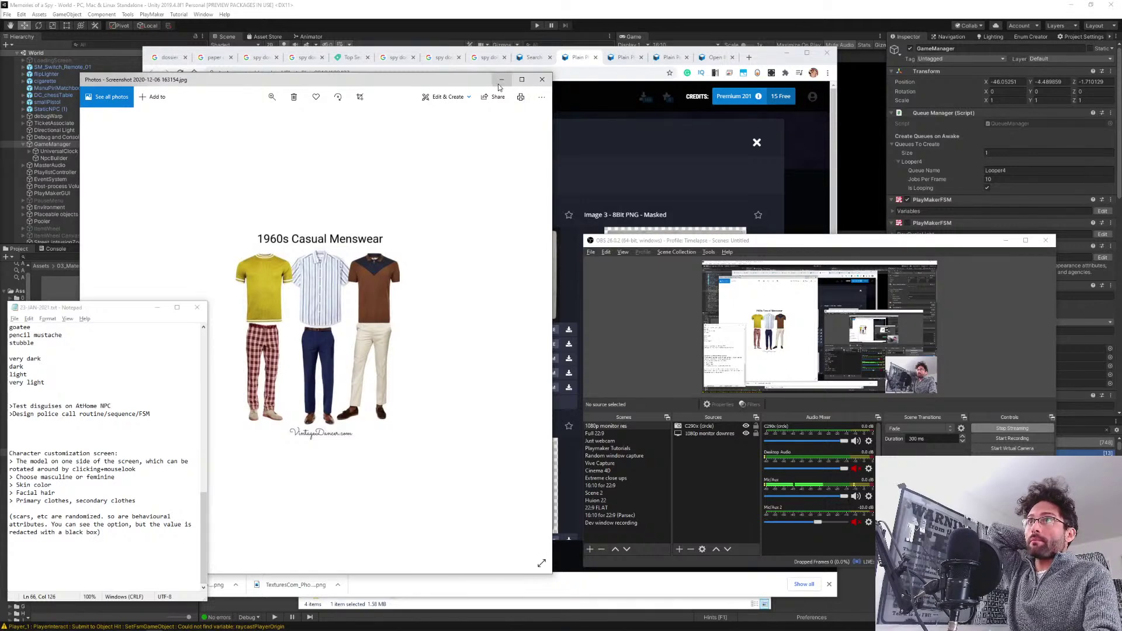
Switch to the CharacterDossier.psd document in Photoshop and minimize the notes window covering the left-hand page.
left_click(755, 11)
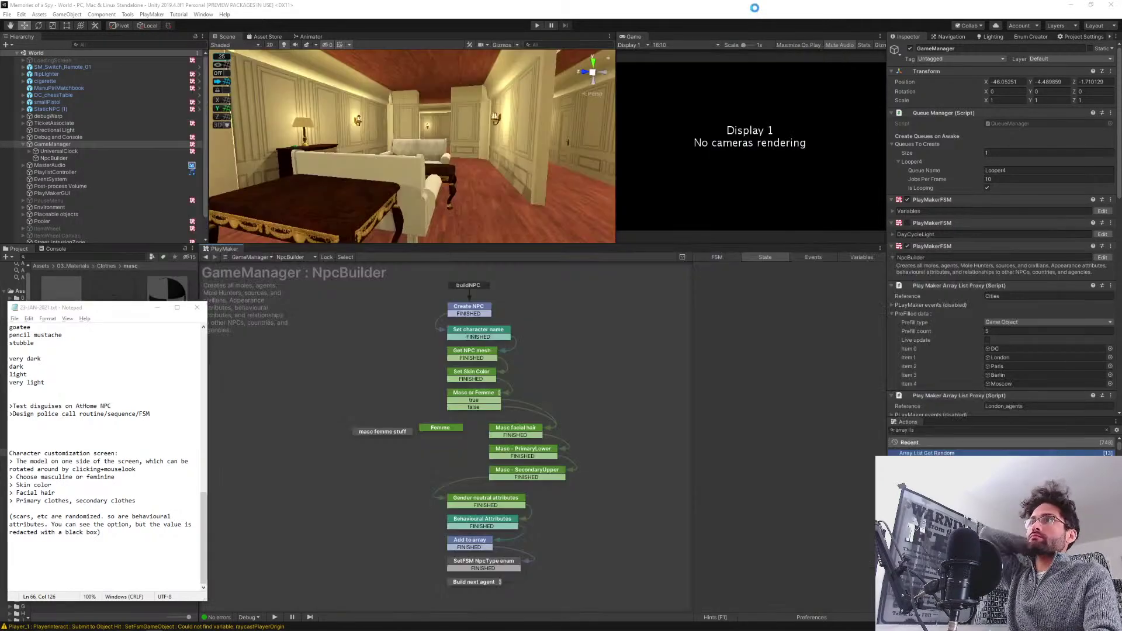
key("alt+Tab")
key("alt+Down")
key("alt+Tab")
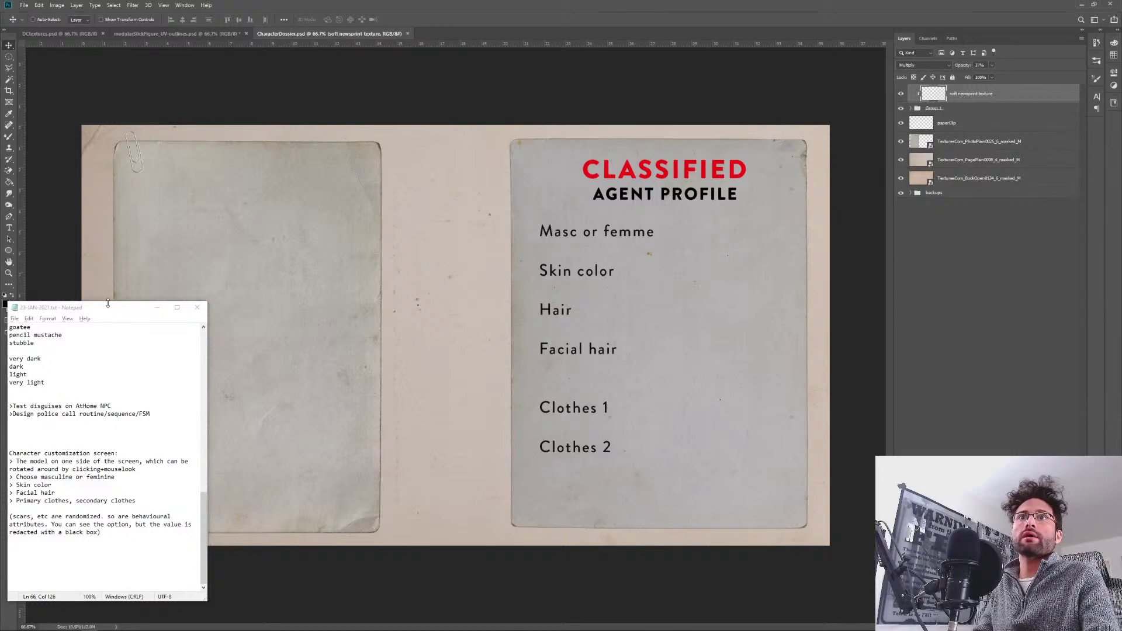
left_click_drag(107, 309, 228, 250)
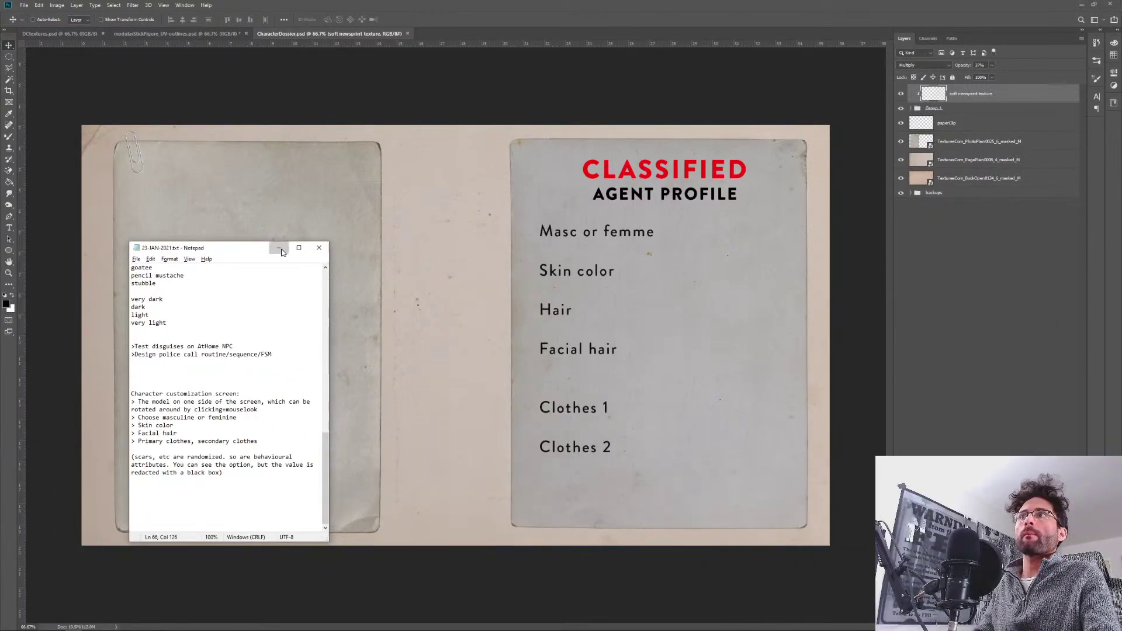
left_click(278, 250)
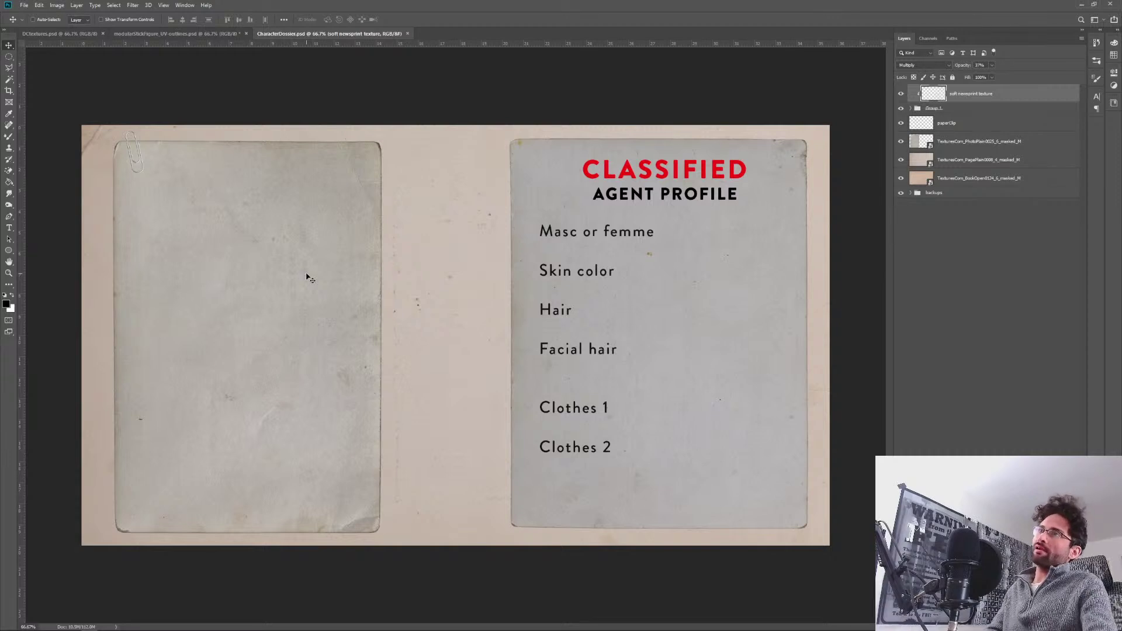
key("alt+Tab")
key("alt+Tab")
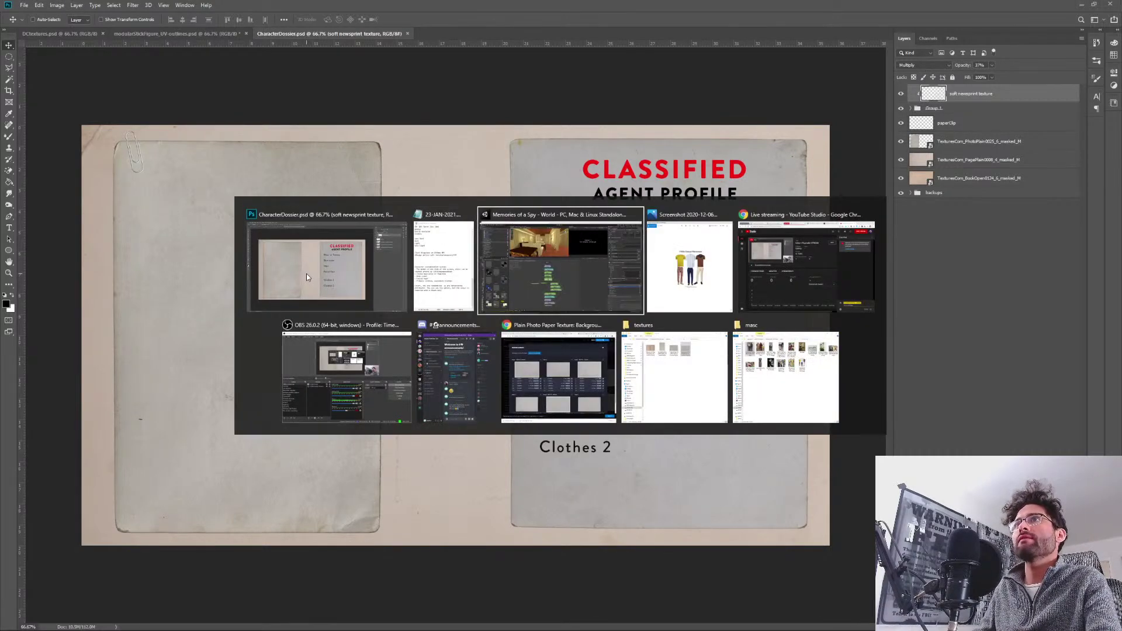
key("alt+Tab")
key("alt+Tab")
key("Escape")
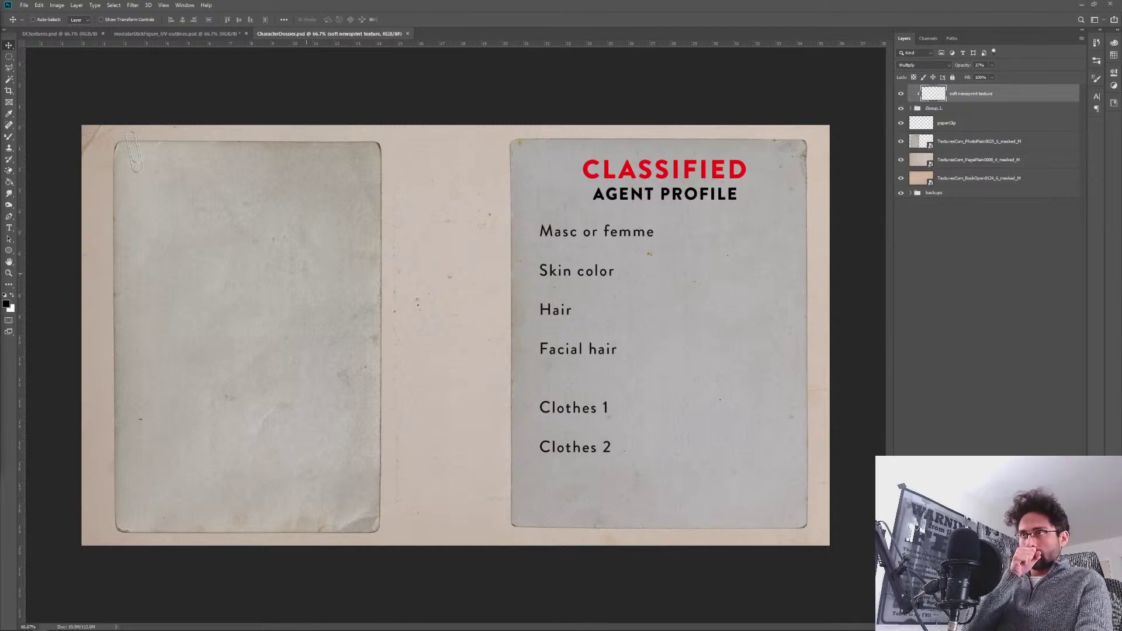
Switch to the Chrome window with the reference pages and view the espionage field manual cover and the dossier template image.
key("alt+Tab")
key("alt+Tab")
key("alt+Tab")
key("alt+Tab")
key("alt+Tab")
key("alt+Tab")
key("alt+Tab")
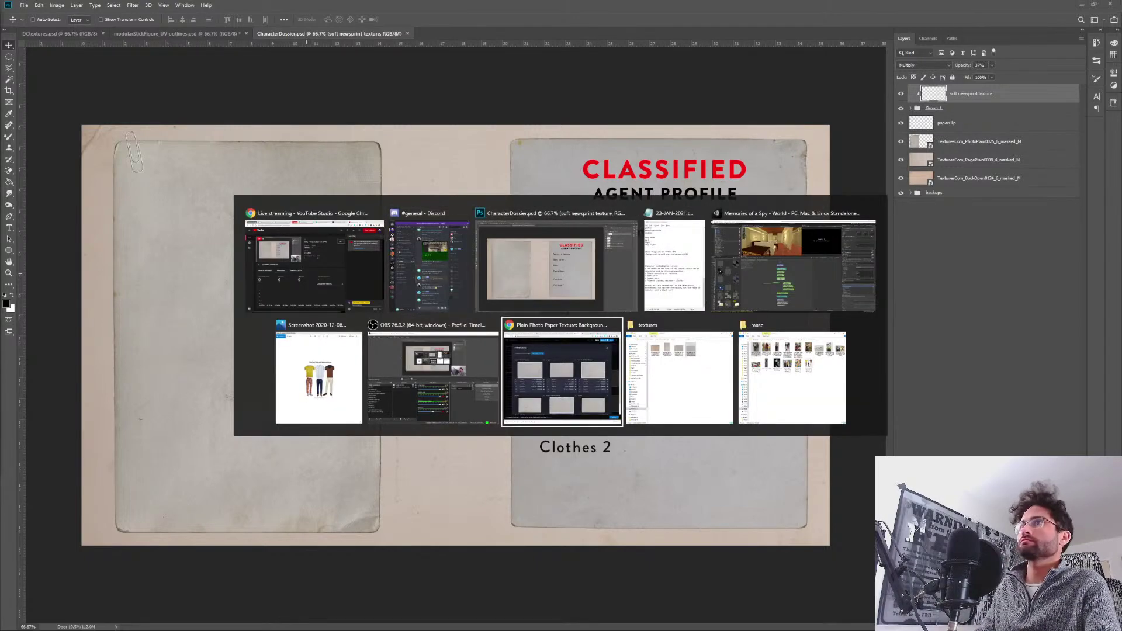
key("alt+shift+Tab")
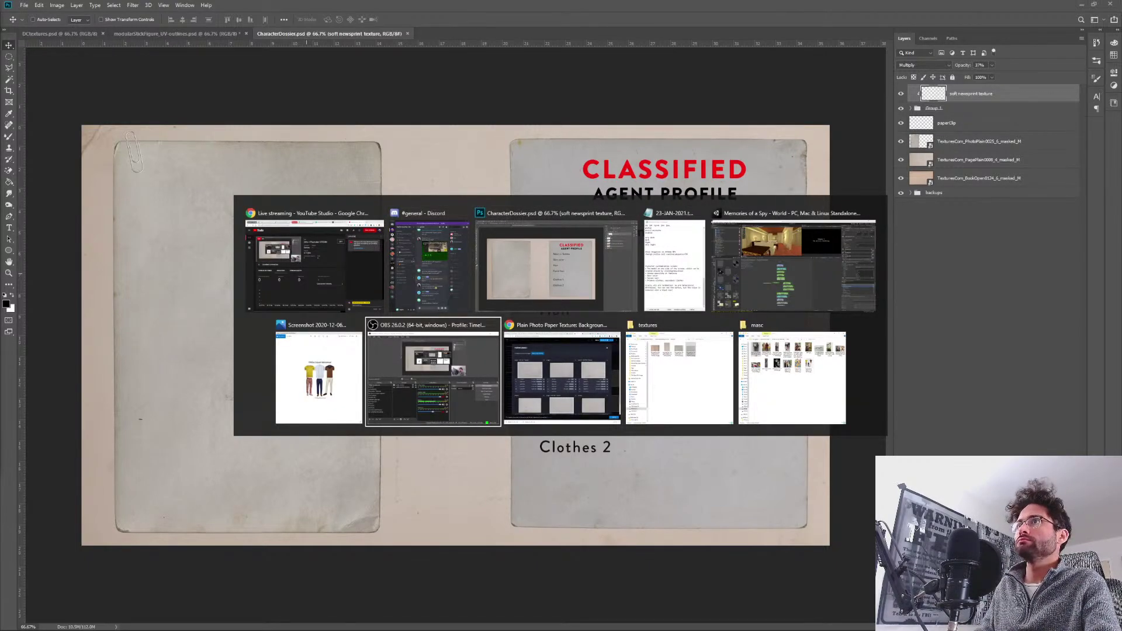
key("alt+Tab")
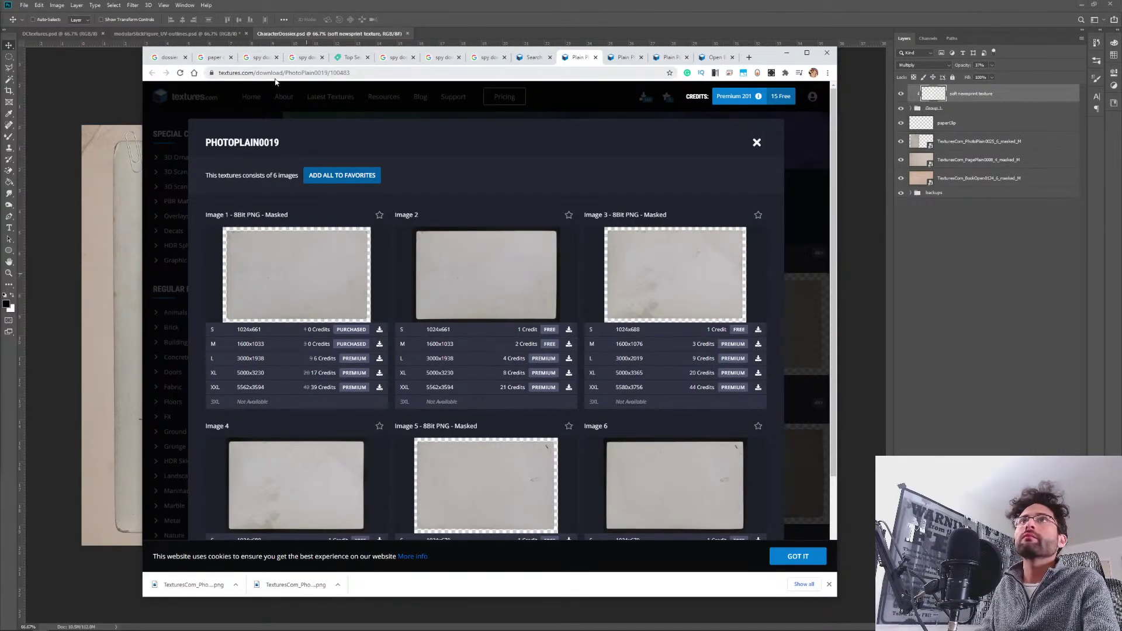
left_click(269, 60)
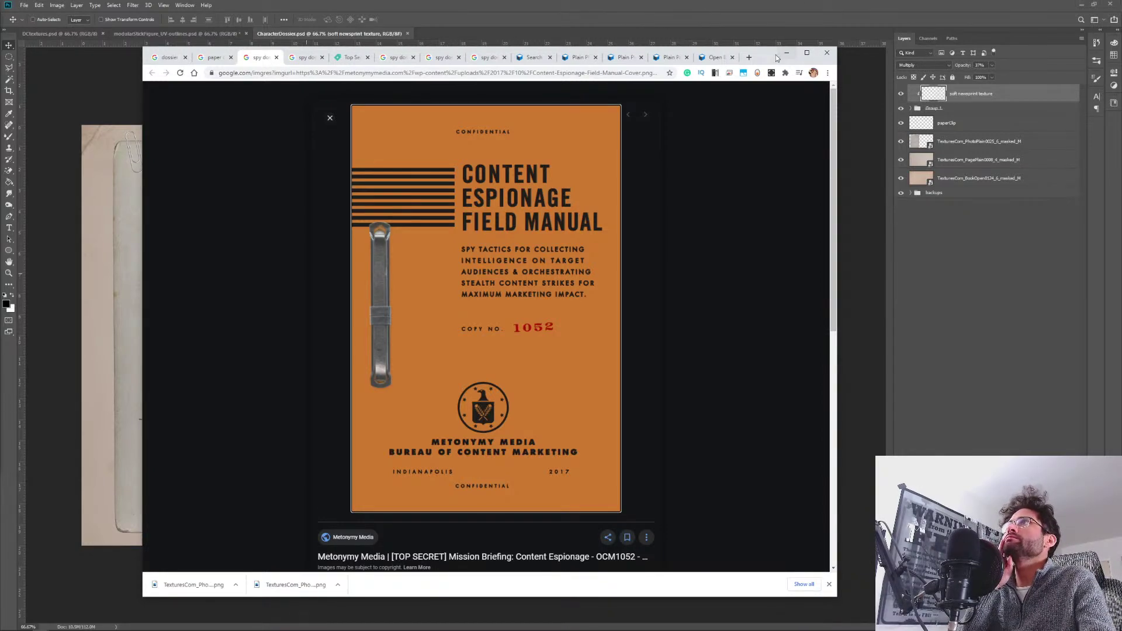
left_click_drag(773, 60, 832, 77)
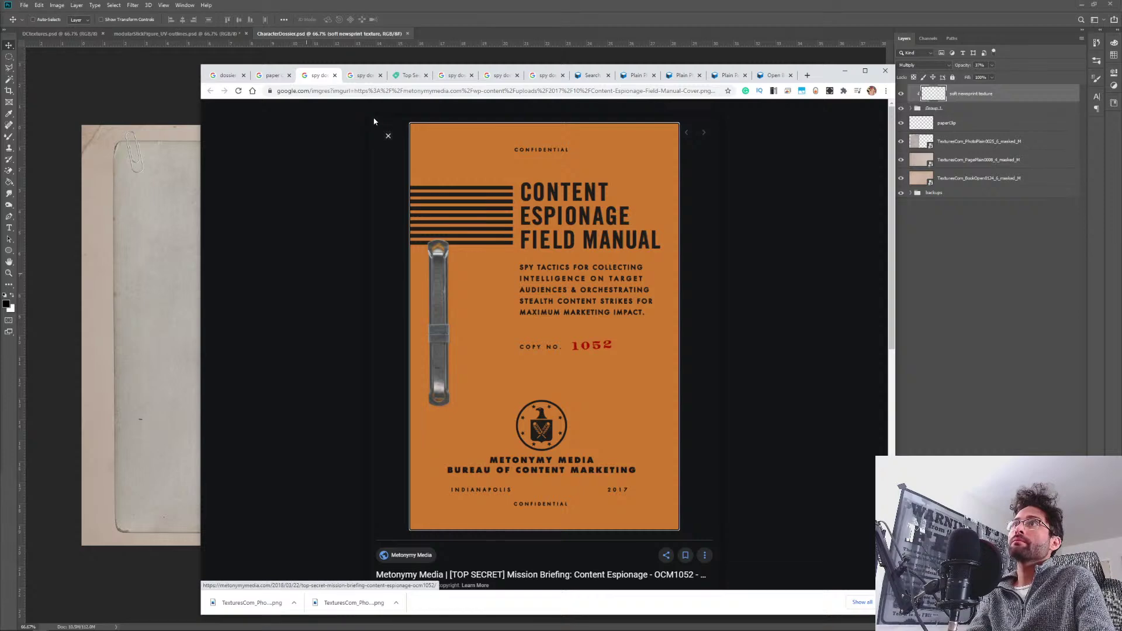
left_click(232, 79)
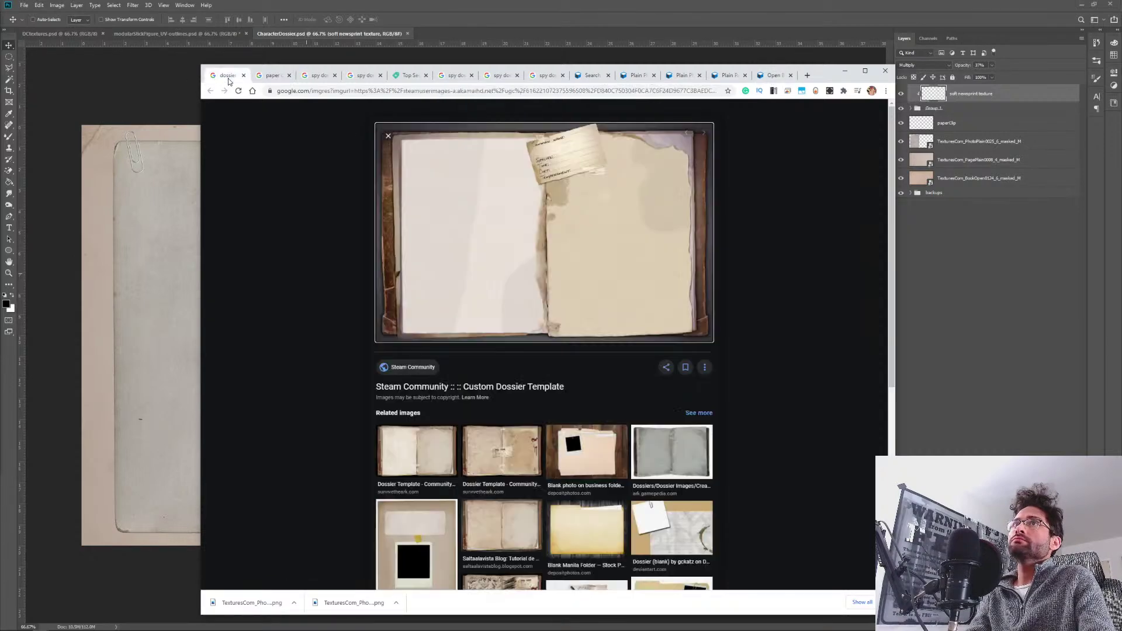
Replace the paper clip image search with a Google Images search for "spy paperwork".
left_click(272, 76)
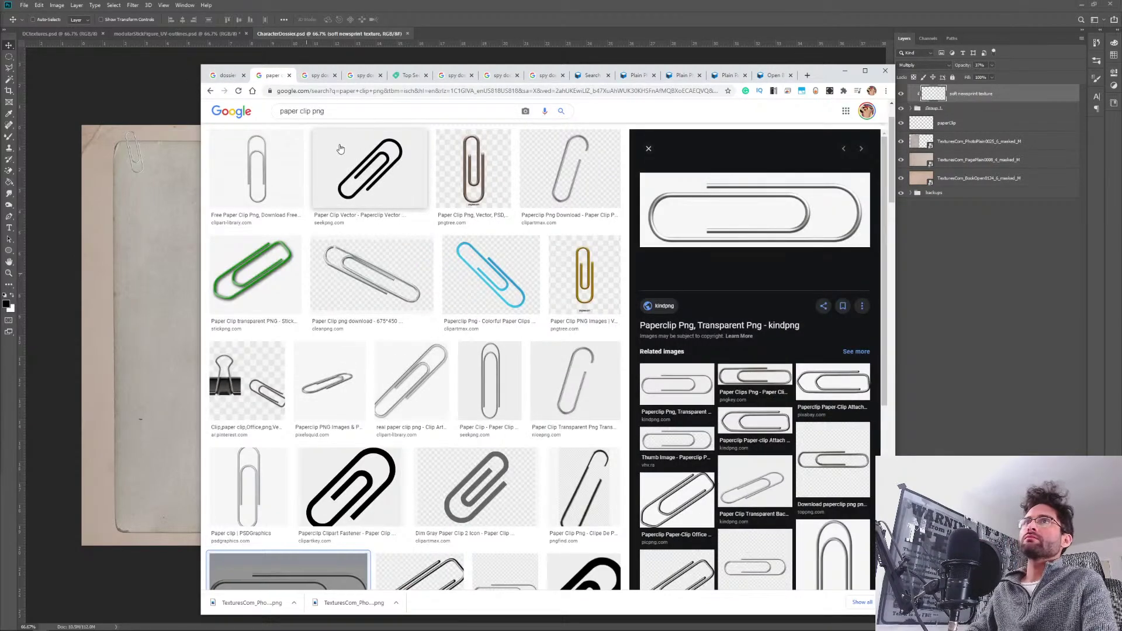
left_click(346, 112)
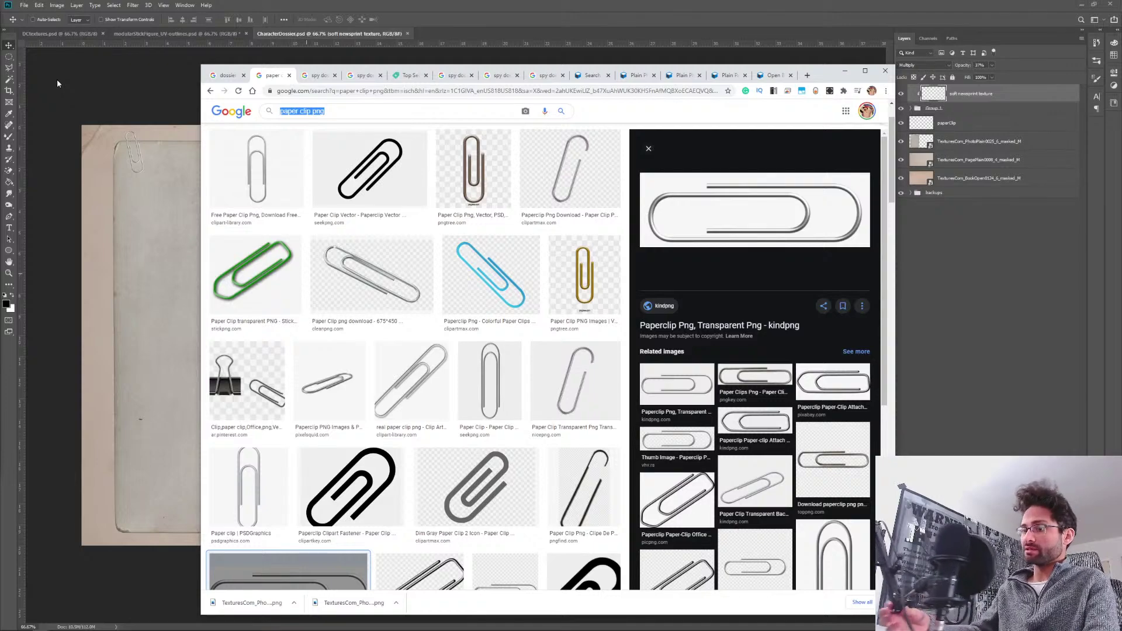
type("spy paperwork")
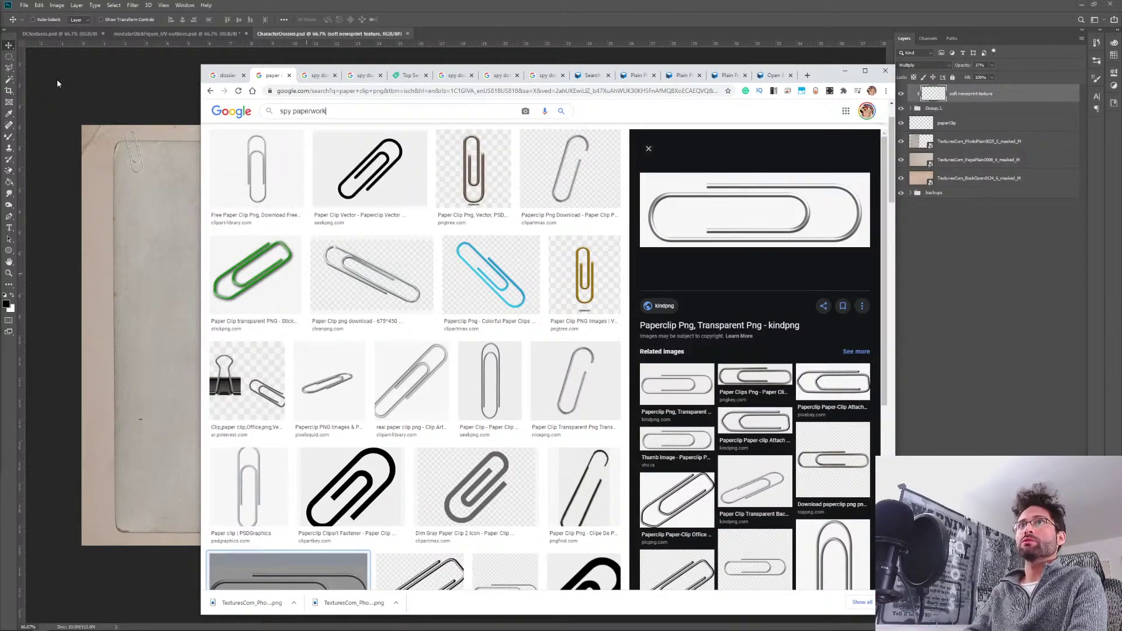
key("Return")
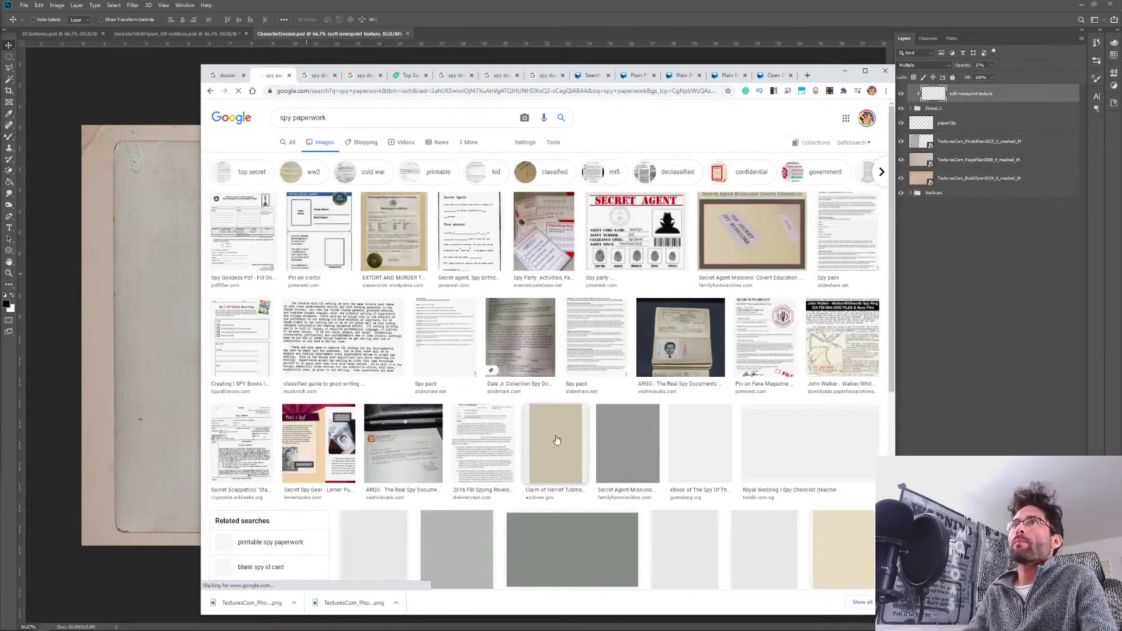
Preview the first form in the image results, widen the browser window and move it over the dossier canvas.
left_click(243, 234)
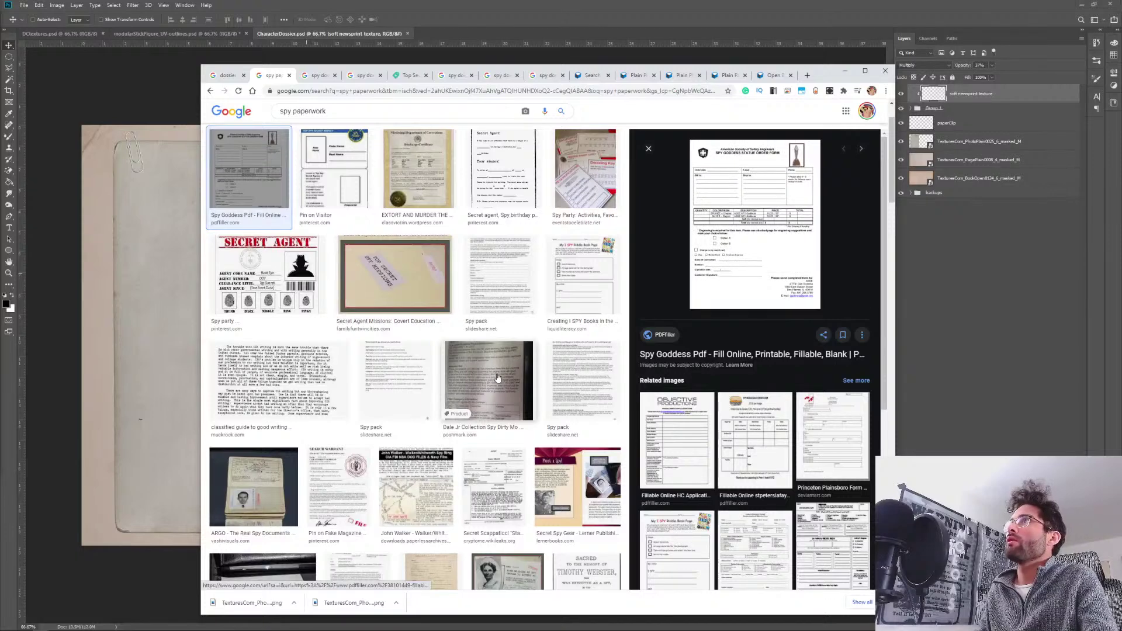
left_click_drag(891, 134, 1061, 134)
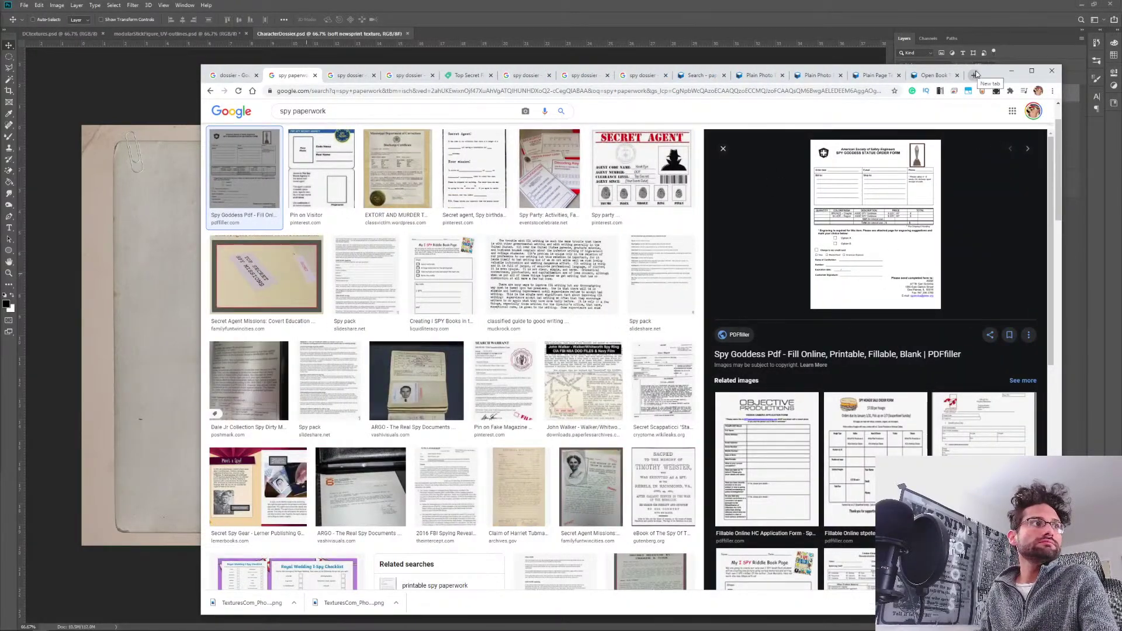
left_click_drag(986, 75, 876, 67)
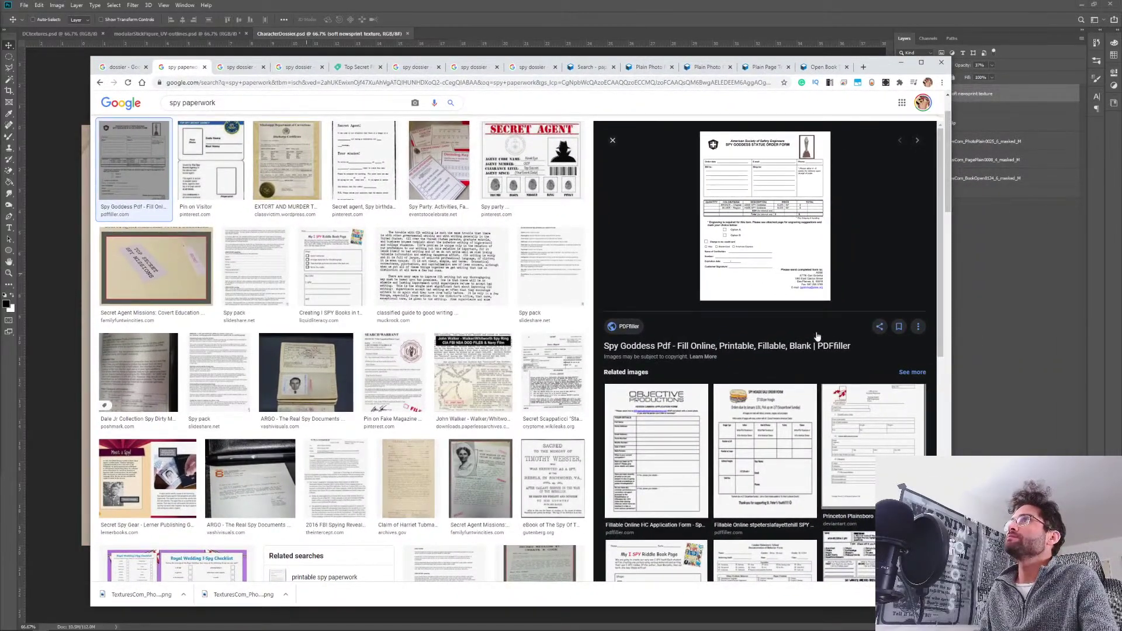
Preview the "spy paperwork" image results one after another, from the Mississippi discharge certificate to the exhibition photo of handwritten spy file cards.
left_click(287, 160)
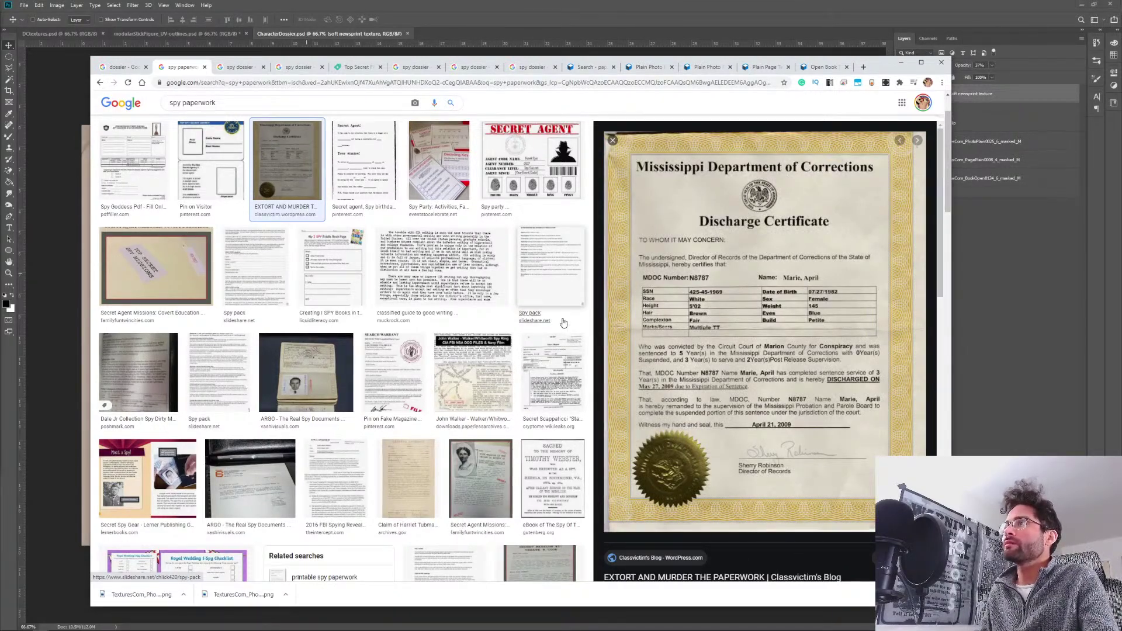
key("Right")
key("Right")
key("Right")
key("Left")
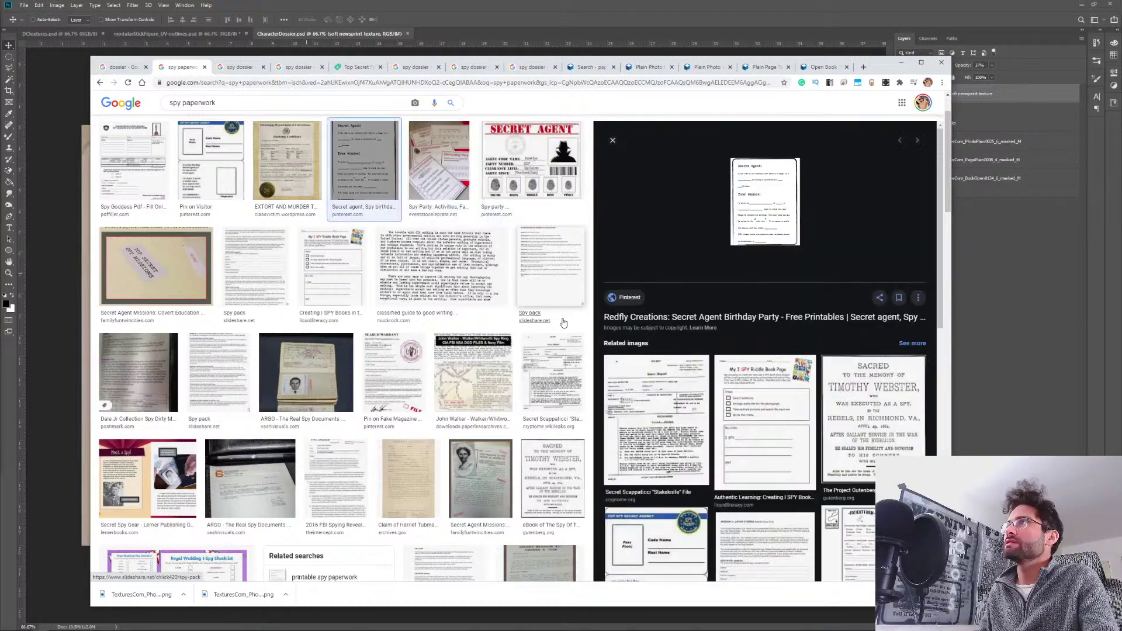
key("Right")
key("Right")
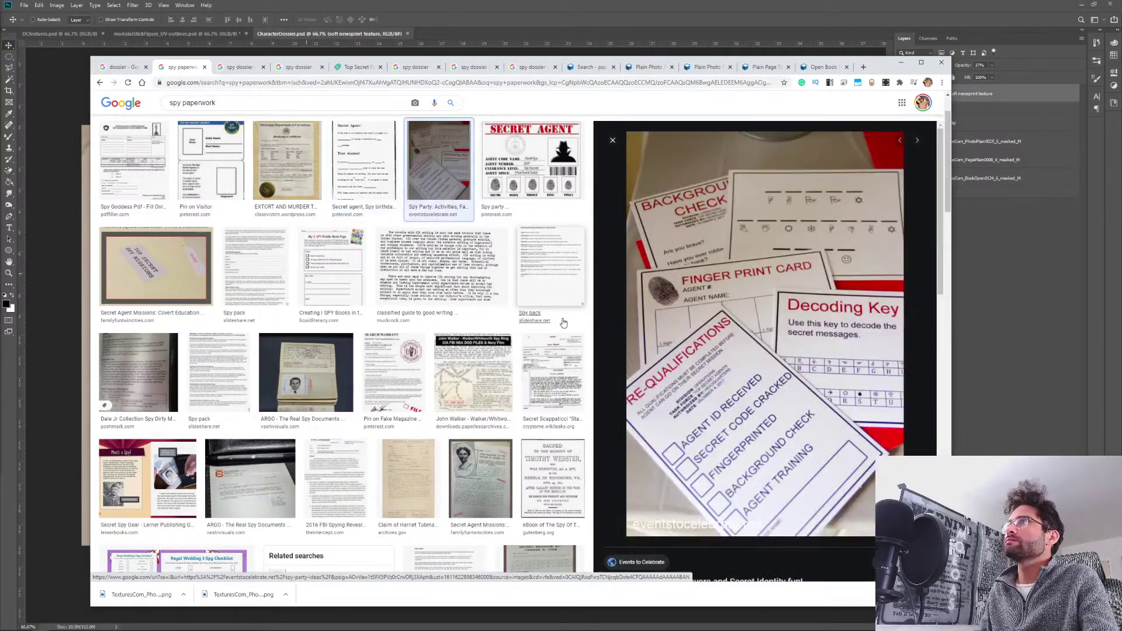
key("Right")
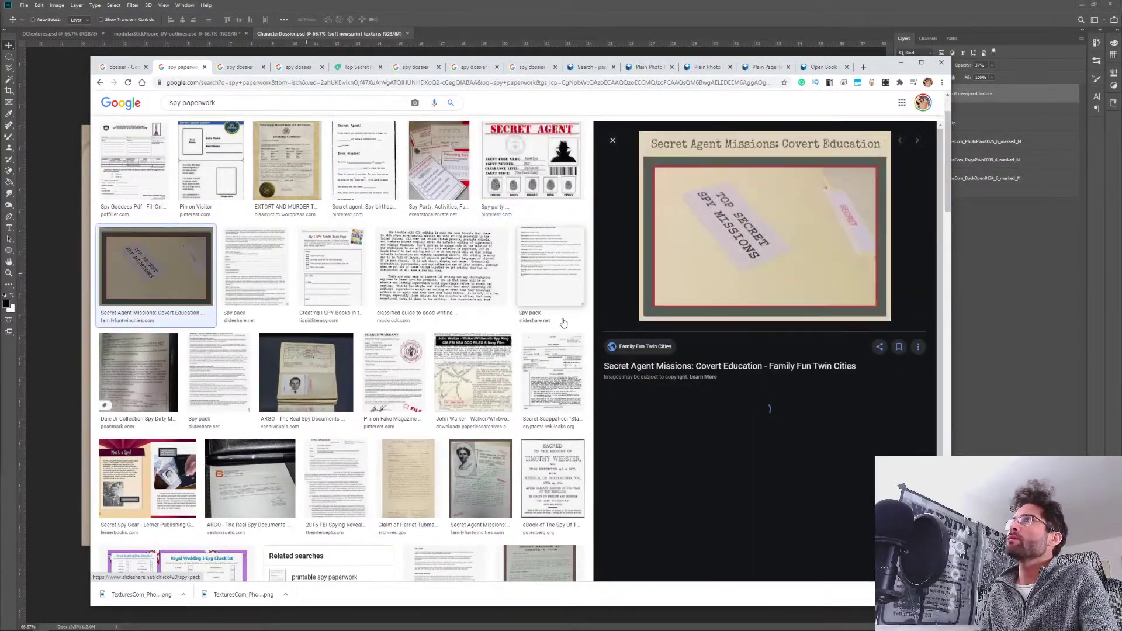
key("Right")
key("Right")
key("Right")
key("Right")
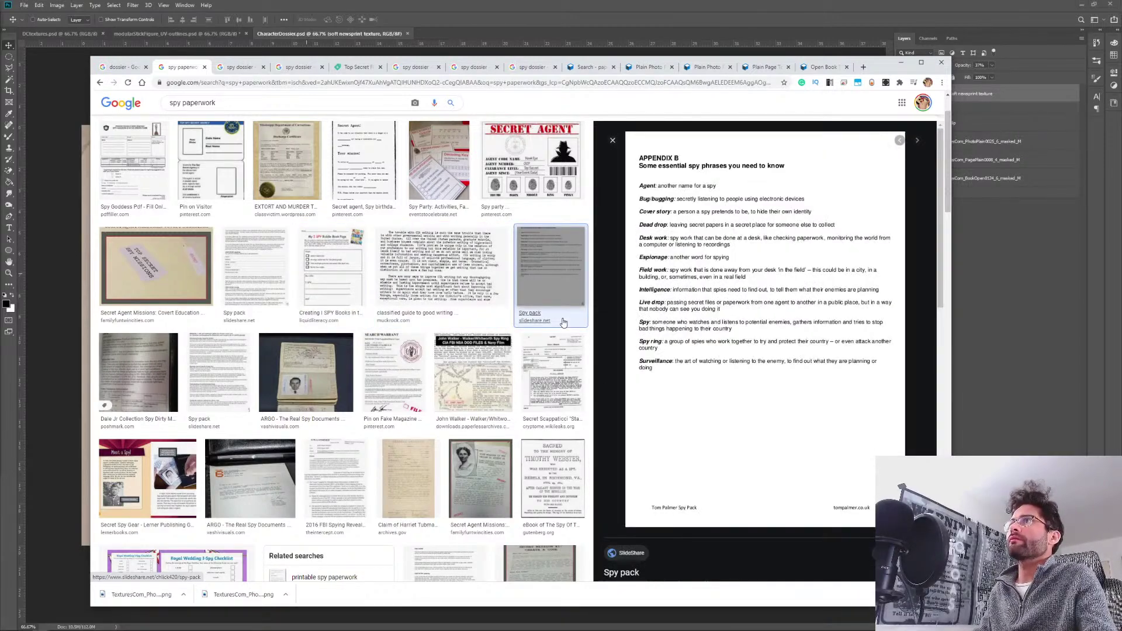
key("Right")
key("Right")
key("Right")
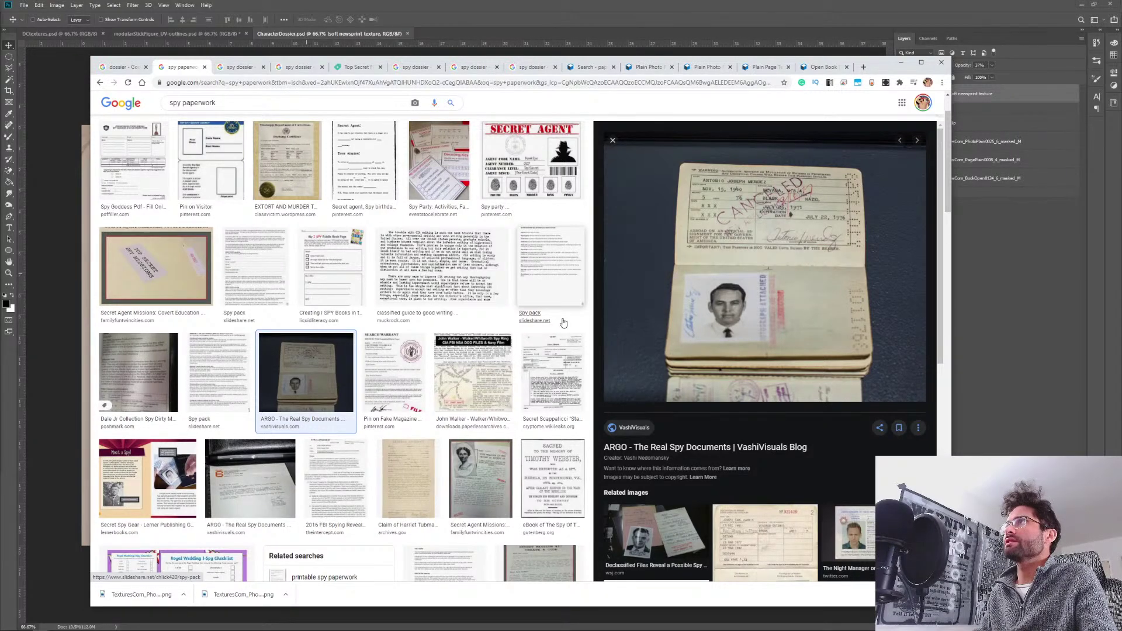
key("Right")
key("Right")
key("Right")
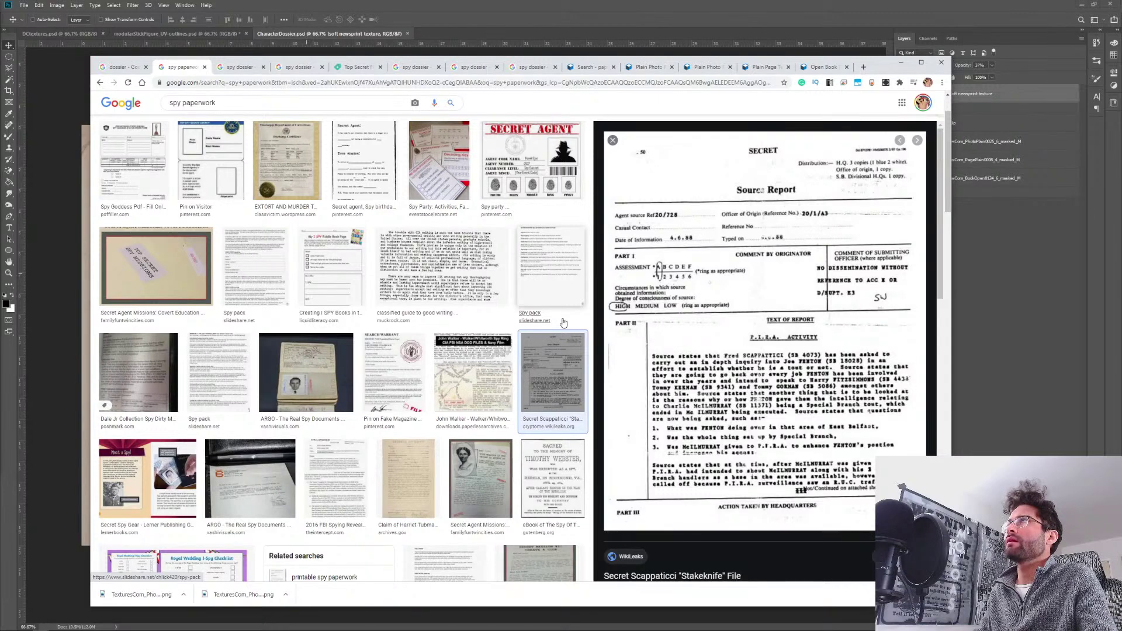
key("Right")
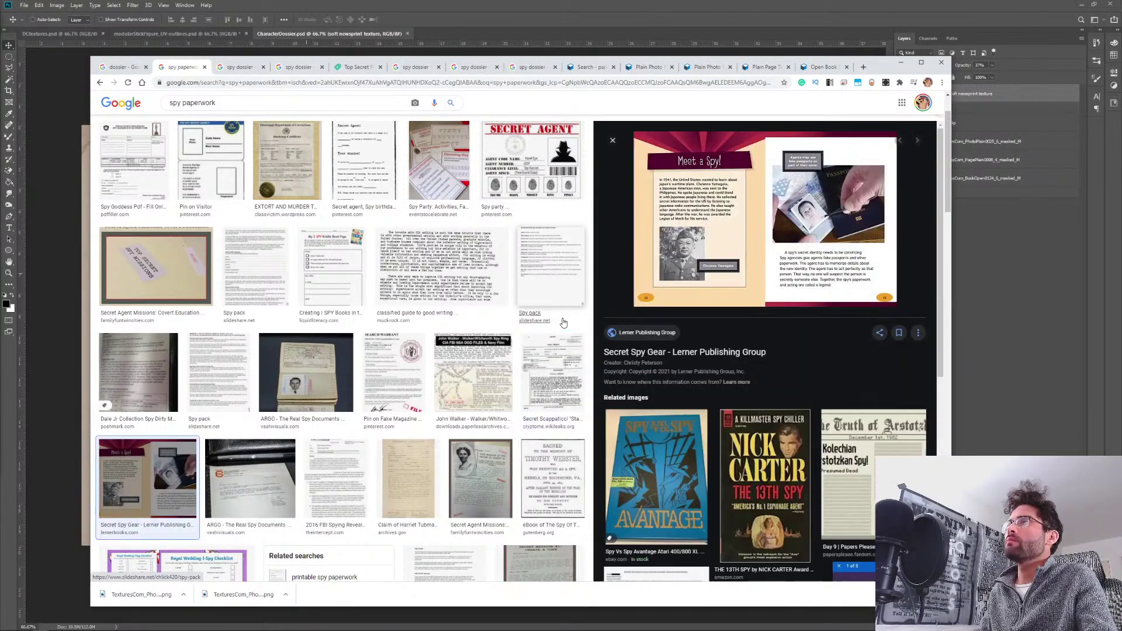
key("Right")
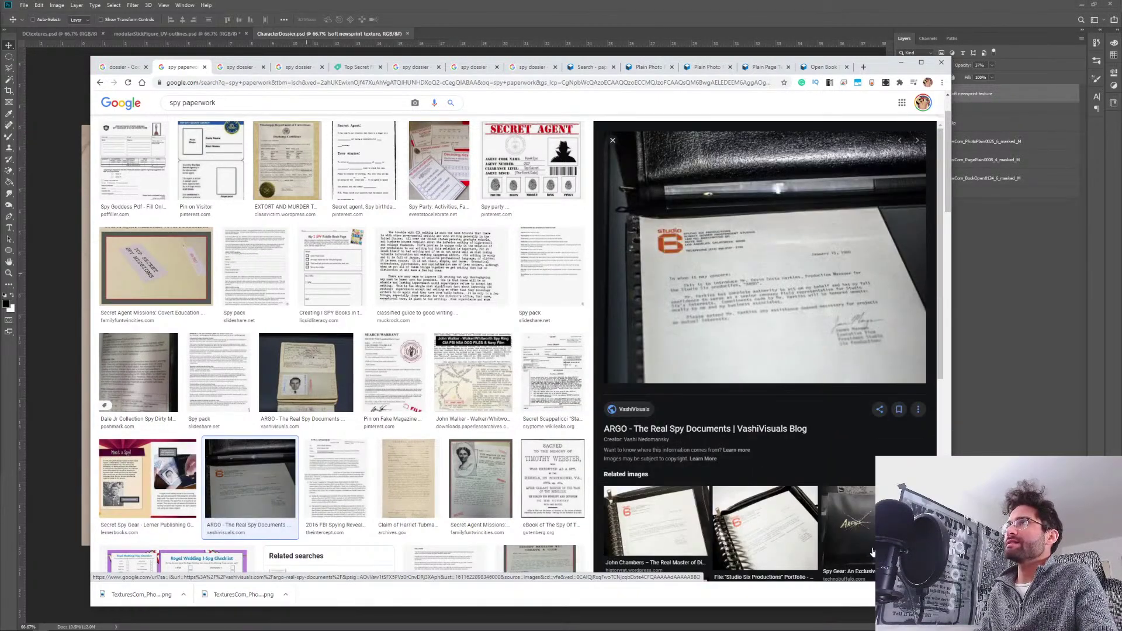
key("Right")
key("Right")
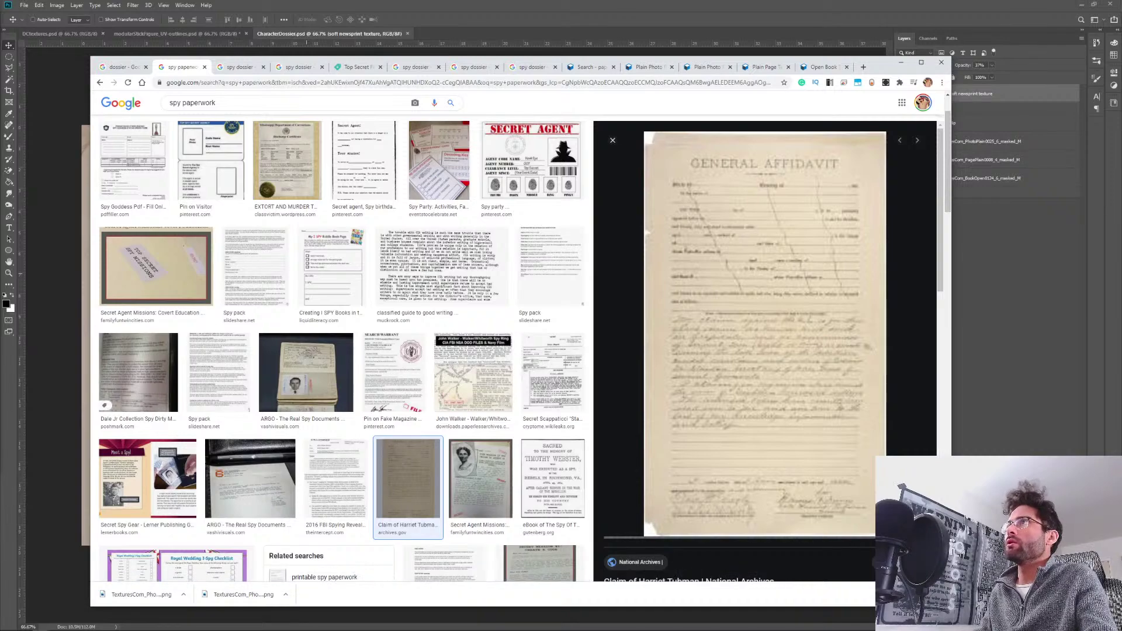
key("Right")
key("Right")
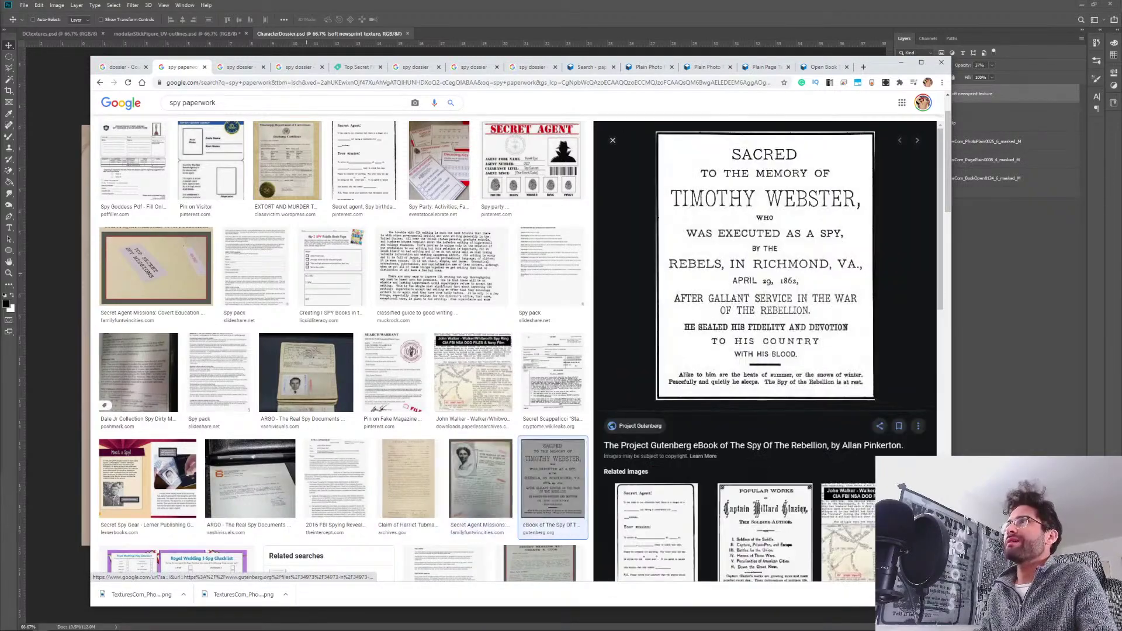
key("Right")
key("Right")
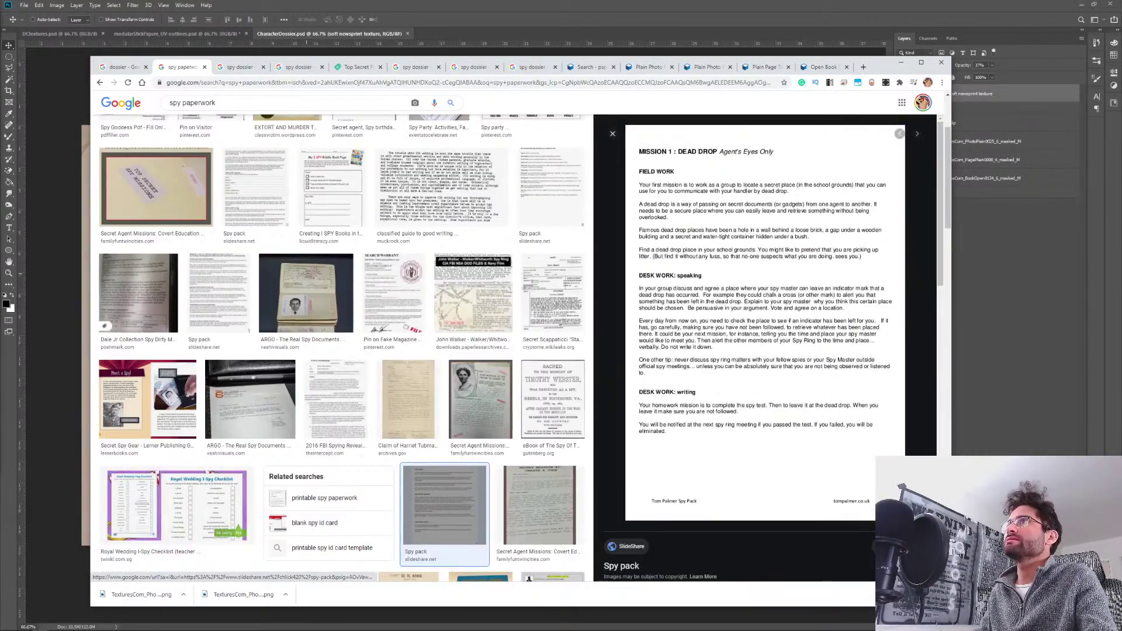
key("Right")
key("Right")
key("Right")
key("Right")
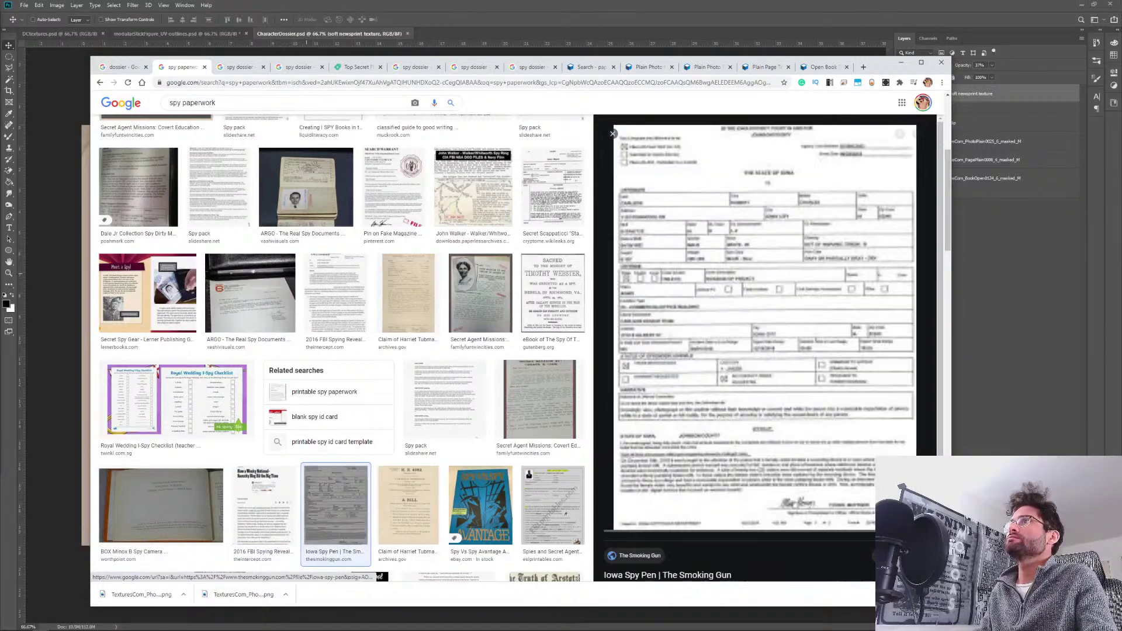
key("Right")
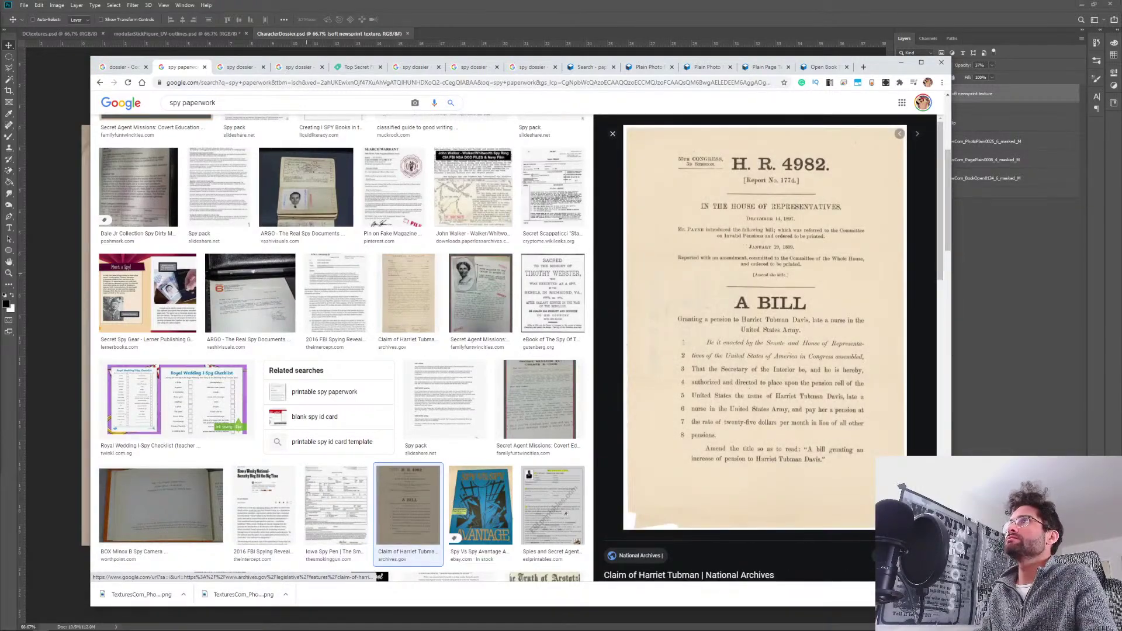
key("Right")
key("Right")
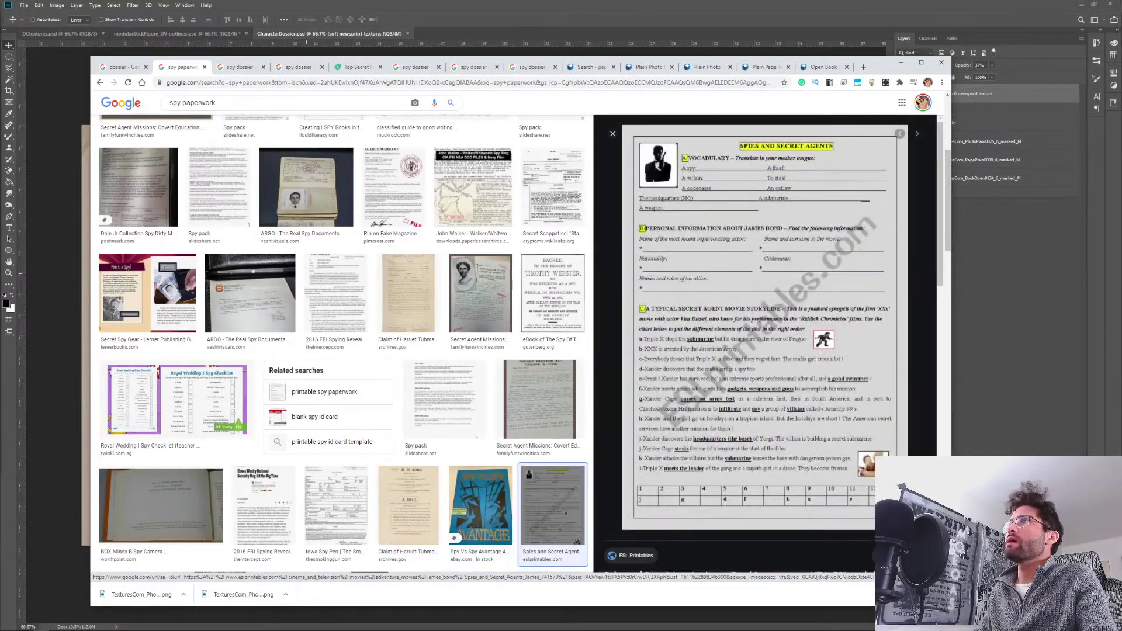
key("Right")
key("Right")
key("Right")
key("Right")
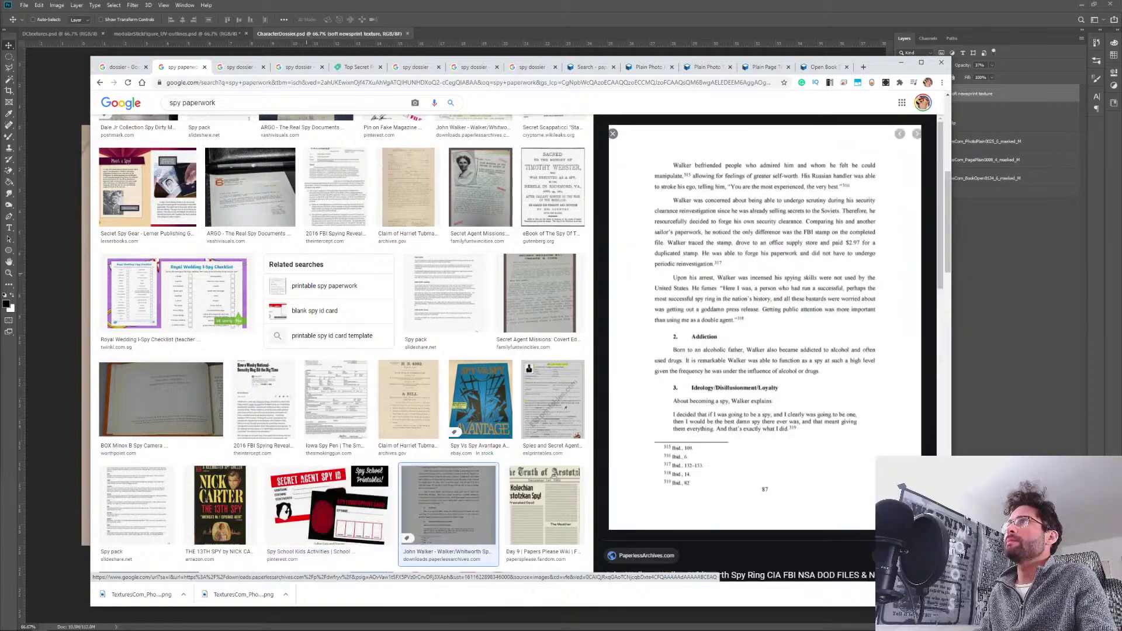
key("Right")
key("Right")
key("Left")
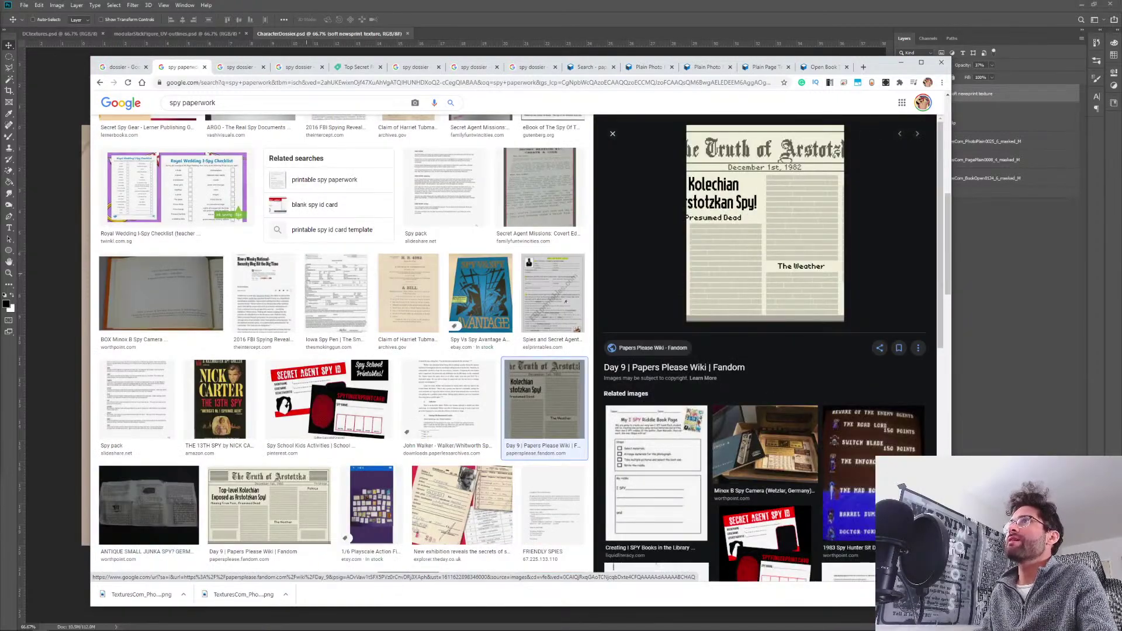
key("Right")
key("Right")
key("Right")
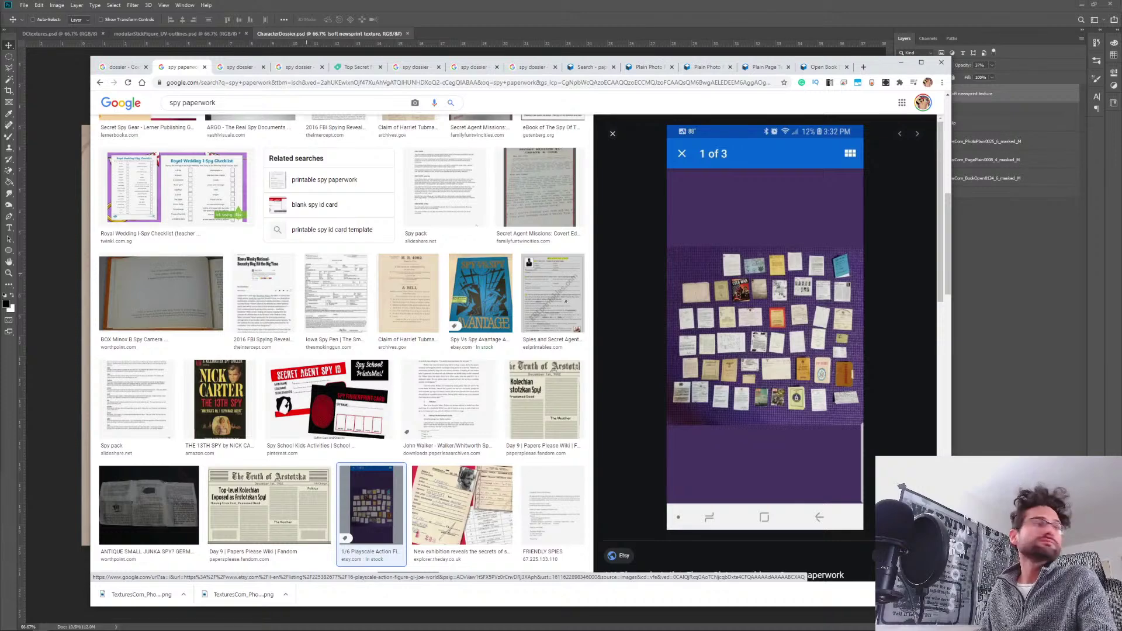
key("Right")
key("Right")
key("Left")
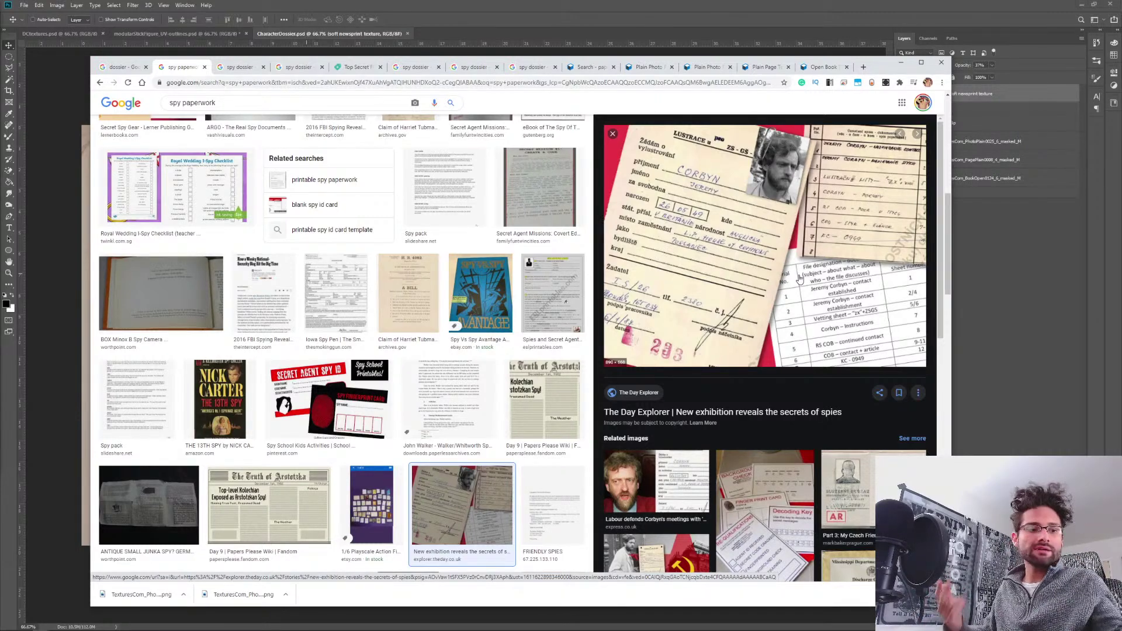
key("alt+Tab")
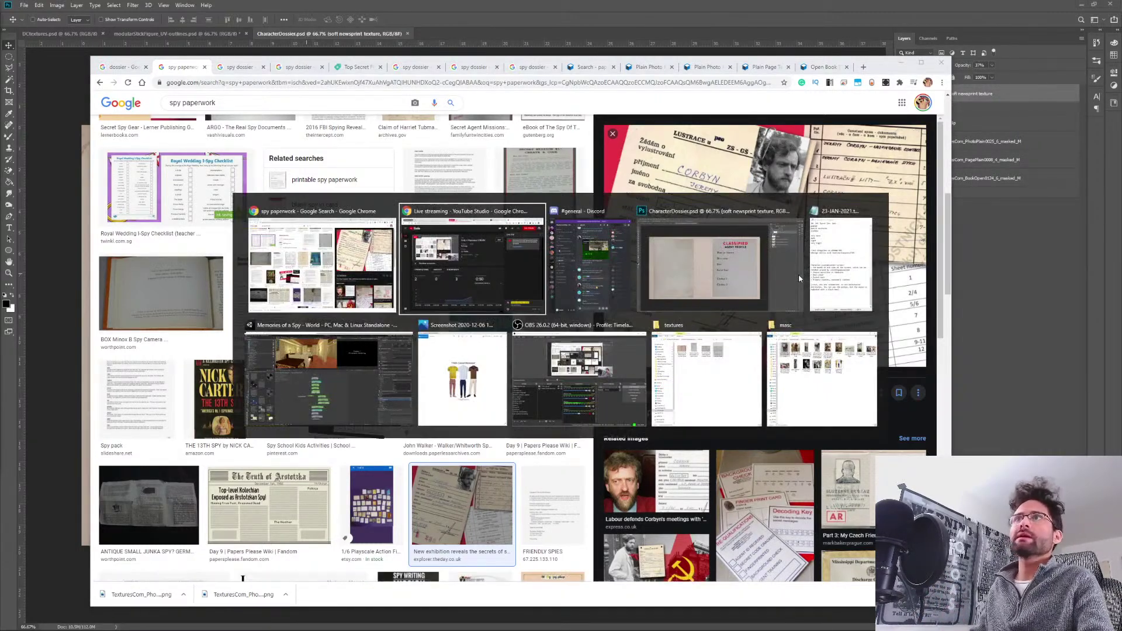
key("alt+Tab")
key("alt+Tab")
key("alt+shift+Tab")
key("alt+shift+Tab")
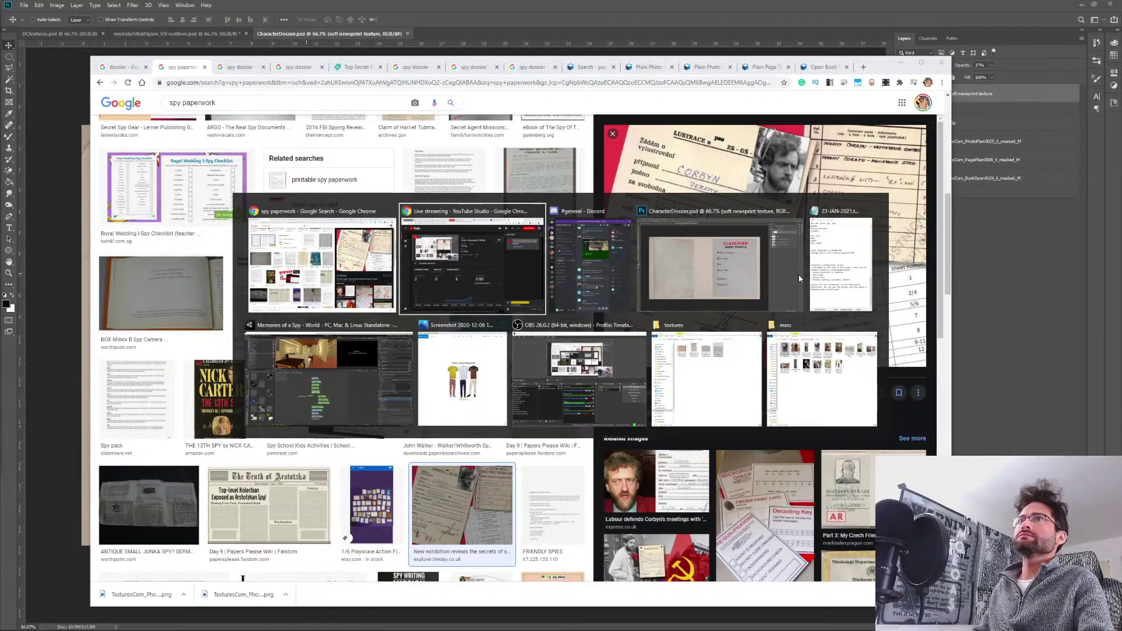
key("alt+shift+Tab")
Copy the previewed spy file card image and paste it into the CharacterDossier.psd document in Photoshop.
right_click(735, 212)
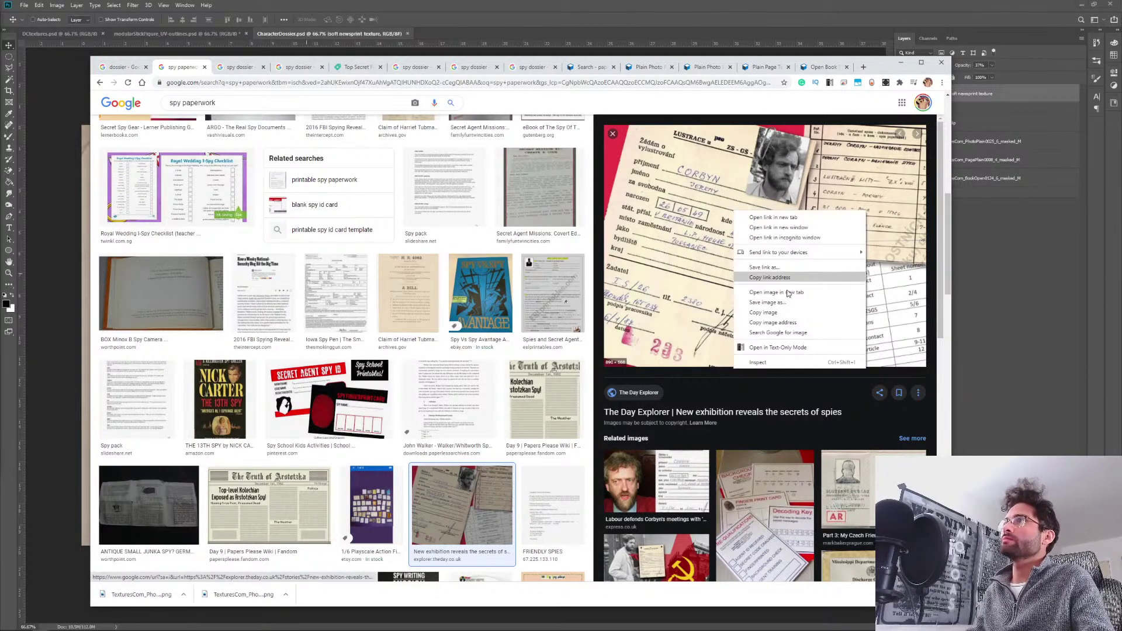
left_click(782, 313)
left_click(846, 5)
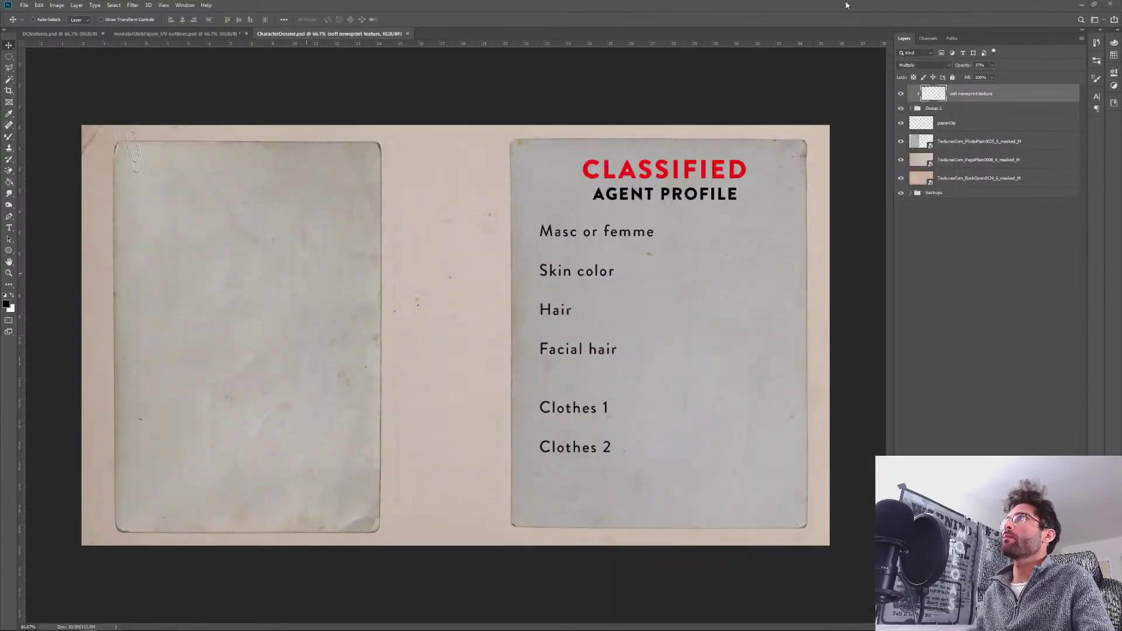
key("ctrl+v")
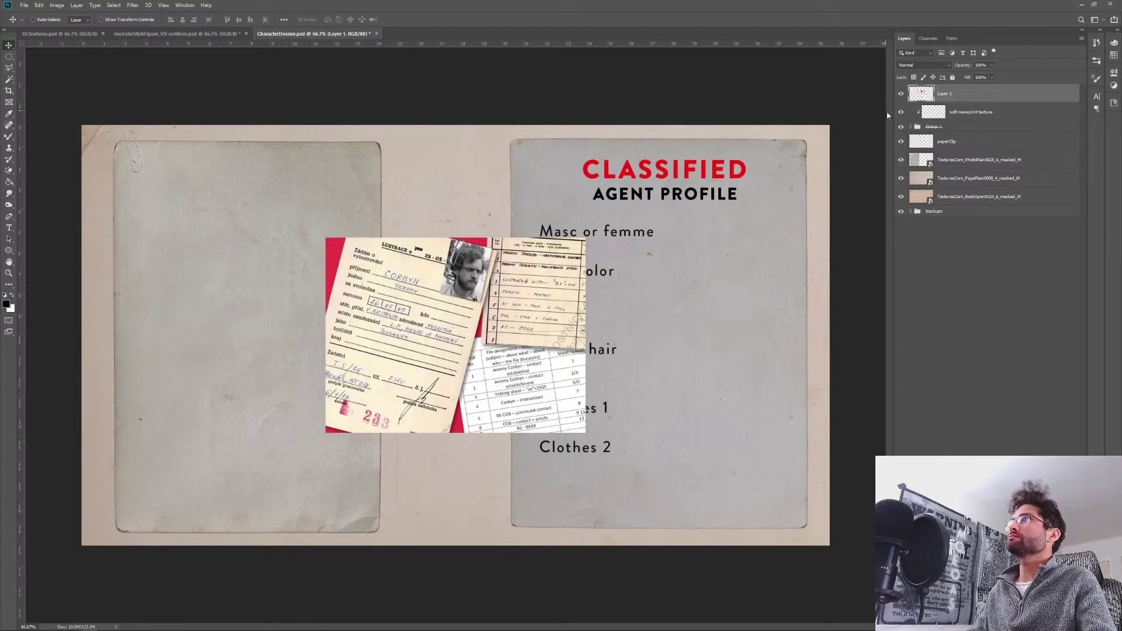
Group the pasted image's layer under the name "references" and move the group's content over the left-hand page, clear of the profile text.
key("ctrl+g")
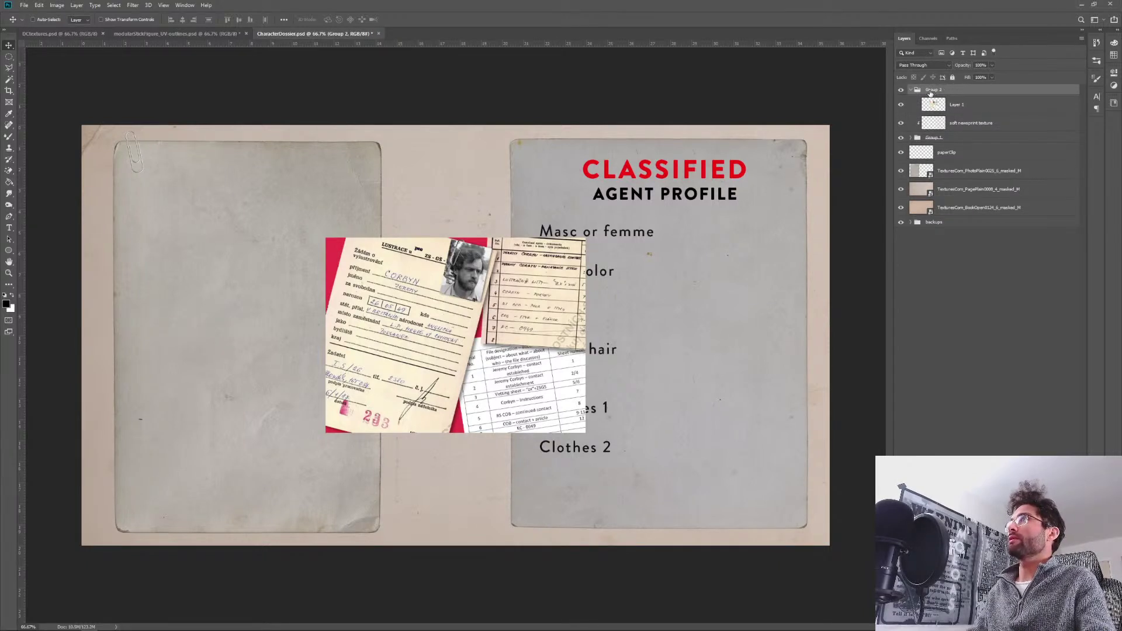
double_click(932, 90)
type("referen")
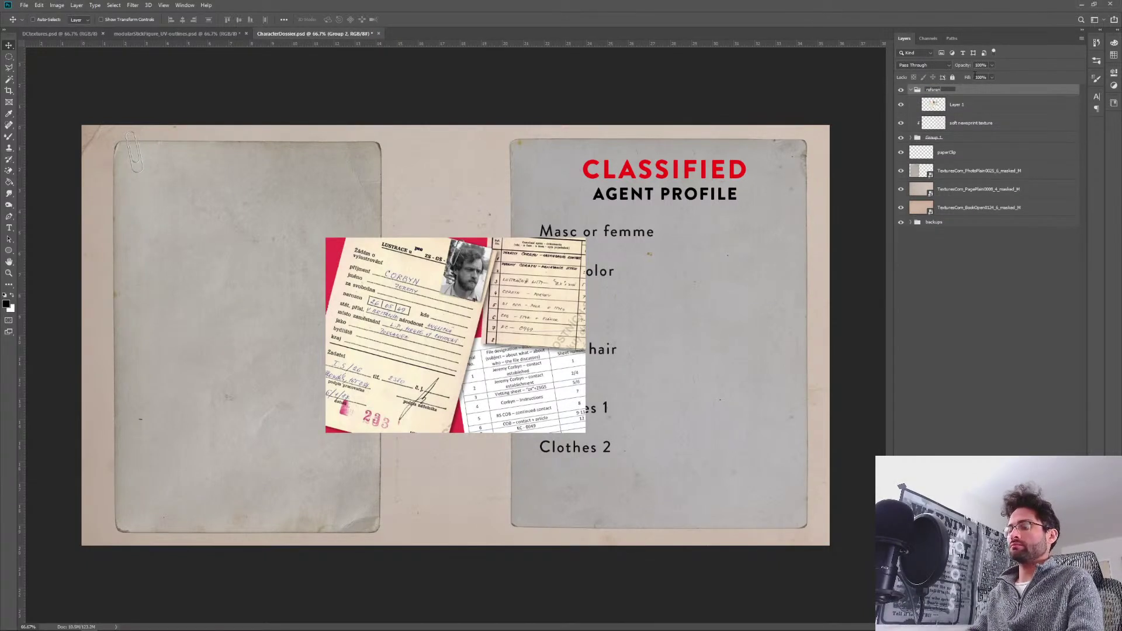
type("ces")
key("Return")
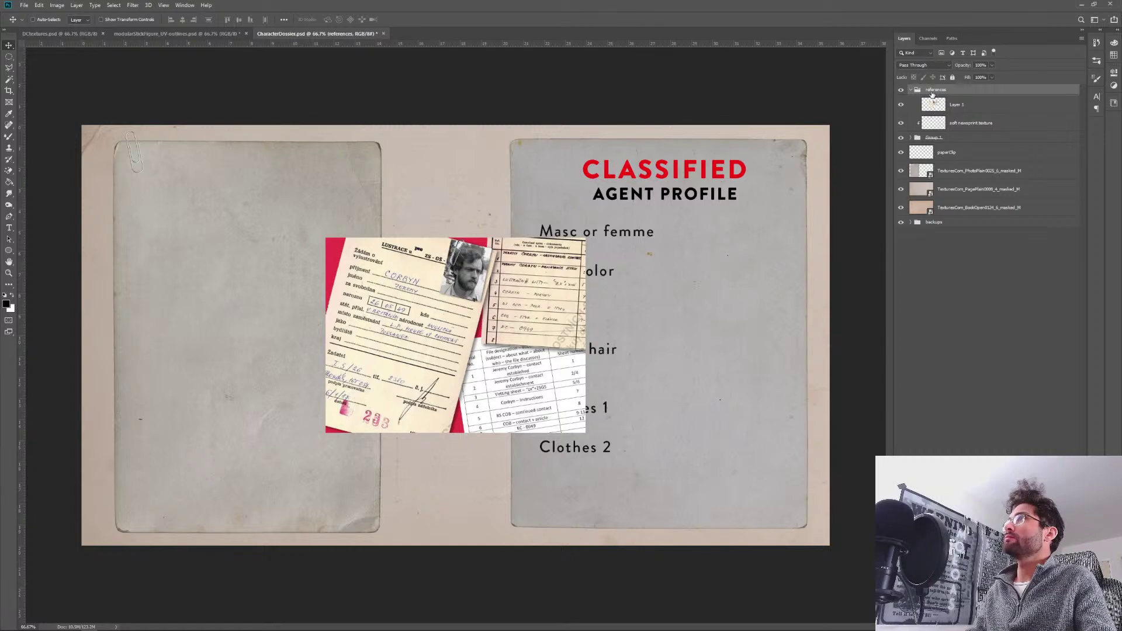
mouse_move(932, 94)
left_mouse_down()
mouse_move(958, 227)
mouse_move(928, 82)
mouse_move(935, 88)
left_mouse_up()
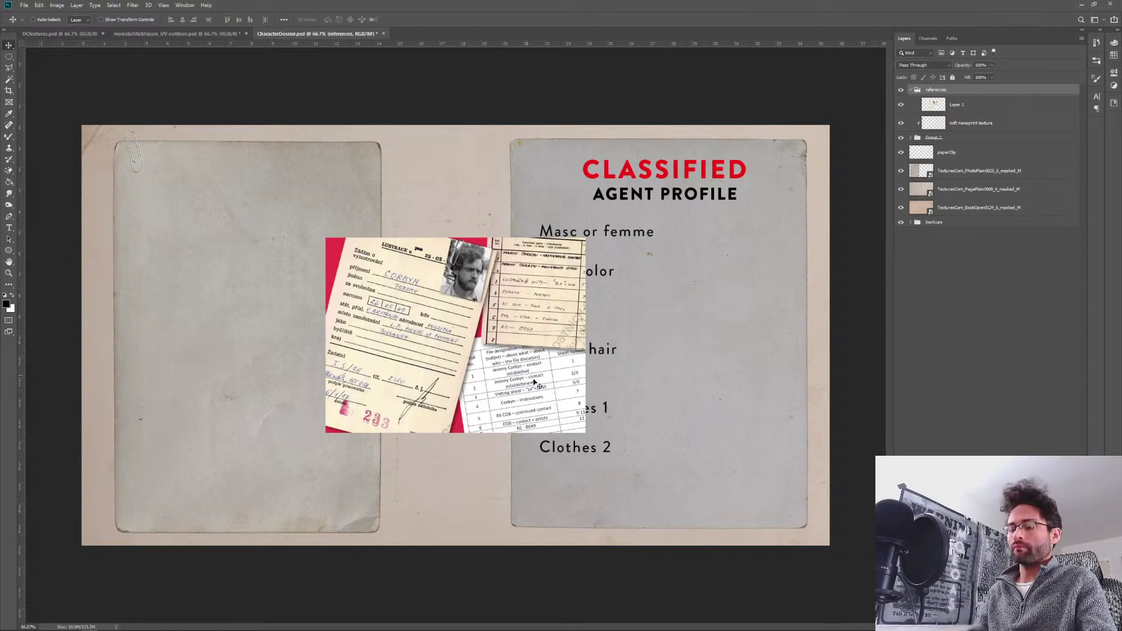
left_click_drag(534, 381, 404, 384)
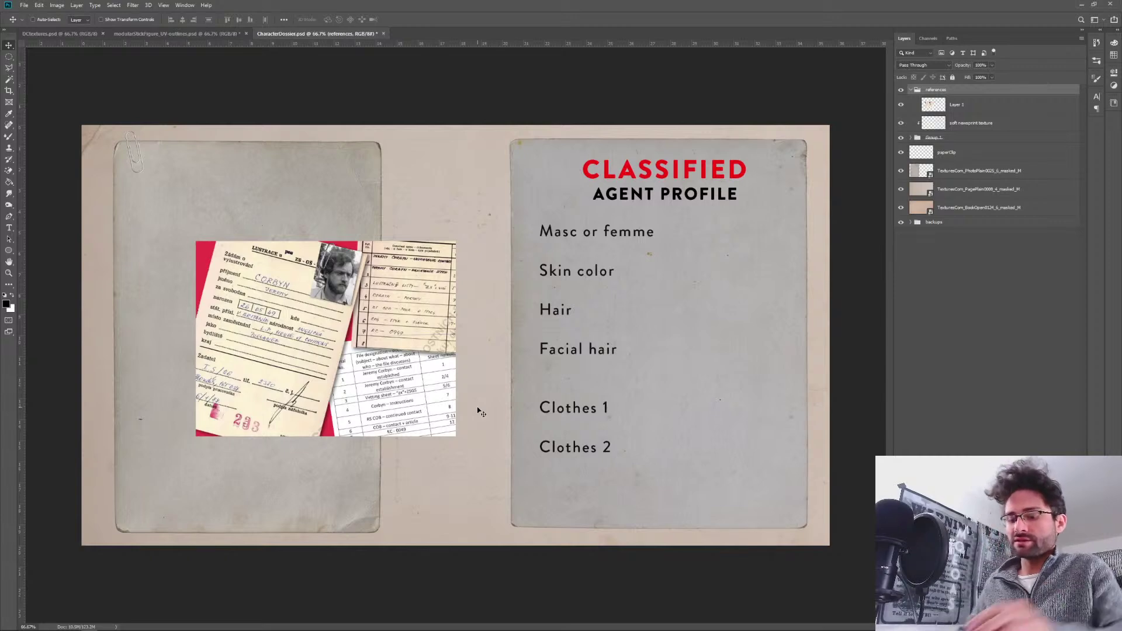
Switch to the OBS window and minimize it to return to the dossier document.
key("alt+Tab")
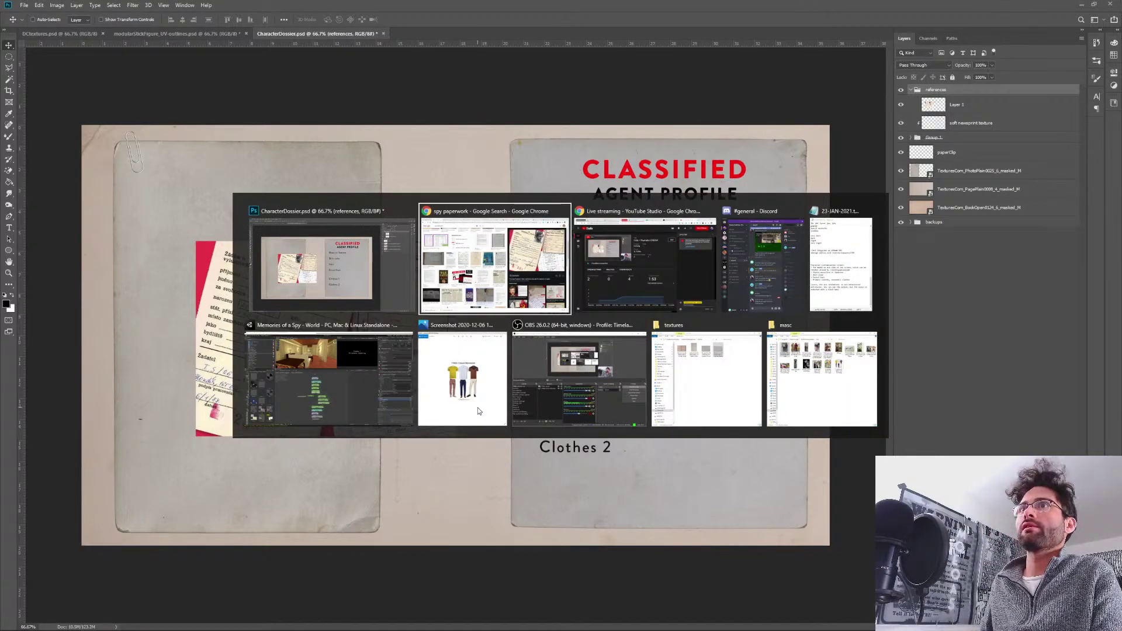
key("alt+Tab")
key("alt+Tab")
key("alt+Tab")
key("alt+Tab")
key("alt+Tab")
key("alt+Tab")
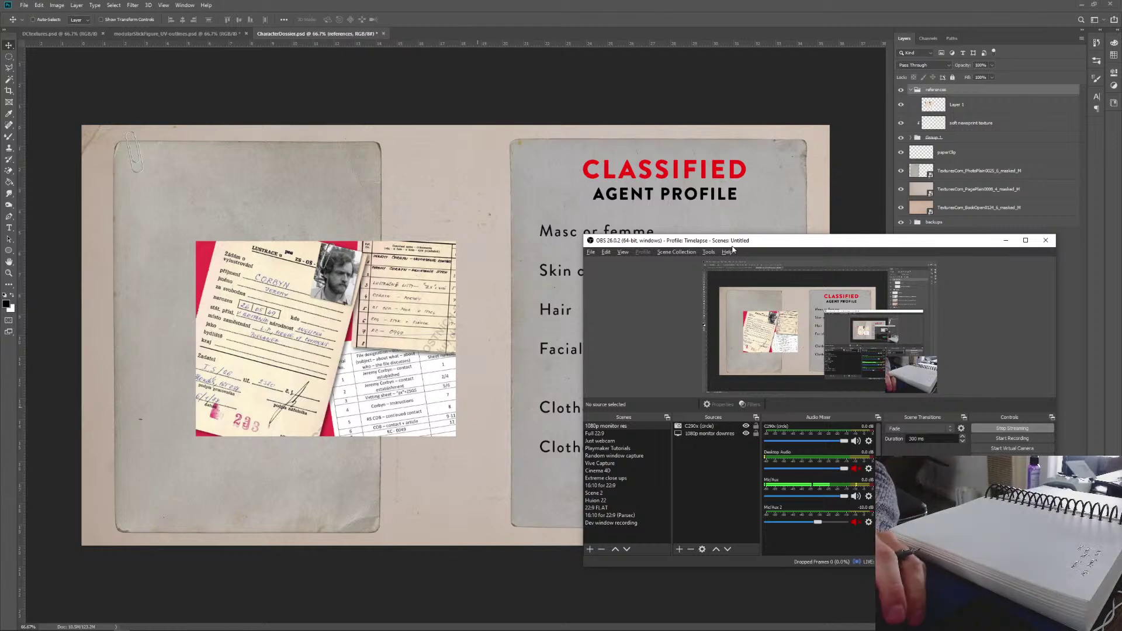
left_click(1006, 240)
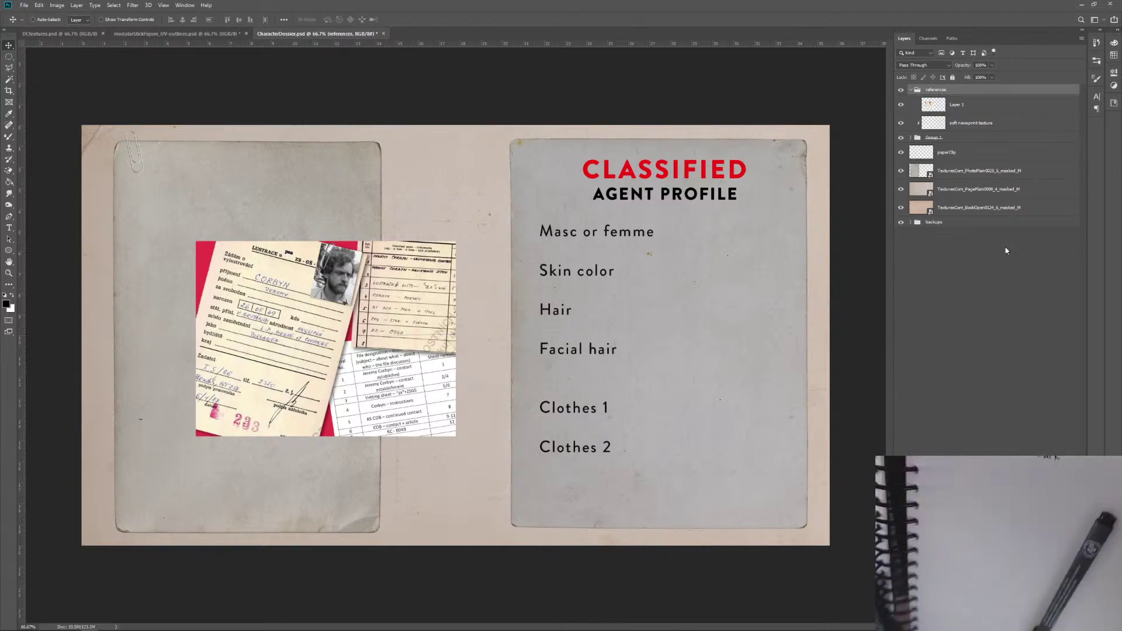
Switch to OBS and activate the "Just webcam" scene.
key("alt+Tab")
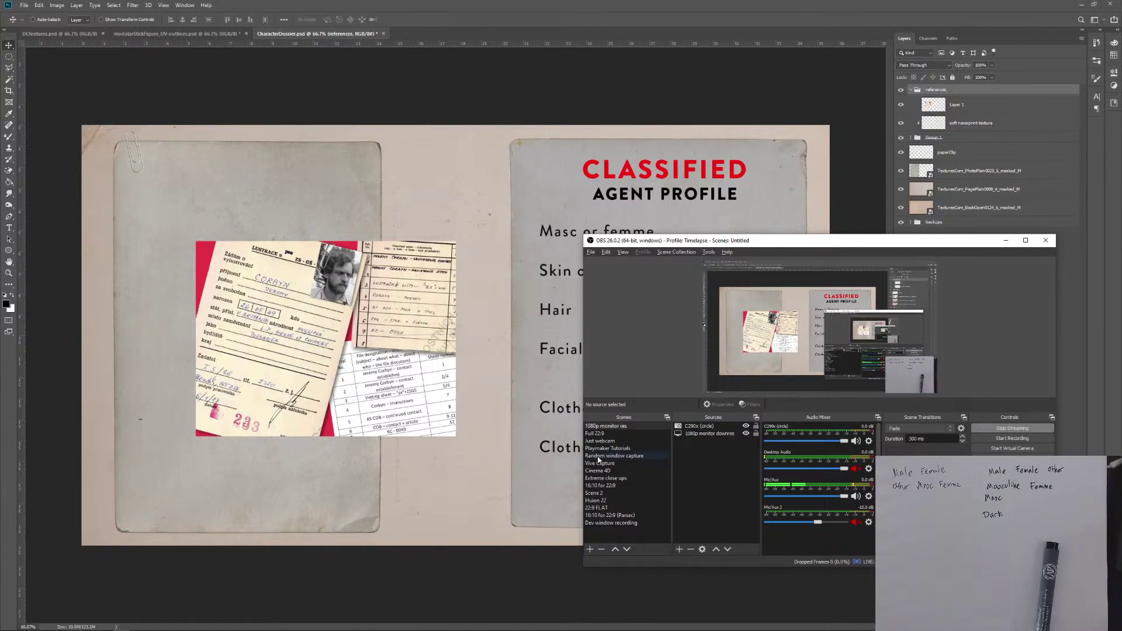
left_click(616, 440)
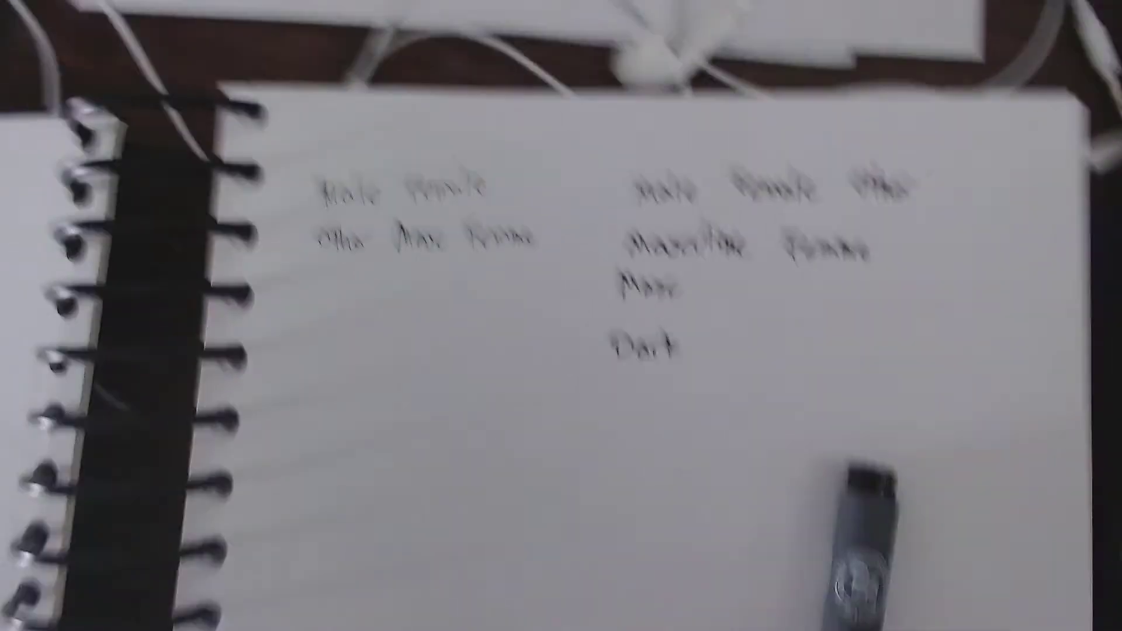
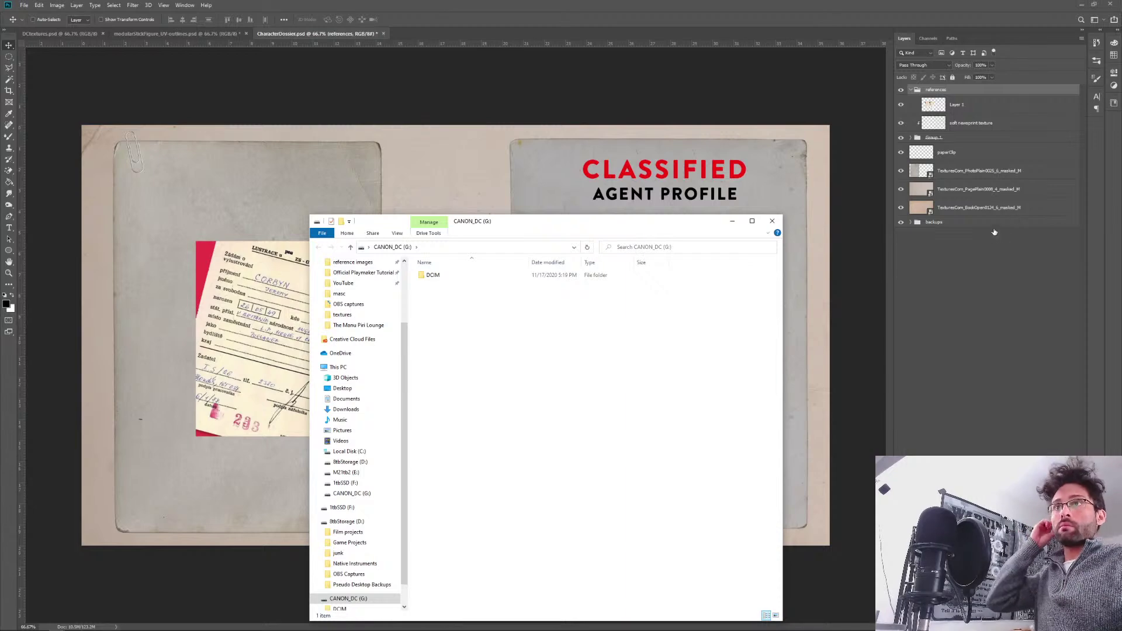
Copy the handwriting photo IMG_1142.JPG from the camera card's DCIM folder into the dossier's textures folder.
double_click(431, 276)
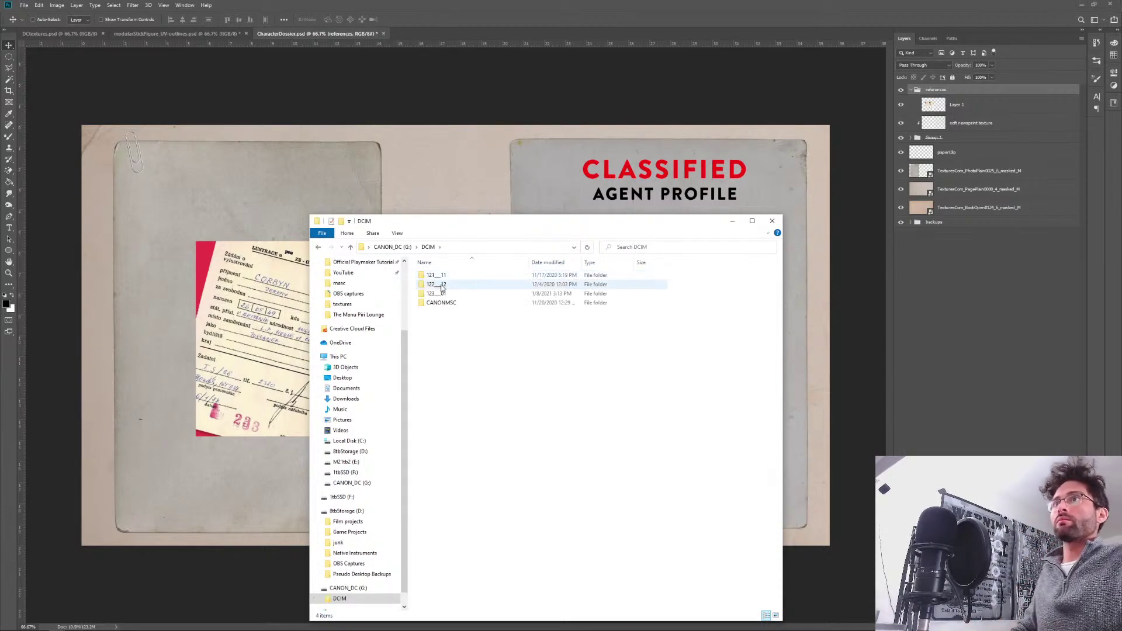
key("super+Down")
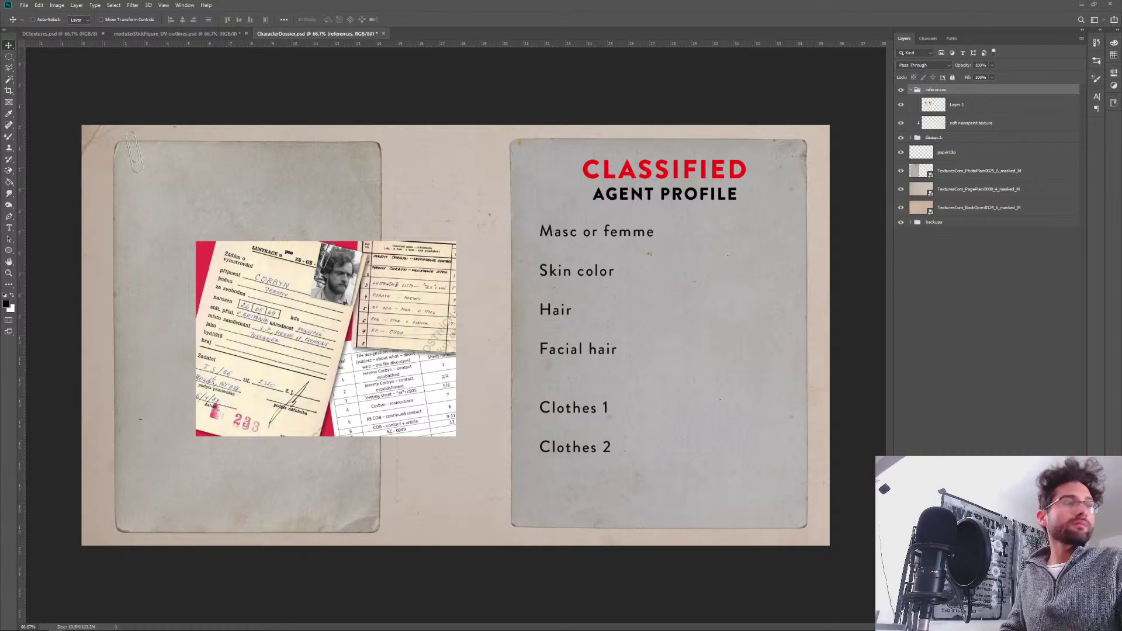
key("alt+Tab")
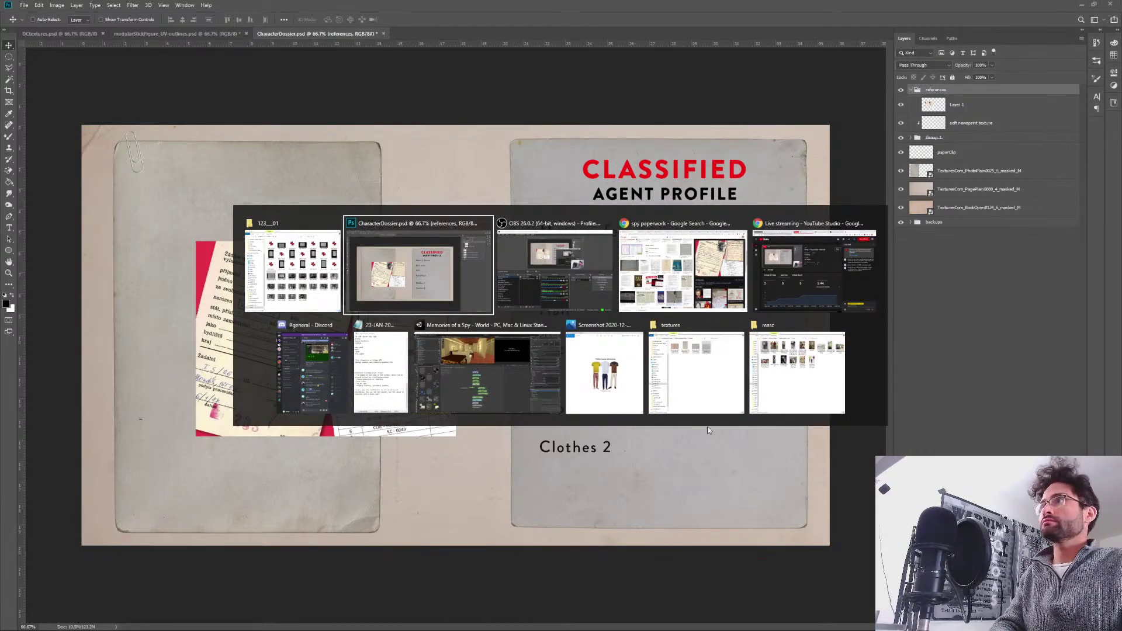
left_click(715, 381)
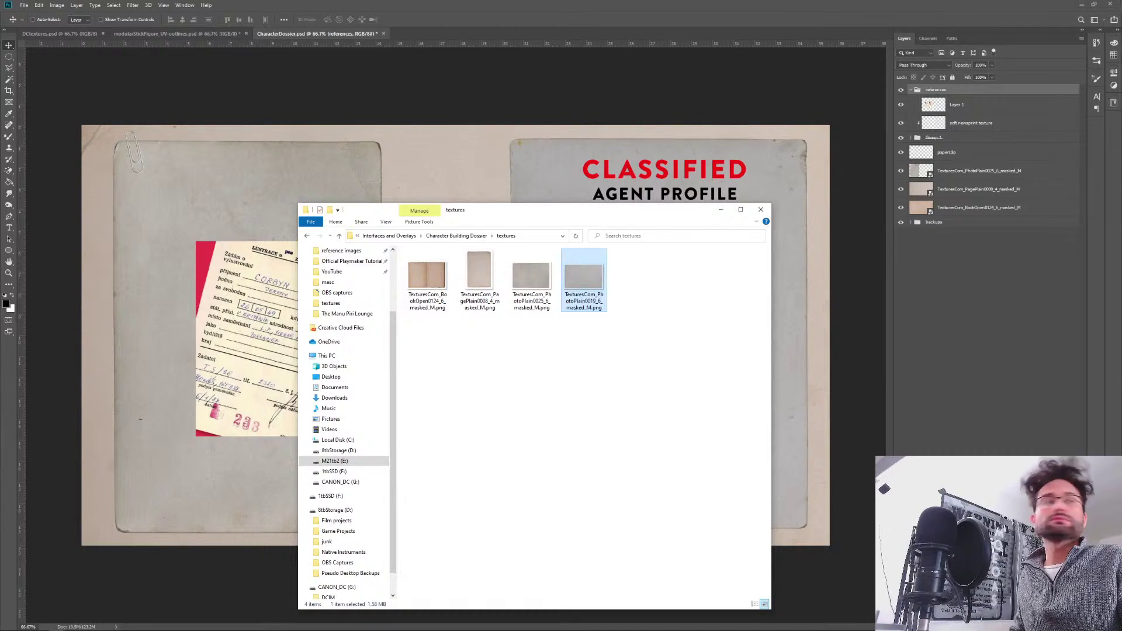
left_click_drag(725, 251, 671, 401)
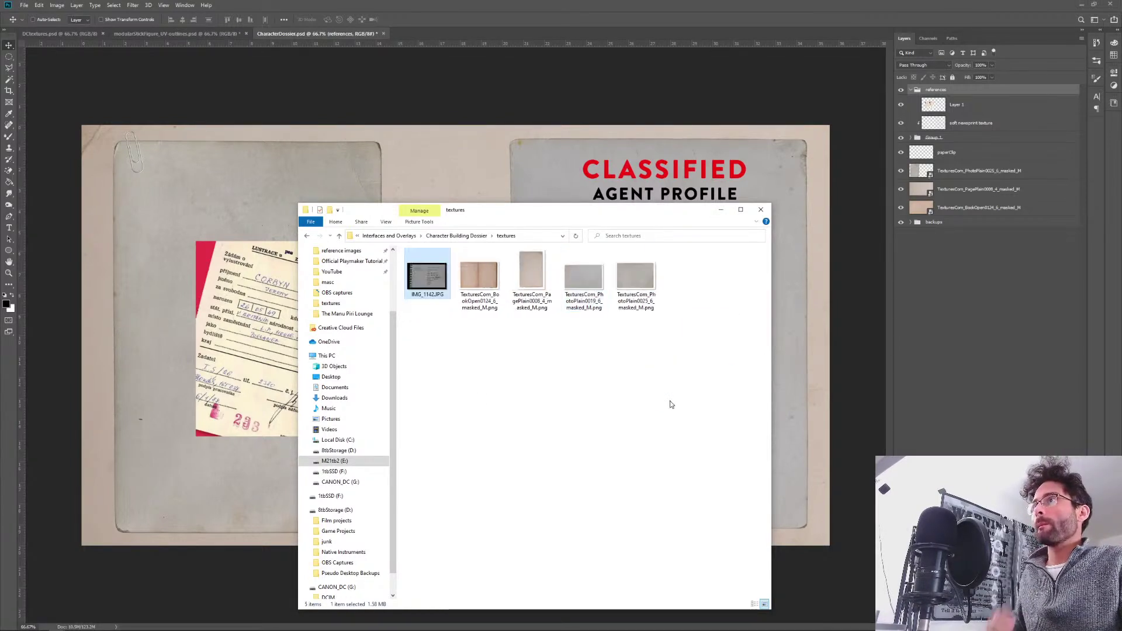
Place IMG_1142.JPG into the CharacterDossier.psd document above the references group at its default size.
left_click(427, 161)
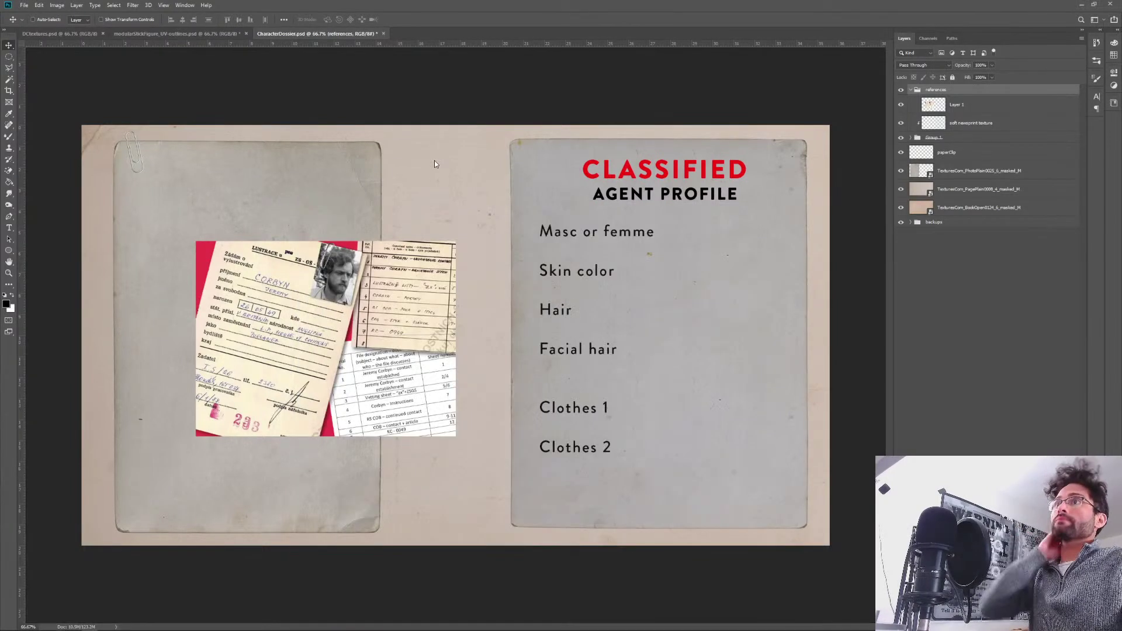
left_click_drag(453, 181, 461, 176)
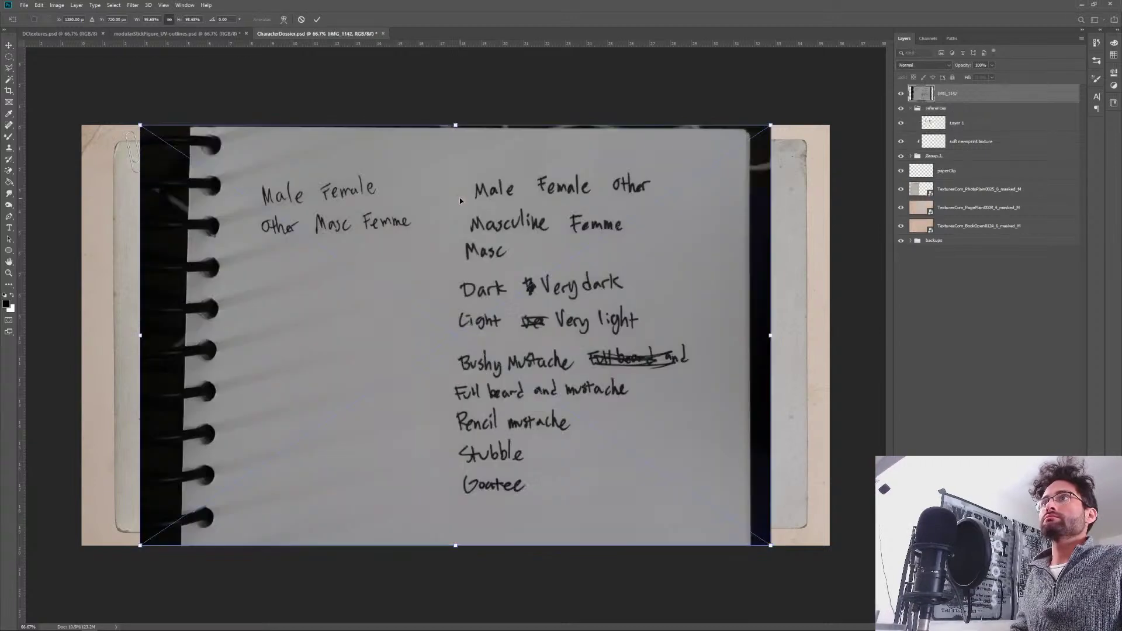
key("Return")
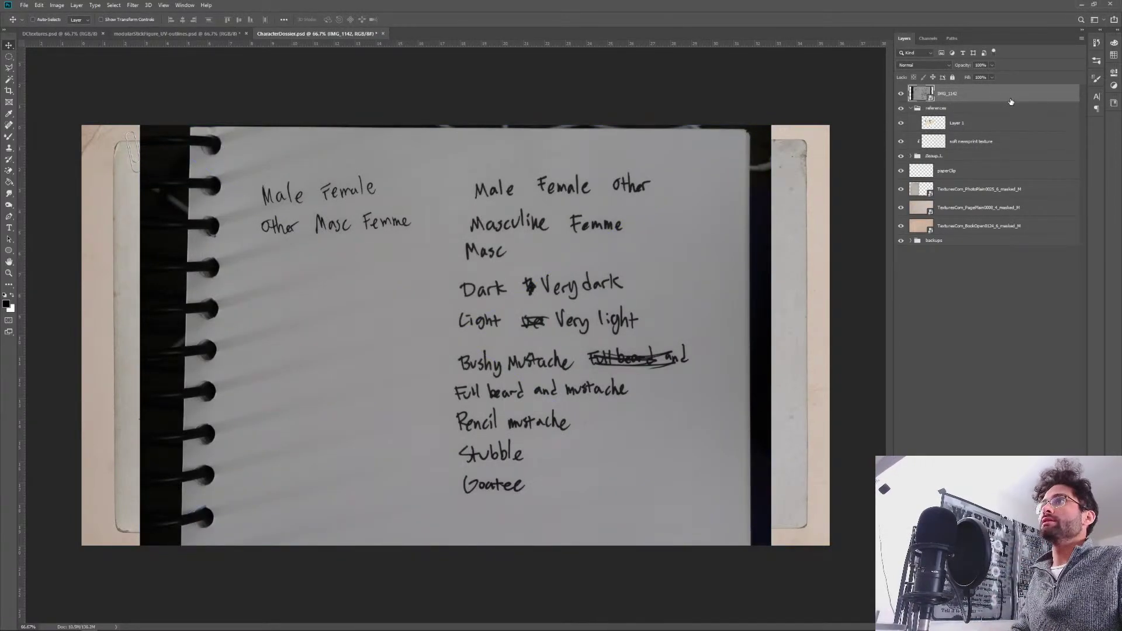
Apply a Levels adjustment to the handwriting photo, lowering the white input level to 126 to turn the paper white.
left_click(62, 6)
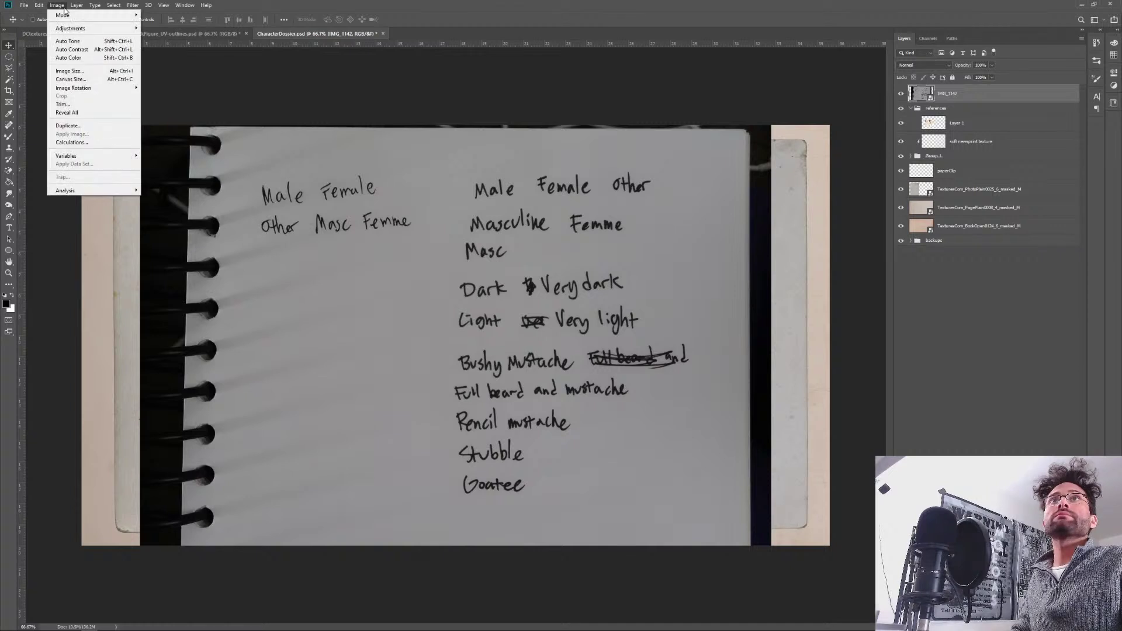
mouse_move(71, 29)
left_click(176, 37)
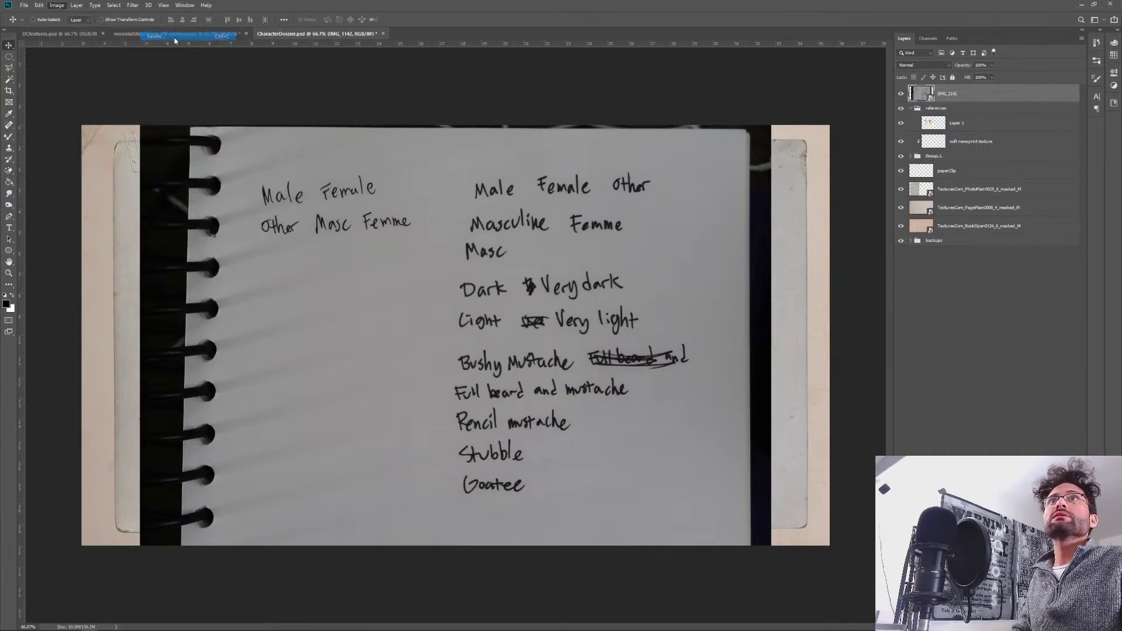
left_click_drag(571, 146, 933, 204)
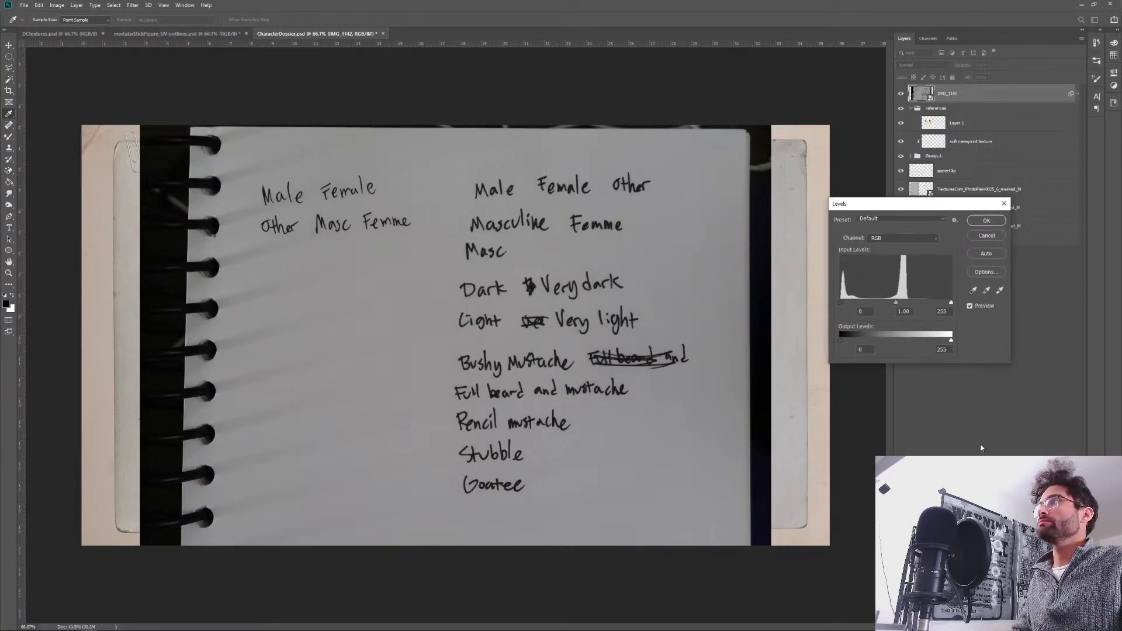
left_click_drag(951, 303, 897, 304)
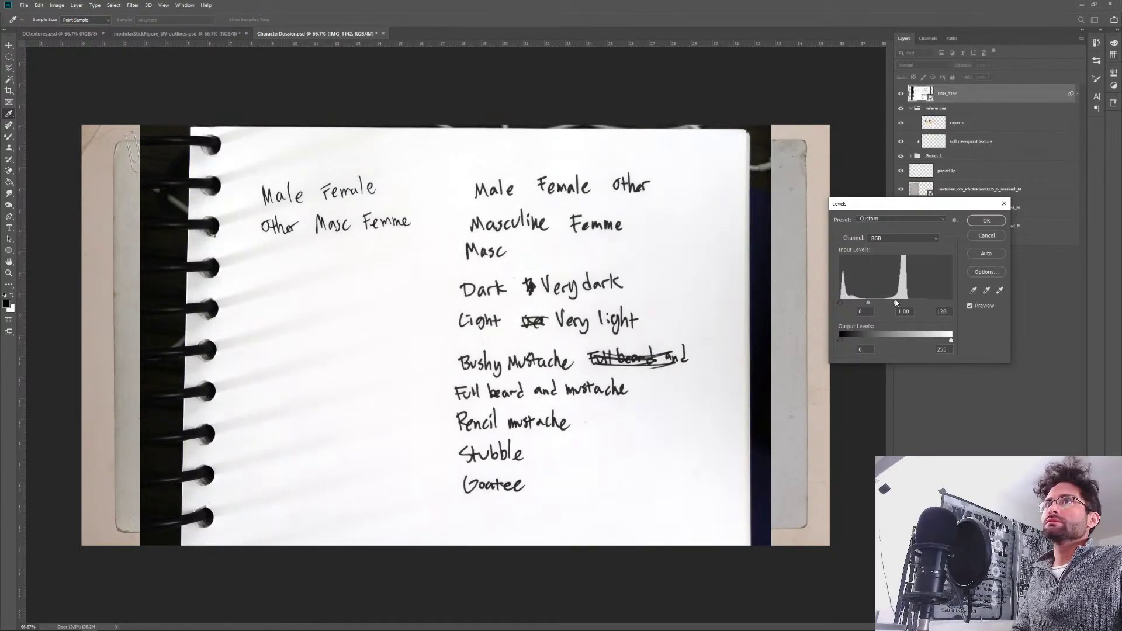
key("Return")
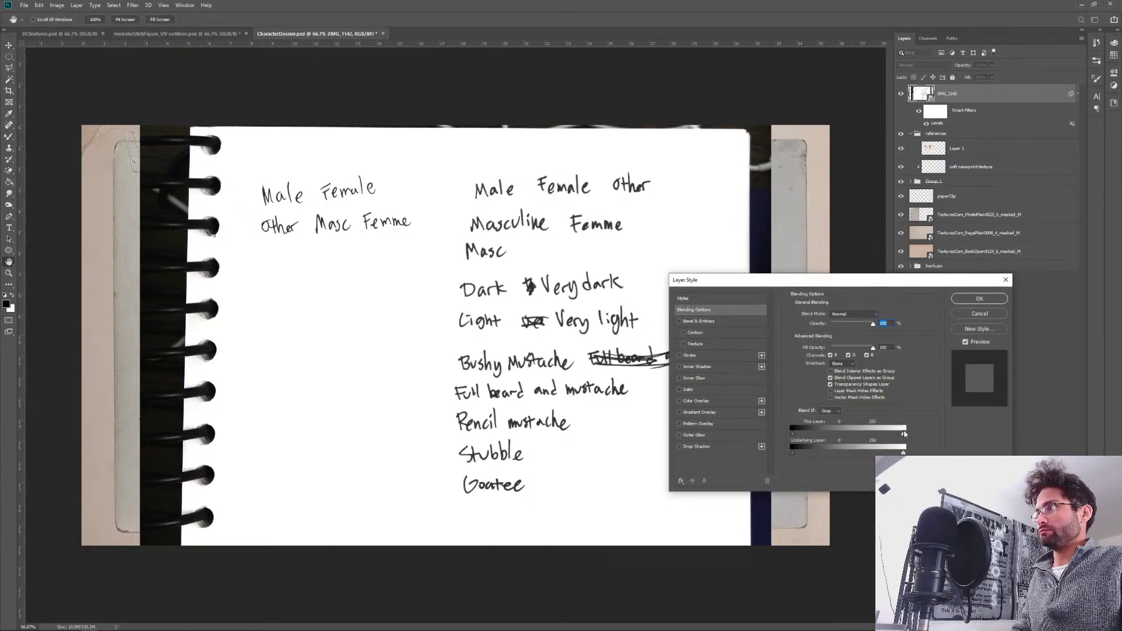
Lower the white limit of Blend If for This Layer on the handwriting photo to hide its white paper.
mouse_move(906, 434)
left_mouse_down()
mouse_move(884, 434)
mouse_move(904, 432)
left_mouse_up()
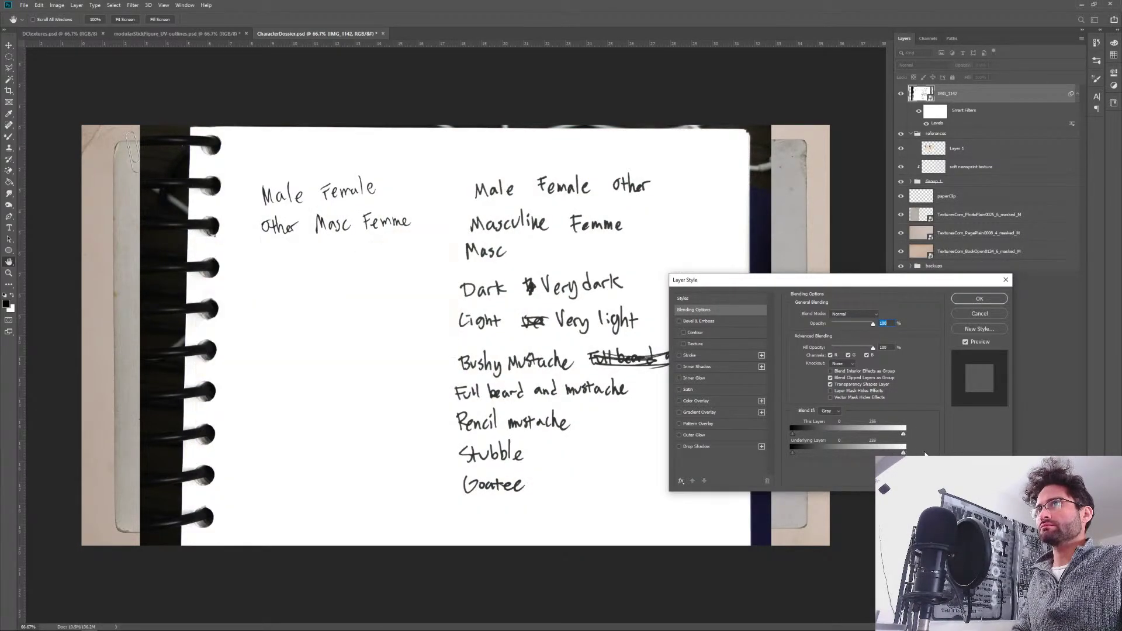
left_click_drag(904, 434, 876, 443)
left_click(987, 299)
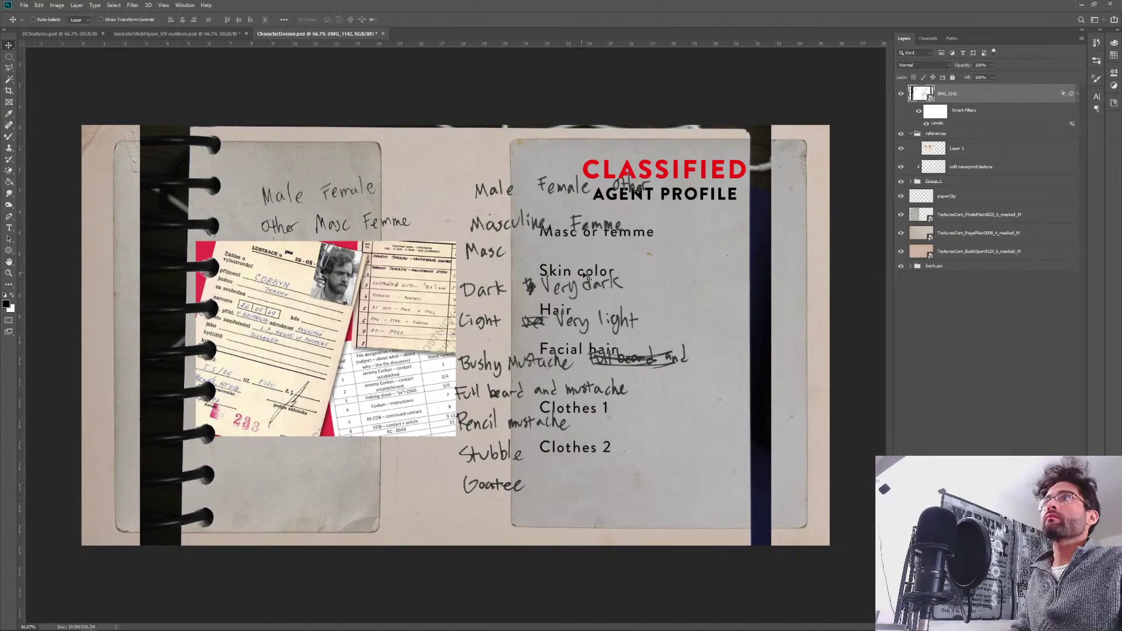
Raise the black input level in the handwriting photo's Levels smart filter to darken the pen strokes.
double_click(937, 124)
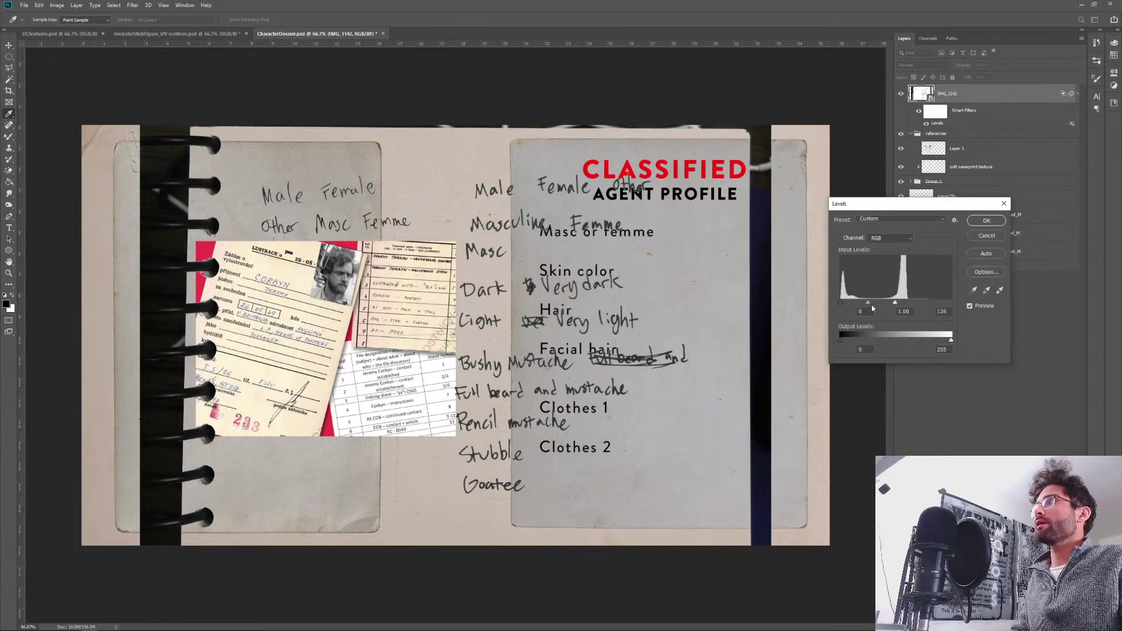
mouse_move(843, 304)
left_mouse_down()
mouse_move(876, 306)
mouse_move(862, 310)
left_mouse_up()
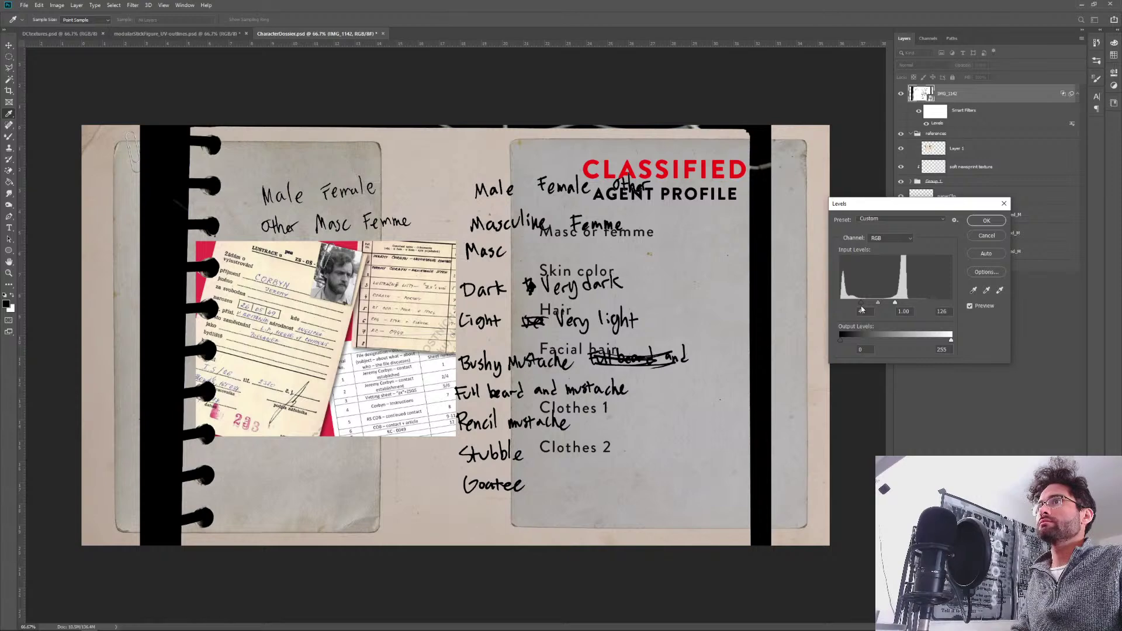
left_click(993, 223)
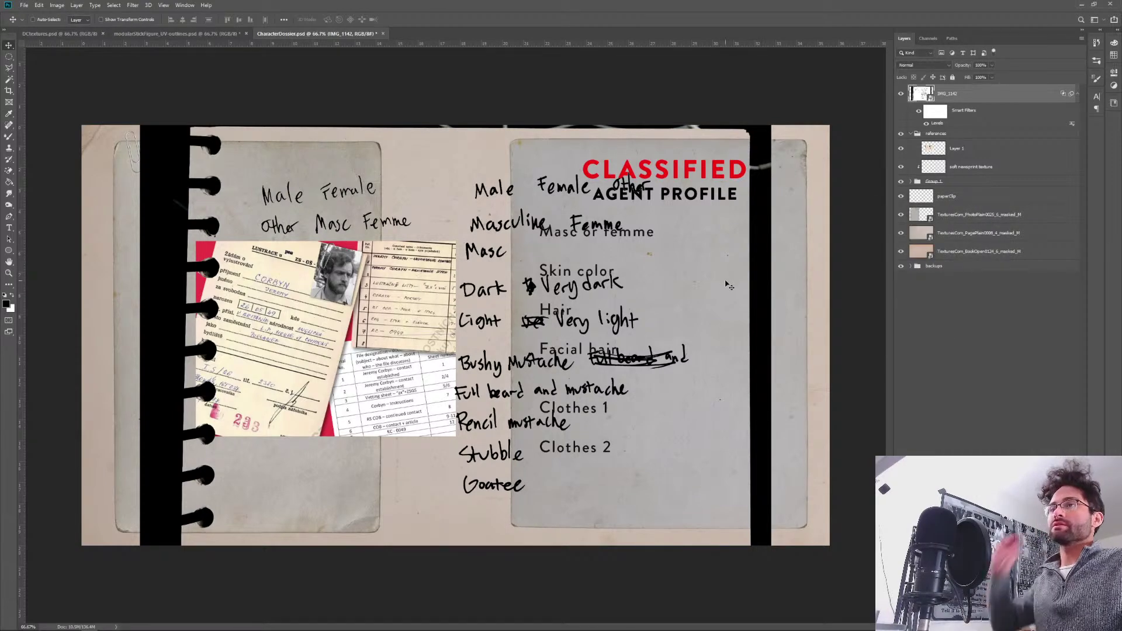
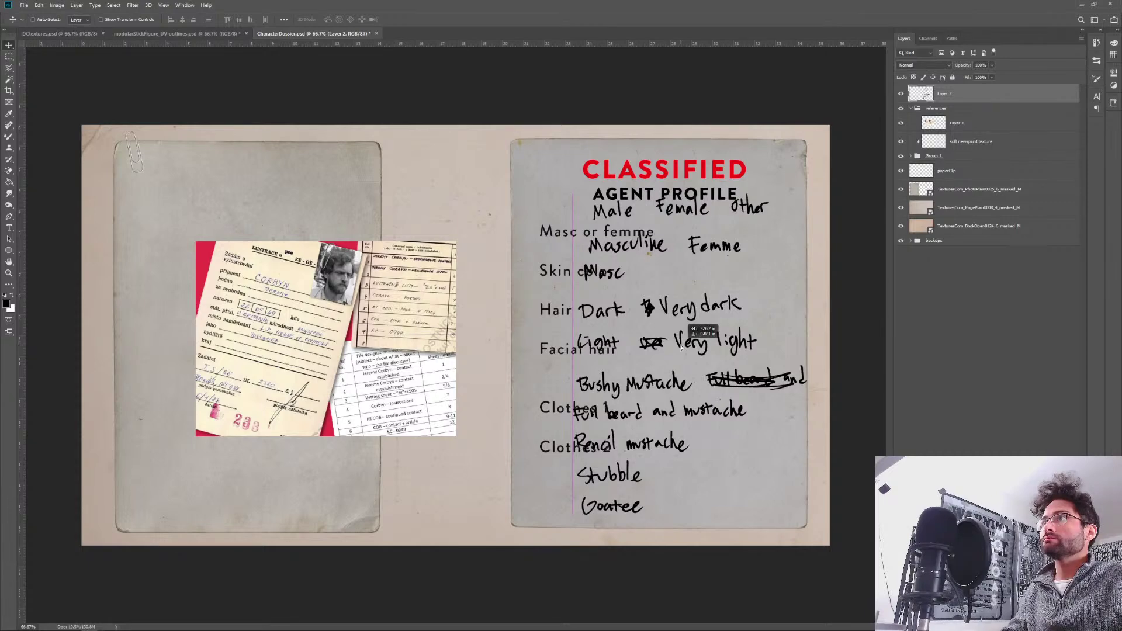
Scale the handwriting layer to about 77% and move it over the right-hand page, below the AGENT PROFILE heading.
key("ctrl+t")
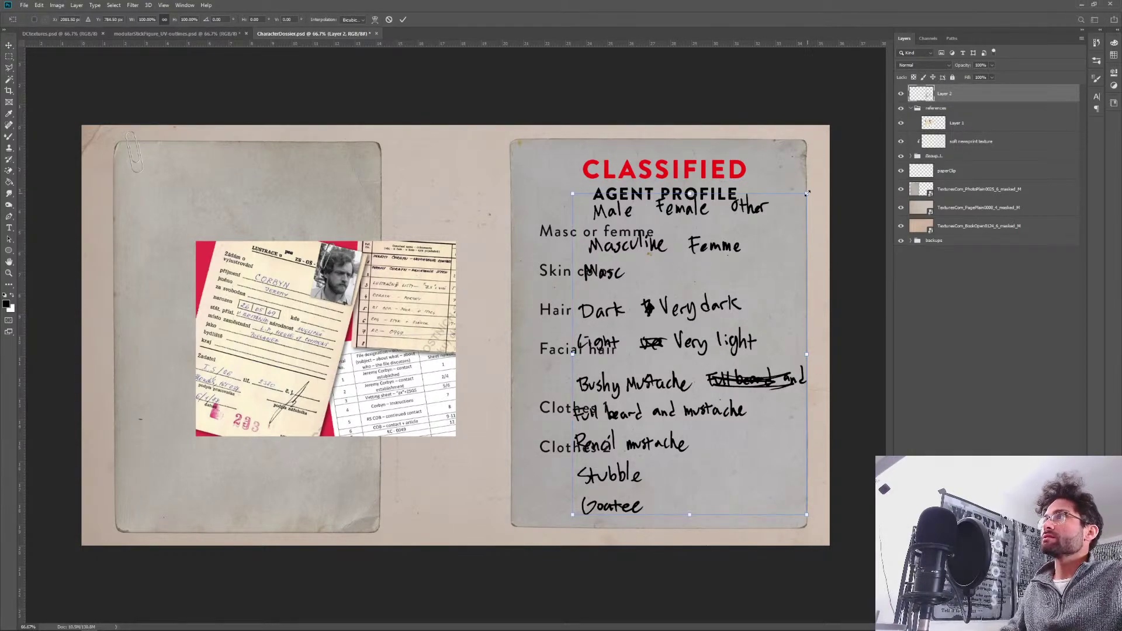
left_click_drag(807, 193, 748, 275)
left_click_drag(632, 402, 685, 348)
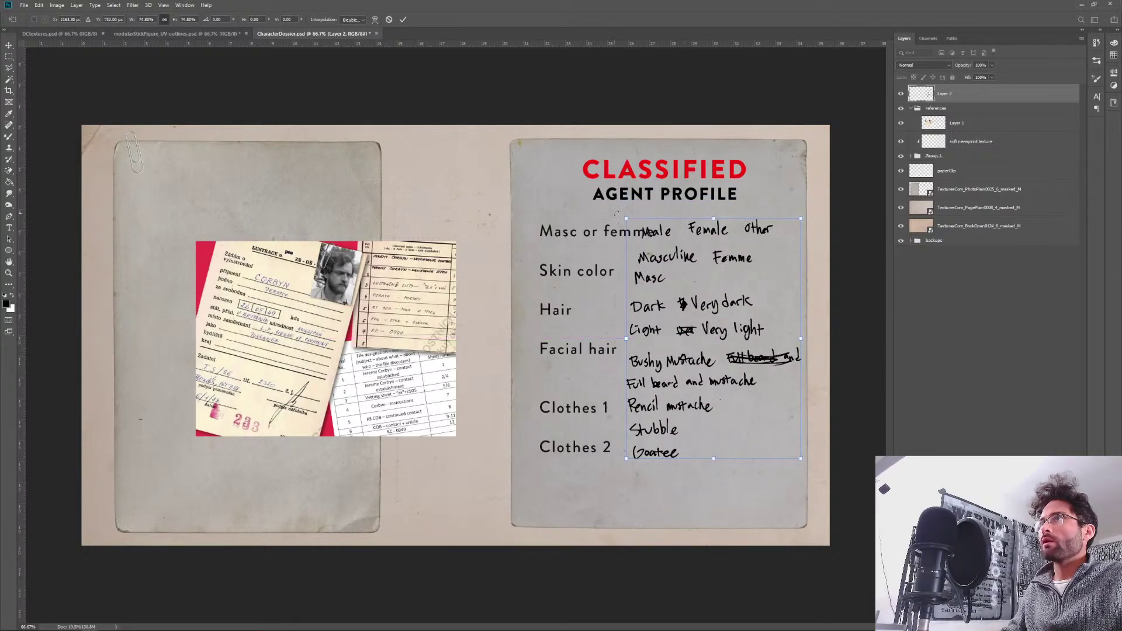
left_click_drag(627, 220, 587, 165)
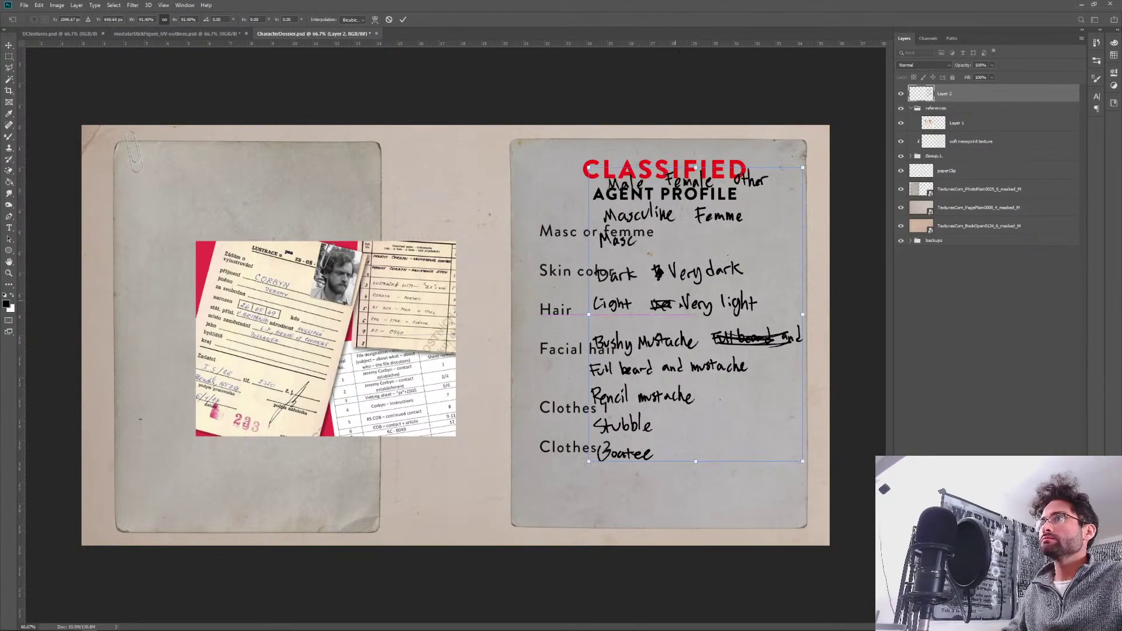
left_click_drag(670, 299, 676, 342)
left_click_drag(594, 209, 628, 252)
left_click_drag(731, 374, 725, 326)
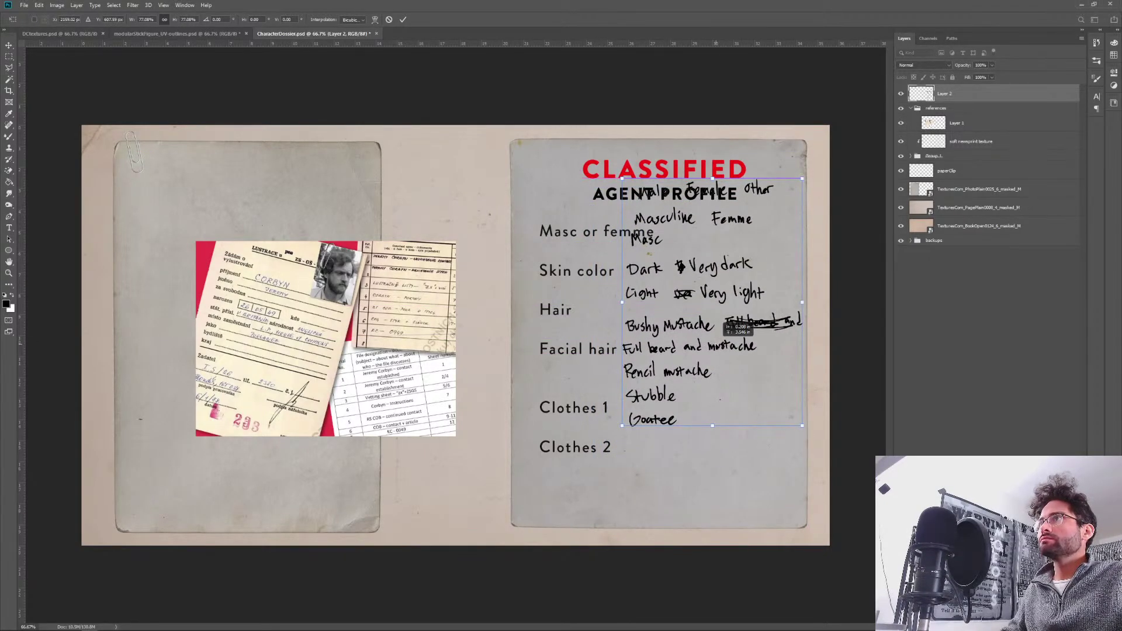
key("Return")
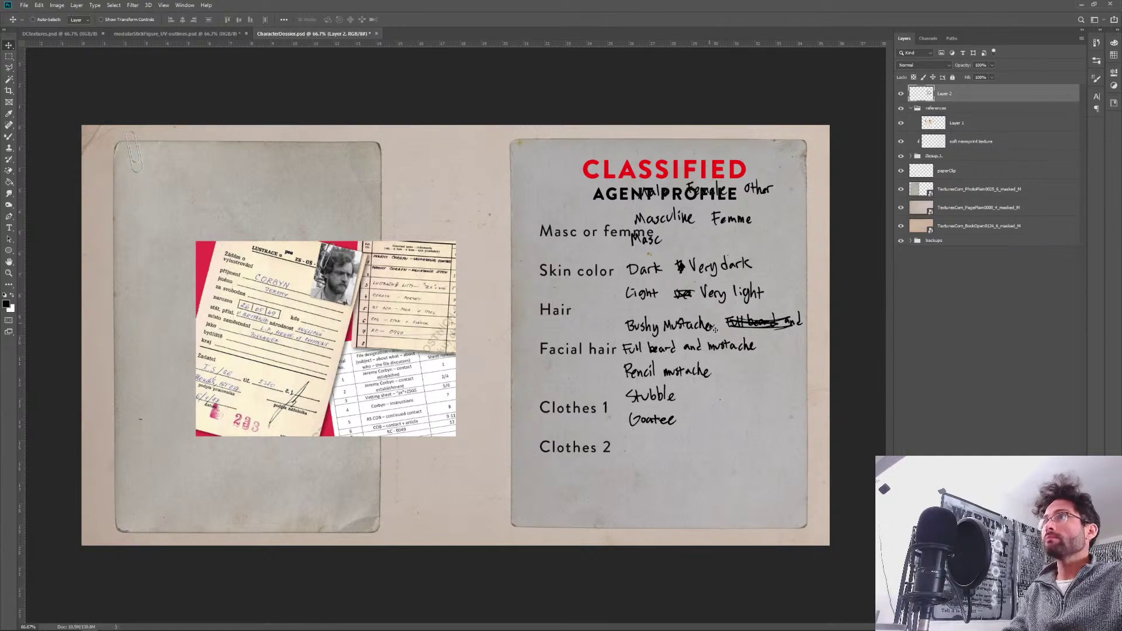
left_click_drag(715, 330, 713, 384)
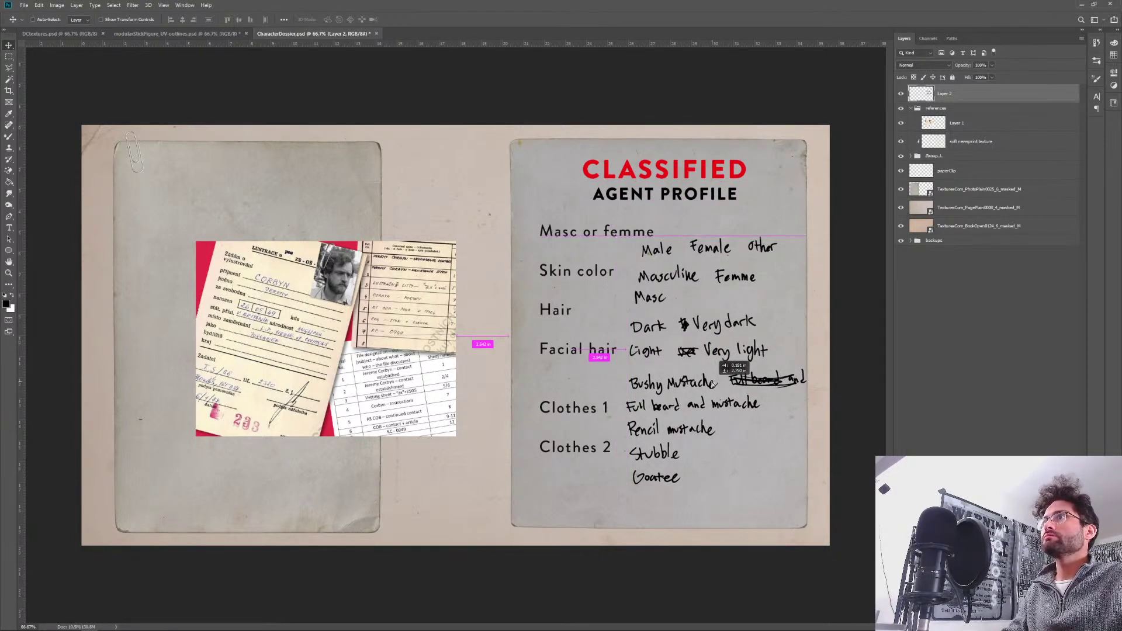
Scale the handwriting layer down to about 92% and move it beside the profile labels, clear of their text.
key("ctrl+t")
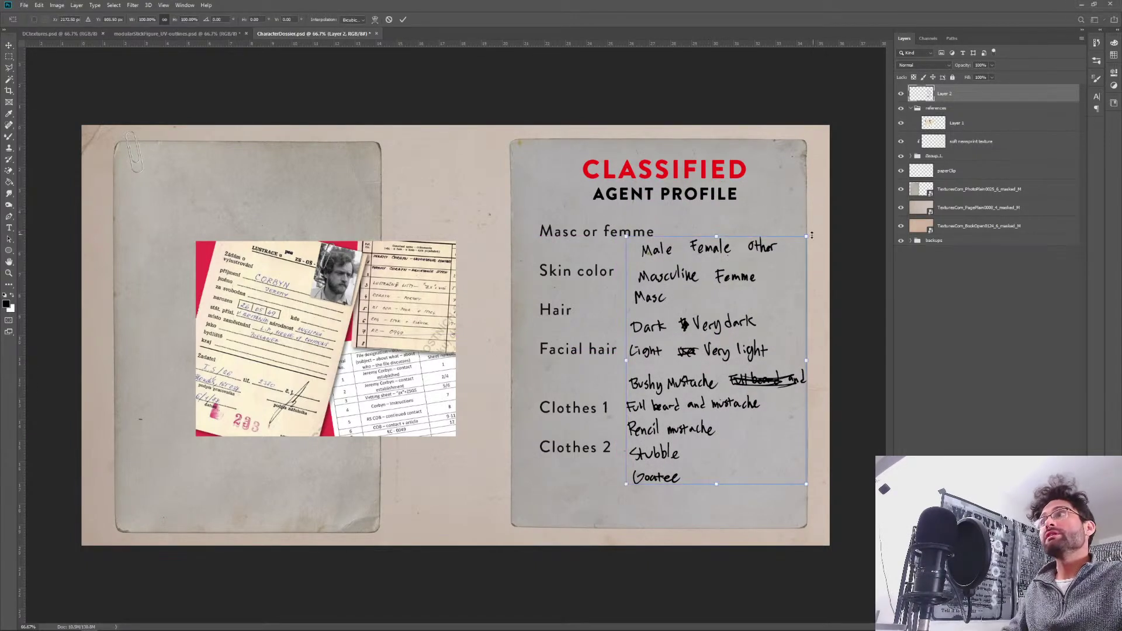
left_click_drag(807, 237, 741, 325)
left_click_drag(663, 417, 654, 370)
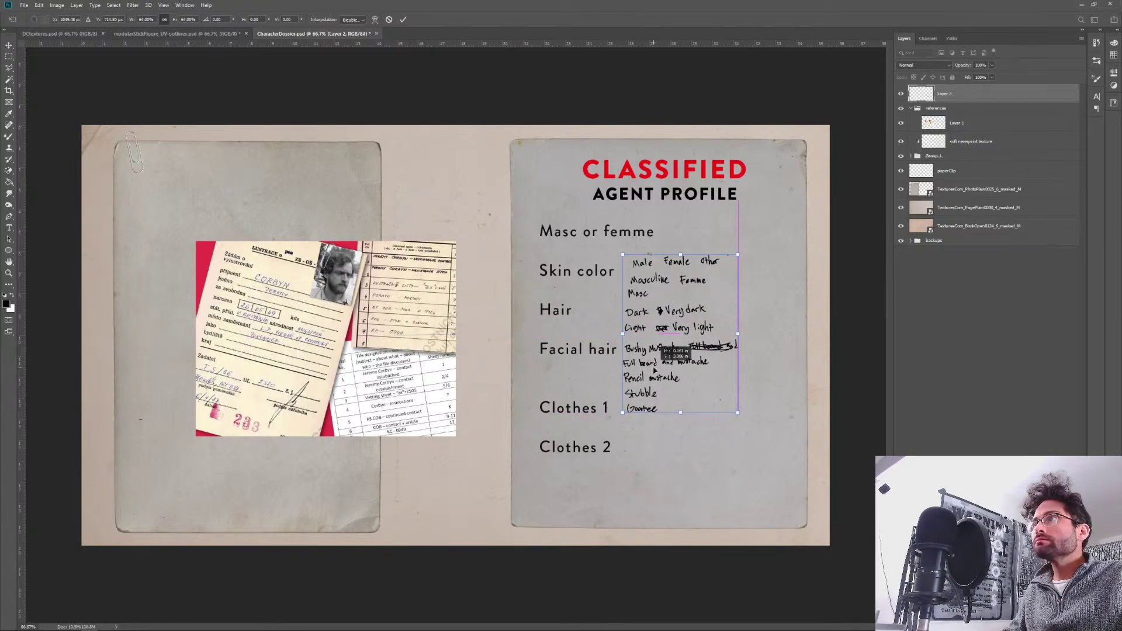
left_click_drag(738, 253, 816, 203)
left_click_drag(755, 322, 757, 359)
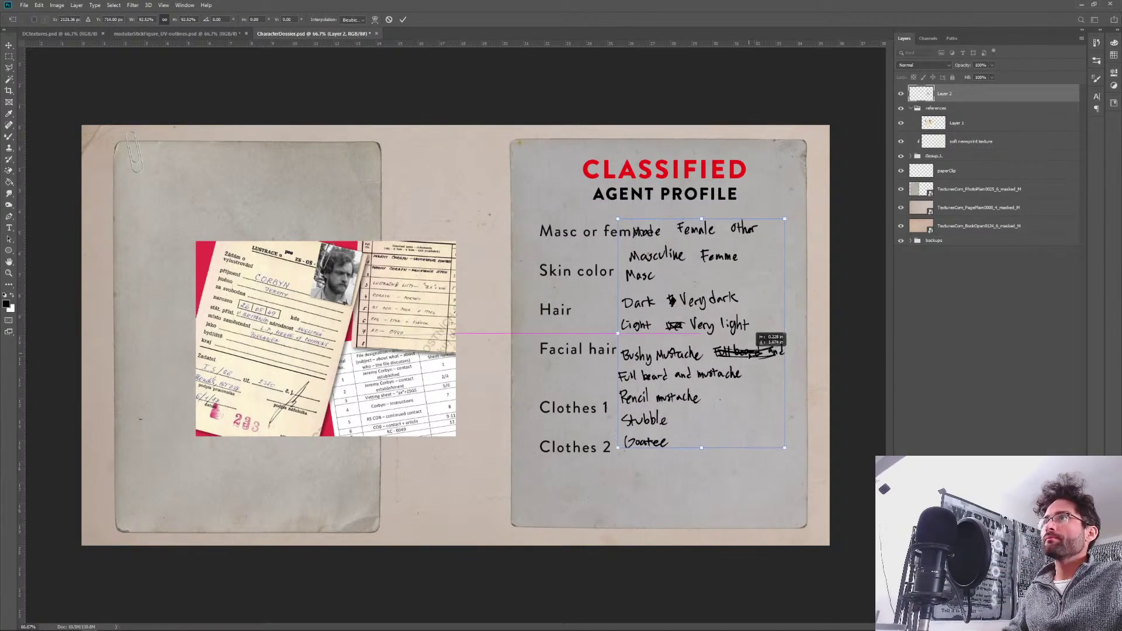
key("Return")
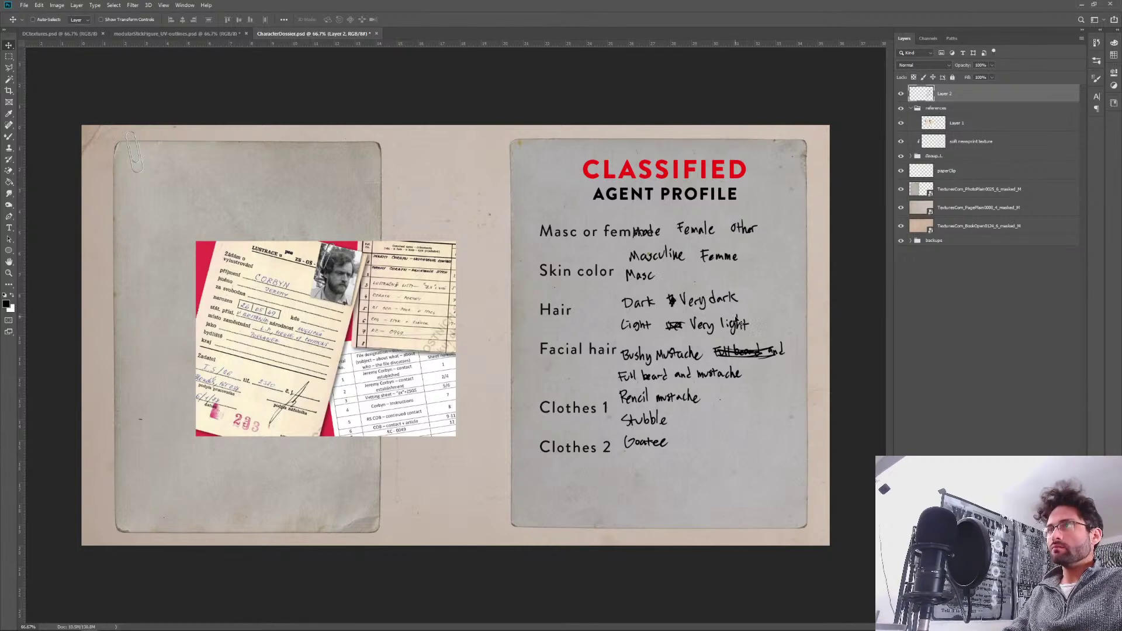
left_click_drag(689, 236, 716, 267)
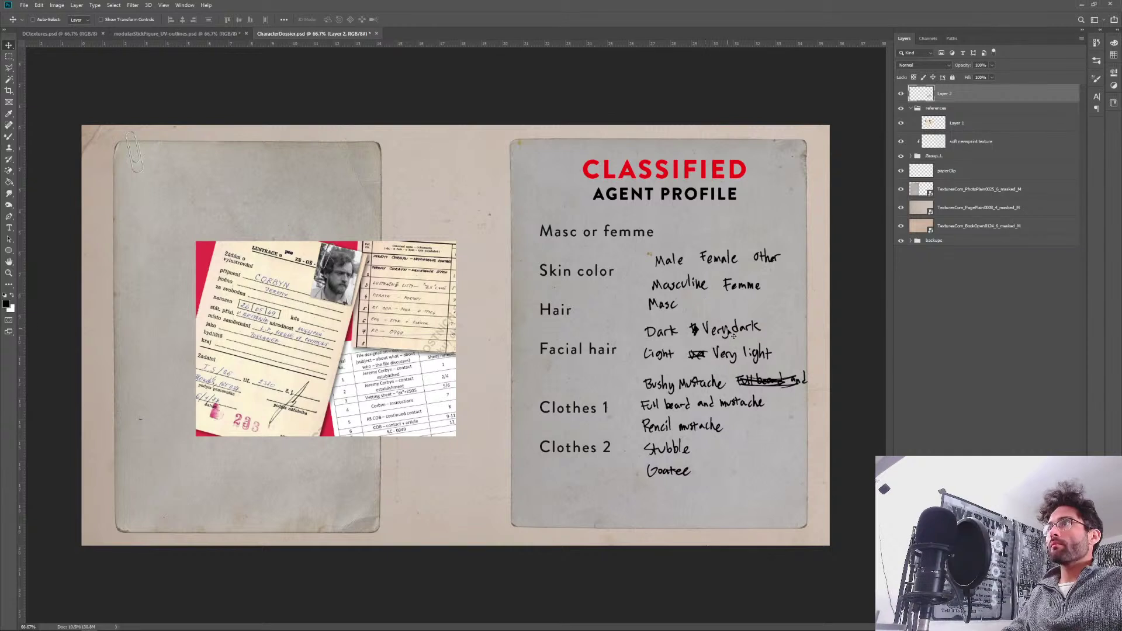
Cut the handwritten lines from "Male Female Other" through "Masc", paste them onto their own layer and hide that layer.
key("m")
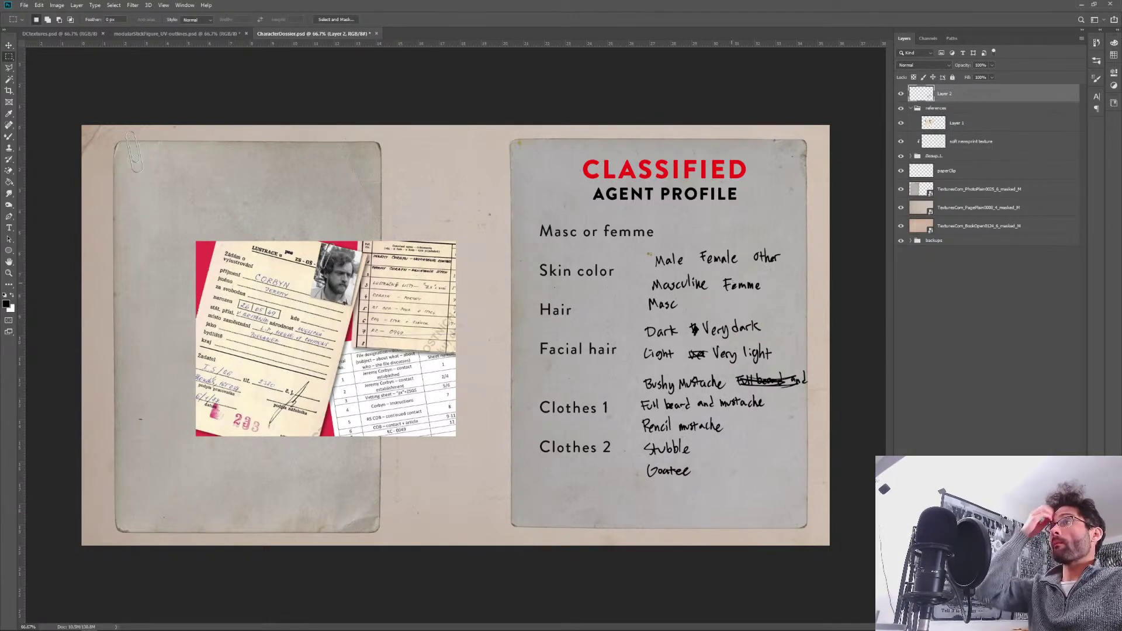
left_click_drag(773, 248, 639, 316)
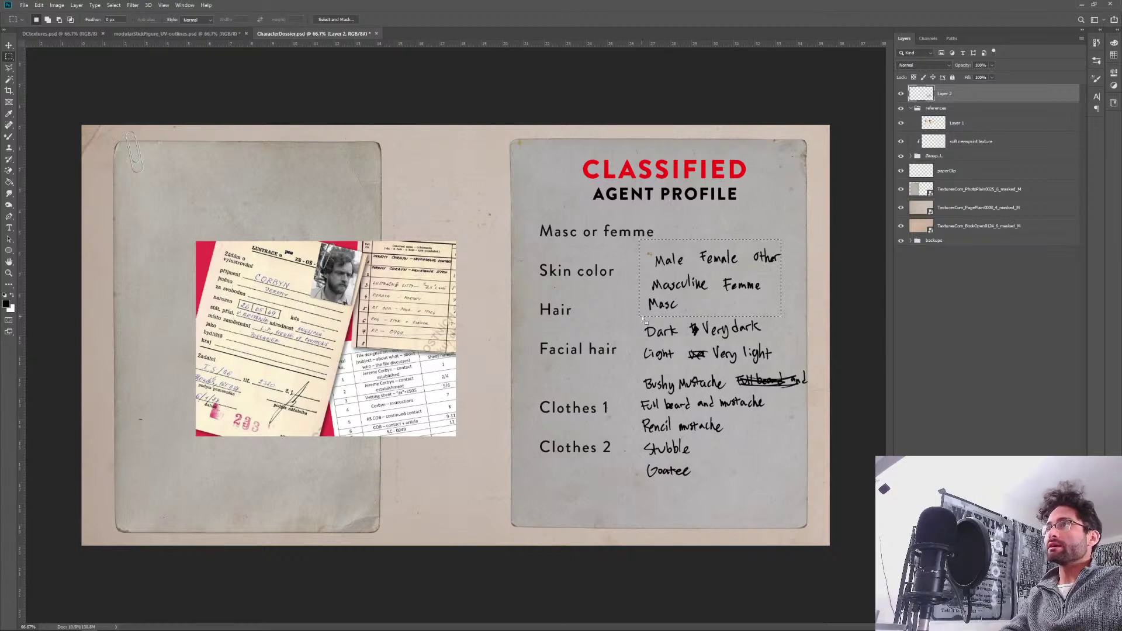
key("ctrl+x")
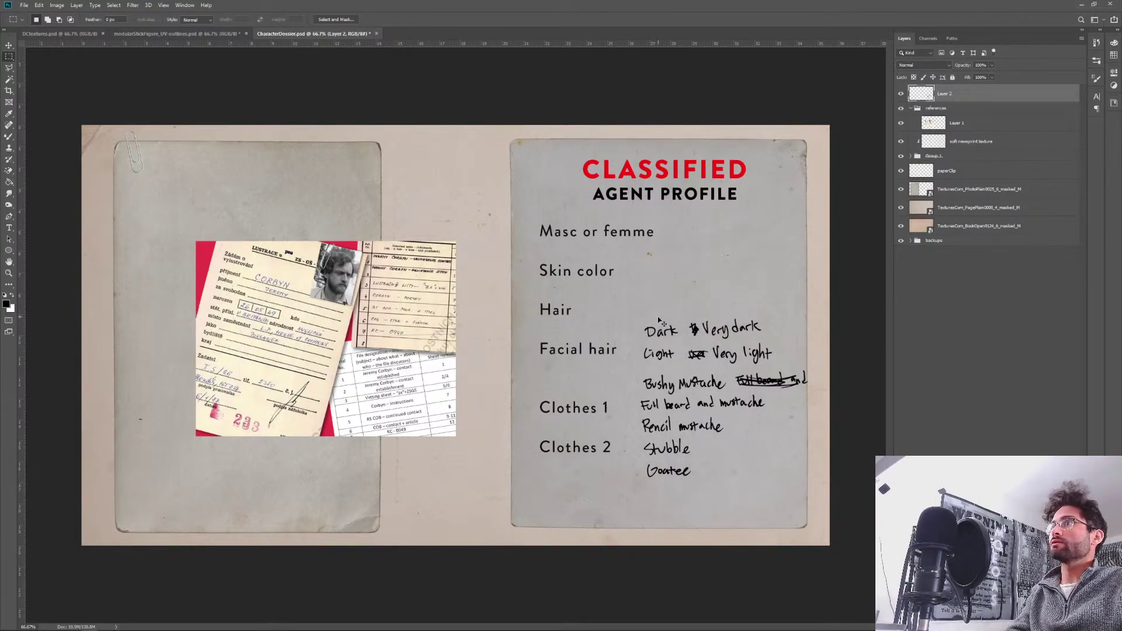
key("ctrl+v")
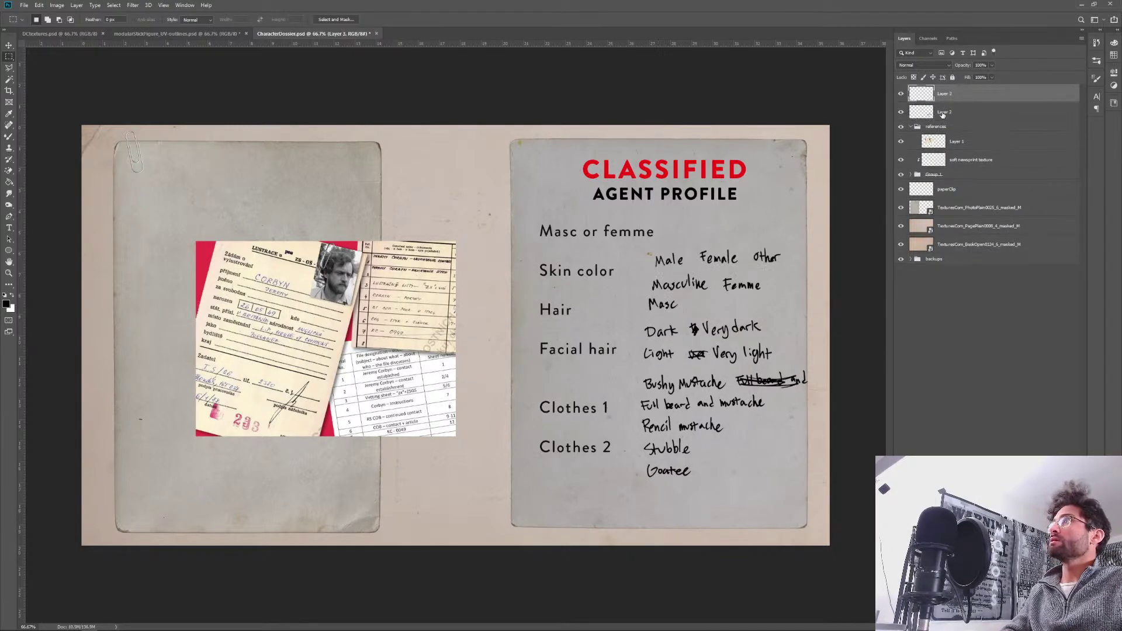
left_click(901, 95)
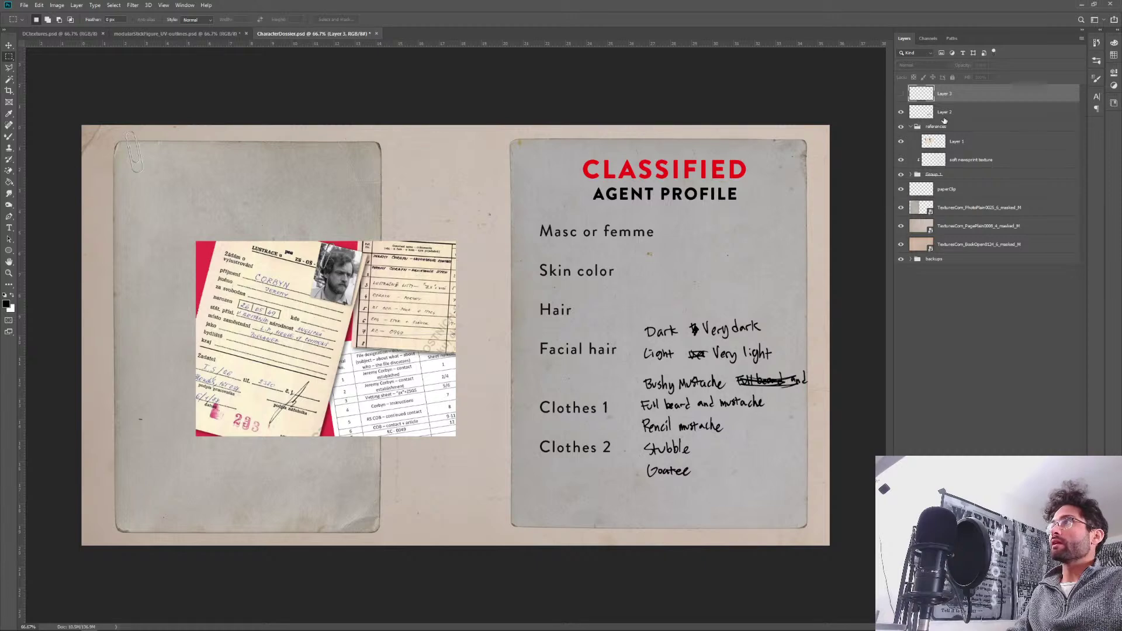
Move the remaining handwriting layer up beside the Hair, Facial hair and Clothes 1 labels.
left_click(947, 117)
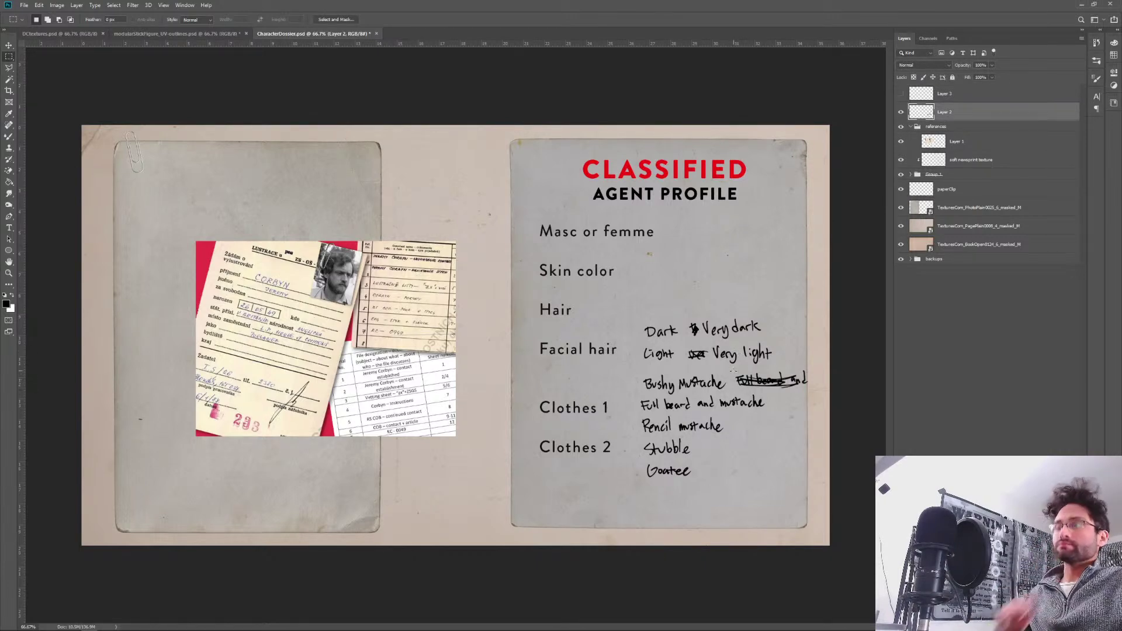
key("v")
mouse_move(734, 369)
left_mouse_down()
mouse_move(711, 296)
mouse_move(698, 322)
mouse_move(714, 326)
left_mouse_up()
key("e")
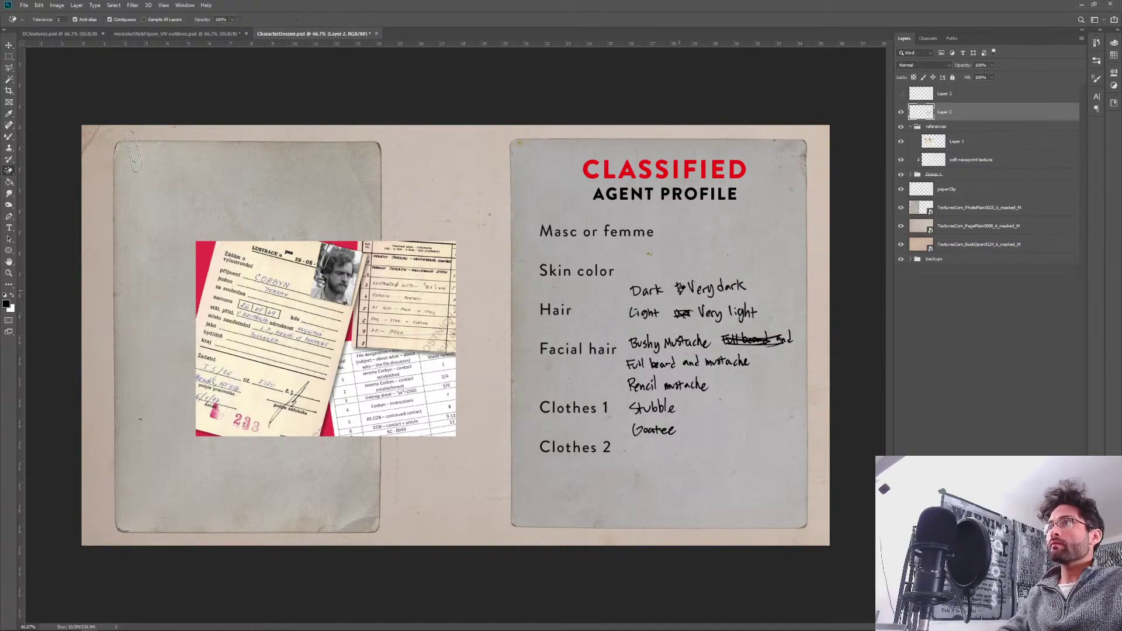
Delete the crossed-out scribble between the handwritten "Dark" and "Very dark".
key("m")
key("ctrl+plus")
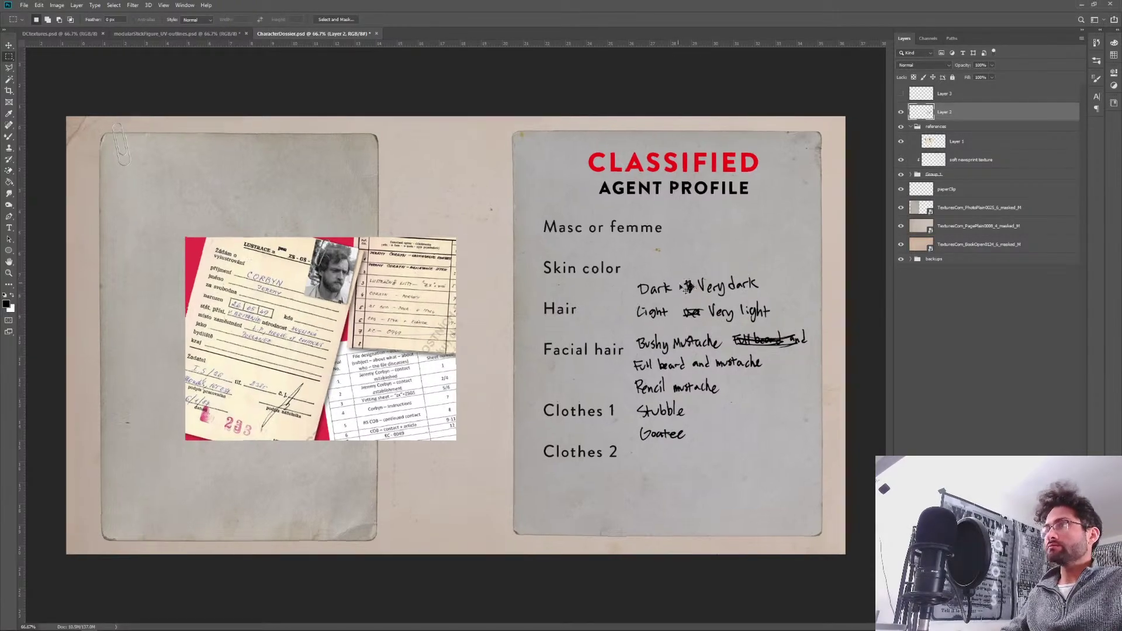
left_click_drag(697, 342, 467, 357)
key("ctrl+plus")
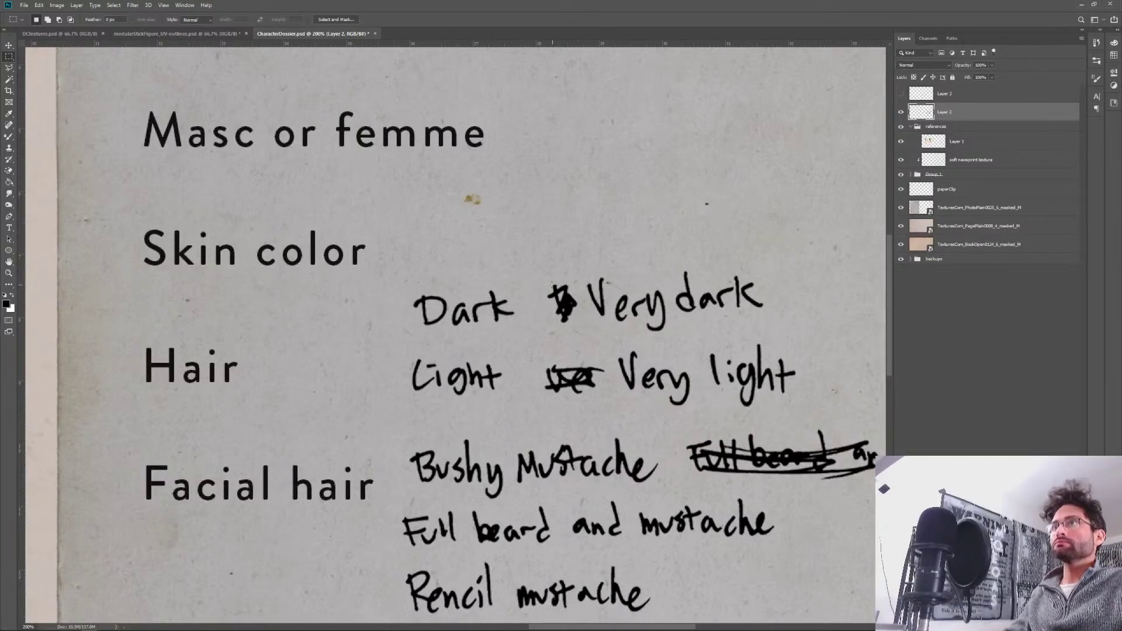
mouse_move(533, 273)
left_mouse_down()
mouse_move(587, 323)
mouse_move(580, 329)
left_mouse_up()
key("Delete")
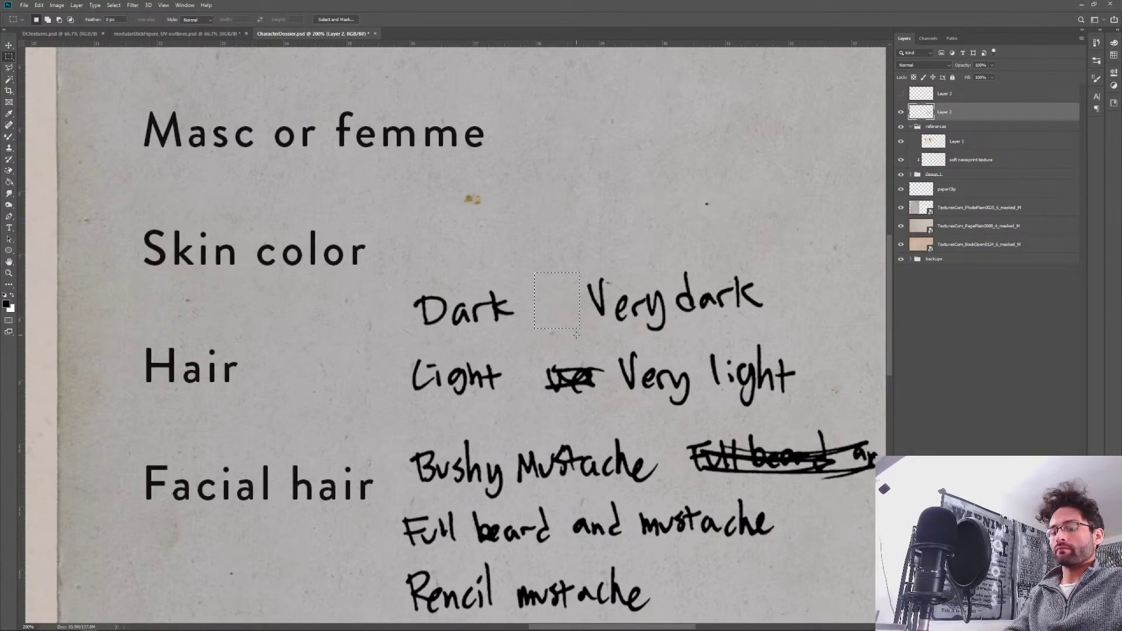
Shift the remaining handwriting over the printed labels, then cut "Dark" and paste it onto its own layer.
key("v")
left_click_drag(596, 309, 346, 189)
key("m")
left_click_drag(259, 204, 271, 219)
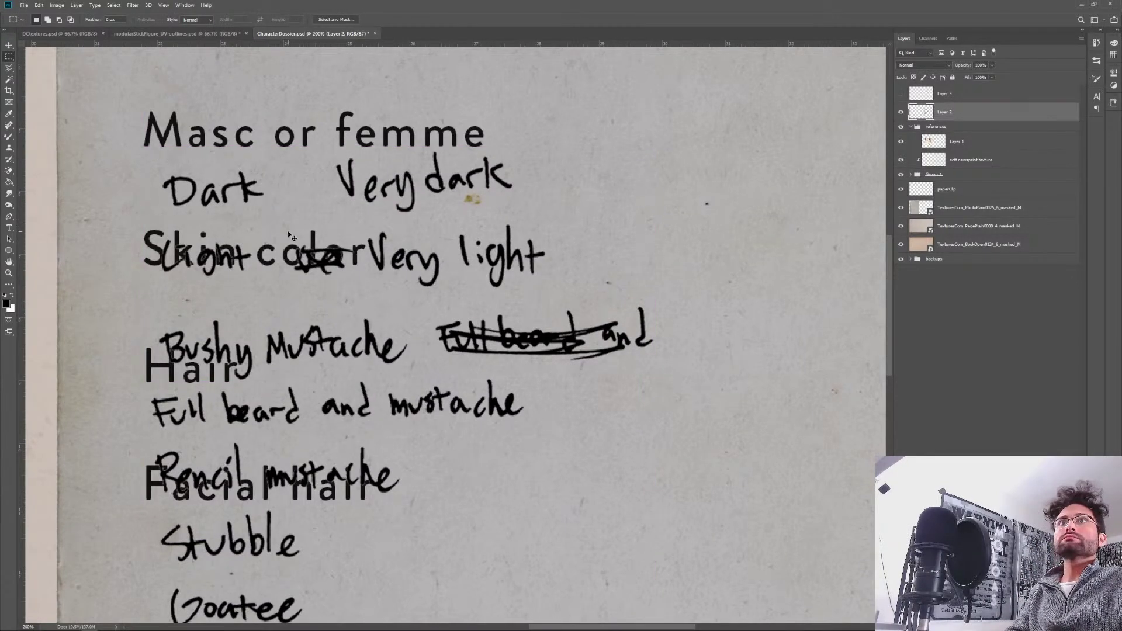
key("ctrl+x")
key("ctrl+v")
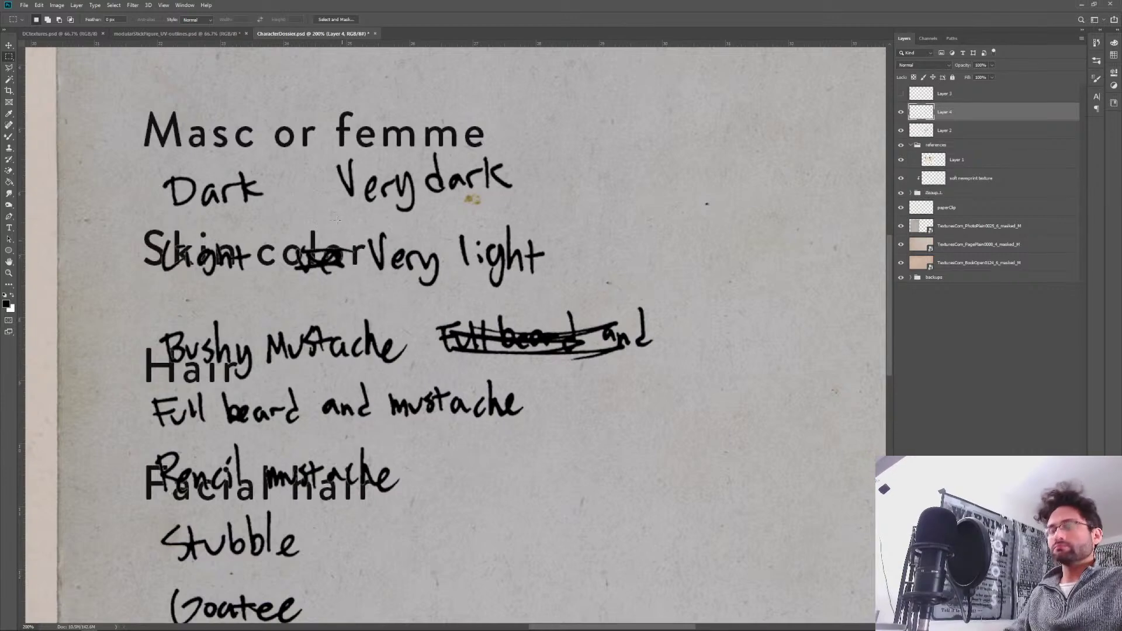
Cut the handwritten "Very dark" from the original handwriting layer and paste it onto its own layer.
left_click_drag(316, 135, 547, 217)
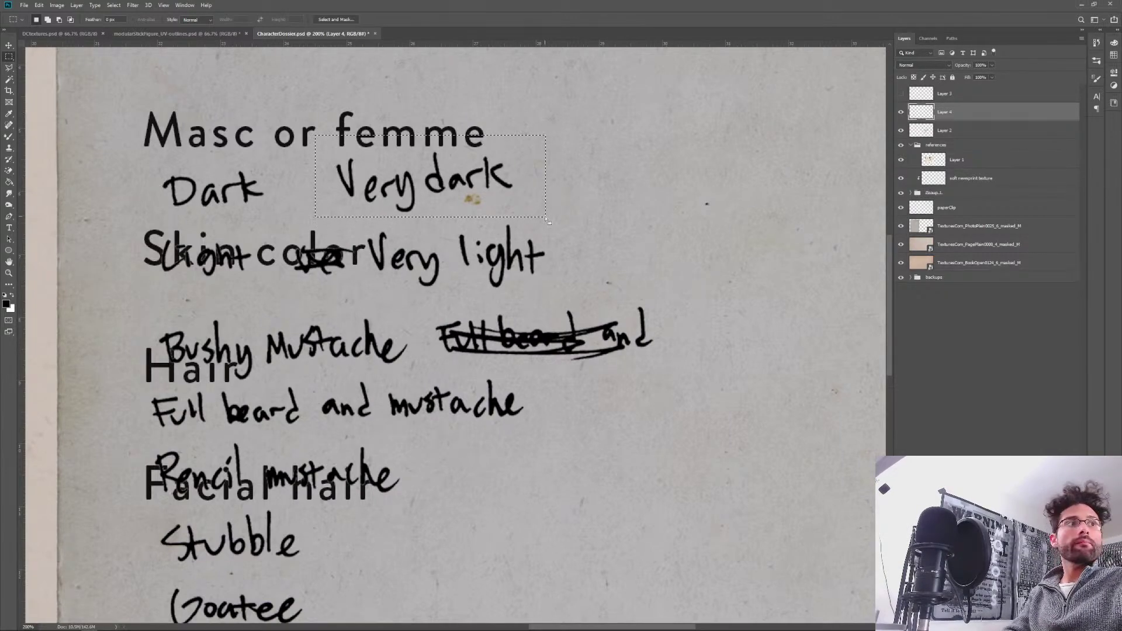
key("ctrl+x")
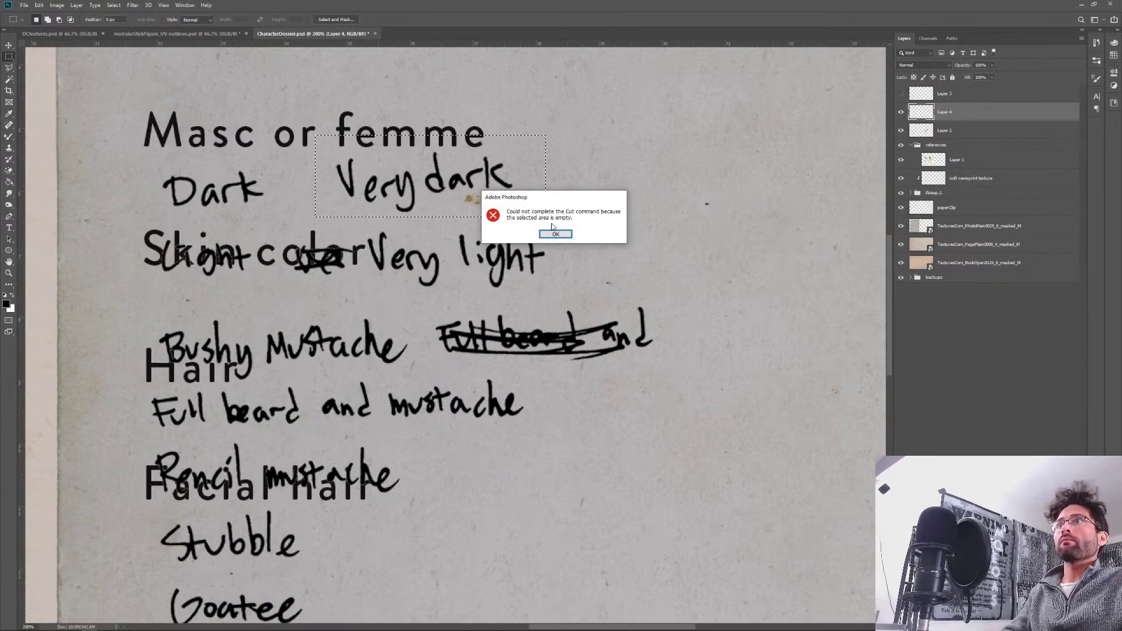
key("Return")
left_click(950, 131)
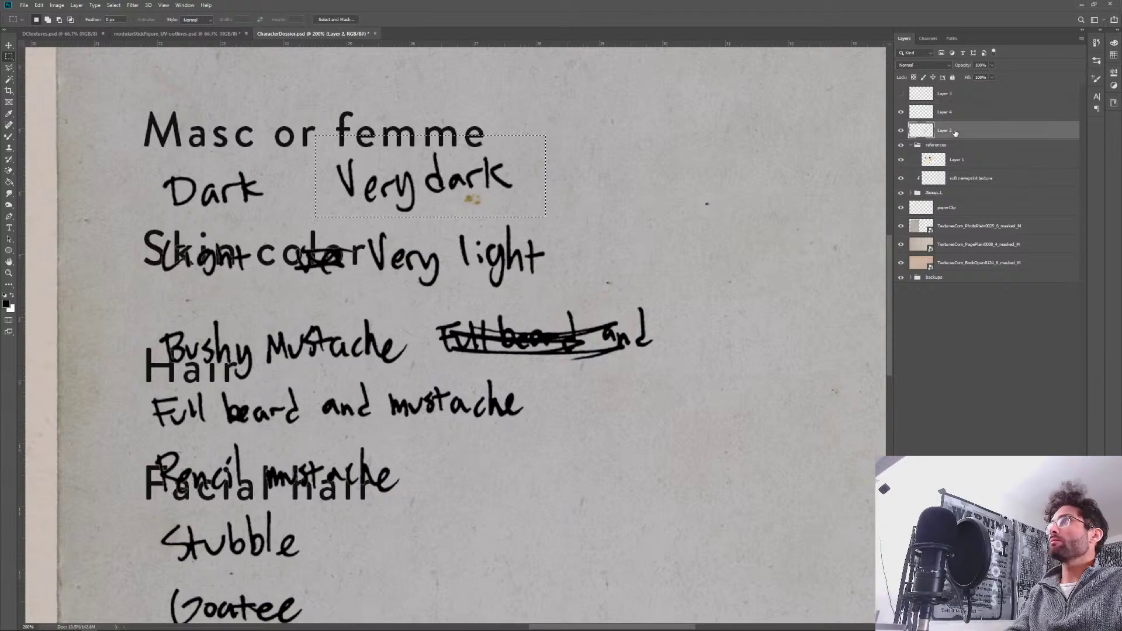
key("ctrl+x")
key("ctrl+v")
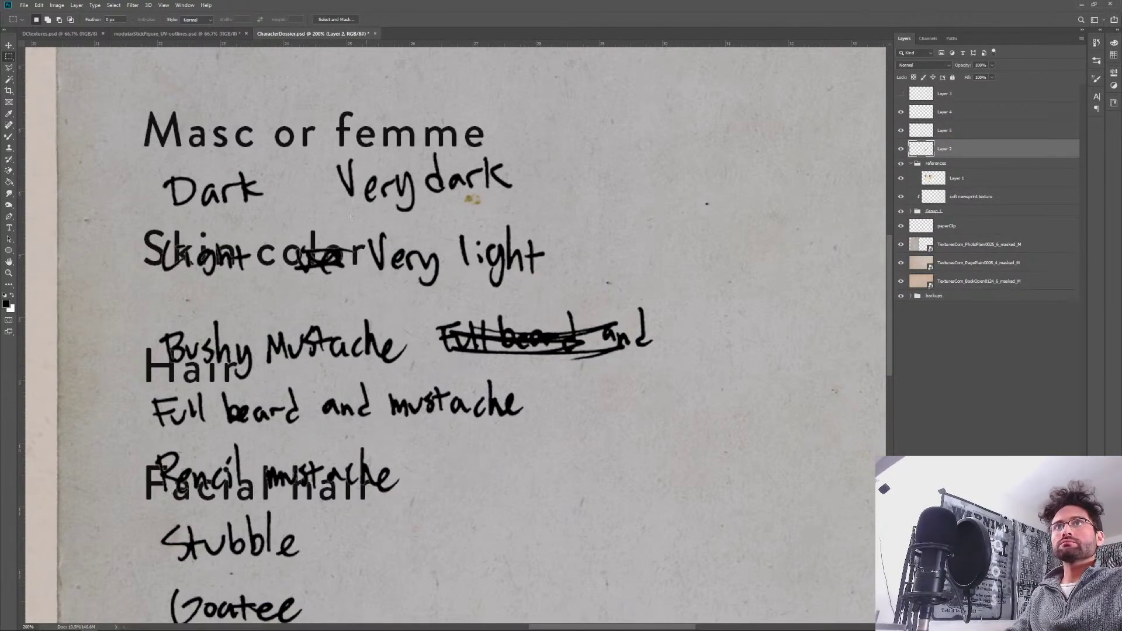
Move the remaining handwriting clear of the printed labels, then cut "Light" and paste it onto its own layer.
key("v")
left_click_drag(262, 314, 563, 303)
key("m")
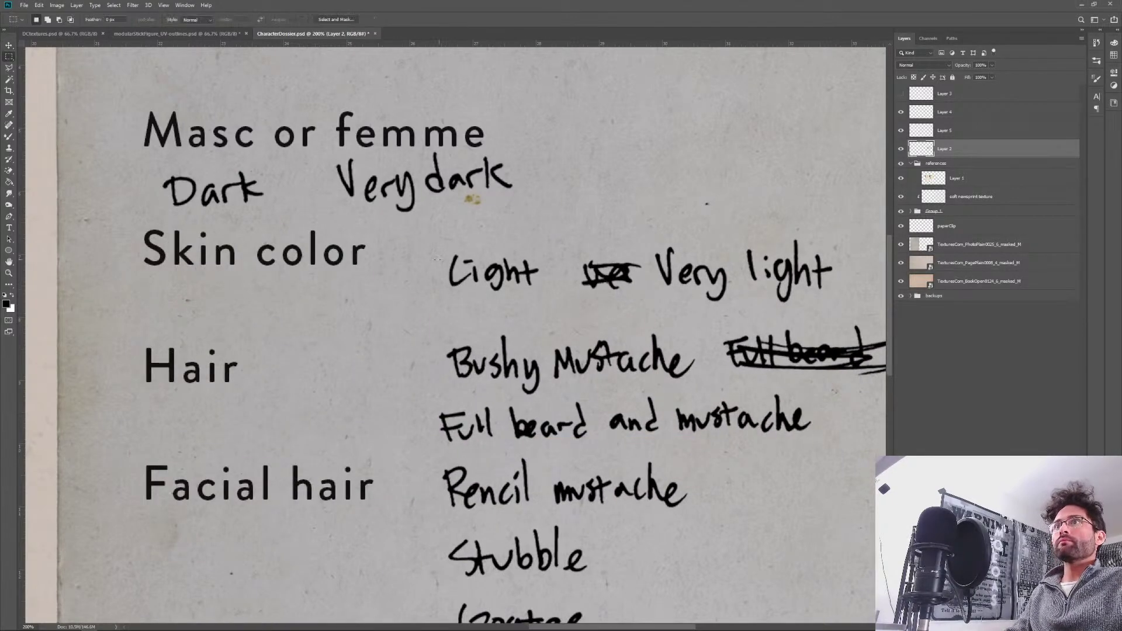
left_click_drag(495, 270, 546, 304)
key("ctrl+x")
key("ctrl+v")
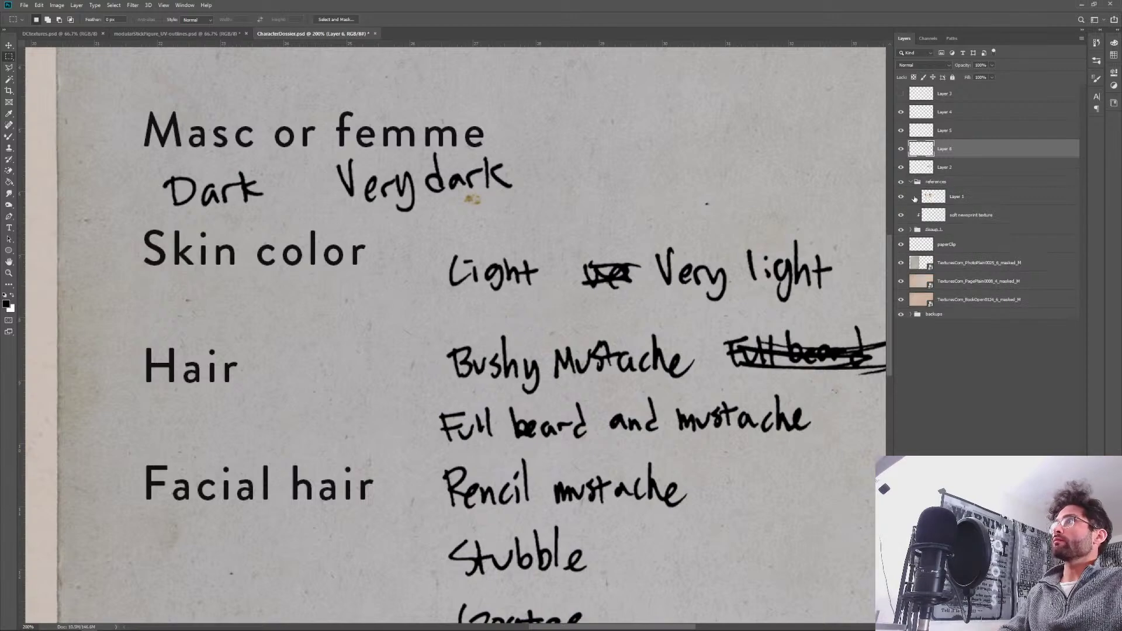
Cut the handwritten "Very light" from the original handwriting layer and paste it onto its own layer.
left_click(938, 172)
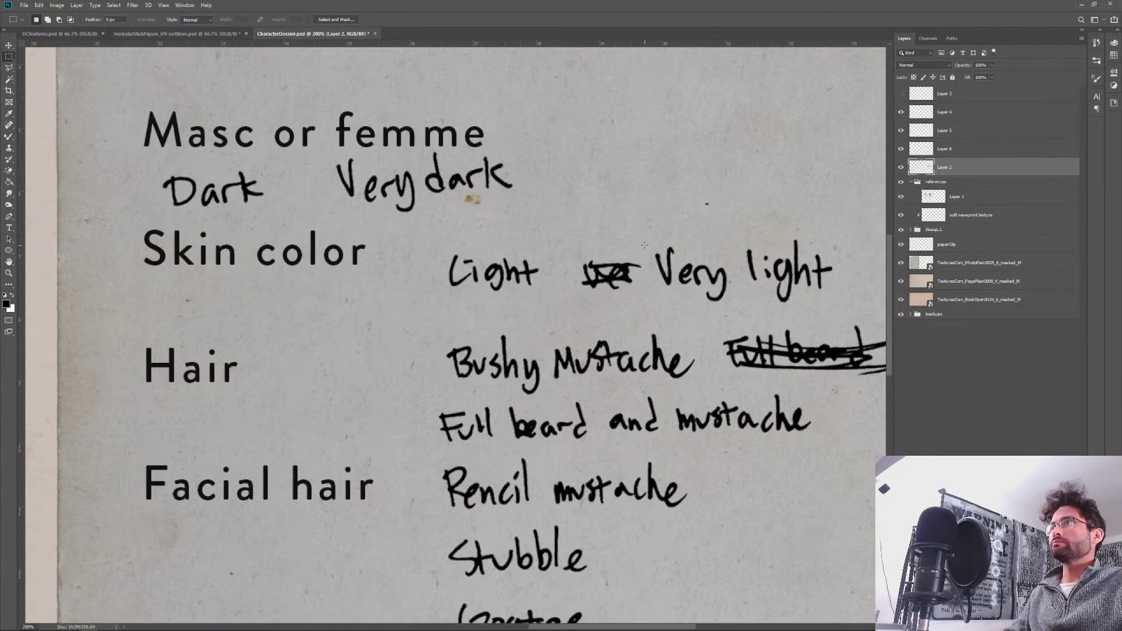
left_click_drag(649, 239, 844, 315)
key("ctrl+x")
key("ctrl+v")
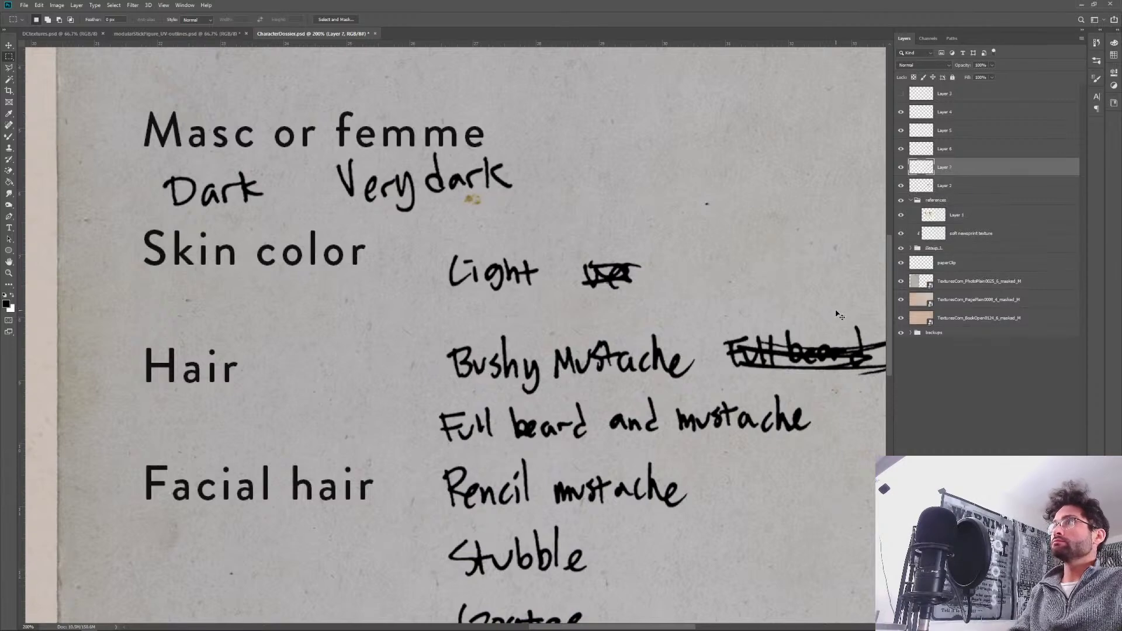
Move the remaining handwriting down near Facial hair and delete the scribble left above "Bushy Mustache".
left_click(947, 185)
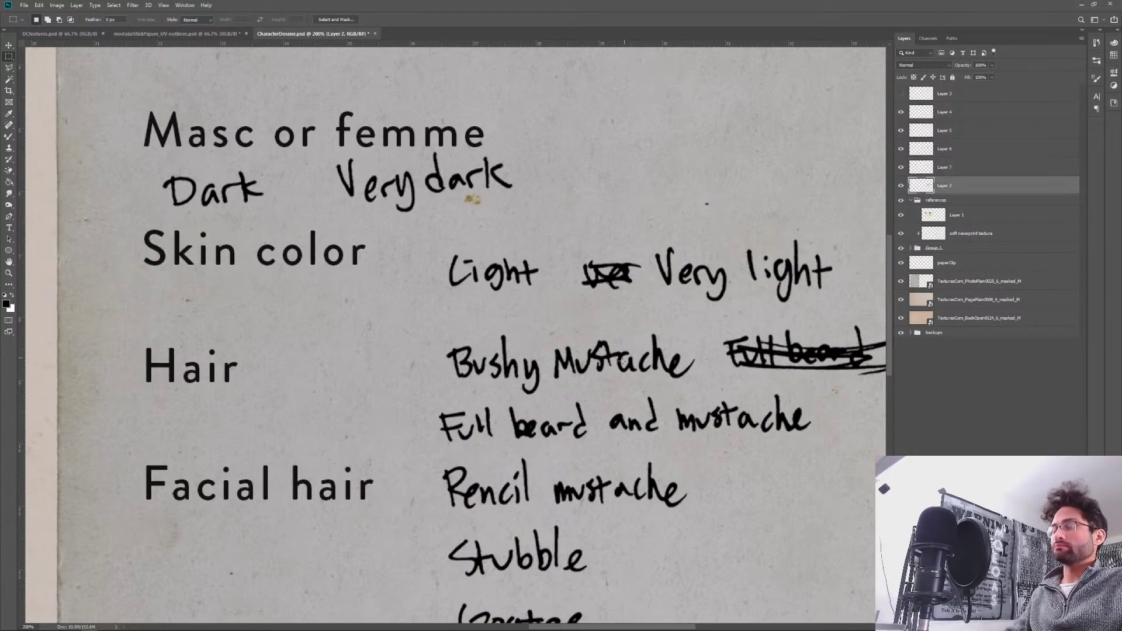
key("v")
mouse_move(518, 403)
left_mouse_down()
mouse_move(492, 442)
mouse_move(439, 454)
mouse_move(432, 316)
mouse_move(475, 318)
mouse_move(409, 426)
mouse_move(430, 336)
mouse_move(494, 206)
mouse_move(520, 180)
mouse_move(520, 295)
mouse_move(546, 297)
left_mouse_up()
key("m")
left_click_drag(514, 144, 624, 210)
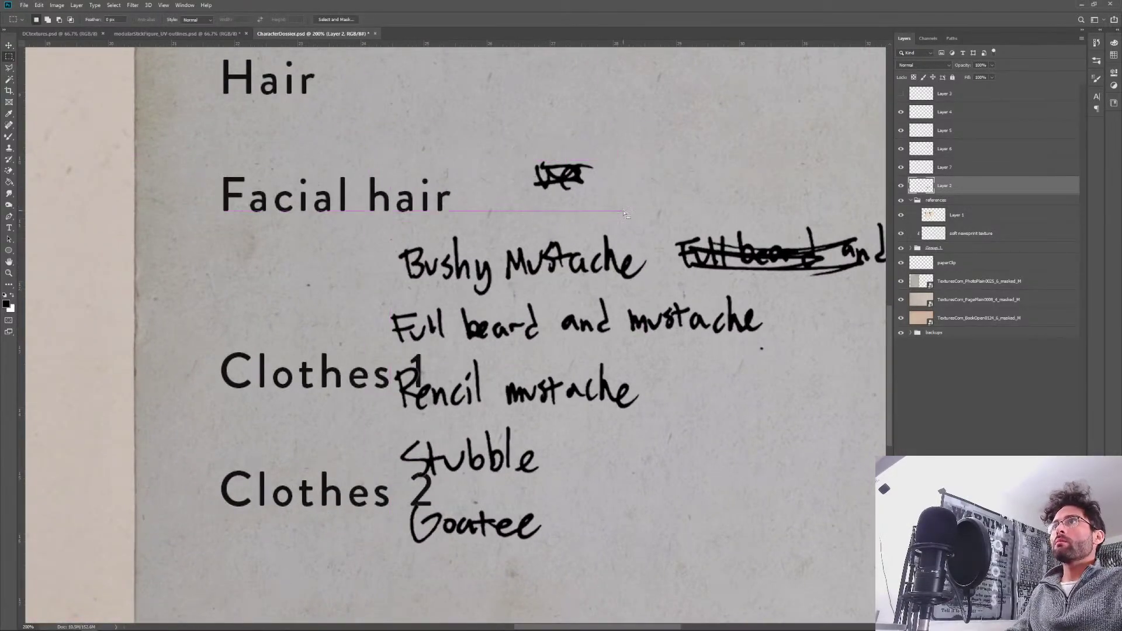
key("Delete")
Separate the handwritten "Bushy Mustache" onto its own layer and place it directly below the Facial hair label.
left_click_drag(385, 223, 657, 298)
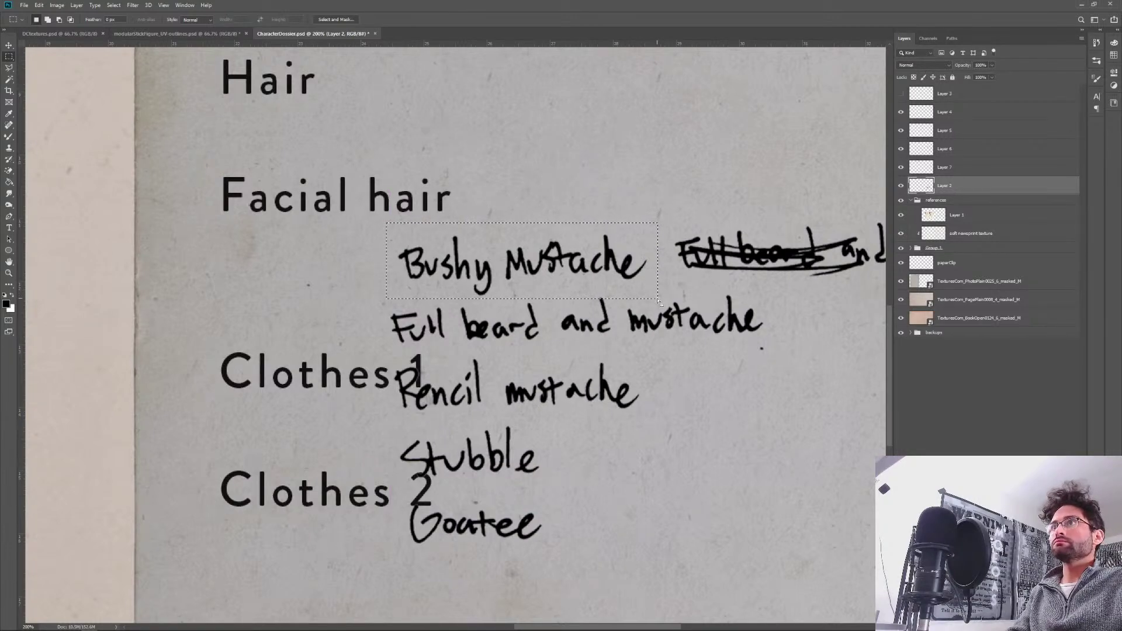
key("Delete")
key("ctrl+d")
key("ctrl+v")
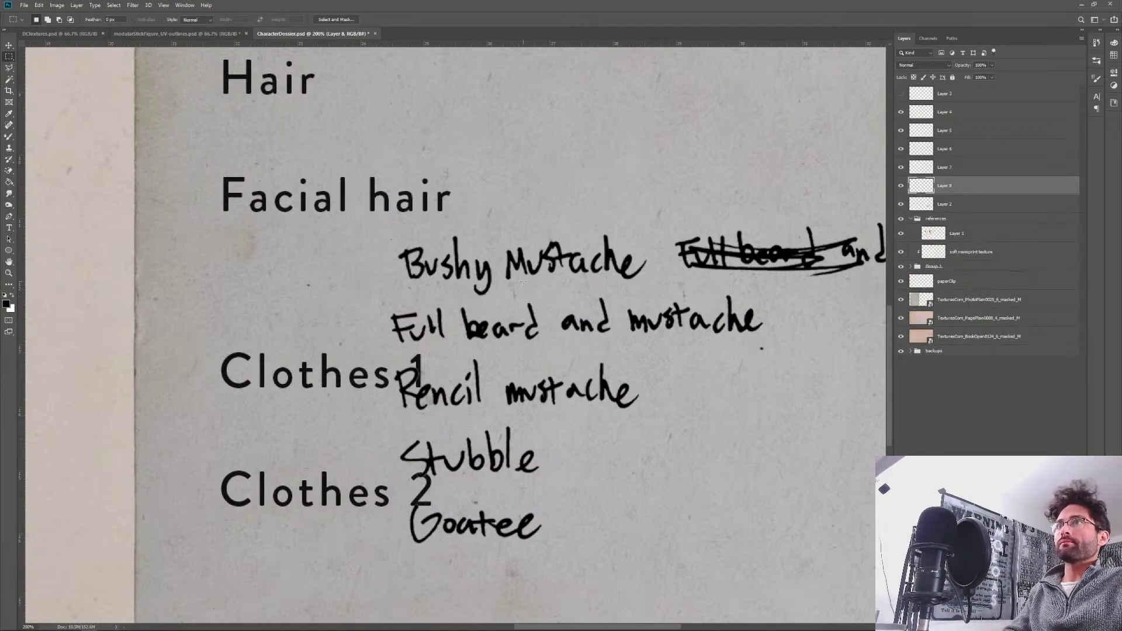
key("v")
left_click_drag(522, 264, 337, 263)
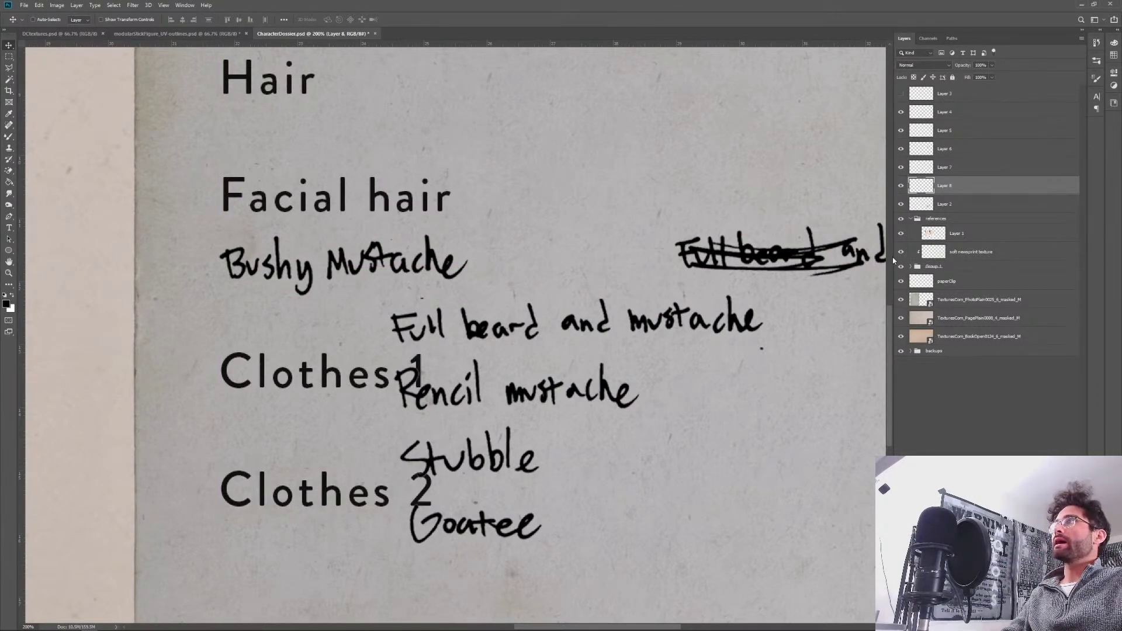
Shift the remaining handwriting down and delete the crossed-out "Full beard and" from it.
left_click(947, 205)
left_click_drag(538, 345, 465, 383)
key("m")
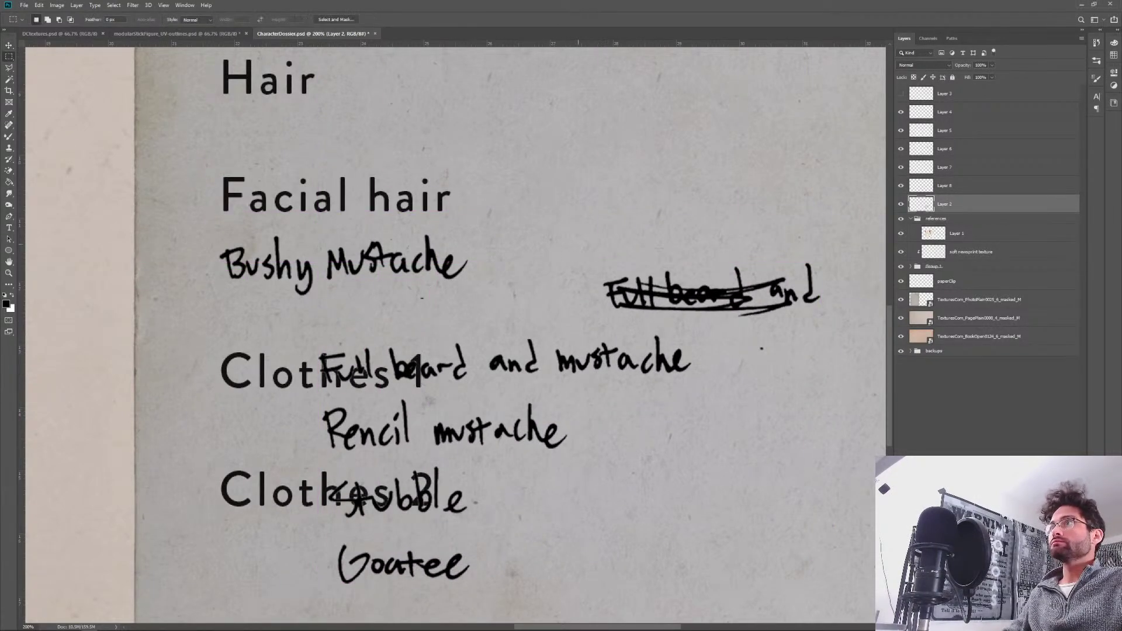
left_click_drag(566, 238, 844, 333)
key("Delete")
Cut "Full beard and mustache" onto its own layer and place it on the same line after "Bushy Mustache".
scroll(553, 422, "down", 3)
scroll(553, 422, "left", 2)
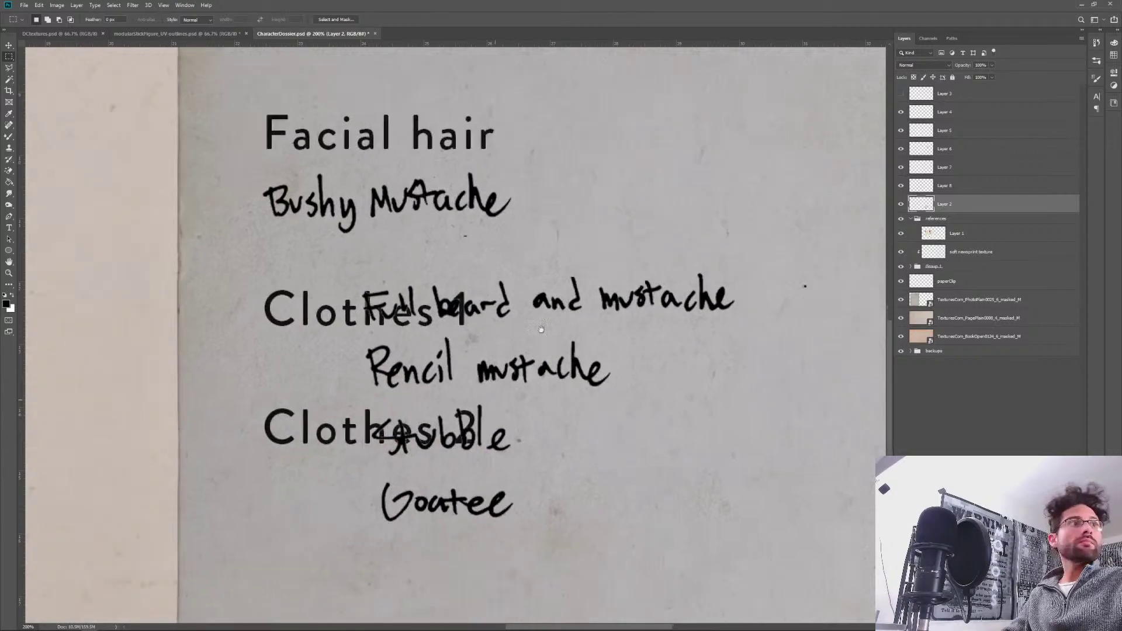
key("v")
mouse_move(523, 357)
left_mouse_down()
mouse_move(592, 317)
mouse_move(550, 405)
mouse_move(529, 328)
mouse_move(621, 324)
mouse_move(611, 324)
left_mouse_up()
key("m")
mouse_move(434, 222)
left_mouse_down()
mouse_move(599, 276)
mouse_move(849, 280)
left_mouse_up()
key("ctrl+x")
key("ctrl+shift+v")
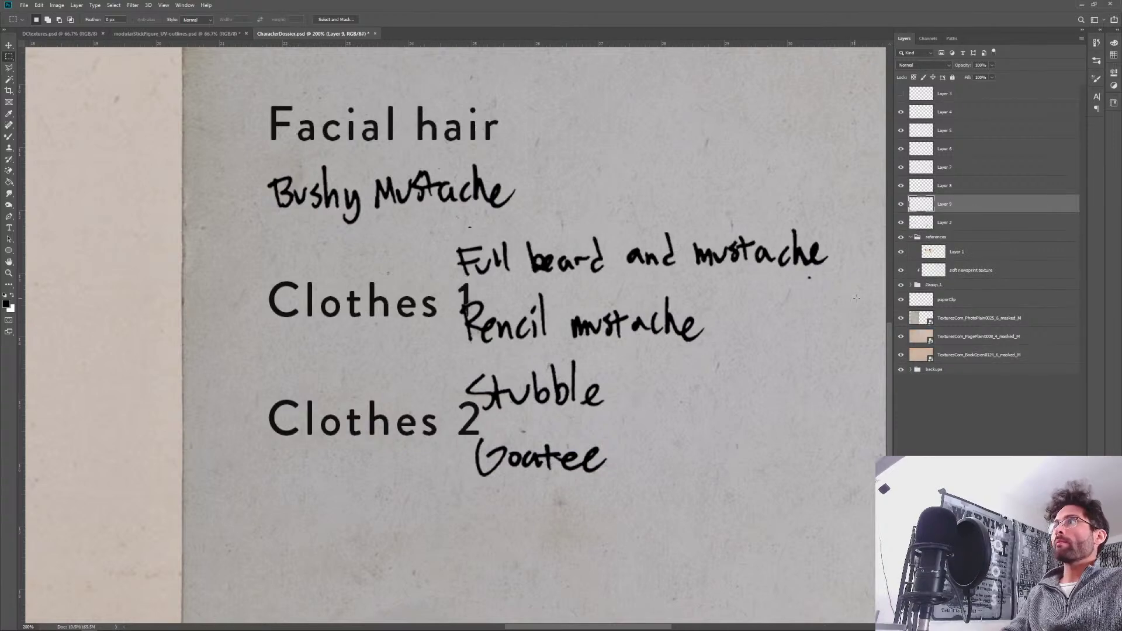
key("v")
left_click_drag(614, 272, 696, 204)
Cut "Pencil mustache" onto its own layer and place it at the end of the Facial hair options, near the page's right edge.
left_click(969, 224)
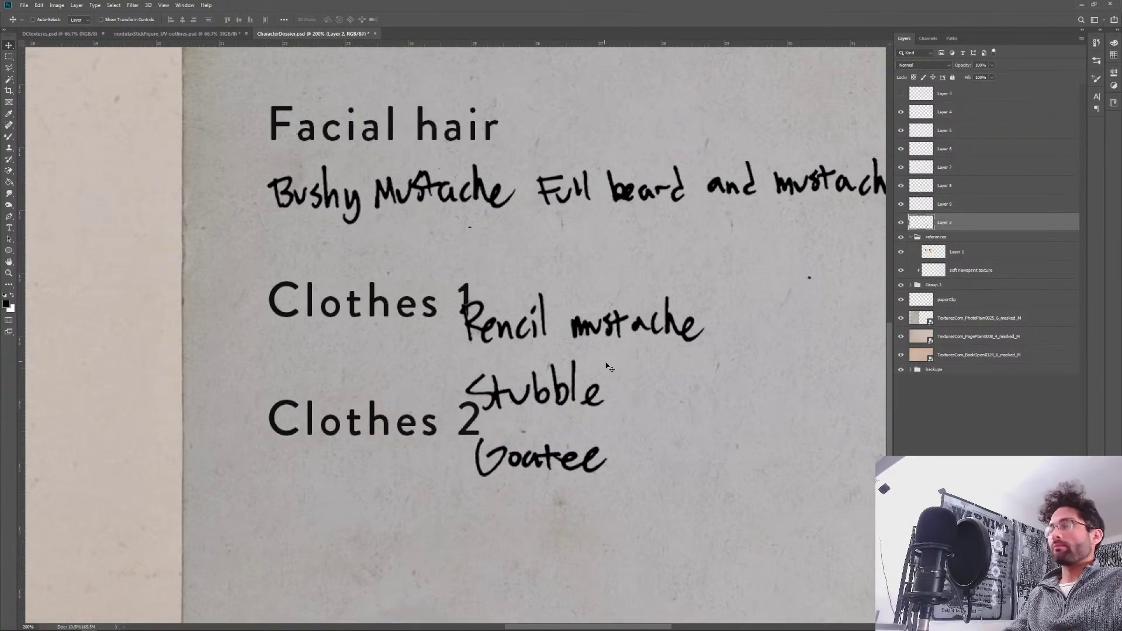
left_click_drag(543, 371, 591, 334)
key("m")
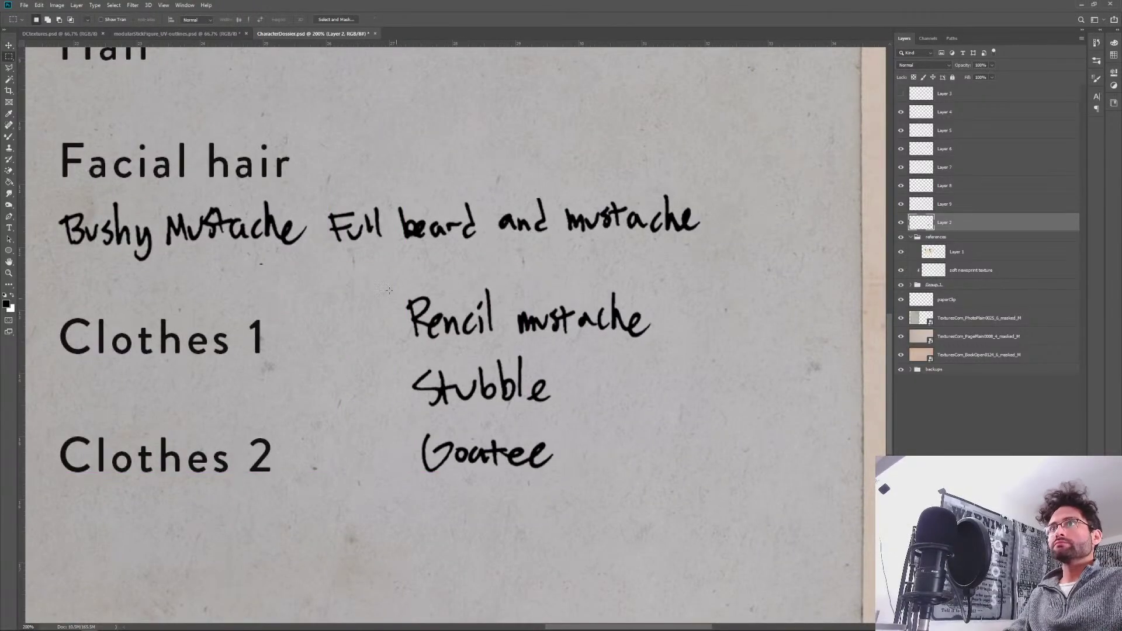
left_click_drag(381, 275, 680, 345)
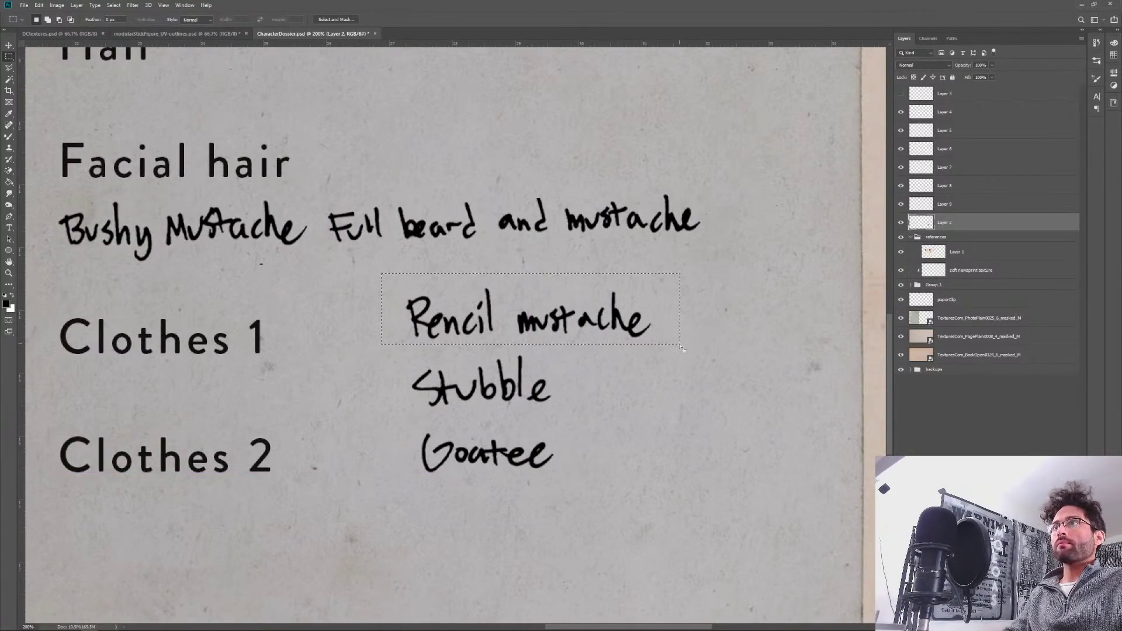
key("ctrl+x")
key("ctrl+v")
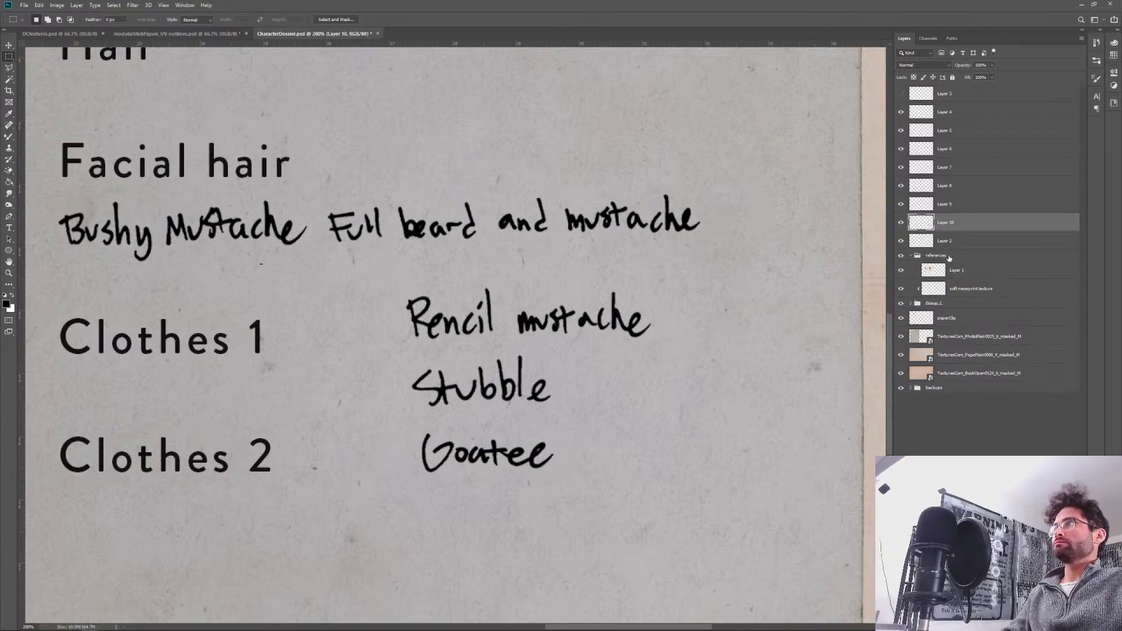
key("v")
left_click_drag(572, 329, 795, 263)
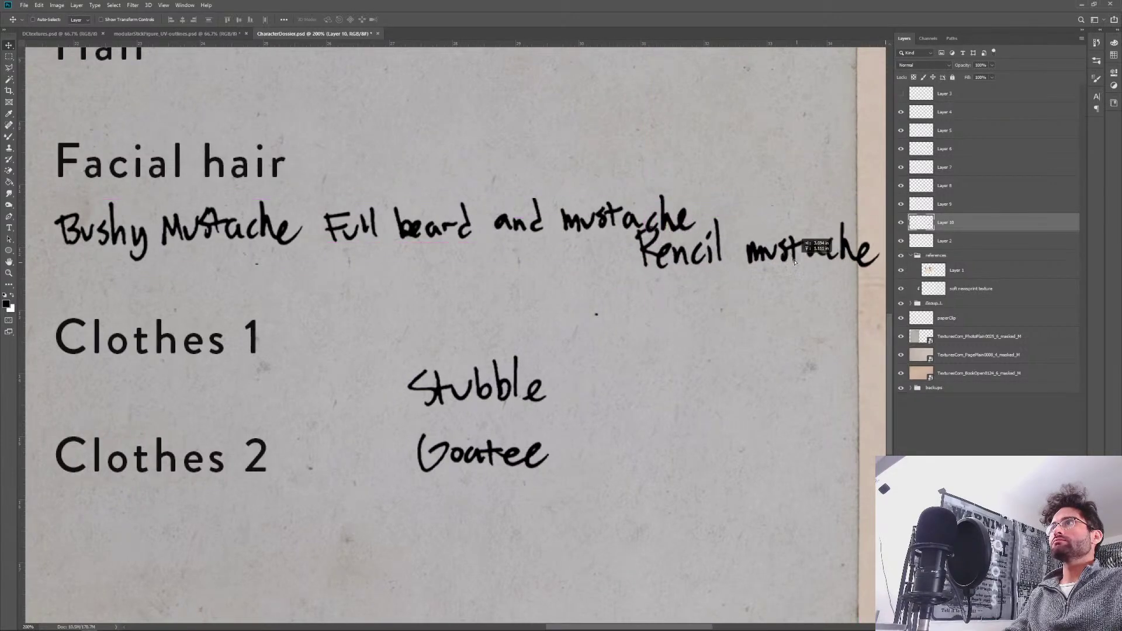
Cut "Stubble" onto its own layer and place it below "Full beard and mustache".
left_click(991, 244)
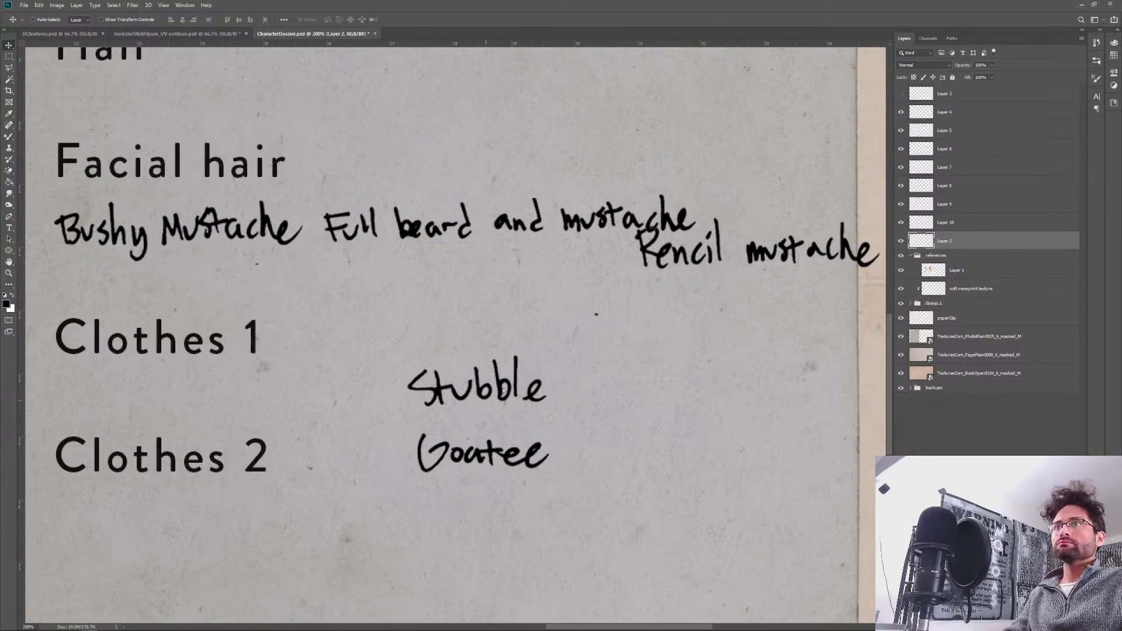
left_click_drag(504, 390, 566, 370)
key("m")
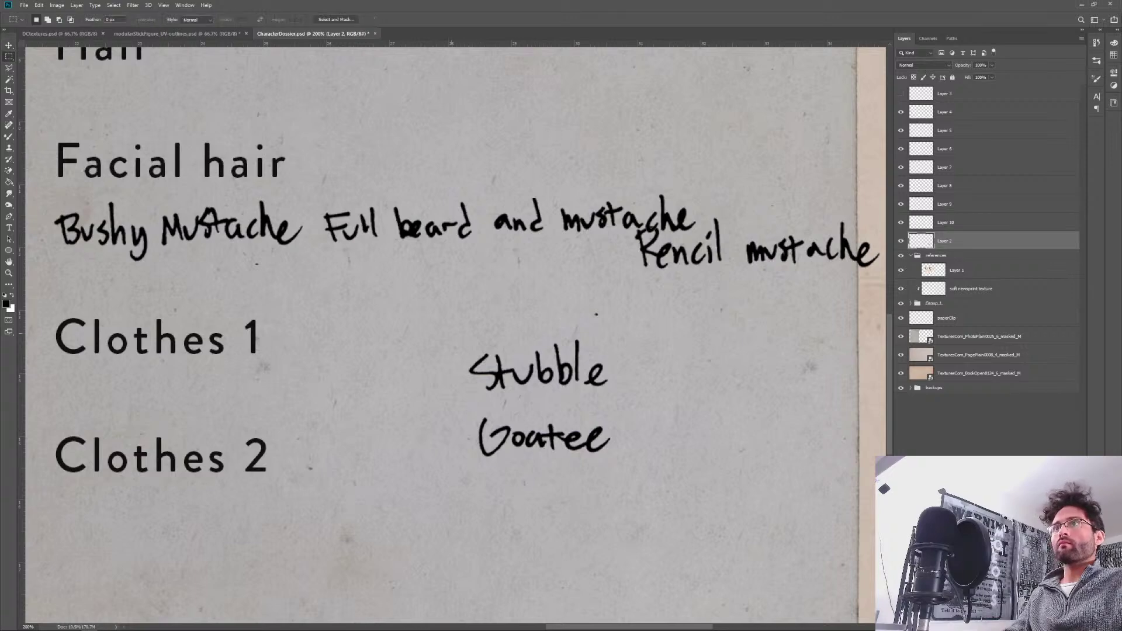
left_click_drag(440, 314, 643, 402)
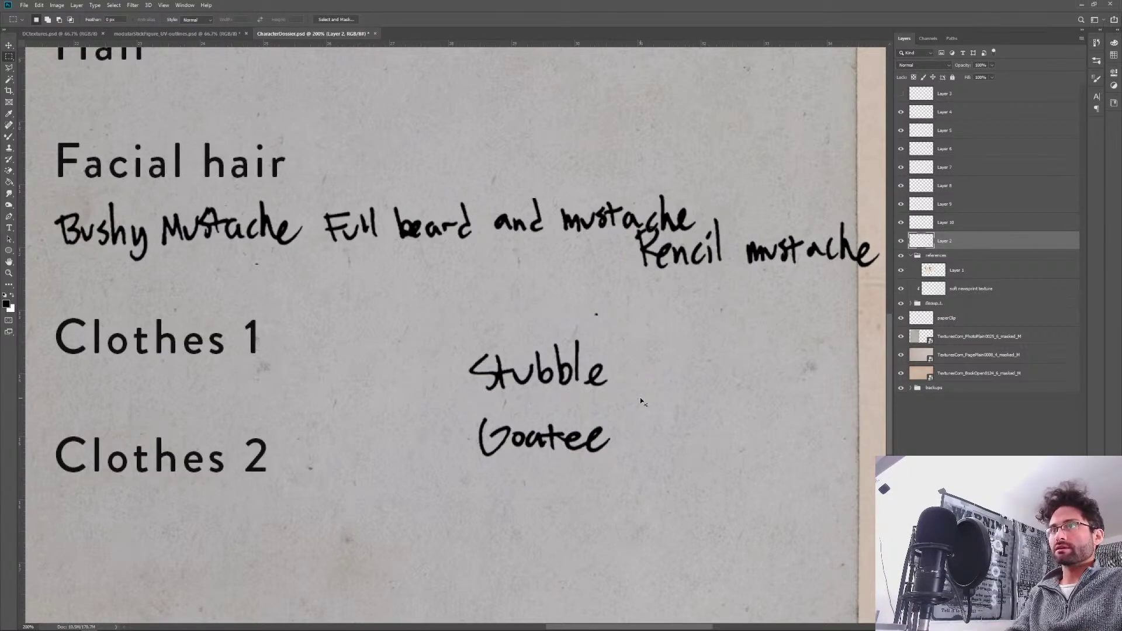
key("ctrl+x")
key("ctrl+shift+v")
key("v")
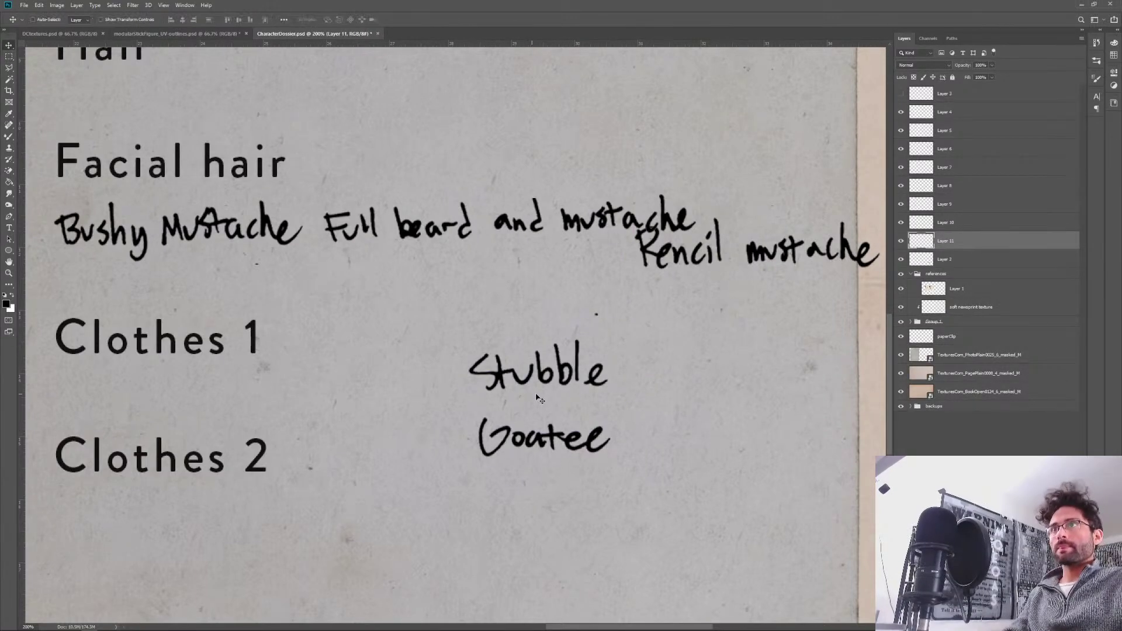
left_click_drag(537, 369, 481, 282)
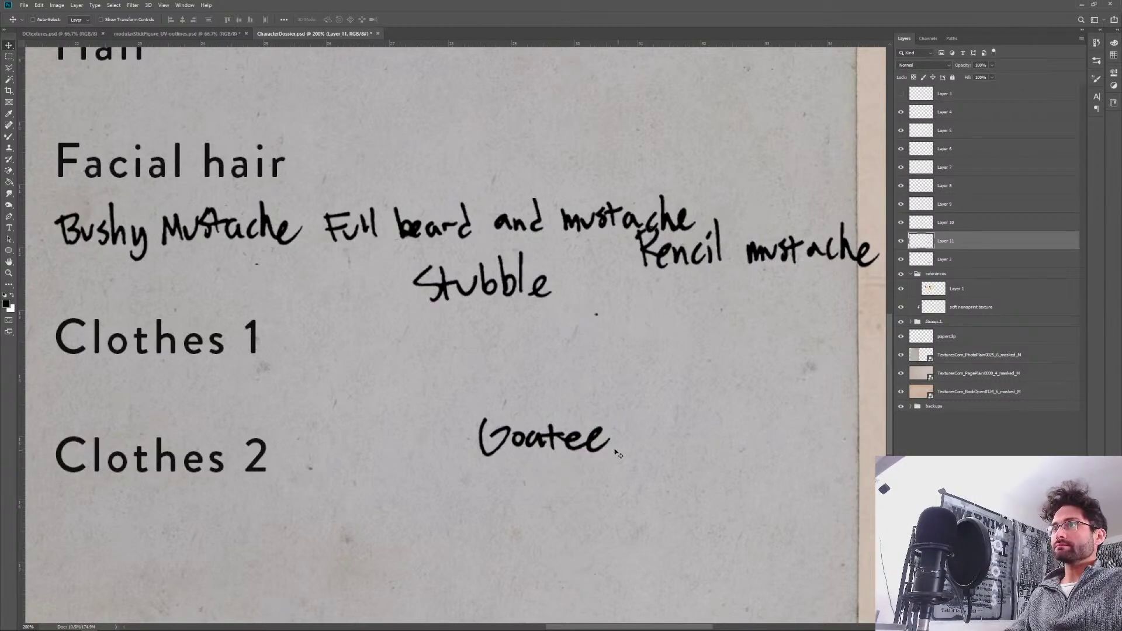
Move "Stubble" slightly down and "Goatee" up beneath "Pencil mustache" in the Facial hair options.
key("m")
left_click_drag(545, 440, 612, 386)
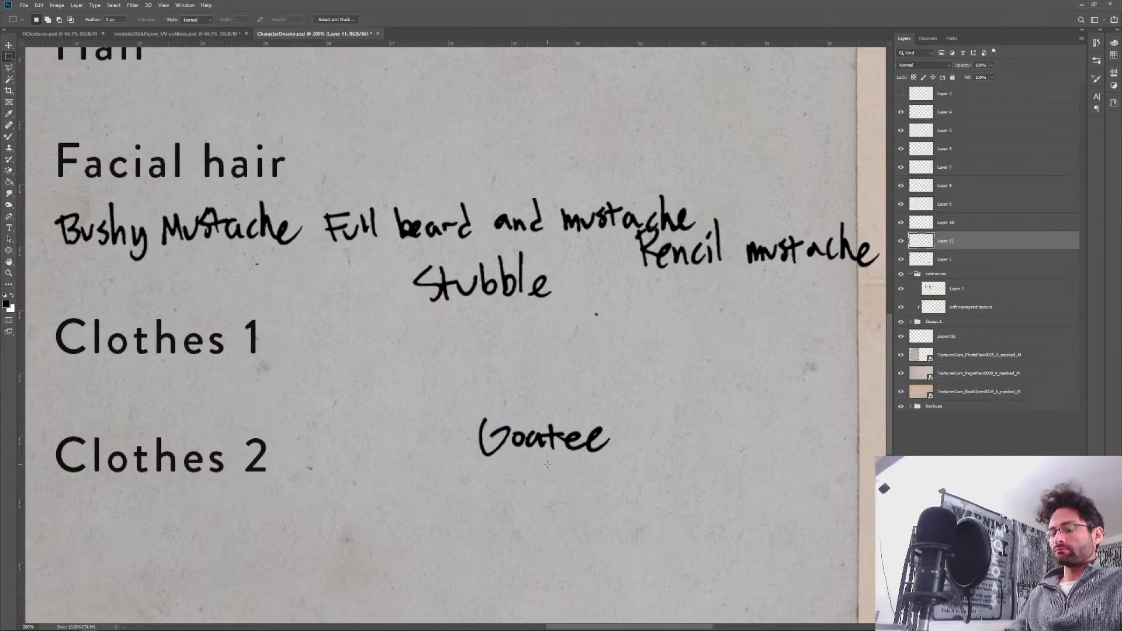
key("v")
left_click_drag(542, 441, 475, 425)
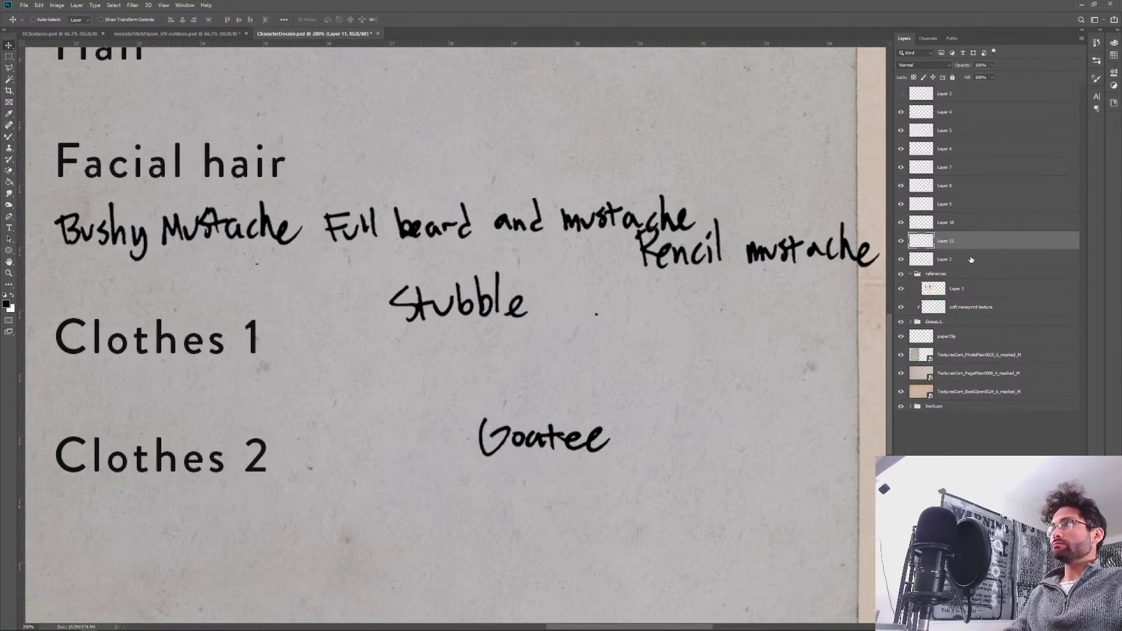
left_click_drag(519, 460, 357, 422)
scroll(356, 422, "up", 3)
scroll(409, 445, "left", 3)
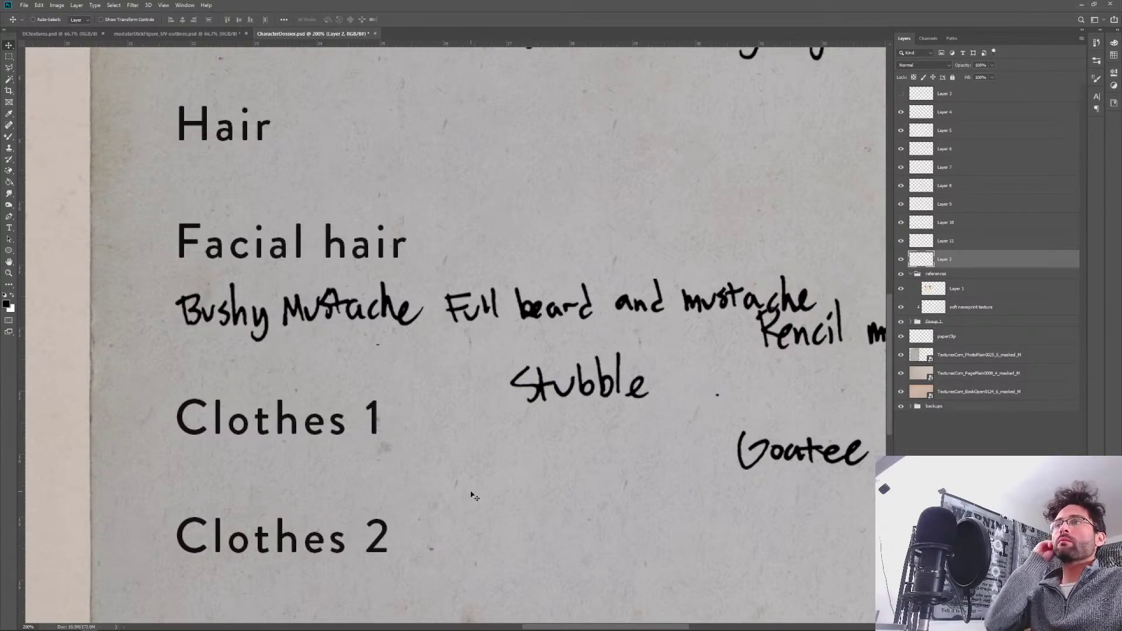
left_click_drag(440, 277, 444, 407)
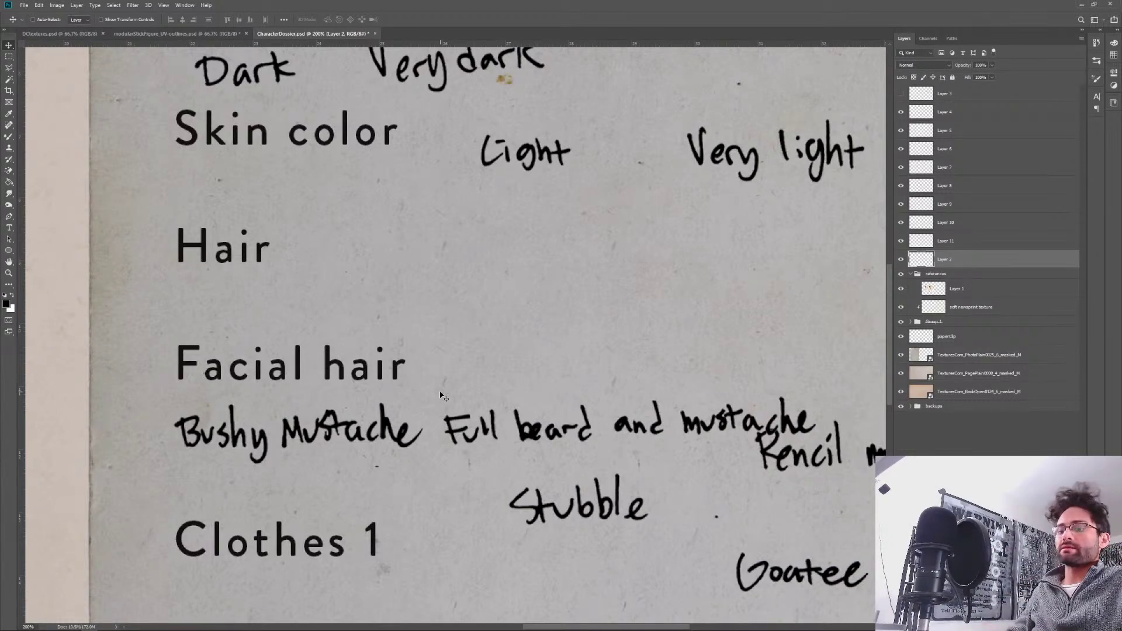
Switch to the Memories of a Spy project in Unity and enlarge the Scene view and the PlayMaker graph area.
key("alt+Tab")
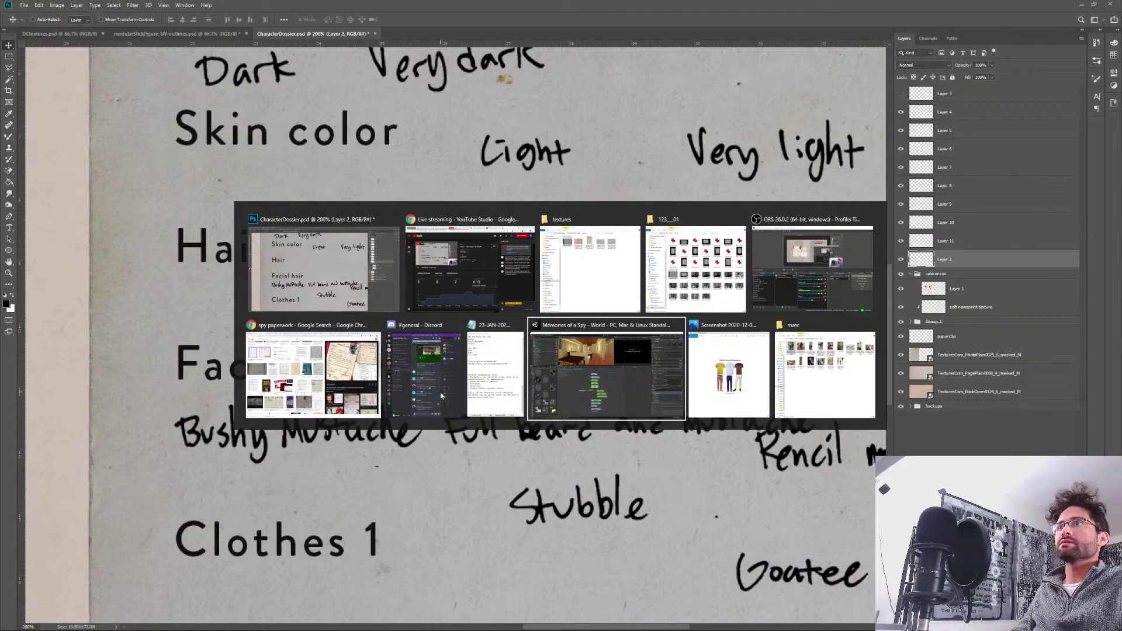
left_click(606, 374)
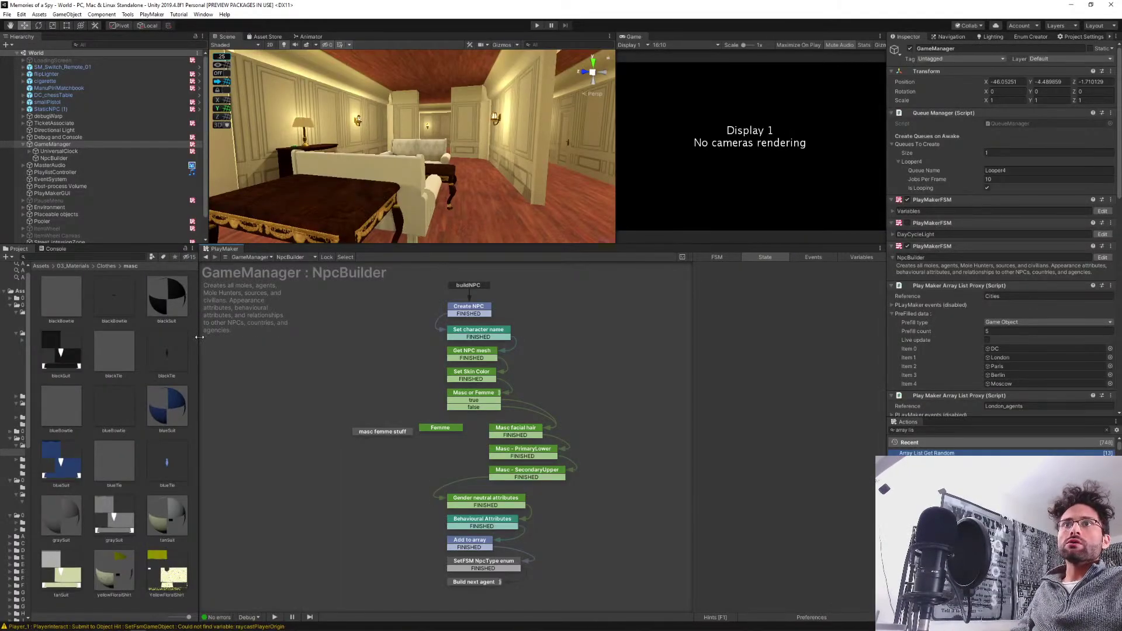
left_click_drag(199, 339, 350, 327)
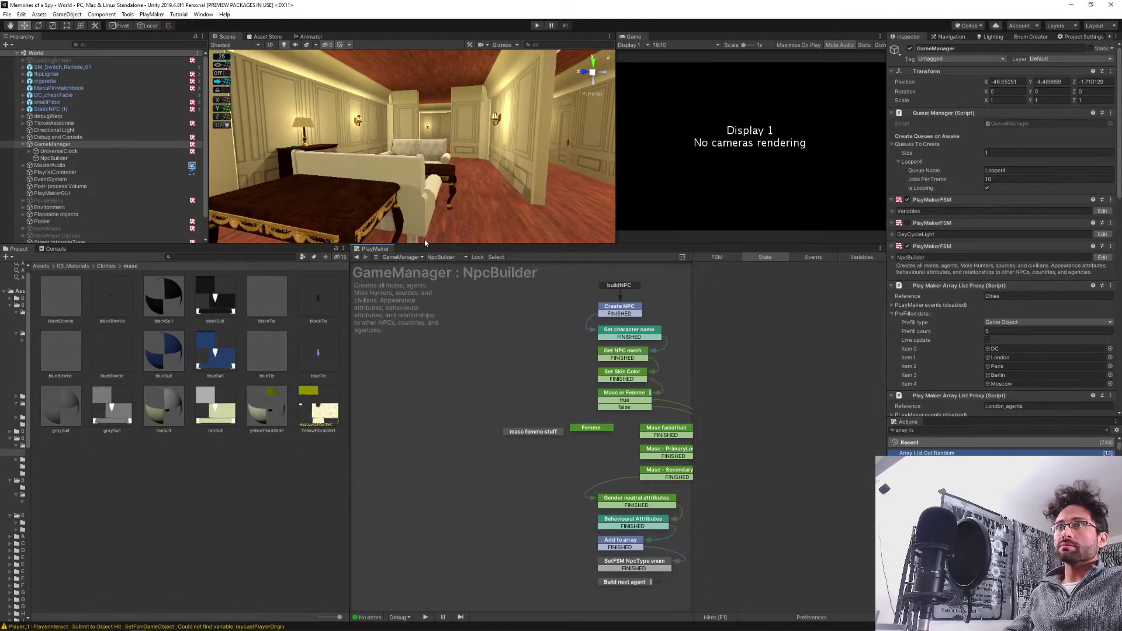
left_click_drag(422, 245, 422, 299)
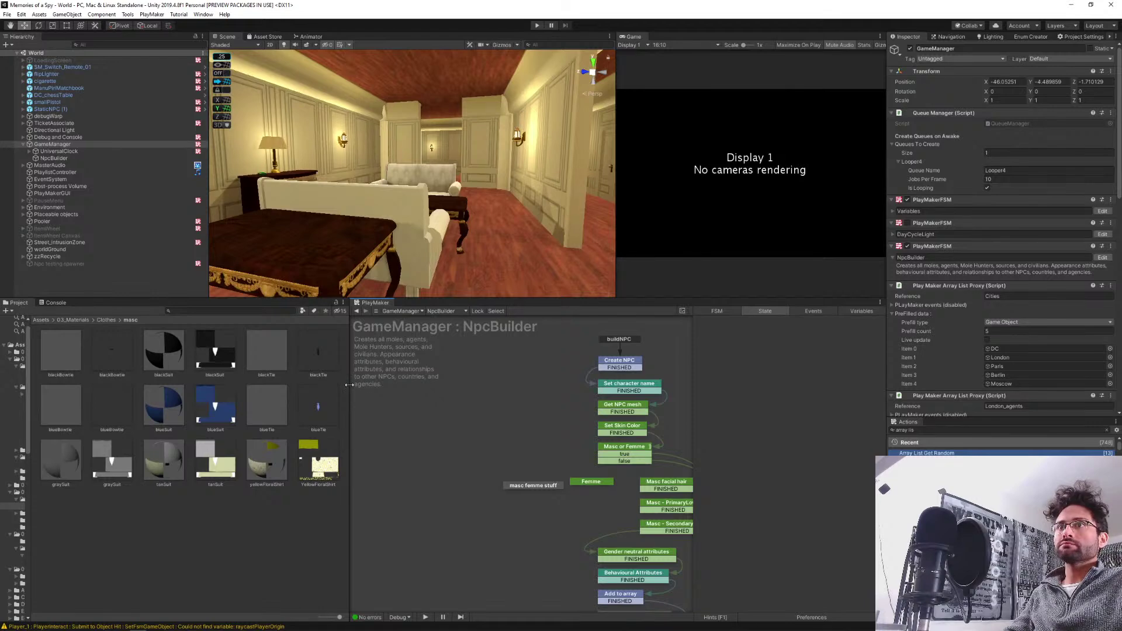
left_click_drag(349, 385, 219, 398)
left_click_drag(617, 200, 577, 201)
Select the Paris apartment door, open its ApartmentDoor_openClose prefab and examine the components on parisApartment_Door_01.
left_click(492, 156)
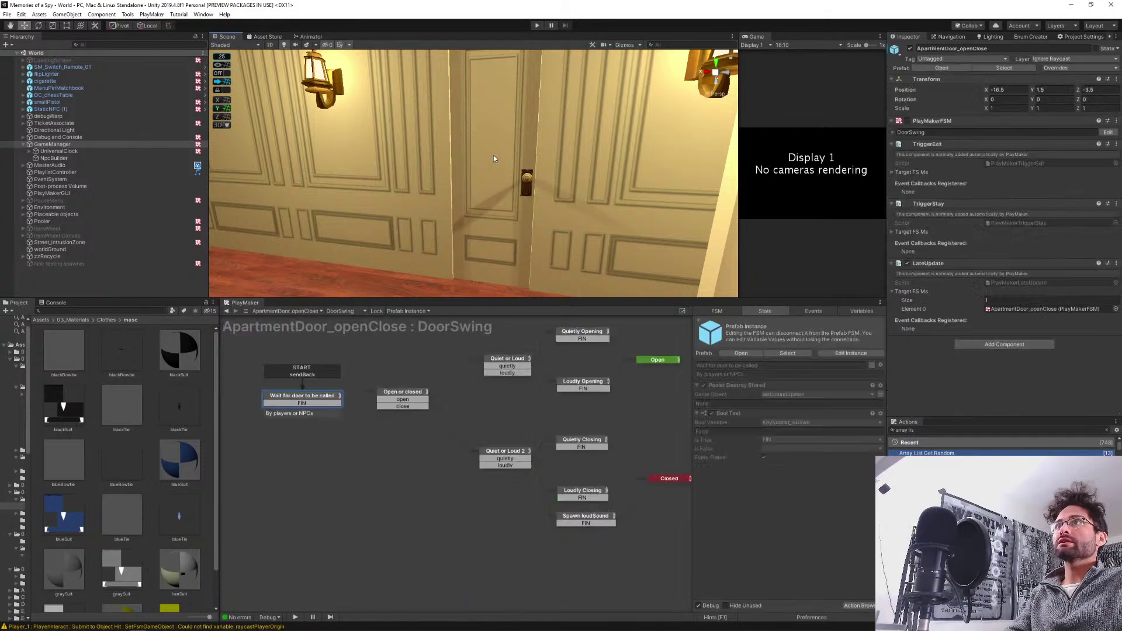
scroll(95, 239, "down", 2)
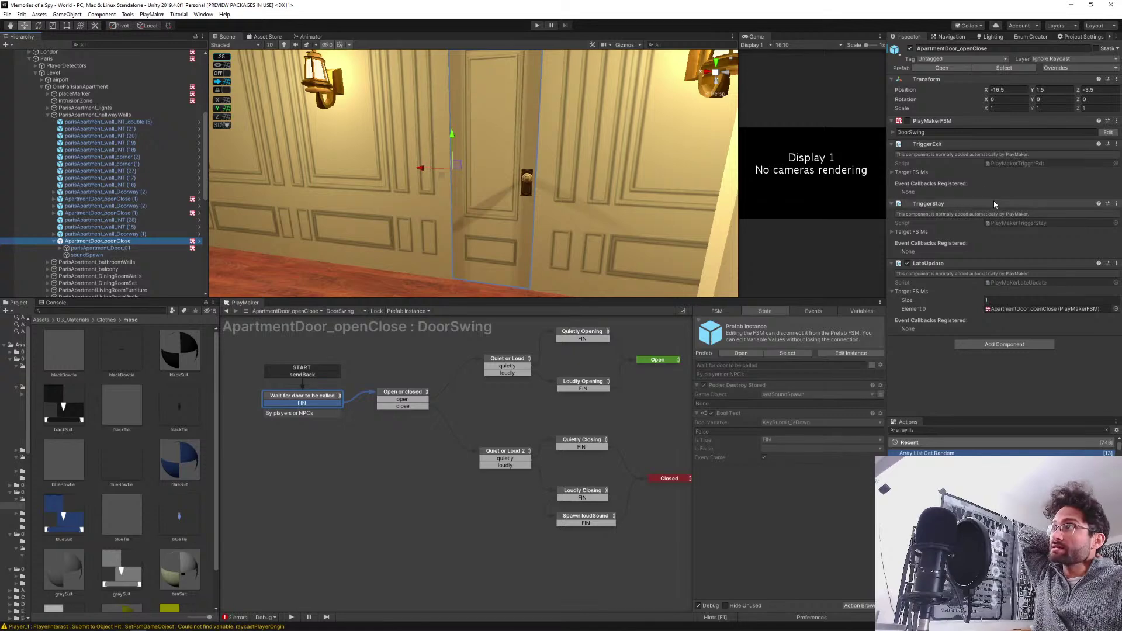
left_click(83, 248)
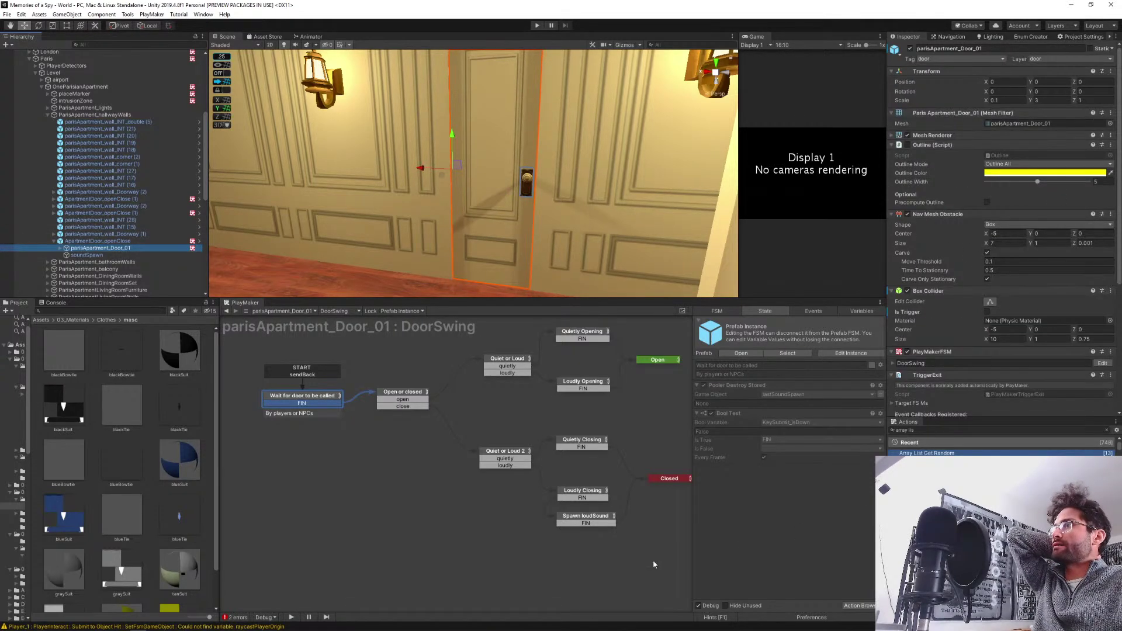
left_click_drag(381, 483, 363, 500)
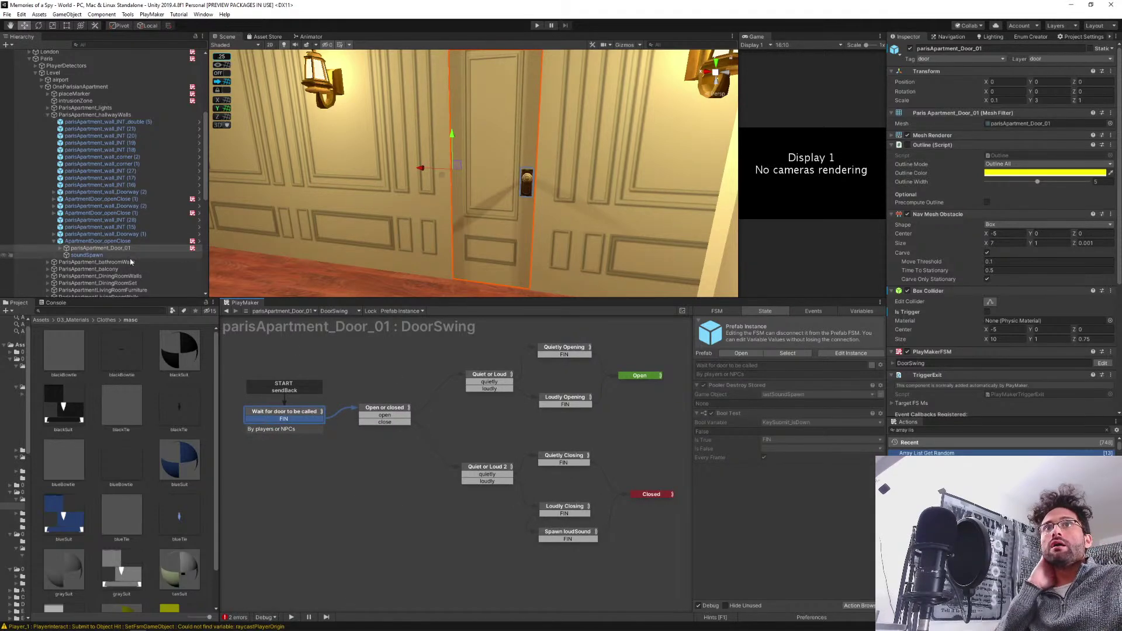
left_click(200, 247)
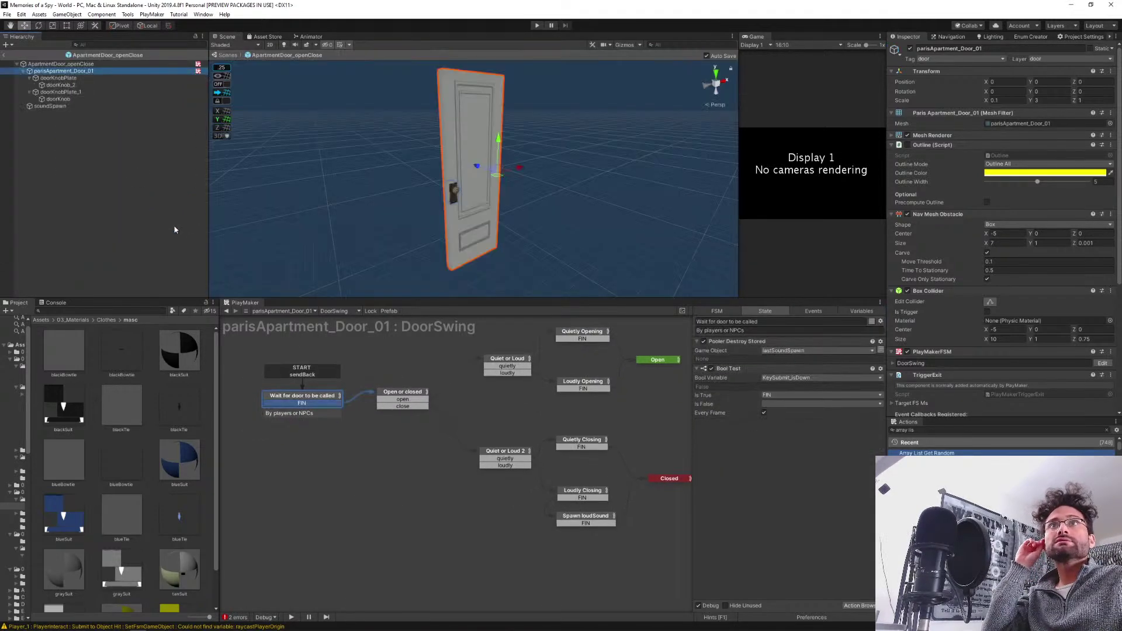
left_click_drag(414, 495, 387, 482)
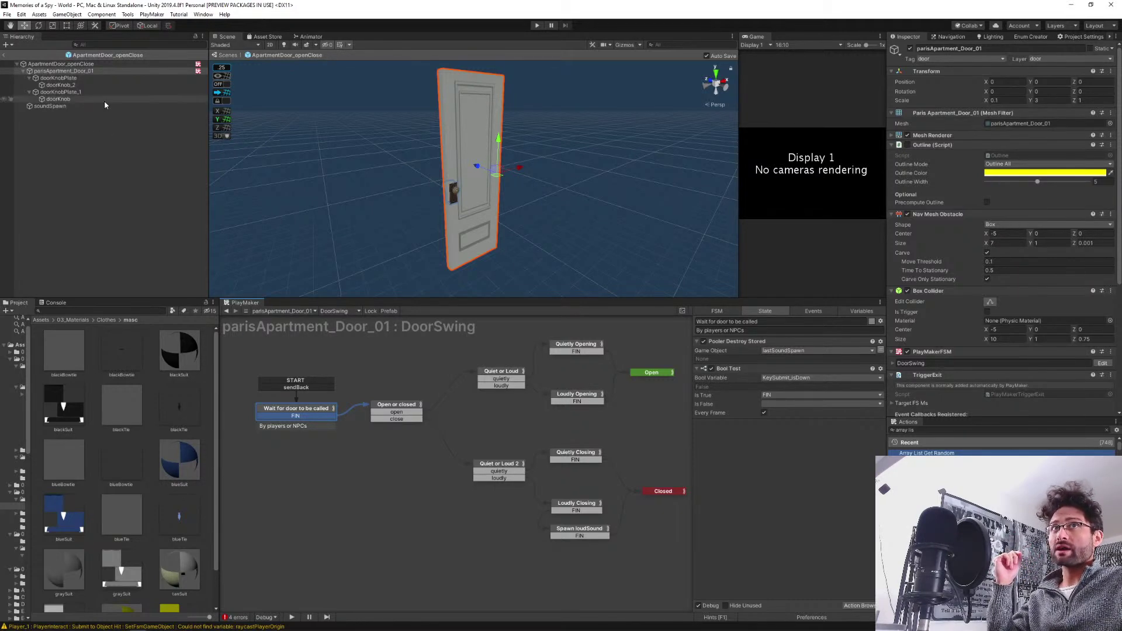
scroll(984, 243, "down", 5)
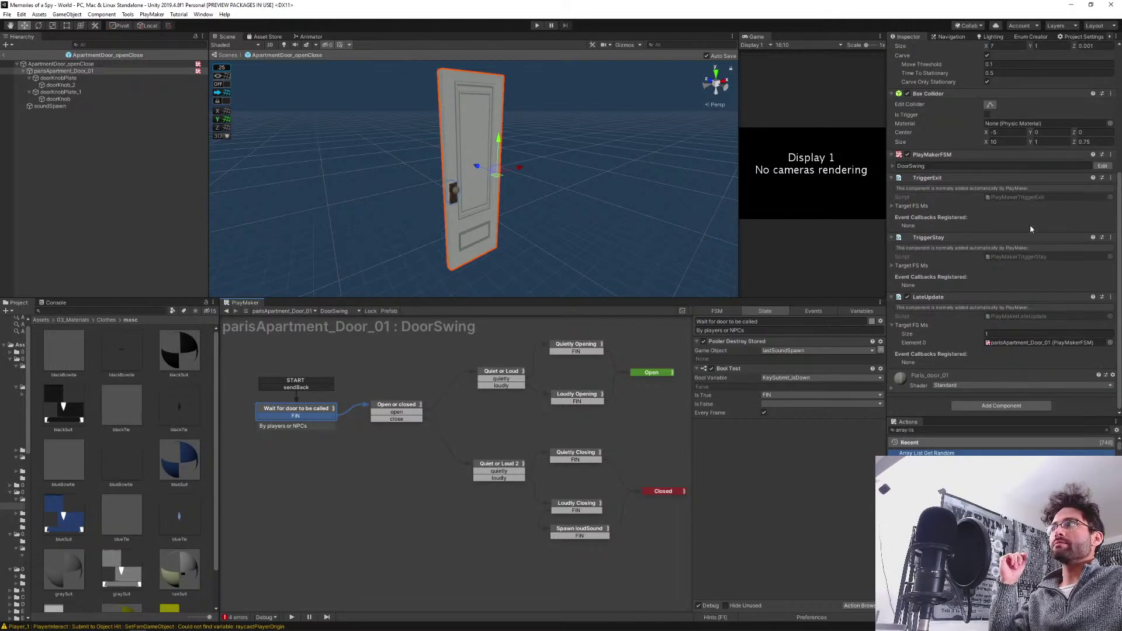
scroll(1031, 228, "up", 5)
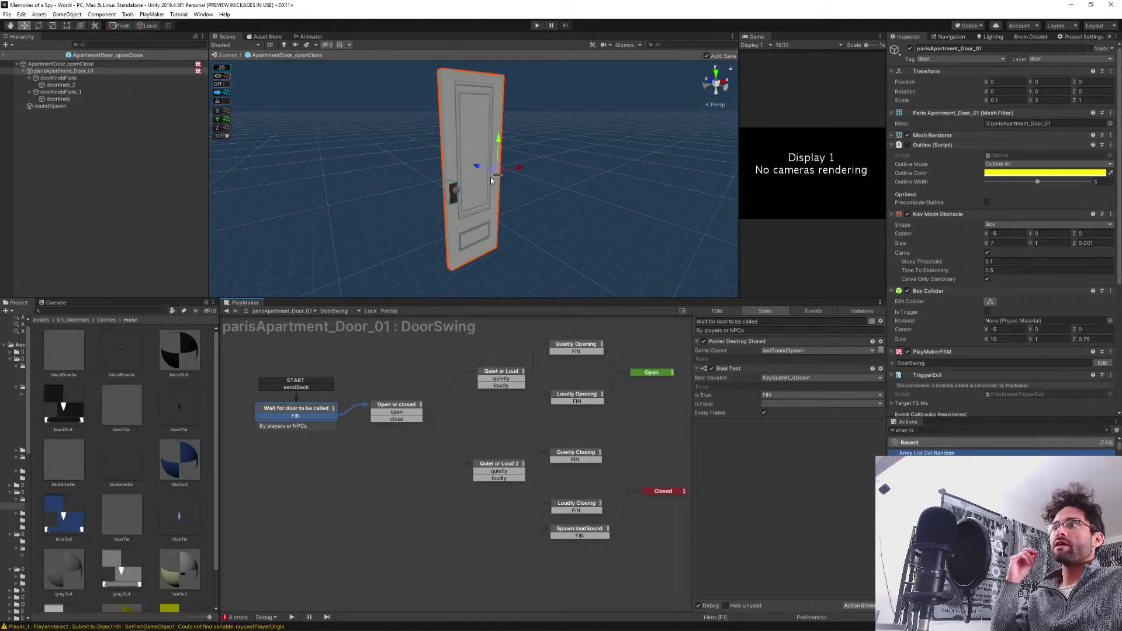
Examine the "Open or closed", "Quiet or Loud" and "Open" states of the door's DoorSwing state machine.
left_click(388, 406)
left_click_drag(519, 424, 440, 445)
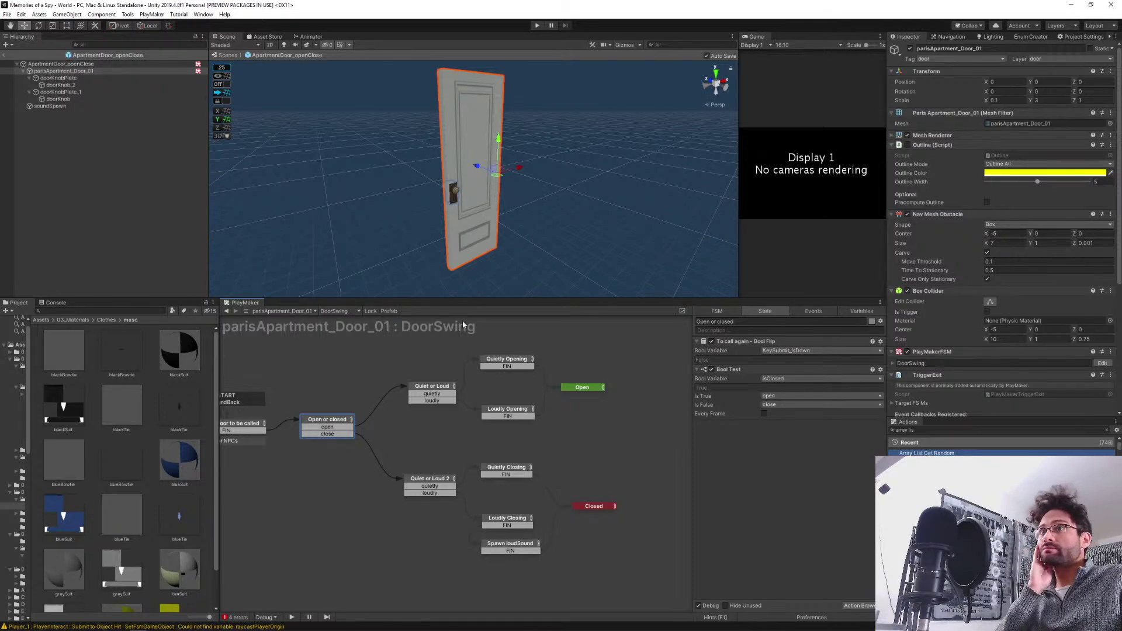
left_click(427, 388)
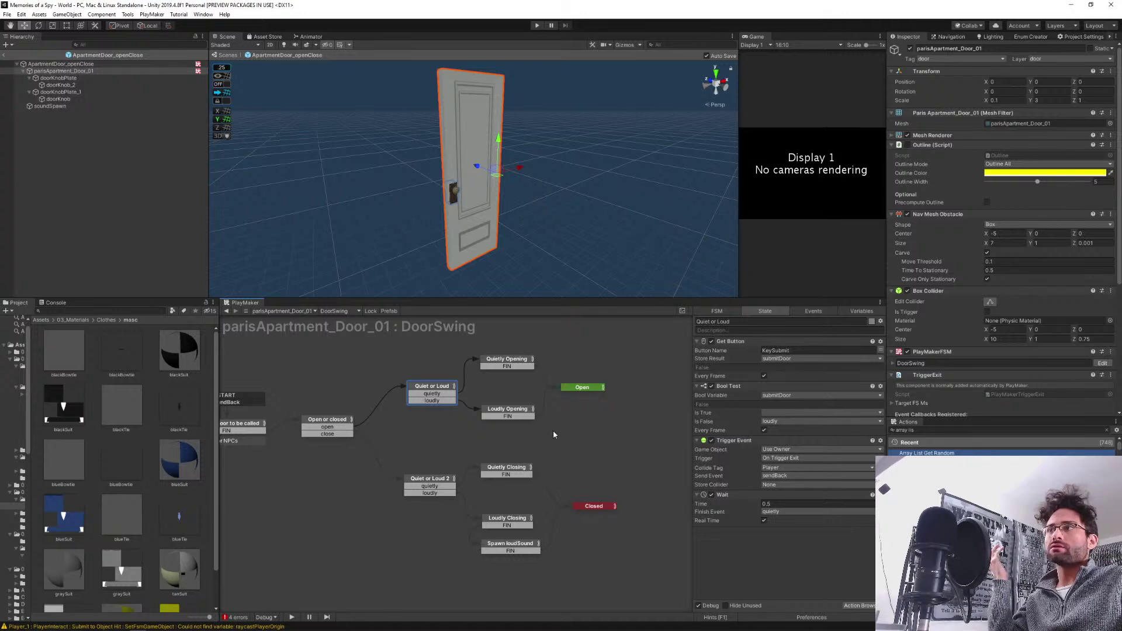
left_click(572, 389)
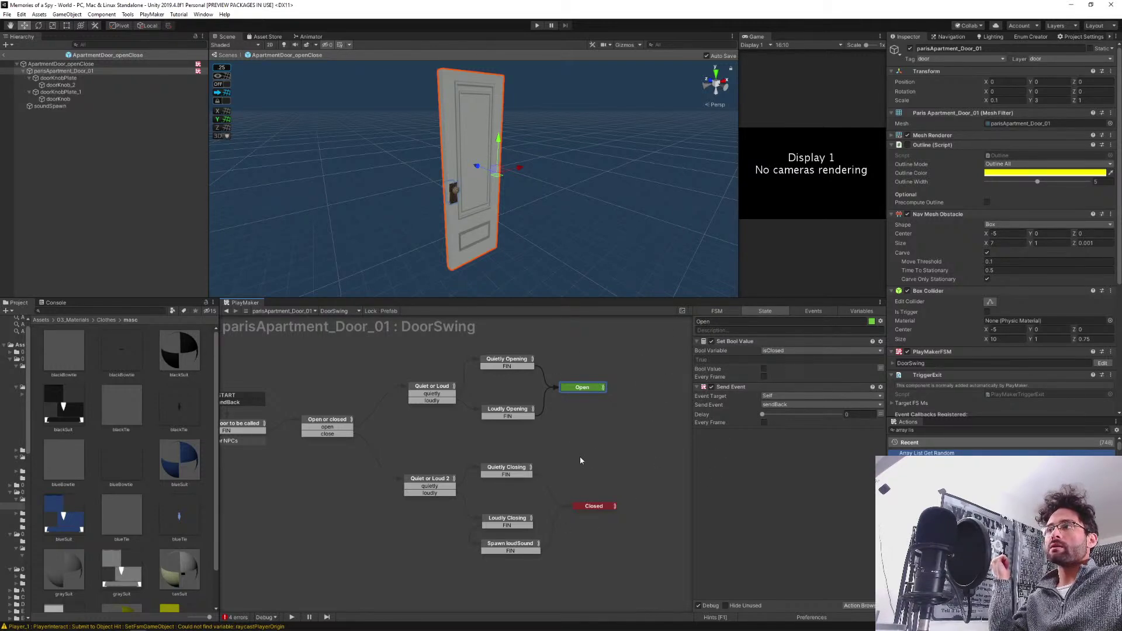
left_click_drag(581, 458, 631, 436)
left_click_drag(329, 463, 405, 466)
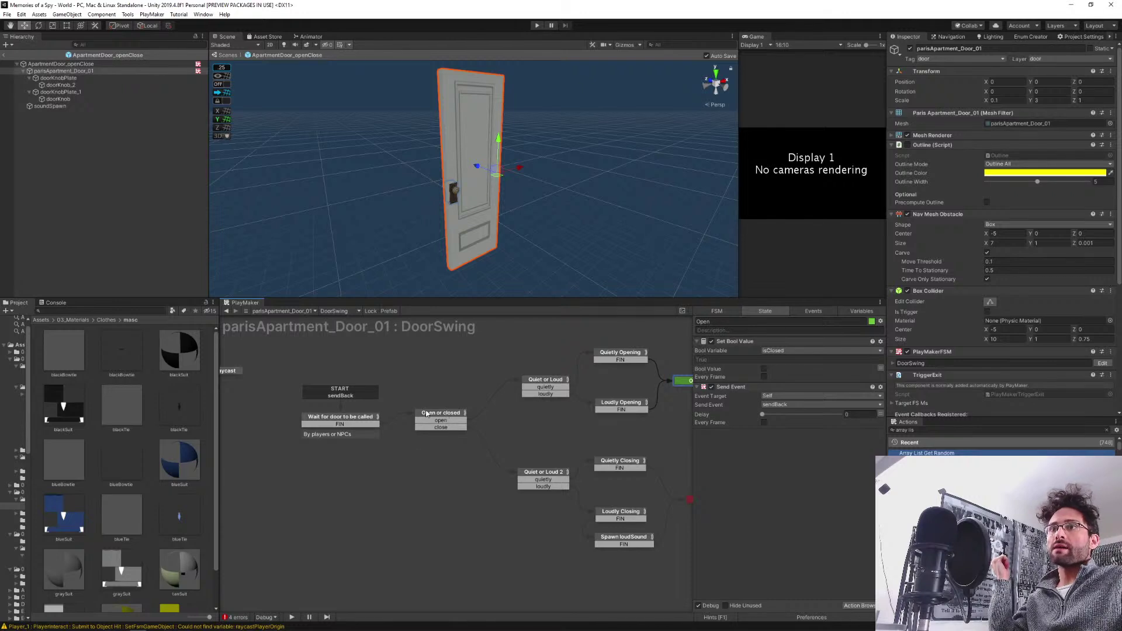
left_click(430, 415)
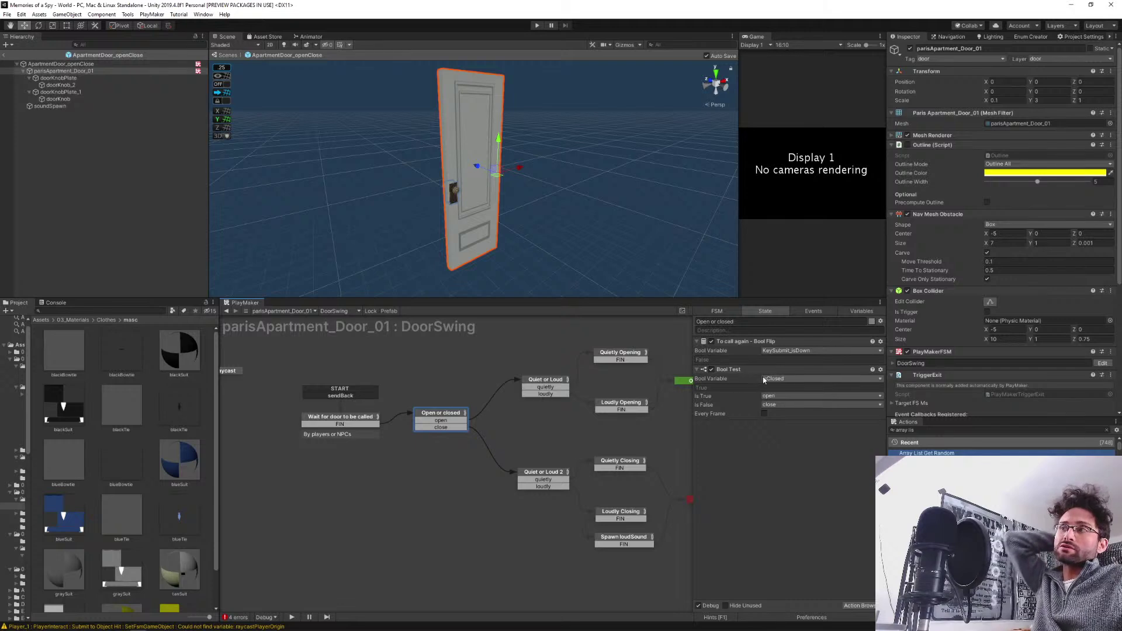
left_click_drag(488, 474, 395, 467)
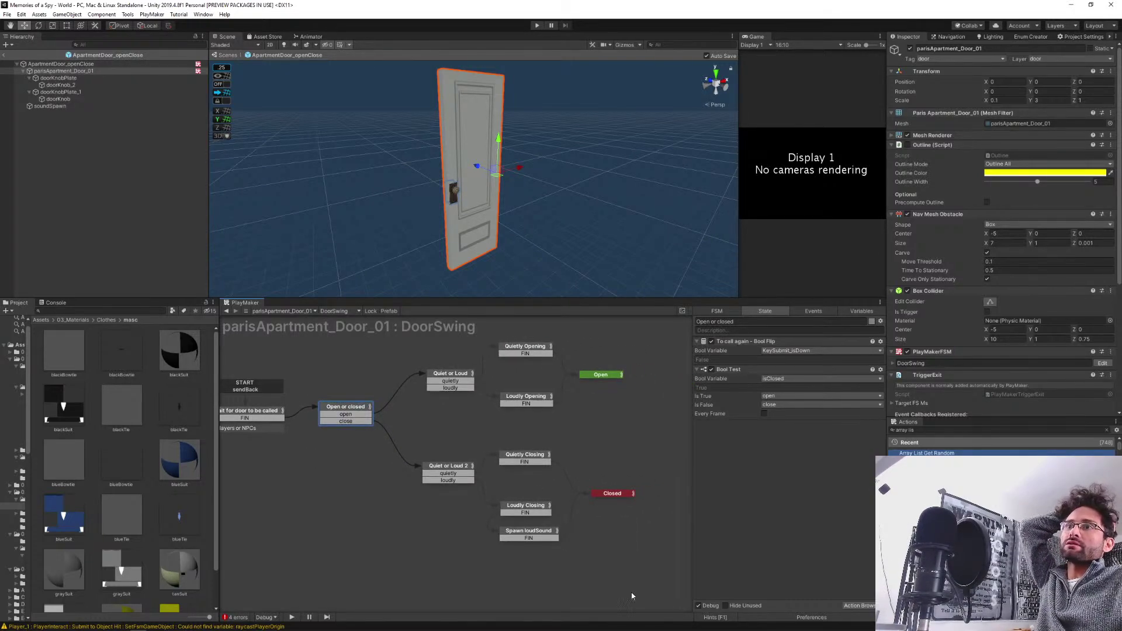
Return from the door prefab to the World scene, collapse the Paris and Environment groups and clear the selection.
left_click(7, 57)
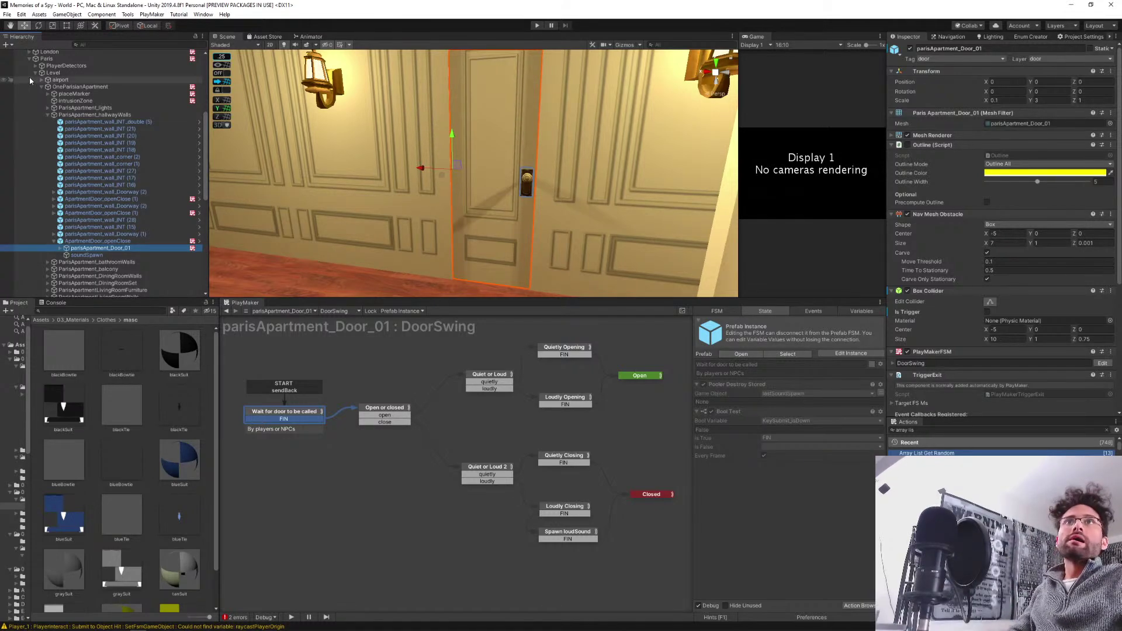
left_click(29, 59)
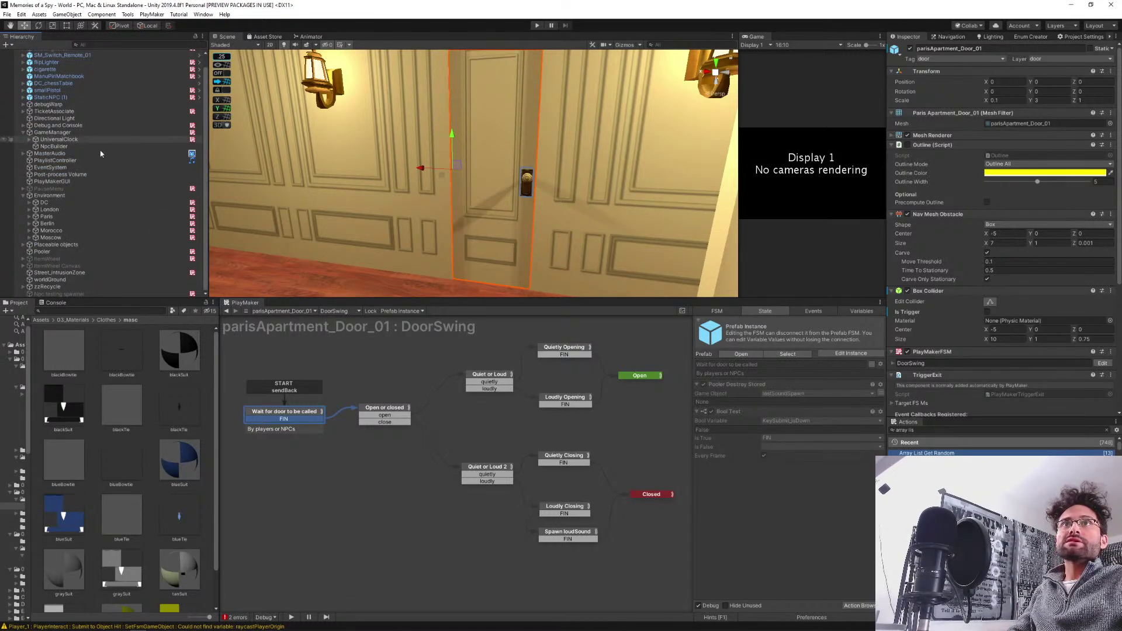
left_click(23, 196)
left_click(64, 290)
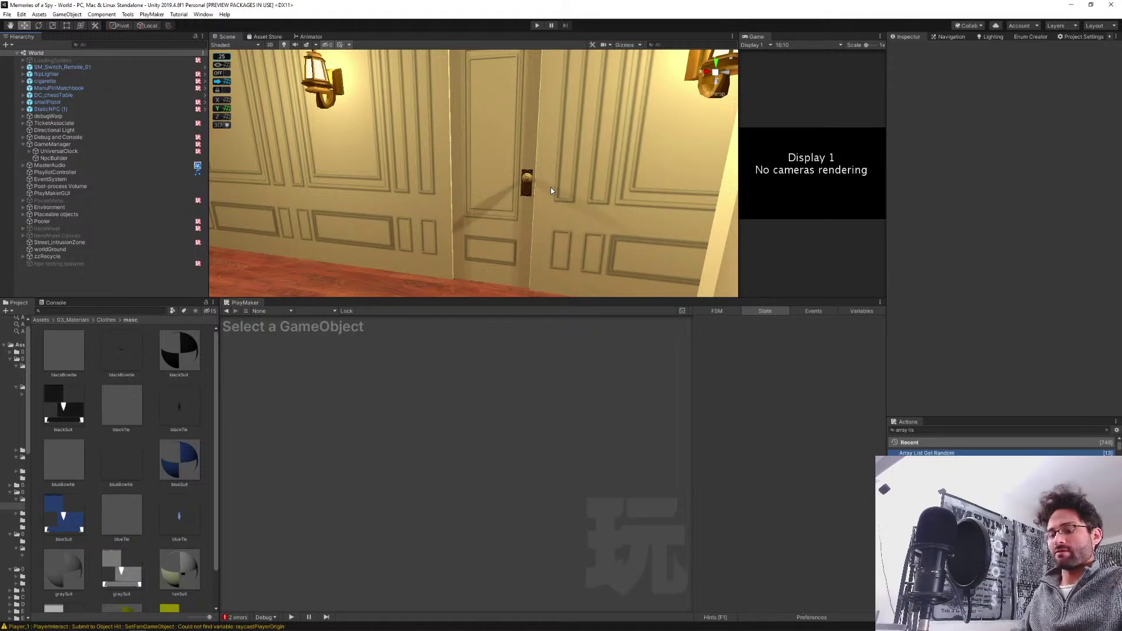
Switch back to Photoshop and draw an unfilled rectangle with a black outline about 5 px thick beneath "Masc or femme".
key("alt+Tab")
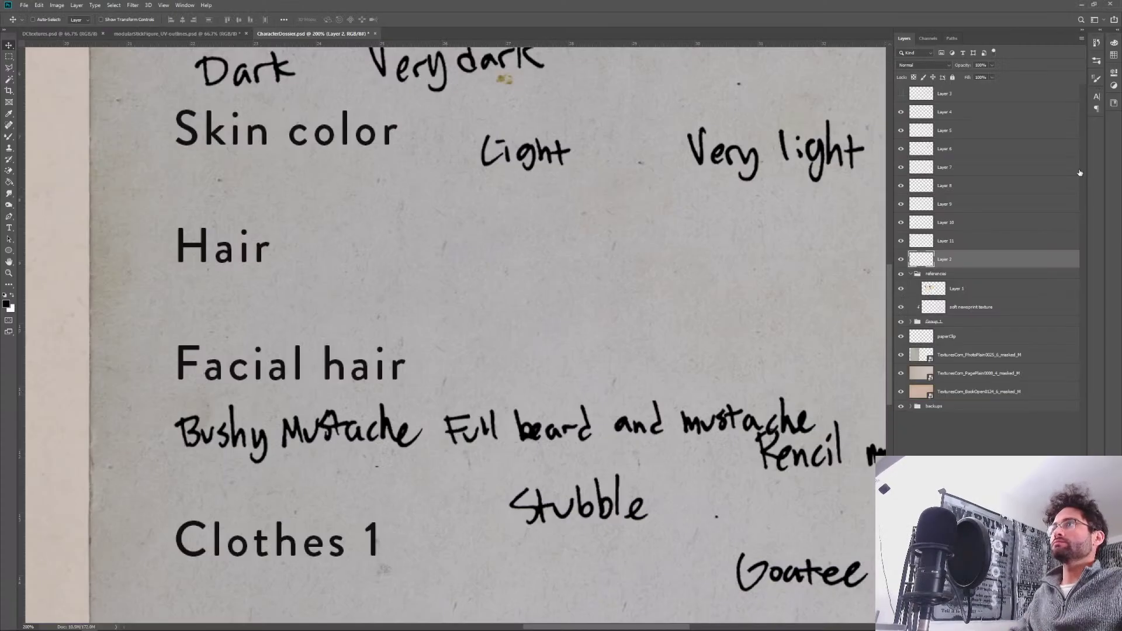
mouse_move(567, 388)
left_mouse_down()
mouse_move(483, 282)
mouse_move(458, 299)
mouse_move(325, 246)
mouse_move(316, 285)
mouse_move(415, 286)
left_mouse_up()
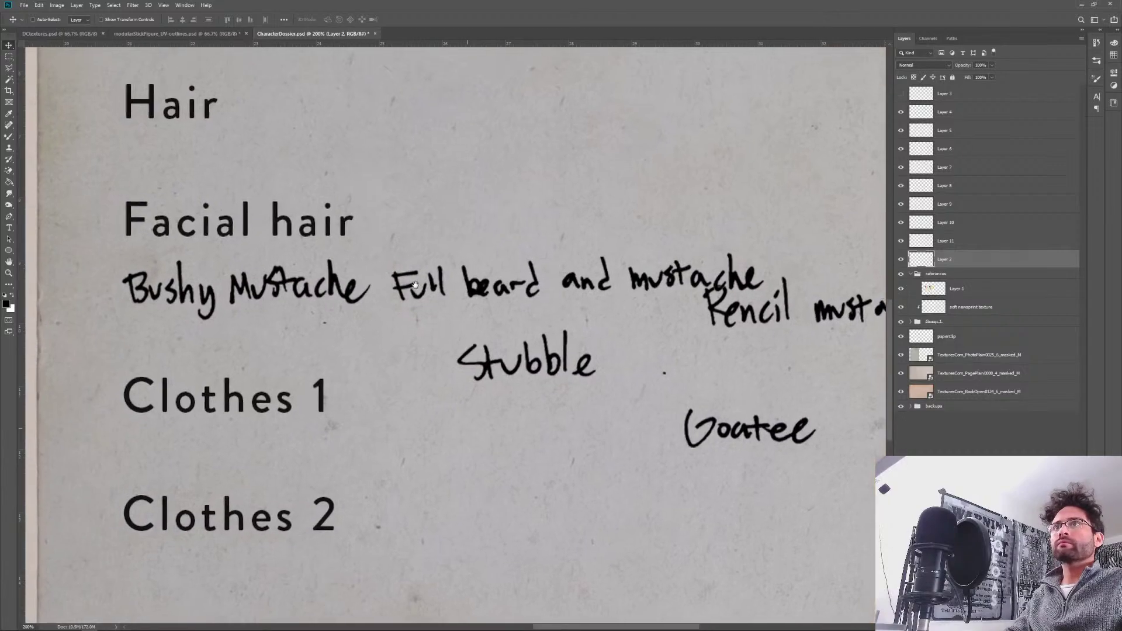
key("ctrl+minus")
key("ctrl+minus")
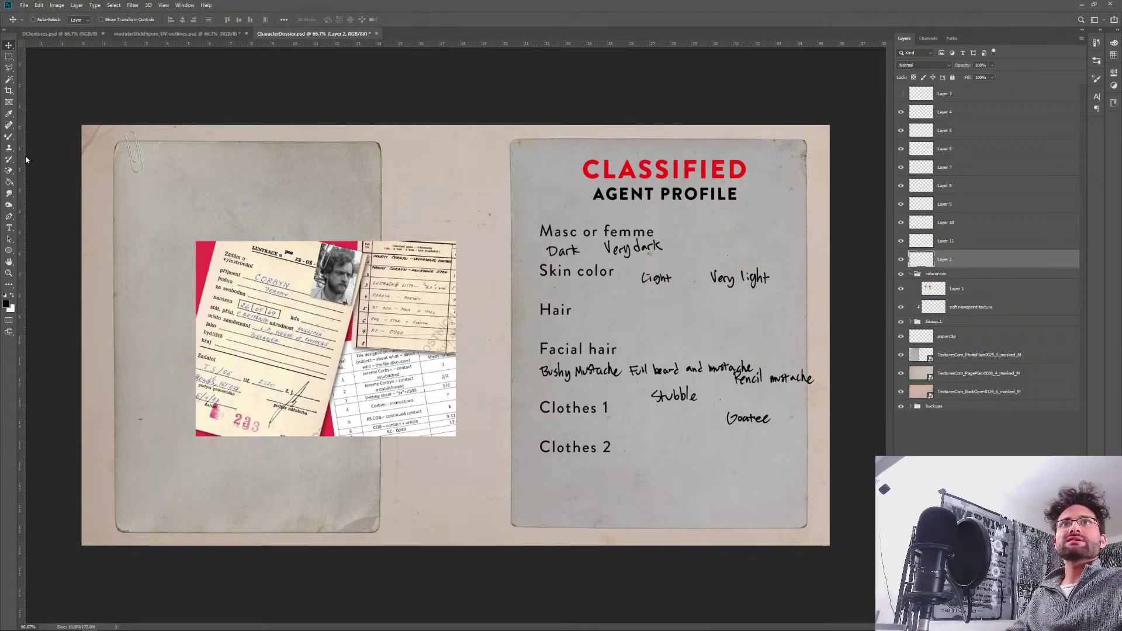
left_click(9, 250)
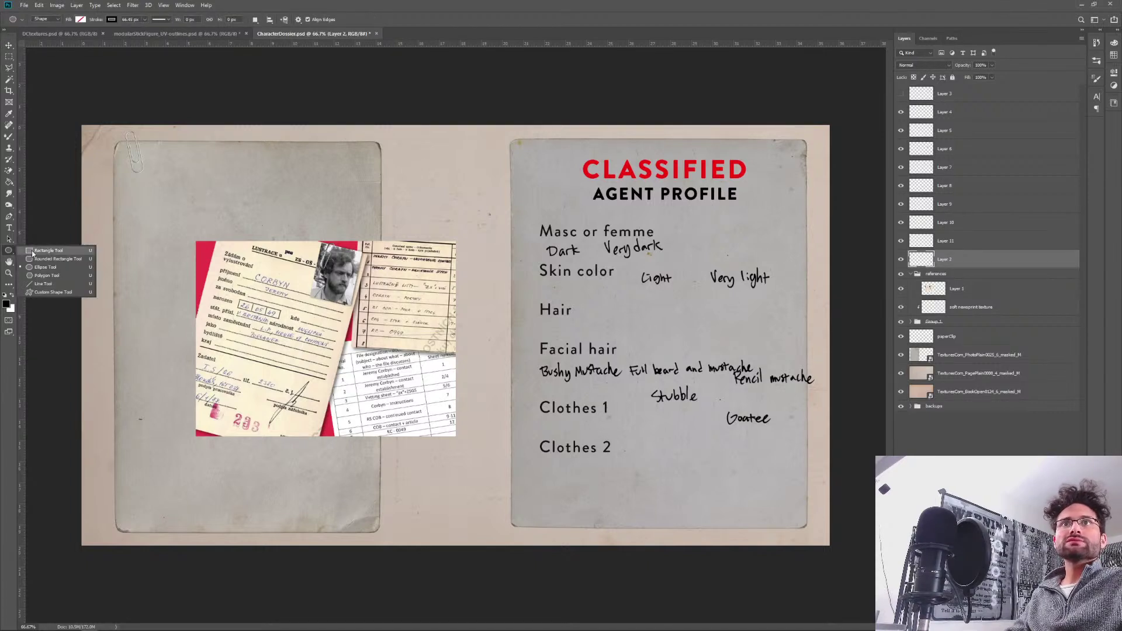
left_click(72, 251)
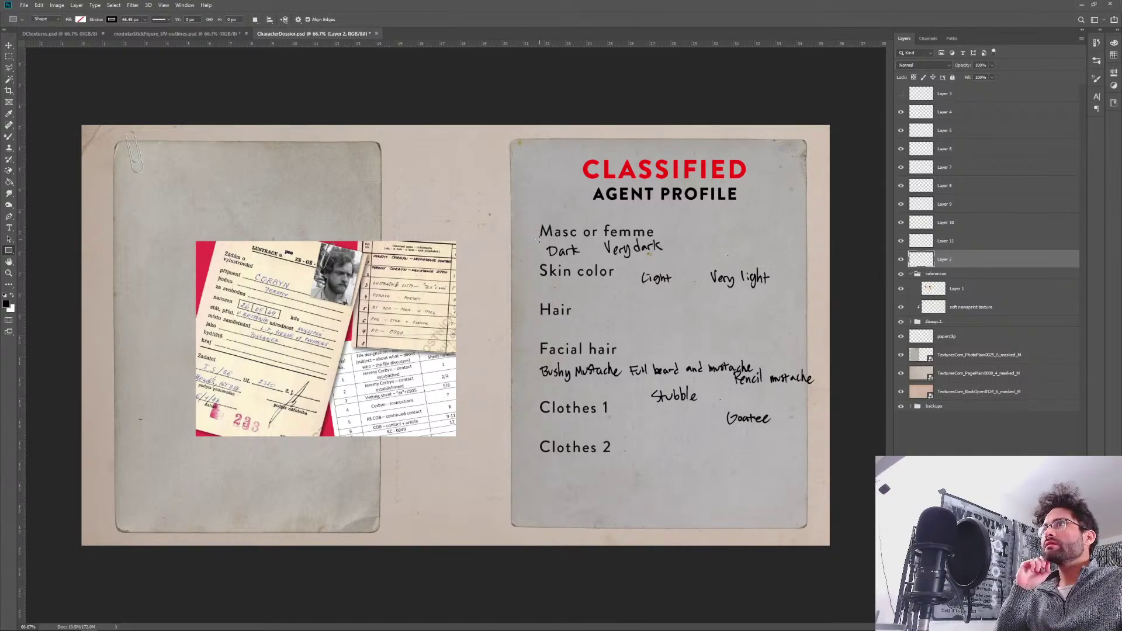
left_click_drag(539, 239, 785, 261)
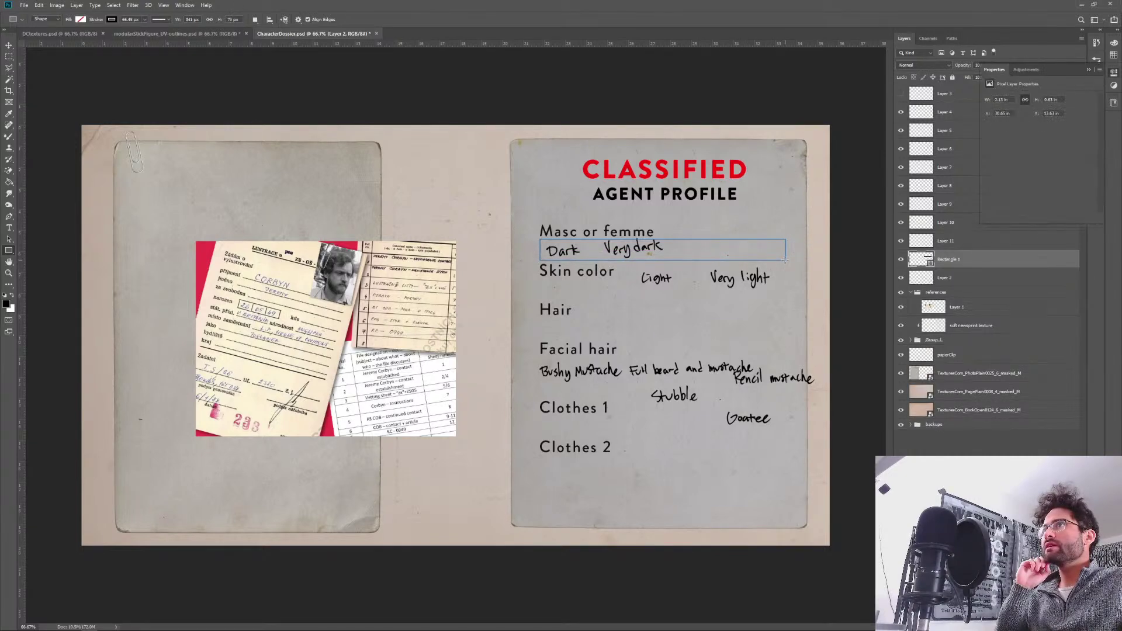
left_click(144, 20)
left_click_drag(146, 31, 123, 30)
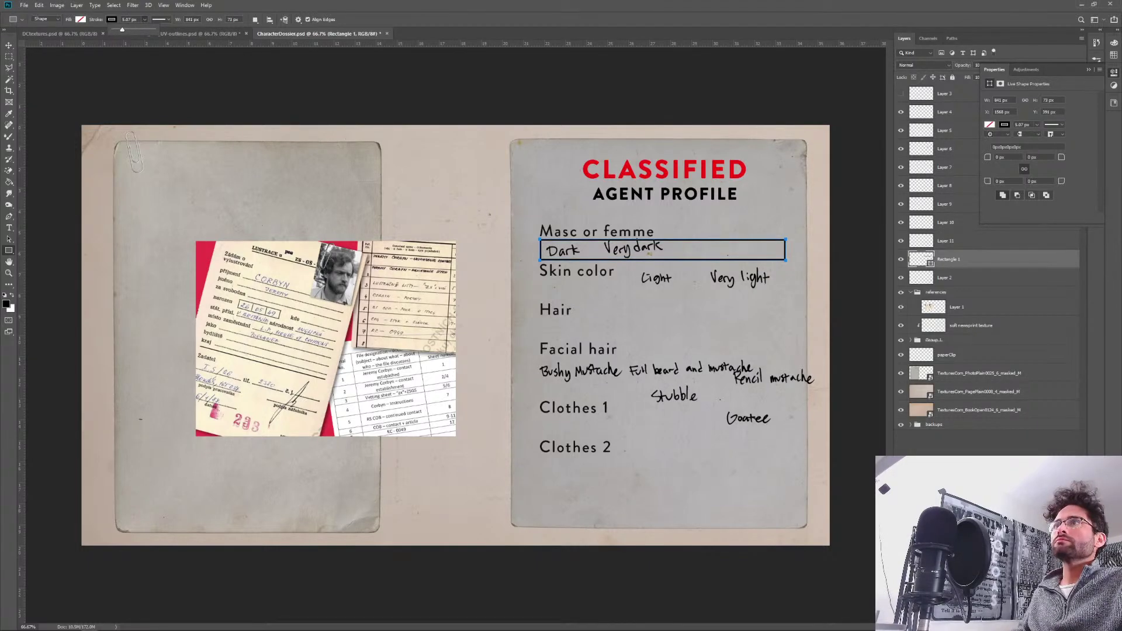
Leave the Rectangle tool, hide the shape's properties and show the character formatting settings.
left_click(9, 45)
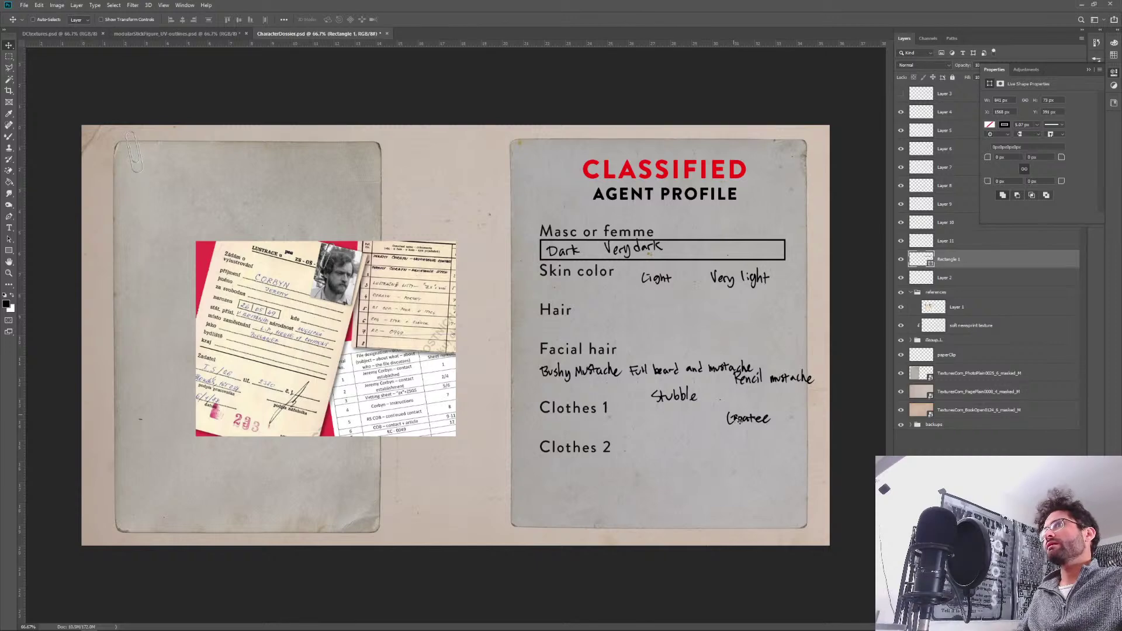
left_click(1113, 71)
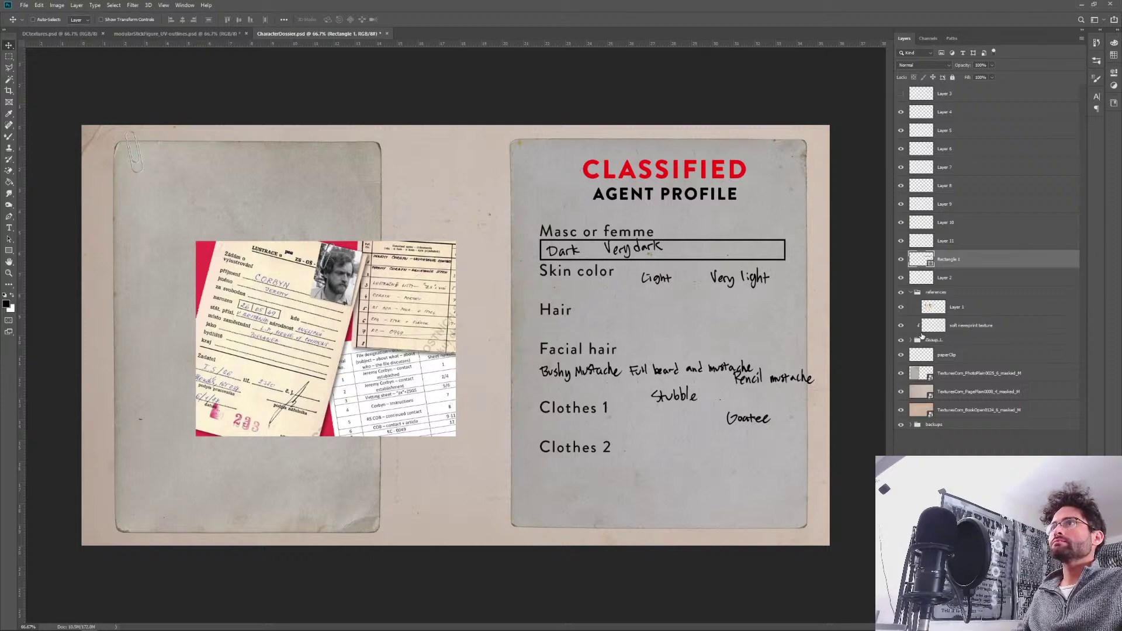
left_click(1096, 96)
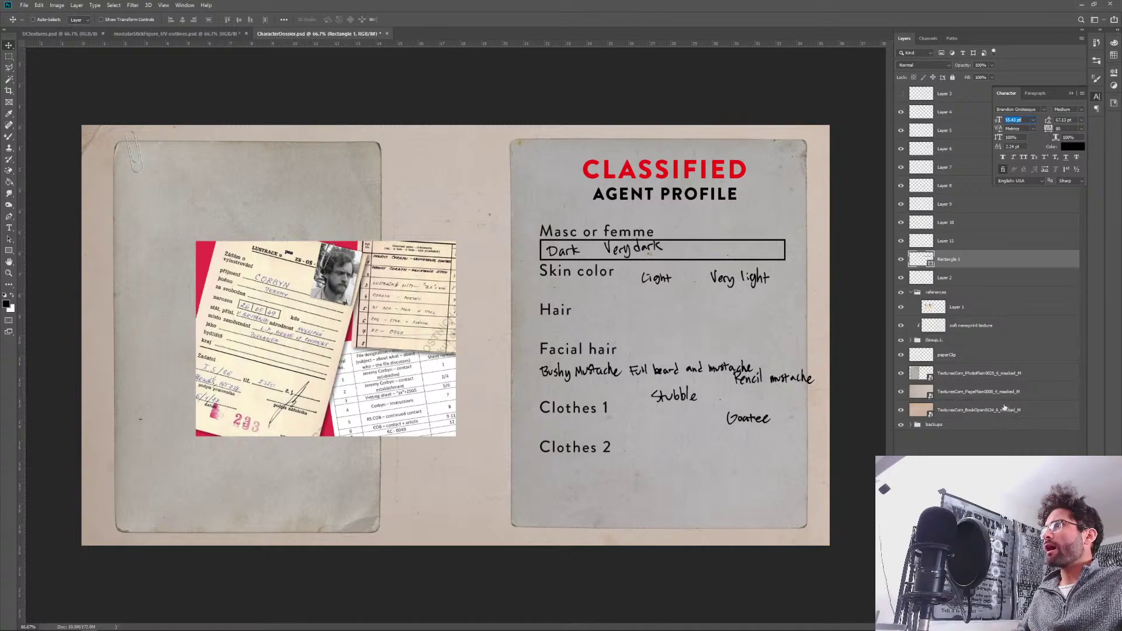
Expand Group 1, select the profile labels' text layer and set its leading to about 77 pt.
left_click(910, 342)
left_click(910, 341)
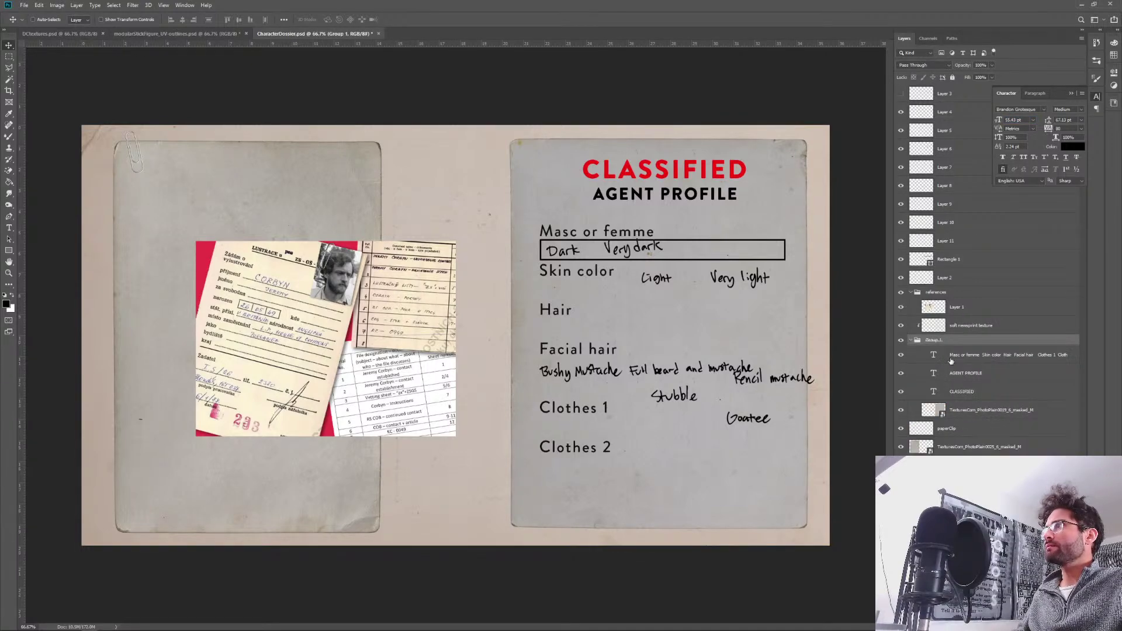
left_click(982, 358)
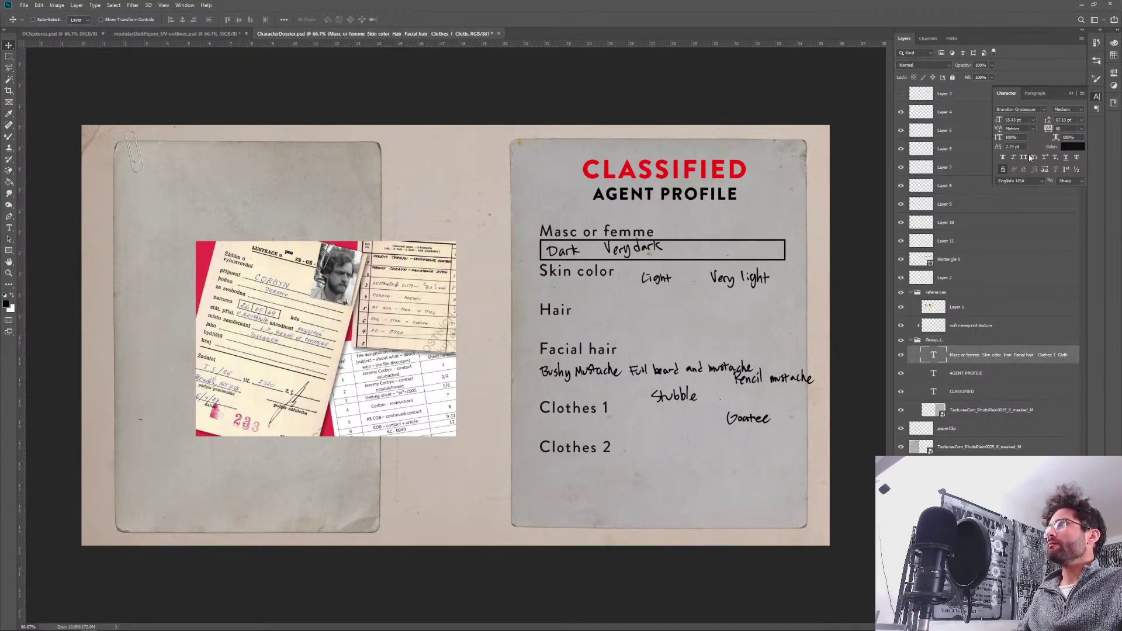
left_click(1058, 120)
mouse_move(1055, 120)
left_mouse_down()
mouse_move(1070, 120)
mouse_move(1057, 120)
left_mouse_up()
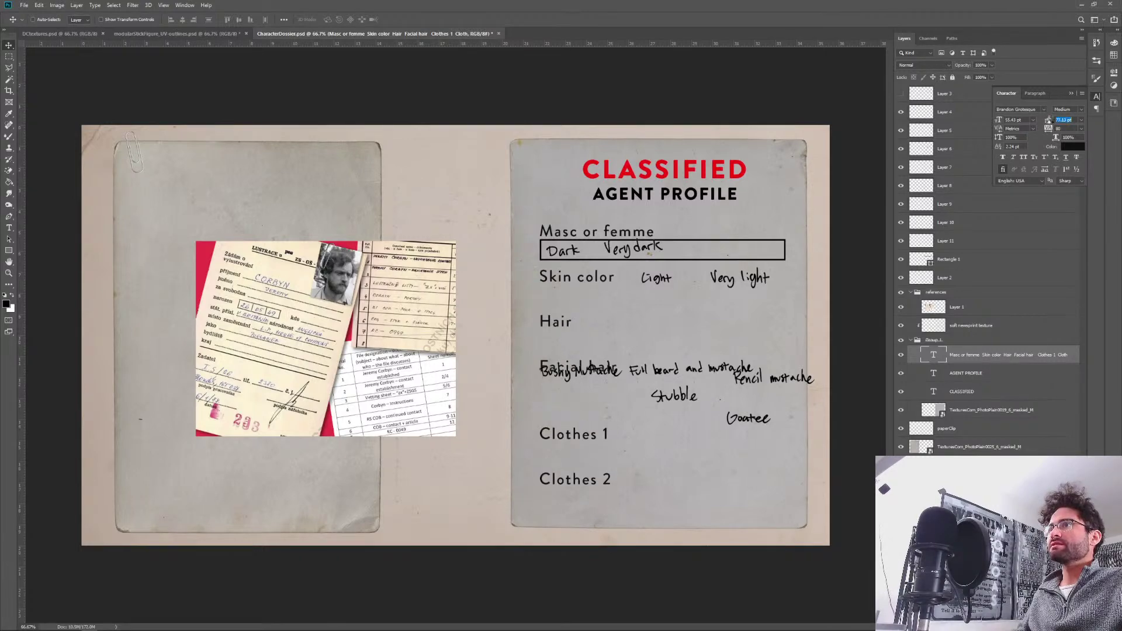
Reduce the profile labels' font size to about 33 pt and close the character formatting settings.
key("shift+Tab")
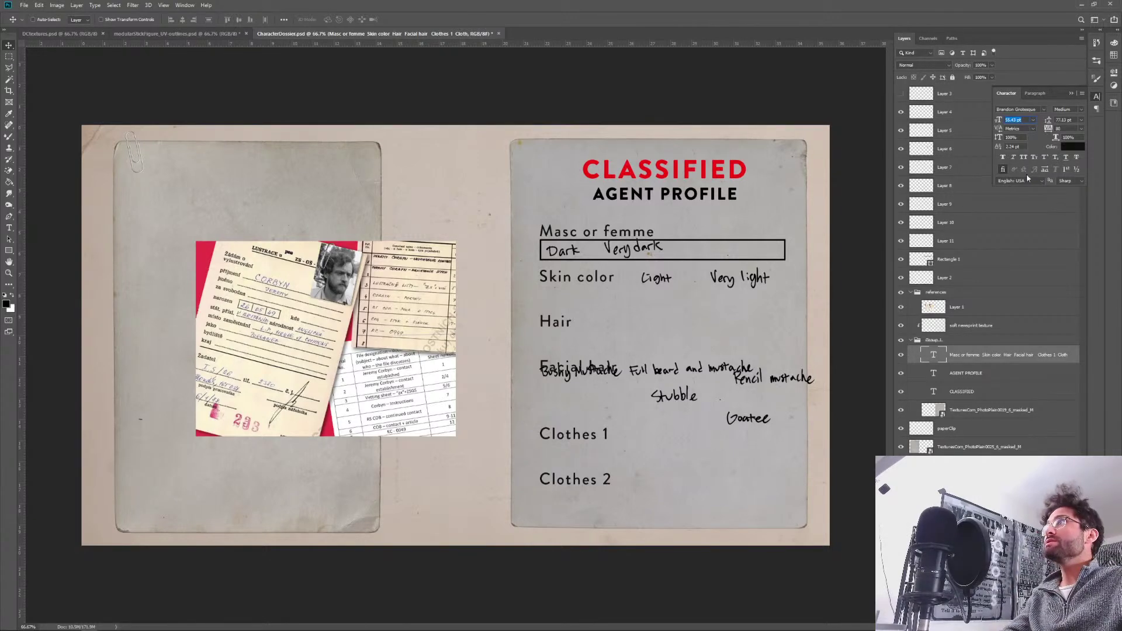
left_click_drag(1002, 119, 989, 120)
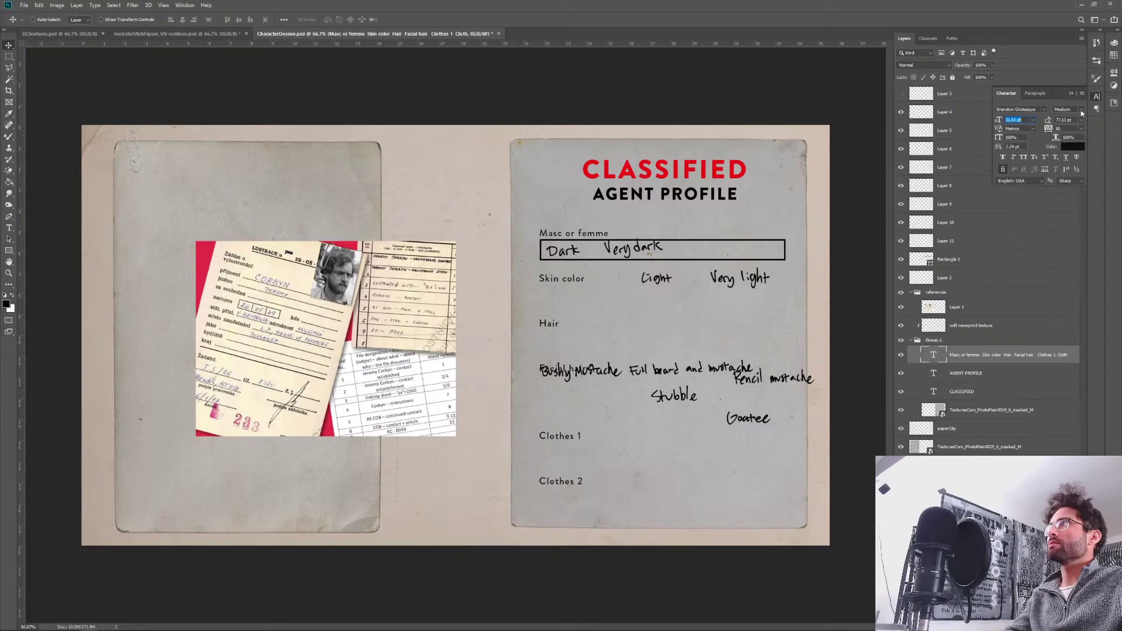
left_click(1097, 97)
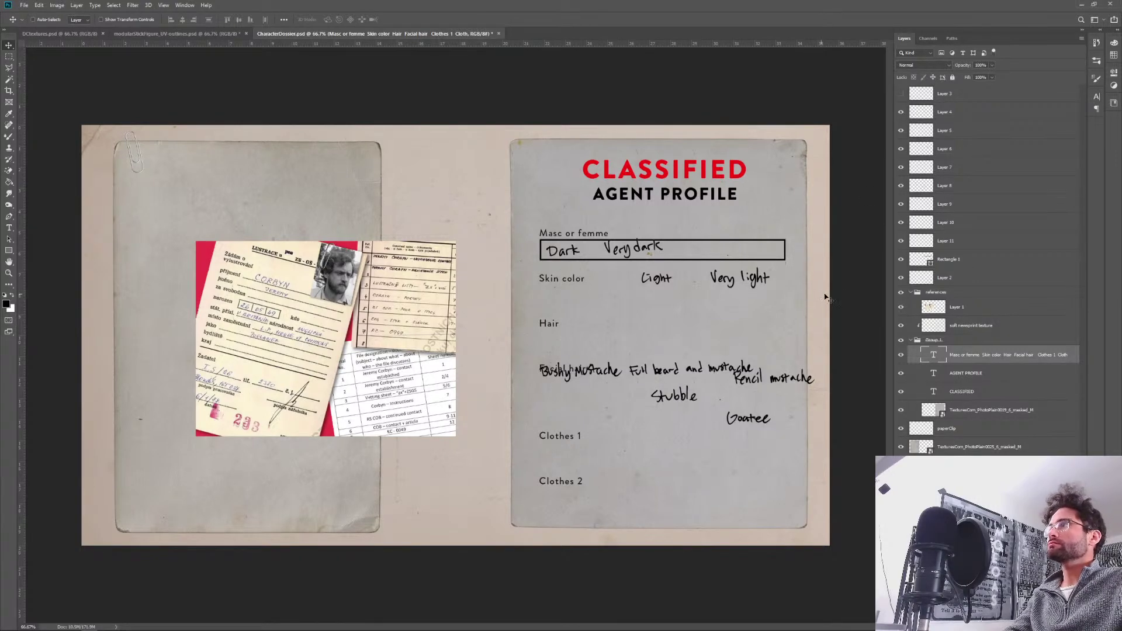
Duplicate the Rectangle 1 box and place the copy directly beneath "Skin color", aligned with the original.
left_click(957, 260)
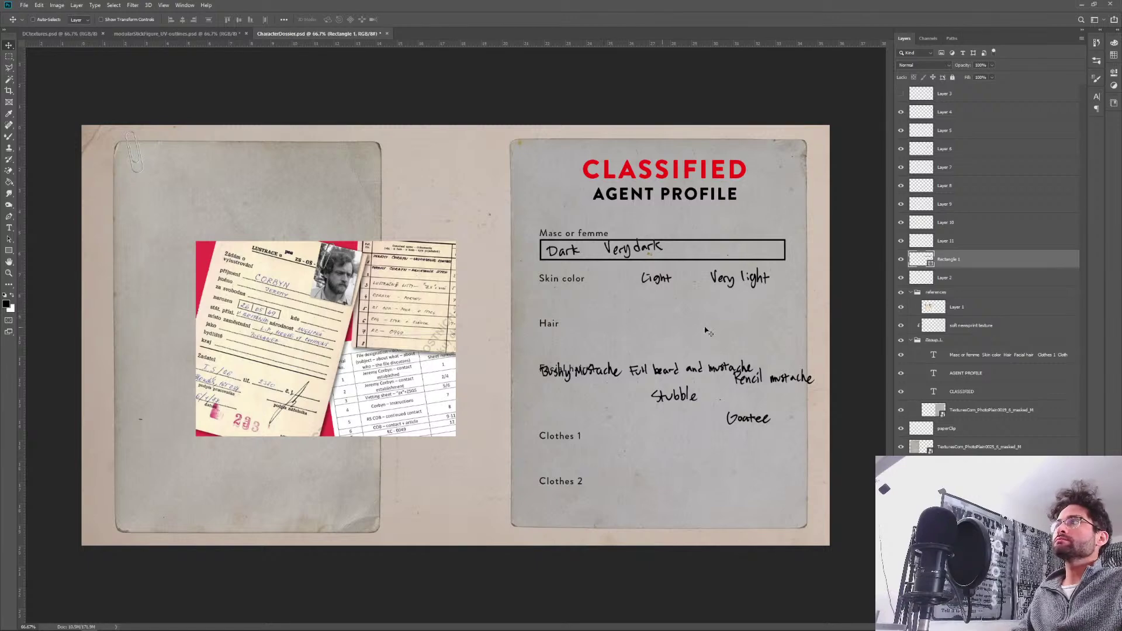
key("ctrl+alt+j")
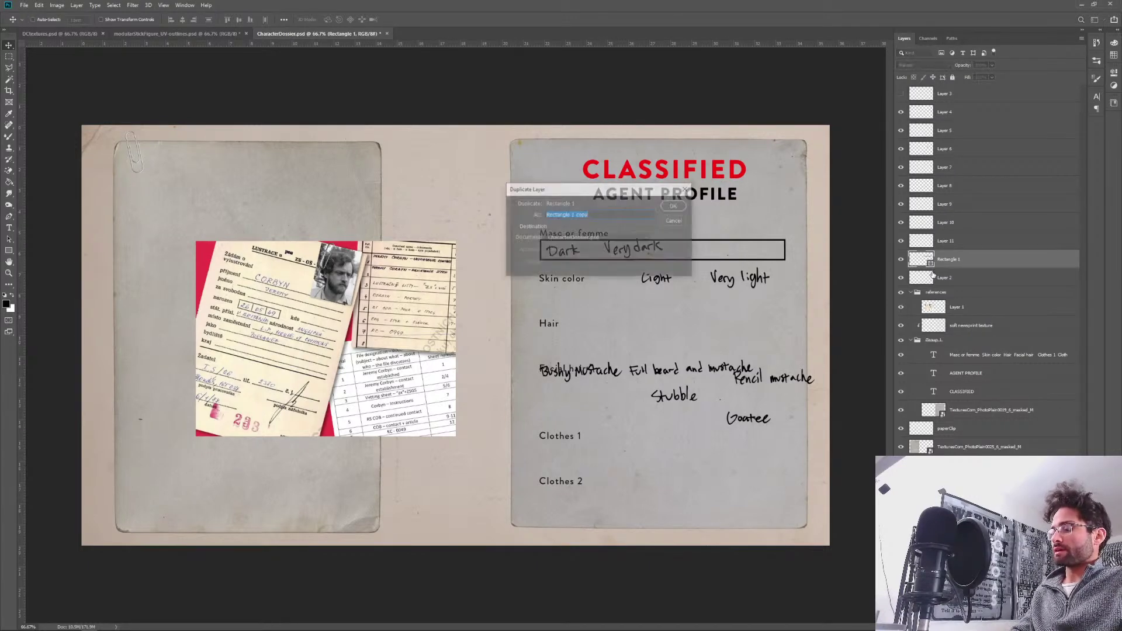
key("Return")
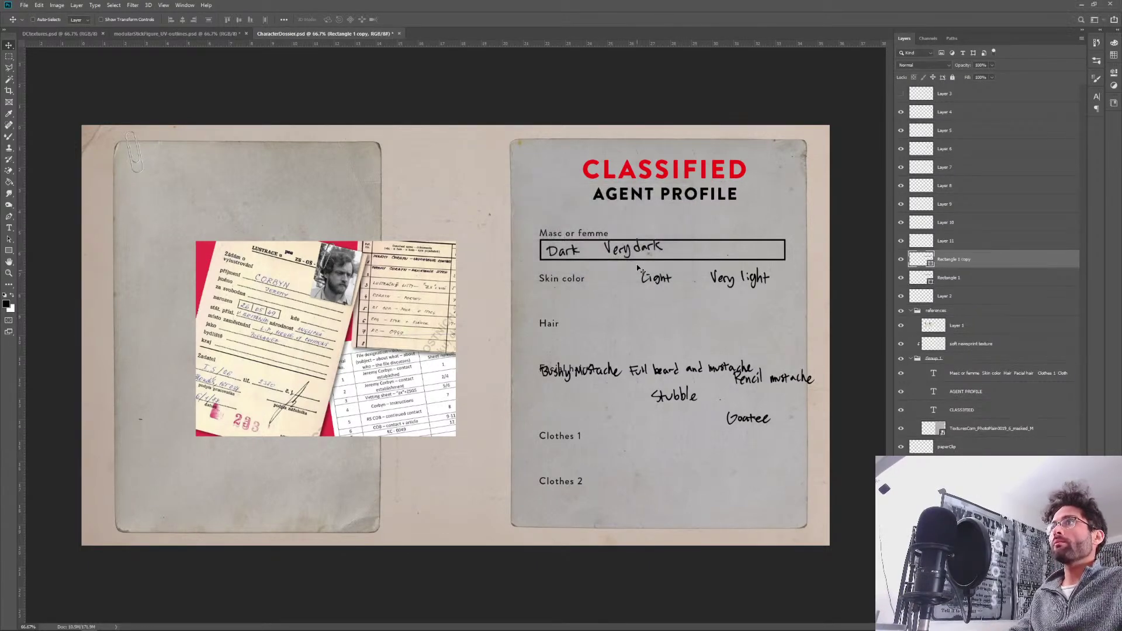
left_click_drag(622, 279, 606, 314)
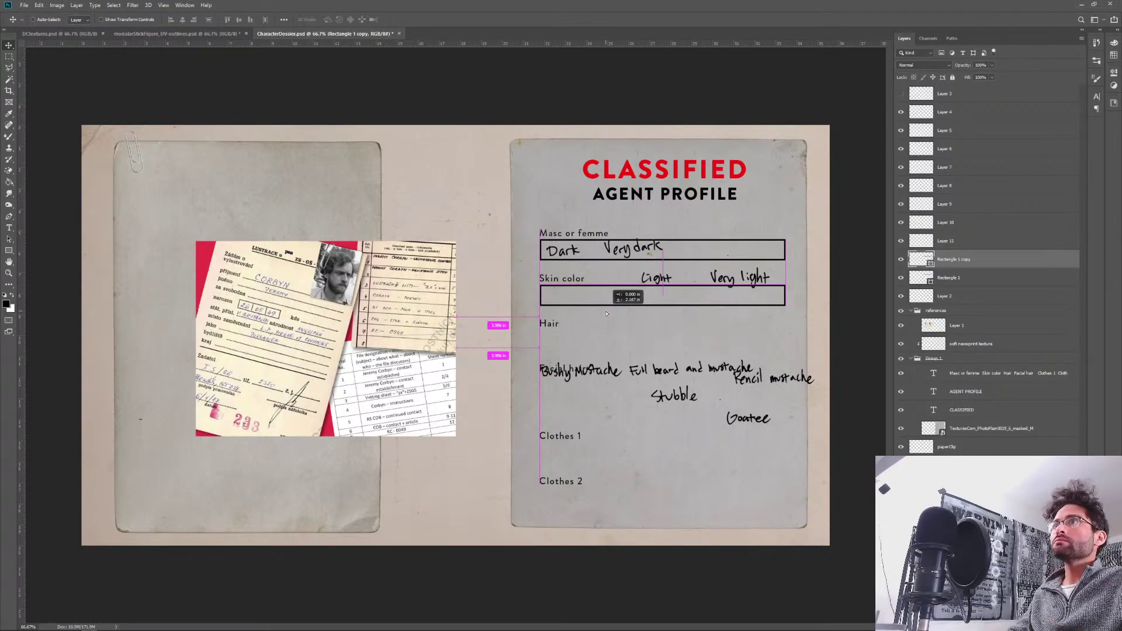
key("ctrl")
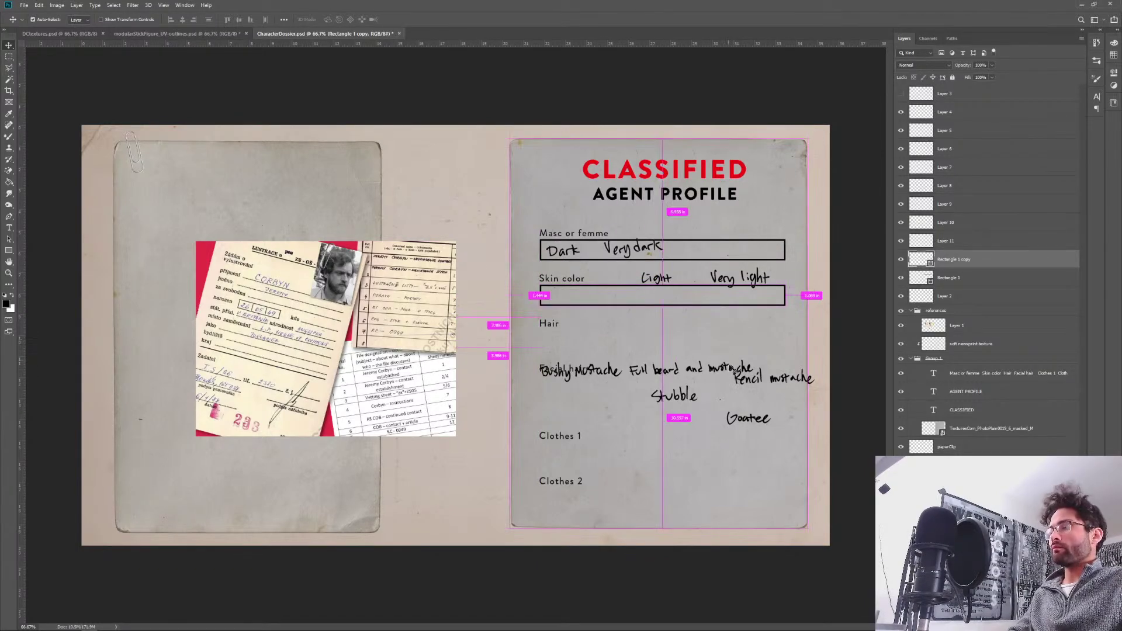
Add two more copies of the box, one beneath "Hair" and one beneath "Facial hair", with even spacing.
left_click_drag(597, 303, 597, 349)
left_click(637, 338, "alt")
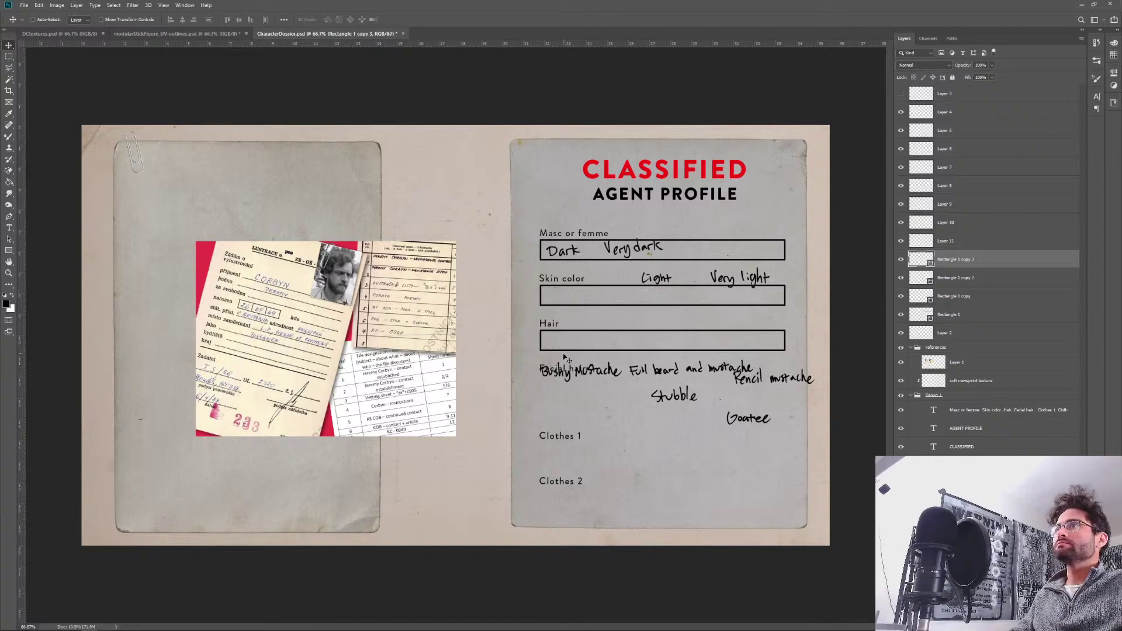
left_click_drag(559, 349, 560, 395)
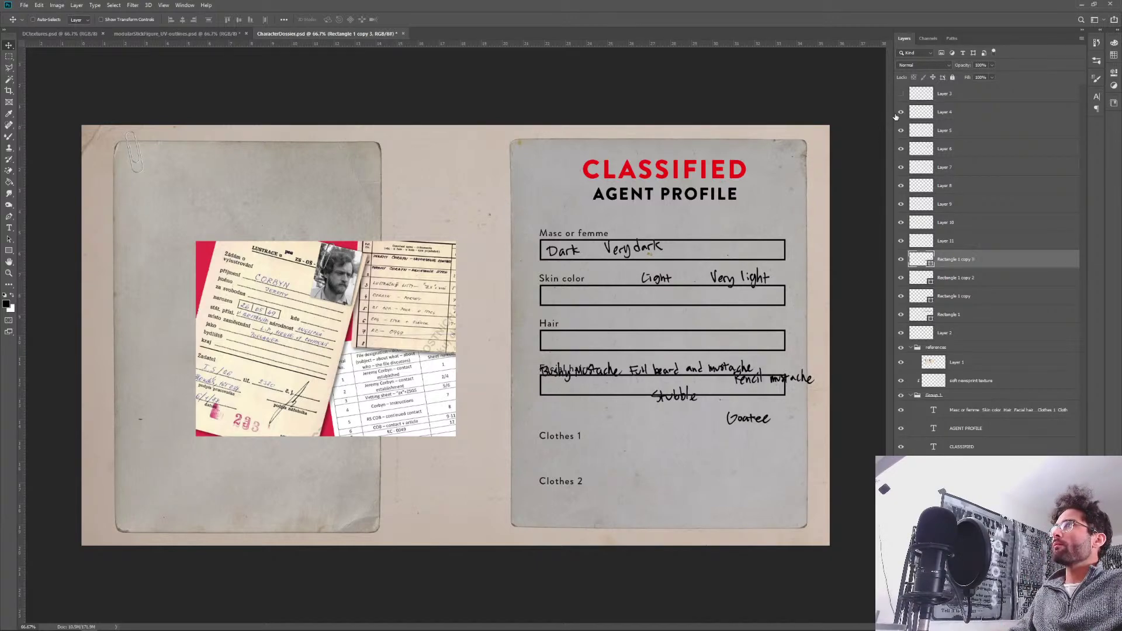
Hide handwriting layers 4 through 11 and remove the extra blank line above "Clothes 1" in the labels text.
left_click_drag(901, 241, 894, 114)
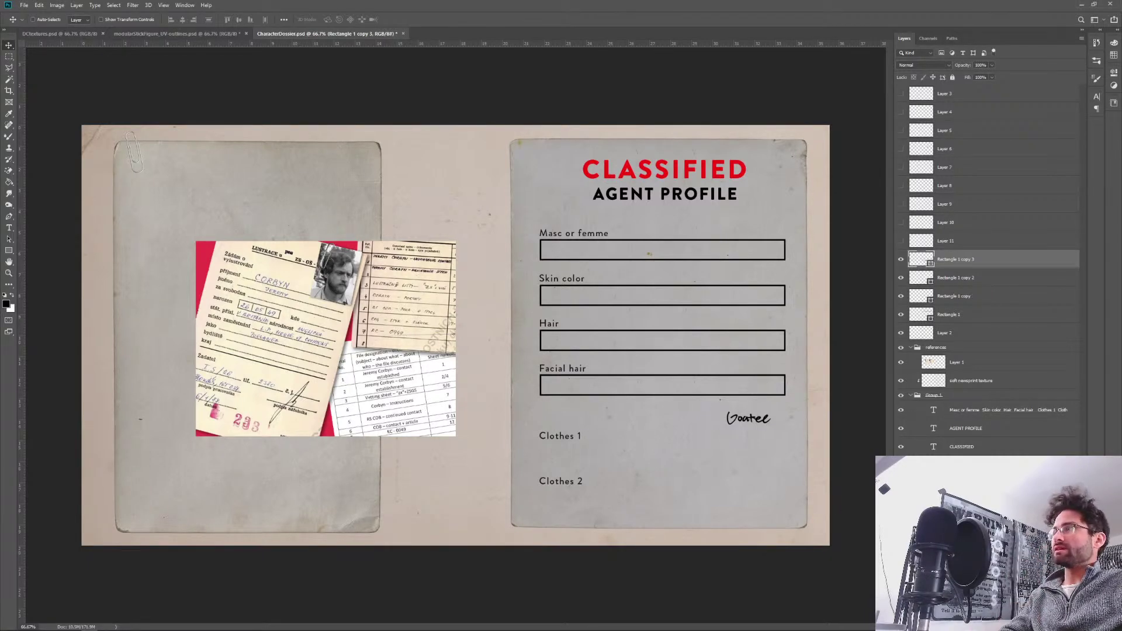
key("t")
left_click(567, 438)
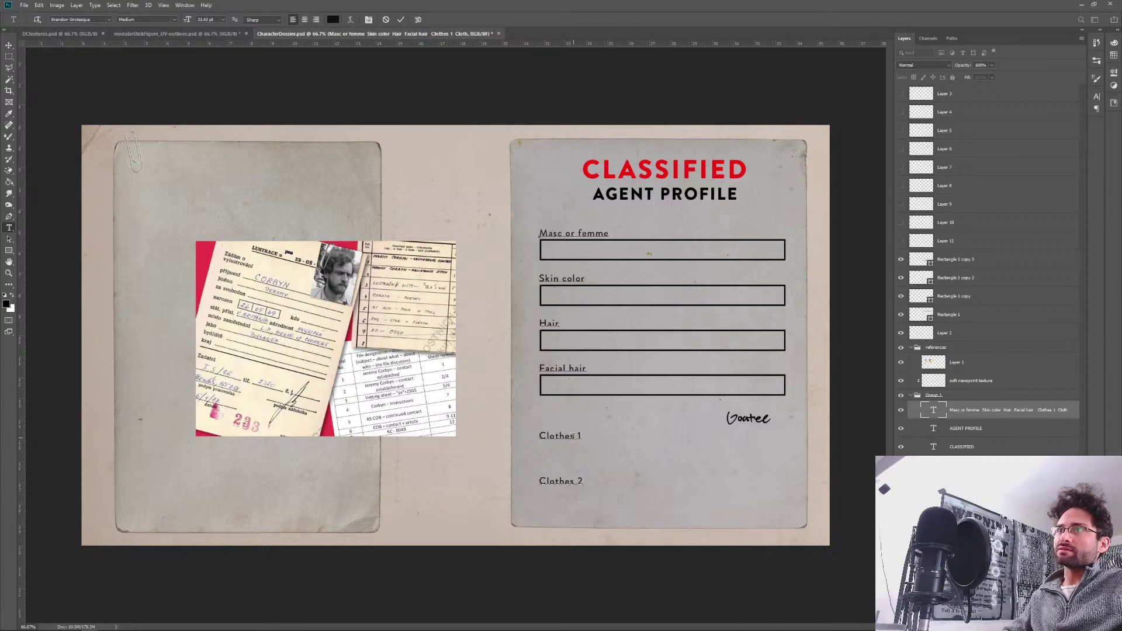
key("BackSpace")
left_click(9, 45)
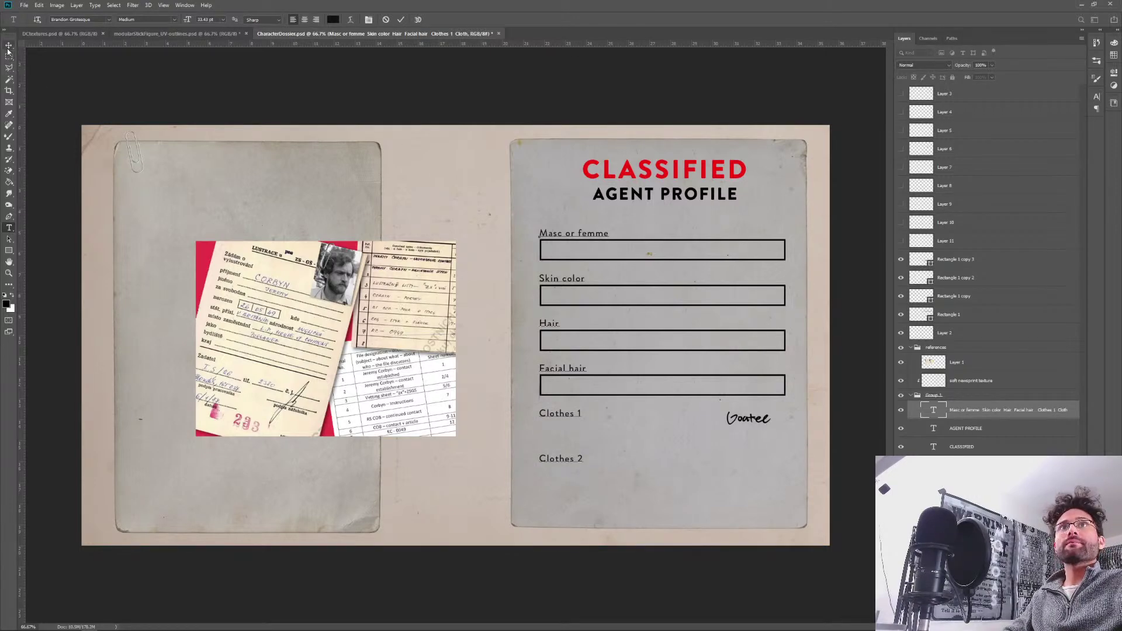
Duplicate the "Facial hair" box beneath "Clothes 1" and "Clothes 2", nudging the last copy slightly upward.
left_click(952, 261)
key("ctrl+j")
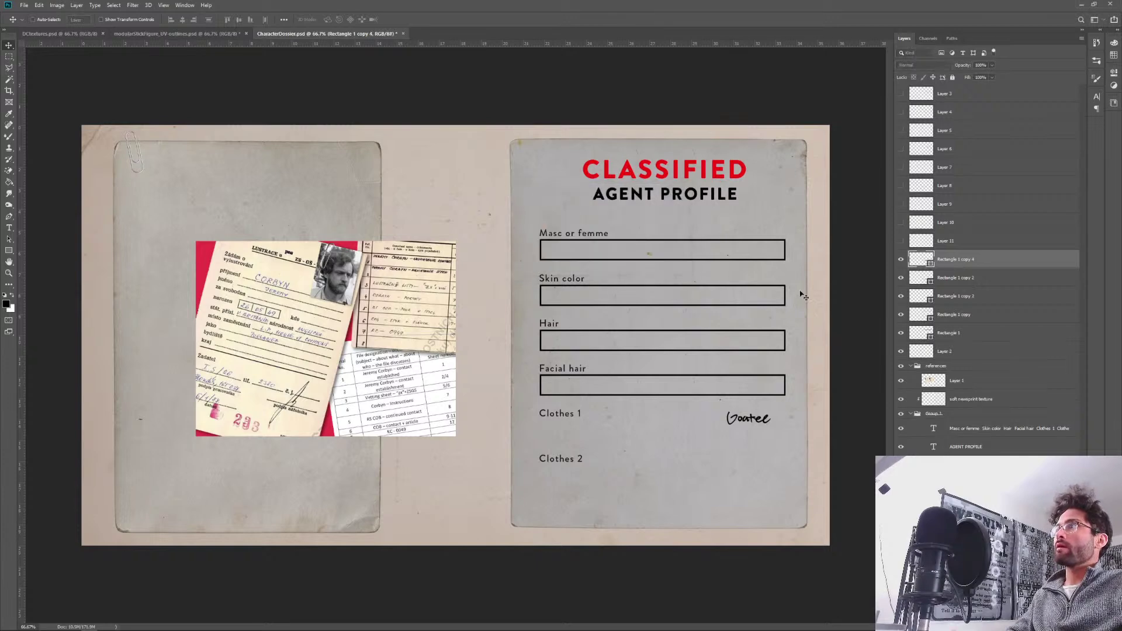
left_click_drag(572, 404, 572, 438)
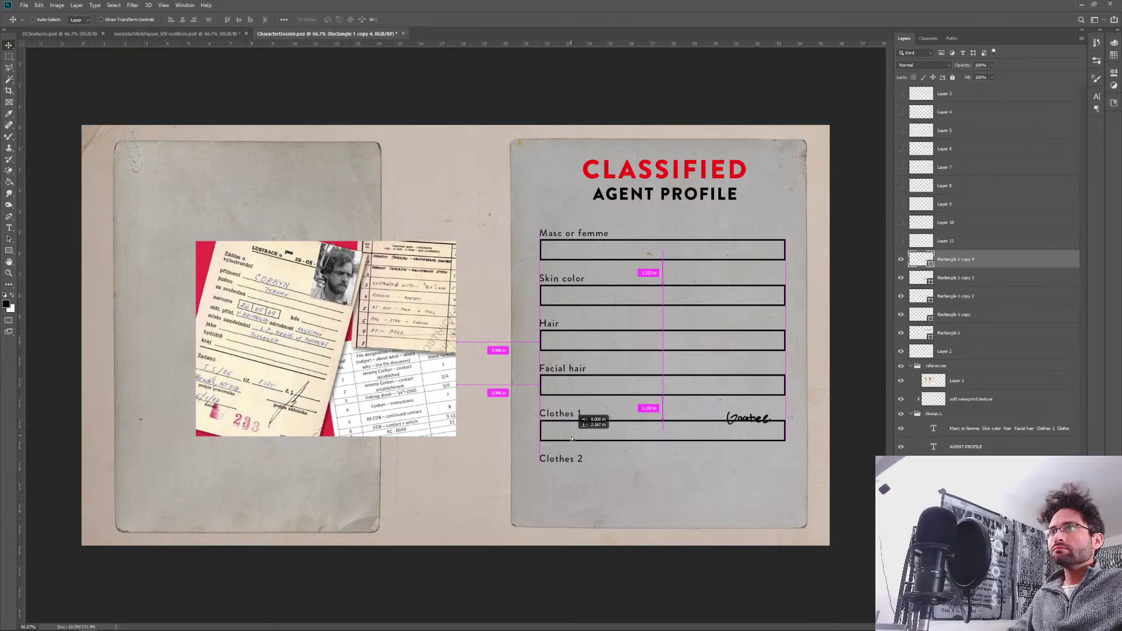
left_click_drag(571, 439, 563, 483)
key("ctrl+alt+j")
key("Return")
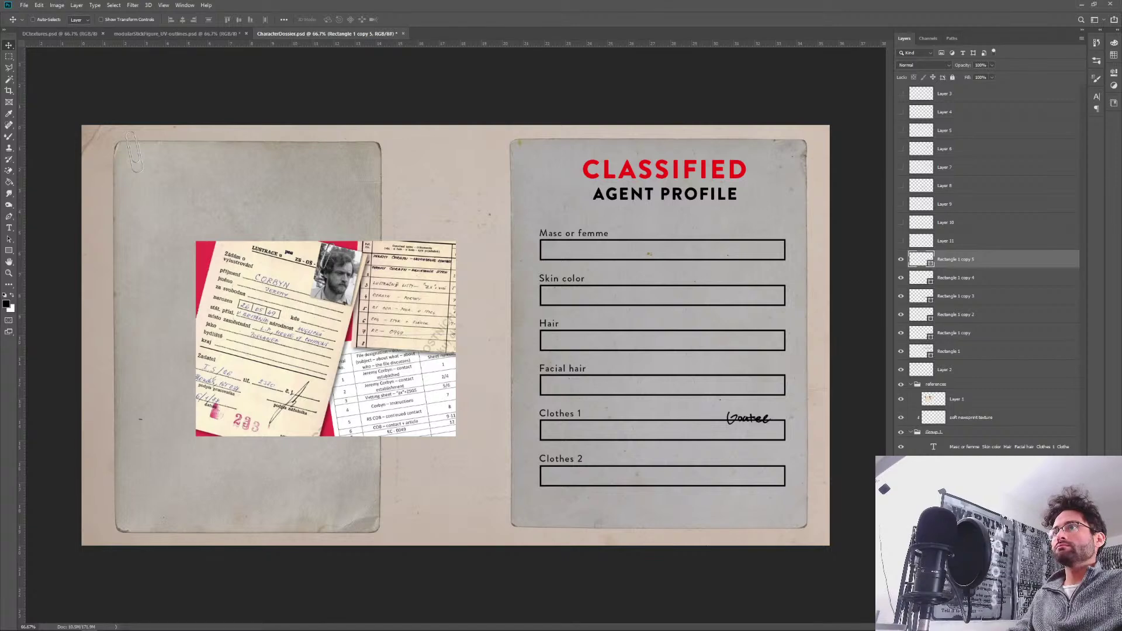
key("Up")
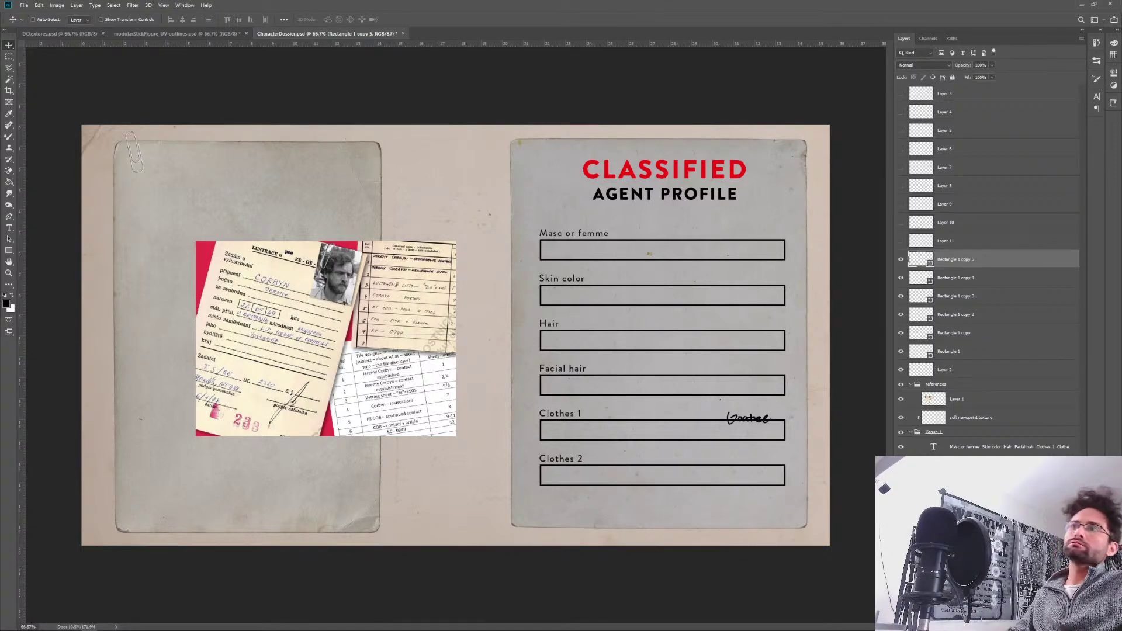
key("Up")
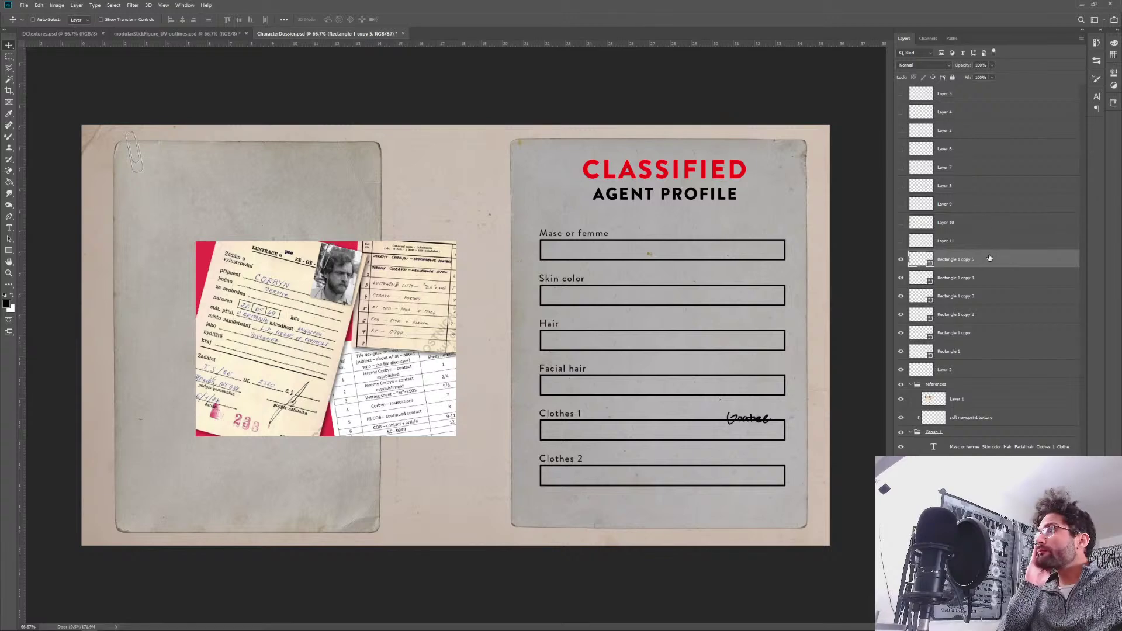
Move Layer 2 above the rectangle layers and rename it "goatee", showing Layer 11 in its place.
left_click_drag(961, 371, 959, 266)
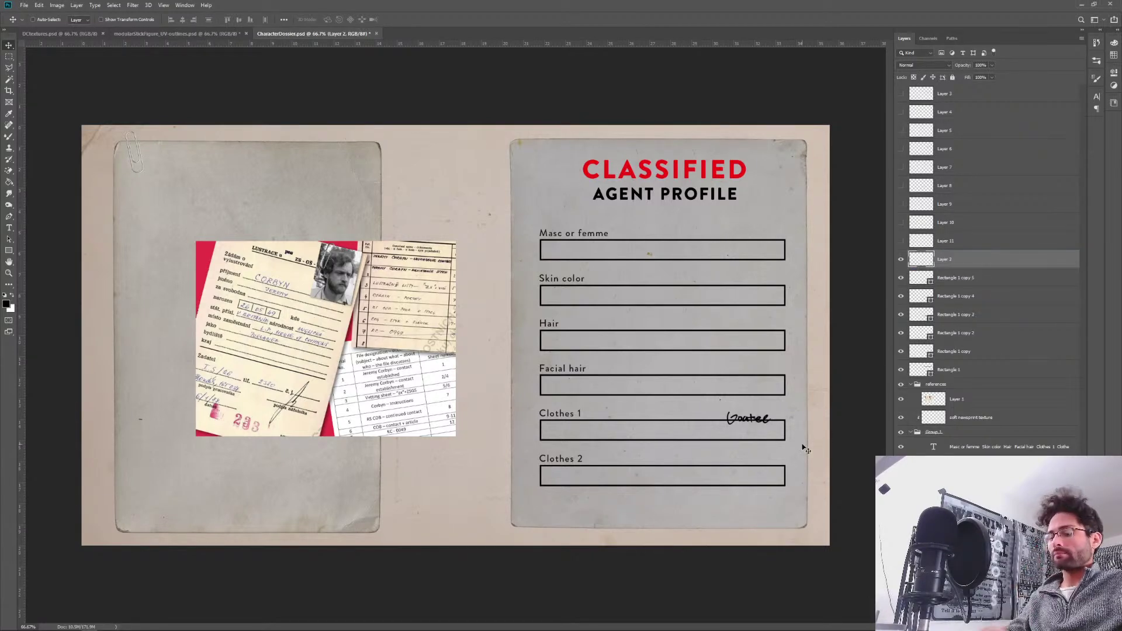
left_click(901, 259)
left_click(901, 241)
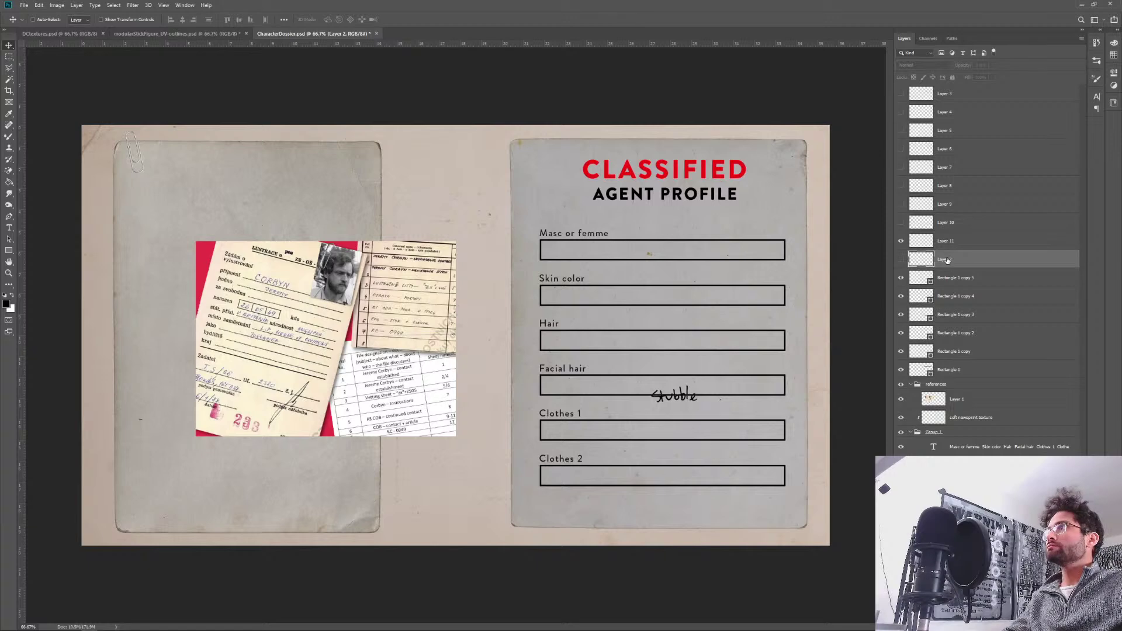
double_click(945, 259)
type("goatee")
key("Return")
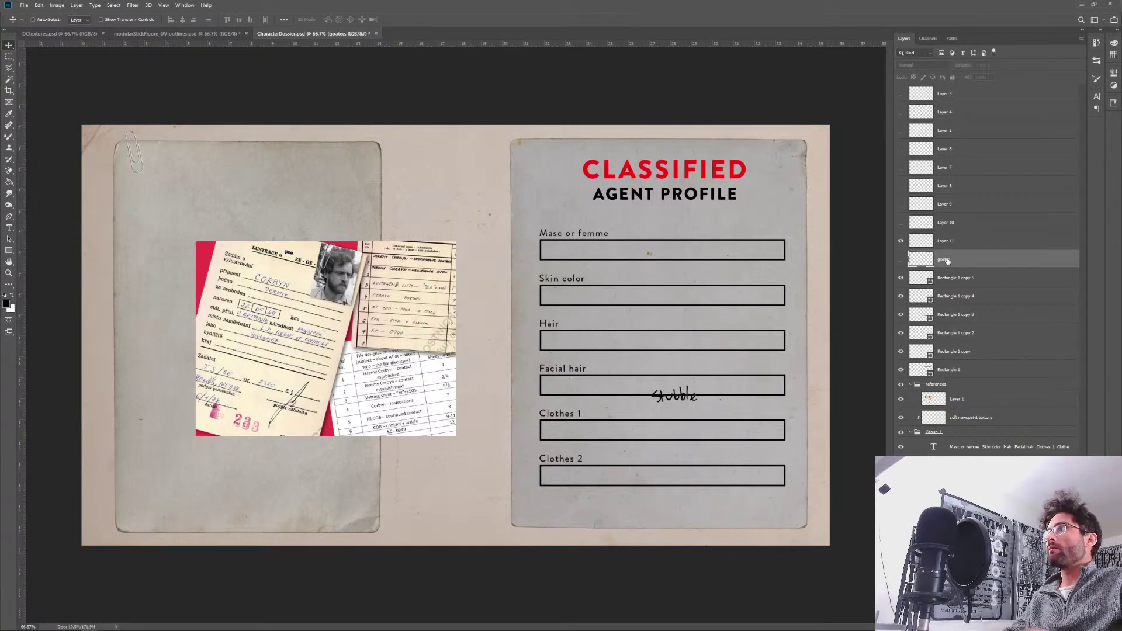
Rename Layer 11 as "stubble".
double_click(946, 241)
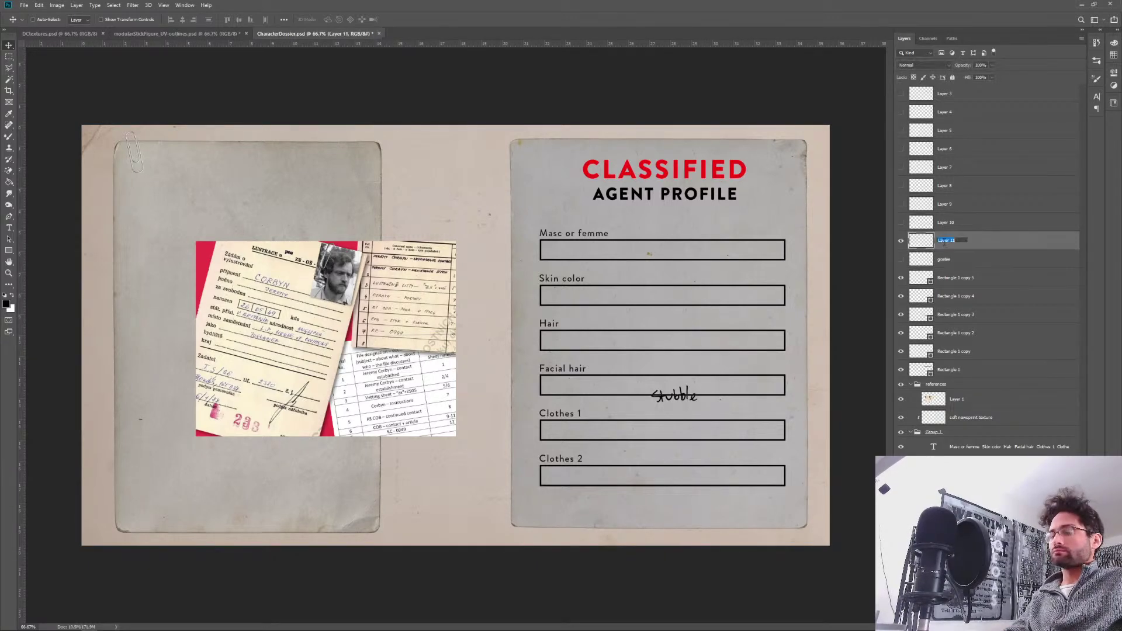
type("stubble")
key("Return")
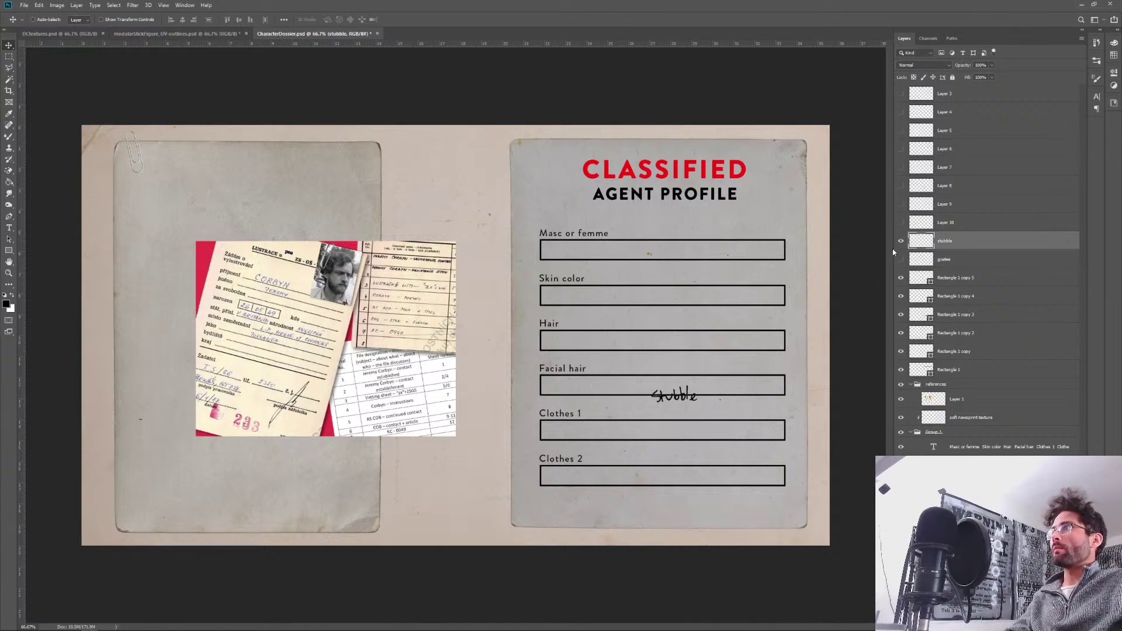
Hide the stubble layer, show Layer 10 and rename it "pencil mustache".
left_click(901, 241)
left_click(901, 223)
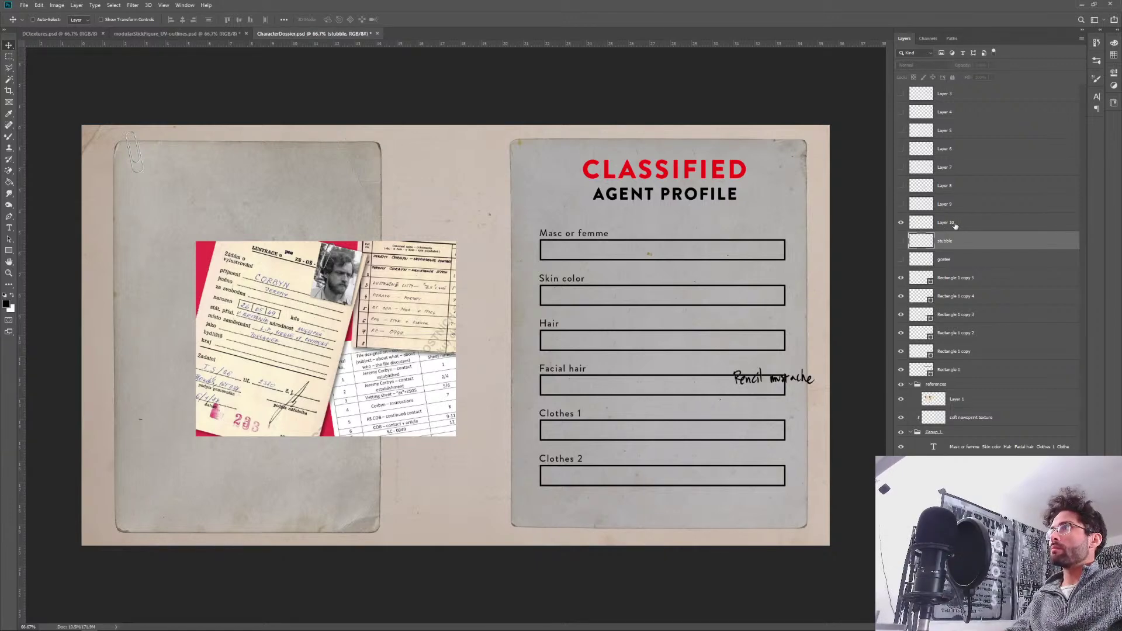
double_click(947, 226)
type("pencil mu")
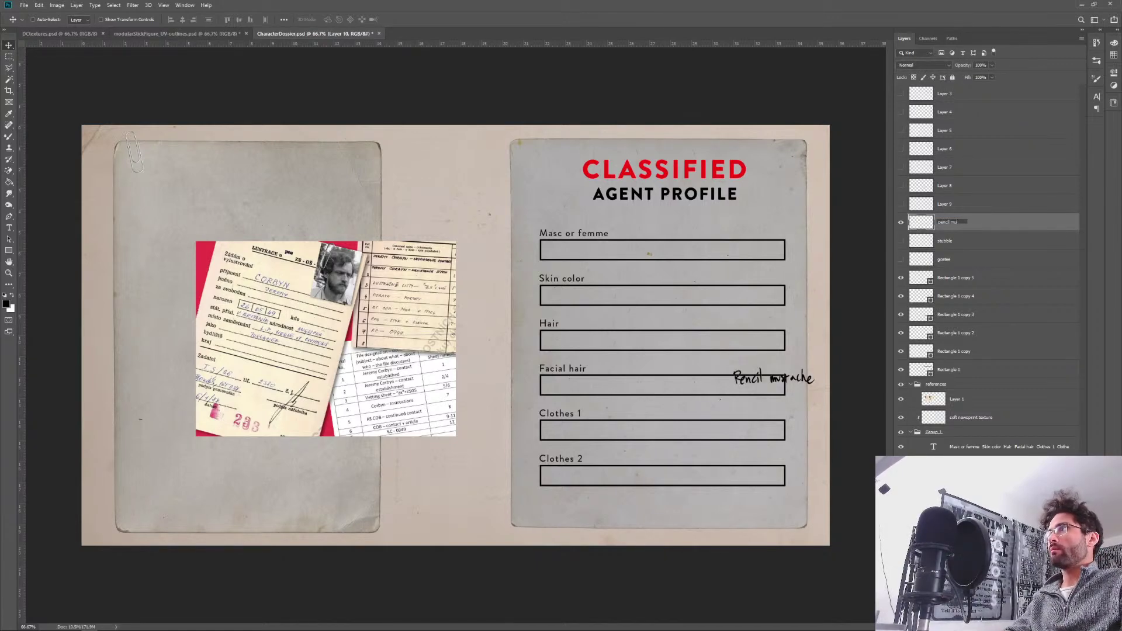
type("stache")
key("Return")
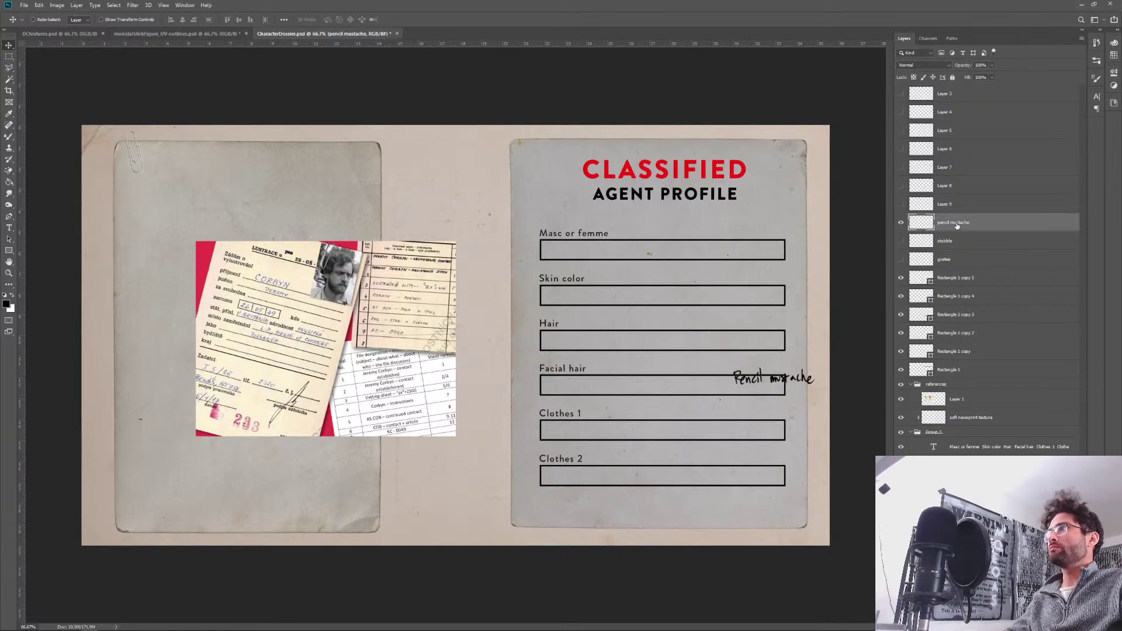
Hide the pencil mustache layer, show Layer 9 and rename it "full beard and mustache".
left_click(901, 222)
left_click(901, 204)
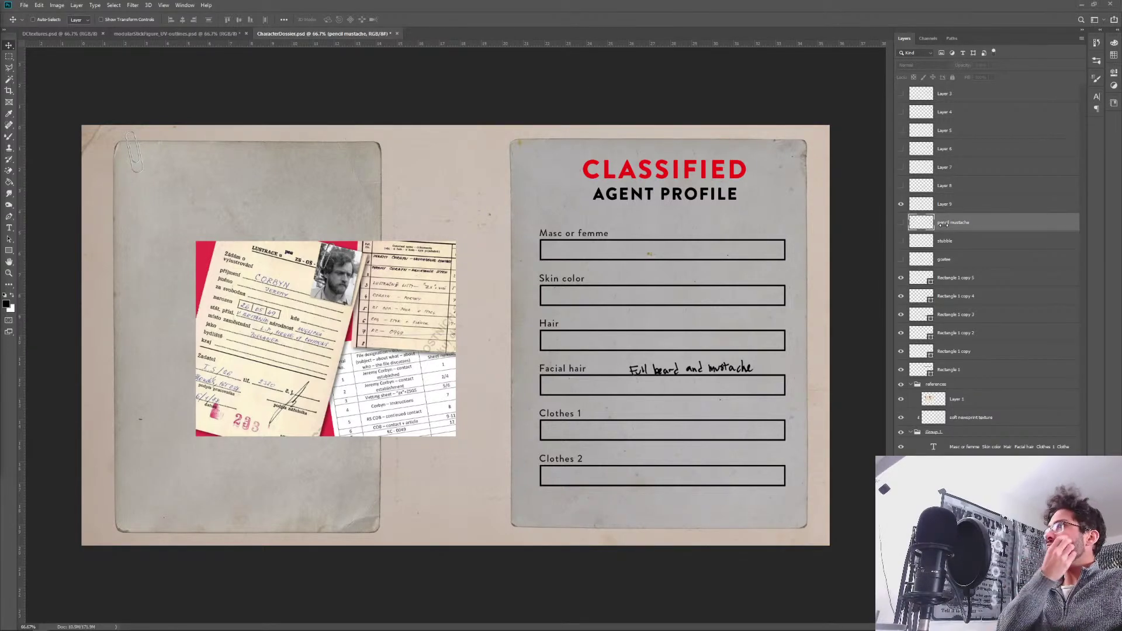
left_click(957, 206)
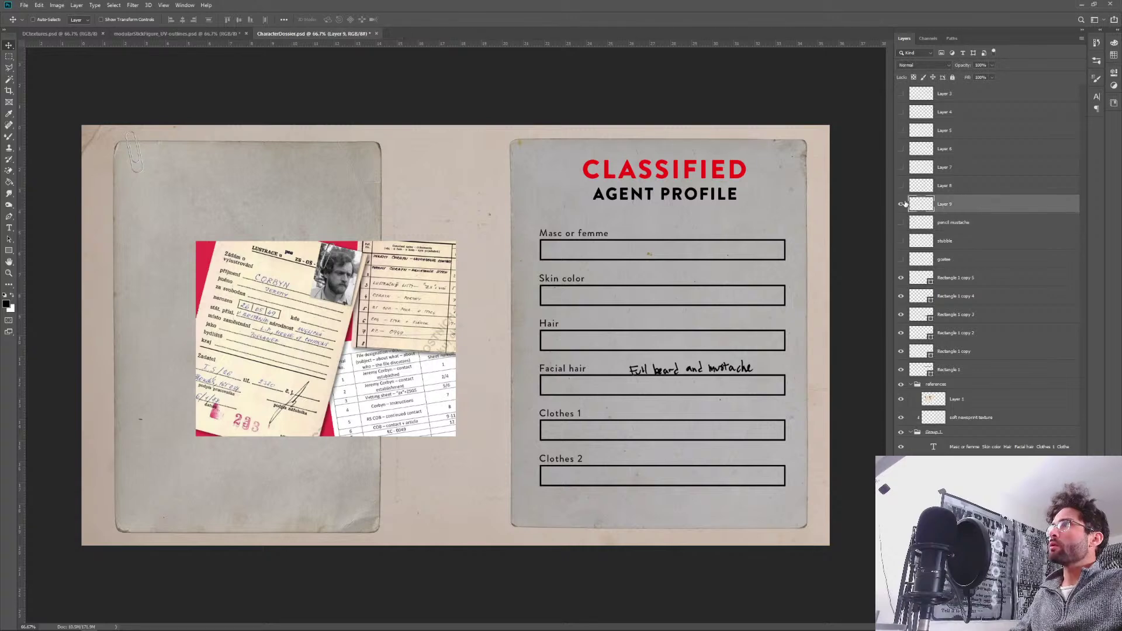
left_click(902, 204)
left_click(902, 204)
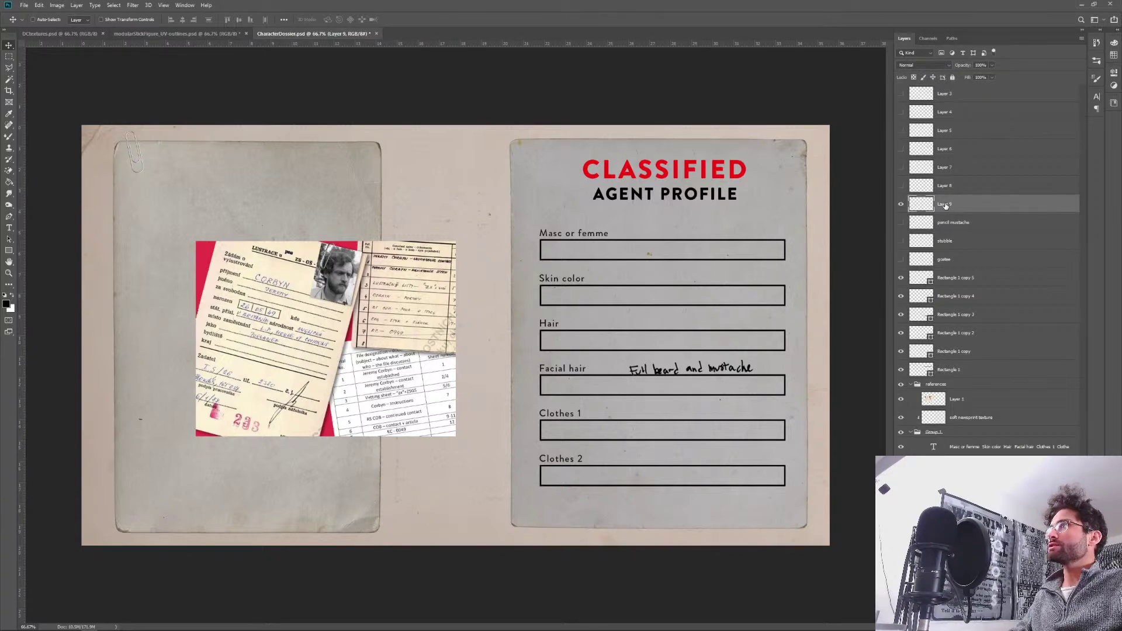
double_click(946, 204)
type("full bea")
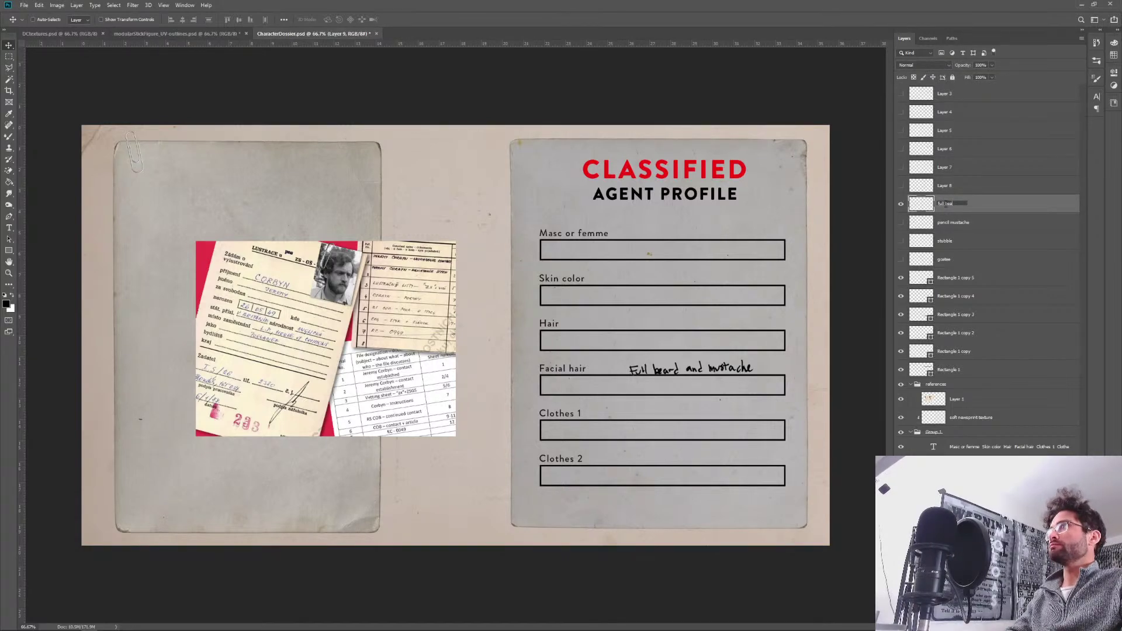
type("rd and mustache")
key("Return")
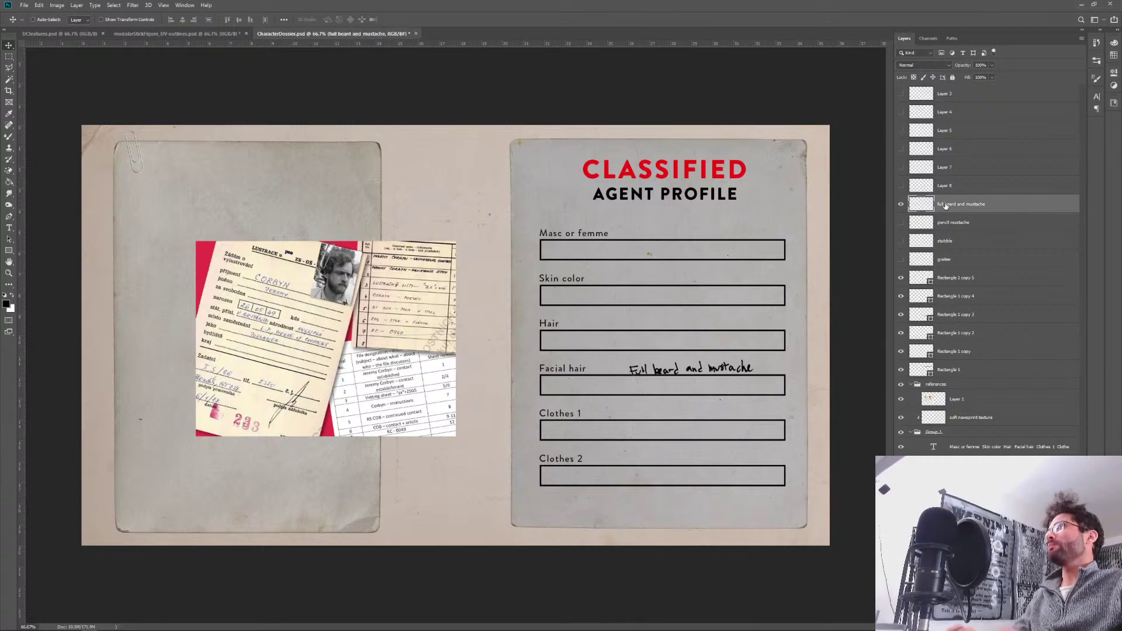
Fit the handwritten "Full beard and mustache" inside the "Facial hair" box, starting at its left edge.
left_click_drag(699, 373, 694, 348)
key("ctrl+t")
key("Return")
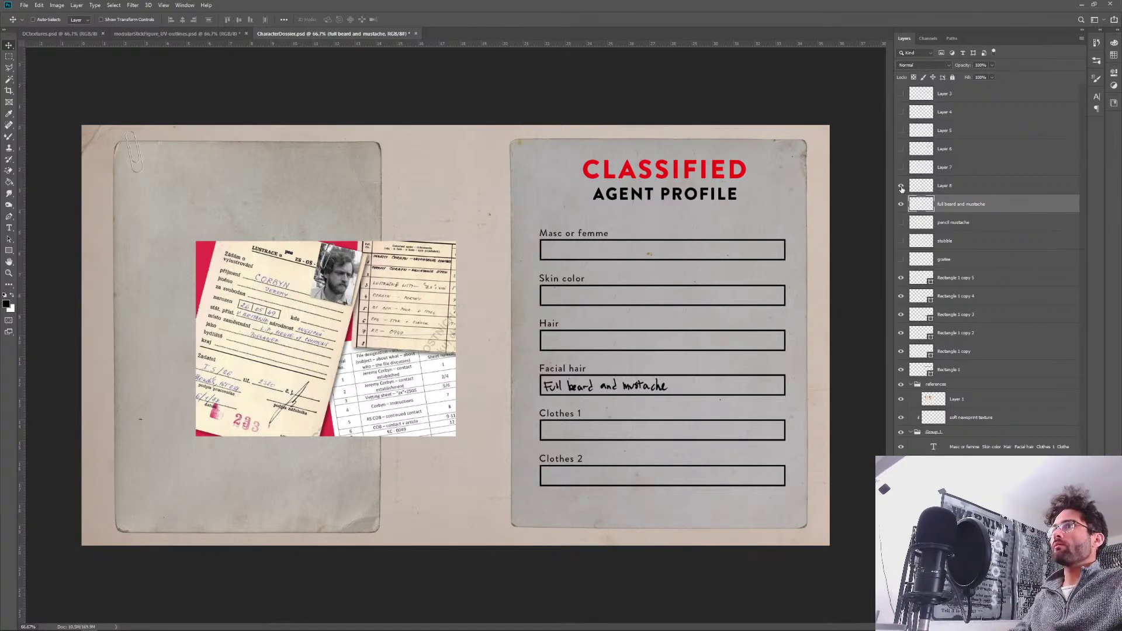
Show Layer 8, hide the full beard and mustache layer and rename Layer 8 as "bushy mustache".
left_click(901, 186)
left_click(901, 204)
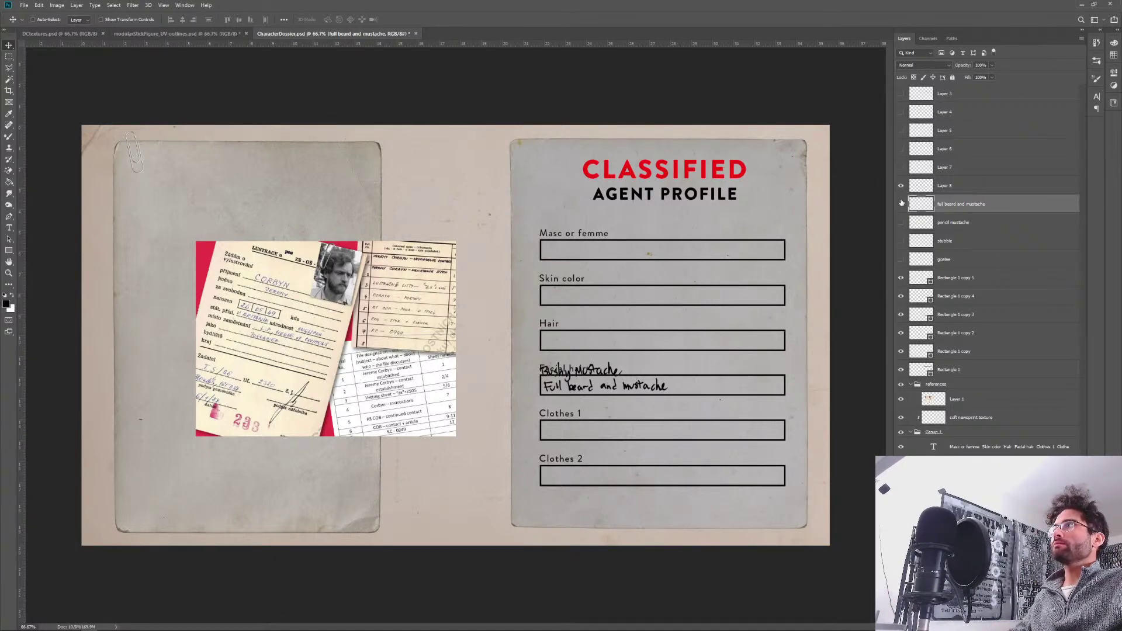
double_click(946, 186)
type("b")
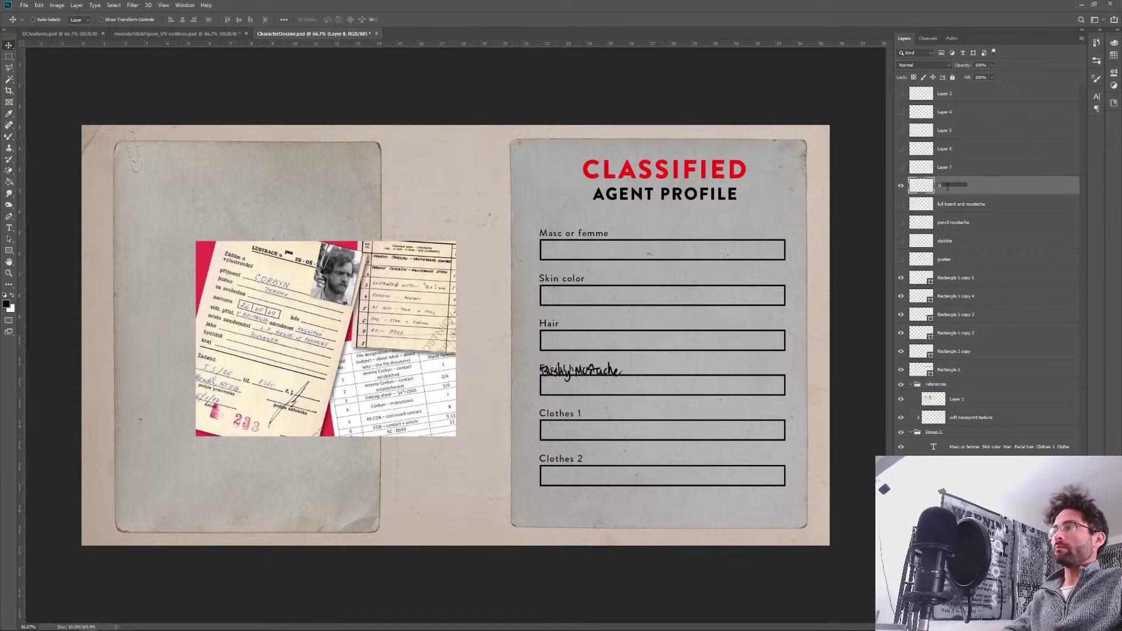
type("ushy mustache")
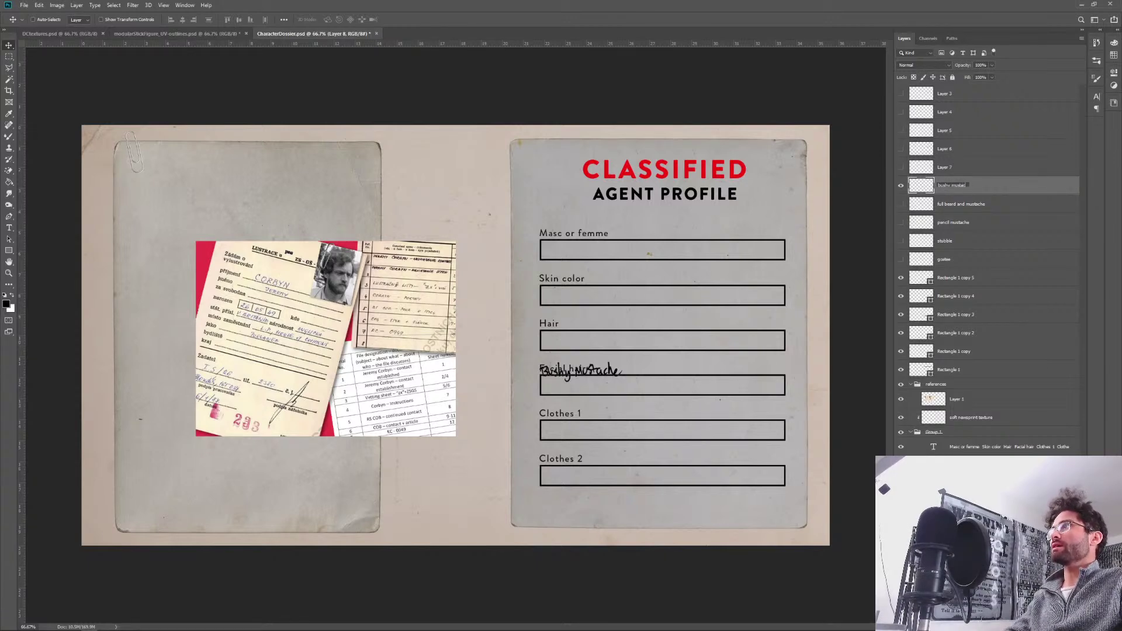
key("Return")
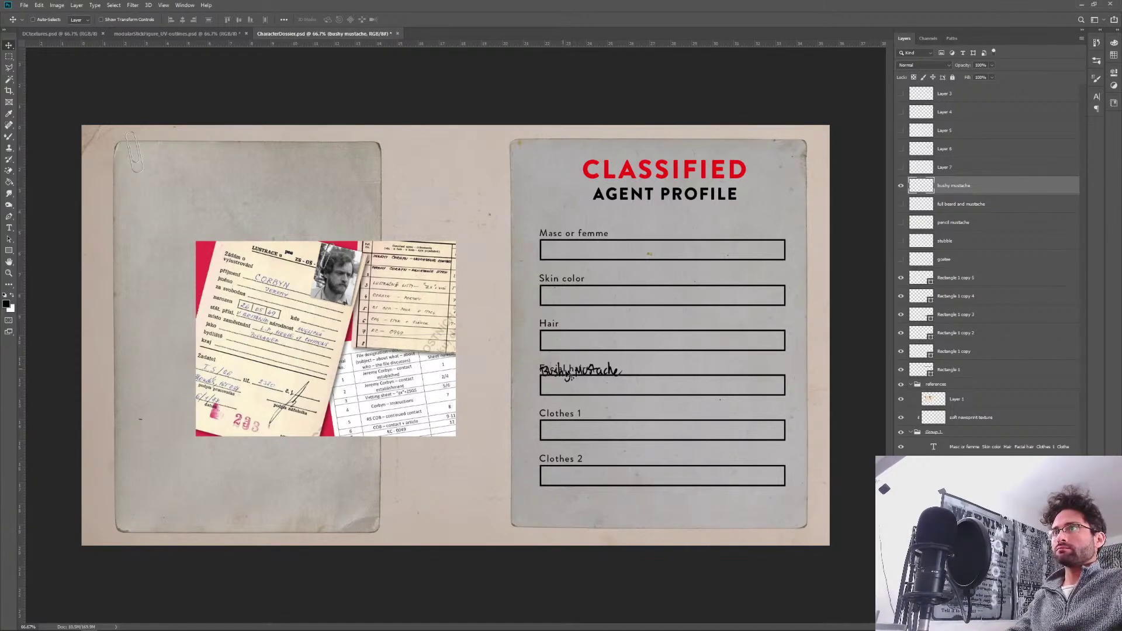
Move the handwritten "Bushy Mustache" inside the "Facial hair" box, starting at its left edge.
left_click_drag(570, 375, 571, 390)
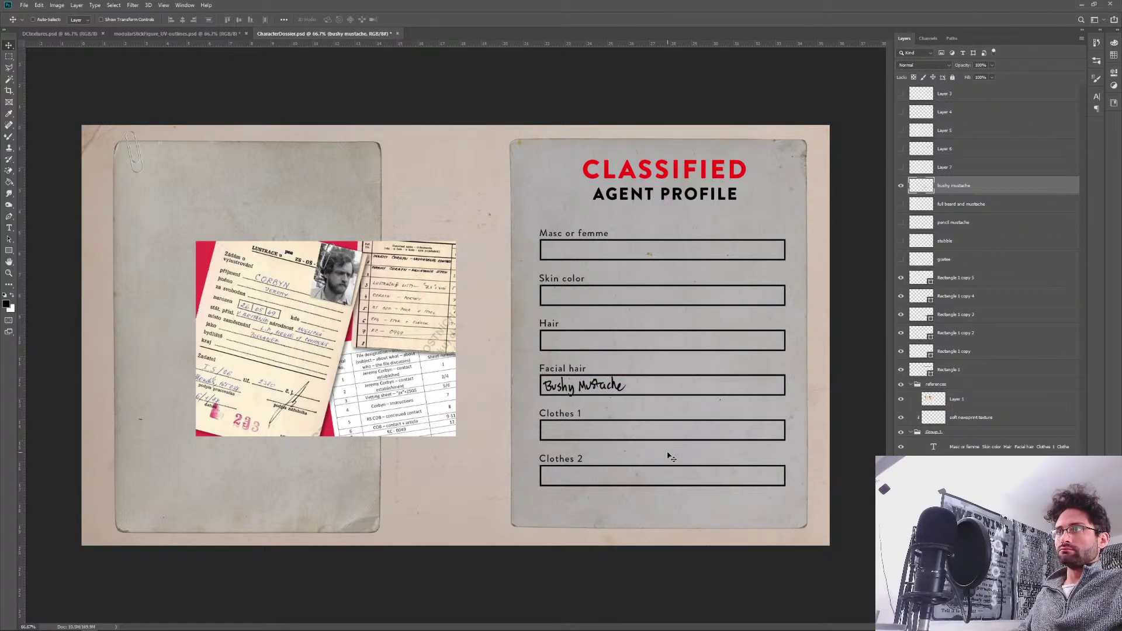
key("Down")
key("Down")
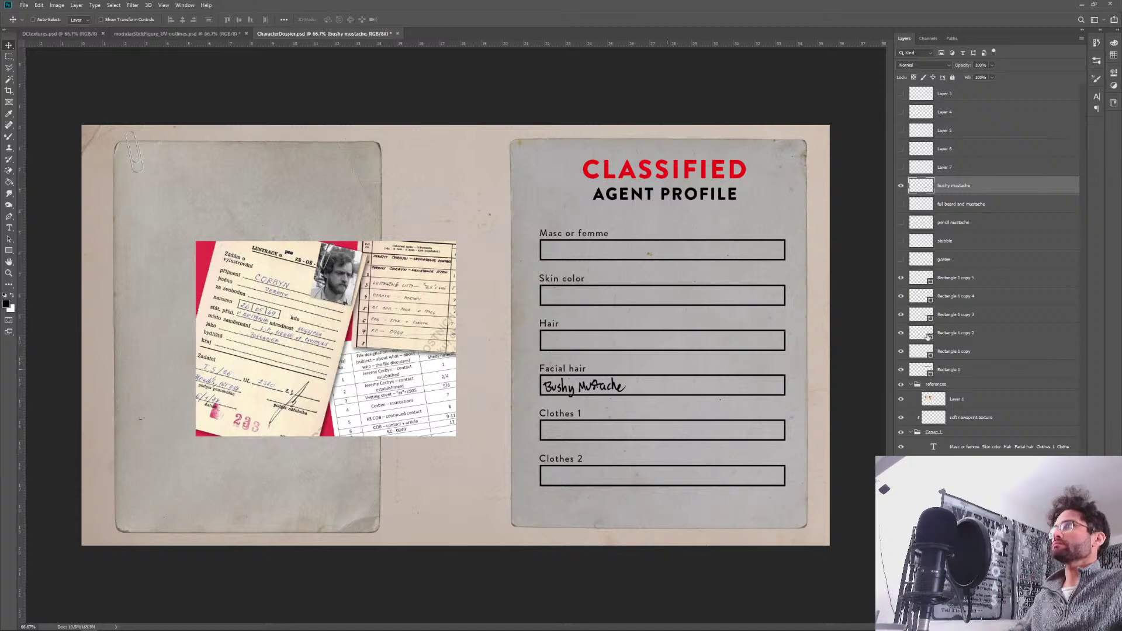
Rename Layer 7 as "very light" and move its handwriting to the left end of the "Skin color" box.
left_click(902, 187)
left_click(901, 167)
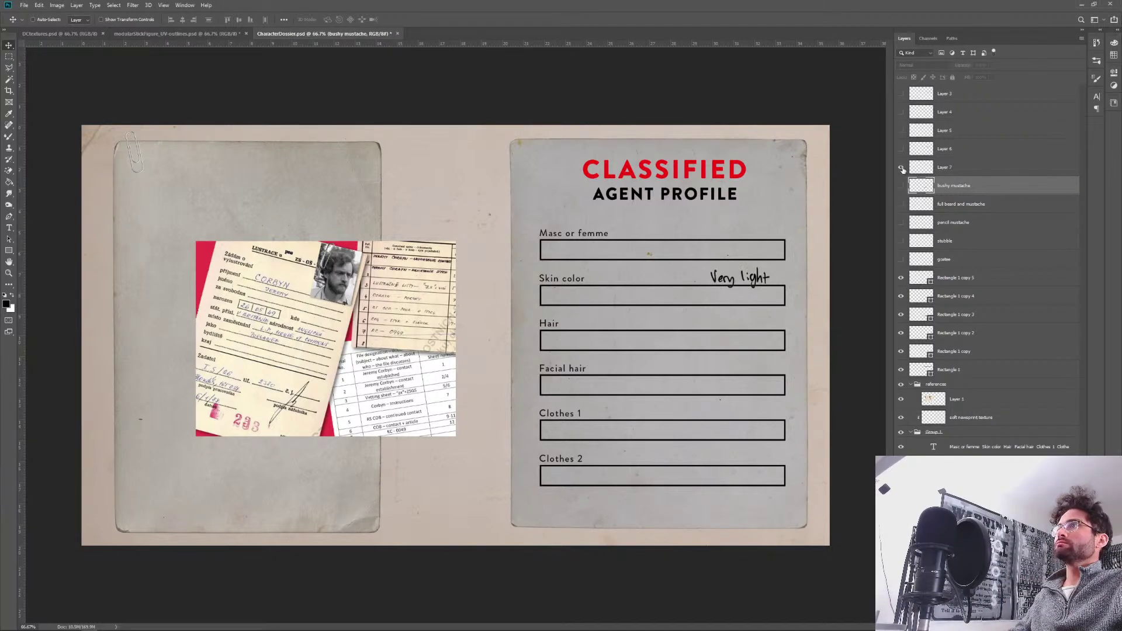
left_click(901, 167)
left_click(901, 185)
double_click(945, 168)
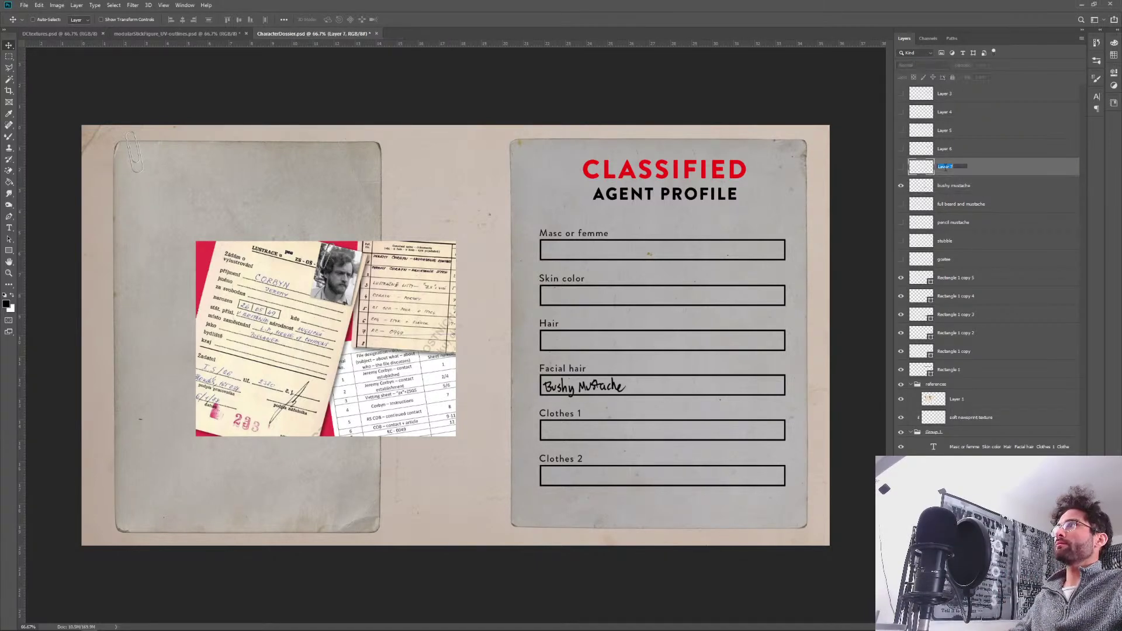
type("vary light")
key("Return")
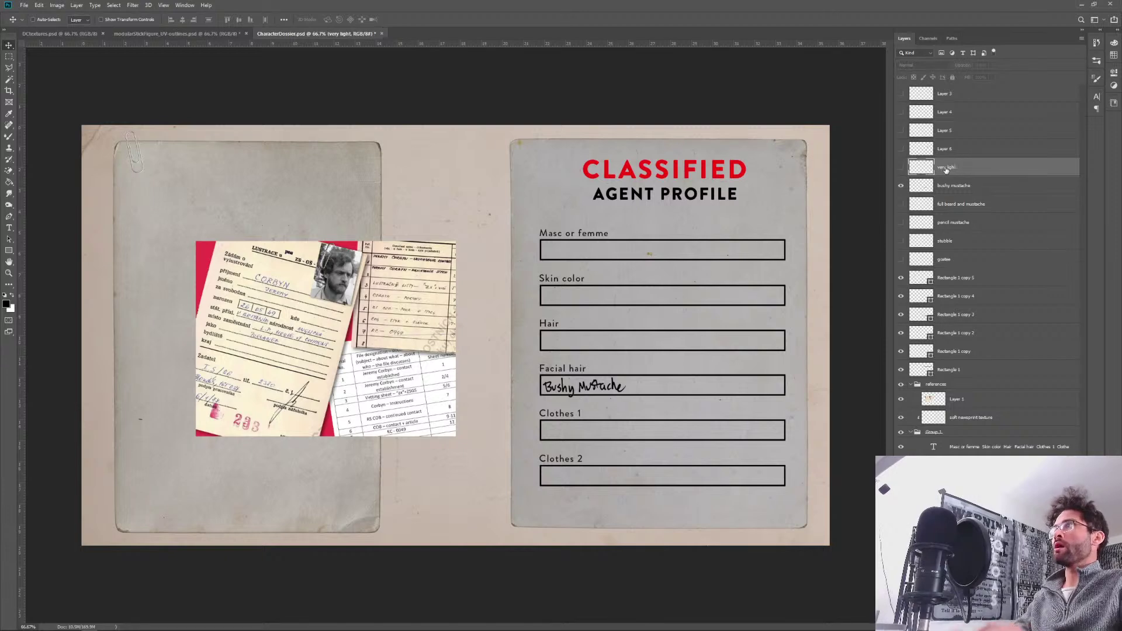
left_click(901, 168)
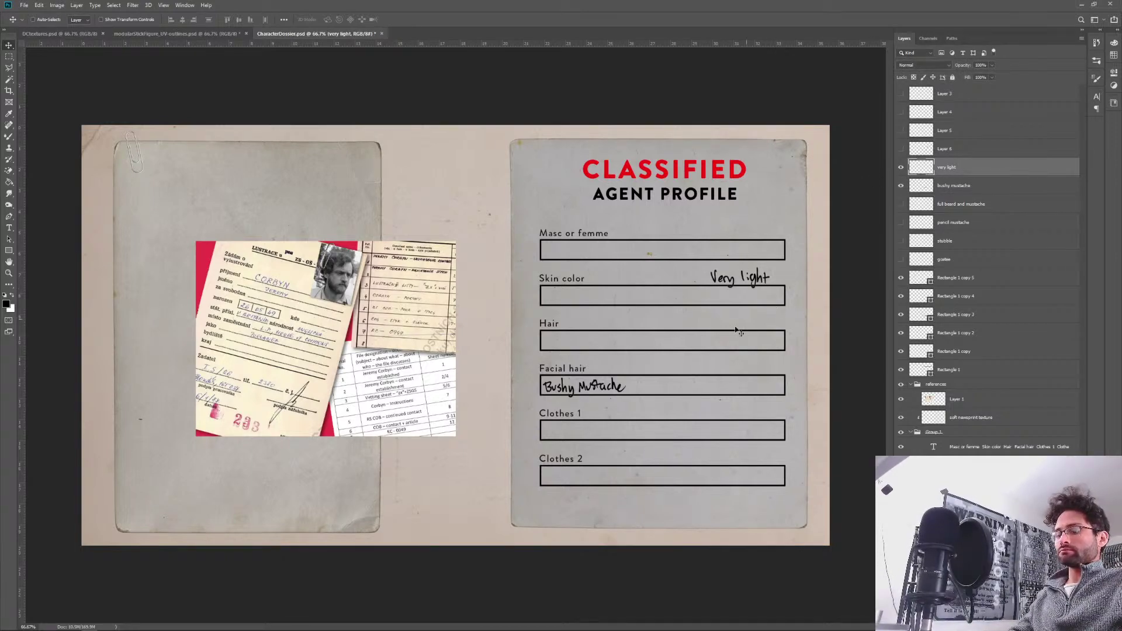
left_click_drag(738, 282, 569, 301)
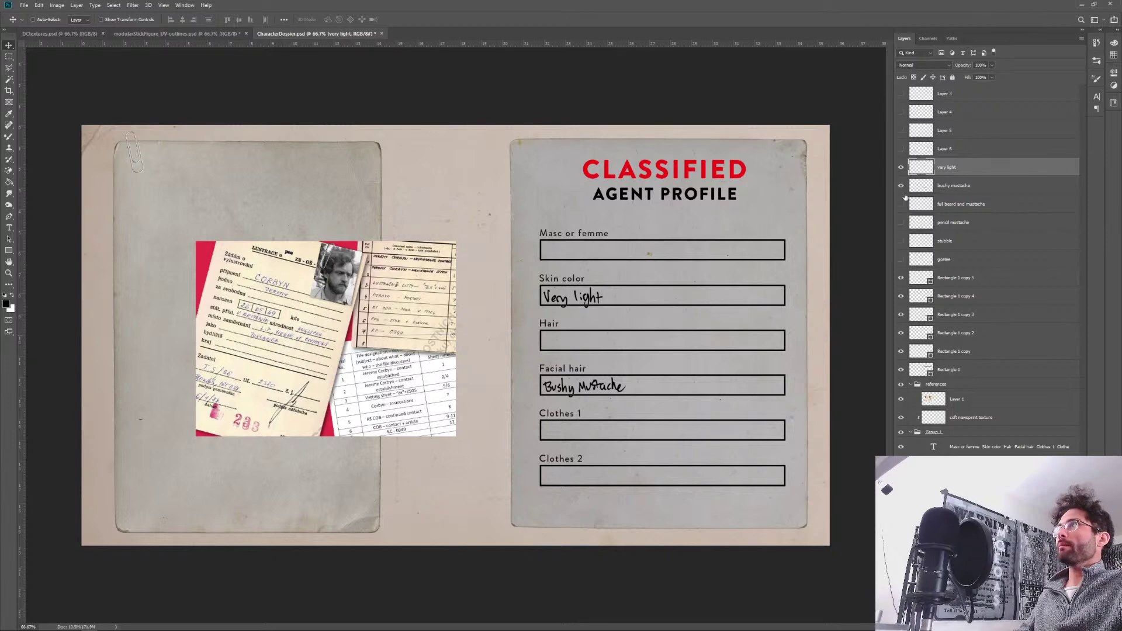
Hide the very light layer, show Layer 6 and rename it "light".
left_click(902, 168)
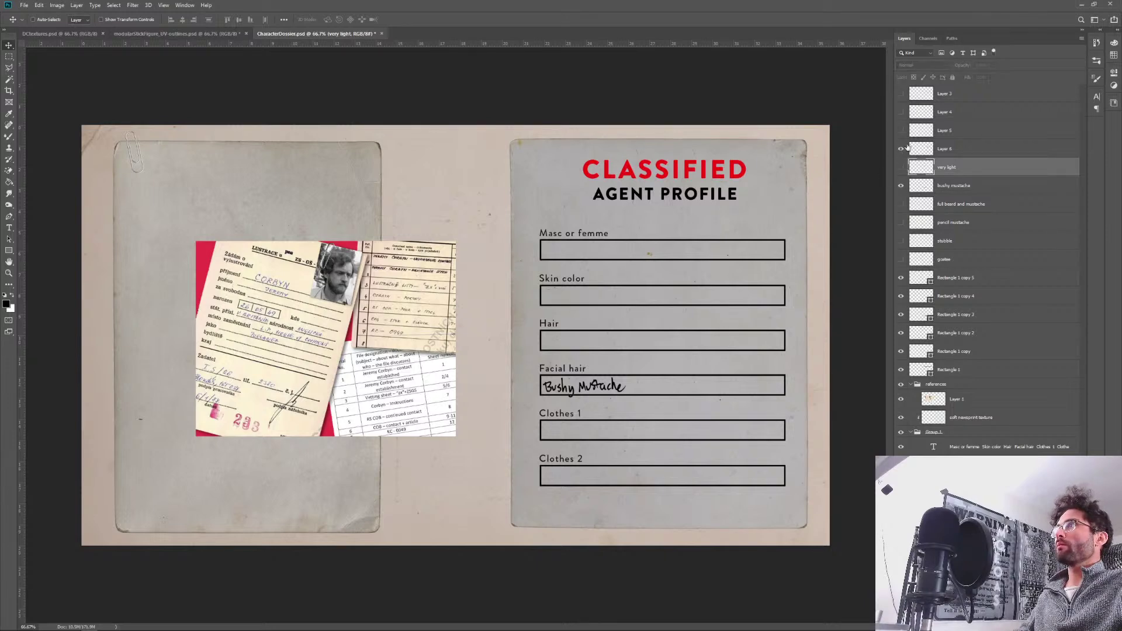
double_click(943, 149)
type("light")
key("Return")
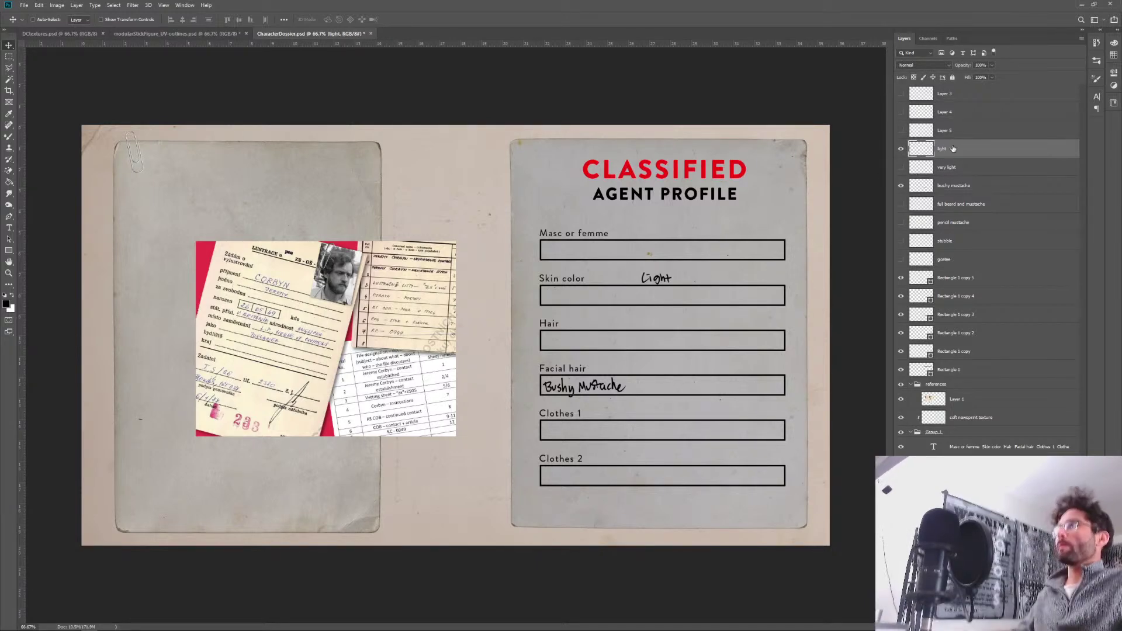
Show Layer 5 instead of light, rename it "very dark" and move its handwriting to the left end of the "Masc or femme" box.
left_click(901, 150)
left_click(901, 131)
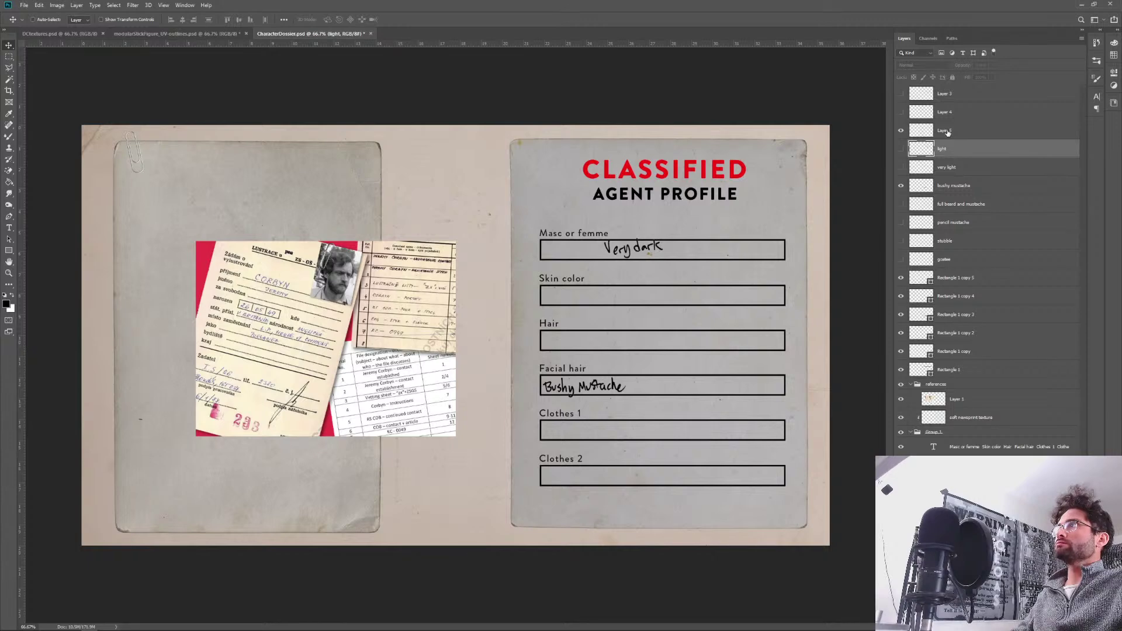
double_click(944, 130)
type("very dark")
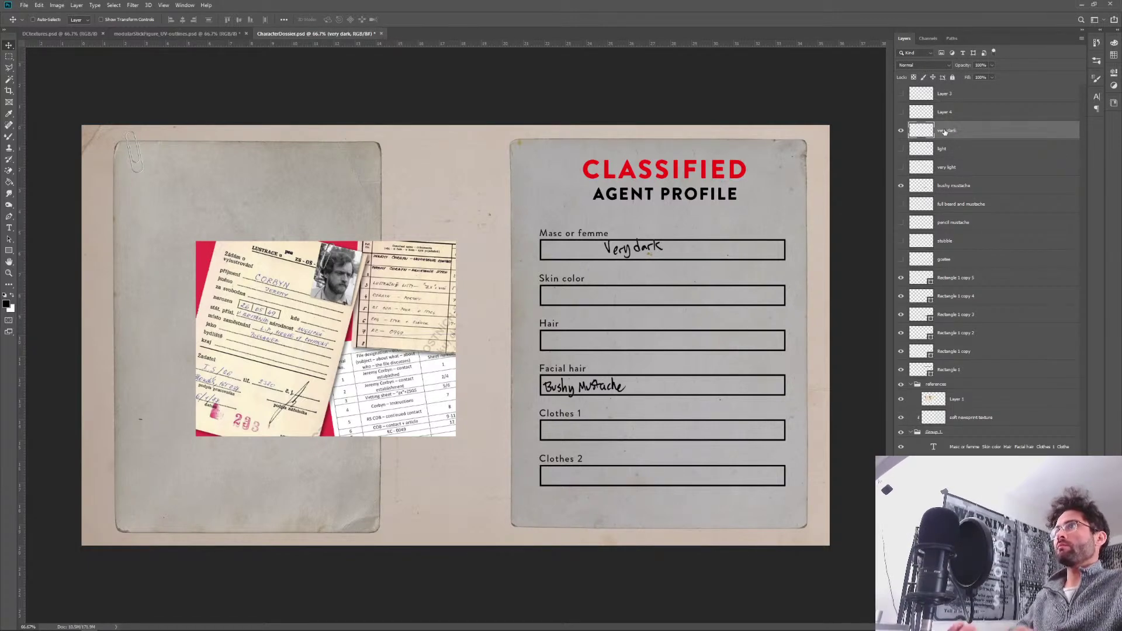
key("Return")
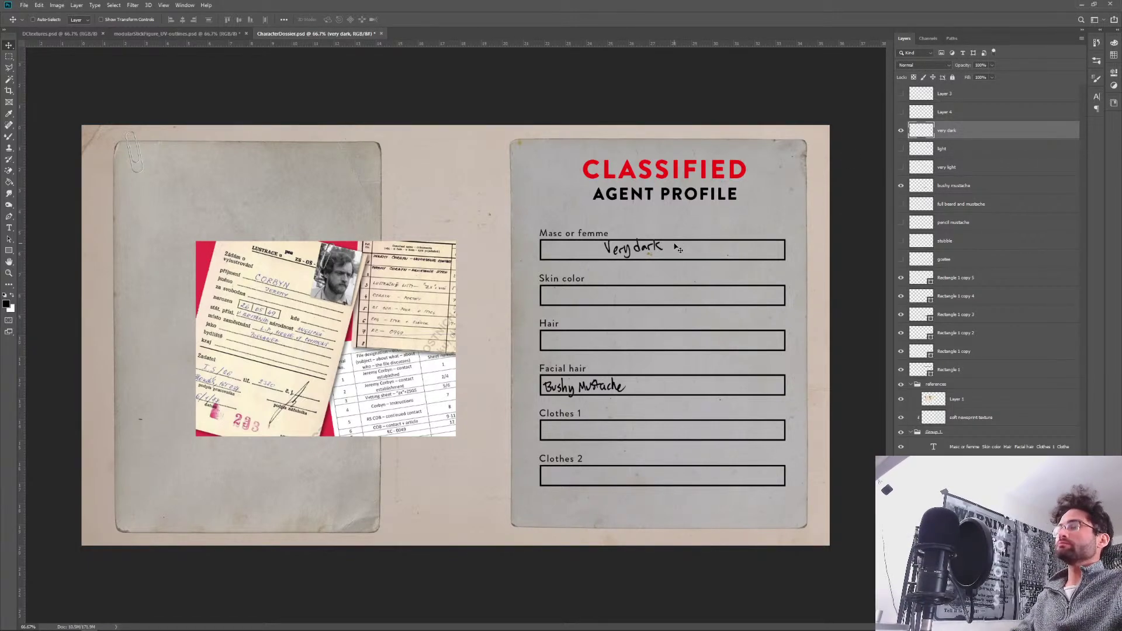
left_click_drag(626, 266, 569, 249)
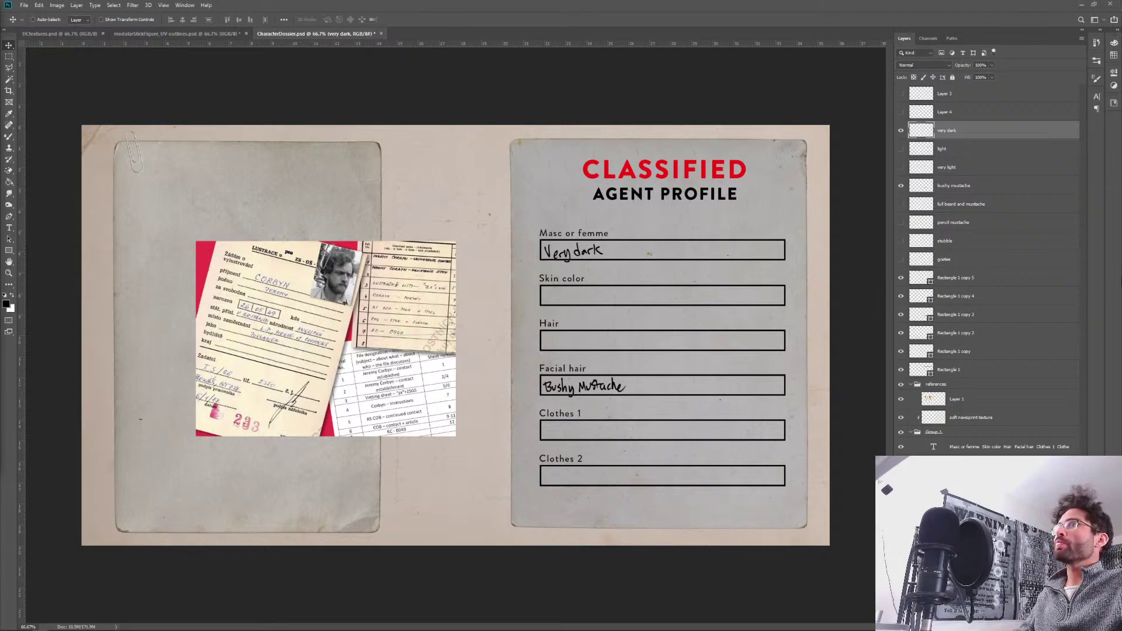
Show Layer 4, hide the very dark layer and rename Layer 4 as "dark".
left_click(901, 111)
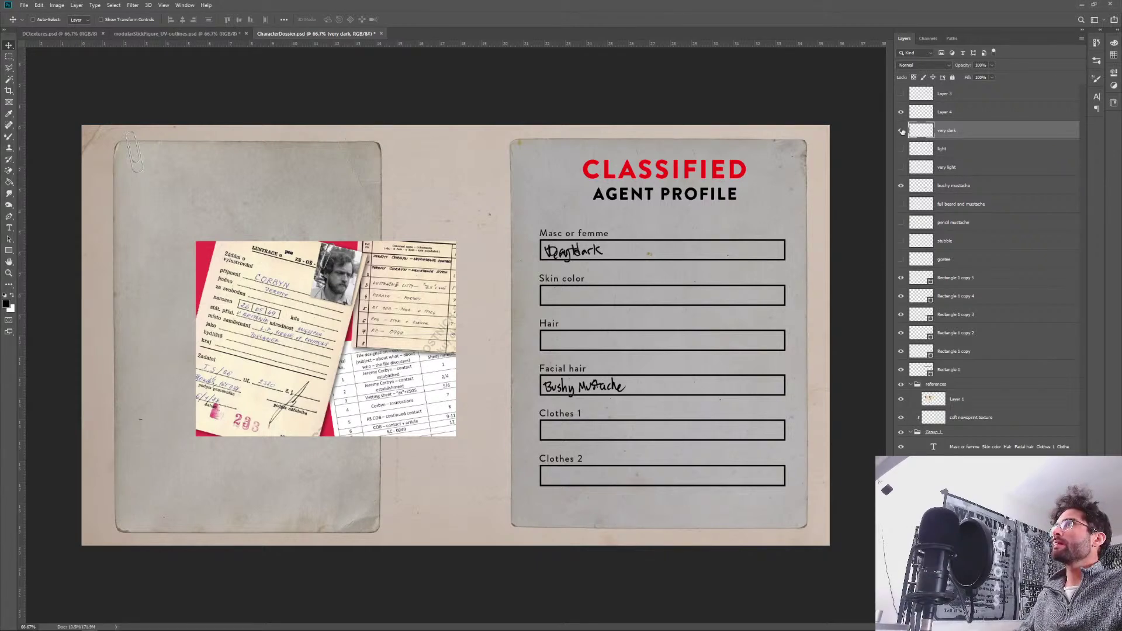
left_click(900, 130)
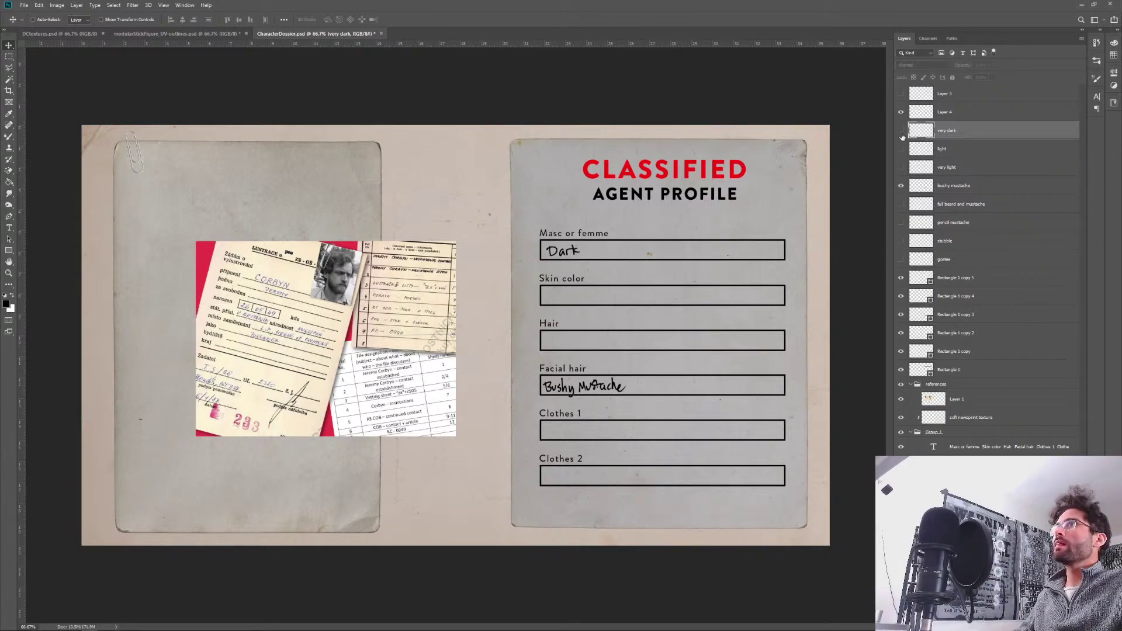
double_click(943, 111)
type("dark")
key("Return")
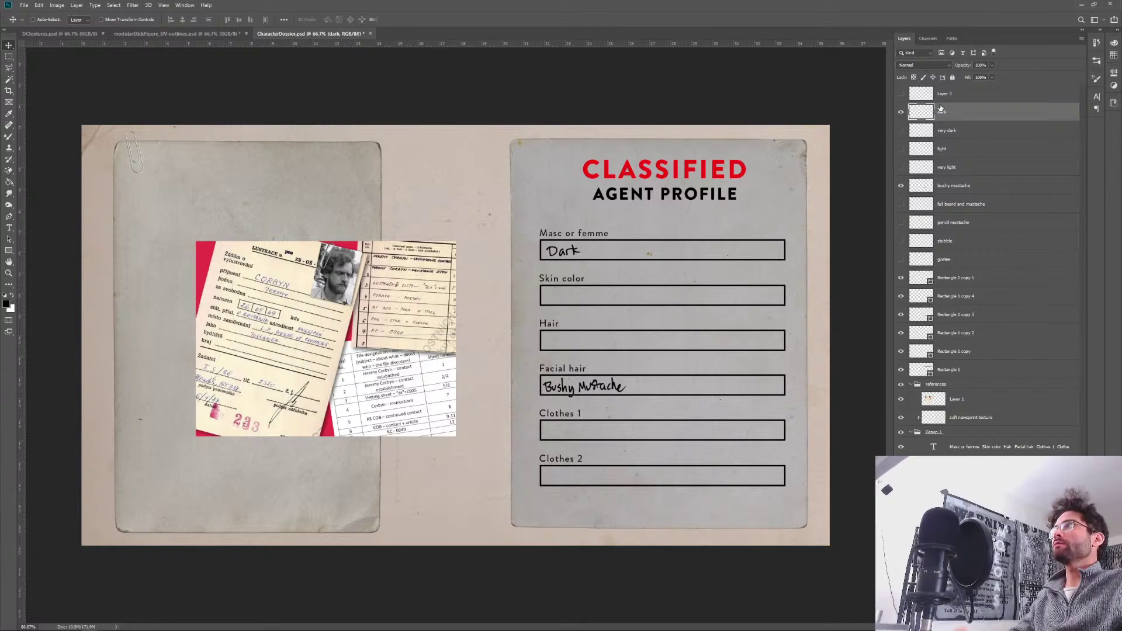
Hide the dark layer, show Layer 3 and rename it "masc femme stuff".
left_click(901, 112)
left_click(901, 94)
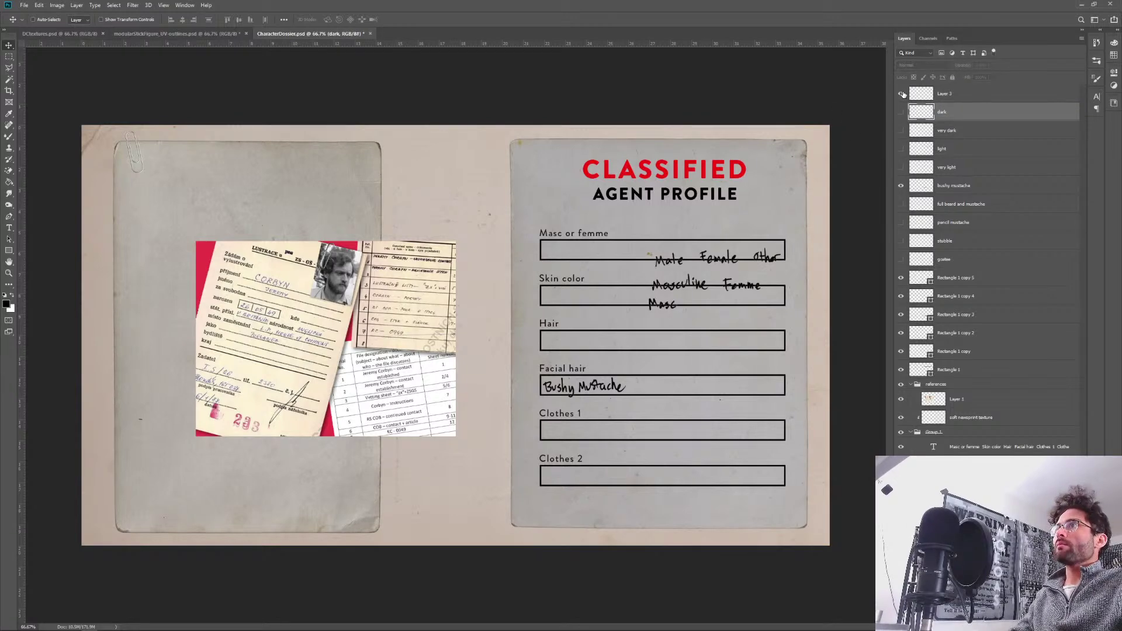
double_click(944, 96)
type("masc femme stuff")
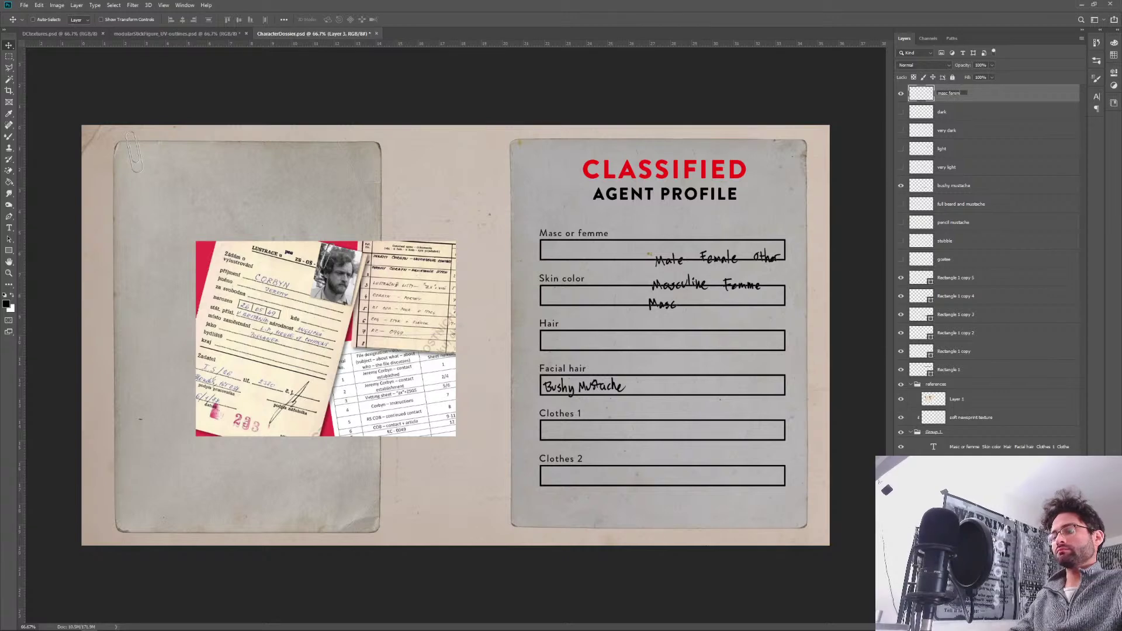
key("Return")
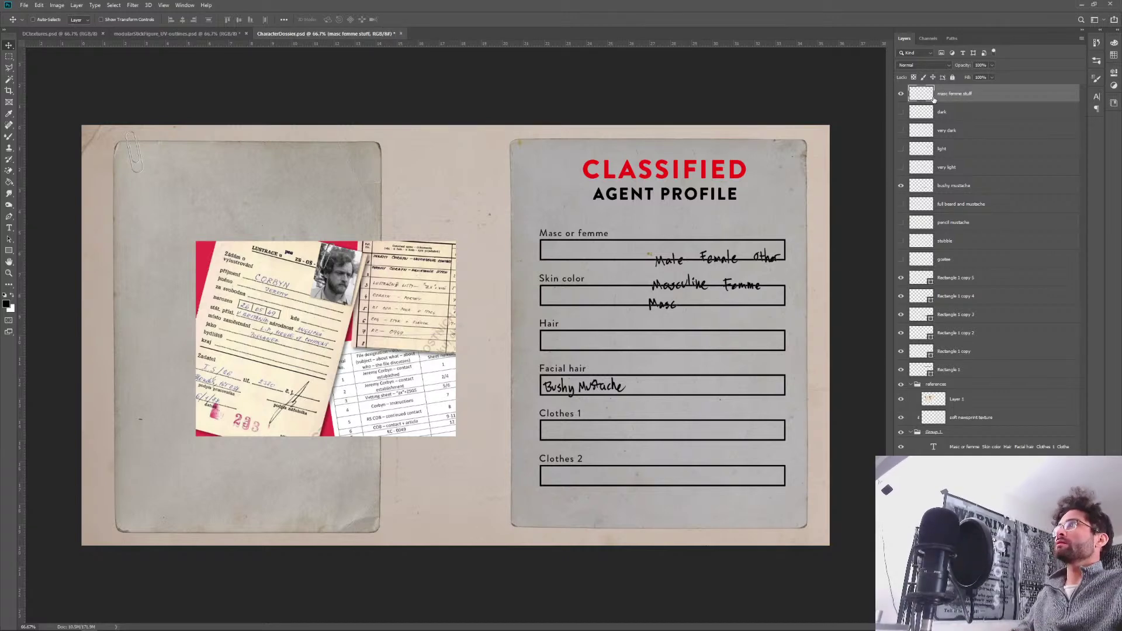
Show the dark layer instead of masc femme stuff and move the handwritten "Dark" into the left end of the "Skin color" box.
left_click(901, 94)
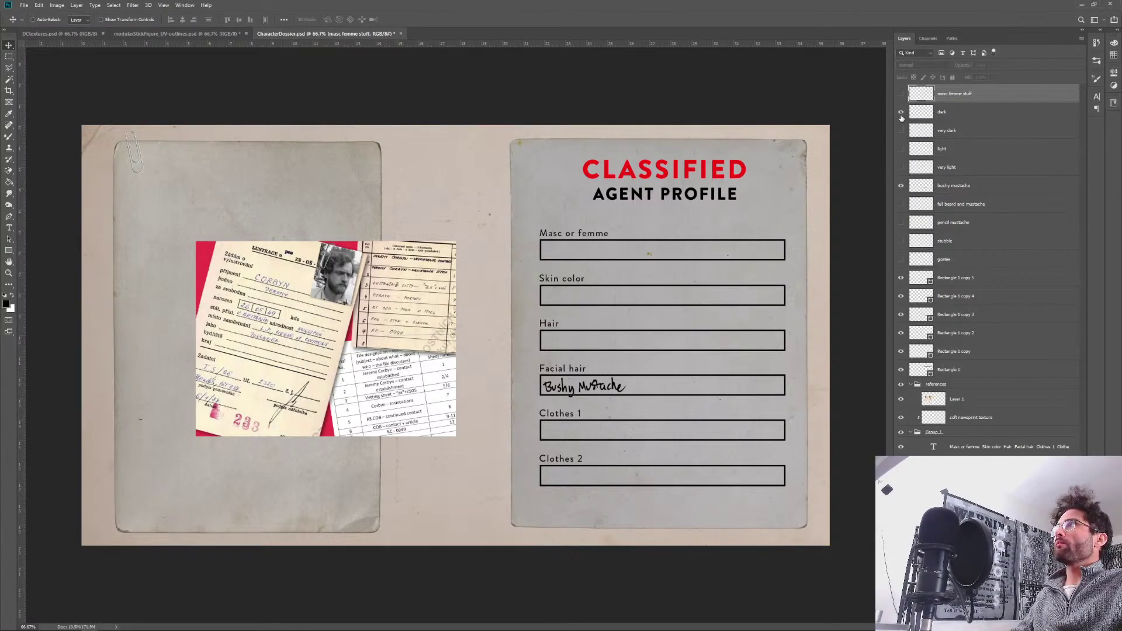
left_click(901, 114)
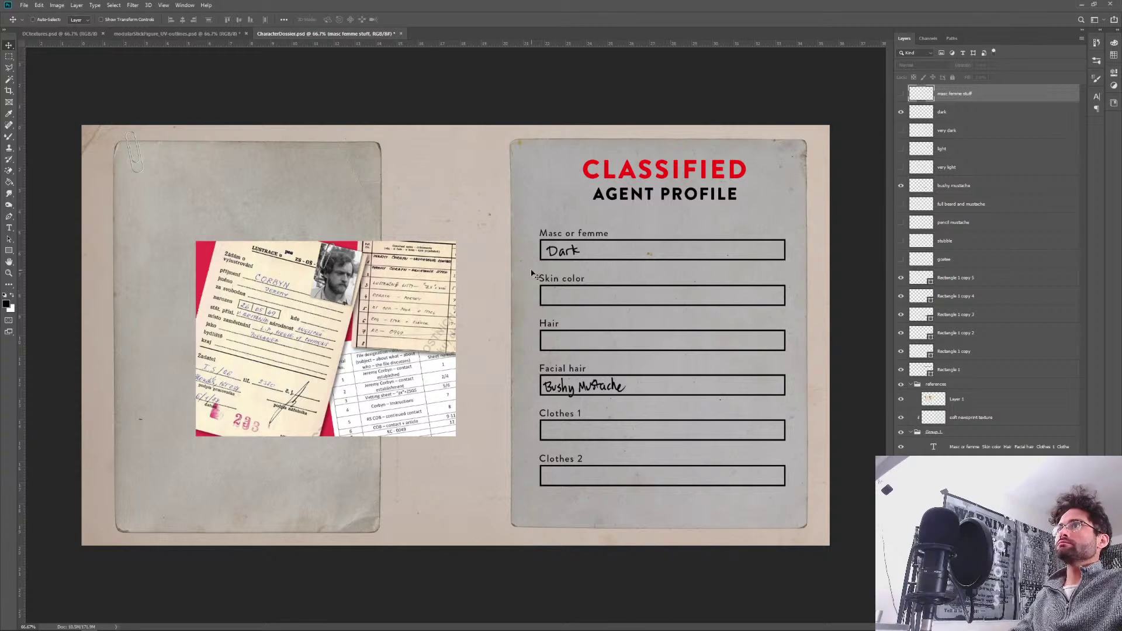
left_click_drag(585, 281, 565, 316)
key("alt+bracketleft")
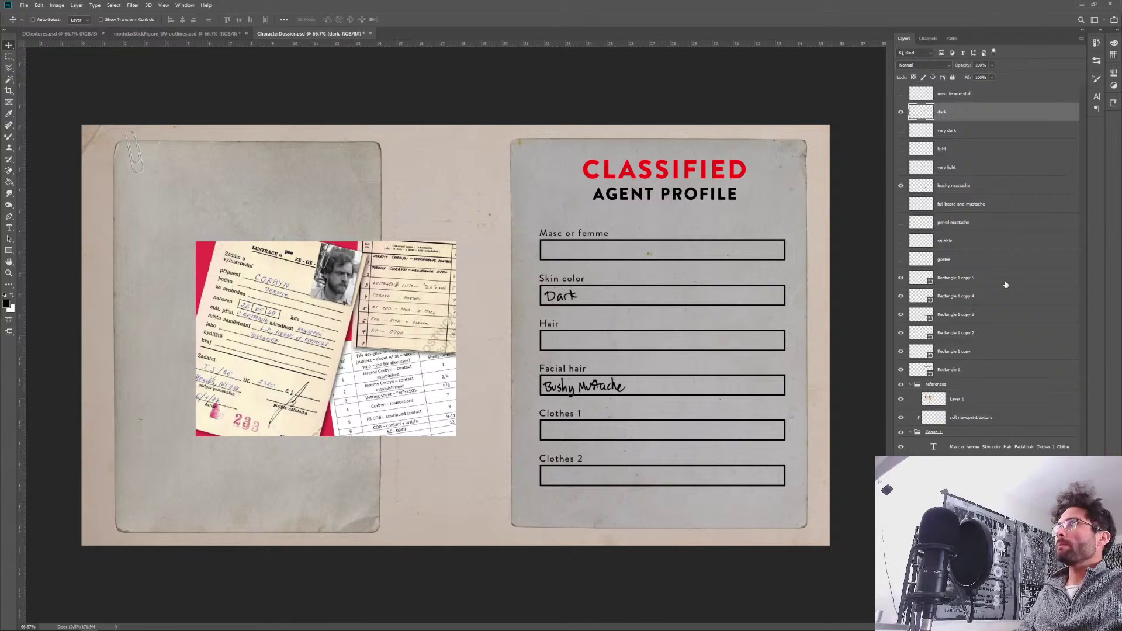
Group the six answer-box rectangle layers and name the group "boxes".
left_click(969, 280)
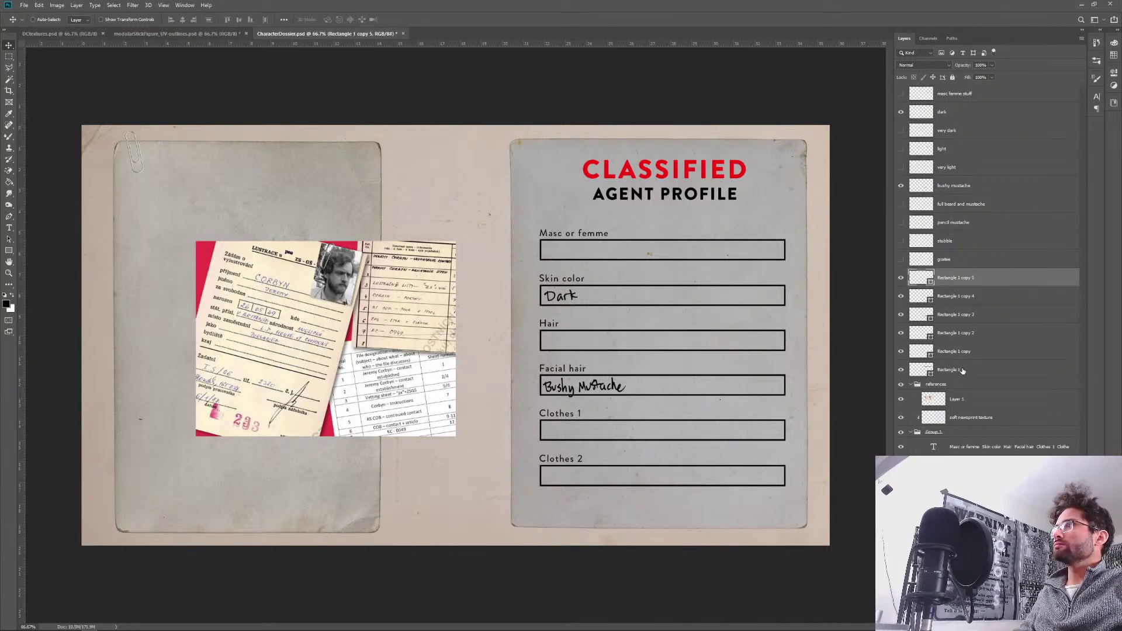
left_click(963, 371, "shift")
key("ctrl+g")
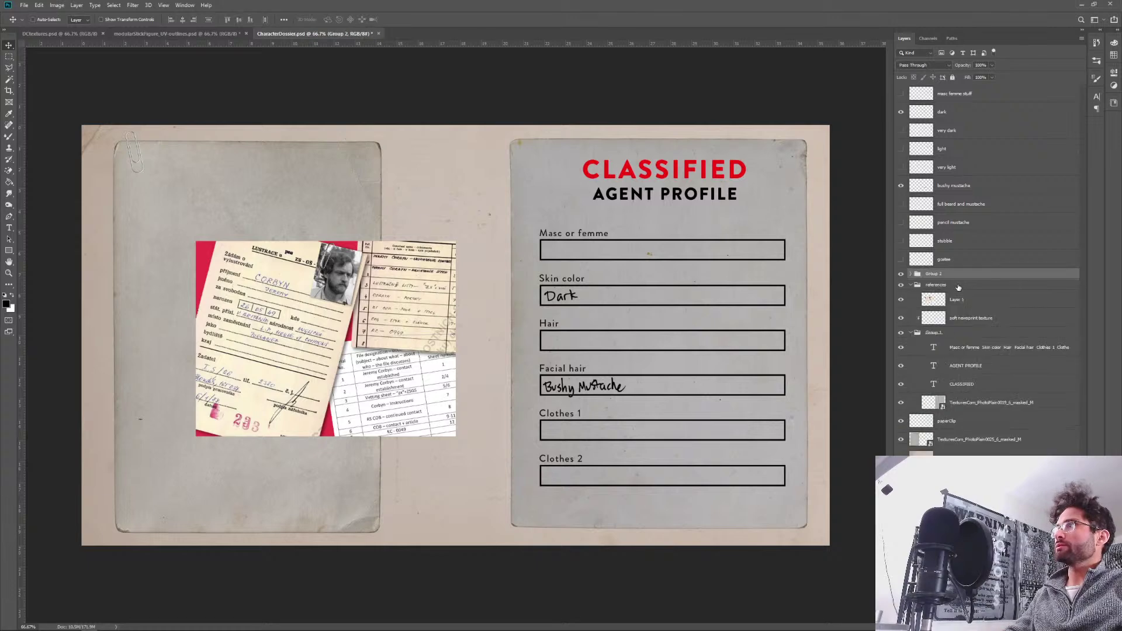
double_click(934, 274)
type("box")
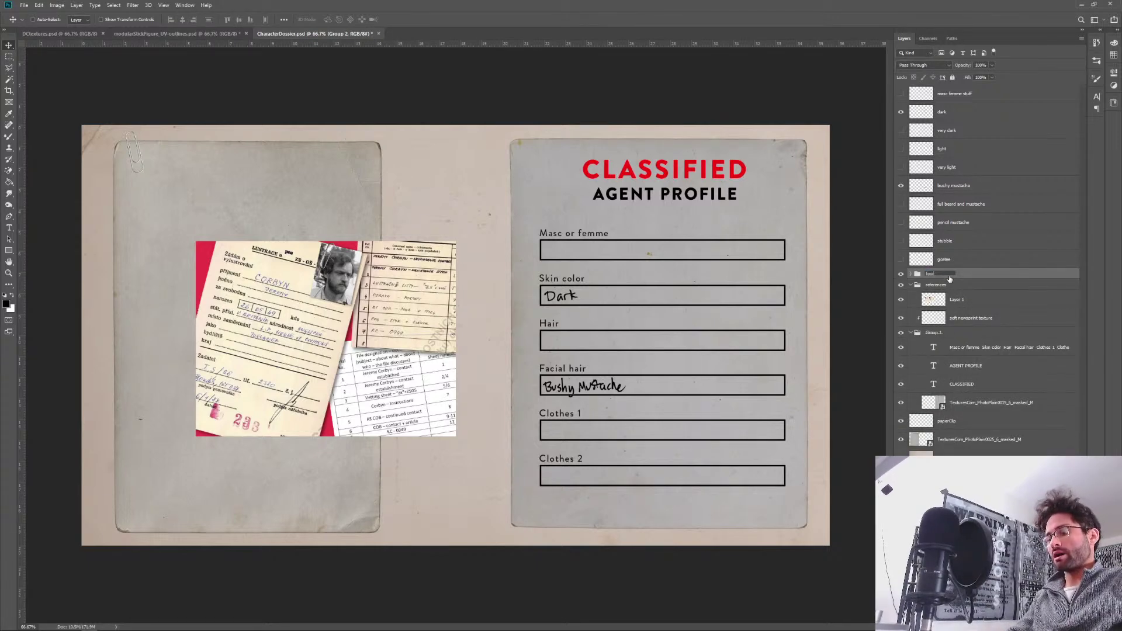
type("es")
key("Return")
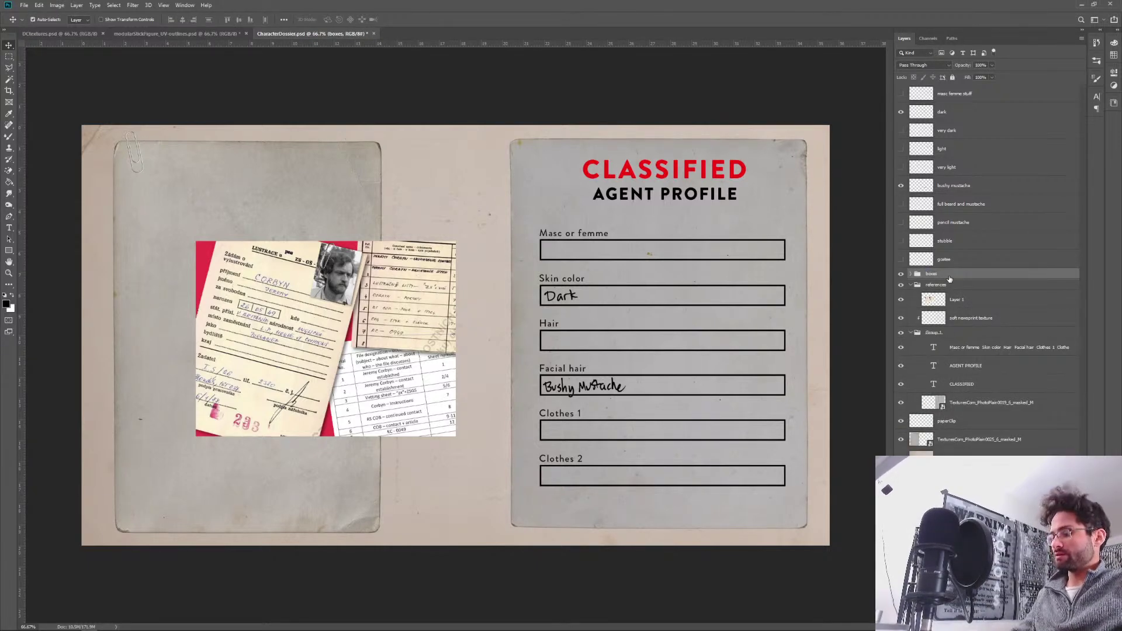
Duplicate the boxes group and put the copy in the backups group.
key("ctrl+j")
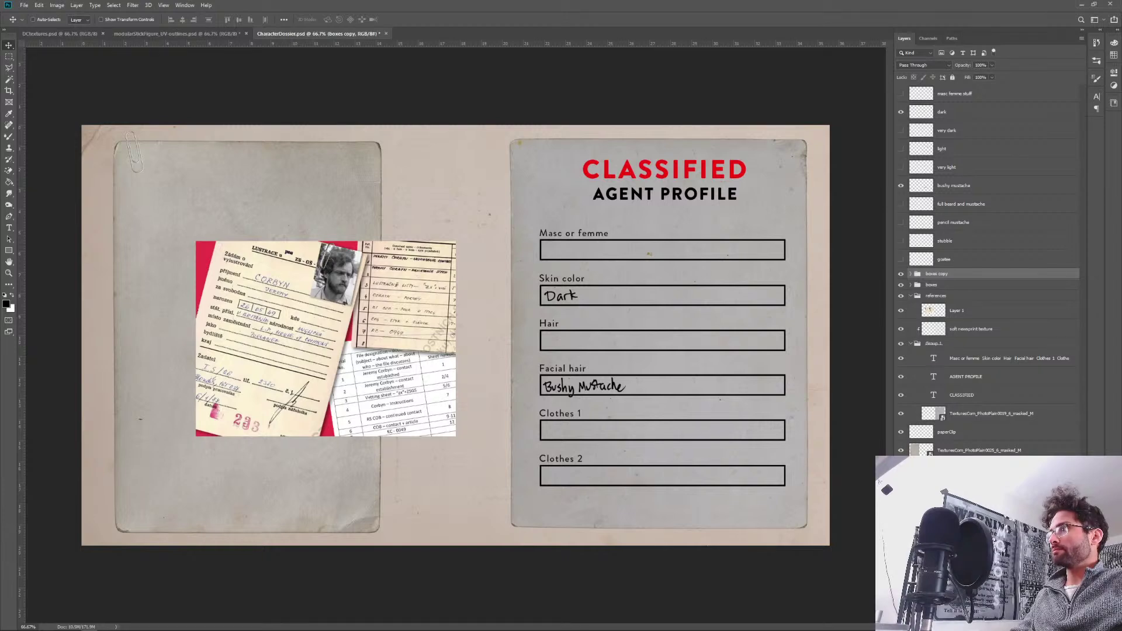
key("ctrl+z")
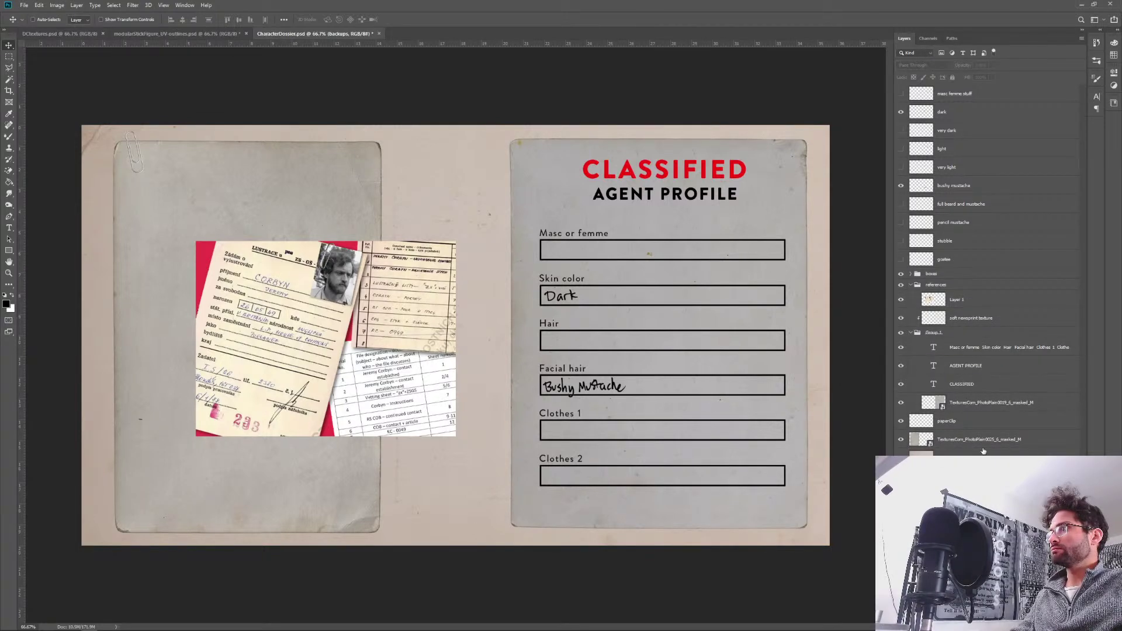
Set the stroke width of the "Clothes 2" answer box in the boxes group to 2 px.
left_click(932, 275)
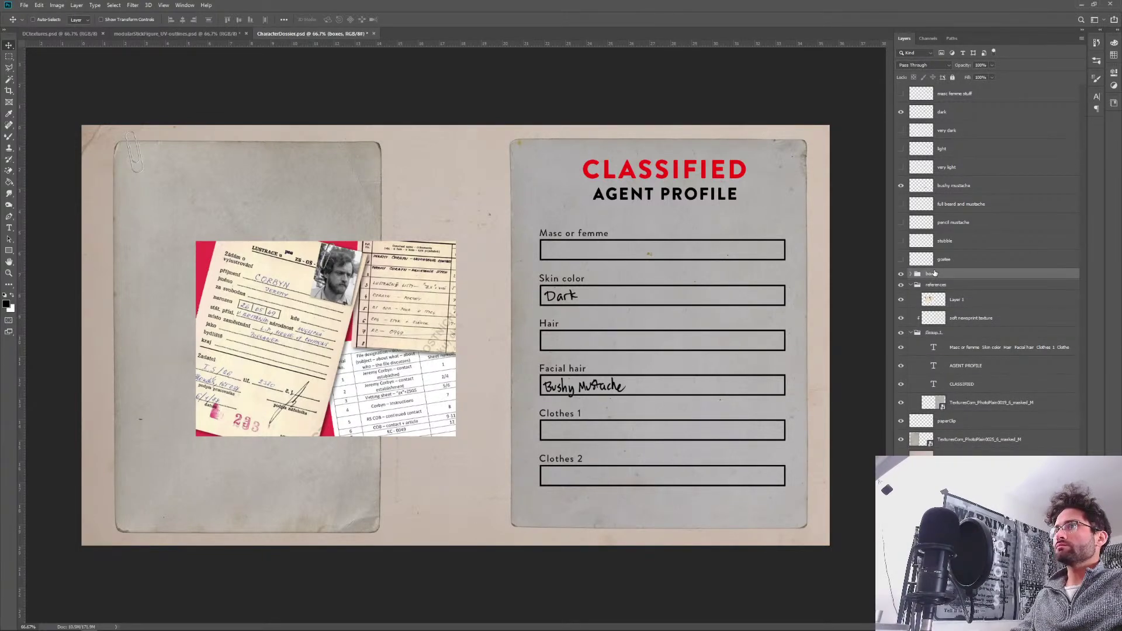
left_click(916, 273)
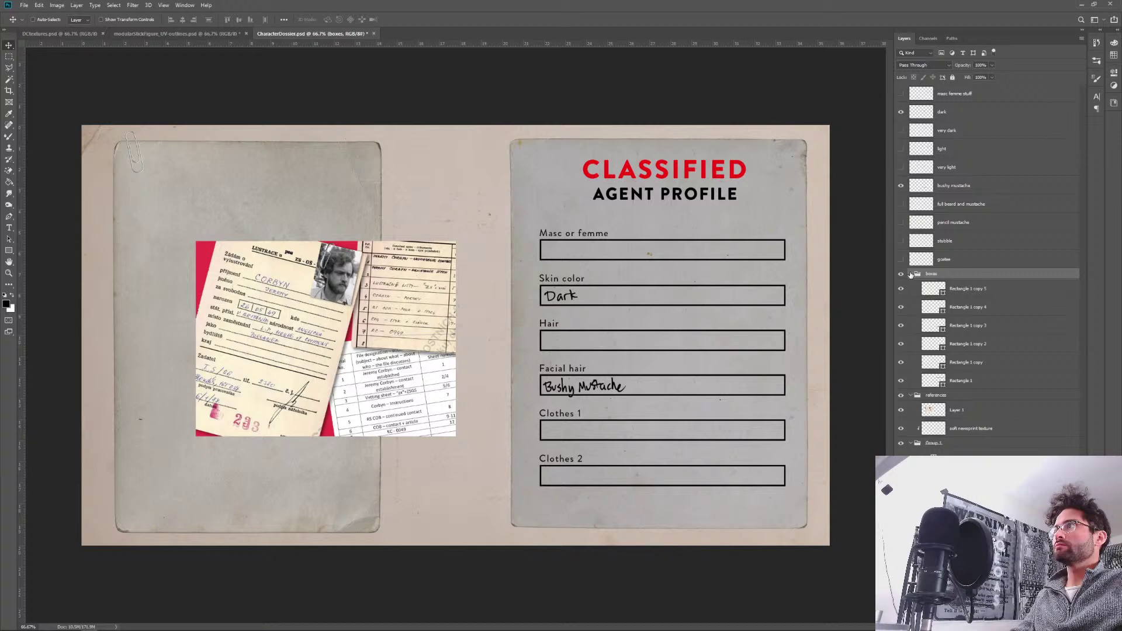
left_click(961, 290)
left_click(984, 377, "shift")
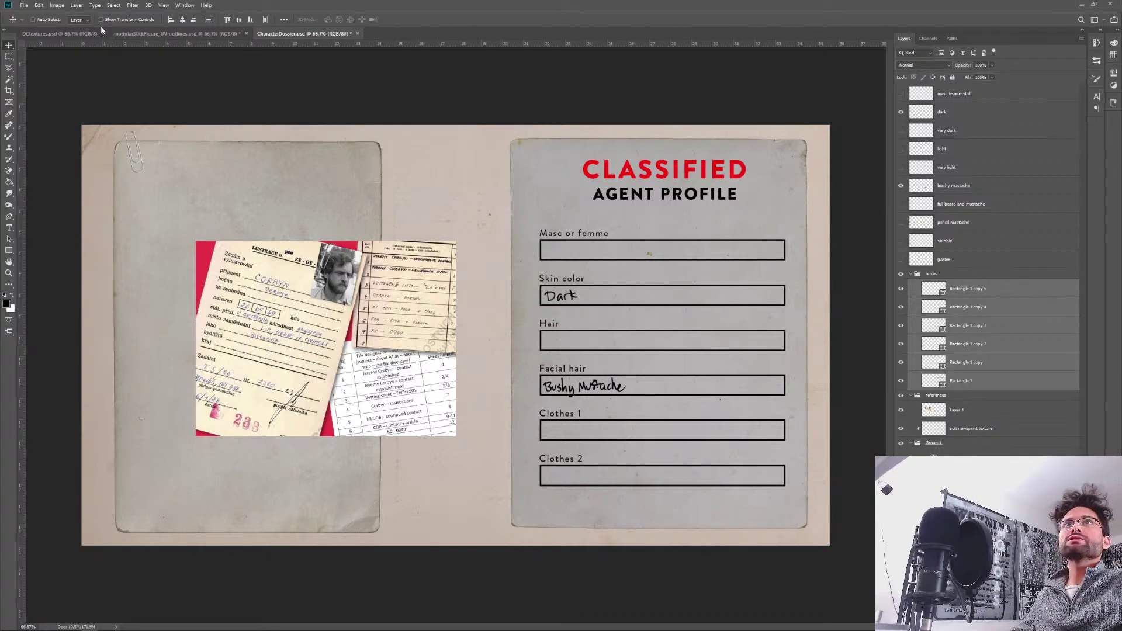
left_click(966, 292)
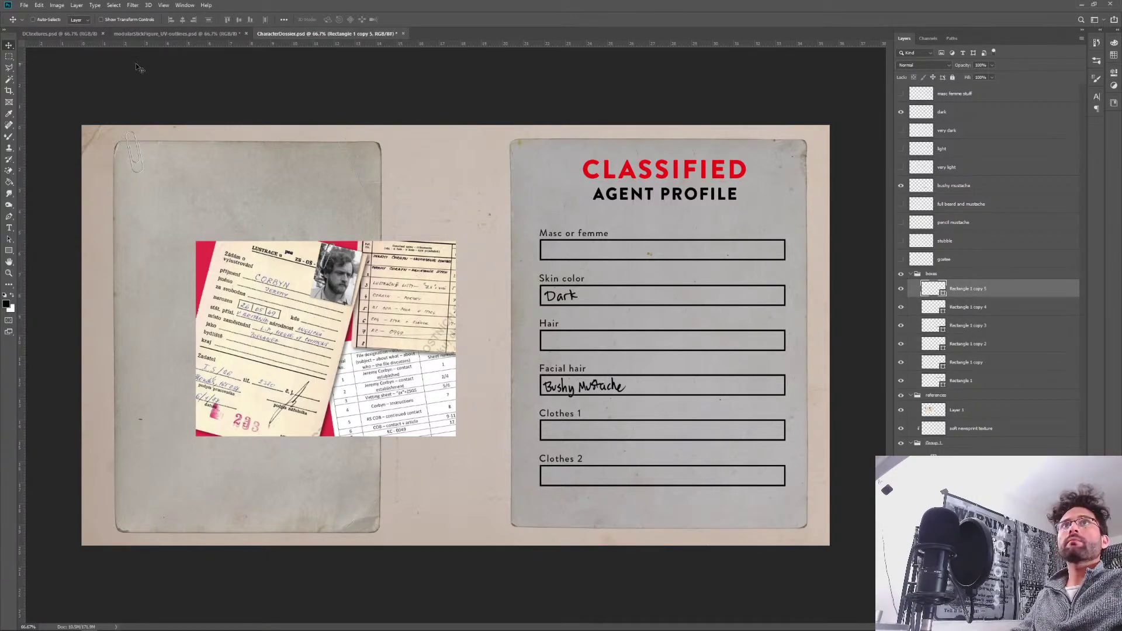
left_click(9, 251)
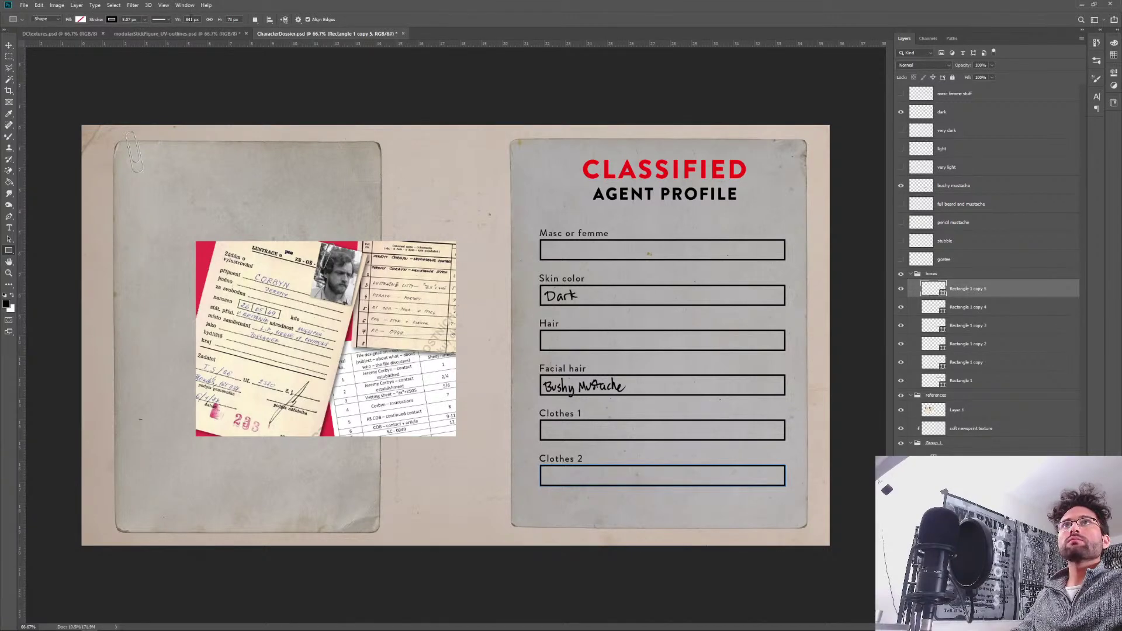
left_click(134, 19)
left_click_drag(145, 22, 146, 32)
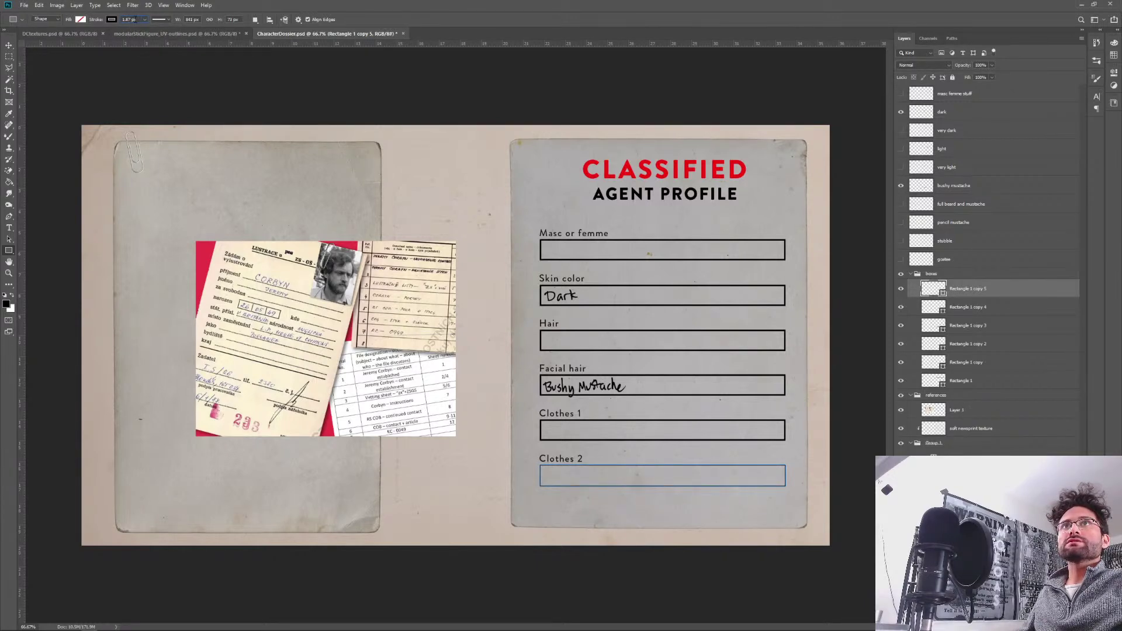
type("3")
key("Return")
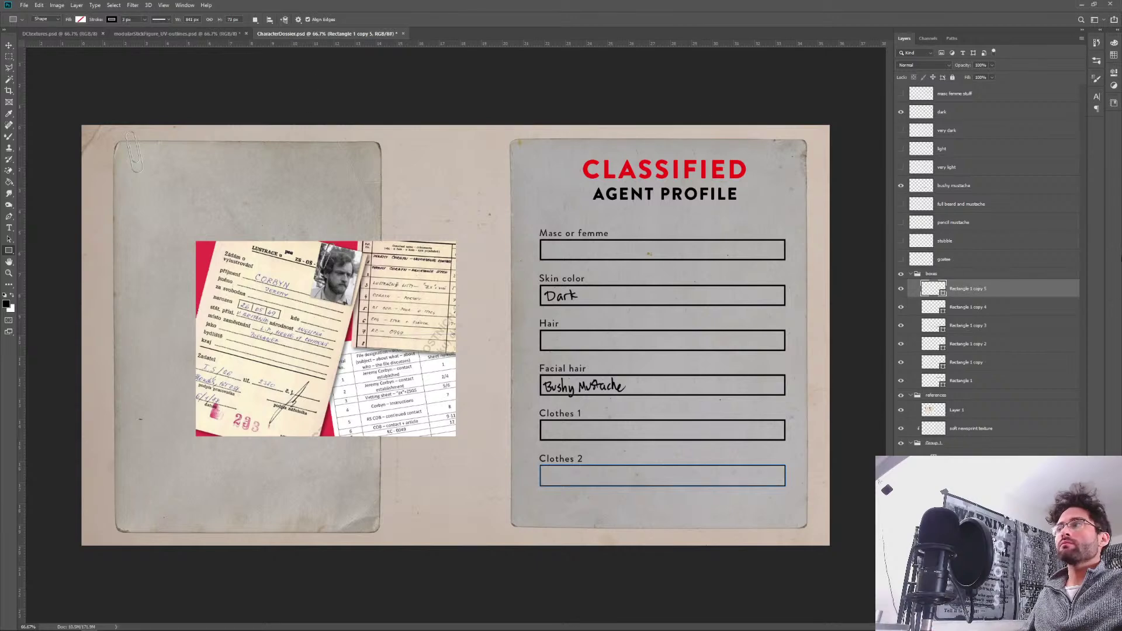
Set the stroke width of the "Clothes 1" and "Facial hair" answer boxes to 2 px.
left_click(983, 308)
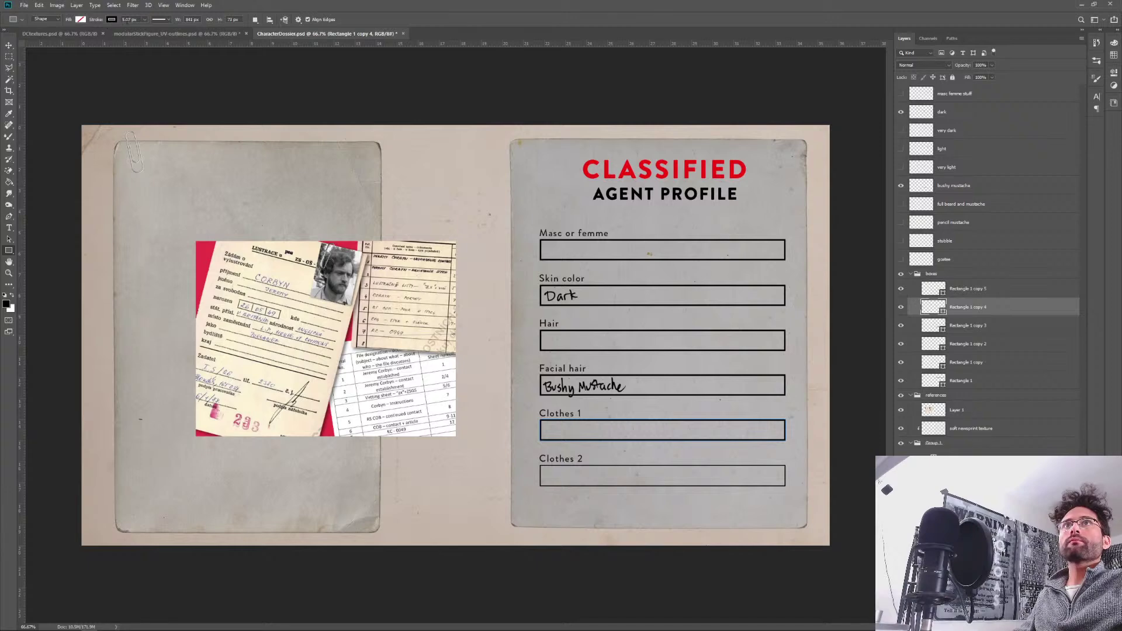
double_click(128, 20)
type("3")
key("Return")
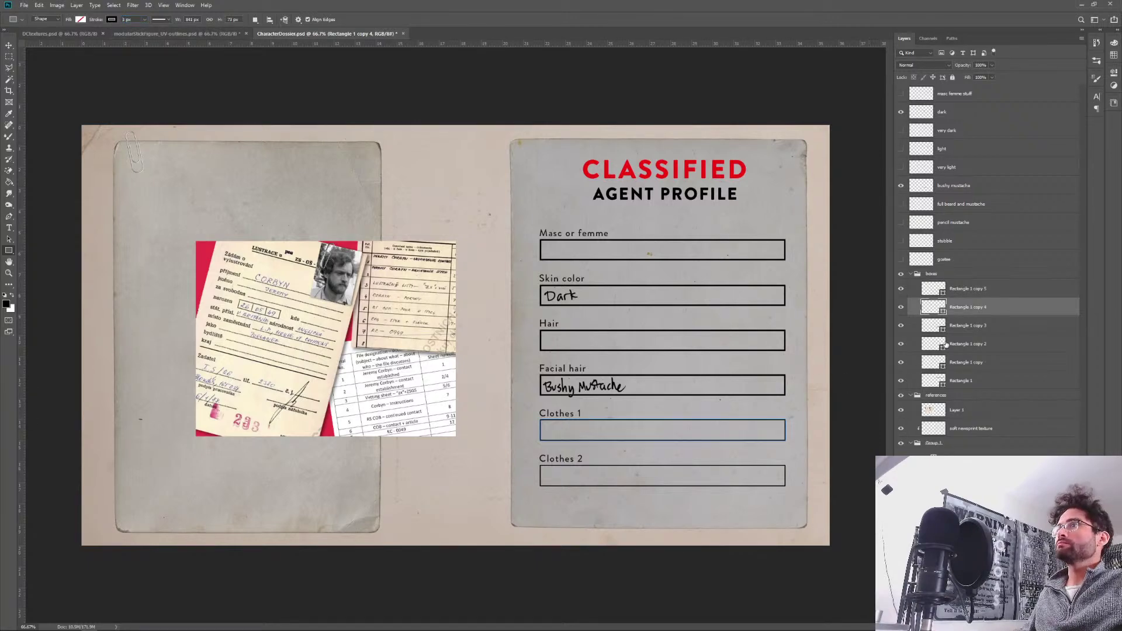
left_click(960, 327)
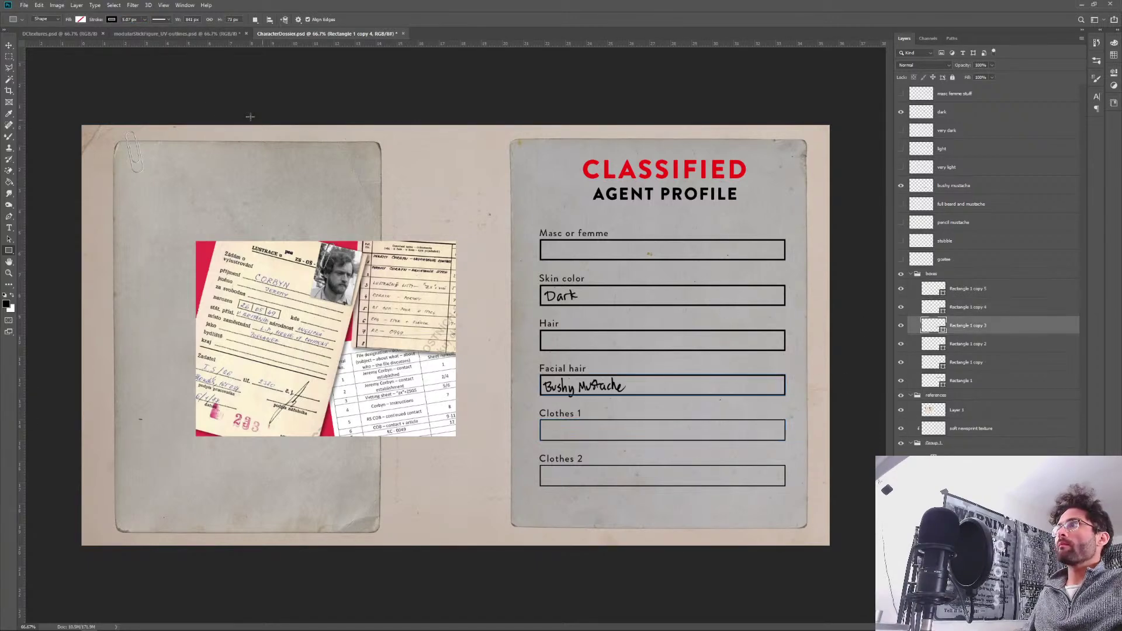
double_click(127, 20)
type("3")
key("Return")
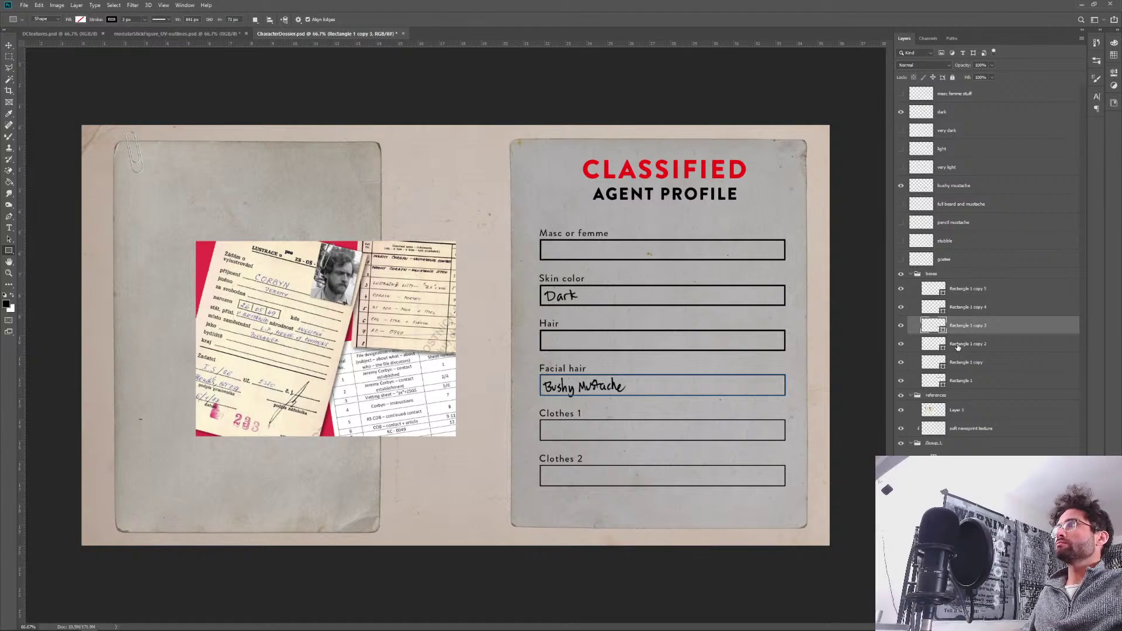
Set the stroke width of the "Hair", "Skin color" and "Masc or femme" answer boxes to 2 px.
left_click(959, 347)
double_click(129, 20)
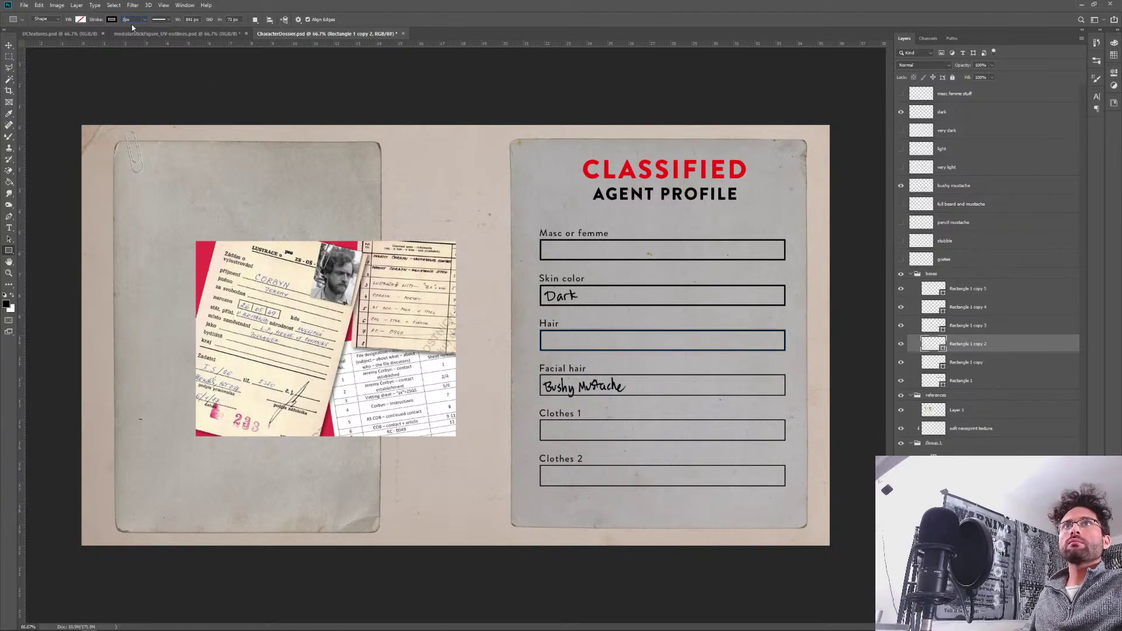
key("Return")
left_click(968, 365)
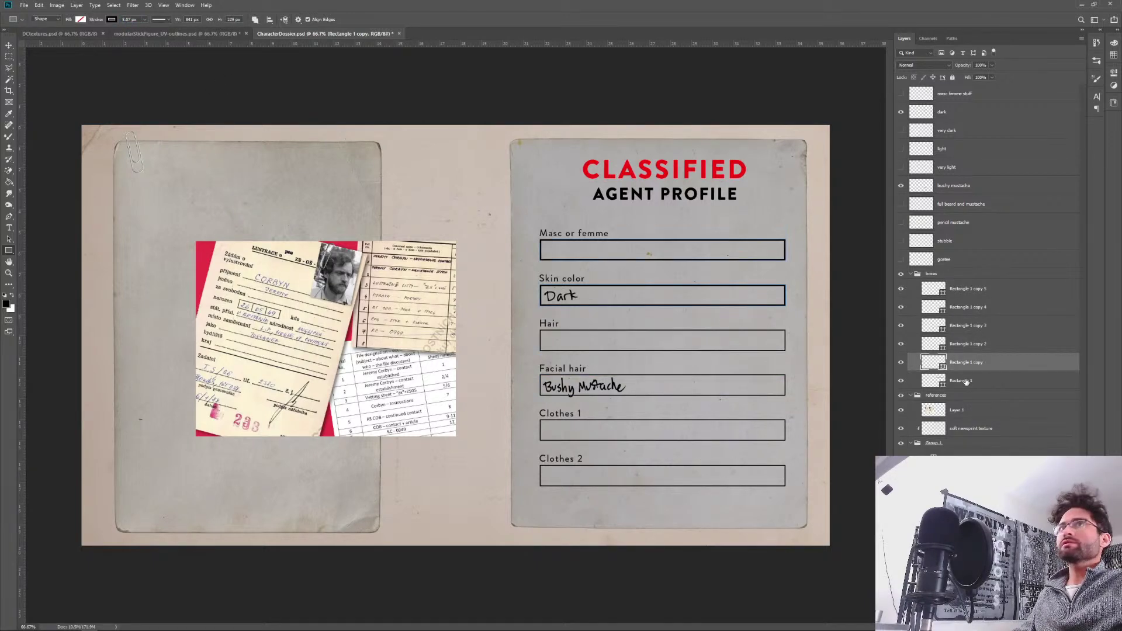
left_click(968, 381, "shift")
double_click(126, 19)
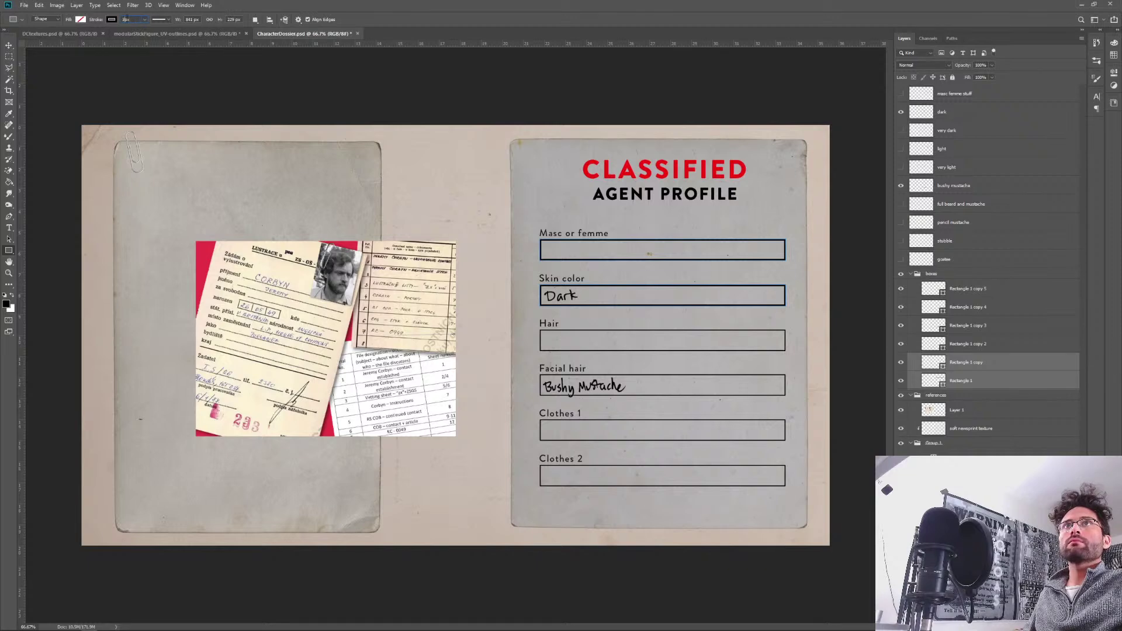
key("Return")
left_click(975, 366)
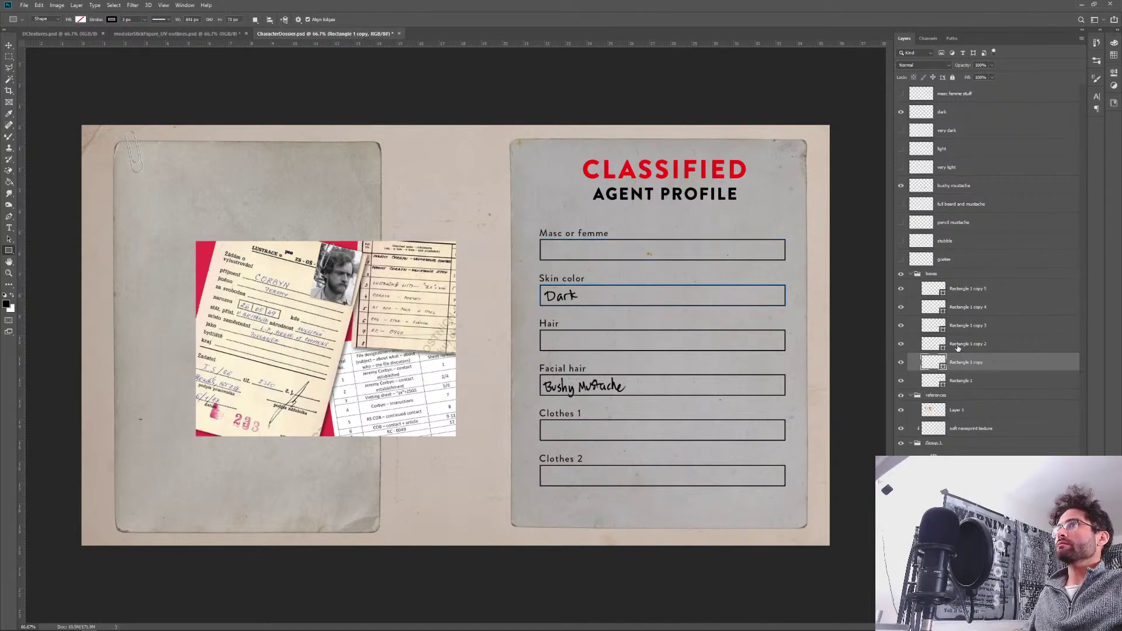
left_click(958, 348)
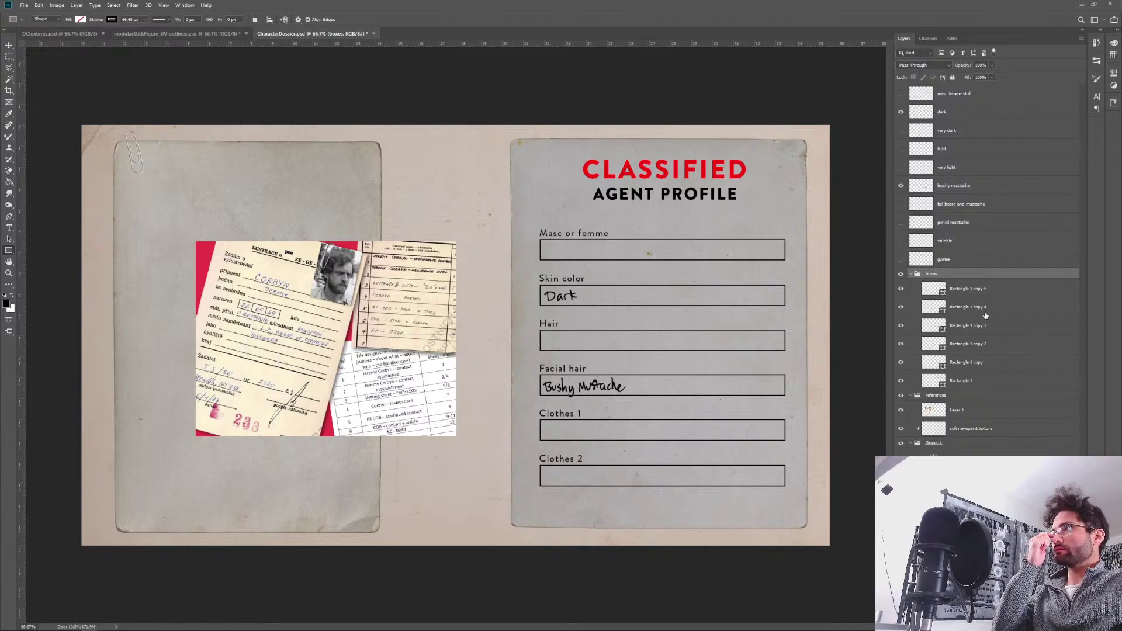
Rename the boxes group as "boxes thin".
double_click(933, 274)
type("thin")
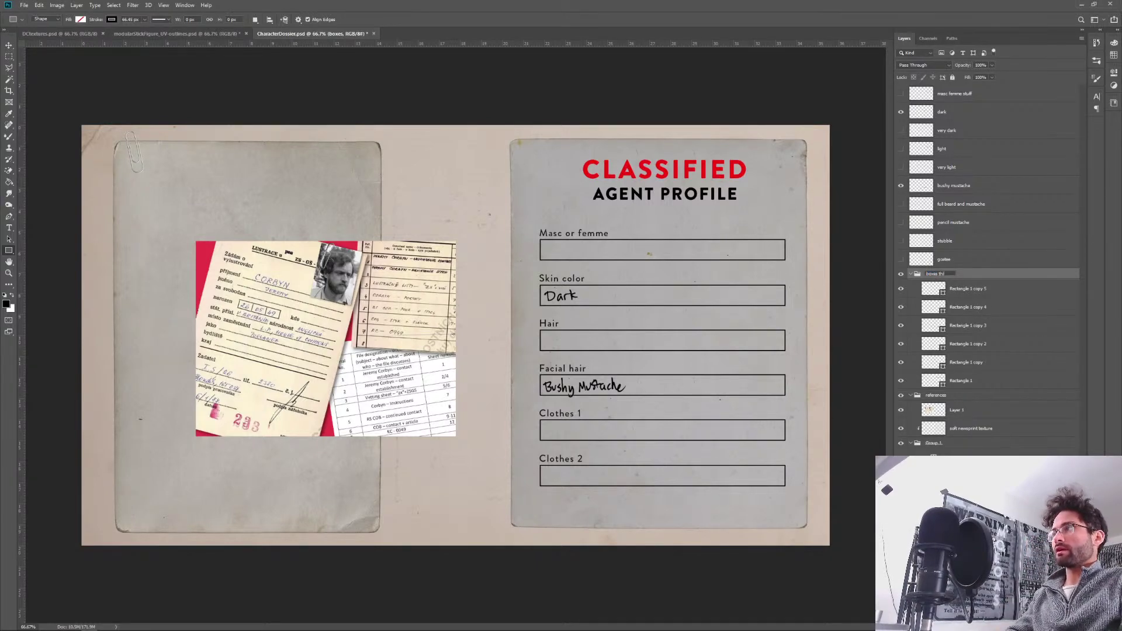
key("Return")
Duplicate the boxes thin group, put the copy in the backups group and reselect the original group.
key("ctrl+alt+j")
key("Return")
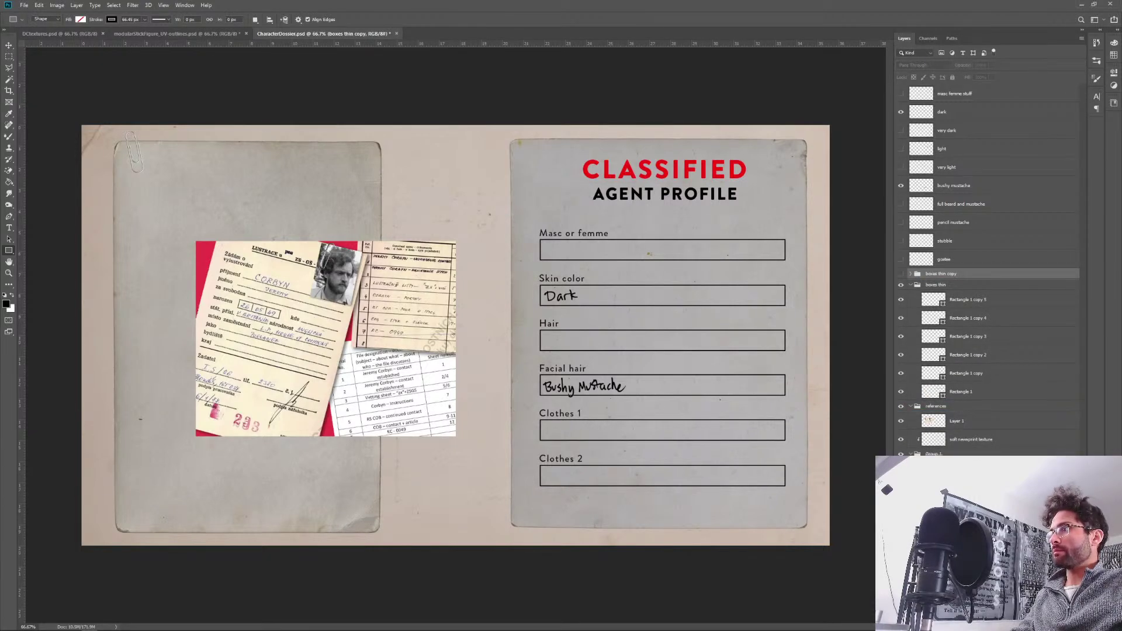
key("Delete")
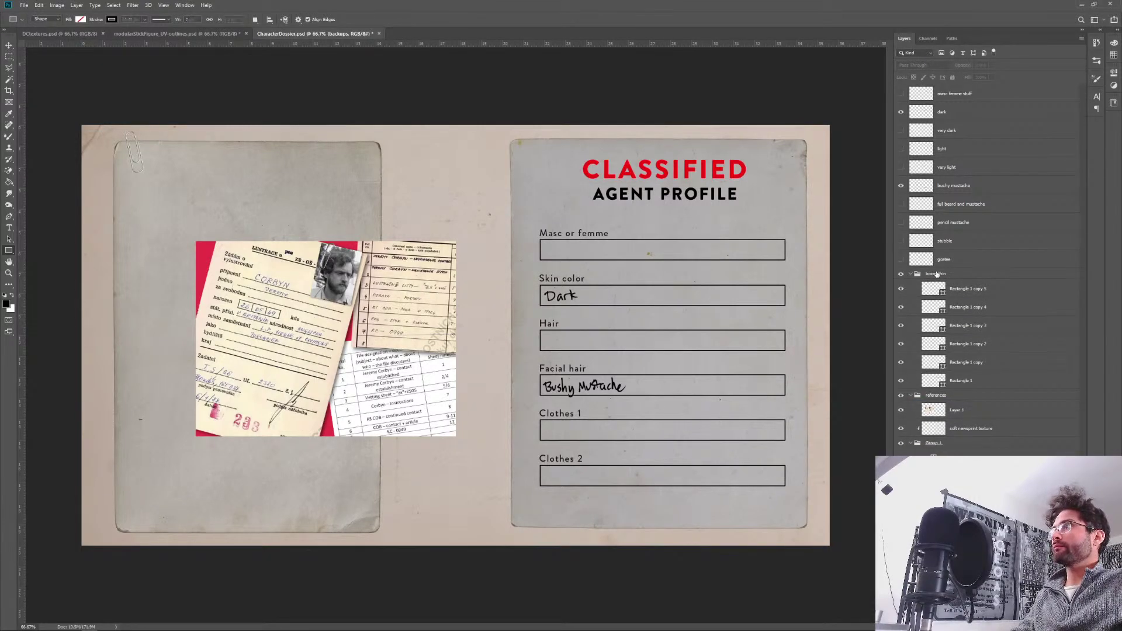
left_click(936, 275)
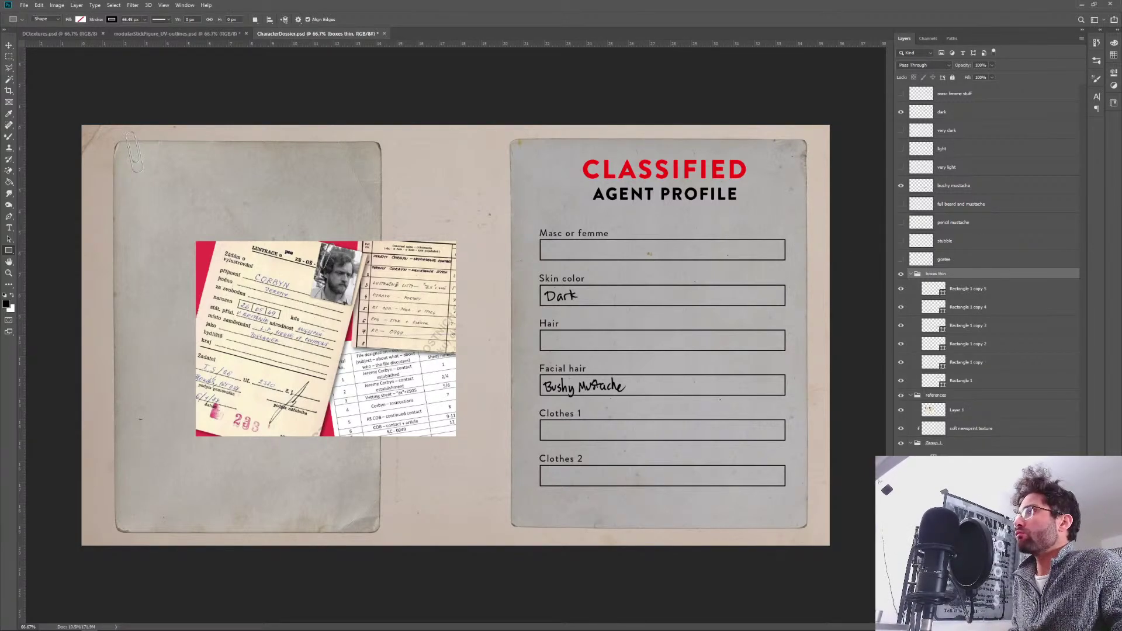
Move the references group to the top of the layer stack, then hide and collapse it.
left_click(901, 410)
left_click(901, 410)
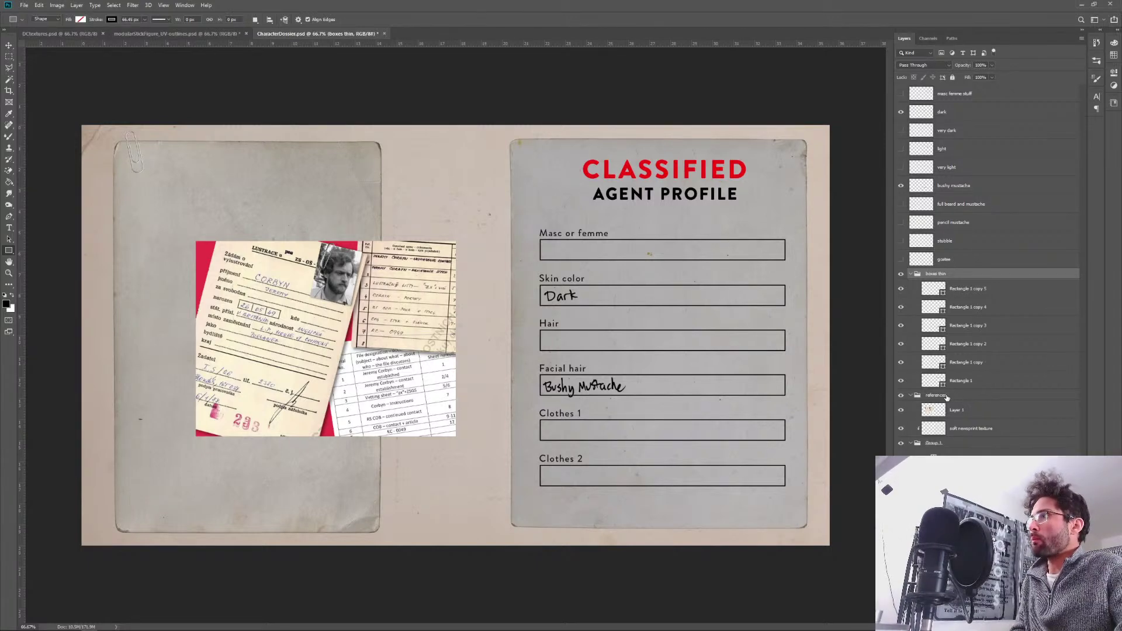
left_click_drag(946, 399, 989, 88)
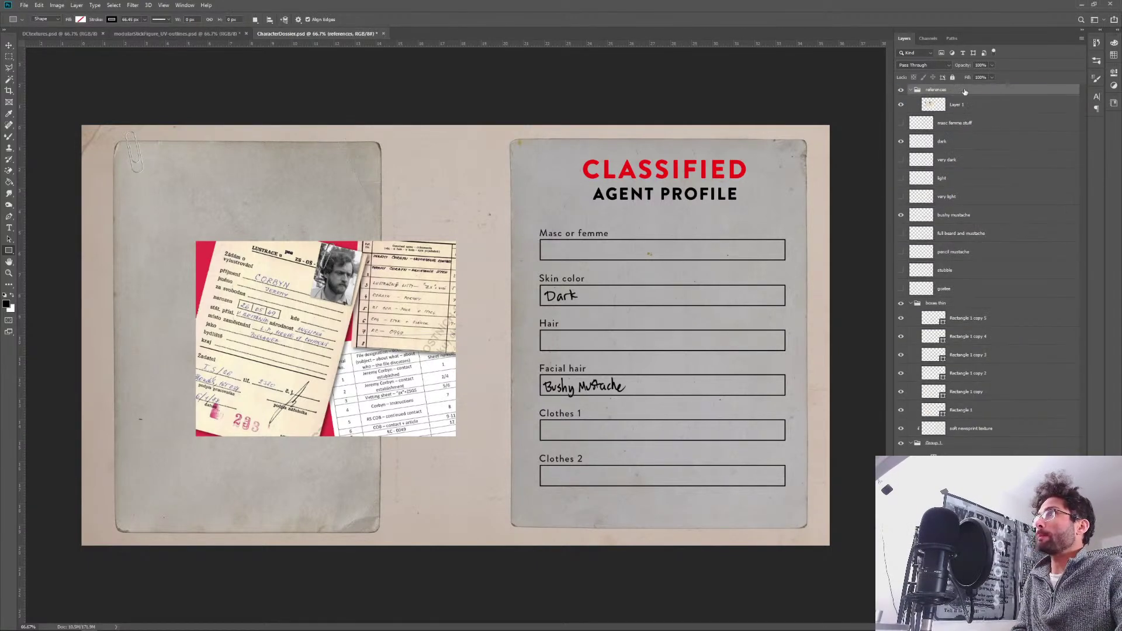
left_click(901, 91)
left_click(910, 90)
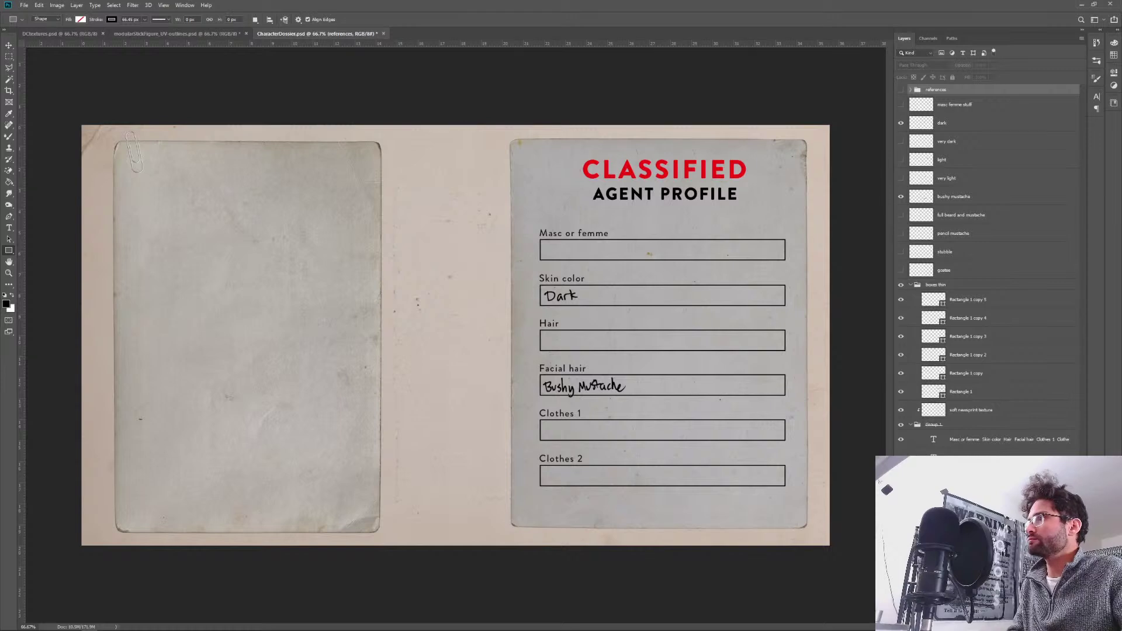
Select the red CLASSIFIED title layer and activate the Move tool.
left_click(664, 233, "ctrl")
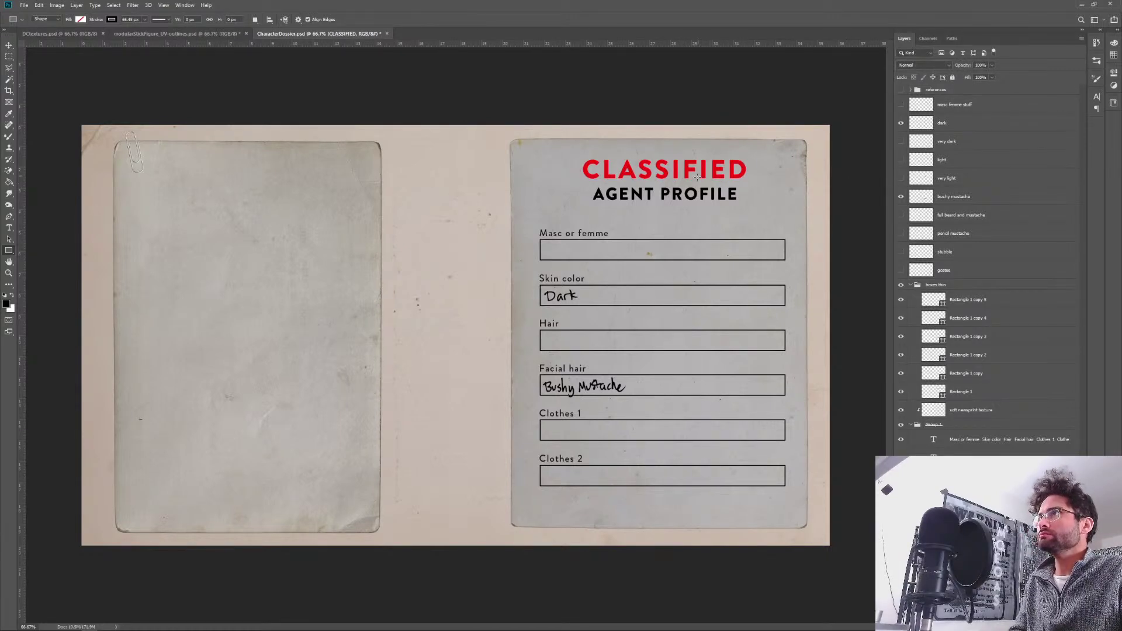
key("v")
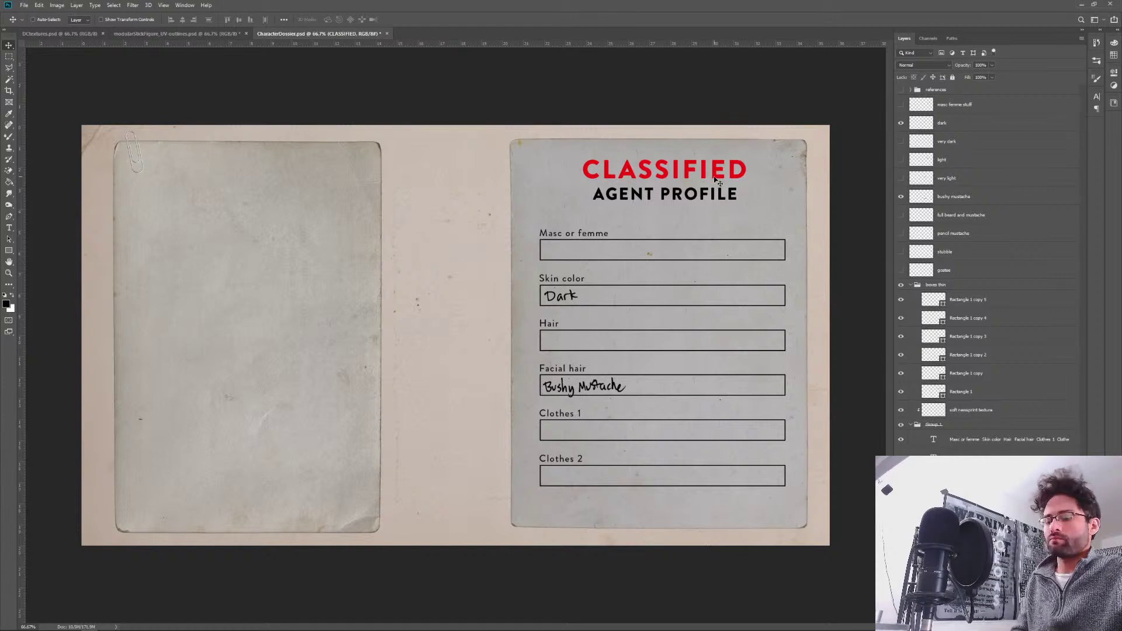
Switch to Chrome, examine the open spy dossier and spy paperwork reference images, and return to the Photoshop document.
key("alt+Tab")
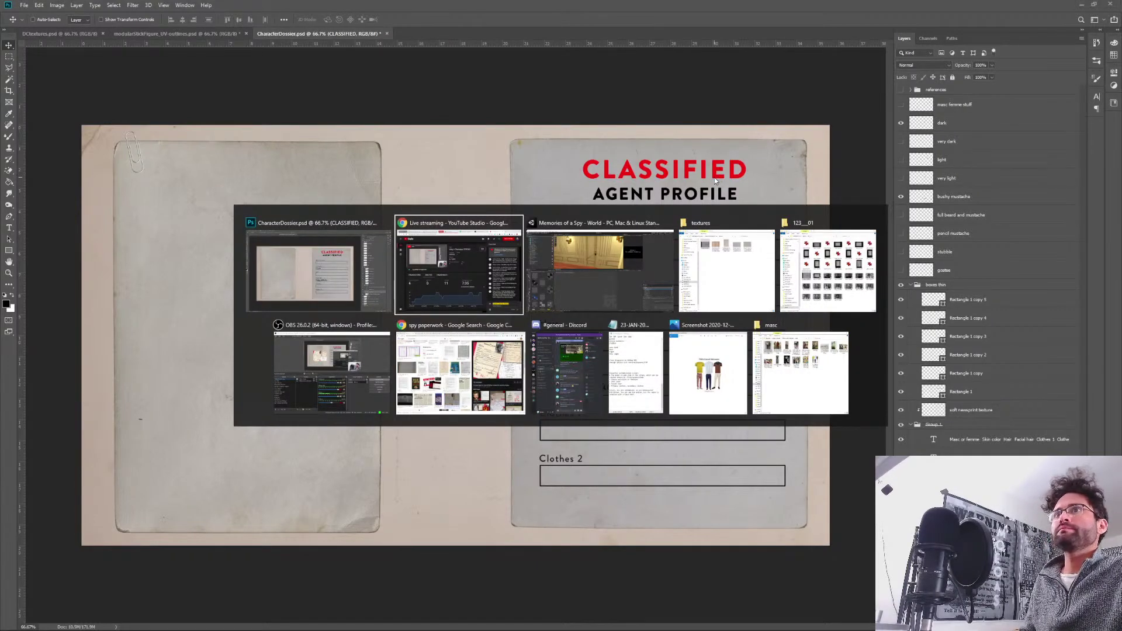
left_click(461, 373)
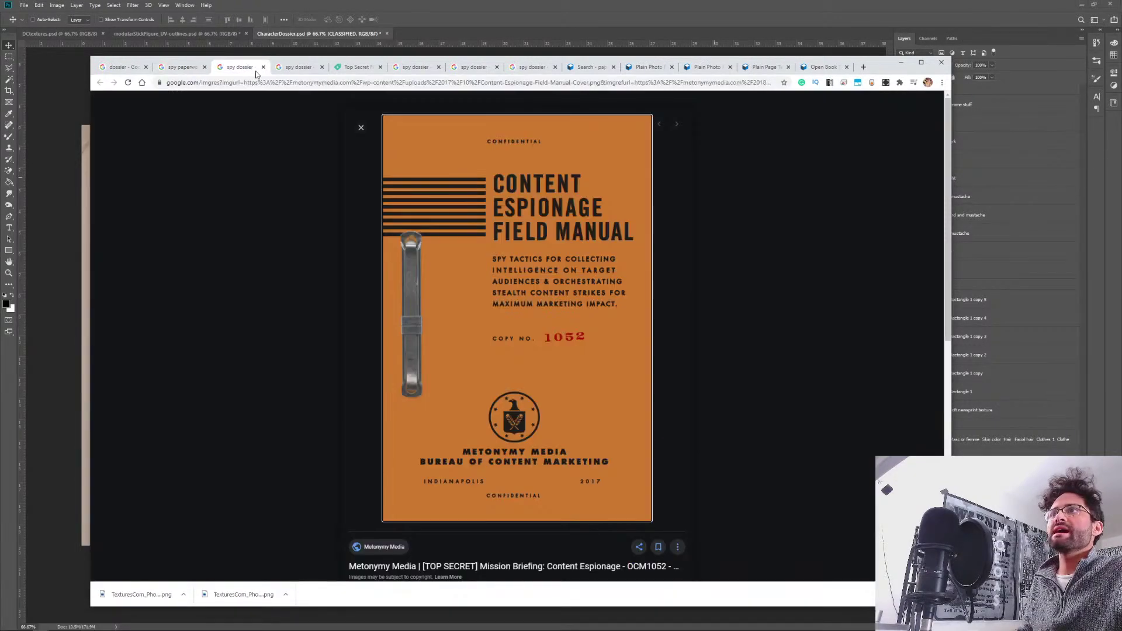
left_click(298, 70)
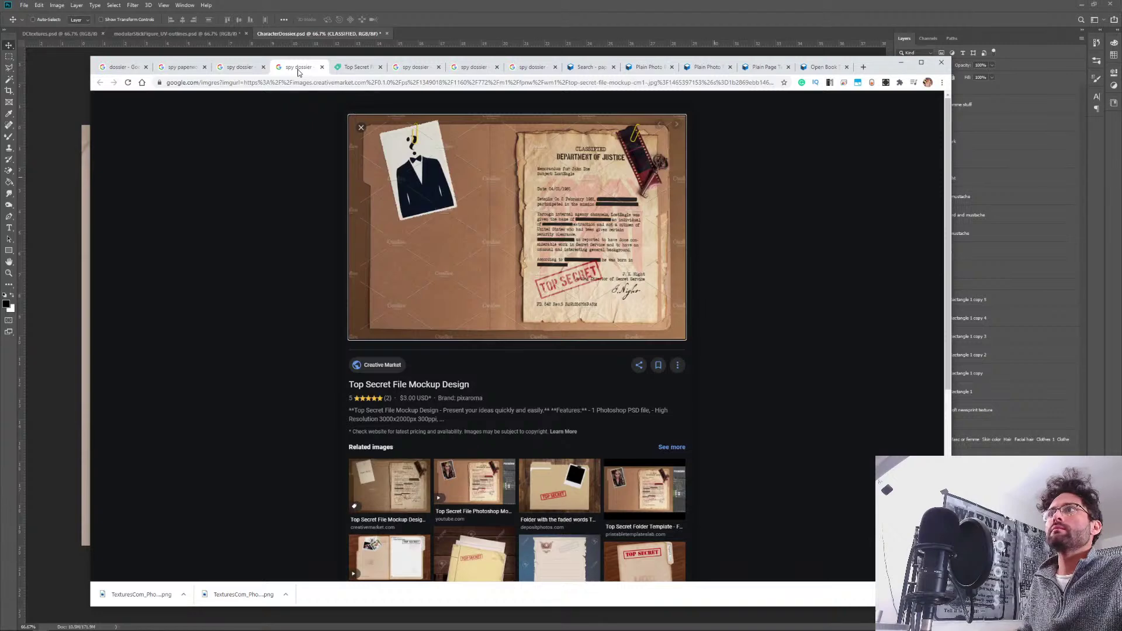
left_click(356, 67)
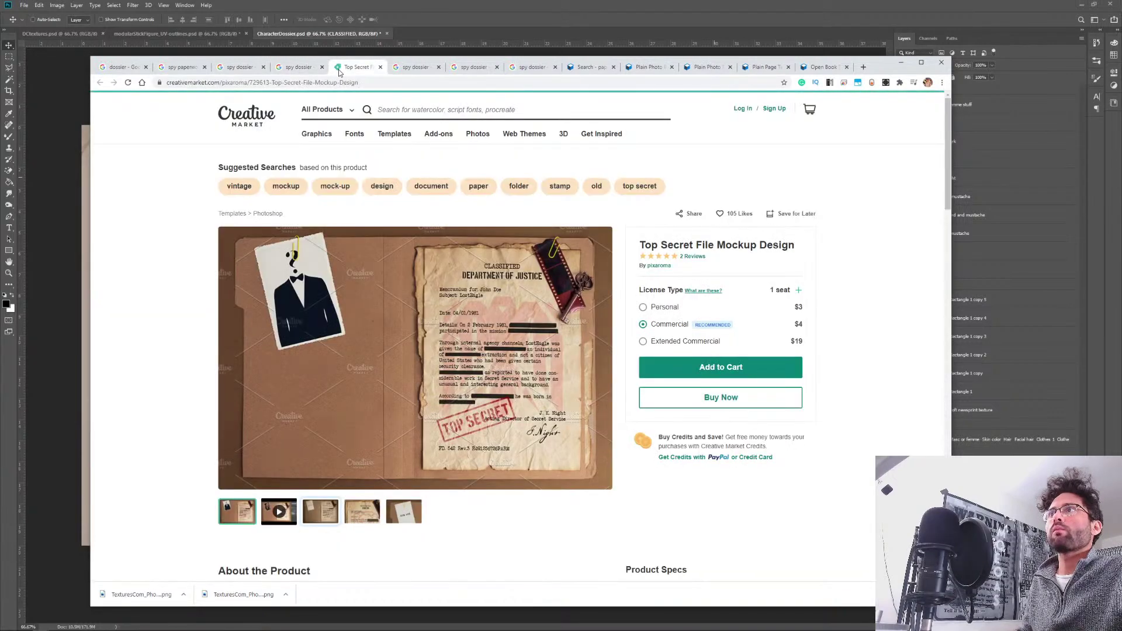
left_click(131, 72)
left_click(180, 67)
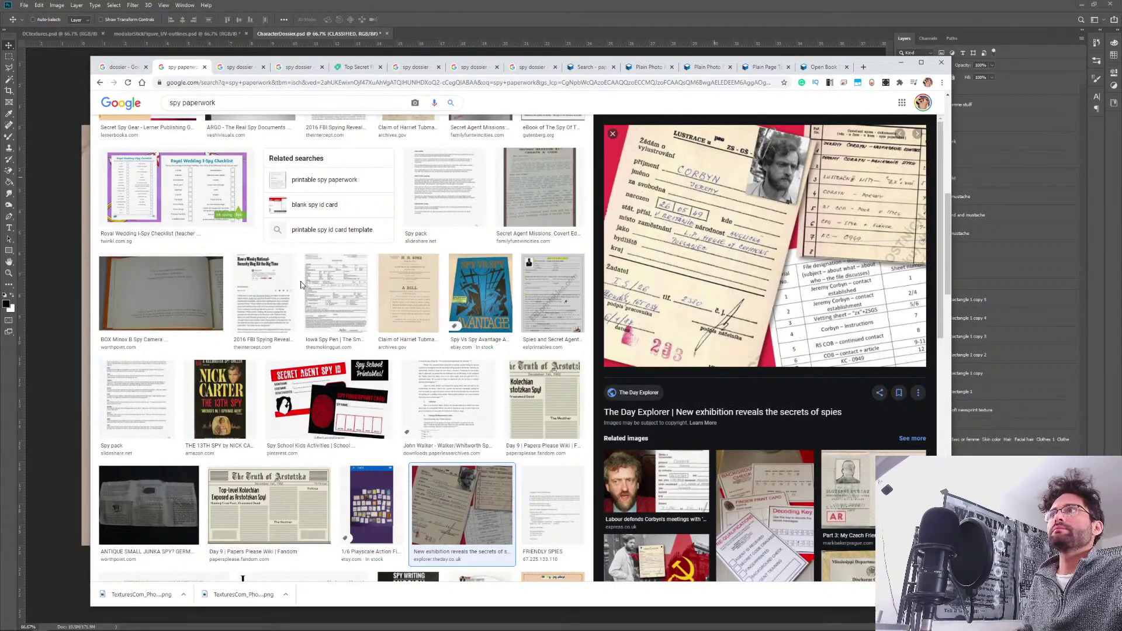
left_click(241, 68)
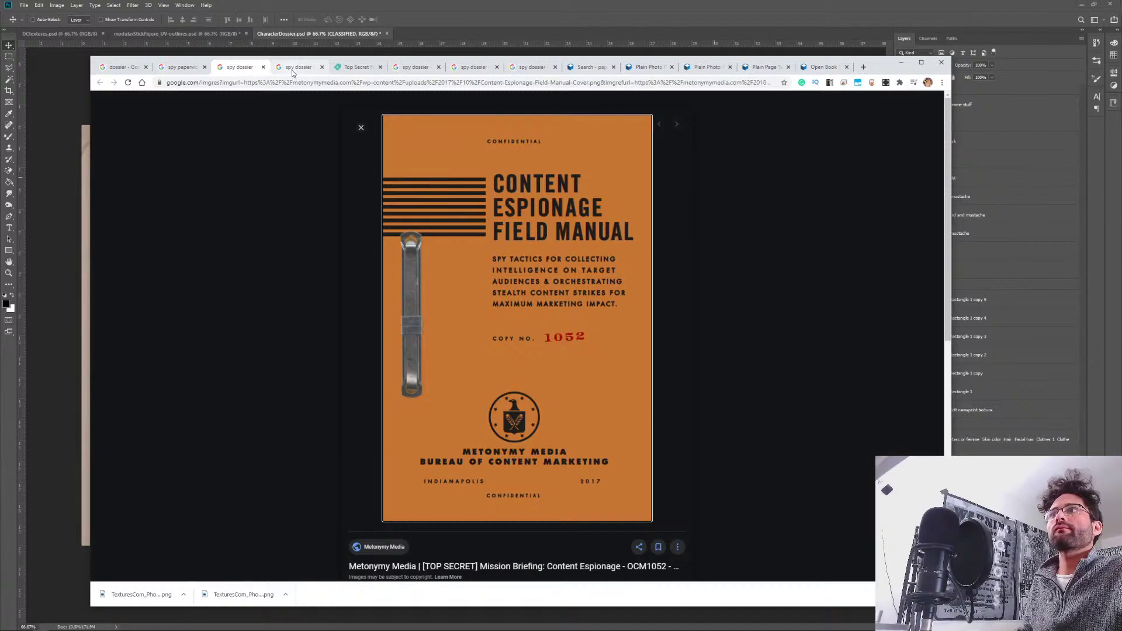
left_click(295, 68)
key("alt+Tab")
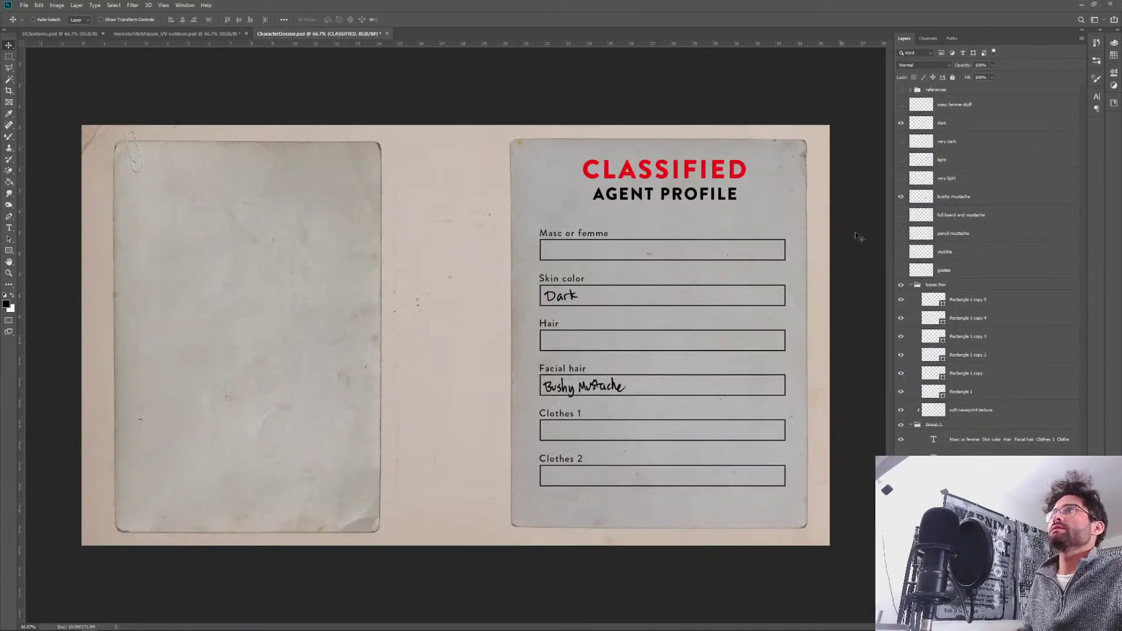
Duplicate the CLASSIFIED title layer.
key("ctrl+plus")
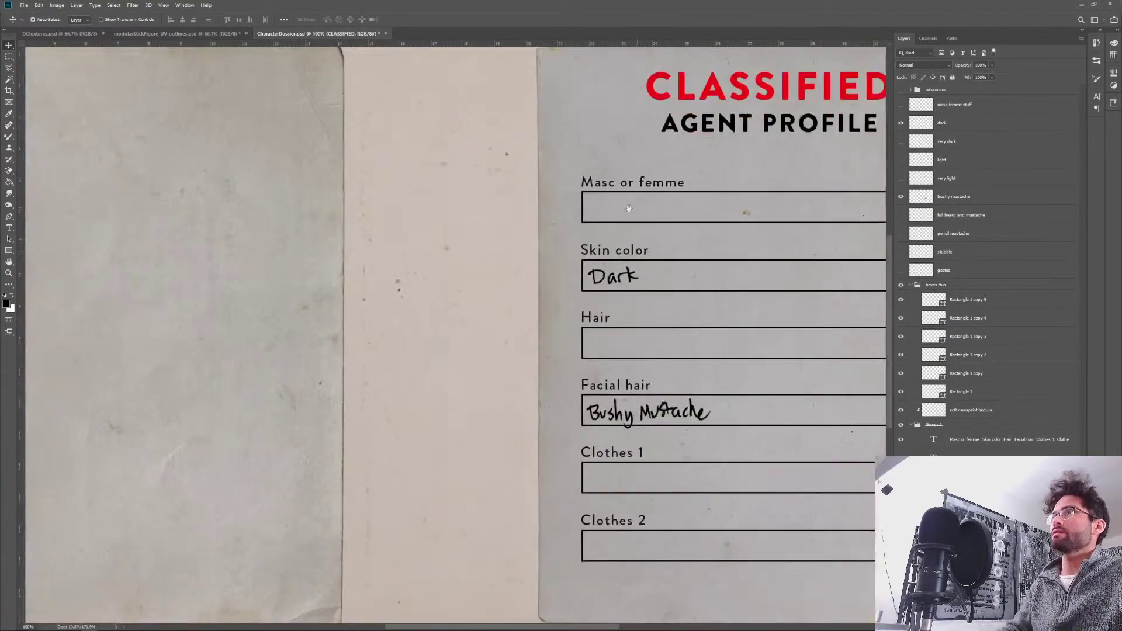
left_click_drag(754, 176, 485, 309)
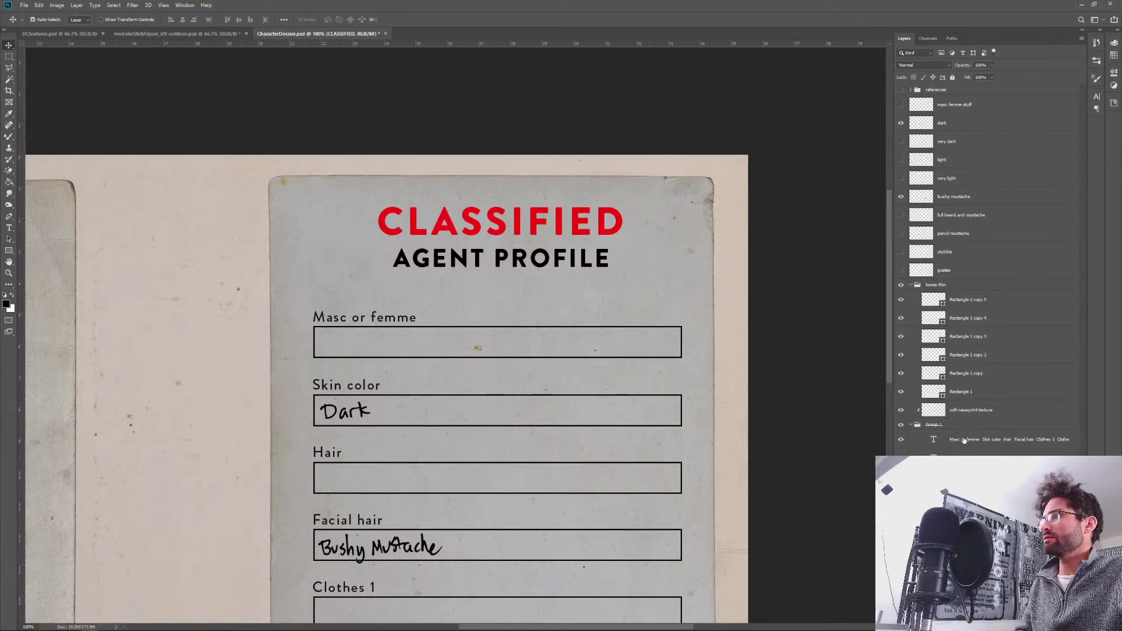
key("ctrl+j")
key("Return")
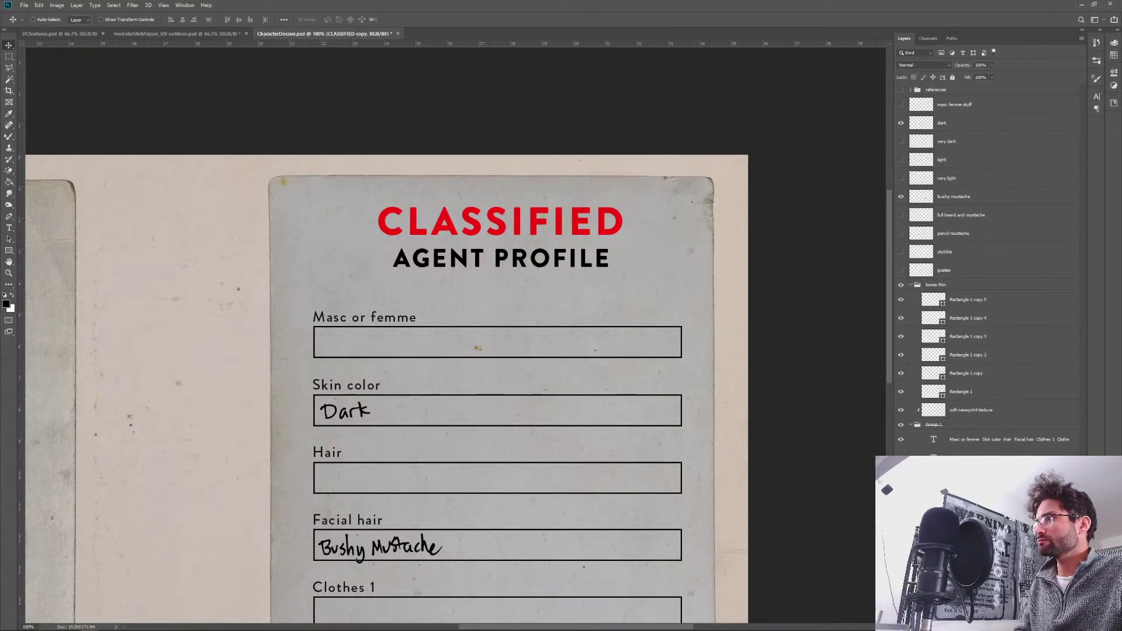
Rasterize the duplicated CLASSIFIED title layer and make another copy of the rasterized layer.
right_click(969, 455)
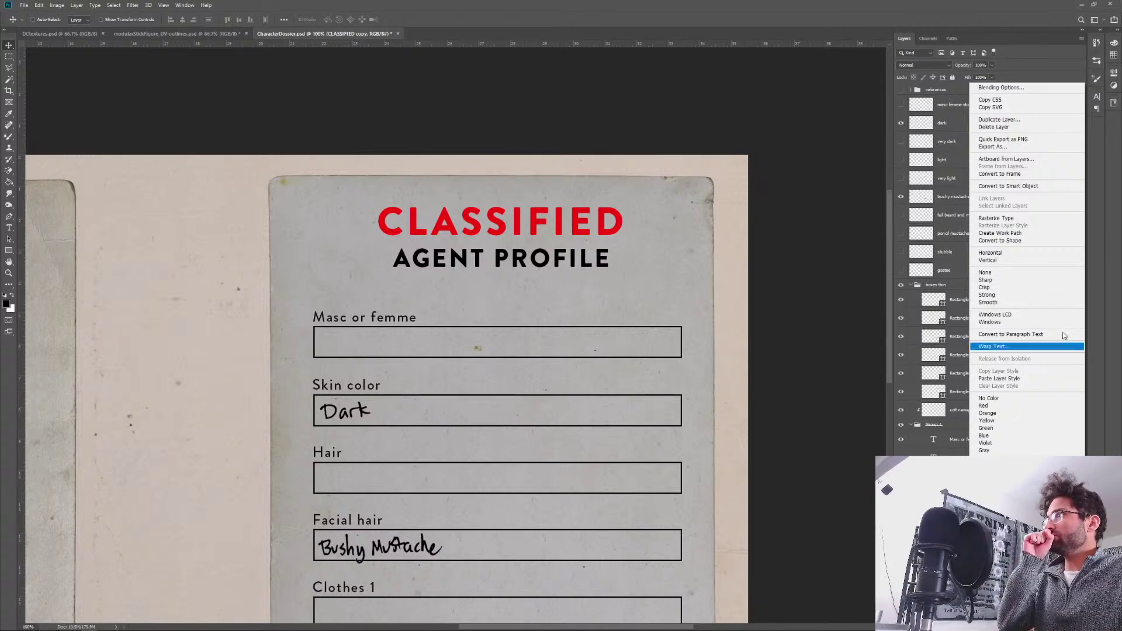
left_click(1043, 224)
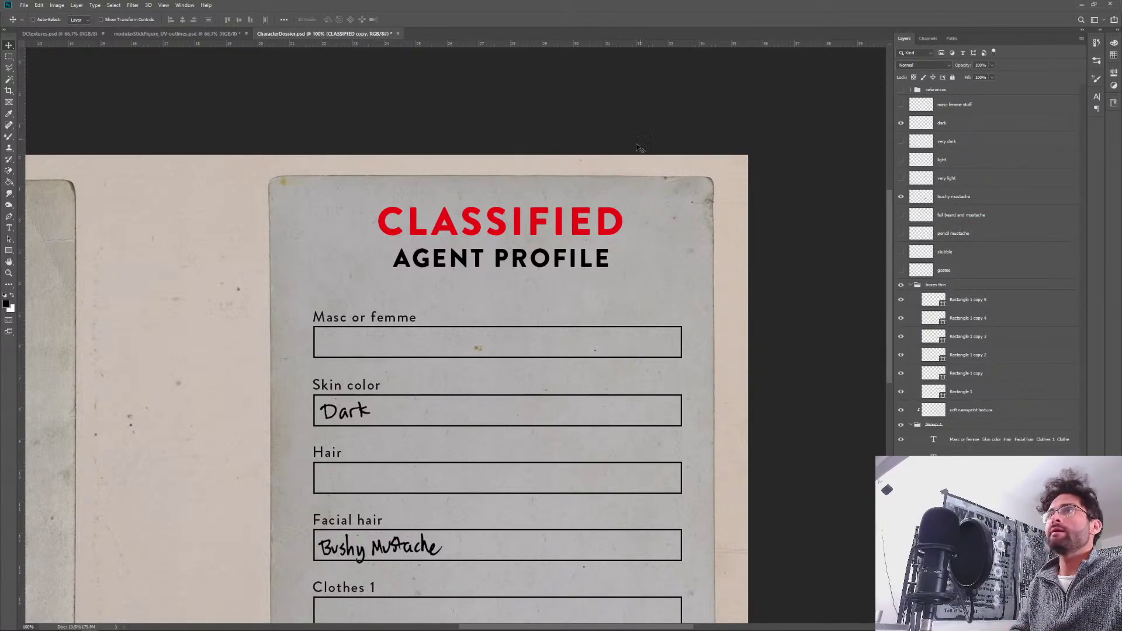
left_click_drag(663, 220, 664, 219)
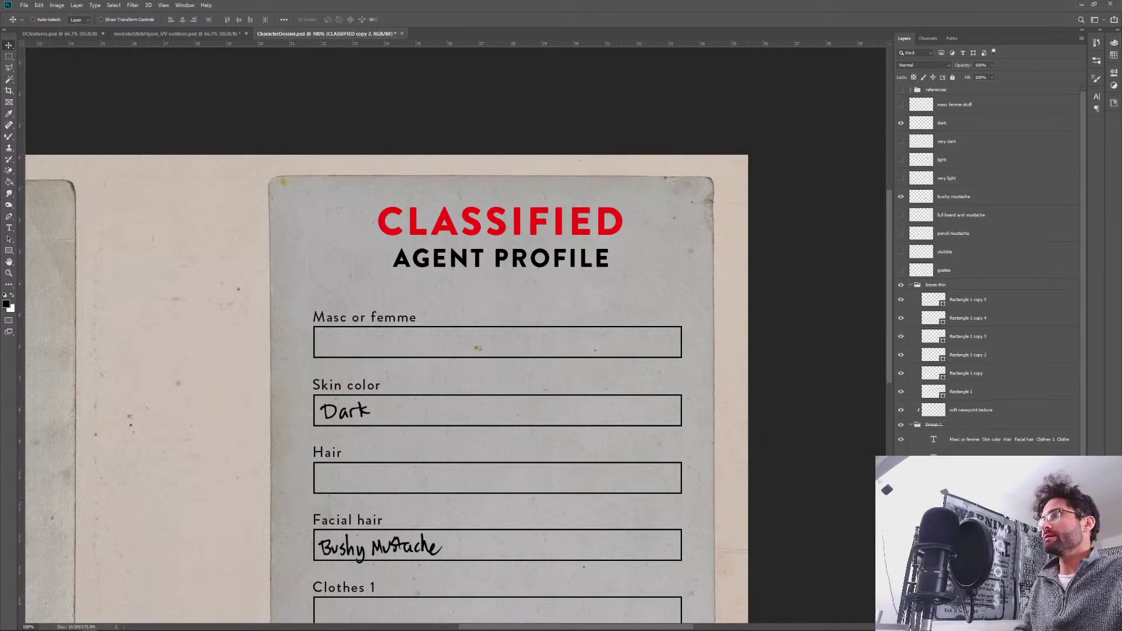
Roughen the red CLASSIFIED title's edges by applying a Ripple distortion with Small size and a strong negative amount.
left_click(134, 6)
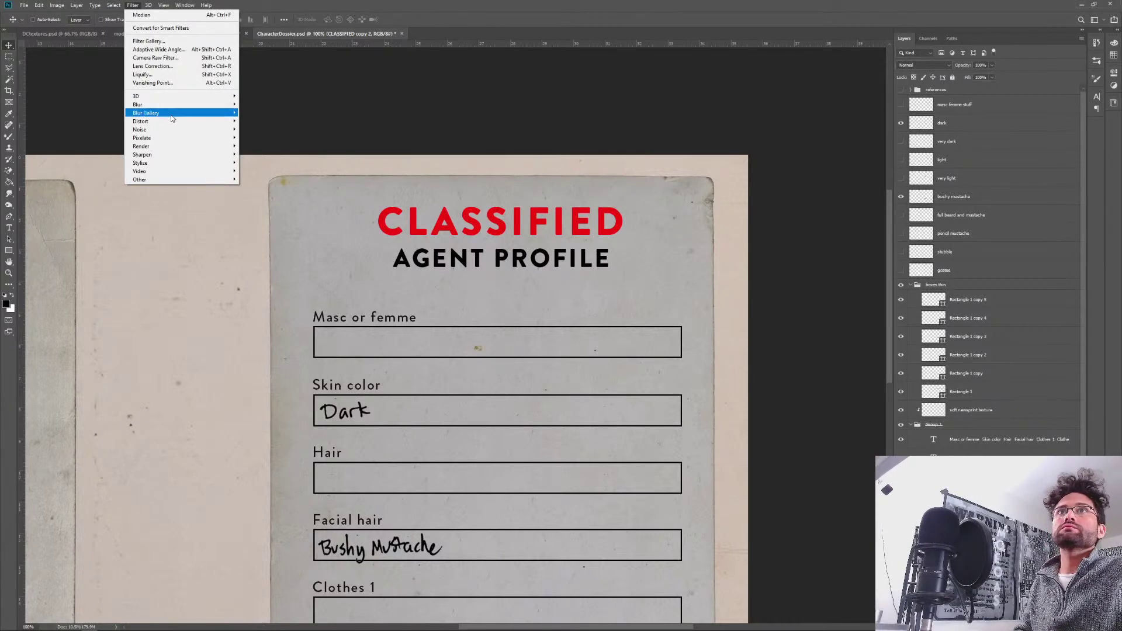
mouse_move(173, 121)
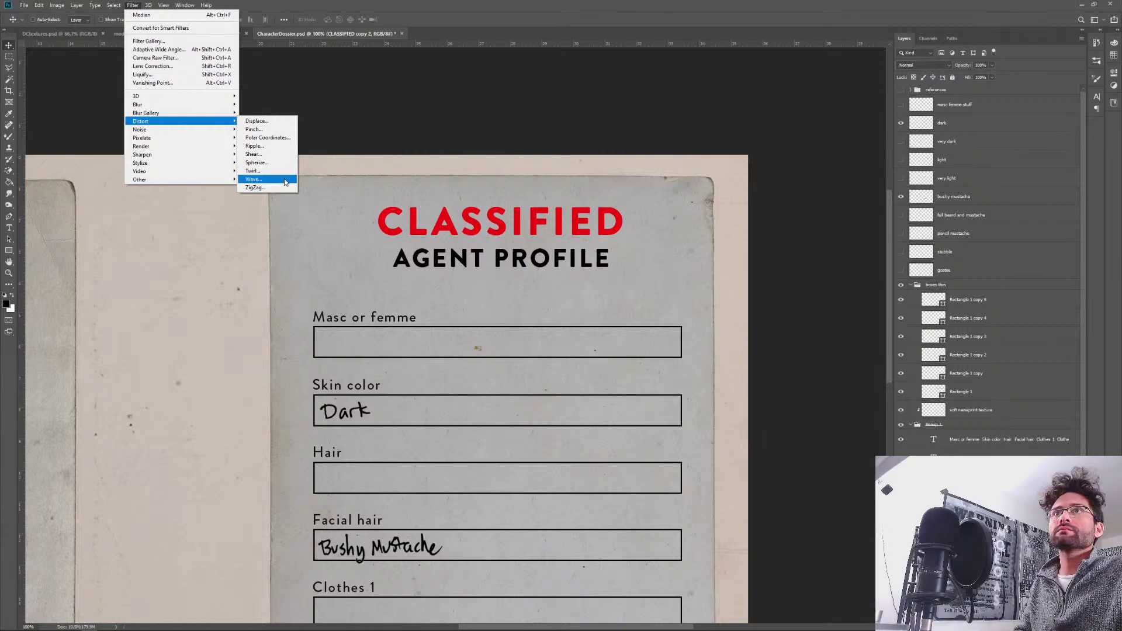
left_click(271, 147)
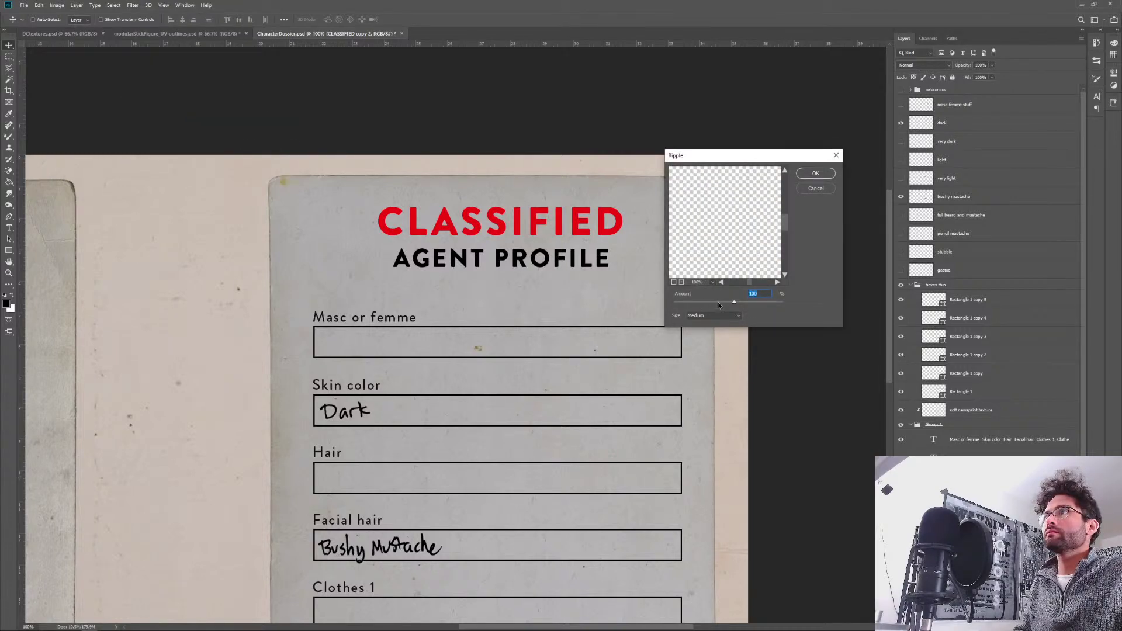
left_click_drag(699, 303, 749, 303)
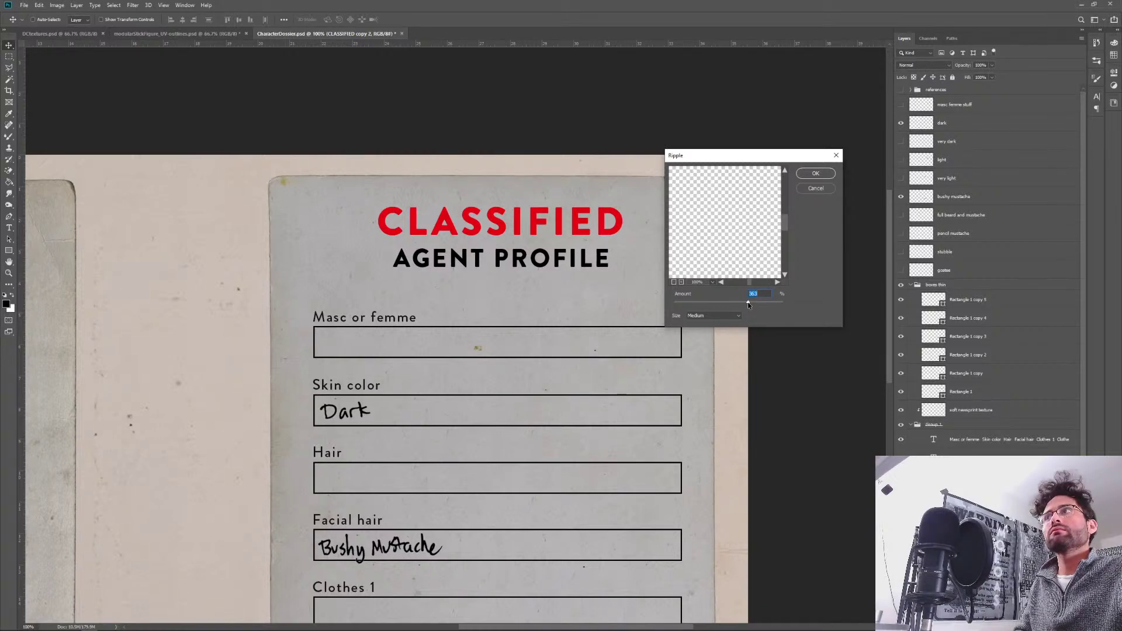
left_click_drag(748, 304, 746, 305)
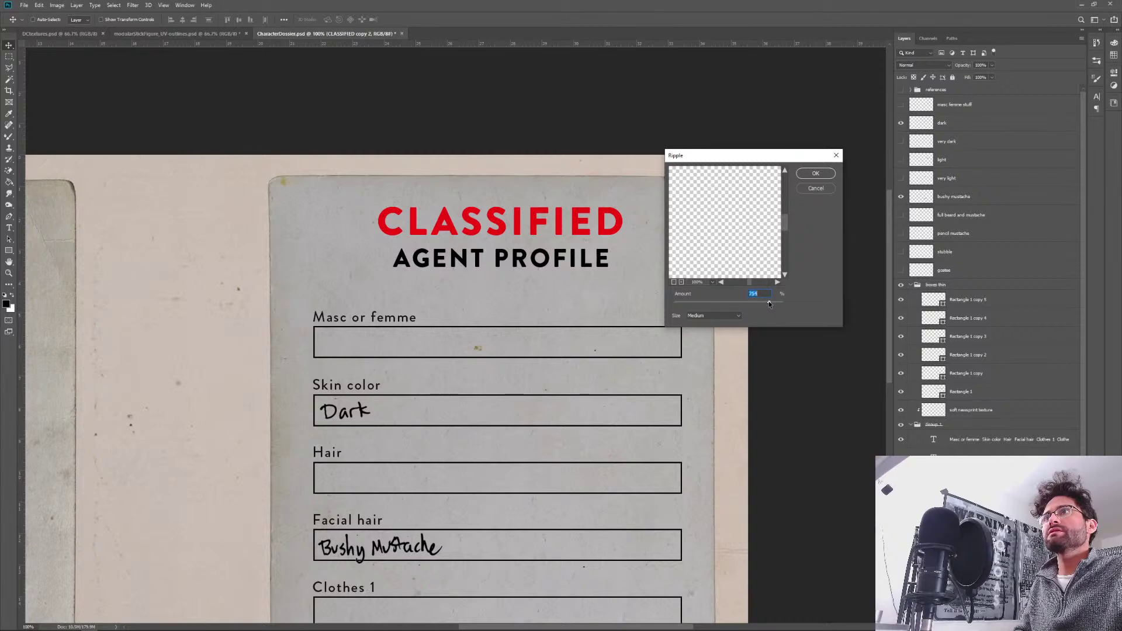
left_click(713, 319)
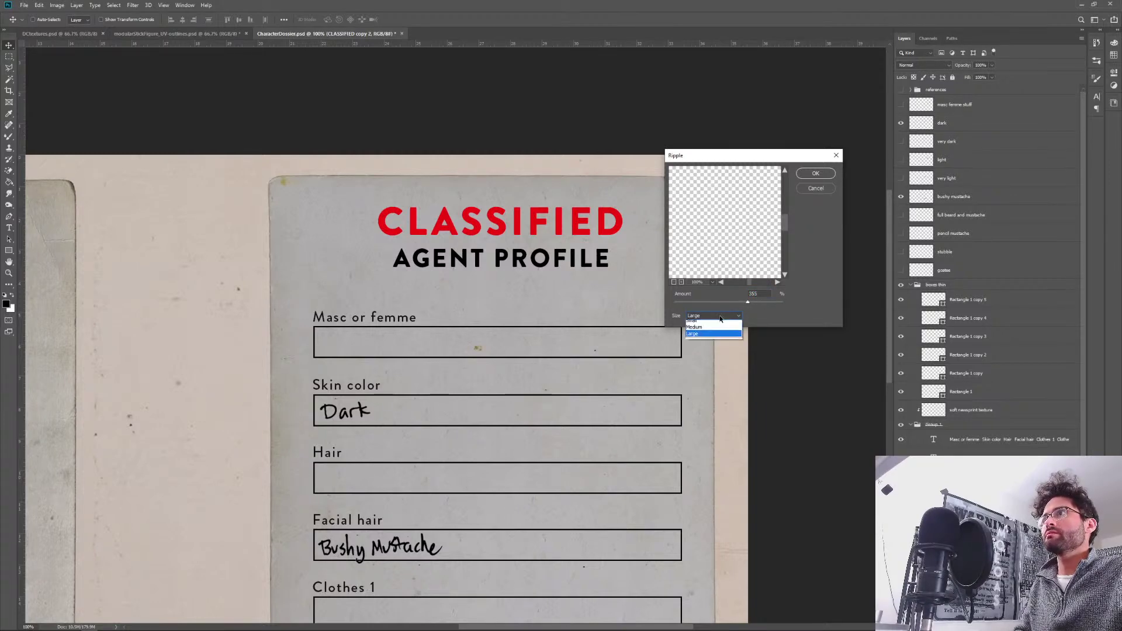
left_click(720, 320)
left_click_drag(751, 302, 708, 305)
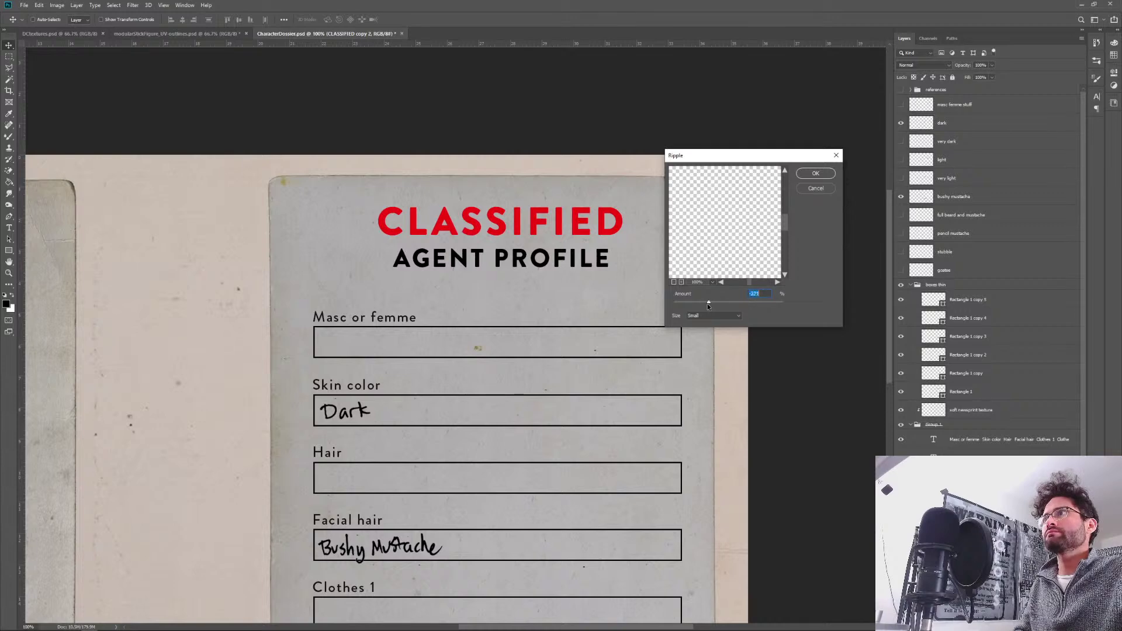
key("Return")
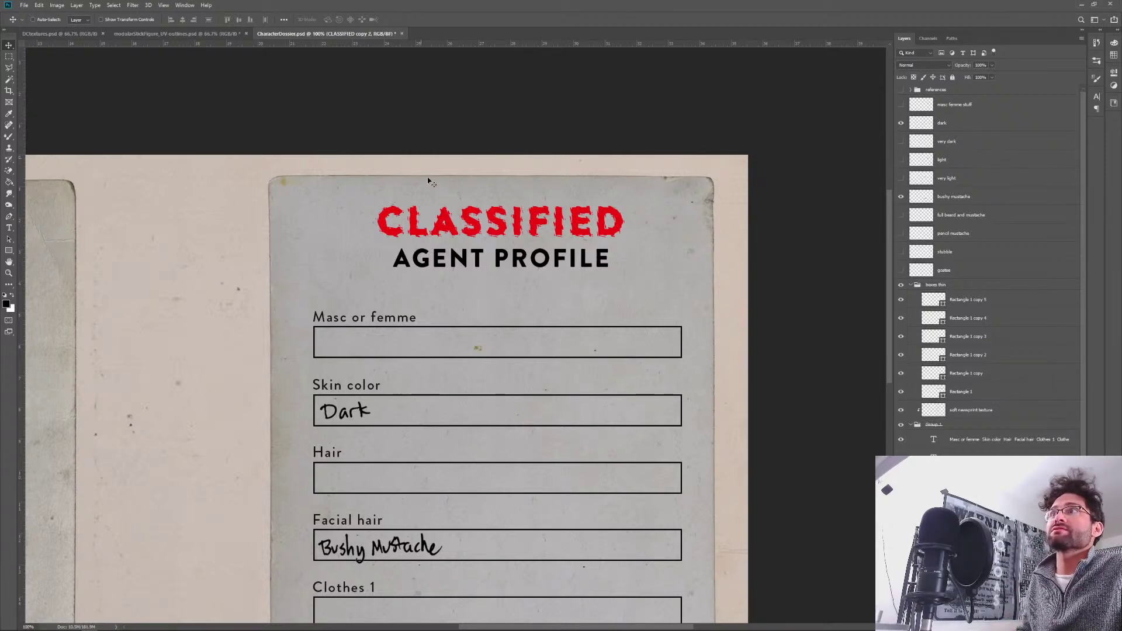
Soften the rippled CLASSIFIED title with a Gaussian Blur of 1.2 pixels radius.
left_click(116, 5)
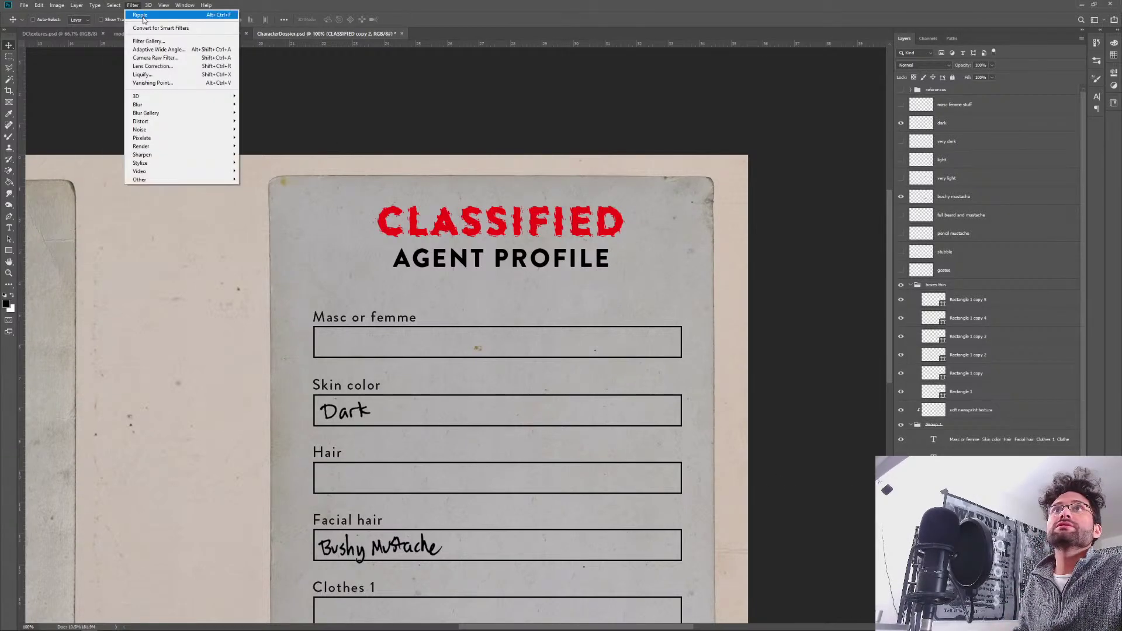
mouse_move(190, 105)
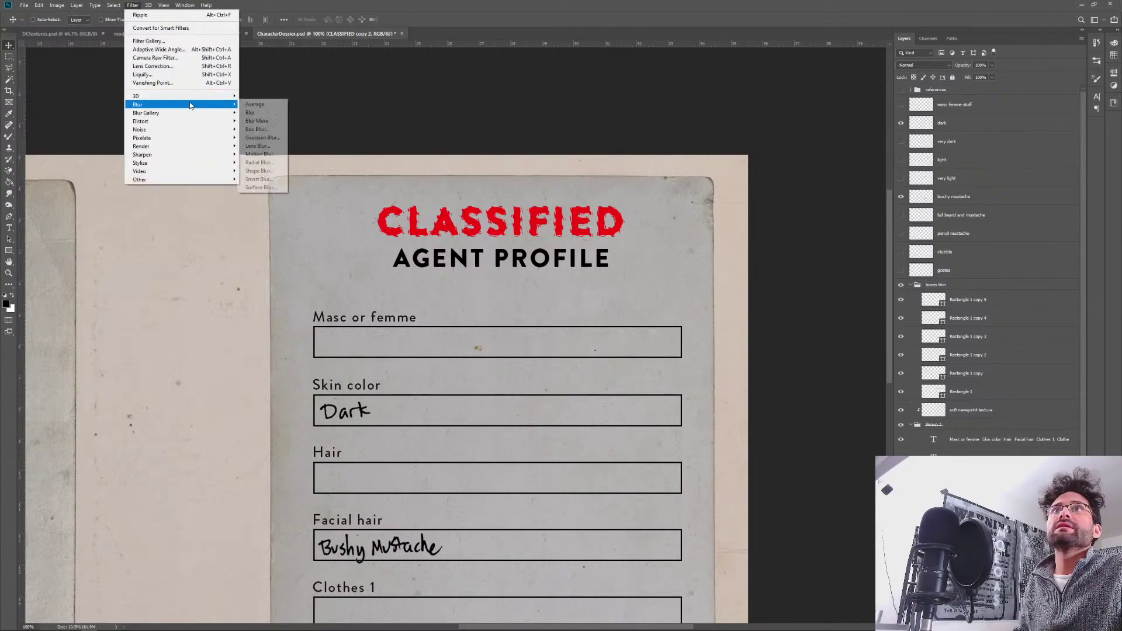
left_click(262, 137)
left_click_drag(559, 159, 728, 175)
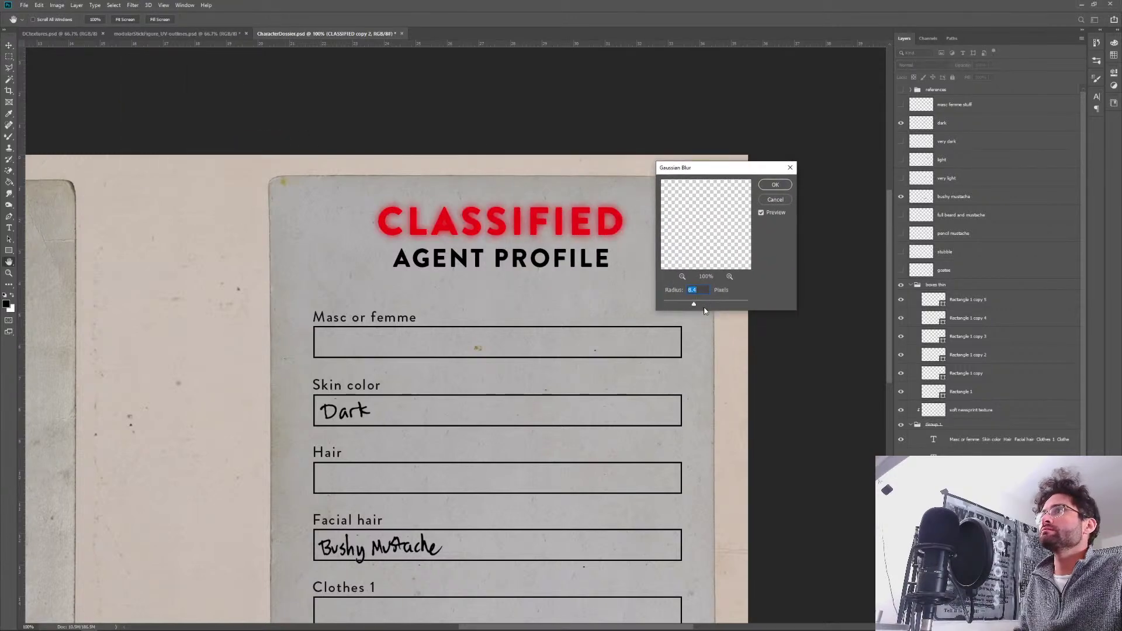
left_click_drag(688, 305, 674, 308)
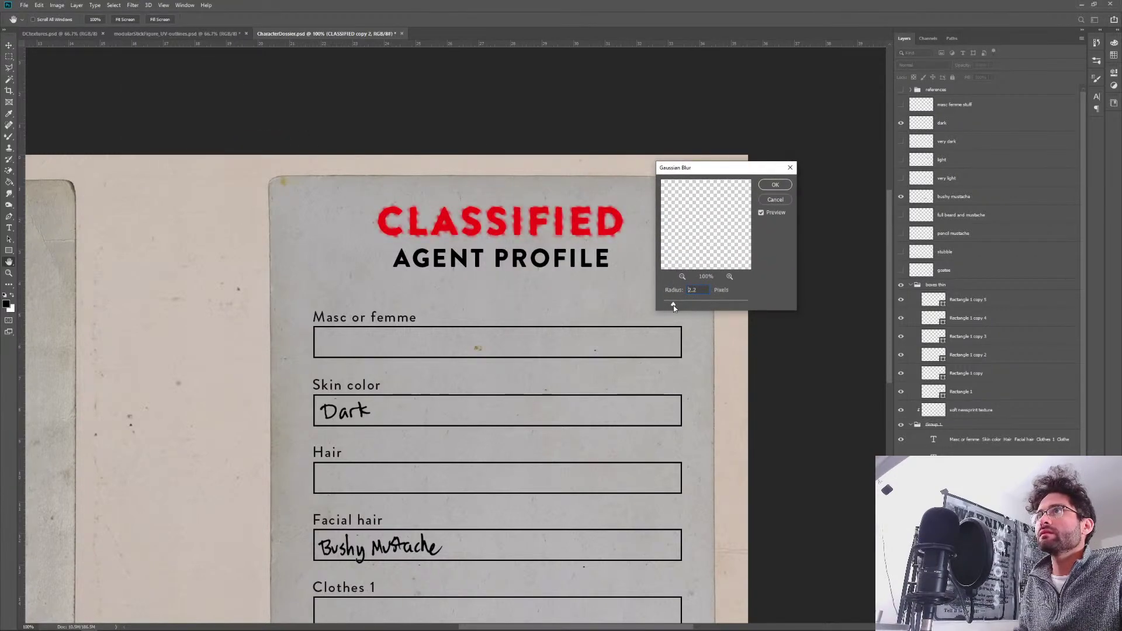
left_click_drag(674, 305, 669, 307)
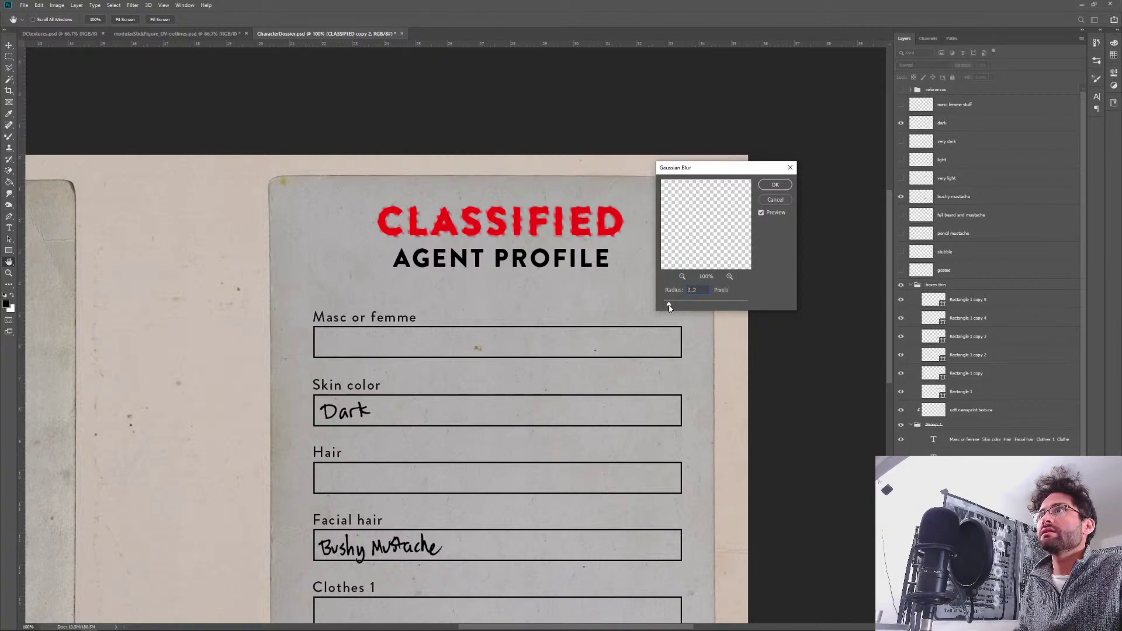
left_click(772, 185)
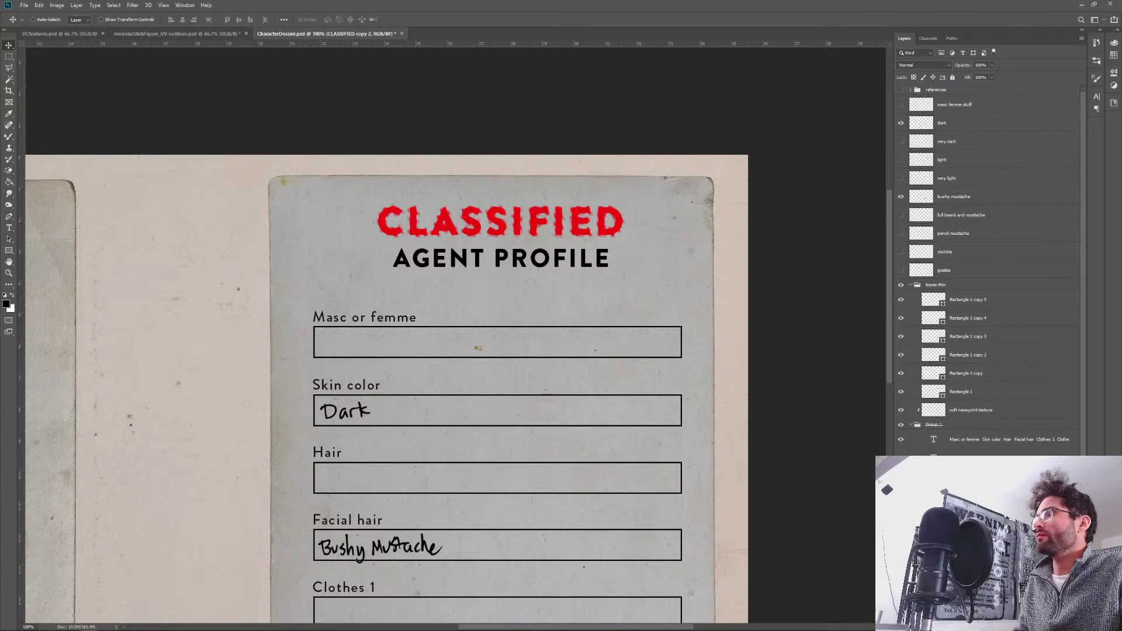
Duplicate the blurred CLASSIFIED layer, merge the copies into one denser layer, and duplicate the merged result.
key("ctrl+alt+j")
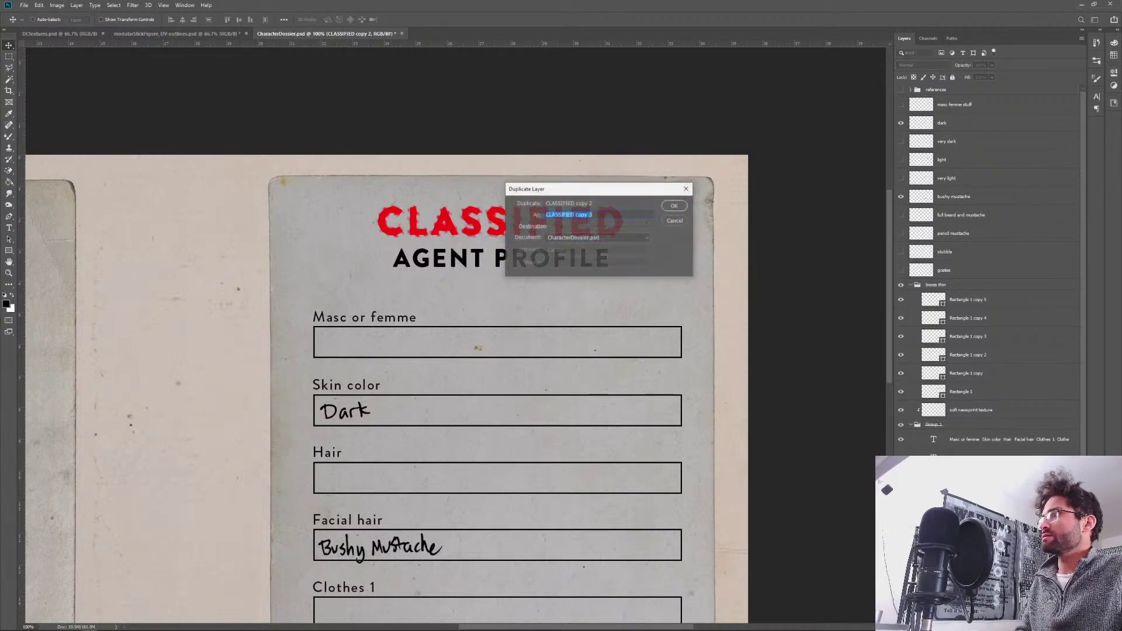
key("Return")
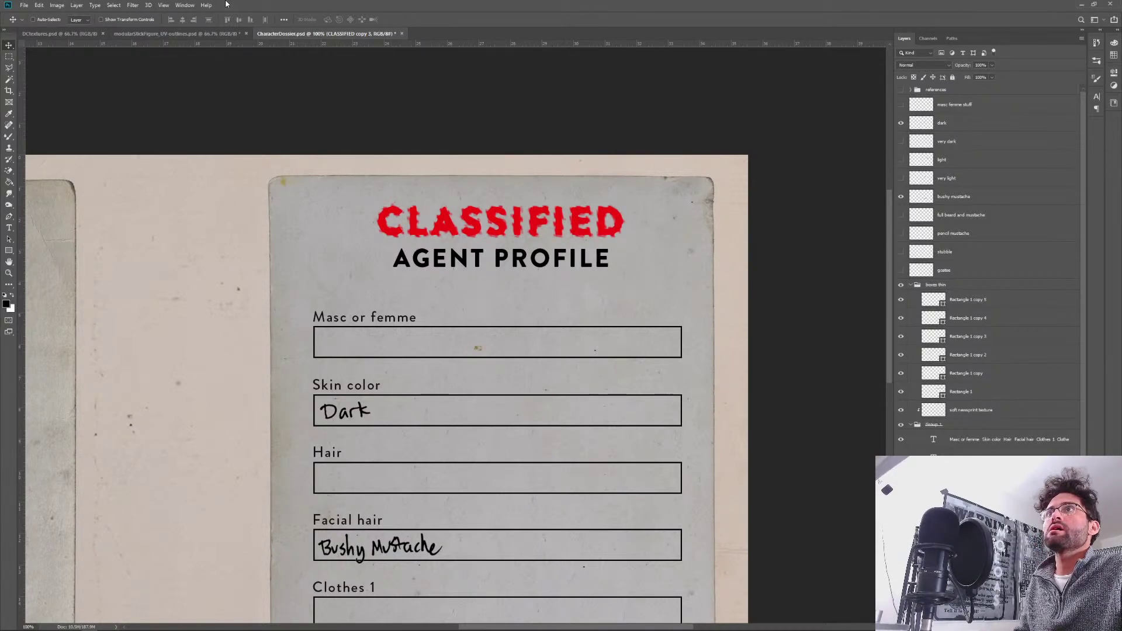
right_click(985, 133)
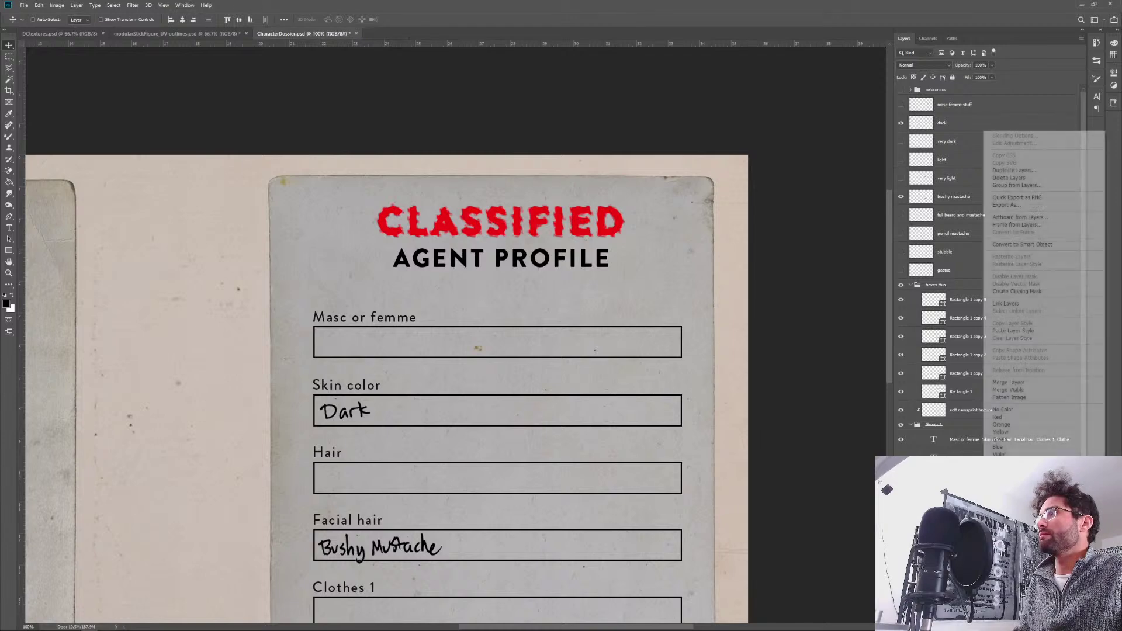
left_click(1009, 382)
key("ctrl+alt+j")
key("Return")
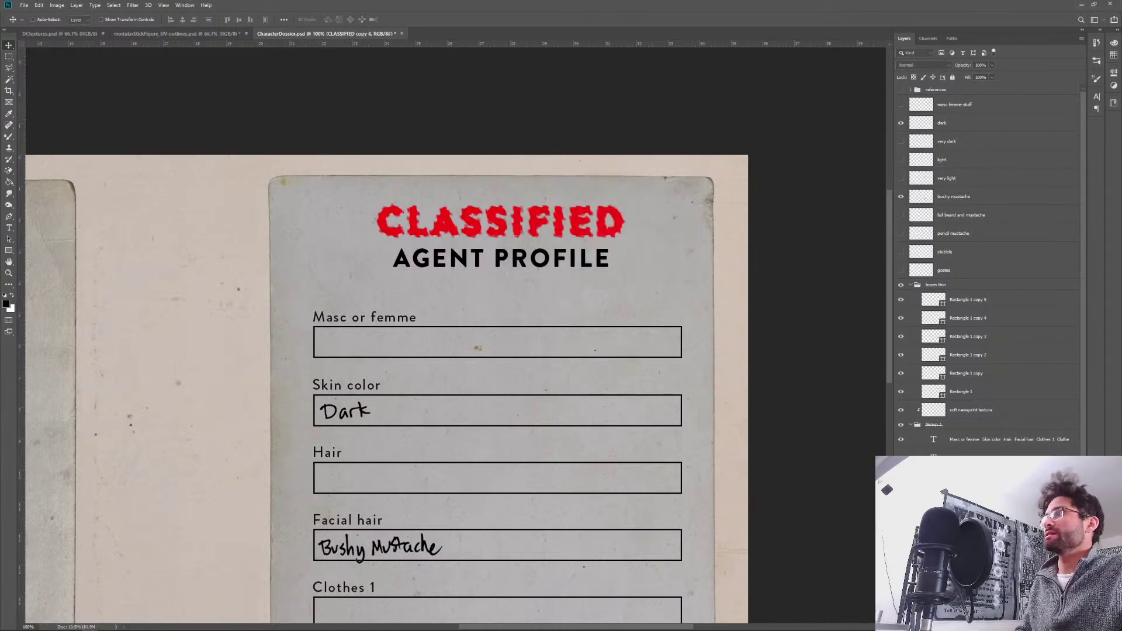
Try a Ripple distortion with Large size on the CLASSIFIED title, then undo it.
left_click(113, 5)
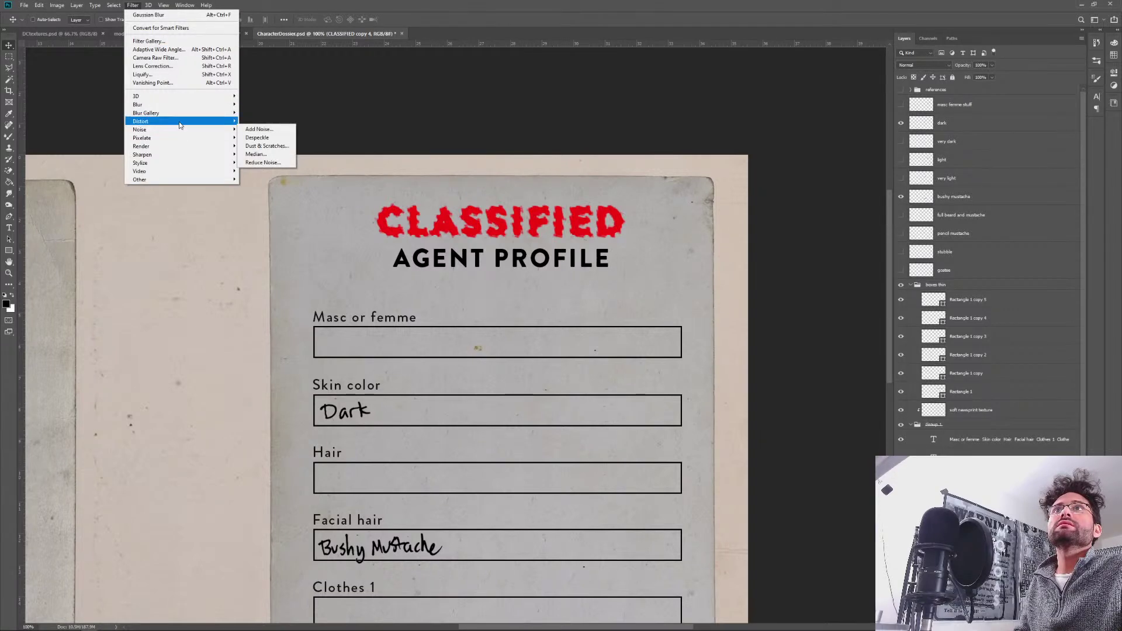
mouse_move(213, 123)
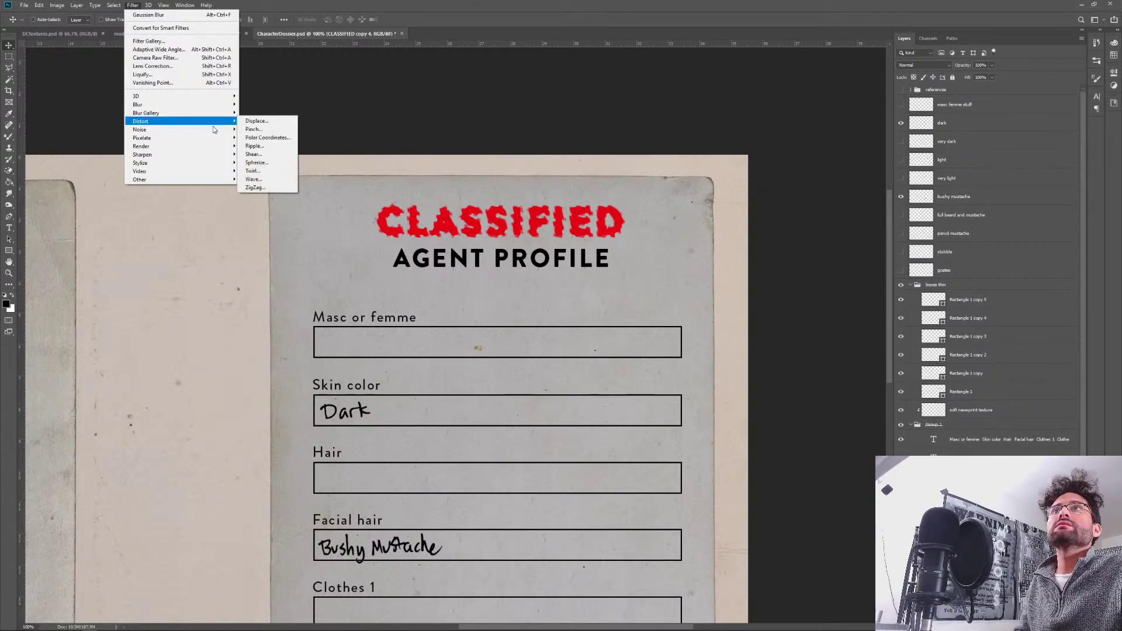
left_click(271, 151)
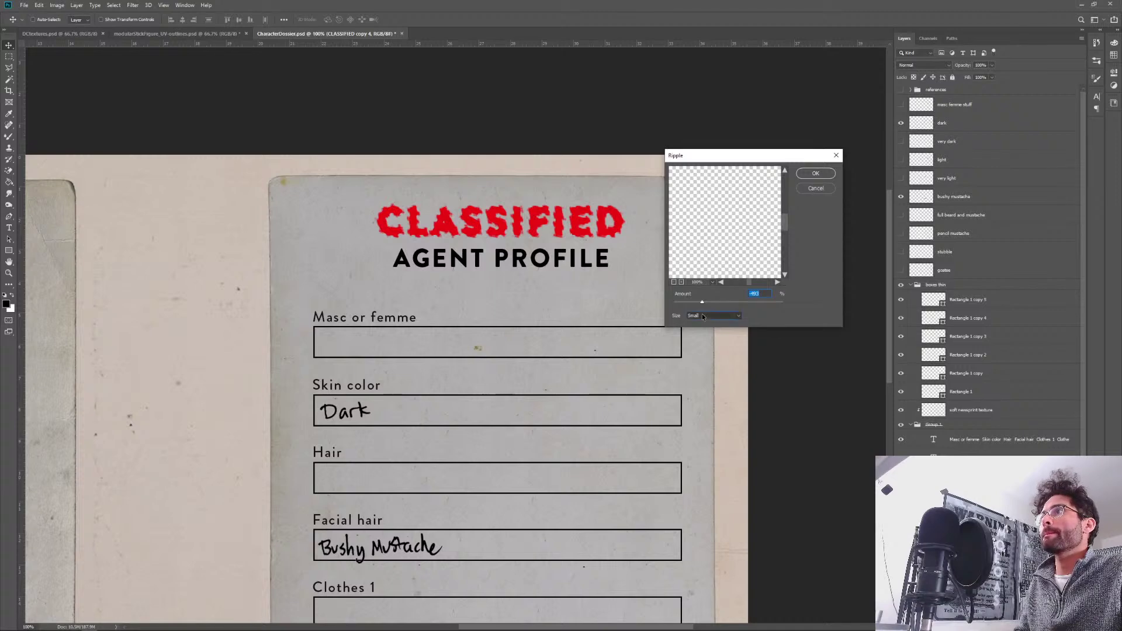
left_click(703, 315)
left_click(705, 337)
left_click(815, 174)
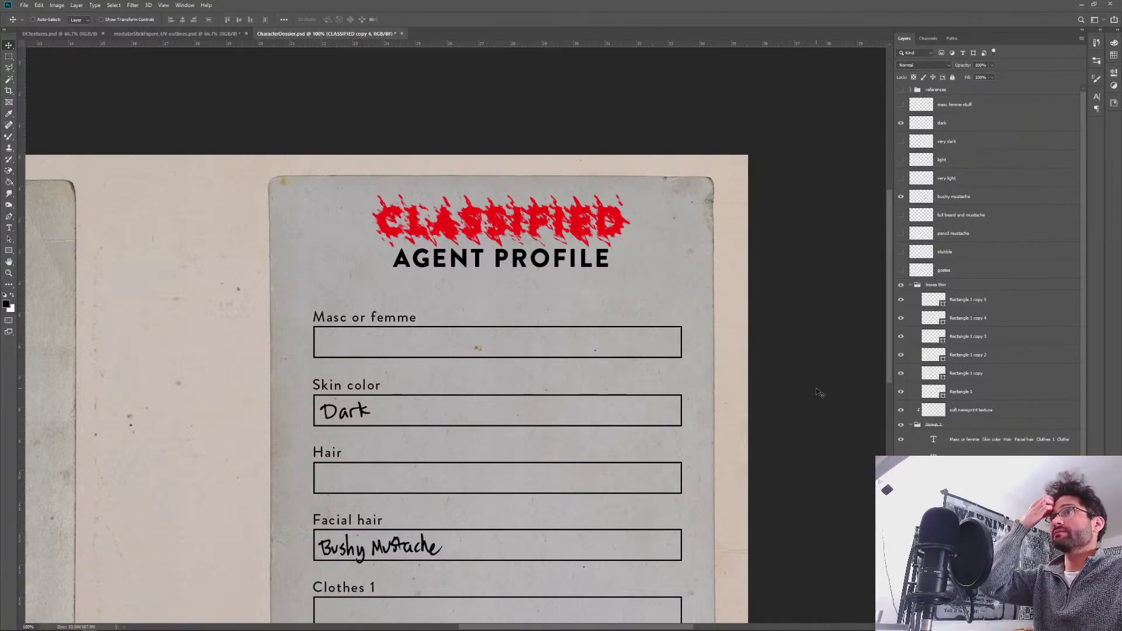
key("ctrl+z")
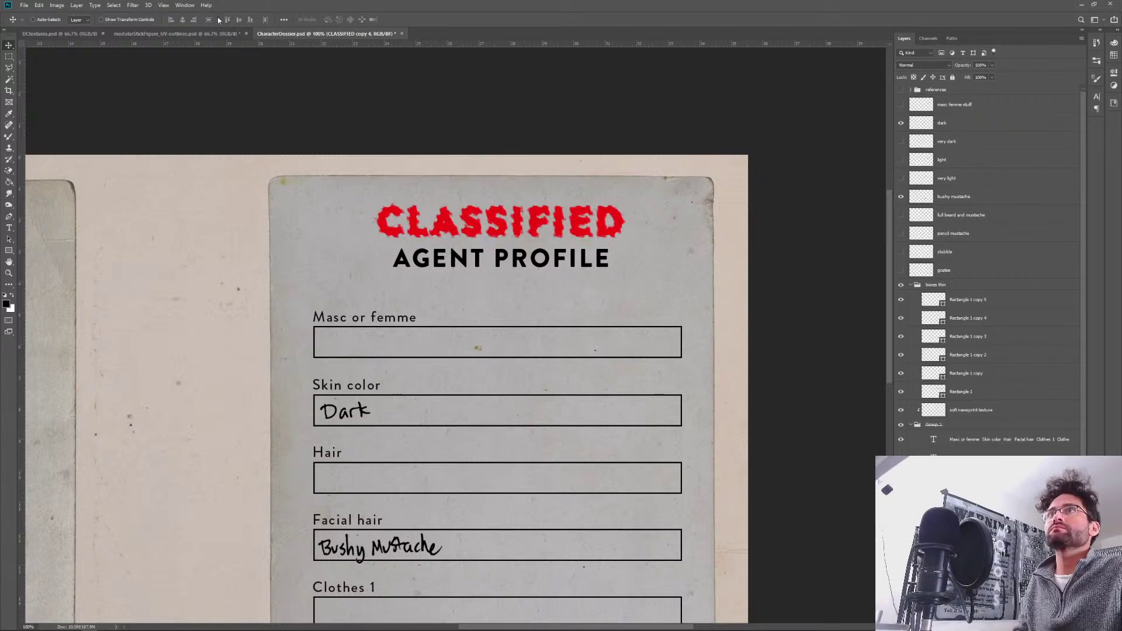
Apply the Ripple filter with Medium size to the CLASSIFIED title, checking the lettering in the filter preview.
left_click(142, 5)
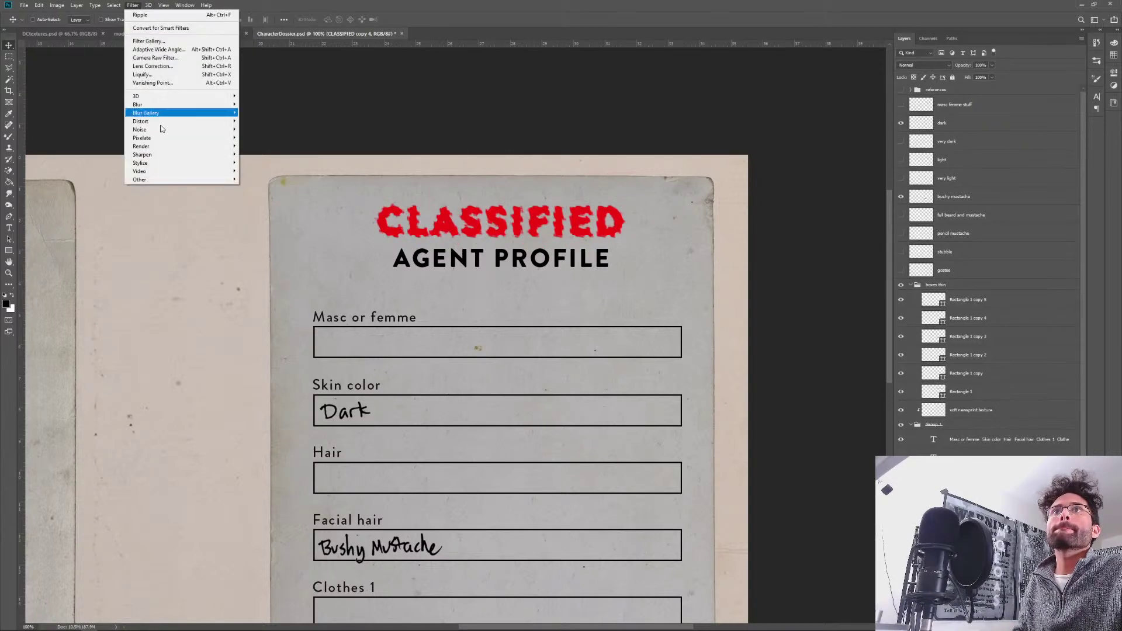
mouse_move(175, 130)
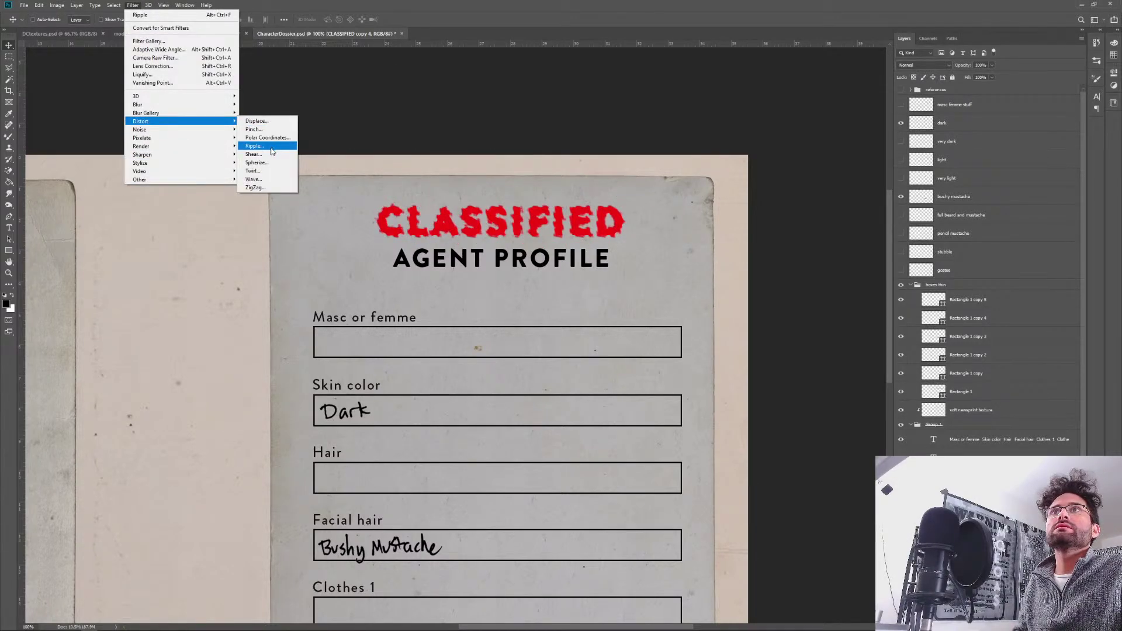
left_click(272, 148)
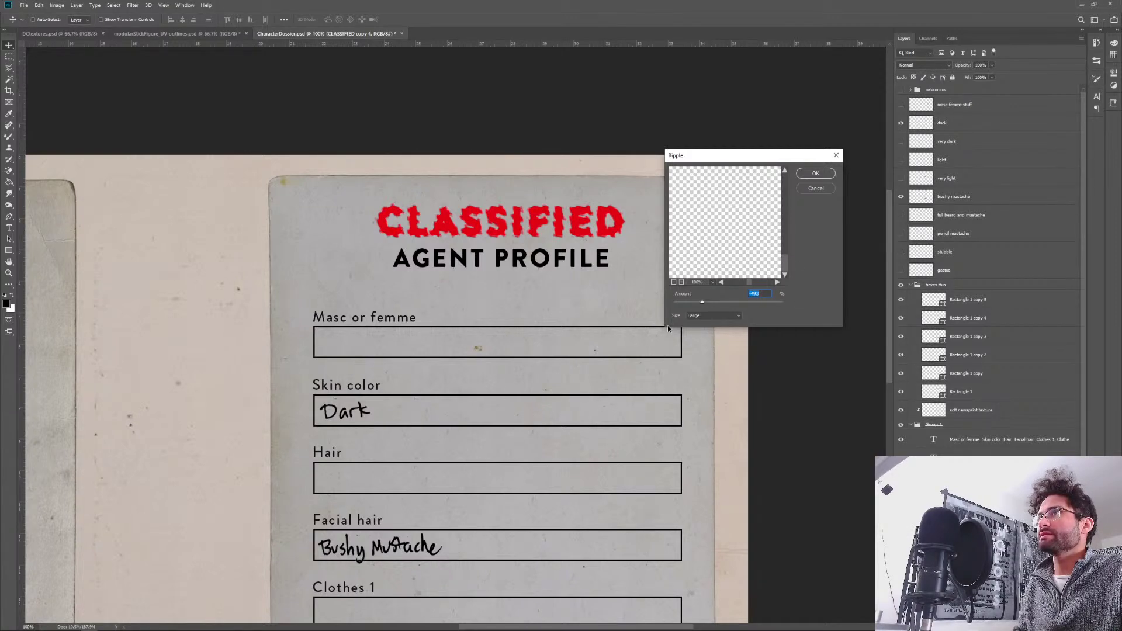
mouse_move(728, 218)
left_mouse_down()
mouse_move(714, 253)
mouse_move(691, 201)
mouse_move(725, 225)
mouse_move(710, 262)
mouse_move(745, 224)
left_mouse_up()
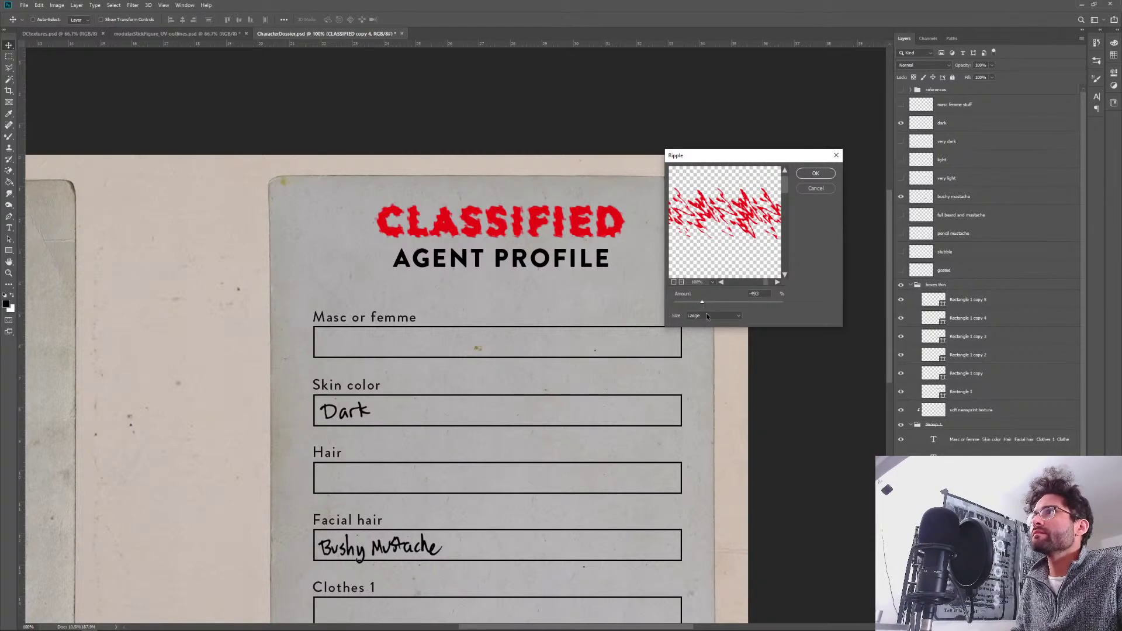
left_click(706, 315)
left_click(704, 322)
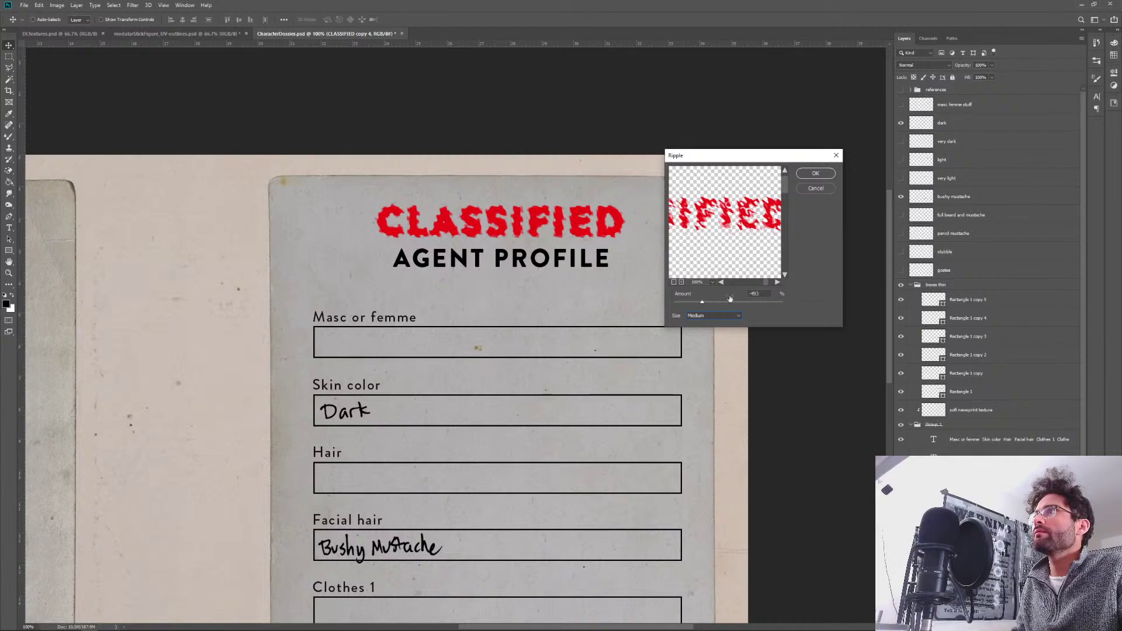
left_click(805, 175)
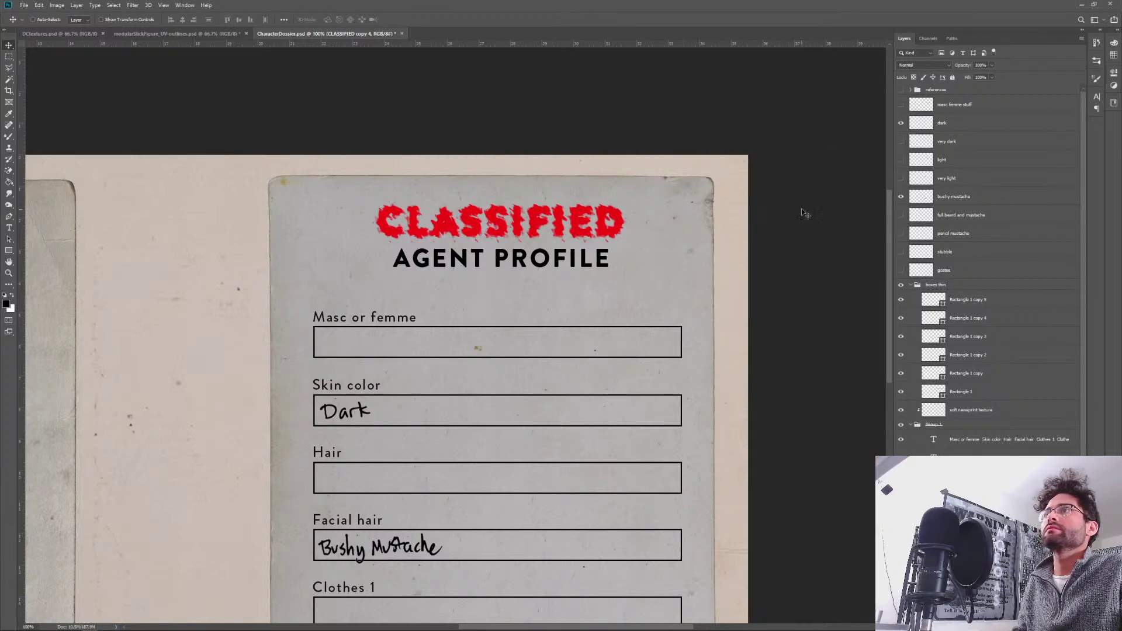
Soften the rippled CLASSIFIED title with a Gaussian Blur of about 3.4 pixels radius.
left_click(132, 5)
mouse_move(192, 106)
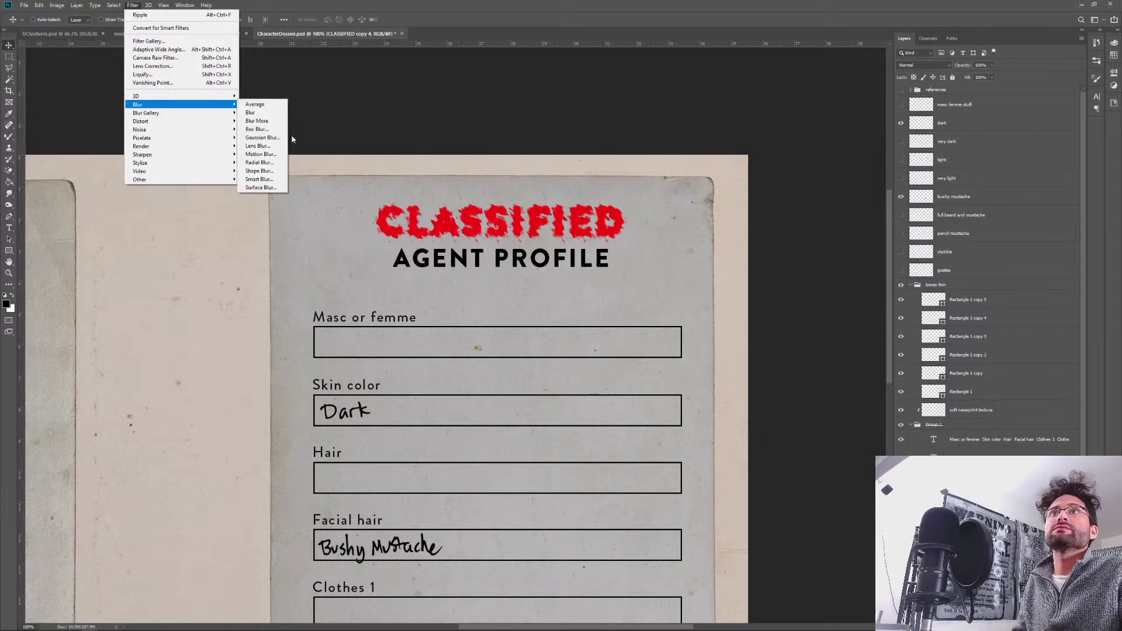
left_click(266, 139)
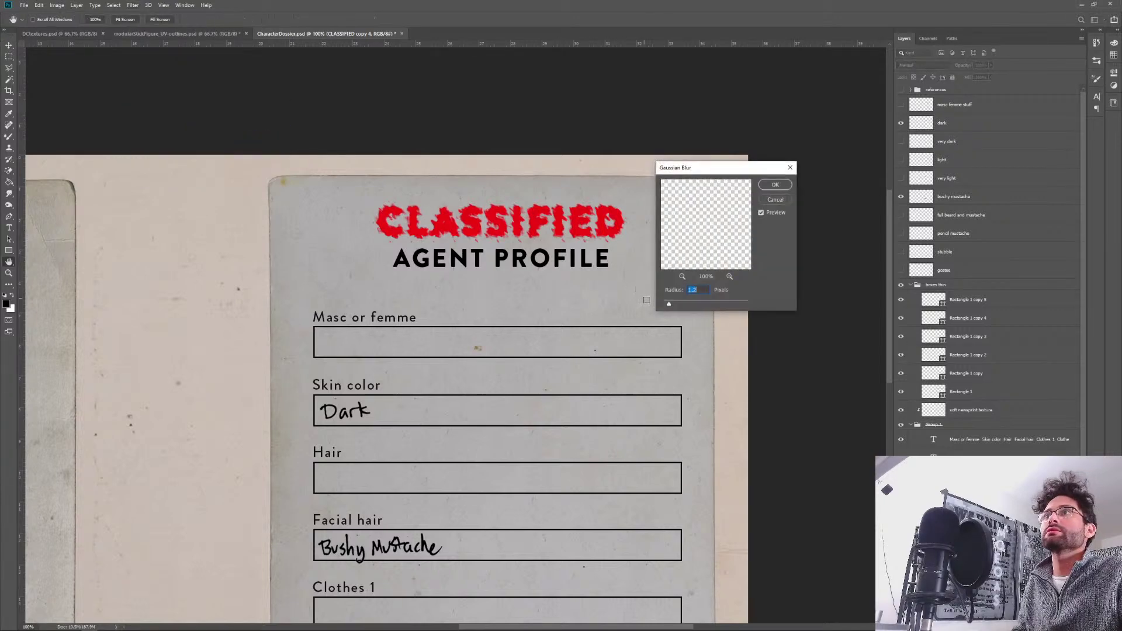
left_click_drag(669, 304, 675, 304)
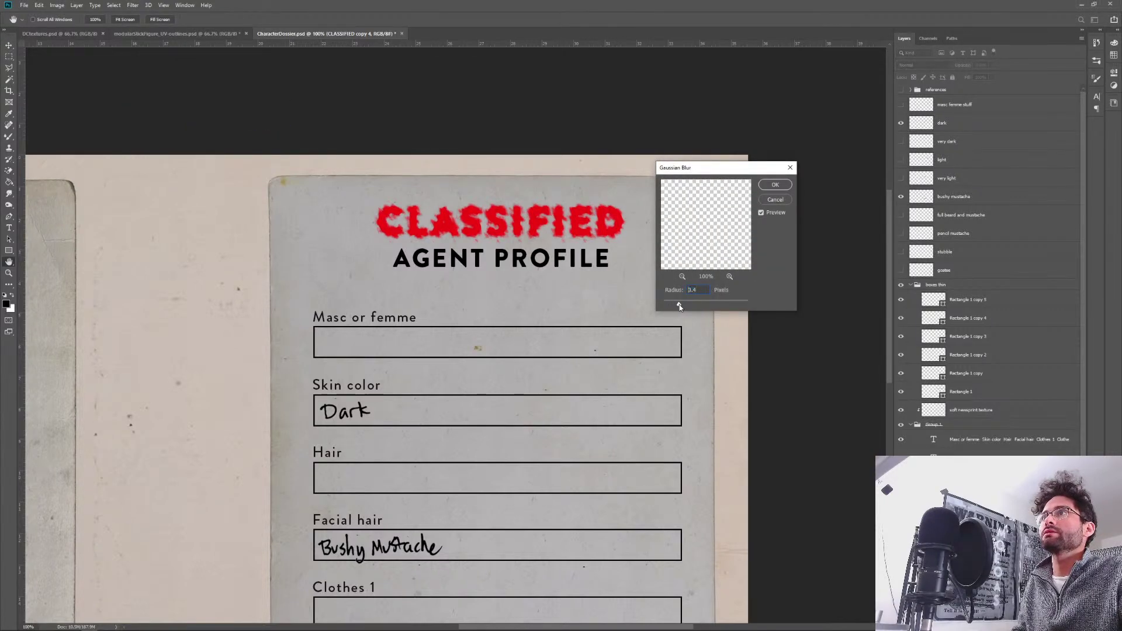
left_click(772, 185)
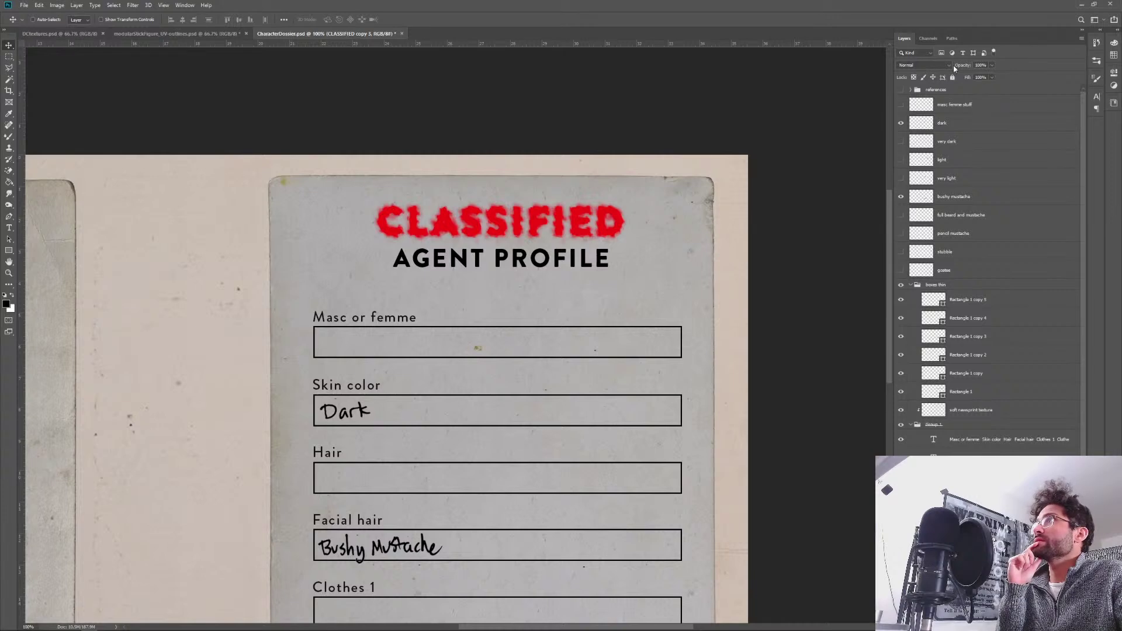
Try the CLASSIFIED title layer at 40% opacity, then restore it to 100%.
mouse_move(953, 65)
left_mouse_down()
mouse_move(970, 67)
mouse_move(893, 72)
mouse_move(956, 70)
mouse_move(932, 71)
left_mouse_up()
type("40")
key("Return")
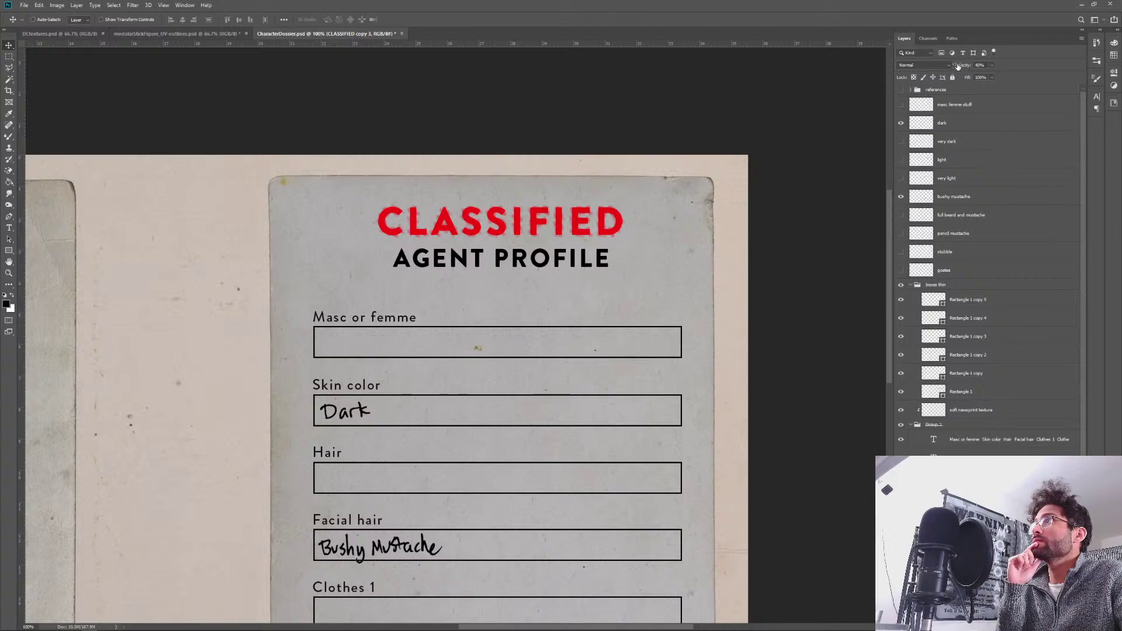
left_click_drag(958, 68, 1017, 250)
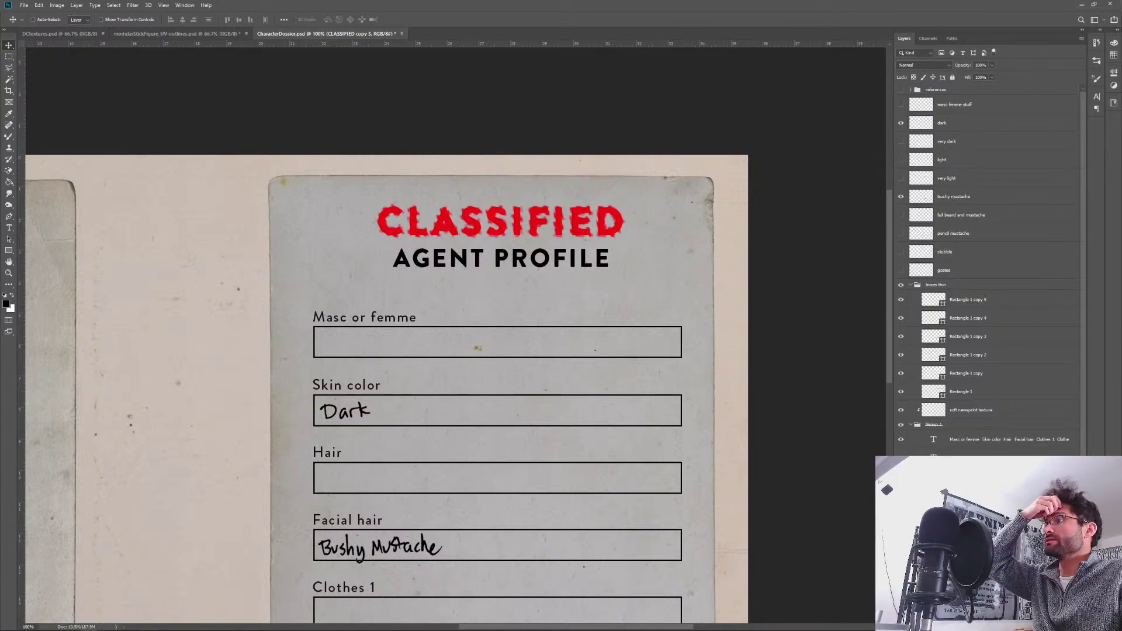
Duplicate the blurred CLASSIFIED layer and switch from the Magic Eraser to the standard Eraser tool.
key("ctrl+j")
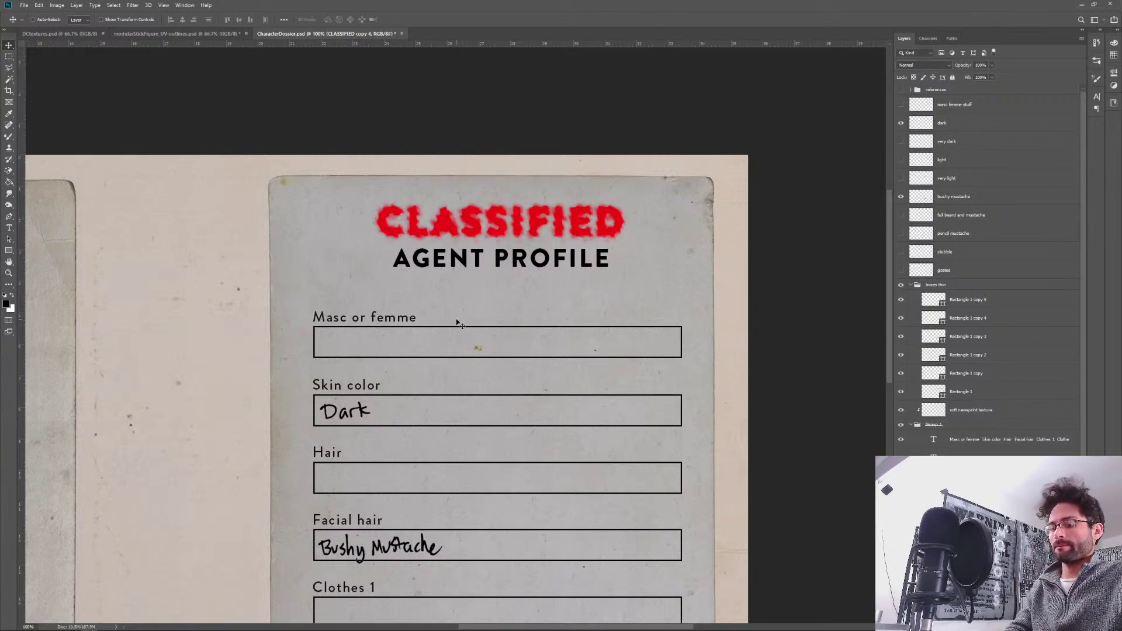
key("e")
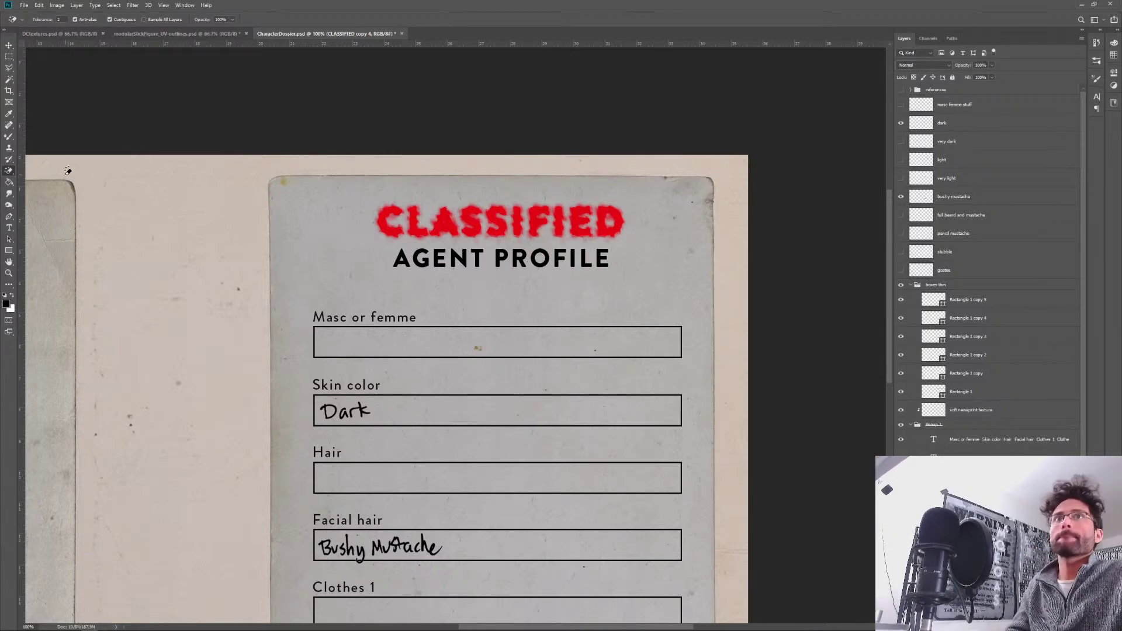
left_click(12, 174)
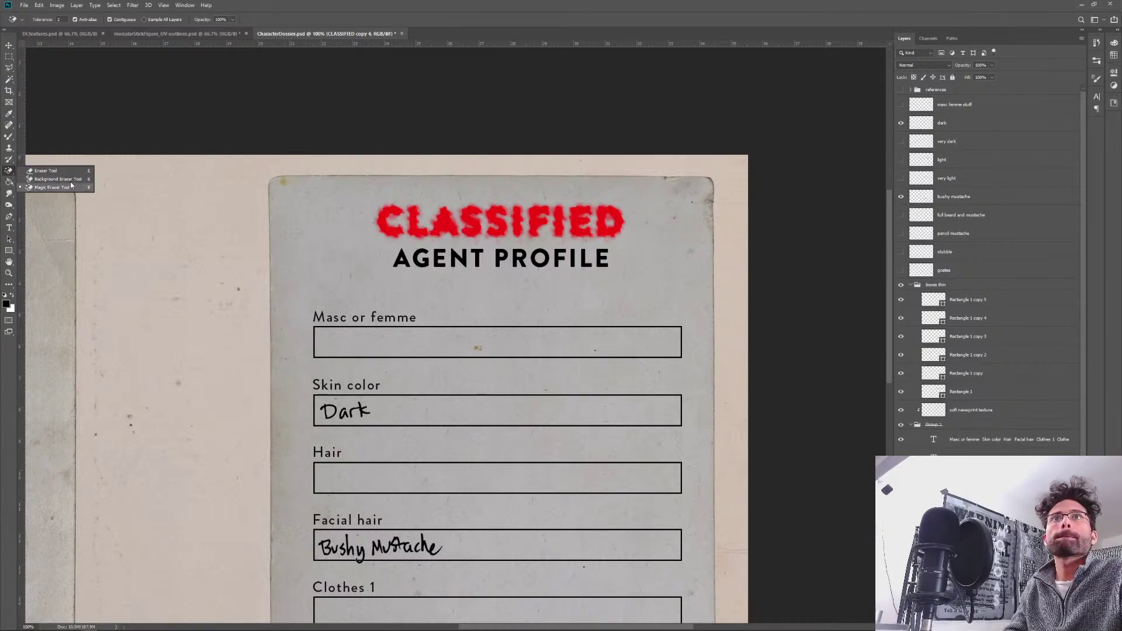
left_click(59, 169)
Try the all-purpose preset from Kyle's Concept Brushes, then return to the Eraser tool.
right_click(509, 260)
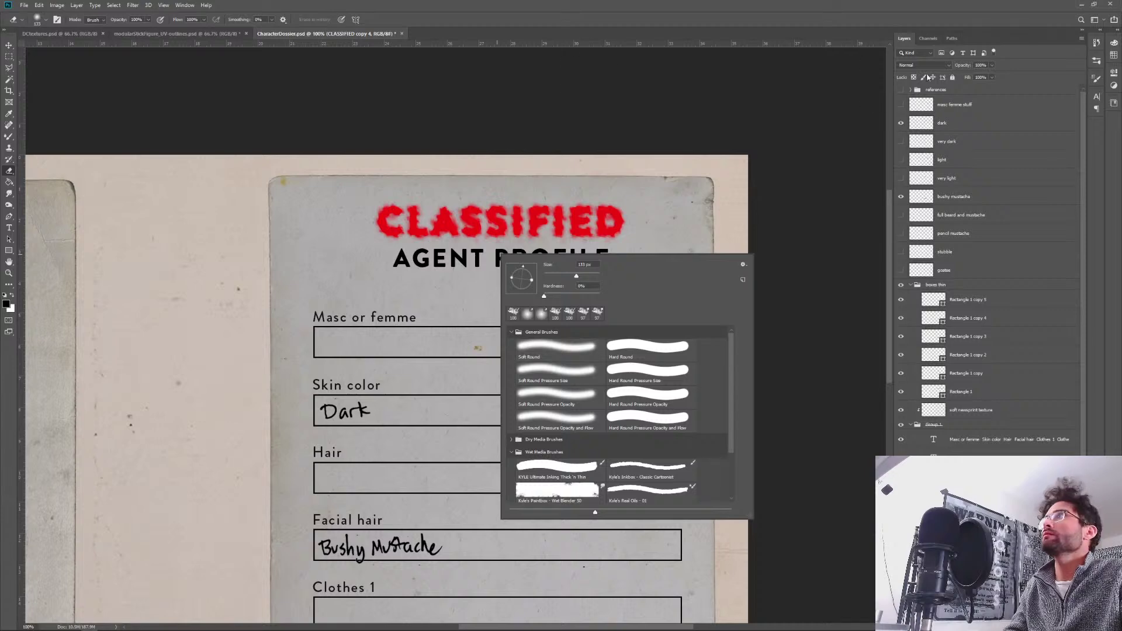
left_click(1097, 81)
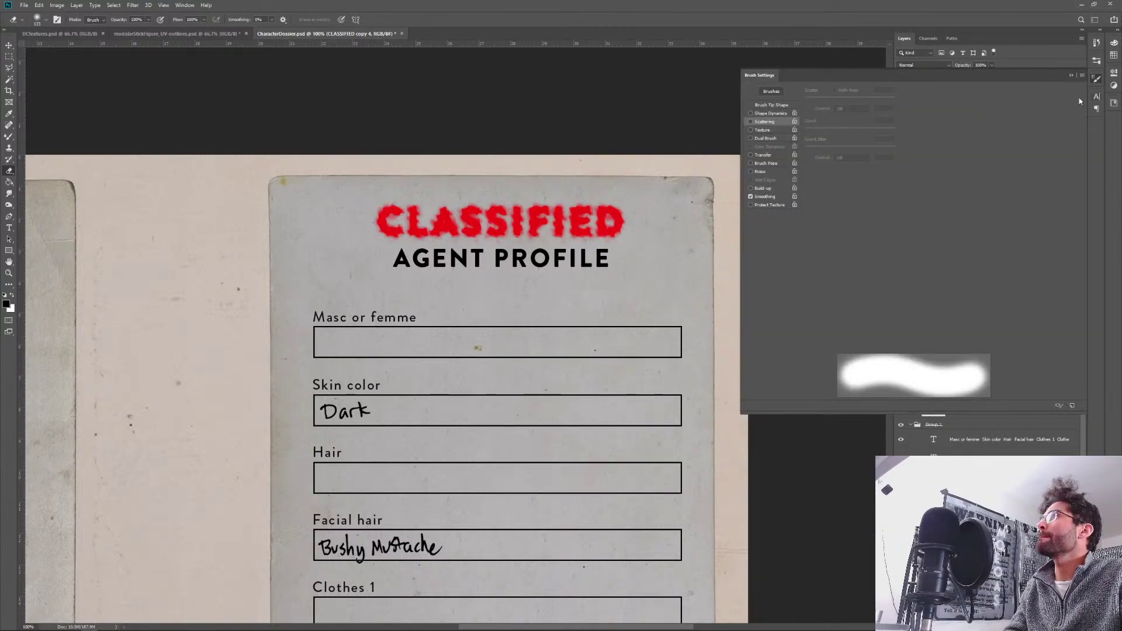
left_click(772, 92)
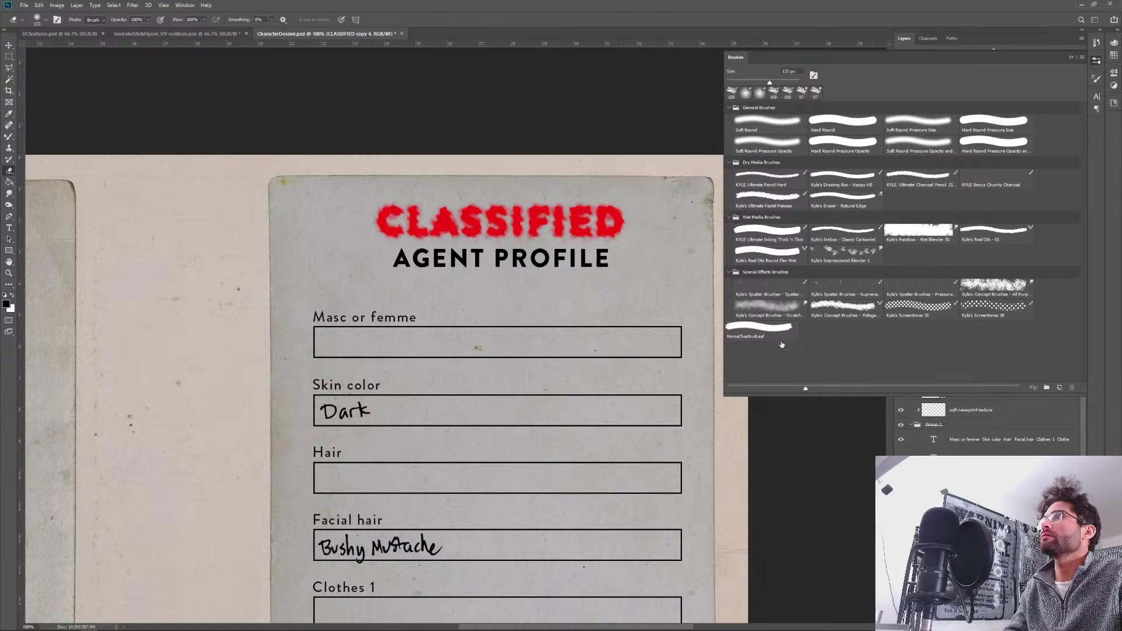
left_click(989, 290)
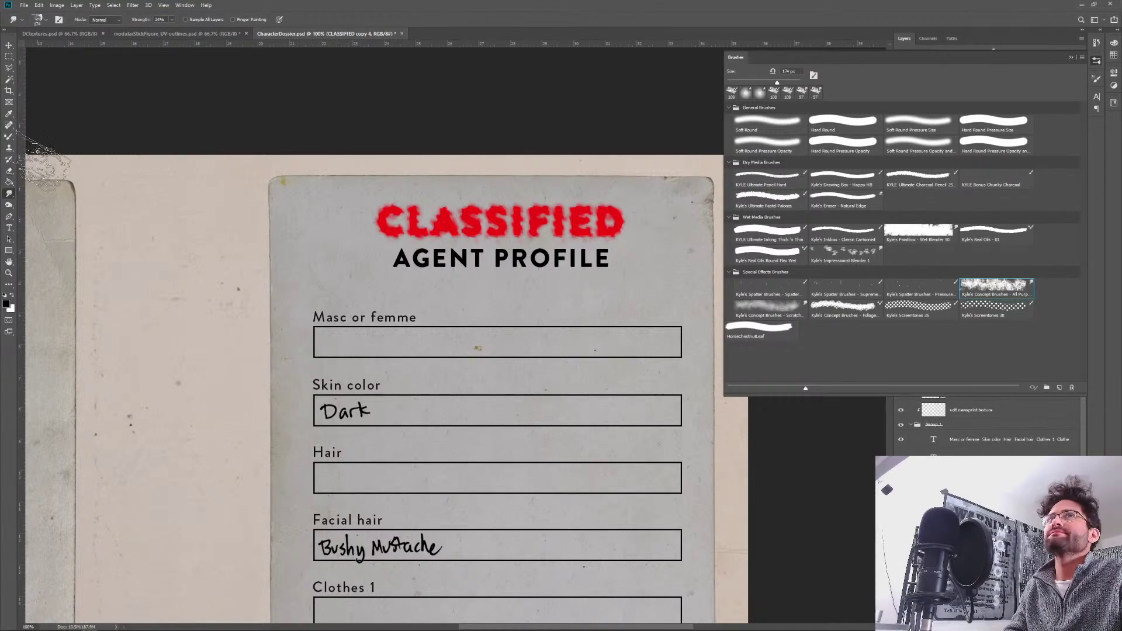
left_click(9, 171)
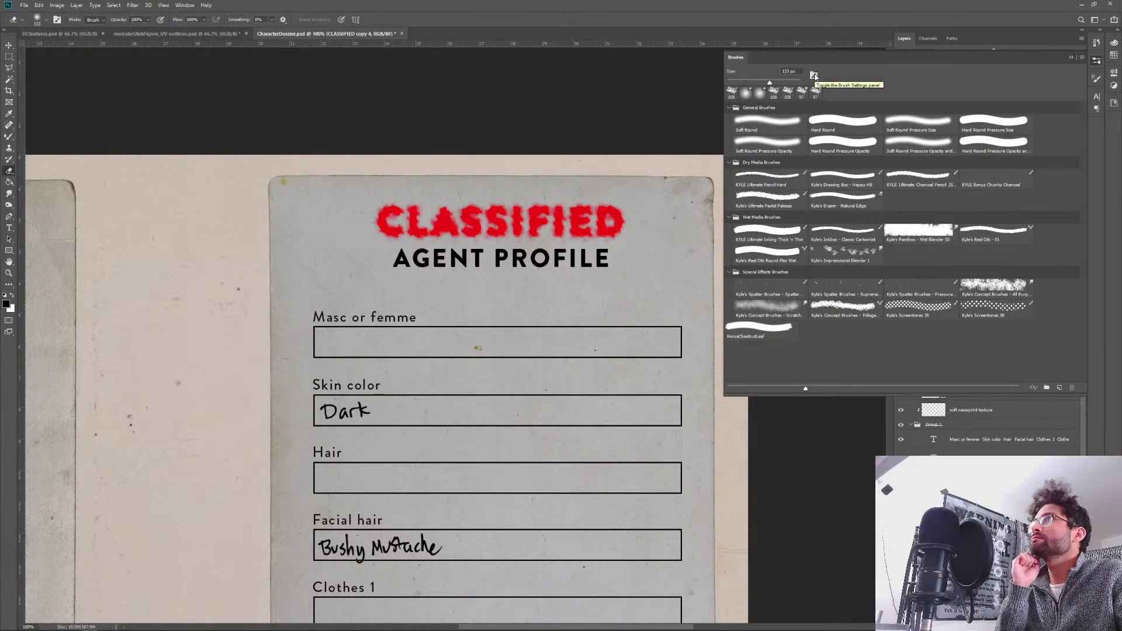
Enable Shape Dynamics for the Eraser brush and bring up its brush tip shapes.
left_click(1096, 80)
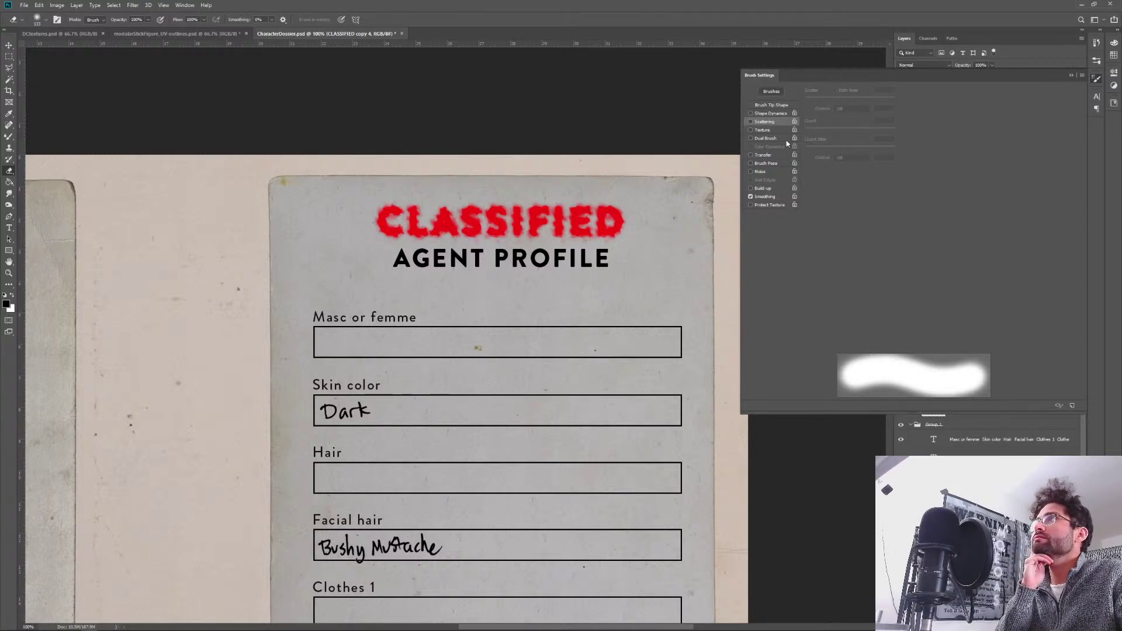
left_click(767, 113)
left_click(764, 104)
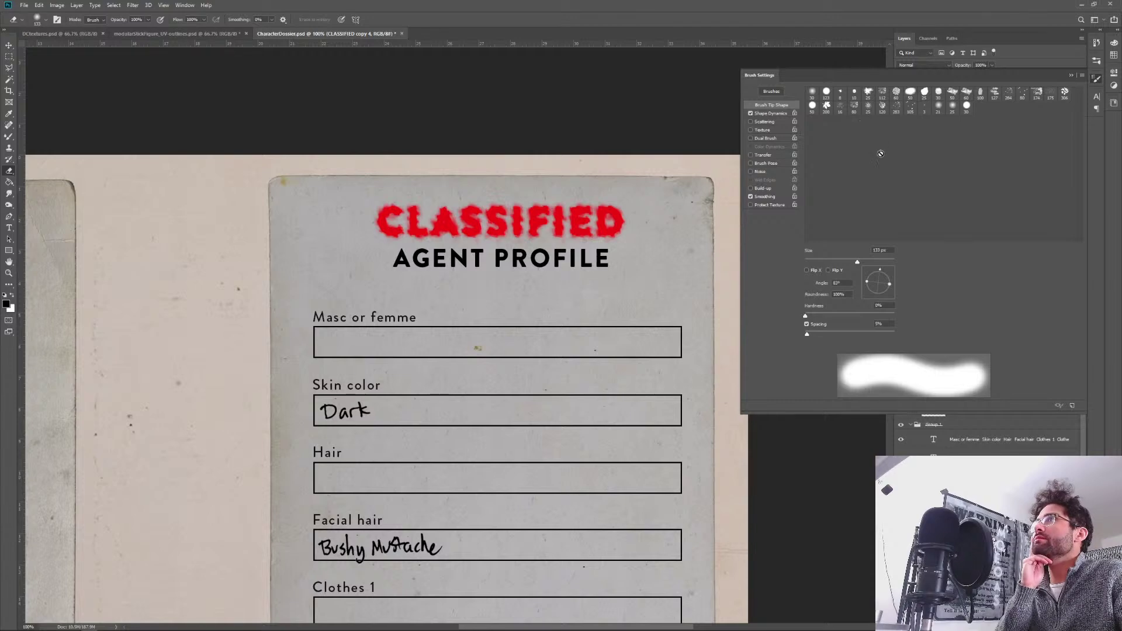
Try a range of textured bristle and spatter tips for the Eraser, comparing their stroke previews and outlines beside the CLASSIFIED title.
left_click(952, 93)
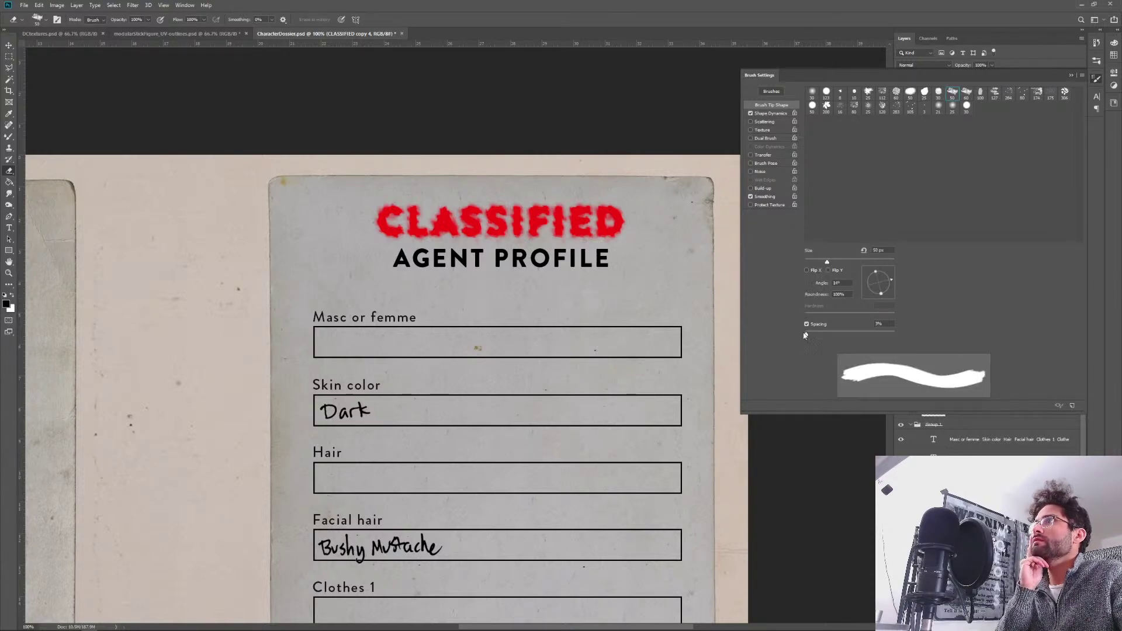
left_click_drag(827, 263, 847, 263)
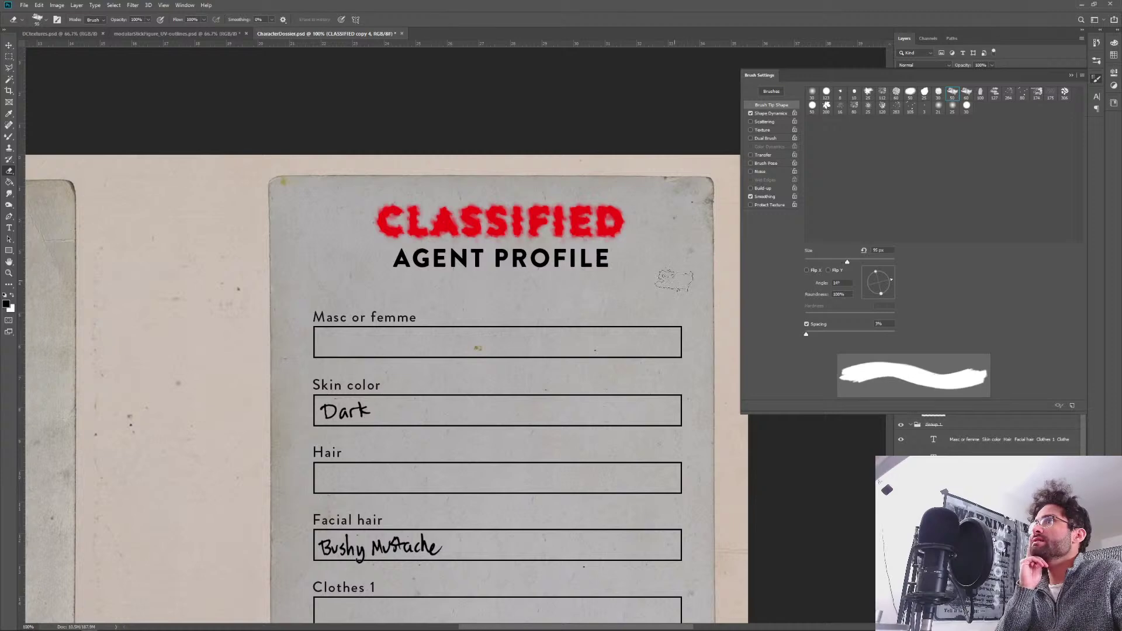
left_click(967, 94)
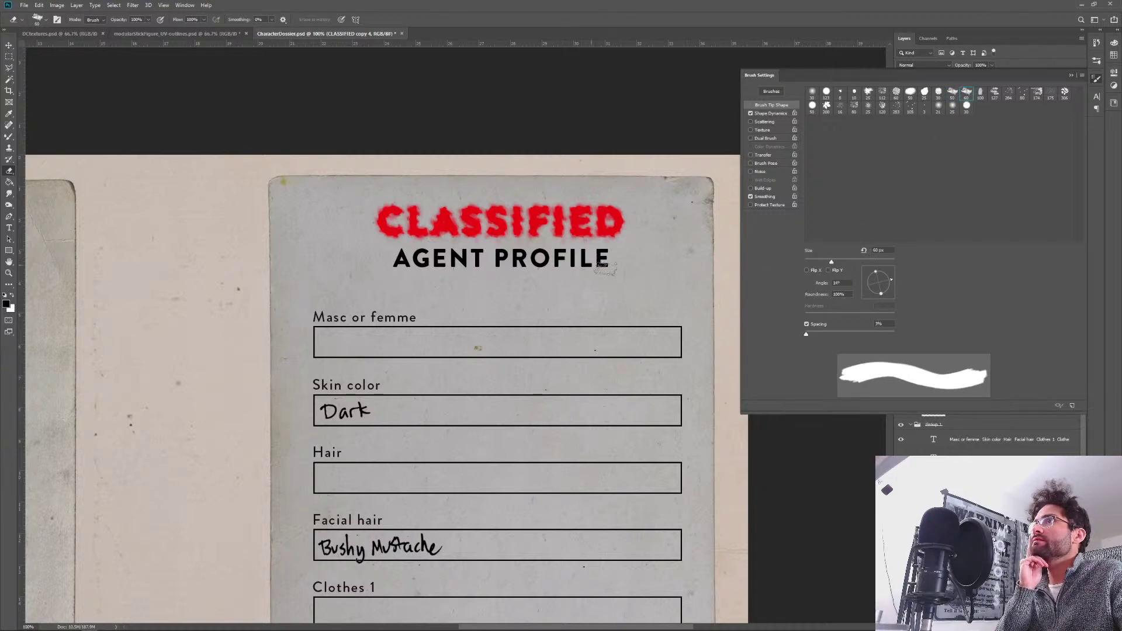
left_click(1008, 94)
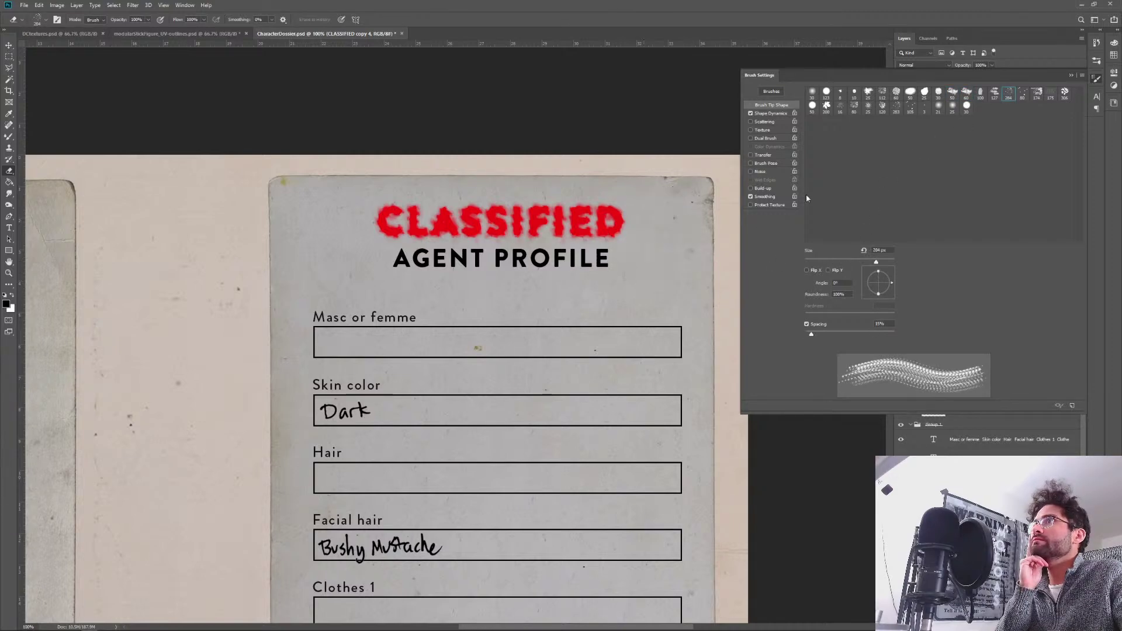
left_click(1038, 96)
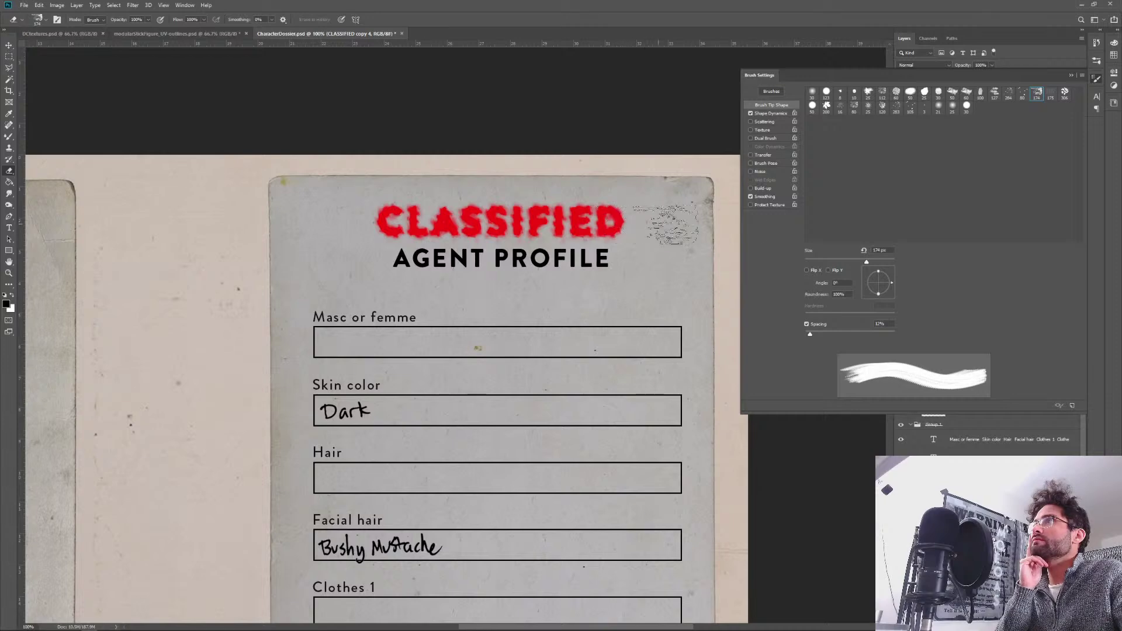
left_click(897, 106)
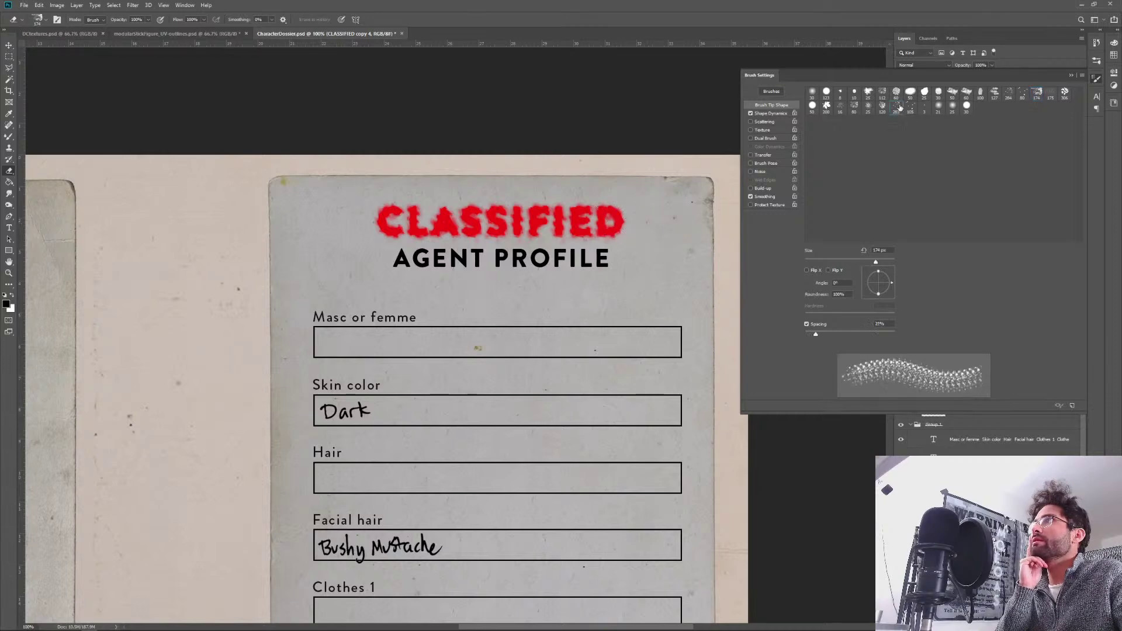
left_click(868, 106)
left_click(883, 107)
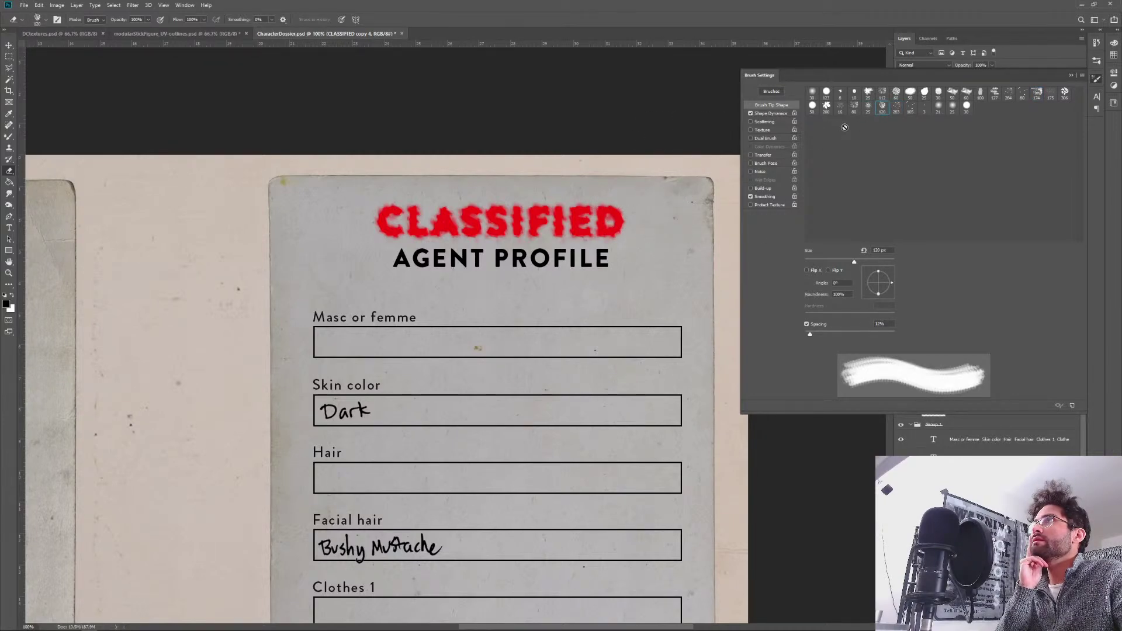
left_click(854, 108)
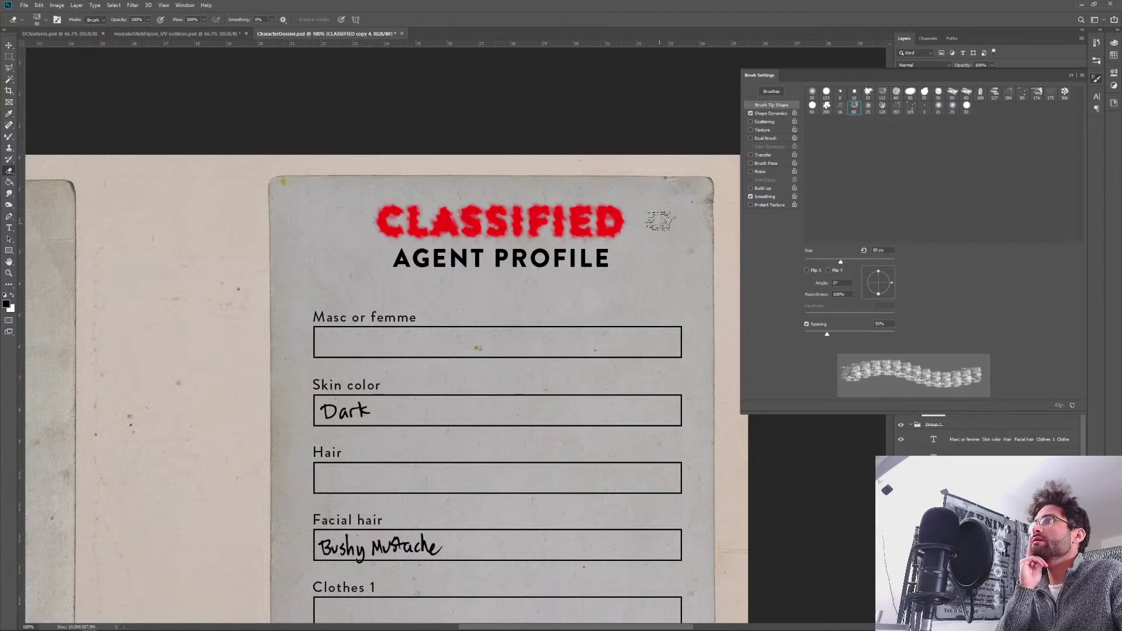
left_click(840, 107)
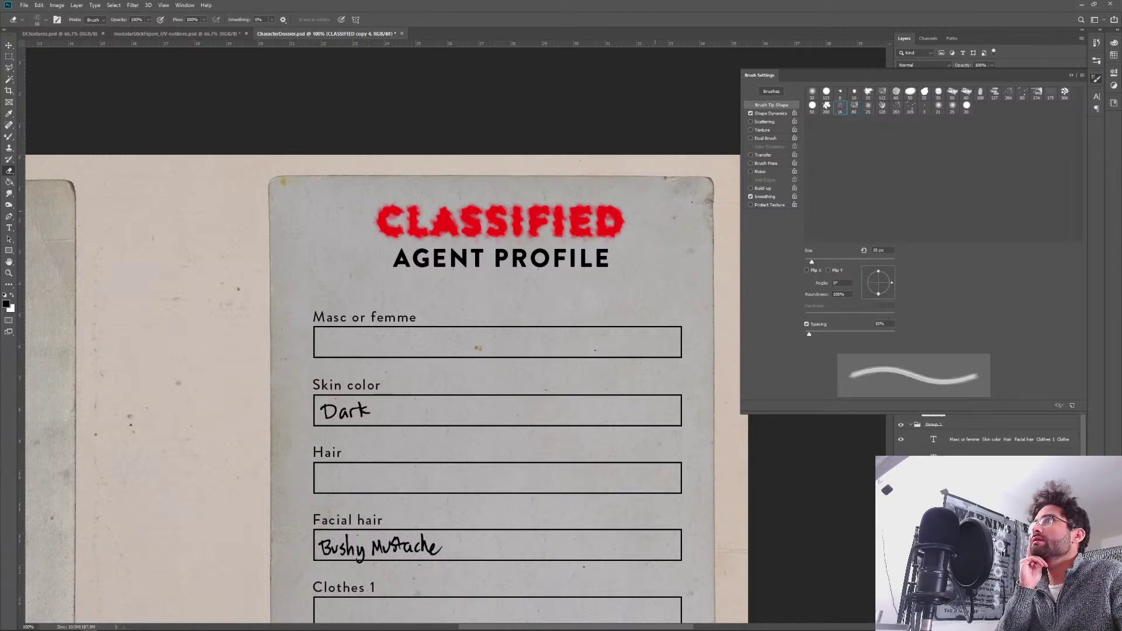
left_click(869, 93)
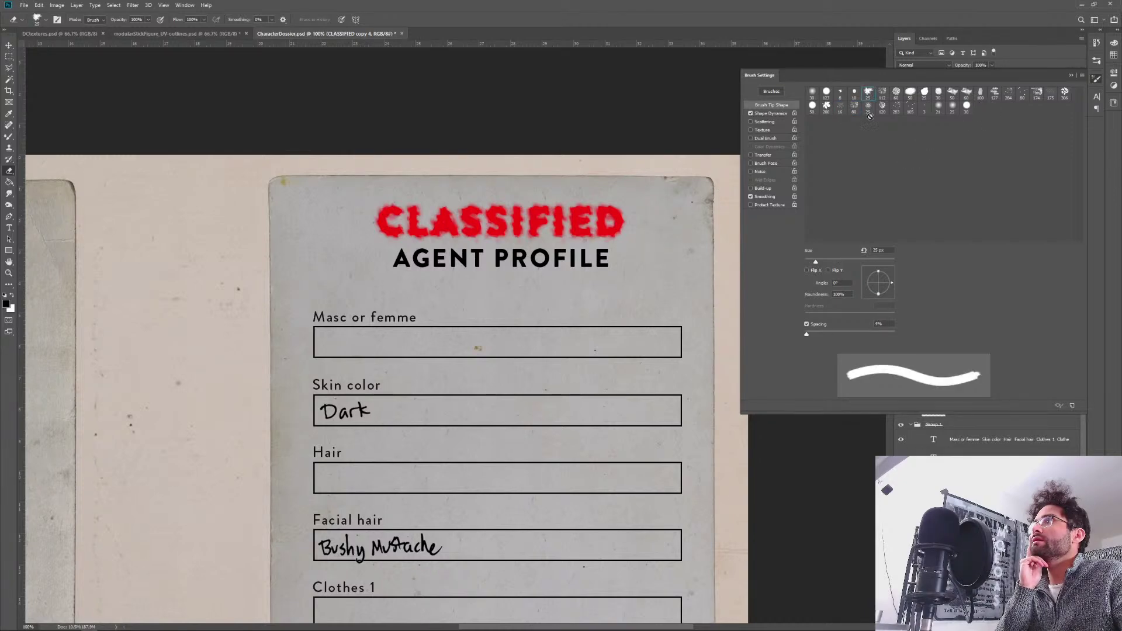
left_click(953, 93)
left_click(966, 93)
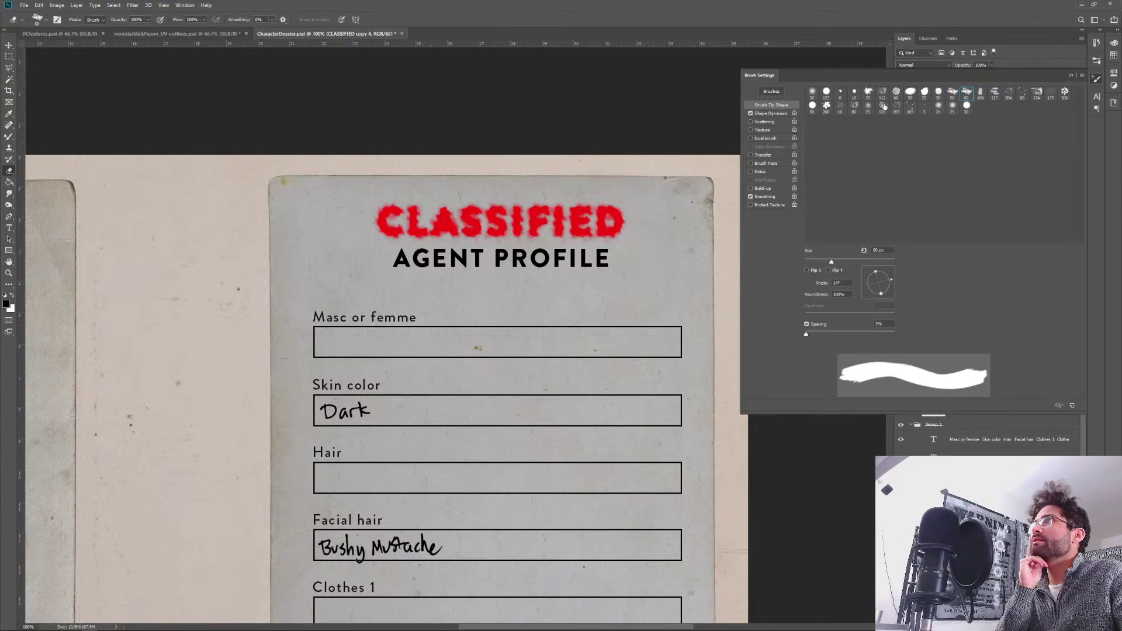
left_click(882, 94)
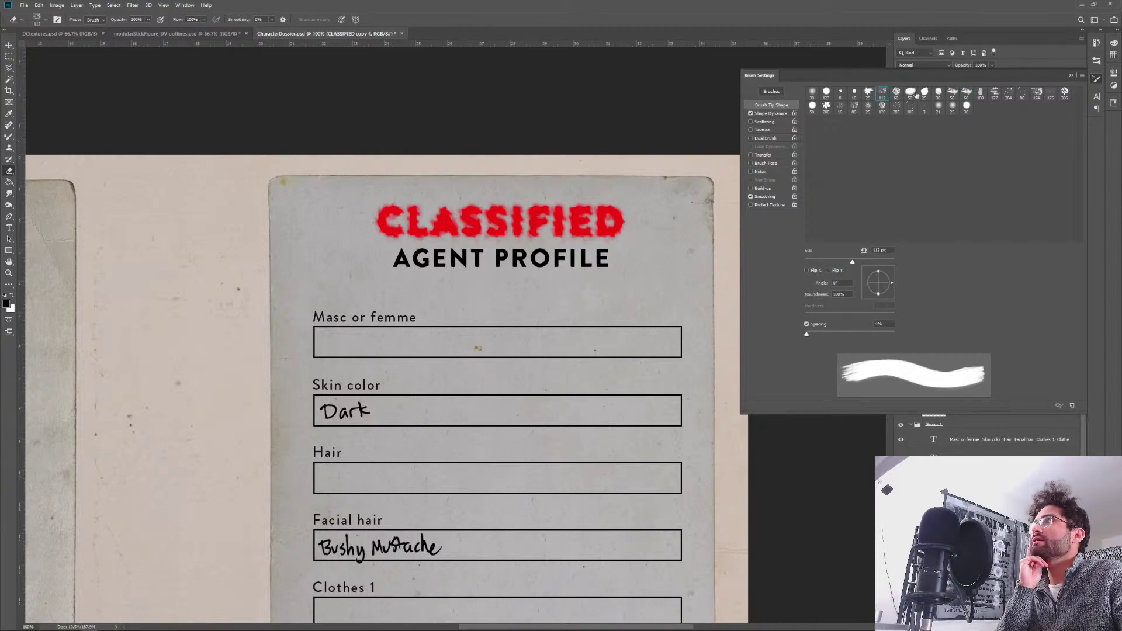
left_click(966, 93)
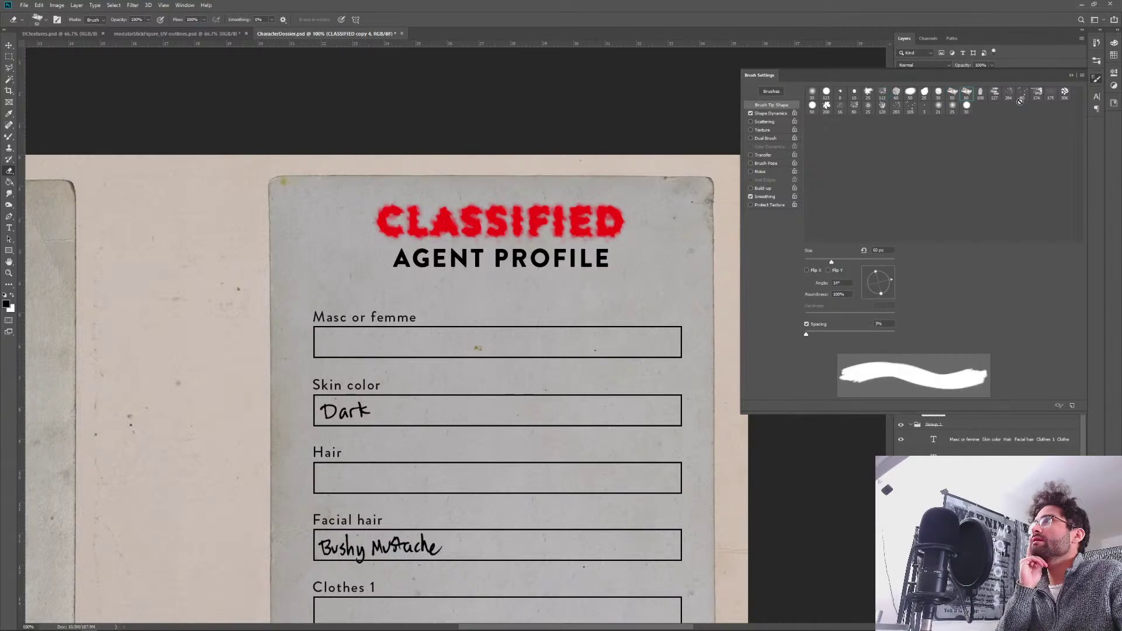
Choose the rough 174 px tip for the Eraser and set its Angle Jitter to 100%.
left_click(1036, 93)
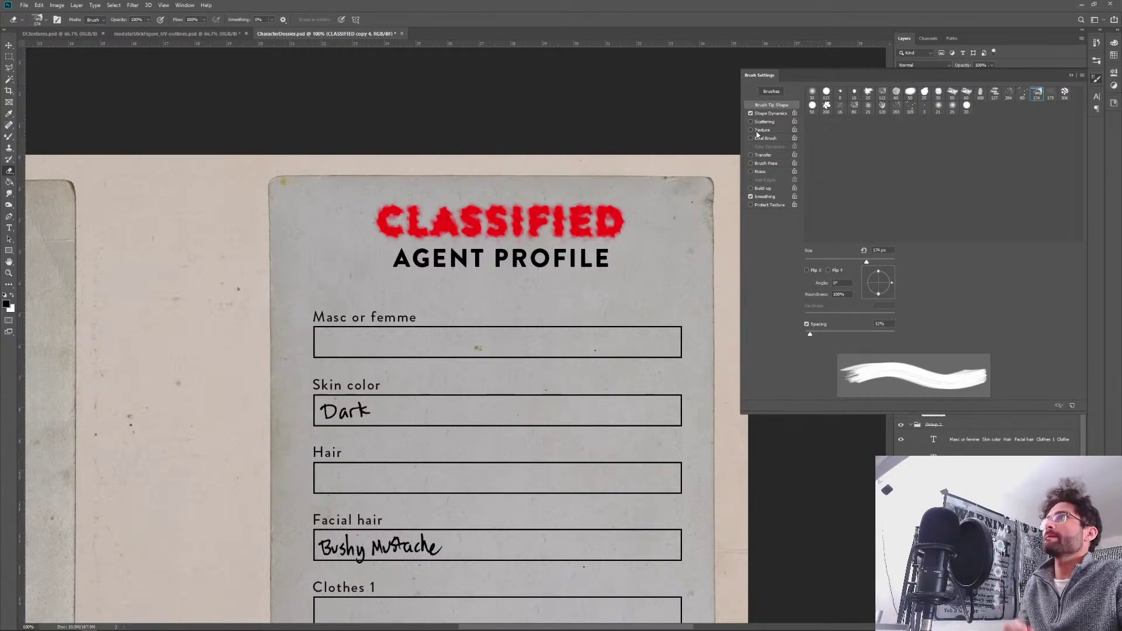
left_click(772, 114)
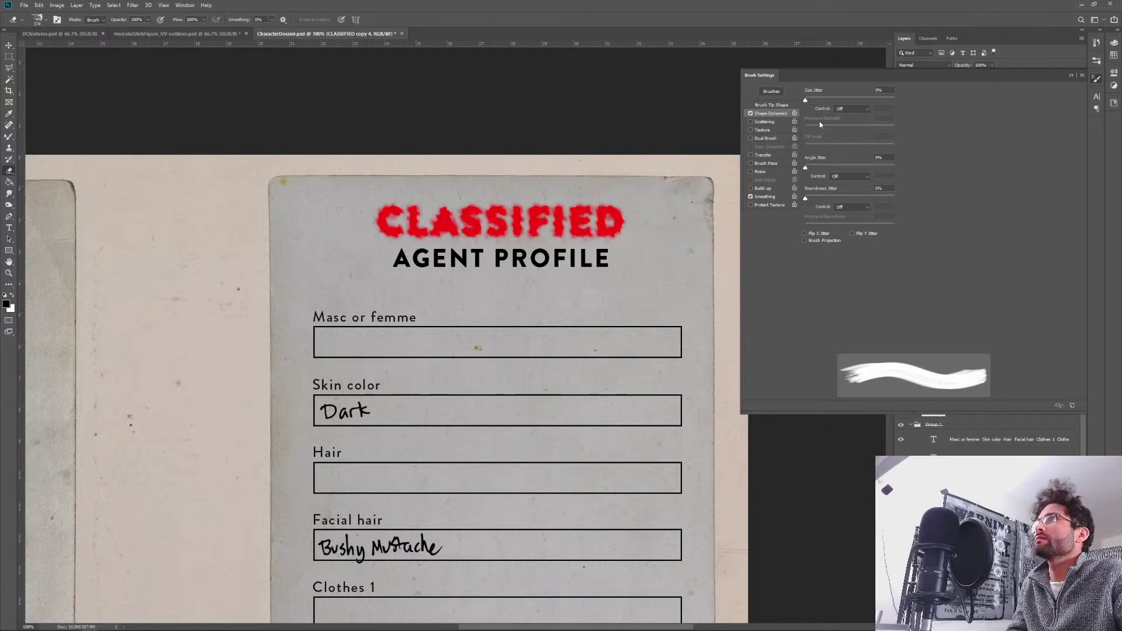
left_click_drag(810, 170, 898, 168)
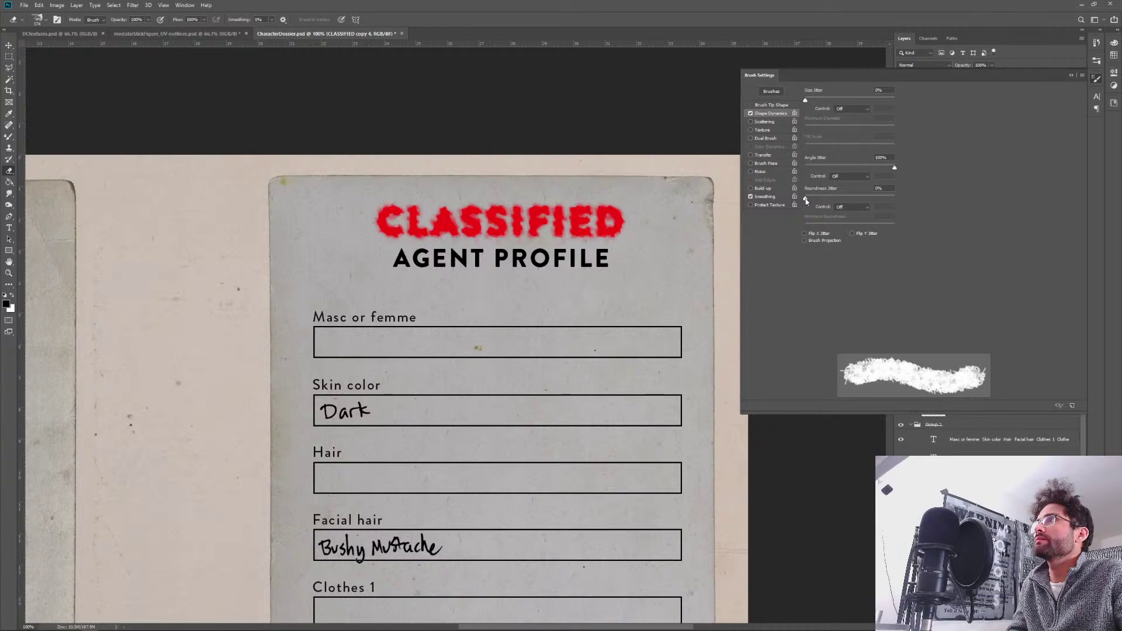
Enable Scattering on the Eraser brush with a Scatter amount of 147% and close the brush settings.
left_click(764, 122)
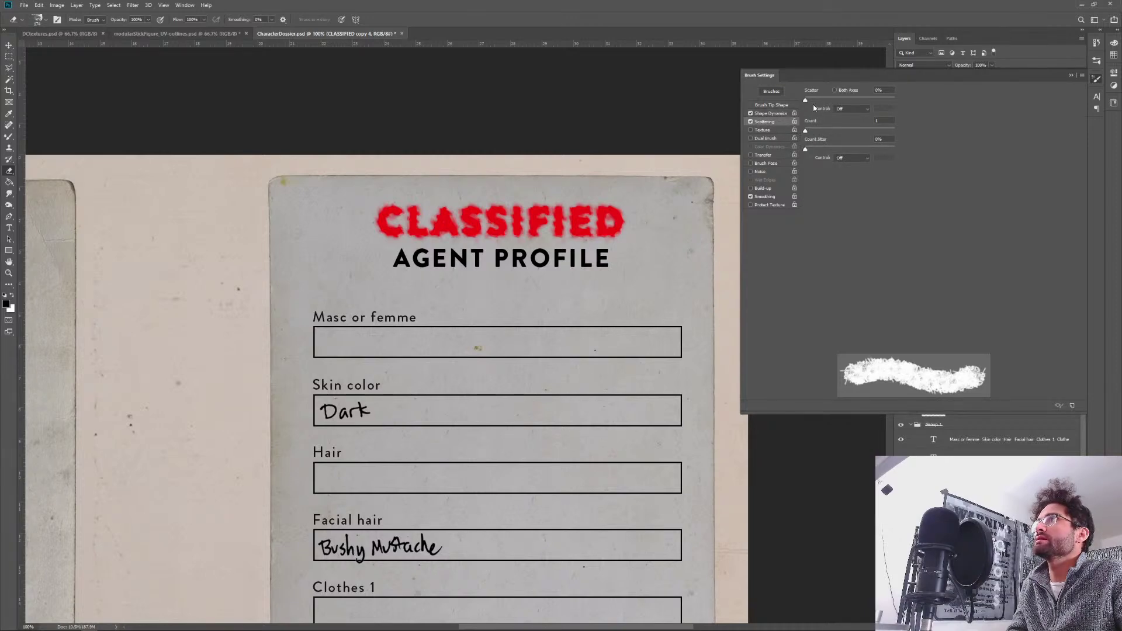
mouse_move(810, 97)
left_mouse_down()
mouse_move(826, 99)
mouse_move(814, 133)
mouse_move(767, 138)
left_mouse_up()
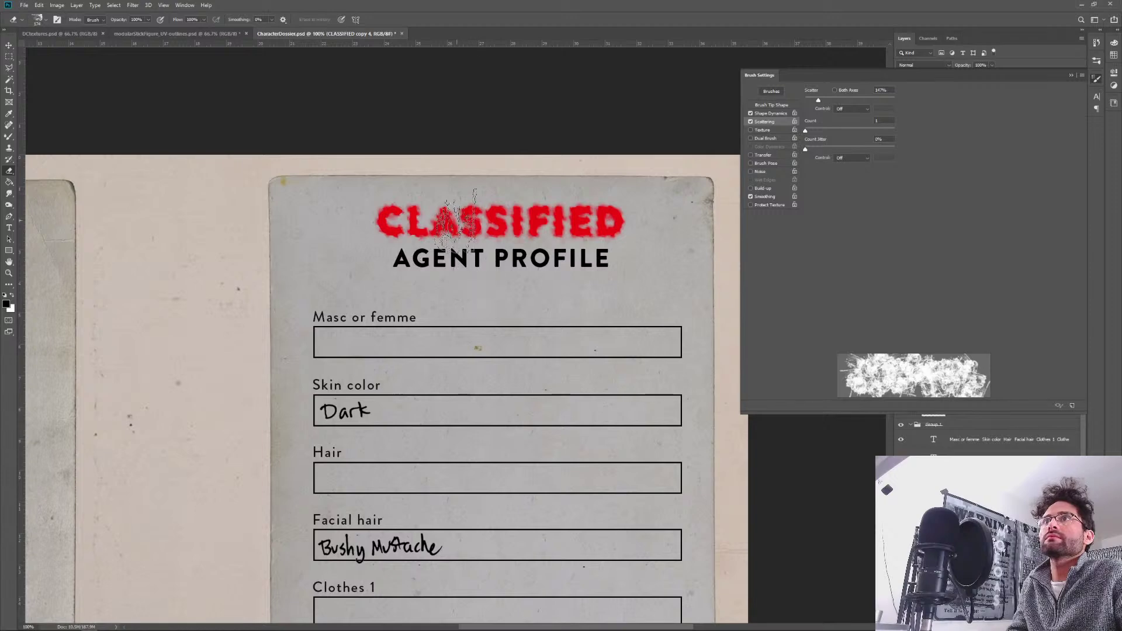
left_click(1097, 80)
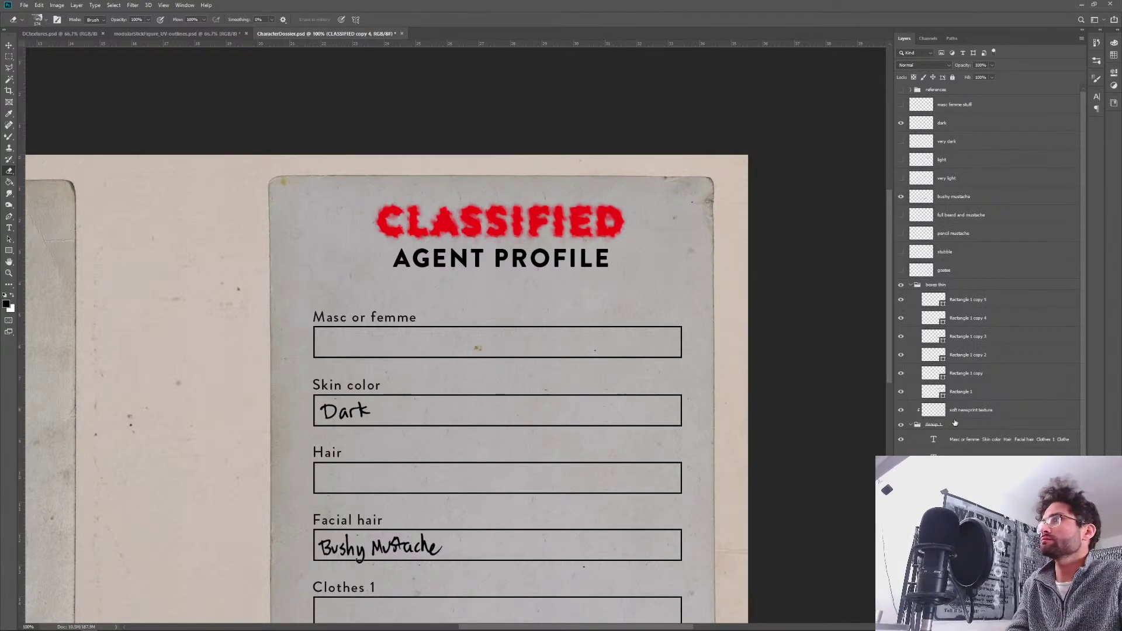
Hide the rippled and blurred CLASSIFIED layers and try several textured Eraser strokes across the clean CLASSIFIED copy layer.
left_click(901, 477)
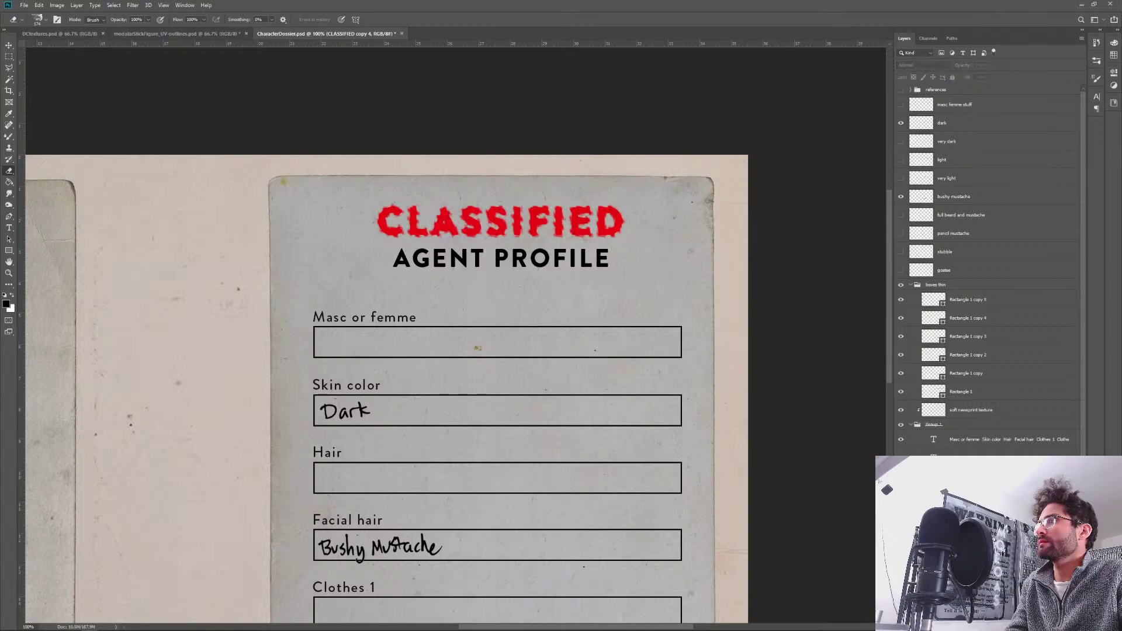
left_click(900, 494)
left_click(968, 513)
left_click(430, 235)
mouse_move(427, 229)
left_mouse_down()
mouse_move(520, 243)
mouse_move(503, 223)
mouse_move(625, 261)
mouse_move(605, 211)
mouse_move(613, 255)
mouse_move(561, 226)
mouse_move(550, 287)
left_mouse_up()
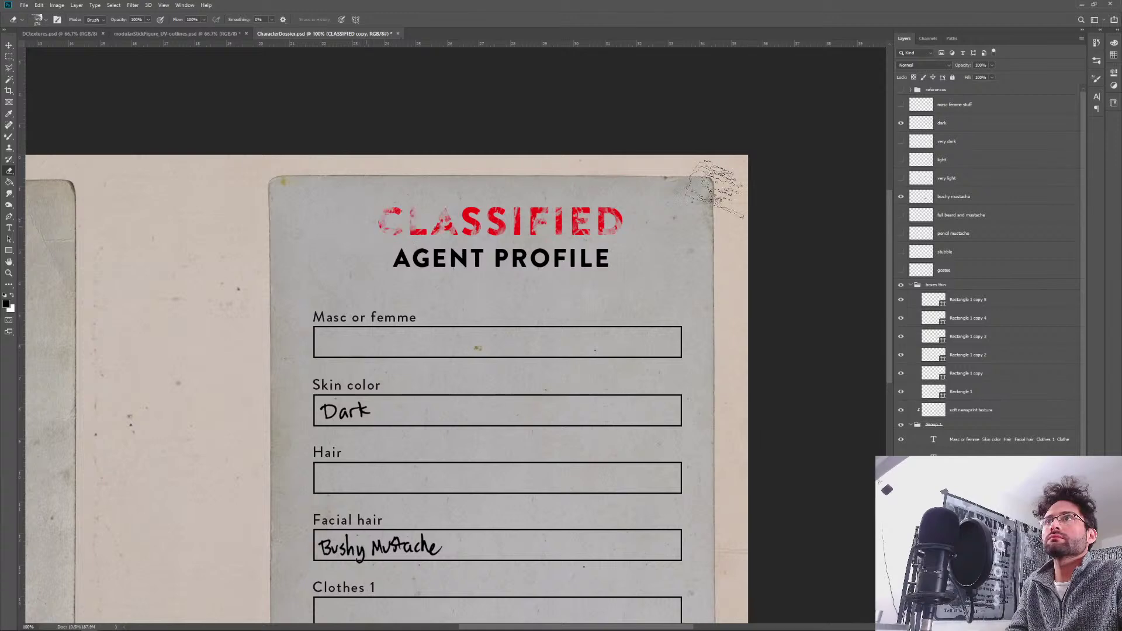
key("ctrl+z")
key("ctrl+shift+z")
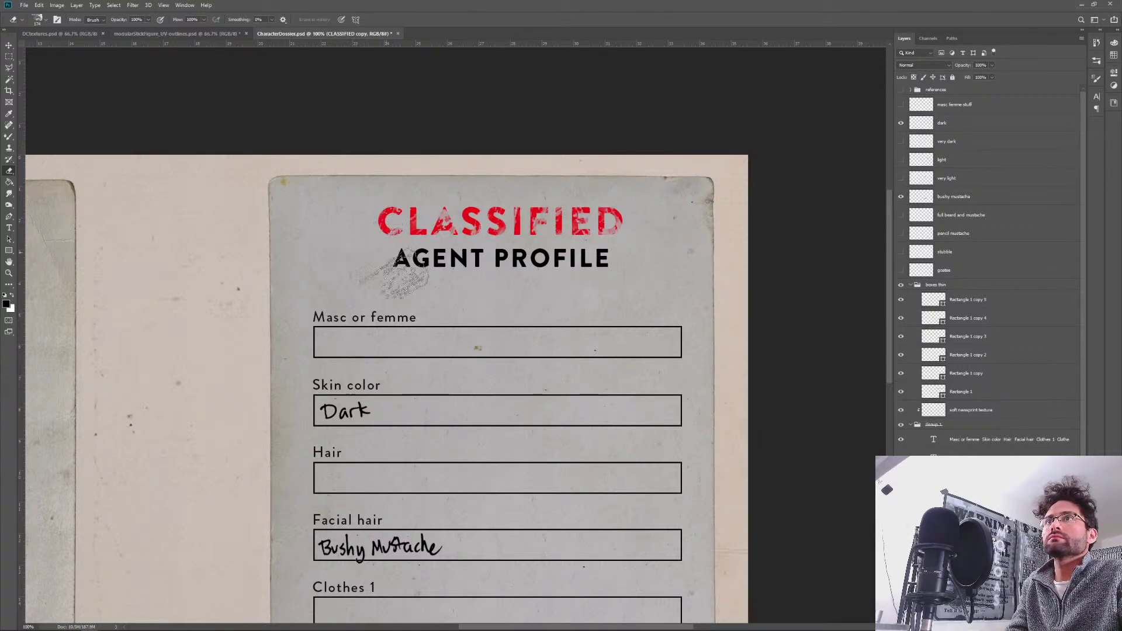
key("ctrl+z")
key("ctrl+shift+z")
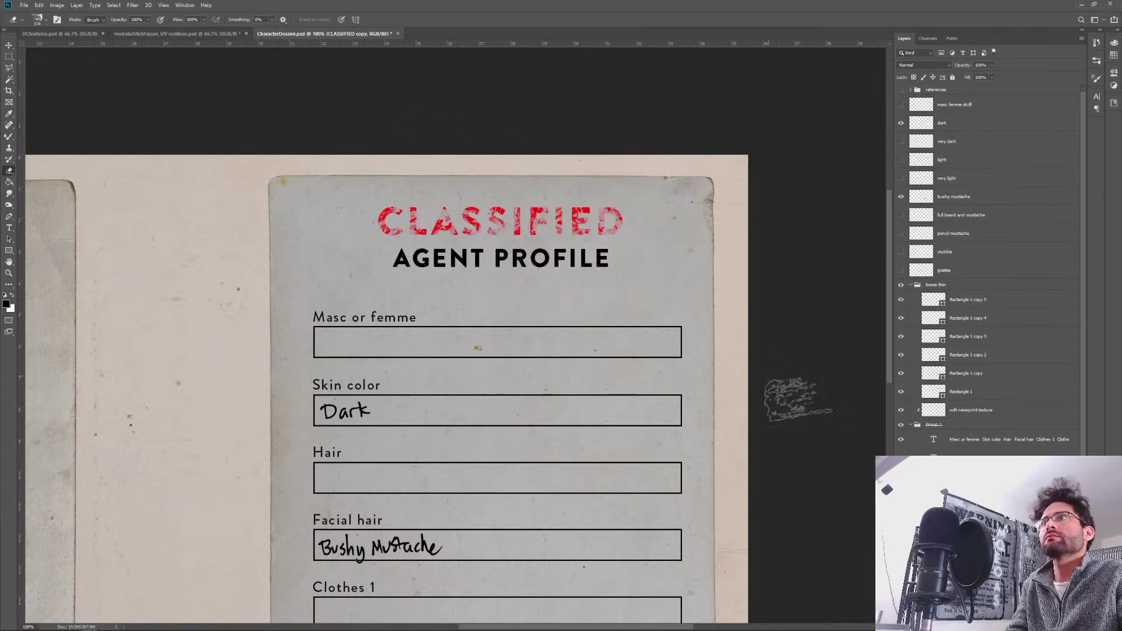
Show the rippled CLASSIFIED copy 3 layer and try different textured Eraser strokes across its lettering.
key("ctrl+z")
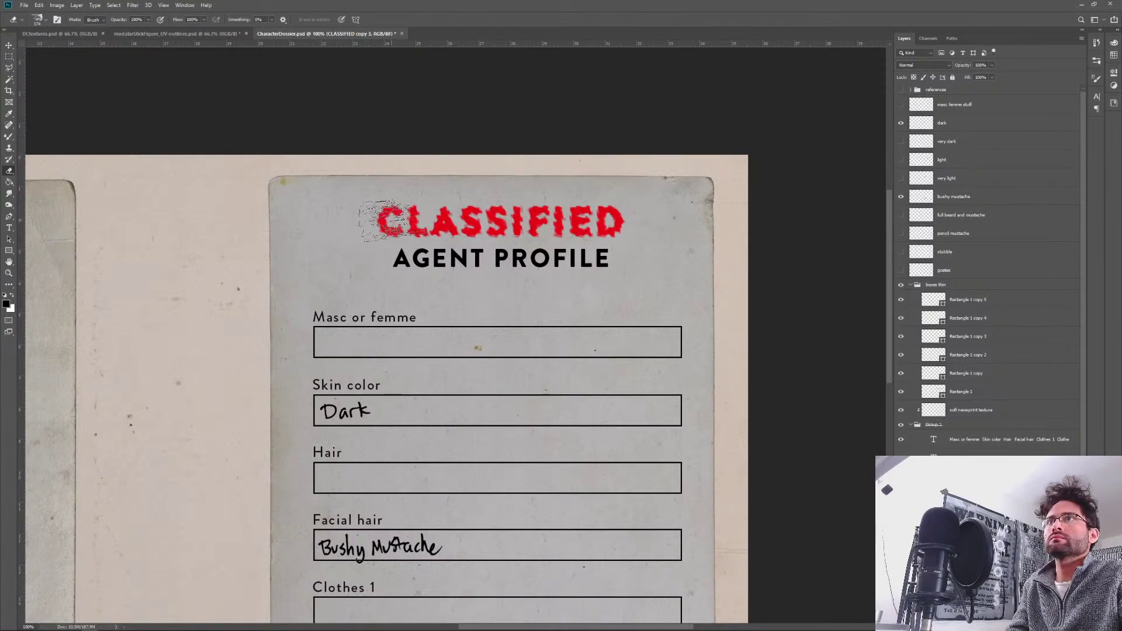
key("ctrl+shift+z")
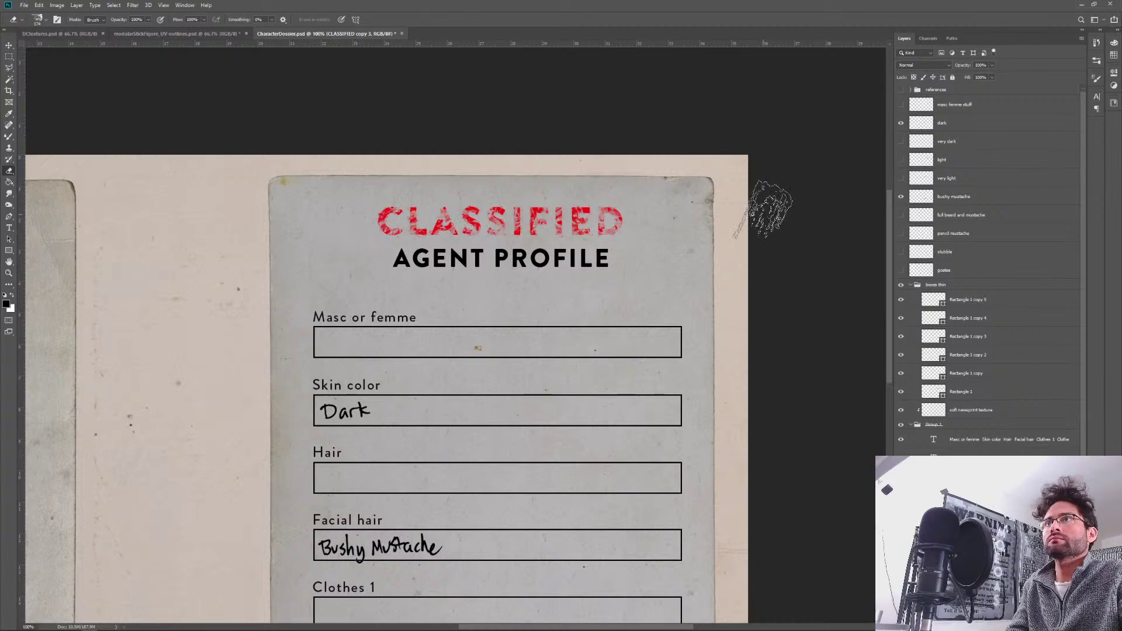
key("ctrl+z")
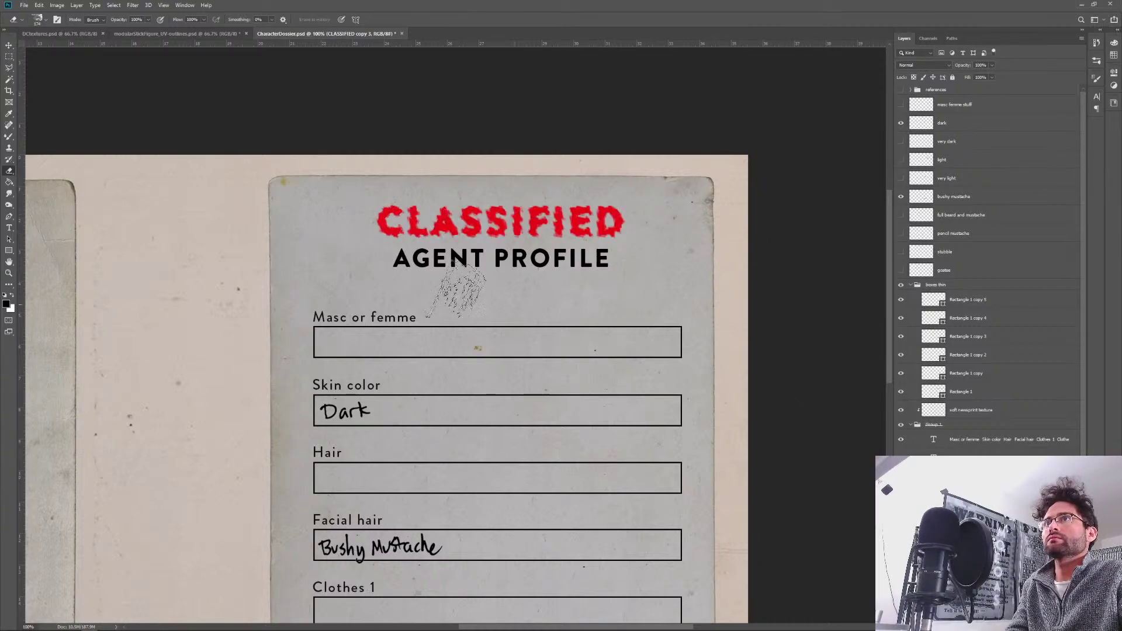
key("ctrl+shift+z")
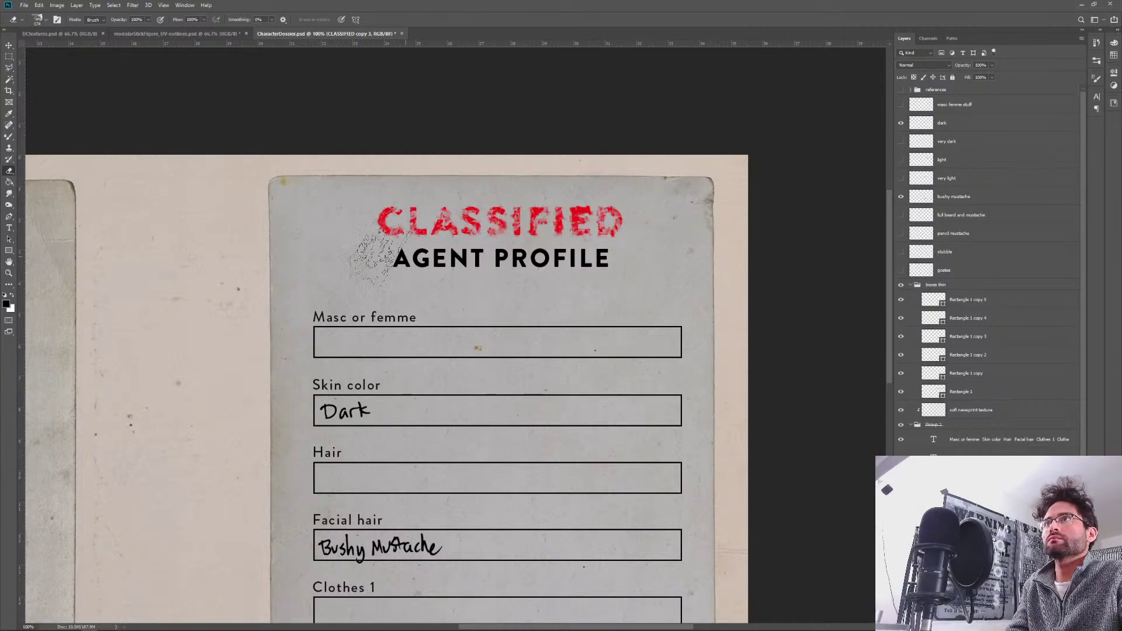
key("ctrl+z")
key("ctrl+shift+z")
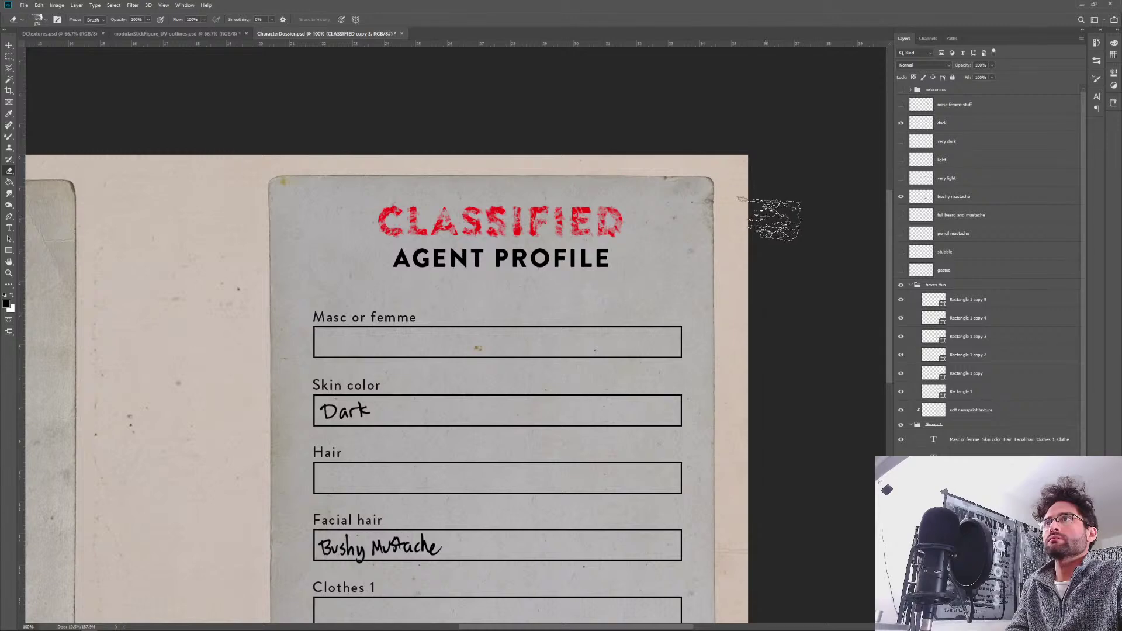
Show the blurred CLASSIFIED copy 4 layer and try repeated textured Eraser strokes across the whole title.
key("ctrl+j")
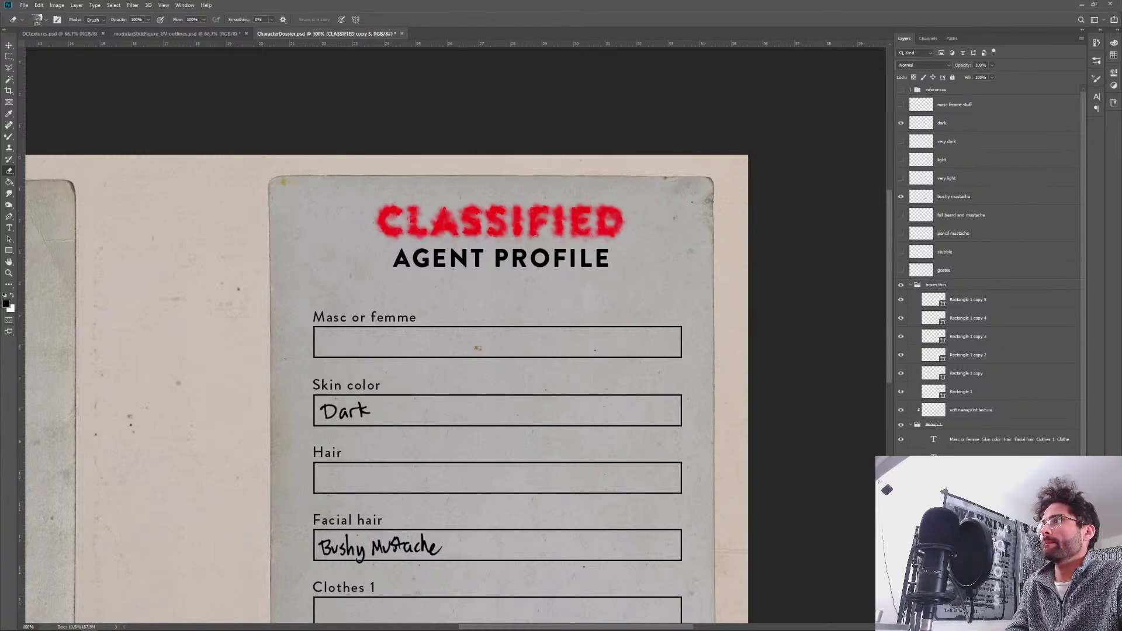
left_click_drag(374, 231, 298, 228)
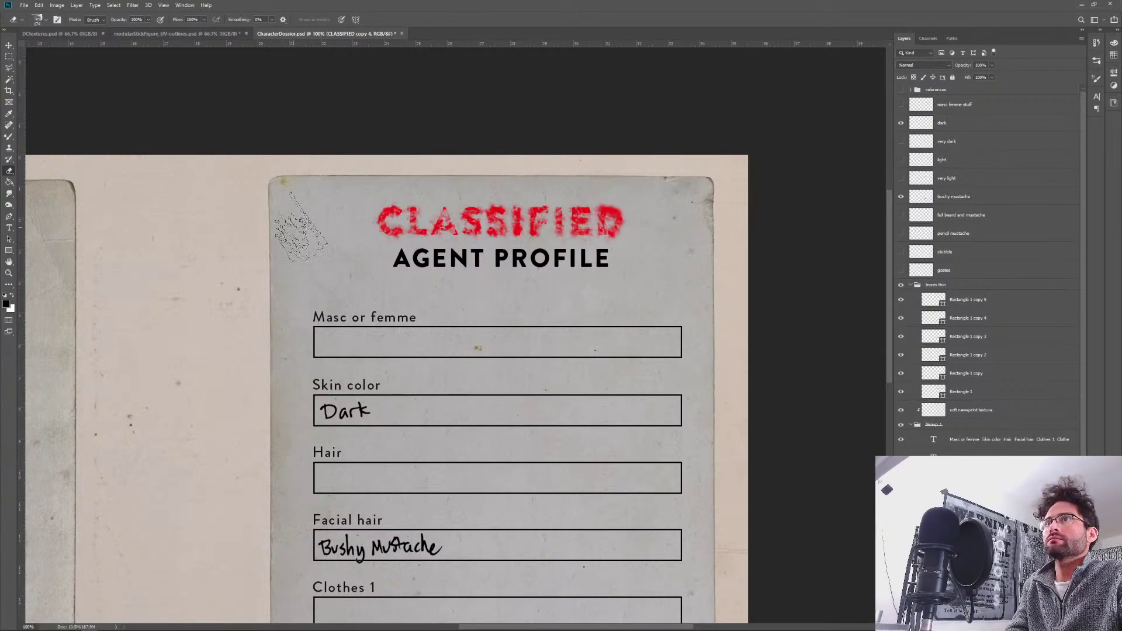
key("ctrl+z")
mouse_move(395, 221)
left_mouse_down()
mouse_move(497, 222)
mouse_move(783, 295)
left_mouse_up()
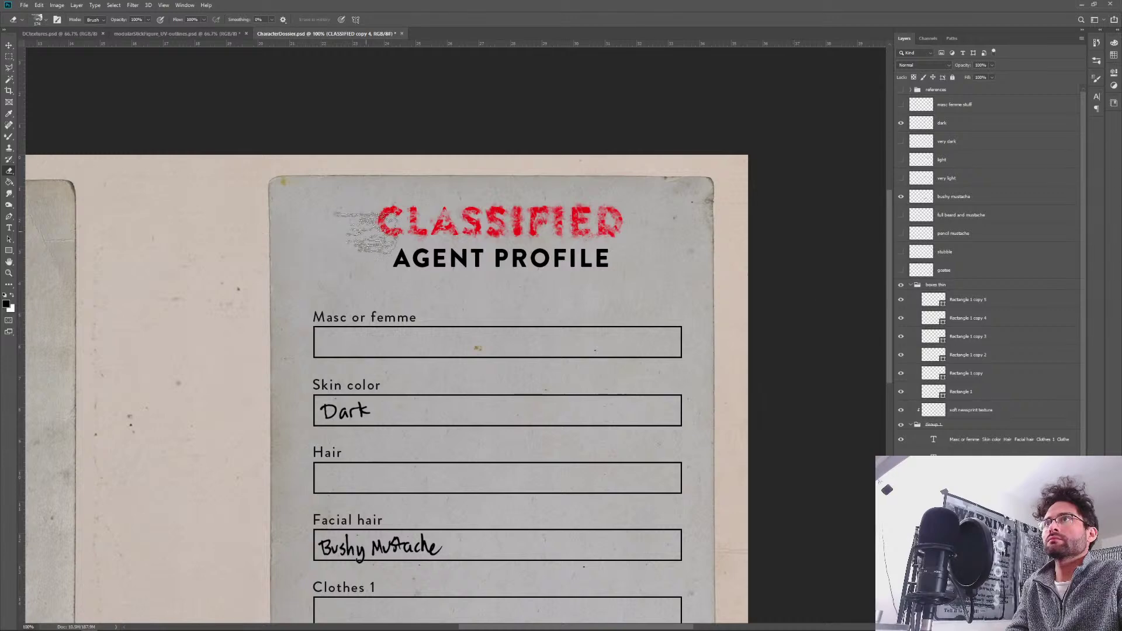
key("ctrl+z")
left_click_drag(219, 226, 861, 224)
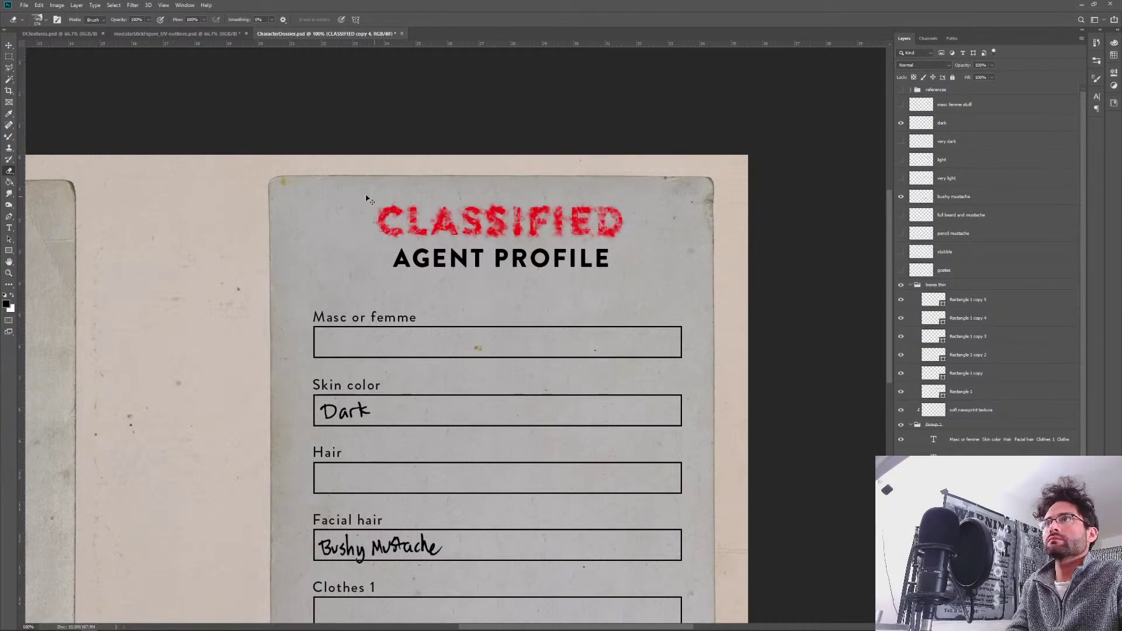
key("ctrl+z")
left_click_drag(295, 197, 752, 187)
key("ctrl+z")
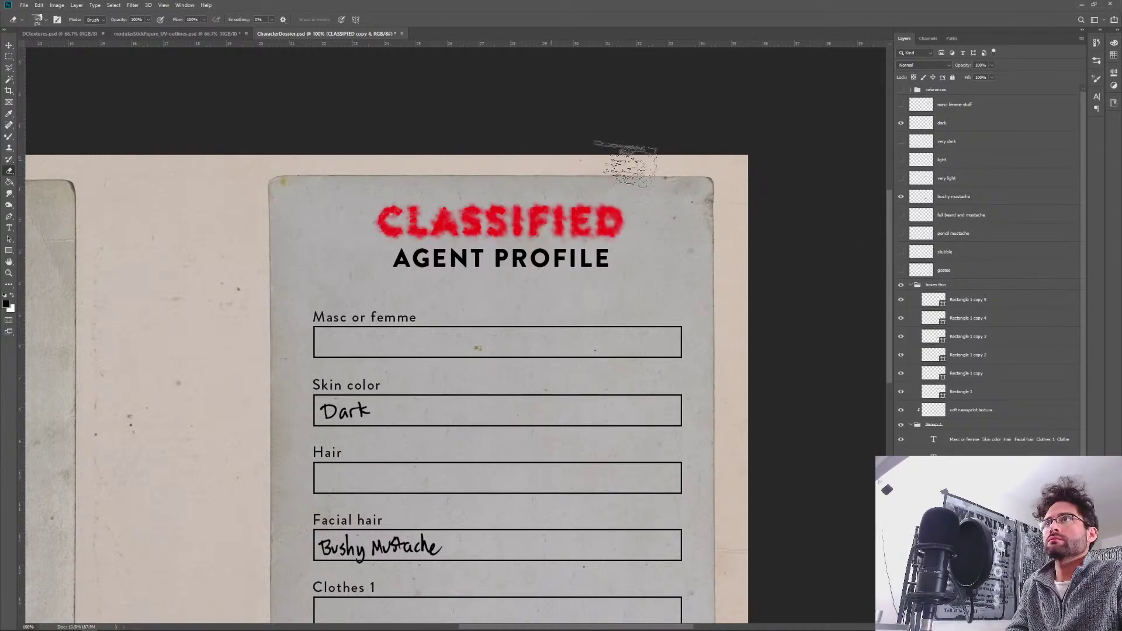
key("ctrl+z")
key("ctrl+z")
key("ctrl+z")
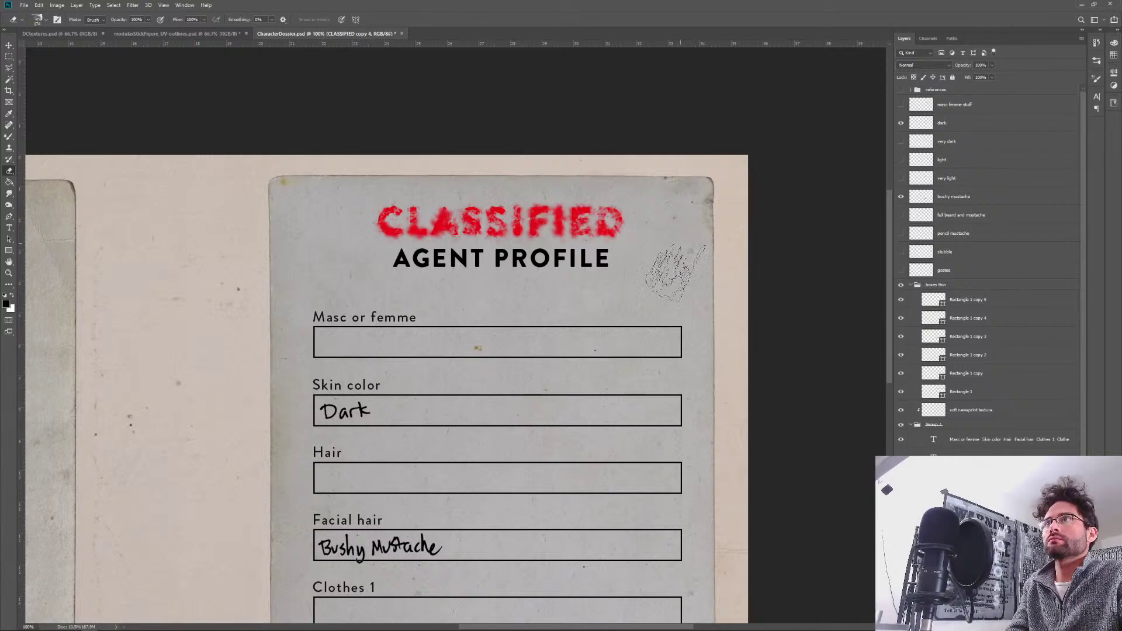
key("ctrl+z")
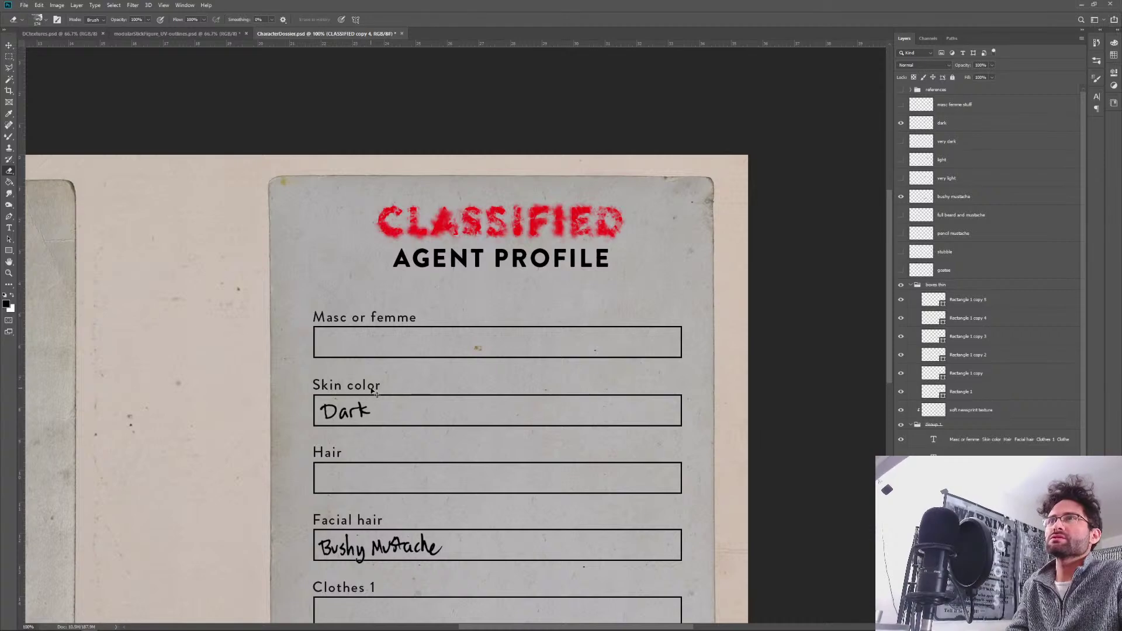
Step back through the history to undo the textured Eraser strokes on the CLASSIFIED copies.
key("ctrl+z")
key("ctrl+z")
key("ctrl+z")
key("ctrl+shift+z")
key("ctrl+shift+z")
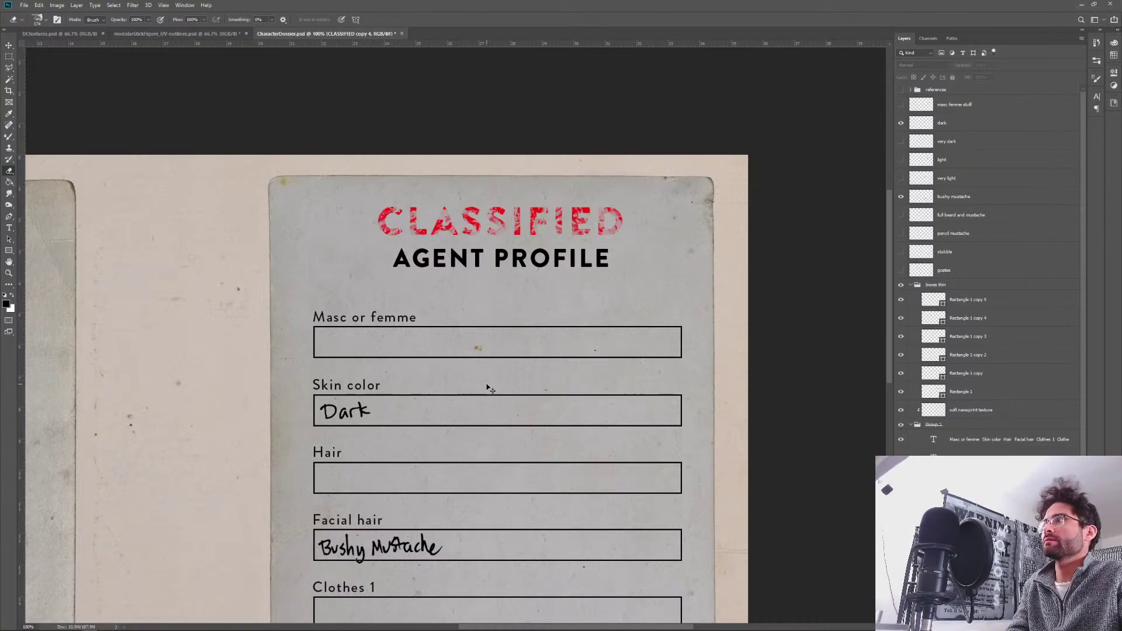
key("ctrl+z")
key("ctrl+z")
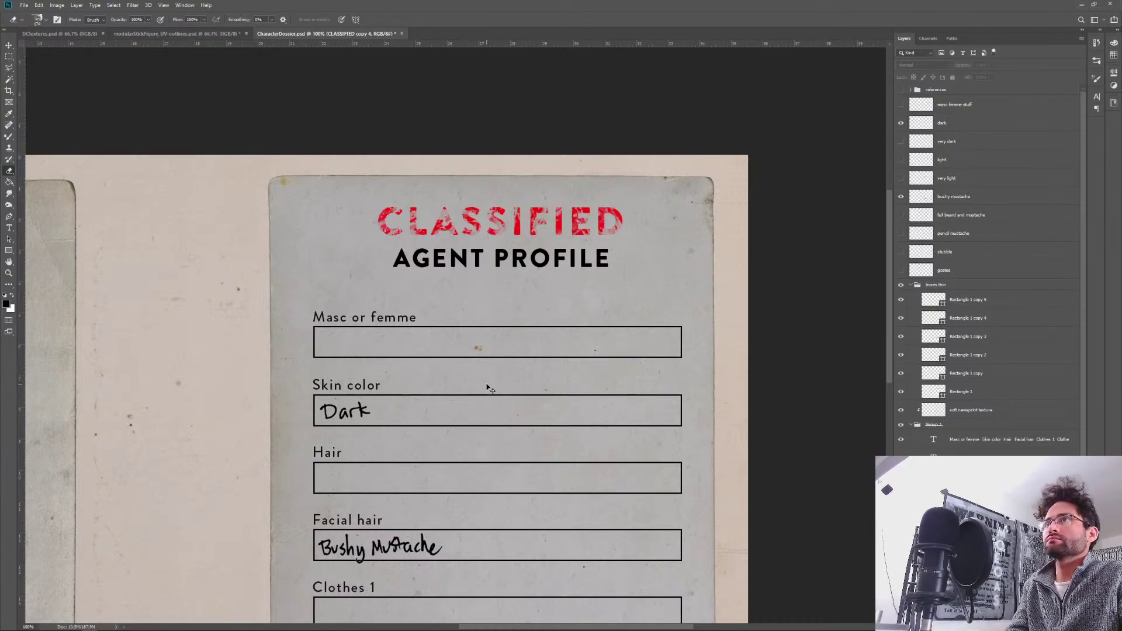
key("ctrl+z")
key("ctrl+z")
key("ctrl+z")
key("ctrl+z")
key("ctrl+z")
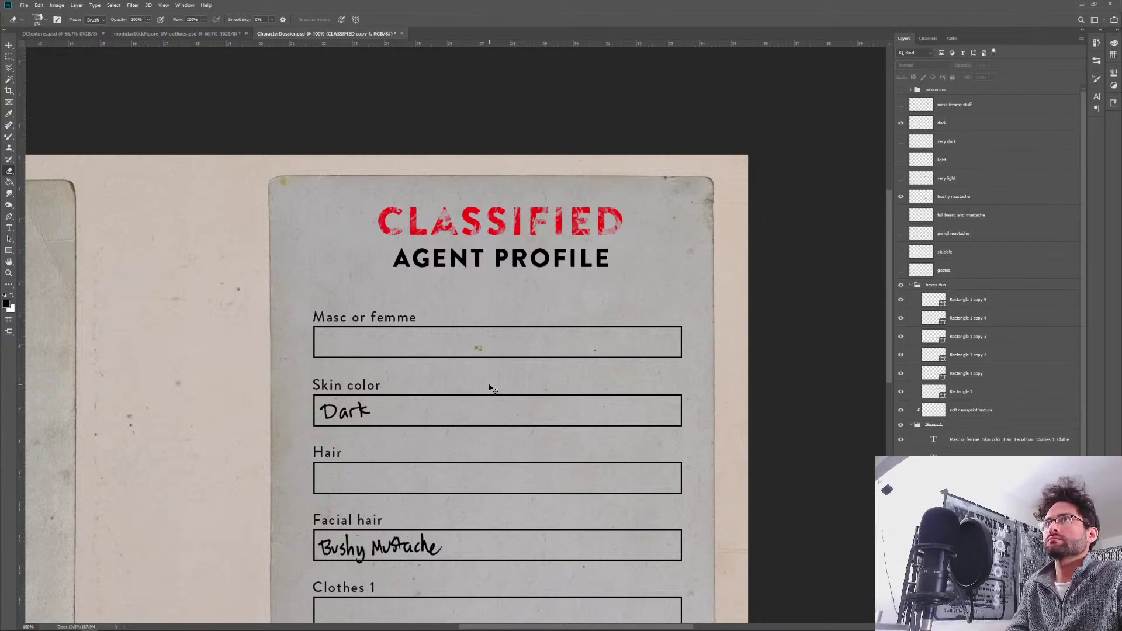
key("ctrl+z")
key("ctrl+z")
key("ctrl+z")
key("ctrl+z")
key("ctrl+z")
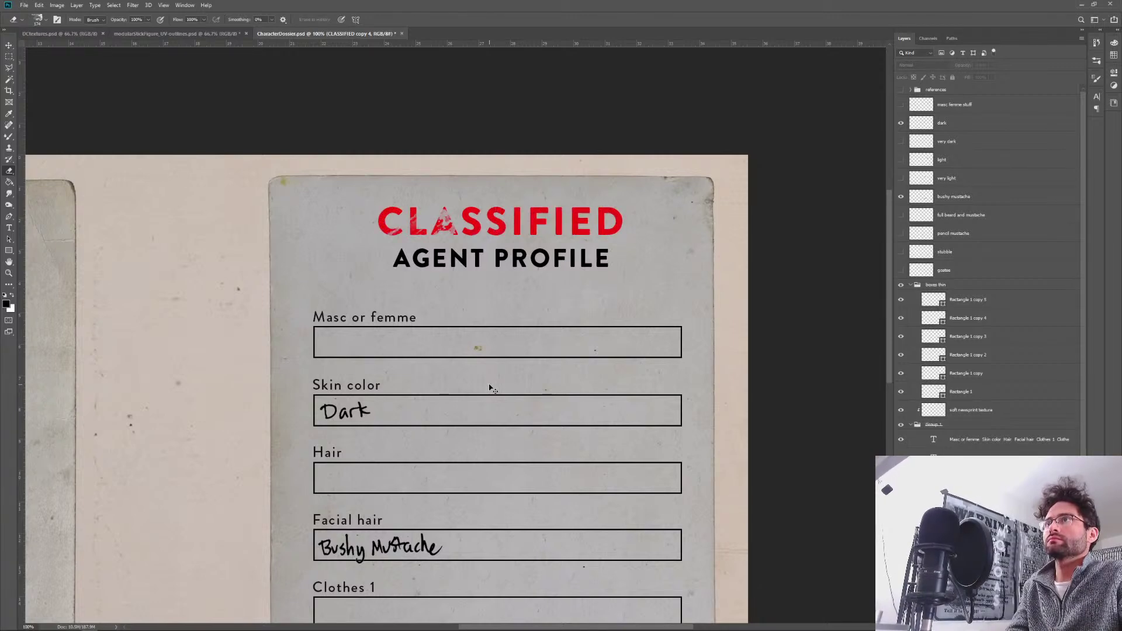
key("ctrl+shift+z")
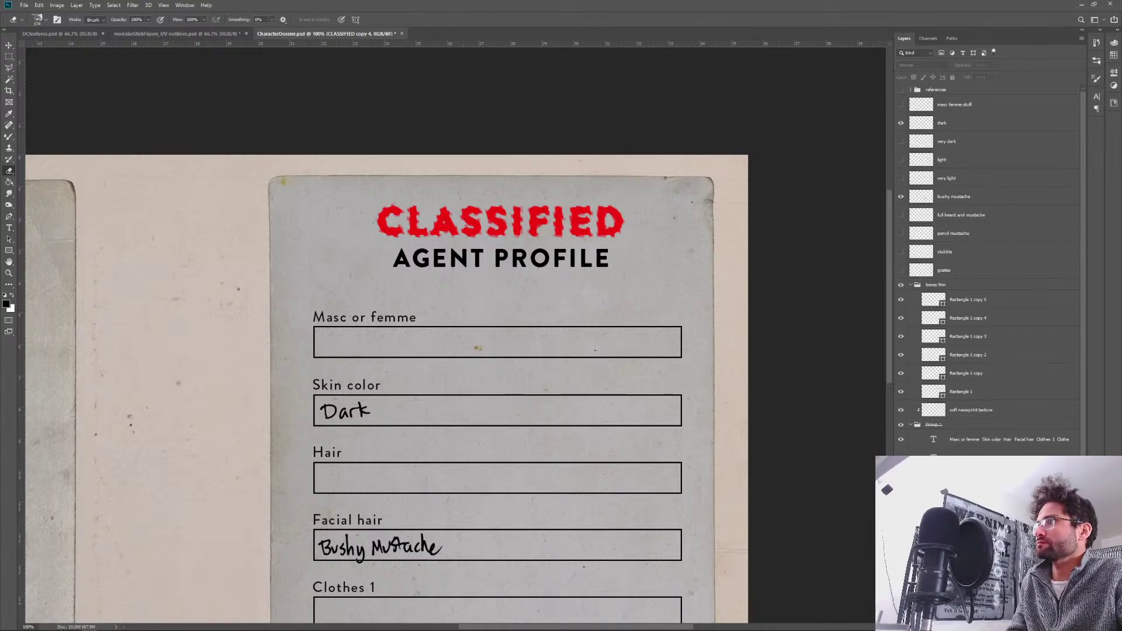
Hide the rippled CLASSIFIED layer and make the clean CLASSIFIED copy 2 the active layer.
key("ctrl+z")
key("ctrl+z")
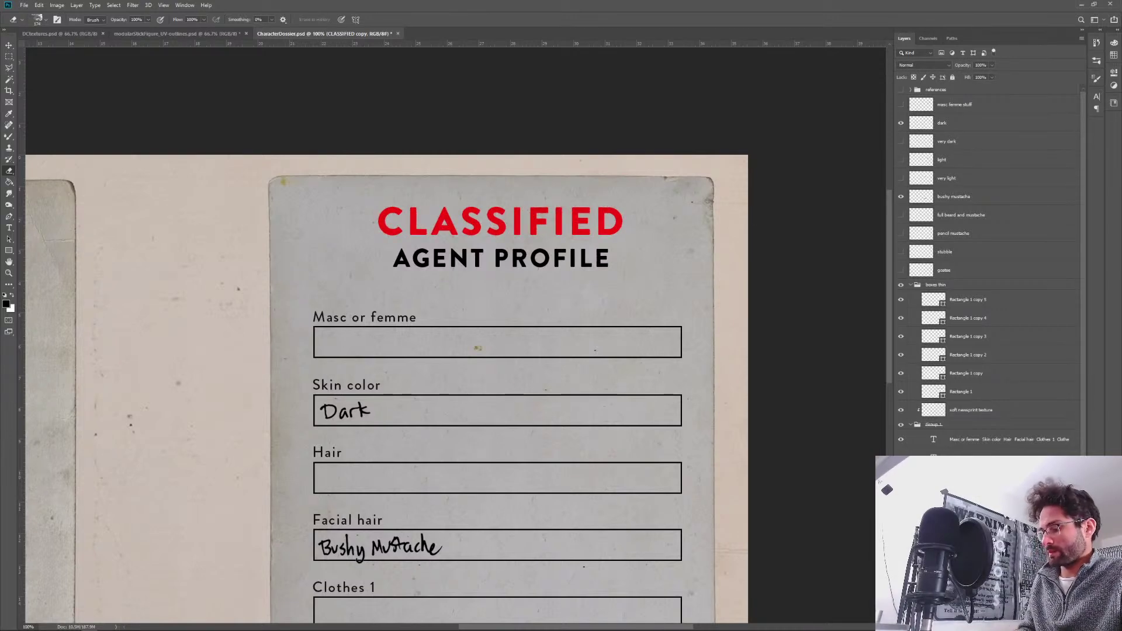
key("ctrl+z")
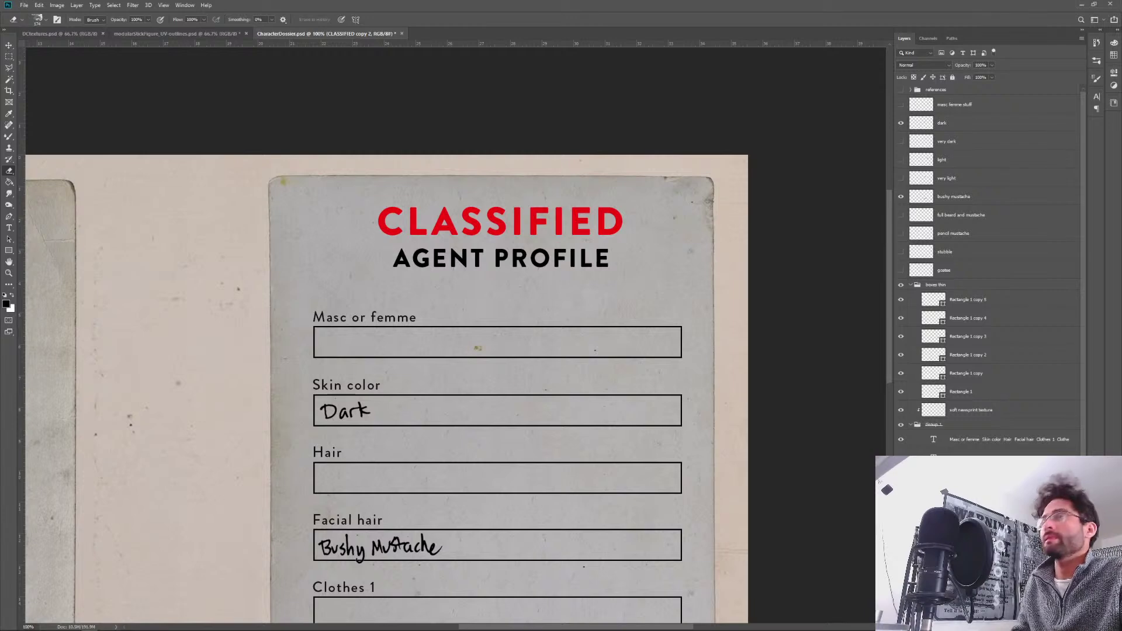
left_click(165, 5)
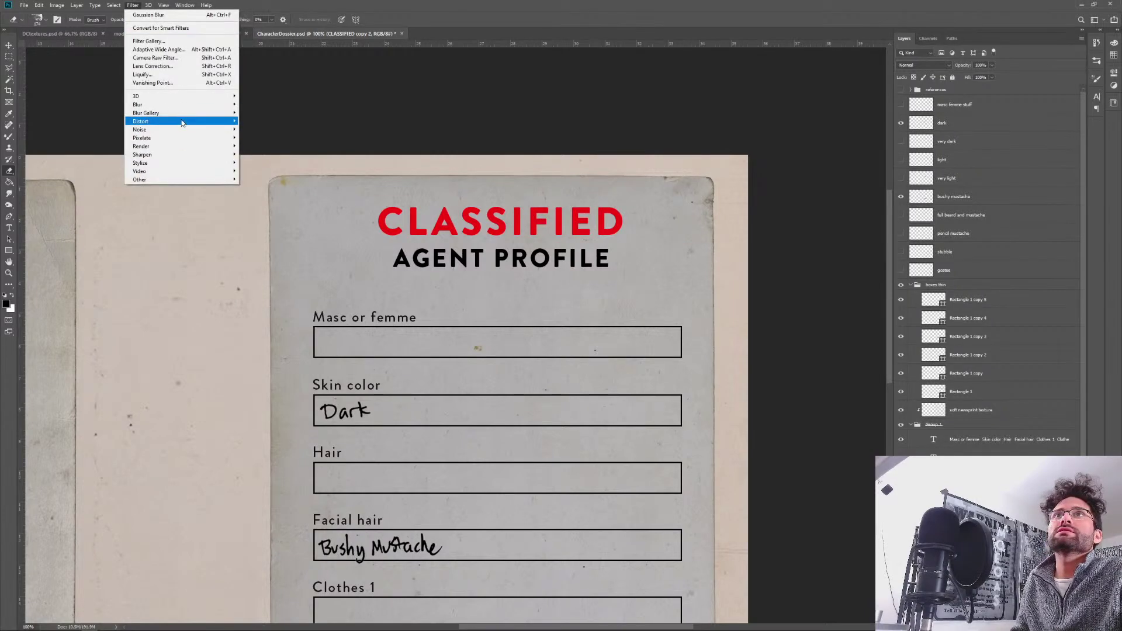
mouse_move(191, 124)
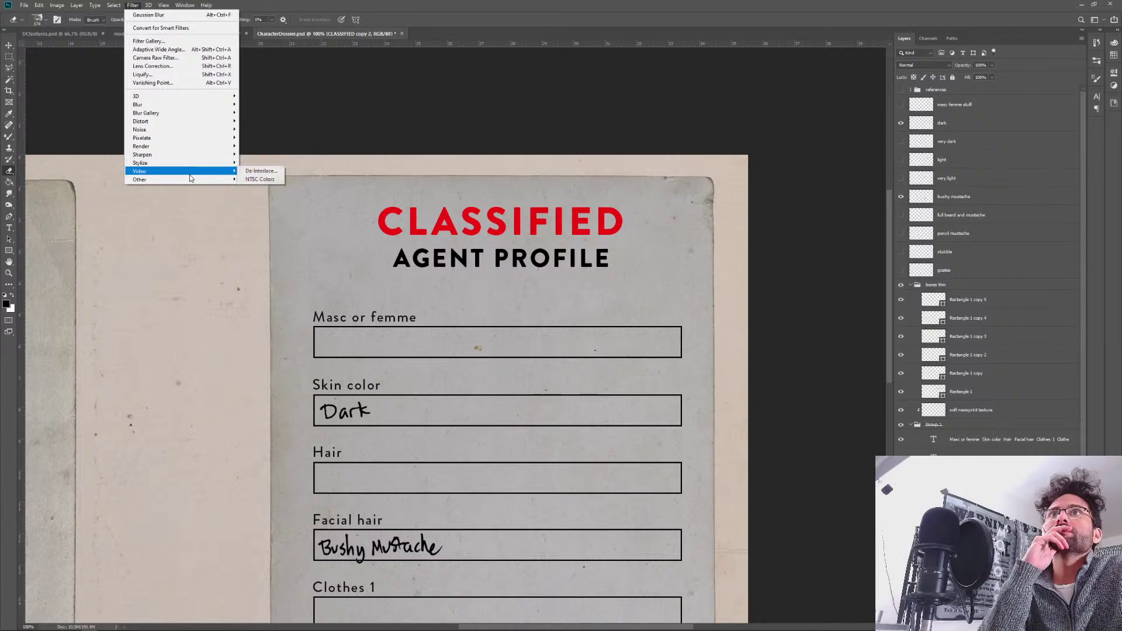
mouse_move(190, 180)
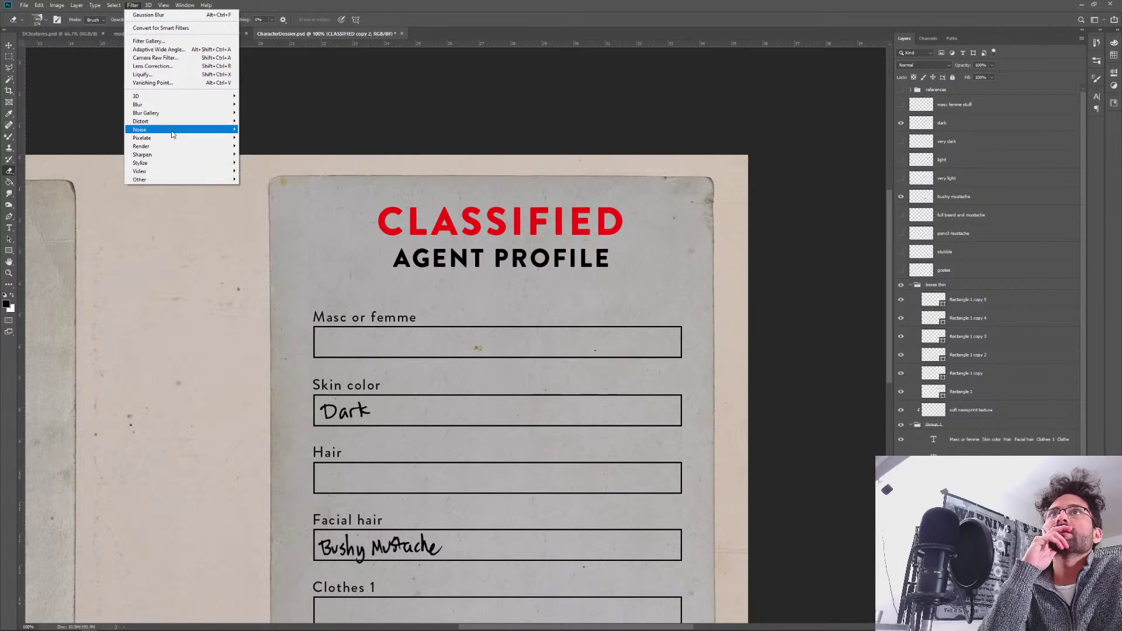
left_click(383, 2)
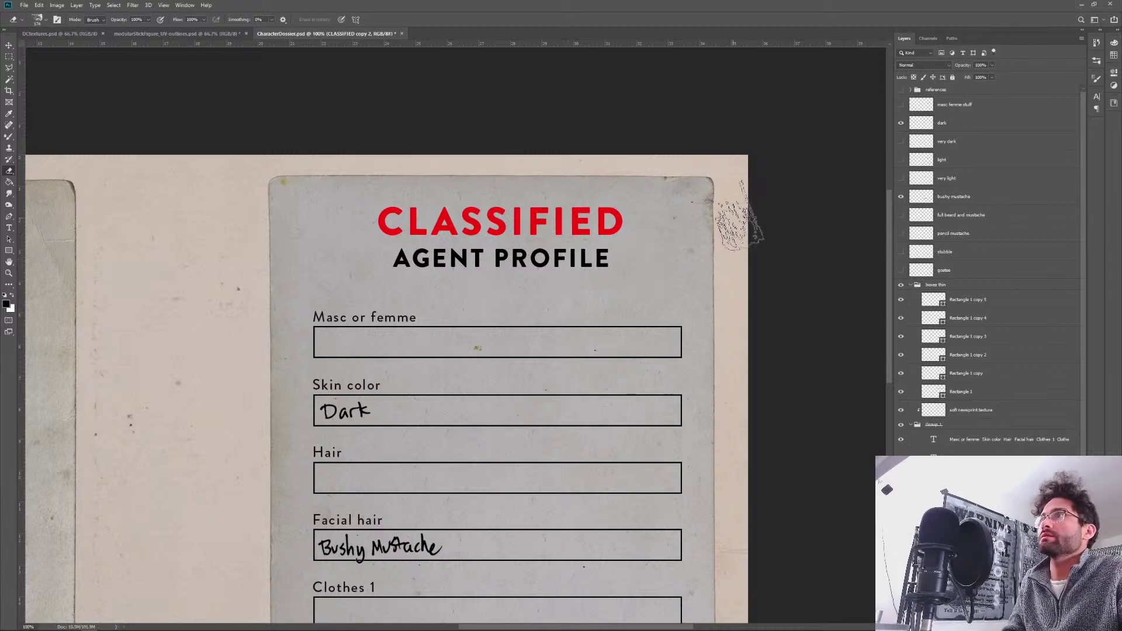
Try a textured Eraser stroke across the clean CLASSIFIED title, first on CLASSIFIED copy 2 and again on CLASSIFIED copy 5.
left_click_drag(625, 223, 374, 223)
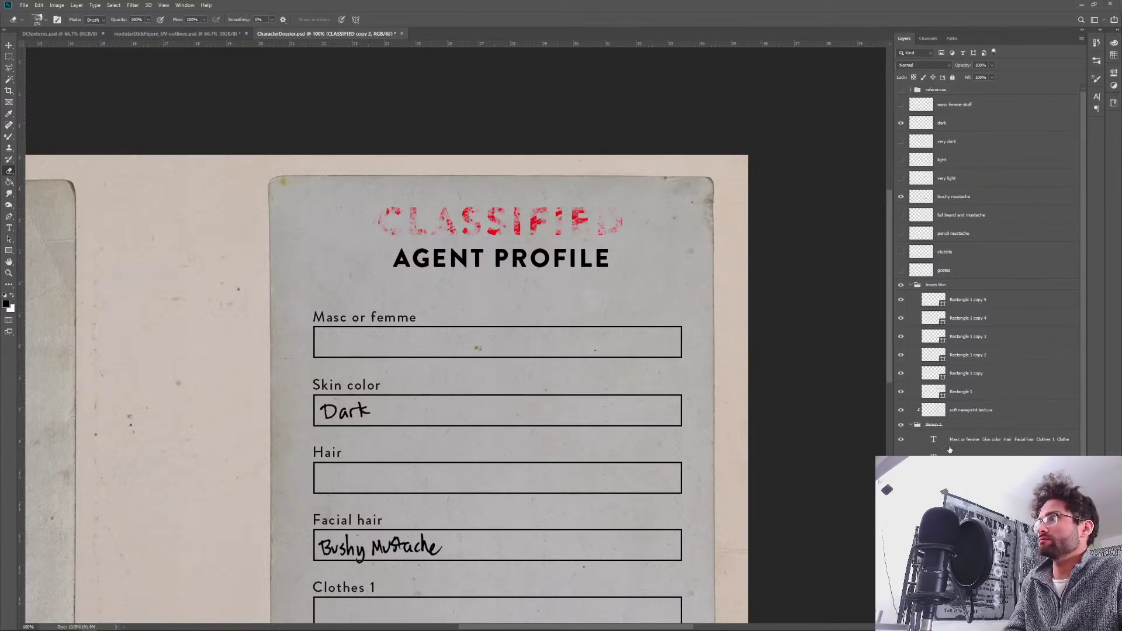
key("ctrl+z")
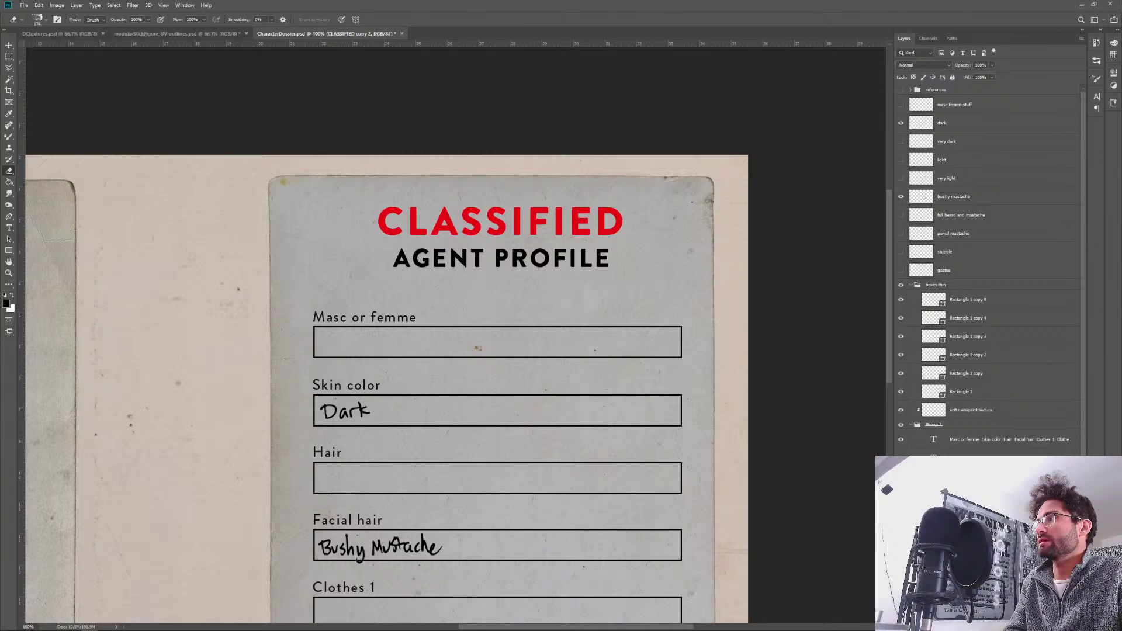
key("ctrl+z")
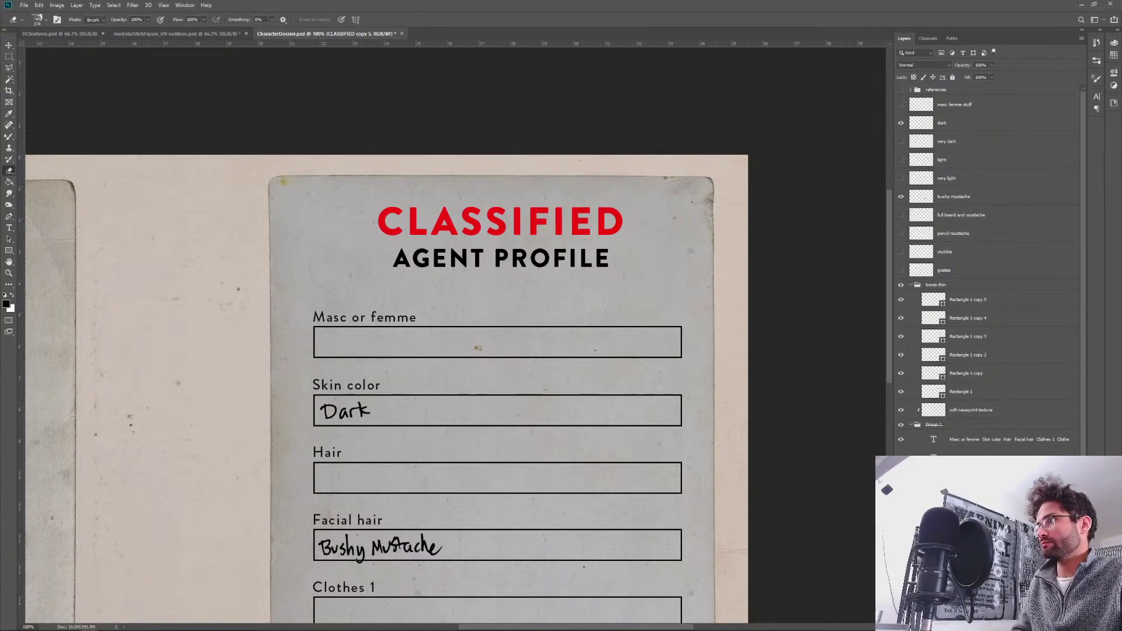
left_click_drag(655, 221, 322, 228)
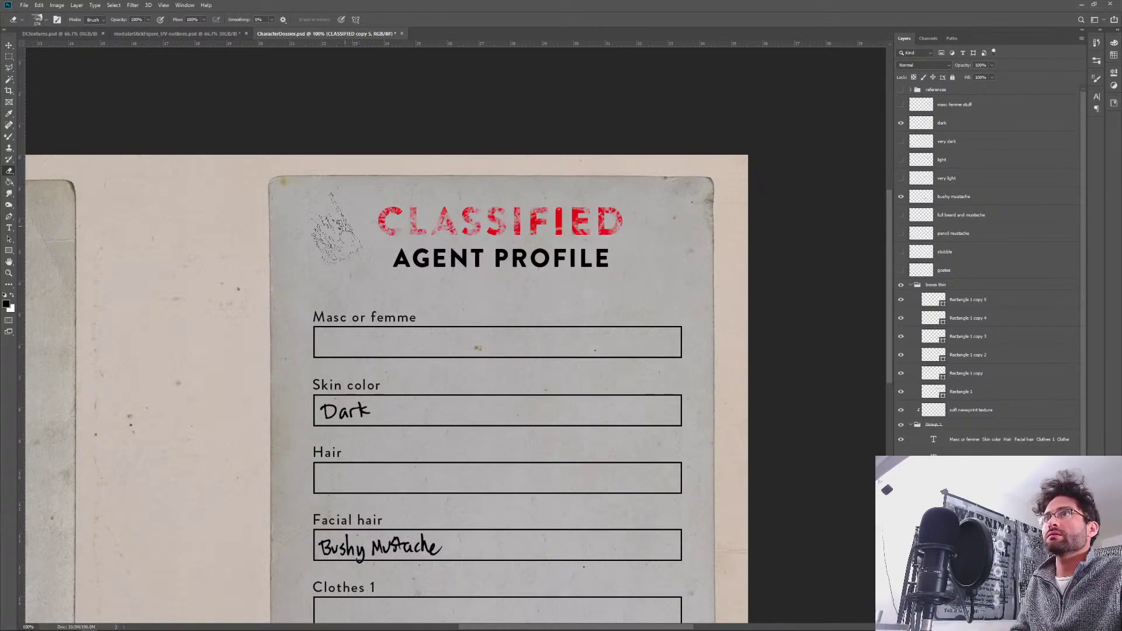
key("ctrl+z")
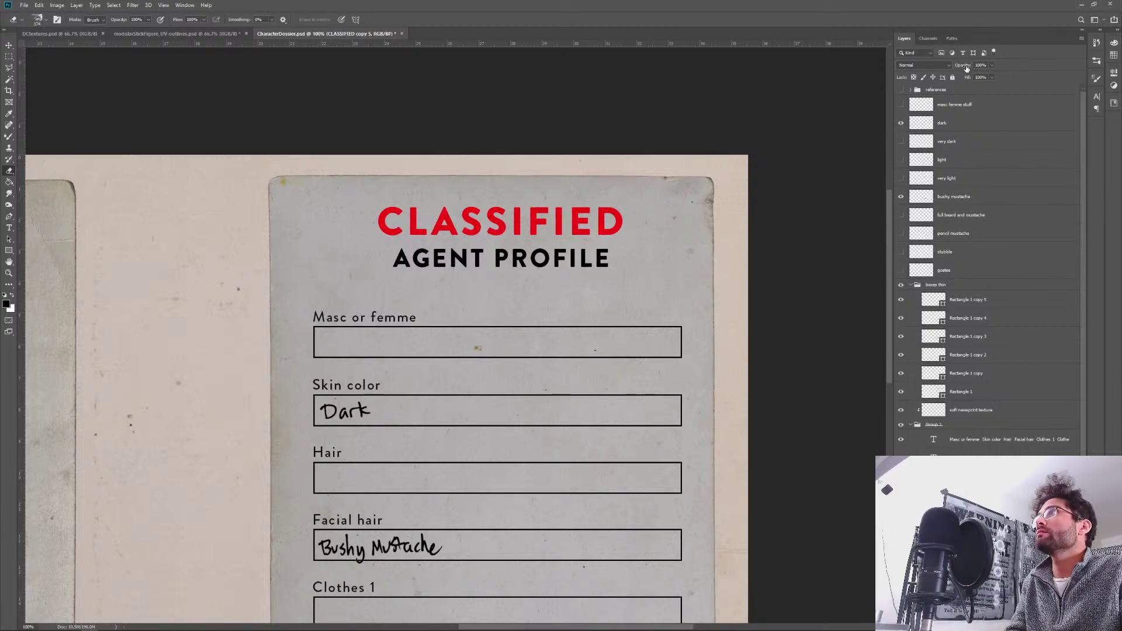
Lower the opacity of CLASSIFIED copy 5 and roughen the rippled CLASSIFIED copy 3 with a textured Eraser stroke across the title.
mouse_move(970, 69)
left_mouse_down()
mouse_move(936, 70)
mouse_move(960, 68)
left_mouse_up()
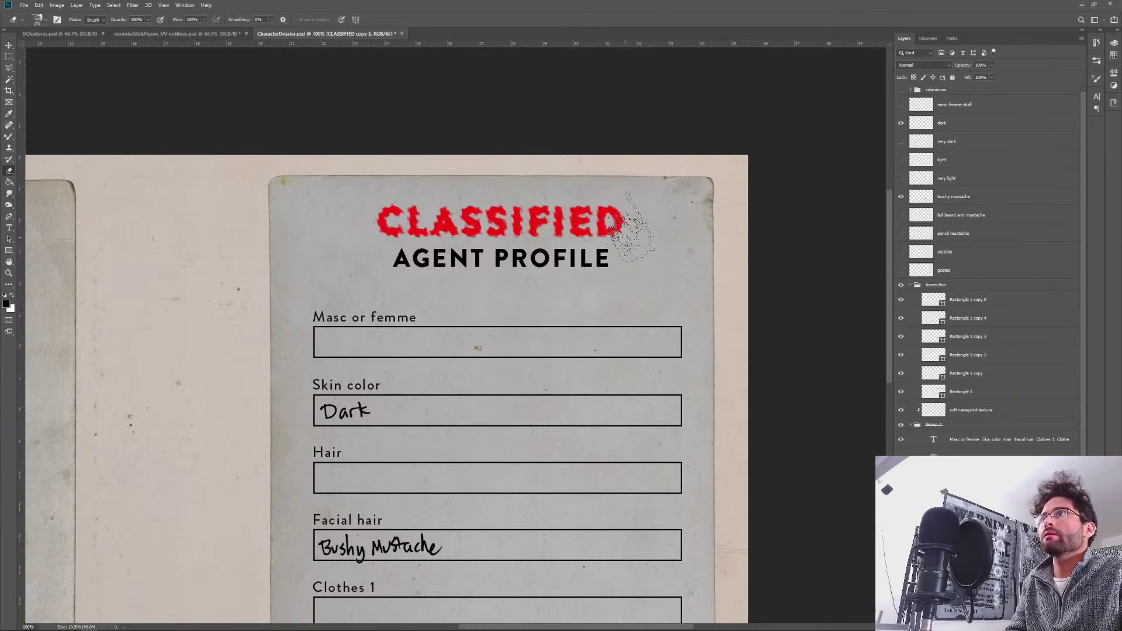
mouse_move(701, 222)
left_mouse_down()
mouse_move(470, 252)
mouse_move(287, 246)
left_mouse_up()
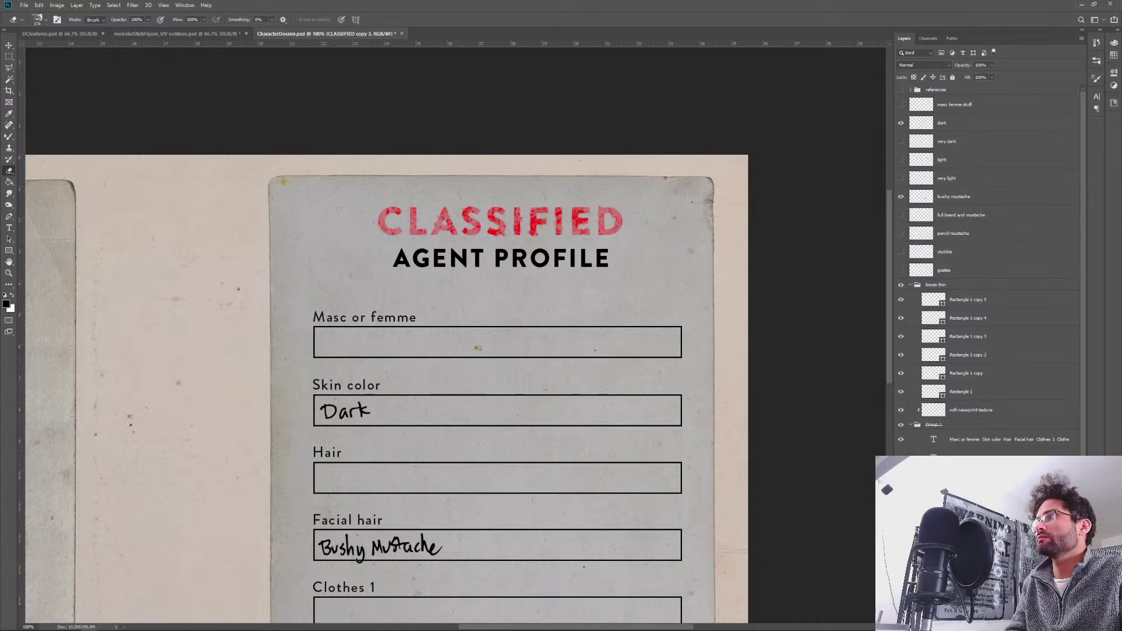
Show the blurred CLASSIFIED copy 4, roughen it with a textured Eraser stroke across the title, and lower its opacity to 27%.
key("ctrl+j")
key("ctrl+f")
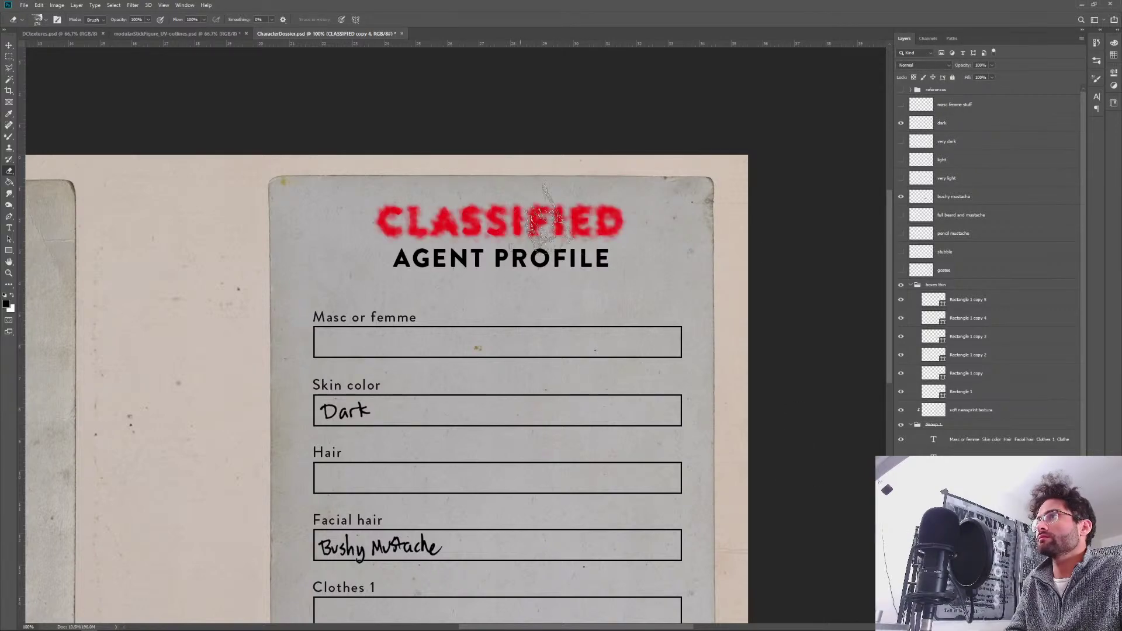
mouse_move(680, 237)
left_mouse_down()
mouse_move(339, 239)
mouse_move(271, 230)
mouse_move(309, 237)
left_mouse_up()
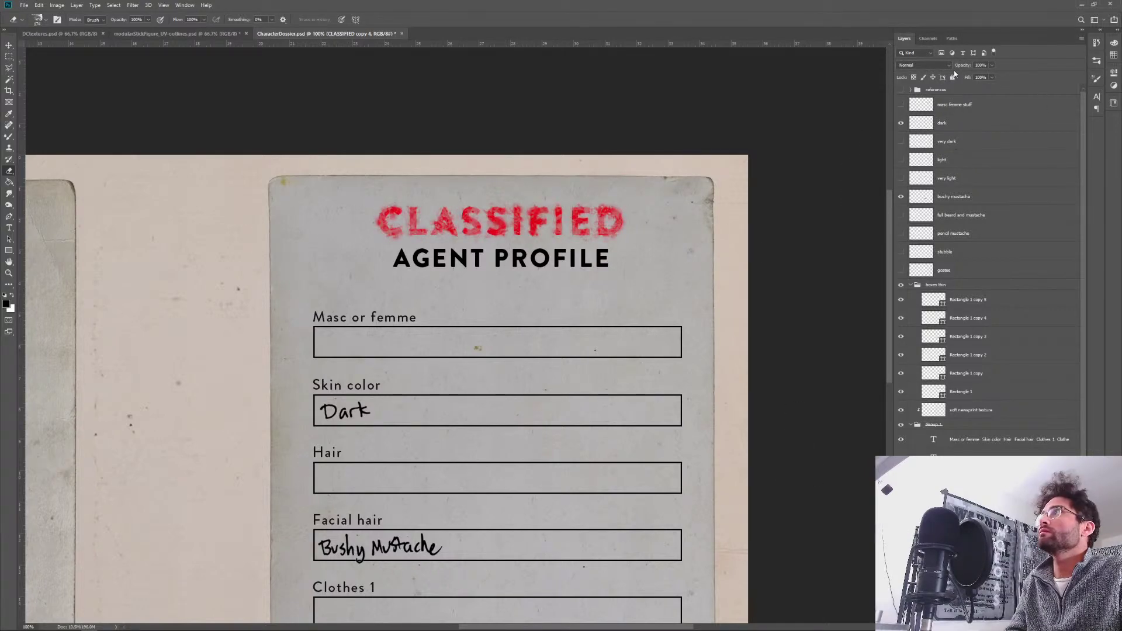
mouse_move(963, 65)
left_mouse_down()
mouse_move(920, 71)
mouse_move(934, 70)
left_mouse_up()
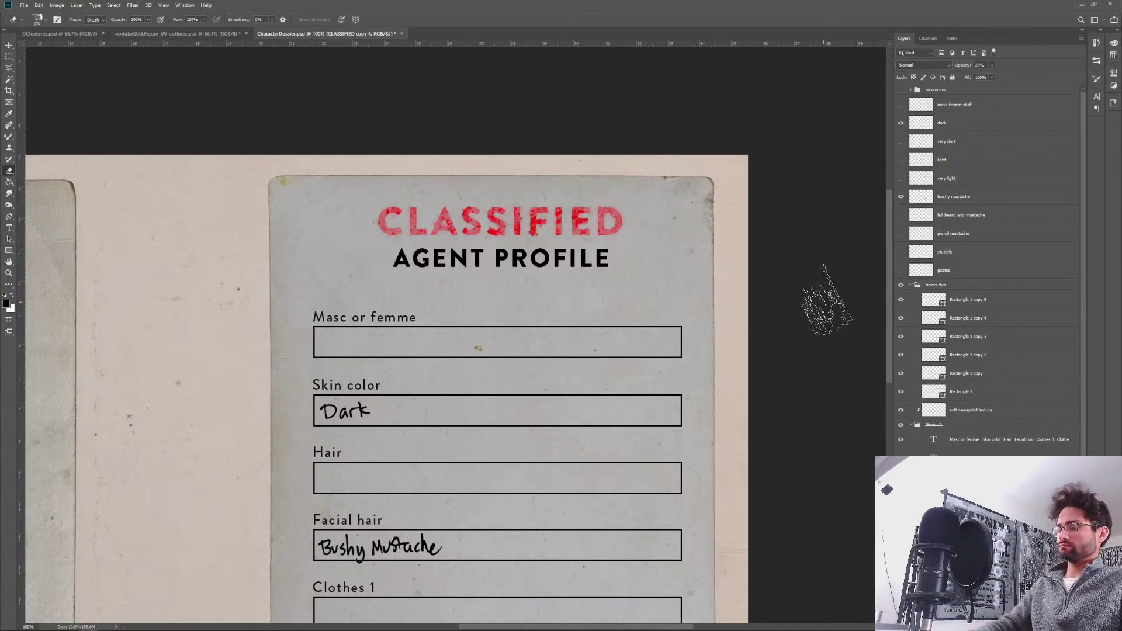
key("ctrl+minus")
key("ctrl+minus")
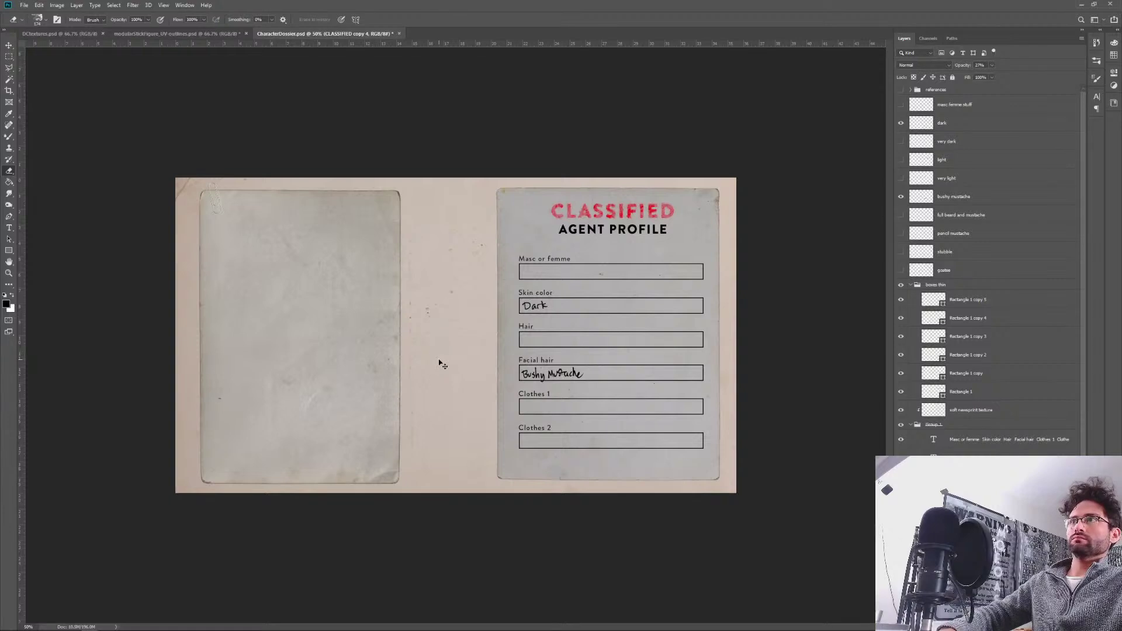
key("ctrl+plus")
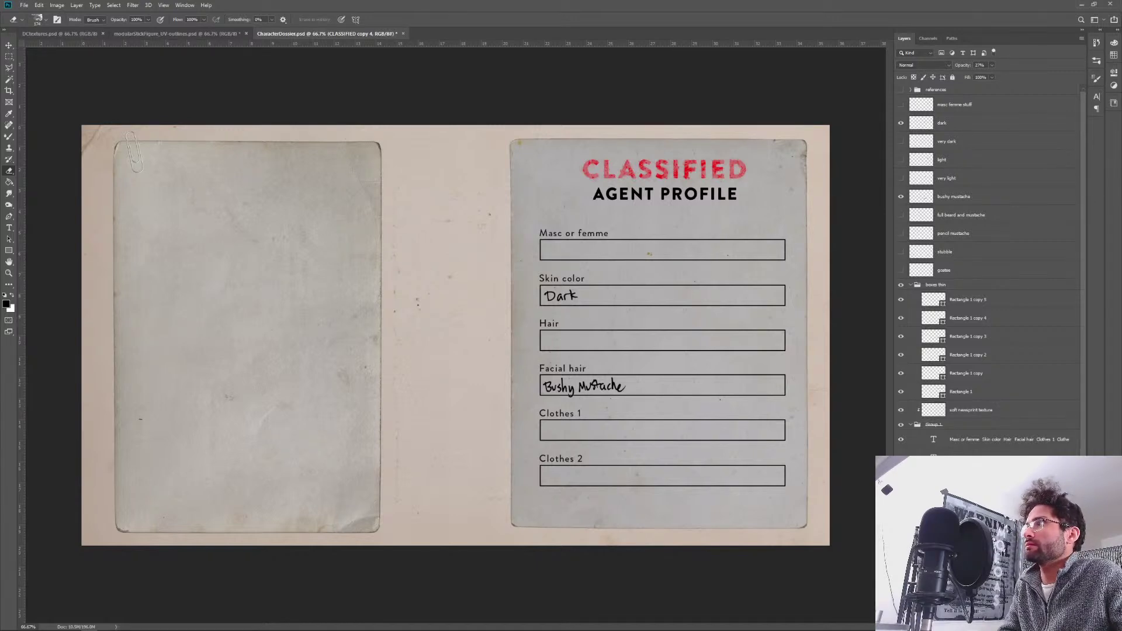
Apply a Gaussian Blur with a 1.9-pixel radius to the CLASSIFIED copy 5 layer.
key("alt+bracketright")
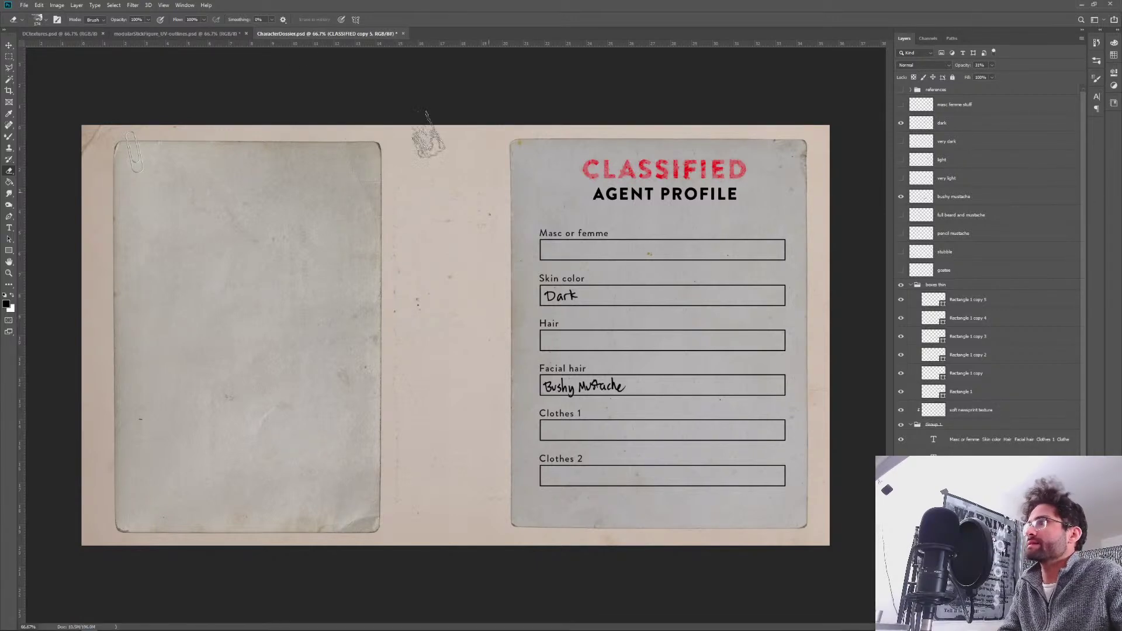
left_click(163, 7)
mouse_move(133, 6)
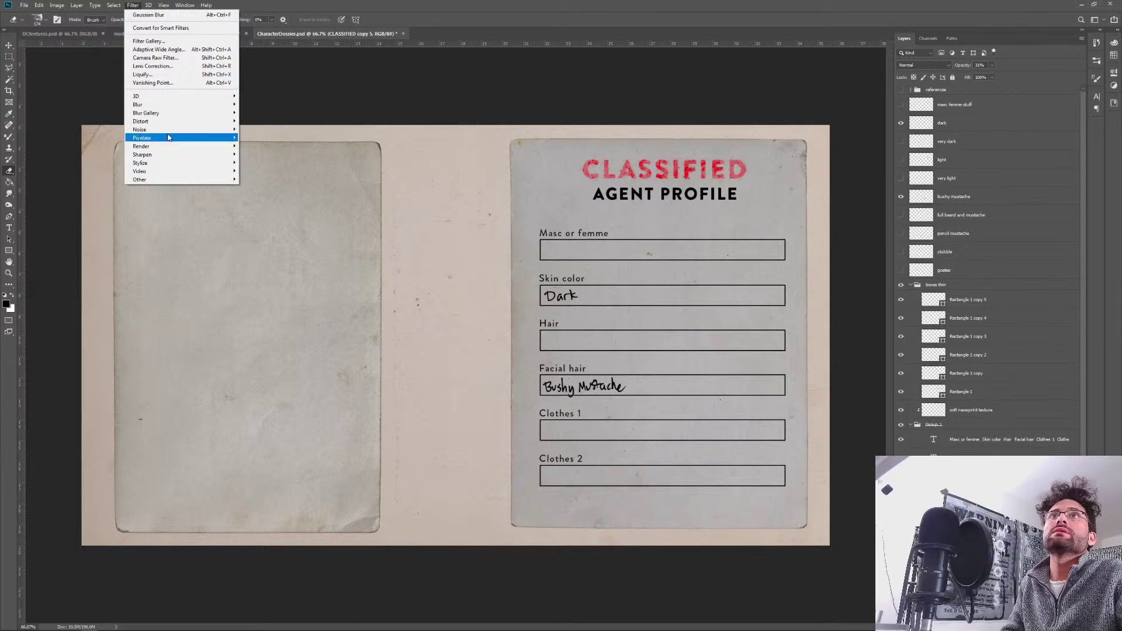
mouse_move(176, 104)
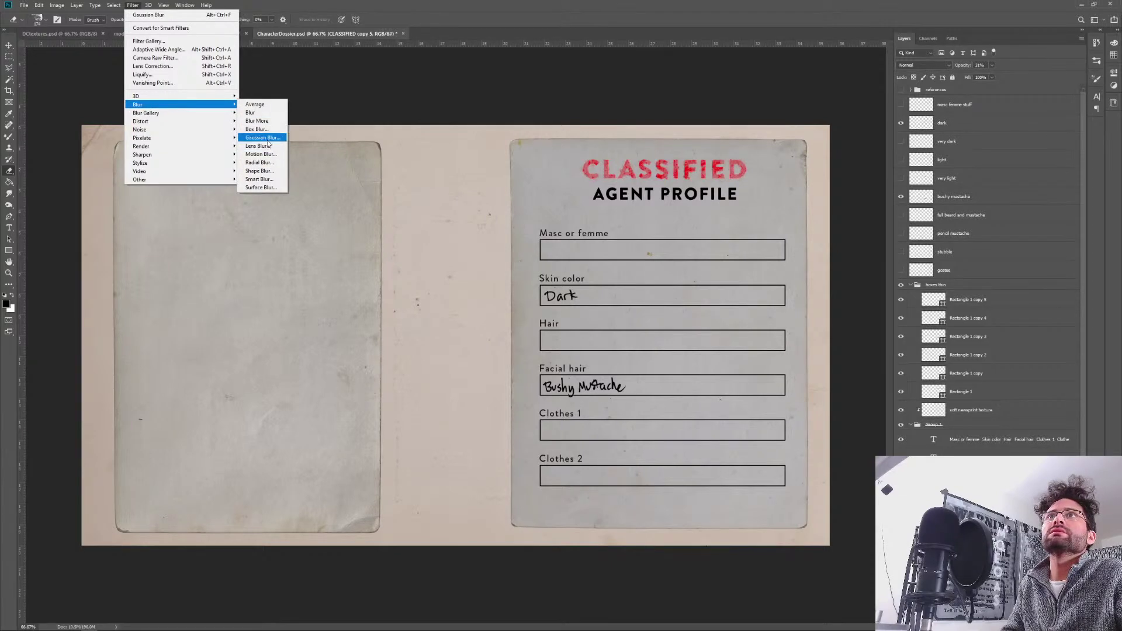
left_click(266, 138)
left_click_drag(681, 305, 671, 303)
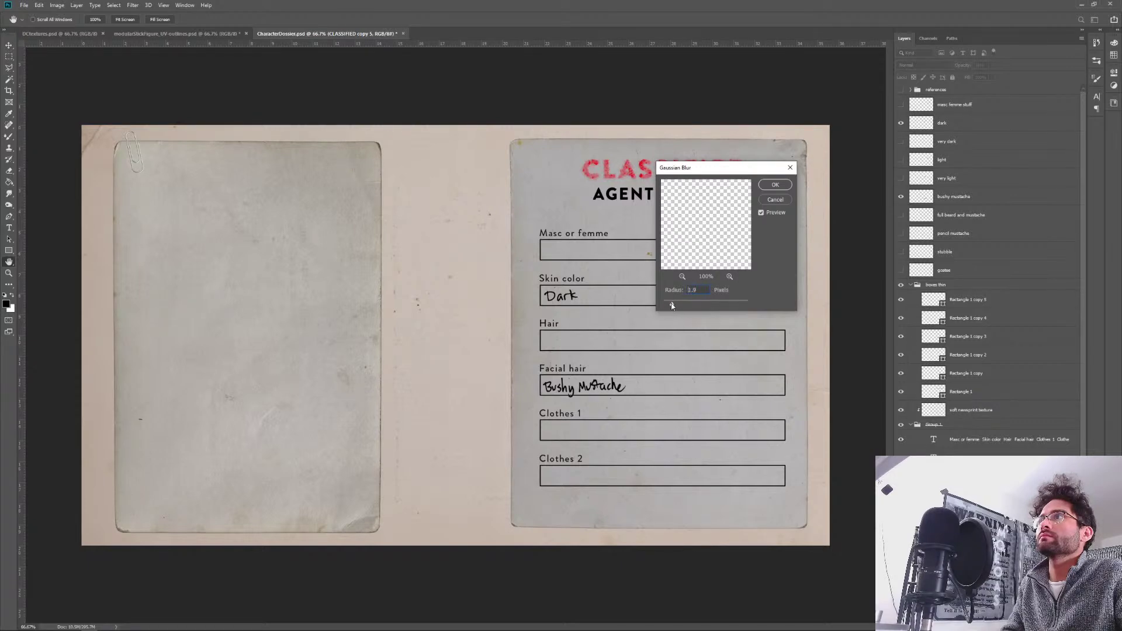
left_click(775, 185)
Raise the opacity of CLASSIFIED copy 5 to 56%.
key("e")
key("ctrl+shift+f")
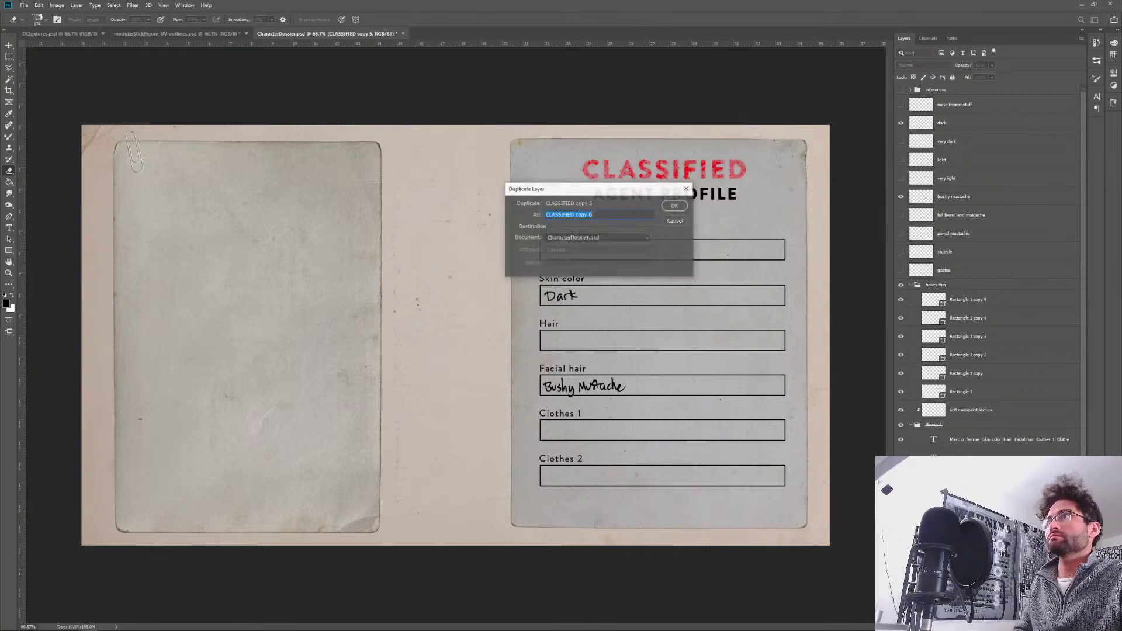
key("Return")
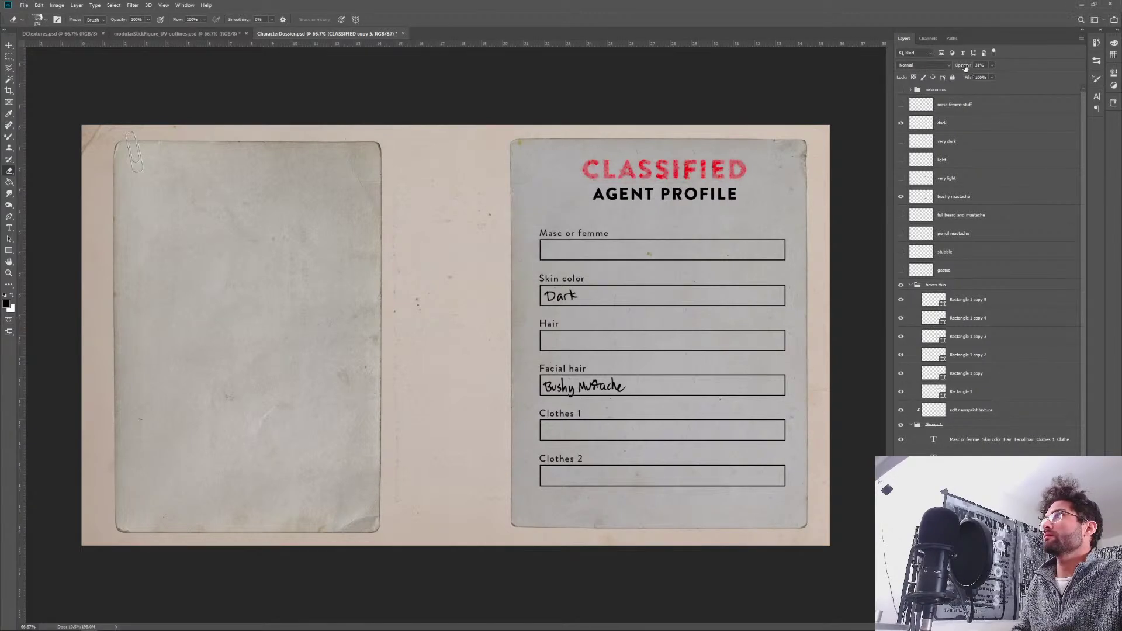
left_click_drag(962, 65, 974, 65)
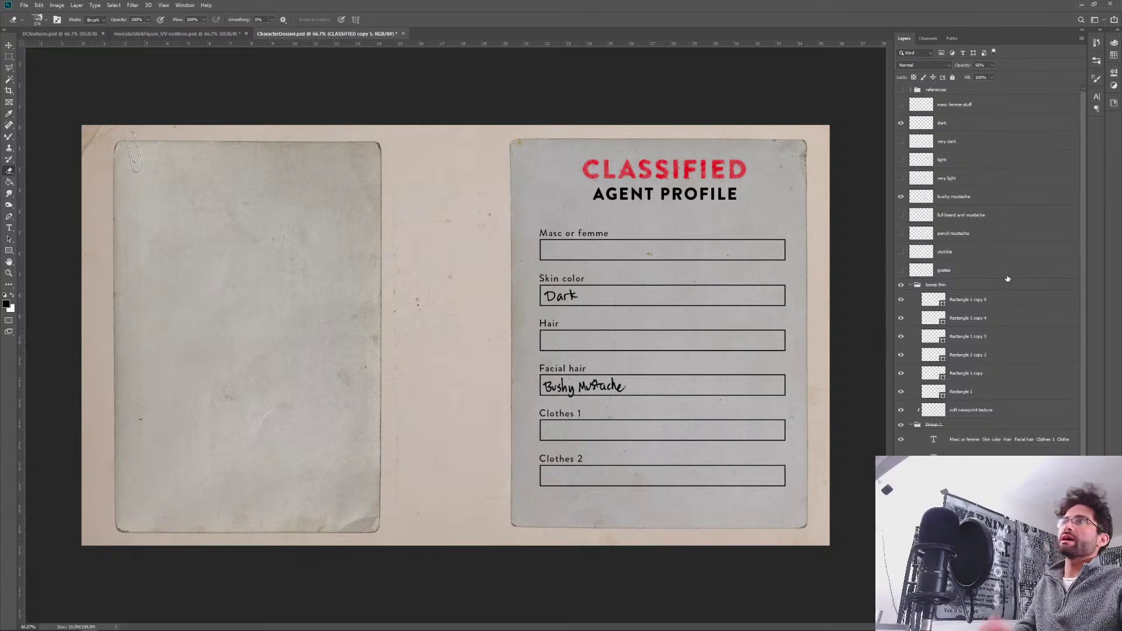
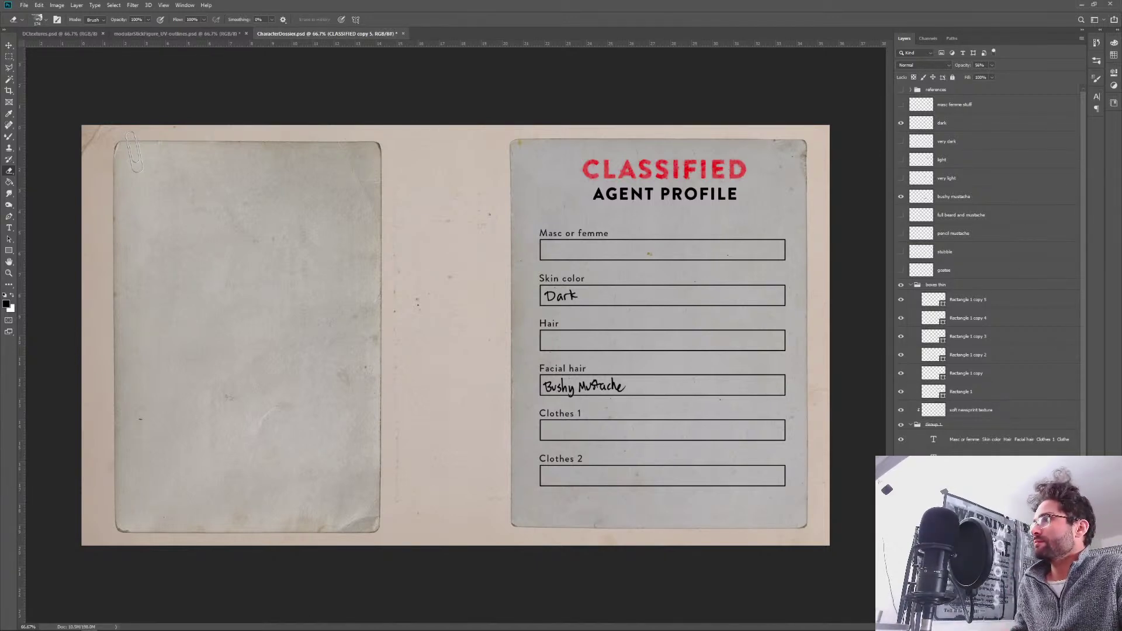
key("ctrl+plus")
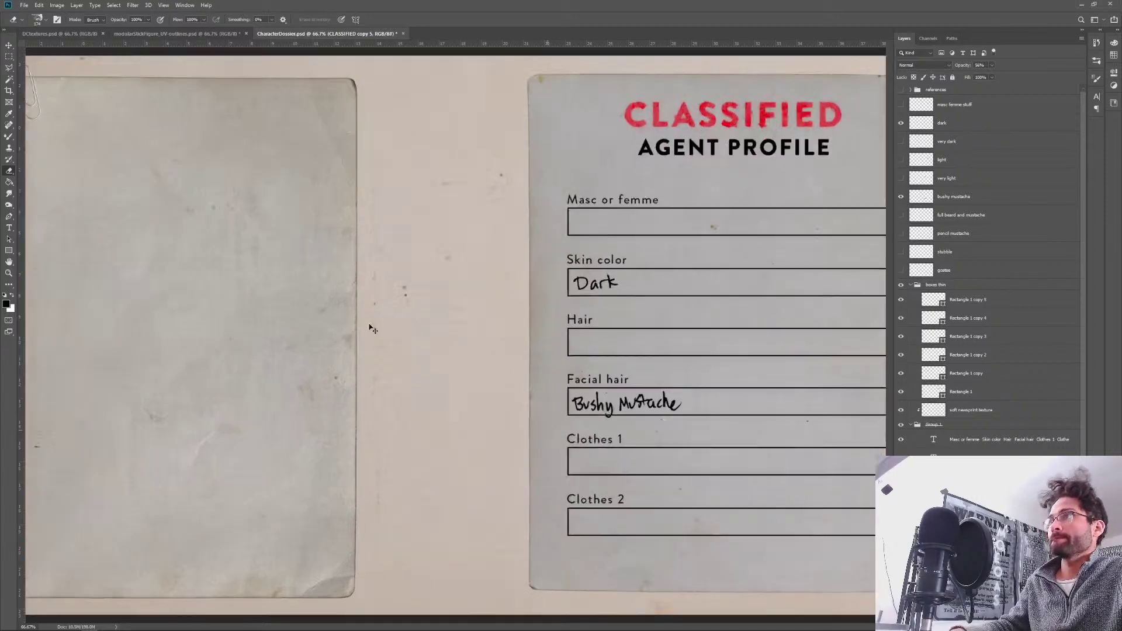
left_click_drag(369, 263, 402, 190)
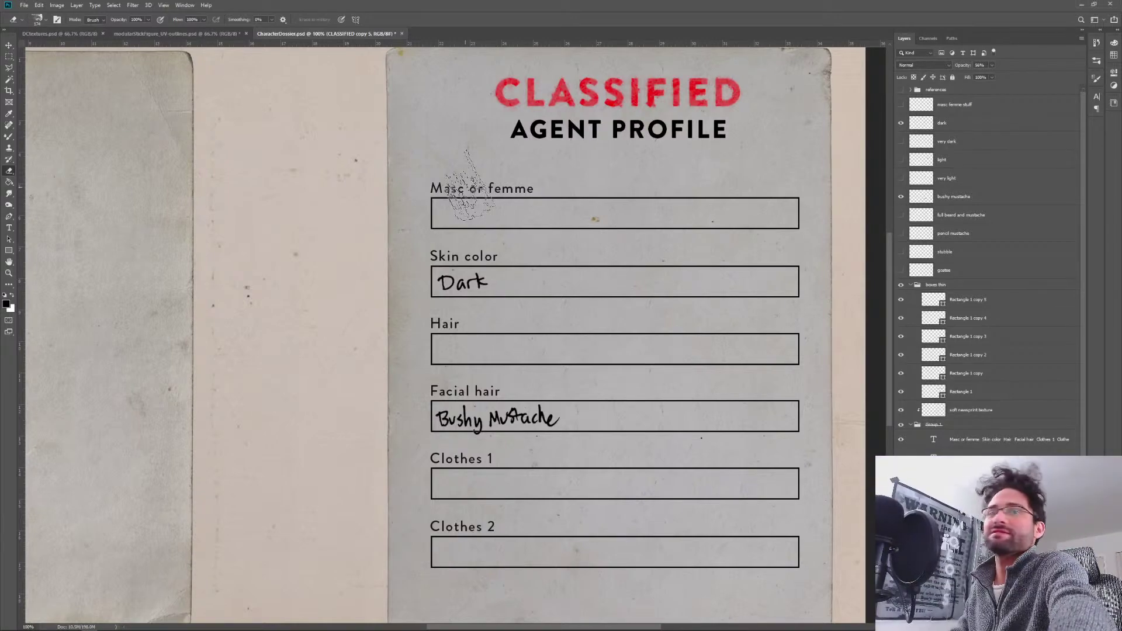
key("alt+Tab")
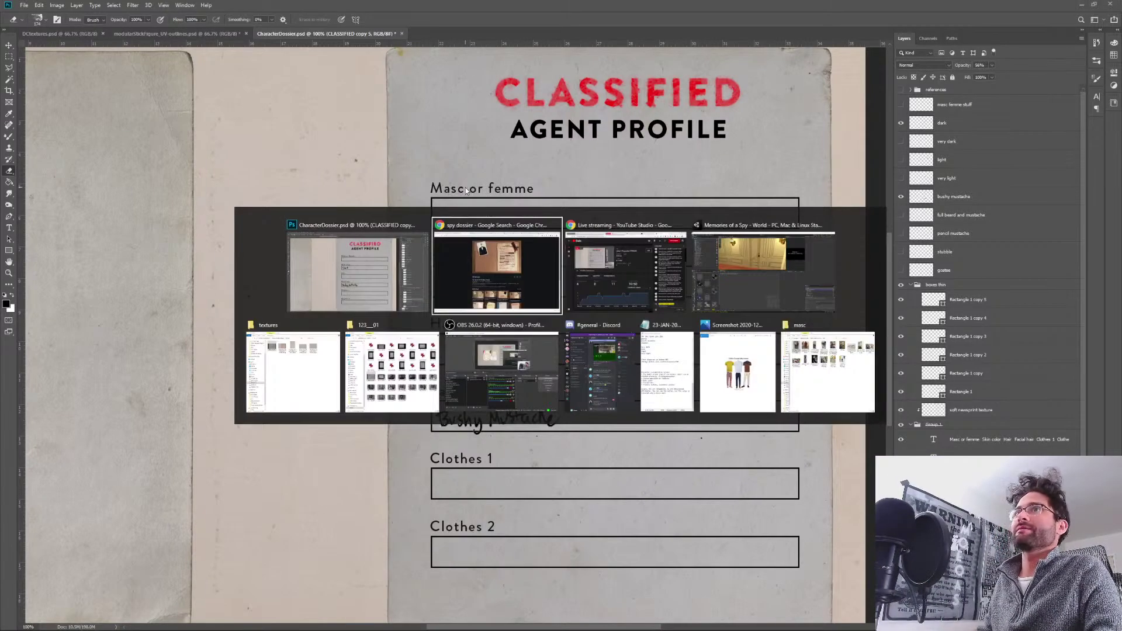
key("alt+Tab")
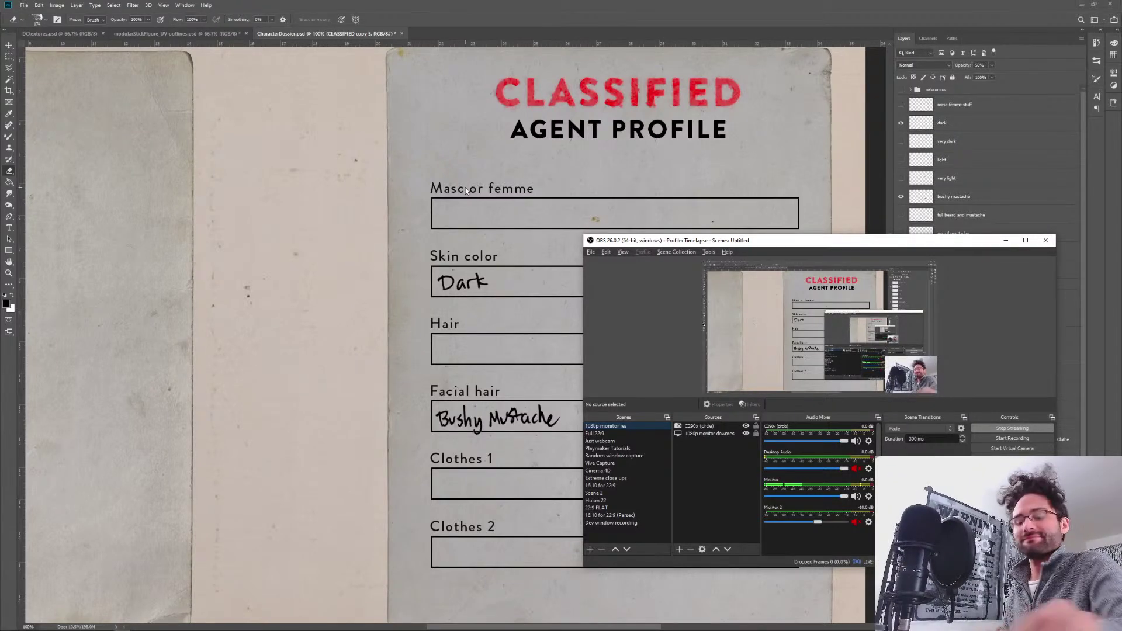
key("alt+Tab")
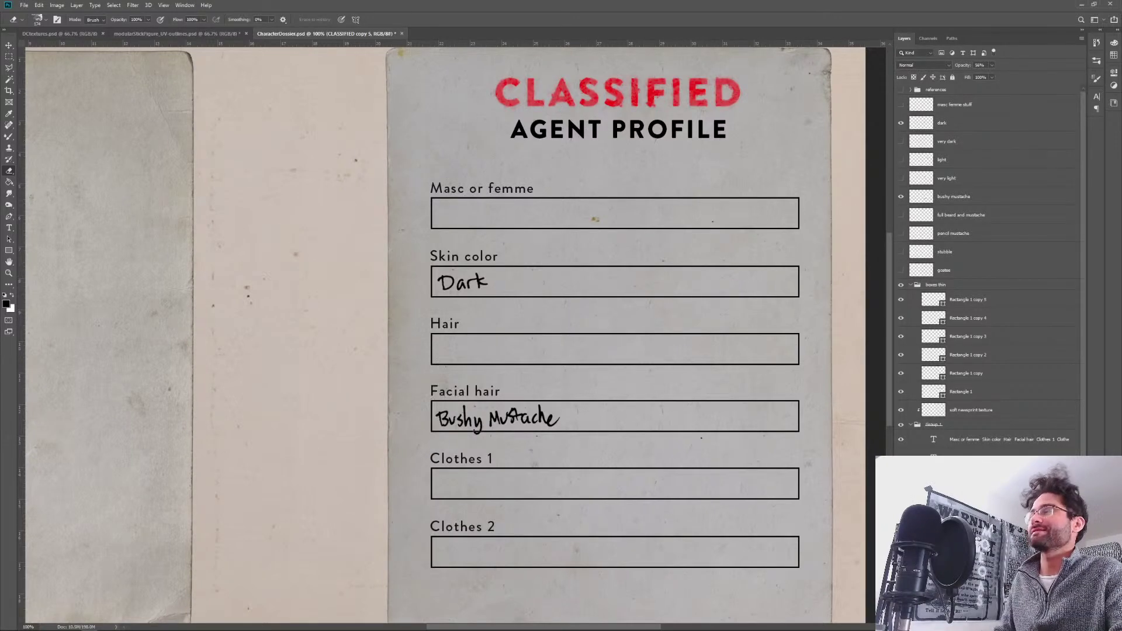
Select the rippled CLASSIFIED copy 3 layer and nudge it slightly to the left with the Move tool.
scroll(1082, 378, "down", 1)
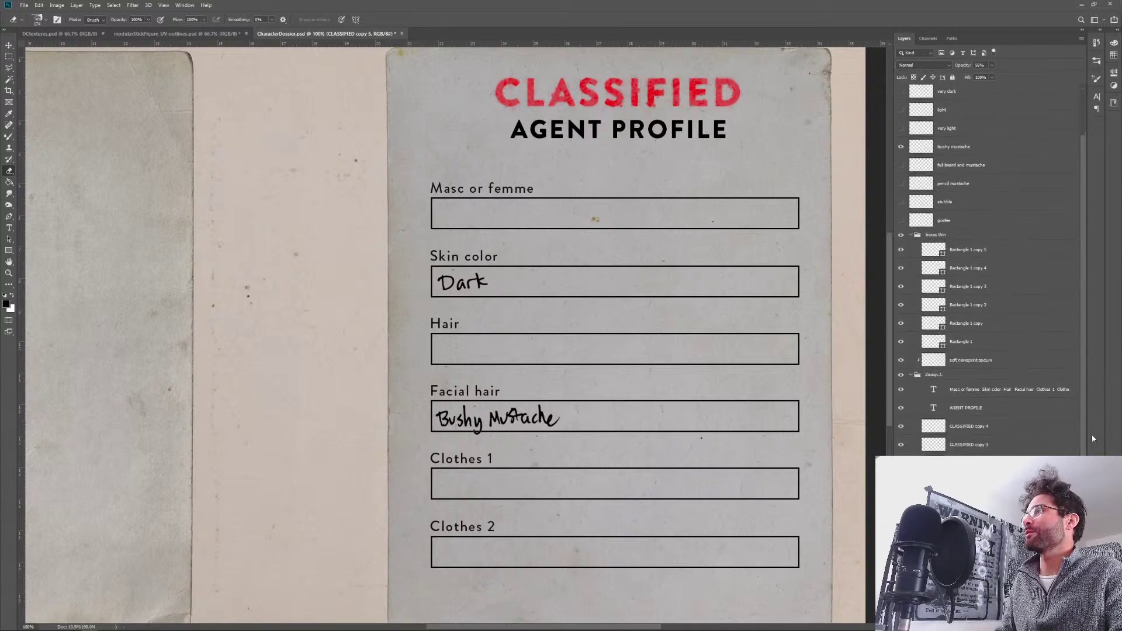
scroll(1094, 380, "up", 1)
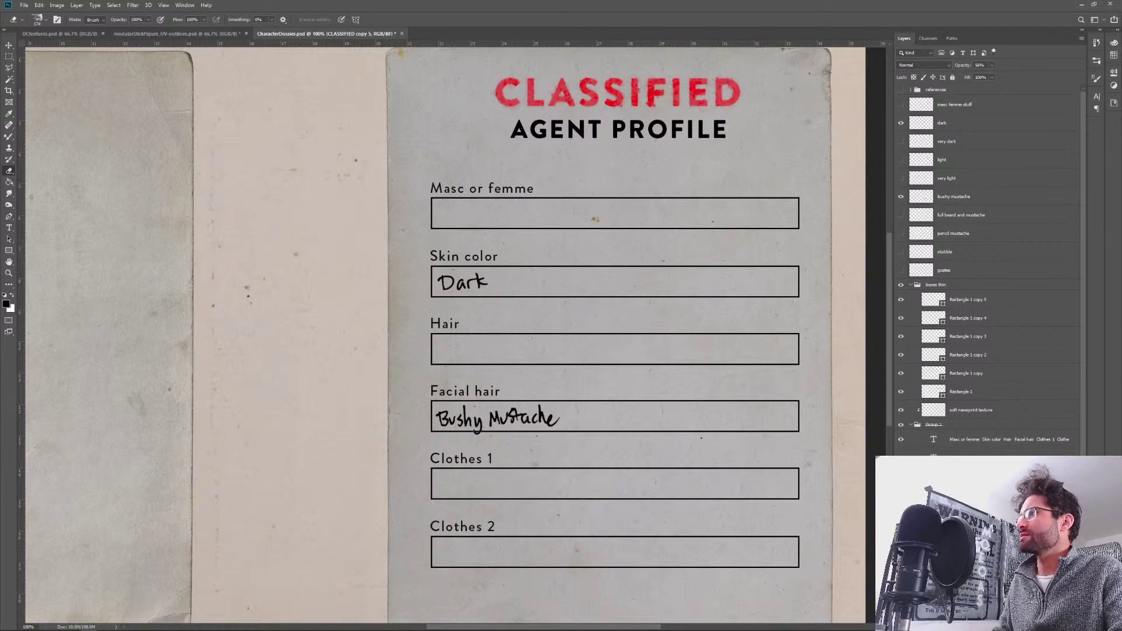
left_click(994, 453)
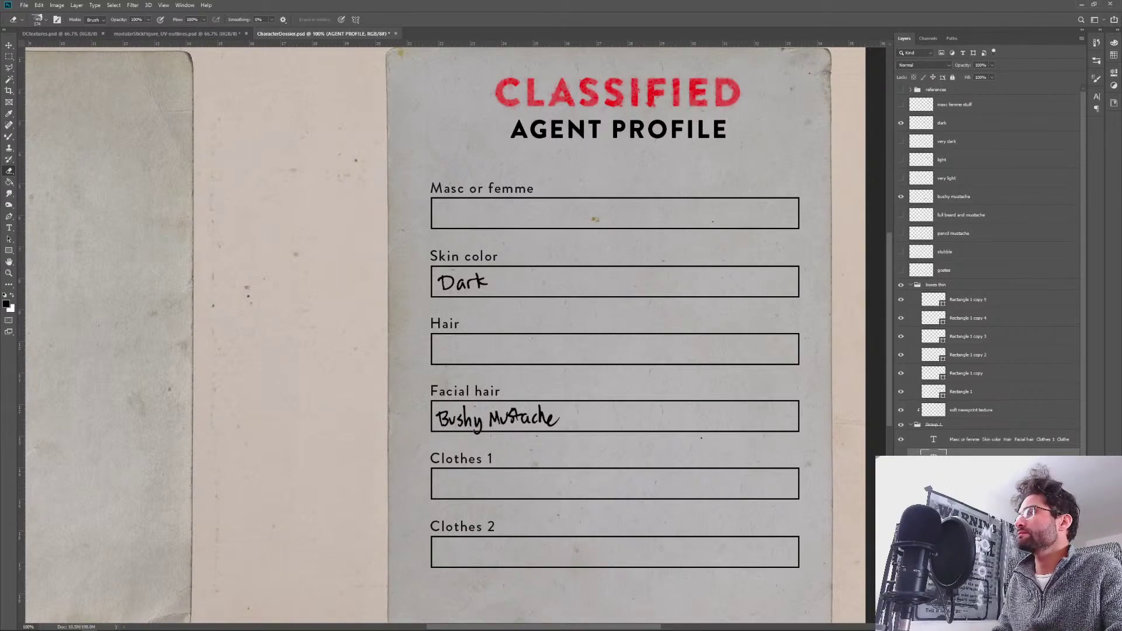
left_click(994, 475)
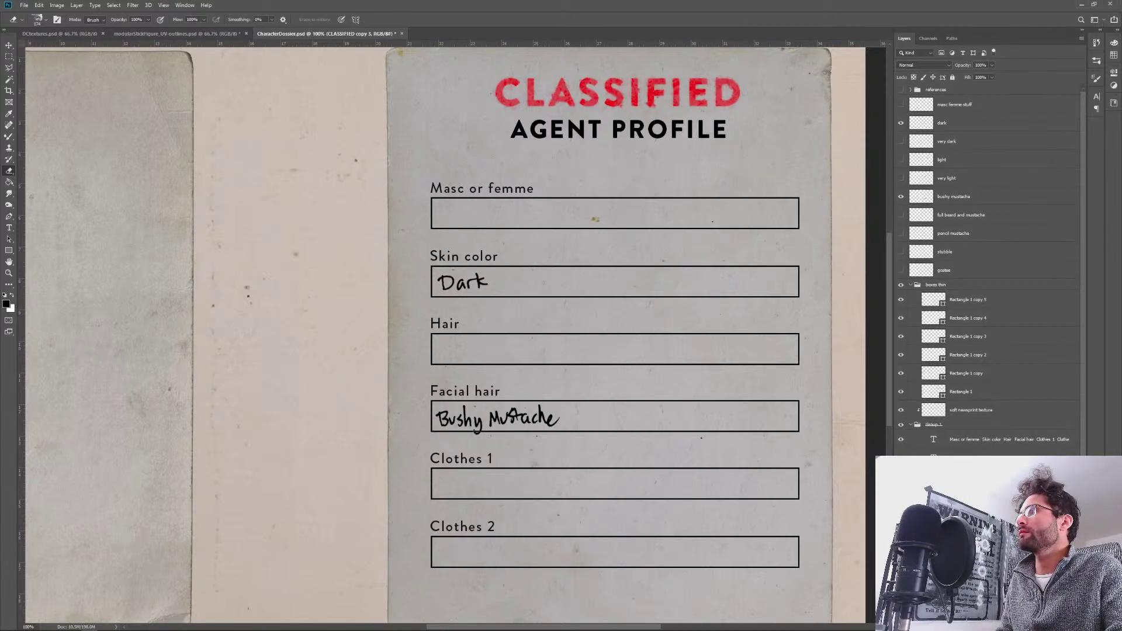
key("v")
left_click_drag(632, 86, 629, 86)
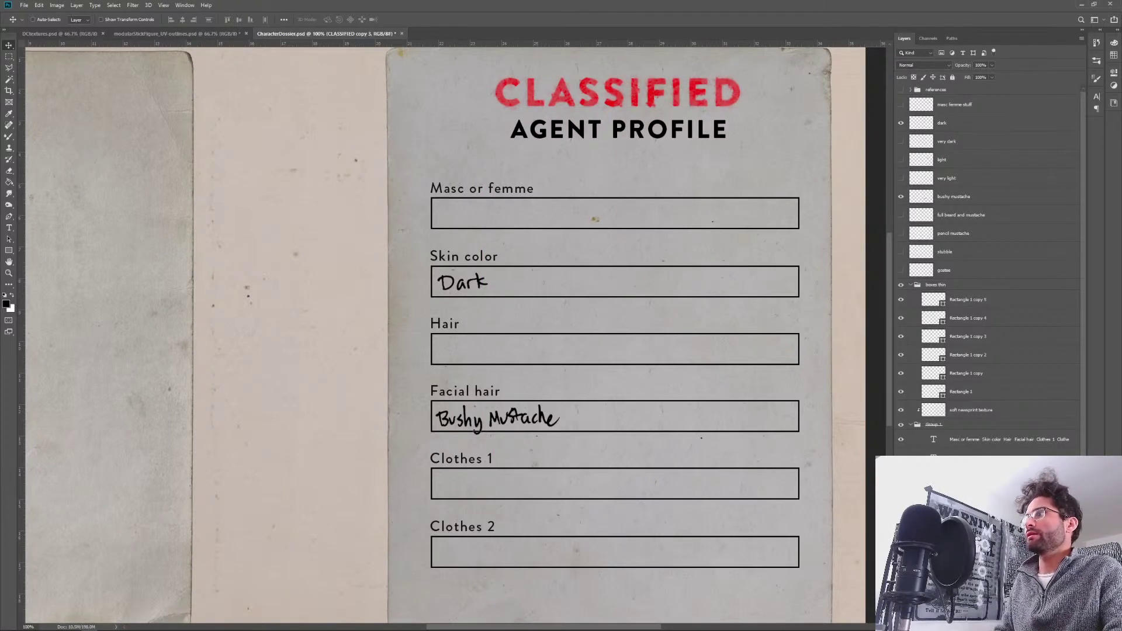
Duplicate the AGENT PROFILE and form label text layers and place the duplicates in a hidden group as a backup.
left_click(968, 458)
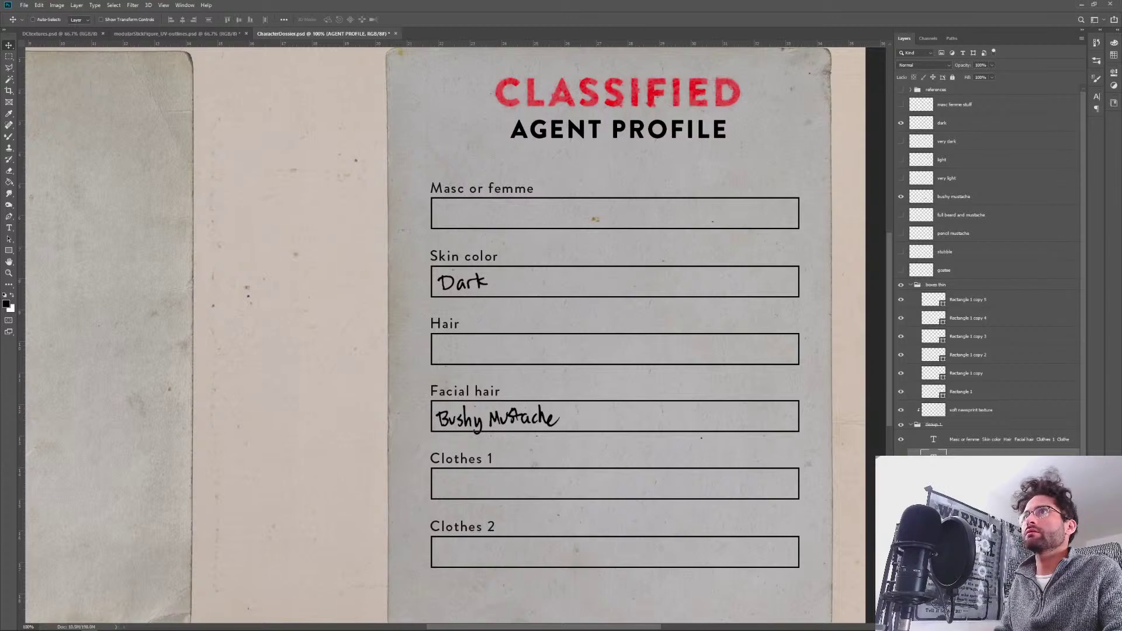
left_click(995, 444)
key("ctrl+j")
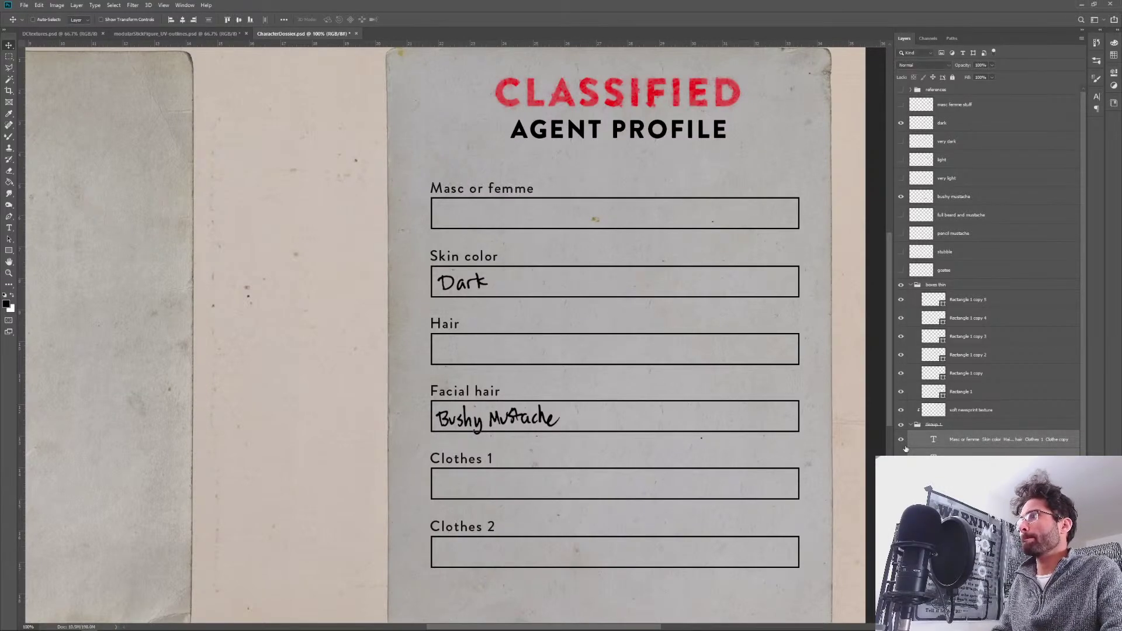
key("ctrl+g")
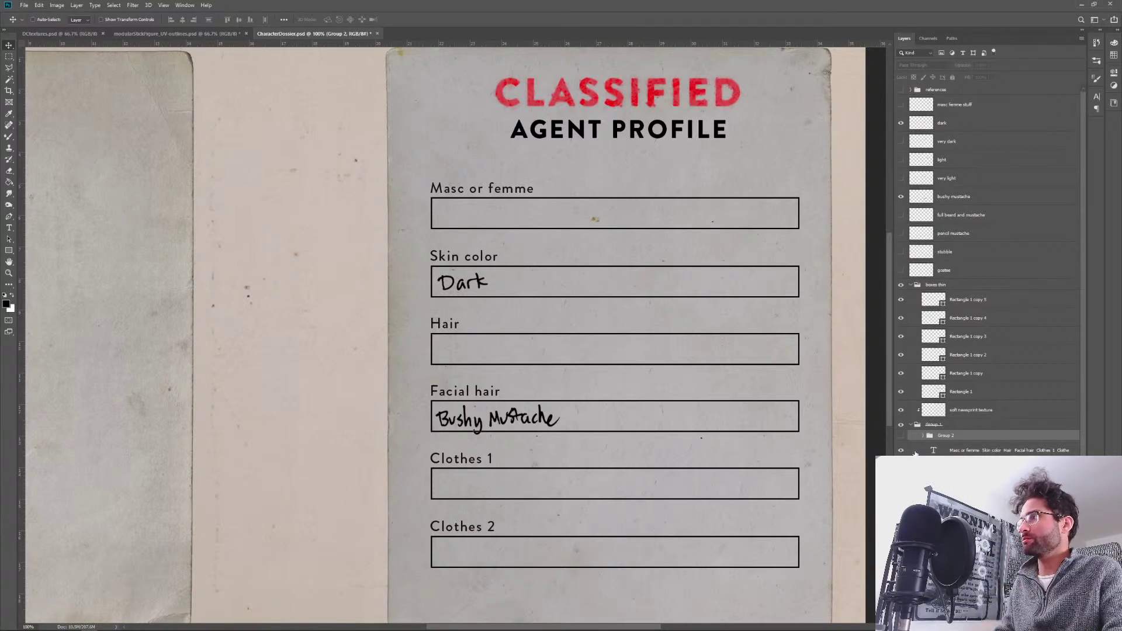
Rasterize the original form label text layer and the AGENT PROFILE text layer.
left_click(982, 450)
right_click(984, 451)
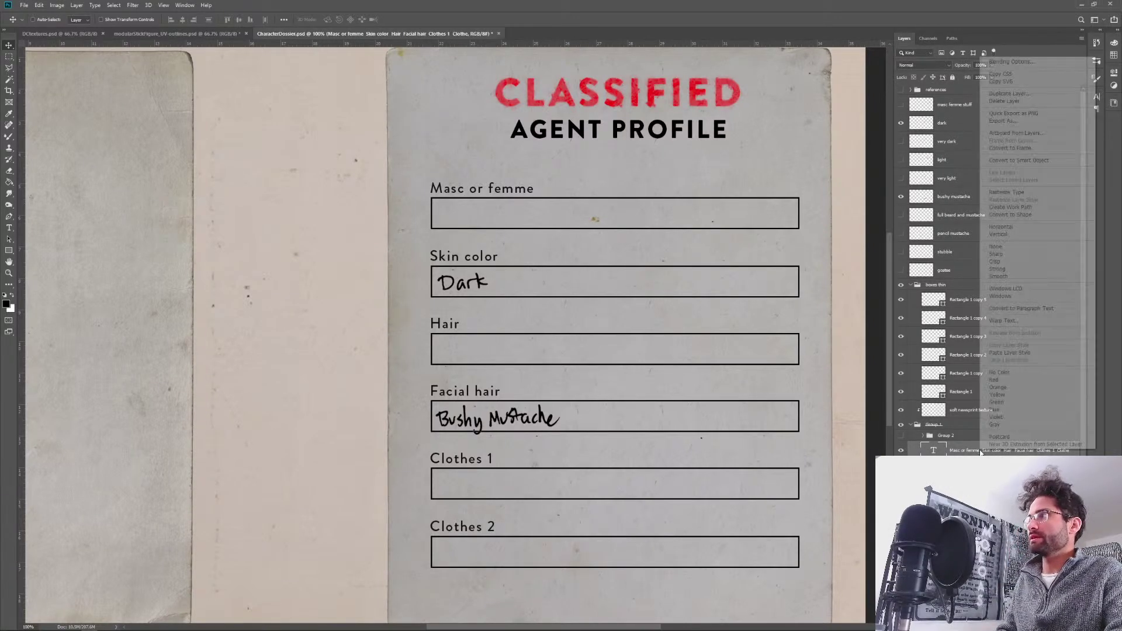
left_click(1026, 195)
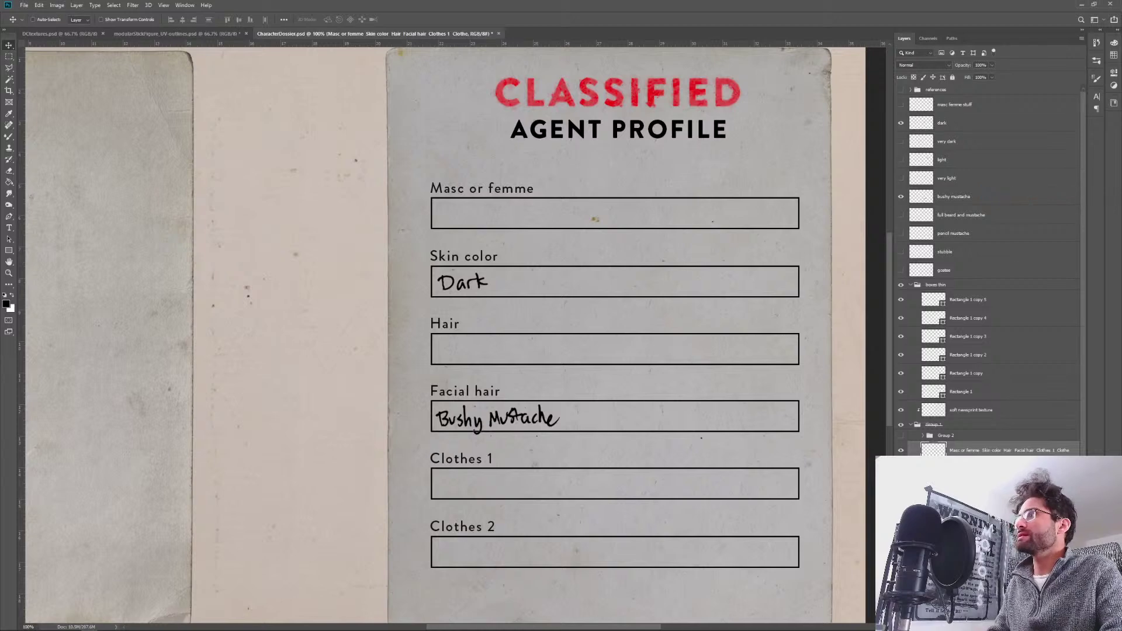
right_click(983, 455)
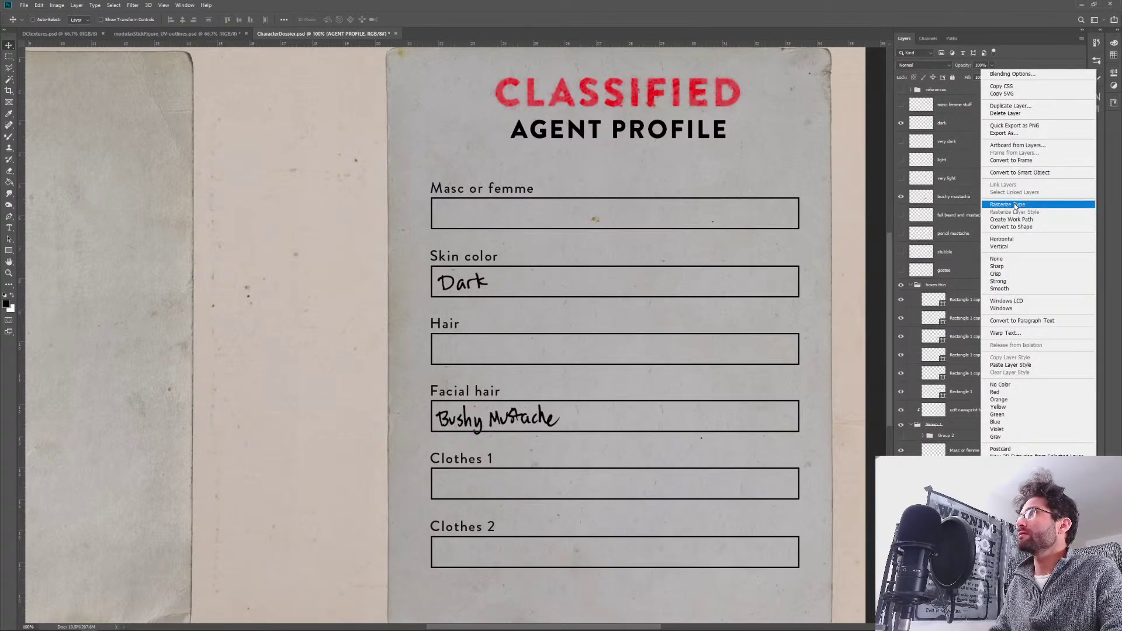
left_click(1035, 204)
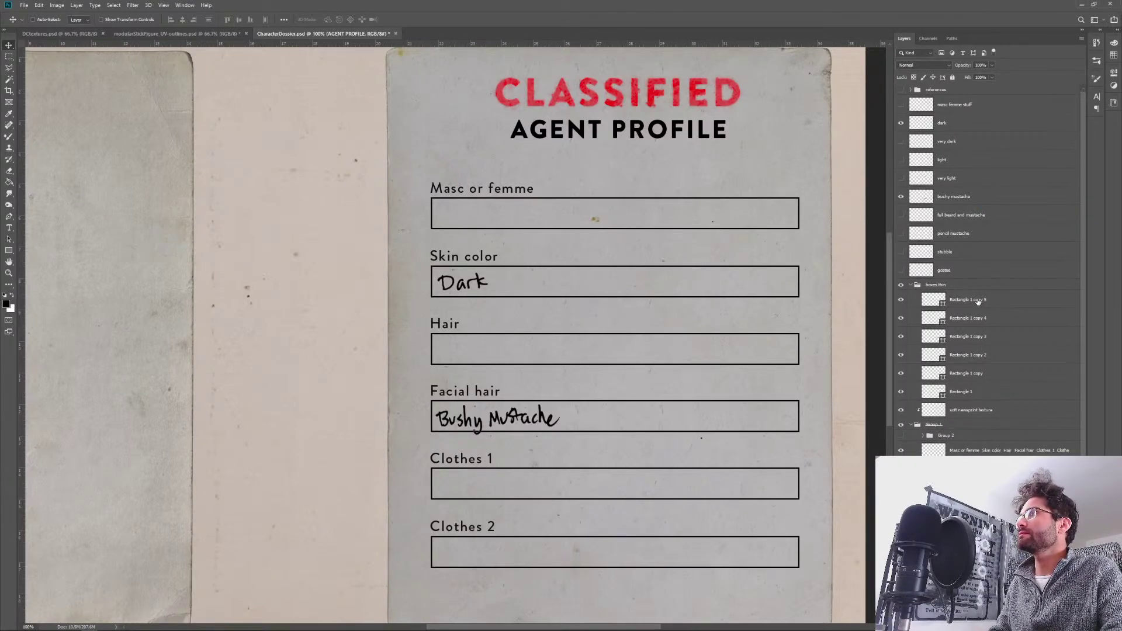
Rasterize and merge the six form-box rectangle layers, and move the merged layer into Group 1 directly above the form labels.
left_click(980, 304)
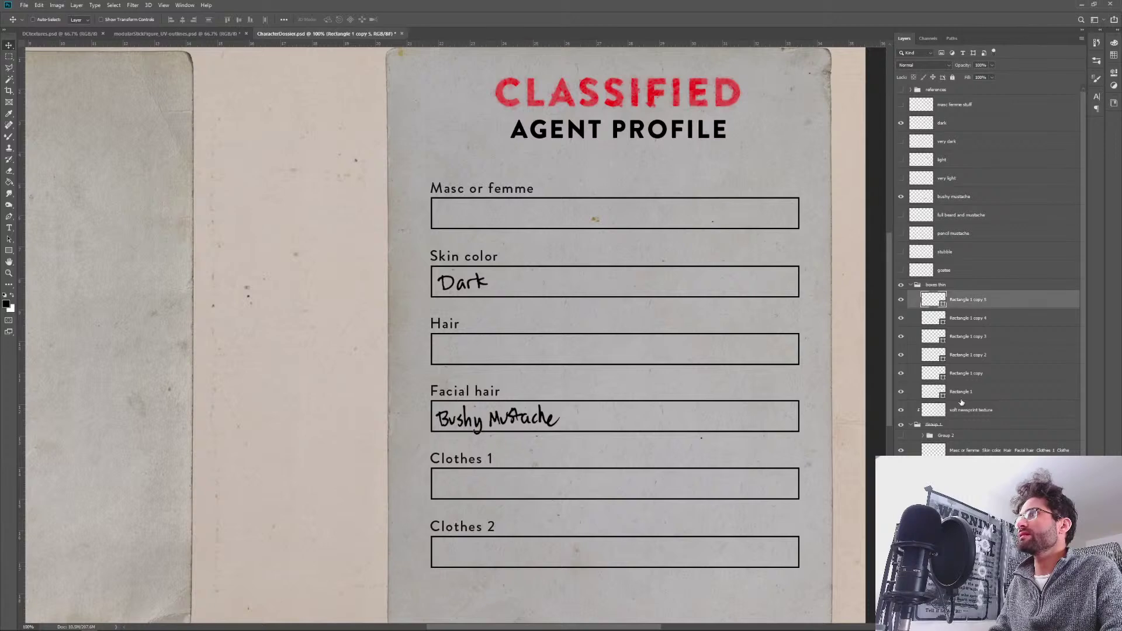
left_click(967, 396, "shift")
right_click(968, 394)
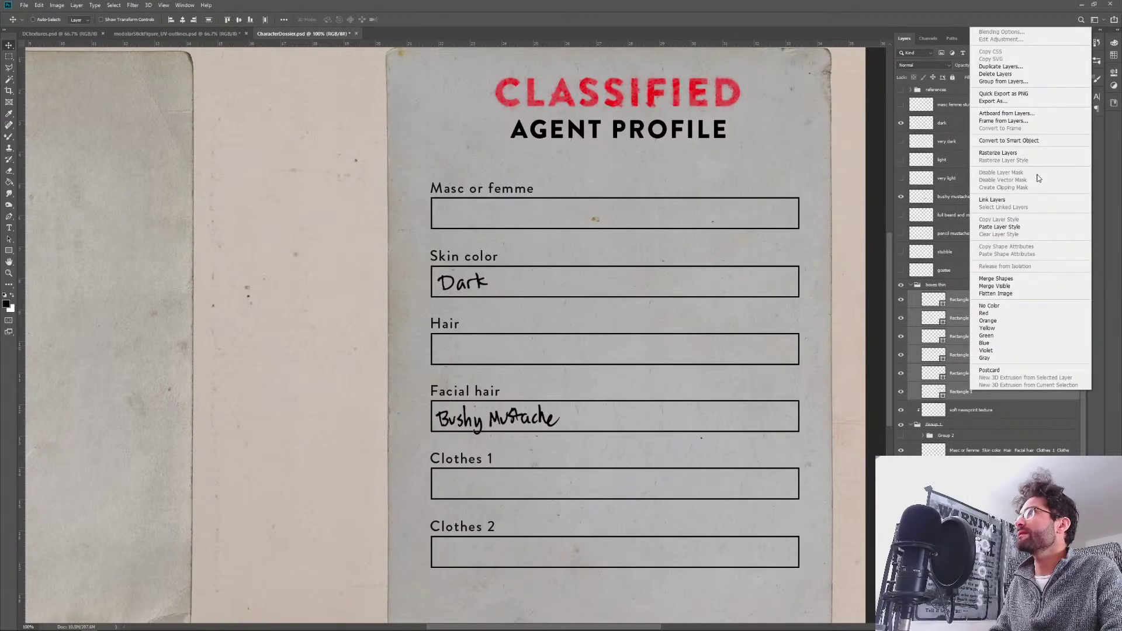
left_click(1014, 228)
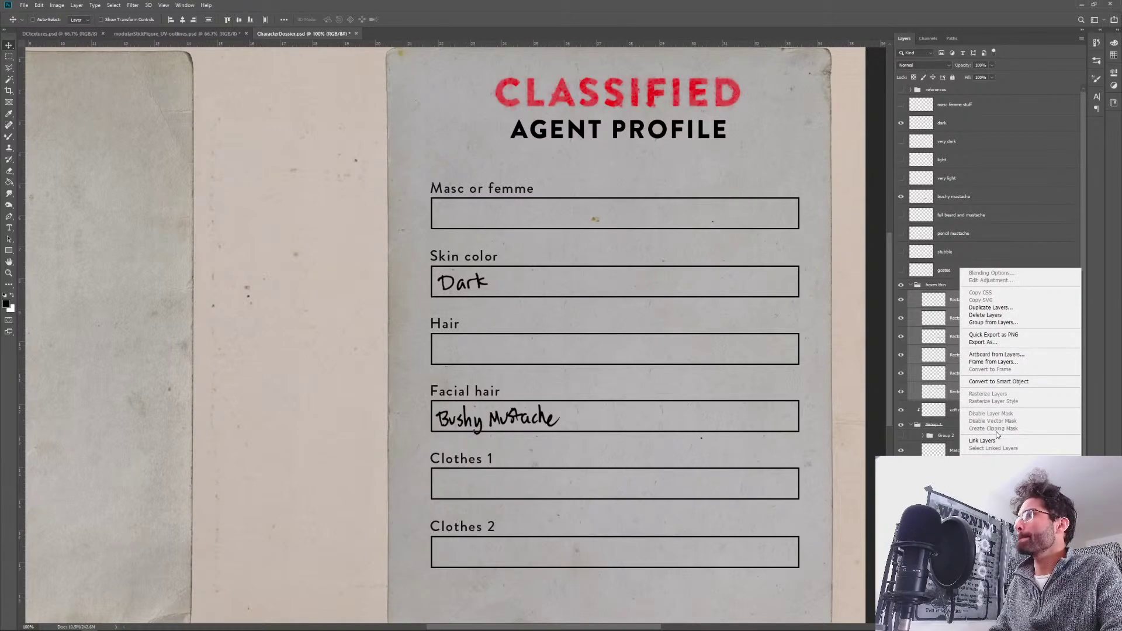
left_click(1017, 494)
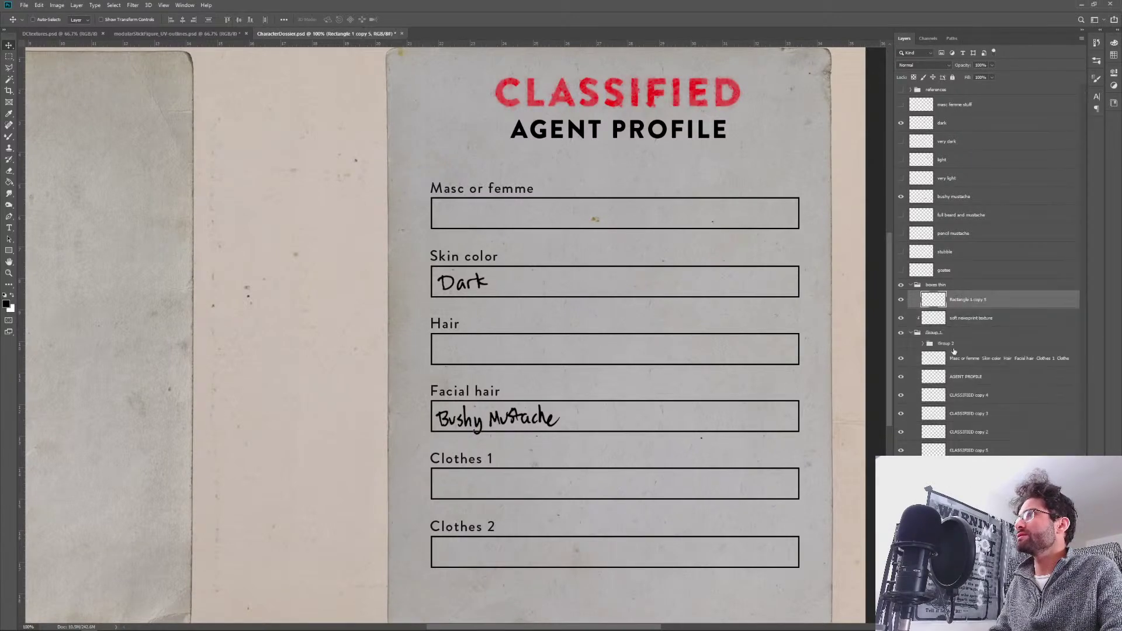
left_click_drag(961, 298, 991, 351)
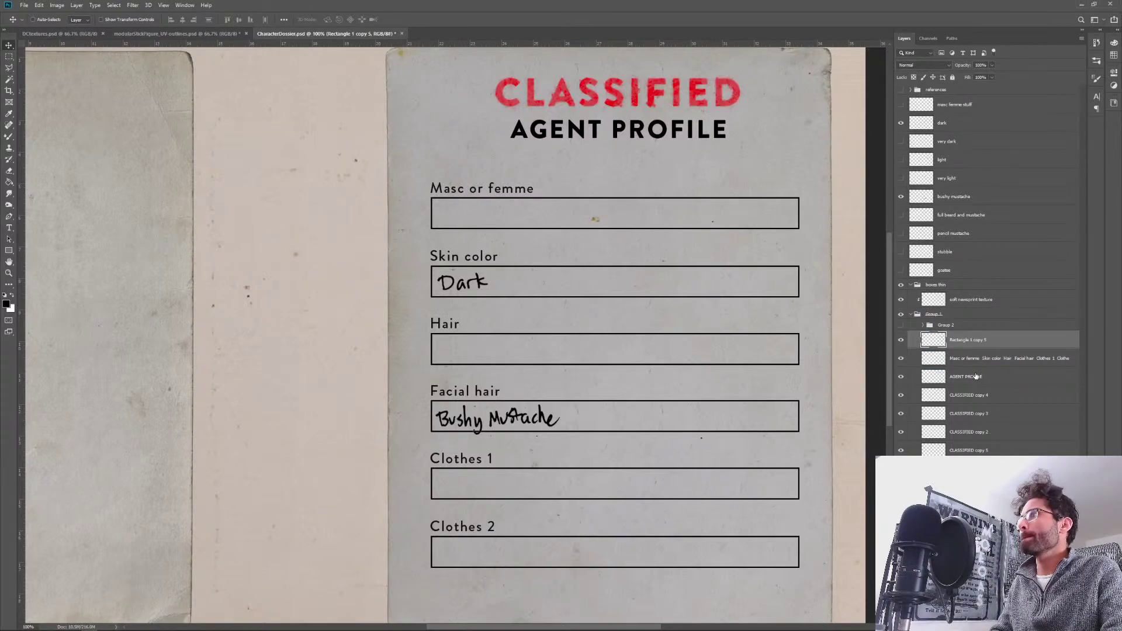
Merge the form boxes, field labels and AGENT PROFILE heading layers into one layer, and toggle its visibility to check the merge.
left_click(976, 377, "shift")
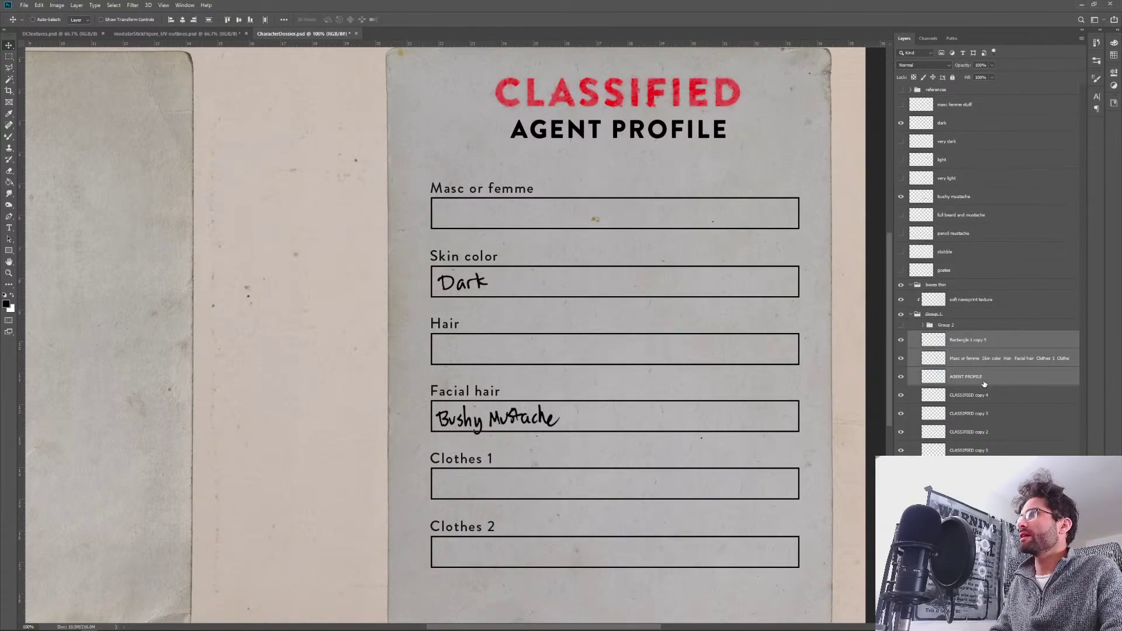
right_click(980, 378)
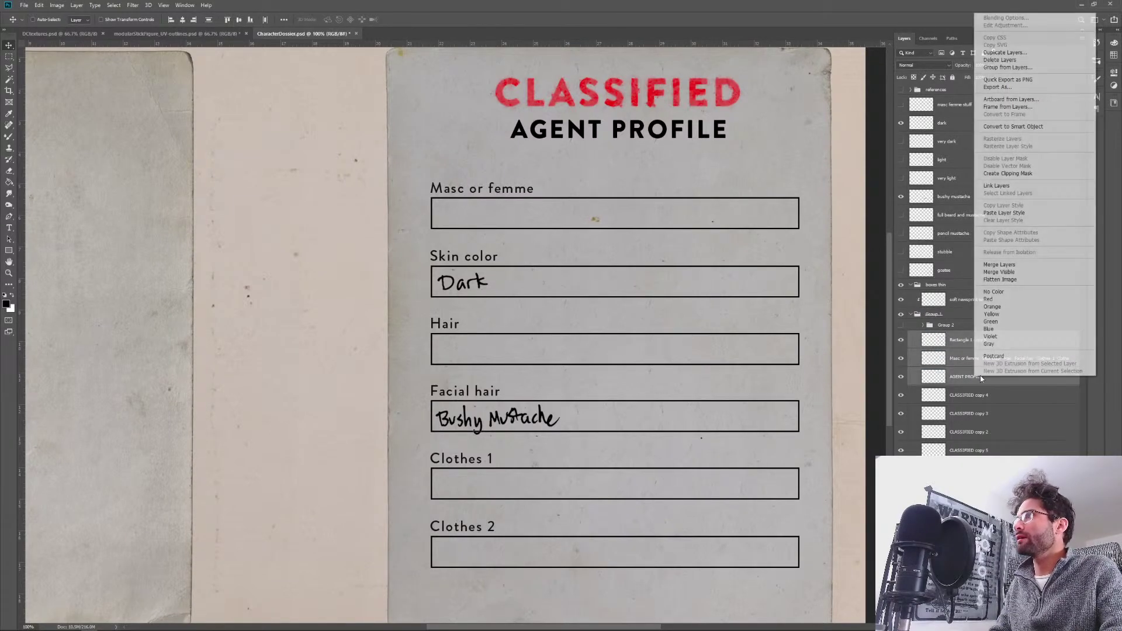
left_click(1022, 266)
left_click(901, 341)
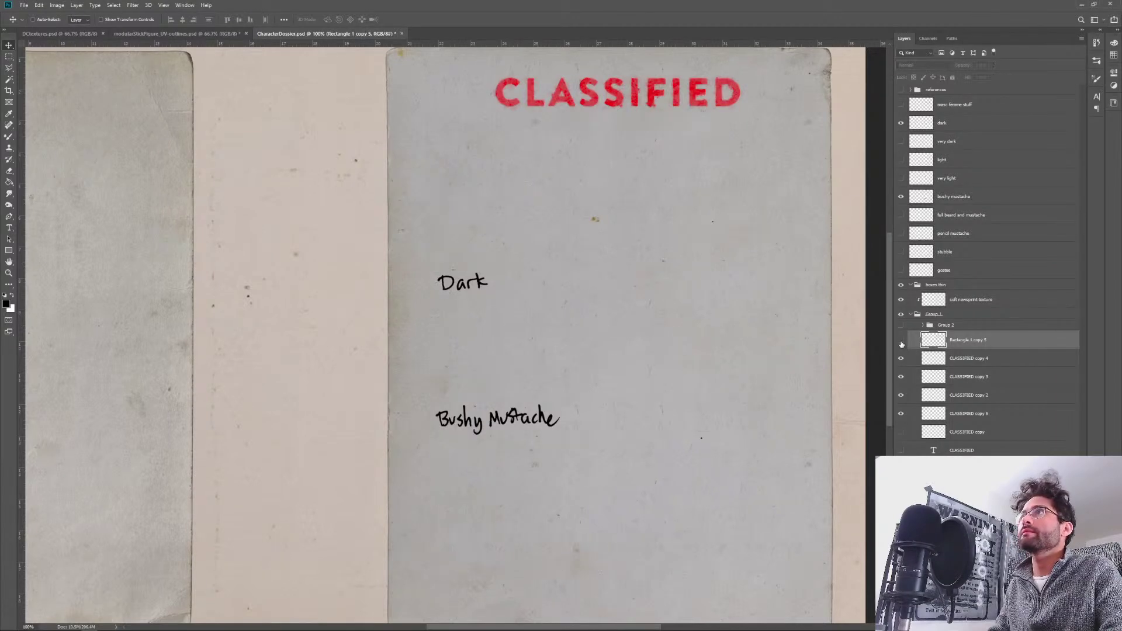
left_click(901, 340)
left_click(901, 340)
left_click(901, 340)
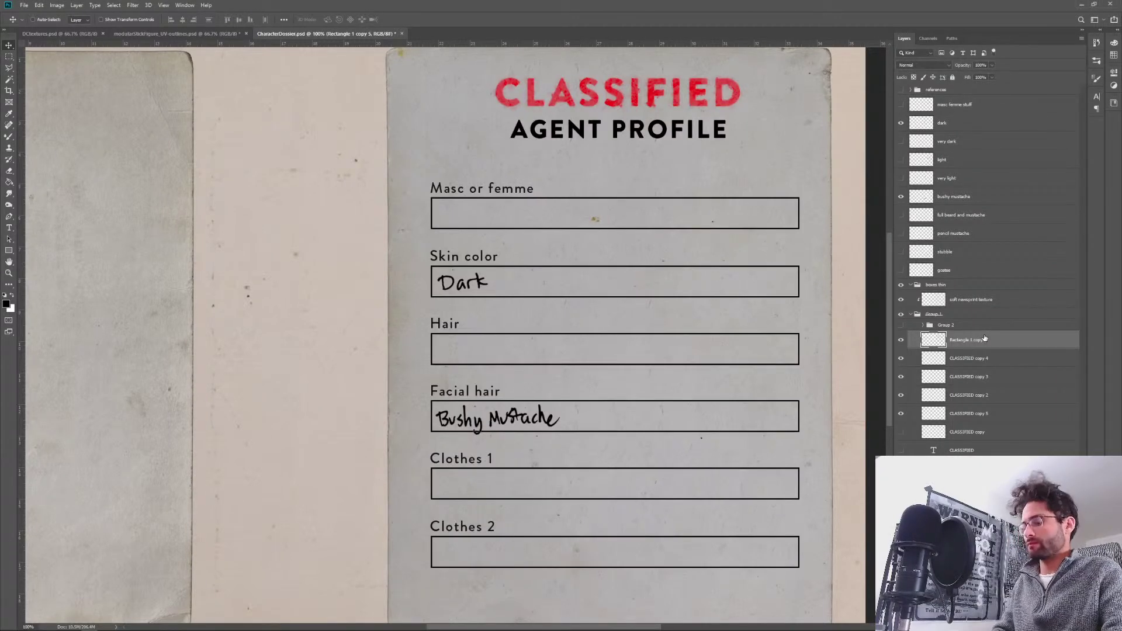
Duplicate the merged form layer twice and hide the two lower copies as backups.
key("ctrl+alt+j")
key("Return")
left_click(901, 359)
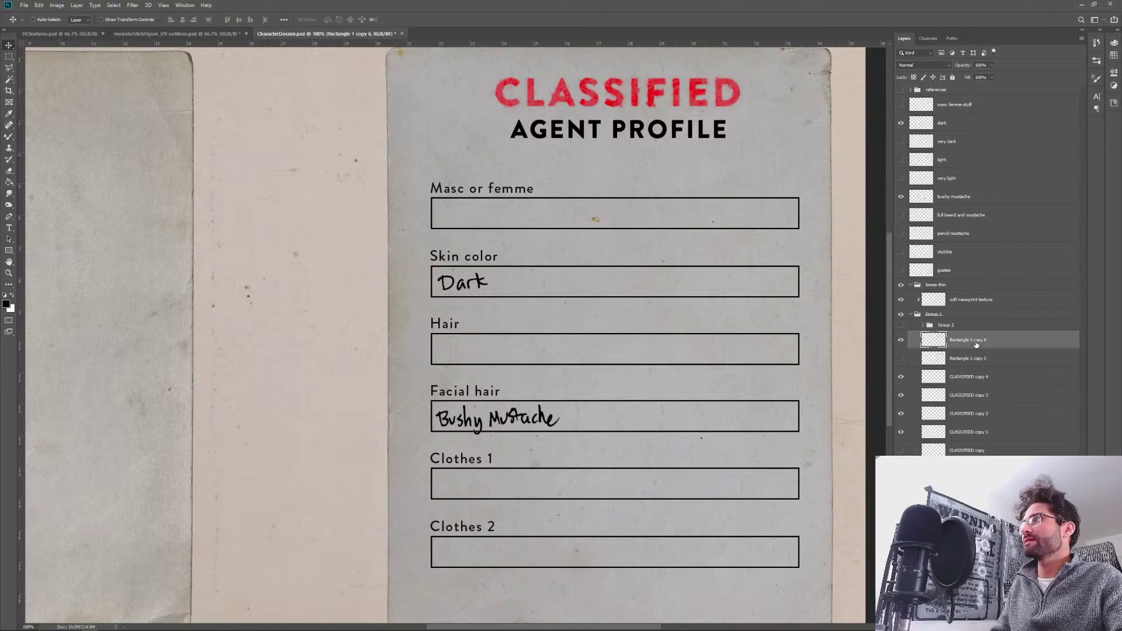
key("ctrl+alt+j")
key("Return")
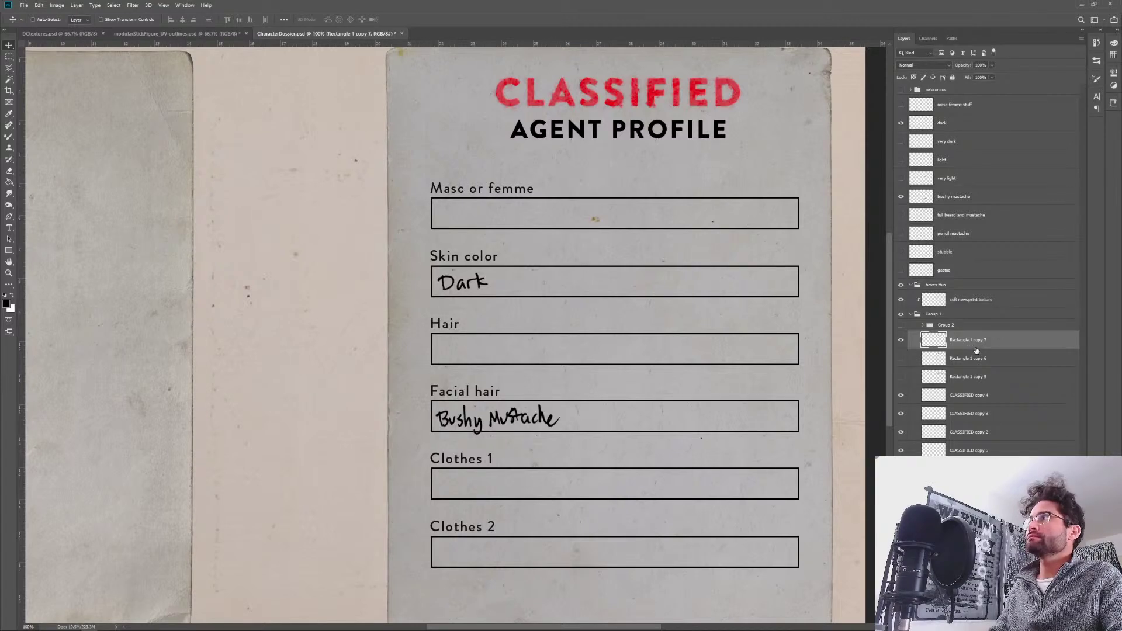
Reapply the last Gaussian Blur to the top form layer and distort it with a Small Ripple of 175%.
left_click(128, 7)
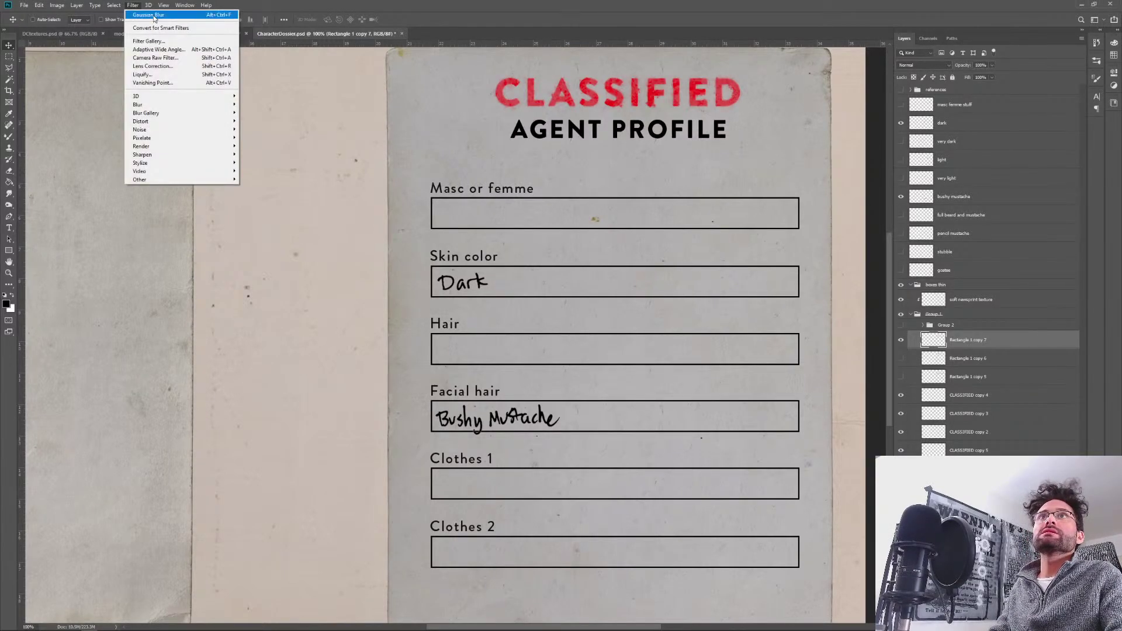
left_click(154, 15)
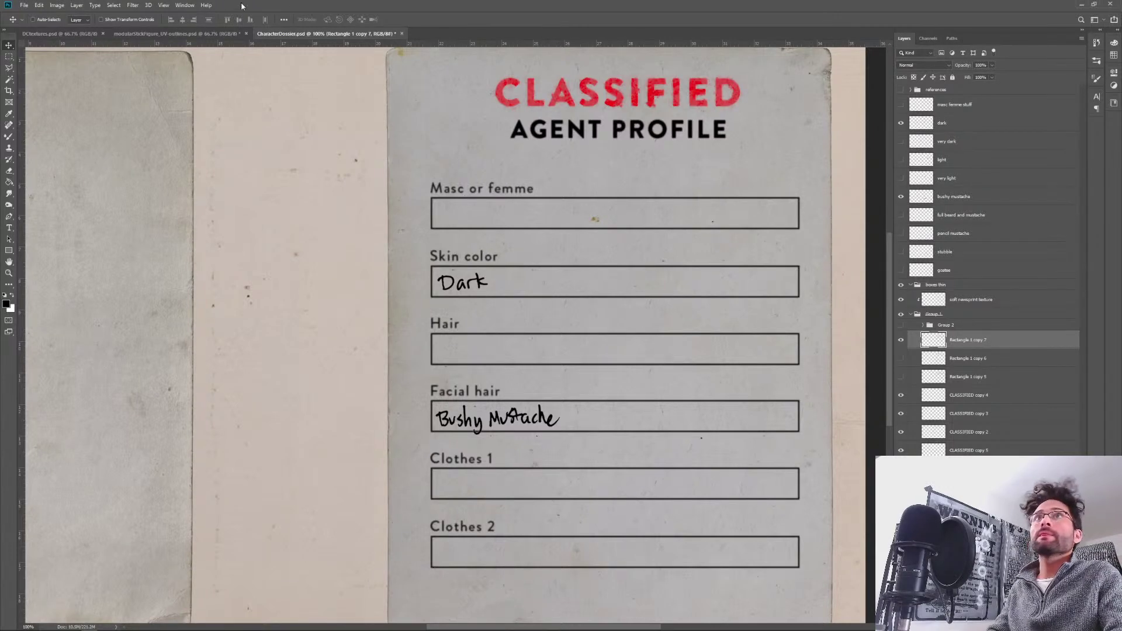
left_click(178, 5)
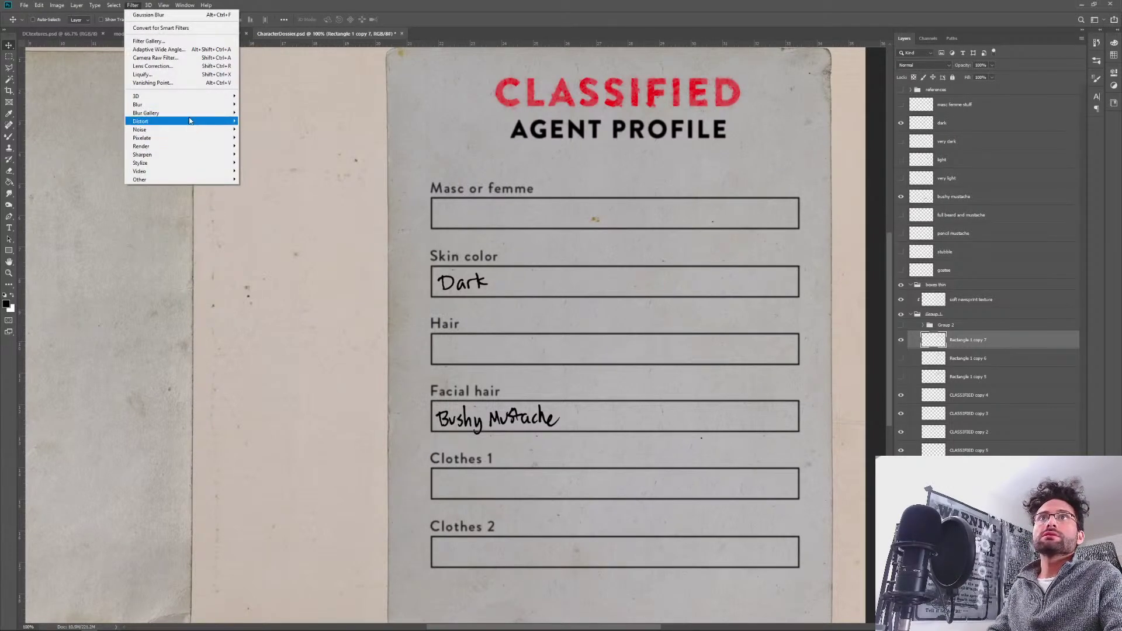
mouse_move(199, 122)
left_click(263, 146)
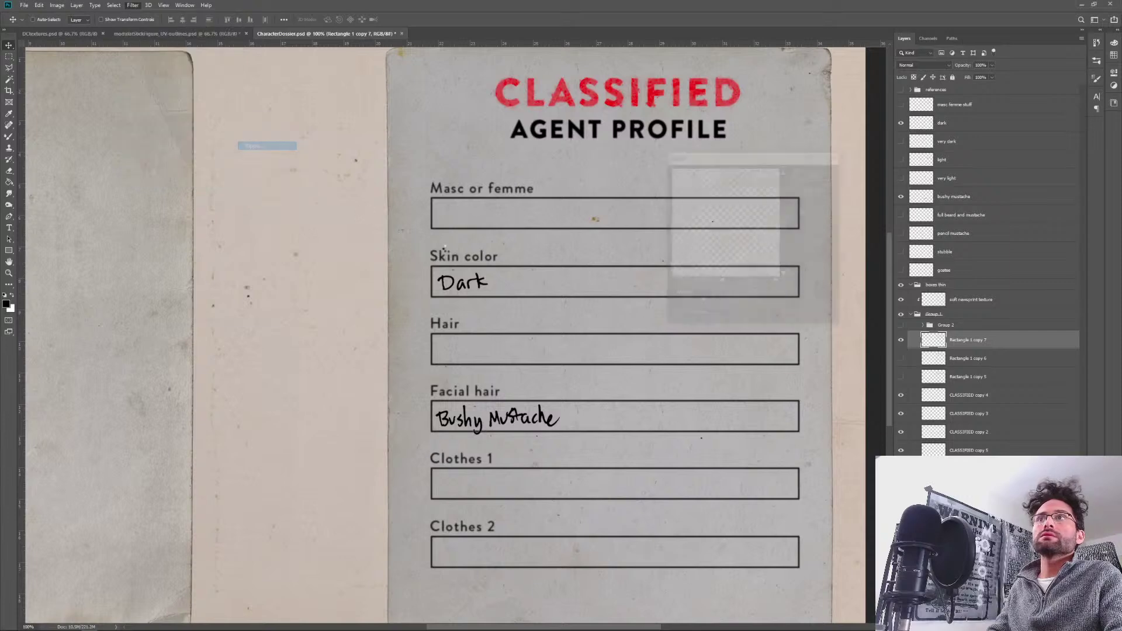
left_click_drag(704, 209, 279, 183)
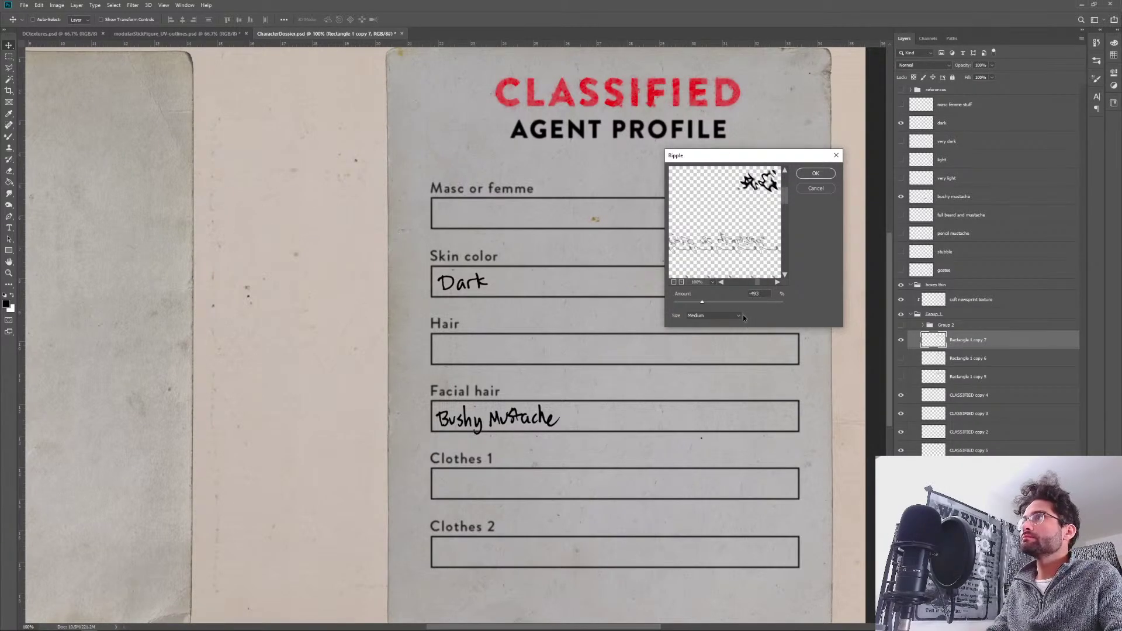
left_click(703, 315)
left_click(705, 324)
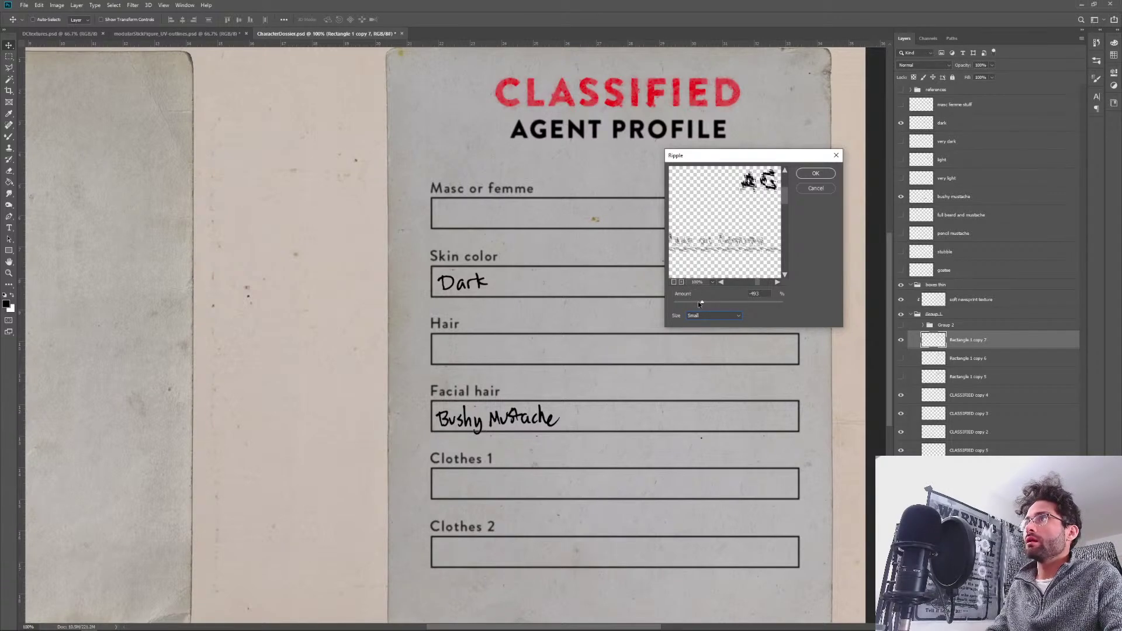
left_click_drag(698, 300, 736, 302)
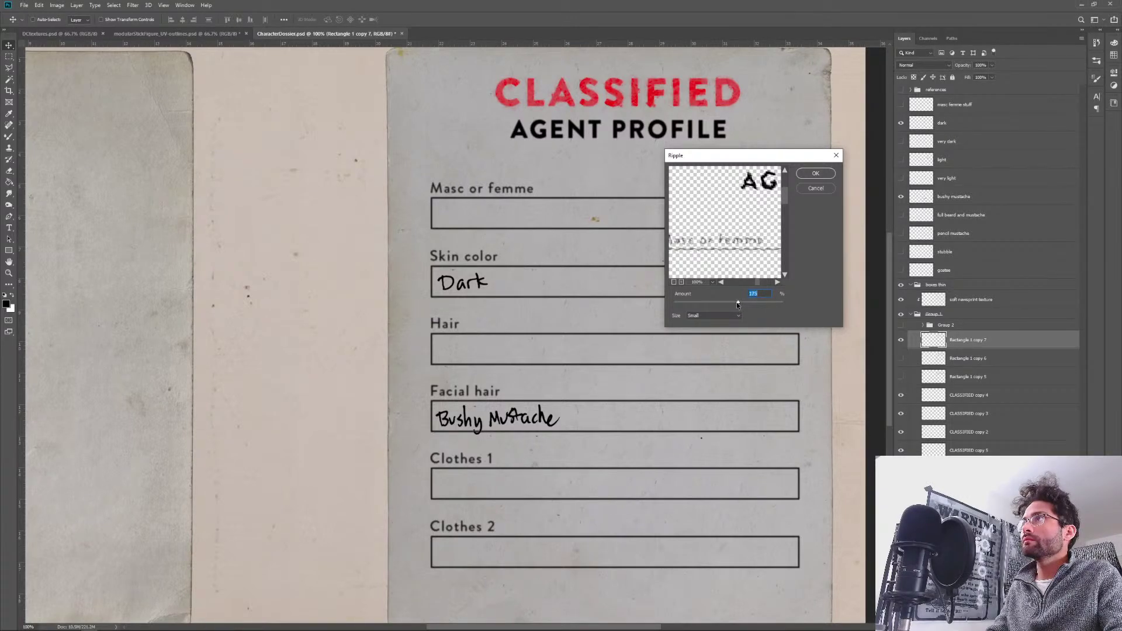
left_click(815, 174)
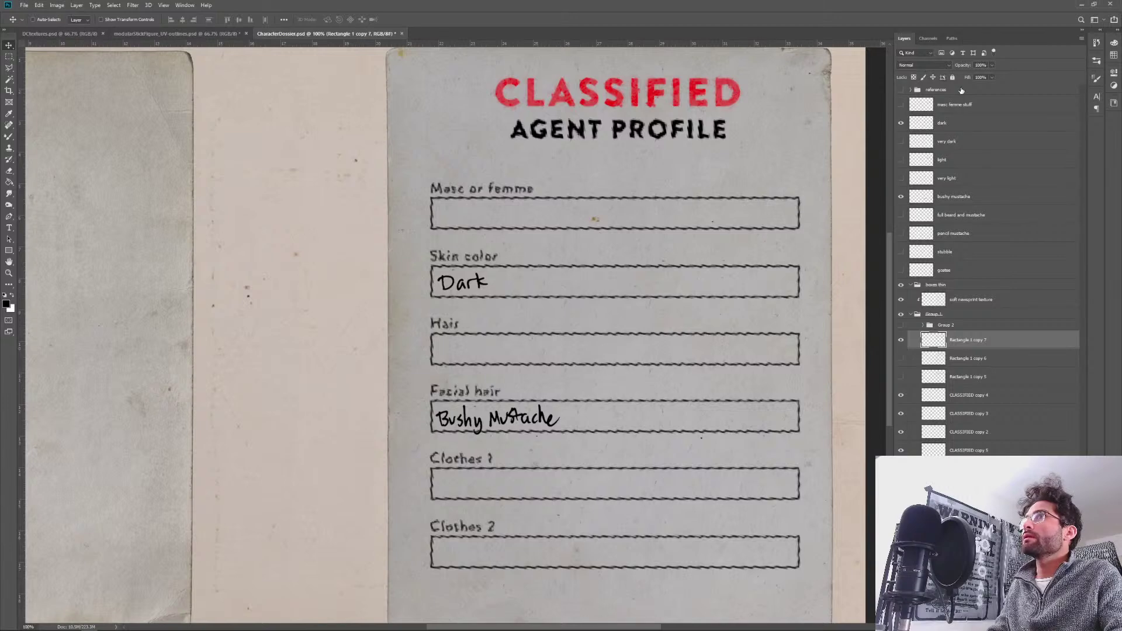
Thicken the rippled form by merging it with a duplicate of itself, and duplicate the merged layer.
key("ctrl+alt+j")
key("Return")
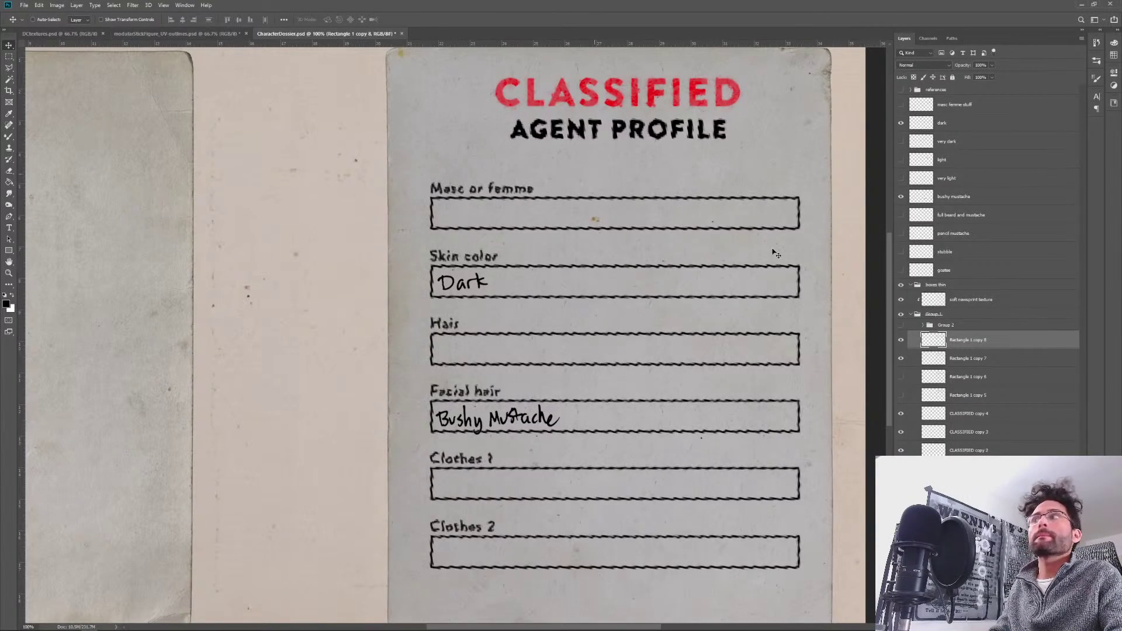
left_click(964, 358, "shift")
right_click(965, 359)
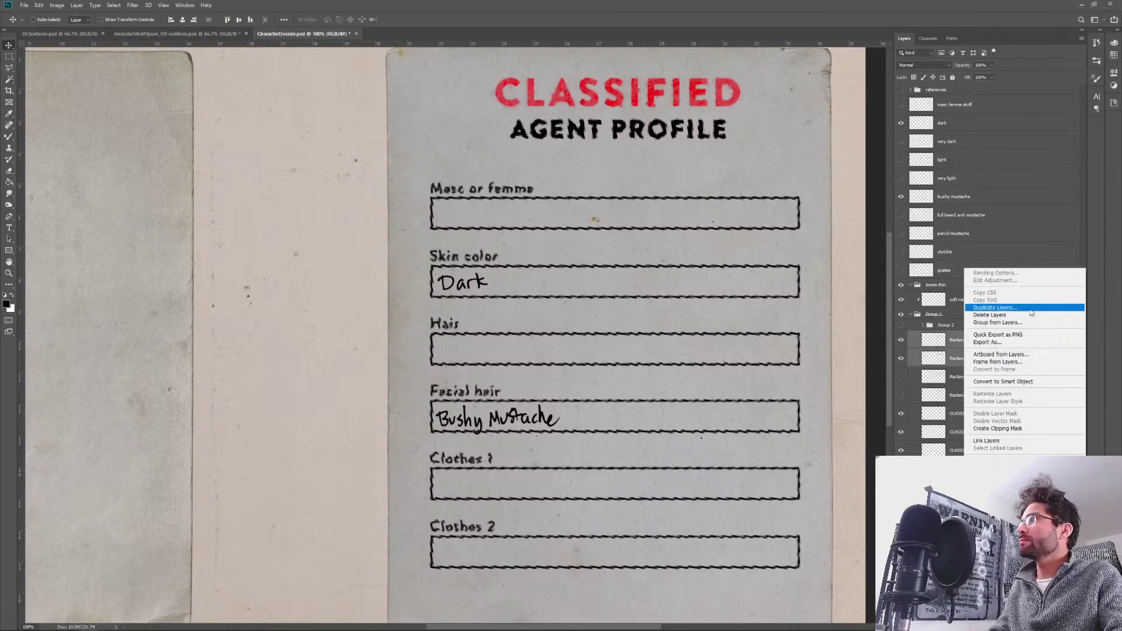
left_click(976, 344)
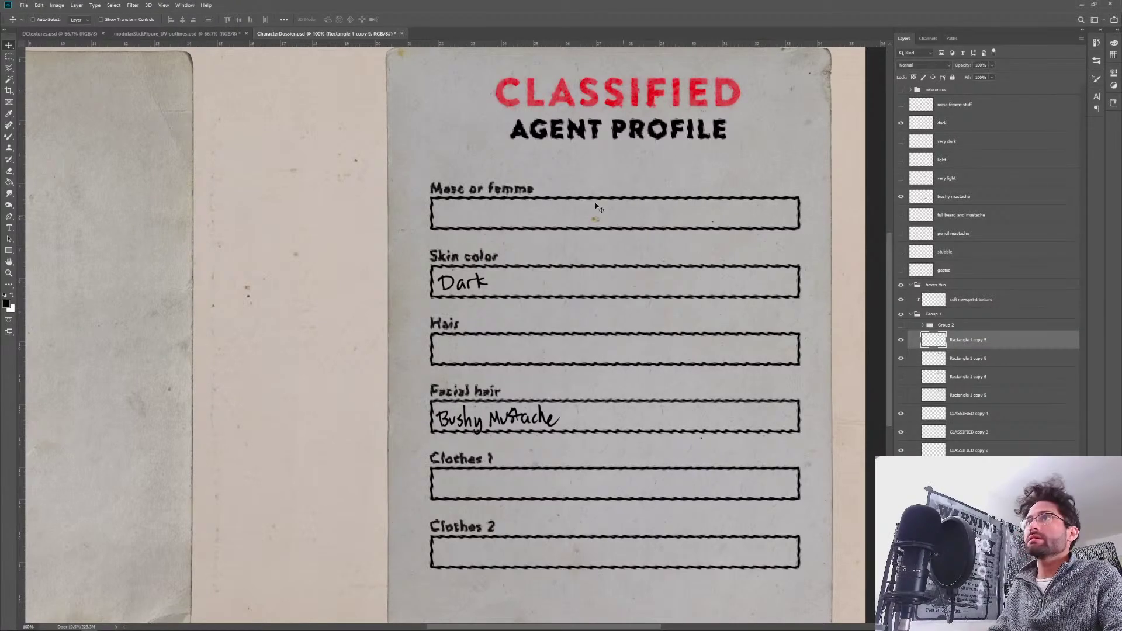
Apply a Ripple with Large size and a slight negative amount to the top form layer copy.
left_click(132, 5)
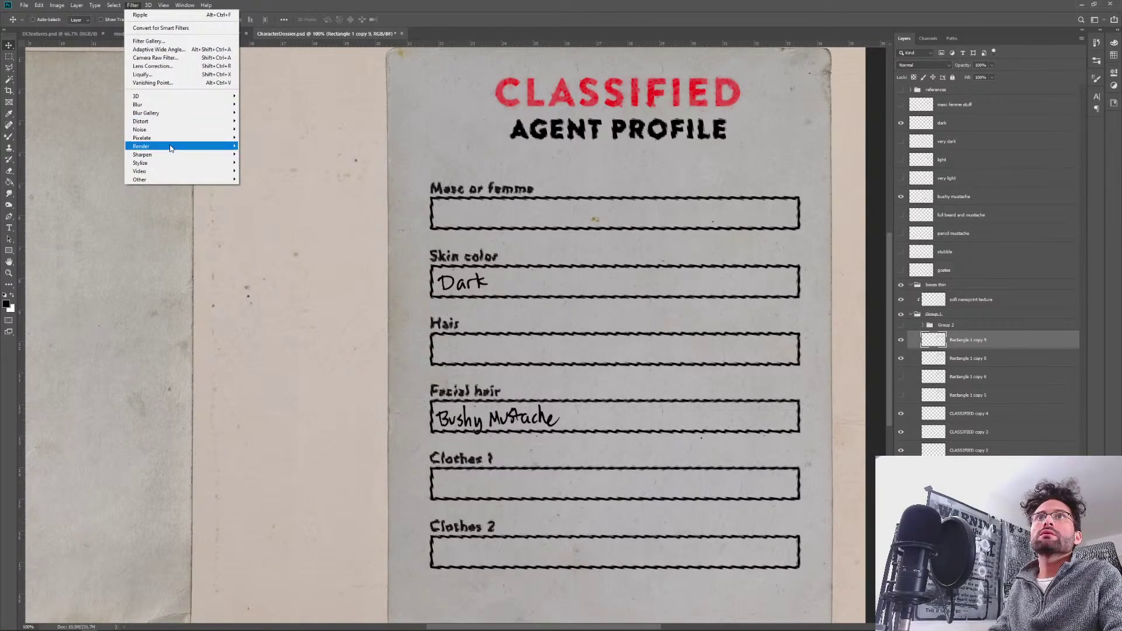
mouse_move(169, 122)
left_click(257, 146)
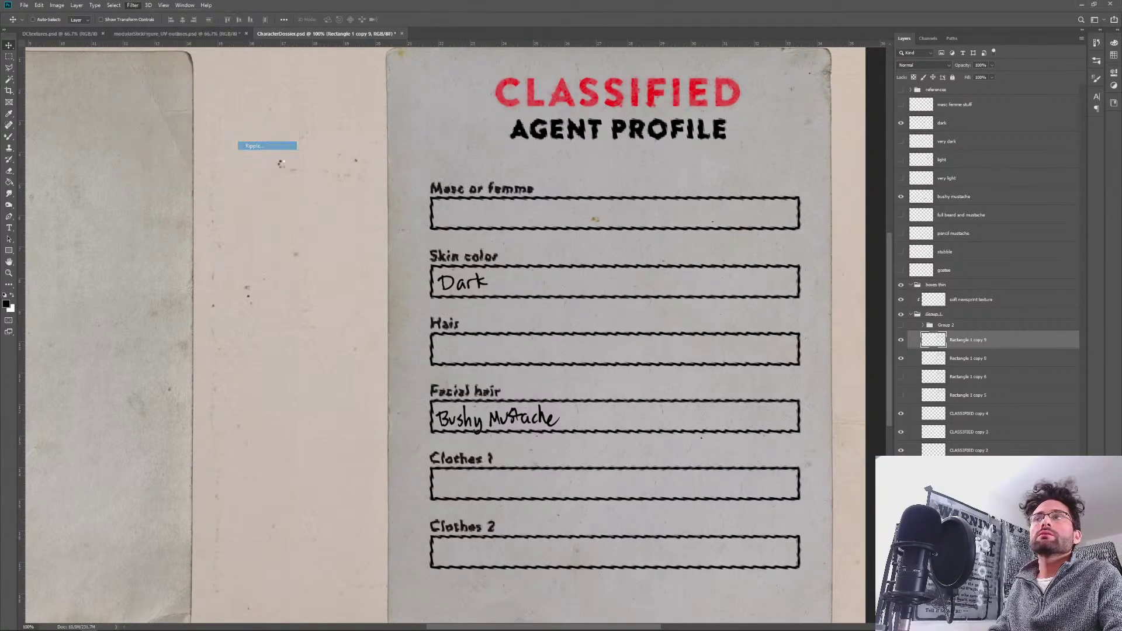
left_click(714, 316)
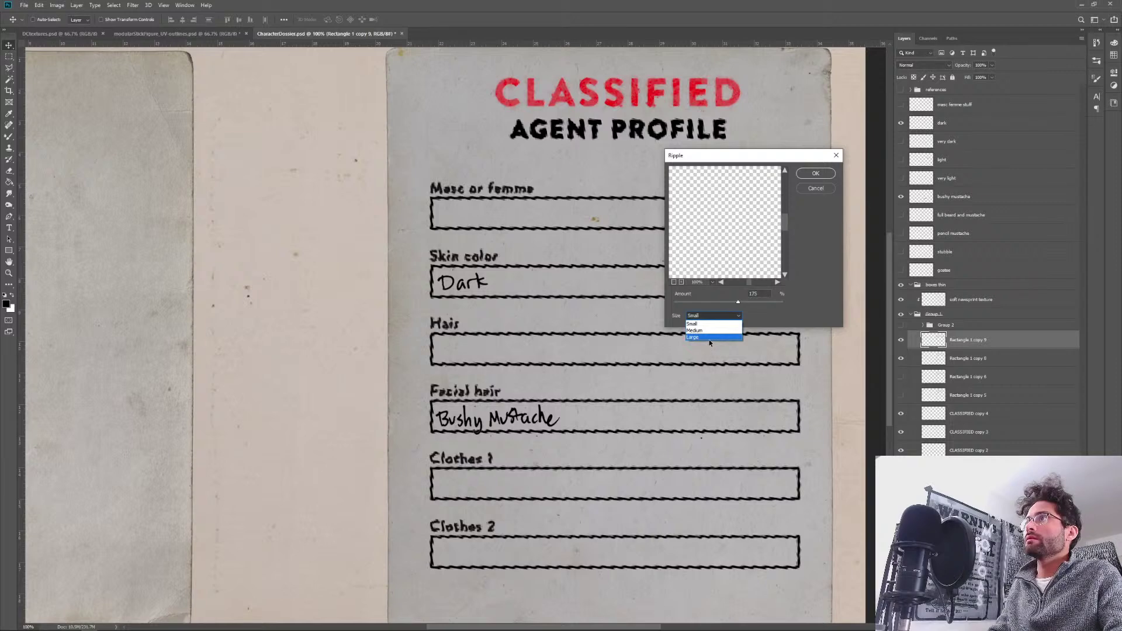
left_click(708, 337)
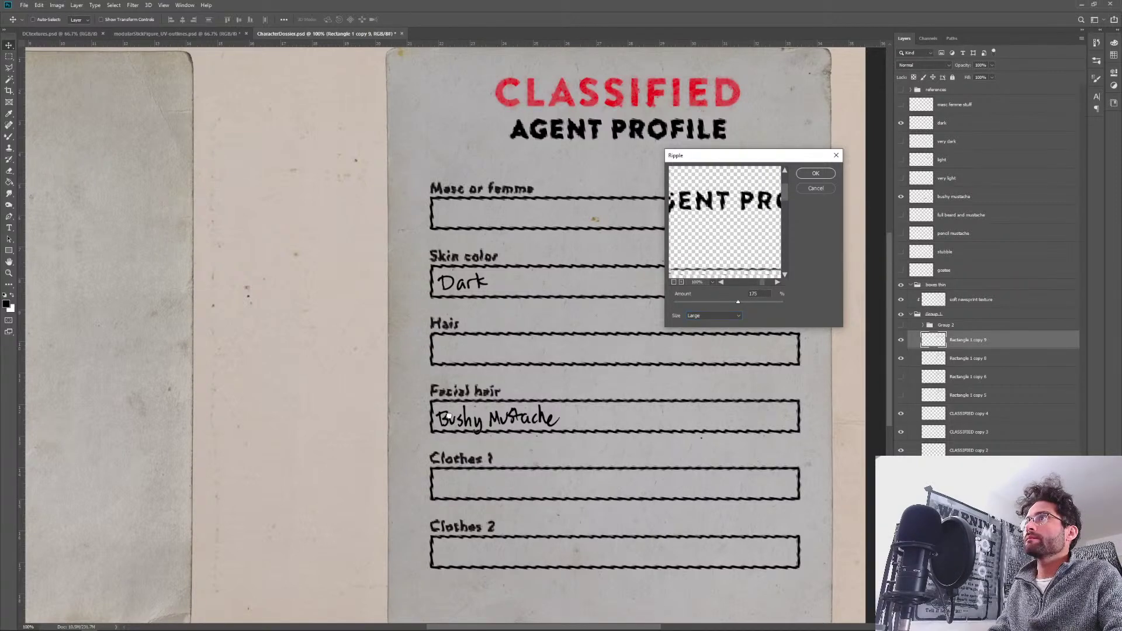
left_click(544, 399)
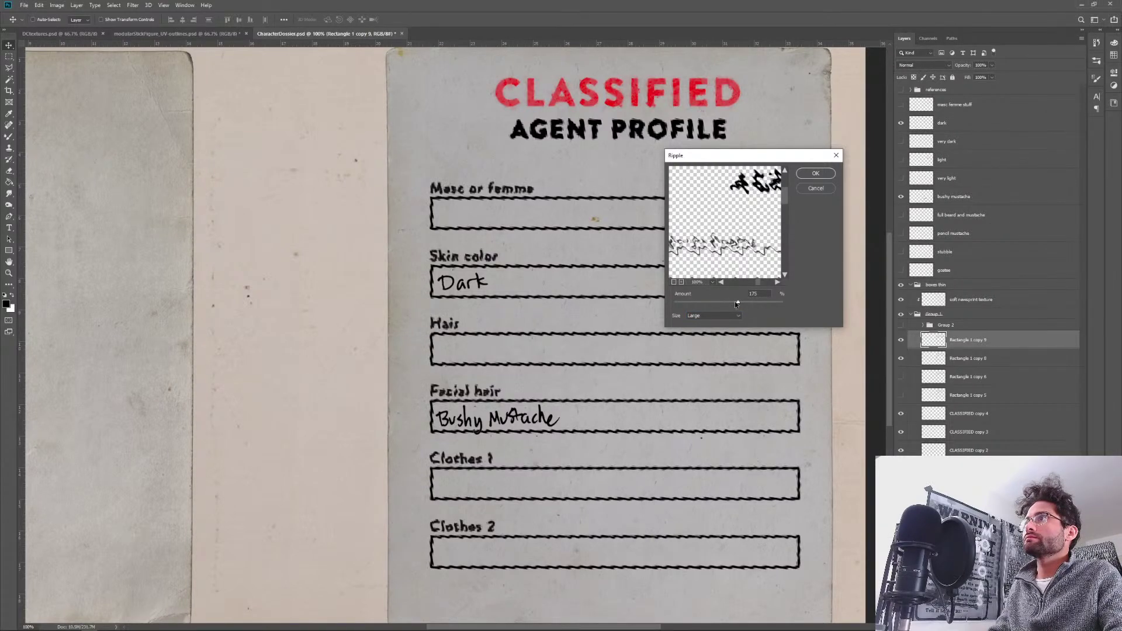
mouse_move(735, 303)
left_mouse_down()
mouse_move(721, 301)
mouse_move(729, 307)
left_mouse_up()
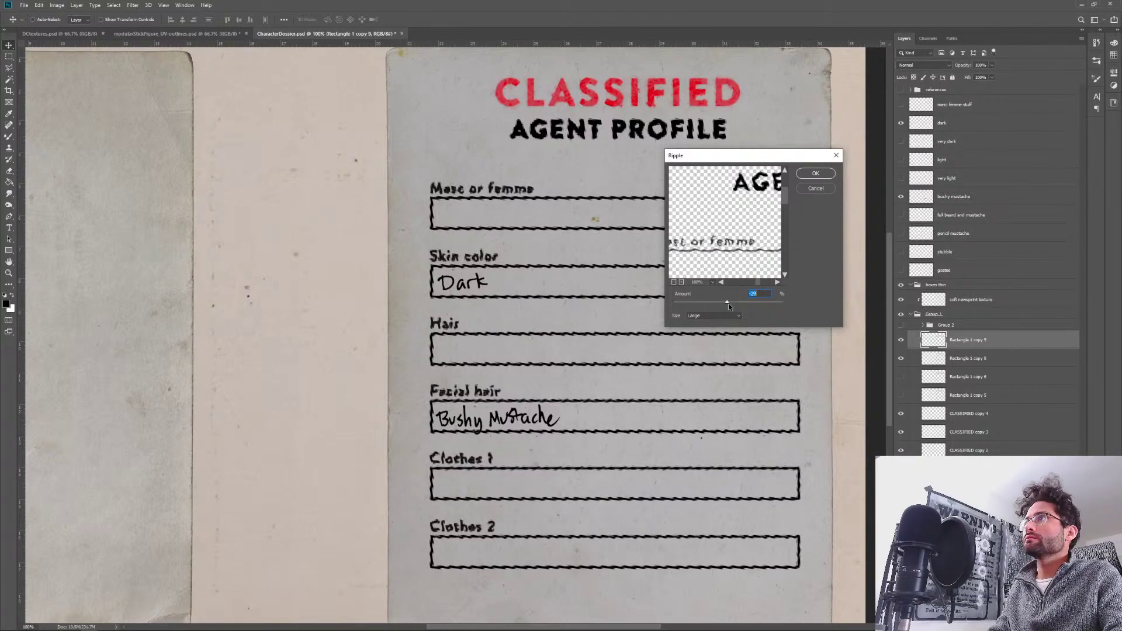
left_click(815, 173)
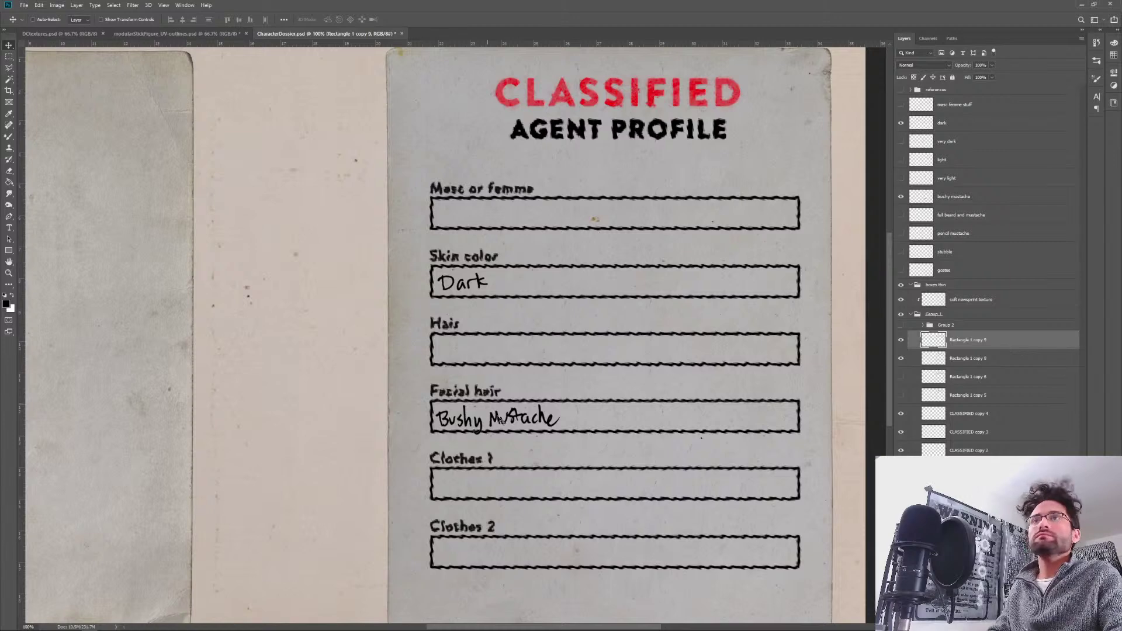
Hide the rippled copy beneath and erase the top form layer's heading, labels and box lines in patches with the textured Eraser brush.
key("ctrl+minus")
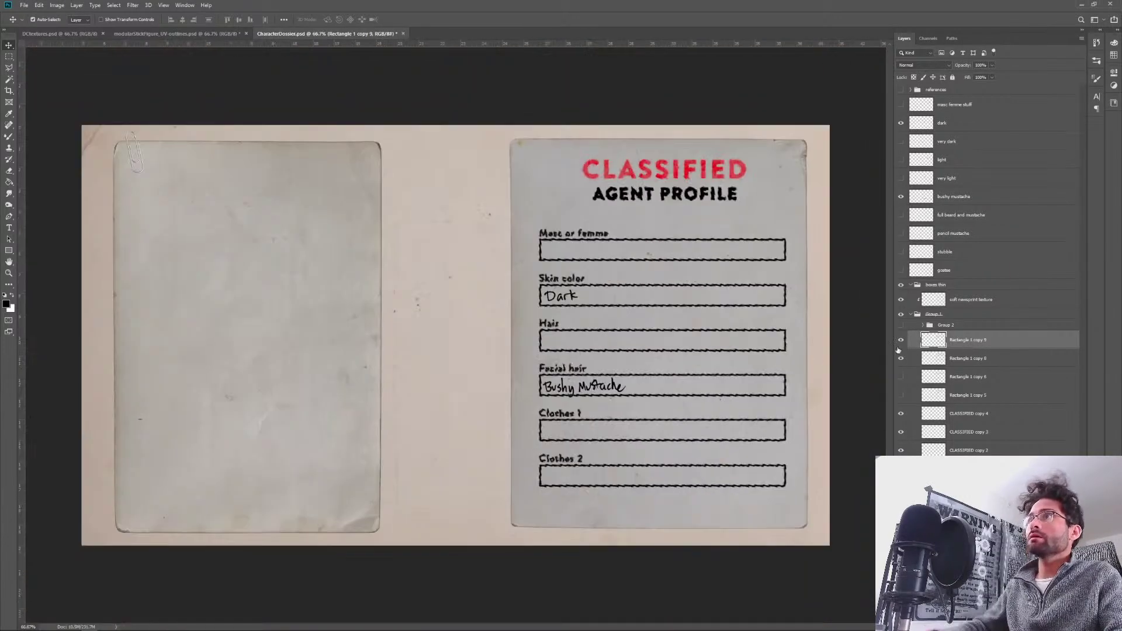
key("e")
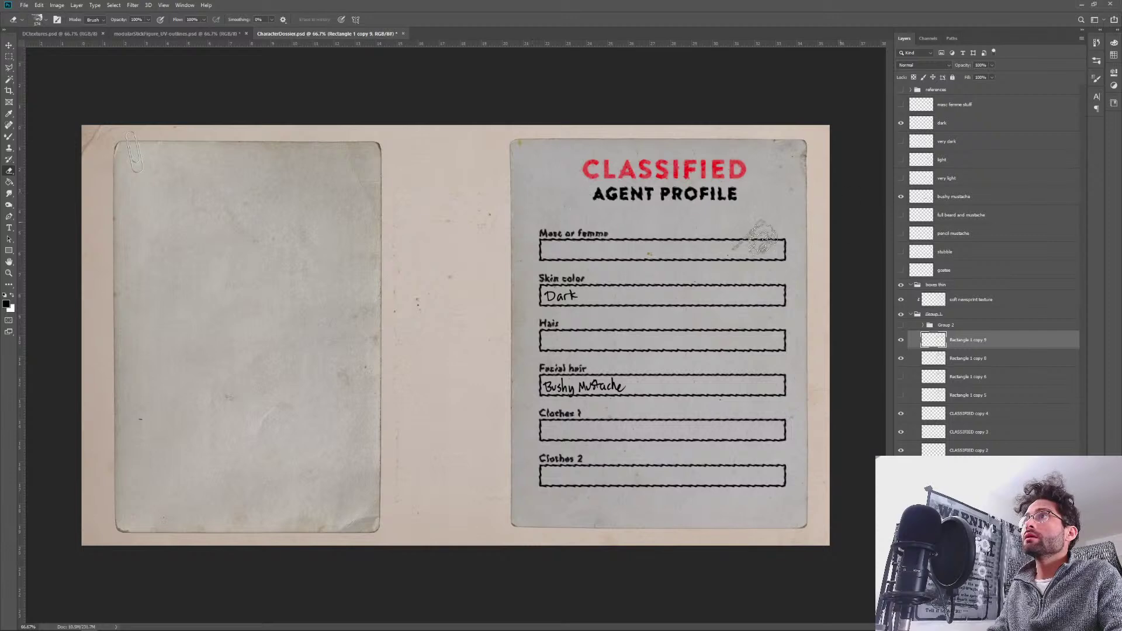
left_click(902, 360)
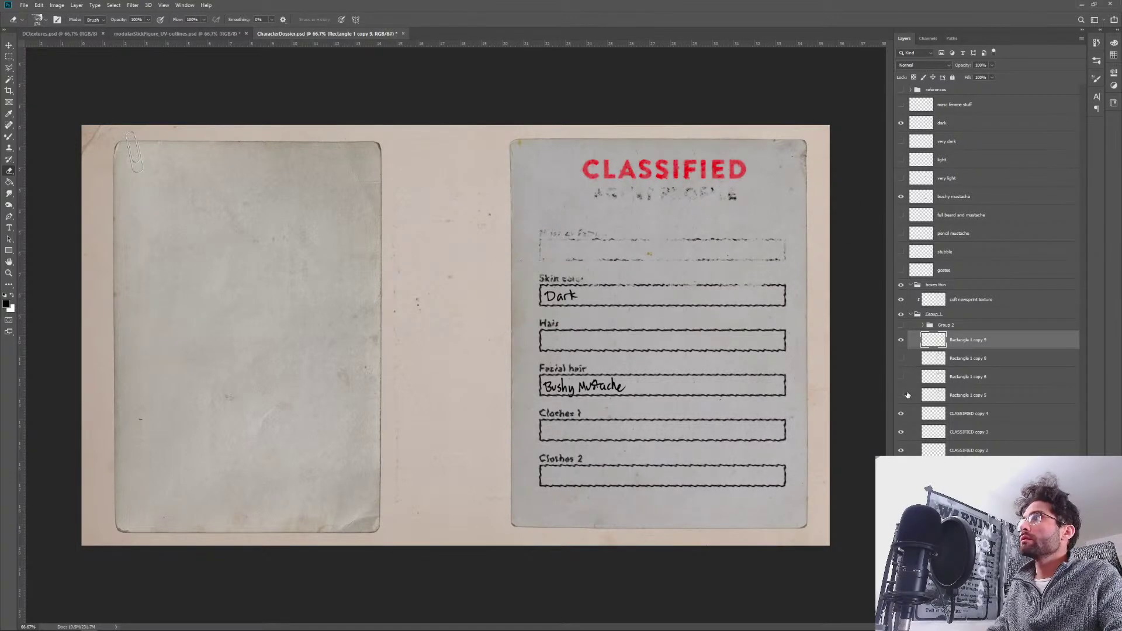
left_click_drag(529, 292, 815, 331)
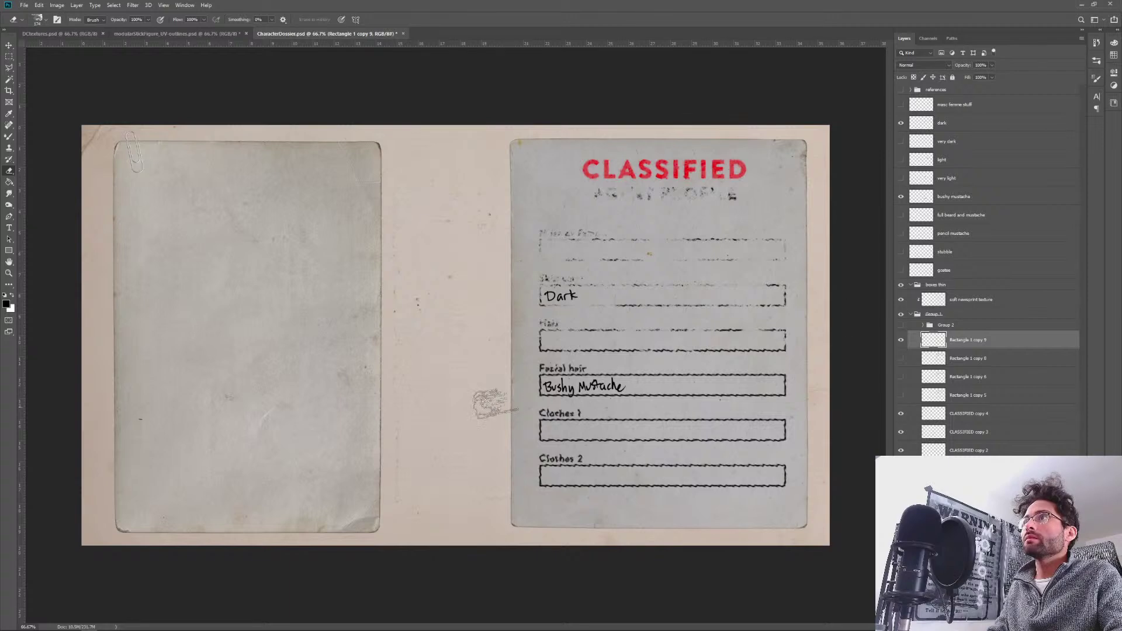
left_click_drag(499, 371, 806, 380)
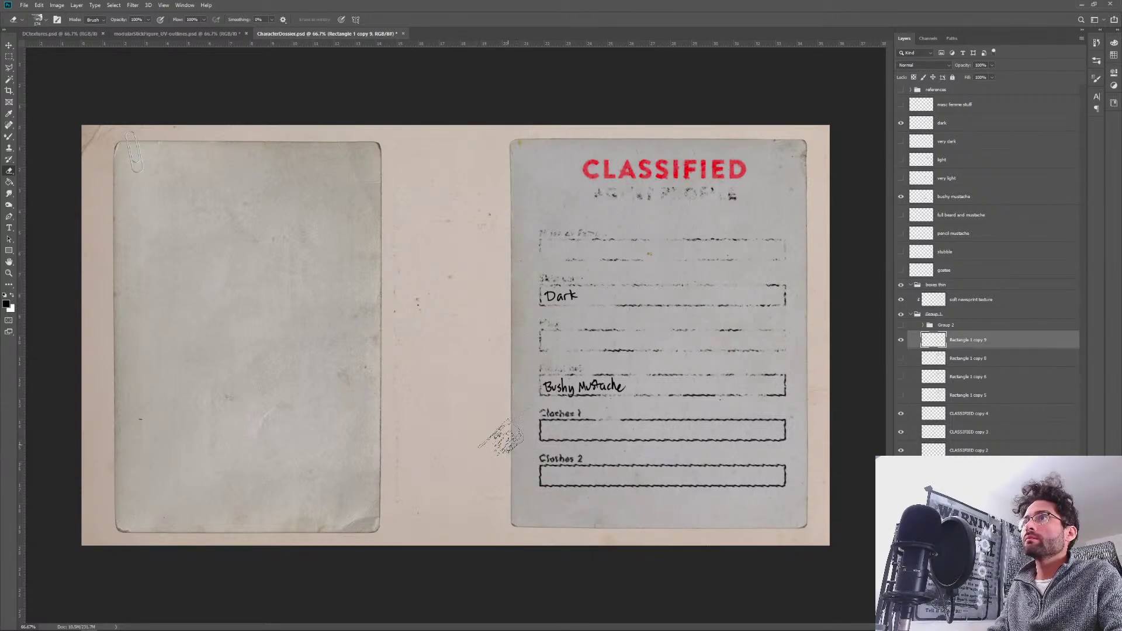
left_click_drag(501, 436, 800, 433)
left_click_drag(476, 462, 807, 476)
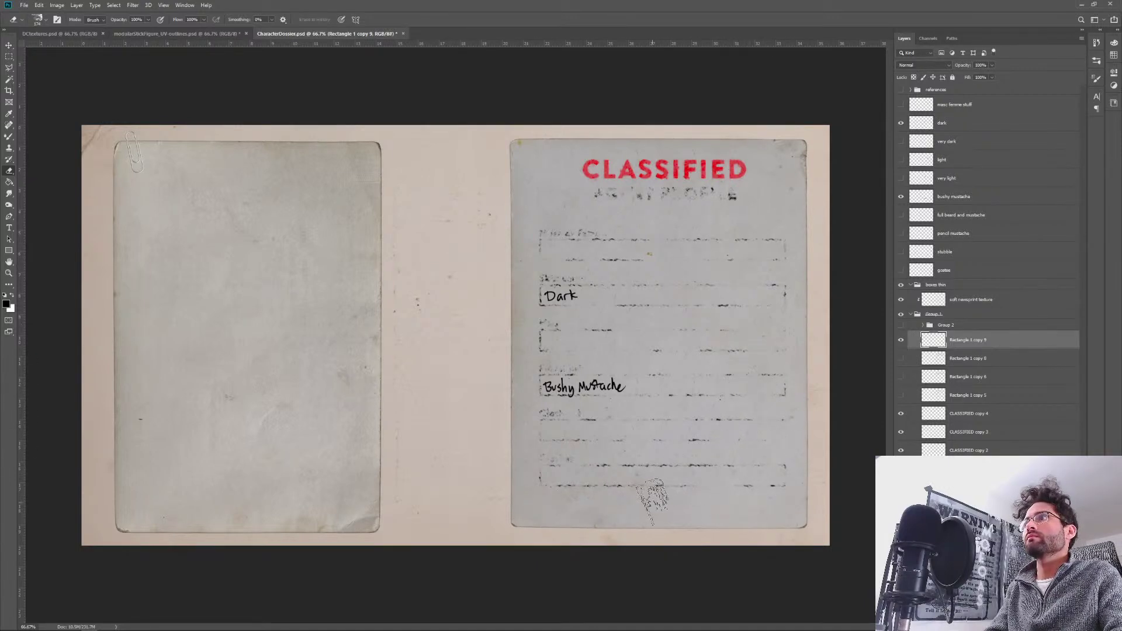
Show only the lower rippled form copy and erase its heading, labels and box lines in a different patchy pattern, redoing the first stroke.
left_click(902, 360)
left_click(962, 363)
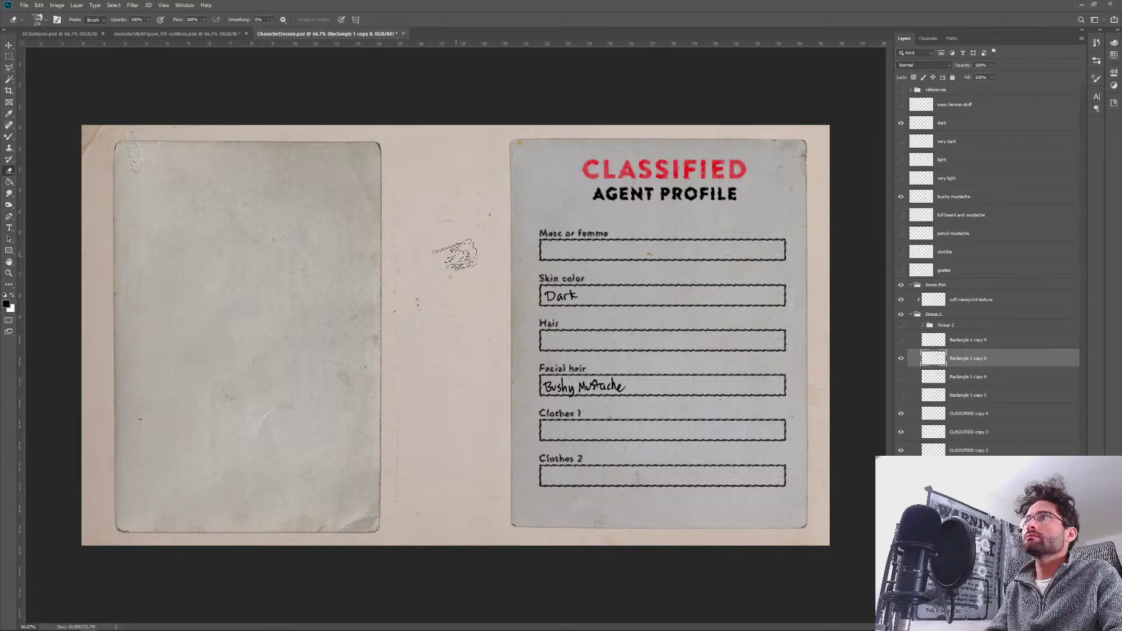
left_click_drag(521, 244, 841, 280)
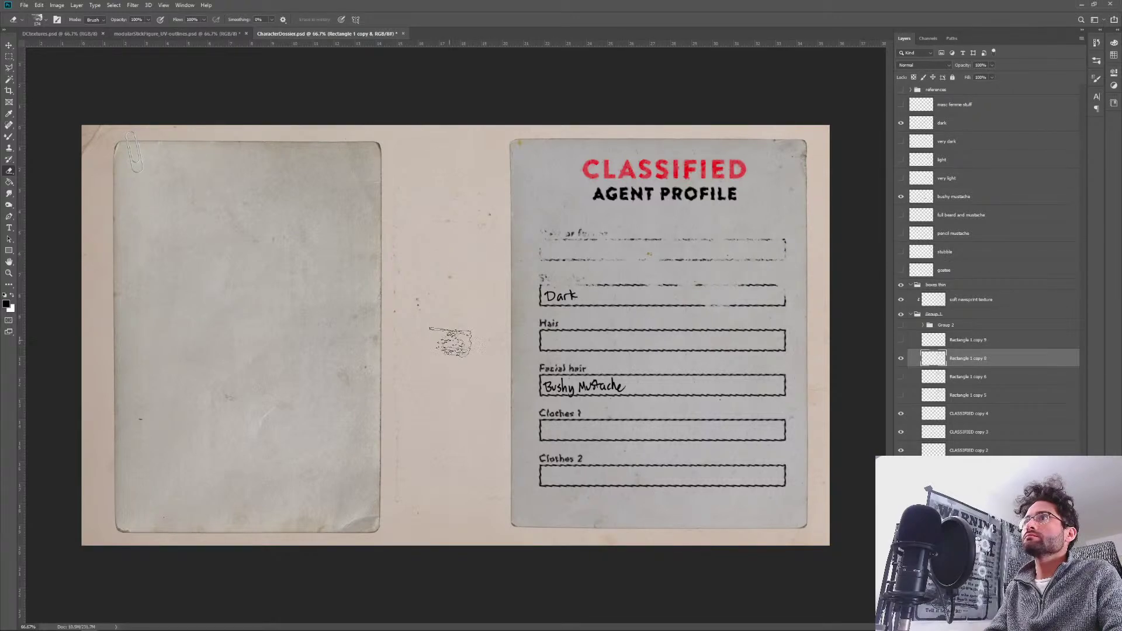
key("ctrl+z")
left_click_drag(520, 248, 760, 251)
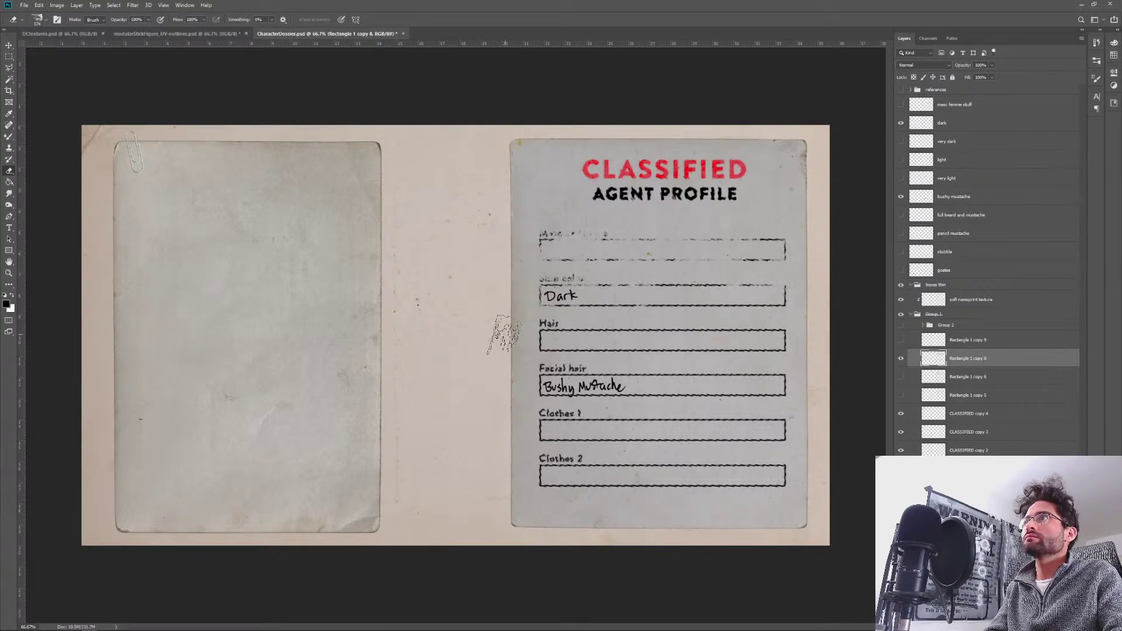
left_click_drag(427, 342, 702, 339)
mouse_move(433, 403)
left_mouse_down()
mouse_move(713, 417)
mouse_move(744, 442)
left_mouse_up()
mouse_move(429, 485)
left_mouse_down()
mouse_move(584, 485)
mouse_move(756, 514)
left_mouse_up()
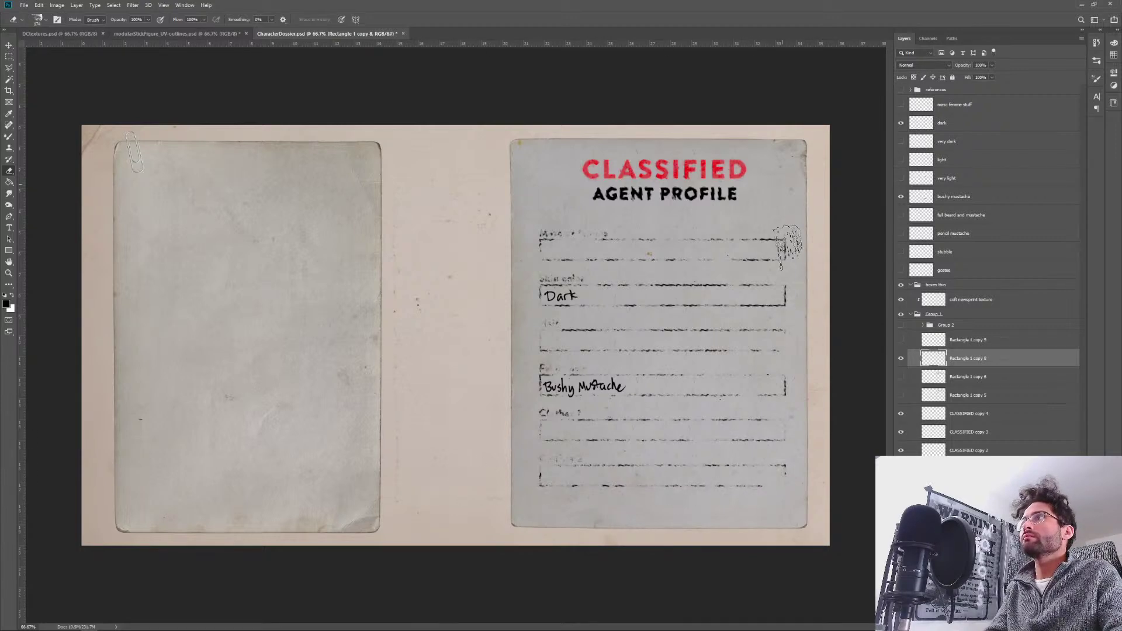
mouse_move(788, 247)
left_mouse_down()
mouse_move(726, 187)
mouse_move(635, 167)
mouse_move(495, 523)
left_mouse_up()
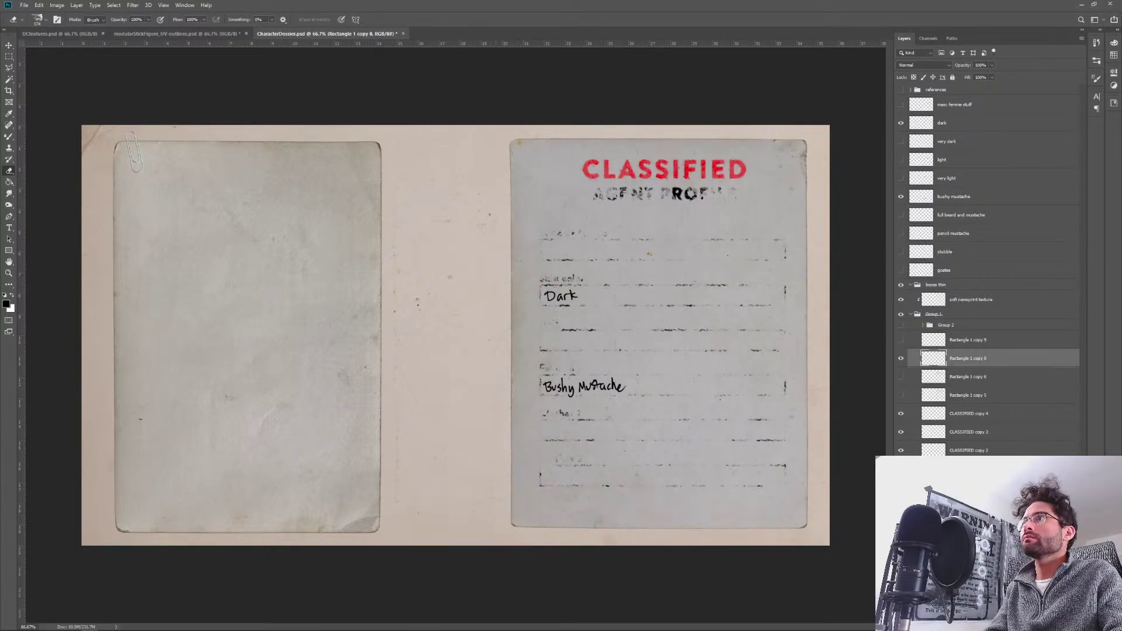
Show the three form copies together and lower the opacity of the solid, lowest one to 90%.
left_click(901, 341)
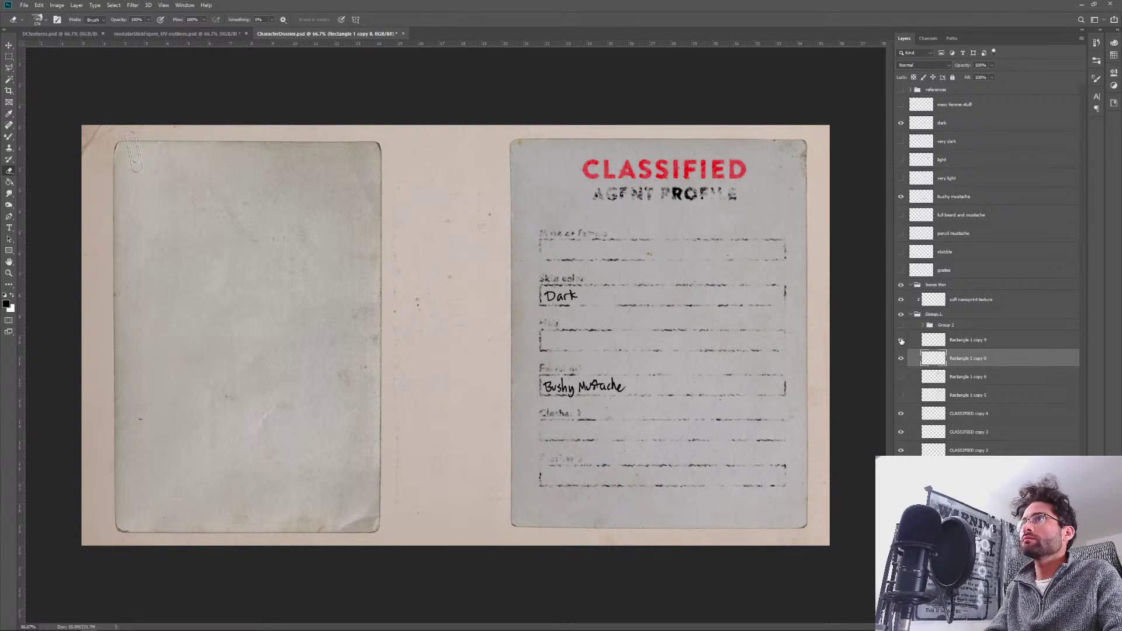
left_click(901, 377)
left_click(977, 379)
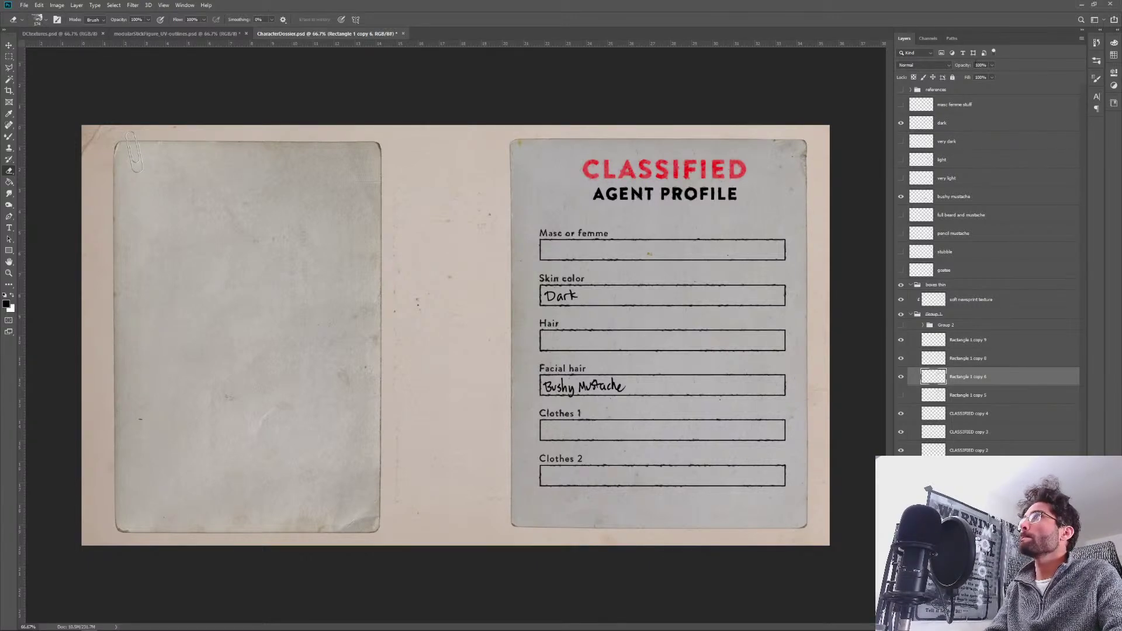
mouse_move(963, 70)
left_mouse_down()
mouse_move(927, 67)
mouse_move(957, 69)
left_mouse_up()
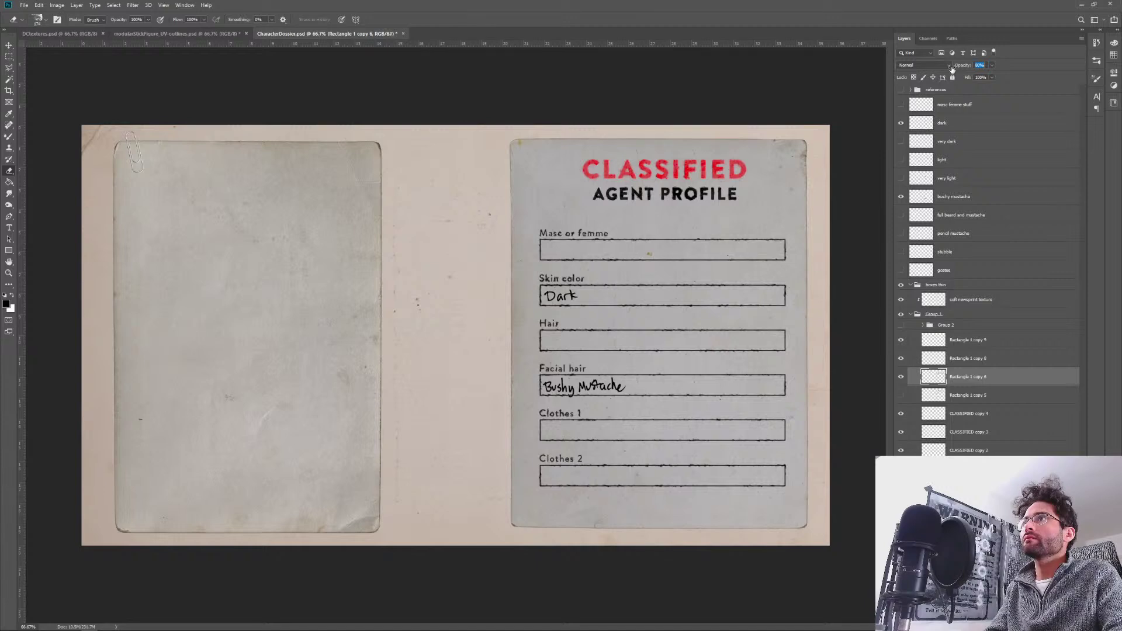
left_click_drag(957, 69, 958, 70)
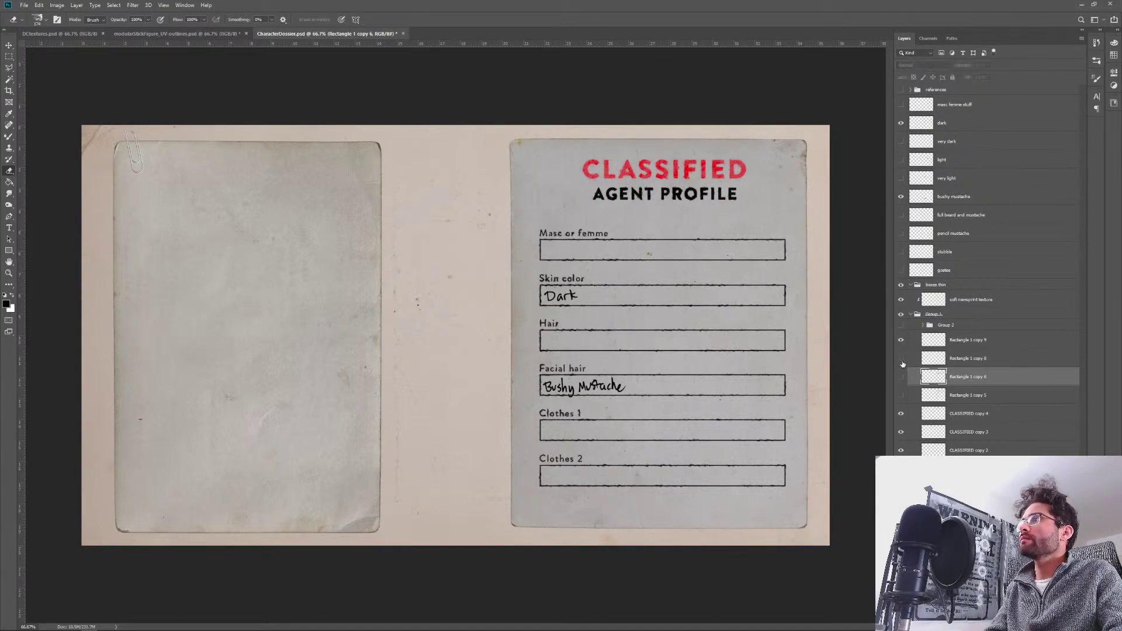
Isolate the middle form copy, erase more of the end of its AGENT PROFILE heading, and show the other two copies again.
left_click_drag(903, 376, 903, 339)
left_click(953, 343)
left_click(901, 359)
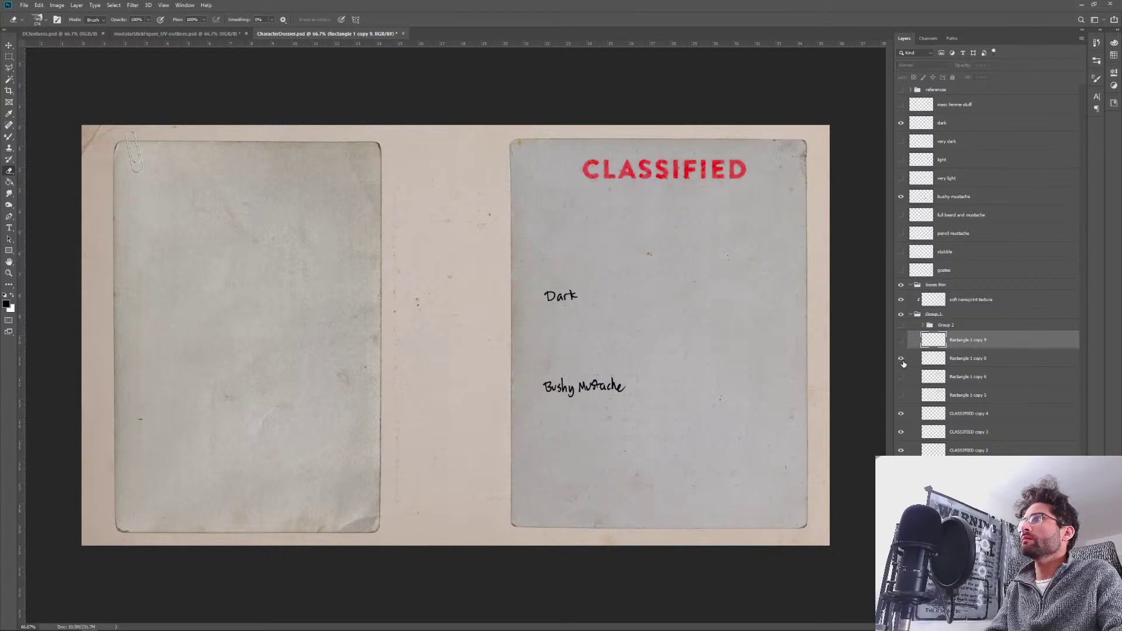
left_click(963, 359)
mouse_move(797, 180)
left_mouse_down()
mouse_move(518, 186)
mouse_move(771, 191)
left_mouse_up()
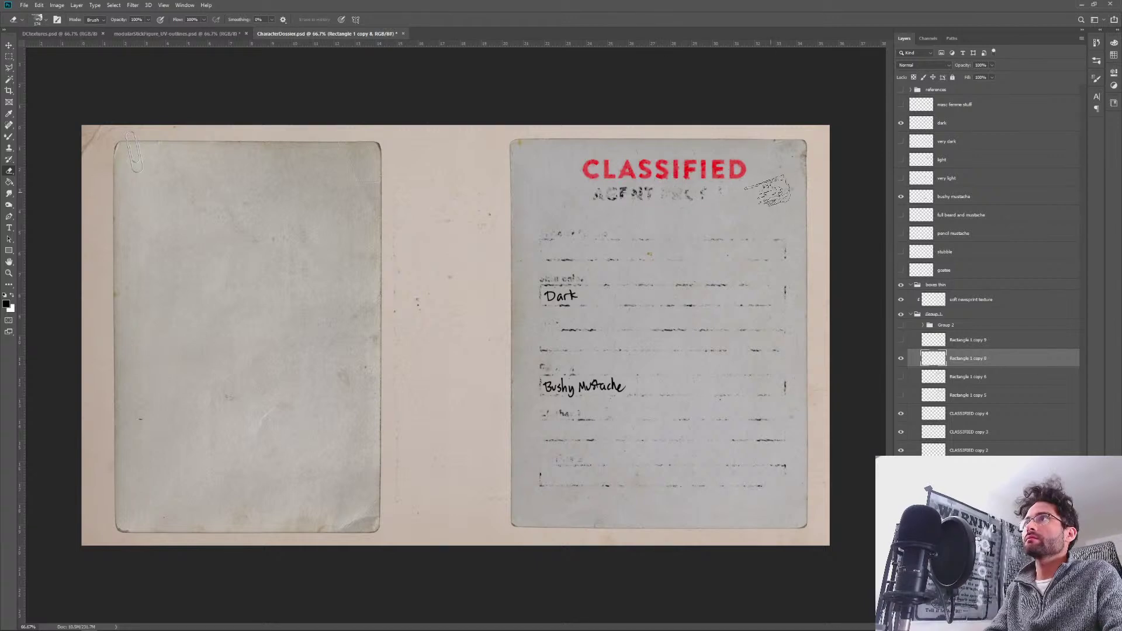
left_click(902, 341)
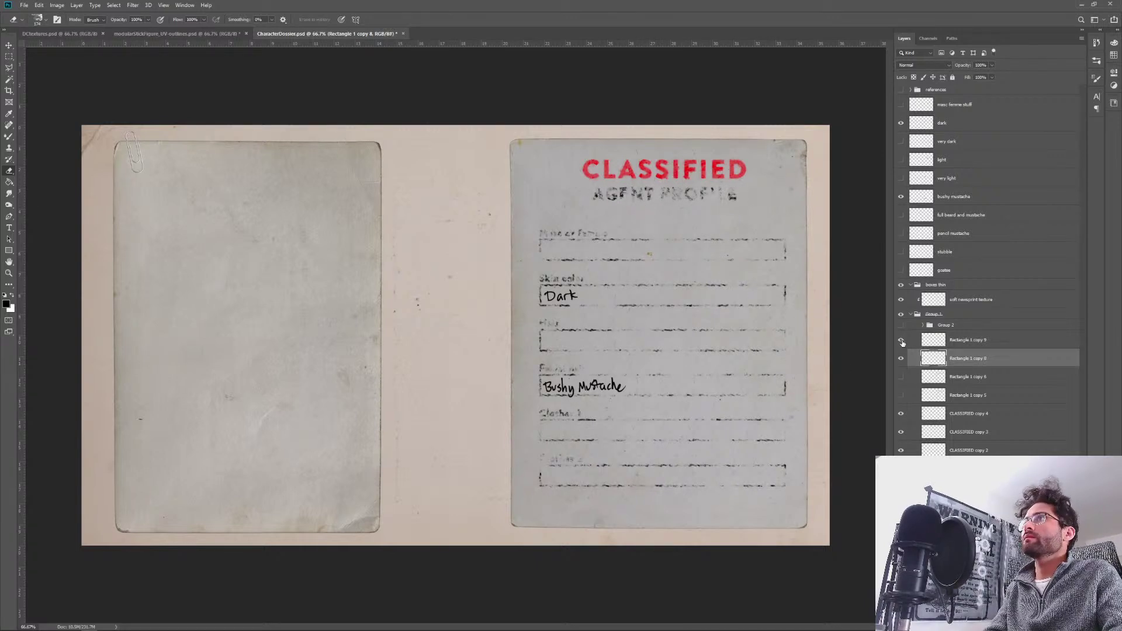
left_click(902, 377)
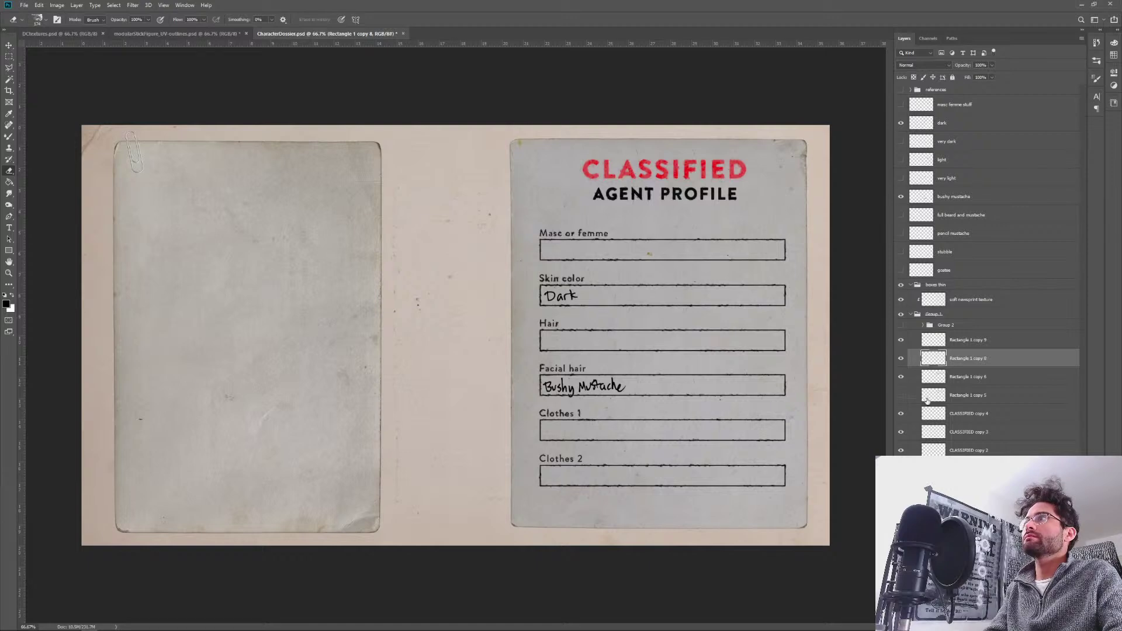
Add a dark grey 303030 Color Overlay at 100% opacity to the solid form copy, Rectangle 1 copy 6.
left_click(963, 379)
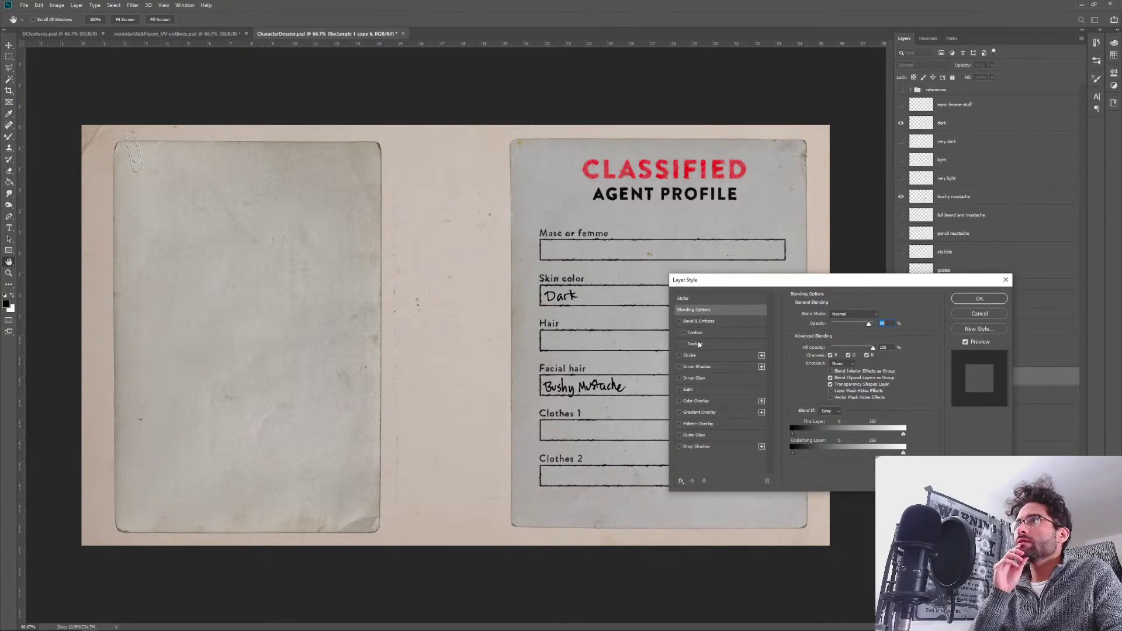
left_click(680, 402)
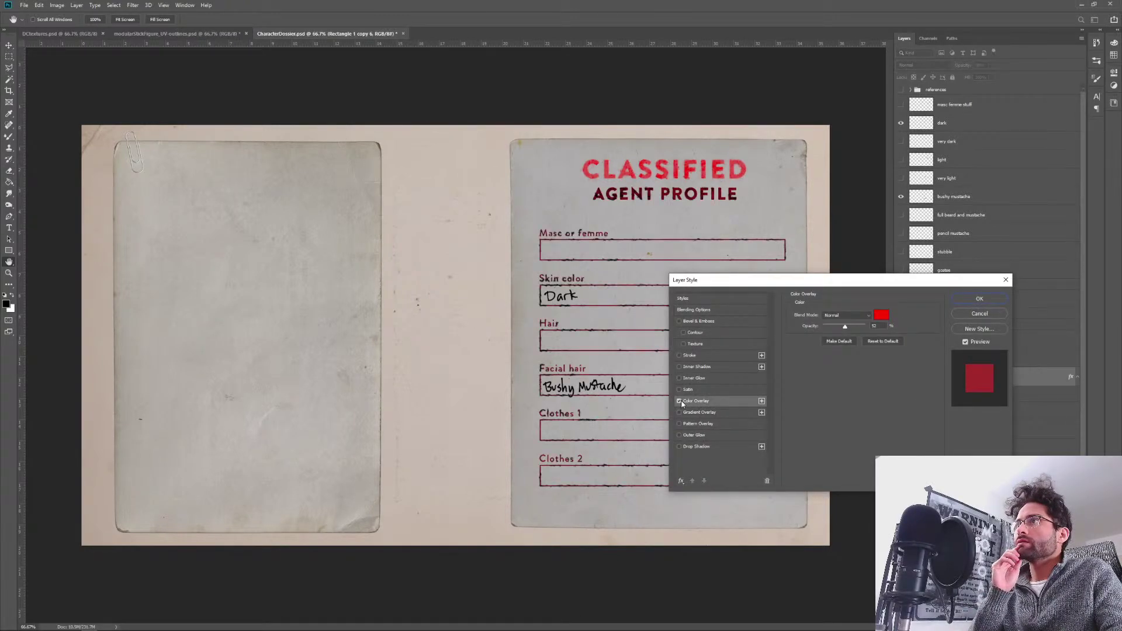
left_click(880, 316)
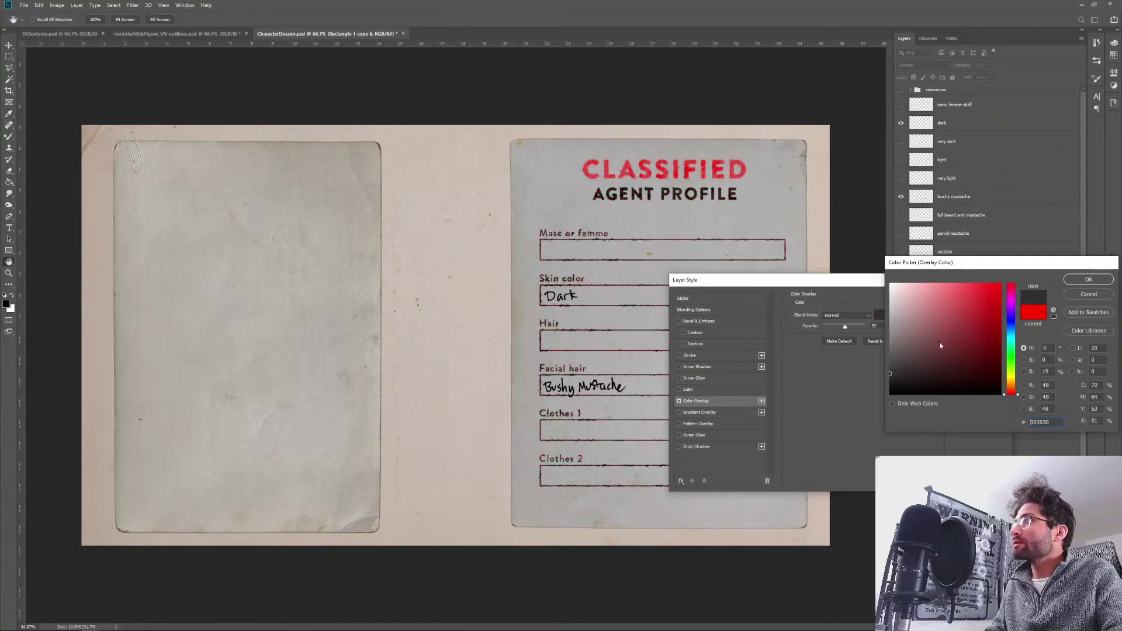
key("Return")
left_click_drag(863, 327, 924, 327)
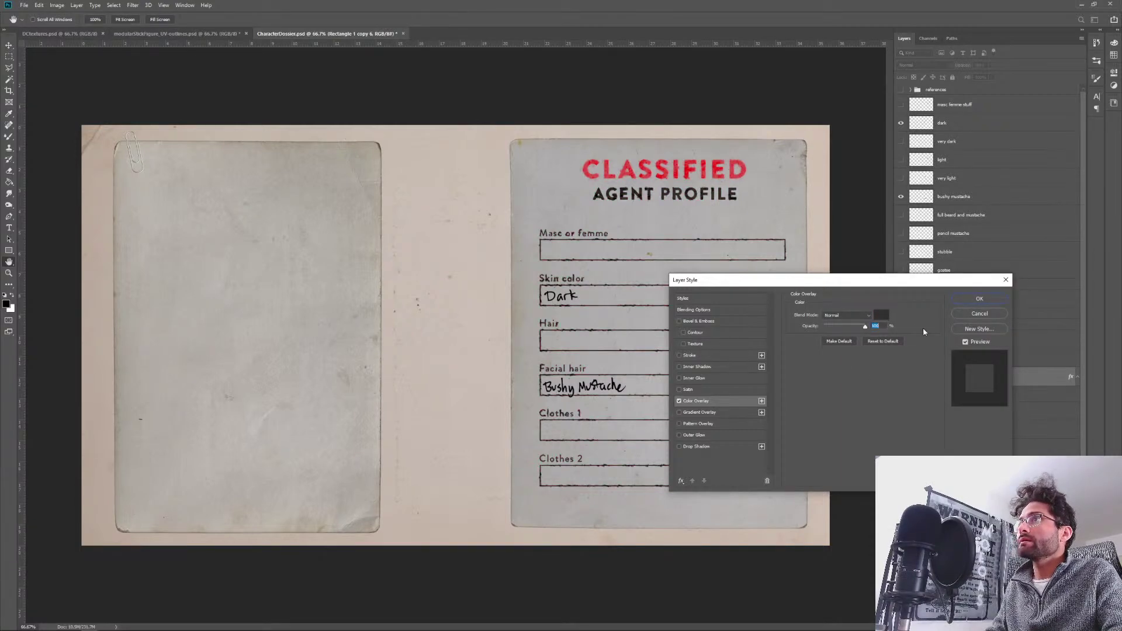
left_click(975, 300)
Soften the solid form copy with a very slight Gaussian Blur.
key("e")
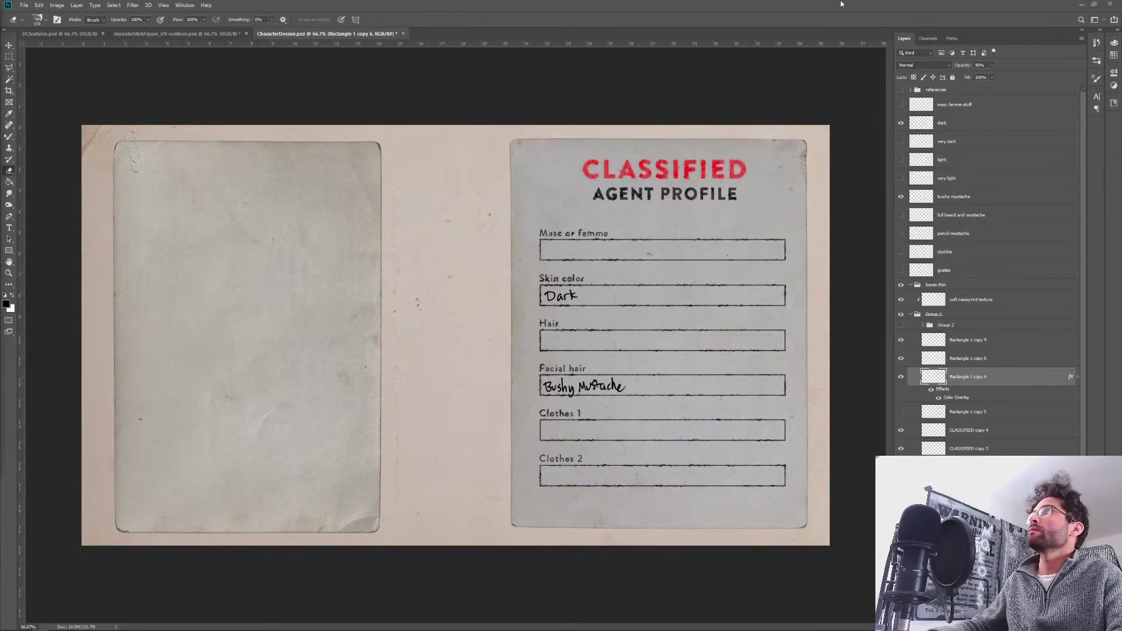
key("ctrl+plus")
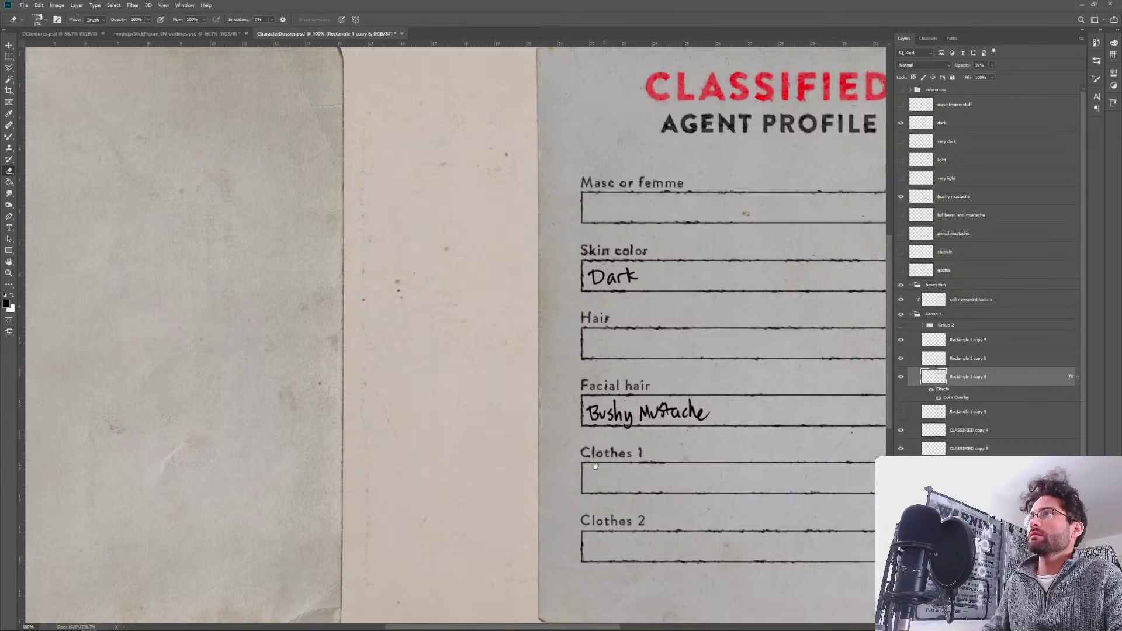
left_click_drag(603, 465, 445, 487)
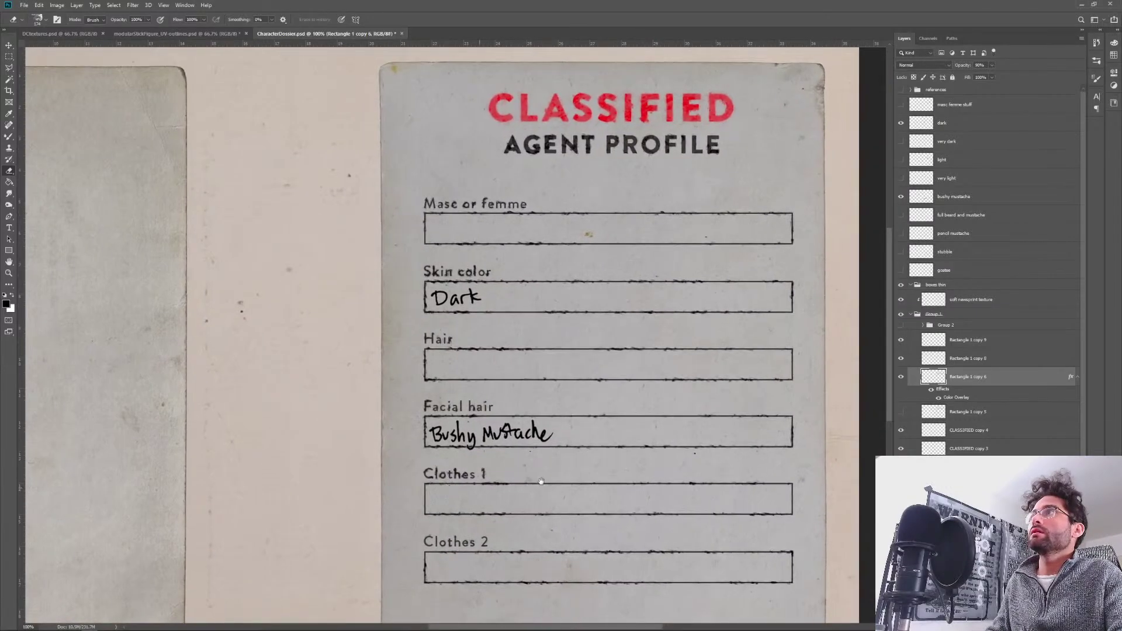
left_click(133, 6)
mouse_move(186, 109)
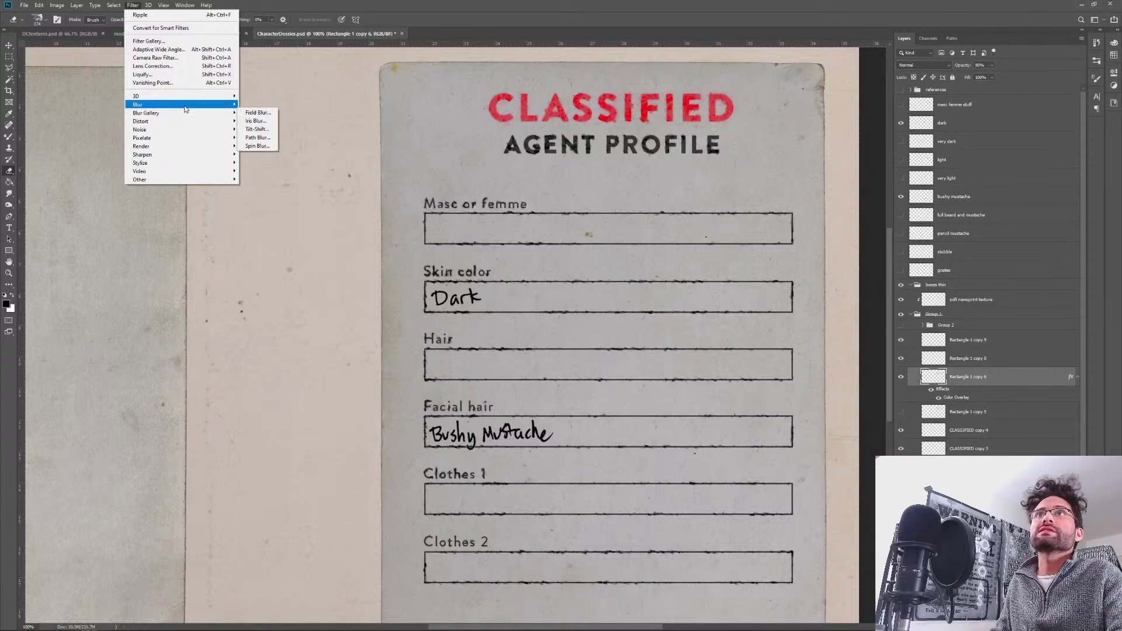
left_click(258, 138)
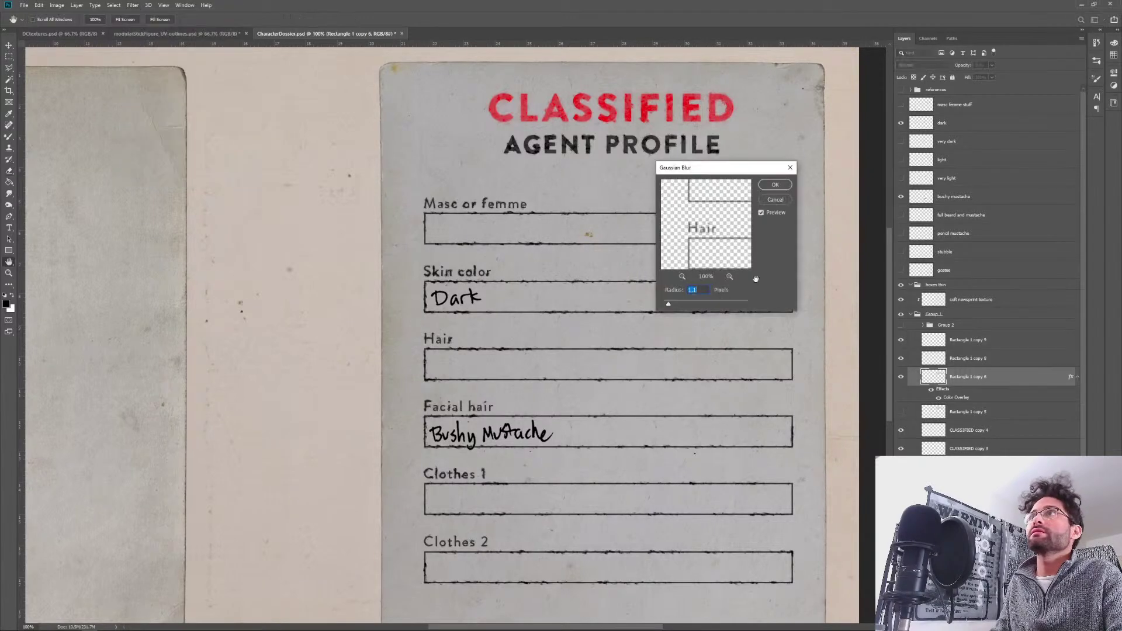
left_click_drag(669, 305, 670, 307)
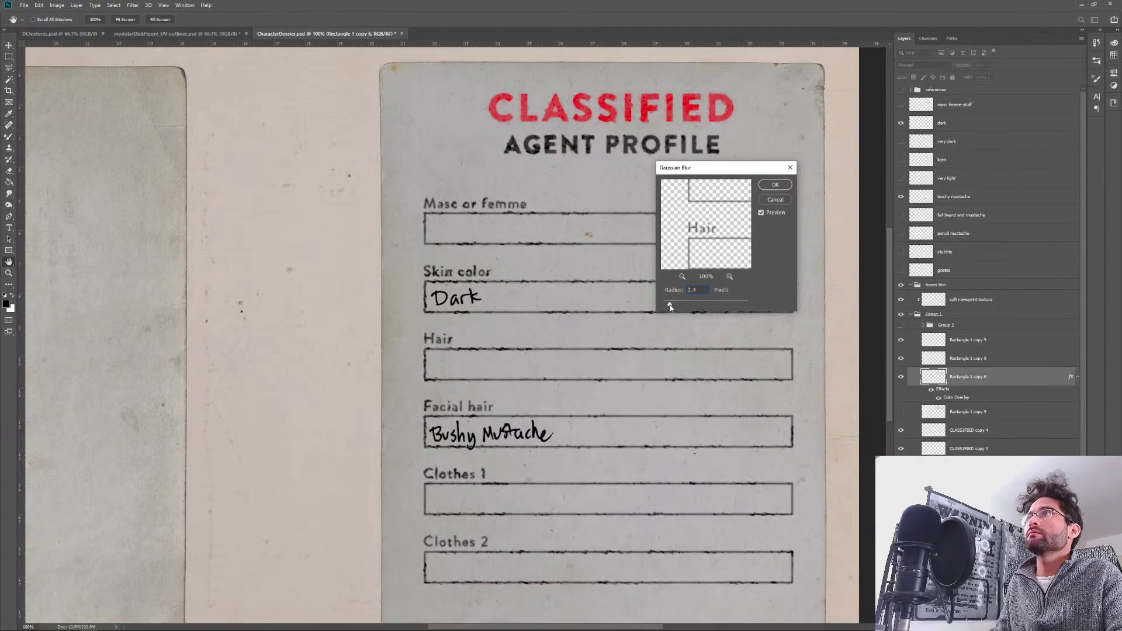
left_click(775, 185)
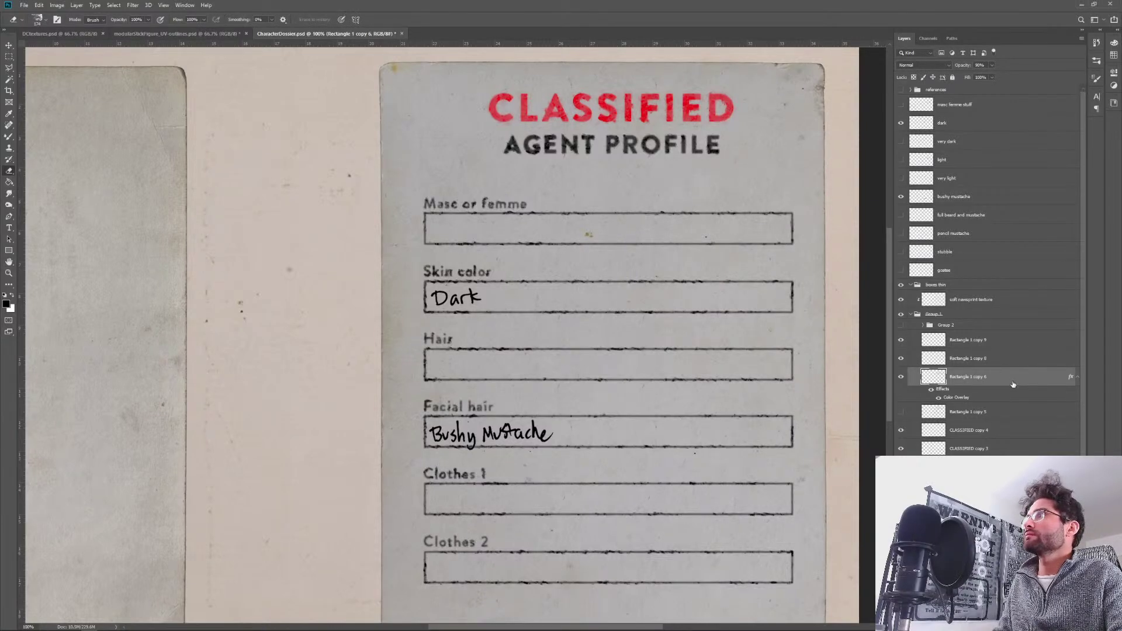
Raise the solid form copy's opacity to 100% and copy its Color Overlay style onto the two partly erased copies above.
left_click_drag(968, 67, 1087, 62)
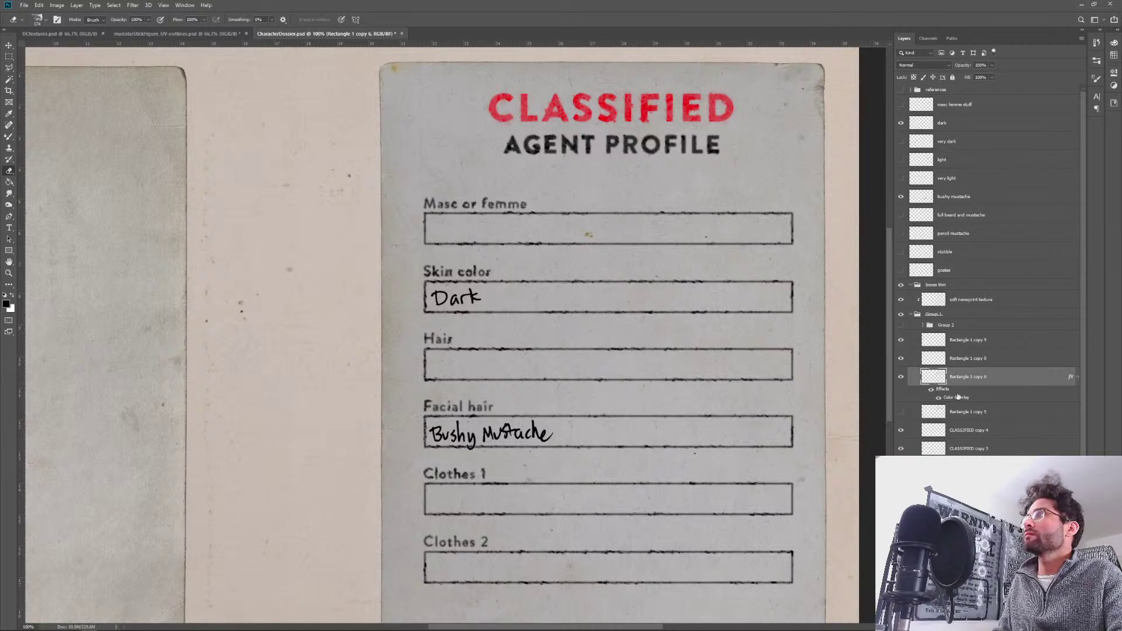
left_click(986, 364, "ctrl")
left_click(986, 362)
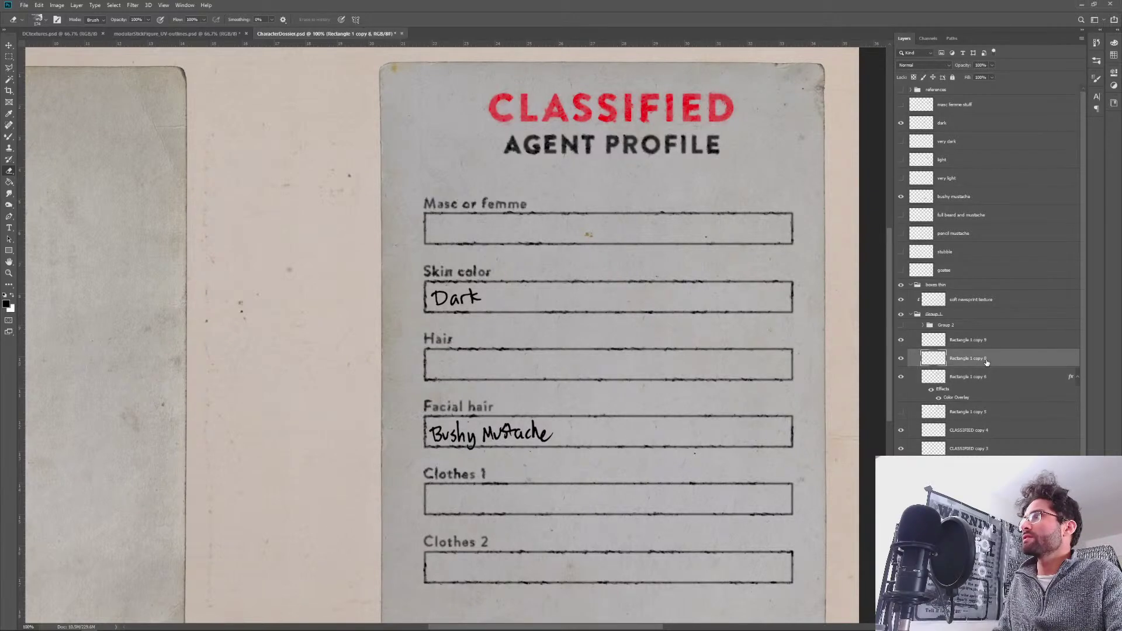
left_click(988, 345, "ctrl")
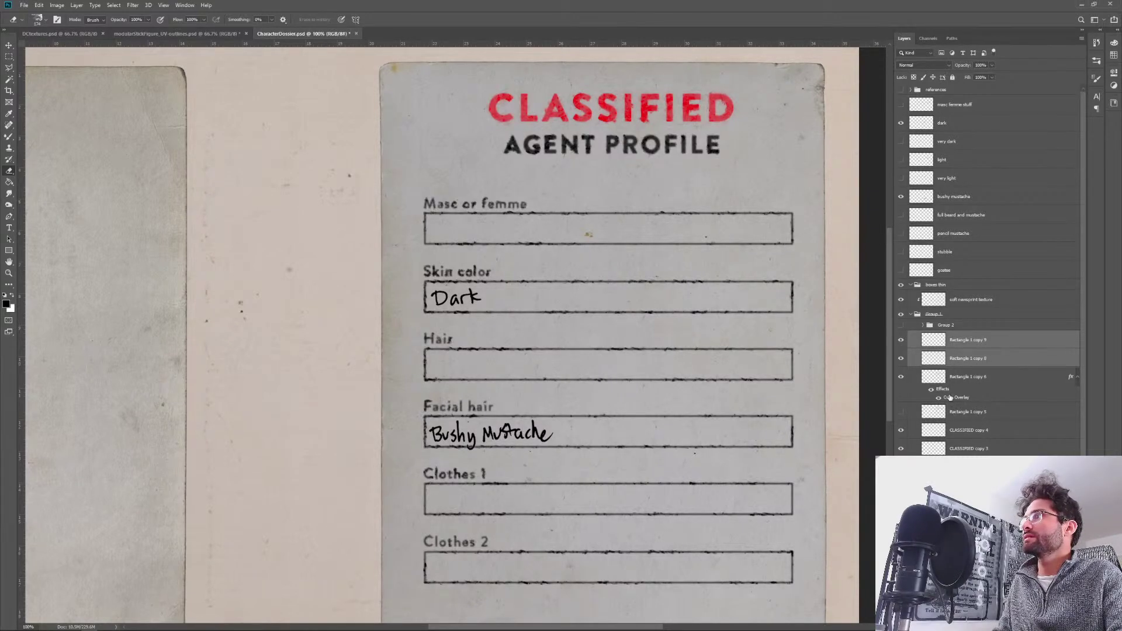
right_click(949, 394)
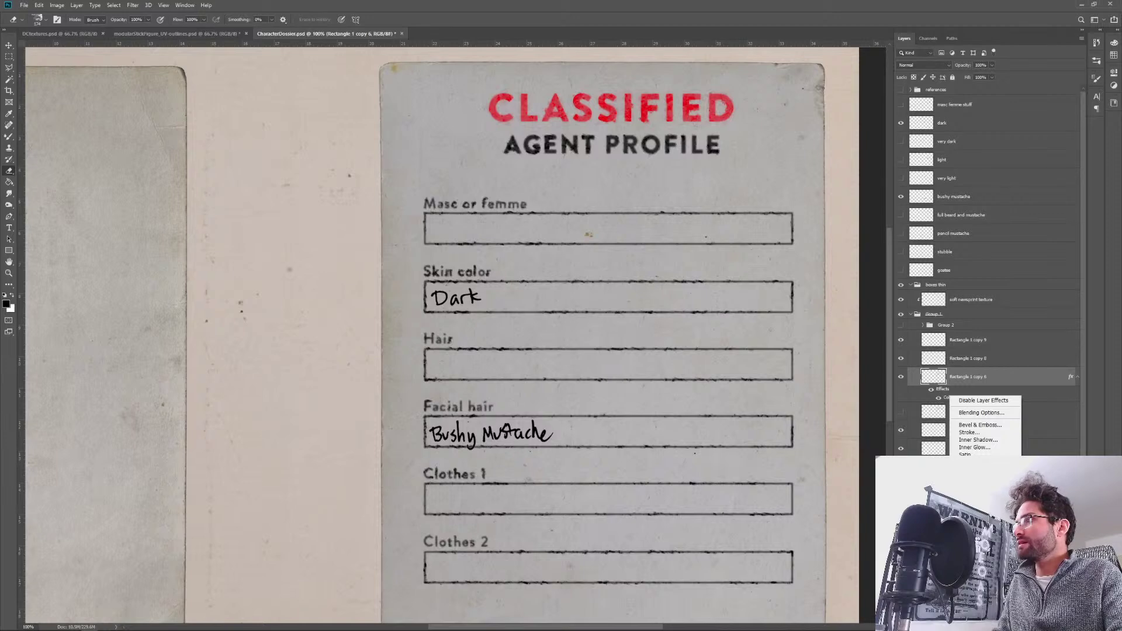
key("Escape")
left_click(970, 360)
left_click(970, 344, "ctrl")
right_click(969, 343)
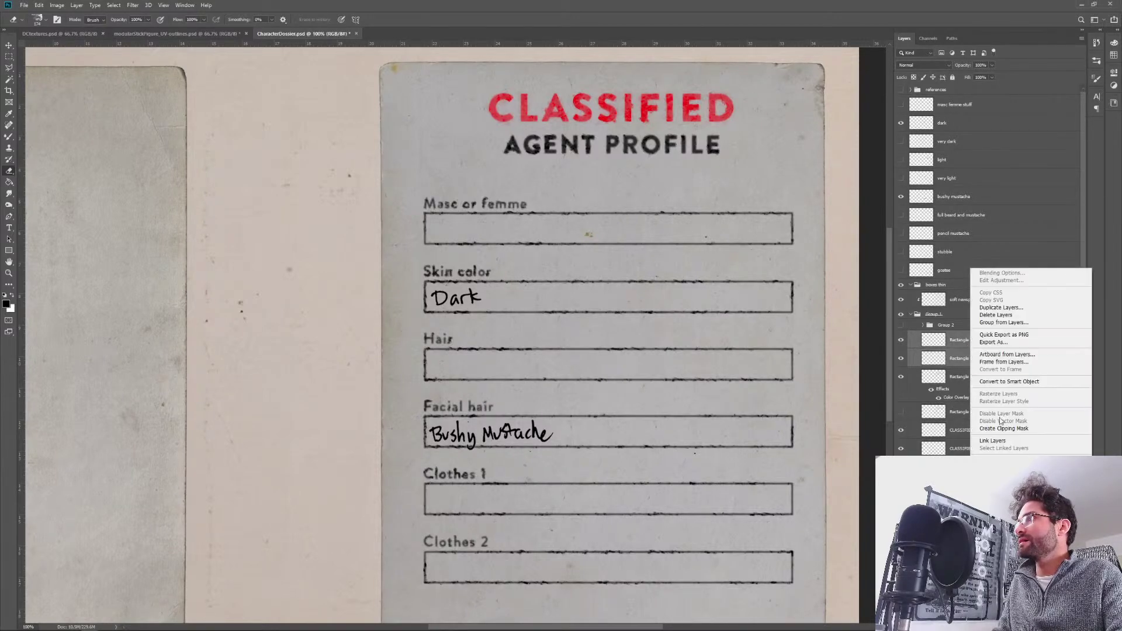
left_click(1023, 491)
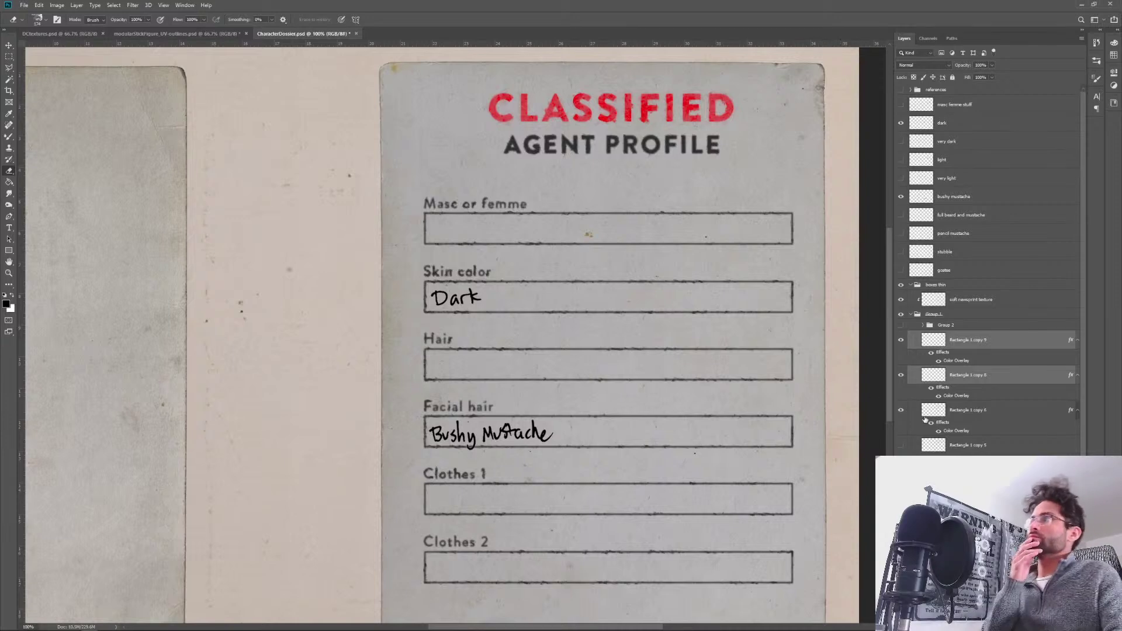
Select the solid form copy and save the dossier document.
left_click(980, 412)
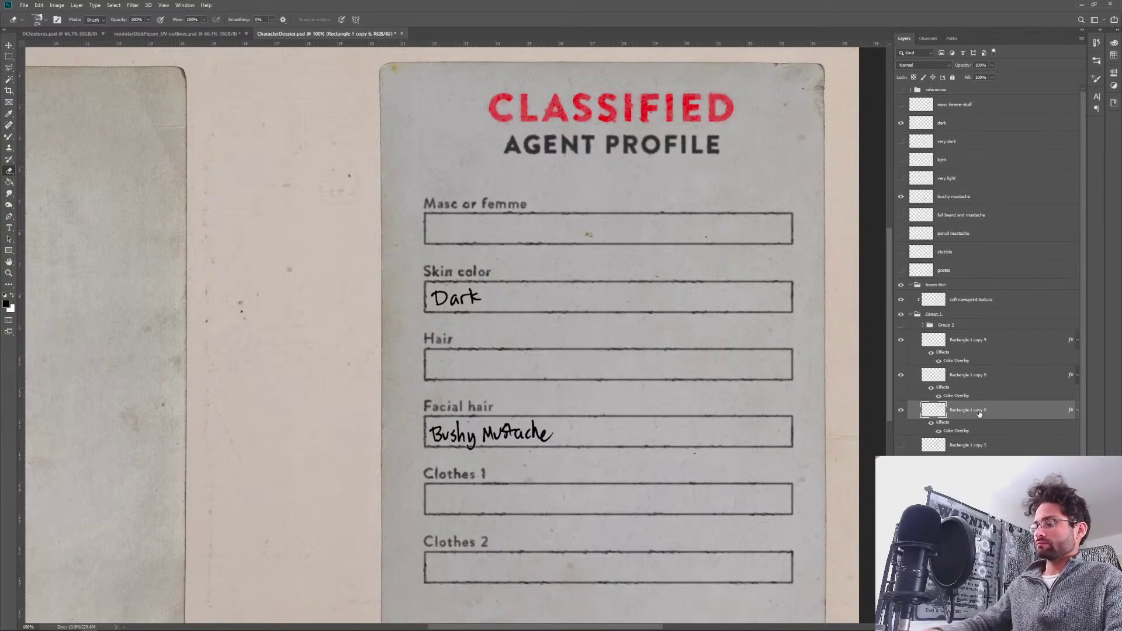
key("ctrl+minus")
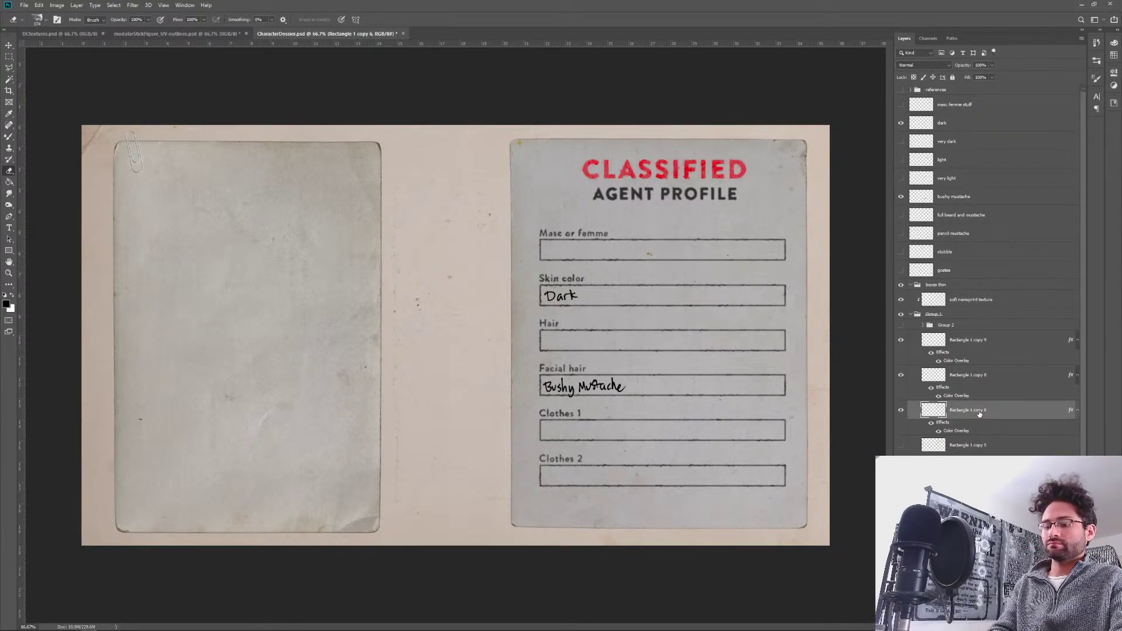
key("ctrl+s")
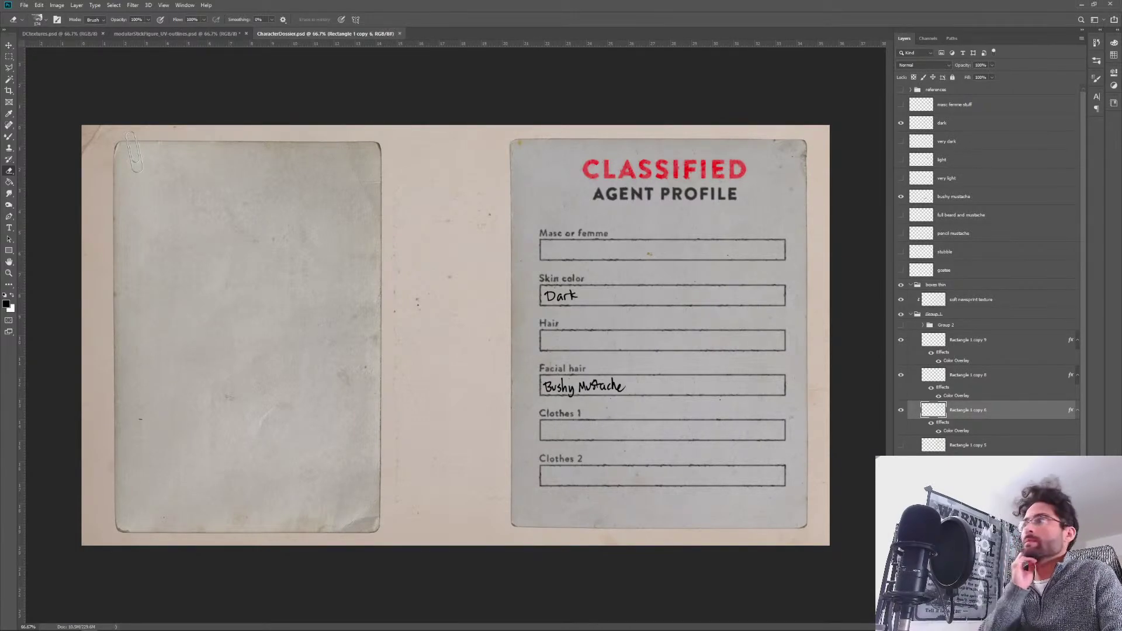
Collapse the open layer groups, group the layers from bushy mustache to goatee, and name the group Facial hair.
mouse_move(75, 583)
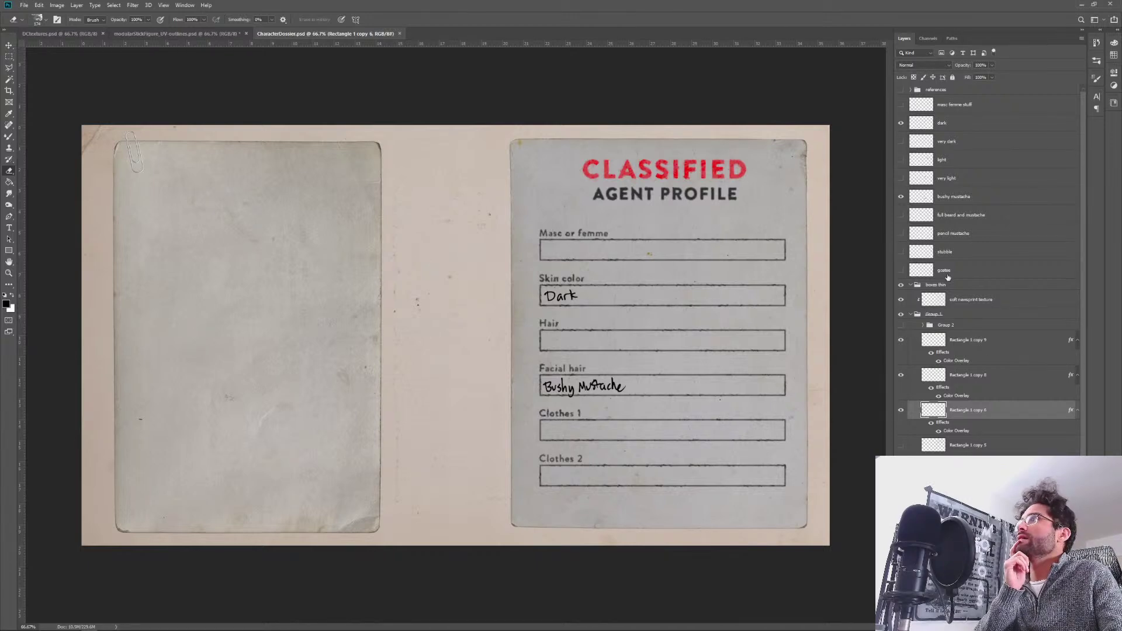
left_click(962, 272)
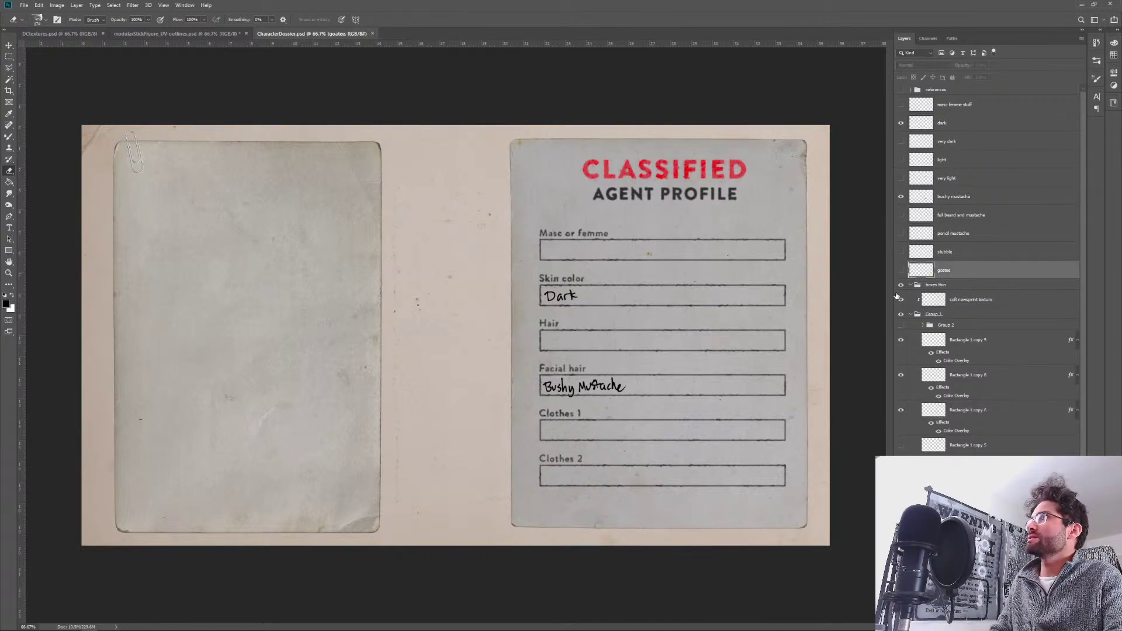
left_click(910, 285)
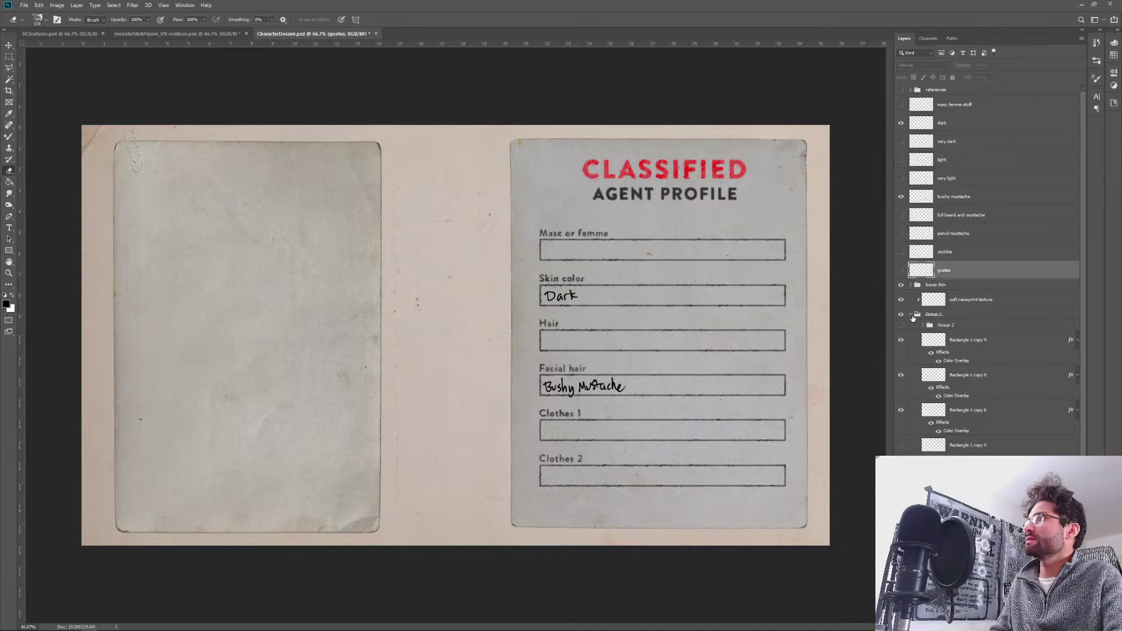
left_click(912, 315)
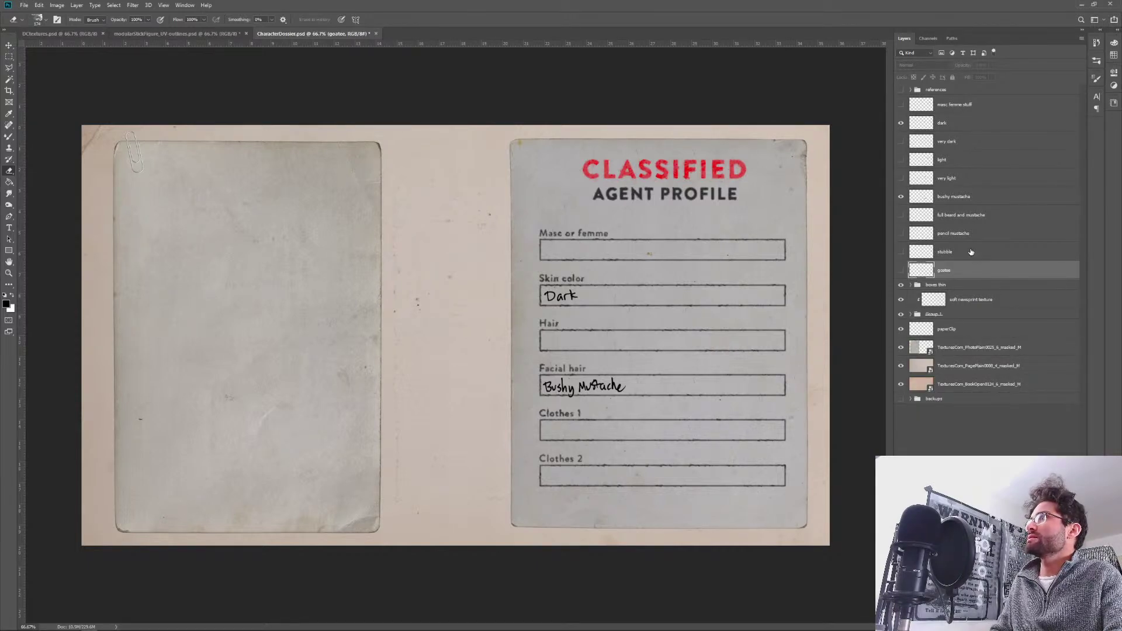
left_click(963, 202, "shift")
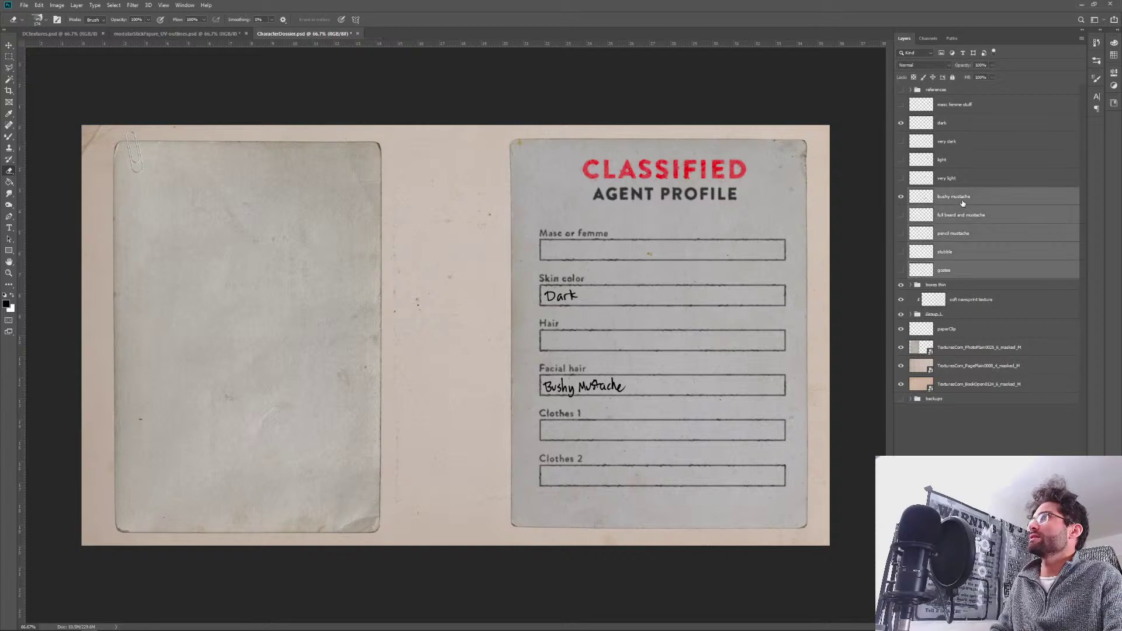
key("ctrl+g")
double_click(934, 193)
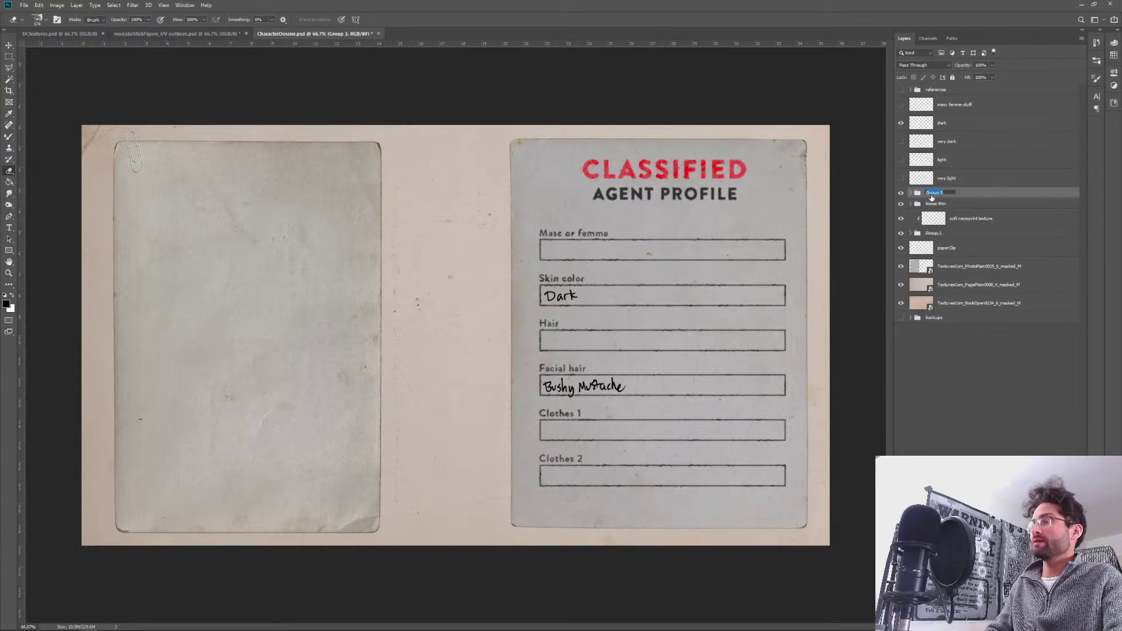
type("Facial hai")
key("Return")
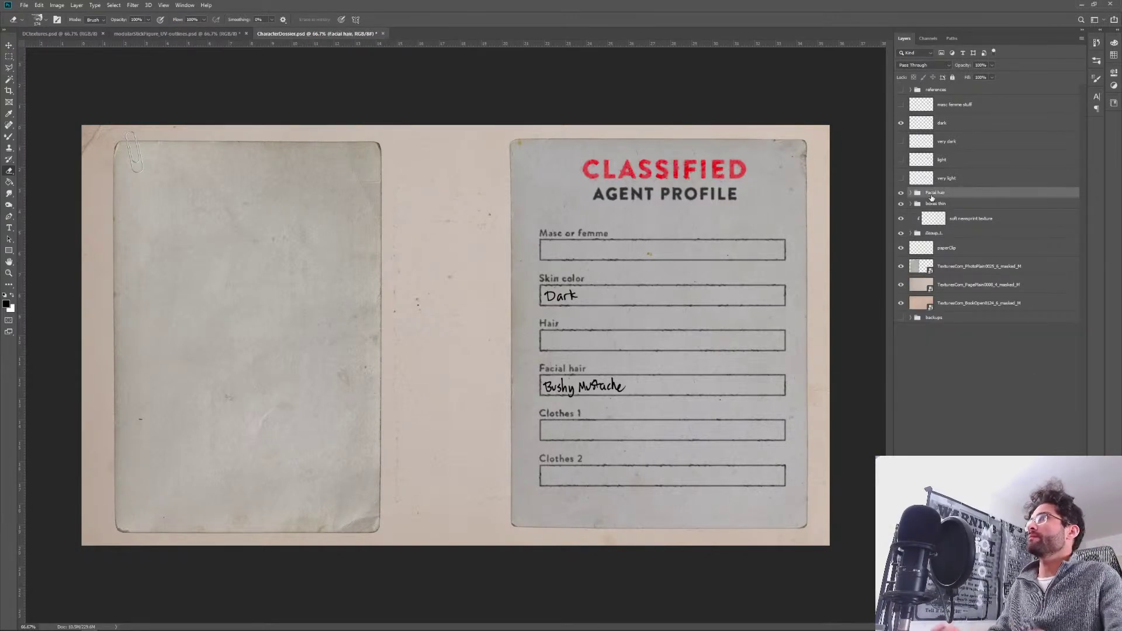
Group the layers from dark to very light and name the group Skin color.
left_click(950, 181)
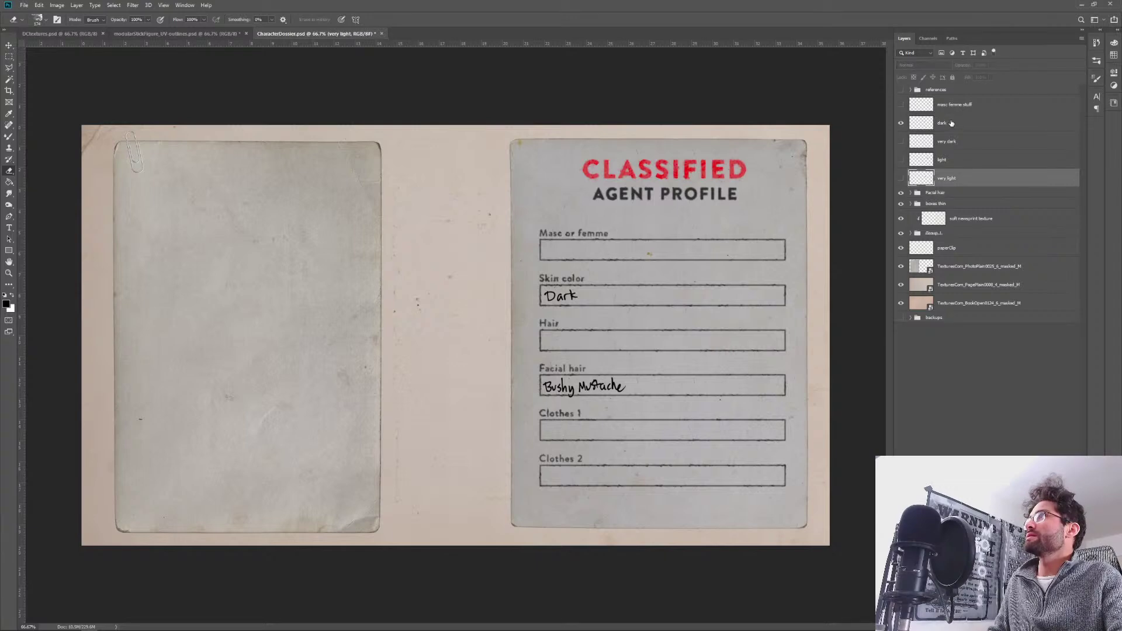
left_click(950, 124, "shift")
key("ctrl+g")
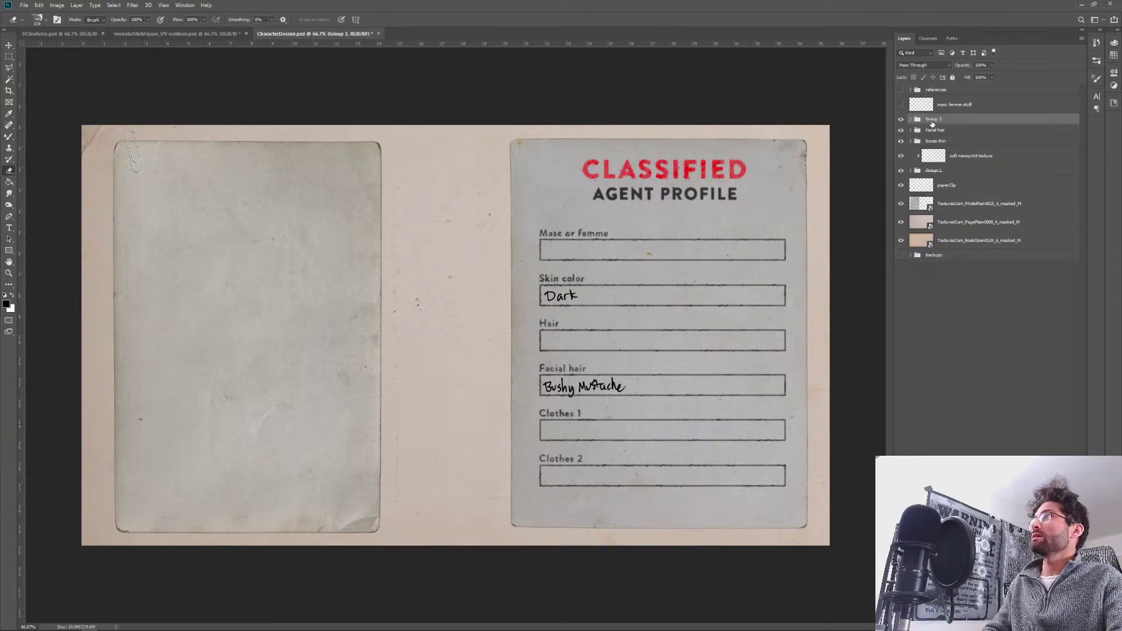
double_click(934, 119)
type("Skin colo")
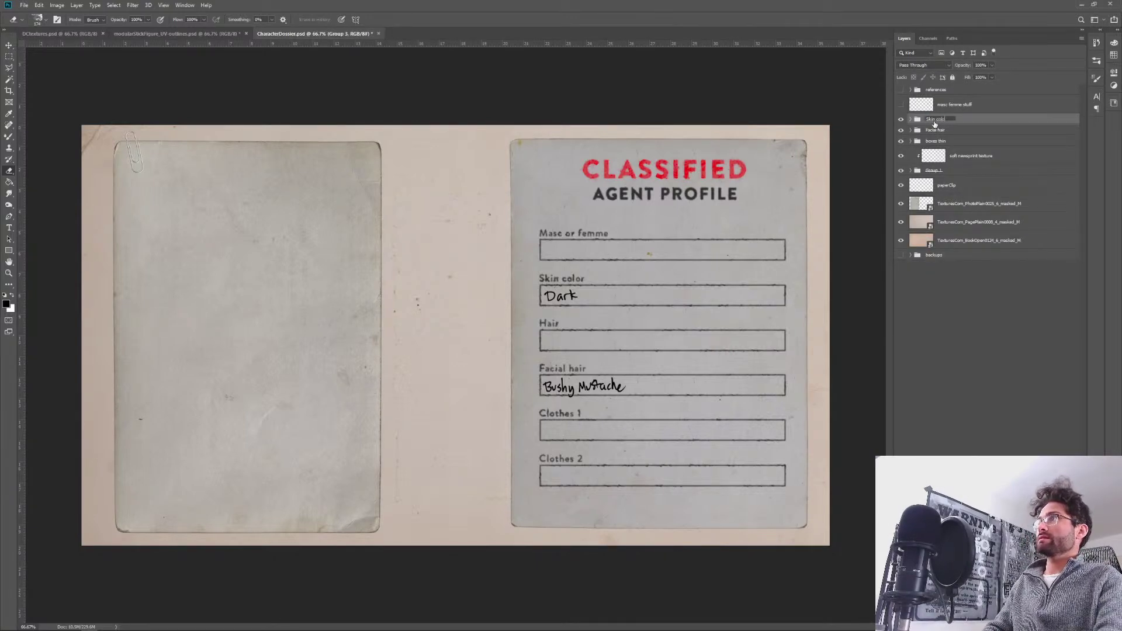
type("r")
key("Return")
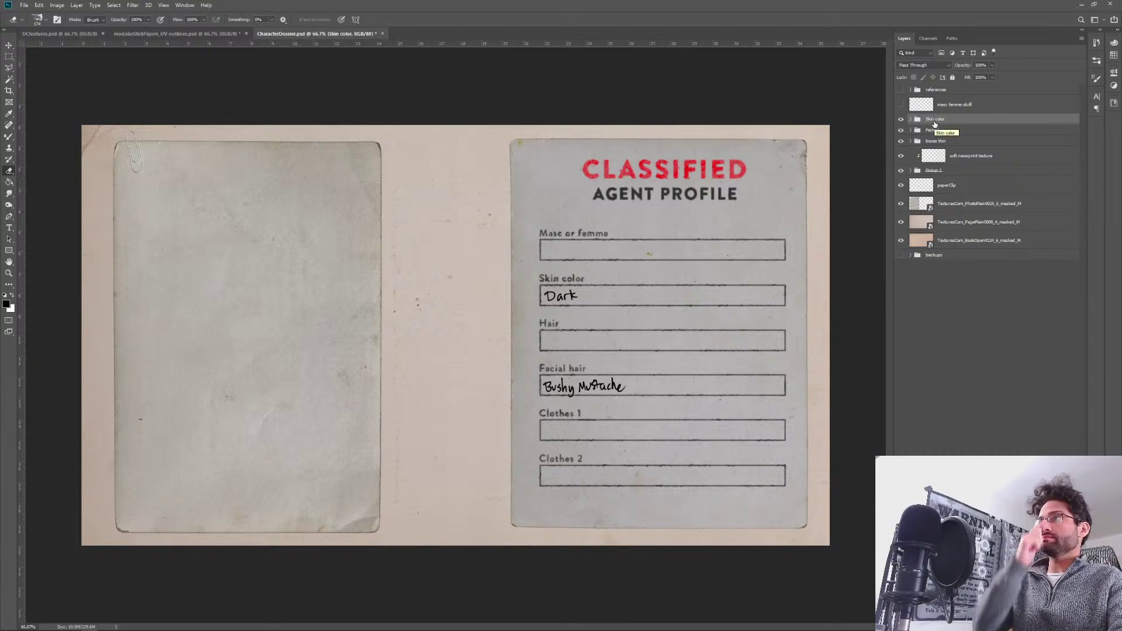
Save the dossier document and hide the Skin color and Facial hair groups.
key("ctrl+s")
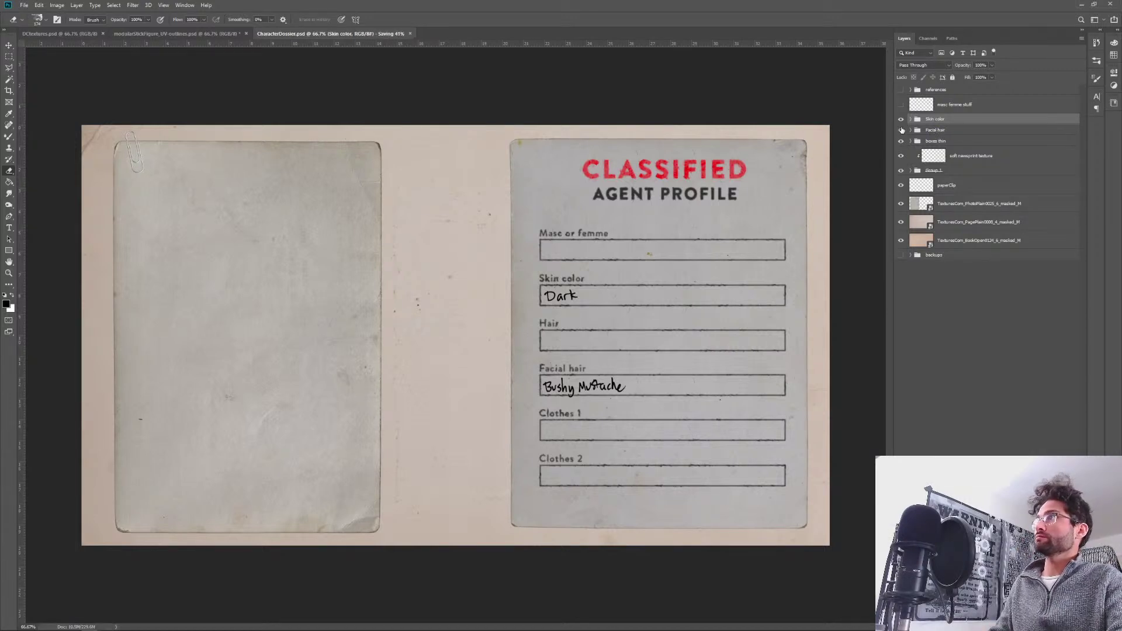
left_click_drag(901, 119, 901, 130)
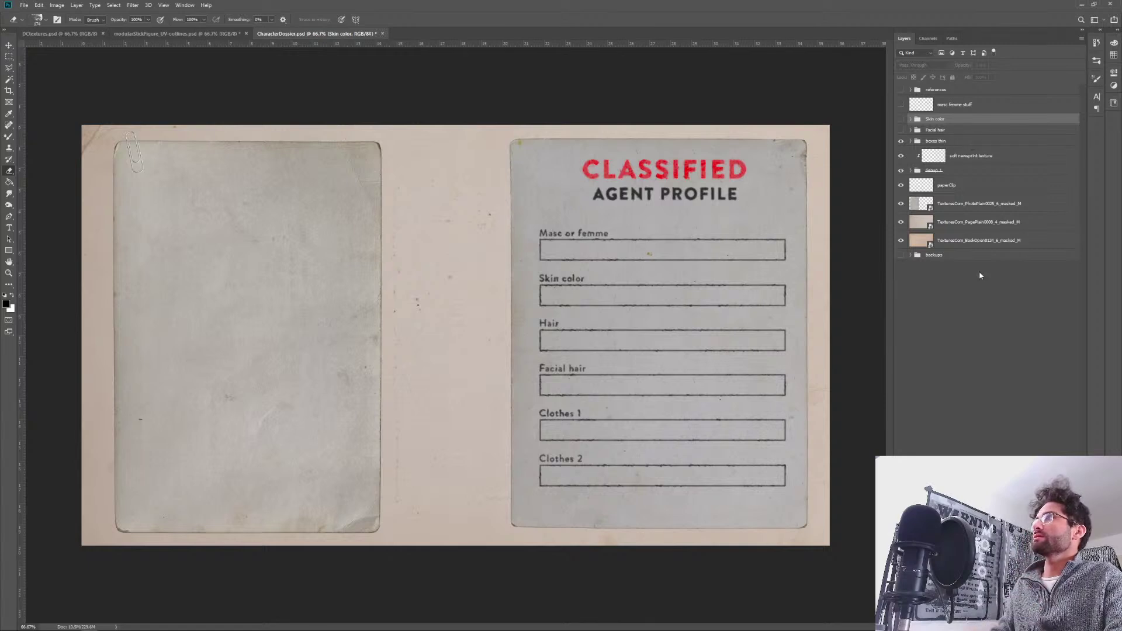
Duplicate the blank left photo card's texture layer, hide the original, and rasterize the copy.
left_click(968, 203)
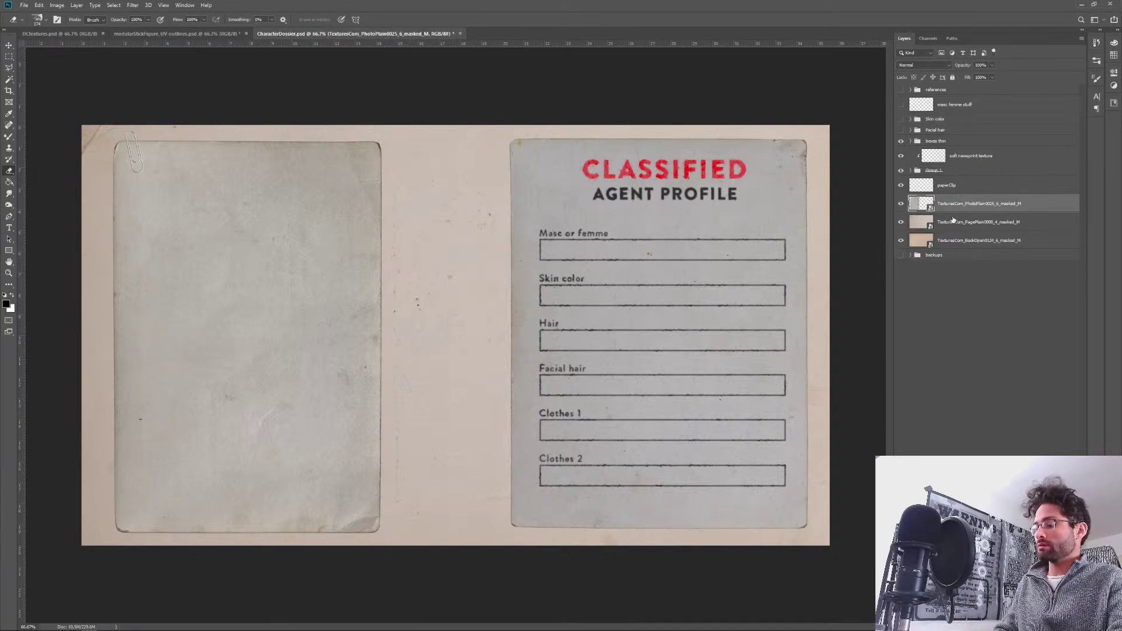
key("ctrl+j")
left_click(901, 222)
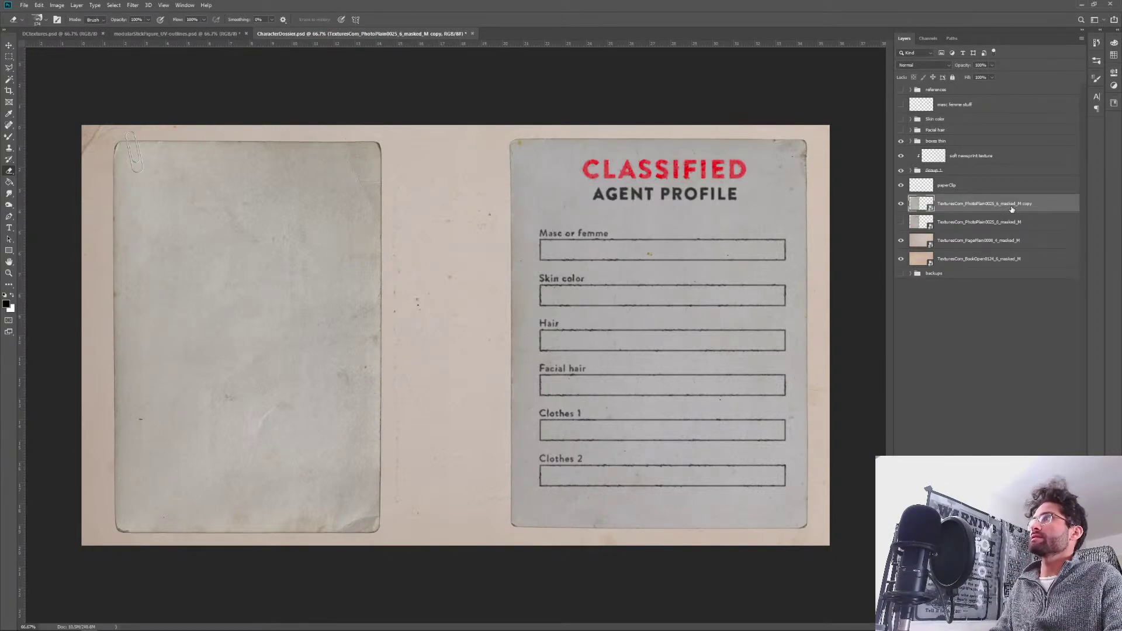
right_click(965, 208)
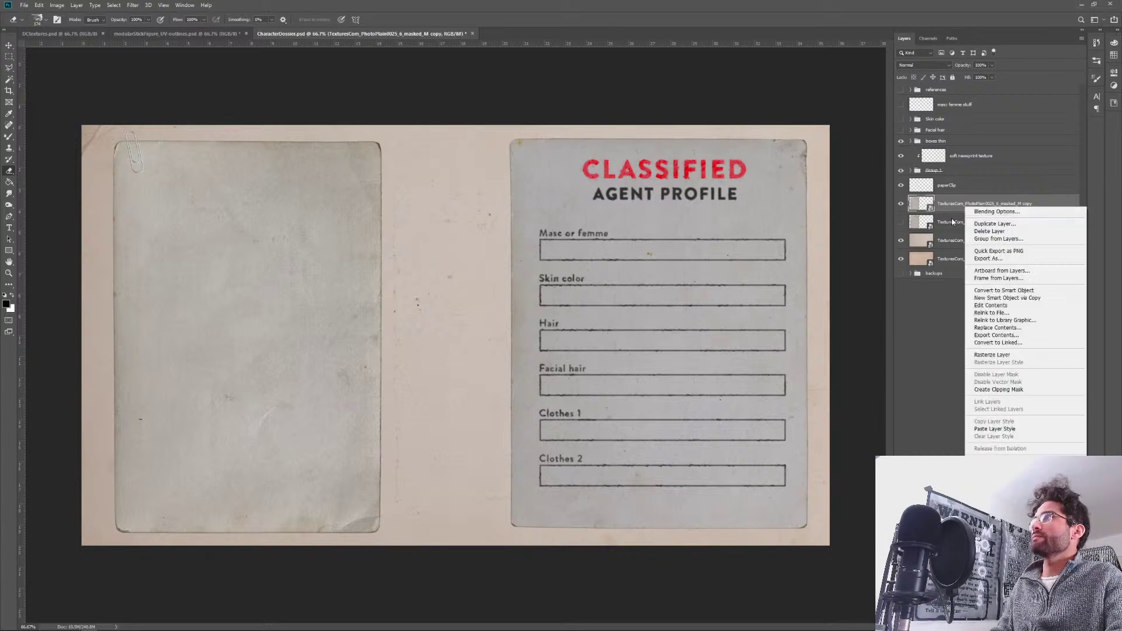
left_click(992, 355)
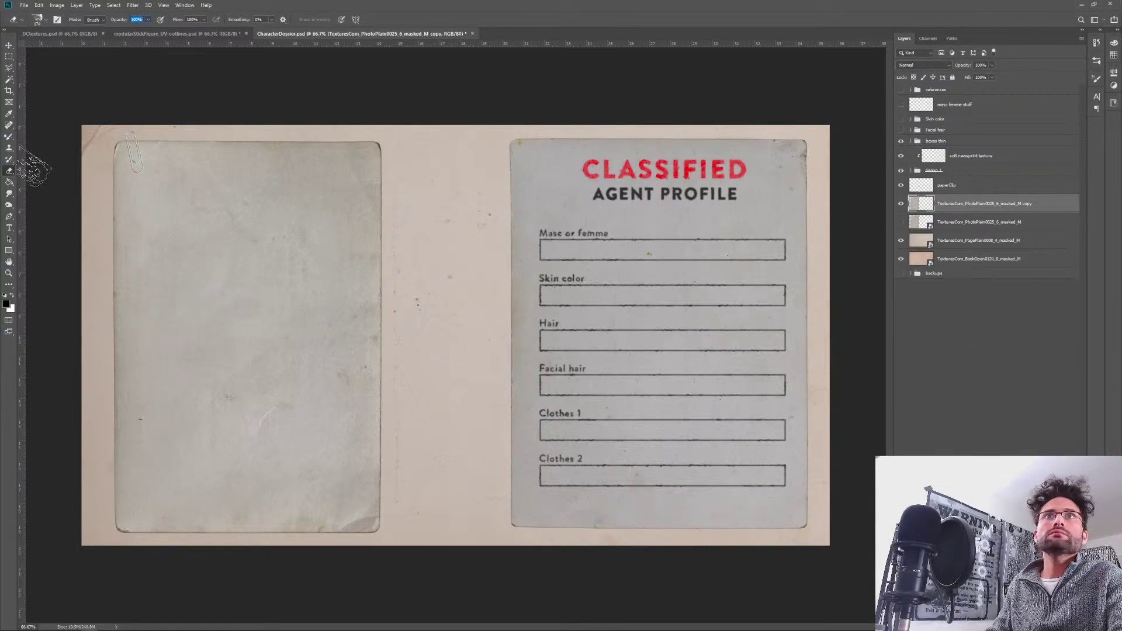
Draw a rounded rectangle about 846 × 1281 px with a 10 px corner radius just inside the edges of the blank photo card.
left_click(9, 250)
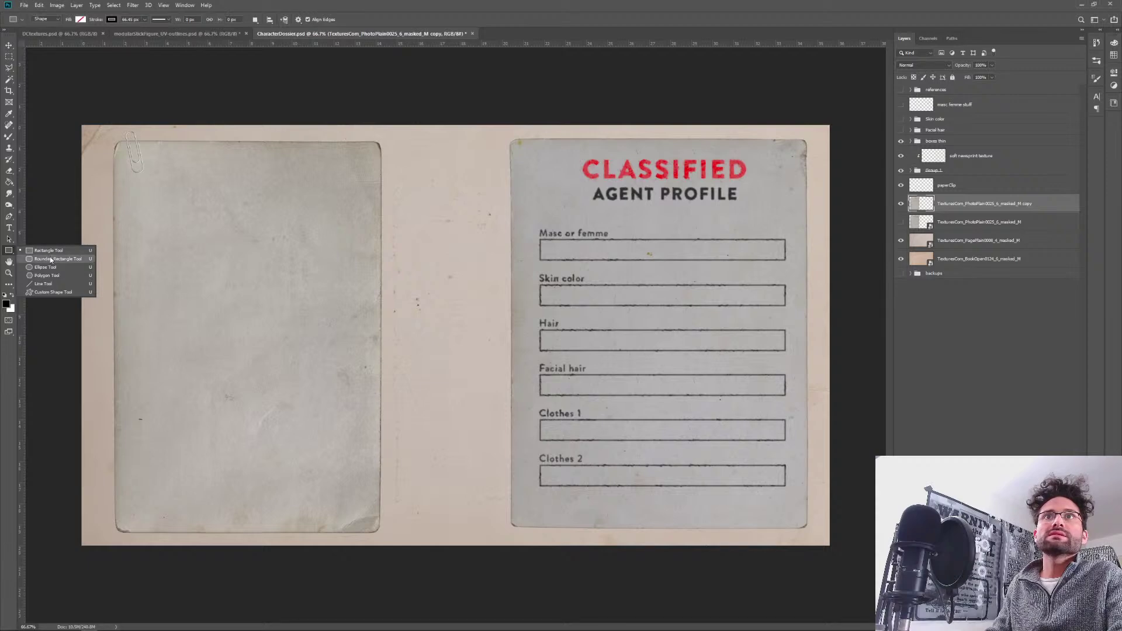
left_click(35, 253)
mouse_move(123, 150)
left_mouse_down()
mouse_move(303, 443)
mouse_move(370, 523)
left_mouse_up()
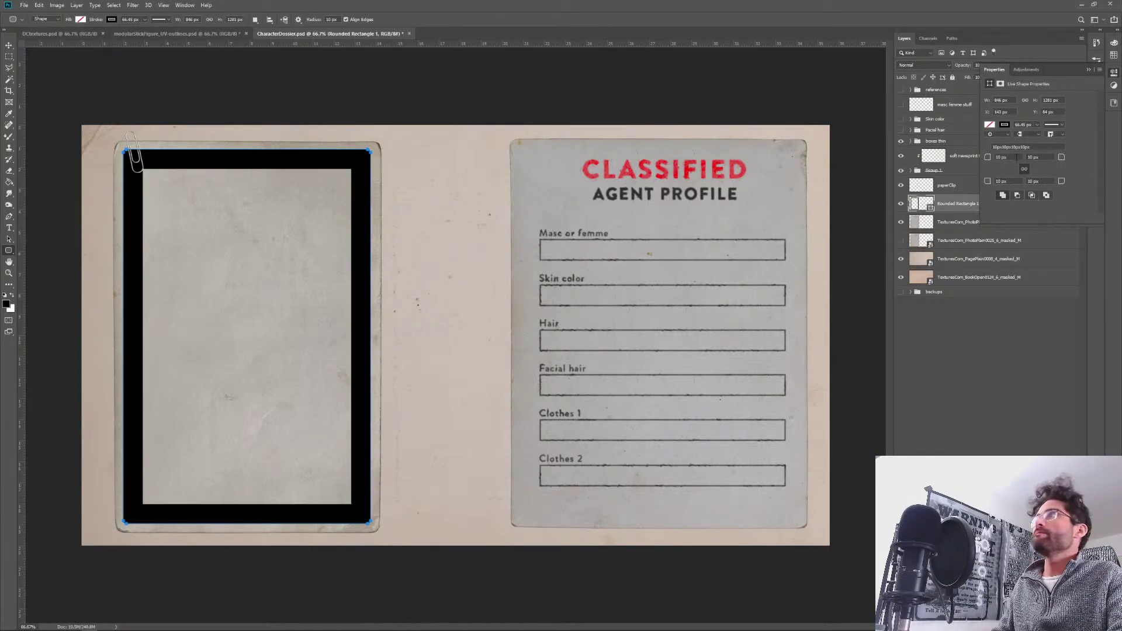
Remove the rounded rectangle's stroke and fill it with white.
left_click(111, 20)
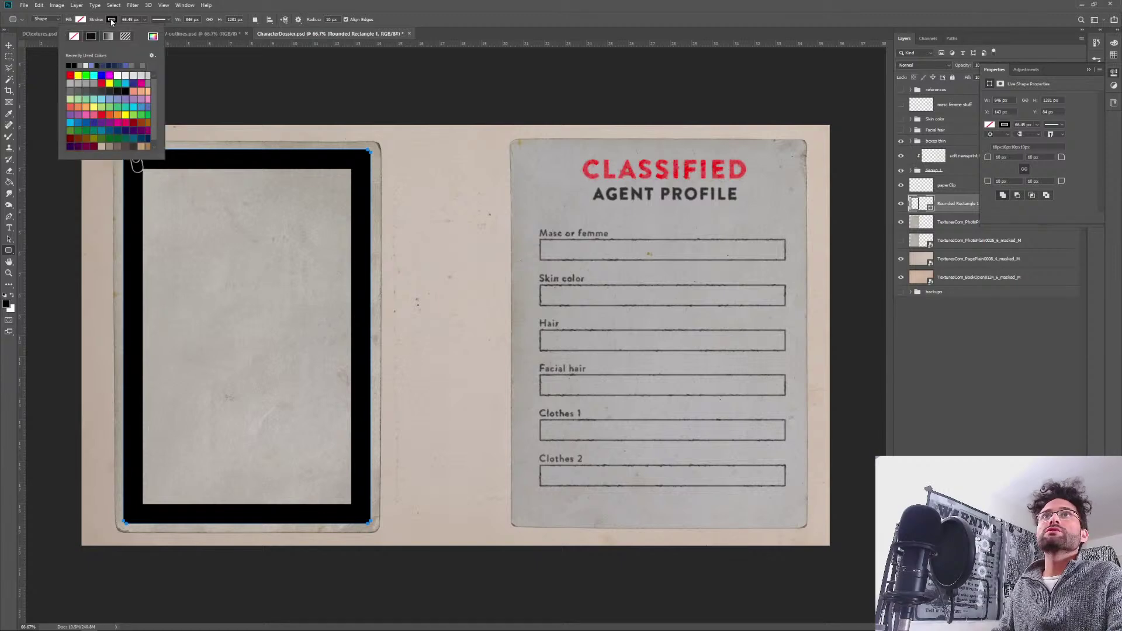
left_click(74, 37)
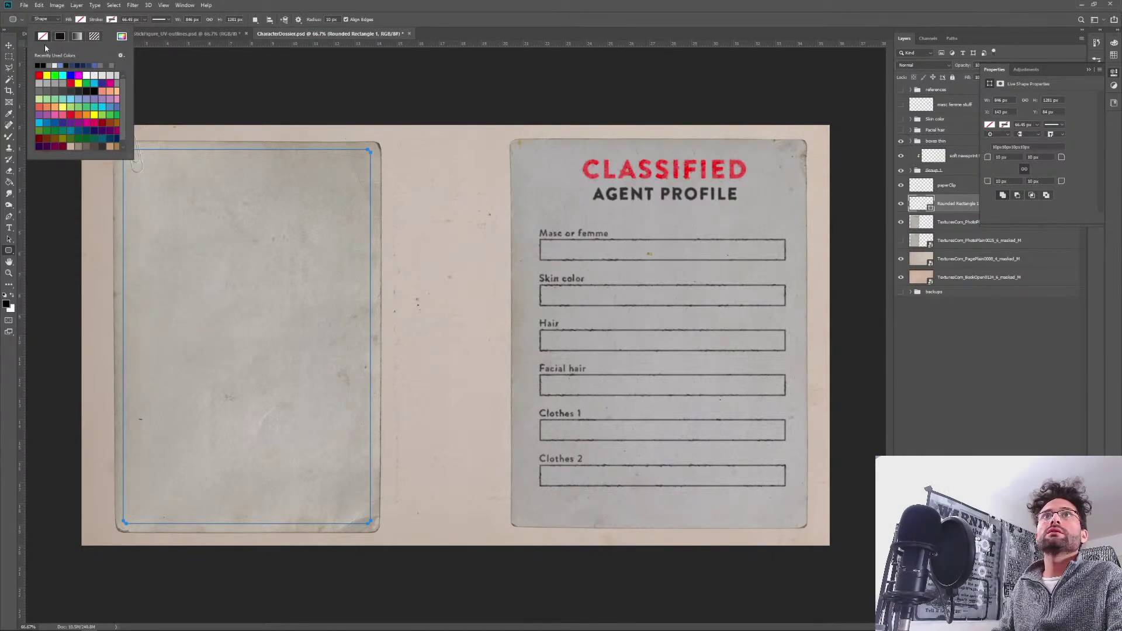
left_click(87, 75)
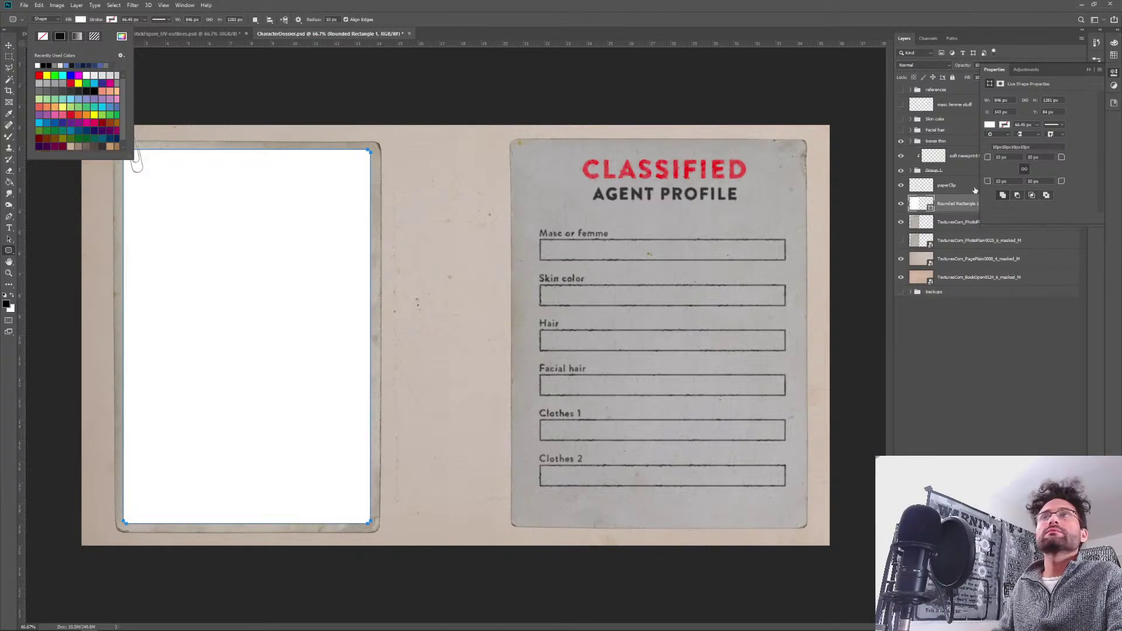
left_click(133, 160)
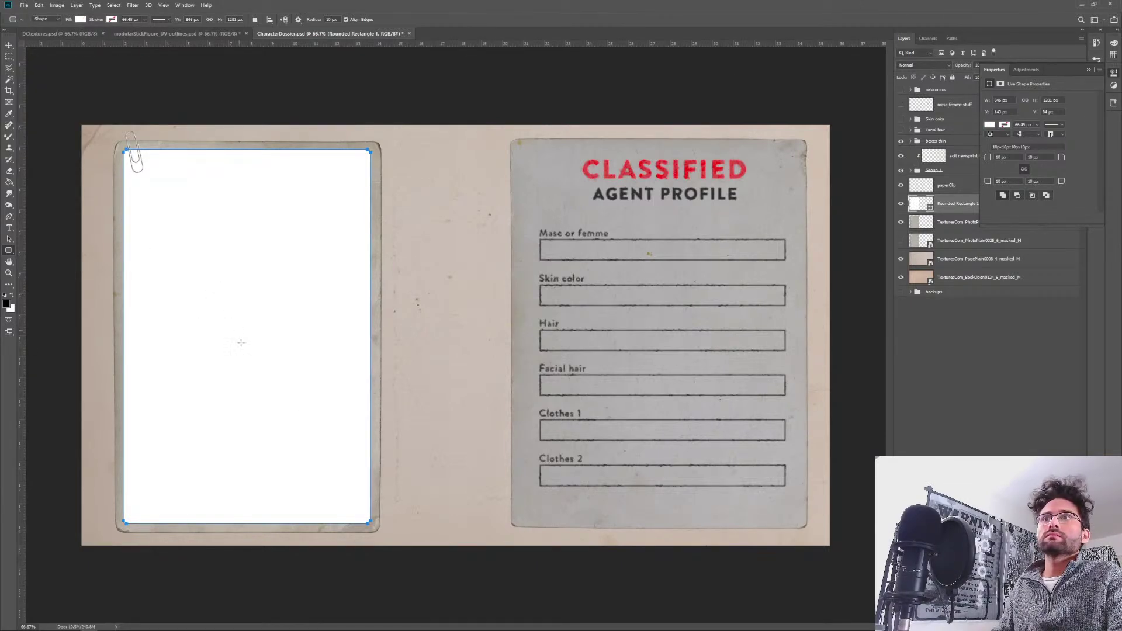
key("Return")
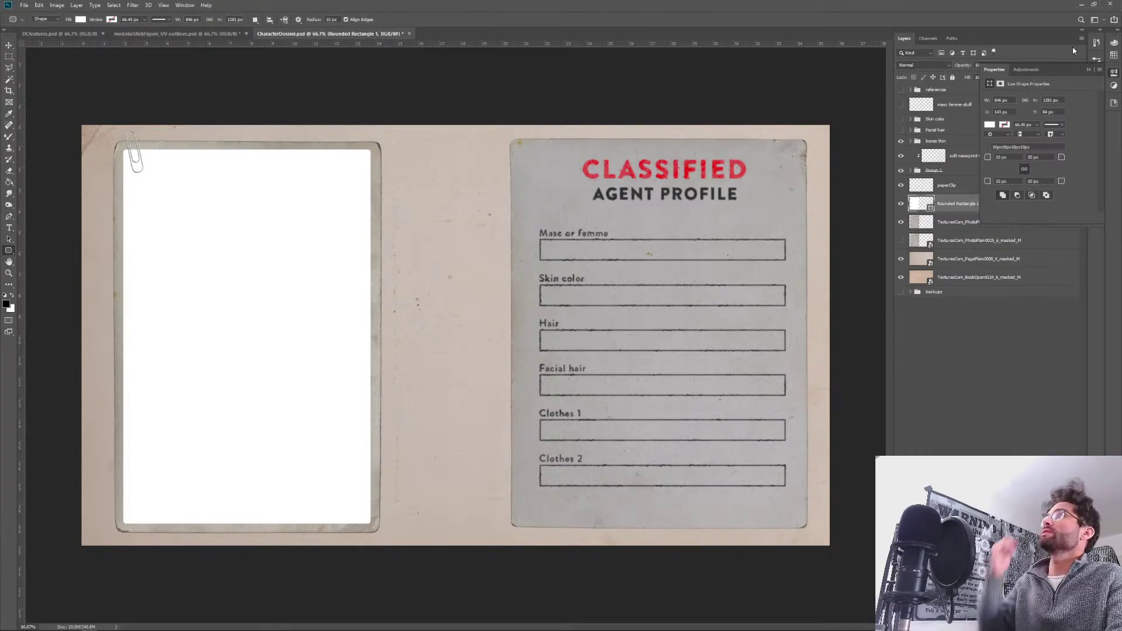
left_click(984, 204)
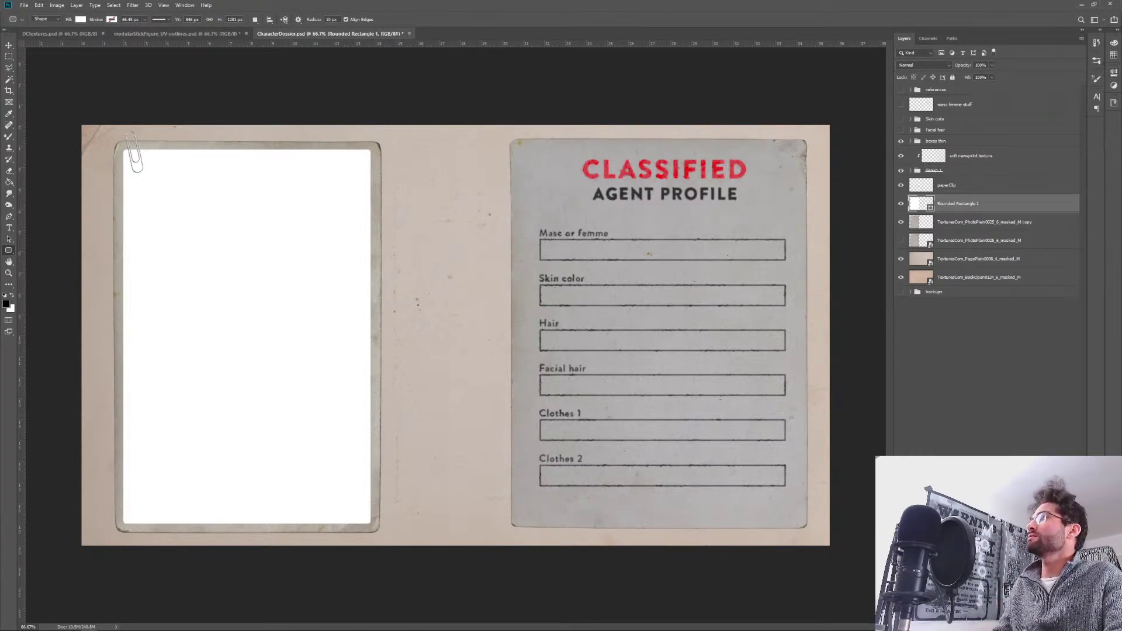
Brighten the rasterized photo card copy with Levels, using a white input of 231 and a midtone of about 2.5.
left_click(971, 225)
left_click(58, 7)
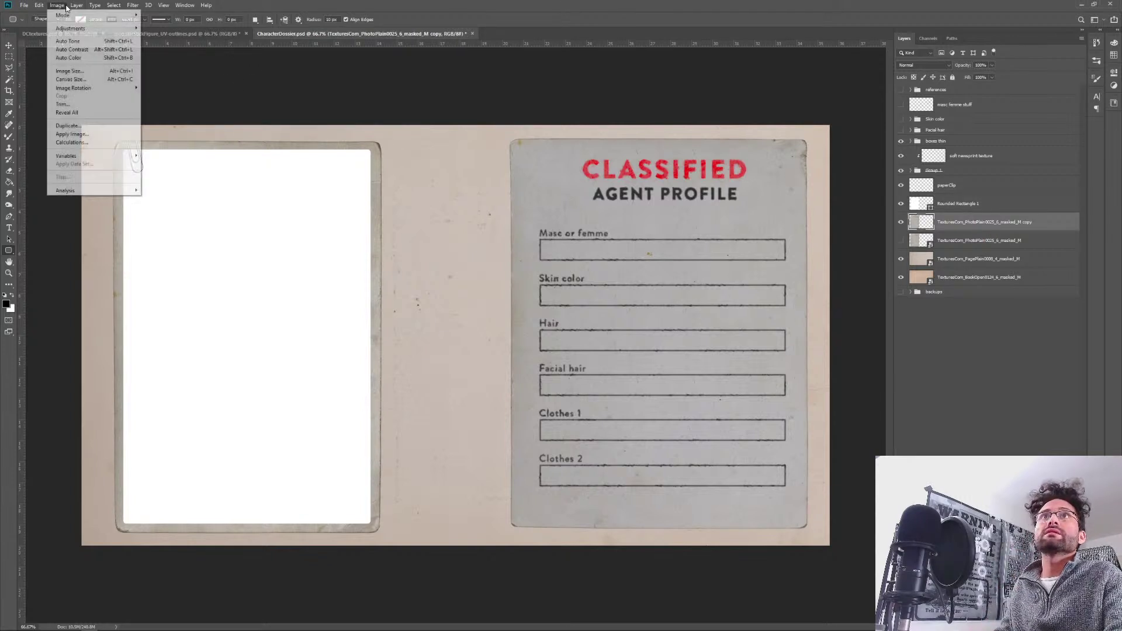
mouse_move(70, 28)
left_click(166, 37)
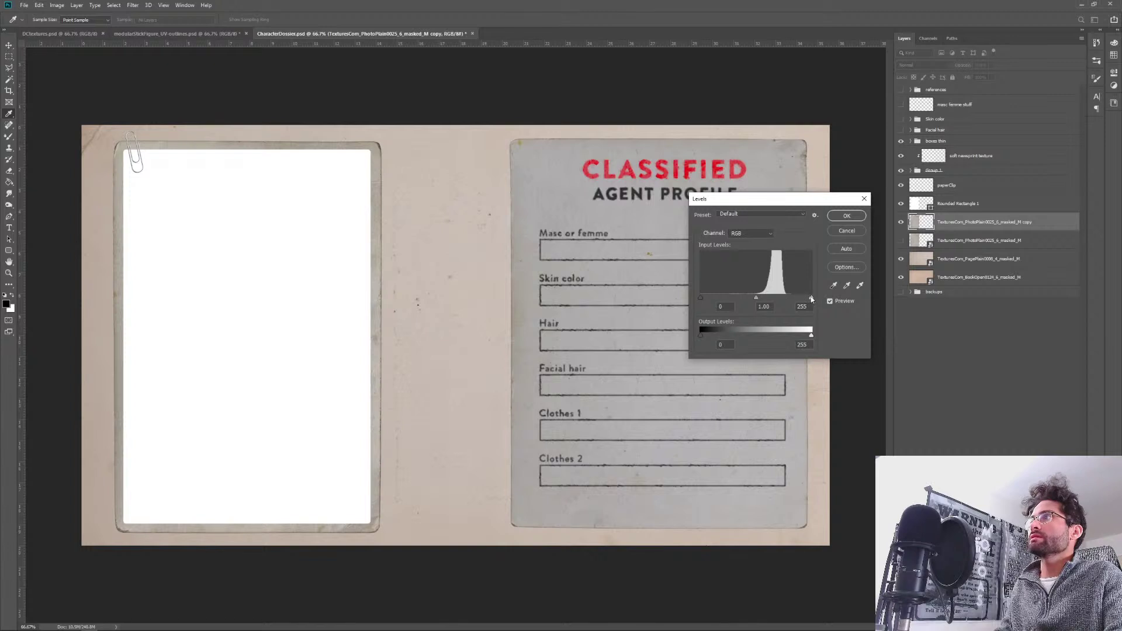
left_click_drag(811, 299, 742, 298)
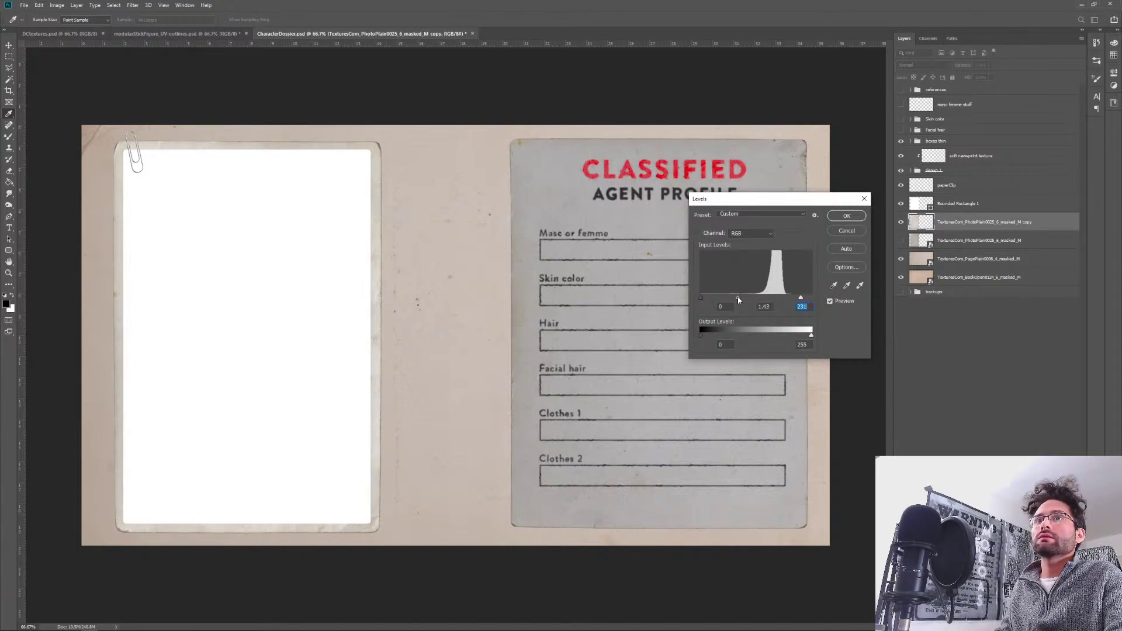
left_click_drag(735, 297, 717, 299)
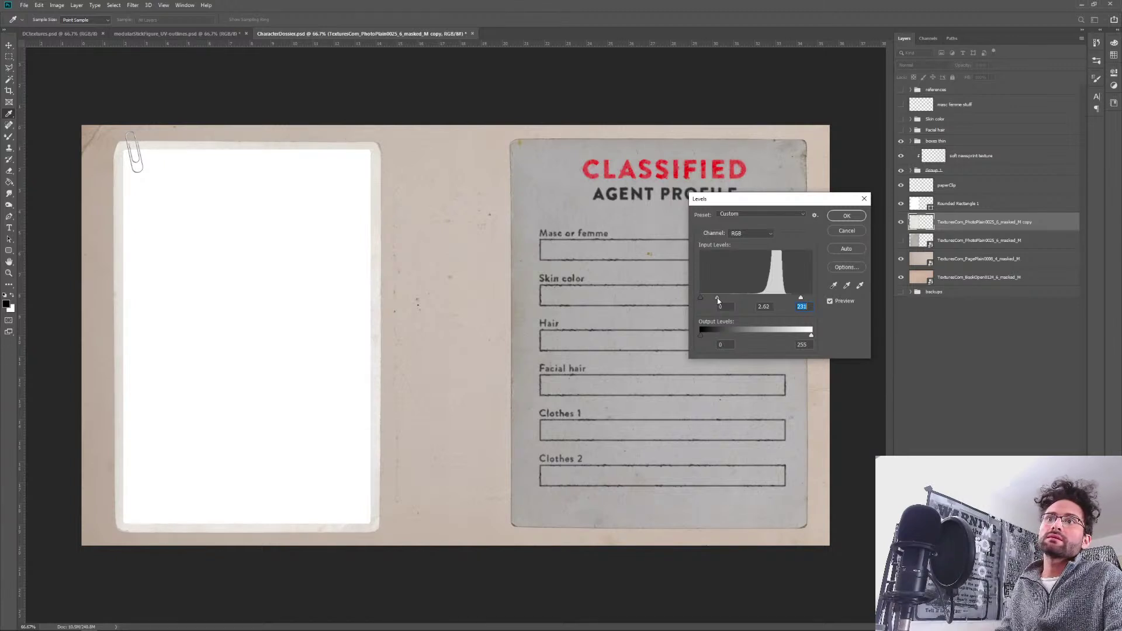
left_click(717, 298)
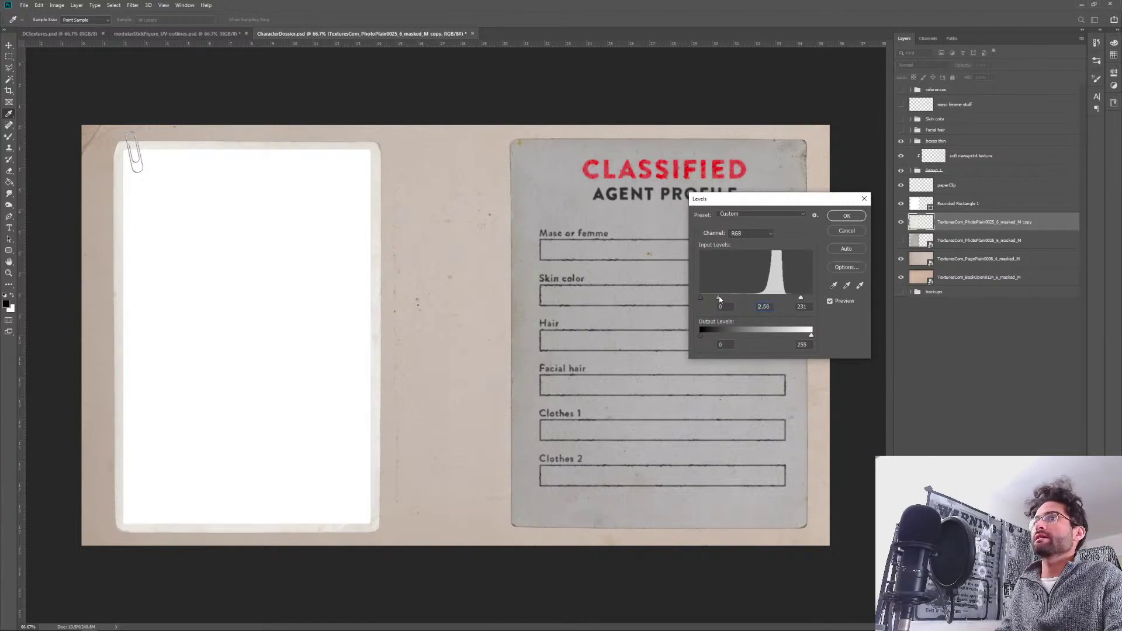
left_click(846, 215)
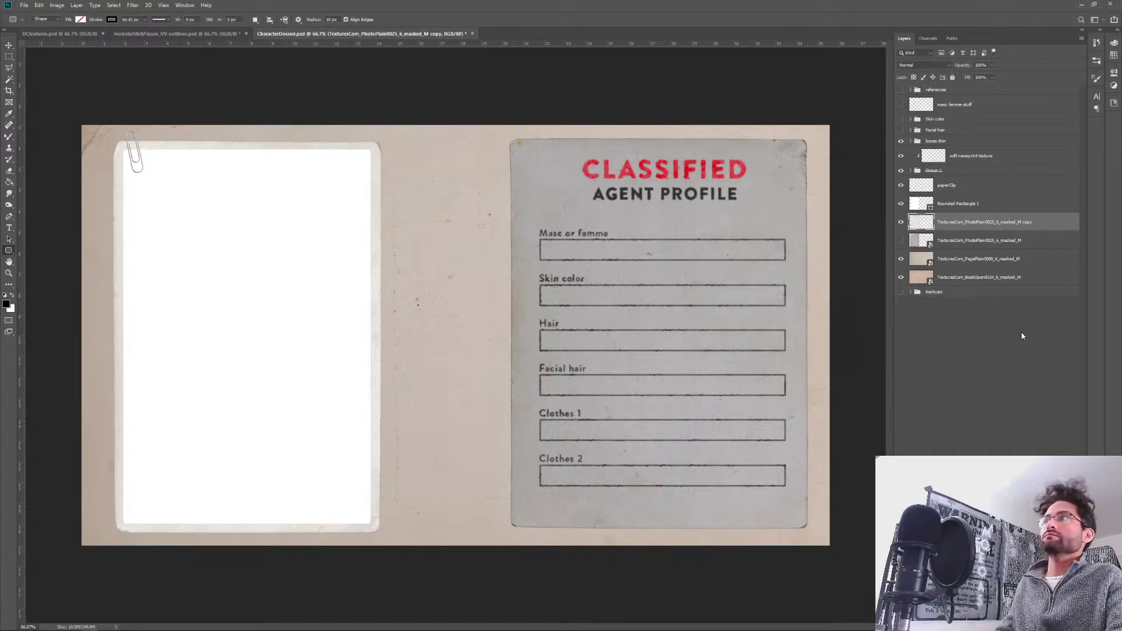
Try a light grey fill on the rounded rectangle and set it back to white.
left_click(965, 204)
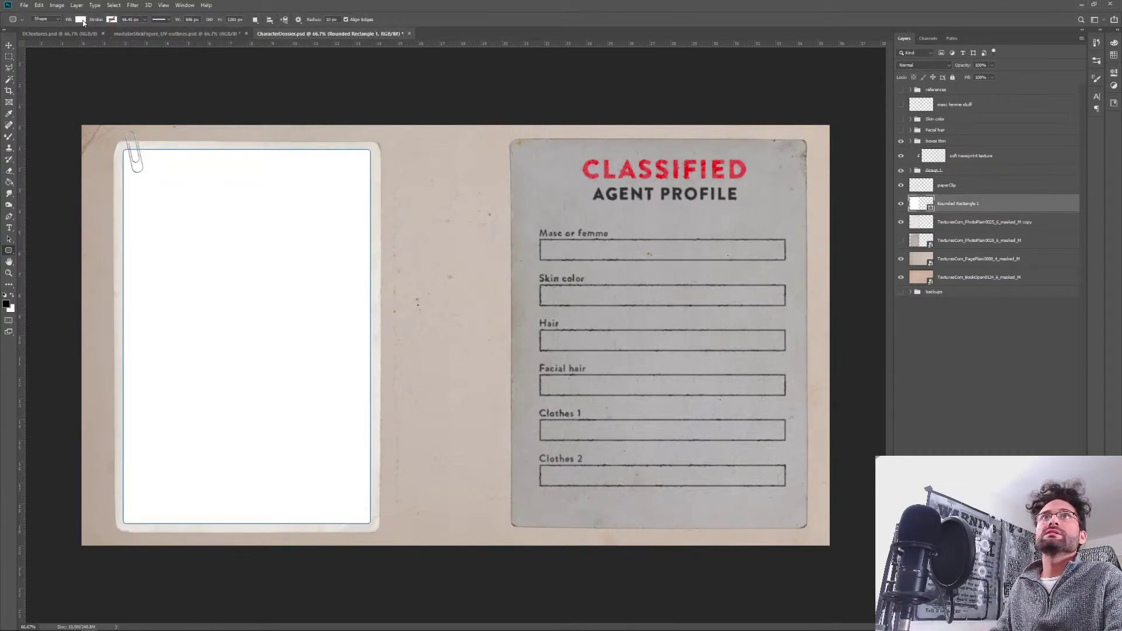
left_click(81, 19)
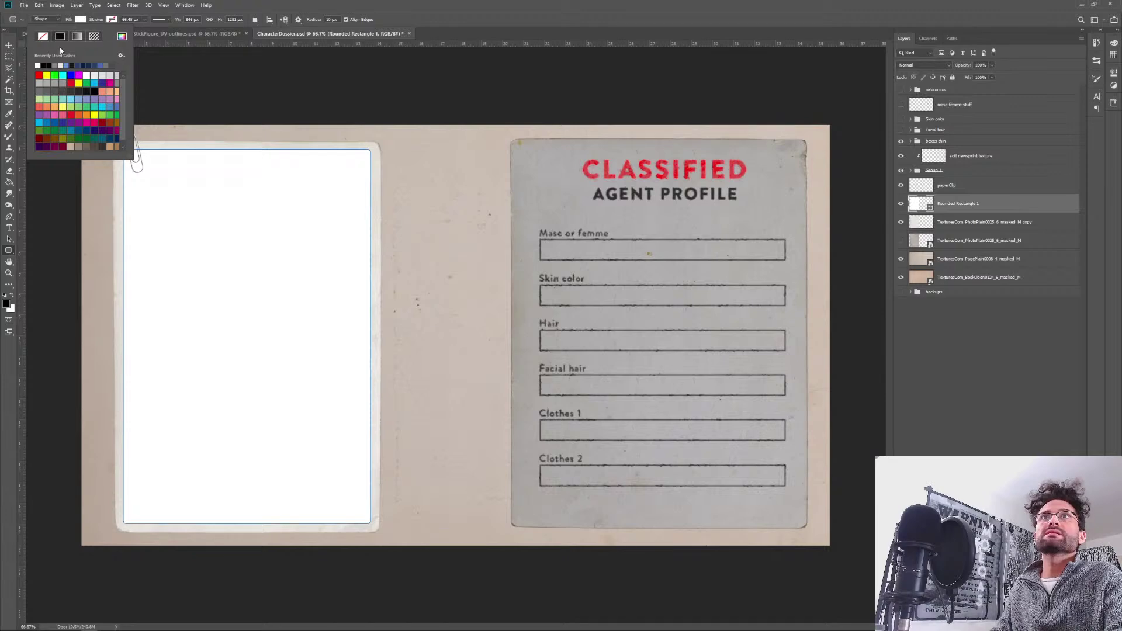
left_click(122, 37)
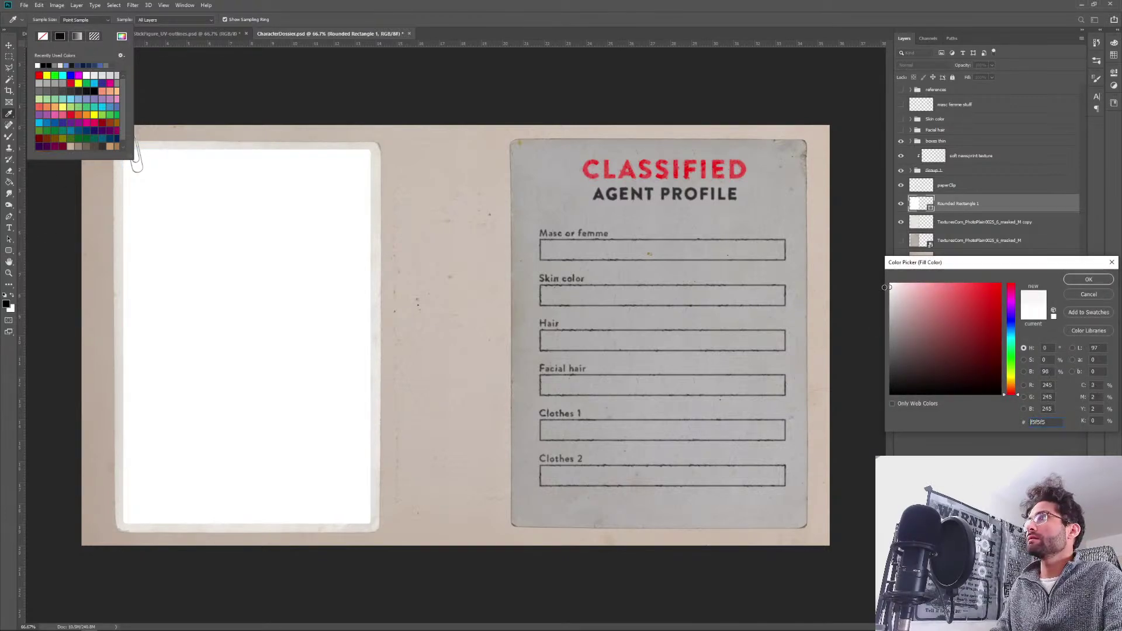
mouse_move(900, 310)
left_mouse_down()
mouse_move(960, 331)
mouse_move(852, 304)
mouse_move(842, 290)
left_mouse_up()
key("Return")
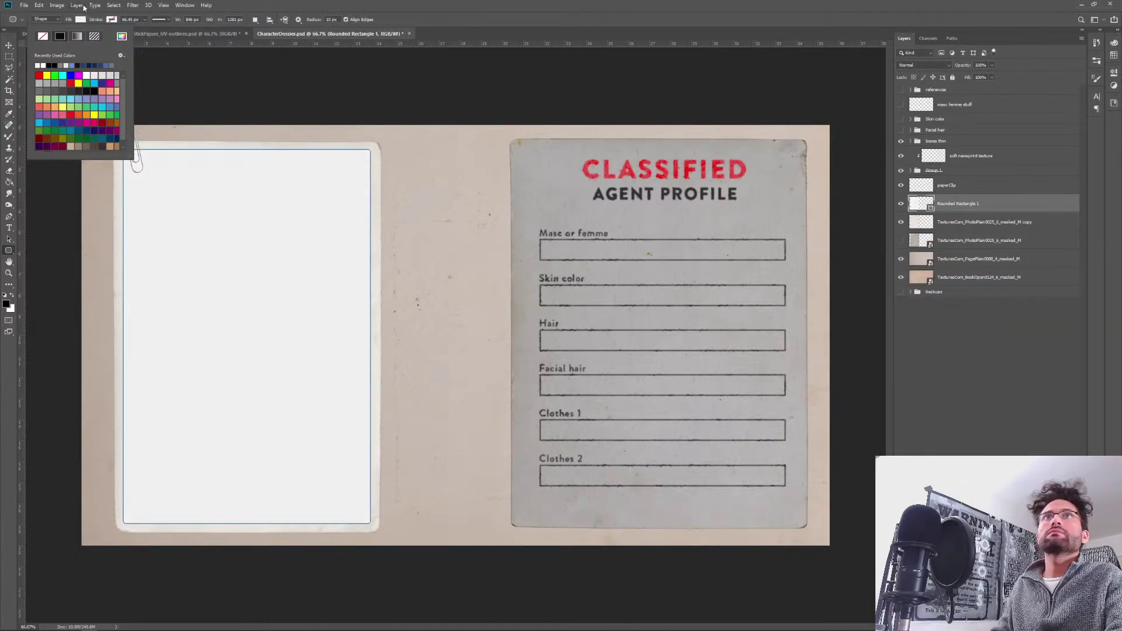
double_click(86, 75)
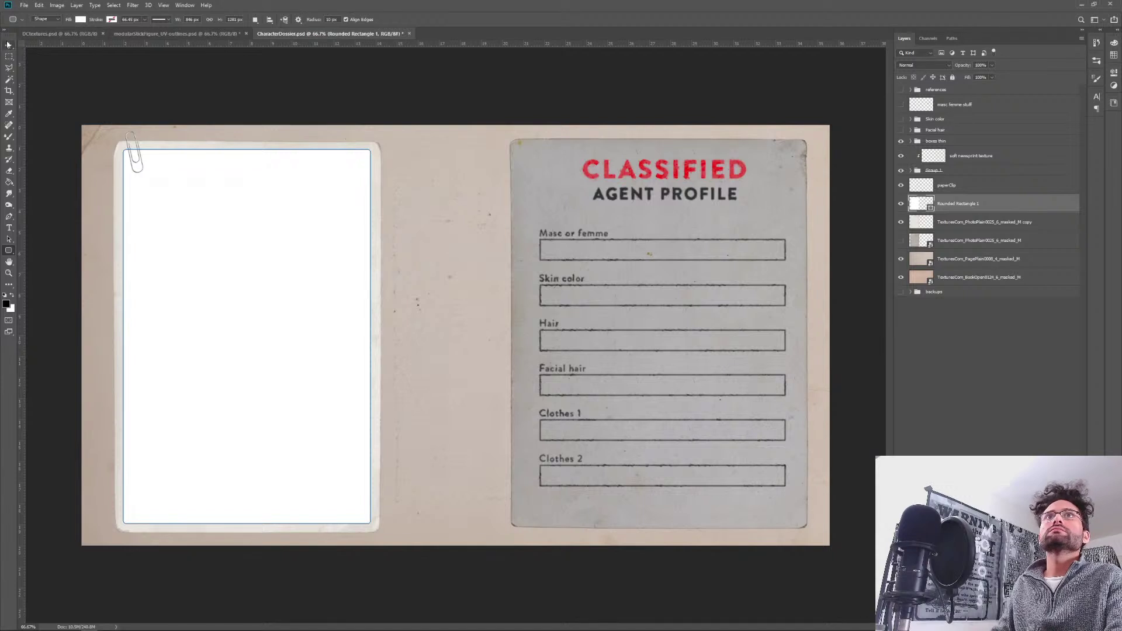
Leave the shape tool for the Move tool and save the dossier document.
left_click(8, 45)
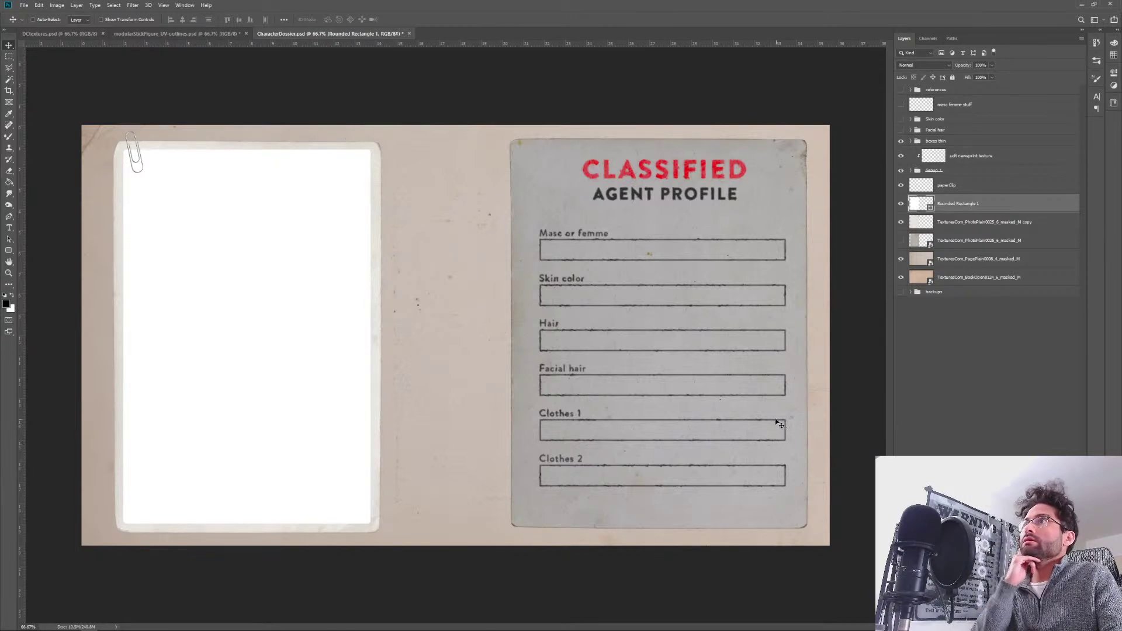
key("ctrl+s")
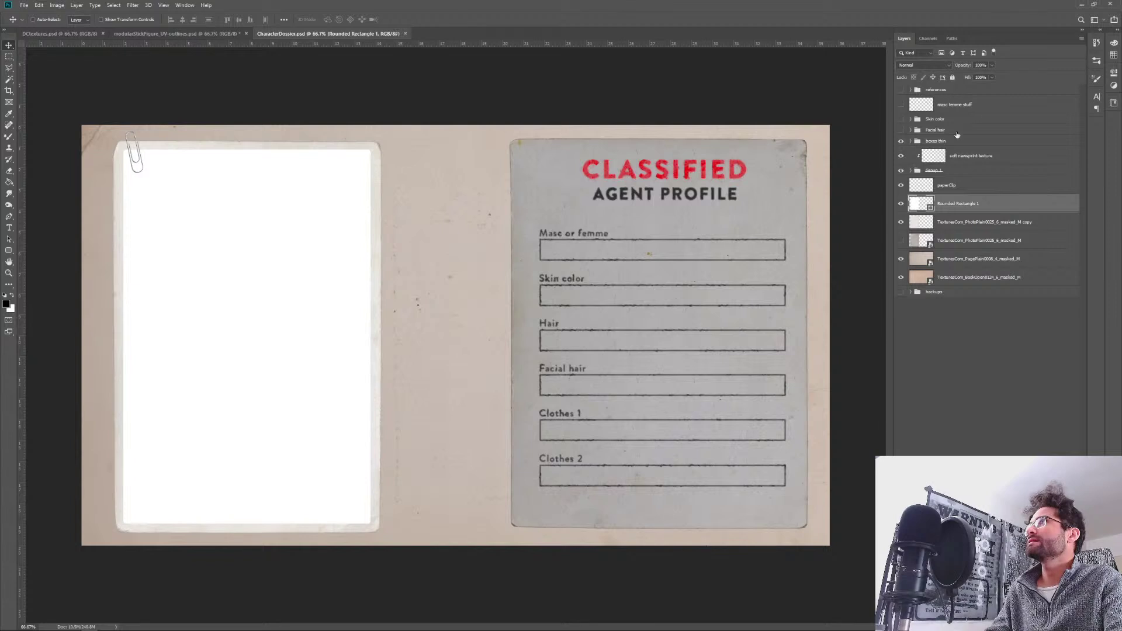
Duplicate the form's paper texture layer inside Group 1, hide the original, and select the copy.
left_click(910, 173)
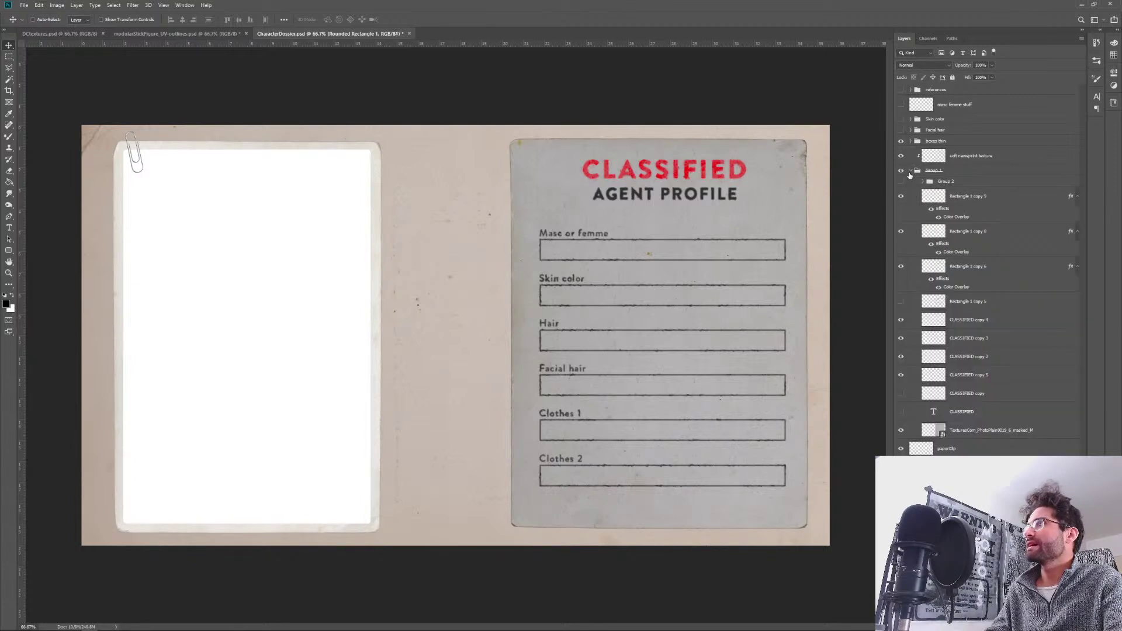
left_click(980, 433)
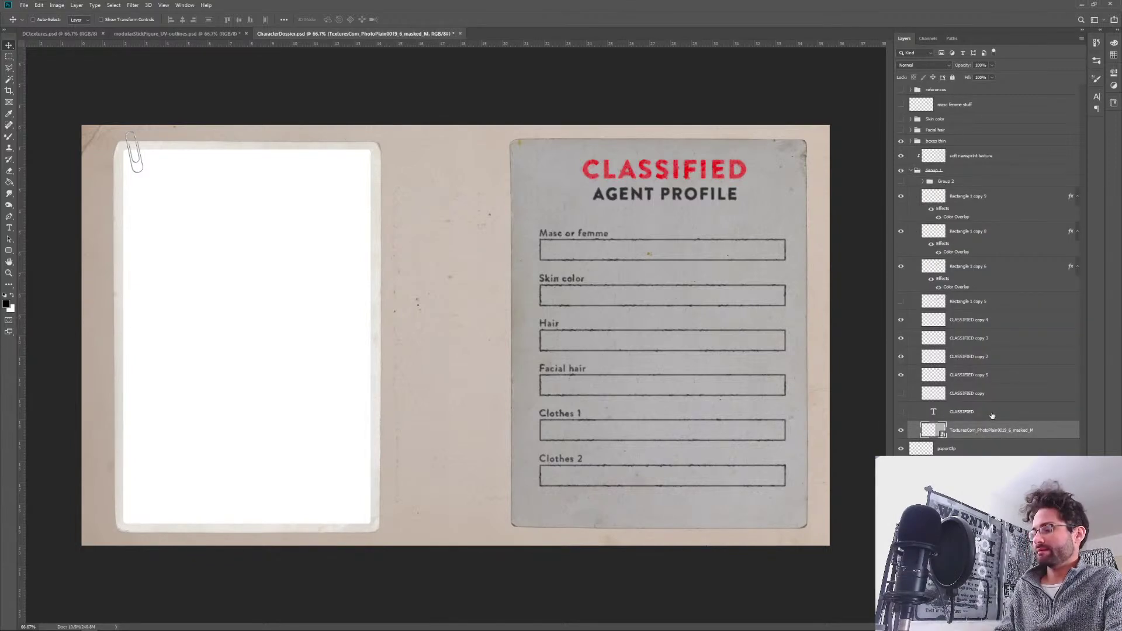
key("ctrl+j")
left_click(921, 449)
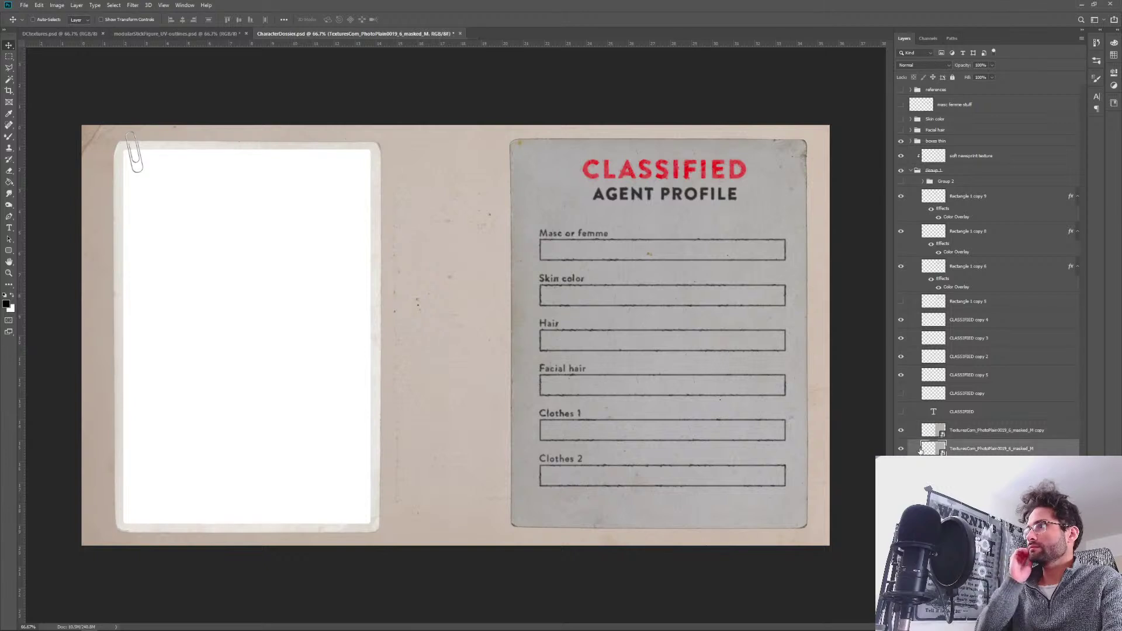
left_click(901, 448)
left_click(985, 431)
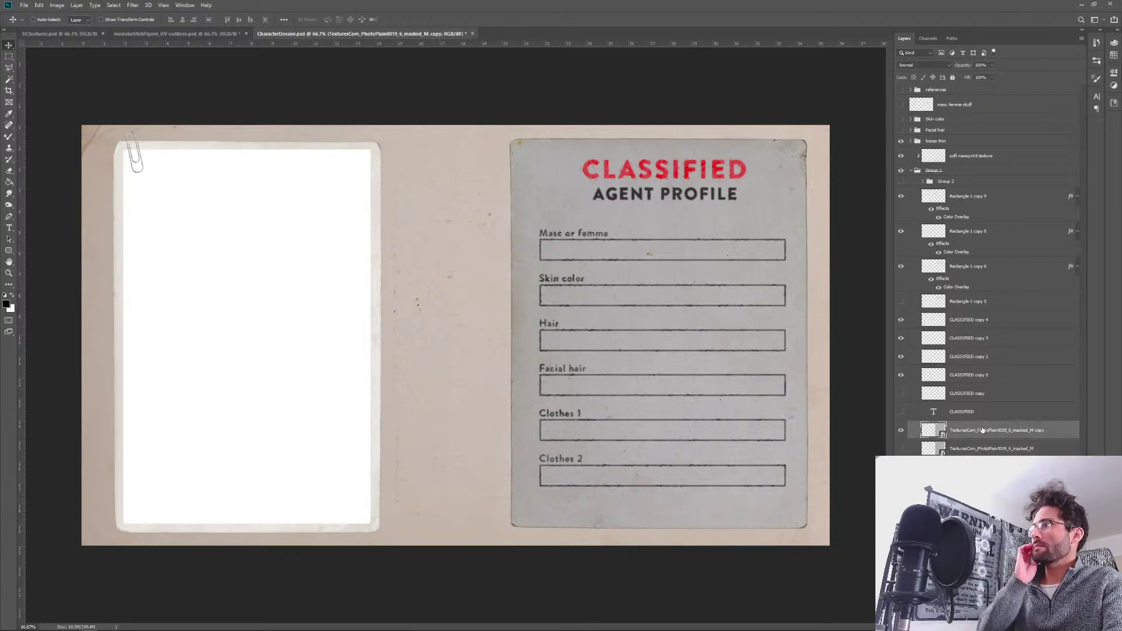
Brighten the form's paper texture copy with Levels, using a white input of 227 and a midtone of about 2.99.
left_click(57, 6)
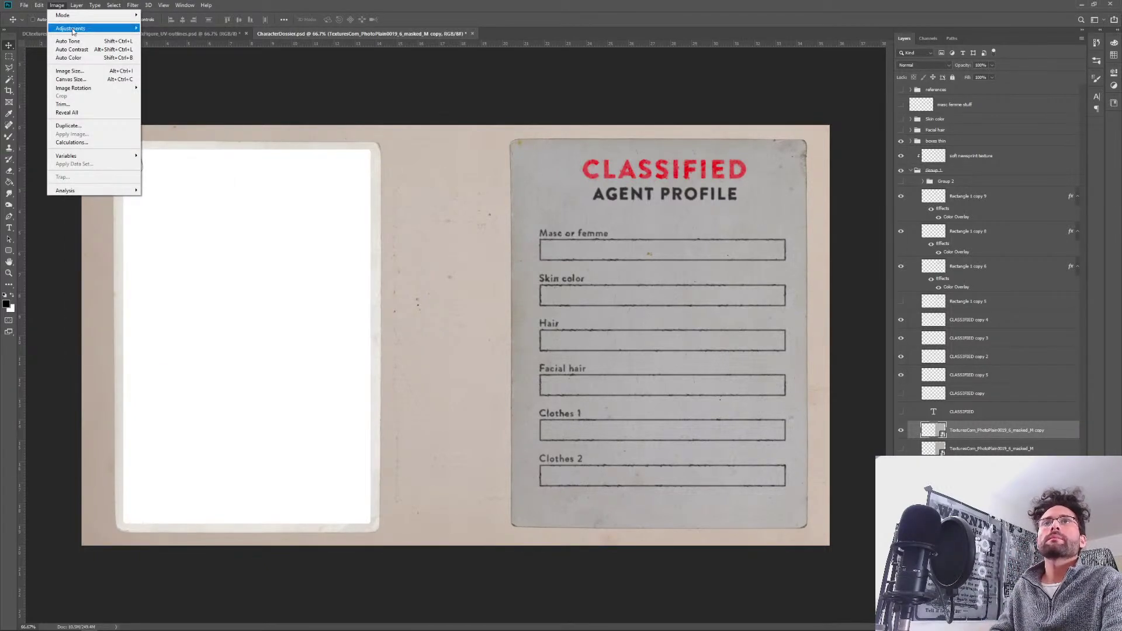
mouse_move(73, 31)
left_click(160, 37)
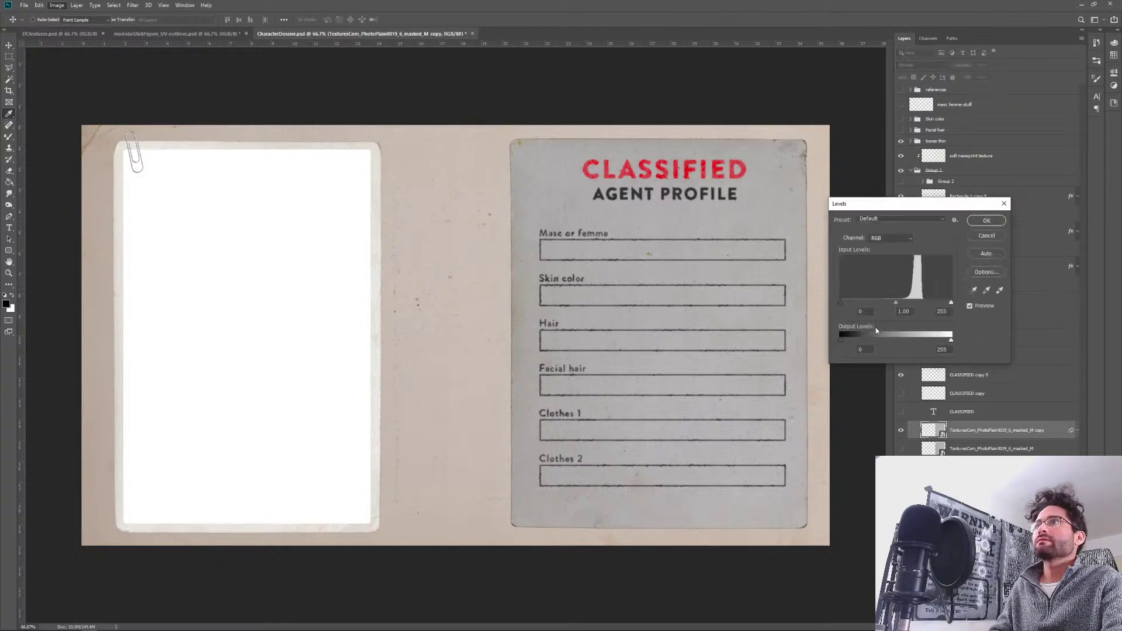
left_click_drag(951, 305, 853, 304)
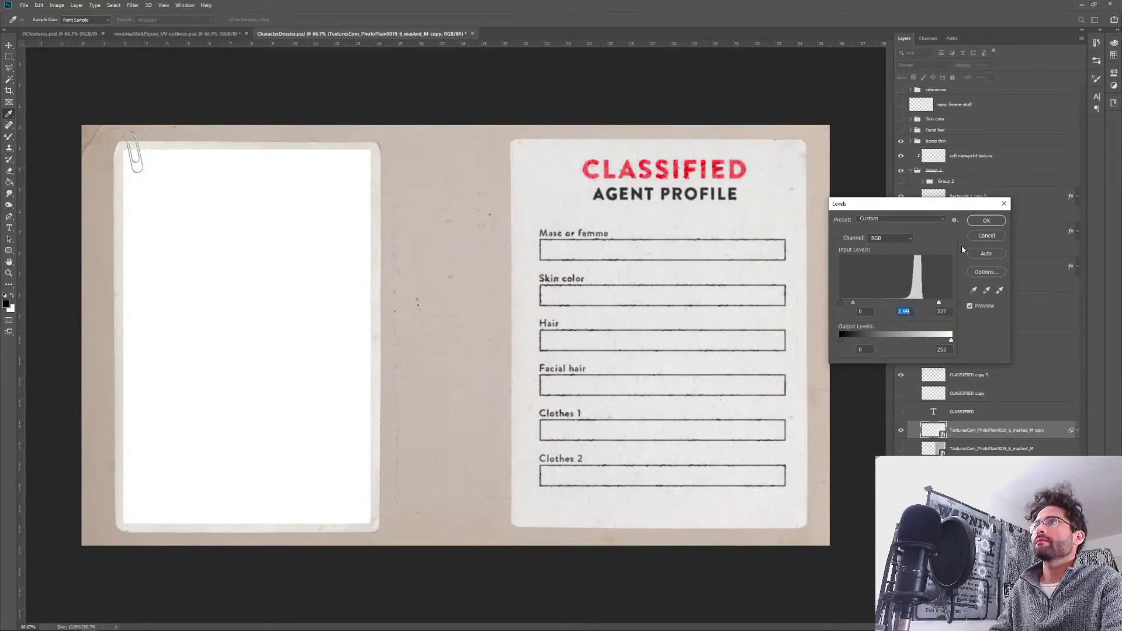
left_click(999, 220)
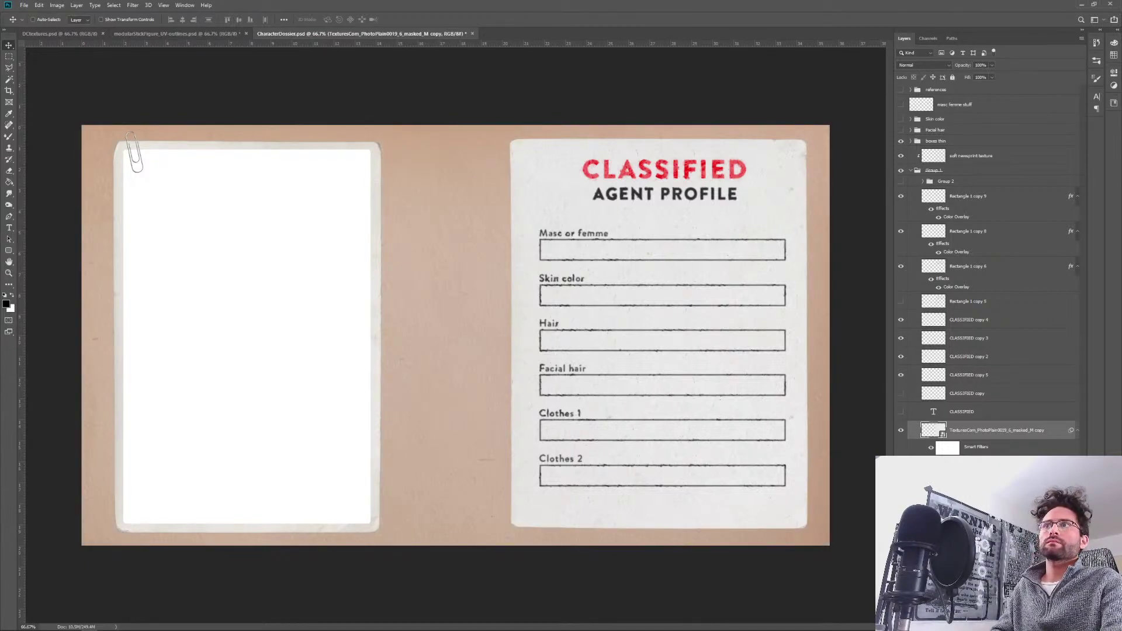
key("alt+bracketleft")
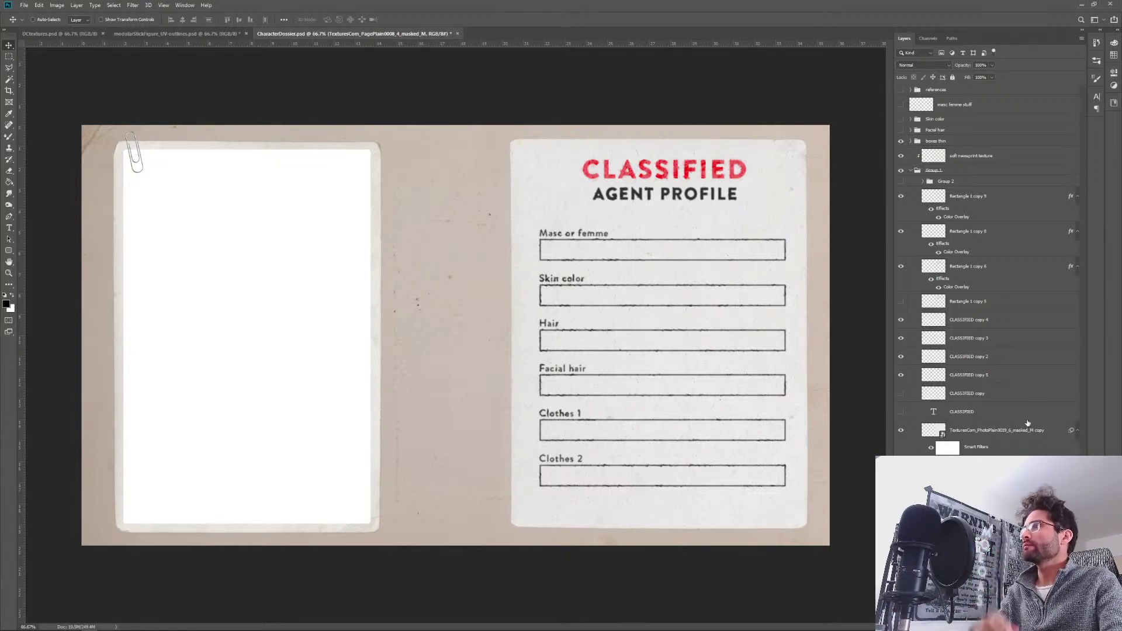
Add a black drop shadow to the form's paper texture copy and set its angle to about 118°.
left_click(988, 433)
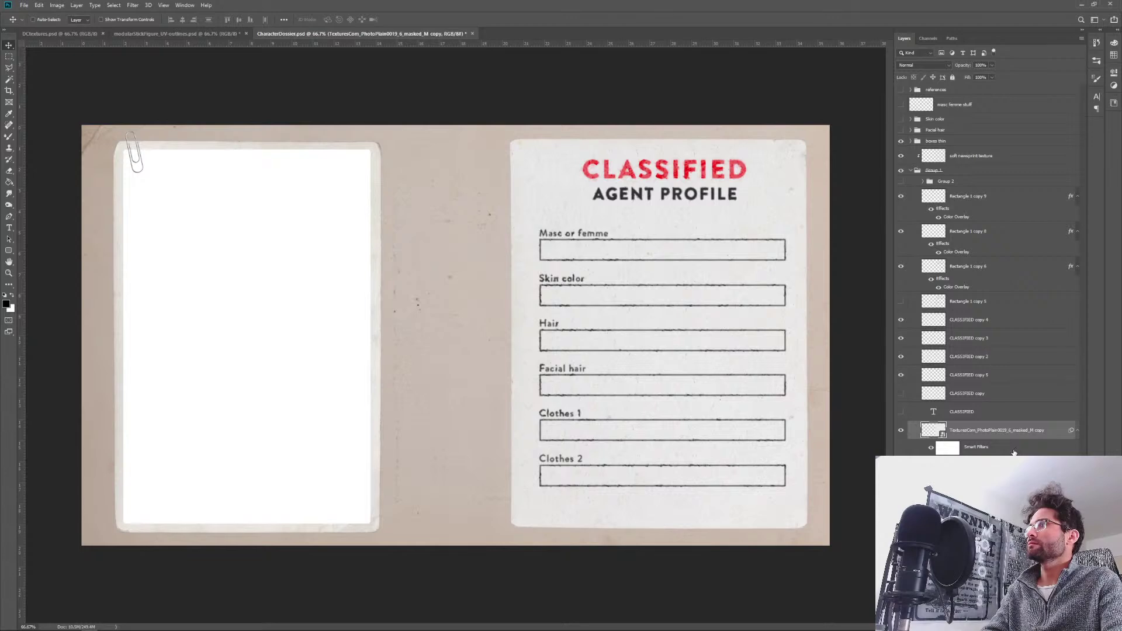
double_click(1055, 431)
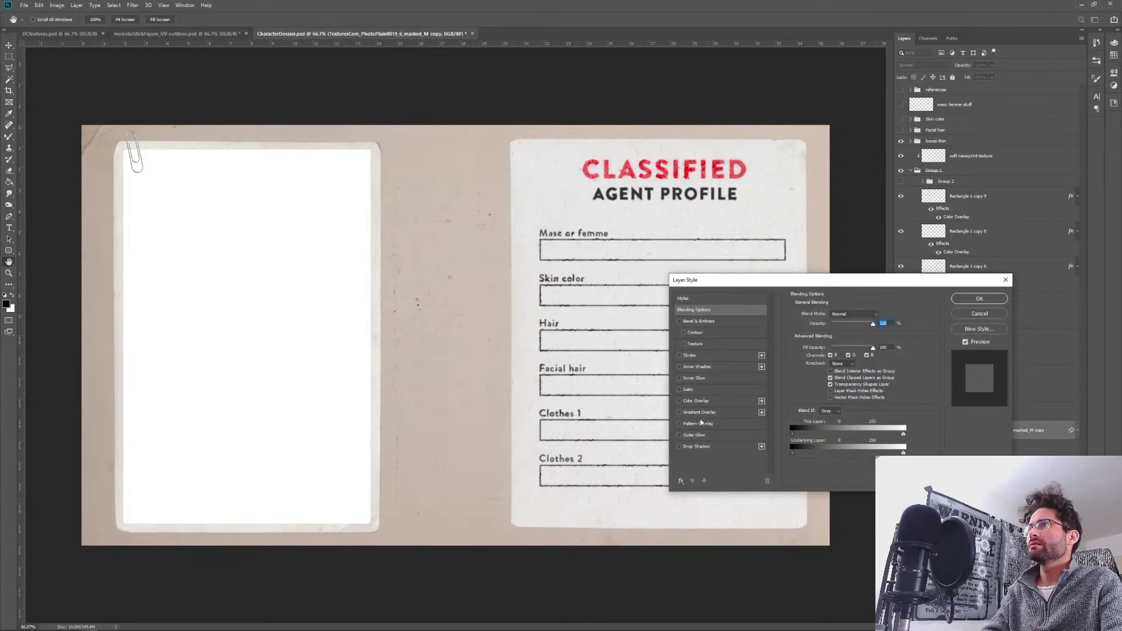
left_click(683, 445)
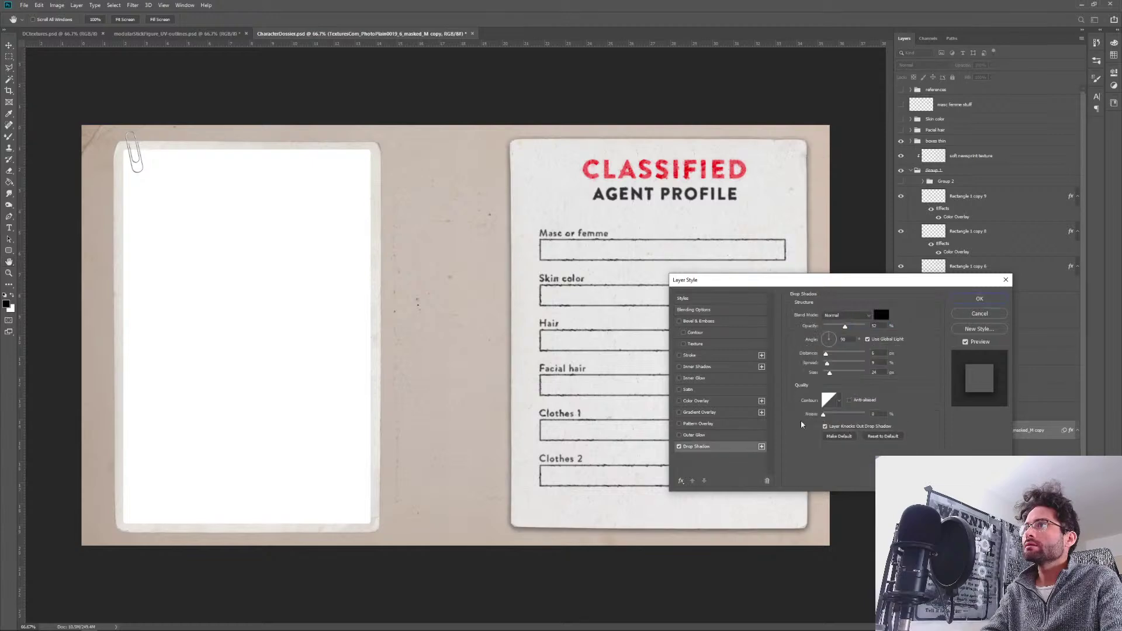
left_click_drag(786, 280, 952, 195)
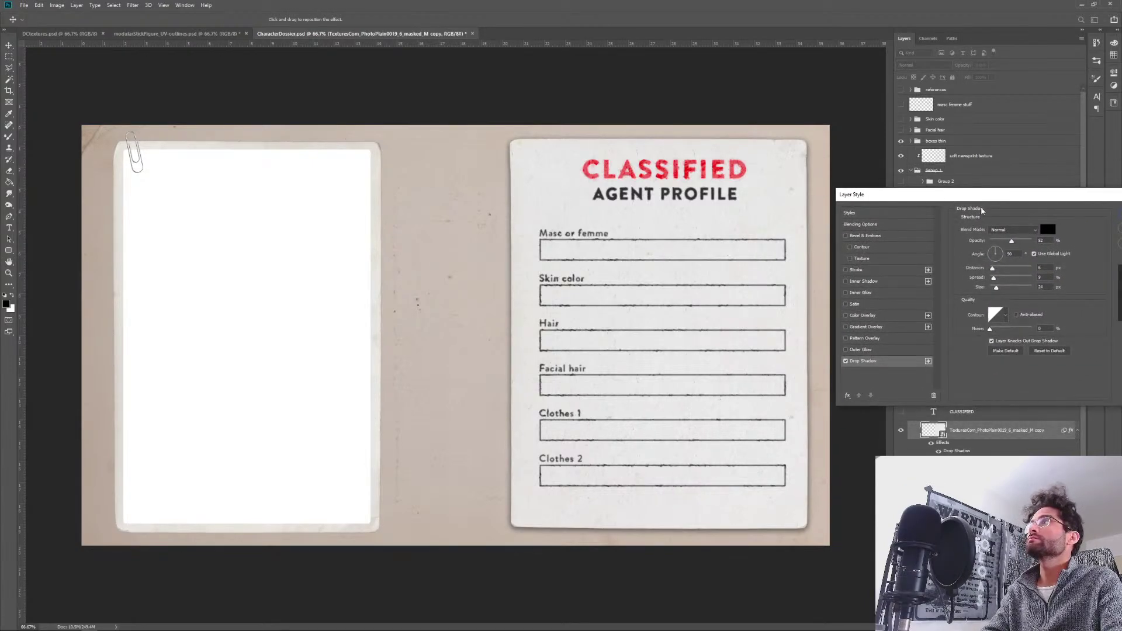
left_click(991, 244)
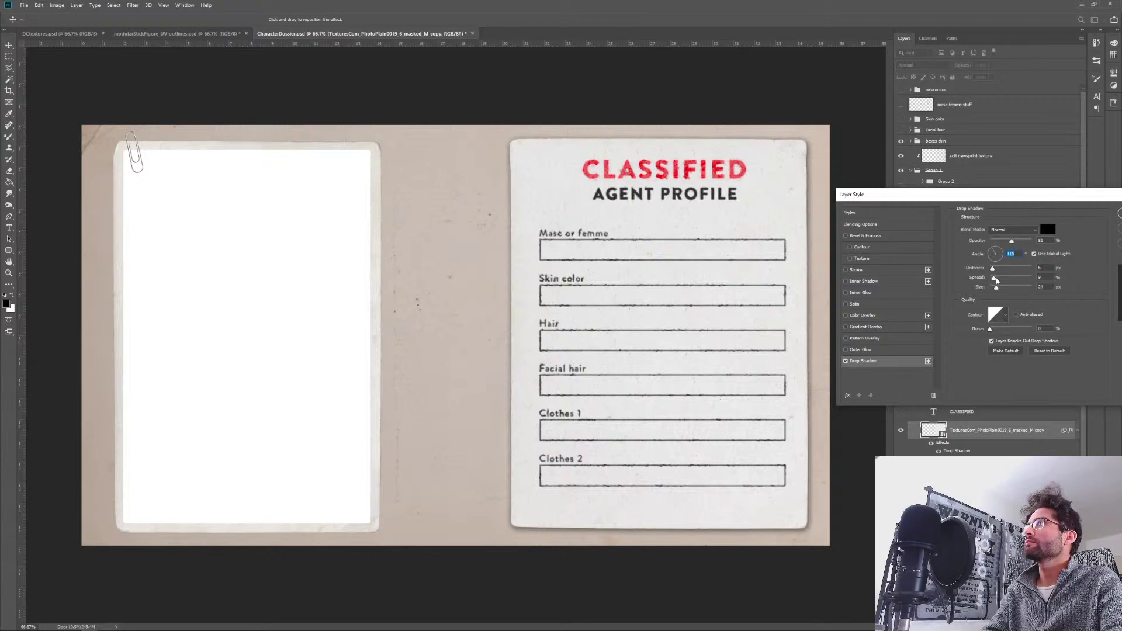
Fine-tune the spread and size of the form paper's drop shadow for a soft, narrow edge and apply the layer style.
left_click_drag(996, 282, 992, 280)
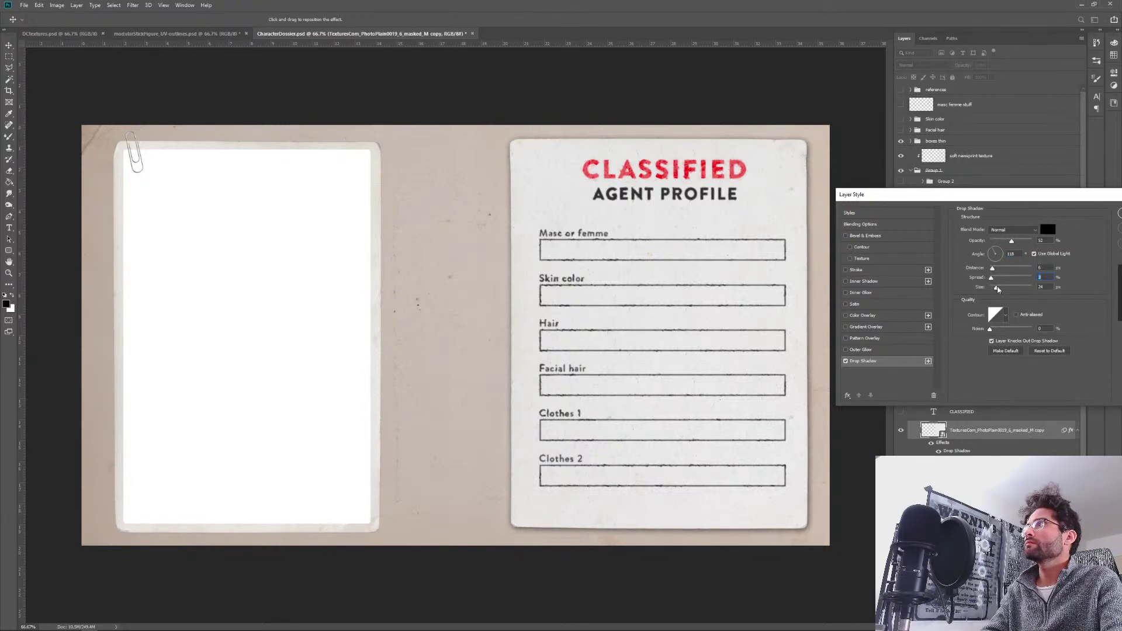
left_click_drag(998, 291, 994, 293)
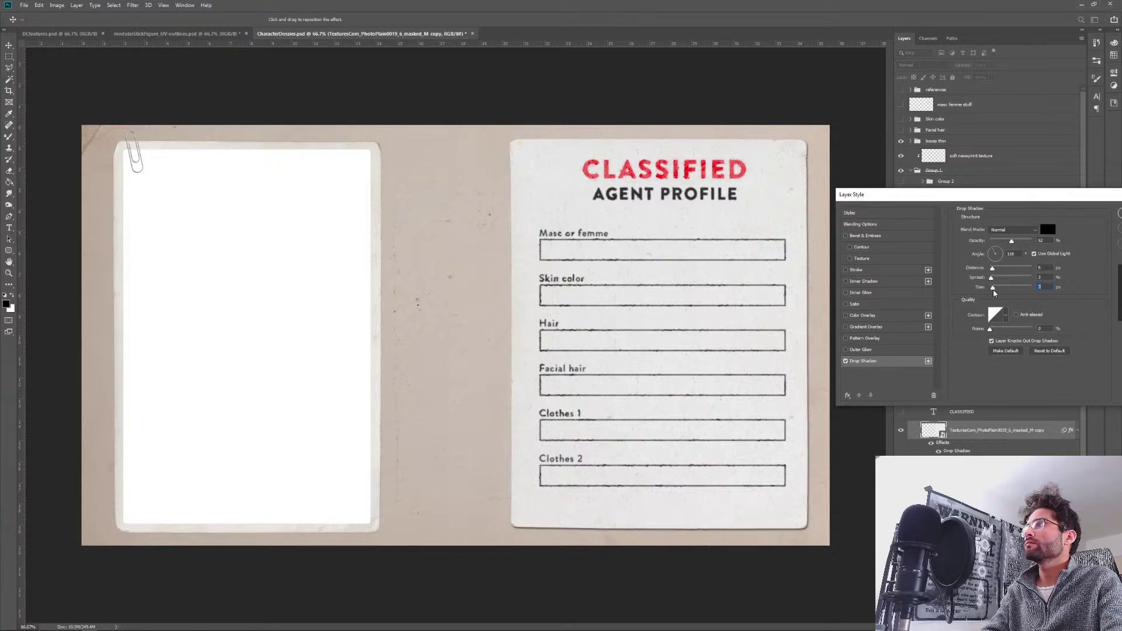
left_click_drag(998, 281, 1002, 281)
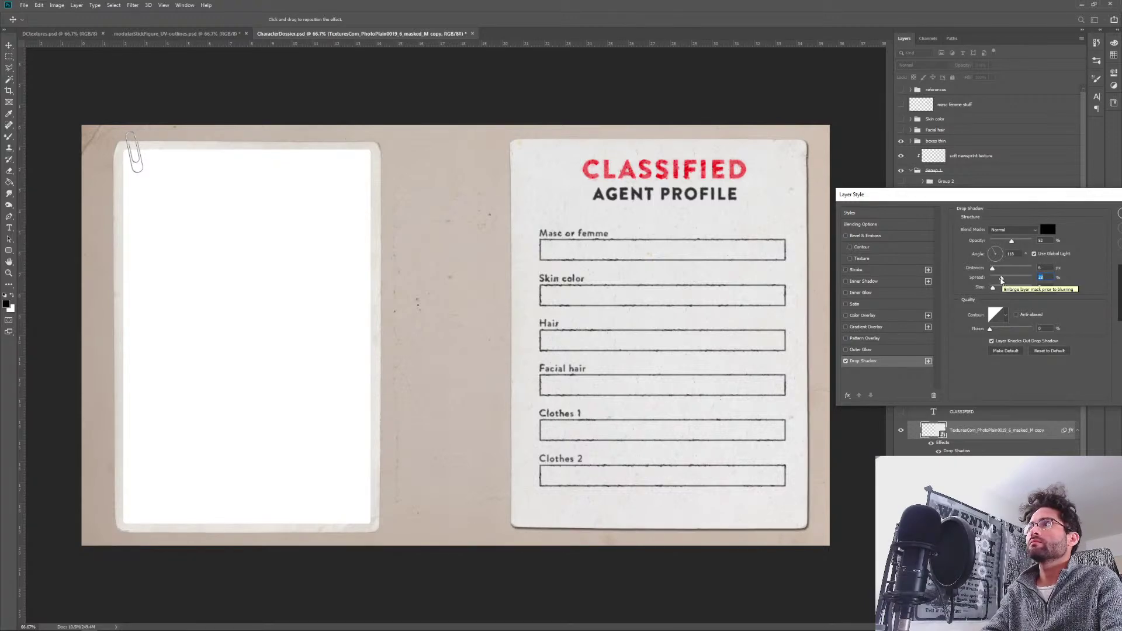
left_click_drag(994, 288, 997, 291)
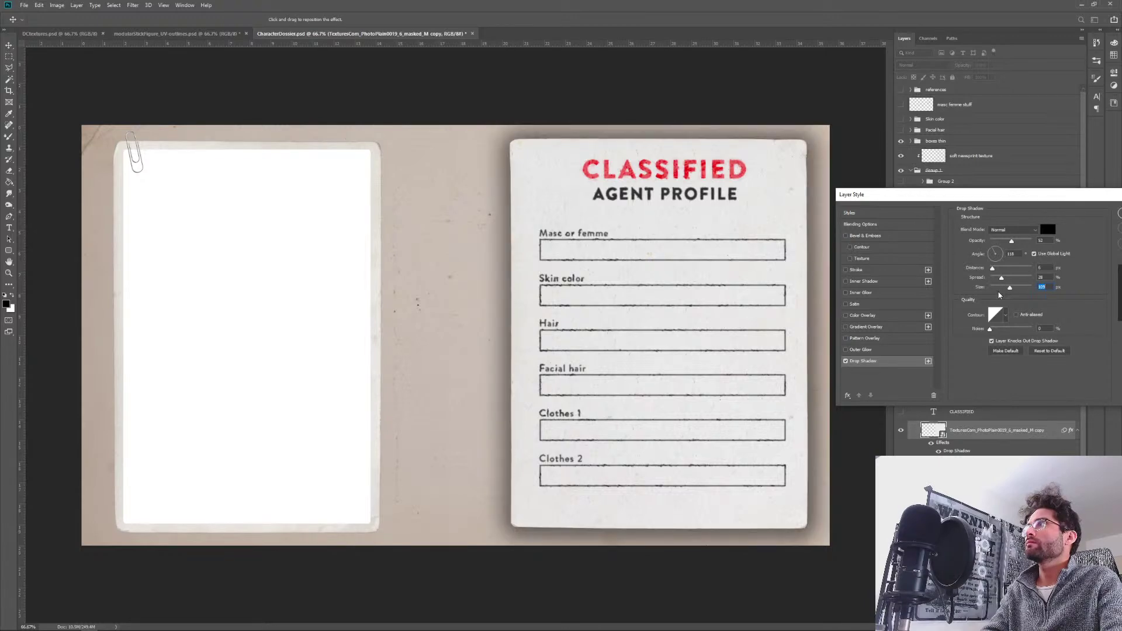
left_click_drag(1006, 289, 997, 282)
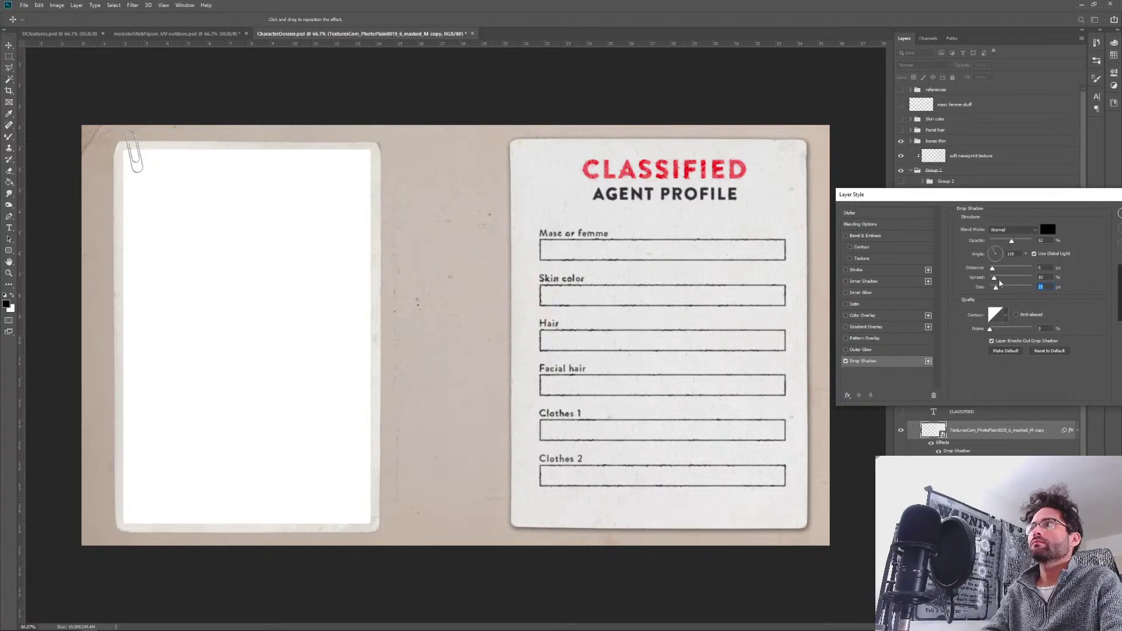
mouse_move(994, 279)
left_mouse_down()
mouse_move(1007, 283)
mouse_move(990, 285)
mouse_move(1003, 270)
mouse_move(996, 275)
left_mouse_up()
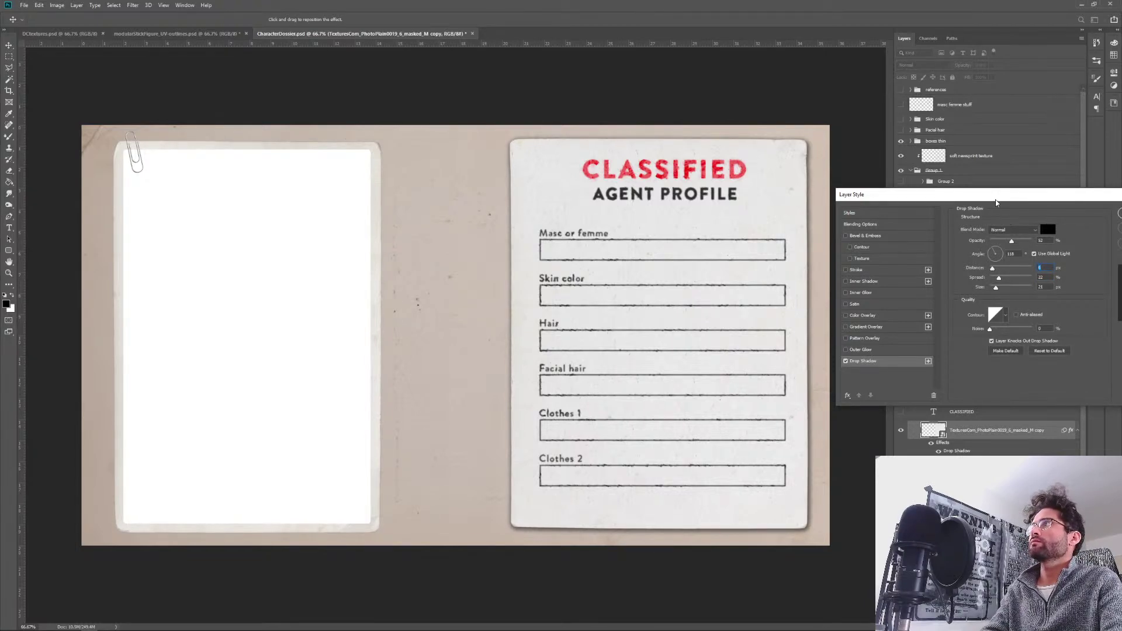
left_click_drag(997, 203, 917, 200)
left_click(1072, 218)
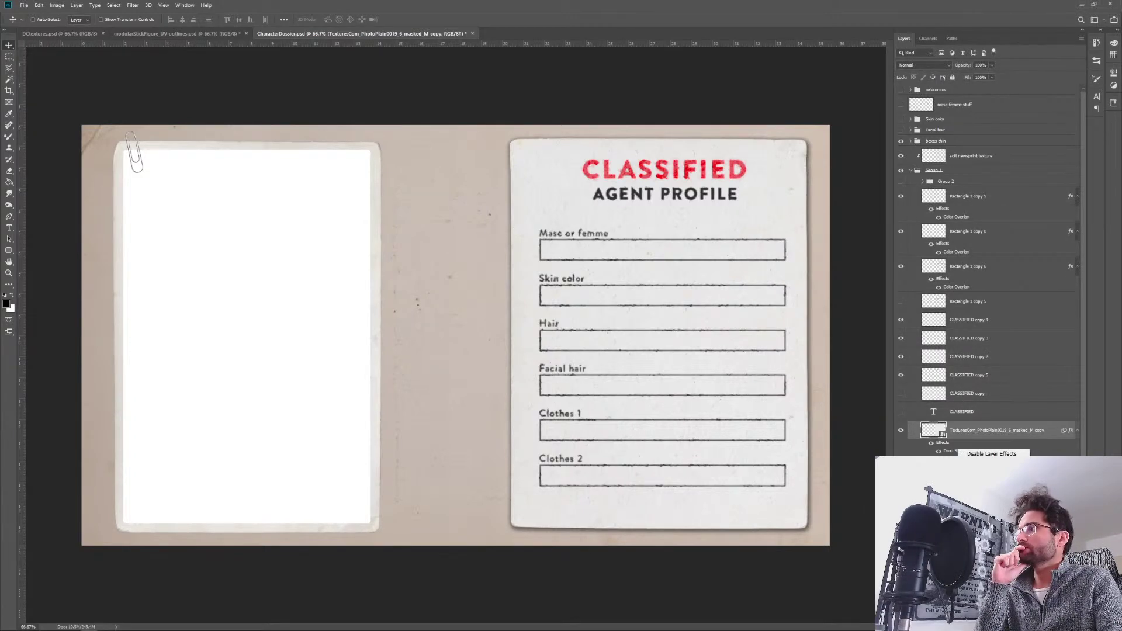
Paste the form paper's drop shadow style onto the photo card's paper texture layer and the paperClip layer.
left_click(939, 451)
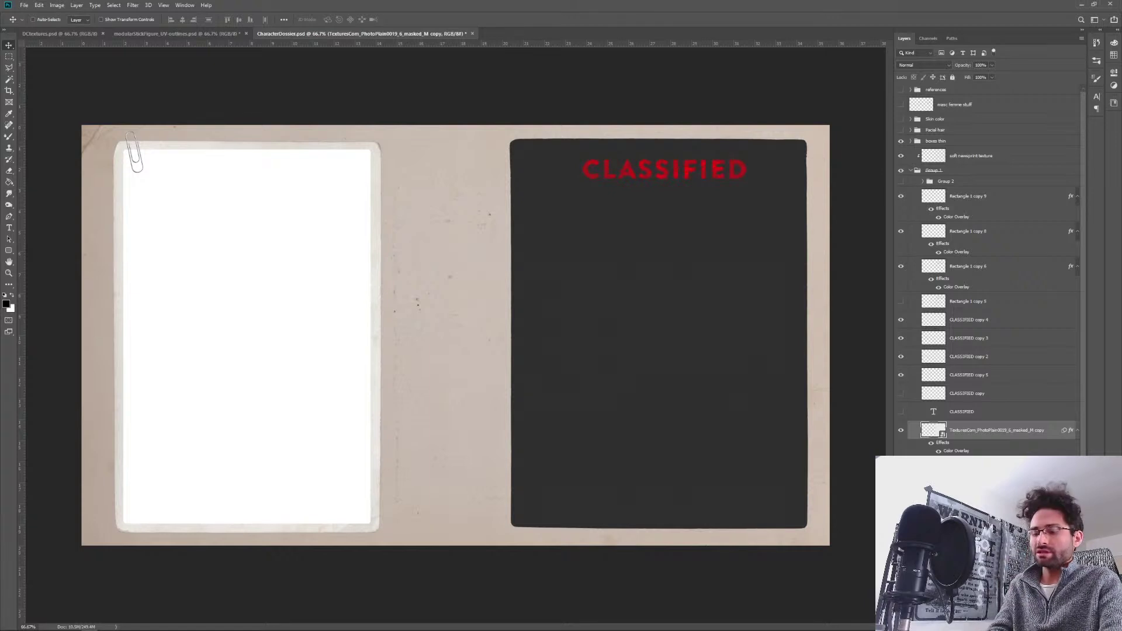
key("ctrl+z")
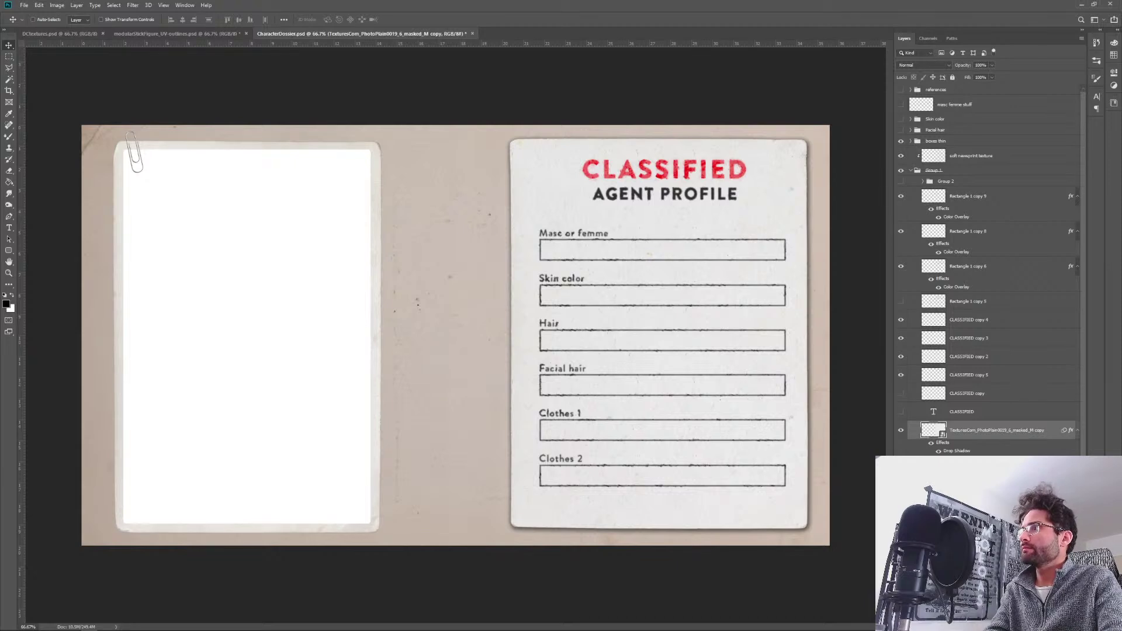
right_click(984, 432)
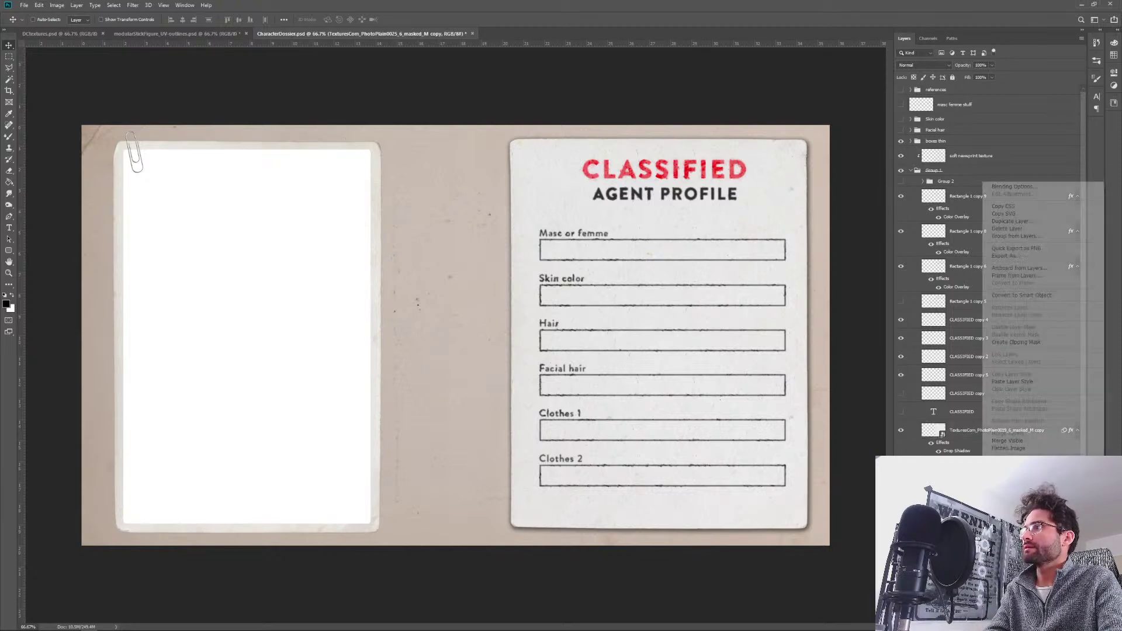
left_click(1028, 381)
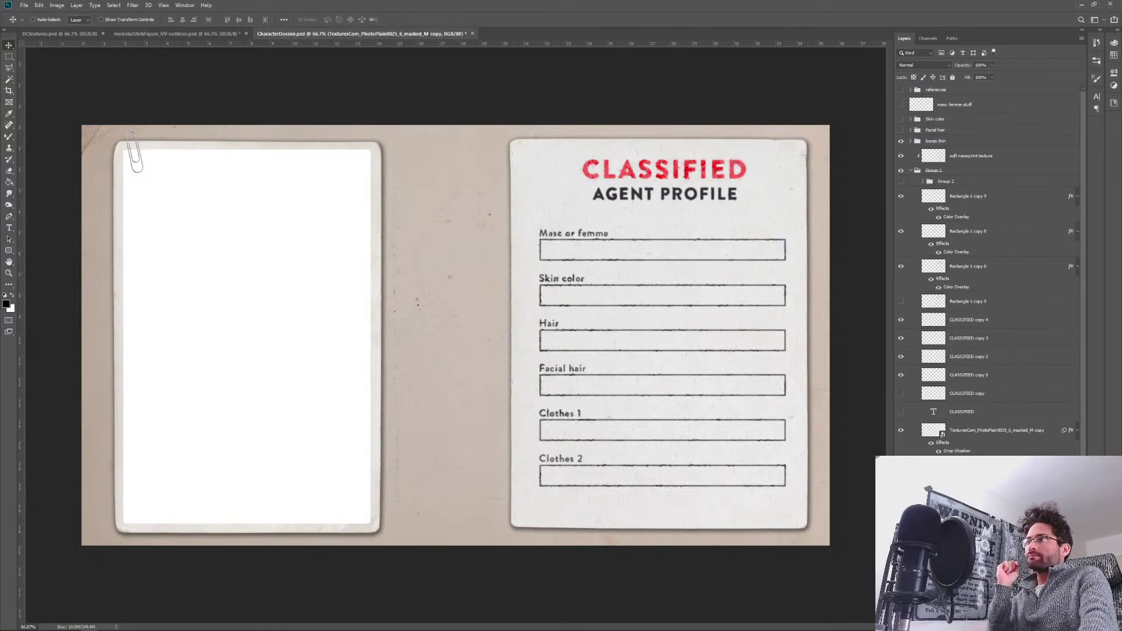
right_click(958, 153)
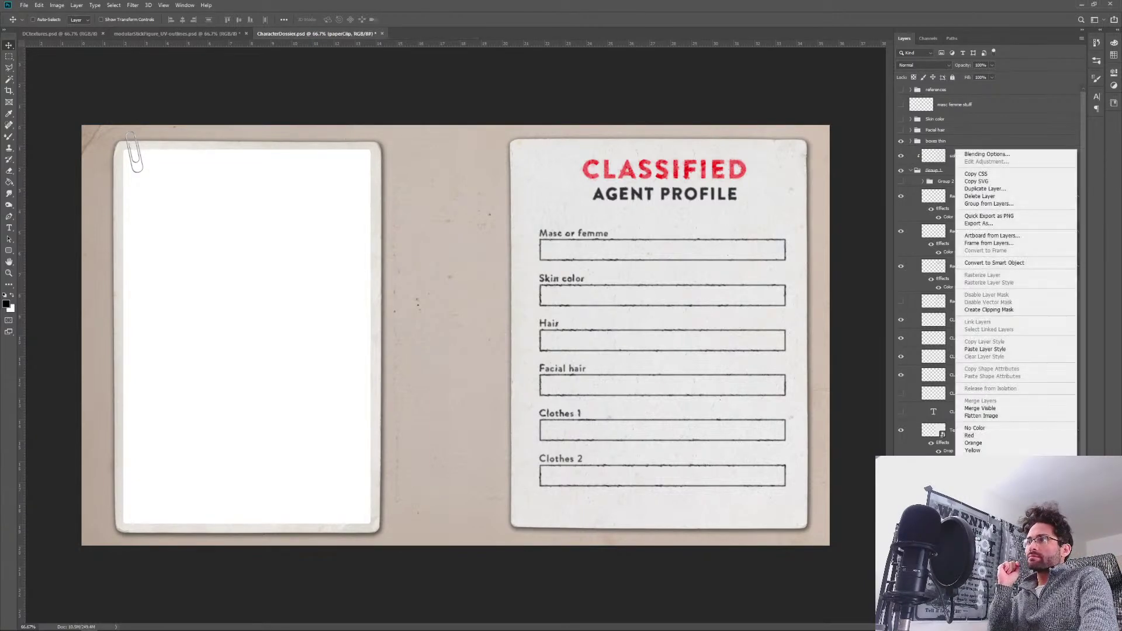
left_click(986, 349)
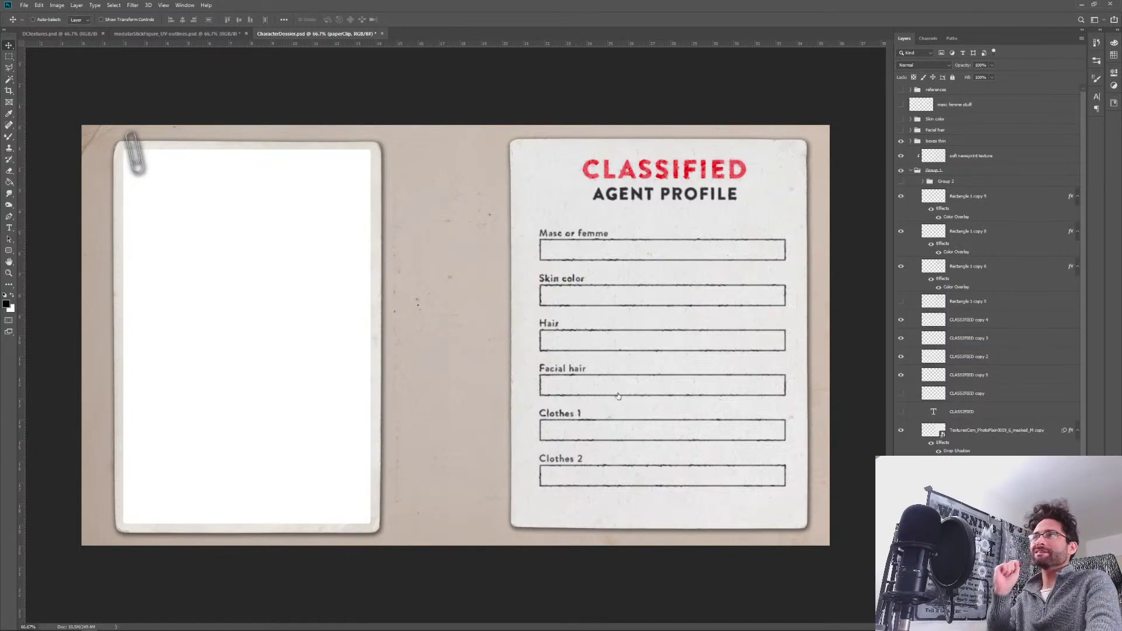
Tighten the paper clip's drop shadow by reducing its distance, spread and size, and slightly adjust its opacity.
scroll(342, 266, "up", 3)
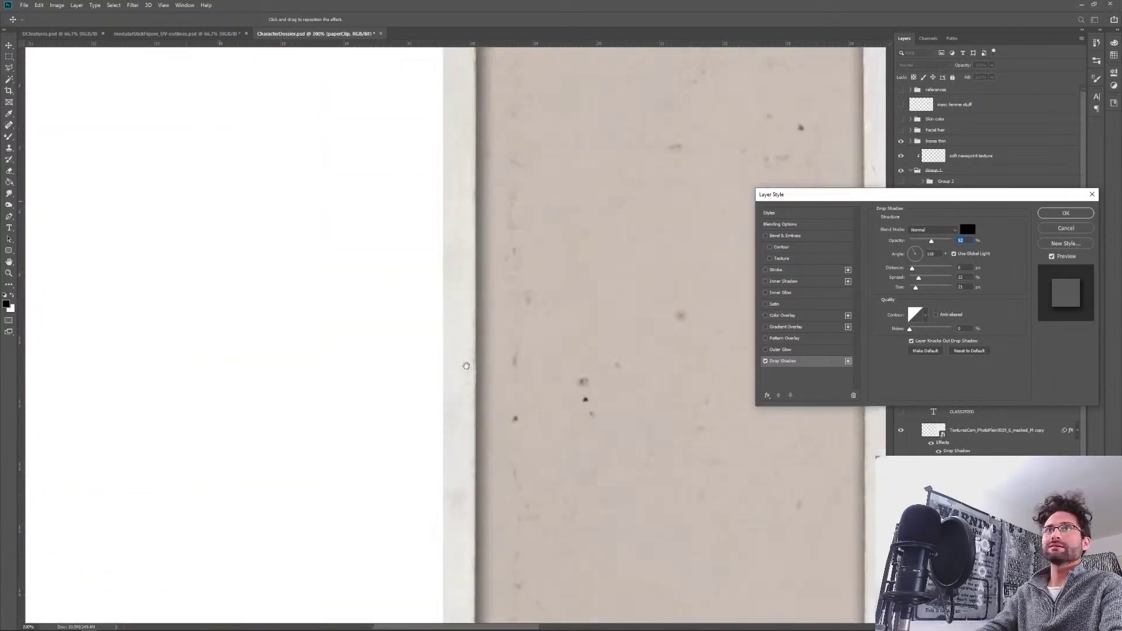
left_click_drag(53, 246, 450, 323)
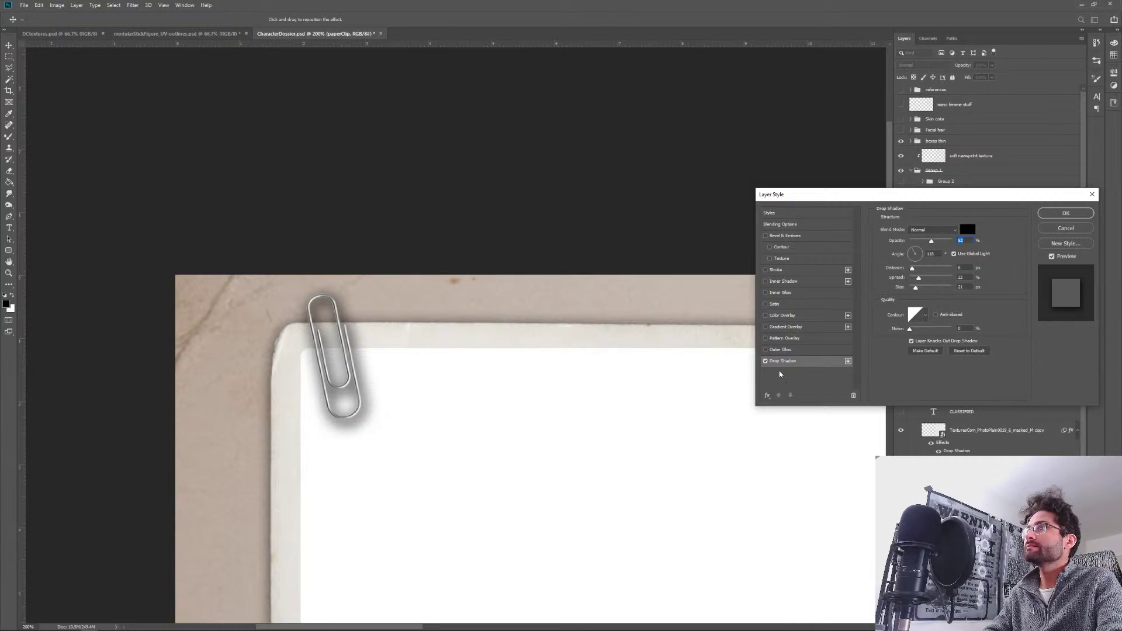
mouse_move(919, 278)
left_mouse_down()
mouse_move(913, 291)
mouse_move(912, 272)
left_mouse_up()
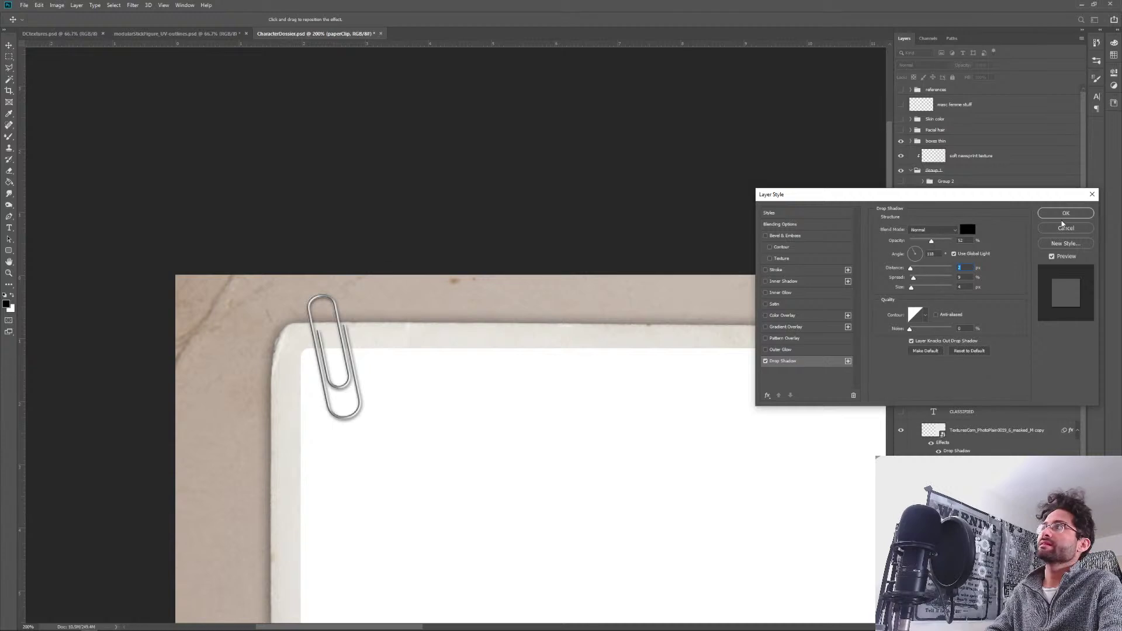
mouse_move(936, 244)
left_mouse_down()
mouse_move(952, 251)
mouse_move(934, 244)
left_mouse_up()
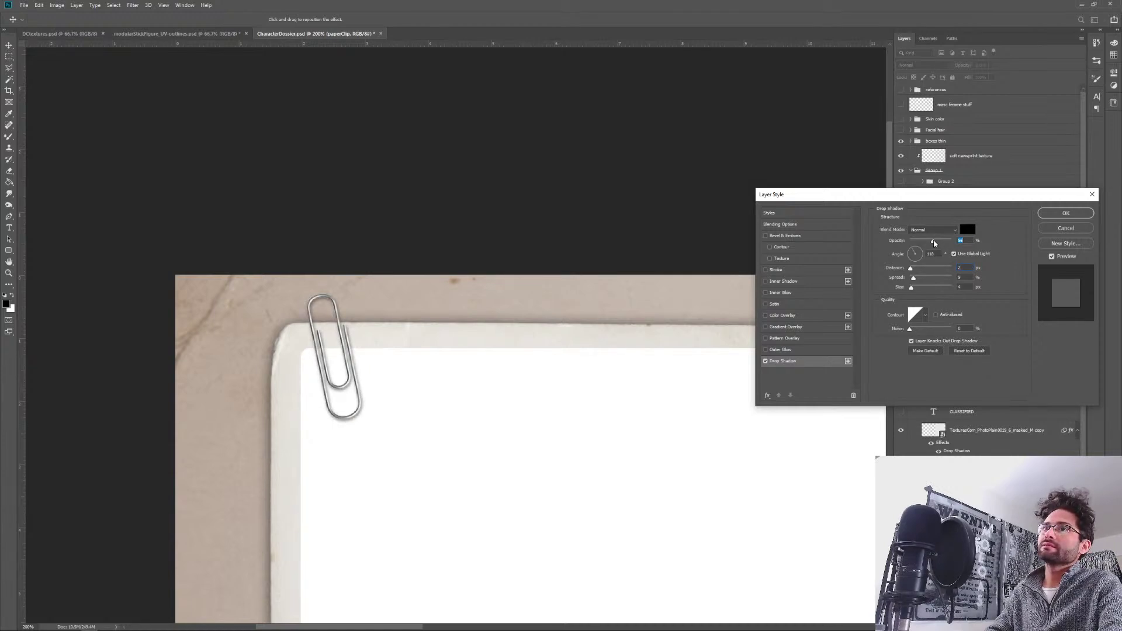
left_click(1066, 213)
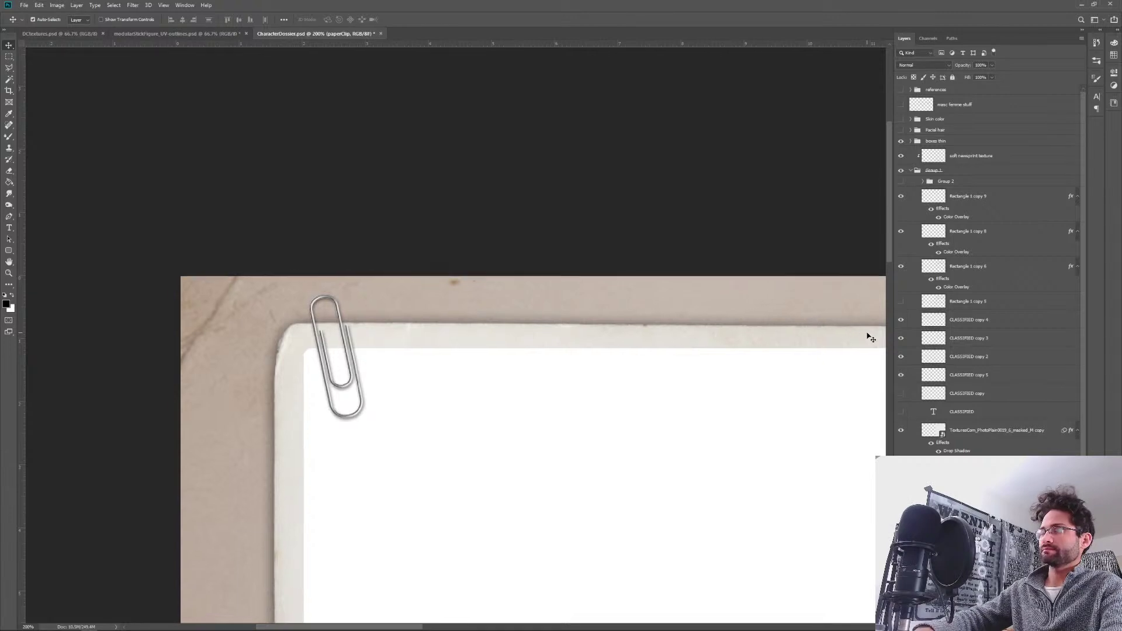
Save a PNG copy of the dossier as CharacterDossier.png in the Character Building Dossier folder.
key("ctrl+minus")
key("ctrl+minus")
key("ctrl+minus")
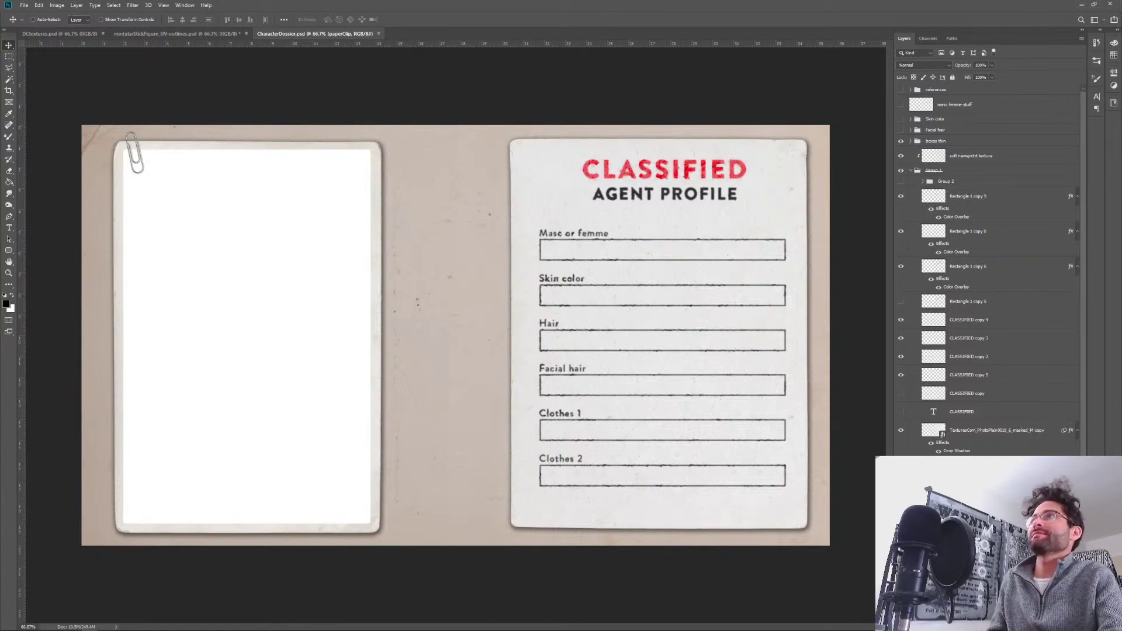
key("ctrl+shift+s")
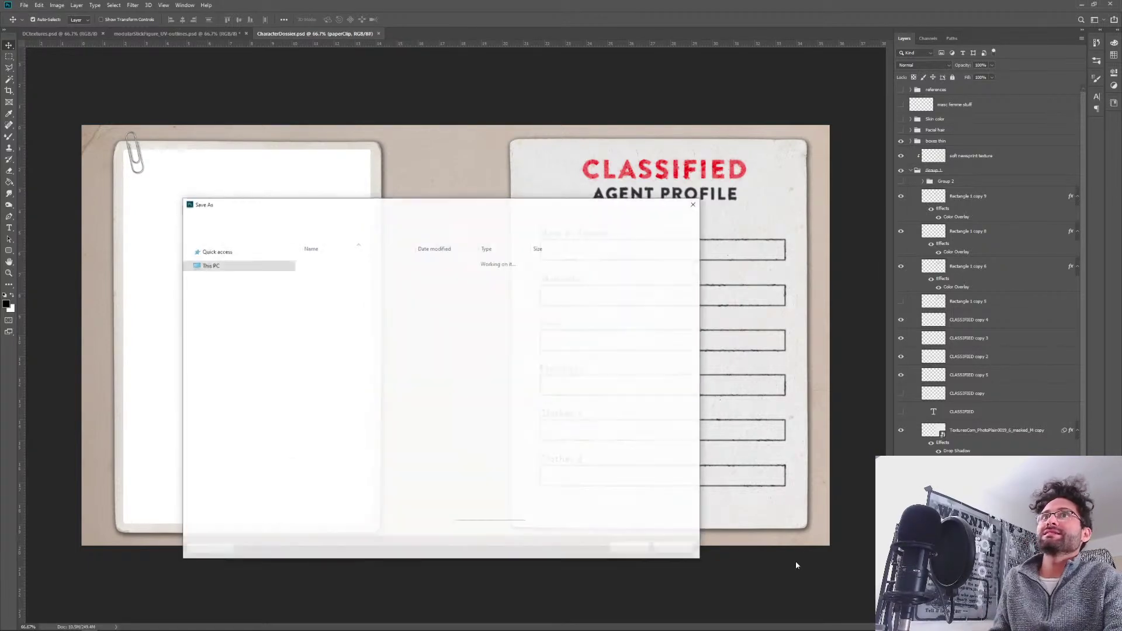
left_click_drag(457, 208, 592, 208)
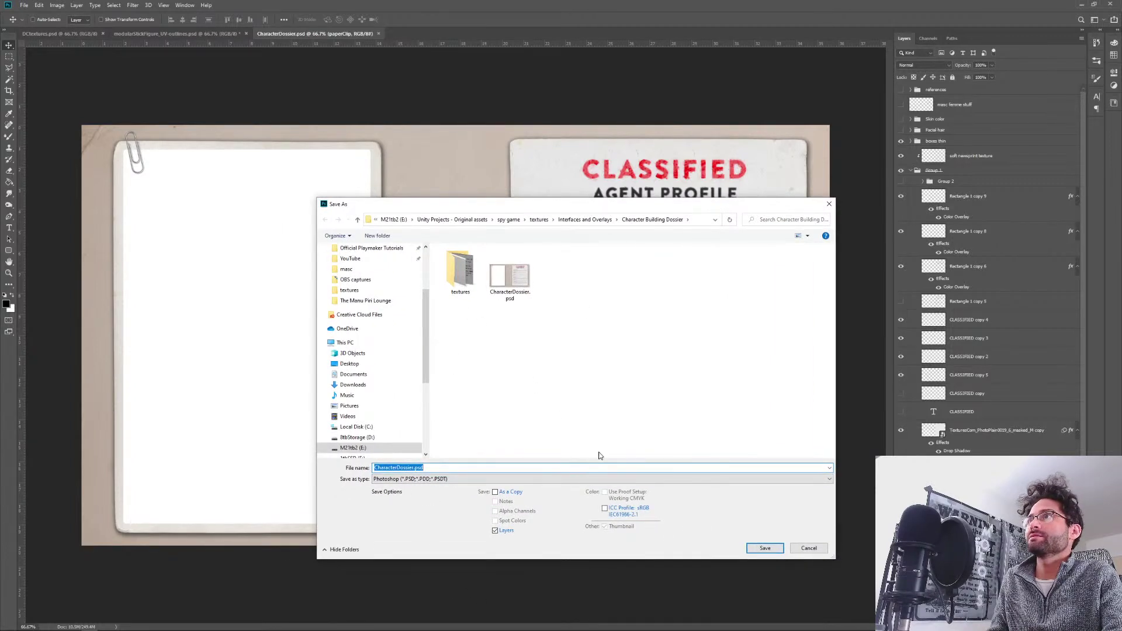
left_click(443, 480)
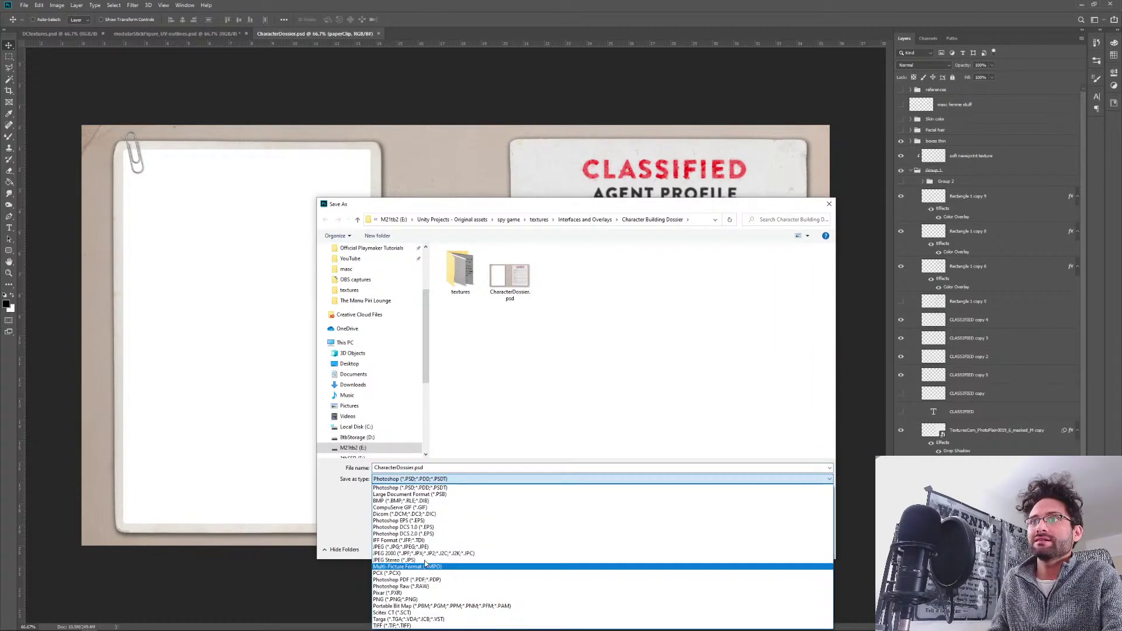
left_click(421, 599)
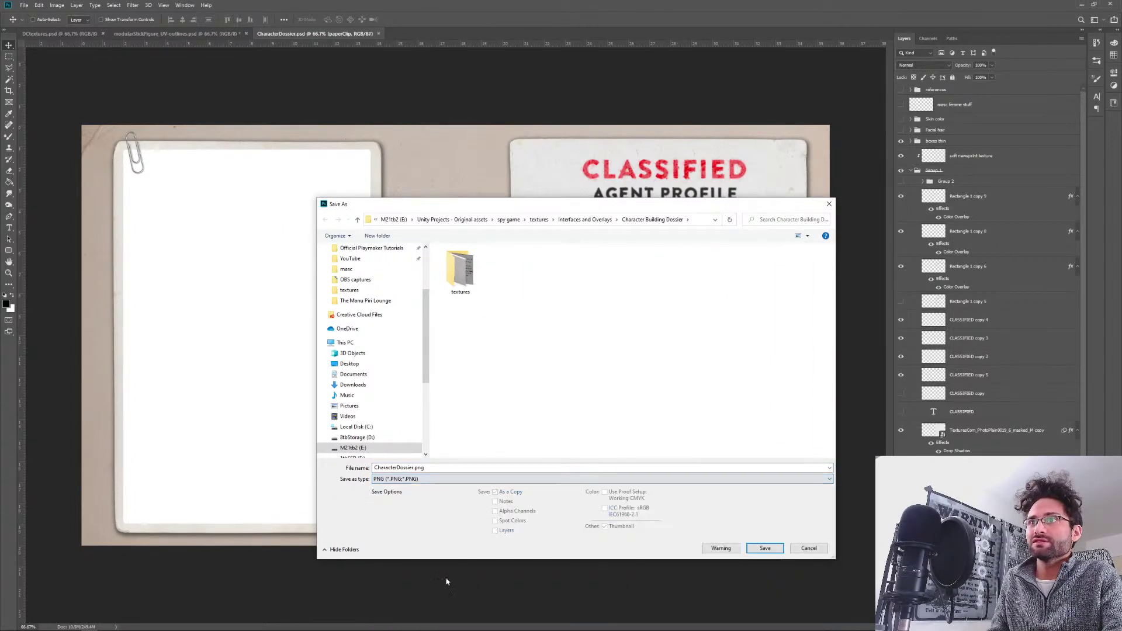
left_click(770, 550)
left_click(560, 219)
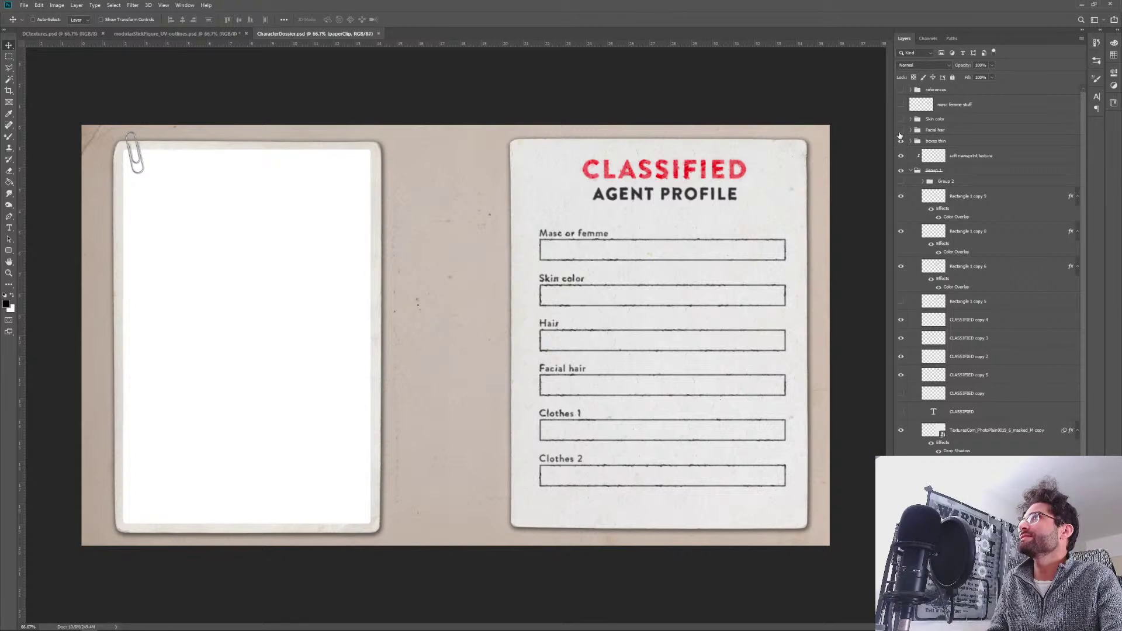
Preview the Facial hair and Skin color answer groups, leave both hidden, and save the CharacterDossier.psd document.
left_click(901, 130)
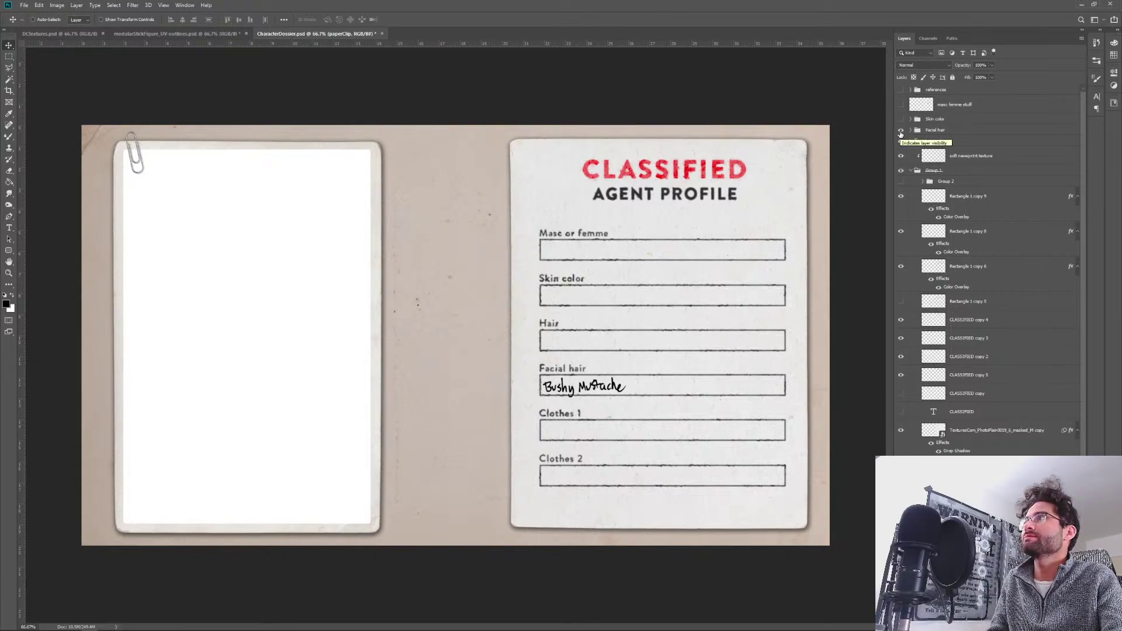
left_click(901, 130)
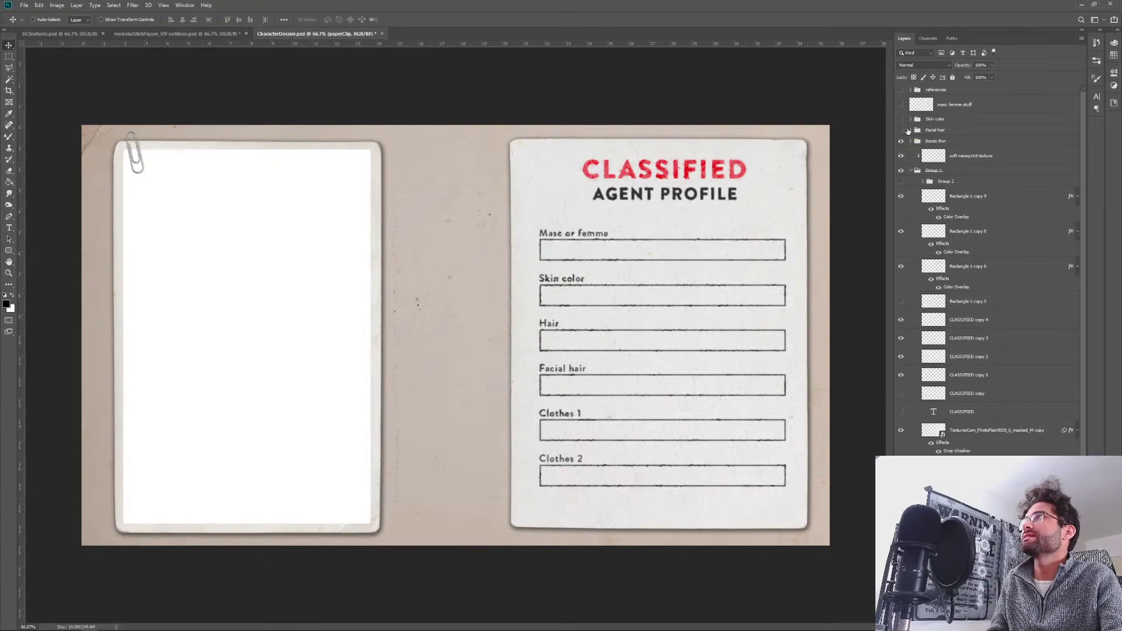
left_click(901, 119)
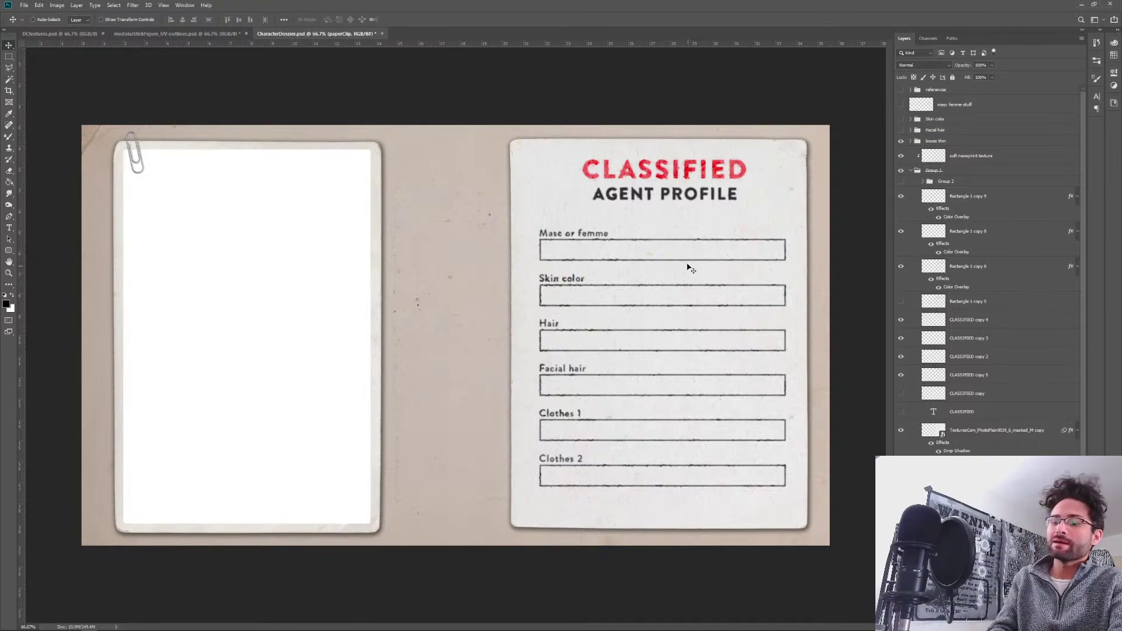
key("ctrl+s")
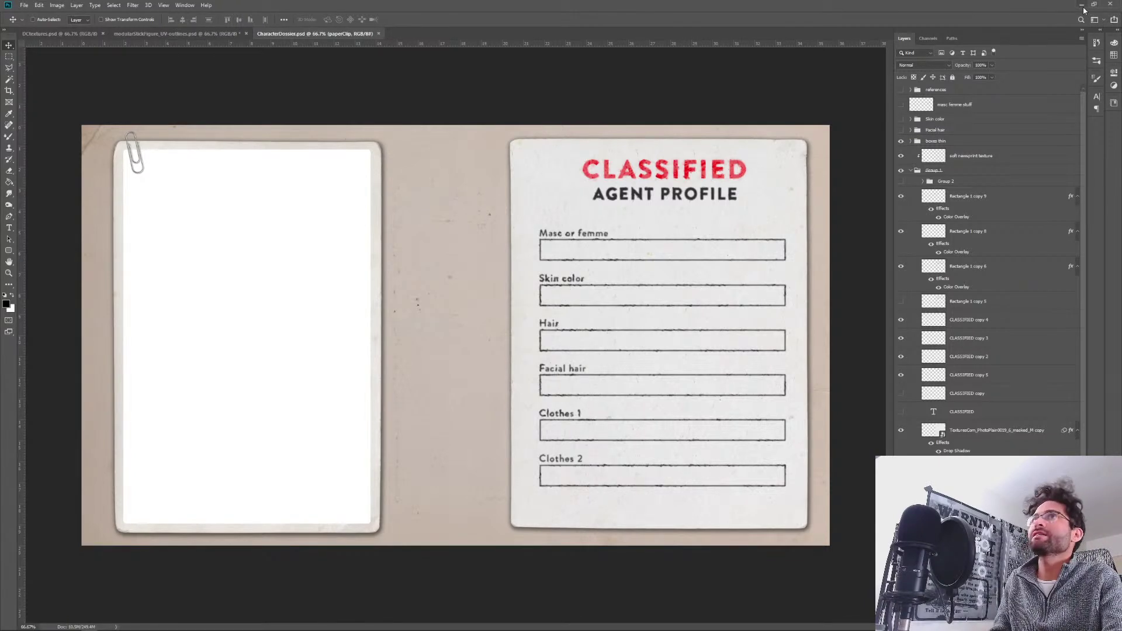
Glance over the spy dossier reference images in the browser, then switch to the Unity editor.
left_click(1081, 4)
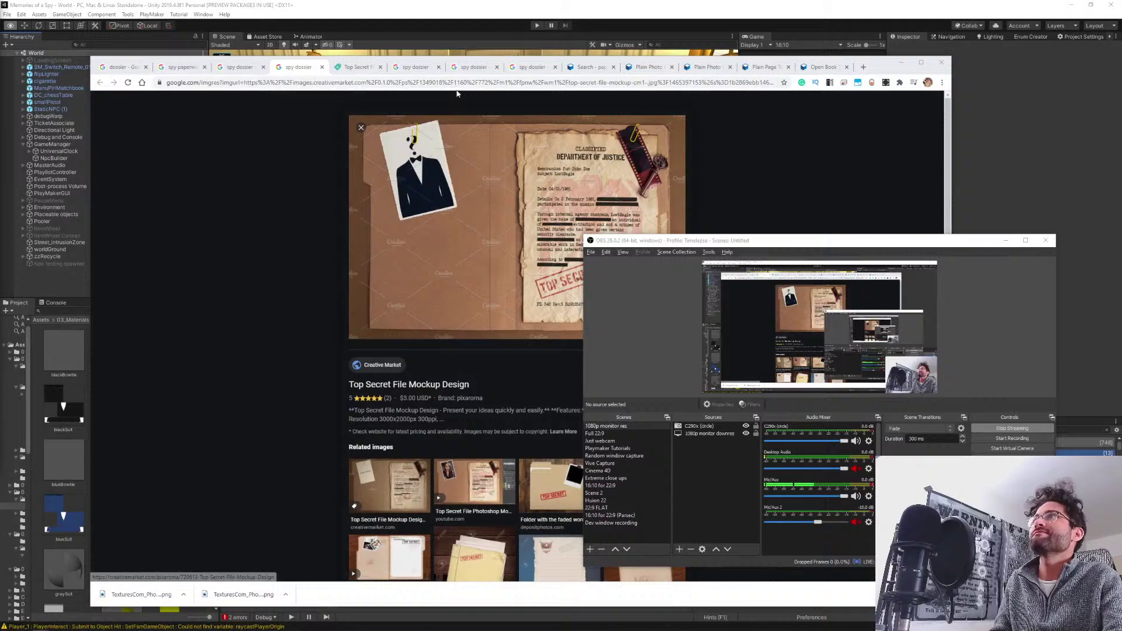
left_click(282, 71)
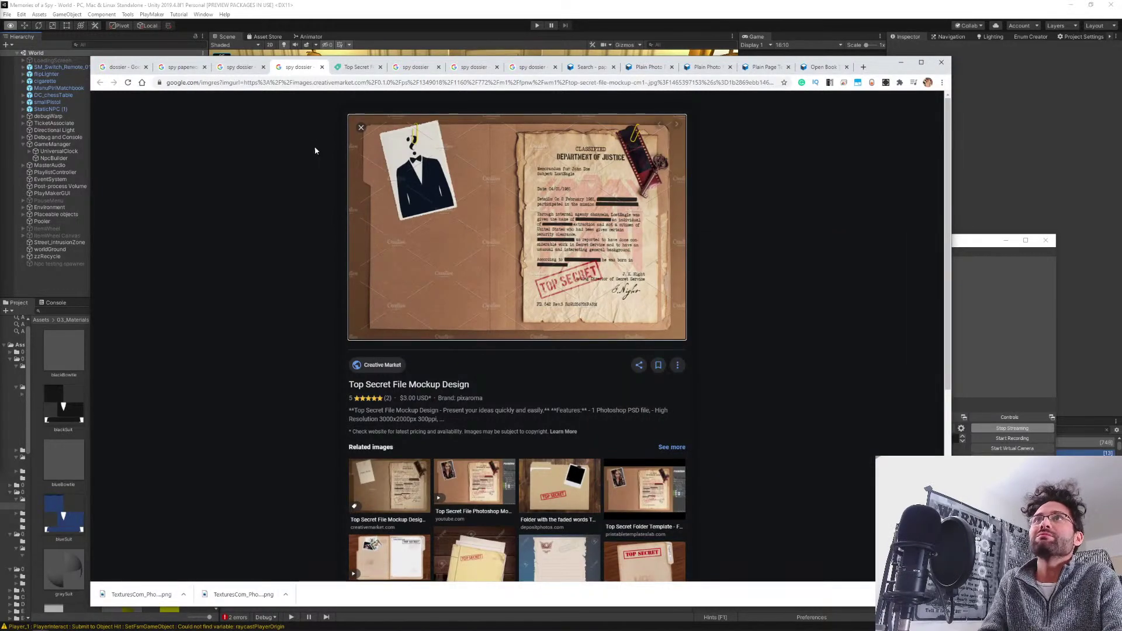
left_click(245, 69)
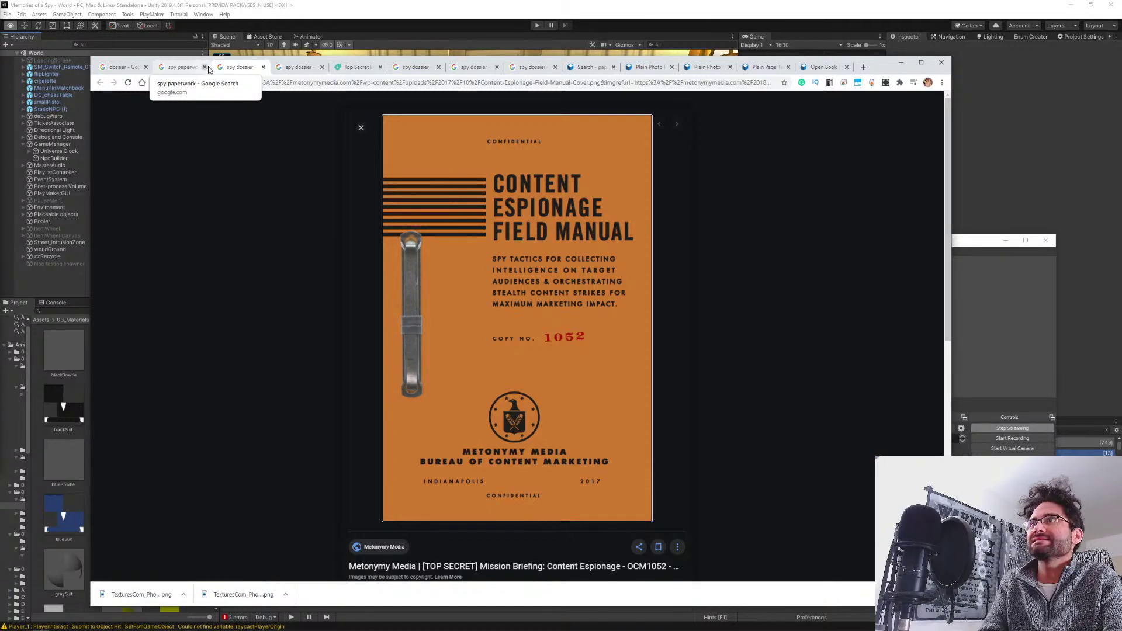
key("alt+Tab")
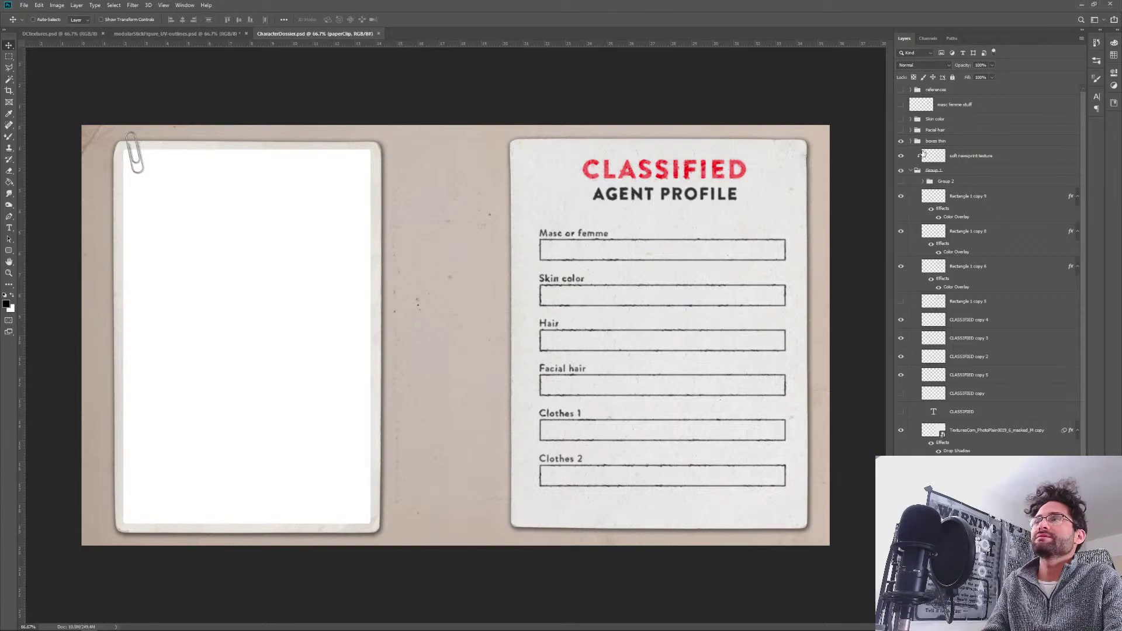
left_click(1082, 4)
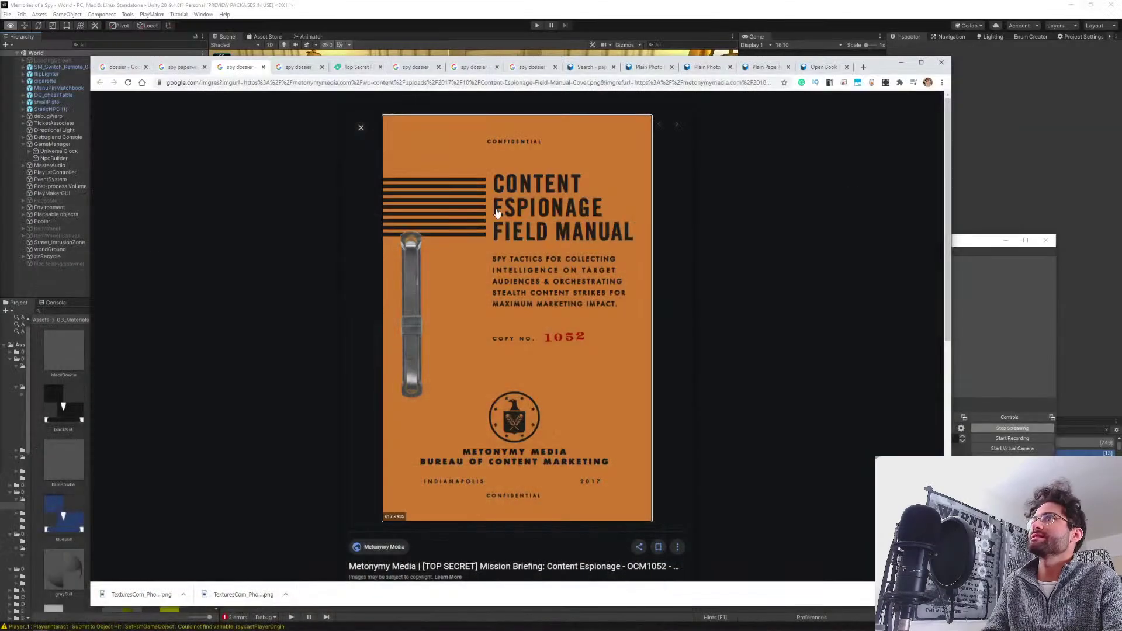
left_click(901, 62)
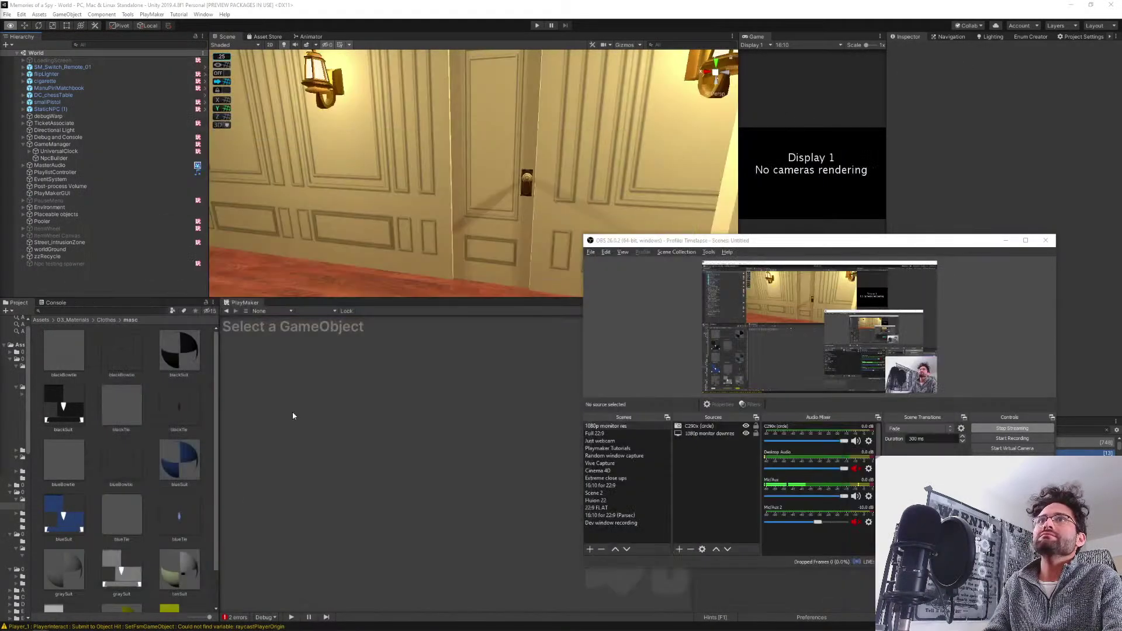
left_click(695, 8)
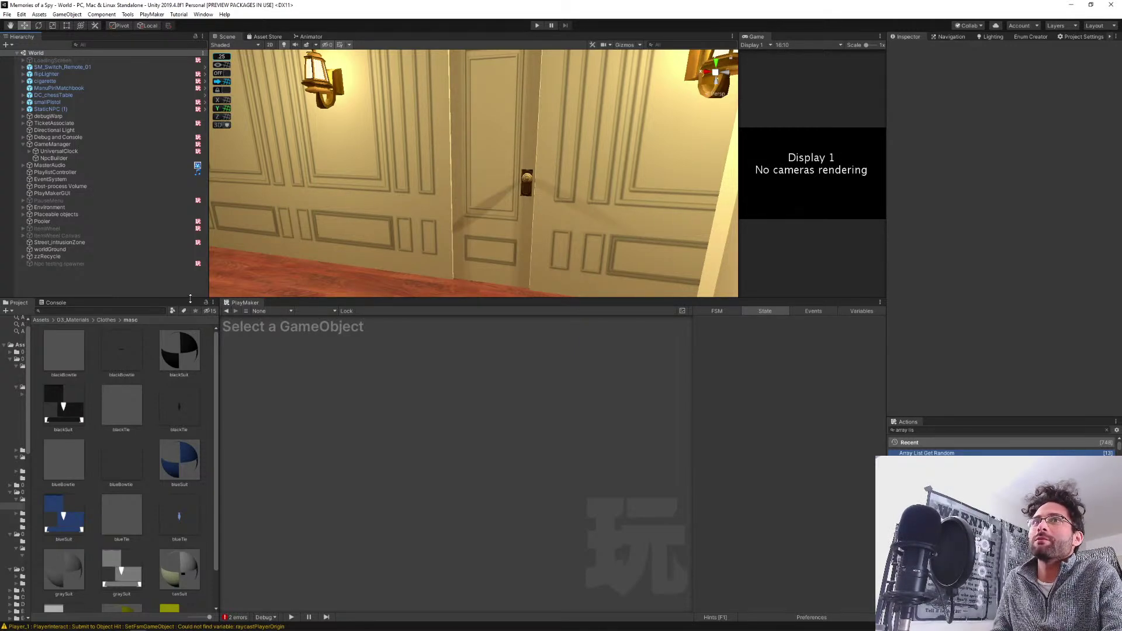
Widen the project browser and its folder tree, and look through the masc clothes materials.
left_click_drag(190, 299, 141, 338)
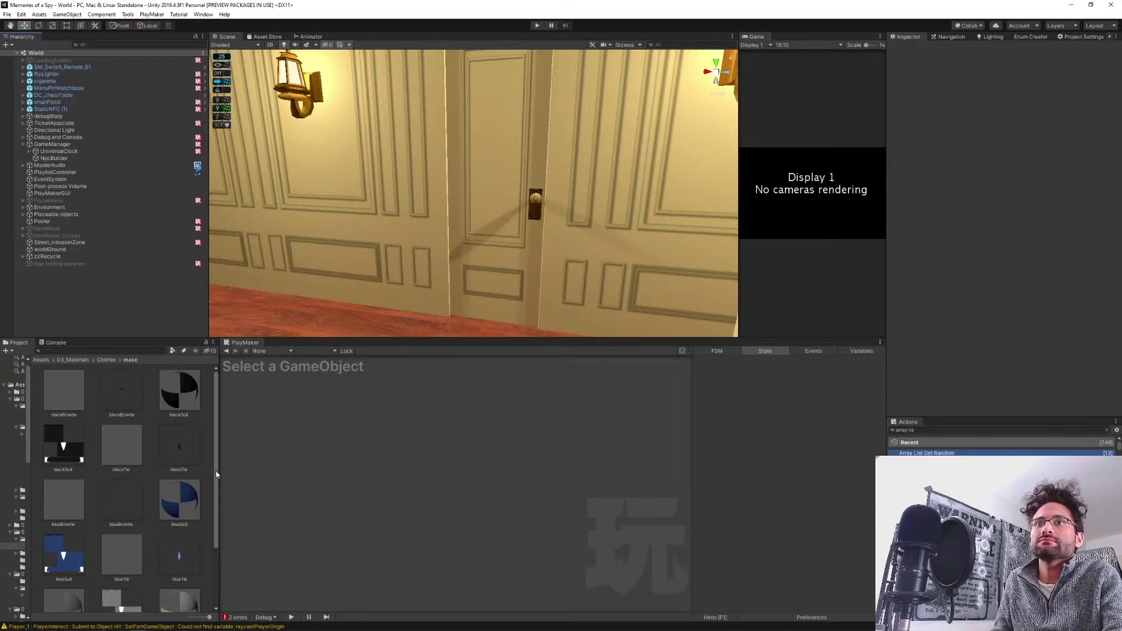
left_click_drag(216, 475, 315, 474)
left_click_drag(32, 462, 89, 462)
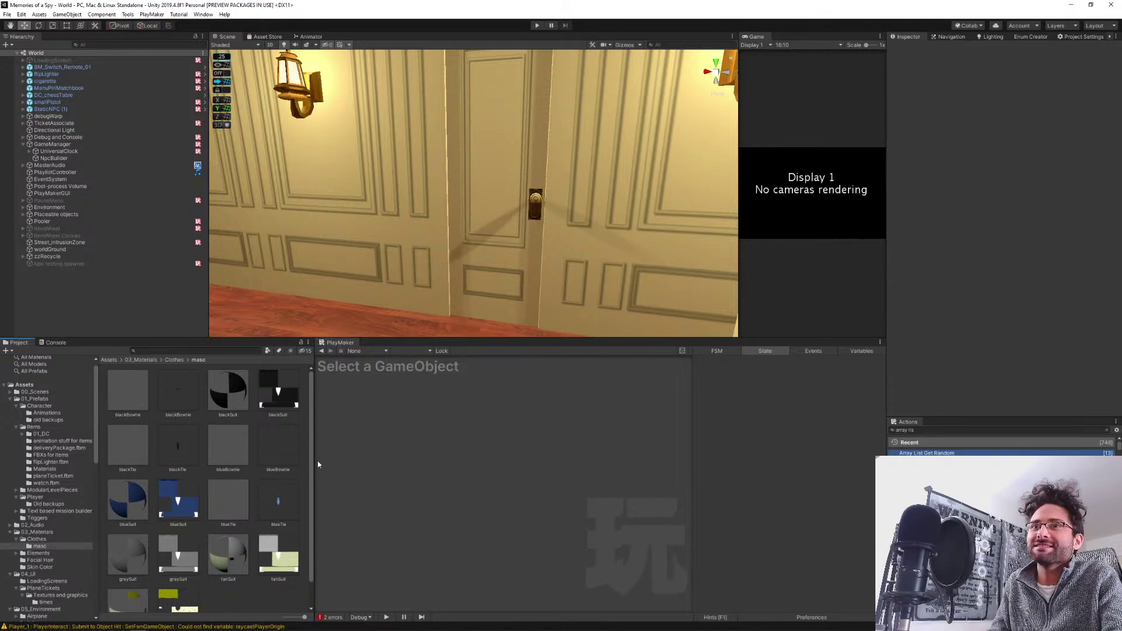
left_click_drag(312, 461, 316, 499)
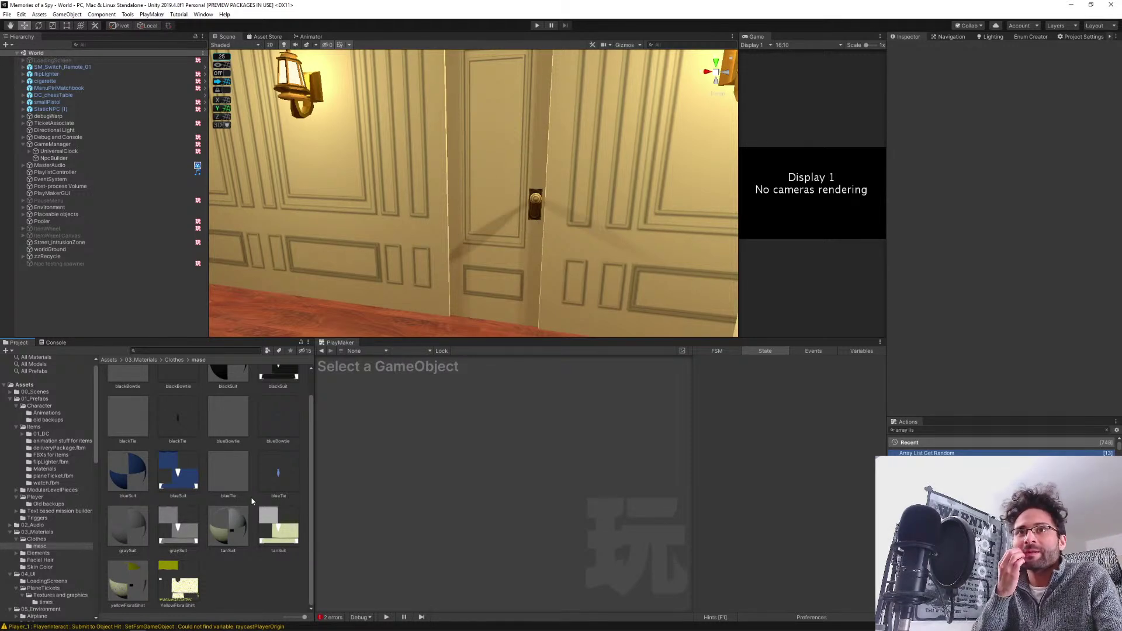
Create a folder named CharacterBuilder inside the 04_UI assets folder.
left_click(30, 575)
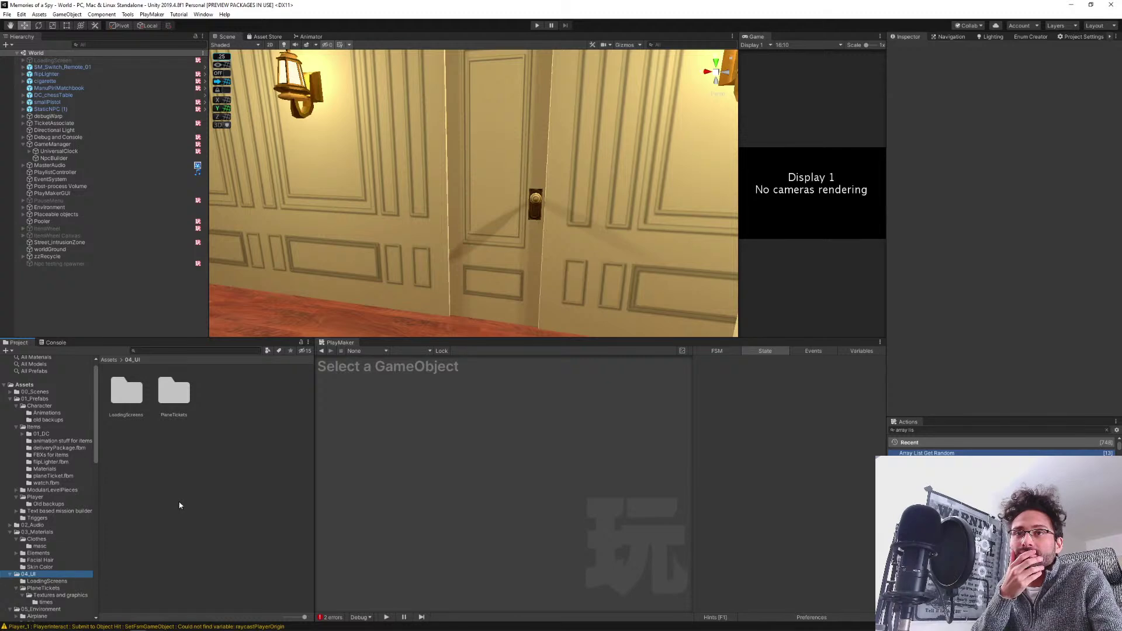
right_click(248, 466)
mouse_move(287, 228)
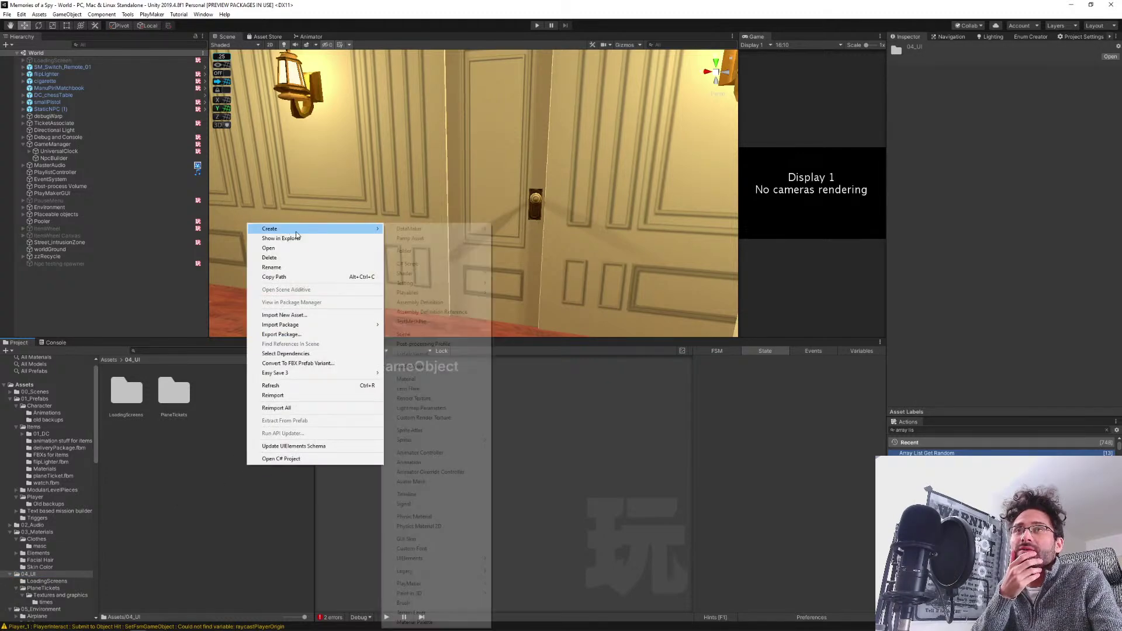
left_click(418, 250)
type("Ch")
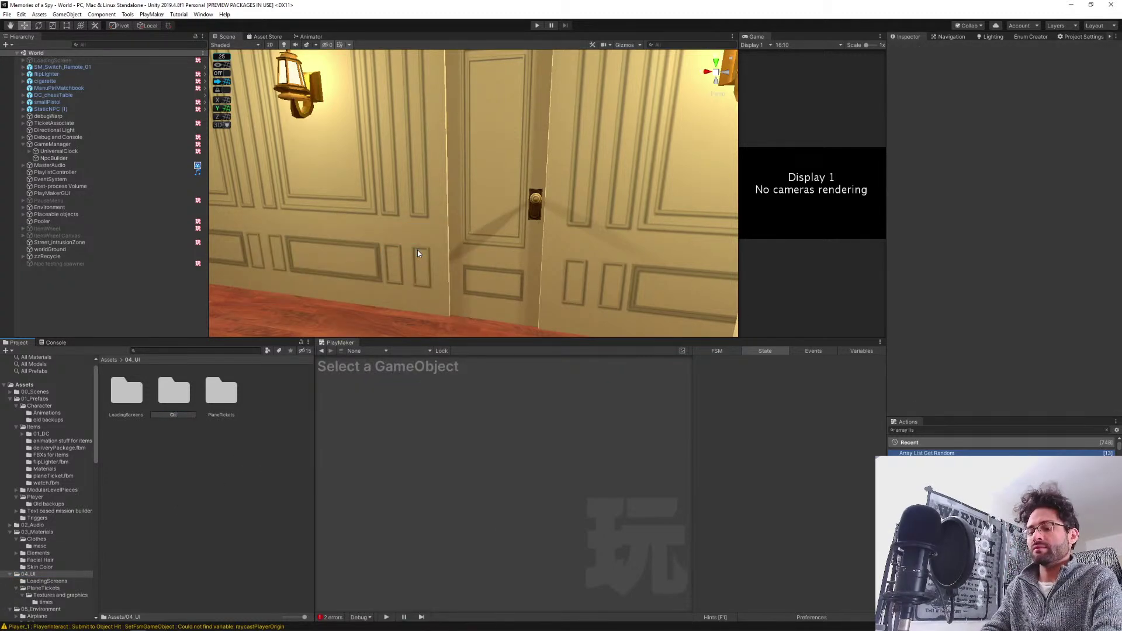
type("aracter")
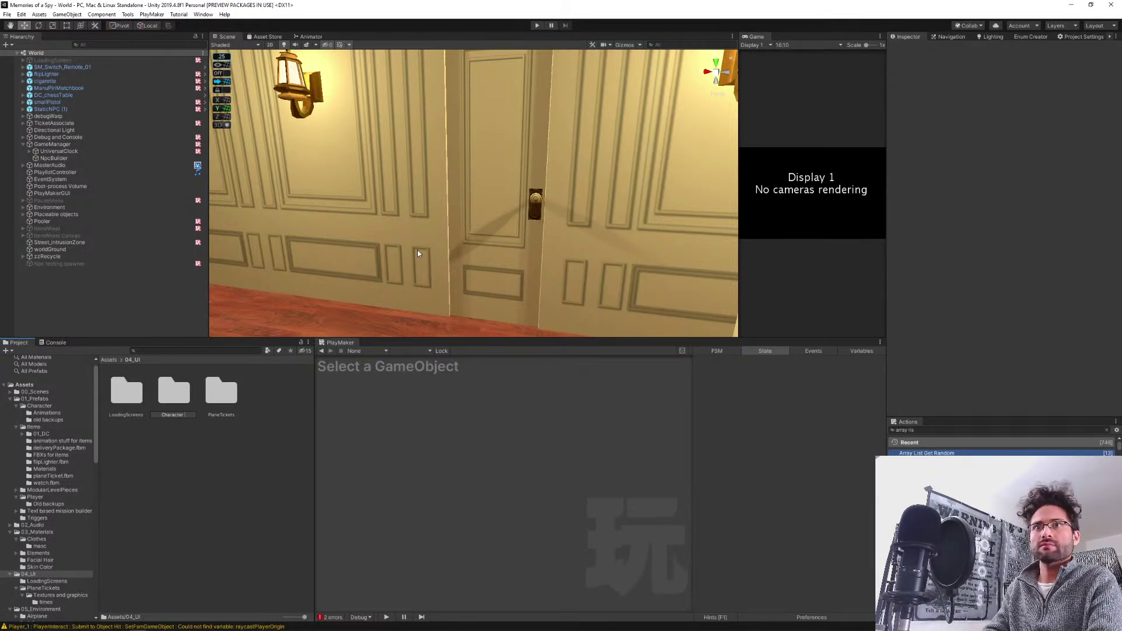
type("Builder")
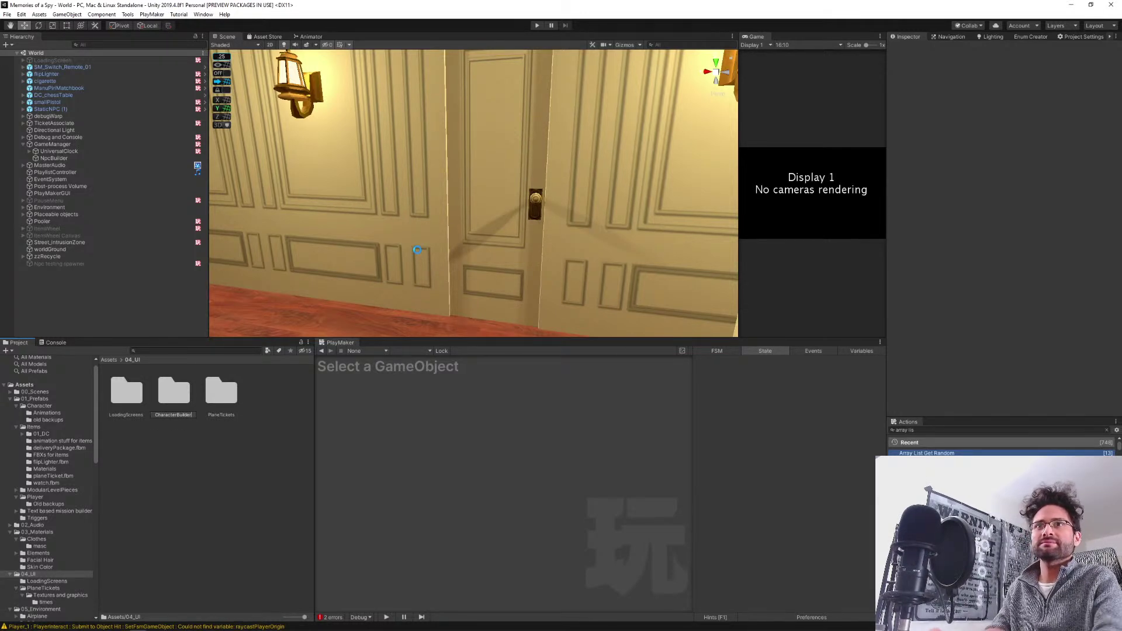
key("Return")
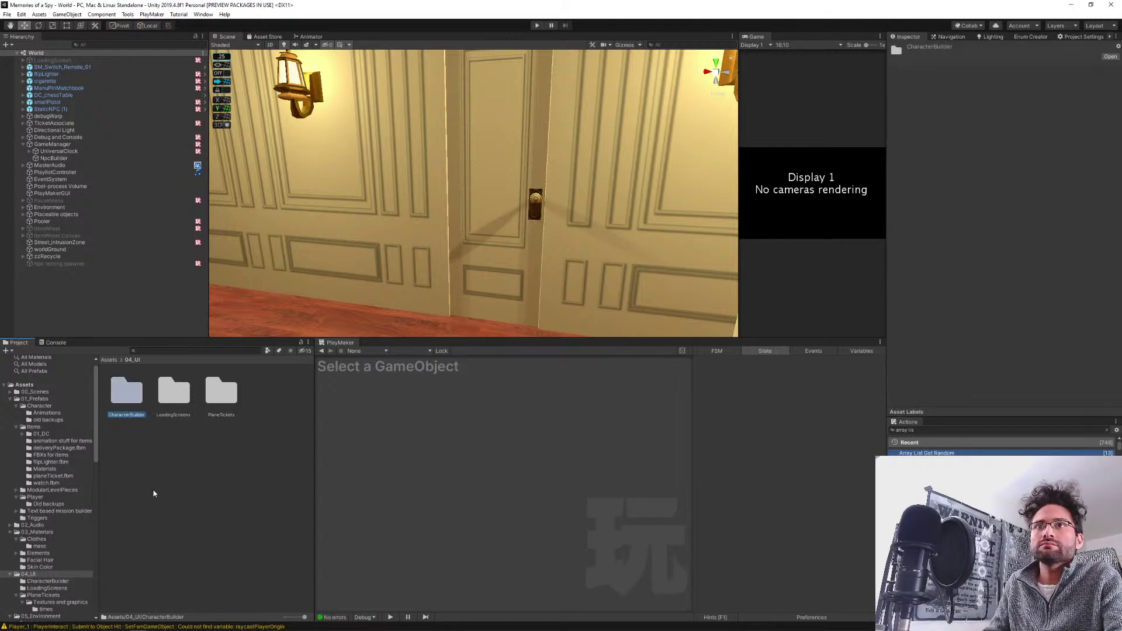
Import CharacterDossier.png from the Character Building Dossier folder into the new CharacterBuilder folder.
double_click(129, 387)
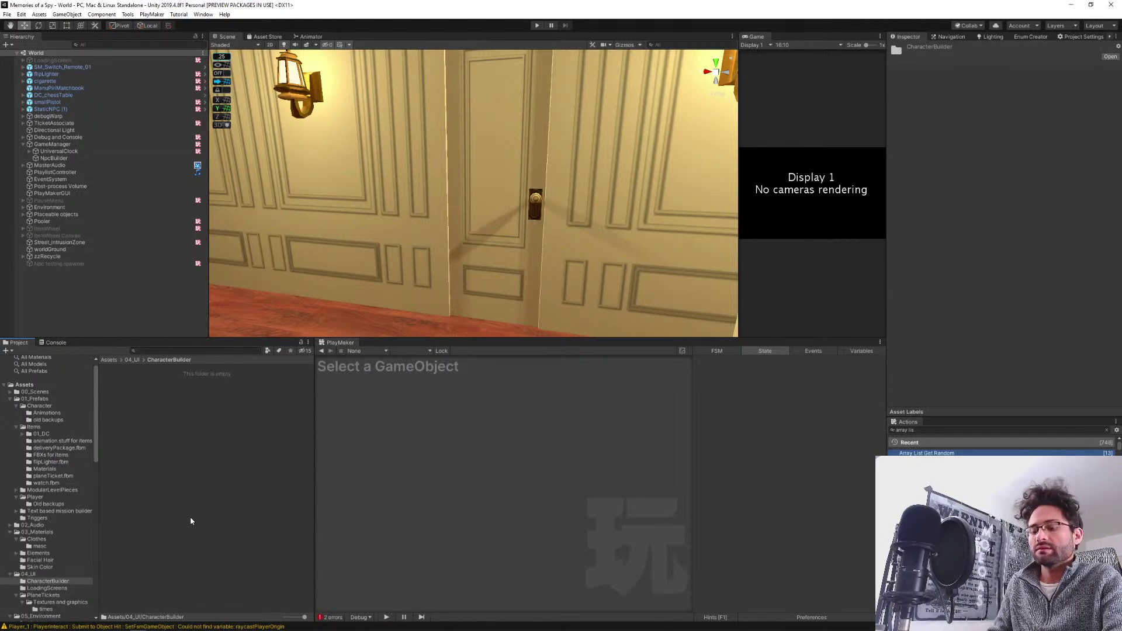
key("alt+Tab")
key("Down")
key("Left")
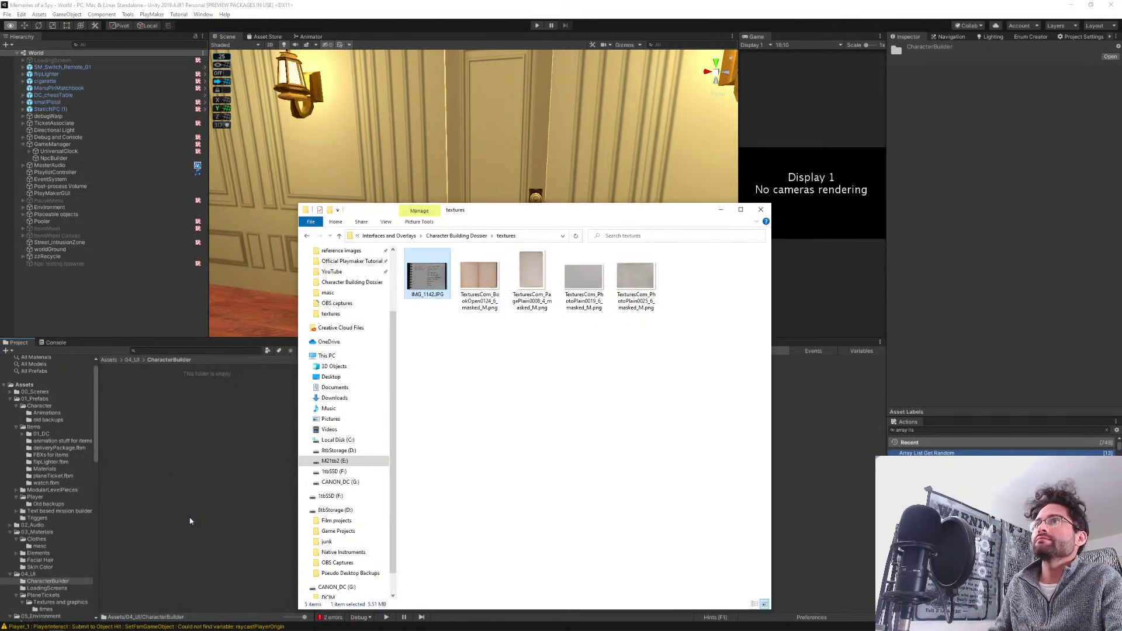
left_click_drag(480, 276, 198, 431)
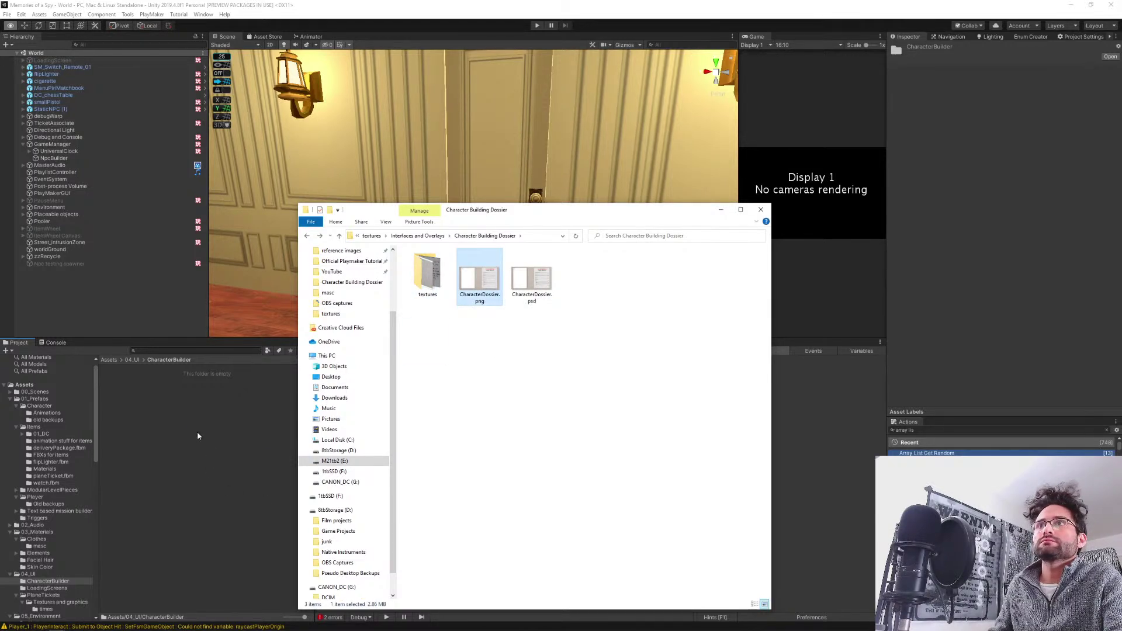
left_click(204, 489)
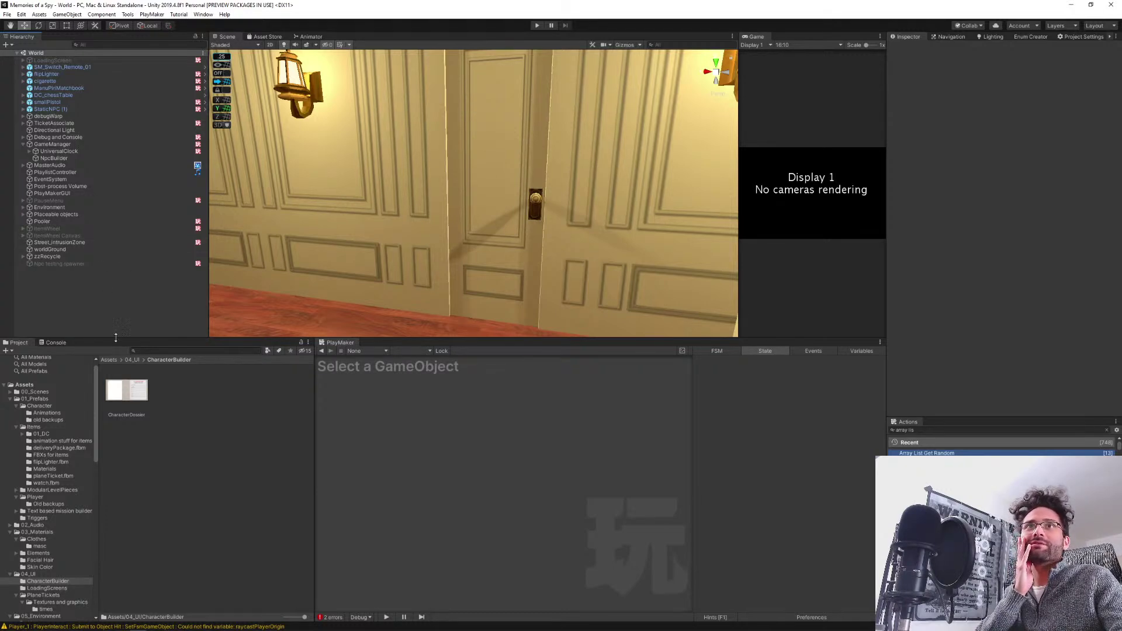
left_click_drag(576, 338, 576, 380)
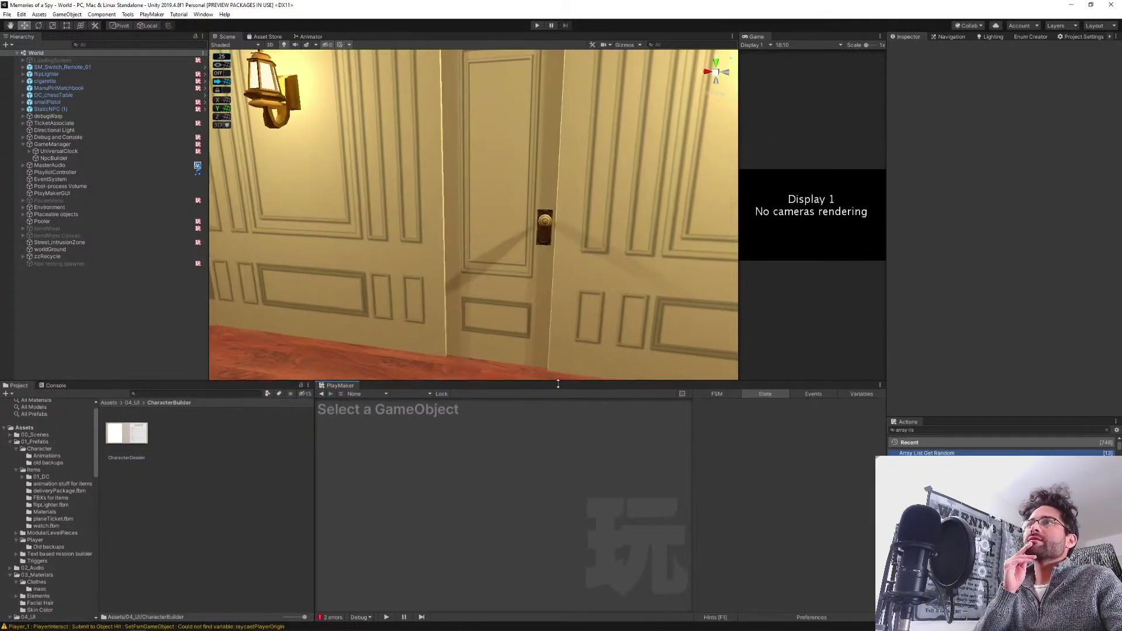
left_click_drag(409, 266, 797, 227)
left_click(161, 307)
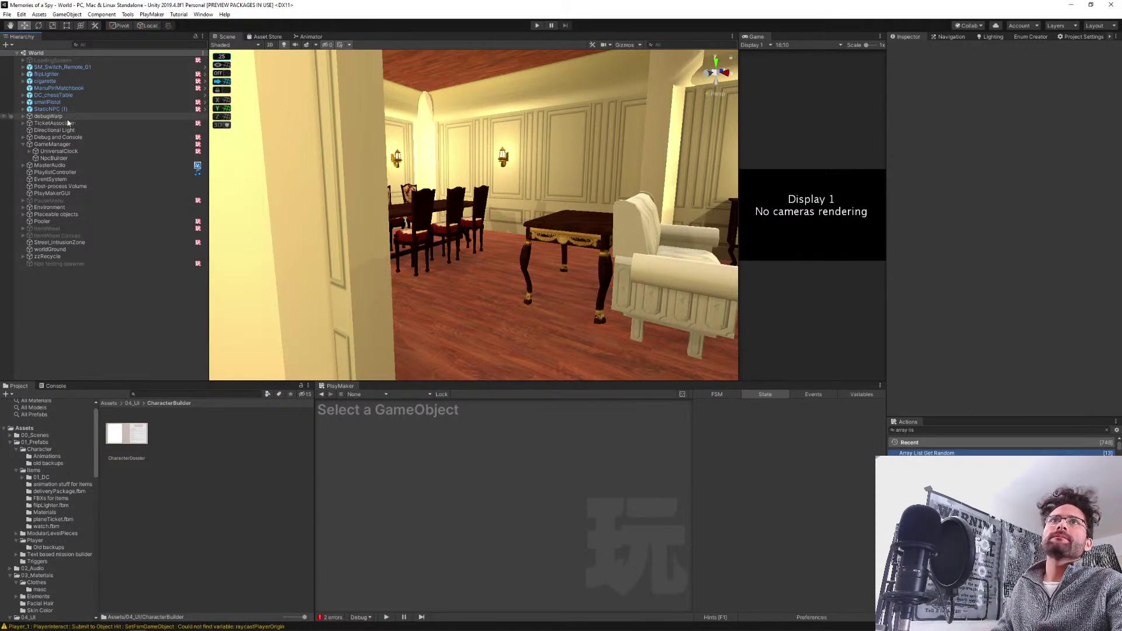
Open the GameManager's PlayerBuilder FSM in PlayMaker and enlarge the graph area for it.
left_click(52, 144)
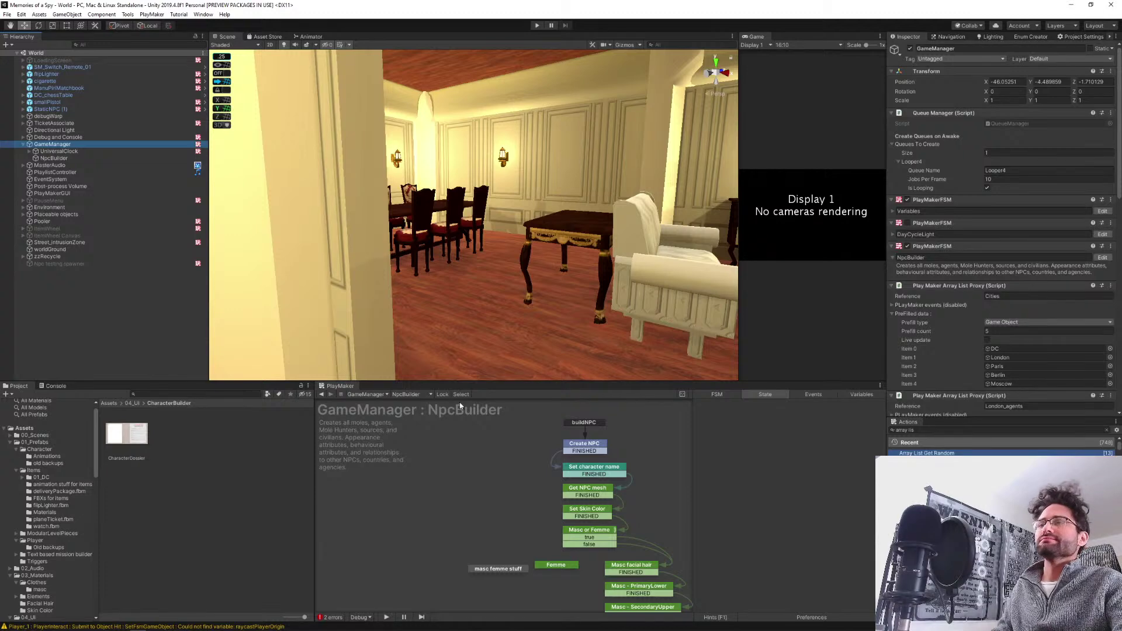
left_click_drag(460, 382, 386, 245)
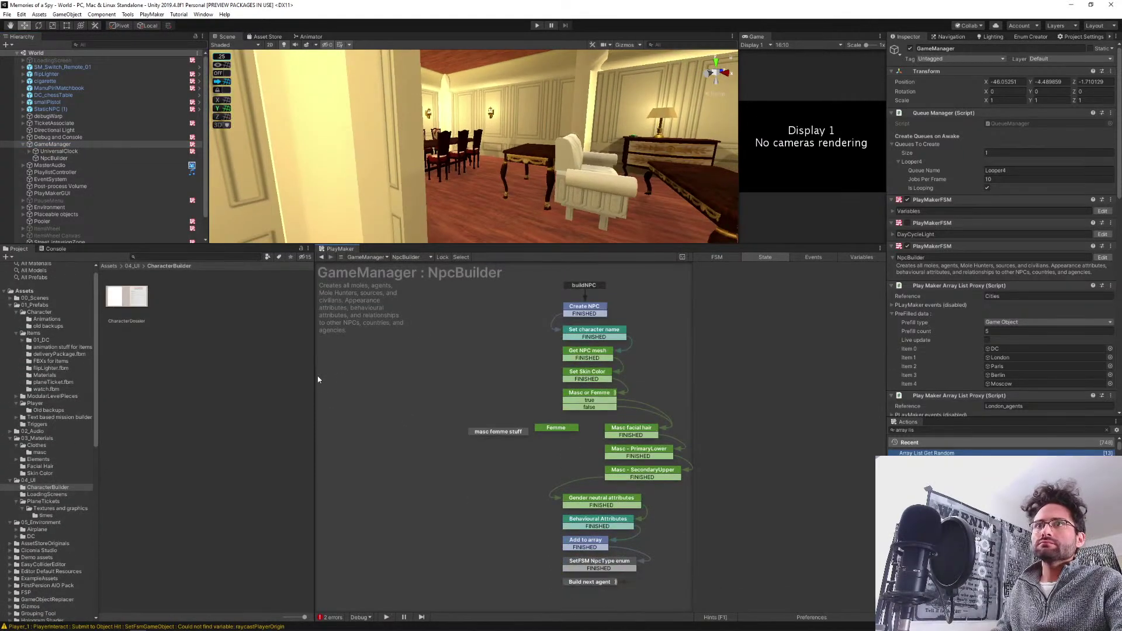
left_click_drag(318, 380, 233, 376)
left_click(322, 257)
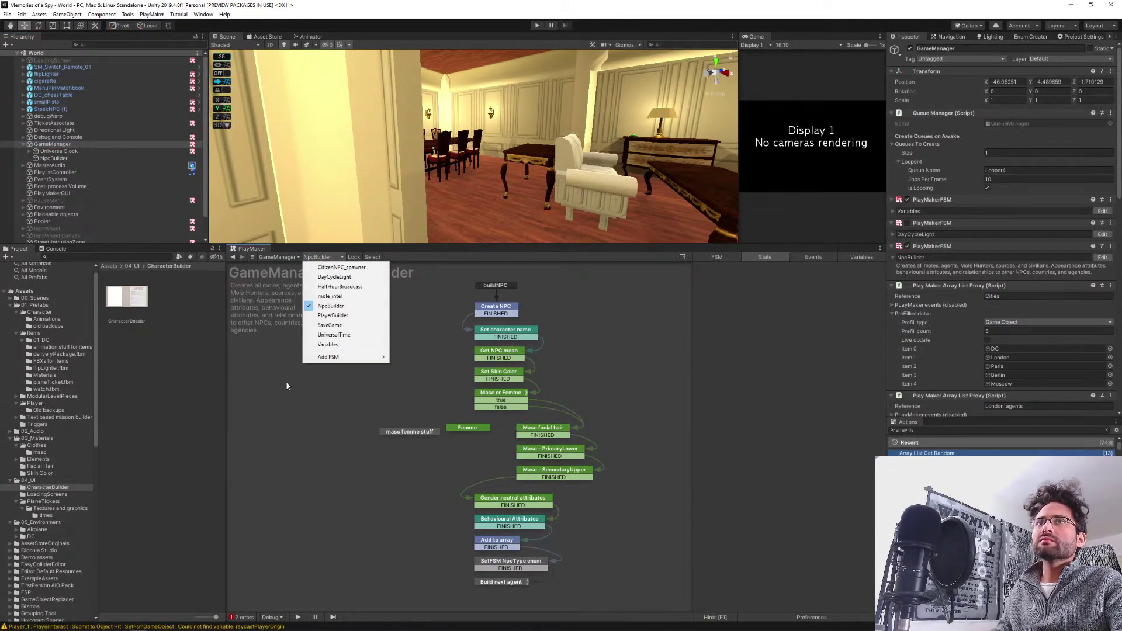
left_click(353, 318)
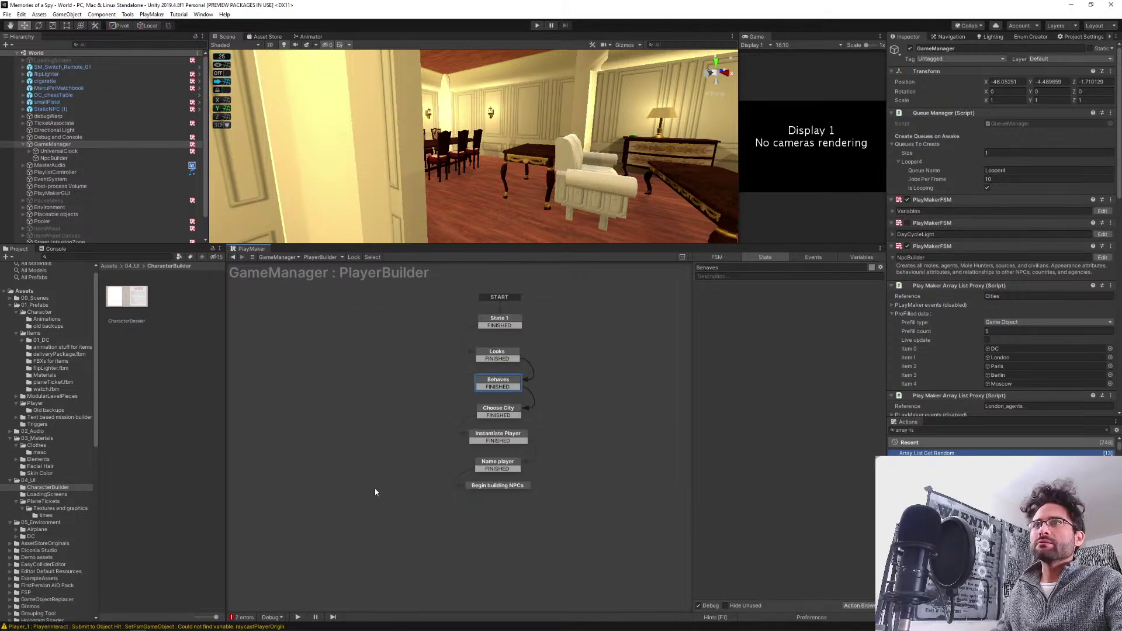
Examine the actions in the PlayerBuilder states from State 1 and Behaves through Choose City to Instantiate Player.
left_click(383, 415)
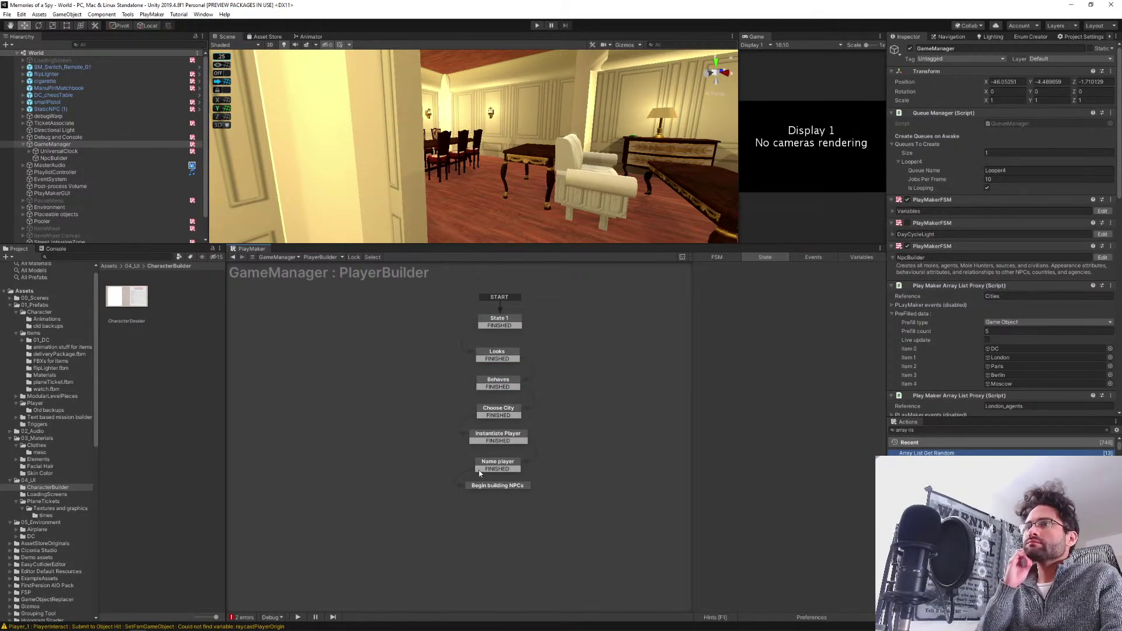
left_click(492, 326)
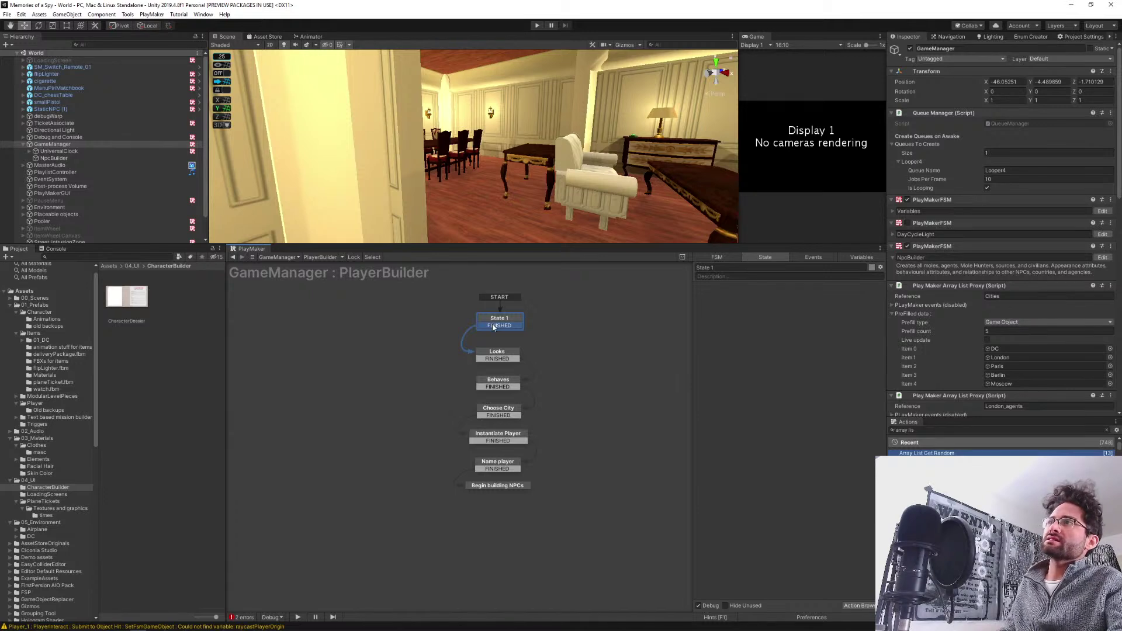
left_click(497, 352)
key("Down")
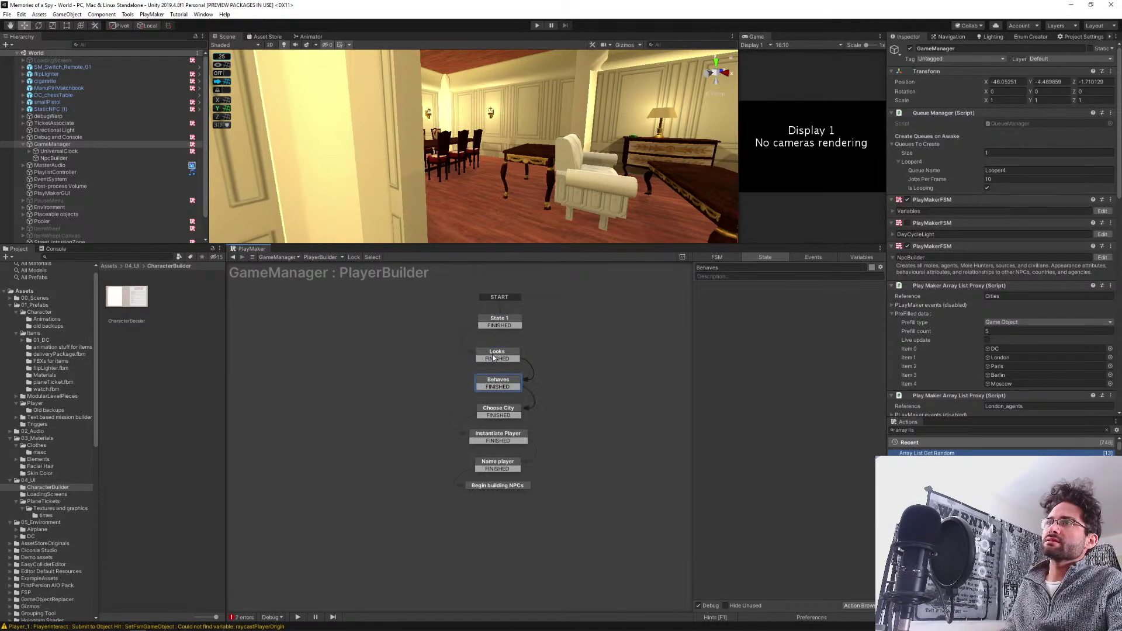
key("Down")
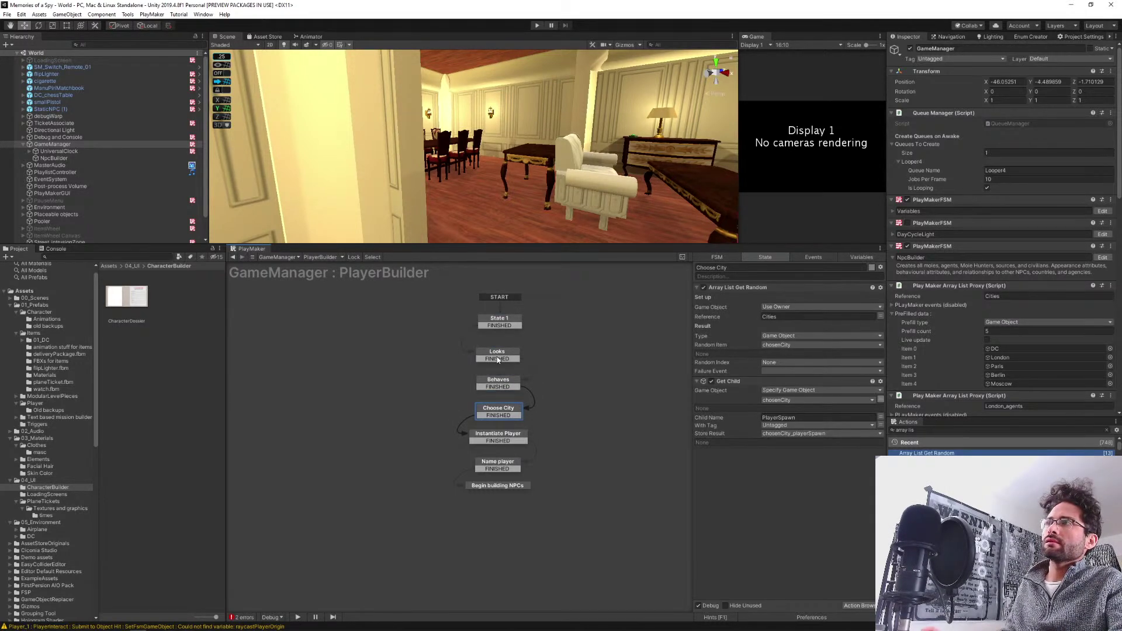
key("Down")
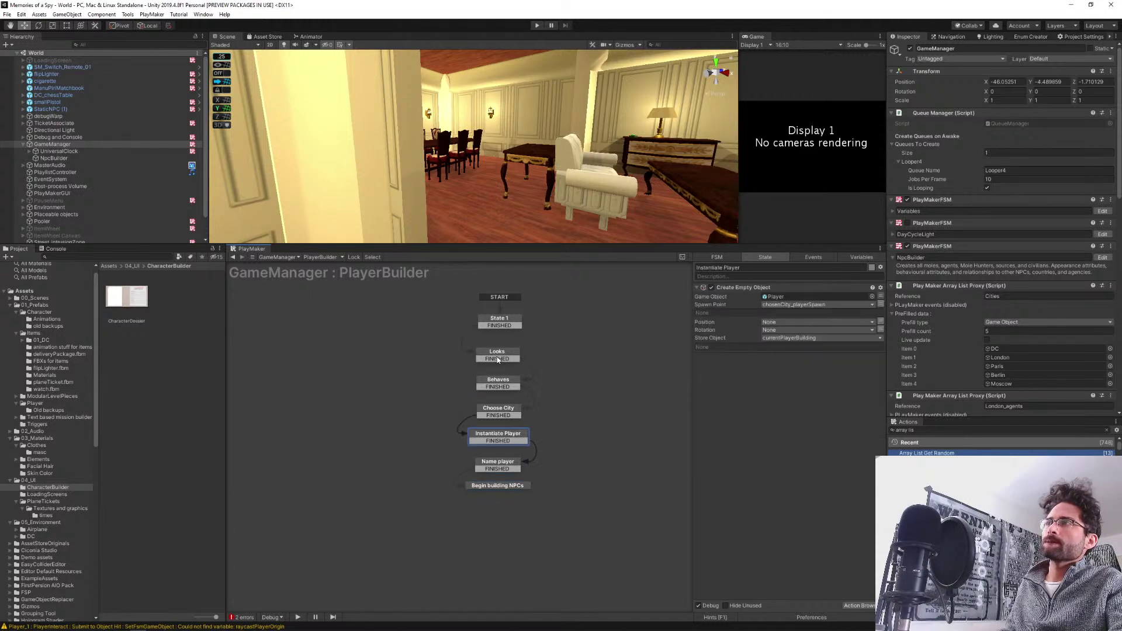
Search the PlayMaker actions for "scene" and examine the scene actions from Create Scene through Load Scene Asynch to Move Game Object To Scene.
left_click(497, 359)
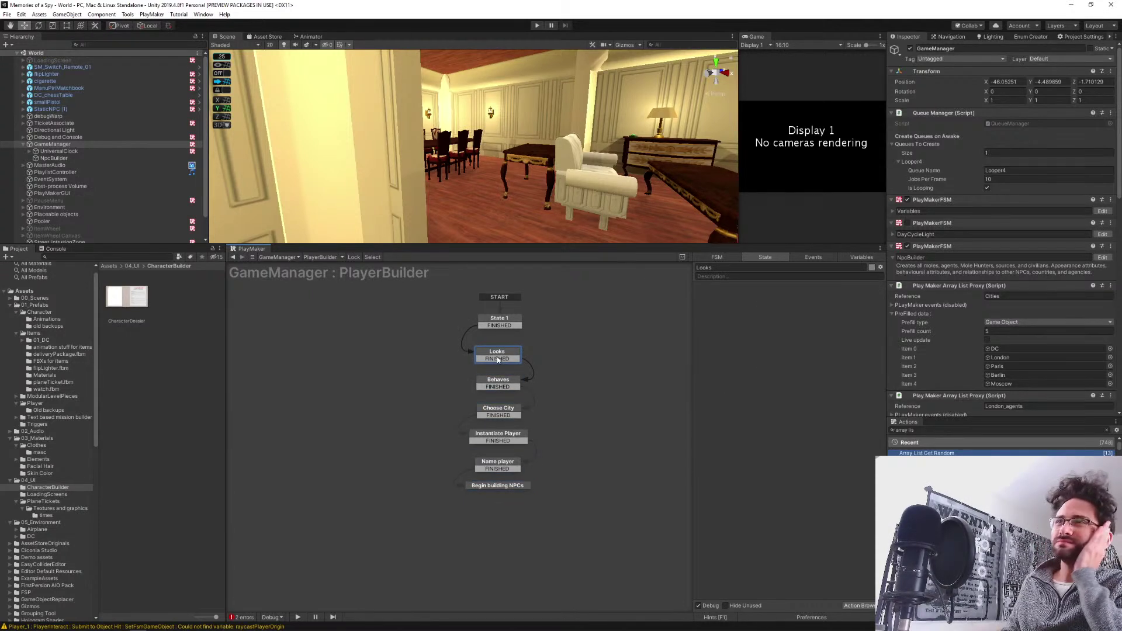
key("Up")
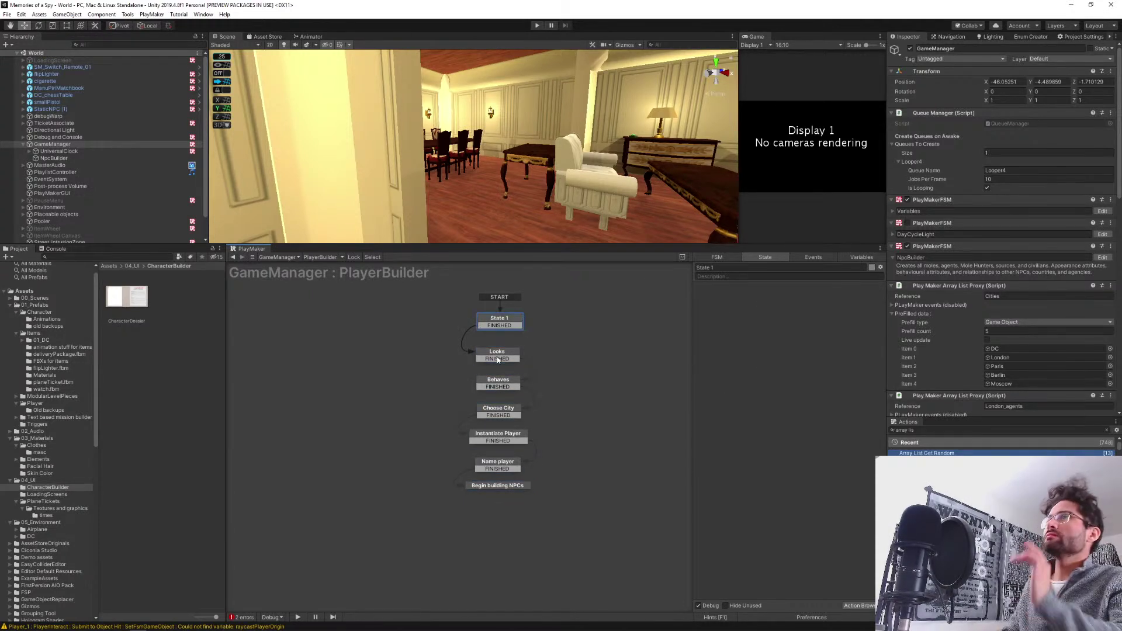
left_click(930, 431)
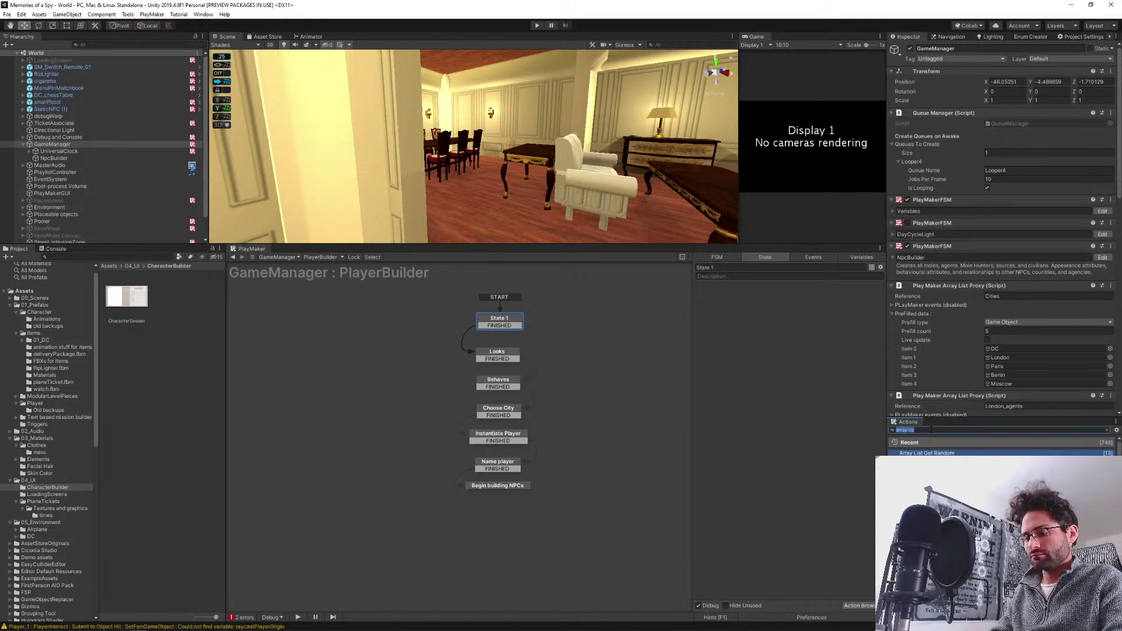
type("scene")
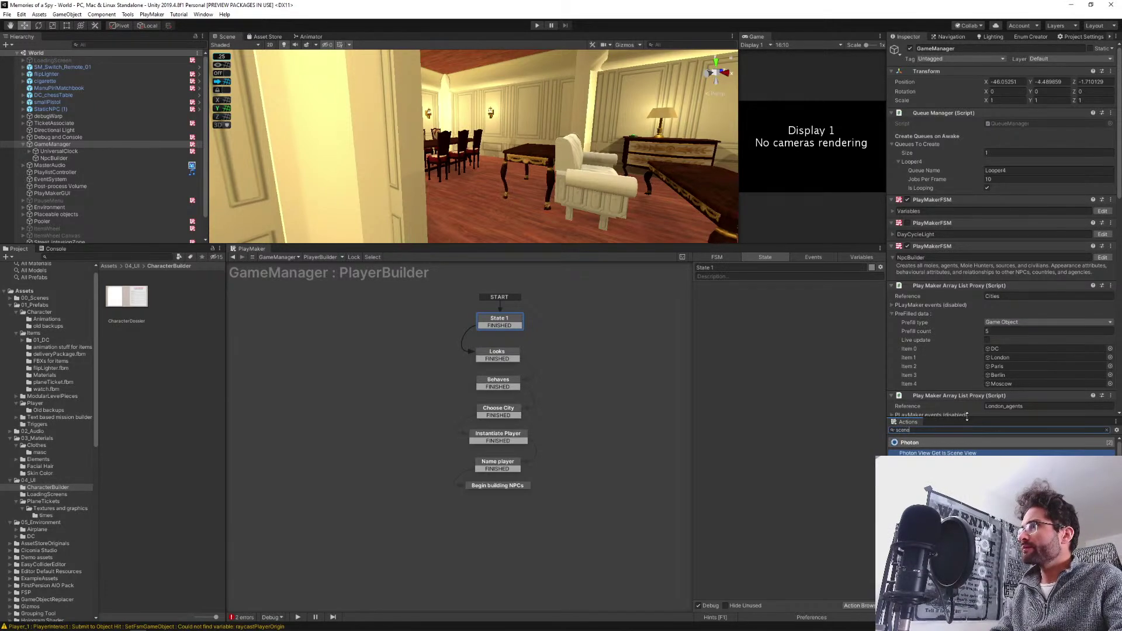
left_click_drag(967, 417, 976, 290)
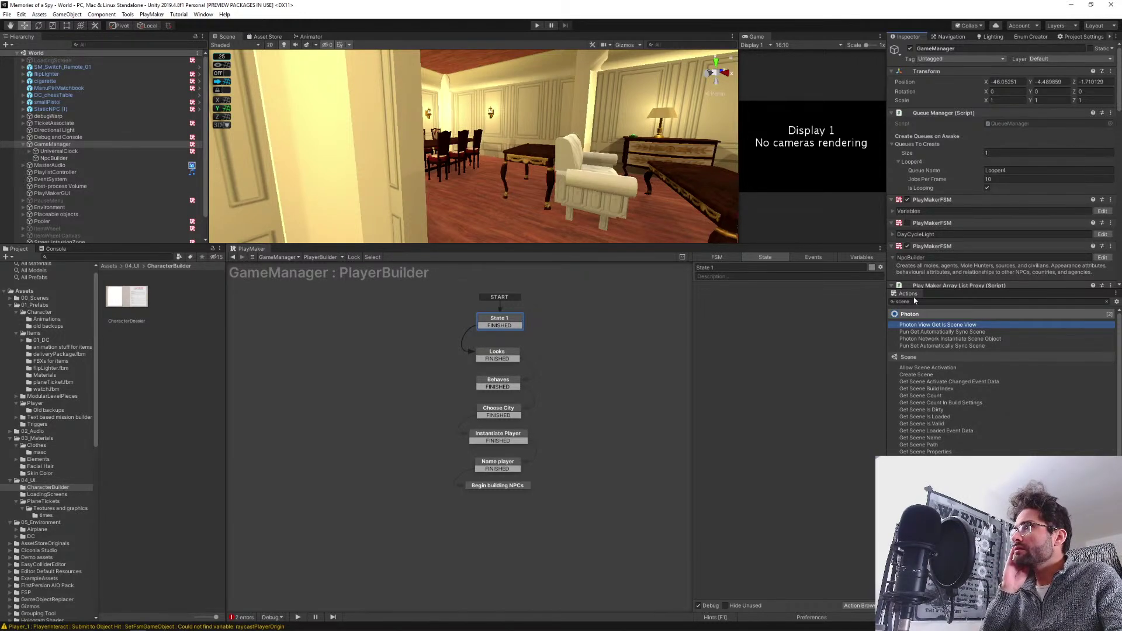
left_click(917, 375)
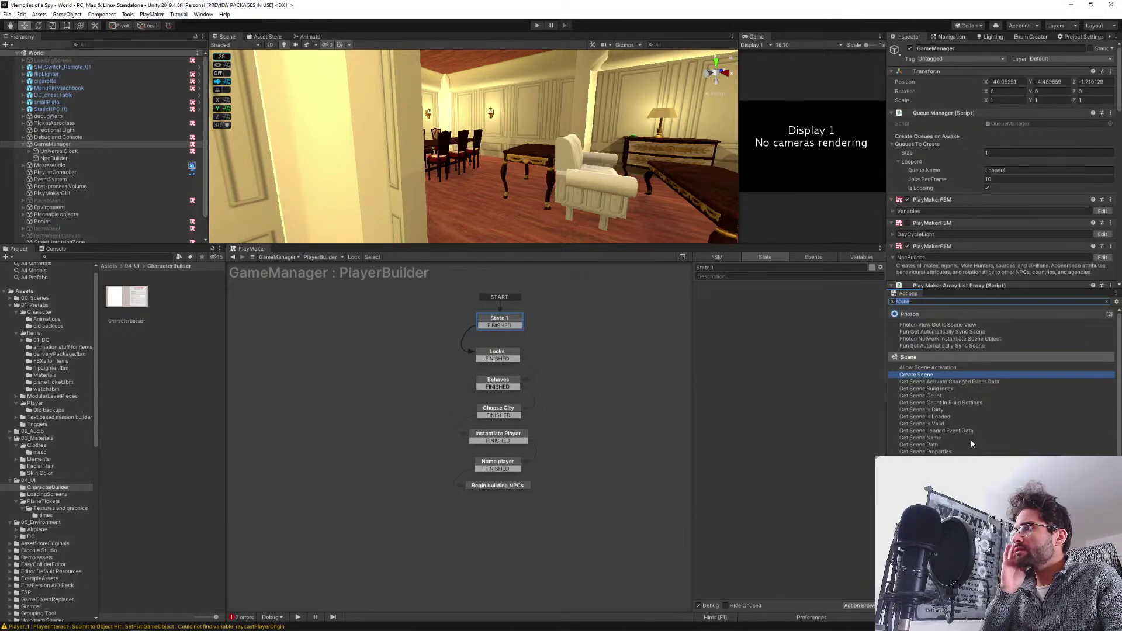
key("Down")
key("Down")
key("Down")
key("Down")
key("Down")
key("Down")
key("Down")
key("Down")
key("Down")
key("Down")
key("Down")
key("Down")
key("Down")
key("Down")
key("Down")
key("Down")
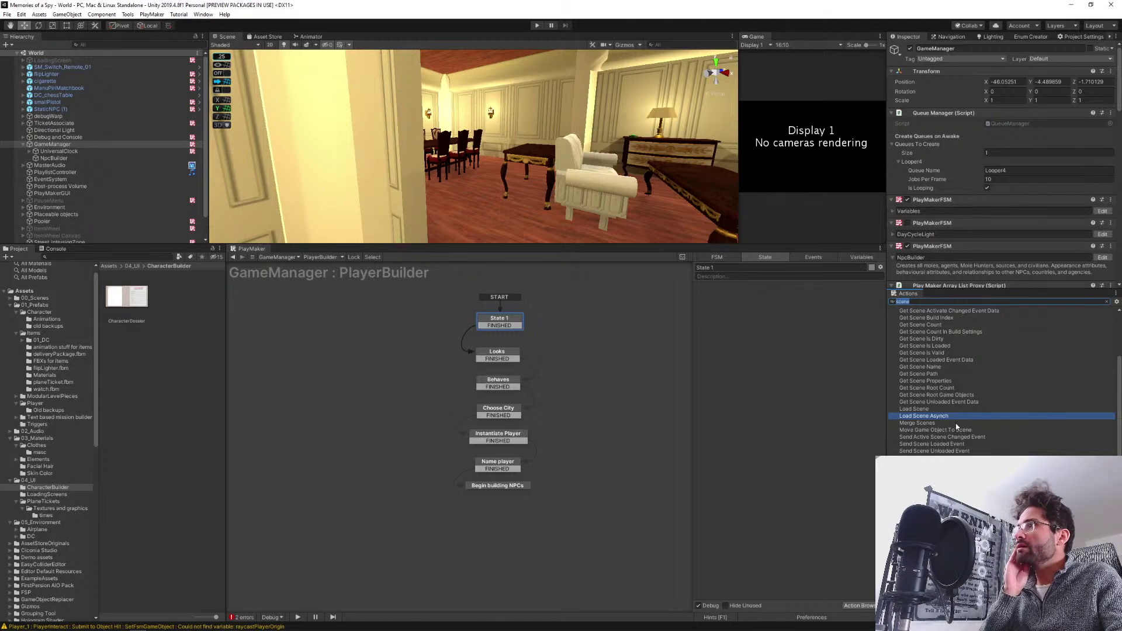
left_click(955, 430)
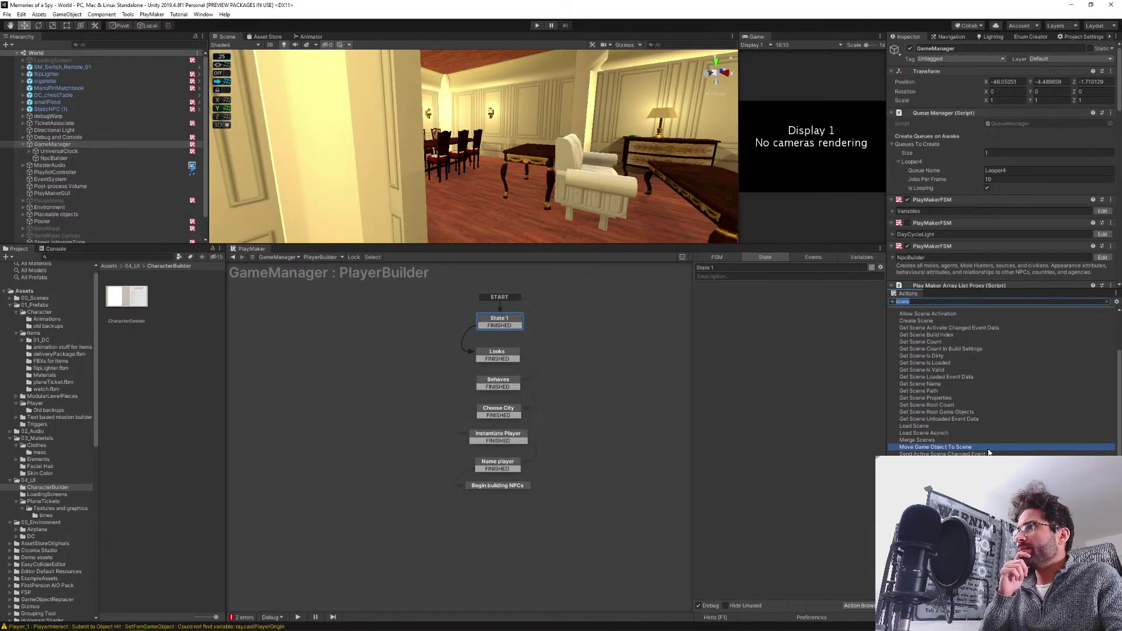
left_click(920, 435)
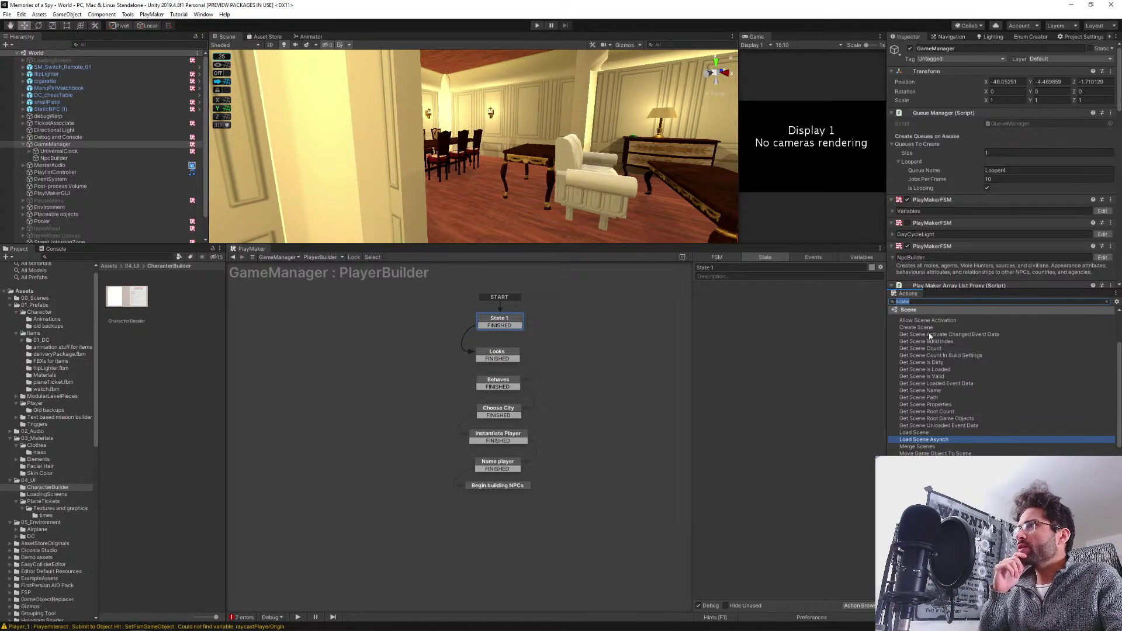
Search the PlayMaker actions for "variab", then clear the search.
left_click(932, 301)
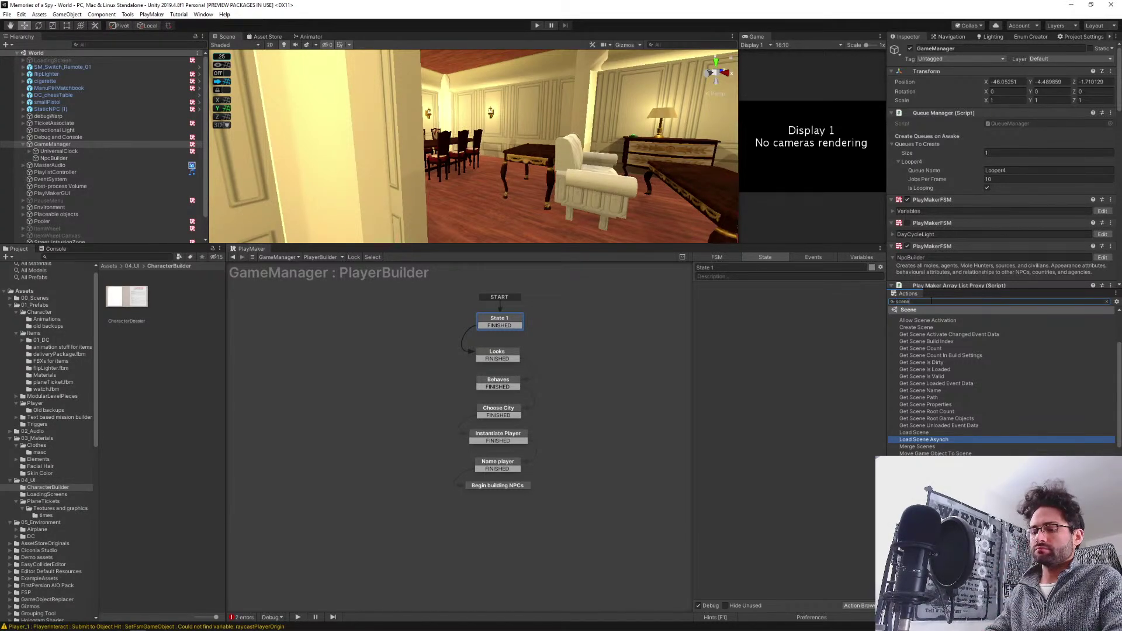
double_click(932, 301)
type("variab")
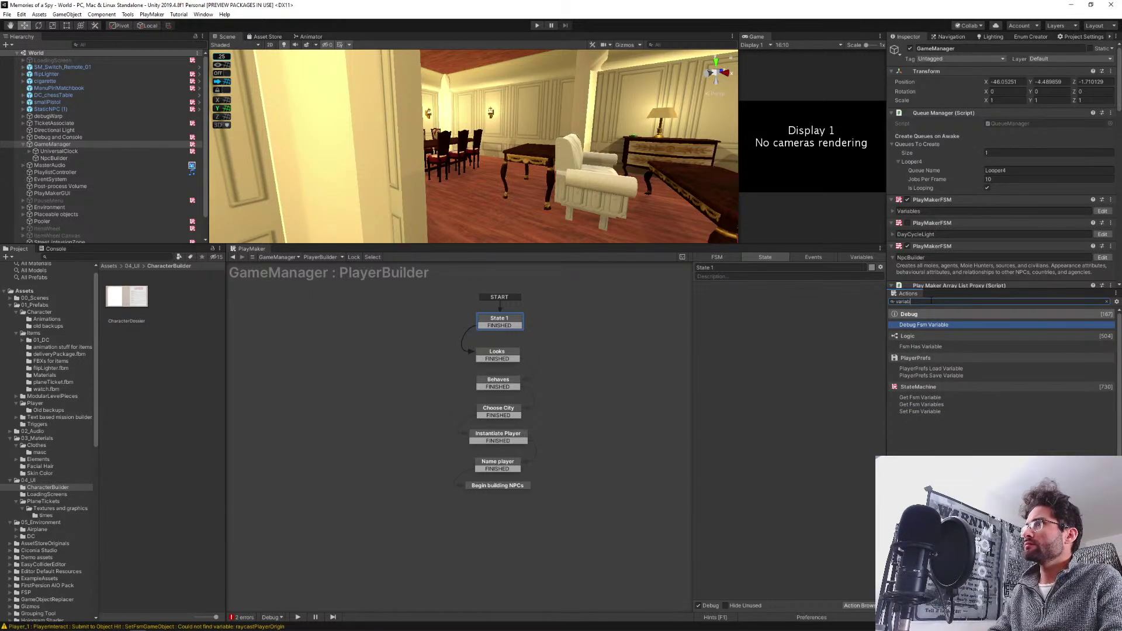
key("BackSpace")
key("BackSpace")
key("BackSpace")
key("BackSpace")
key("BackSpace")
key("BackSpace")
Search the actions for "scene" again and review the scene-handling actions down to Move Game Object To Scene.
type("scene")
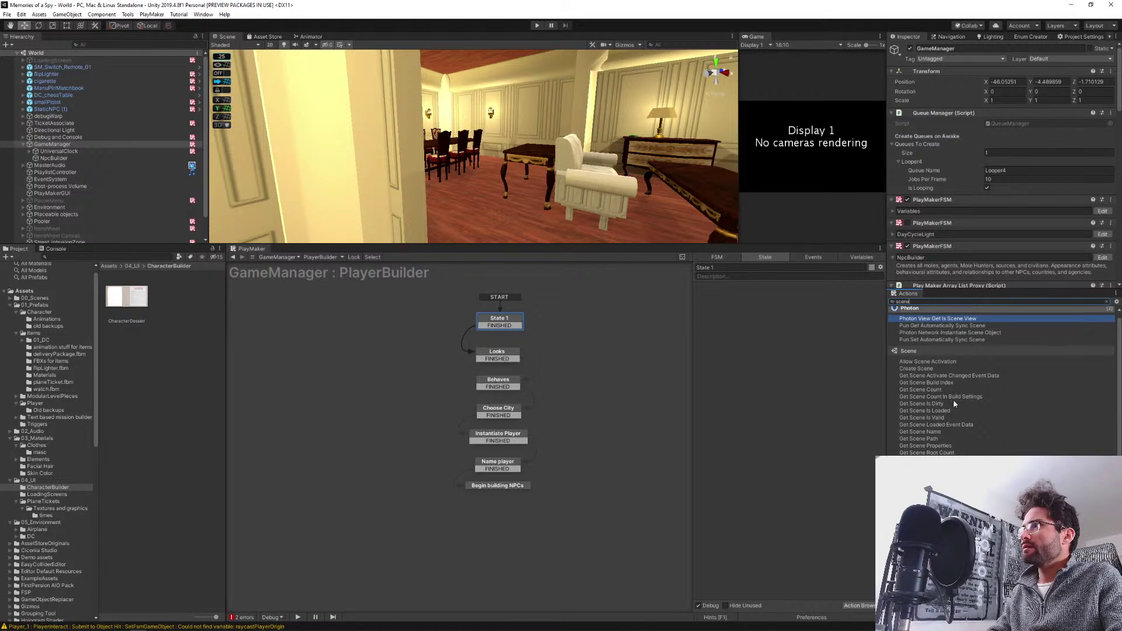
left_click(918, 362)
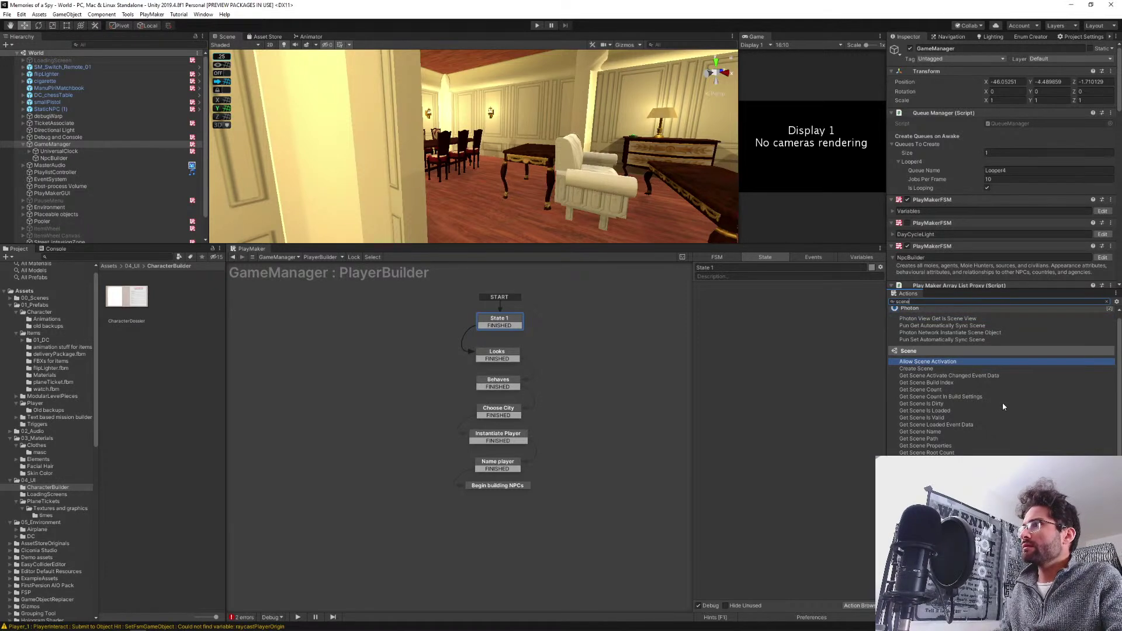
scroll(1002, 403, "up", 1)
key("Down")
key("Down")
key("Down")
key("Down")
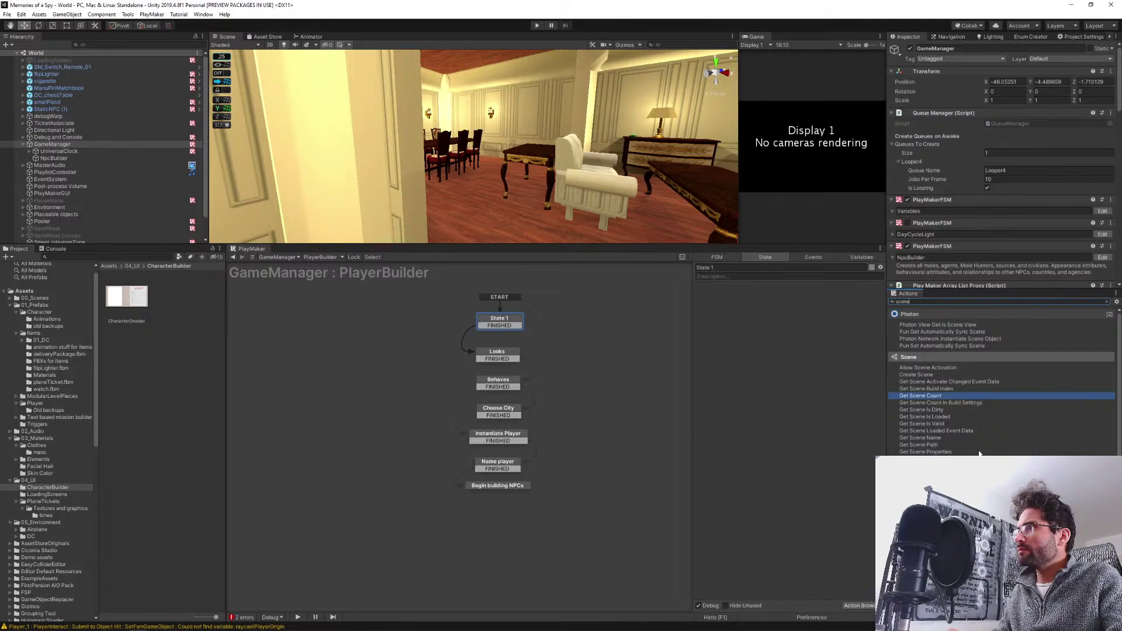
key("Escape")
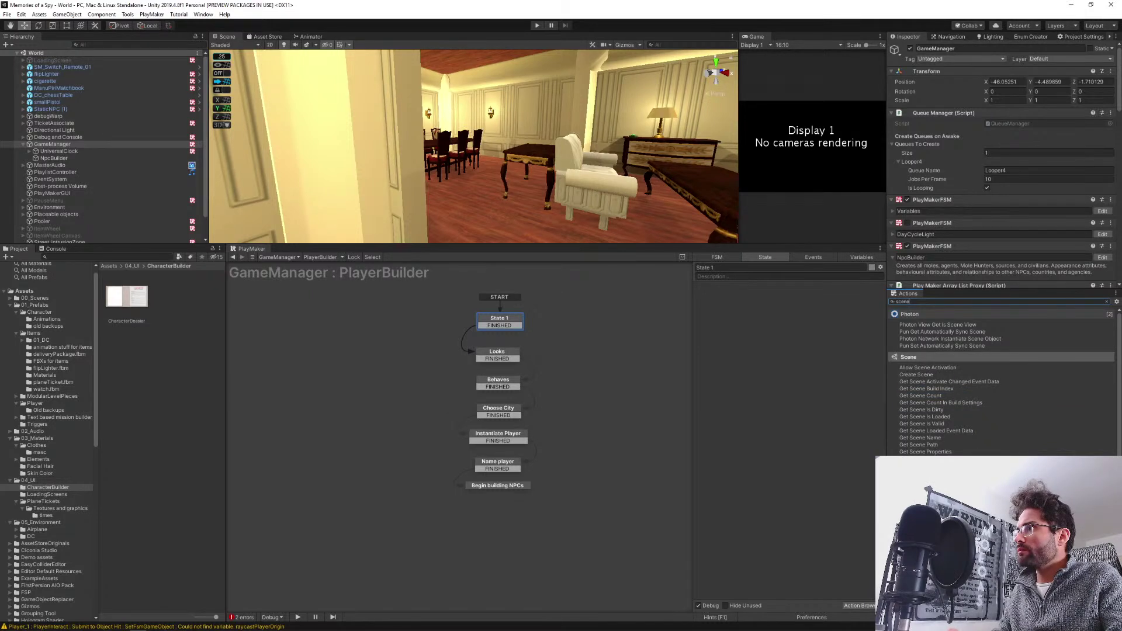
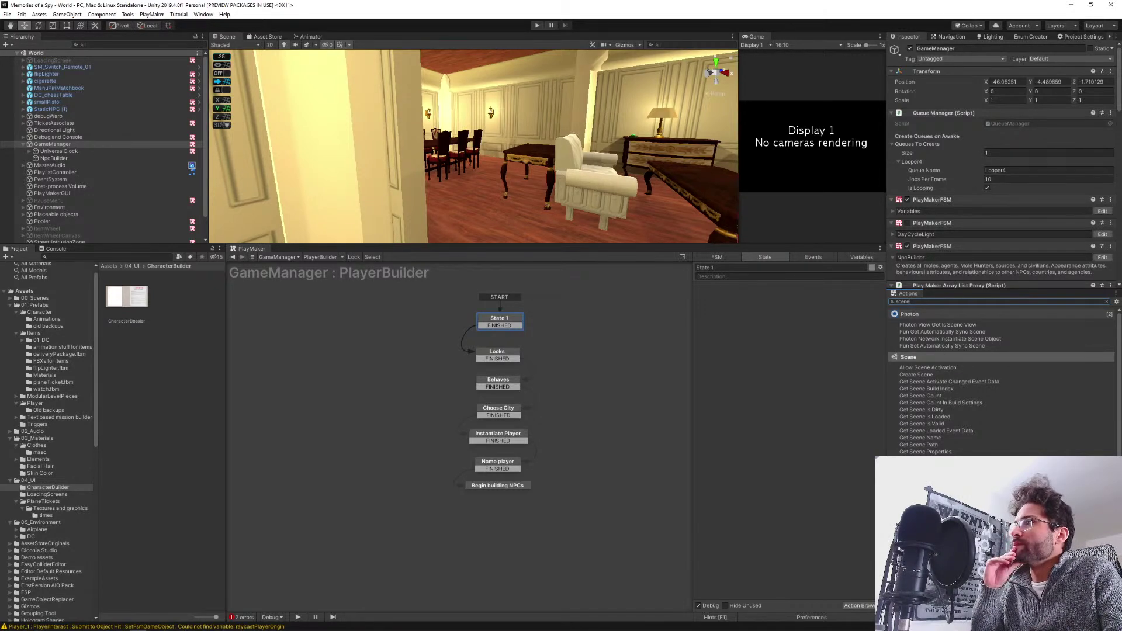
scroll(945, 430, "down", 3)
left_click(962, 447)
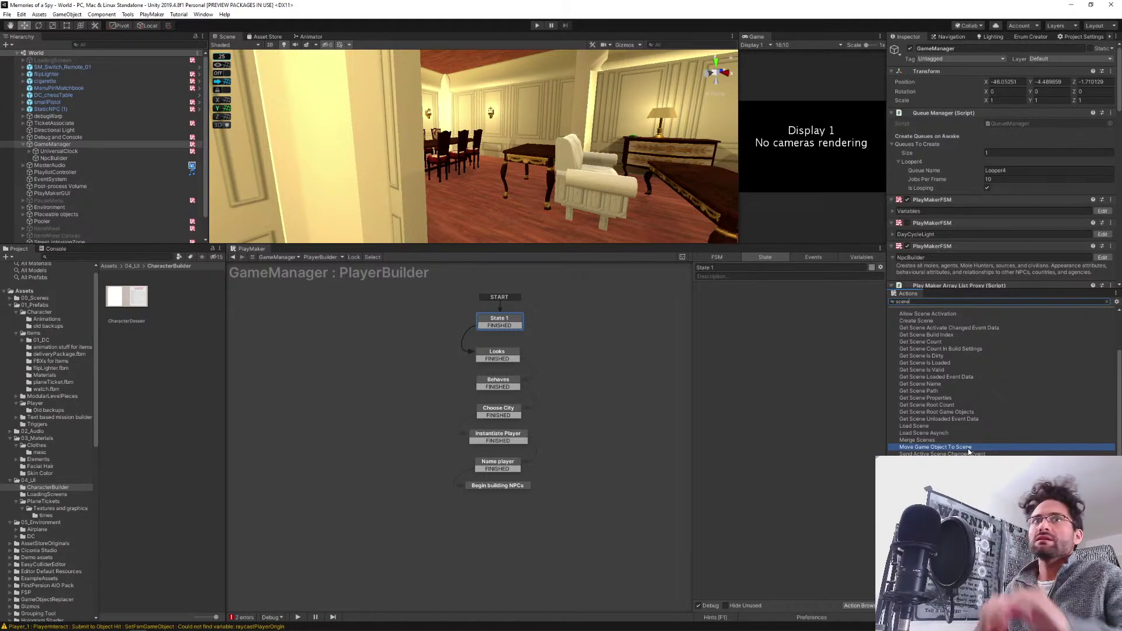
Create a new scene named CharacterBuildScreen in the 00_Scenes folder.
left_click(31, 299)
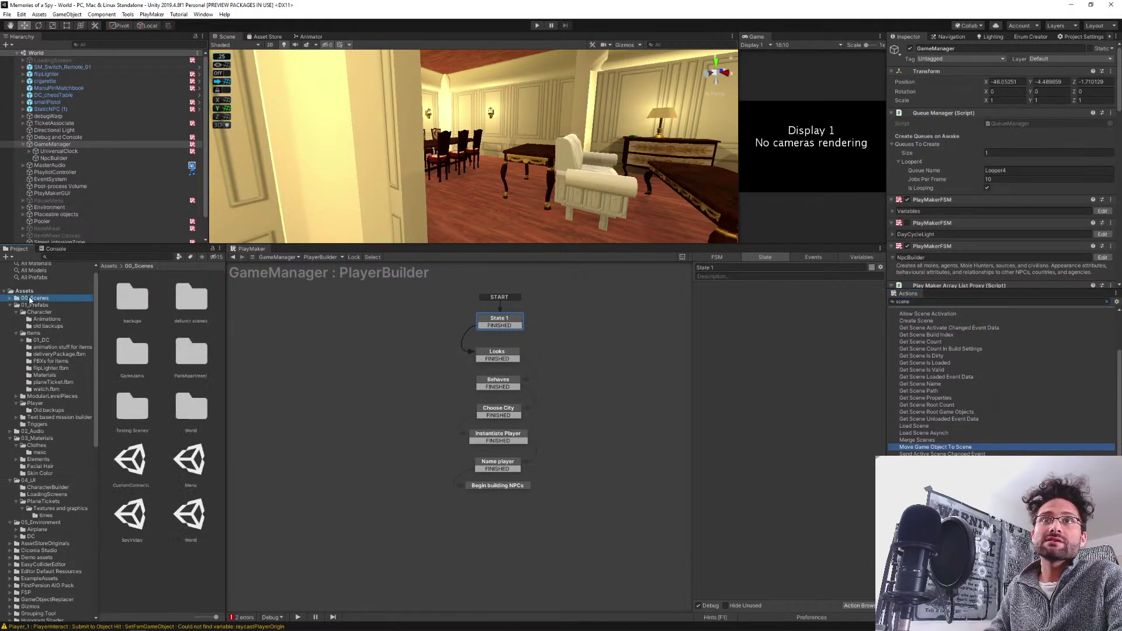
left_click(162, 591)
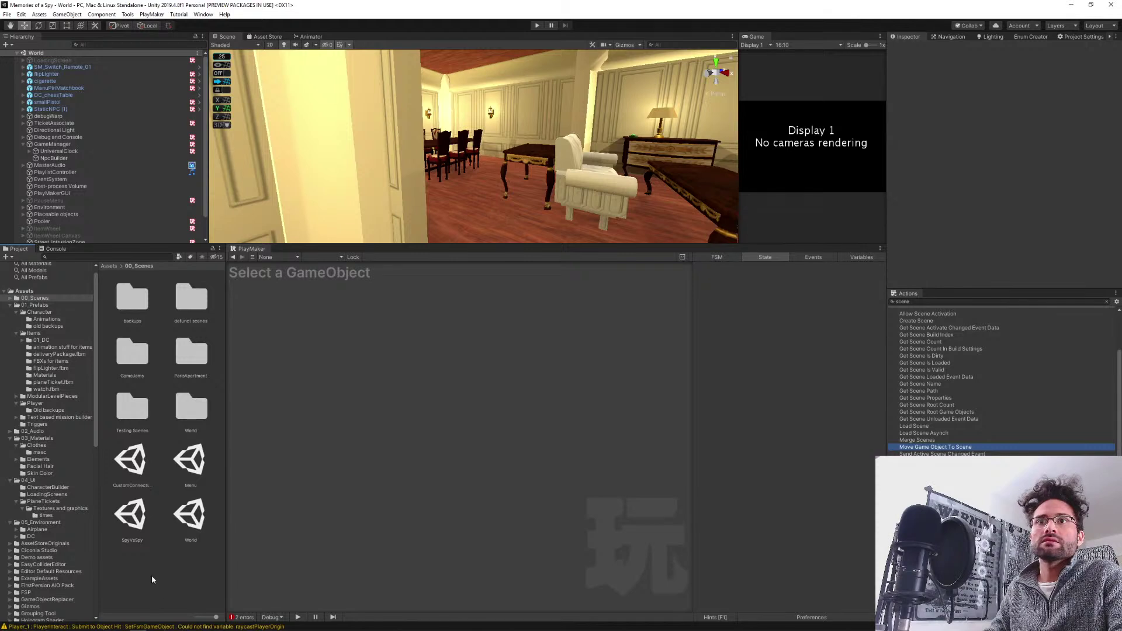
right_click(152, 580)
left_click(120, 596)
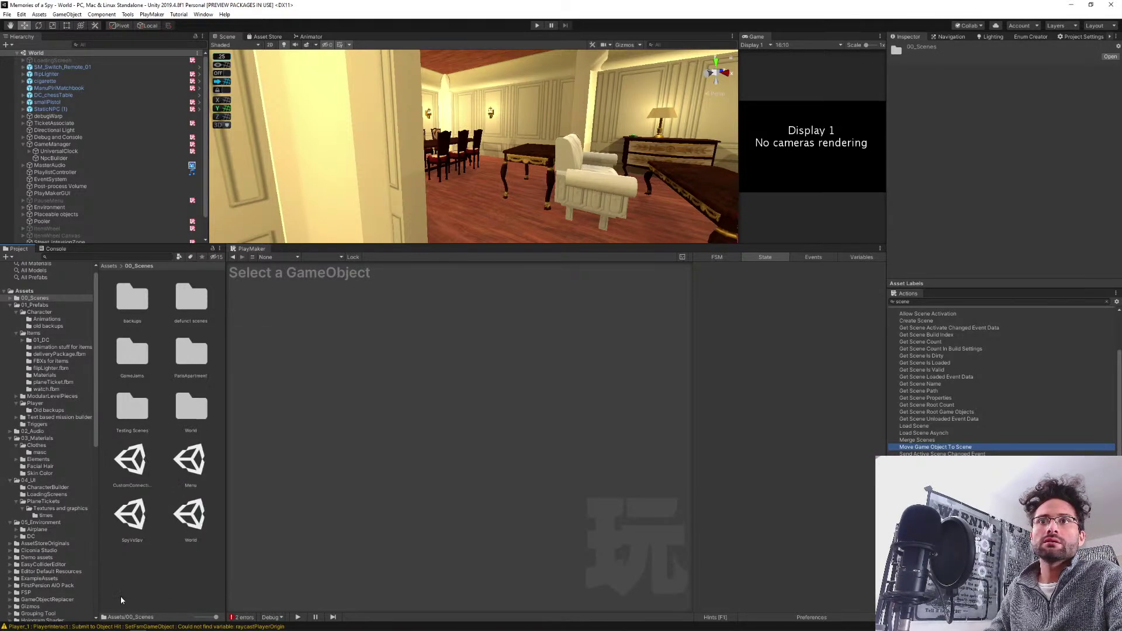
right_click(121, 595)
mouse_move(173, 343)
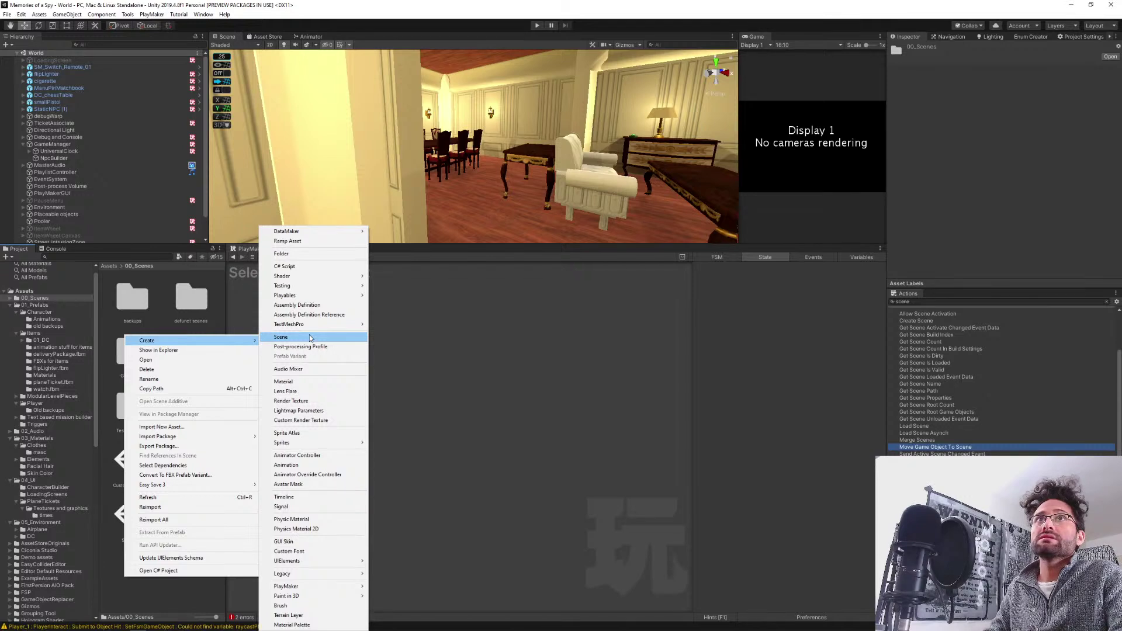
left_click(310, 337)
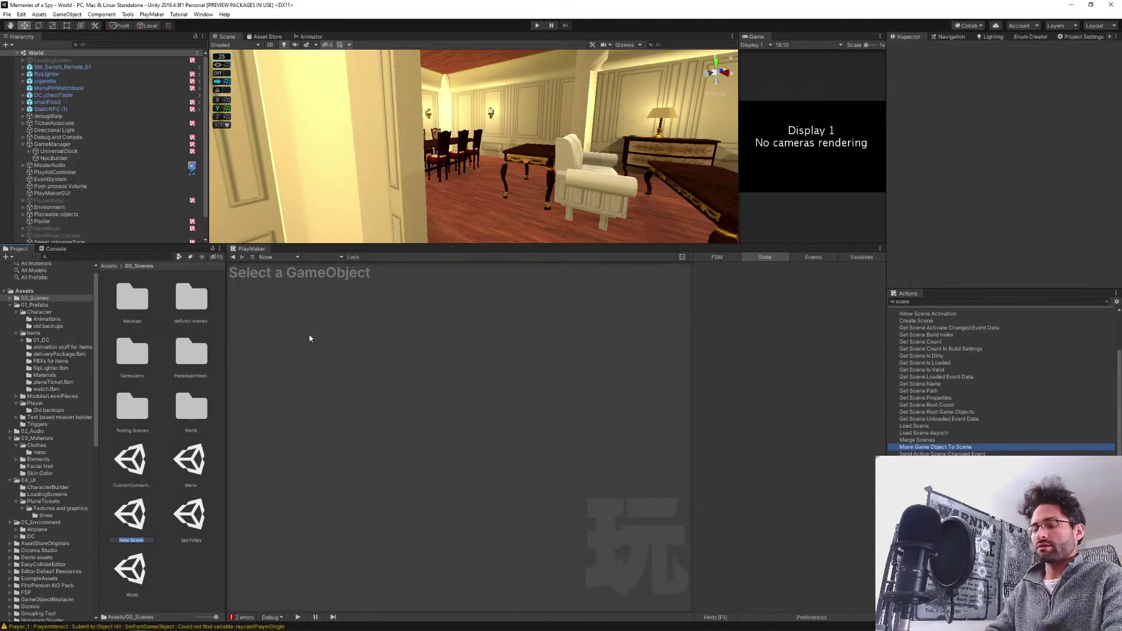
type("Chalact")
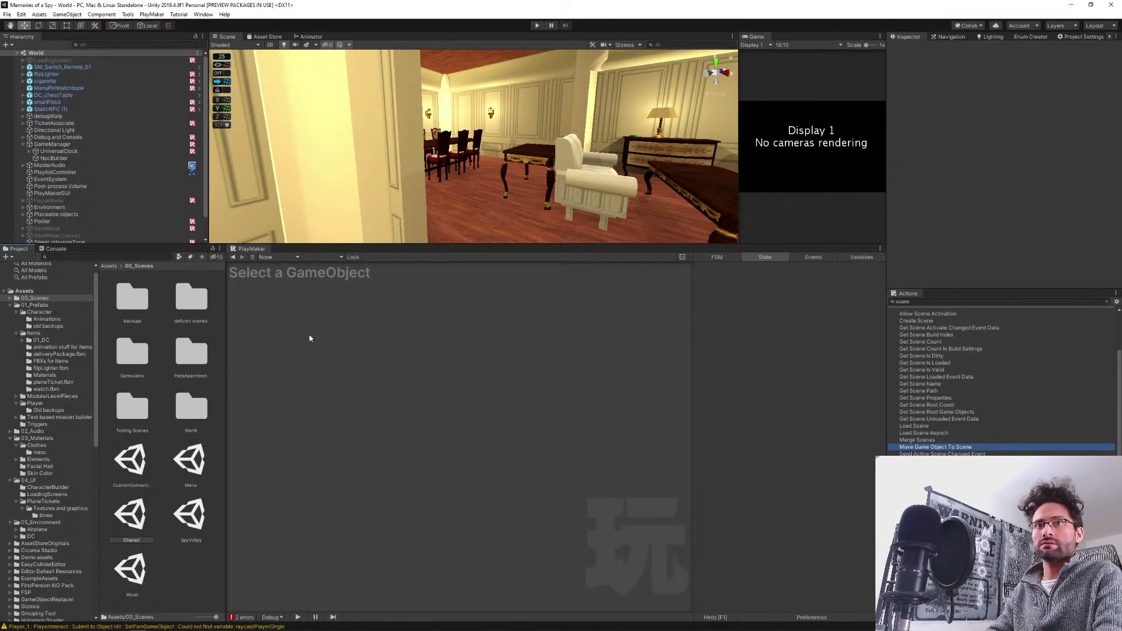
type("erCustomizatio")
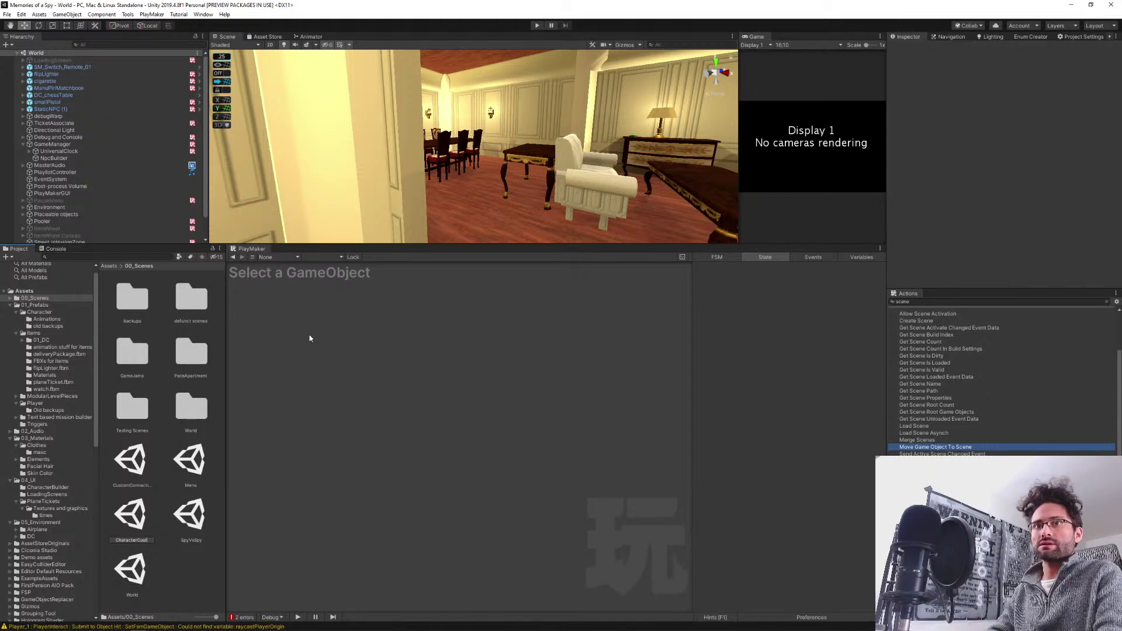
key("BackSpace")
key("BackSpace")
key("BackSpace")
key("BackSpace")
key("BackSpace")
key("BackSpace")
key("BackSpace")
key("BackSpace")
key("BackSpace")
key("BackSpace")
key("BackSpace")
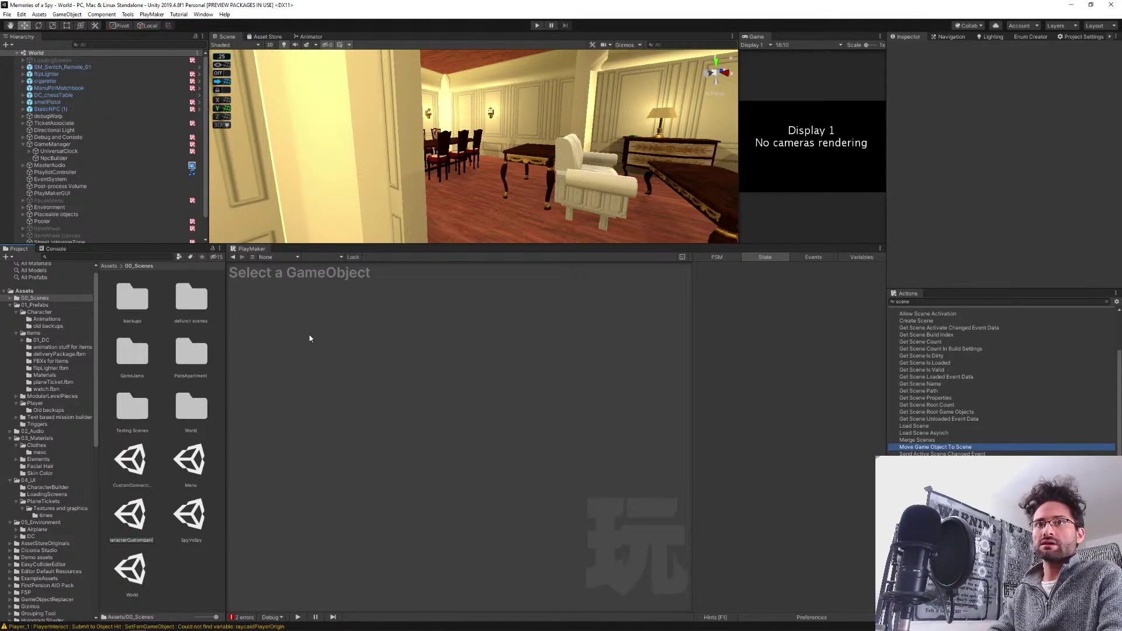
key("BackSpace")
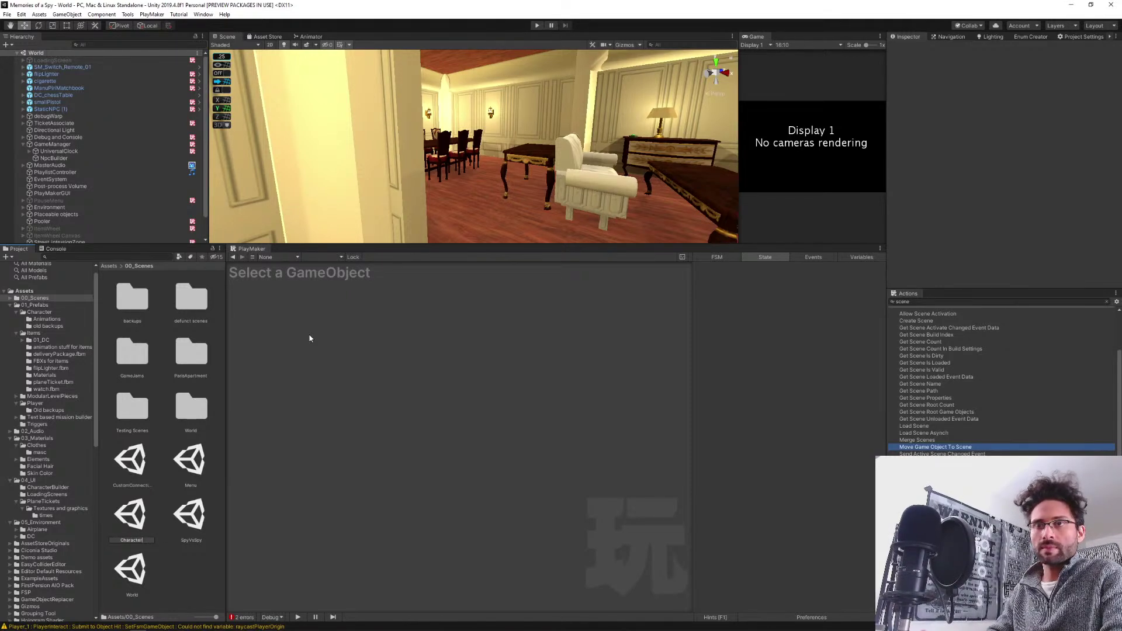
type("BuildScreen")
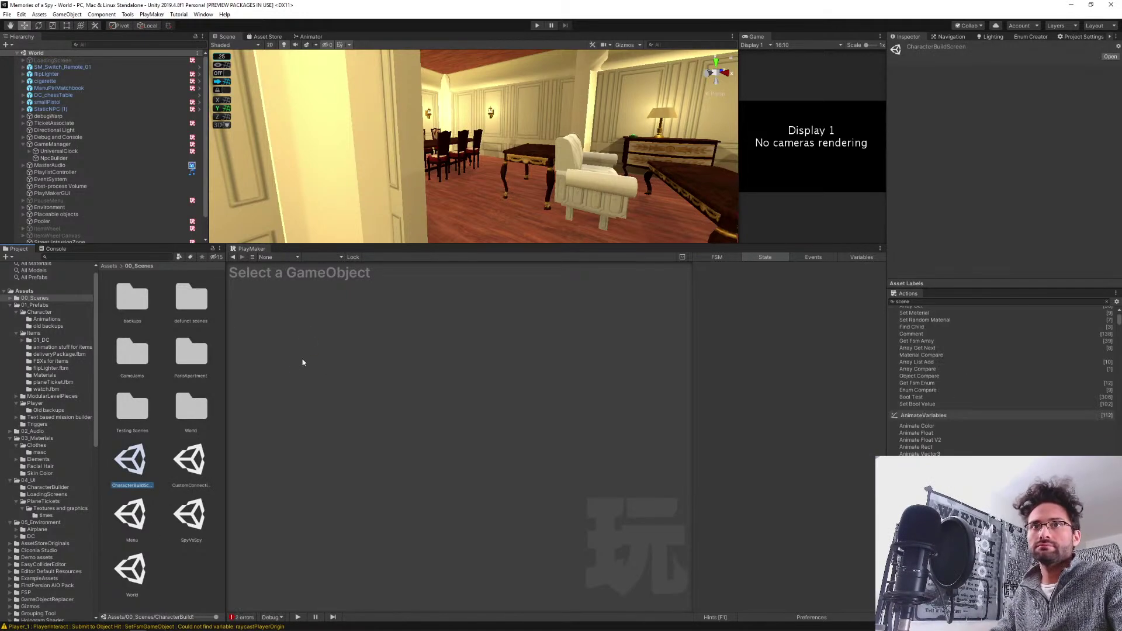
left_click(189, 598)
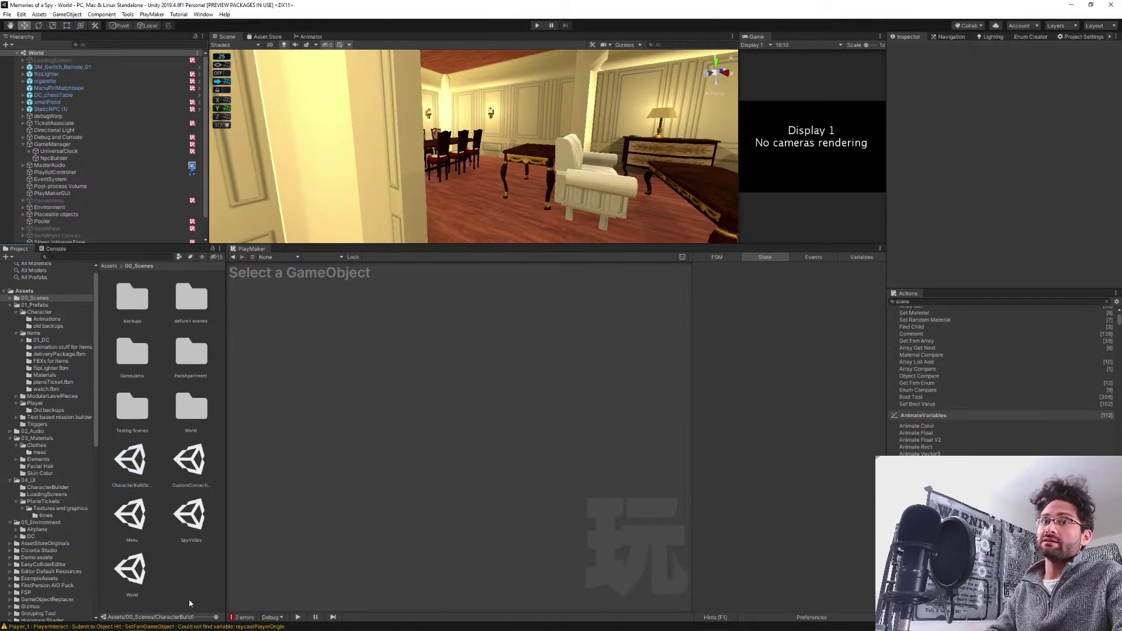
Open the CharacterBuildScreen scene and add a UI Canvas to it.
double_click(125, 466)
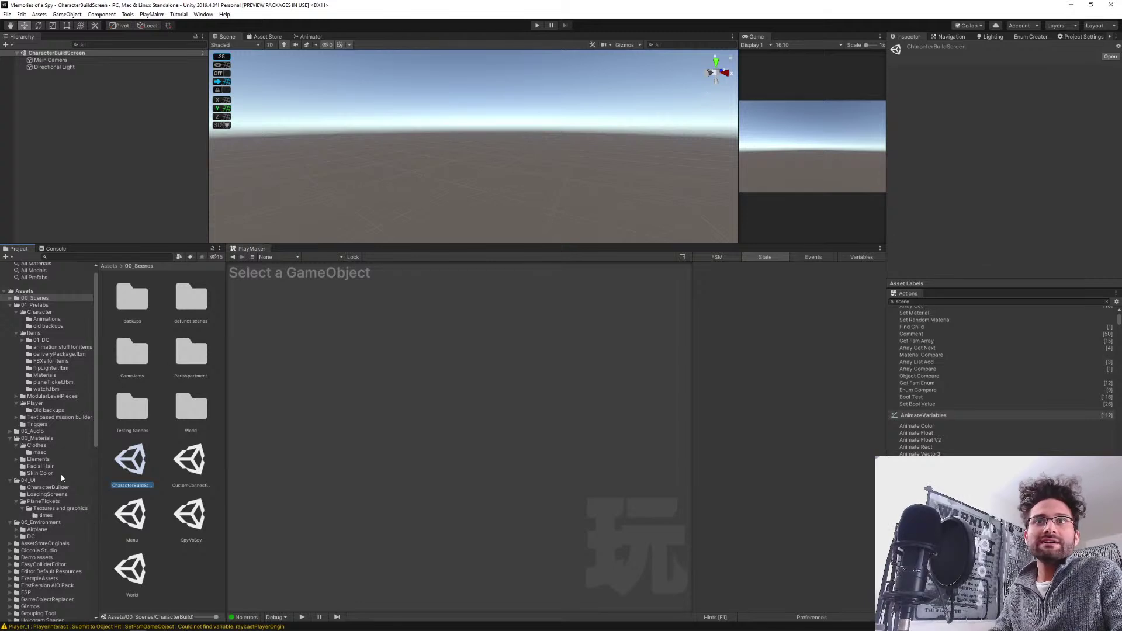
left_click(28, 480)
right_click(86, 78)
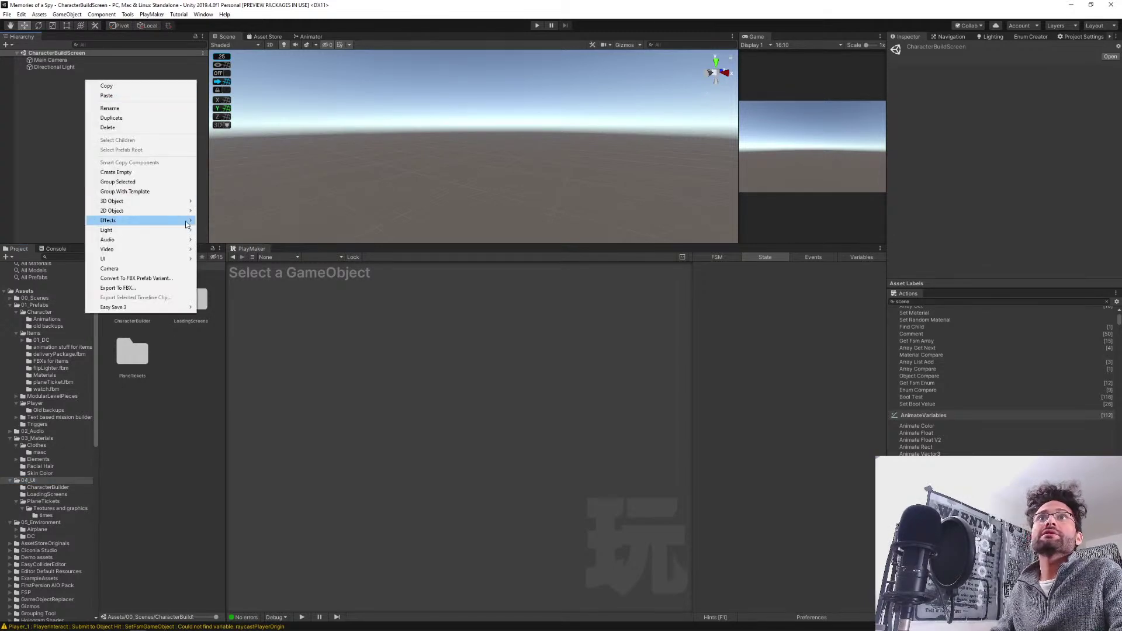
mouse_move(140, 259)
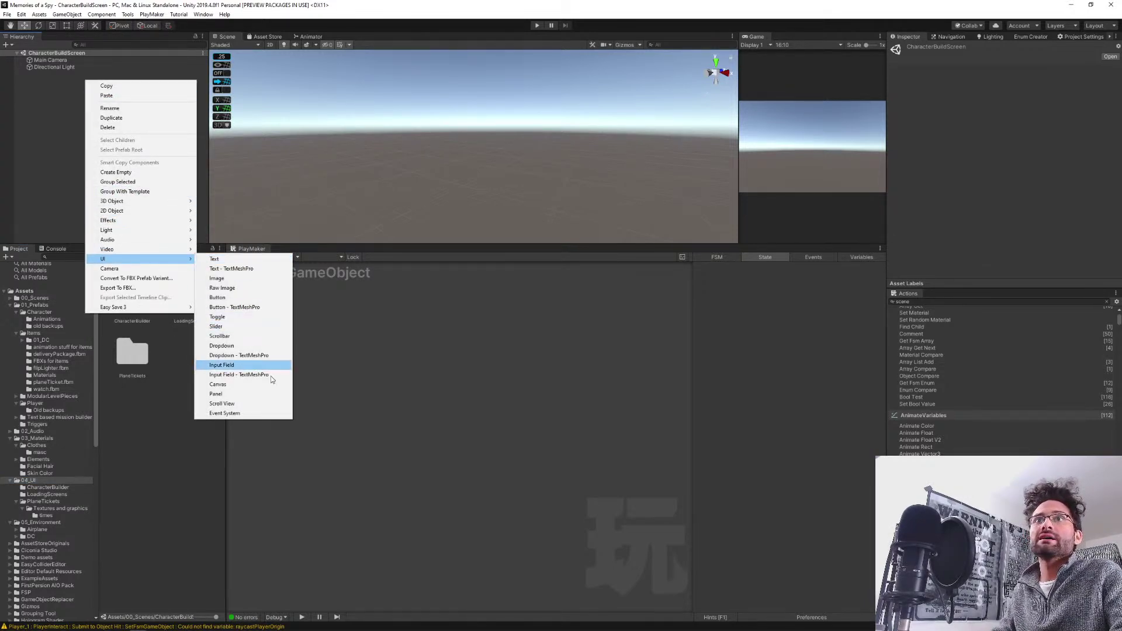
left_click(247, 384)
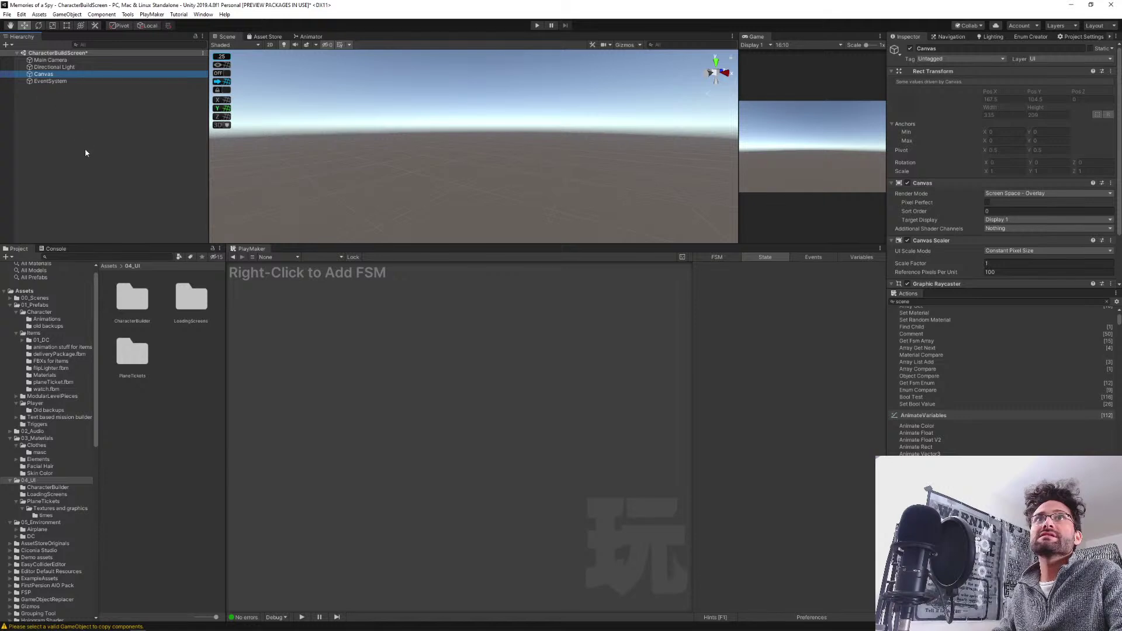
Add a UI Image as a child of the Canvas.
right_click(42, 74)
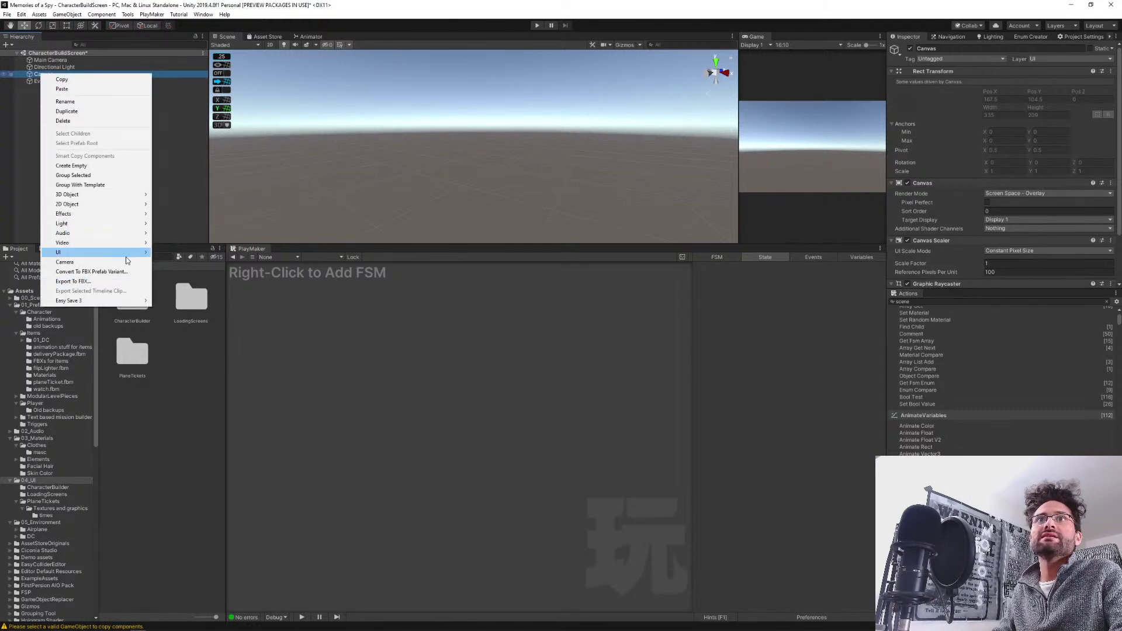
mouse_move(127, 258)
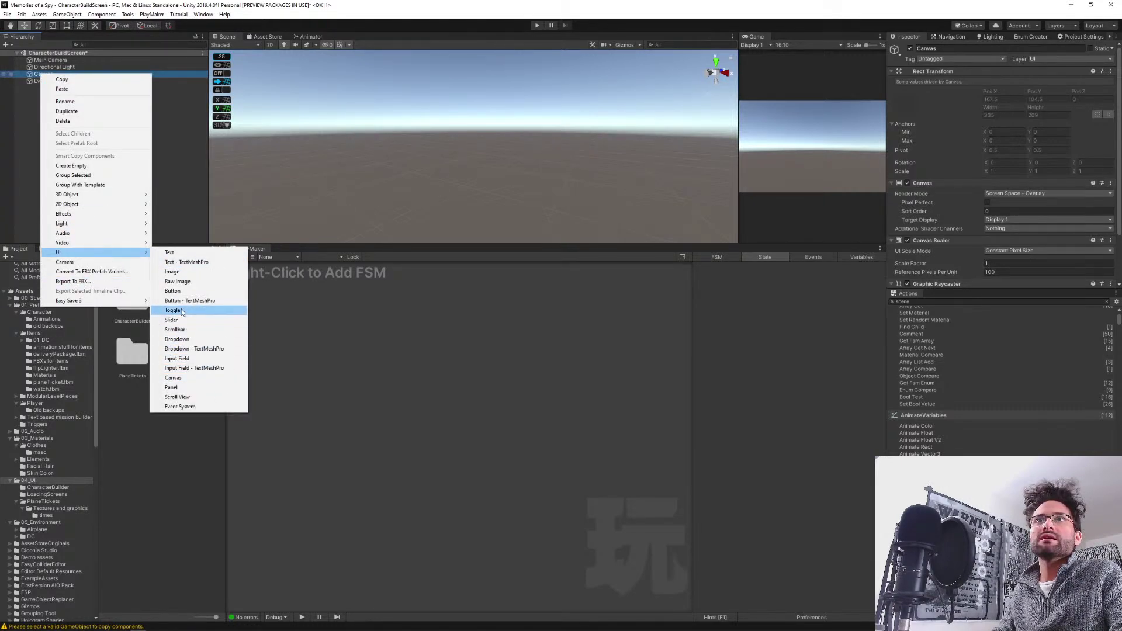
left_click(184, 271)
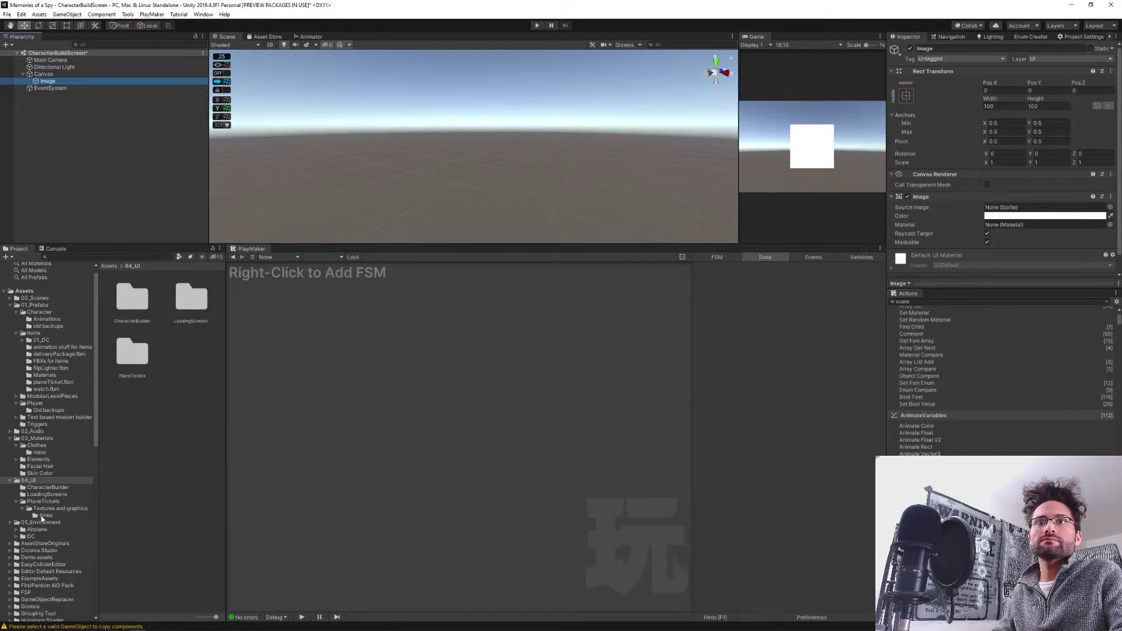
Change the CharacterDossier texture in the CharacterBuilder folder to the Sprite (2D and UI) texture type and apply the import settings.
left_click(49, 489)
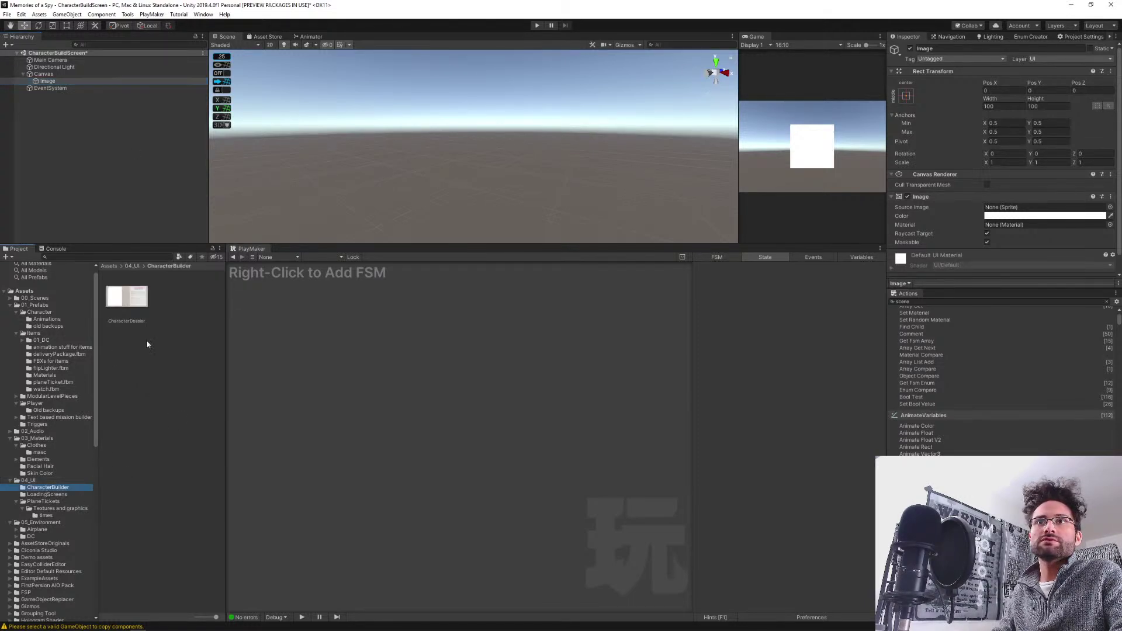
left_click_drag(127, 296, 1011, 192)
scroll(1016, 193, "down", 1)
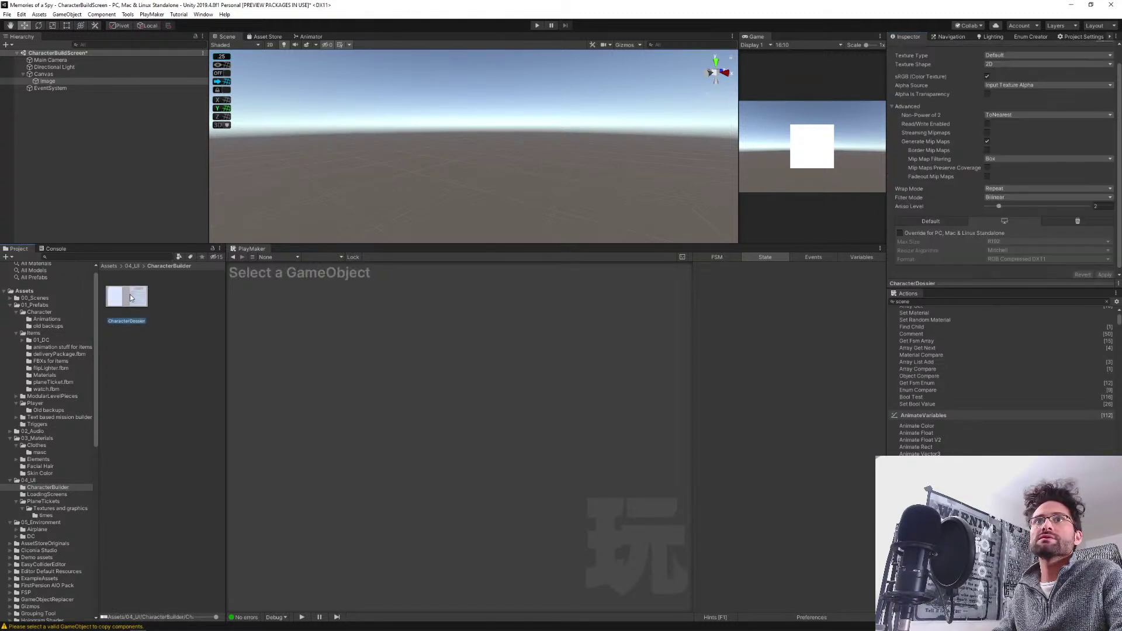
left_click(997, 56)
left_click(1020, 94)
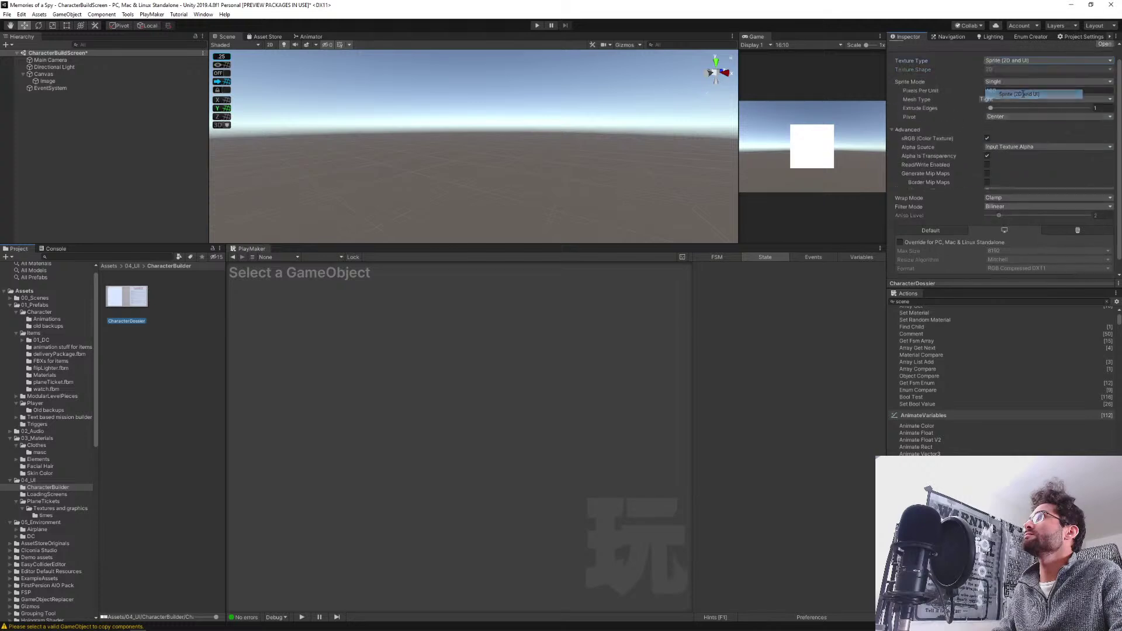
scroll(1057, 189, "down", 1)
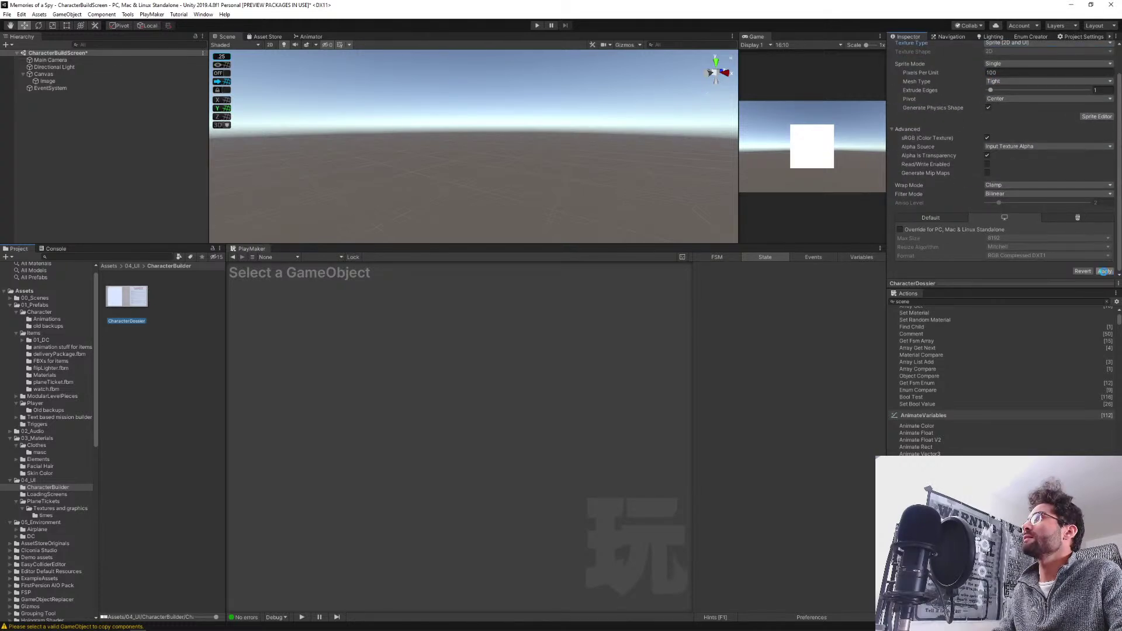
left_click(1104, 271)
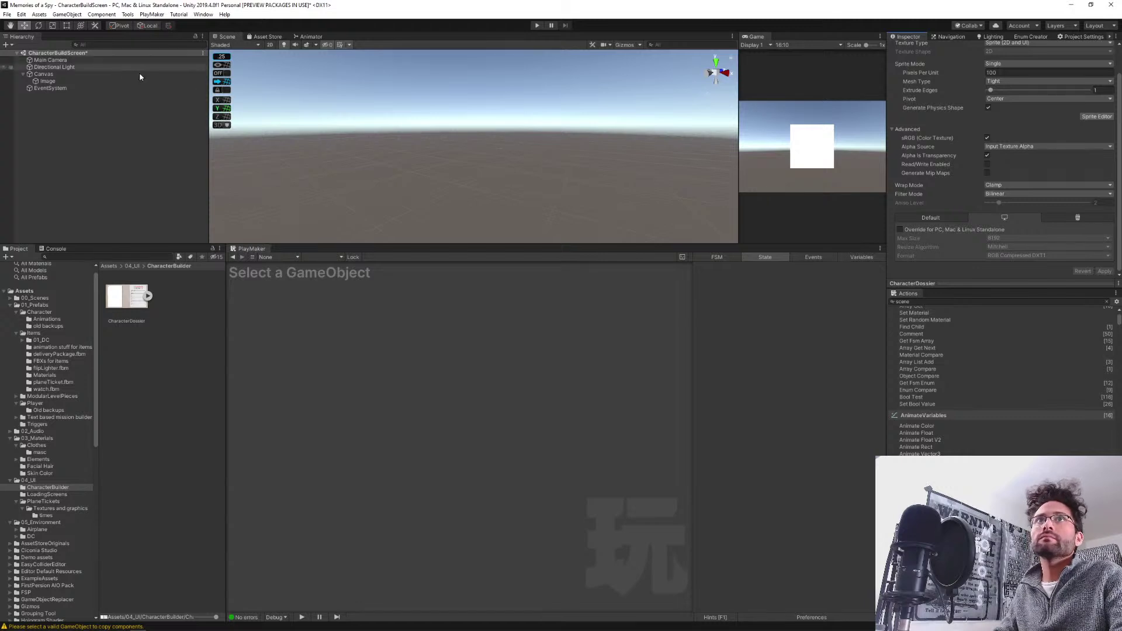
Assign the CharacterDossier sprite as the source image of the Canvas's Image and set it to native size.
left_click(122, 82)
left_click_drag(126, 304, 1017, 190)
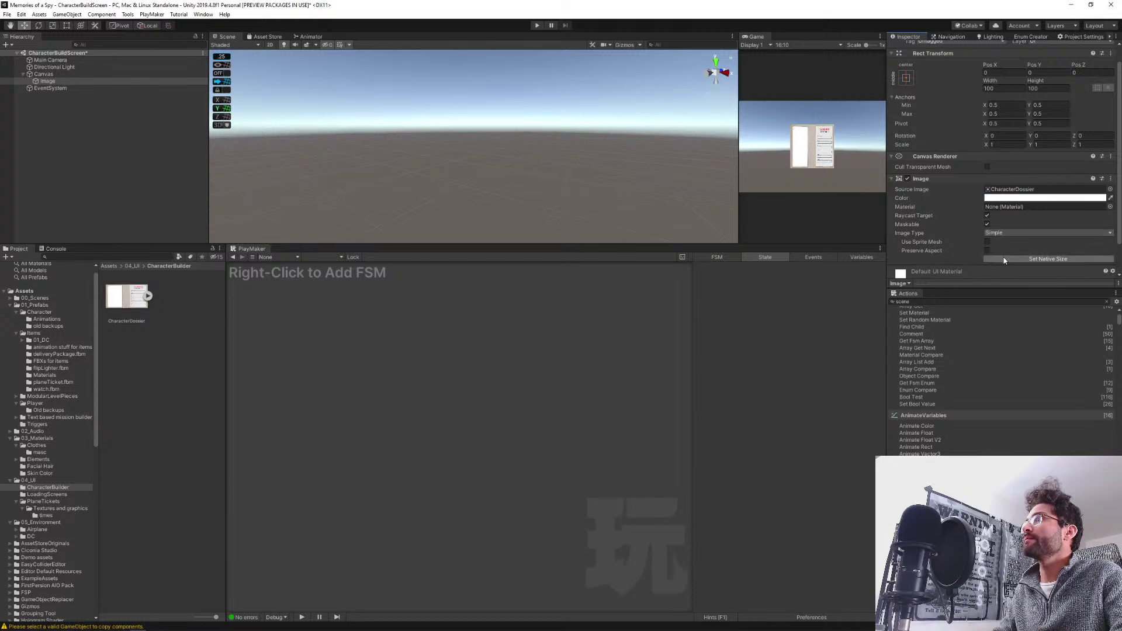
scroll(957, 233, "down", 1)
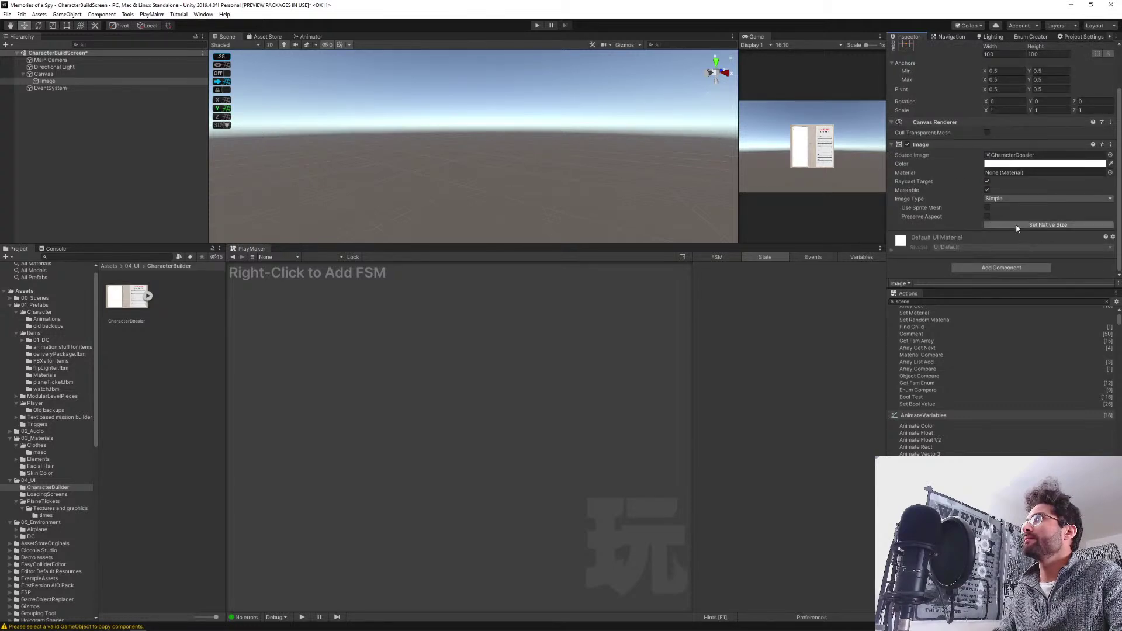
left_click(1029, 225)
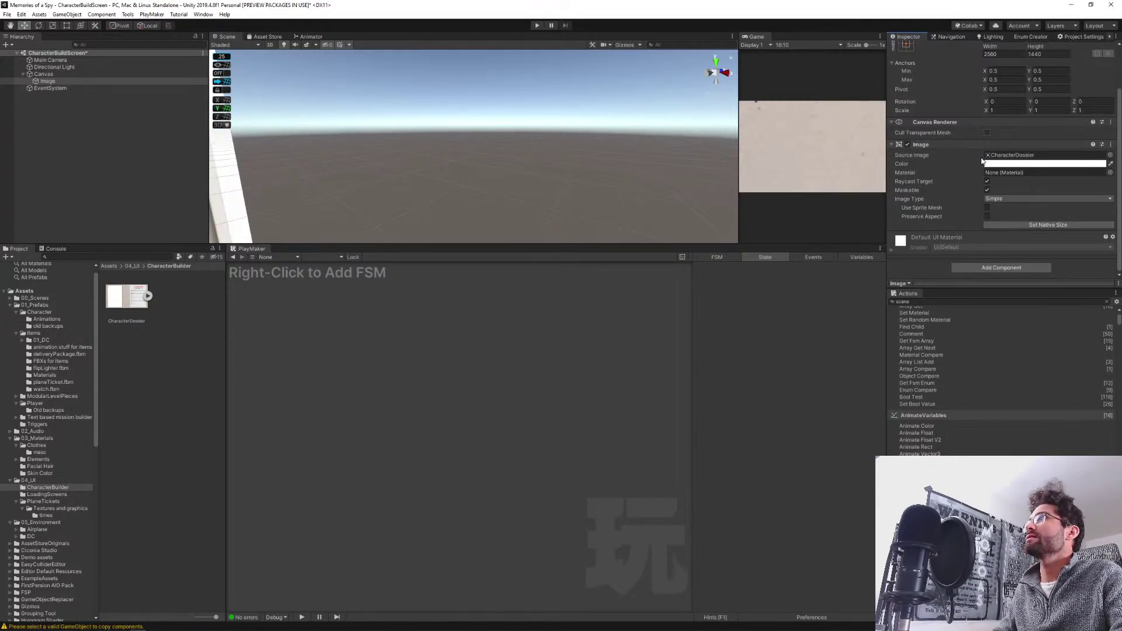
scroll(957, 170, "up", 1)
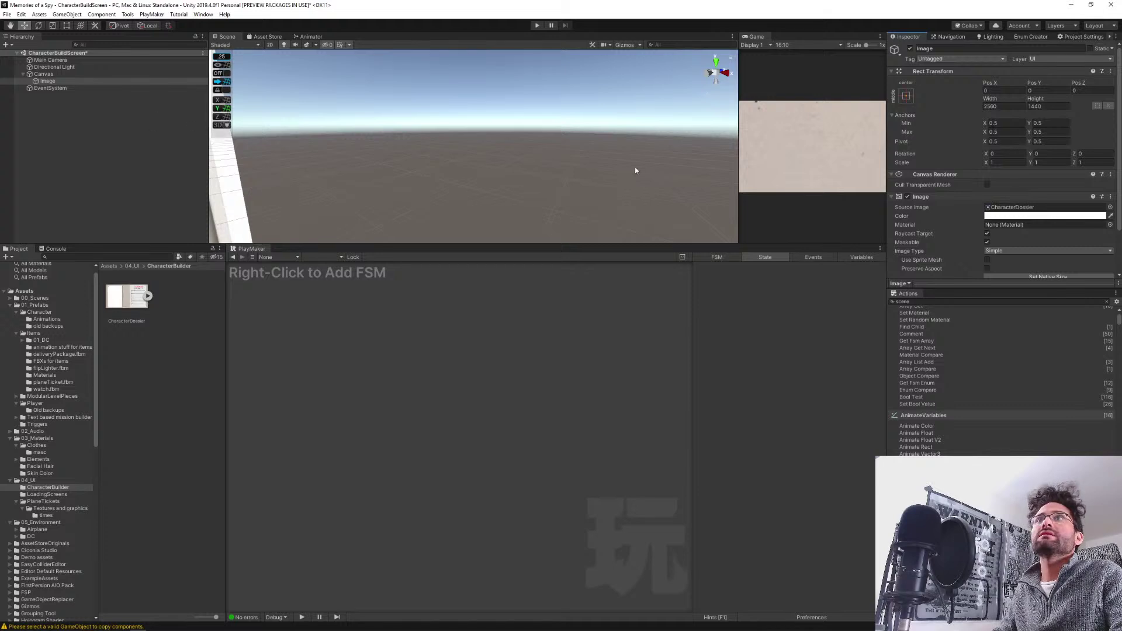
Frame the whole dossier image in the Scene view and widen the Game view.
key("f")
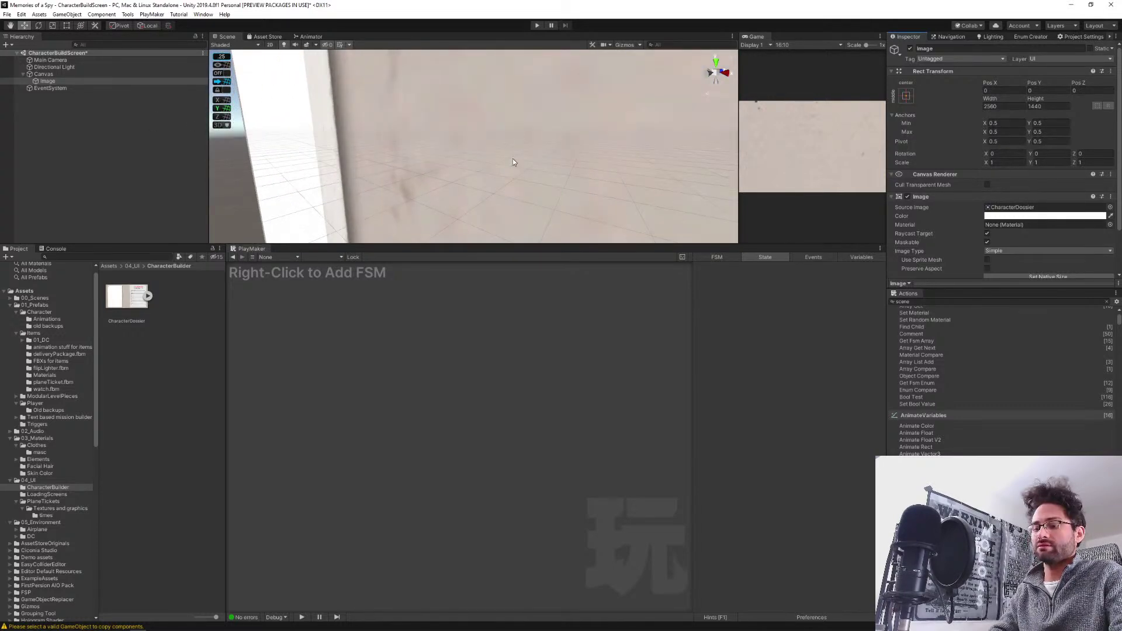
left_click_drag(513, 159, 599, 124)
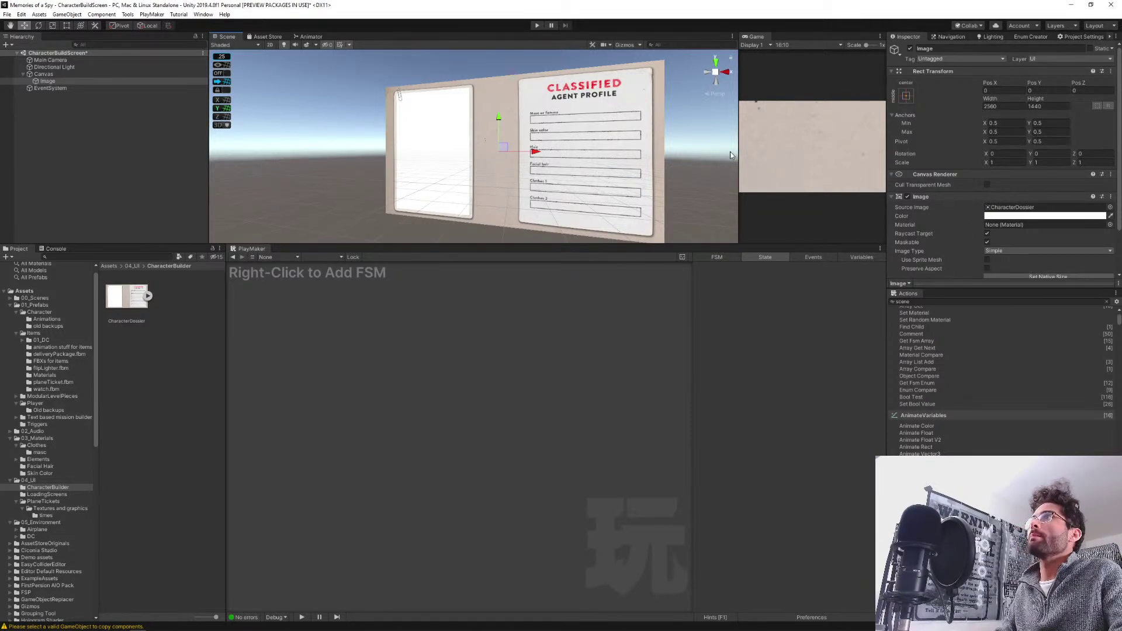
left_click_drag(739, 152, 440, 135)
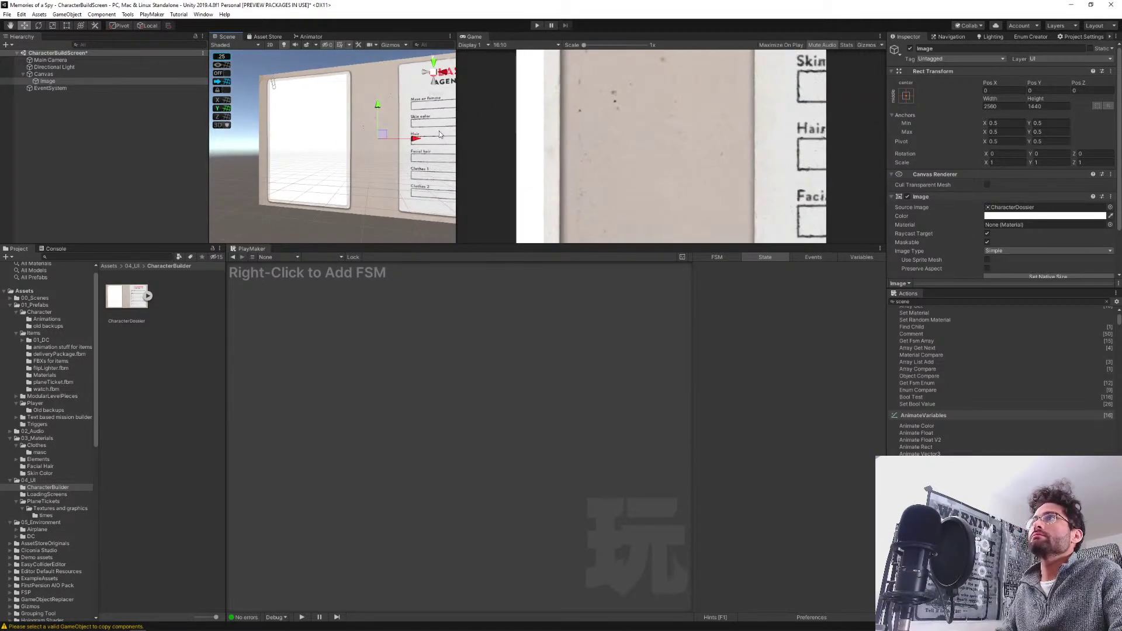
Set the Canvas Scaler to Scale With Screen Size with a reference resolution of 1920 by 1080.
left_click(43, 74)
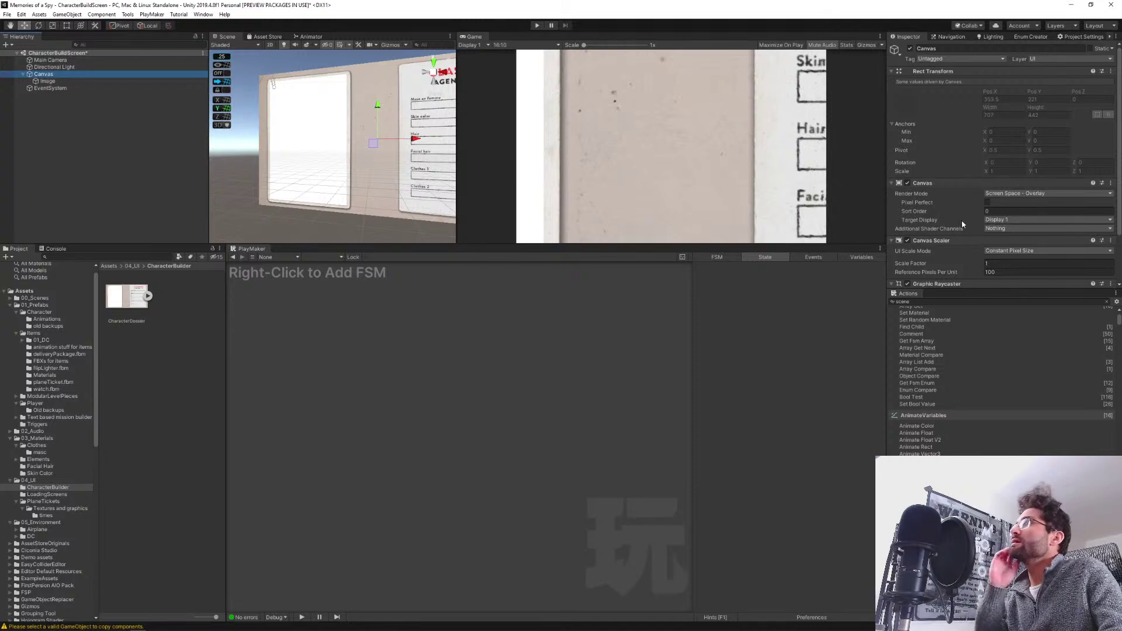
scroll(962, 224, "down", 3)
left_click(1017, 192)
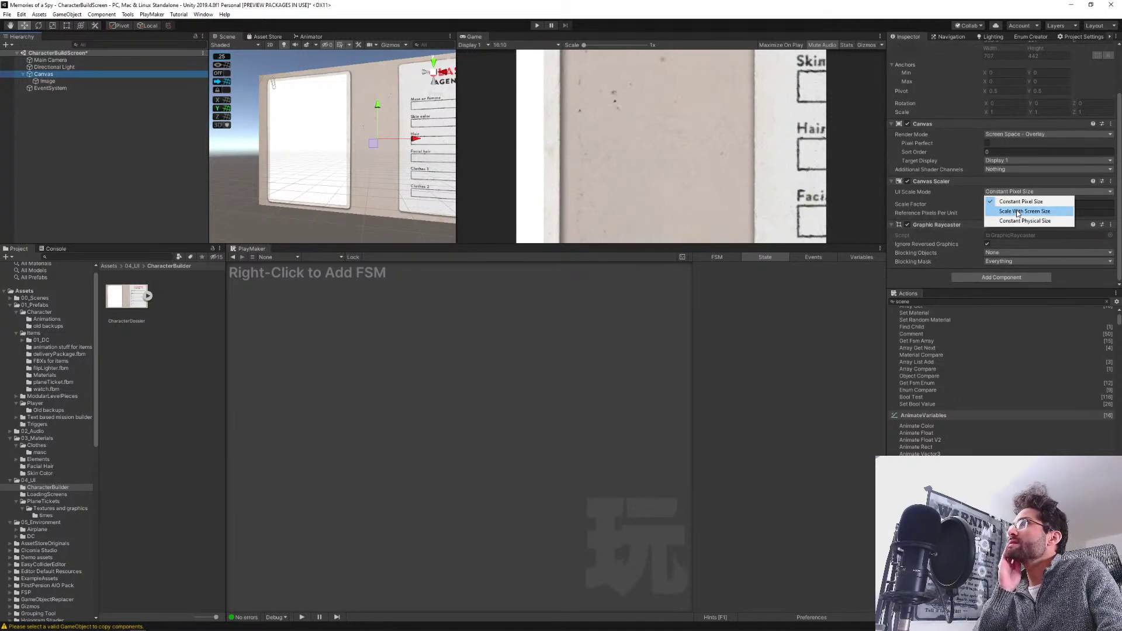
left_click(1017, 212)
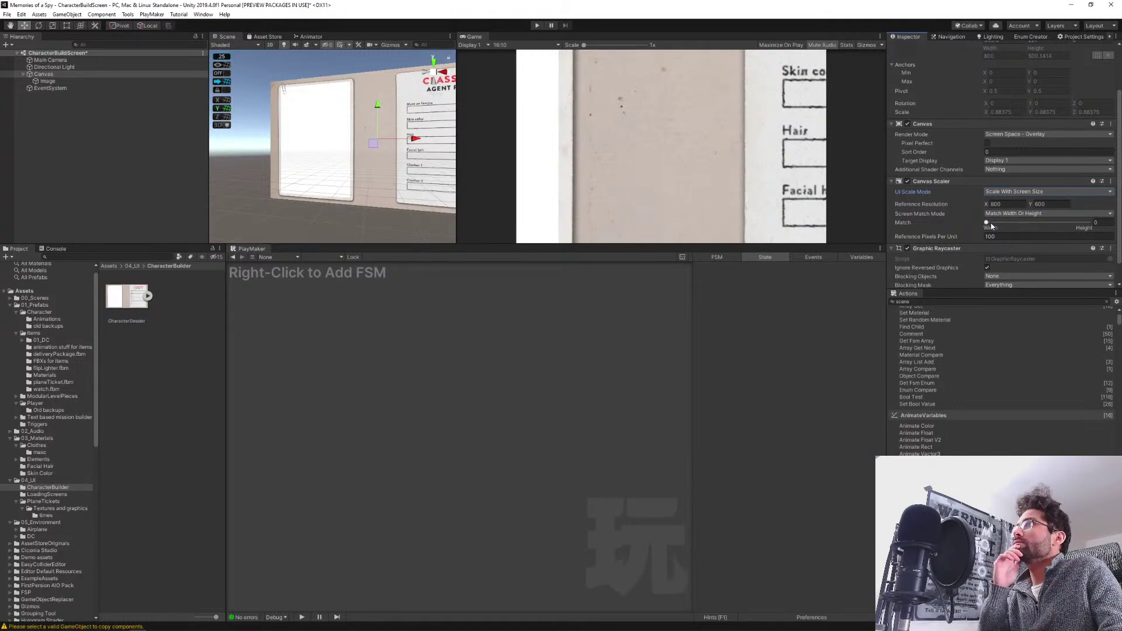
left_click(1007, 204)
type("19")
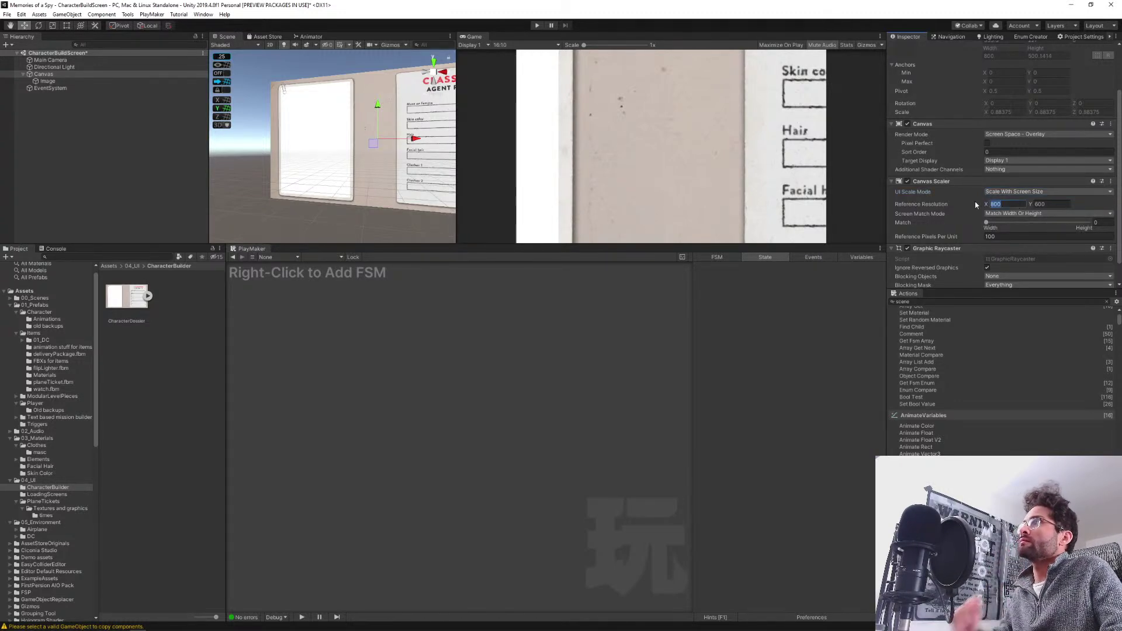
type("20")
left_click(1042, 204)
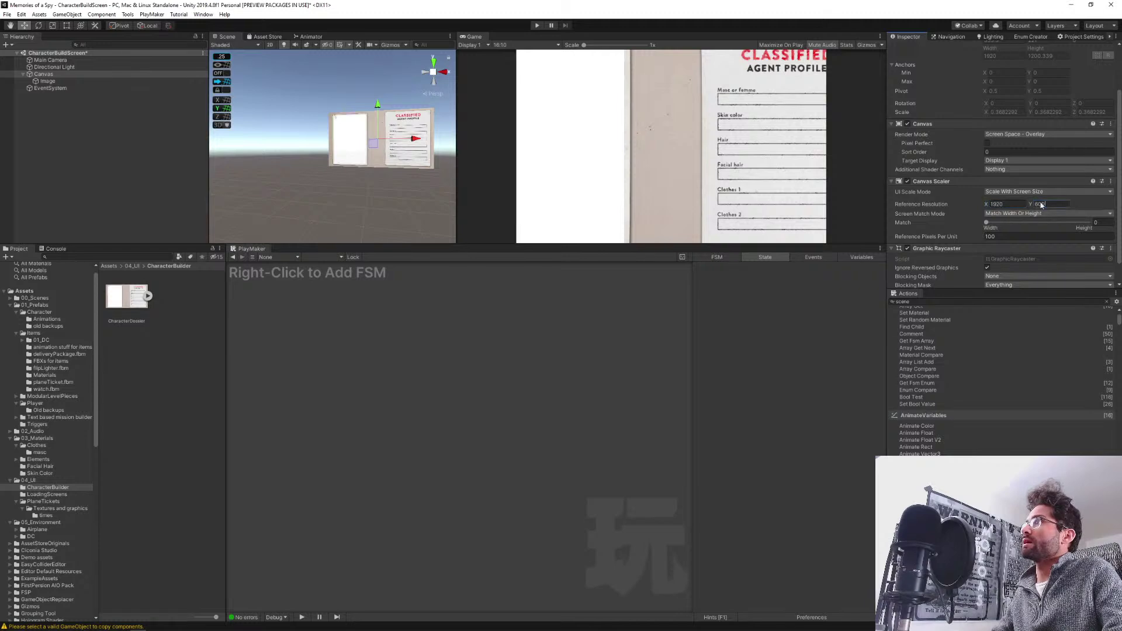
type("1080")
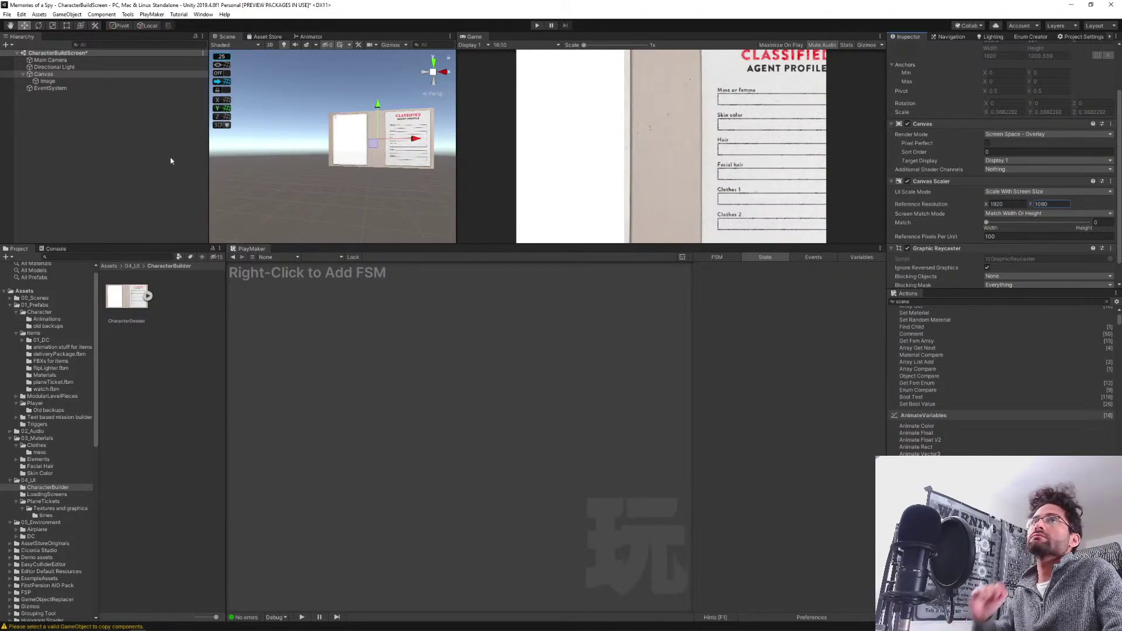
Enable Preserve Aspect on the dossier Image and disable its Raycast Target and Maskable options.
left_click(47, 80)
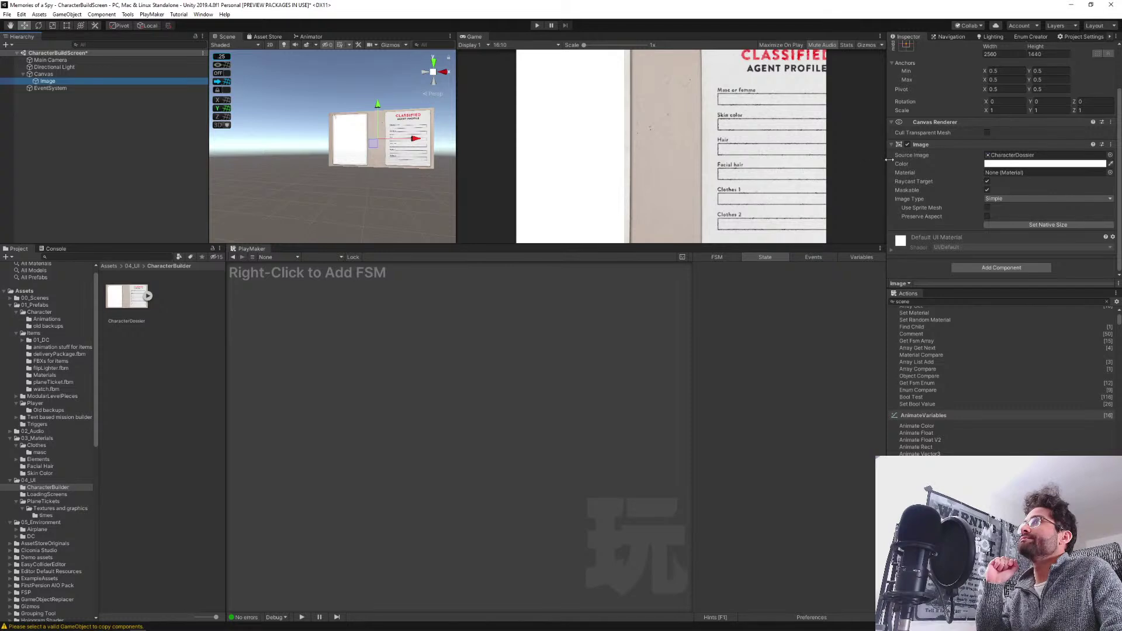
left_click(988, 217)
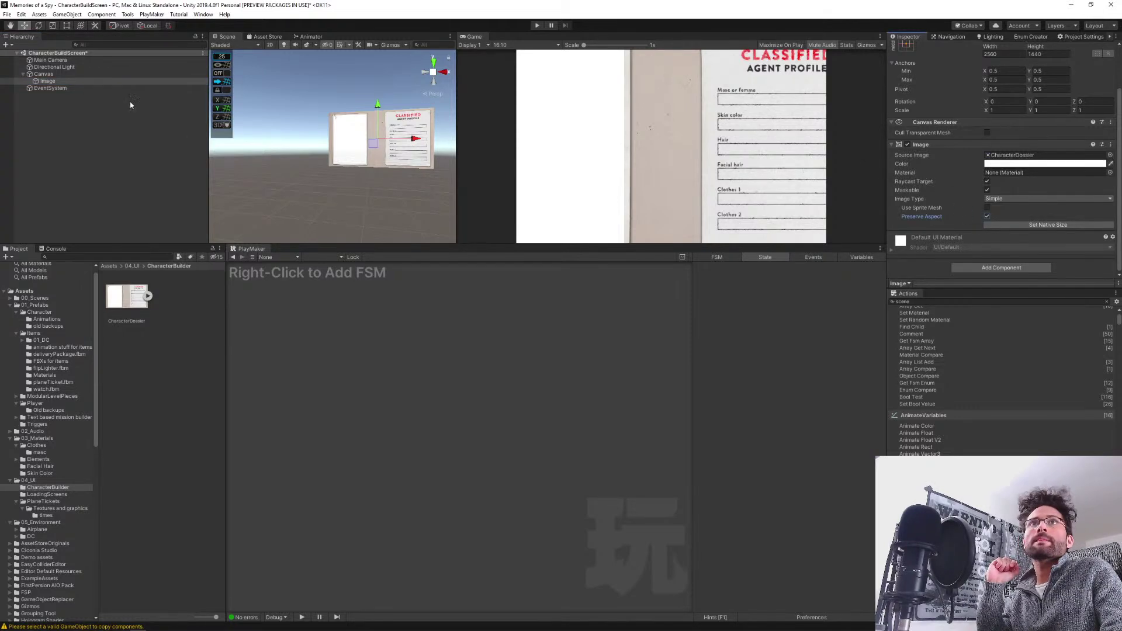
left_click(987, 181)
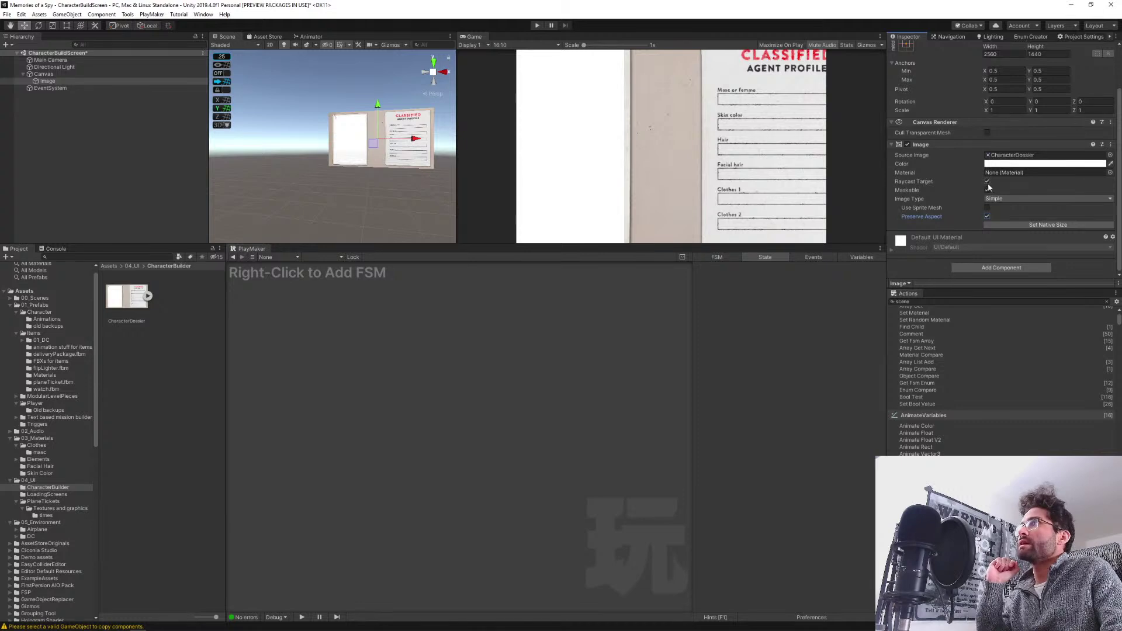
left_click(987, 190)
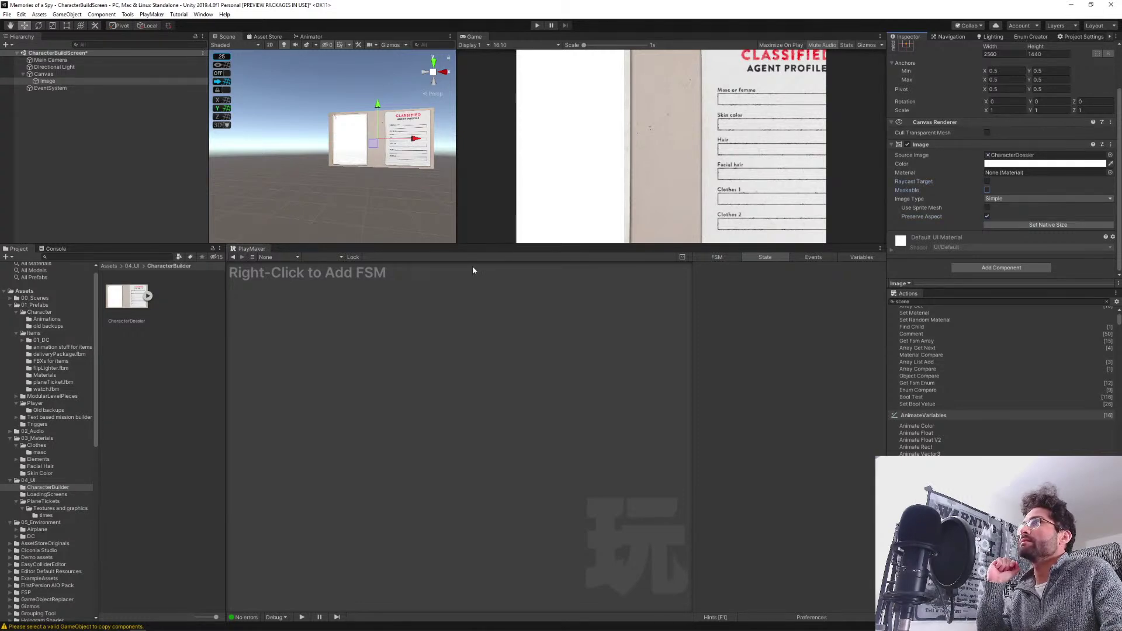
Try adjusting the Canvas Scaler's Reference Pixels Per Unit and undo the change.
left_click(75, 74)
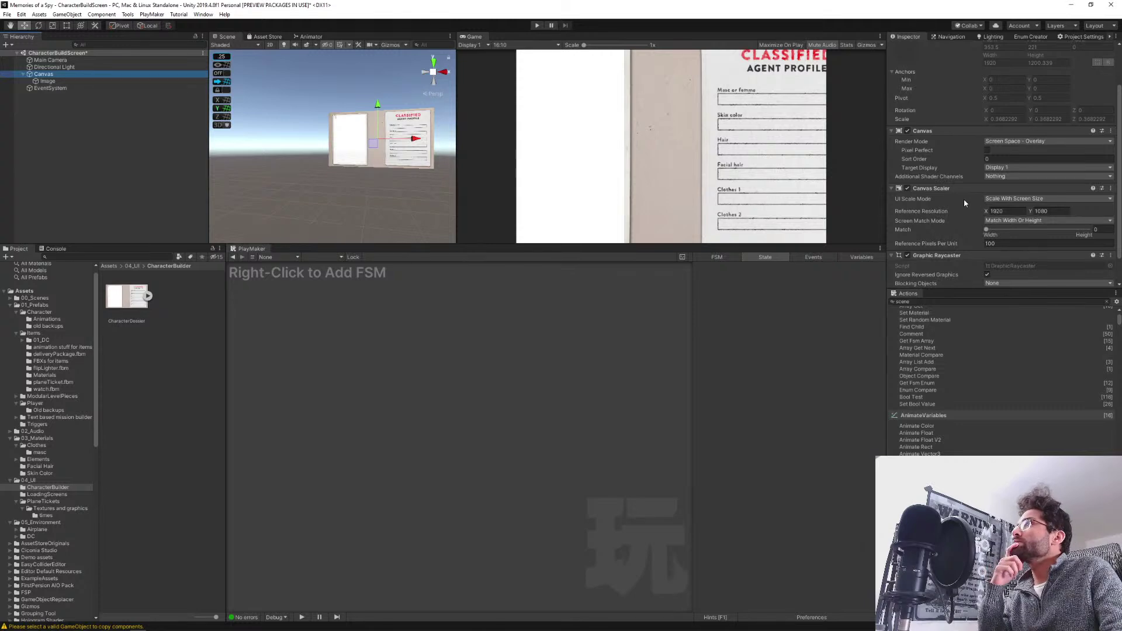
scroll(965, 203, "down", 2)
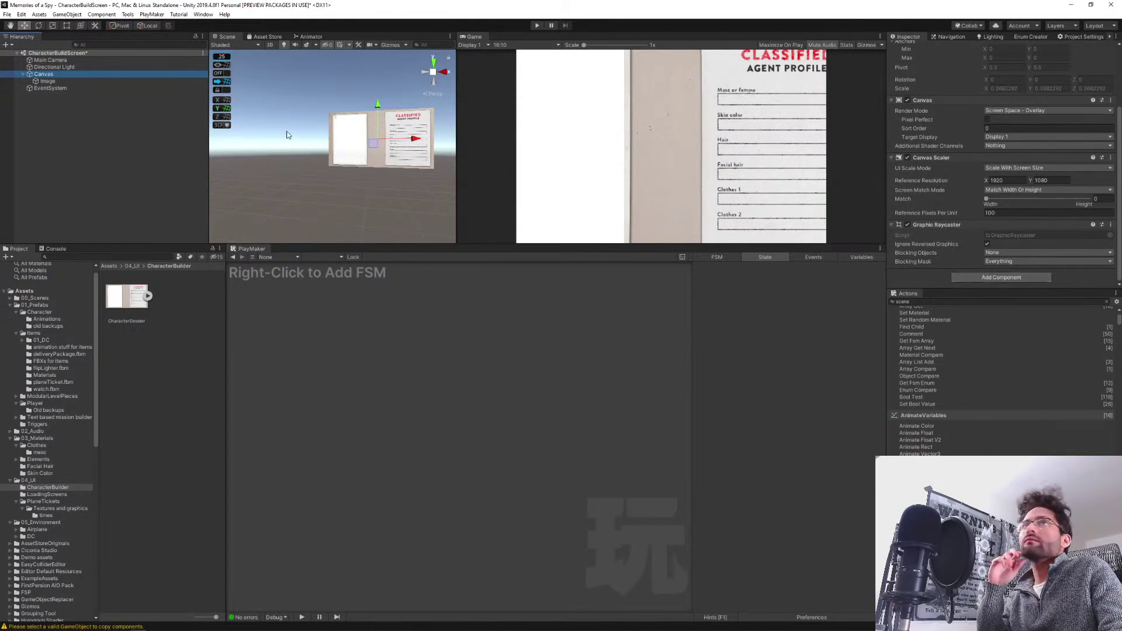
left_click(987, 199)
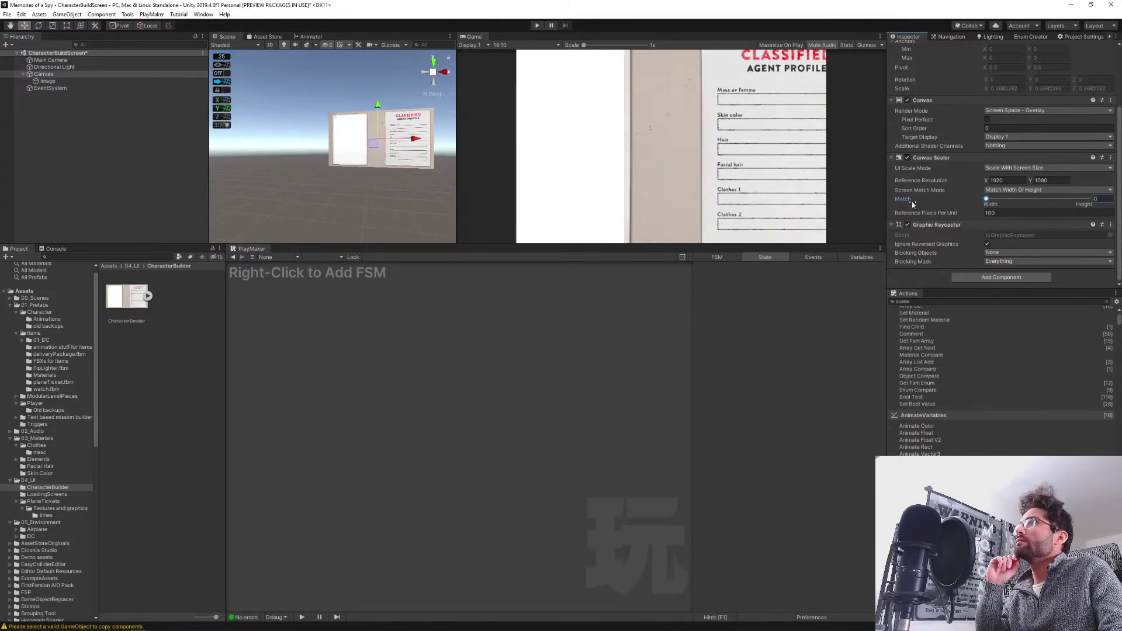
left_click_drag(938, 214, 964, 216)
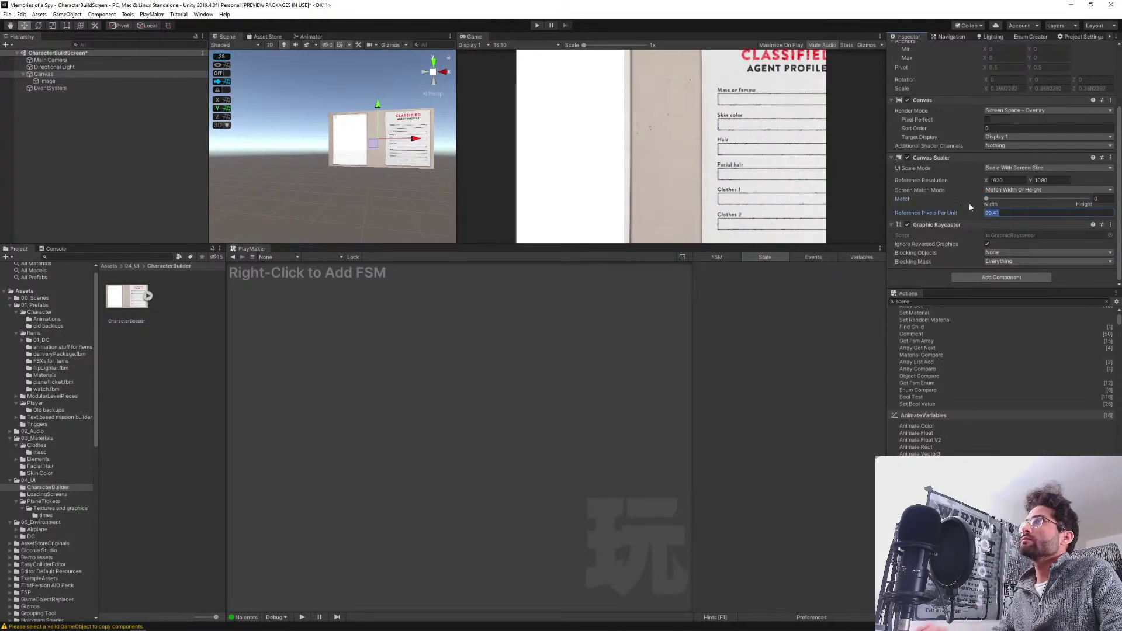
key("ctrl+z")
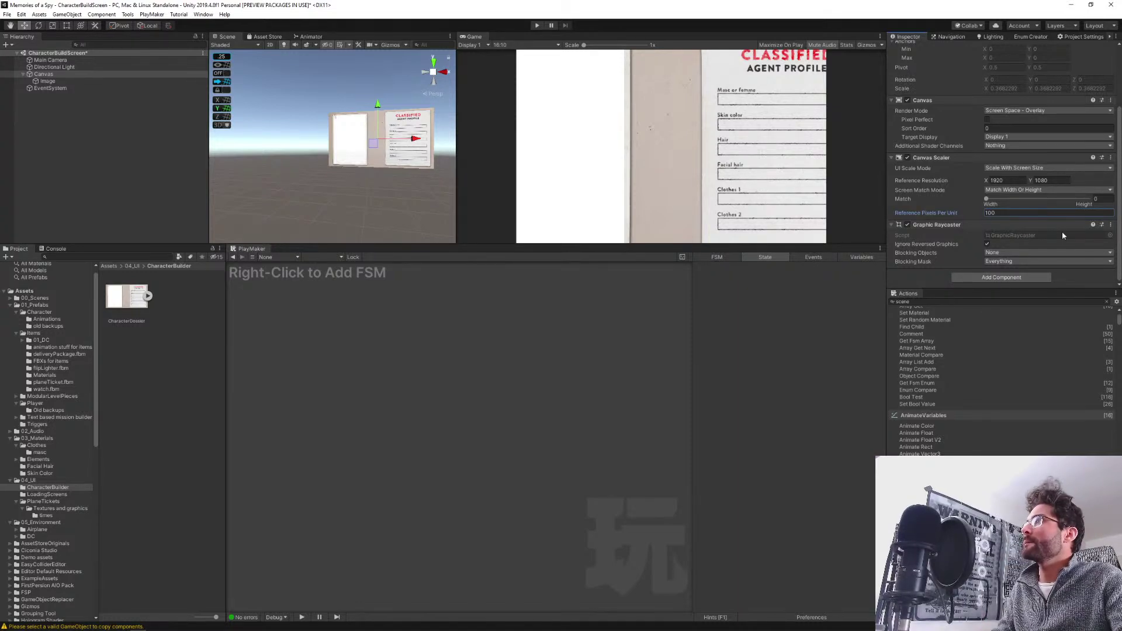
Try the Constant Physical Size UI scale mode on the Canvas and return it to Scale With Screen Size.
left_click(43, 73)
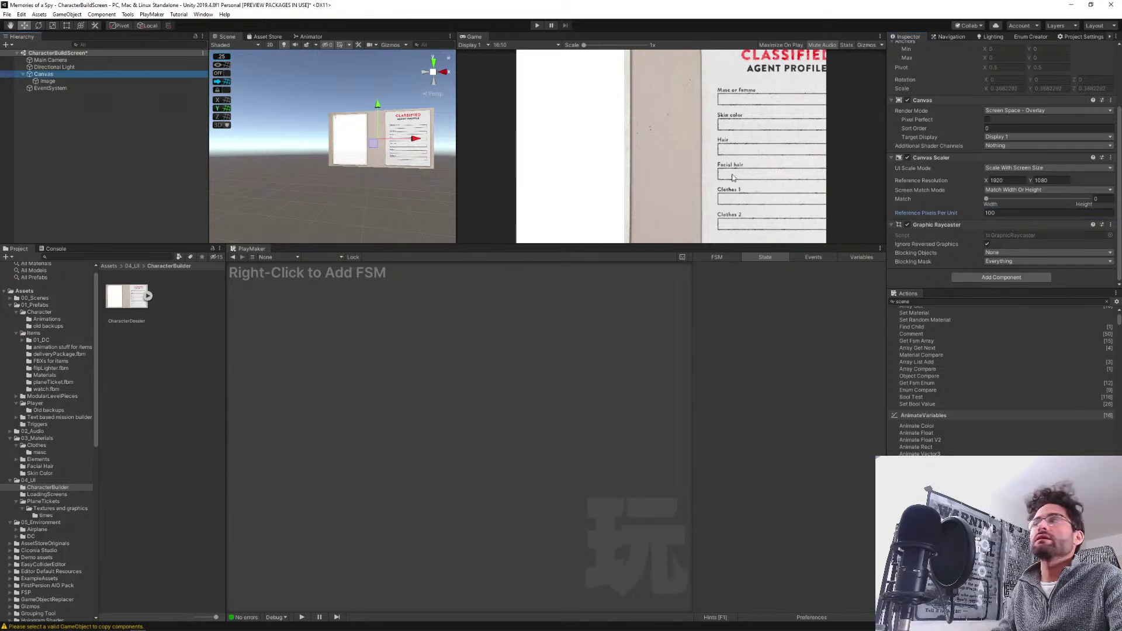
left_click(1017, 169)
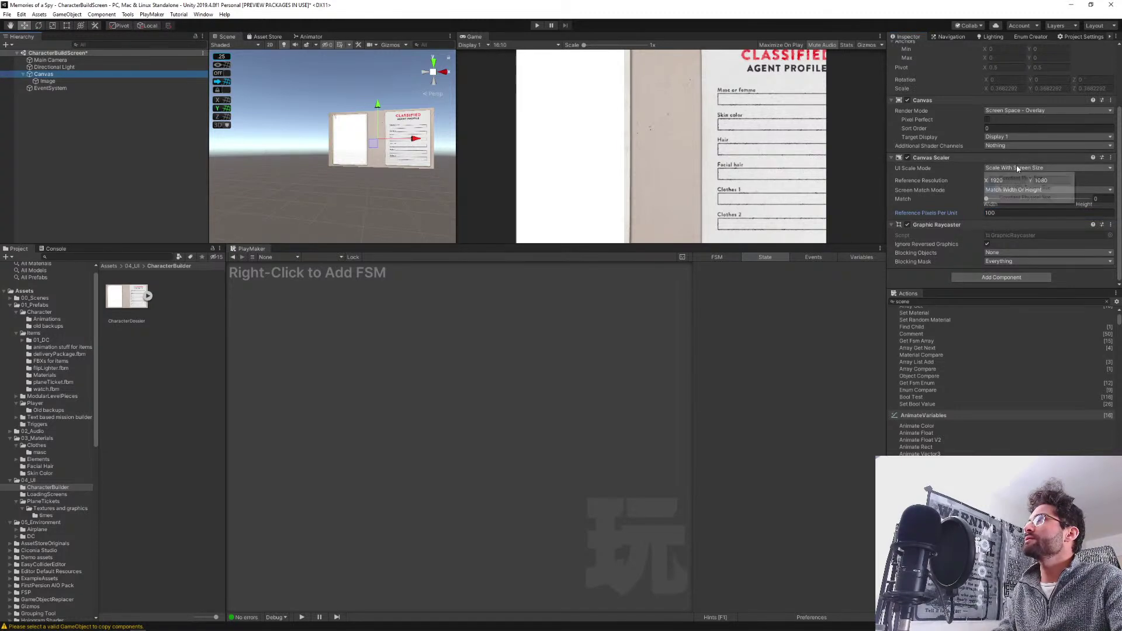
left_click(1020, 198)
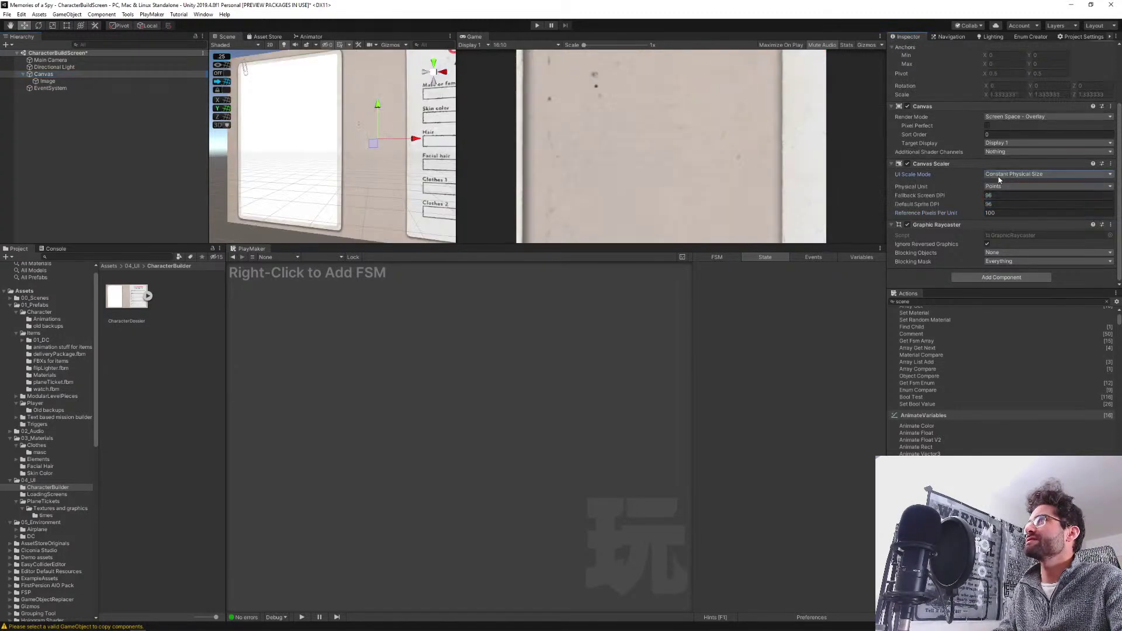
left_click(999, 174)
left_click(1004, 194)
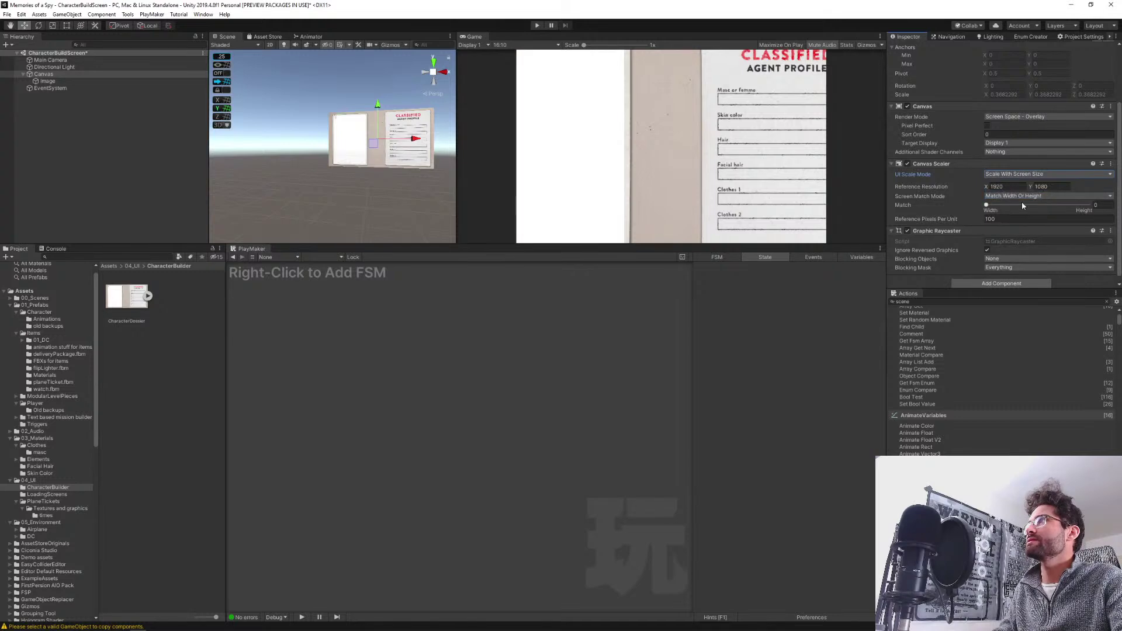
Increase the Canvas Scaler's reference resolution X to about 2677 so the whole dossier fits in the Game view.
left_click_drag(987, 205, 925, 207)
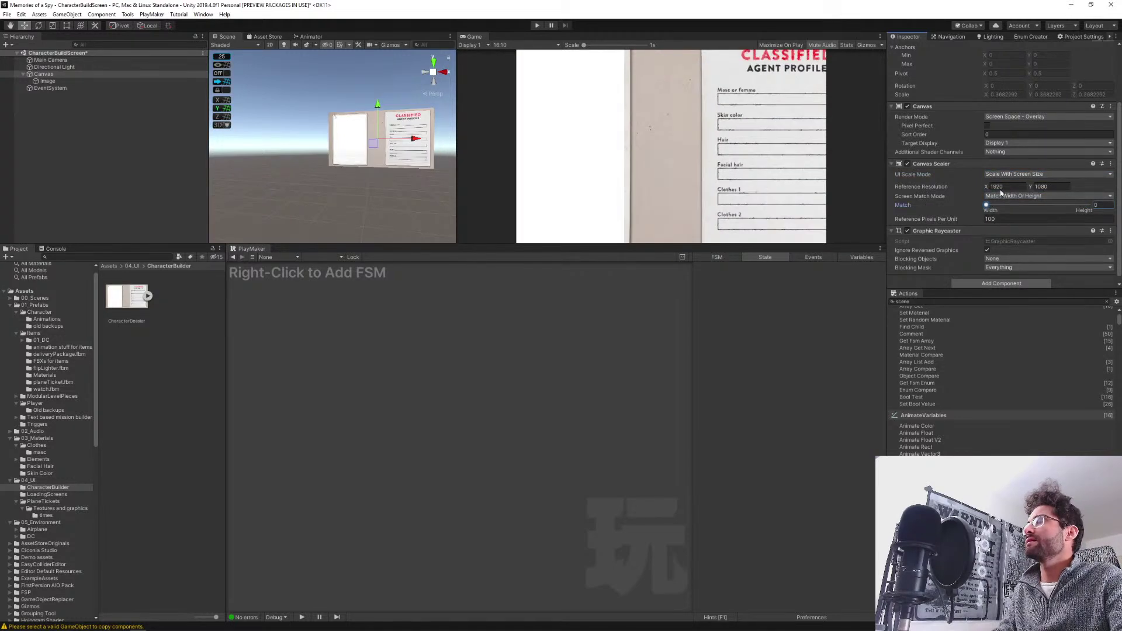
left_click_drag(987, 186, 976, 166)
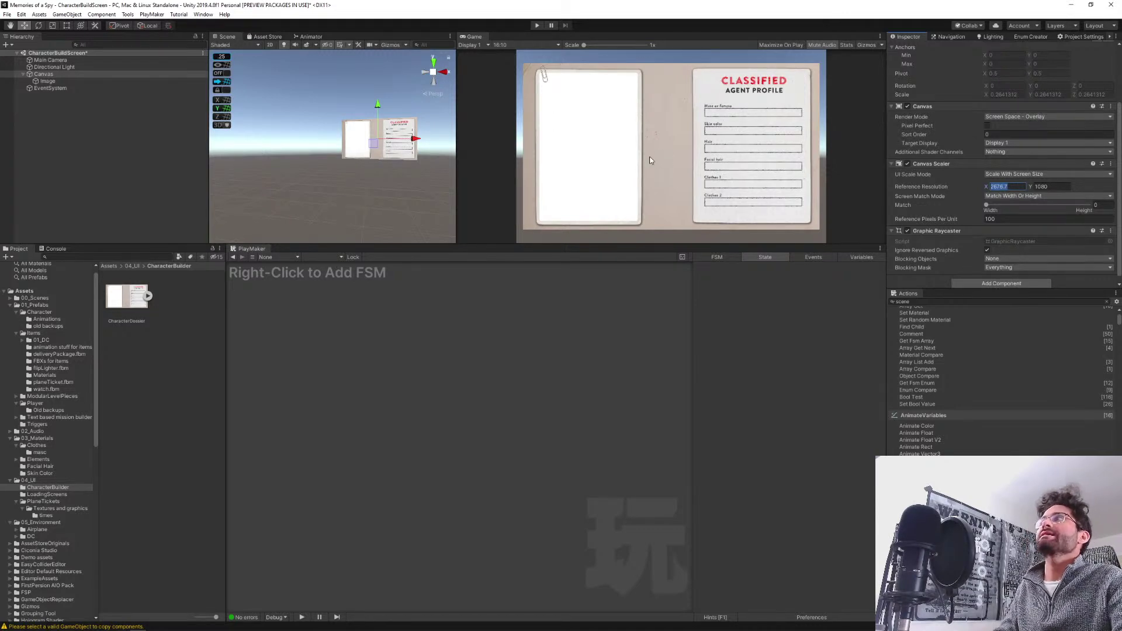
Inspect the CharacterDossier texture's import settings and the properties of the sprite inside it.
left_click(126, 308)
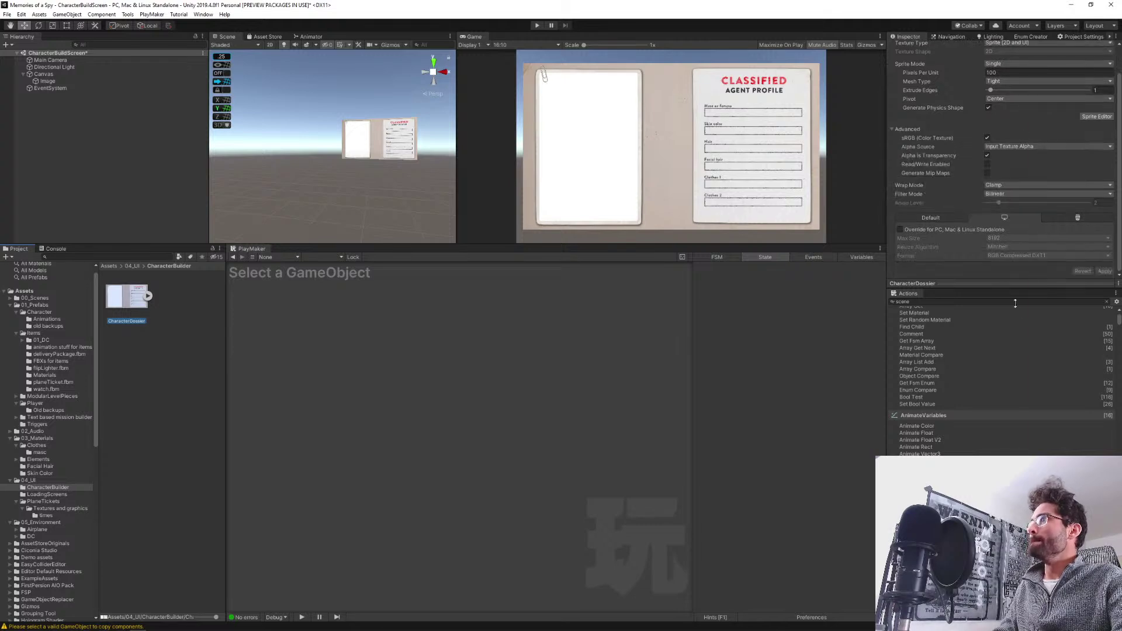
left_click(148, 297)
left_click(174, 296)
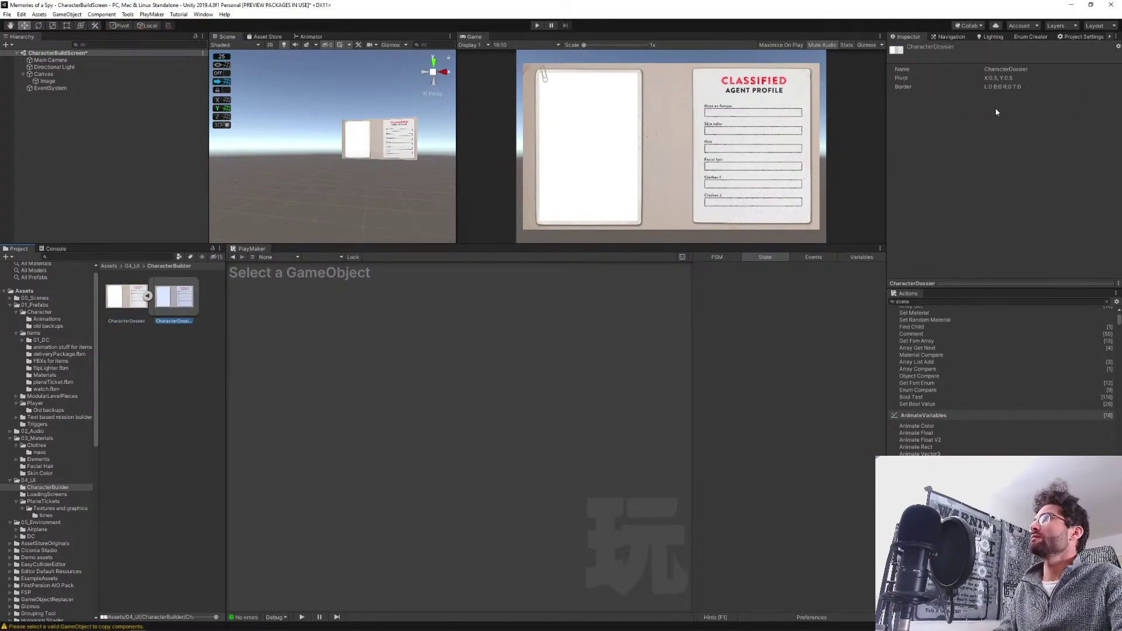
Check the CharacterDossier PNG's dimensions, set the Canvas Scaler's reference resolution to 2560 x 1440, and enlarge the Scene and Game views.
key("alt+Tab")
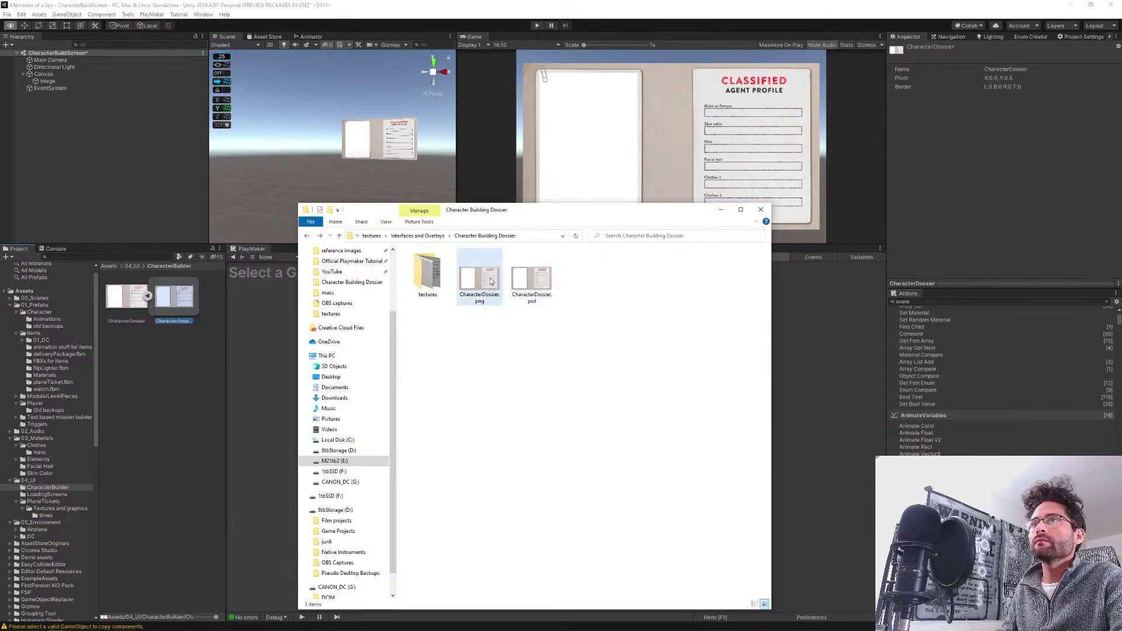
mouse_move(491, 281)
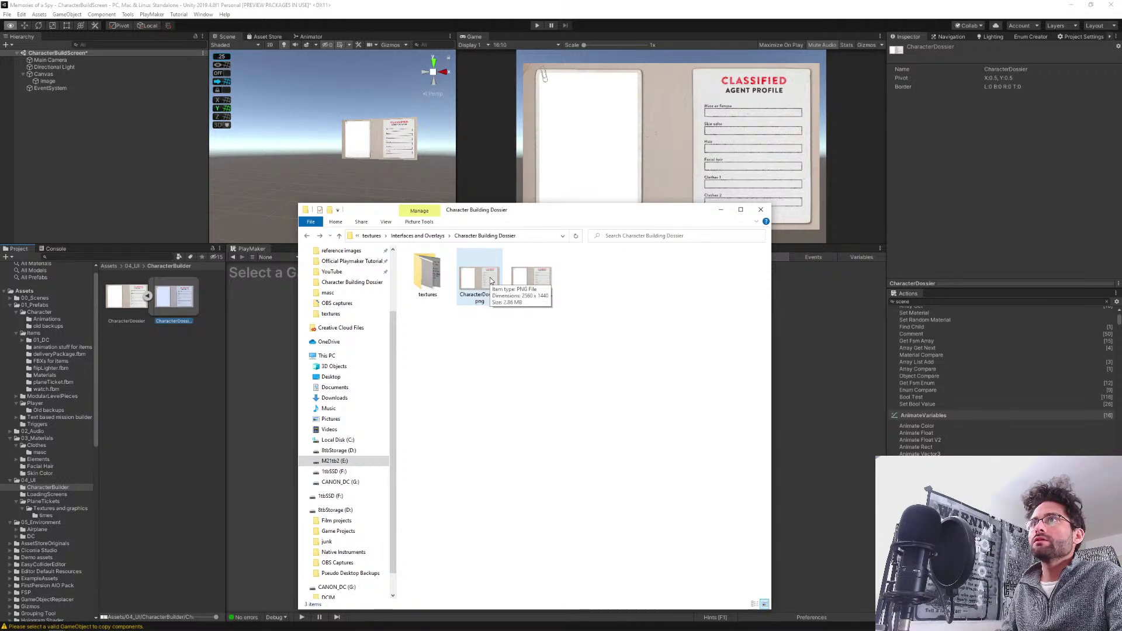
left_click(55, 126)
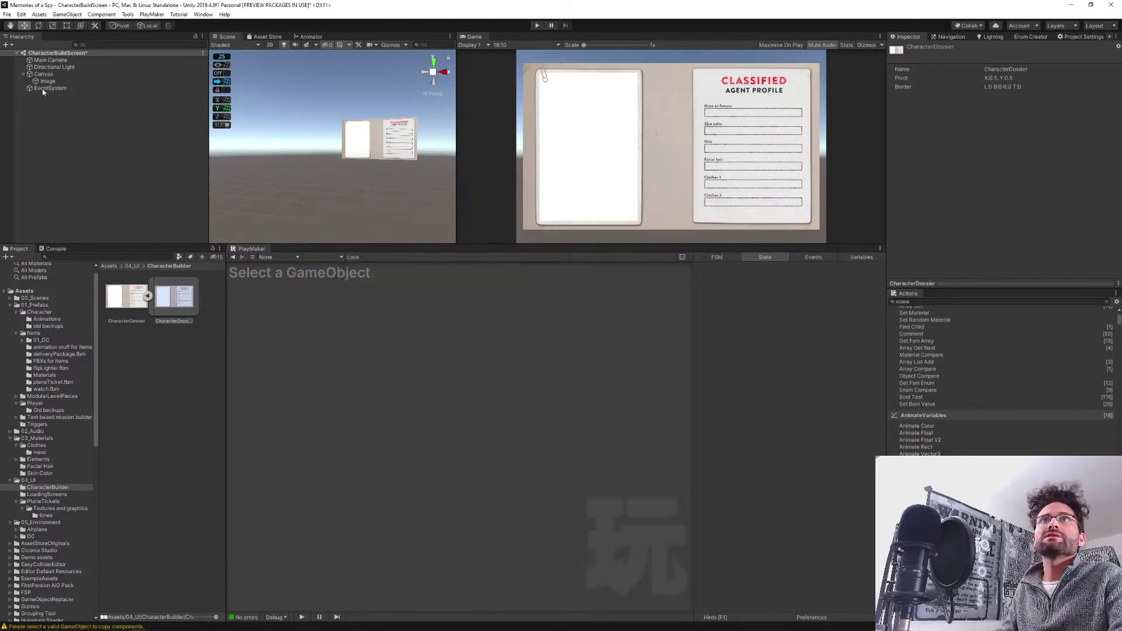
left_click(49, 89)
left_click(42, 74)
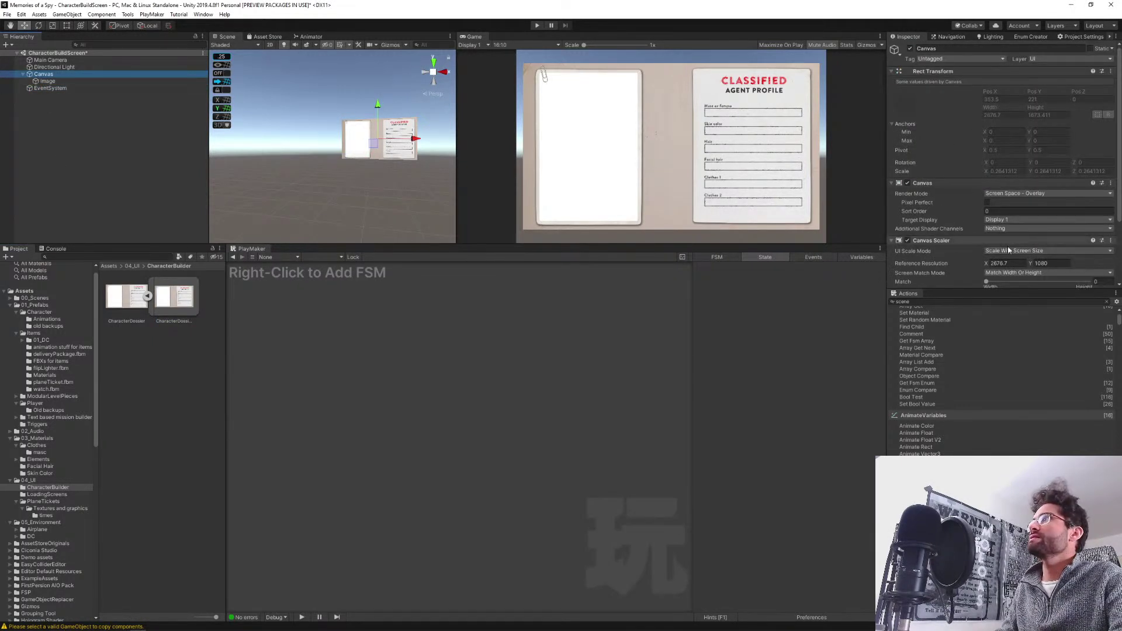
left_click(993, 263)
type("2560")
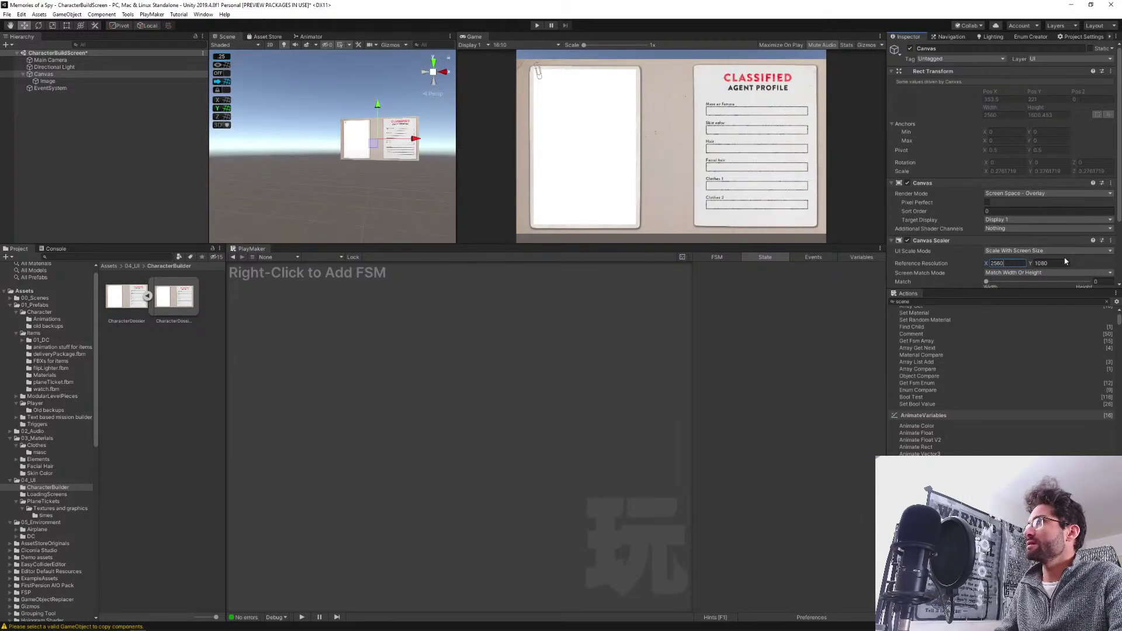
left_click(1053, 263)
type("1440")
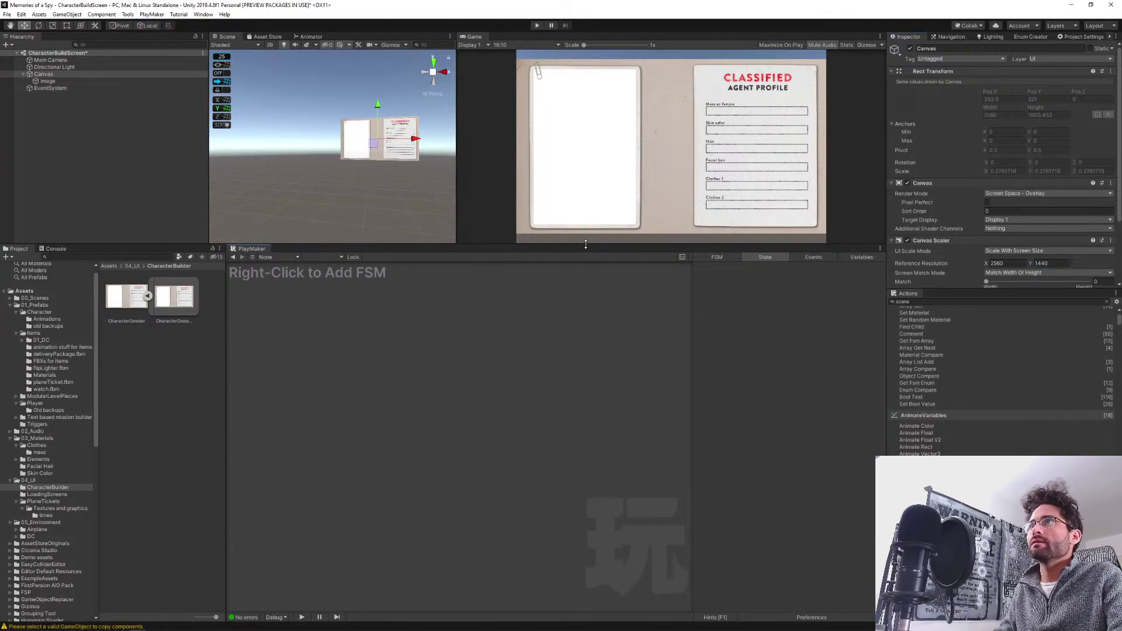
left_click_drag(595, 246, 606, 318)
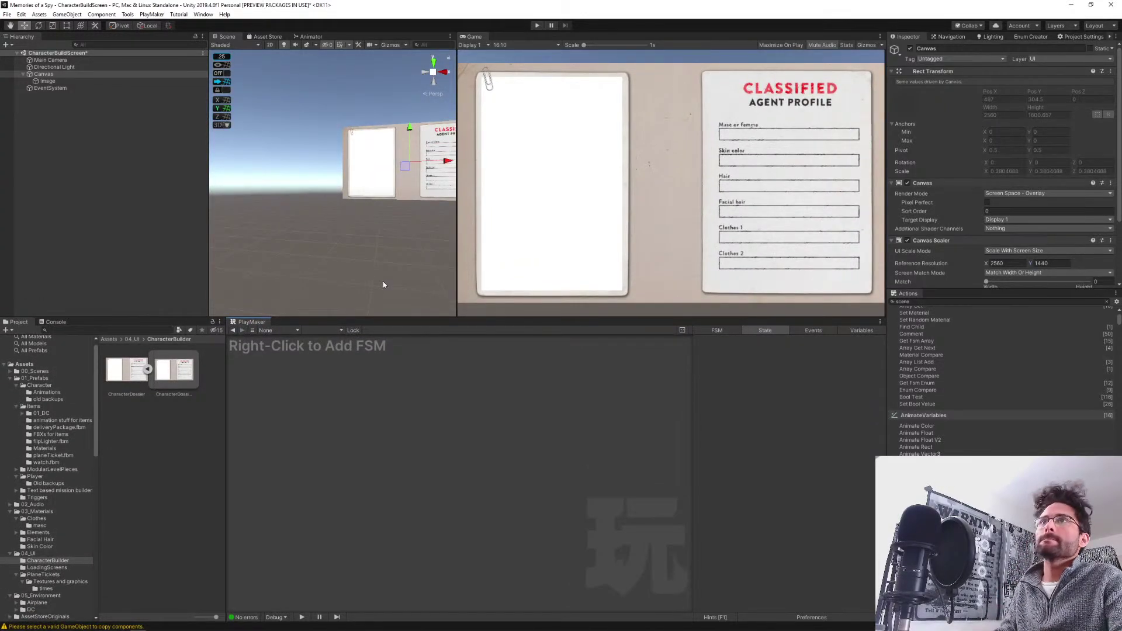
left_click(48, 81)
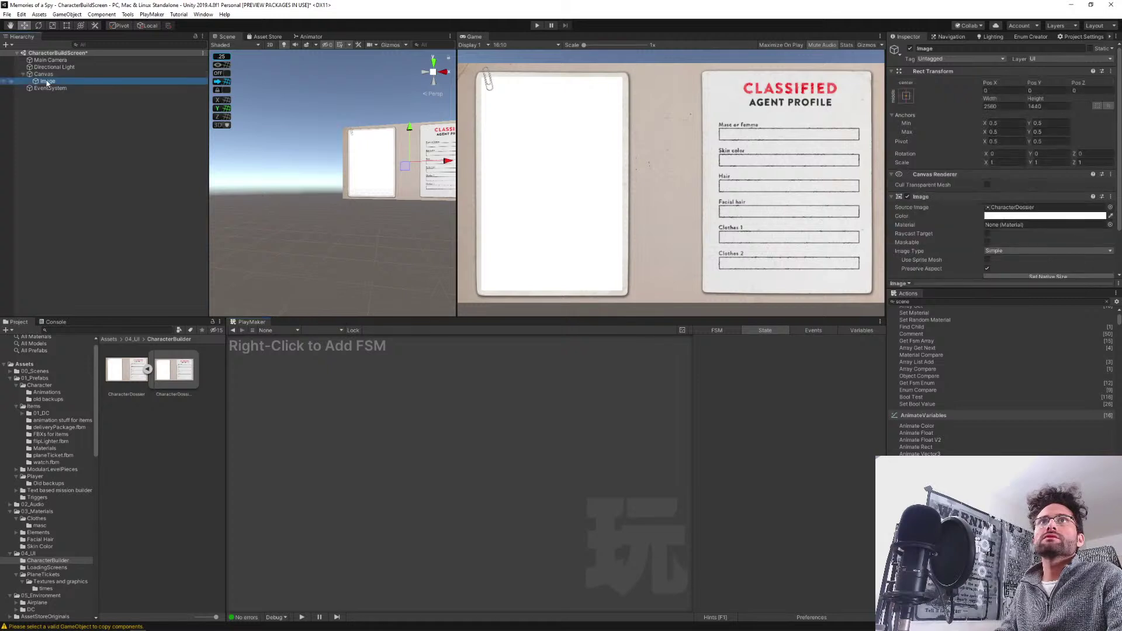
key("F2")
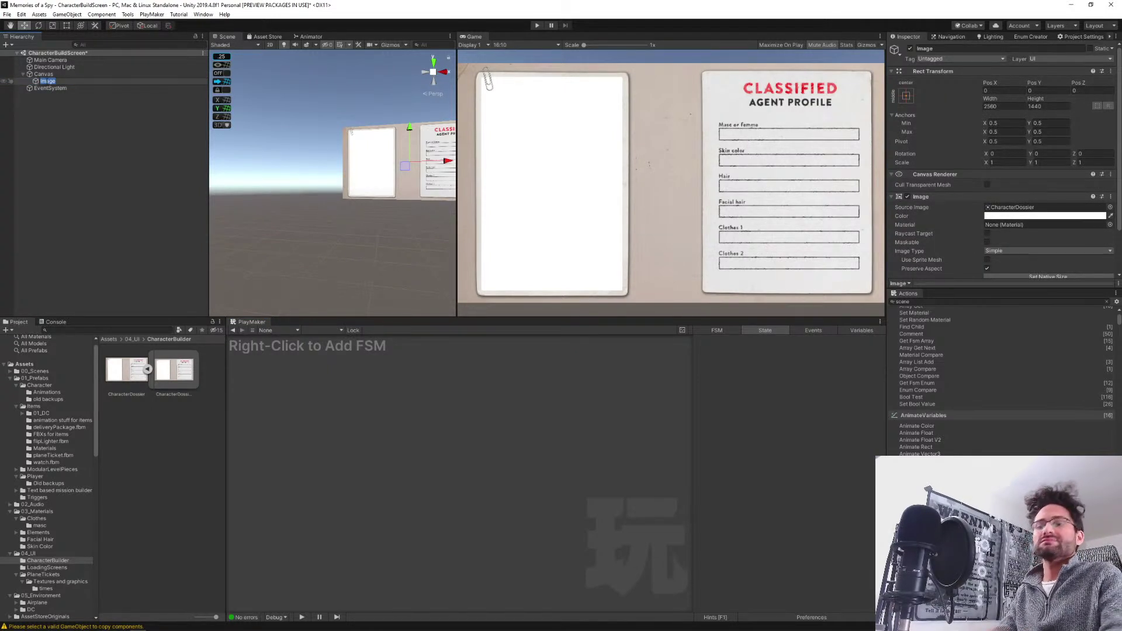
left_click(53, 79, "ctrl")
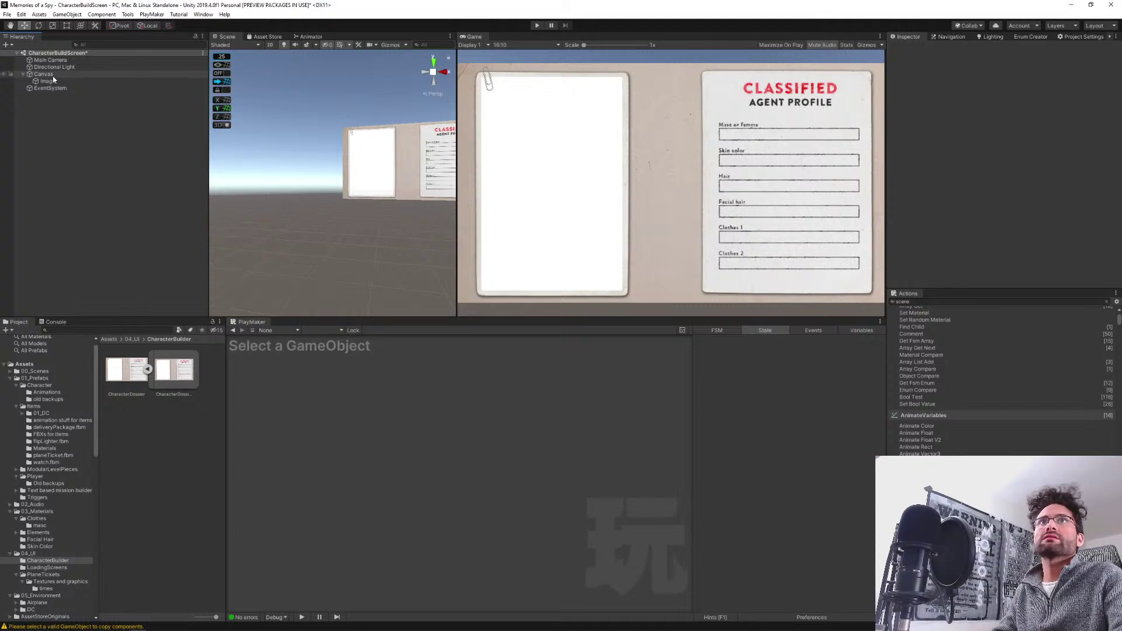
Add a standard UI Button as a child of the Canvas.
right_click(53, 75)
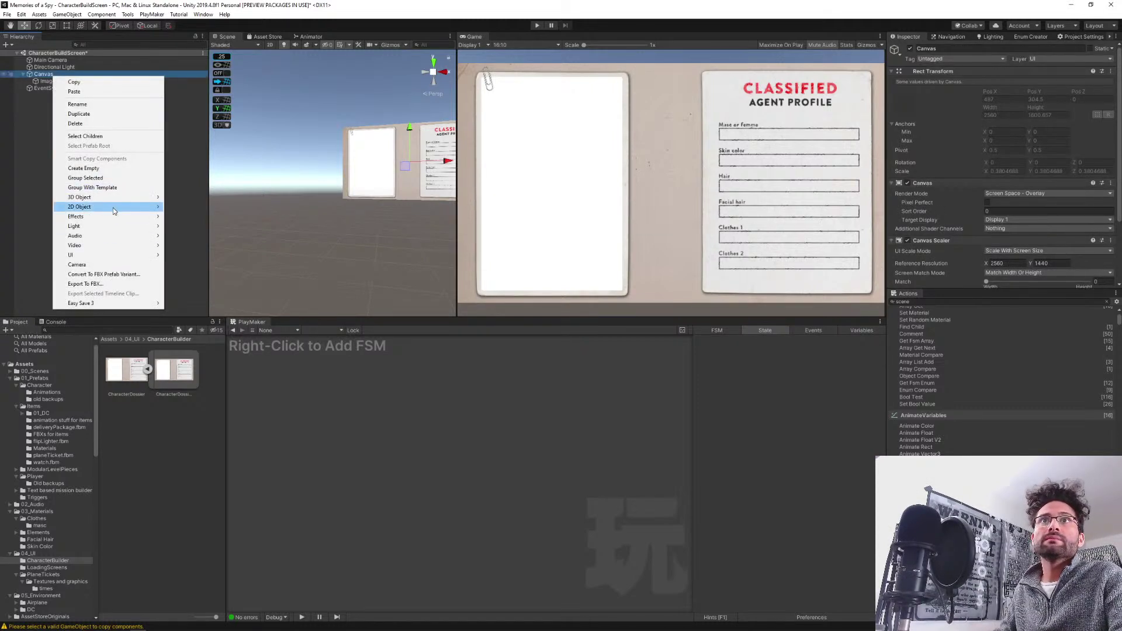
mouse_move(111, 255)
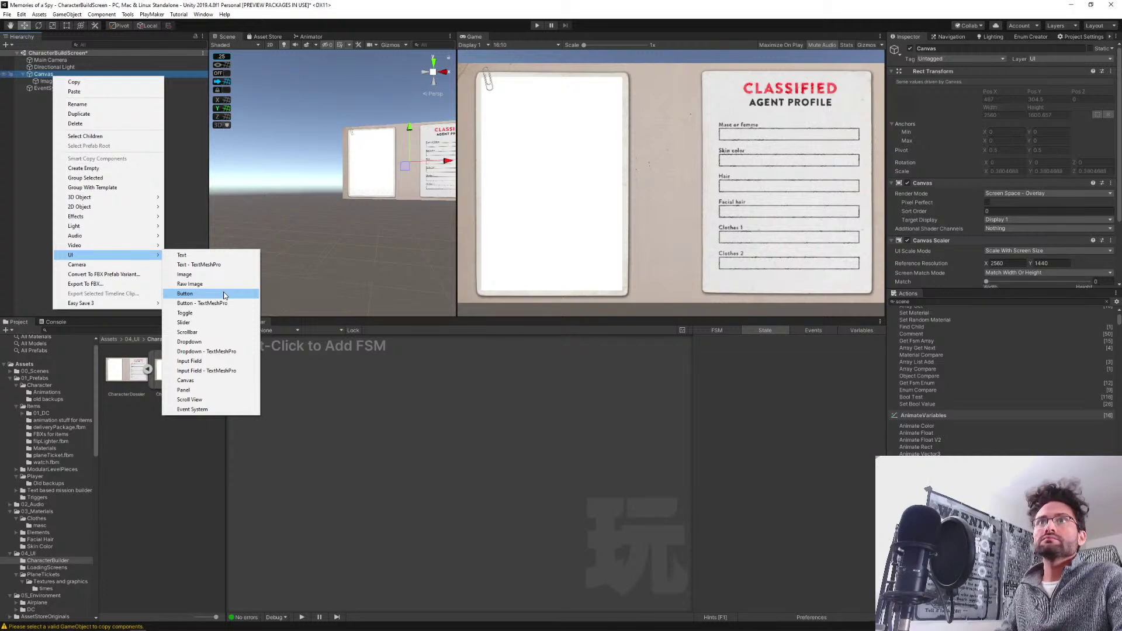
left_click(224, 294)
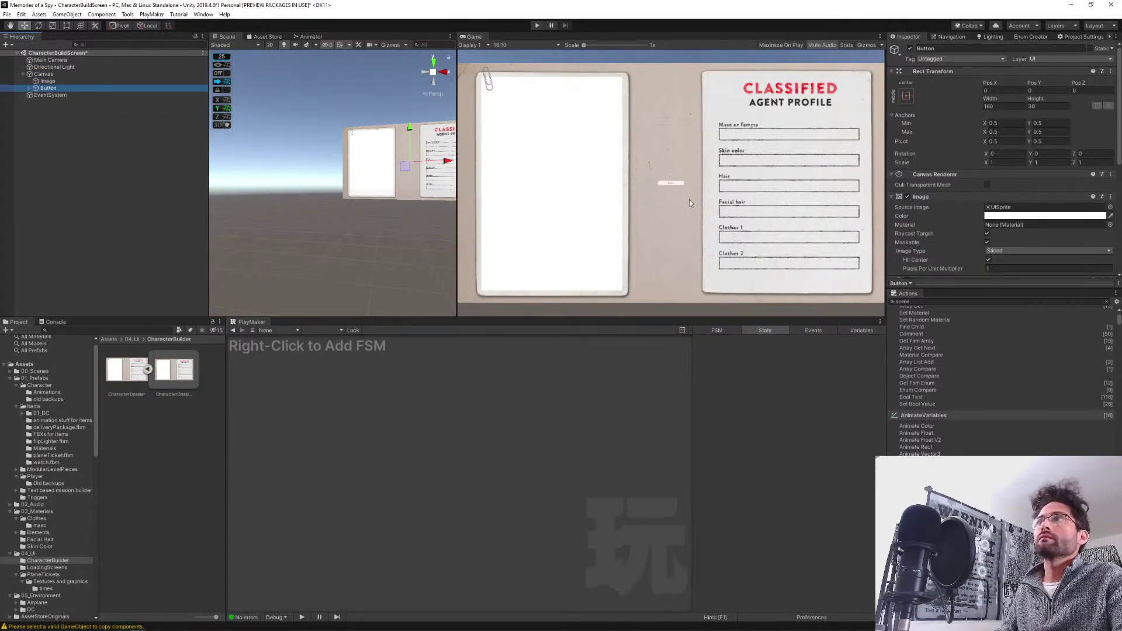
Place the new button in the agent profile's first box at about X 470, Y 296, scaled uniformly to about 2.23.
left_click(430, 72)
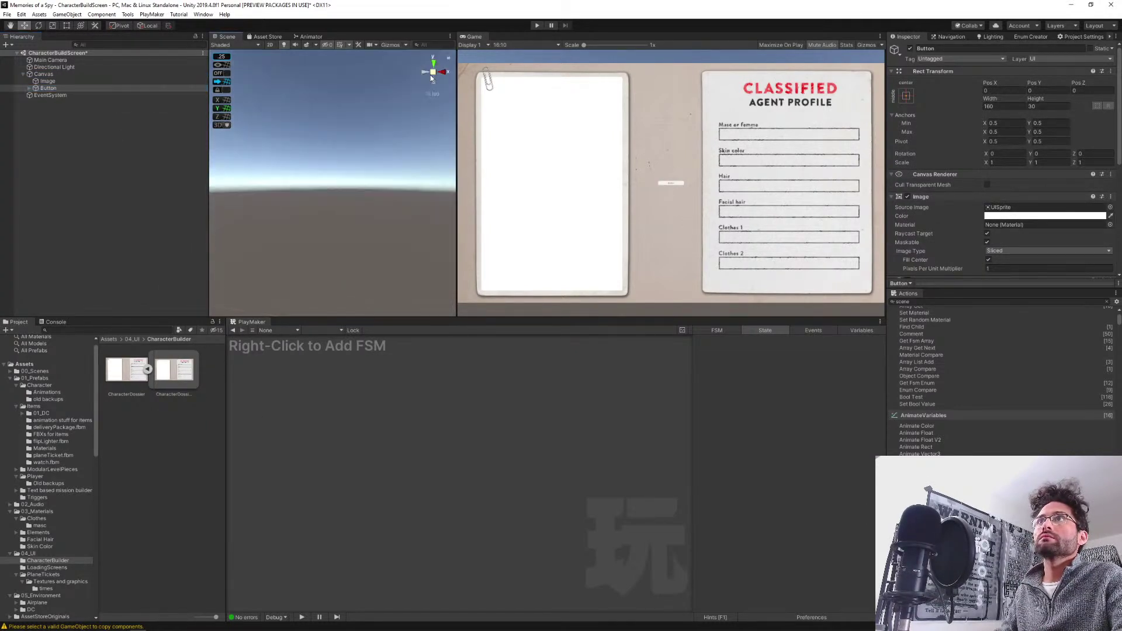
left_click(446, 72)
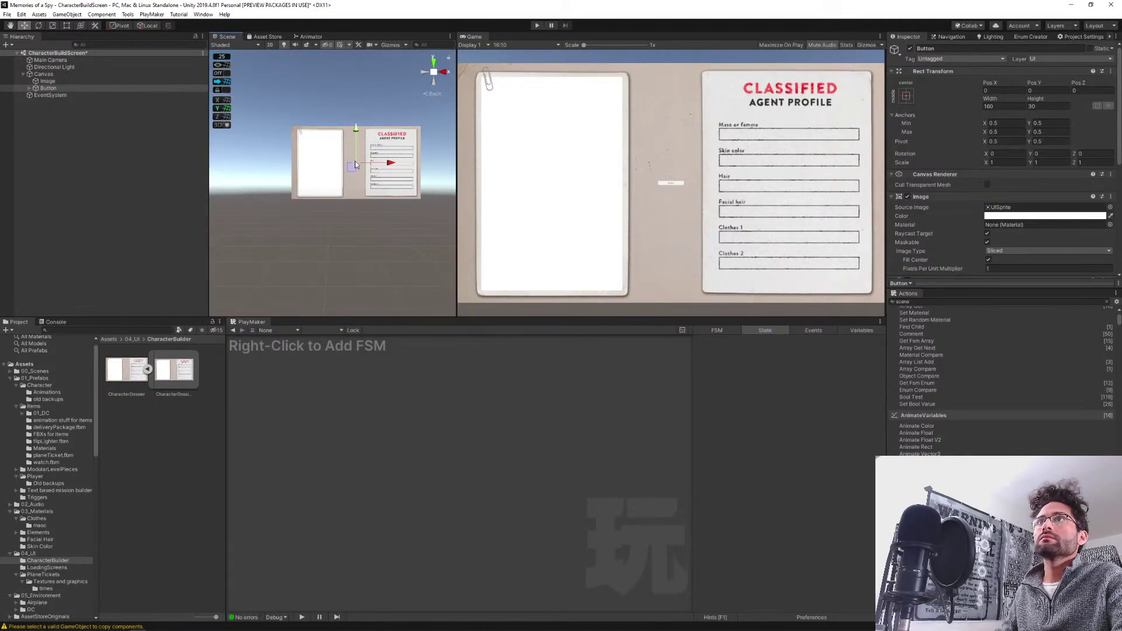
left_click(44, 89)
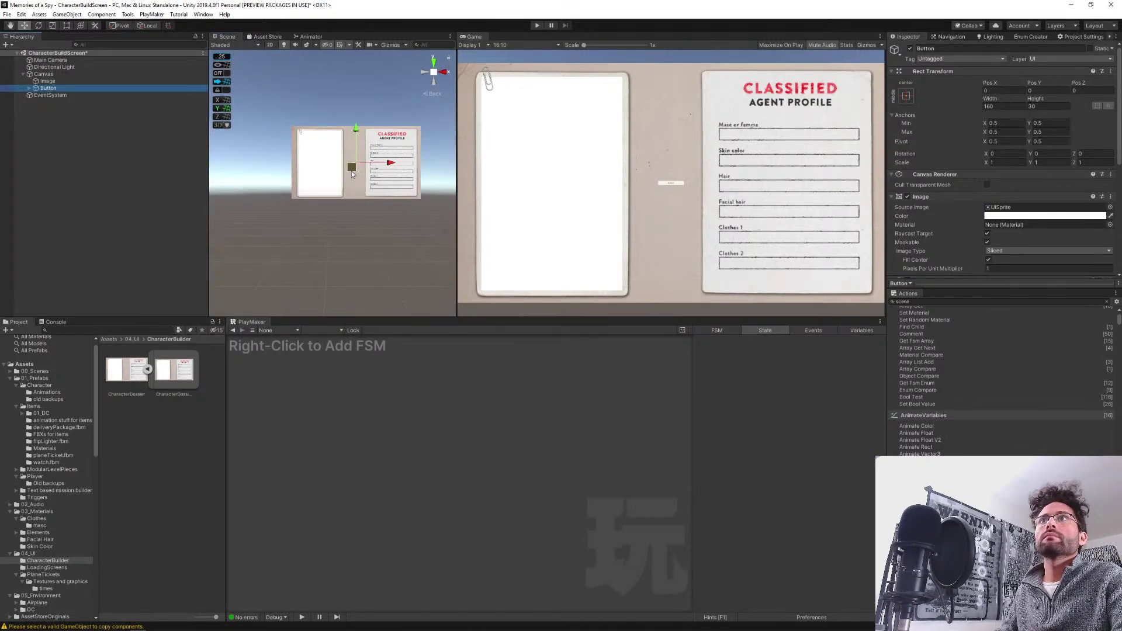
left_click_drag(351, 168, 416, 147)
key("r")
key("w")
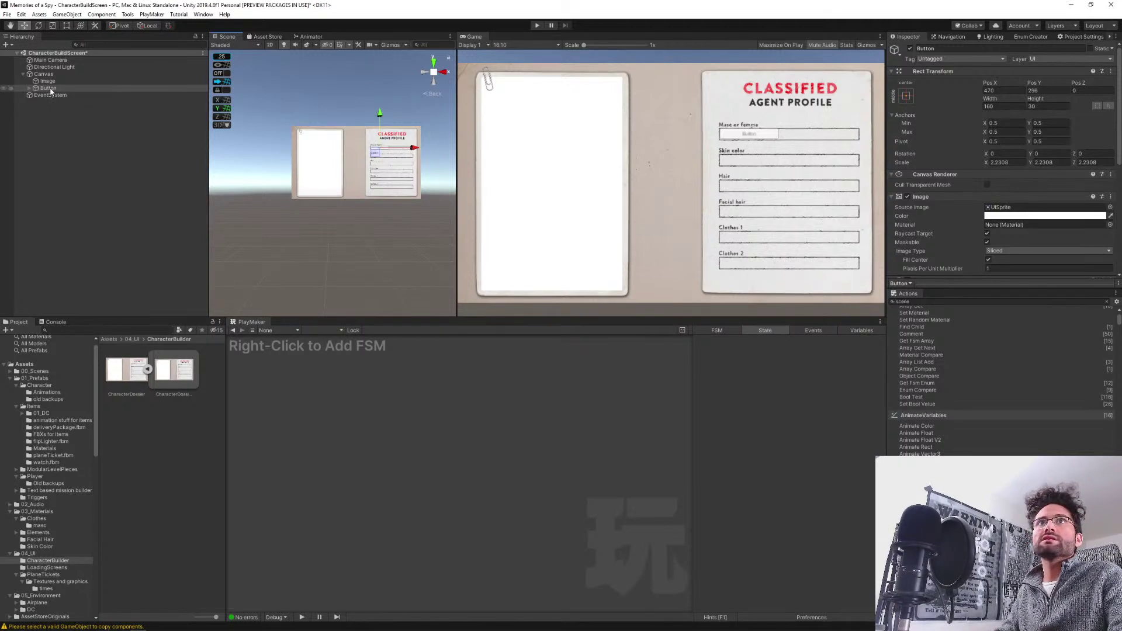
Rename the button as "SkinColor button" and lower it into the Skin color box, at about Y 139.
left_click(88, 87)
key("F2")
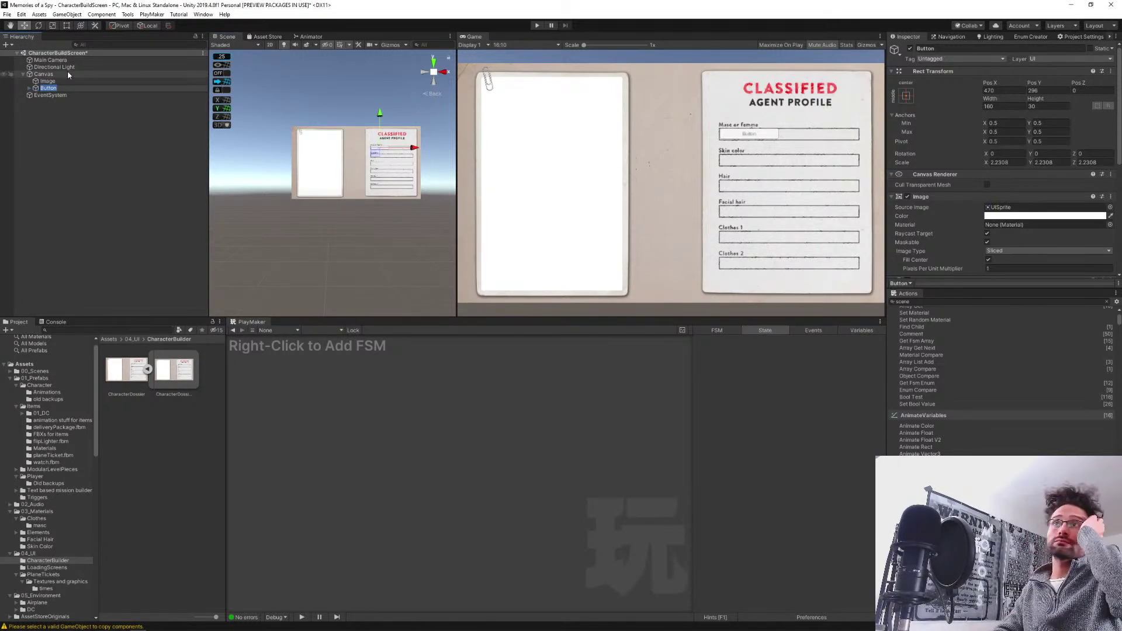
type("Skin")
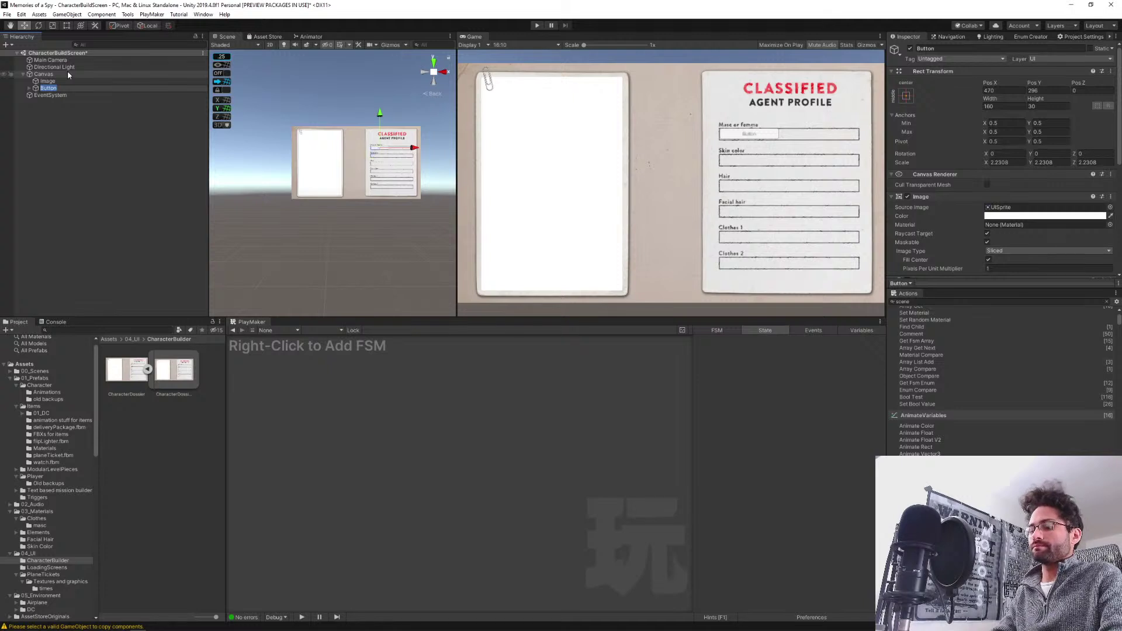
type("Colo")
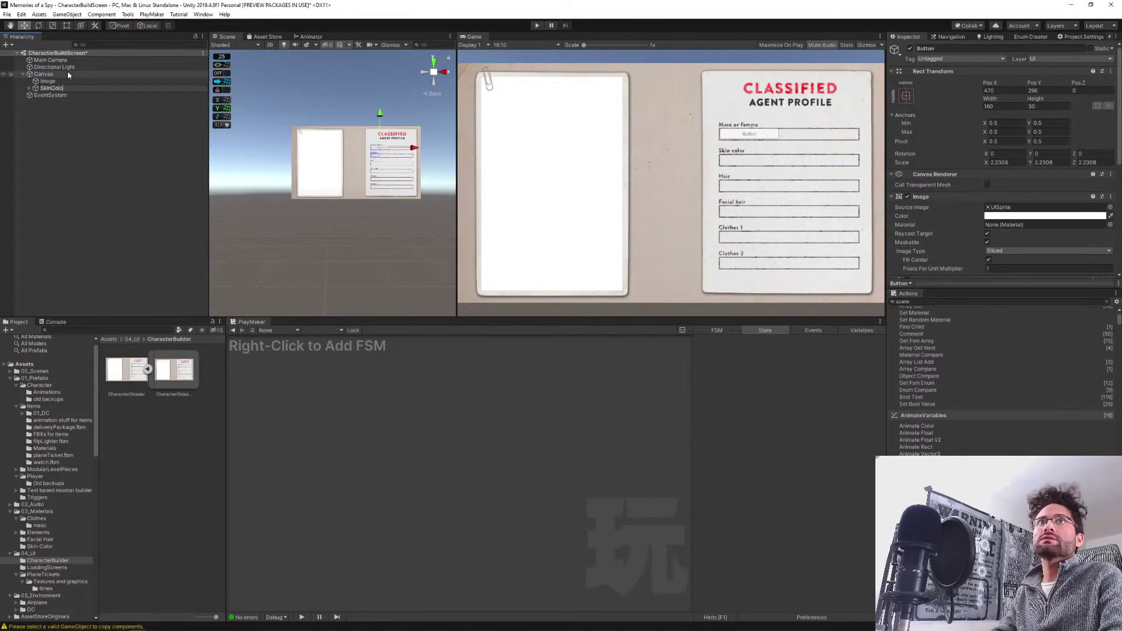
type("r buttopnm")
key("BackSpace")
key("BackSpace")
key("BackSpace")
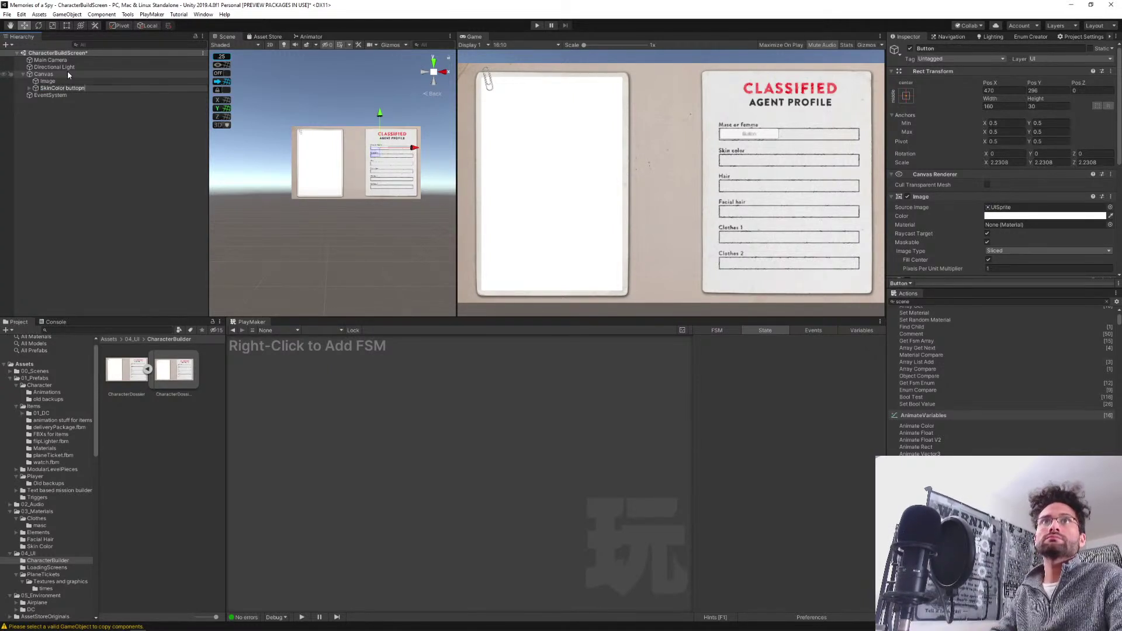
type("n")
key("Return")
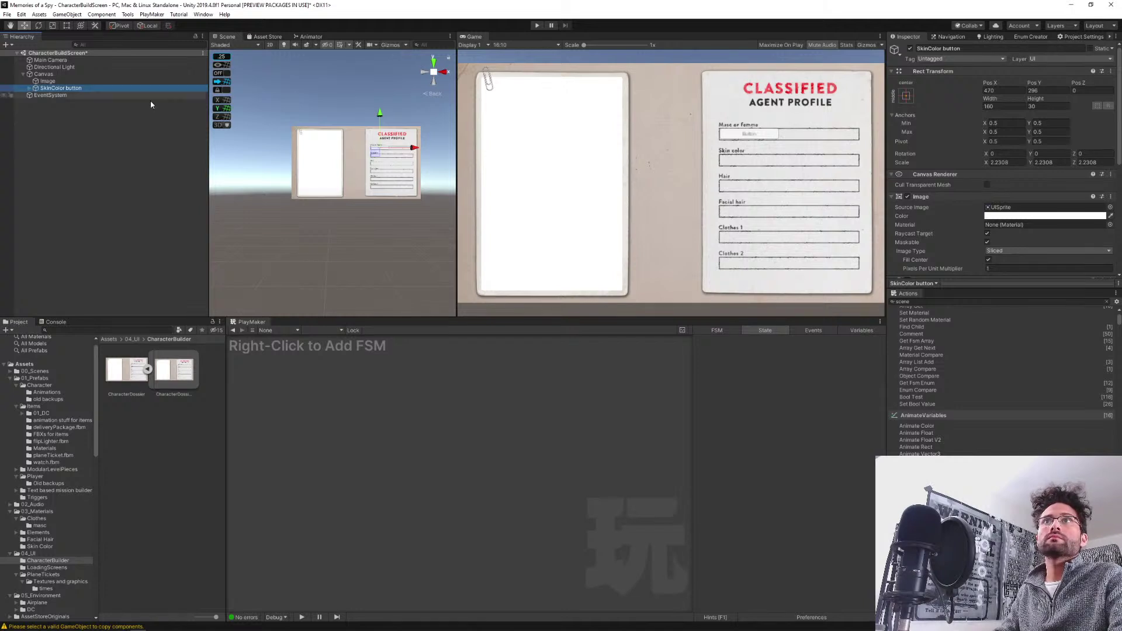
left_click_drag(380, 113, 378, 122)
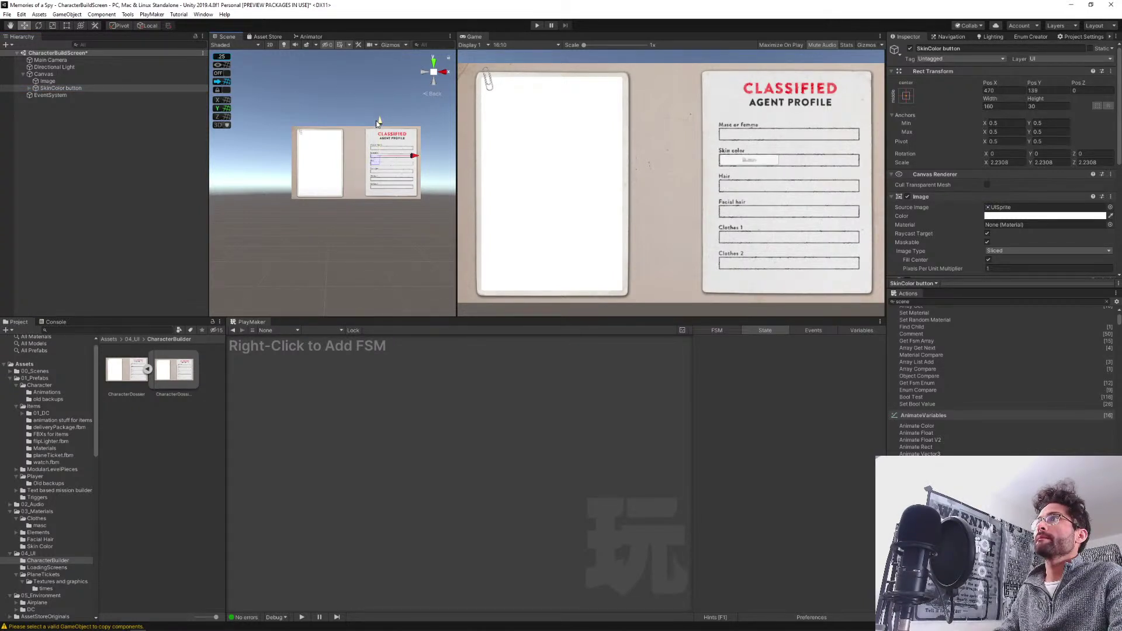
Inspect the SkinColor button's child Text settings and its Image and Button component properties.
left_click(29, 88)
left_click(51, 95)
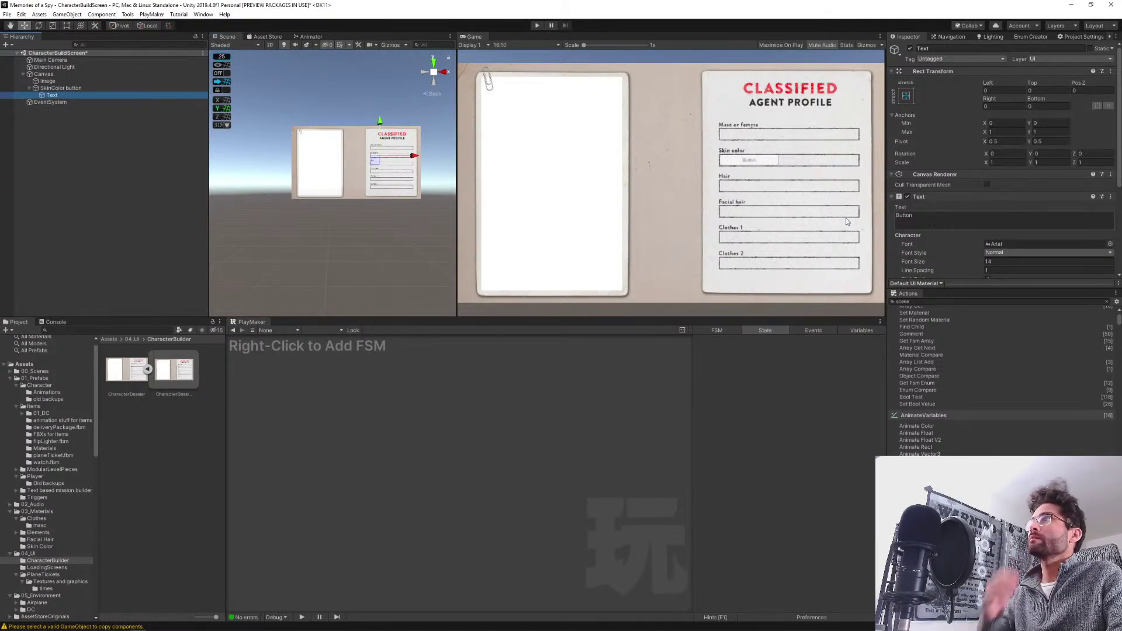
key("Up")
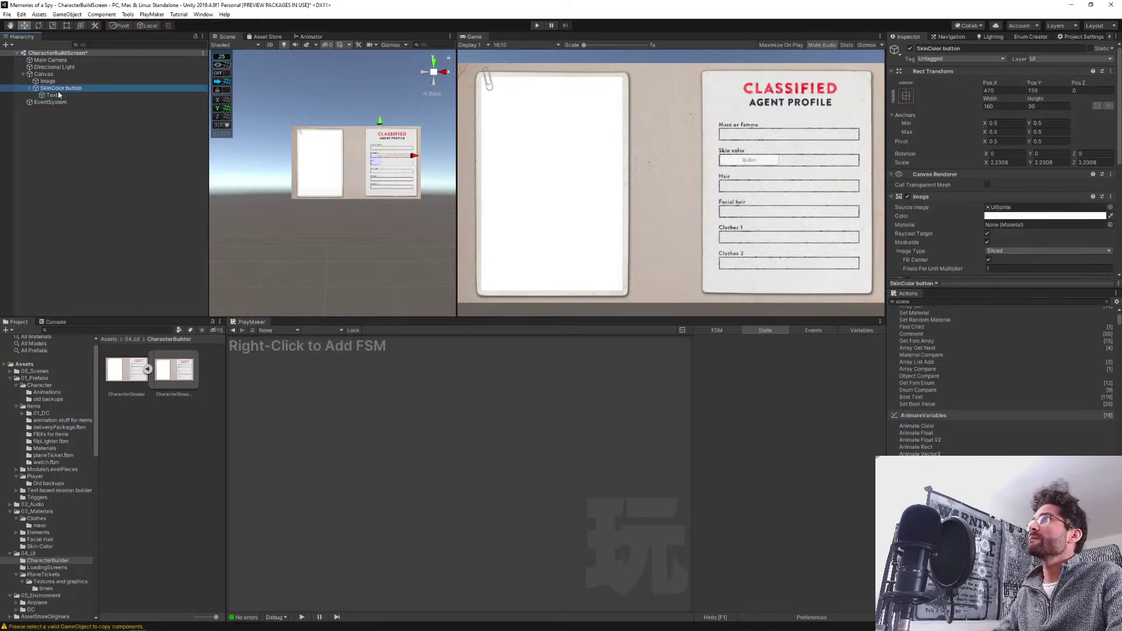
scroll(944, 230, "down", 3)
scroll(957, 232, "up", 3)
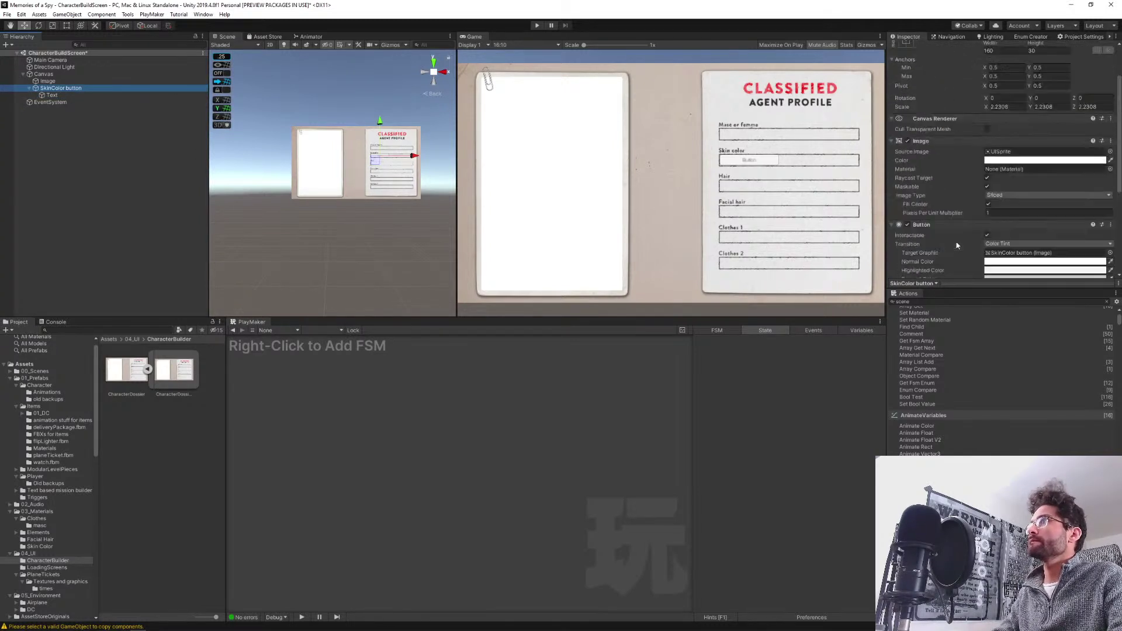
scroll(957, 233, "down", 4)
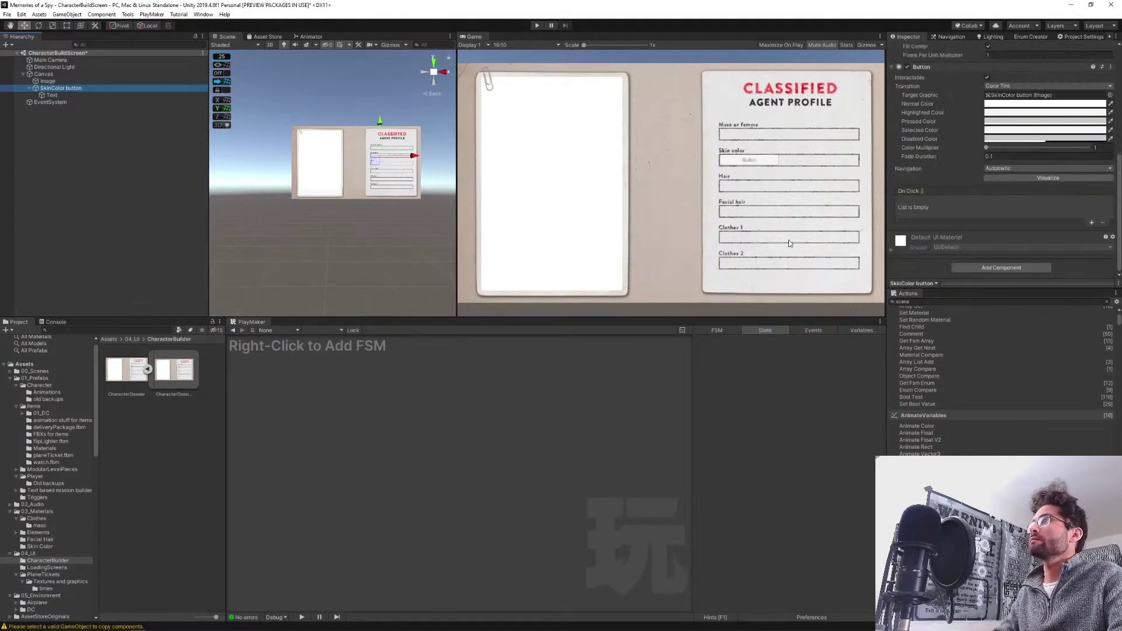
Look through the UI object types available for the SkinColor button, and delete that button from the Canvas.
right_click(45, 88)
mouse_move(92, 270)
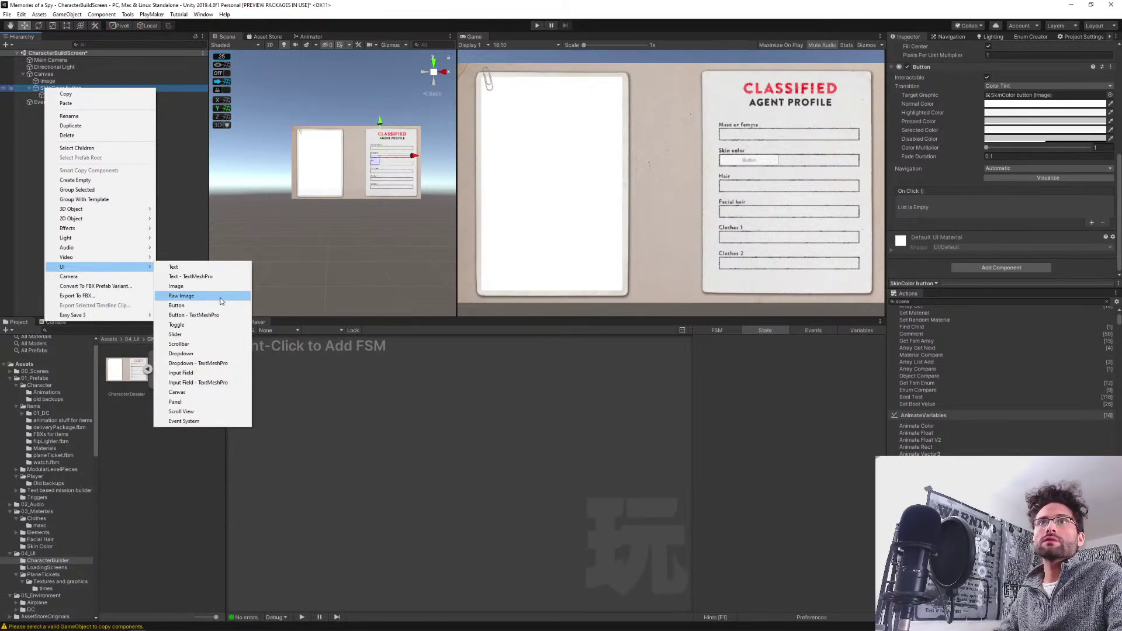
left_click(27, 140)
left_click(44, 81)
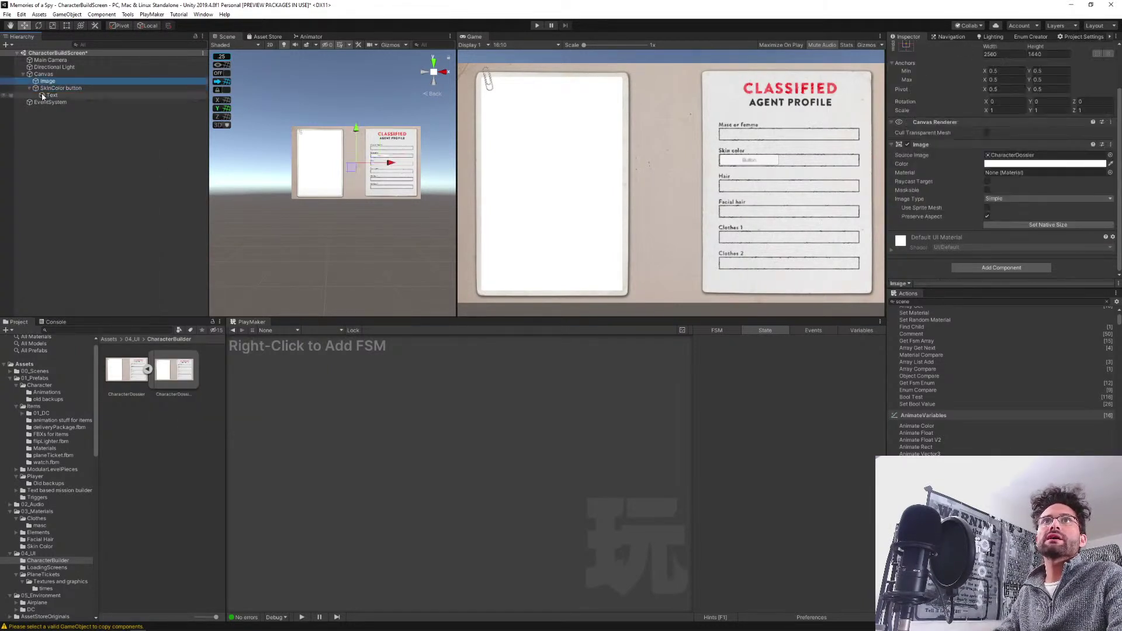
left_click_drag(47, 88, 47, 81)
Add a Button - TextMeshPro object as a child of the Canvas.
left_click(42, 74)
right_click(43, 74)
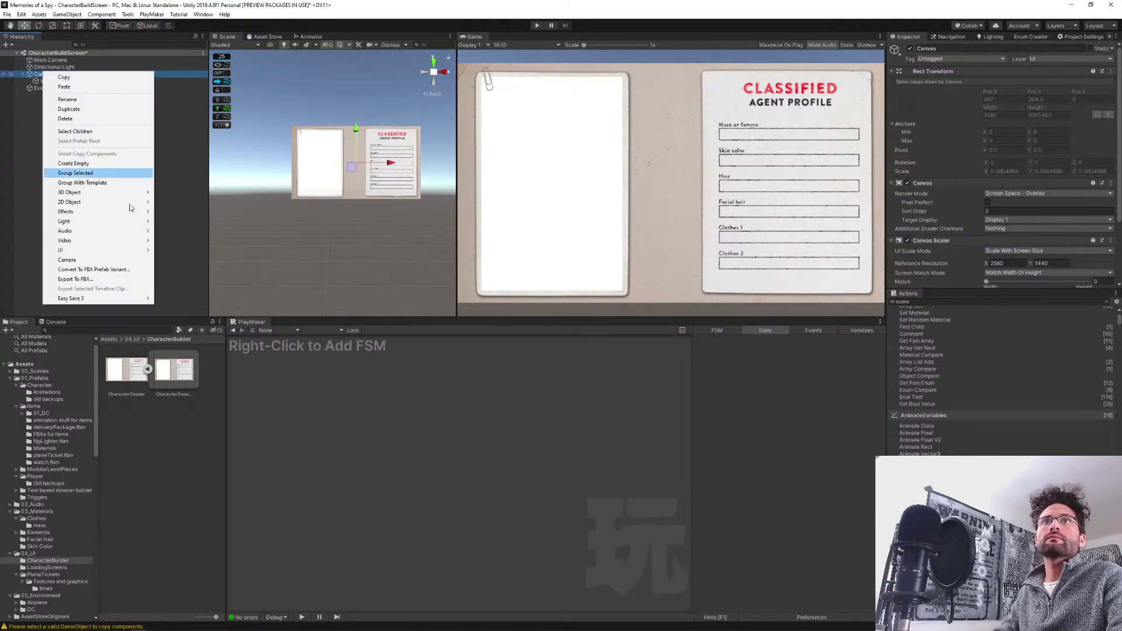
mouse_move(143, 252)
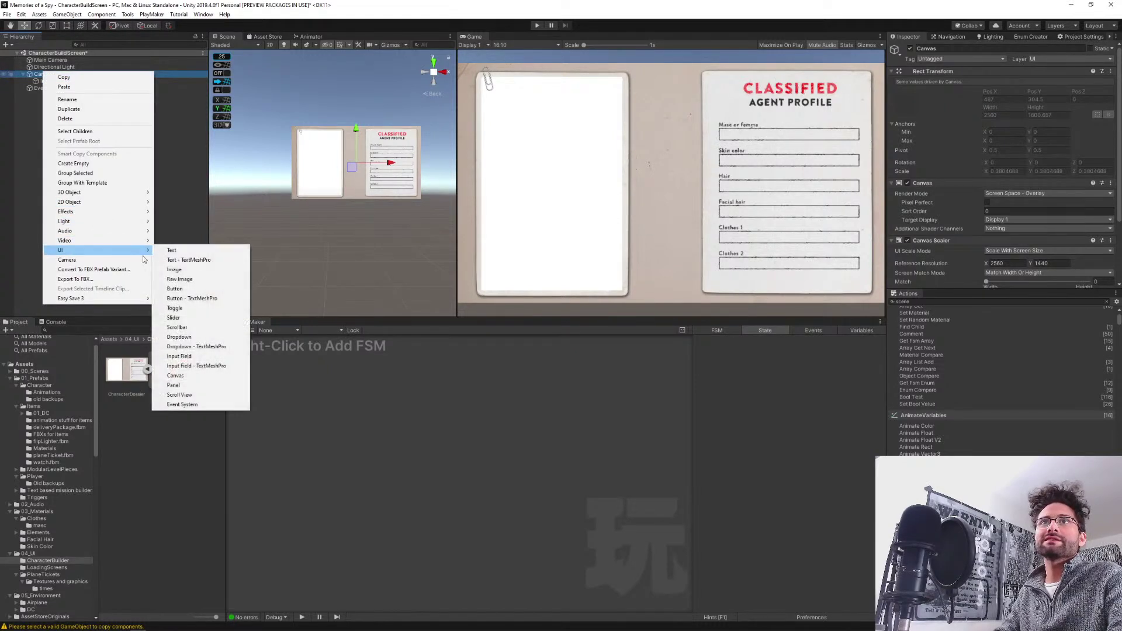
left_click(225, 299)
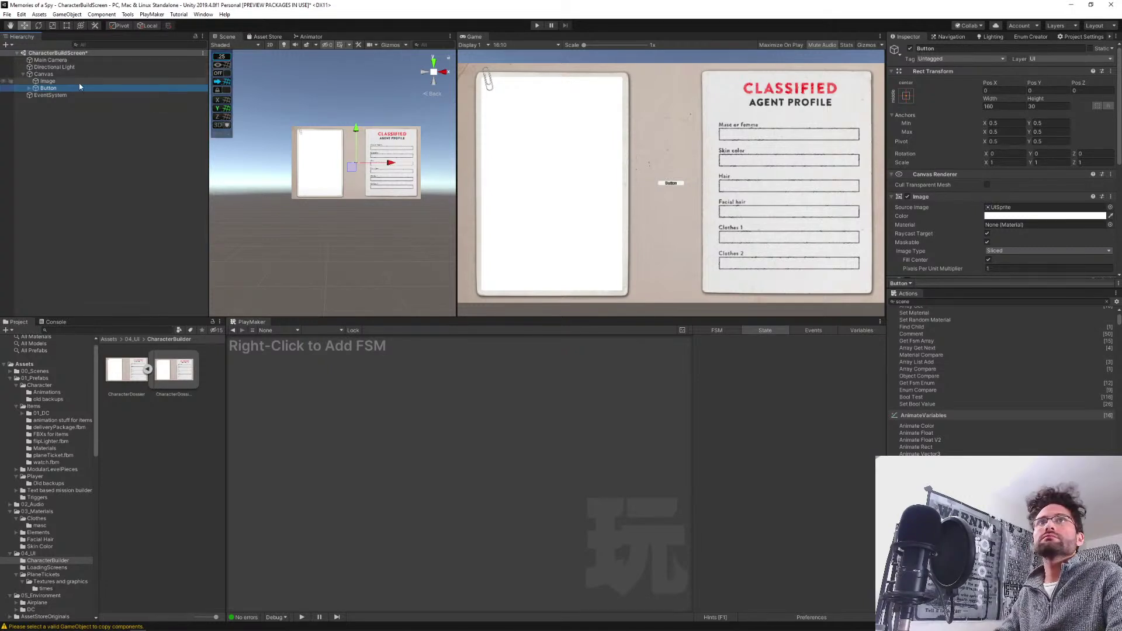
Place the TextMeshPro button in the Skin color box at about X 453, Y 130, scaled uniformly to about 2.13.
left_click(352, 169)
left_click_drag(352, 169, 370, 164)
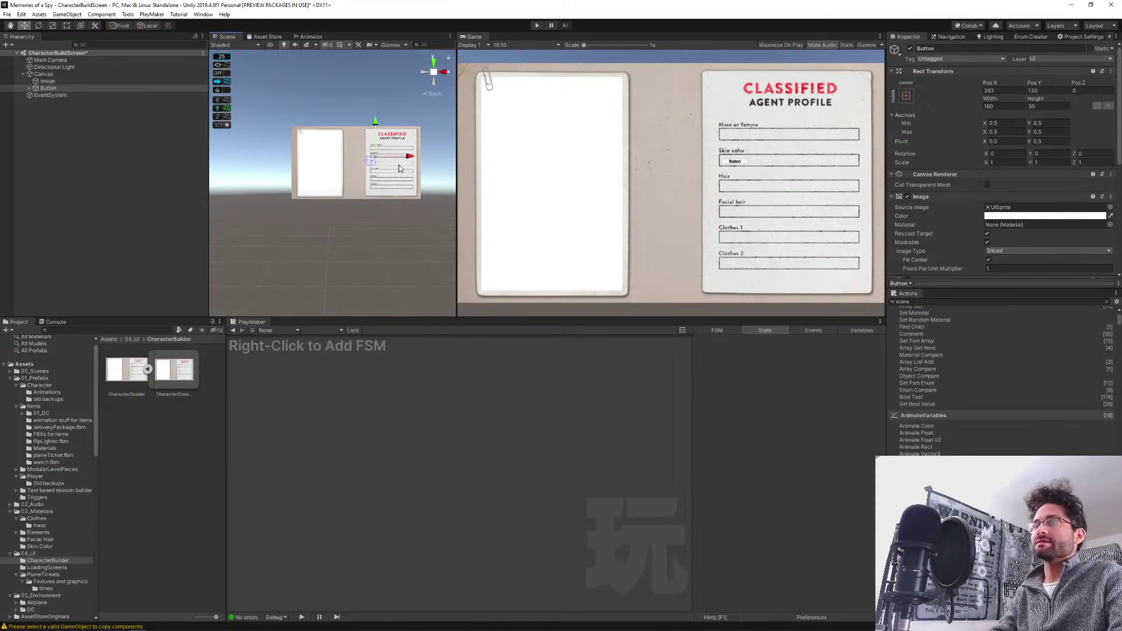
key("t")
left_click_drag(383, 158, 421, 142)
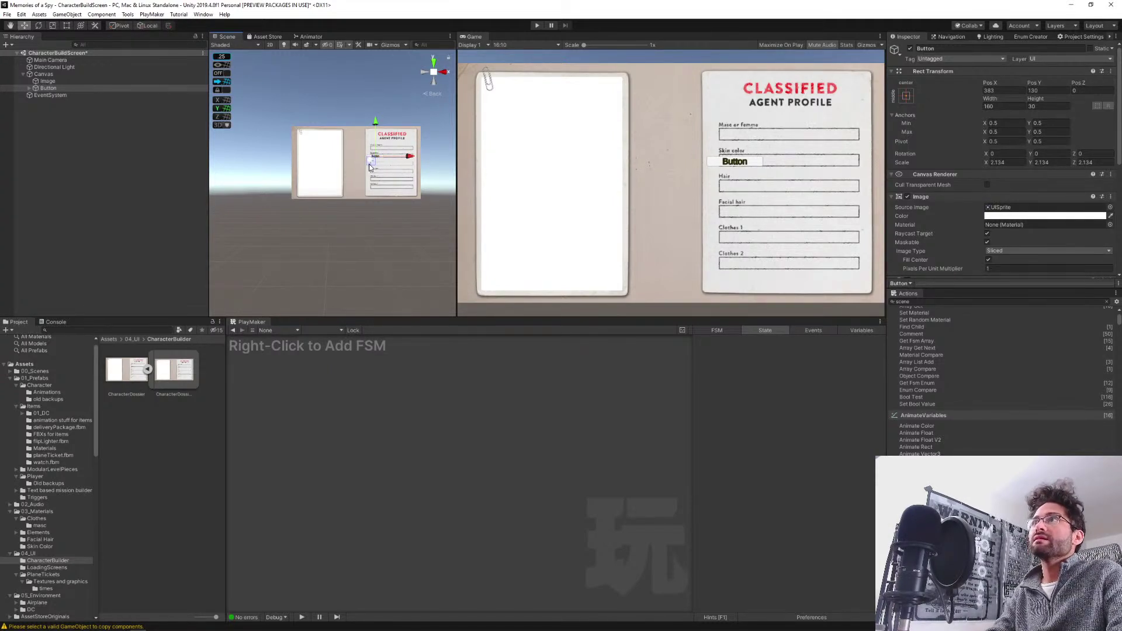
left_click_drag(374, 169, 376, 169)
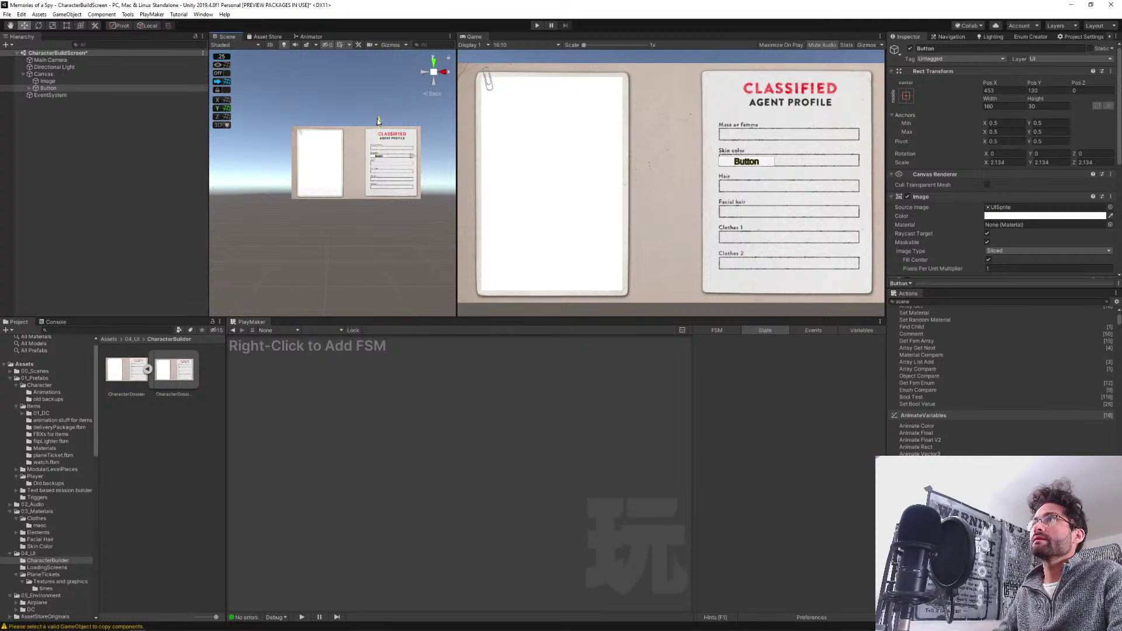
Raise the TextMeshPro button slightly in the Skin color box to about Y 139 and rename it "SkinColor button".
left_click_drag(378, 121, 378, 122)
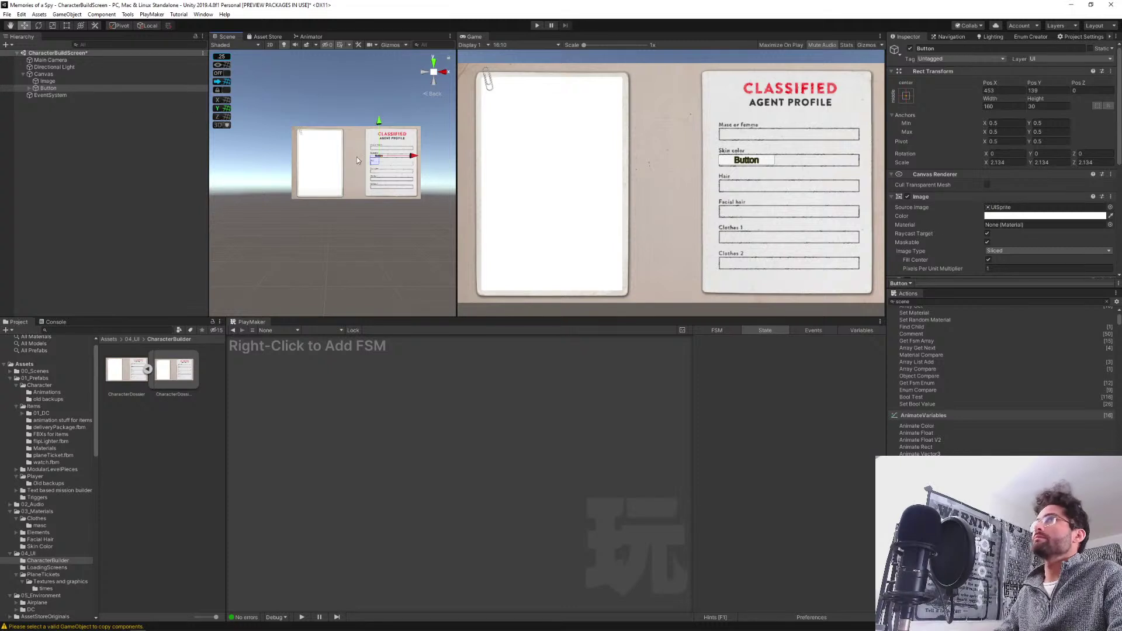
left_click(30, 87)
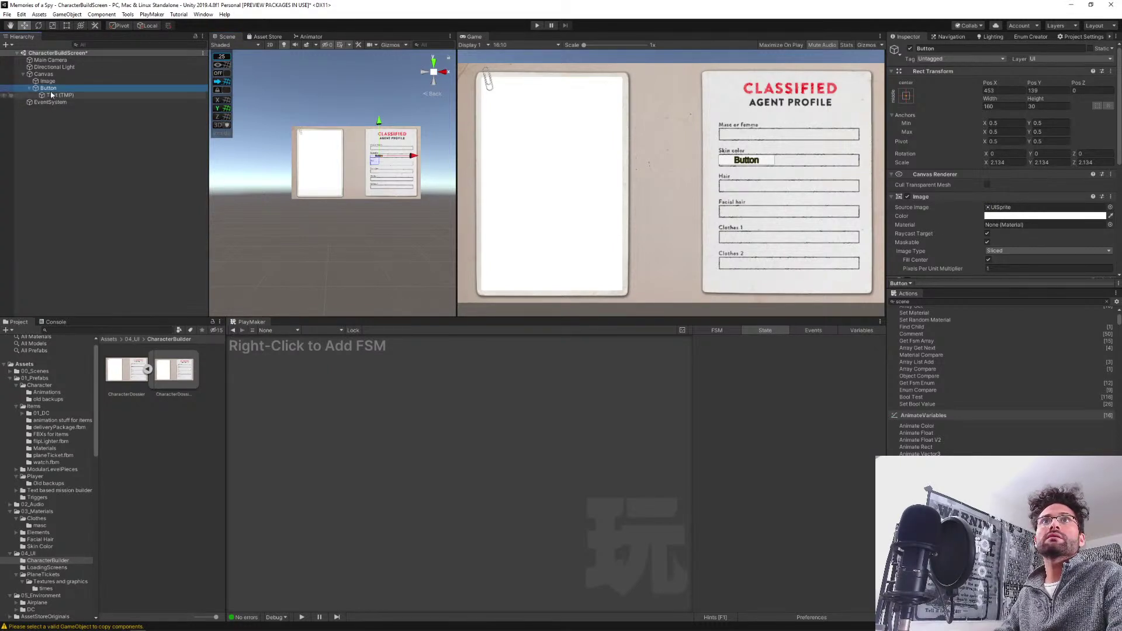
left_click(52, 88)
type("Skin")
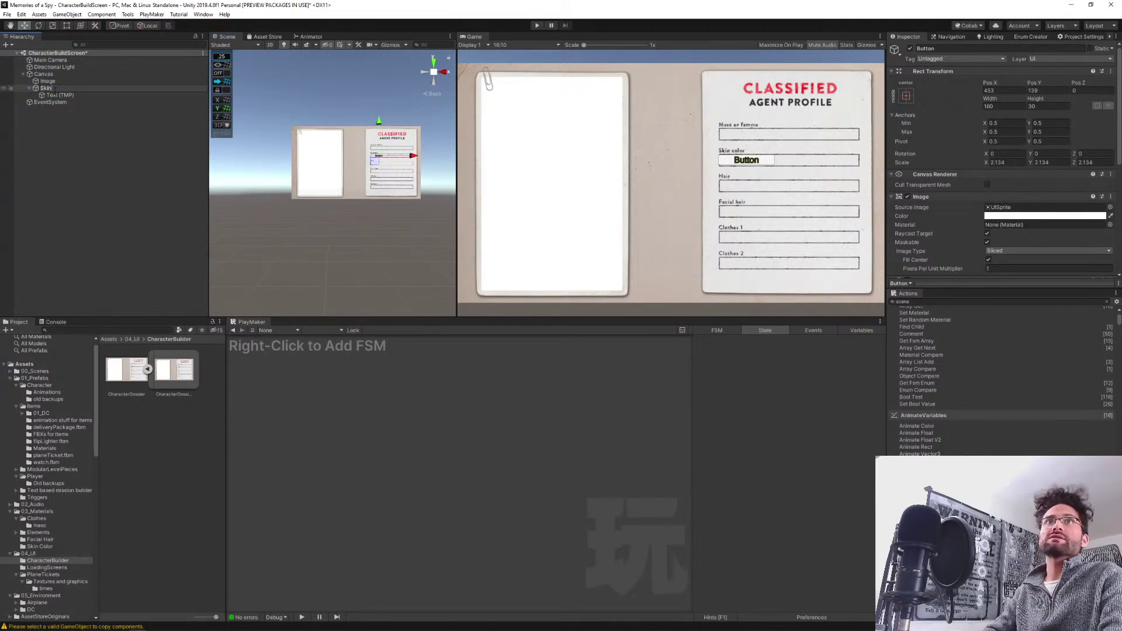
type("Color buyt")
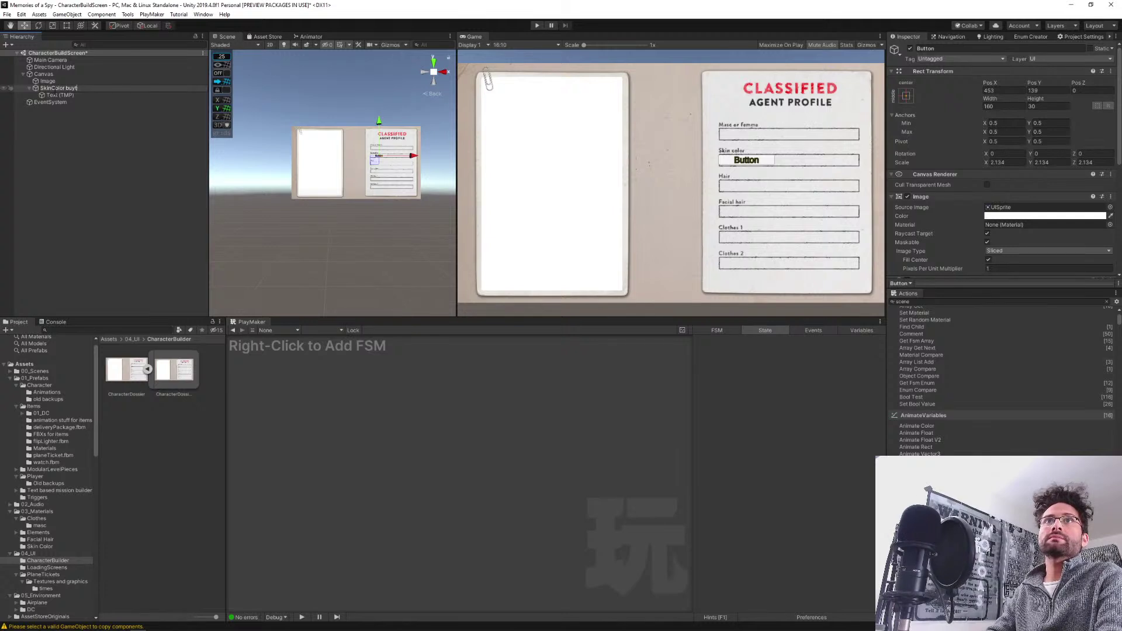
type("totton")
key("Return")
Rename the button's child text object "SkinColorText (TMP)" and set its text to "Choose skin color".
left_click(67, 95)
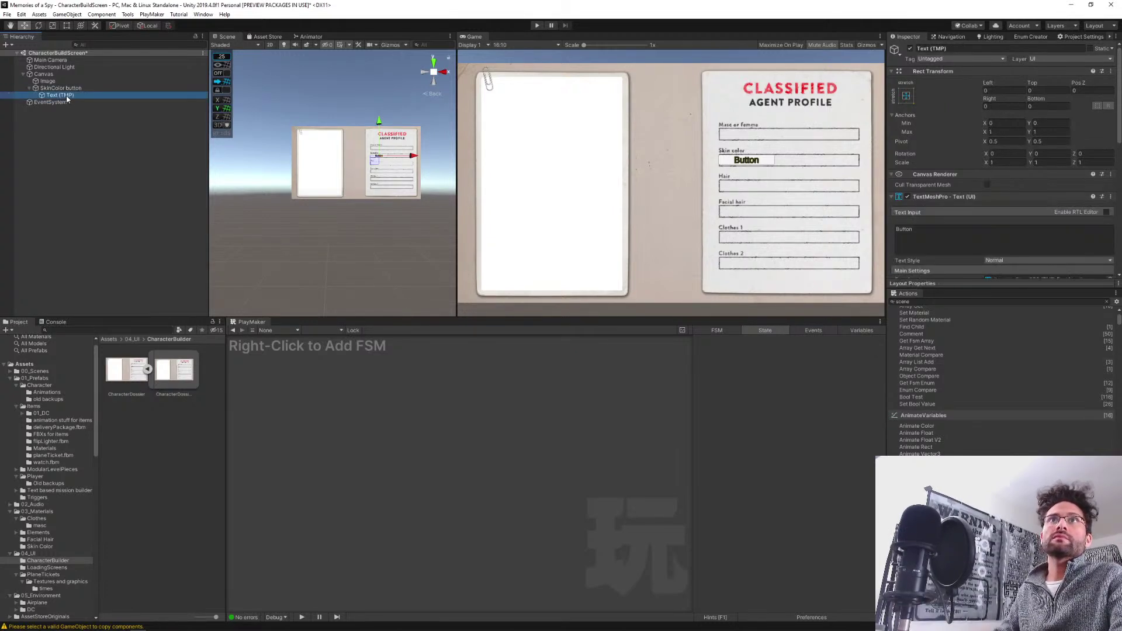
key("F2")
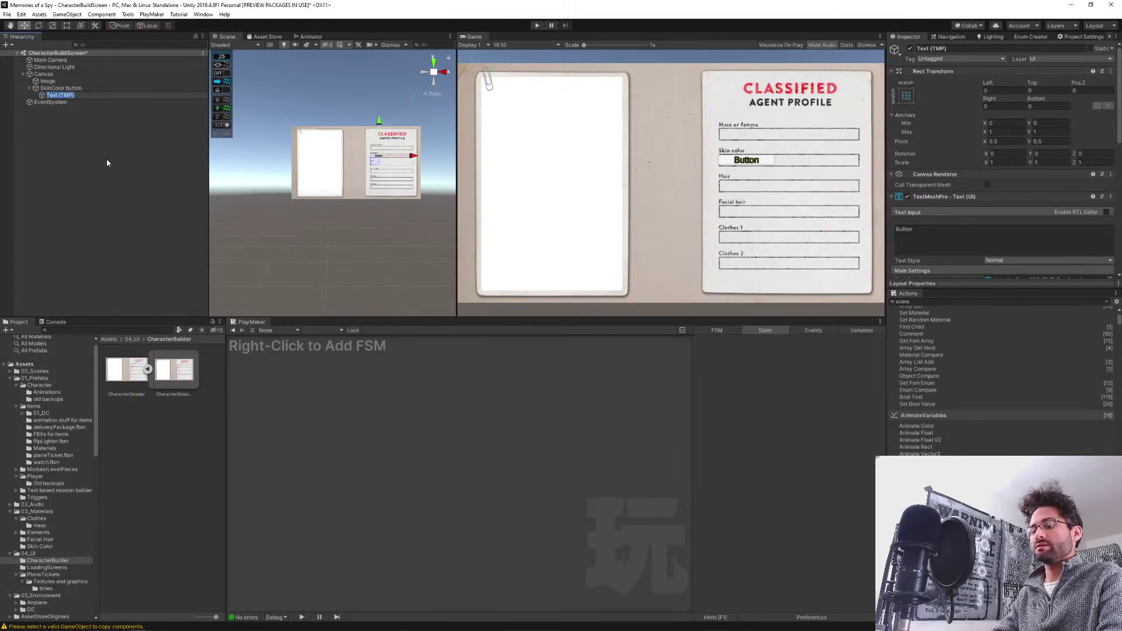
key("Home")
type("SkinCol")
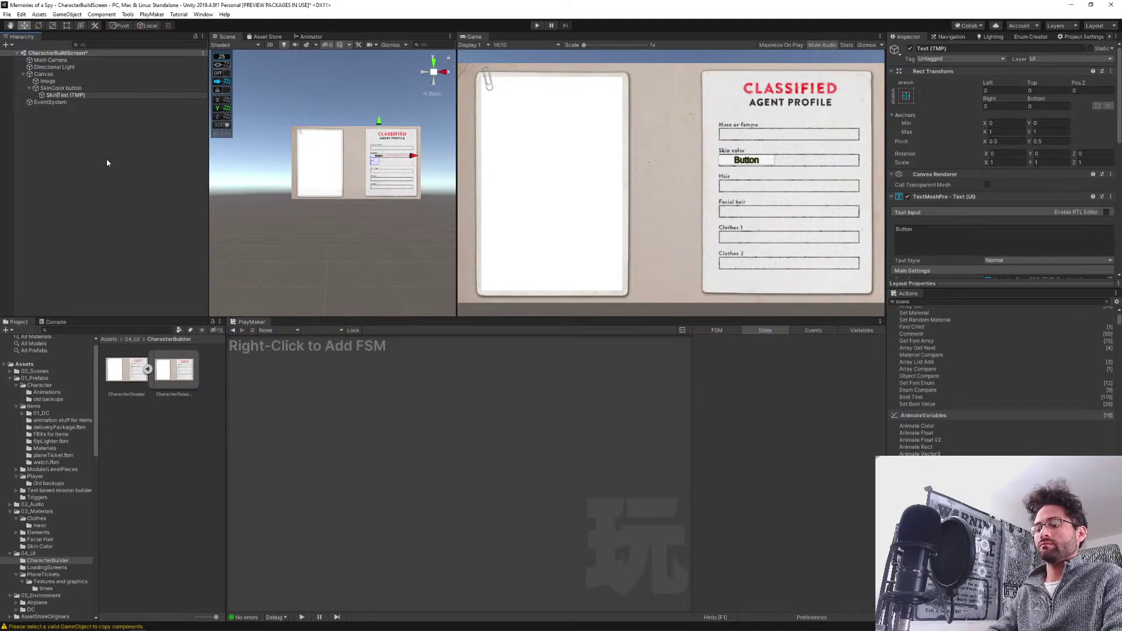
type("or")
key("Return")
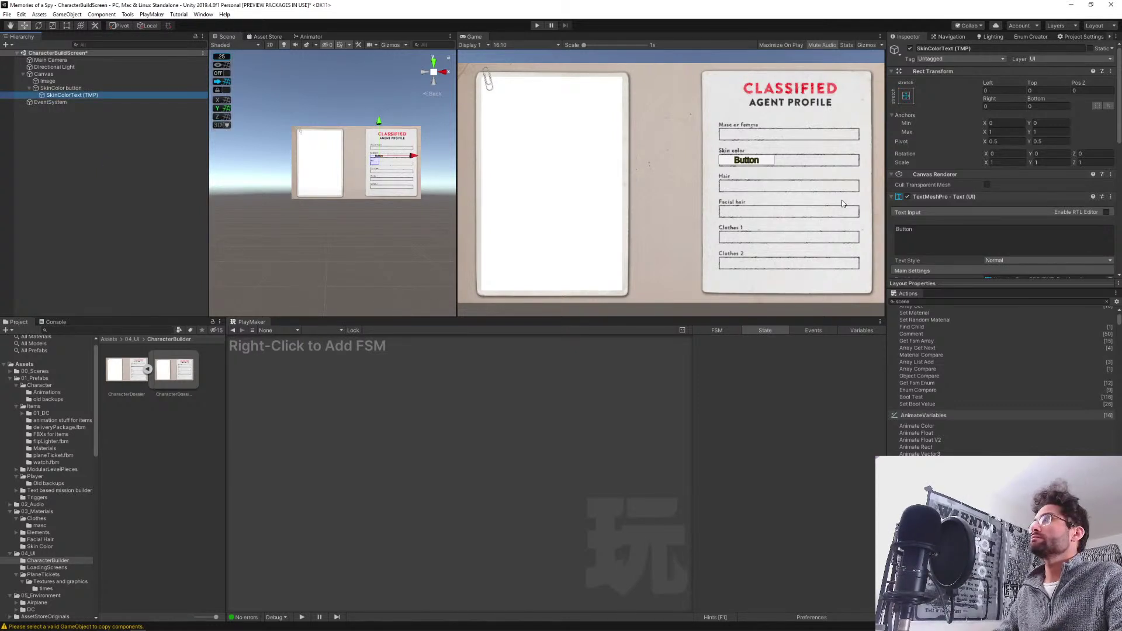
left_click(955, 234)
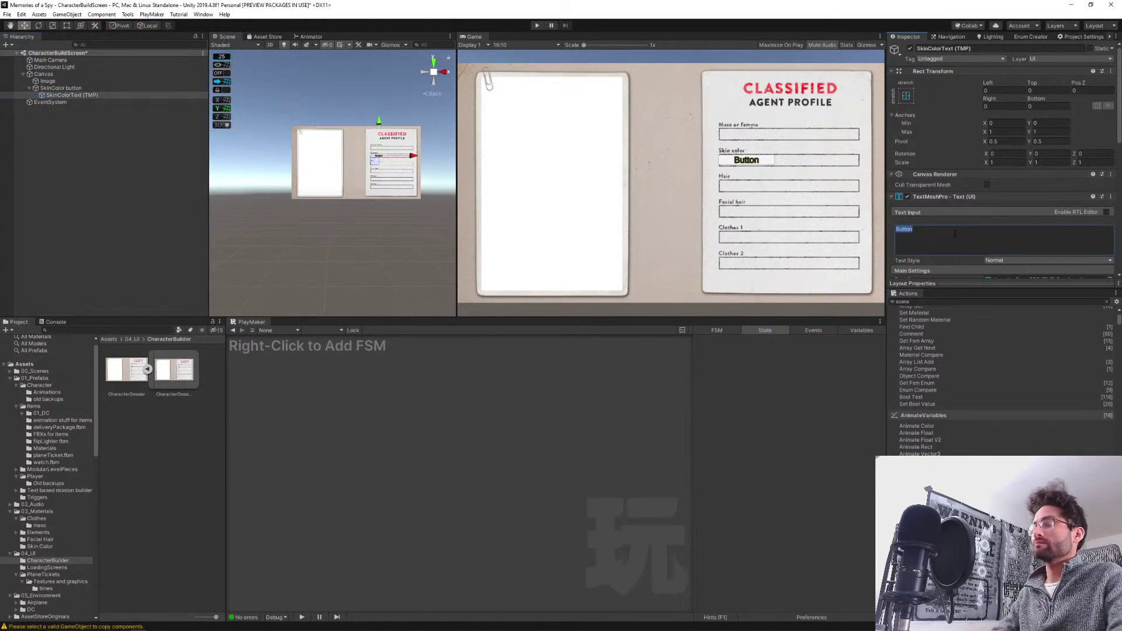
type("Choose skin color")
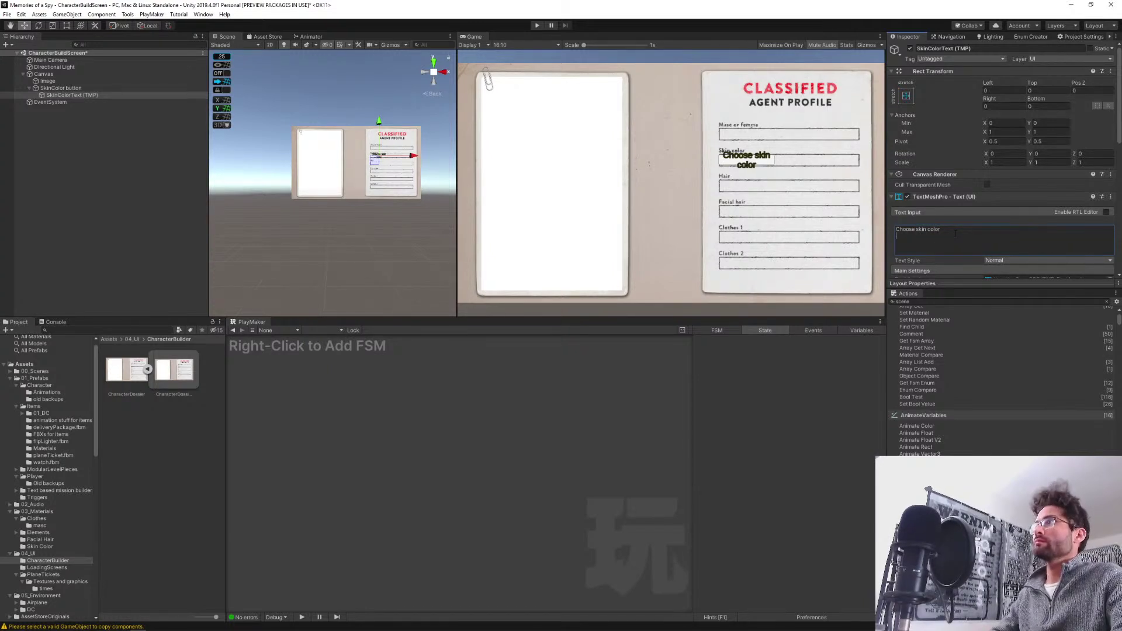
Disable wrapping on the SkinColorText (TMP) label and align its text to the left.
left_click(45, 96)
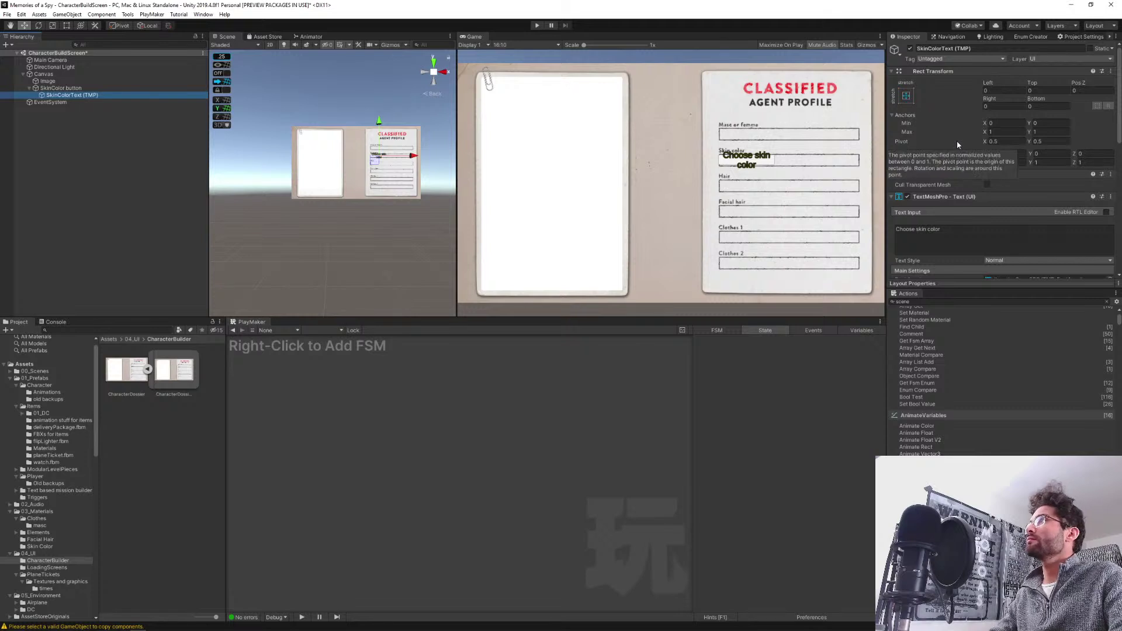
scroll(992, 220, "down", 5)
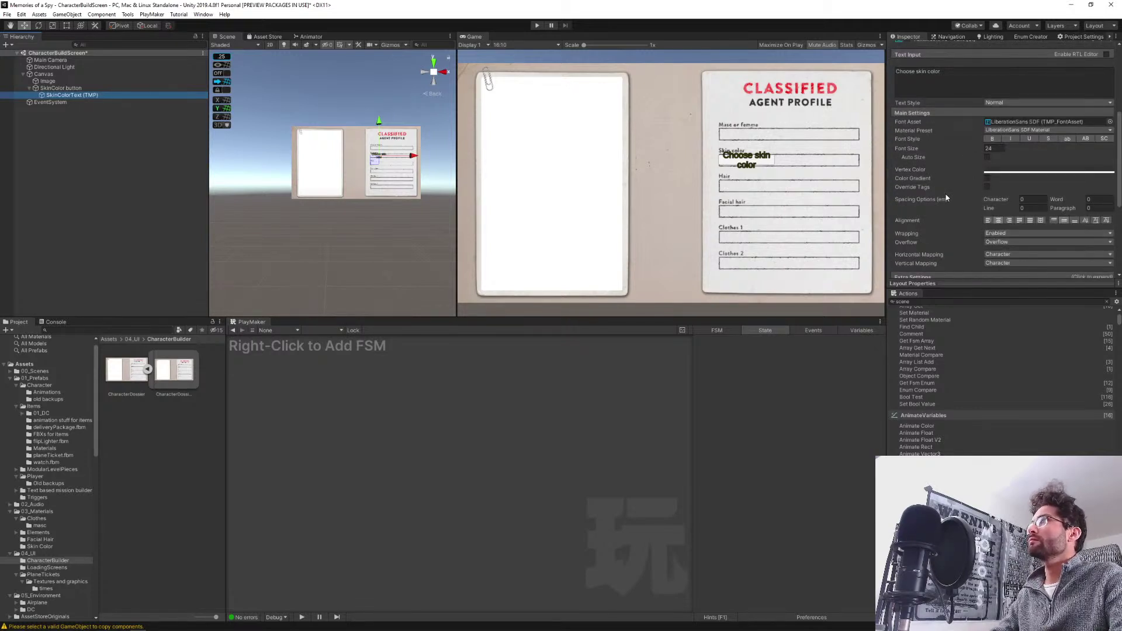
left_click(994, 233)
left_click(998, 246)
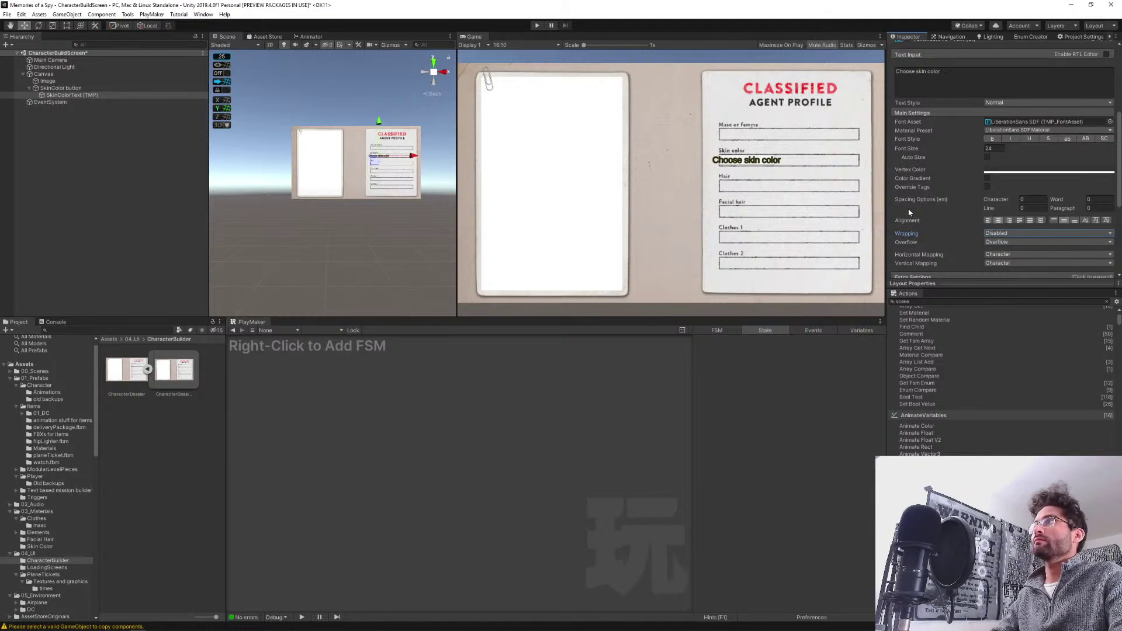
left_click(988, 220)
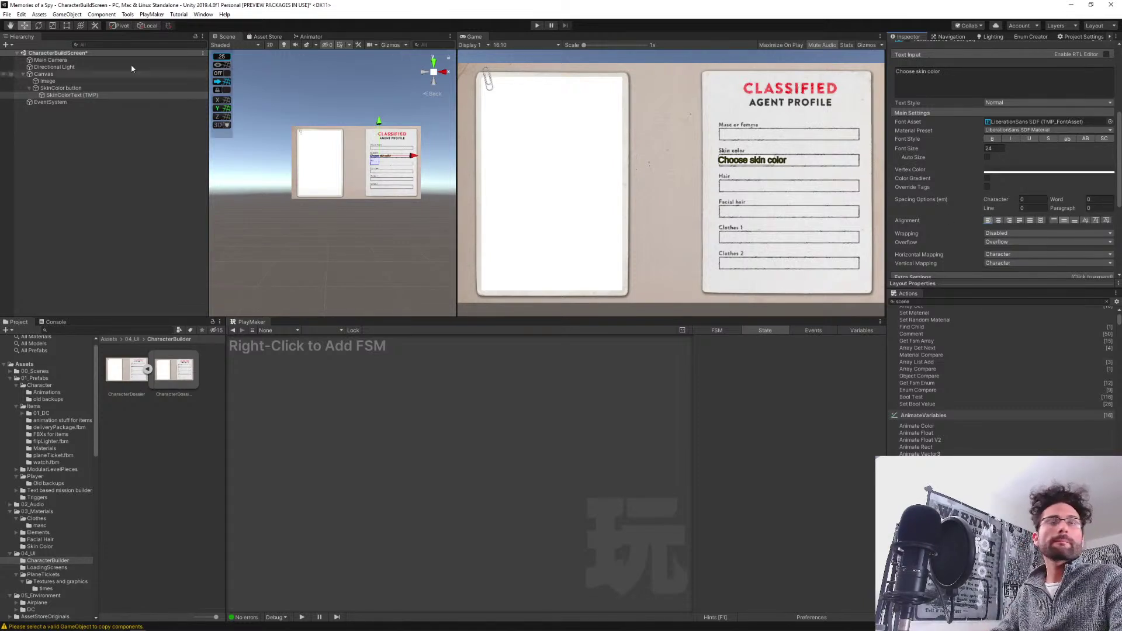
left_click(47, 89)
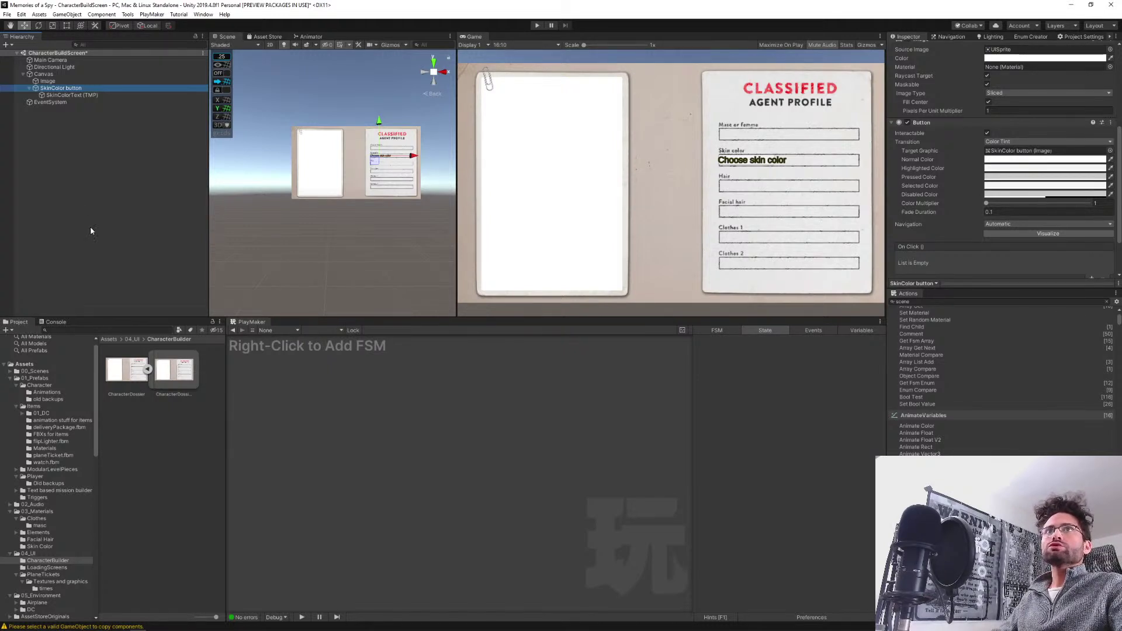
left_click(82, 197)
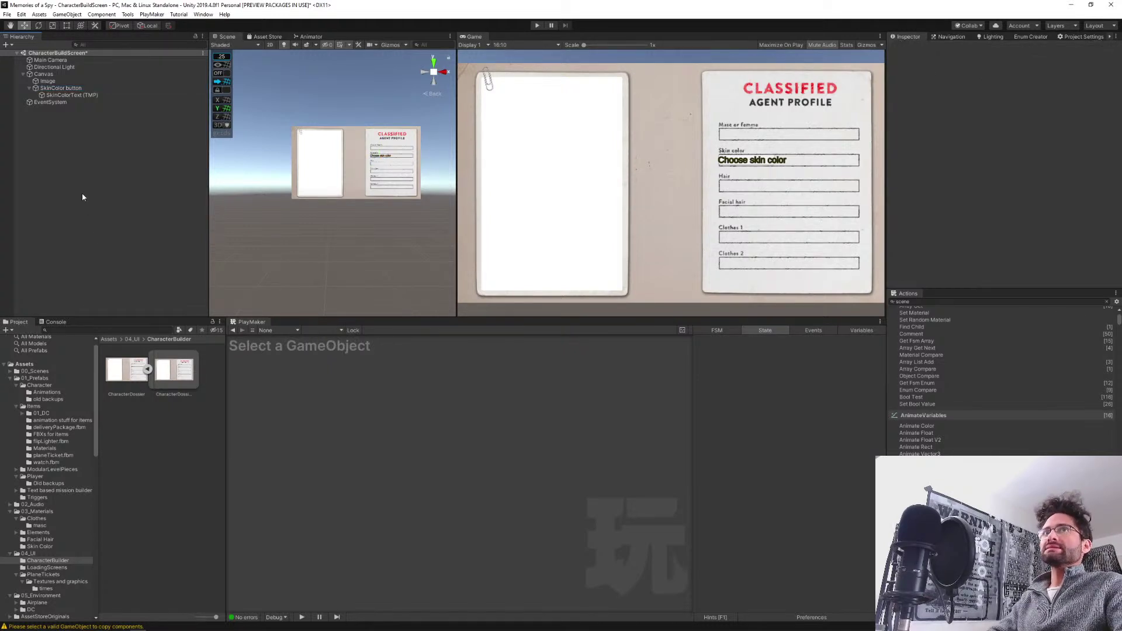
Open the World scene from the 00_Scenes folder and inspect GameManager and its NpcBuilder child.
left_click(33, 371)
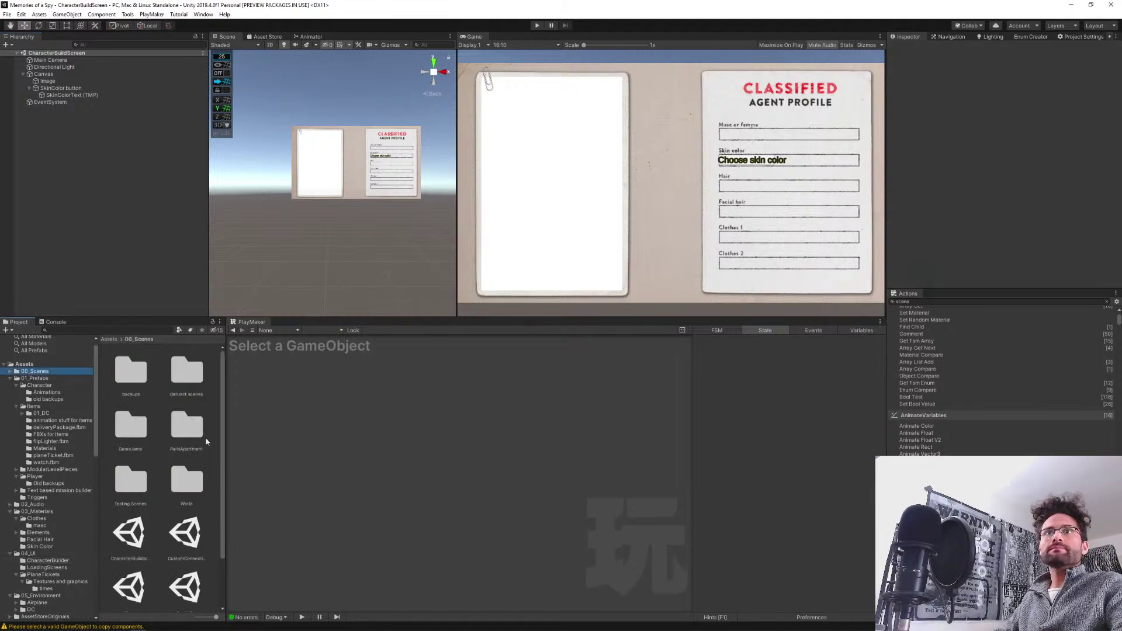
scroll(183, 577, "down", 1)
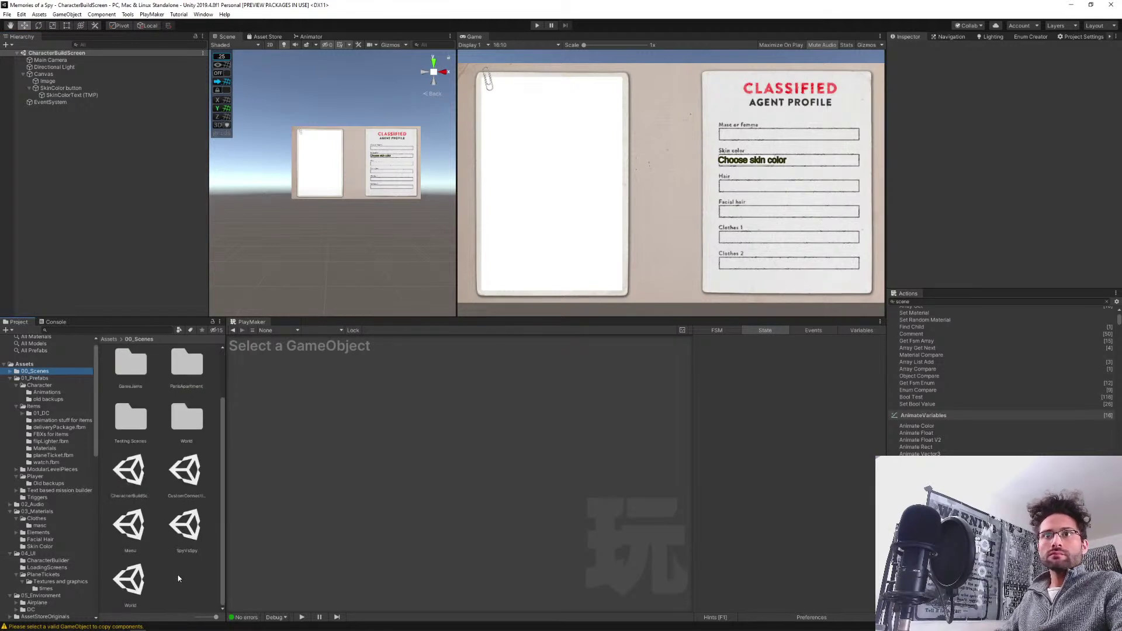
left_click(130, 573)
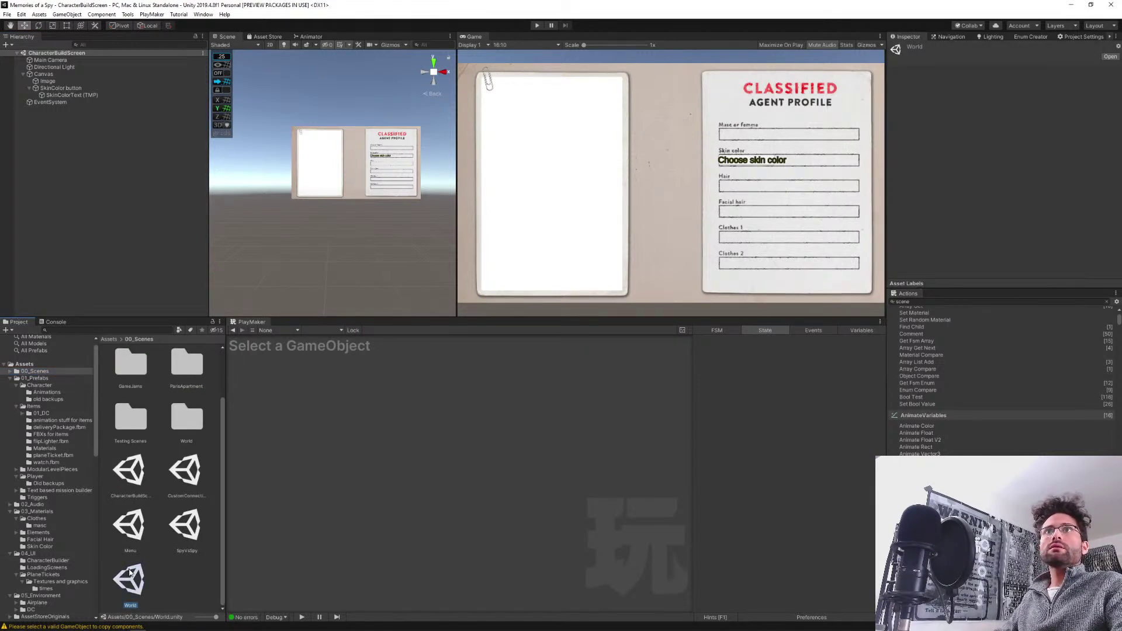
double_click(129, 574)
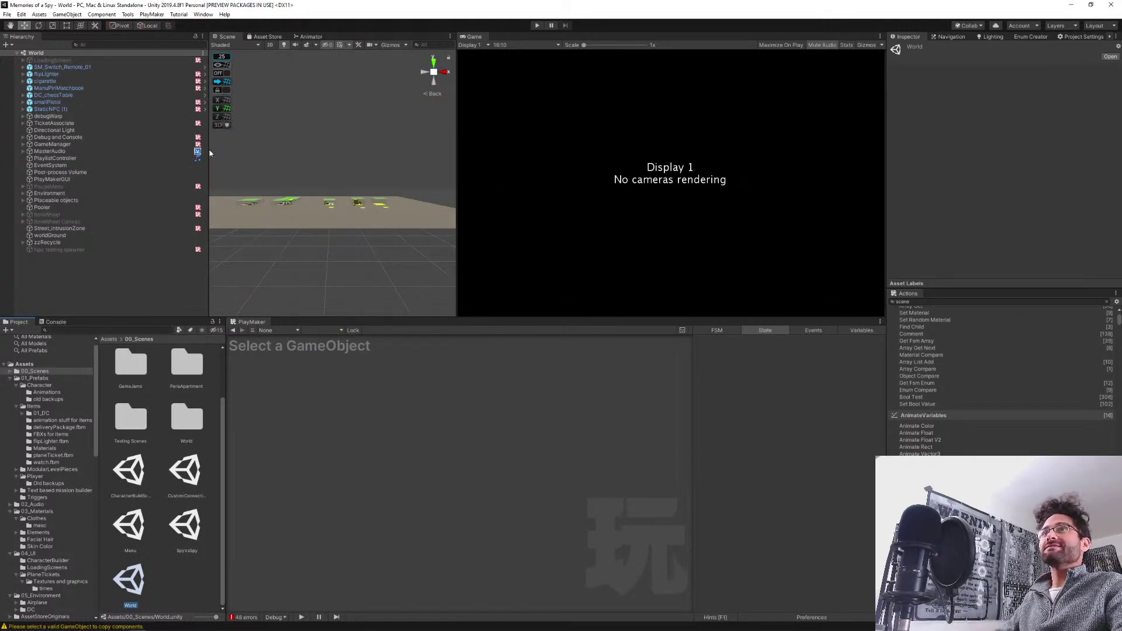
left_click(22, 144)
left_click(58, 158)
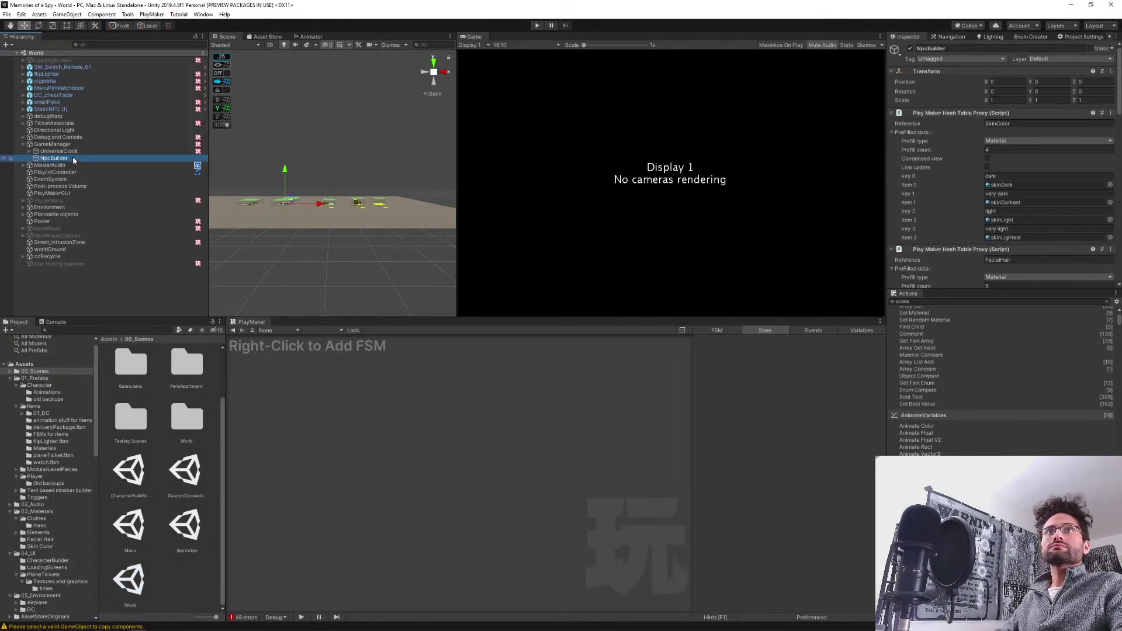
left_click(52, 144)
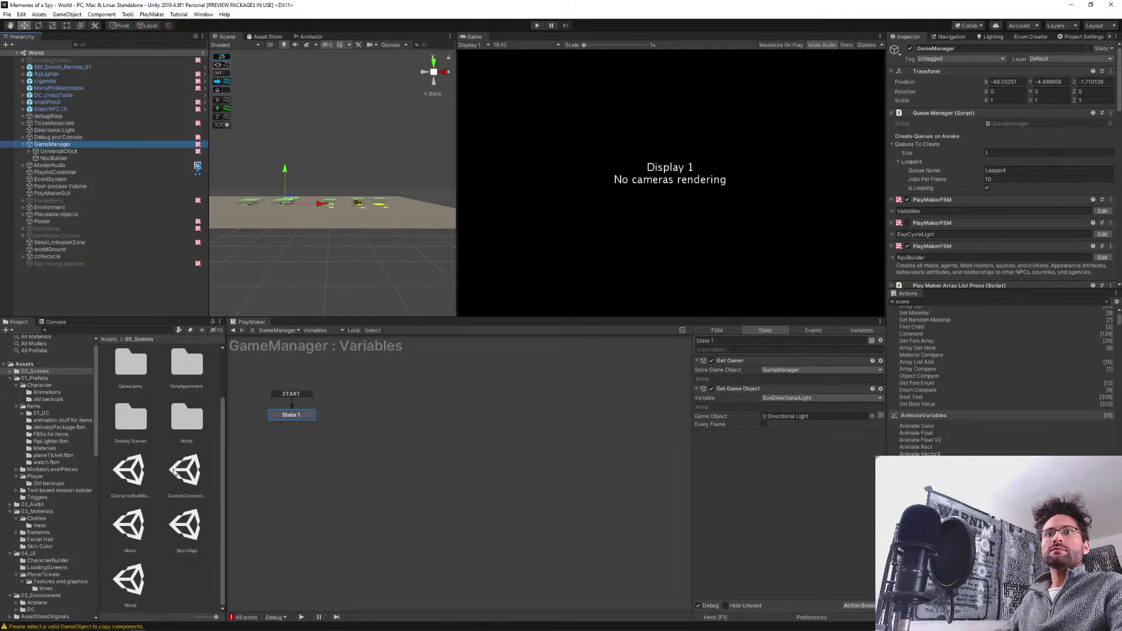
Reopen CharacterBuildScreen with the World scene loaded alongside it, and move a duplicate of World's GameManager into CharacterBuildScreen.
double_click(132, 476)
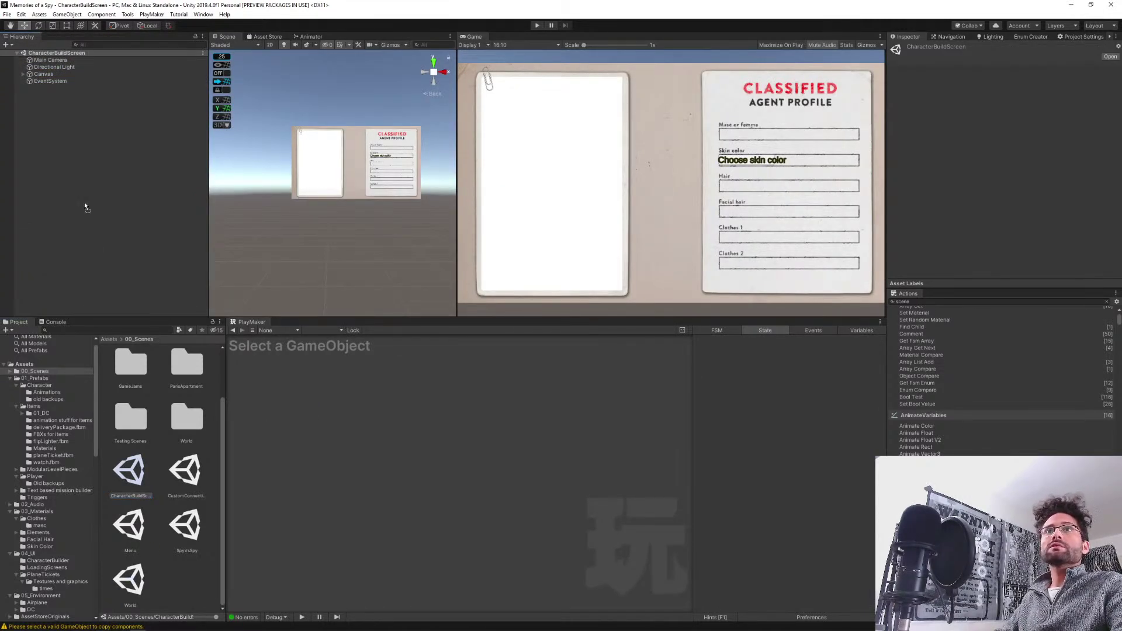
left_click(88, 153)
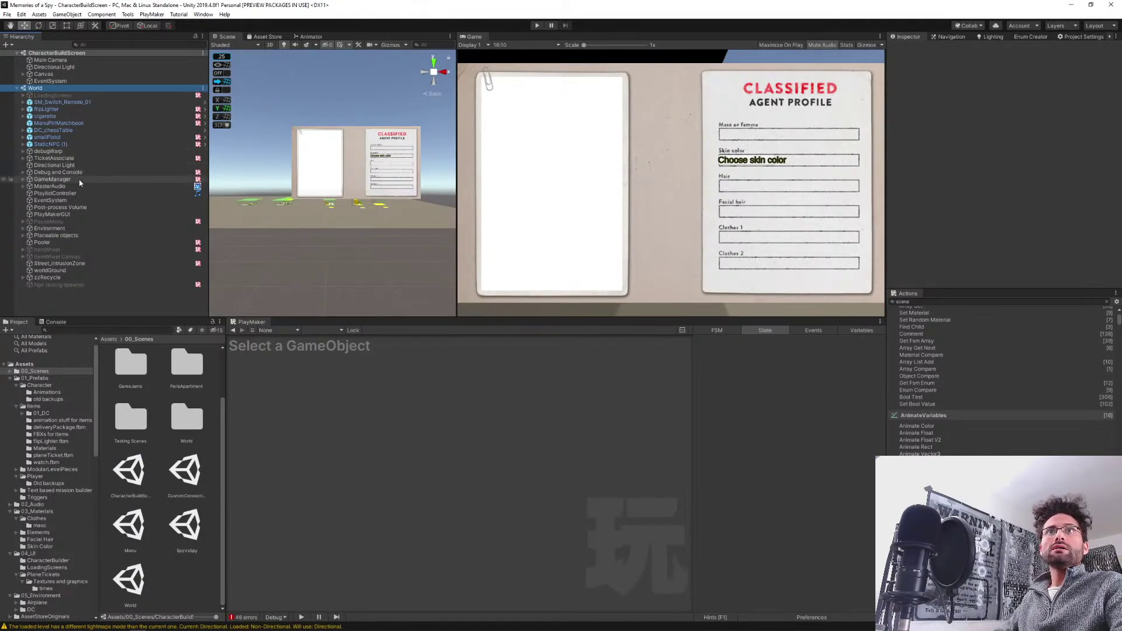
left_click(81, 180)
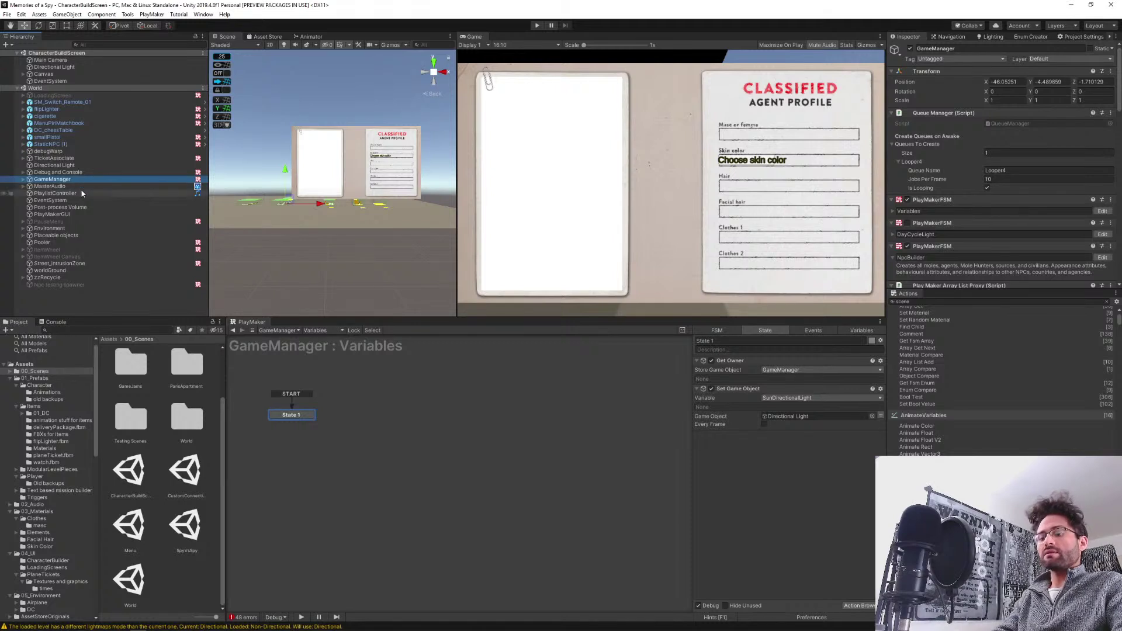
key("ctrl+d")
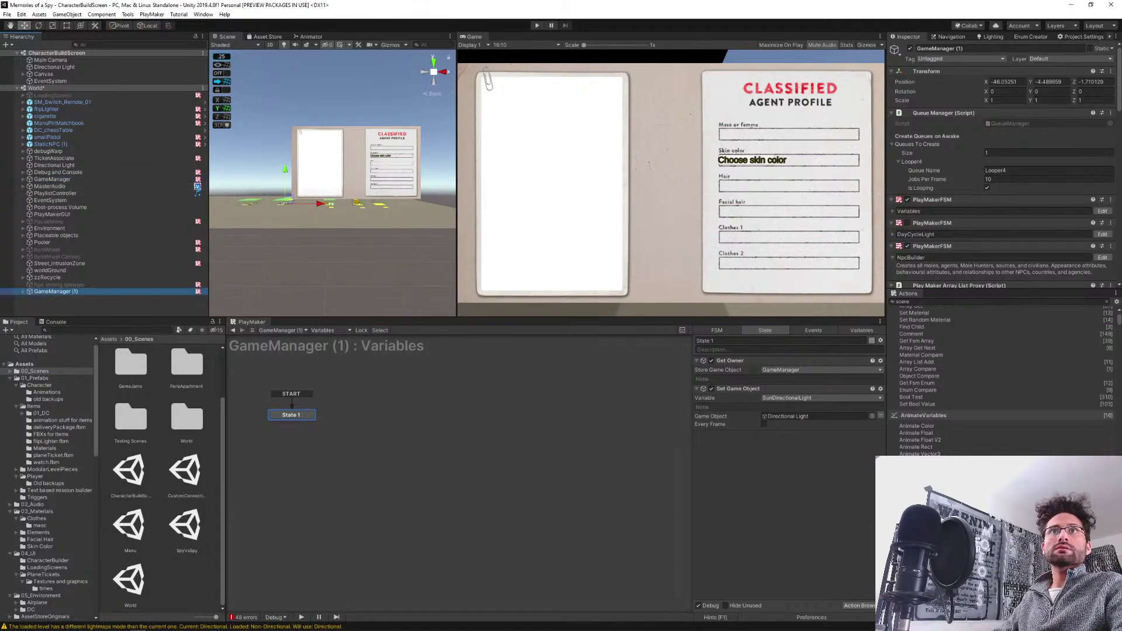
left_click_drag(47, 293, 61, 64)
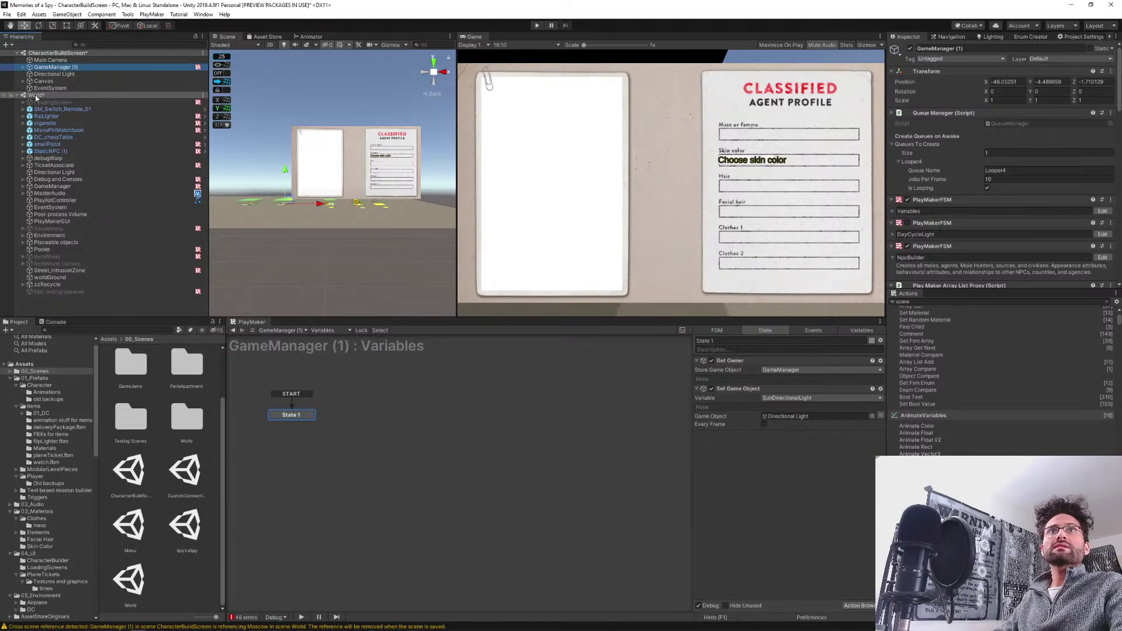
Remove the World scene from the Hierarchy.
right_click(43, 97)
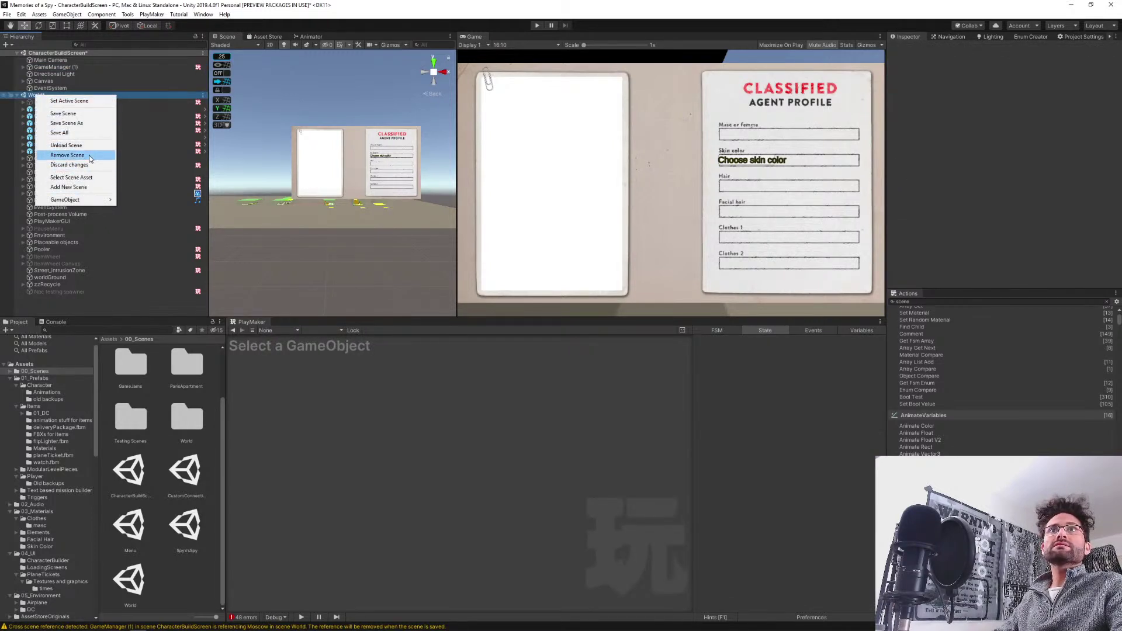
left_click(86, 154)
left_click(587, 342)
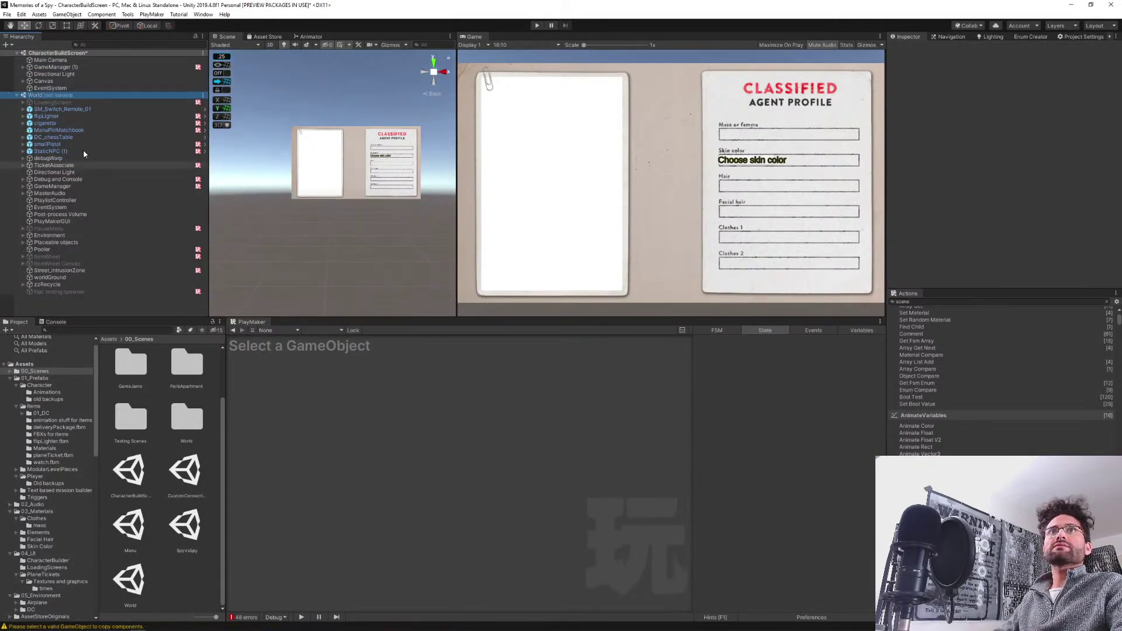
Remove the Variables FSM, the DayCycleLight FSM and the Queue Manager script from the copied GameManager (1).
left_click(54, 68)
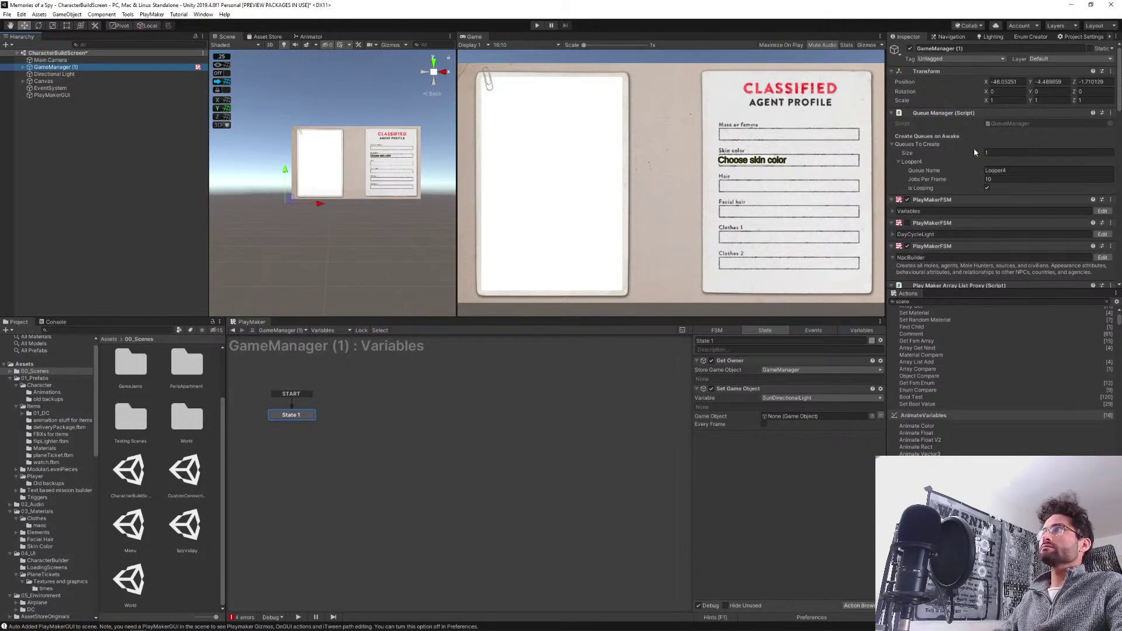
left_click(24, 67)
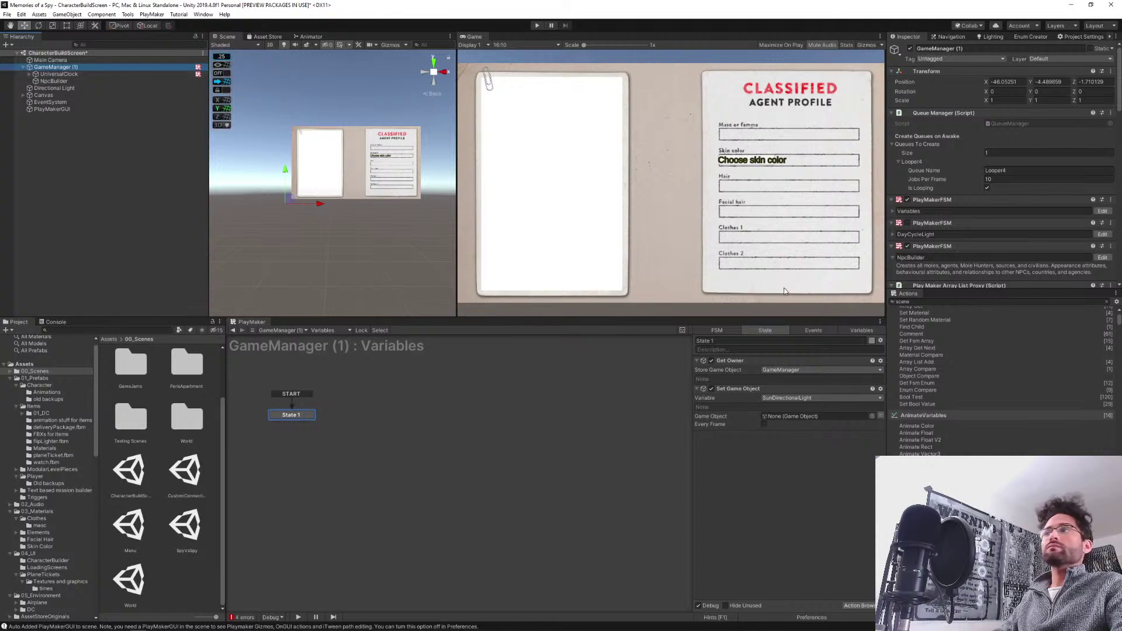
right_click(936, 200)
left_click(959, 218)
right_click(933, 201)
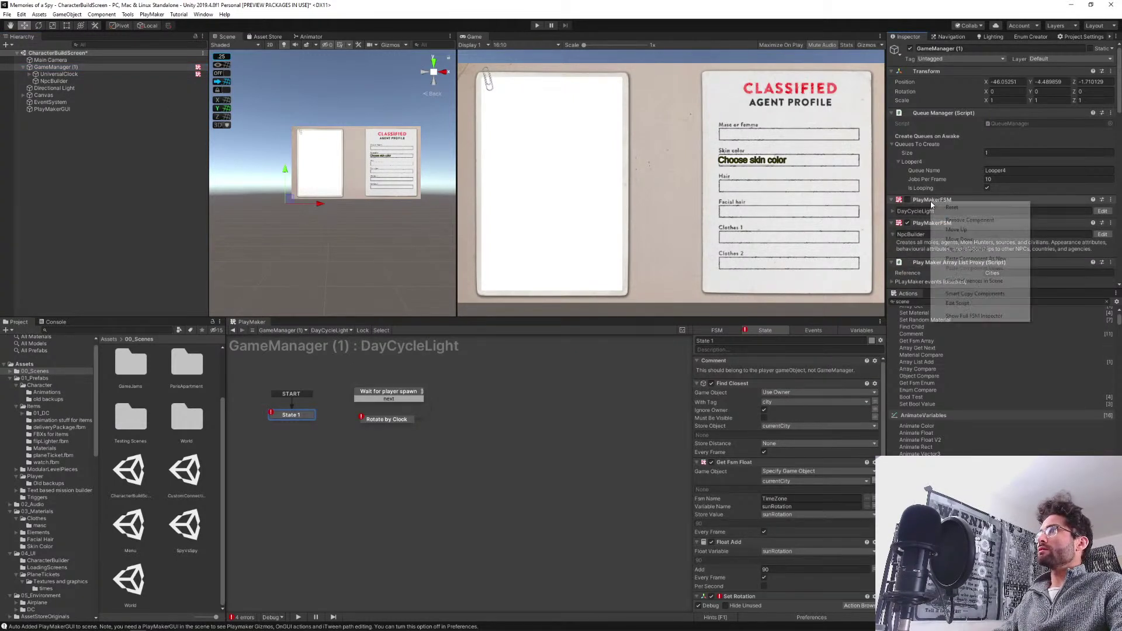
left_click(956, 220)
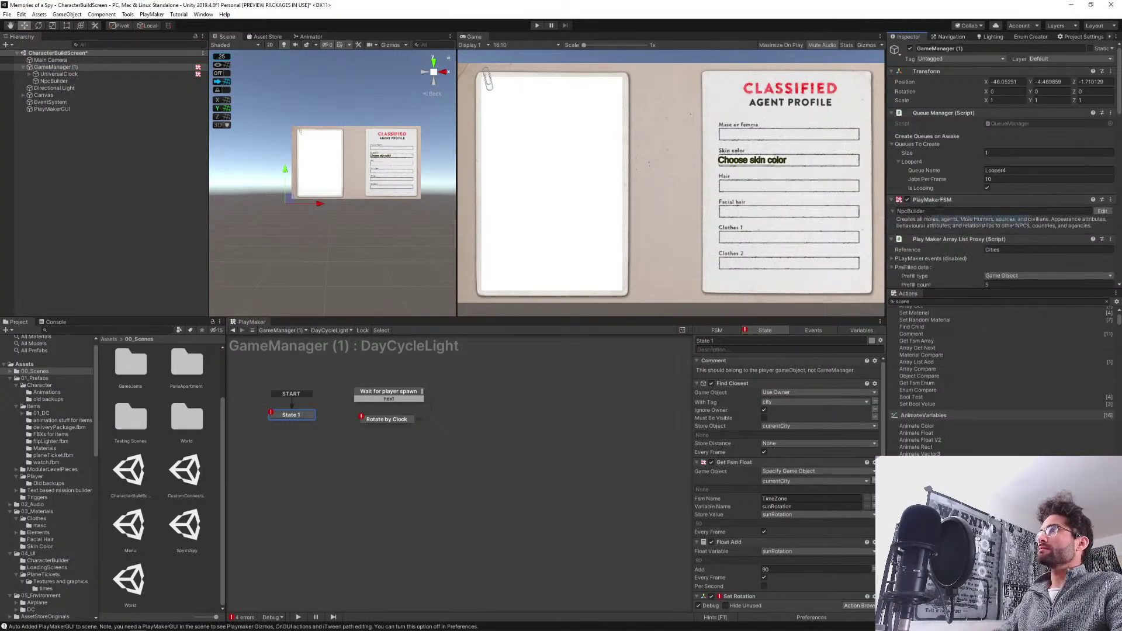
right_click(939, 115)
left_click(958, 133)
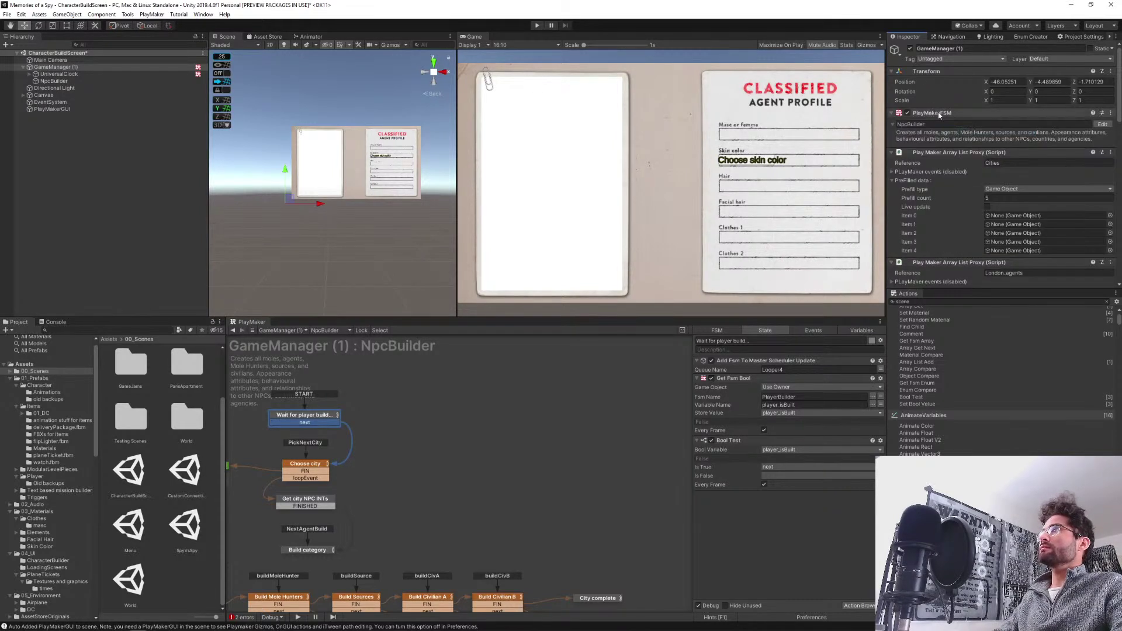
right_click(938, 153)
left_click(932, 153)
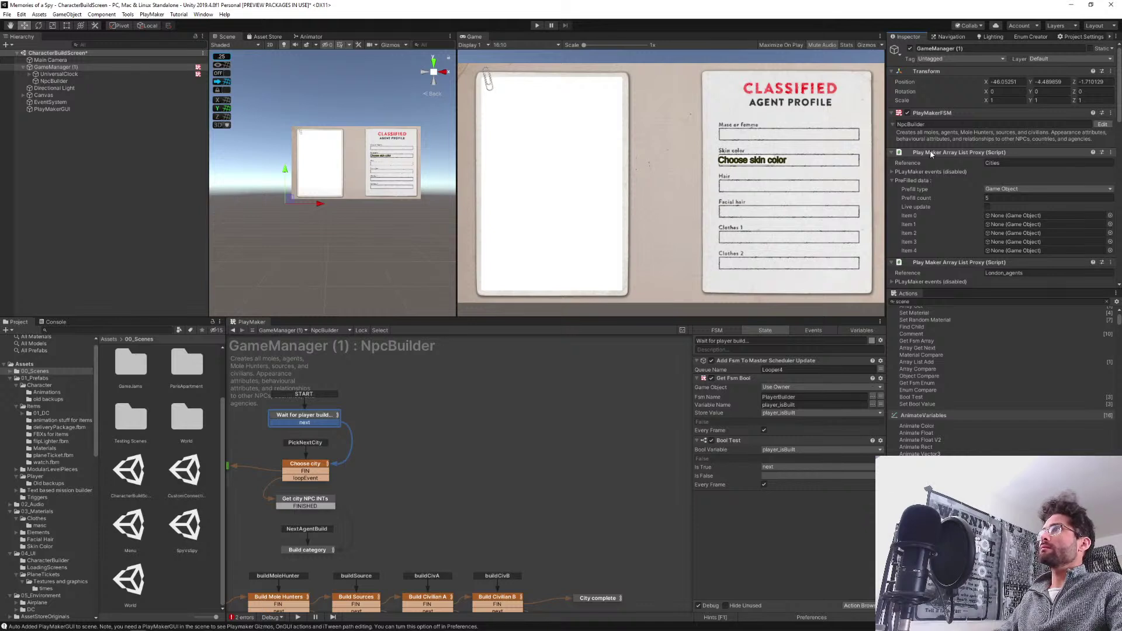
Remove the Cities, London_agents, Paris_agents, Berlin_agents, Morocco_agents and Moscow_agents array list proxies from GameManager (1).
right_click(931, 153)
left_click(952, 170)
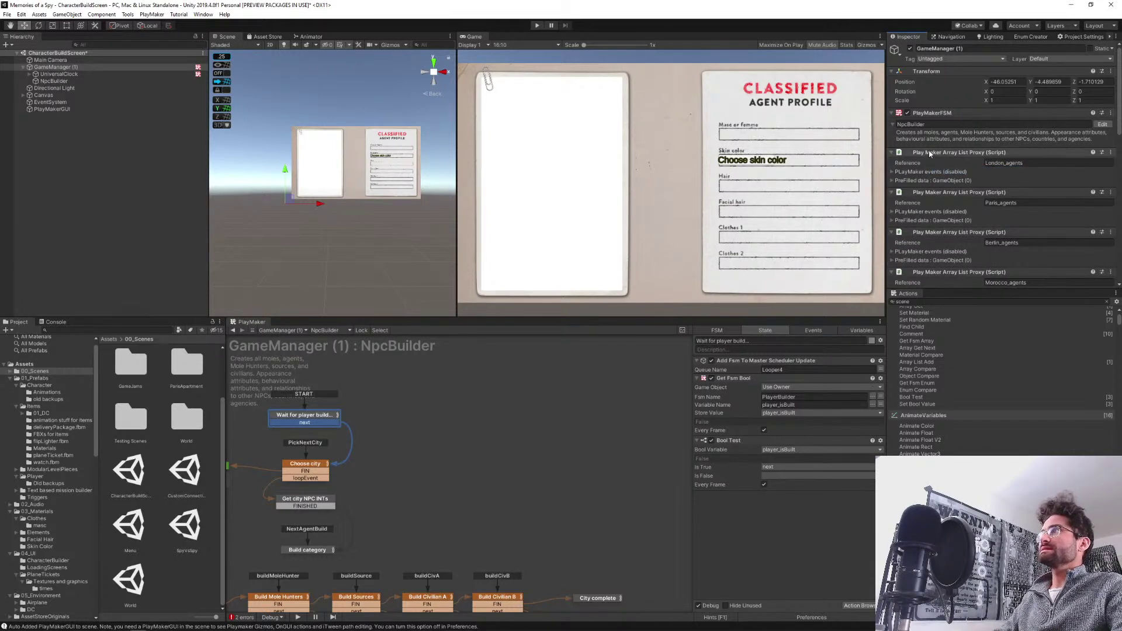
right_click(930, 153)
left_click(959, 169)
right_click(930, 154)
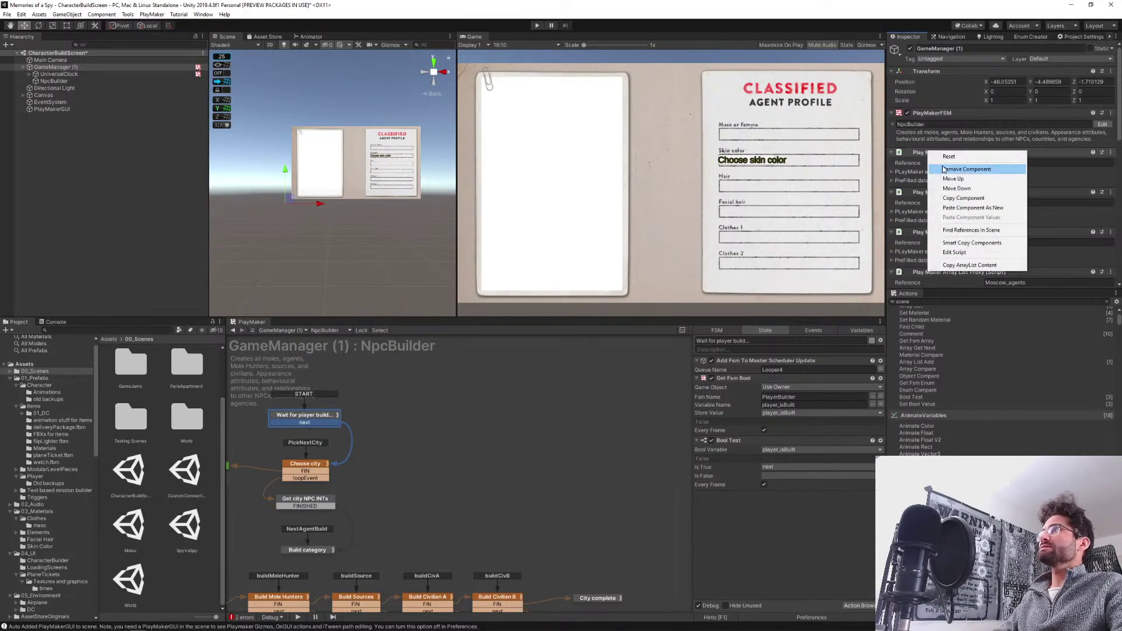
left_click(942, 169)
right_click(930, 153)
left_click(953, 170)
right_click(925, 157)
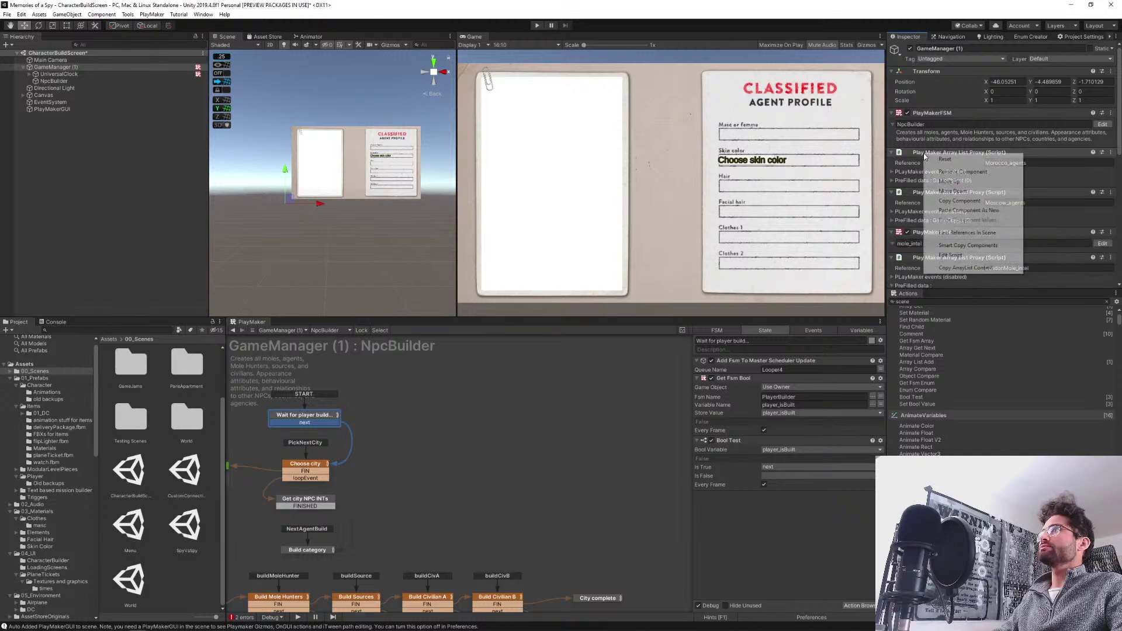
left_click(951, 172)
right_click(931, 155)
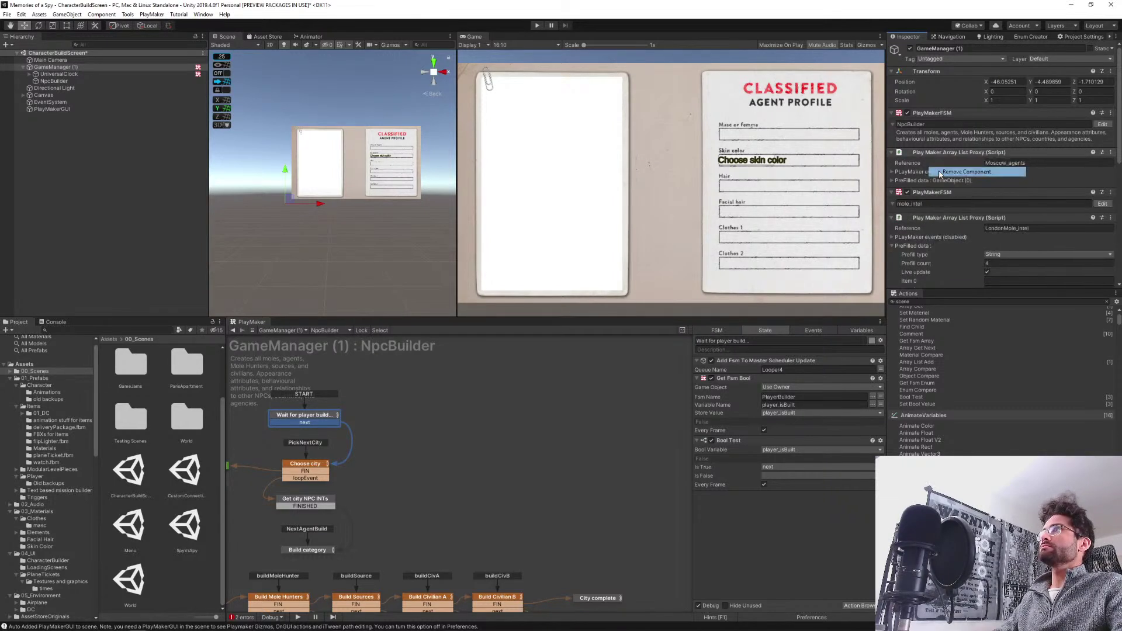
left_click(940, 172)
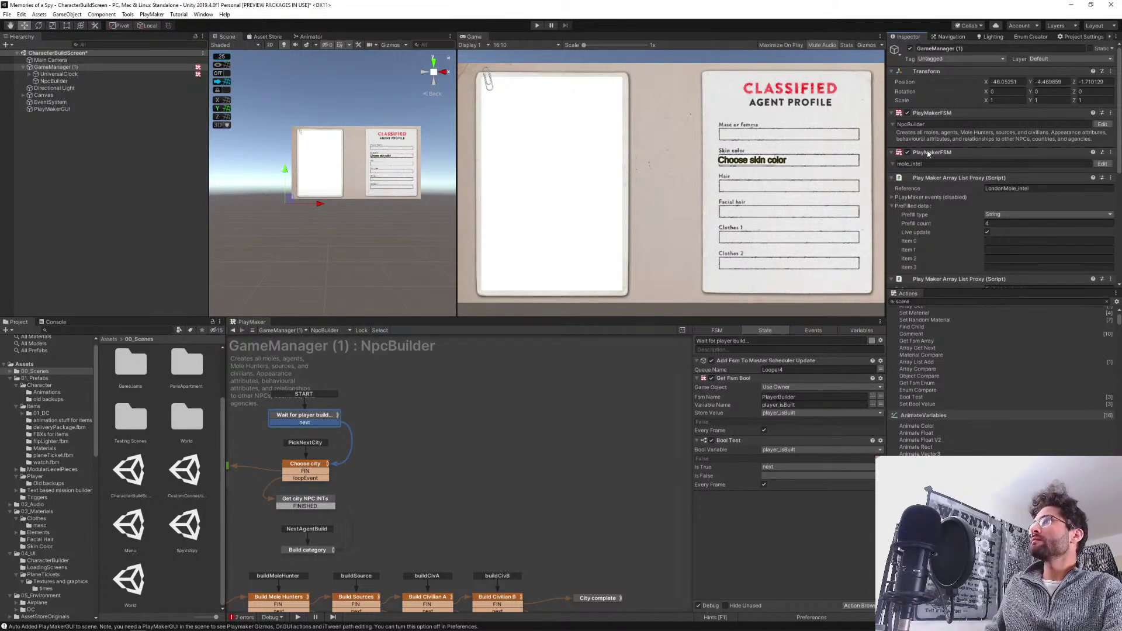
Remove the mole_intel FSM and the mole intel array list proxies, such as LondonMole_intel and ParisMole_intel, from GameManager (1).
right_click(927, 153)
left_click(950, 173)
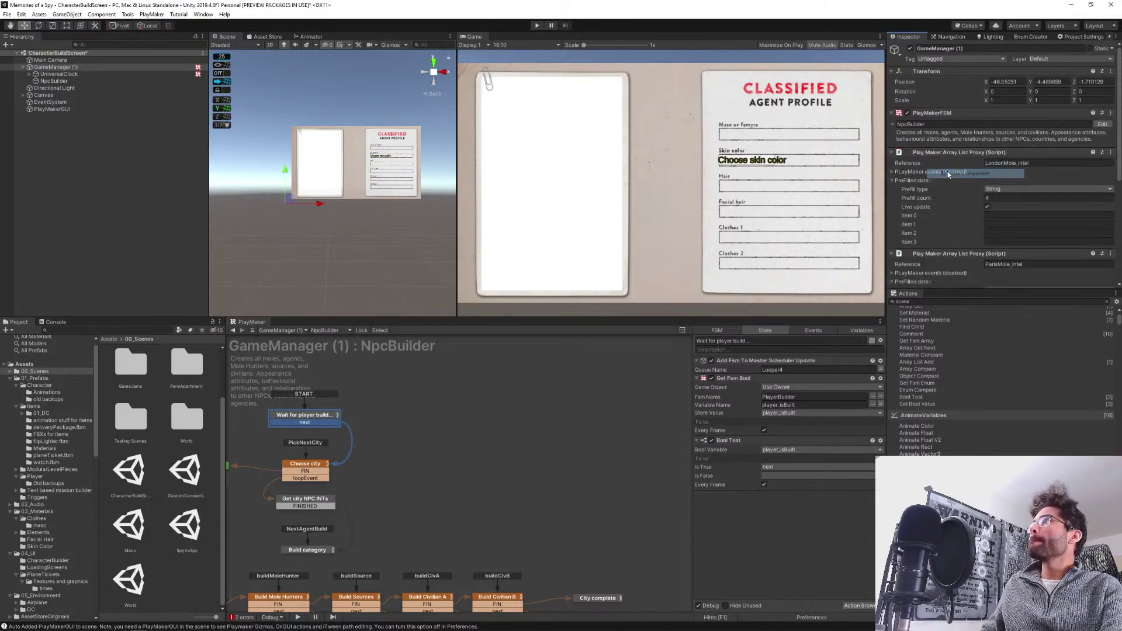
right_click(946, 154)
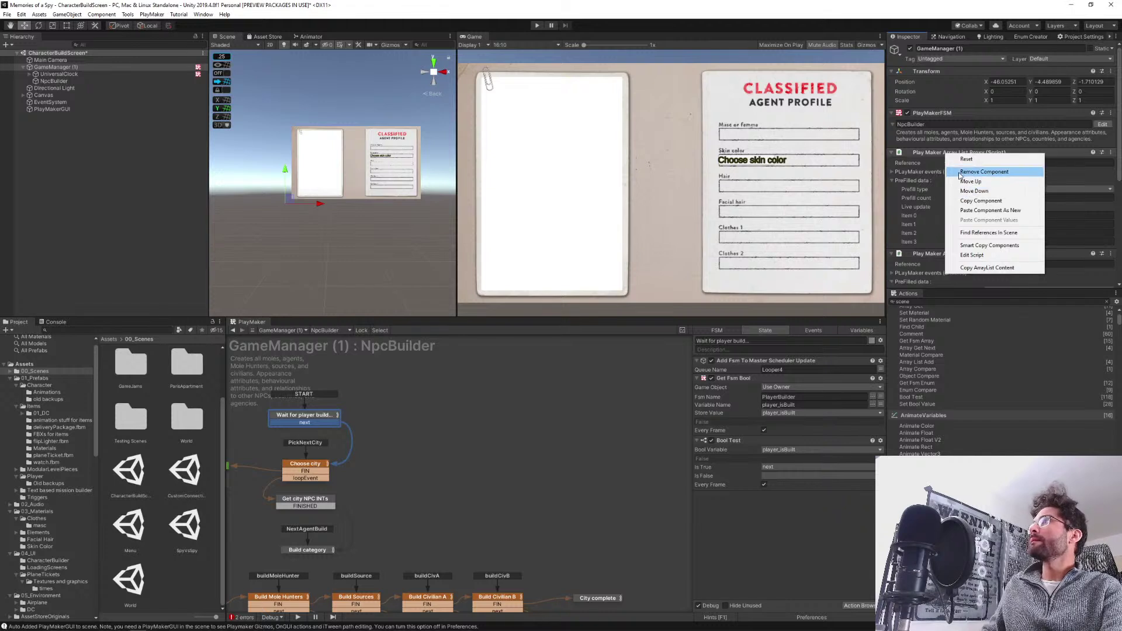
left_click(950, 173)
right_click(932, 155)
left_click(953, 171)
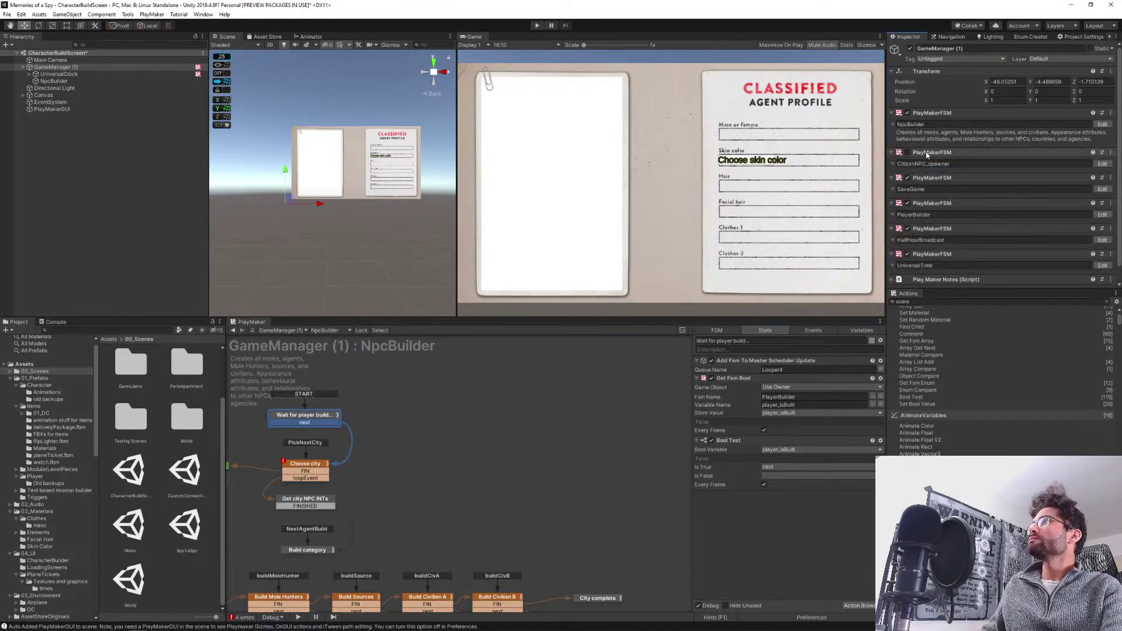
Remove the CitizenNPC_spawner, SaveGame, HalfHourBroadcast and UniversalTime FSMs and the Play Maker Notes script from GameManager (1).
right_click(939, 153)
left_click(953, 170)
right_click(931, 153)
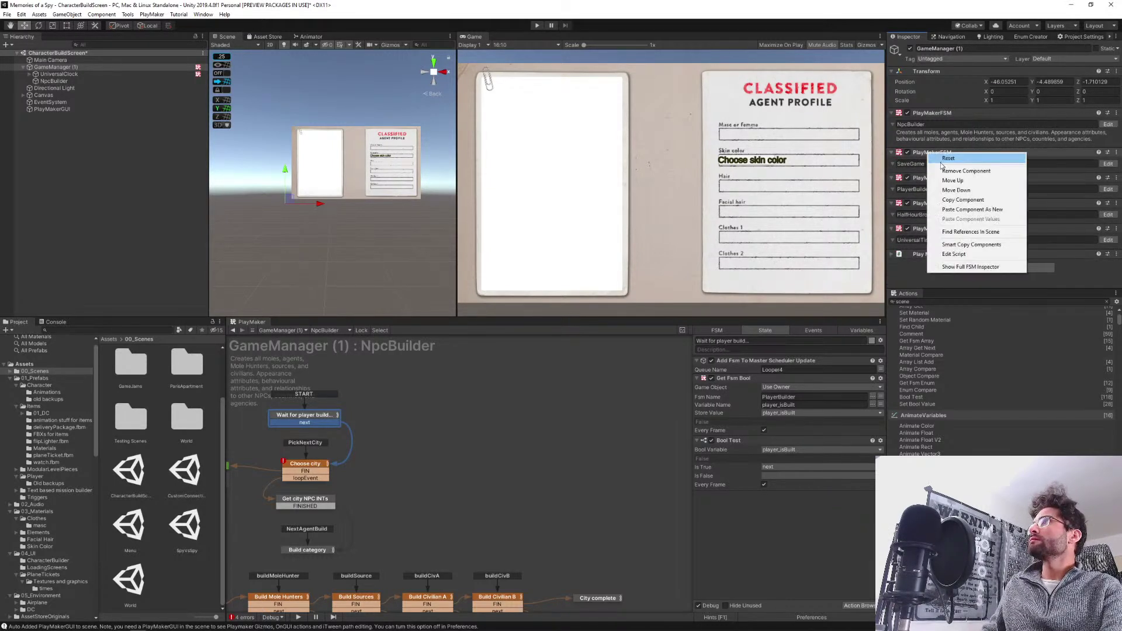
left_click(950, 173)
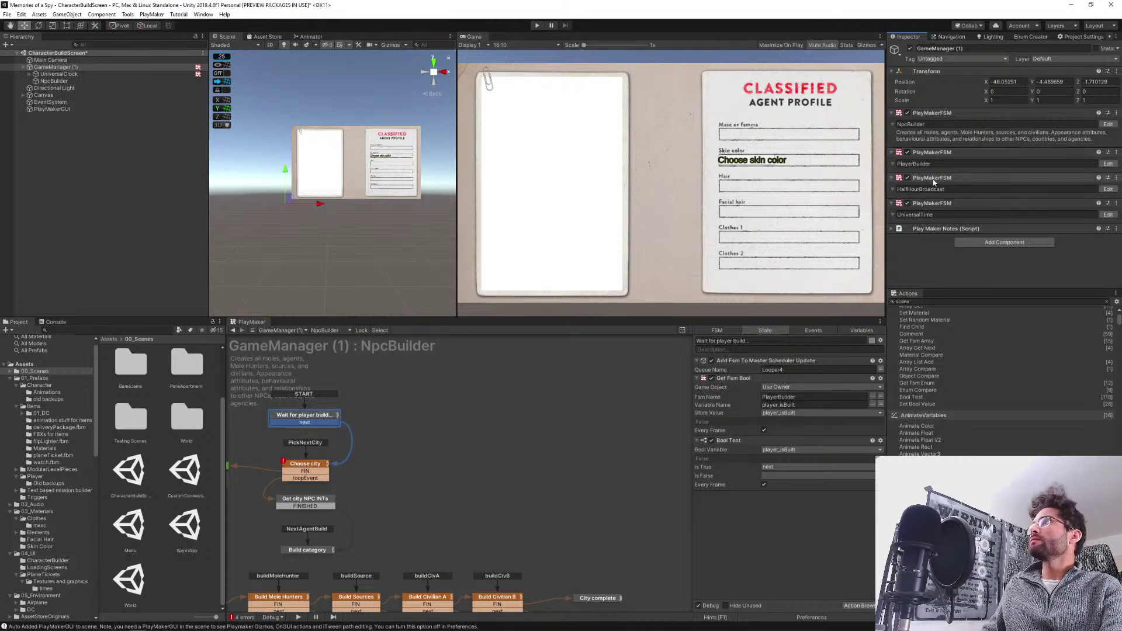
right_click(937, 179)
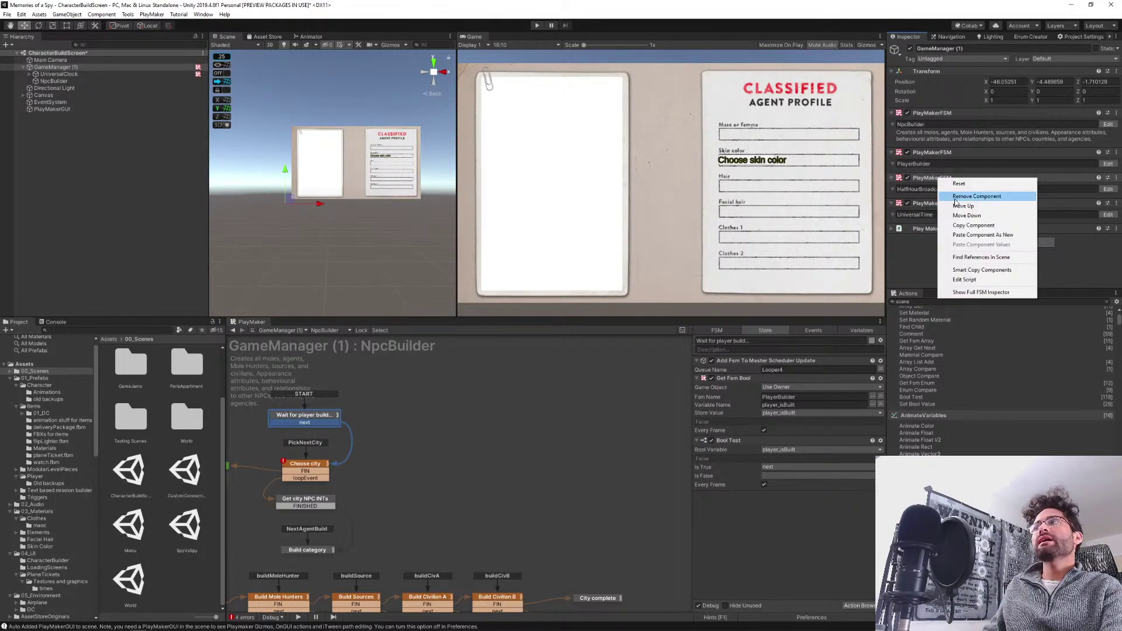
left_click(956, 200)
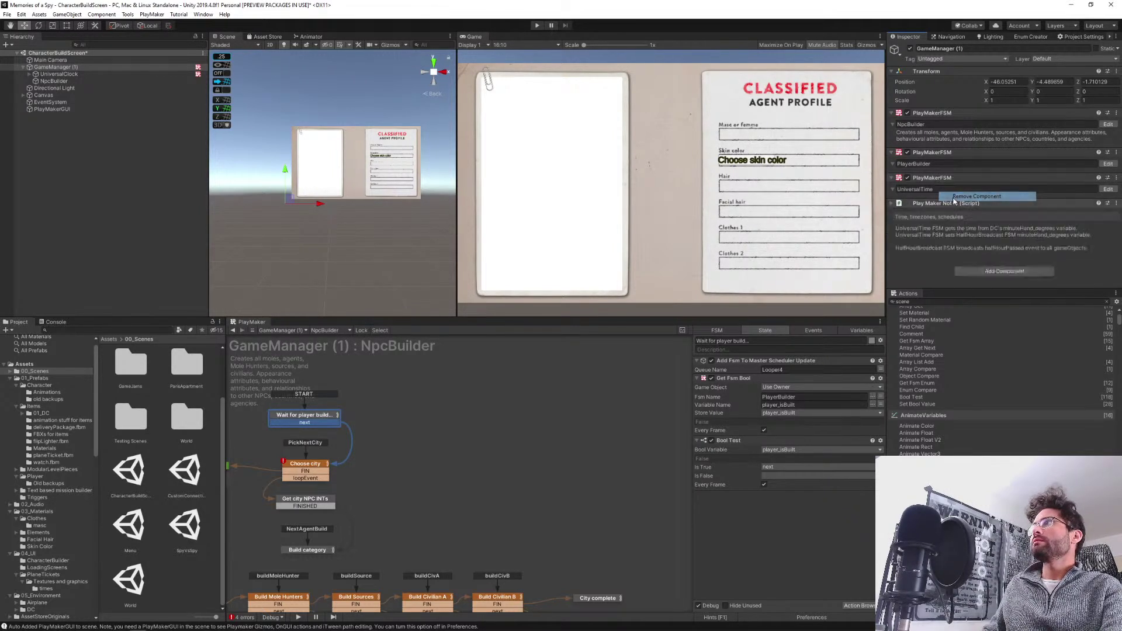
right_click(931, 179)
left_click(947, 196)
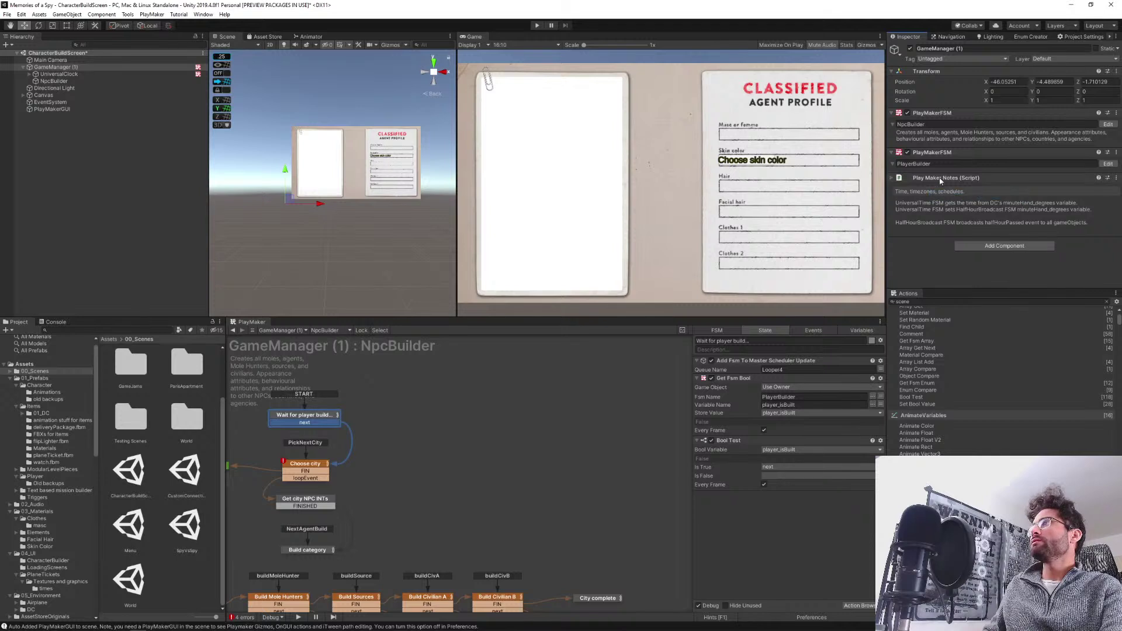
right_click(941, 178)
left_click(960, 202)
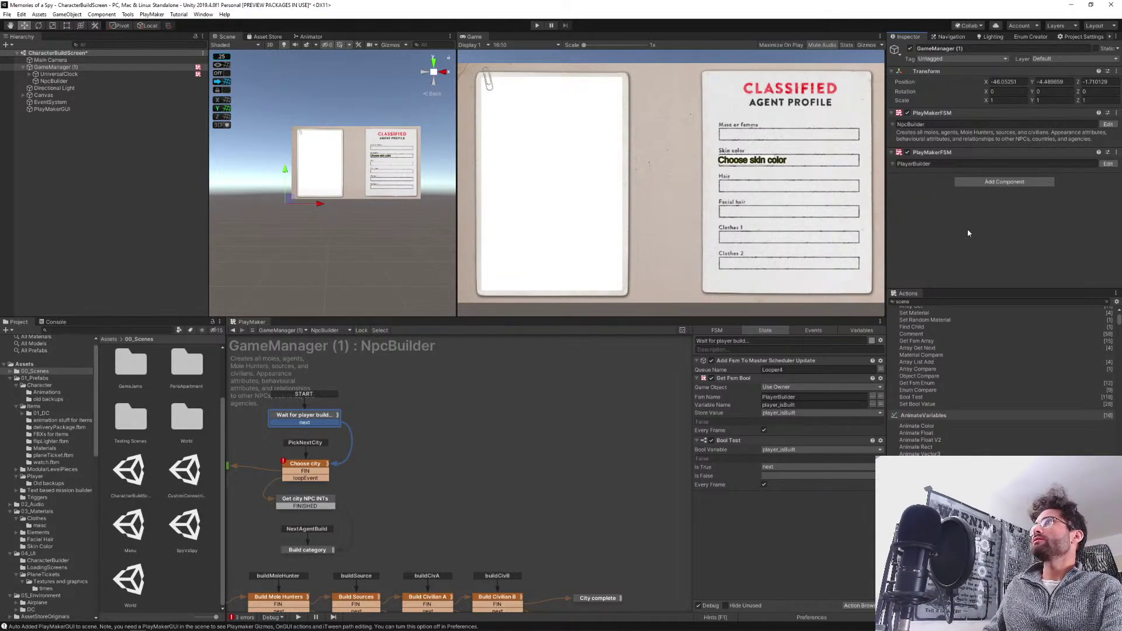
Delete the UniversalClock child object and rename GameManager (1) as Player builder.
left_click(51, 75)
left_click(117, 175)
left_click(63, 67)
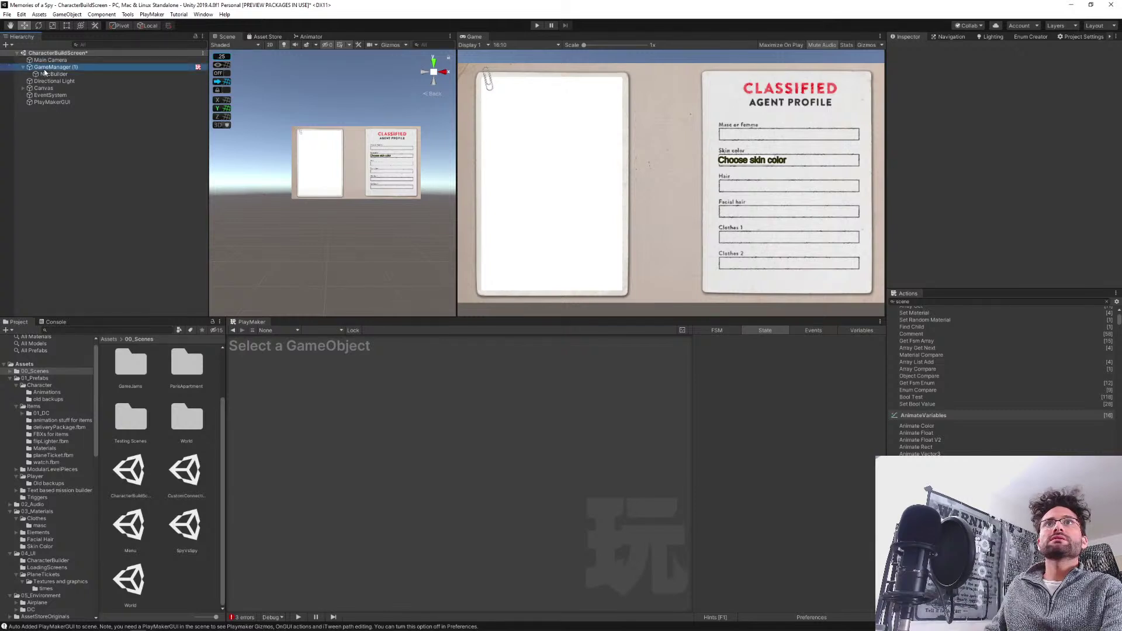
key("F2")
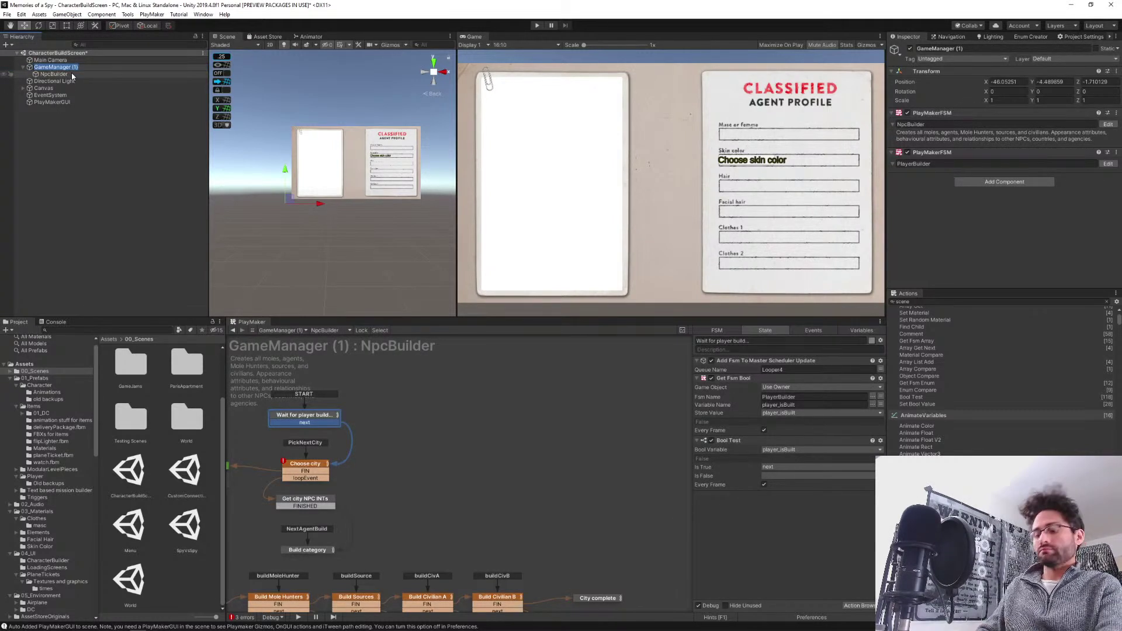
type("Playe")
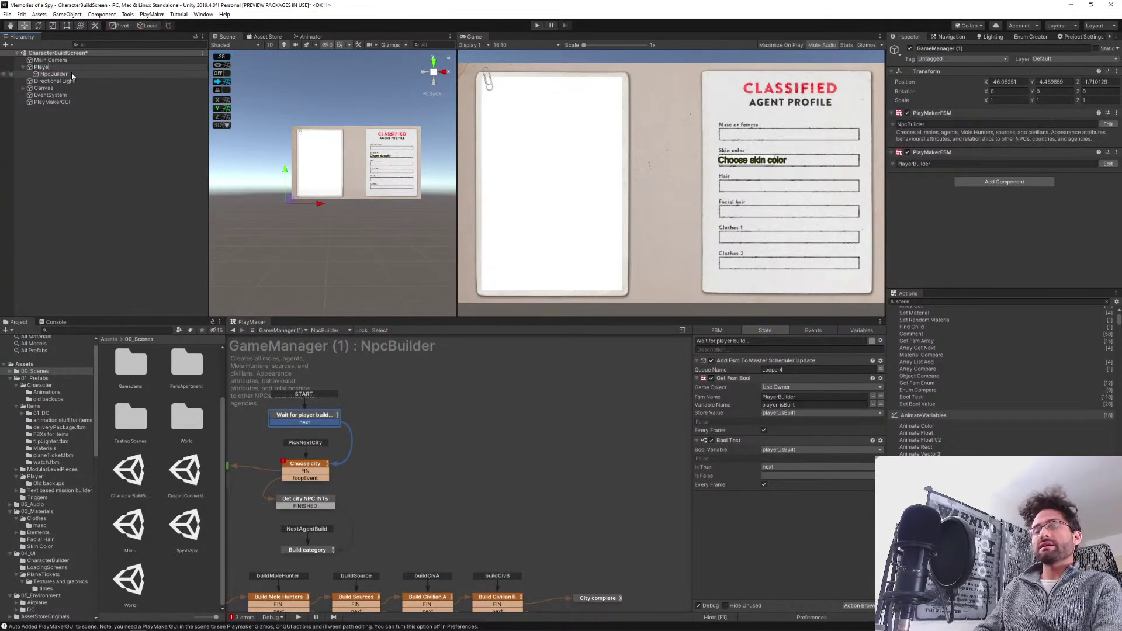
type("r bnui")
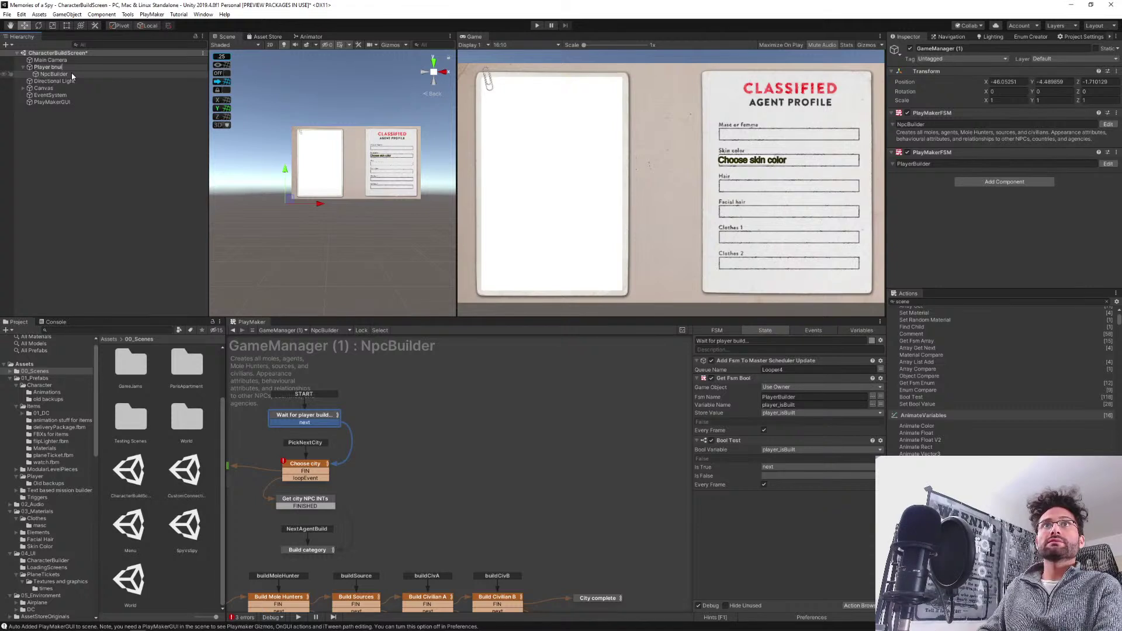
key("BackSpace")
type("uilder")
key("Return")
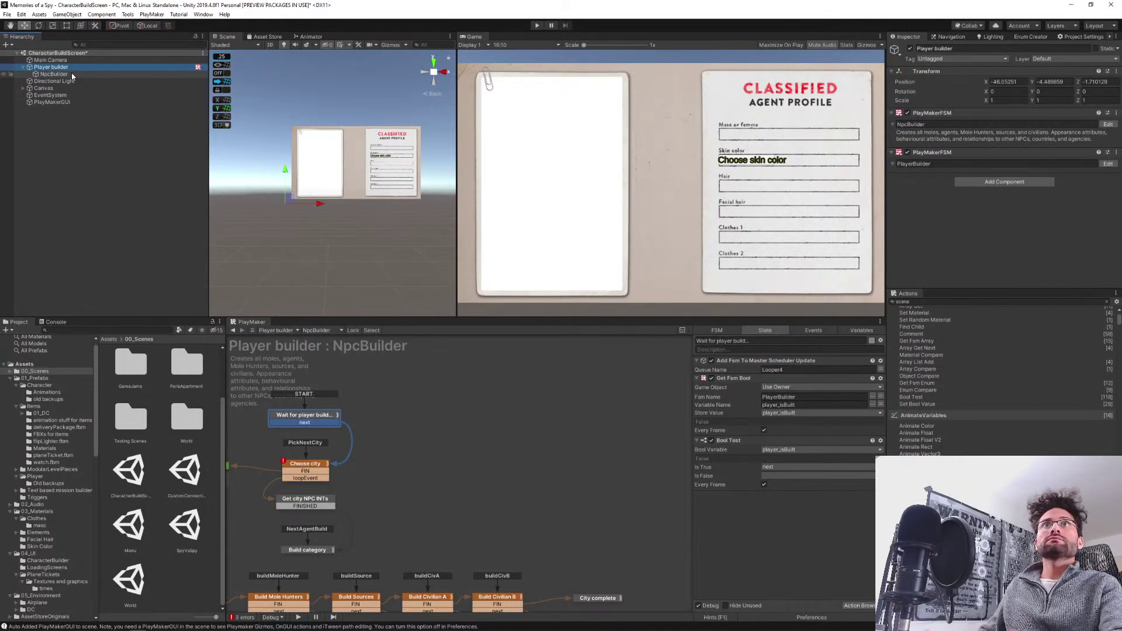
Examine the NpcBuilder child's components and compare the NpcBuilder and PlayerBuilder FSM graphs on Player builder.
left_click(54, 75)
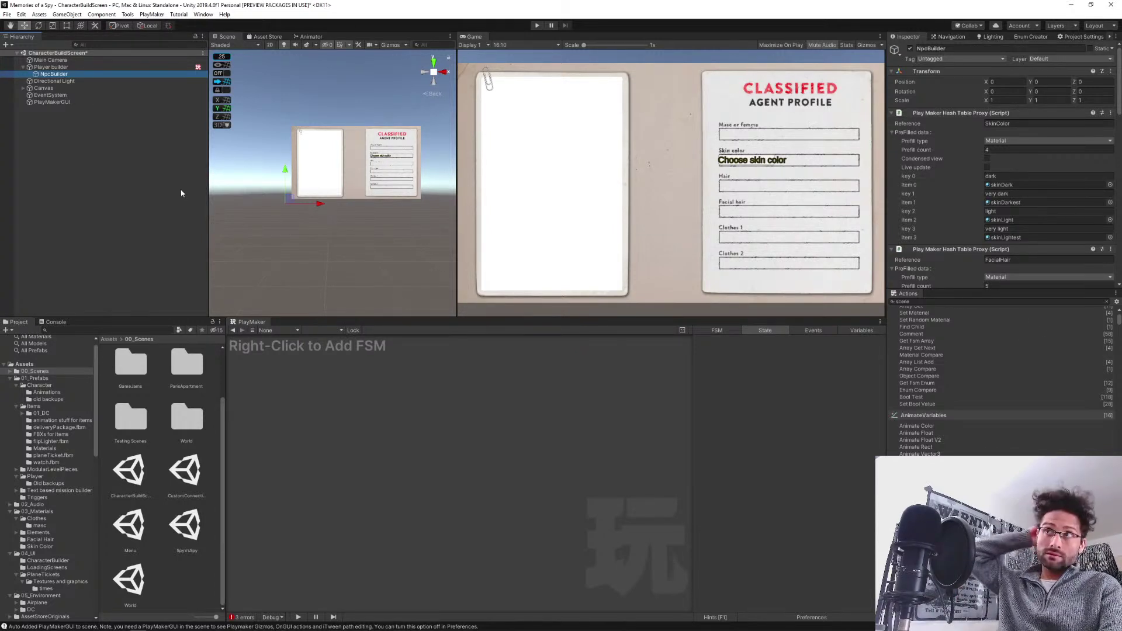
left_click(51, 67)
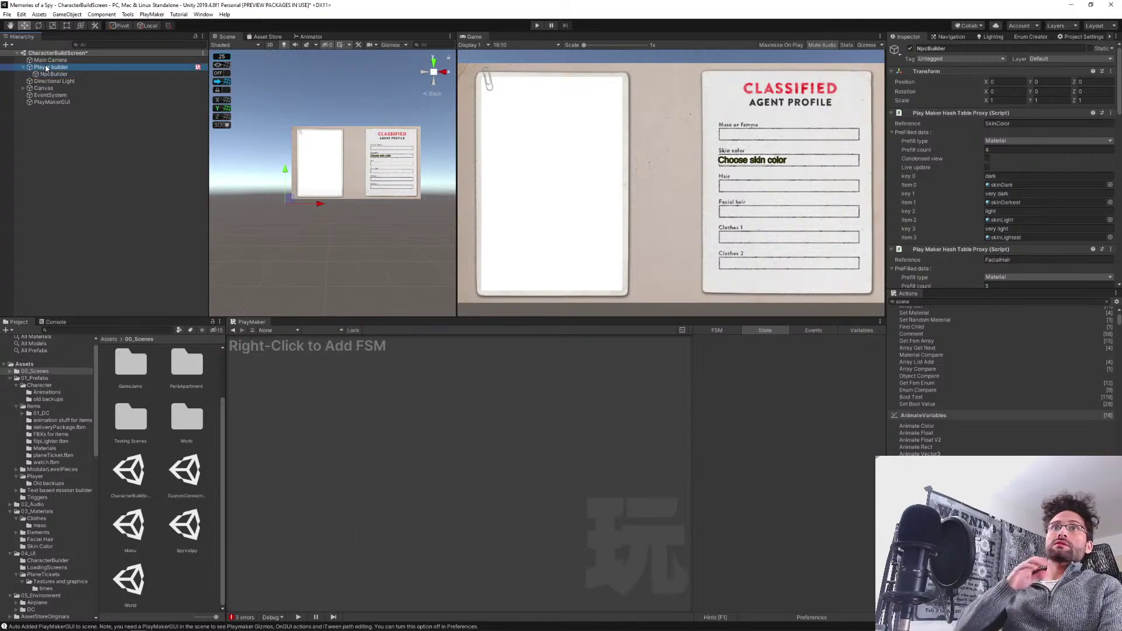
scroll(492, 446, "down", 5)
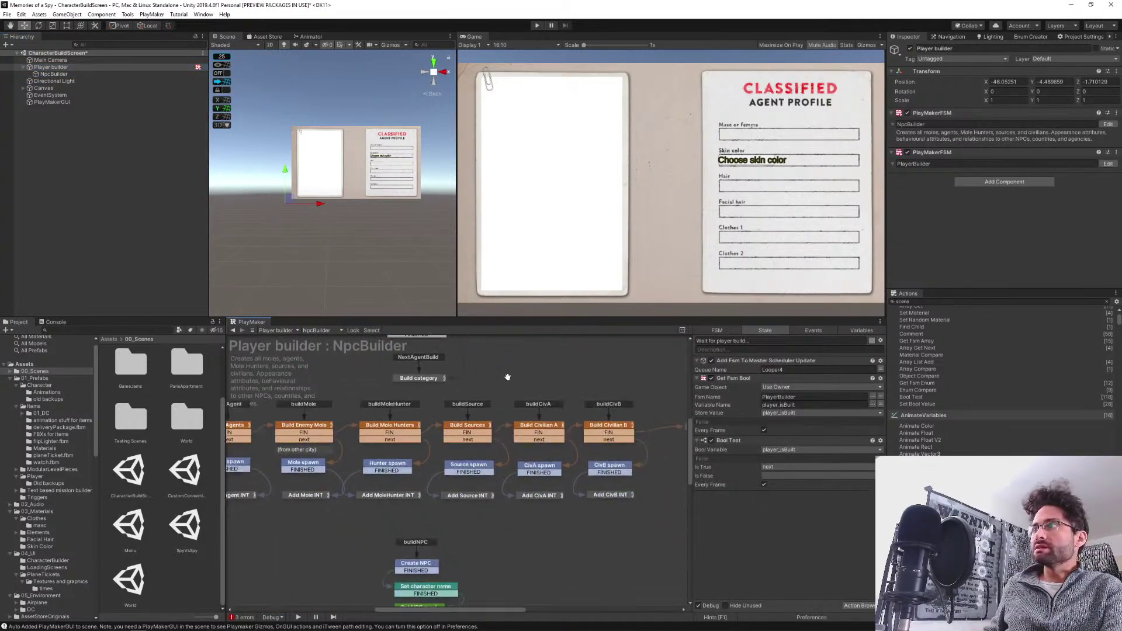
scroll(553, 527, "down", 5)
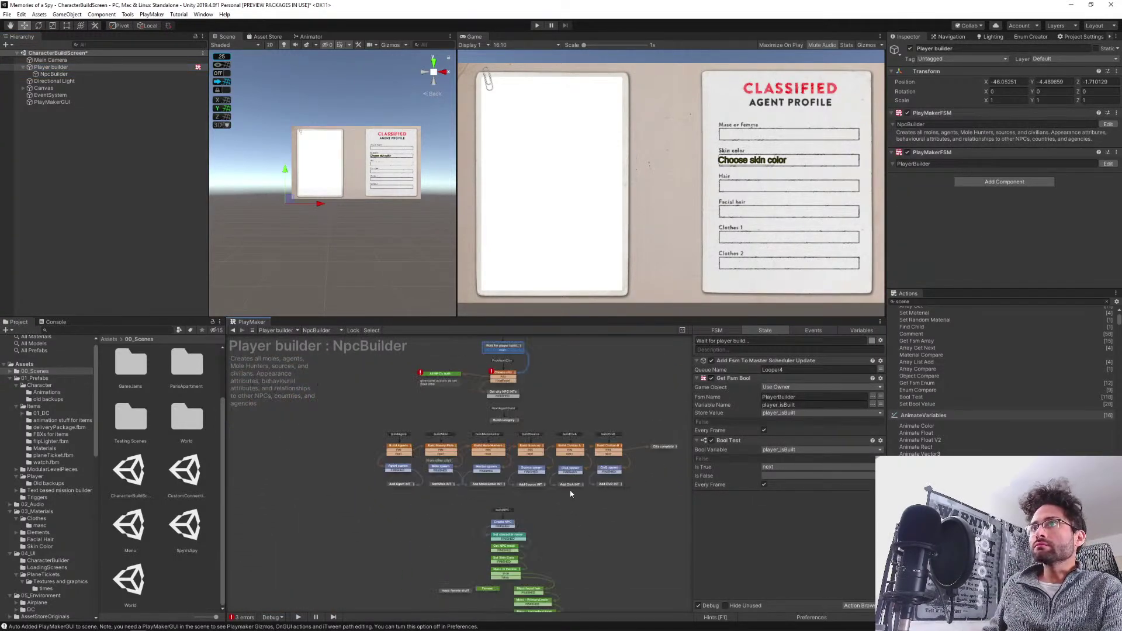
left_click_drag(565, 386, 514, 422)
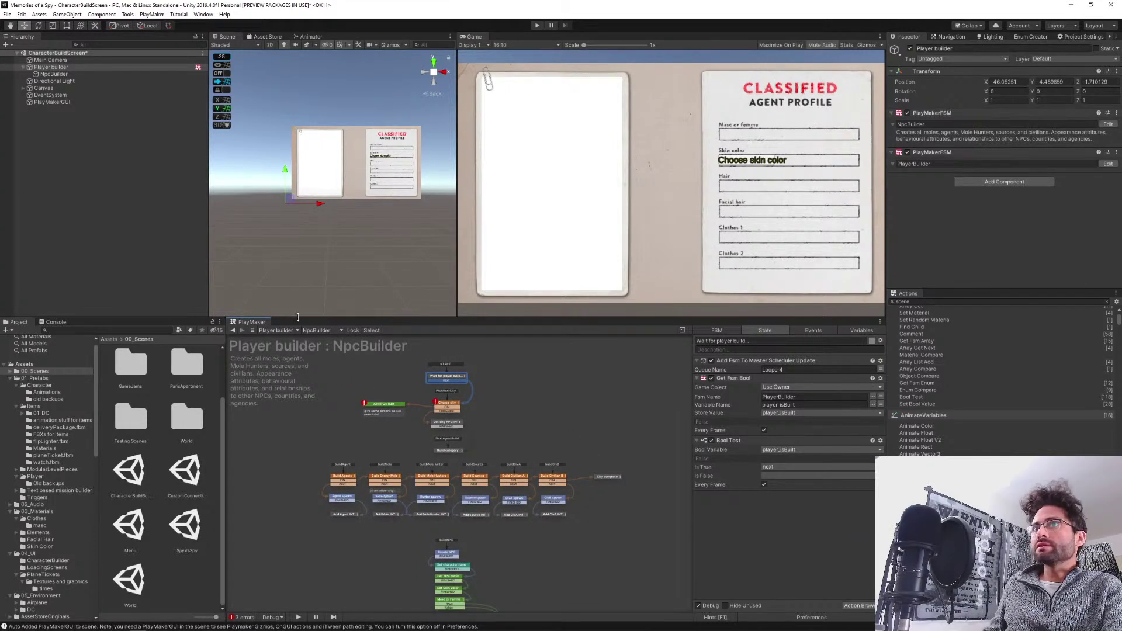
left_click(319, 331)
left_click(329, 351)
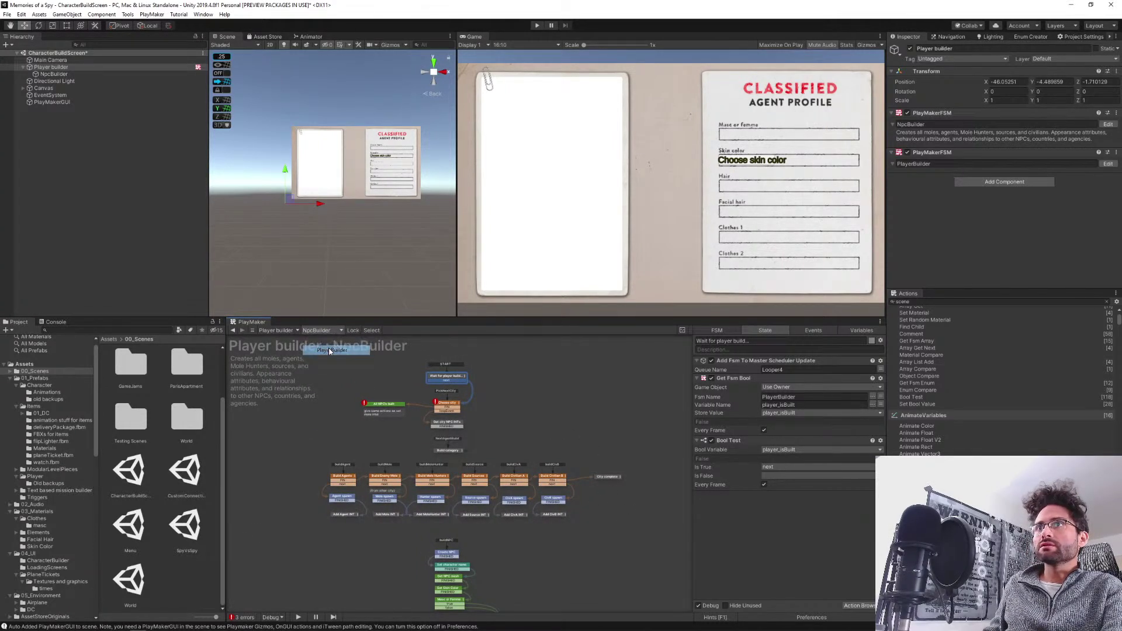
left_click(319, 331)
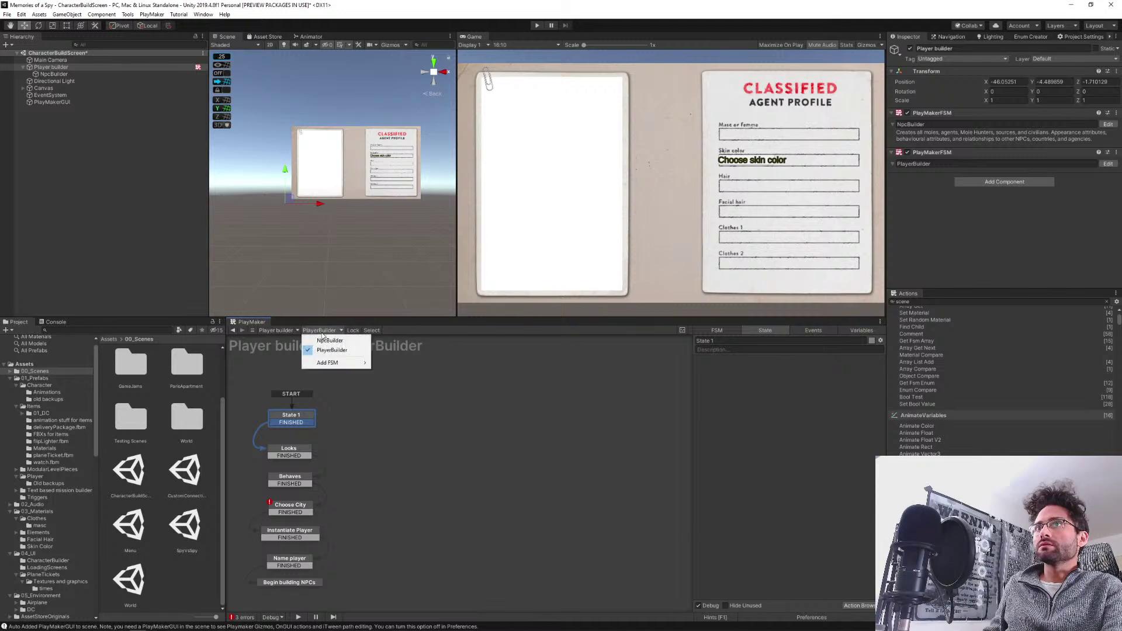
left_click(328, 341)
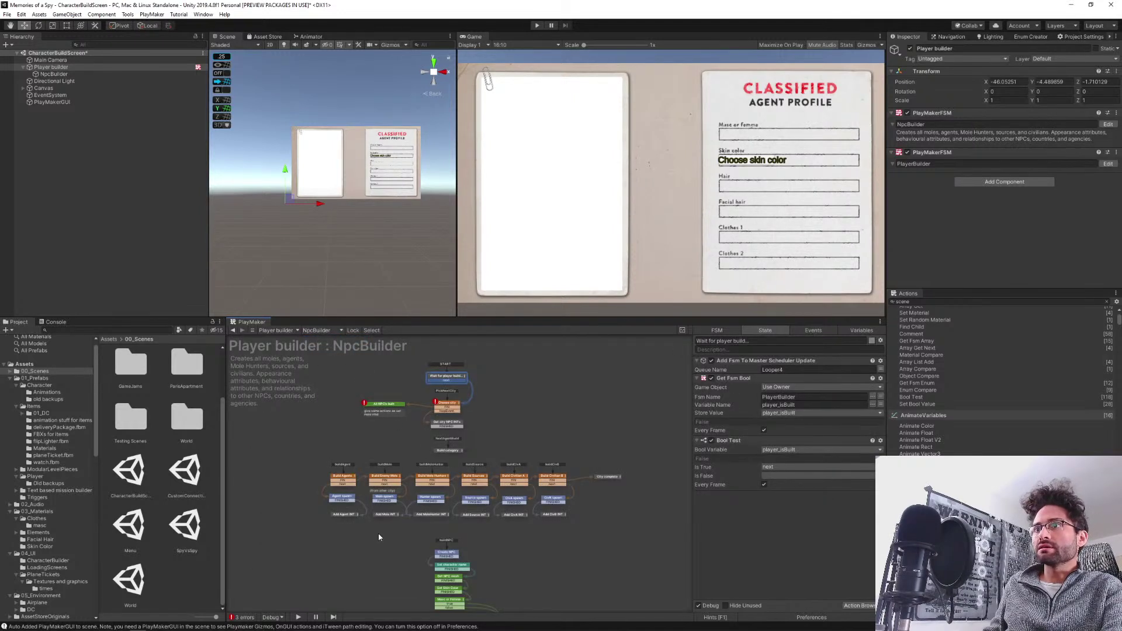
Copy the buildNPC state chain from the NpcBuilder FSM into the PlayerBuilder FSM, and remove the NpcBuilder FSM from Player builder.
scroll(379, 537, "down", 5)
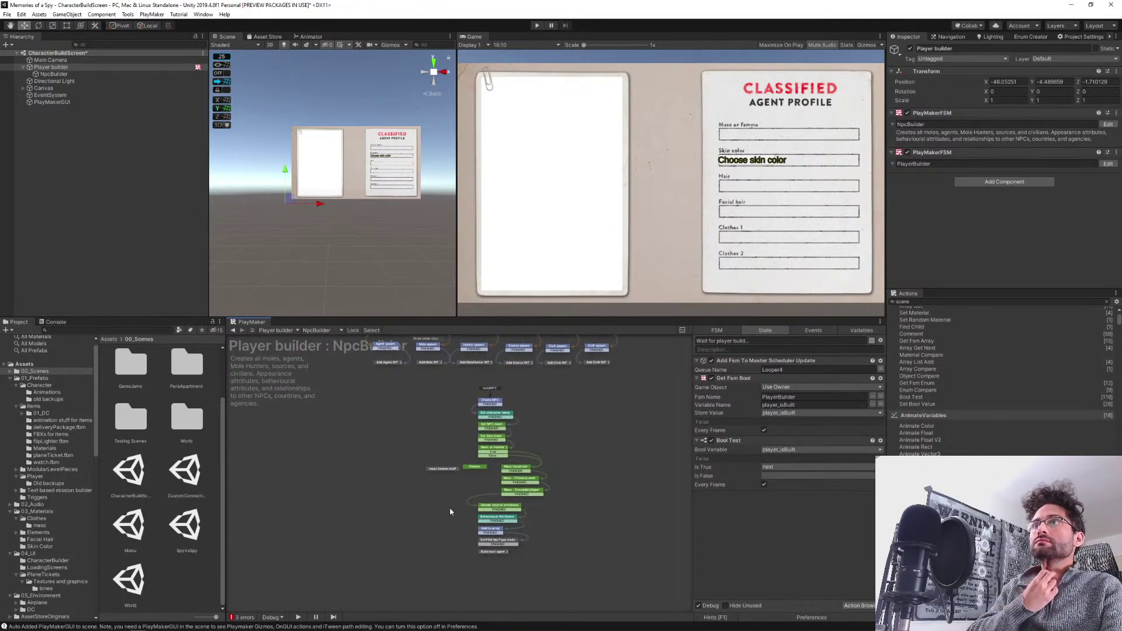
left_click_drag(582, 586, 372, 397)
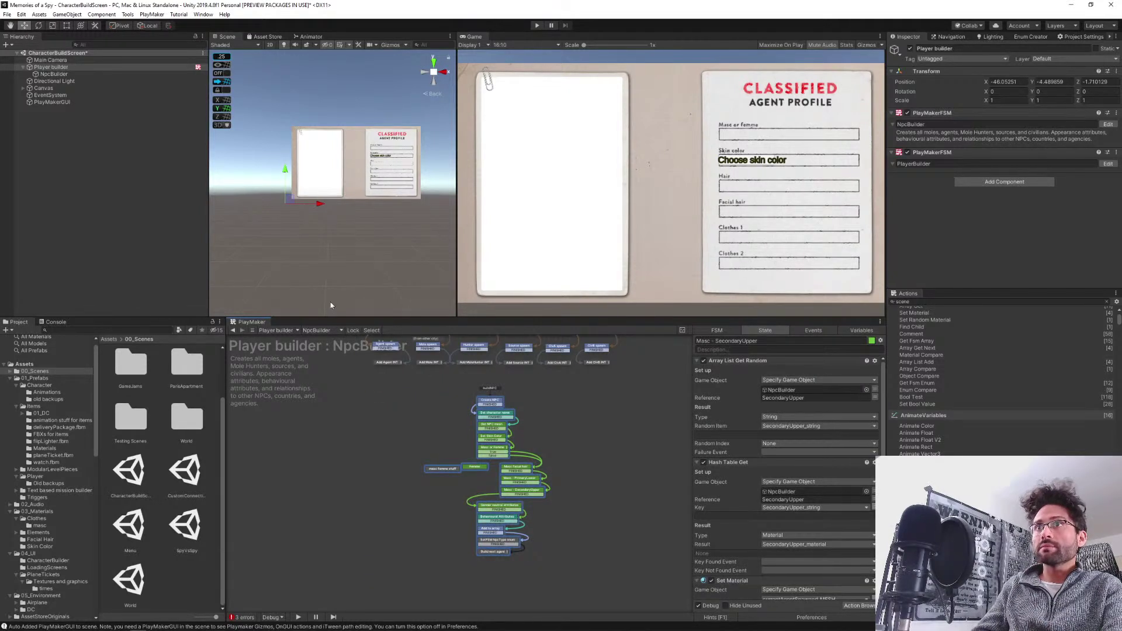
left_click(319, 330)
left_click(325, 349)
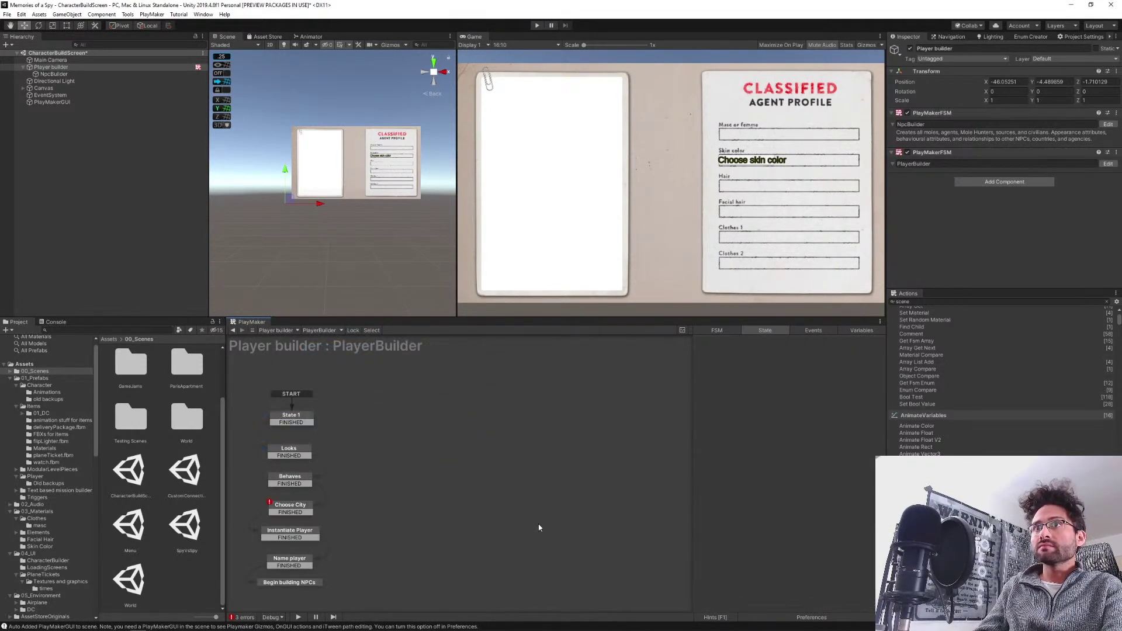
key("ctrl+v")
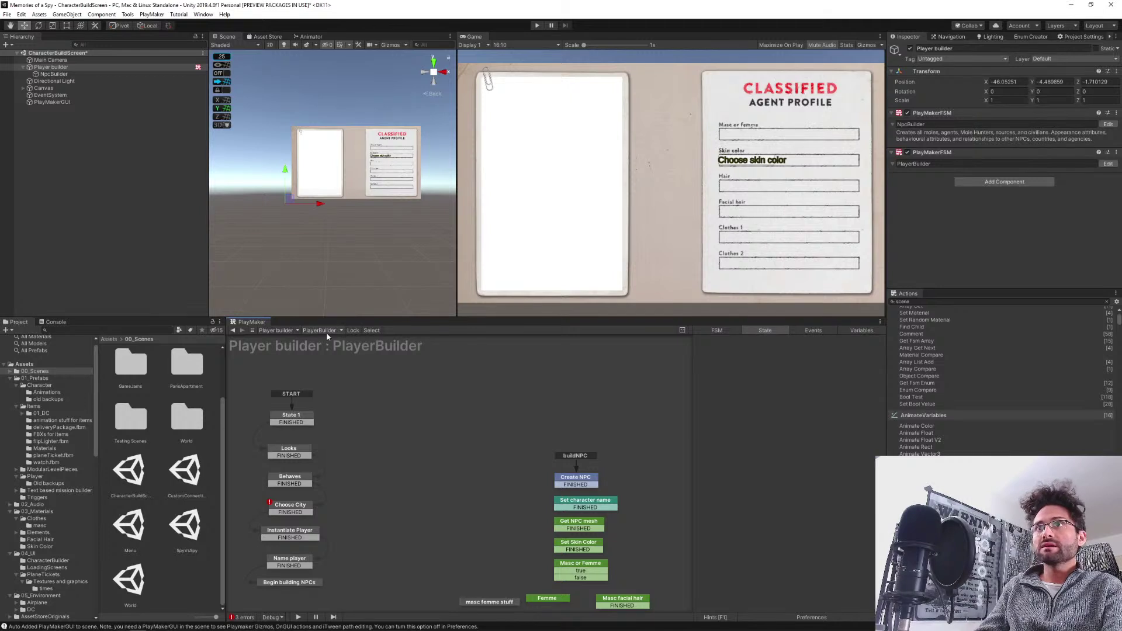
right_click(928, 116)
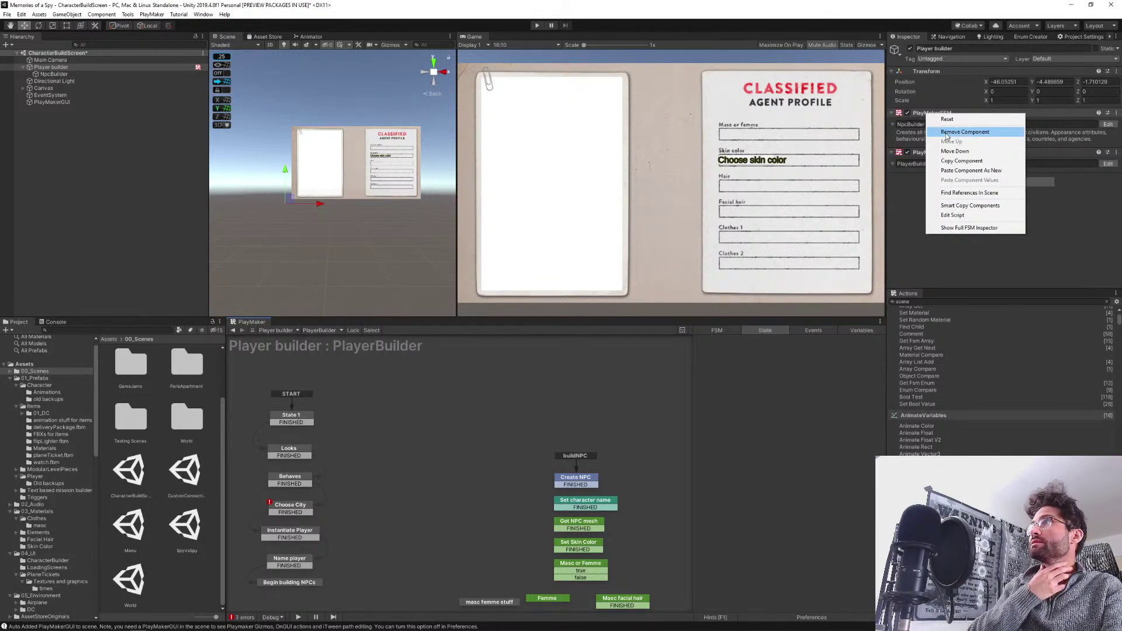
left_click(948, 136)
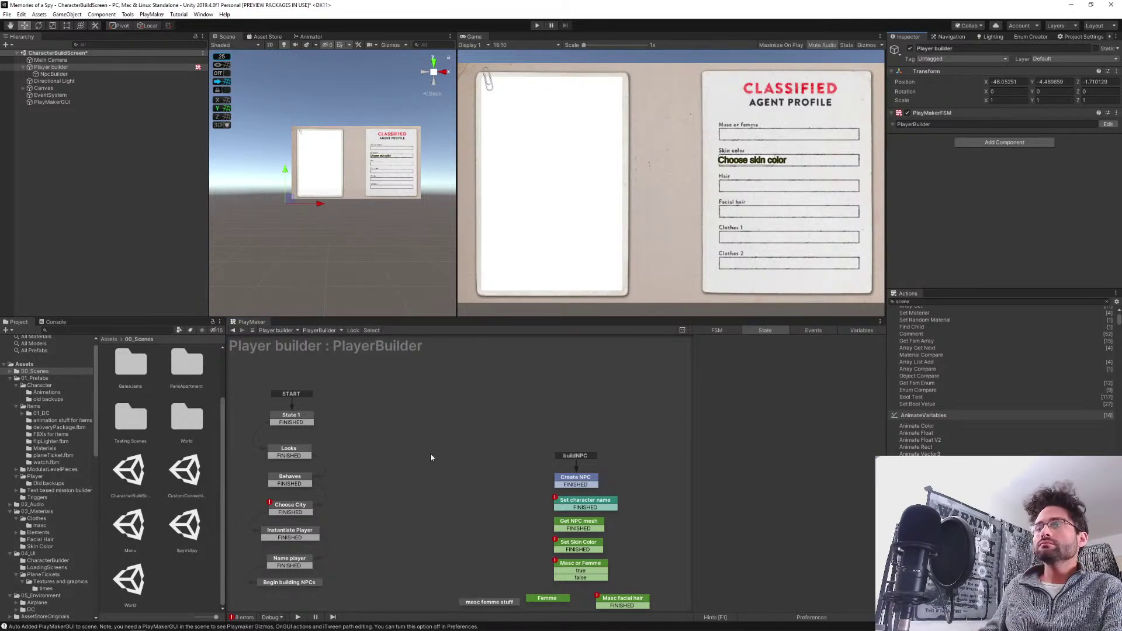
Enlarge the PlayMaker graph area and move the pasted buildNPC states closer to the existing PlayerBuilder state chain.
left_click_drag(441, 318, 442, 215)
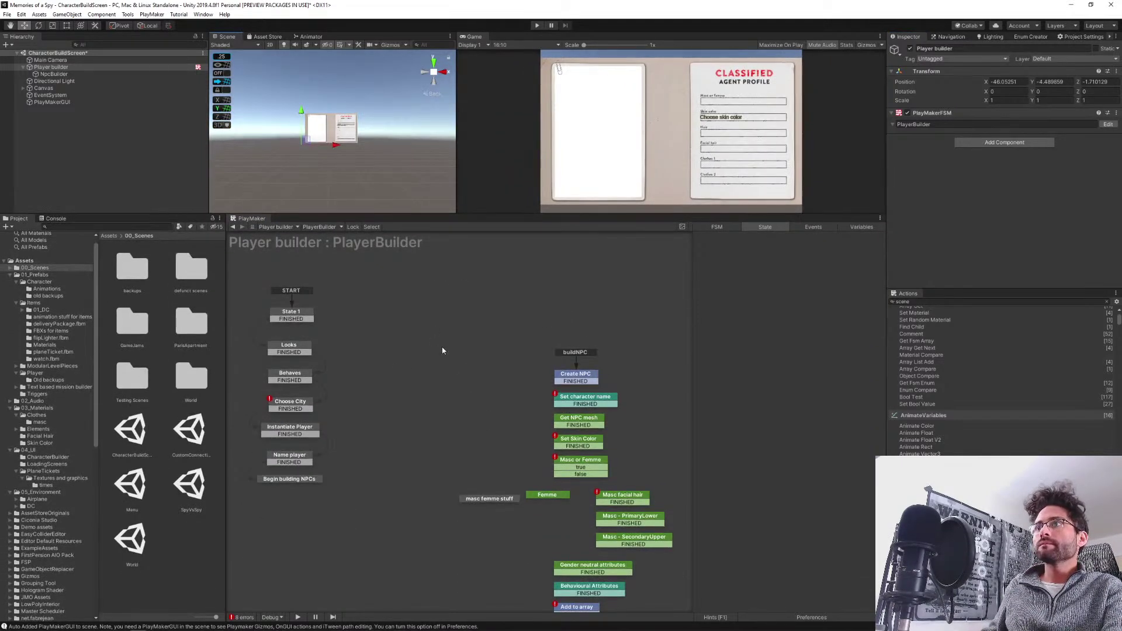
left_click_drag(445, 425, 430, 374)
left_click_drag(402, 249, 666, 594)
left_click_drag(556, 300, 443, 265)
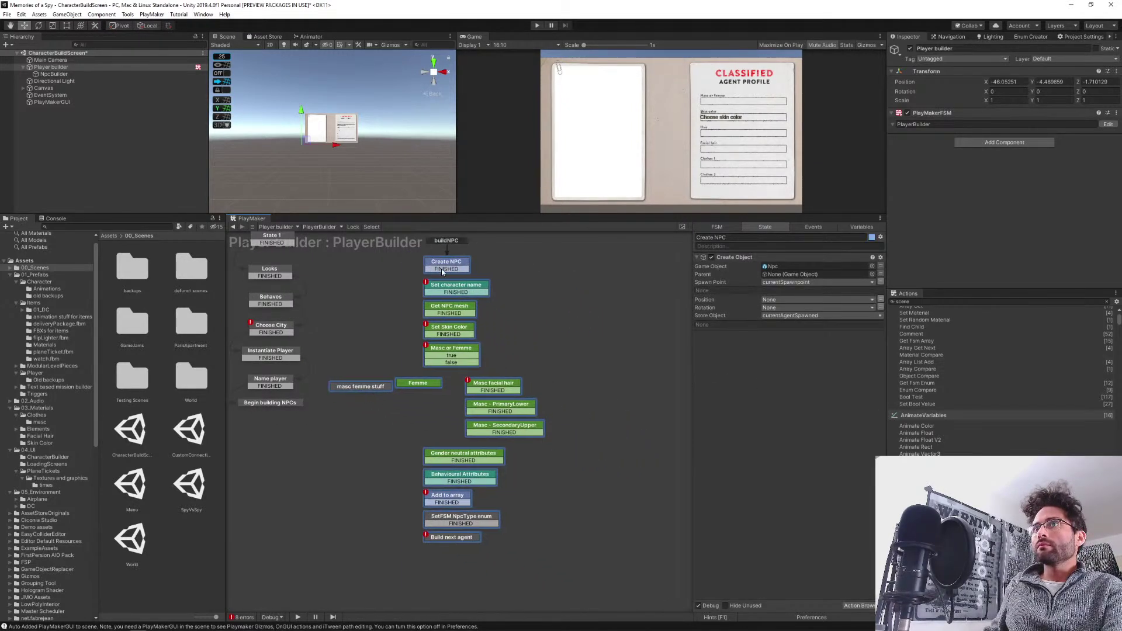
Reposition the buildNPC state chain beside the START chain in the PlayerBuilder graph, and inspect the Create NPC and Set character name states.
left_click_drag(372, 320, 454, 409)
left_click_drag(520, 356, 552, 294)
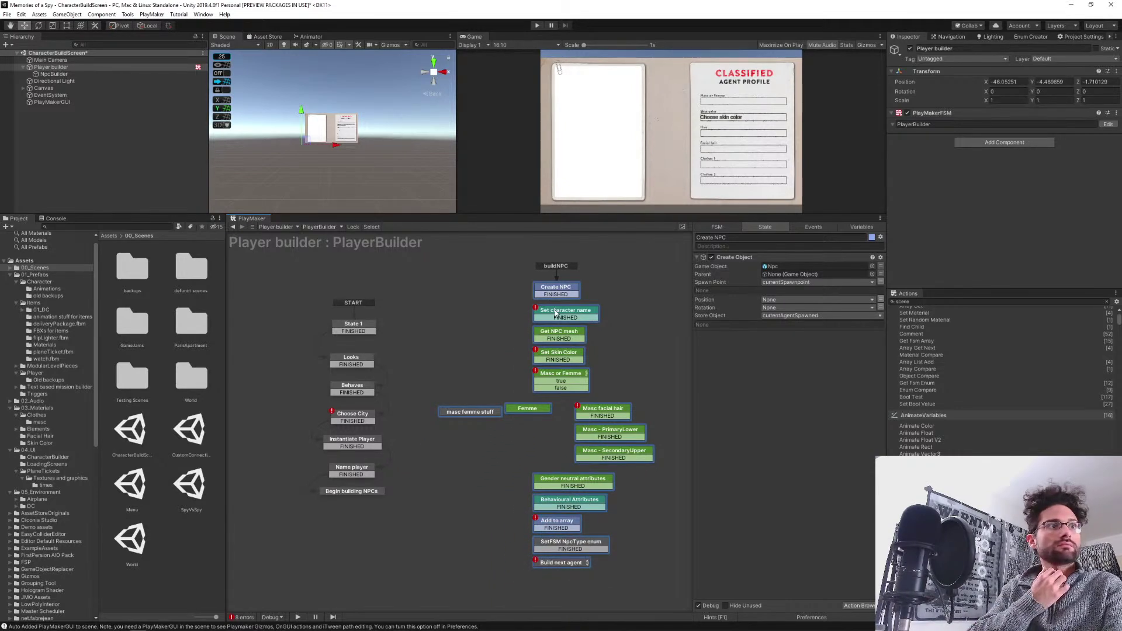
left_click(436, 341)
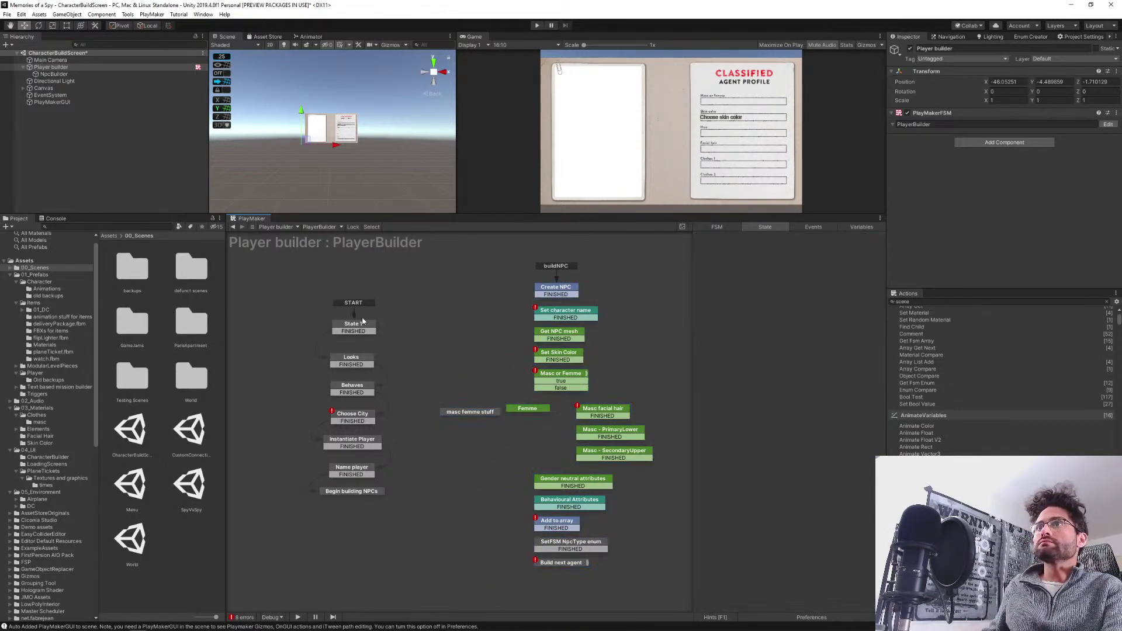
left_click(549, 294)
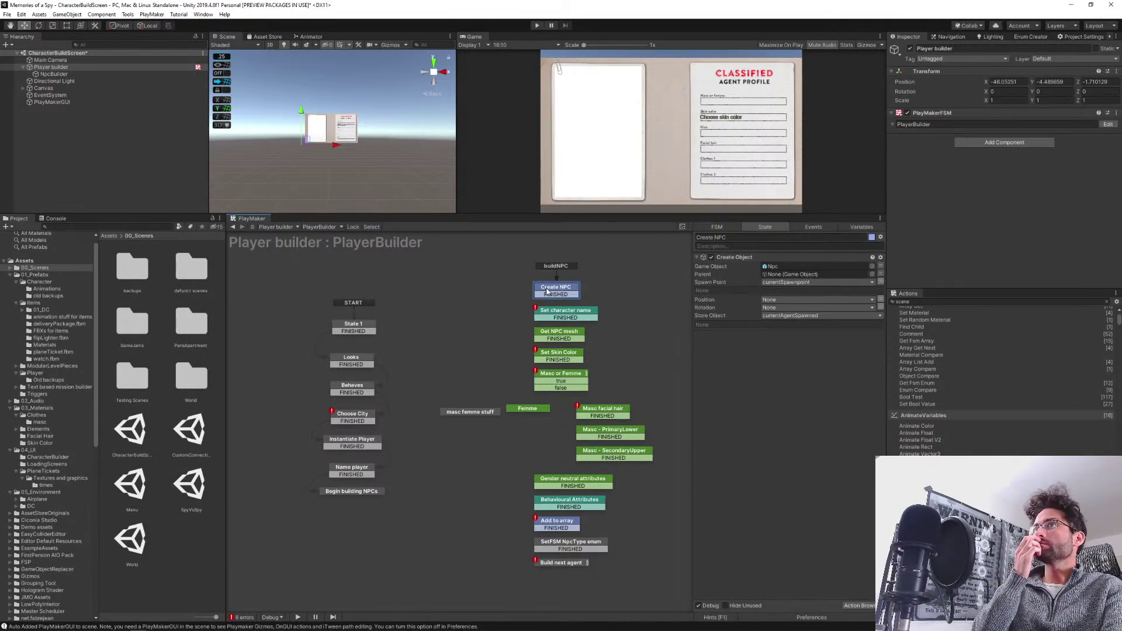
left_click(562, 314)
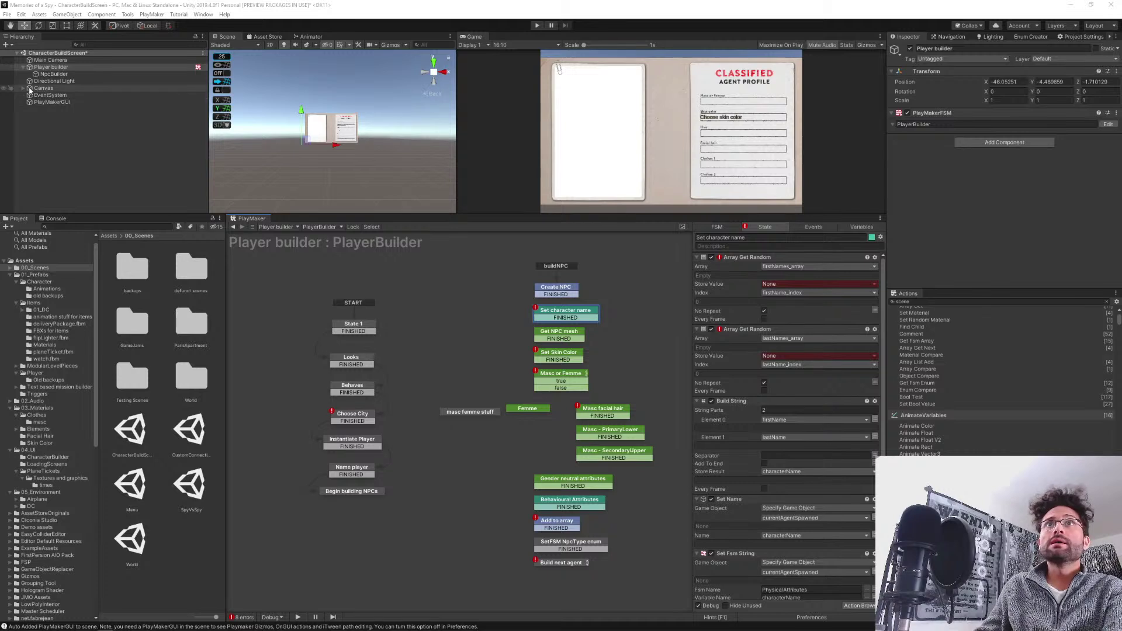
Add a new FSM to the SkinColor button object under Canvas.
left_click(92, 121)
left_click(23, 88)
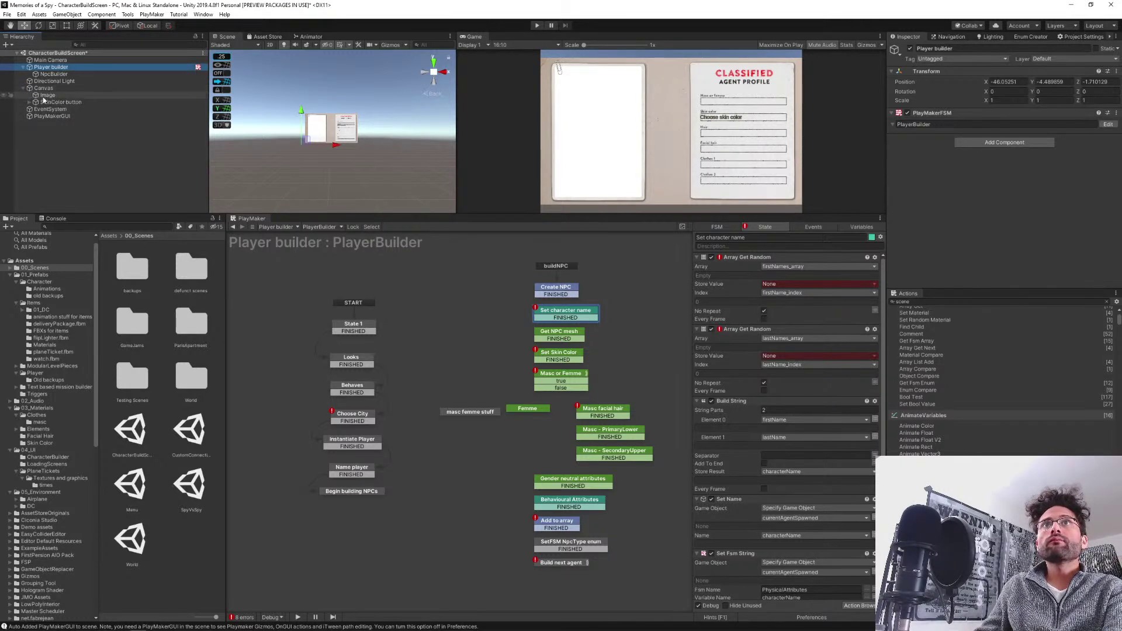
left_click(59, 103)
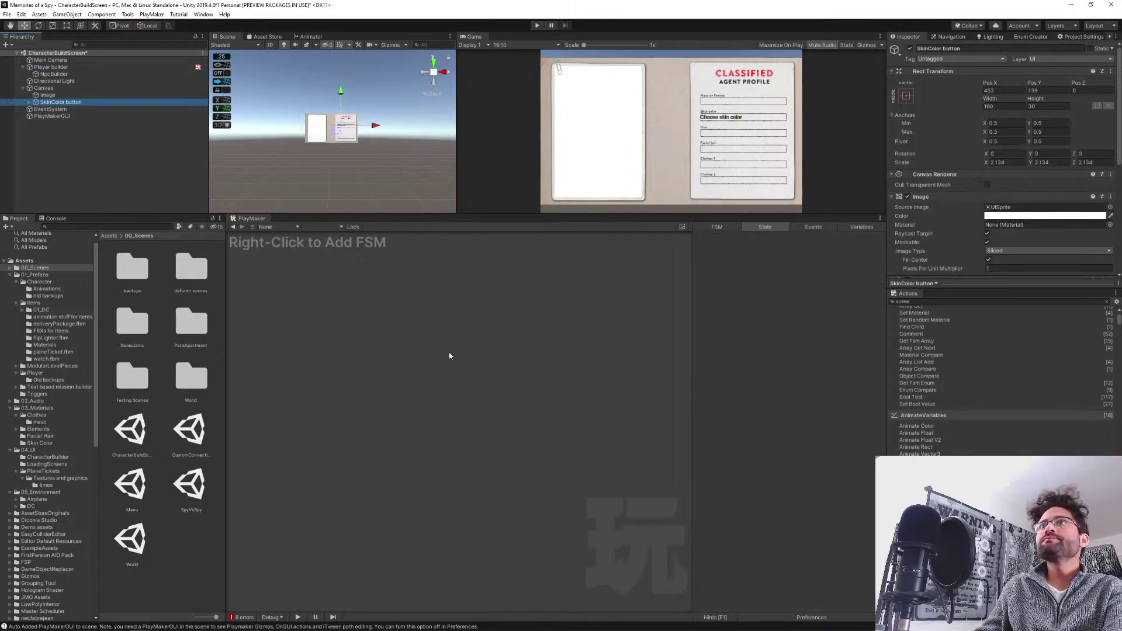
right_click(339, 331)
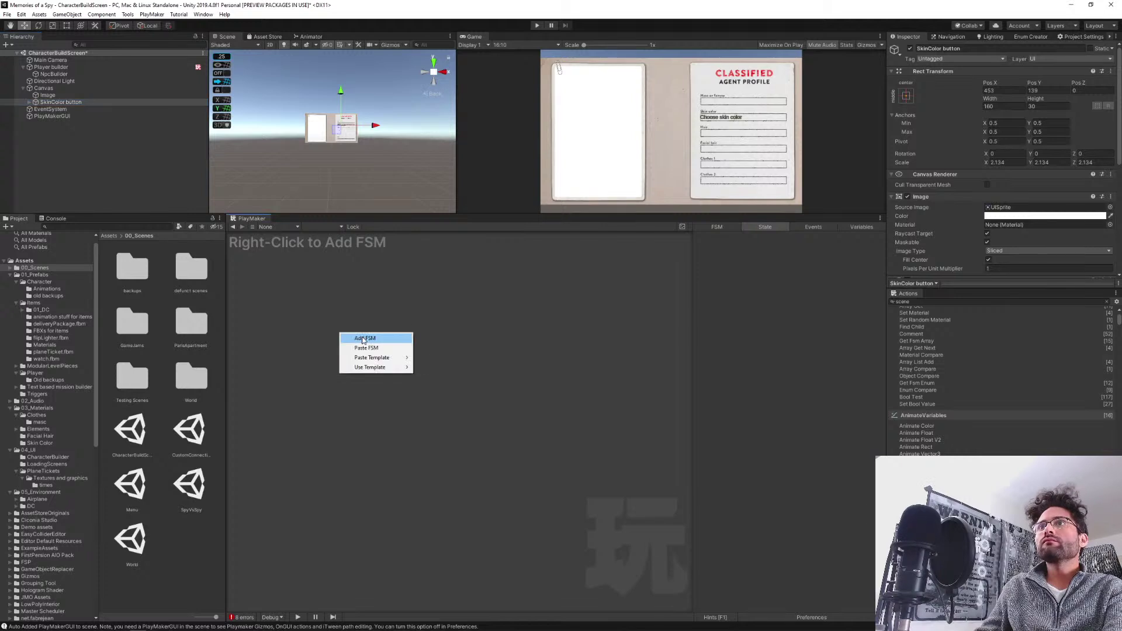
left_click(358, 336)
left_click_drag(307, 320, 419, 346)
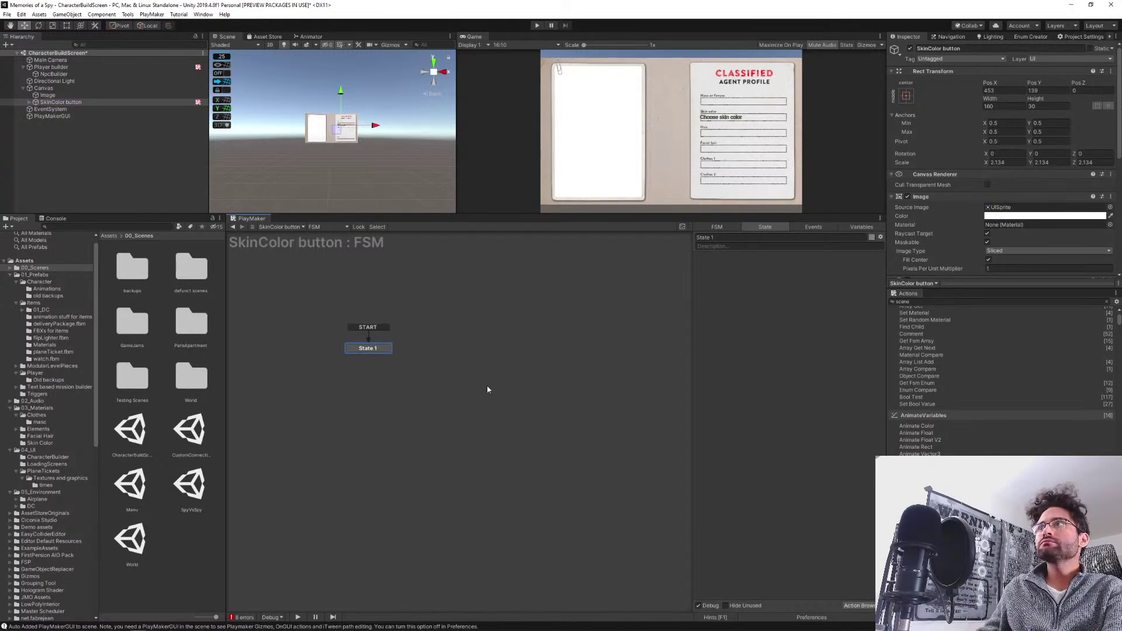
Add State 2 beside State 1 in the SkinColor button FSM and give it a UI CLICK global transition.
right_click(518, 336)
left_click(539, 343)
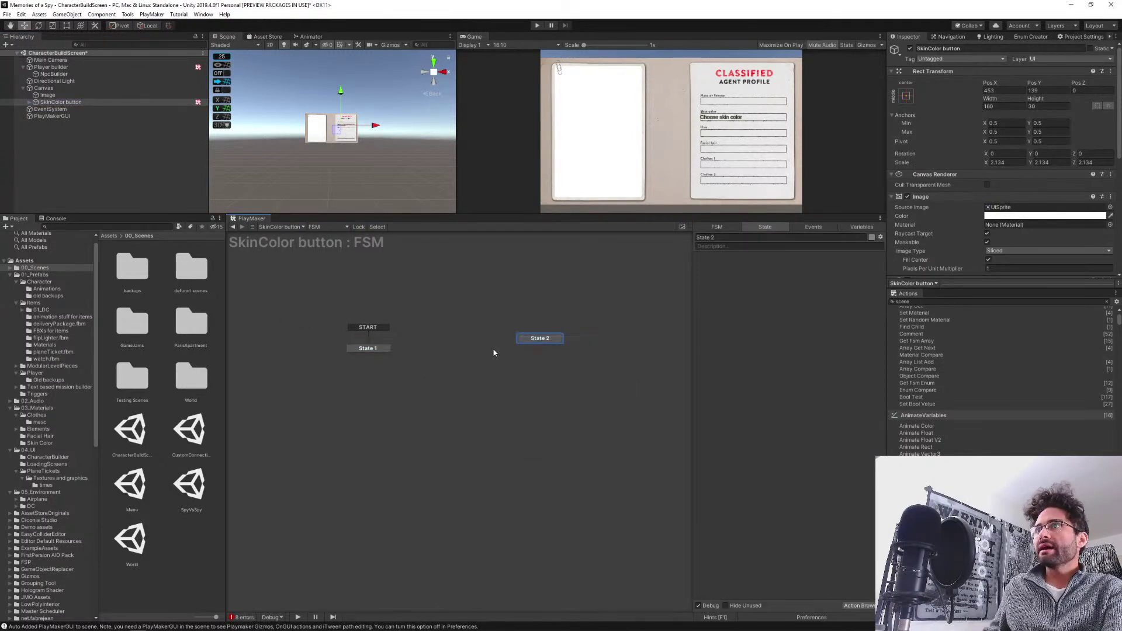
right_click(547, 341)
mouse_move(607, 353)
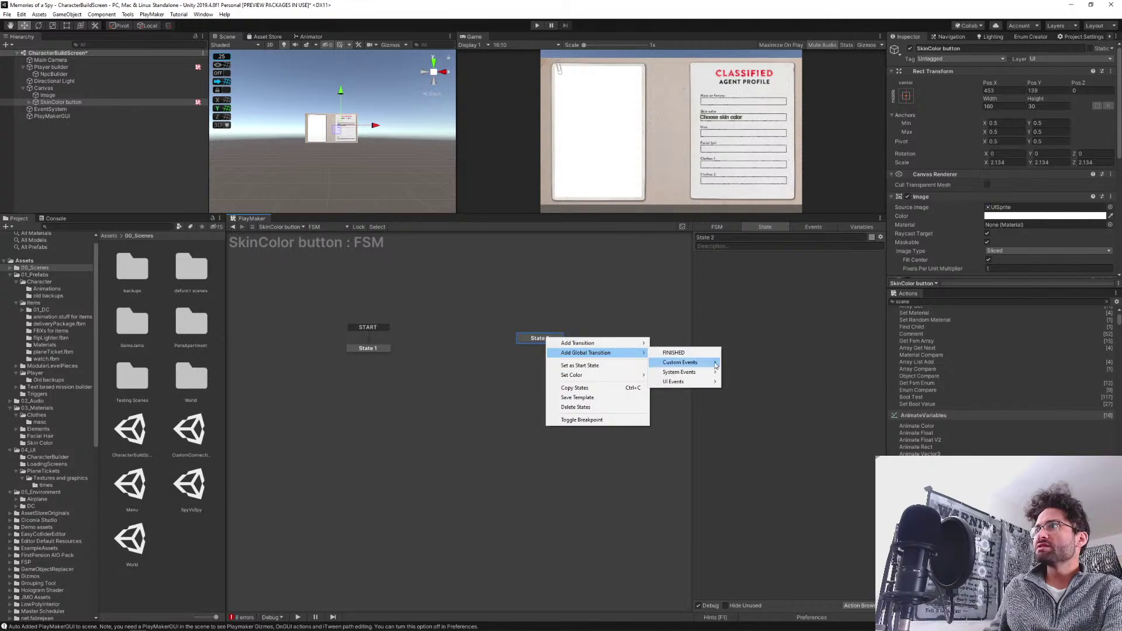
mouse_move(708, 367)
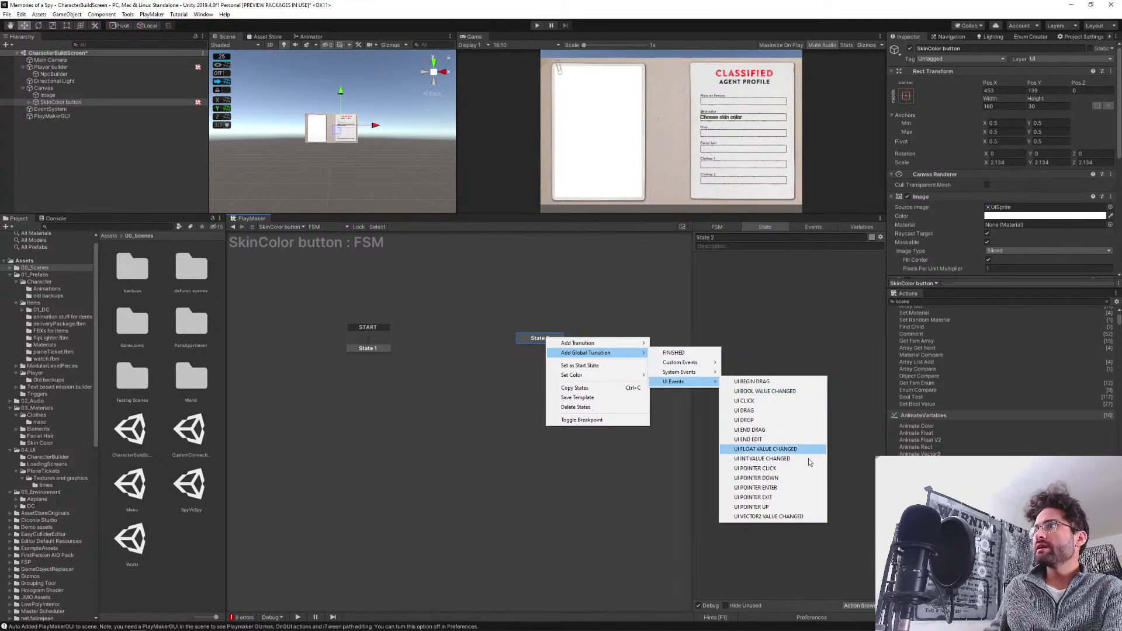
left_click(754, 401)
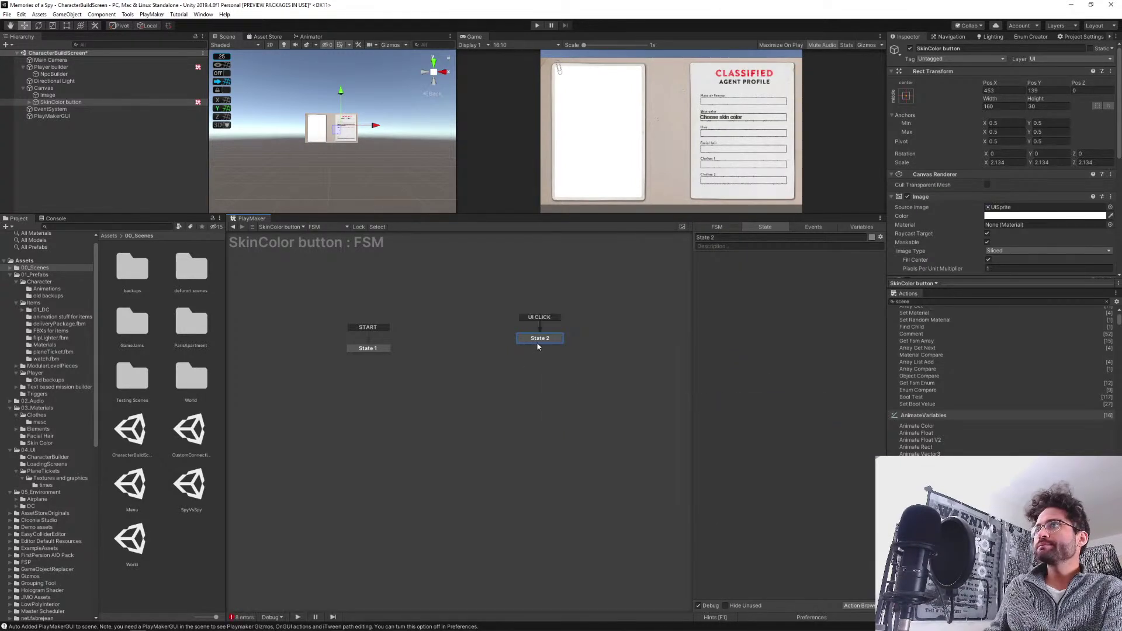
left_click_drag(533, 343, 438, 349)
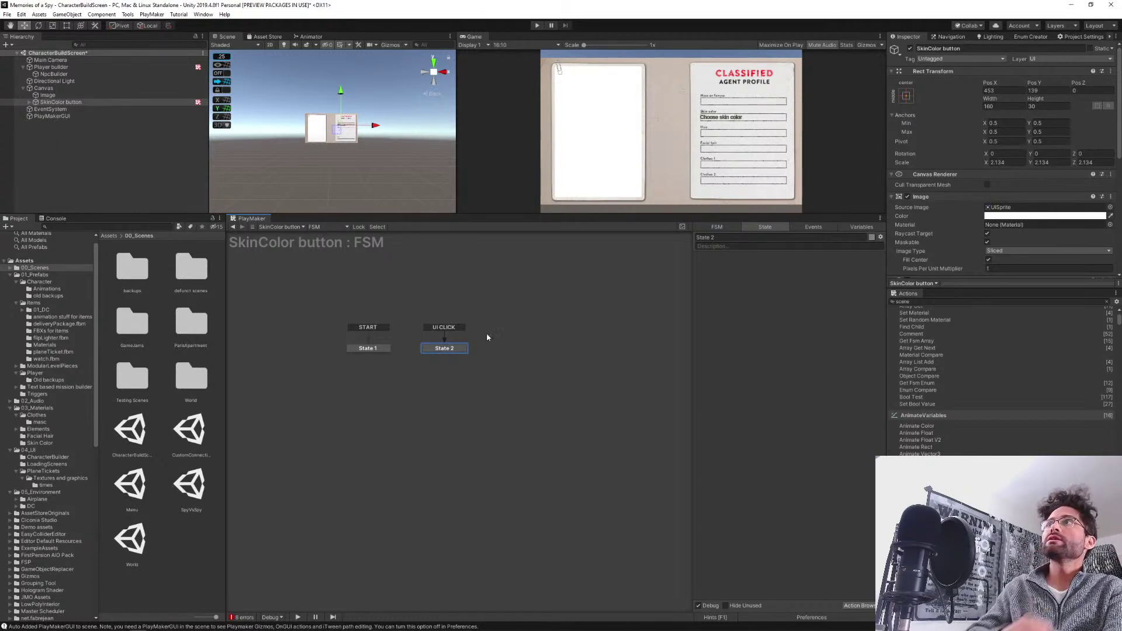
Run and stop a brief play test, and disable the PlayerBuilder FSM component on Player builder.
left_click(536, 27)
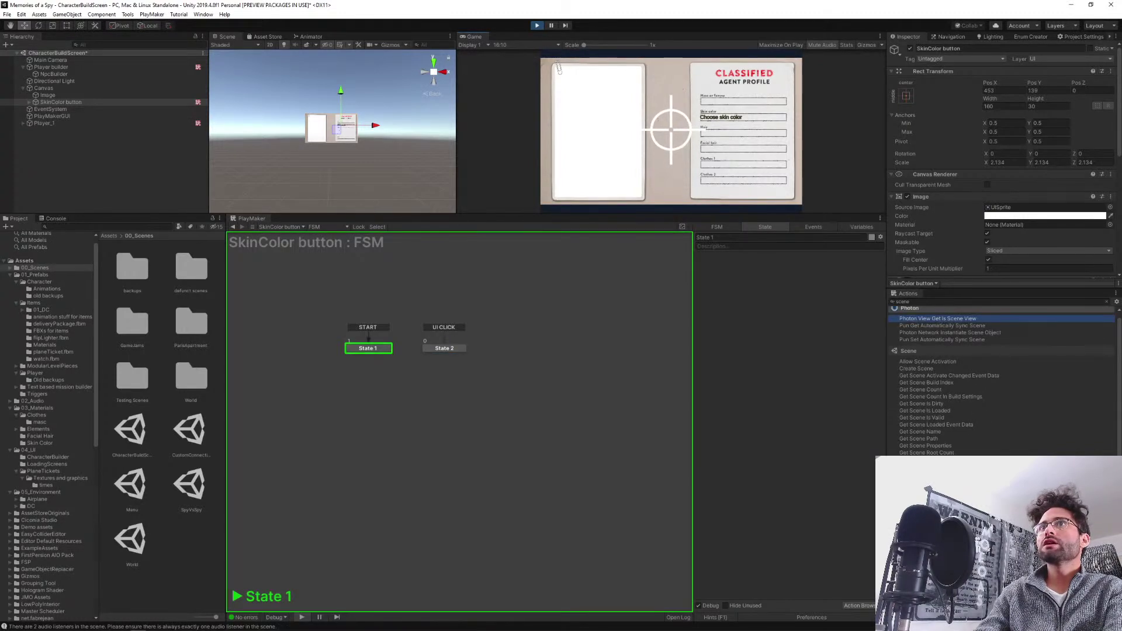
left_click(537, 25)
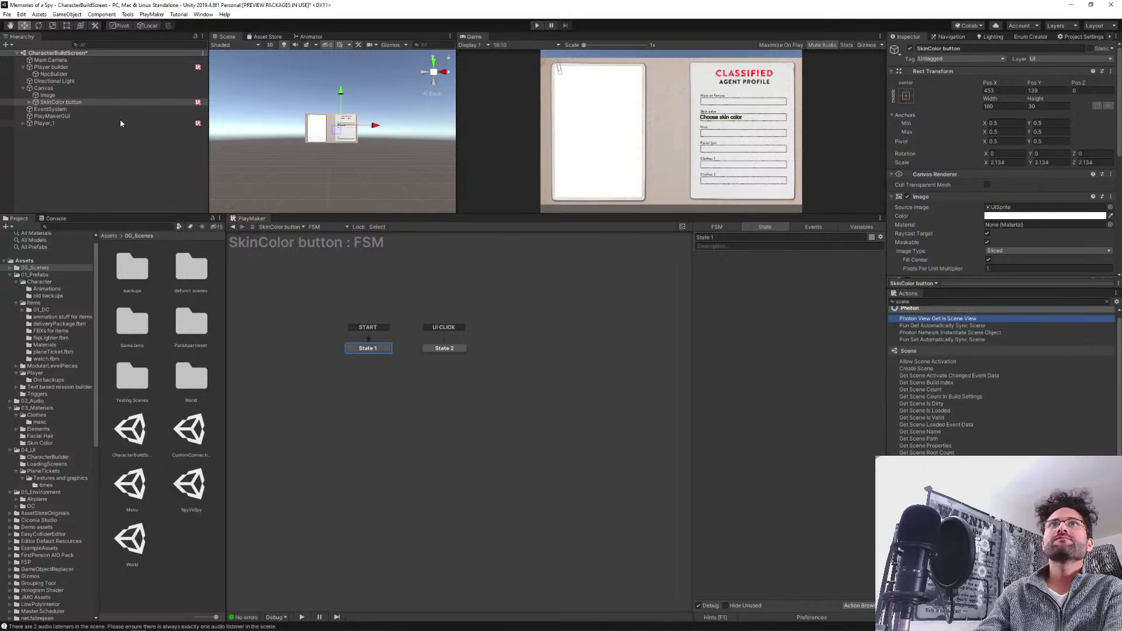
left_click(91, 69)
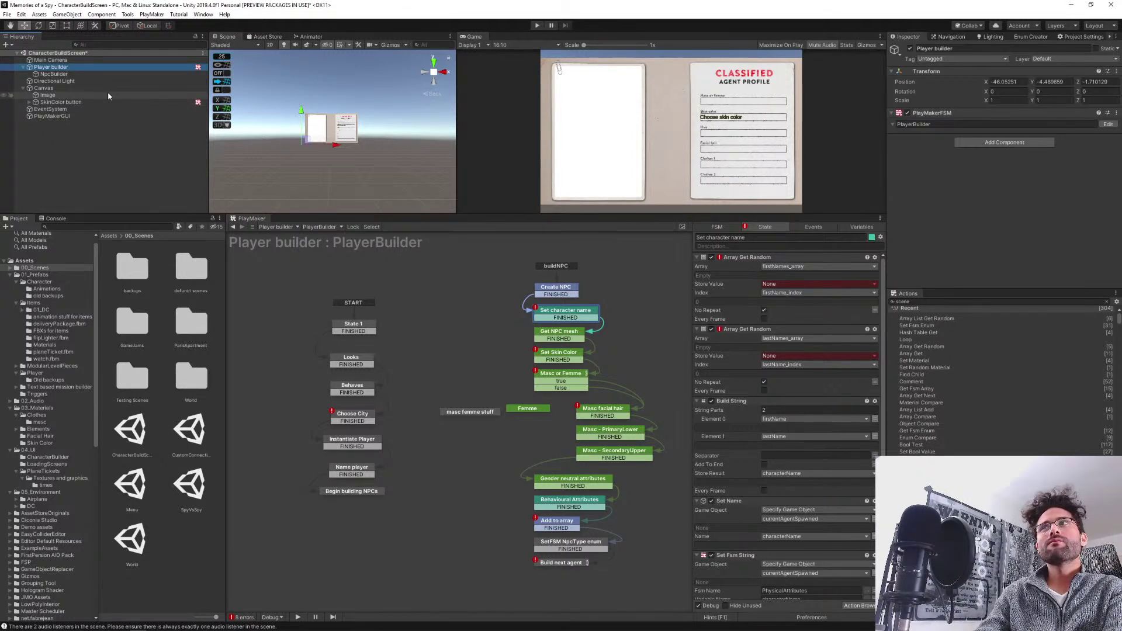
left_click(344, 326)
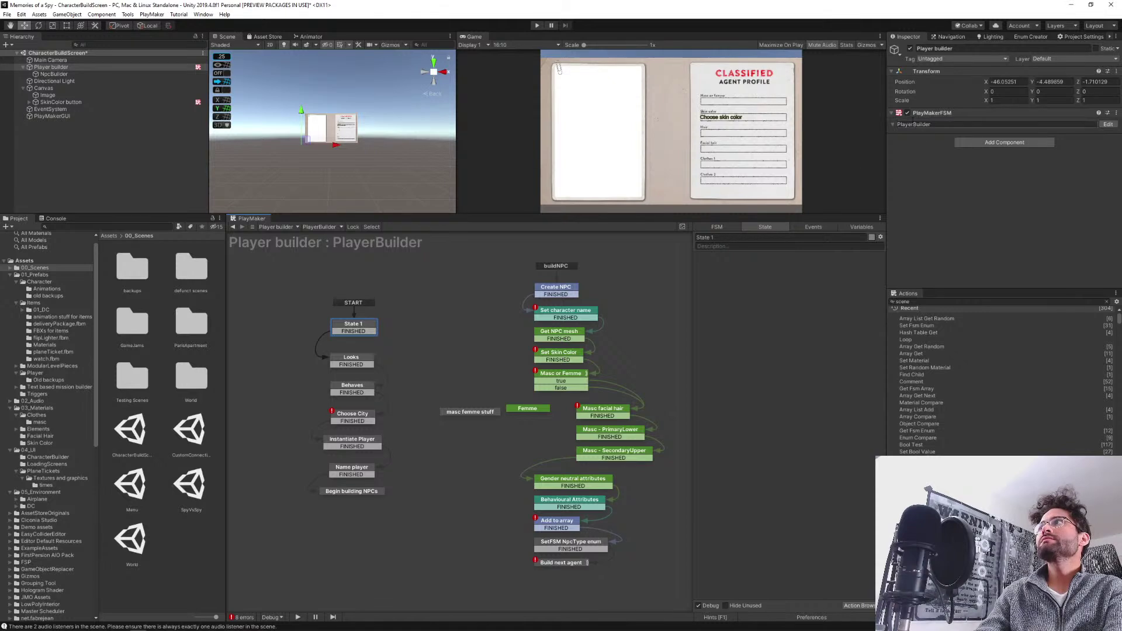
left_click(908, 113)
left_click(100, 168)
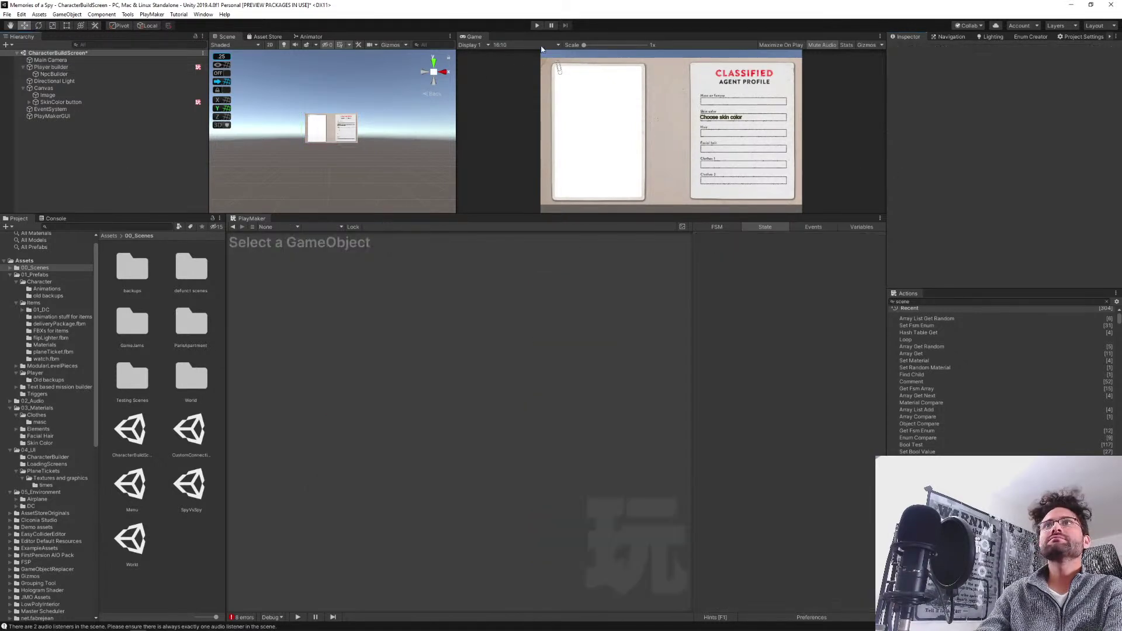
Play the scene and test the Choose skin color button while watching the SkinColor button FSM, and stop play mode.
left_click(537, 26)
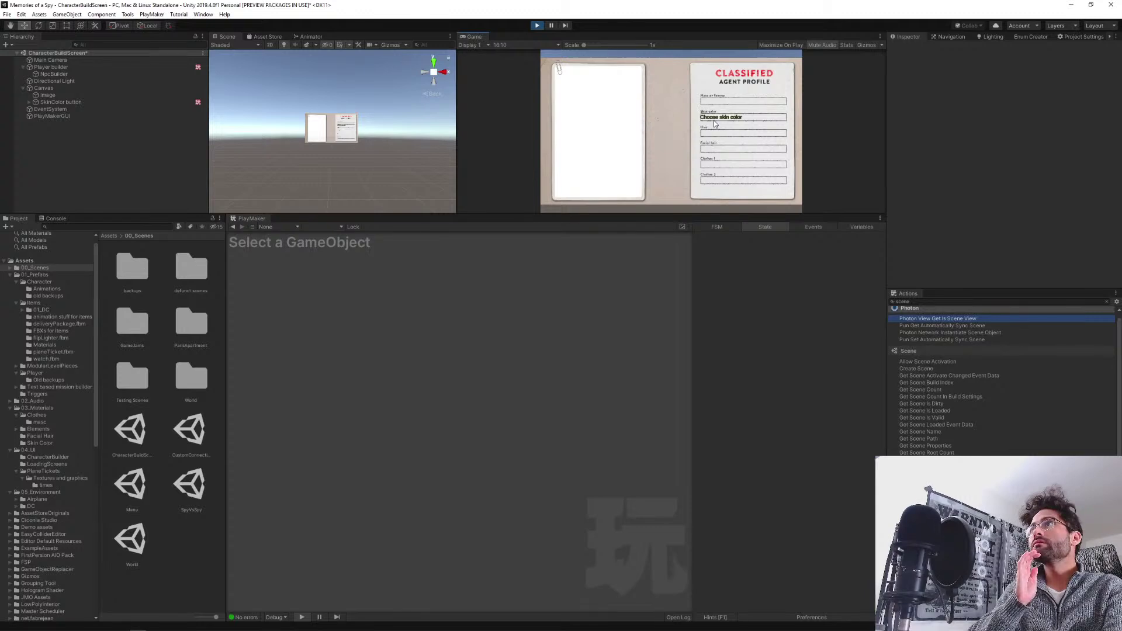
left_click(59, 103)
left_click(712, 119)
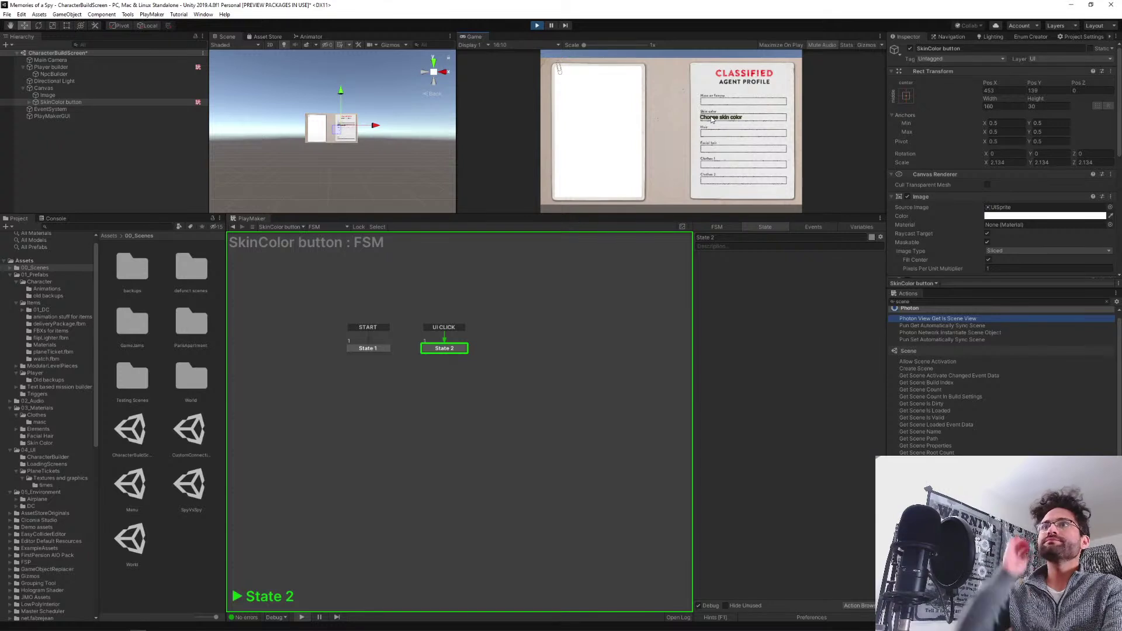
left_click(537, 26)
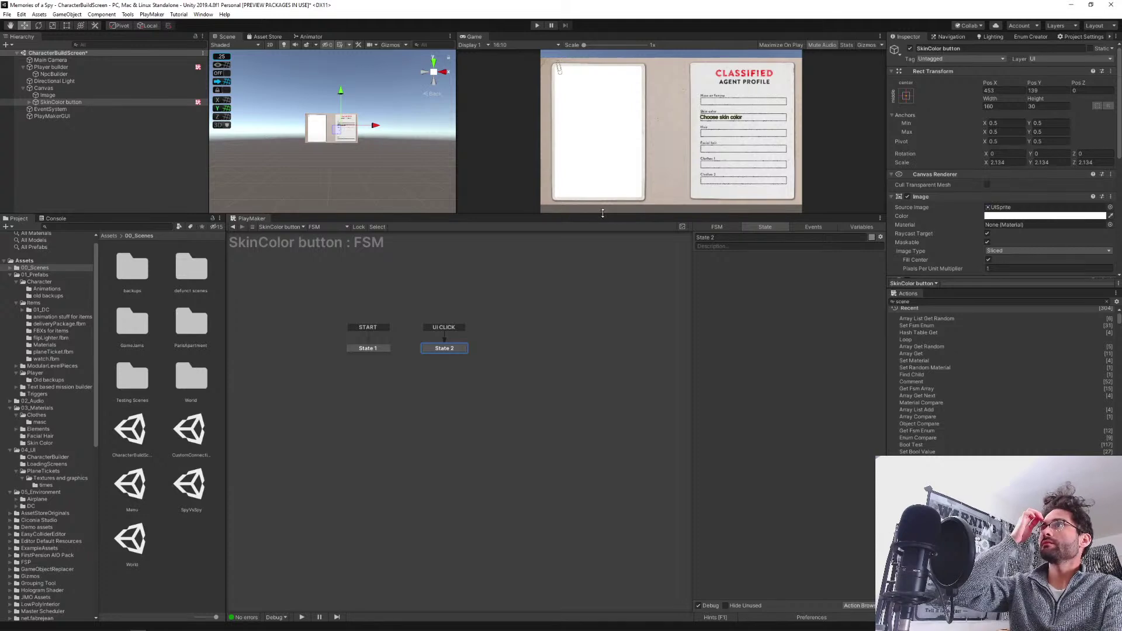
Enlarge the Scene and Game views and examine the SkinColorText (TMP) child of SkinColor button.
left_click_drag(603, 213, 608, 333)
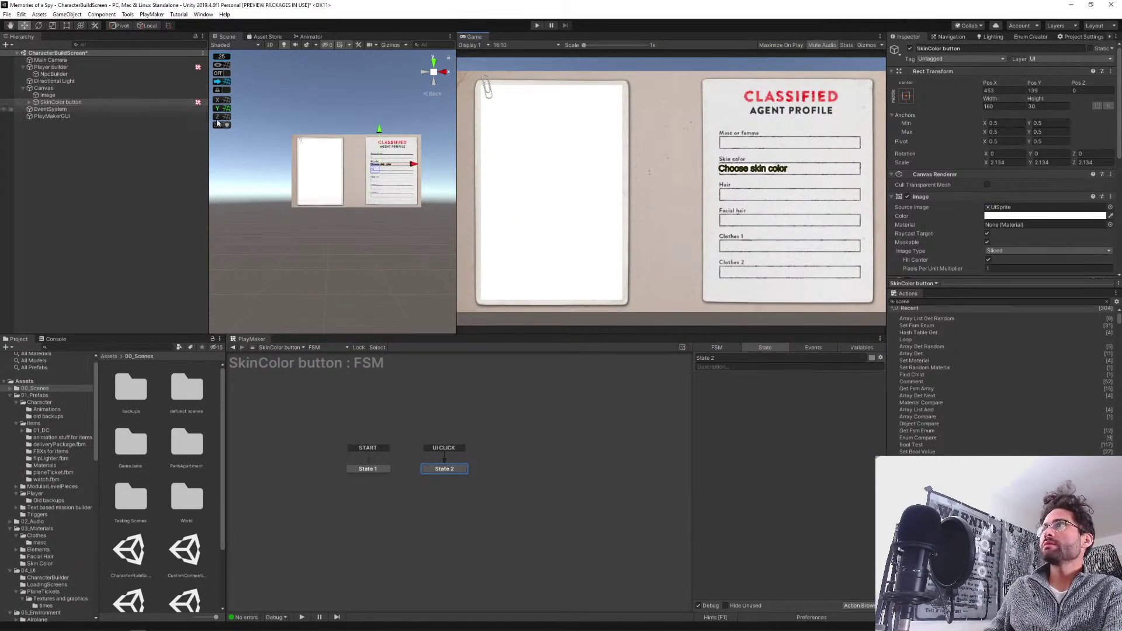
left_click(29, 102)
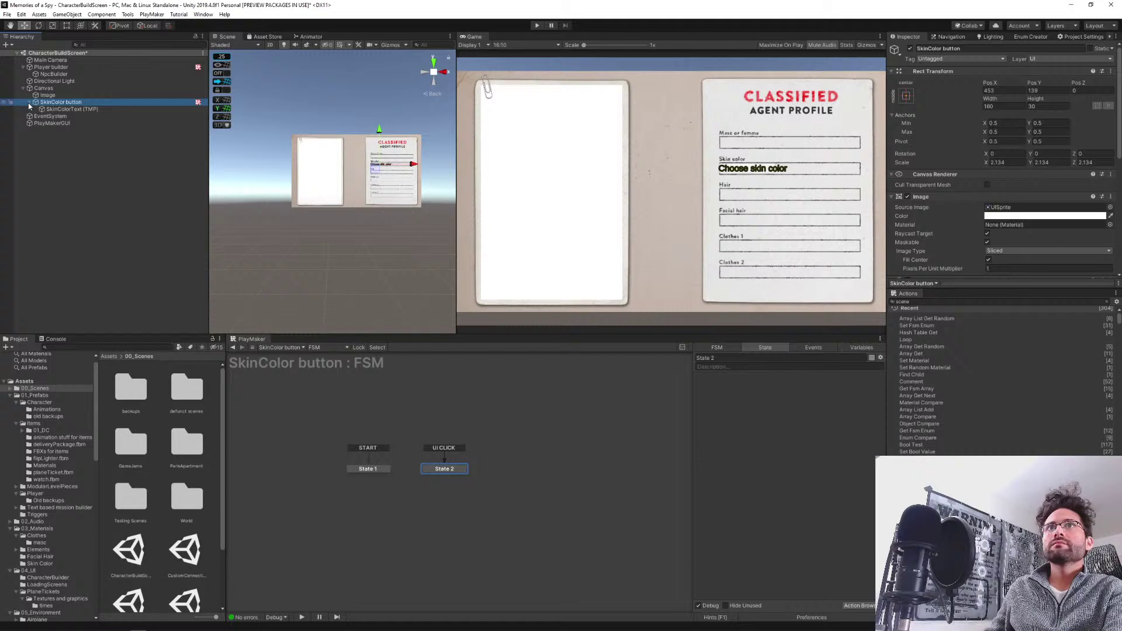
left_click(60, 109)
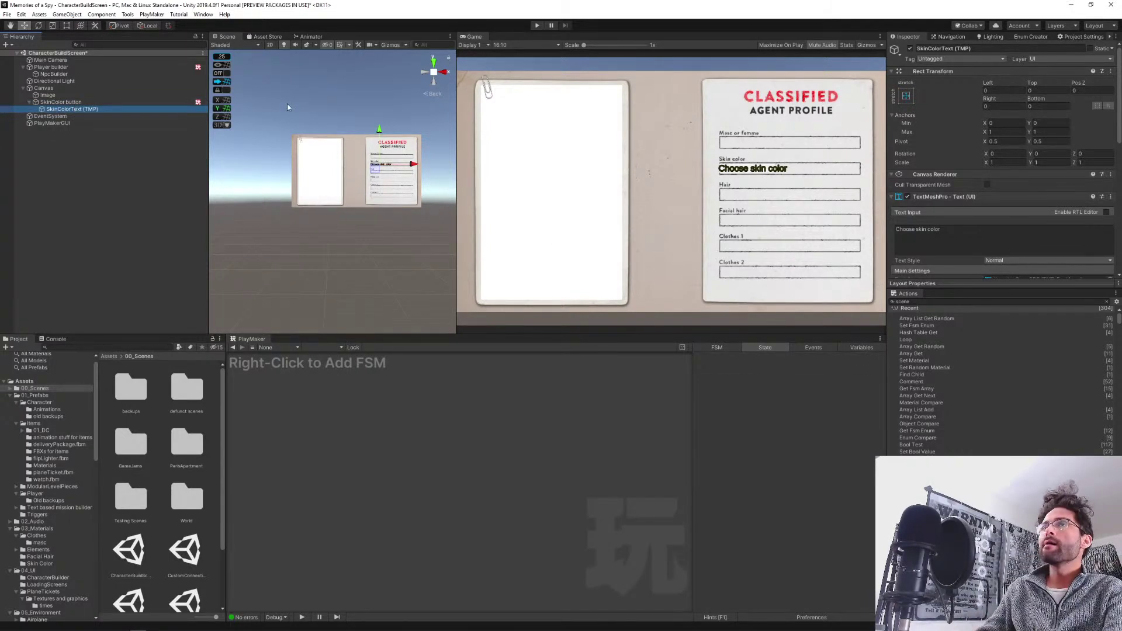
Add an Array List Get Next action to State 2 of the SkinColor button FSM.
left_click(87, 103)
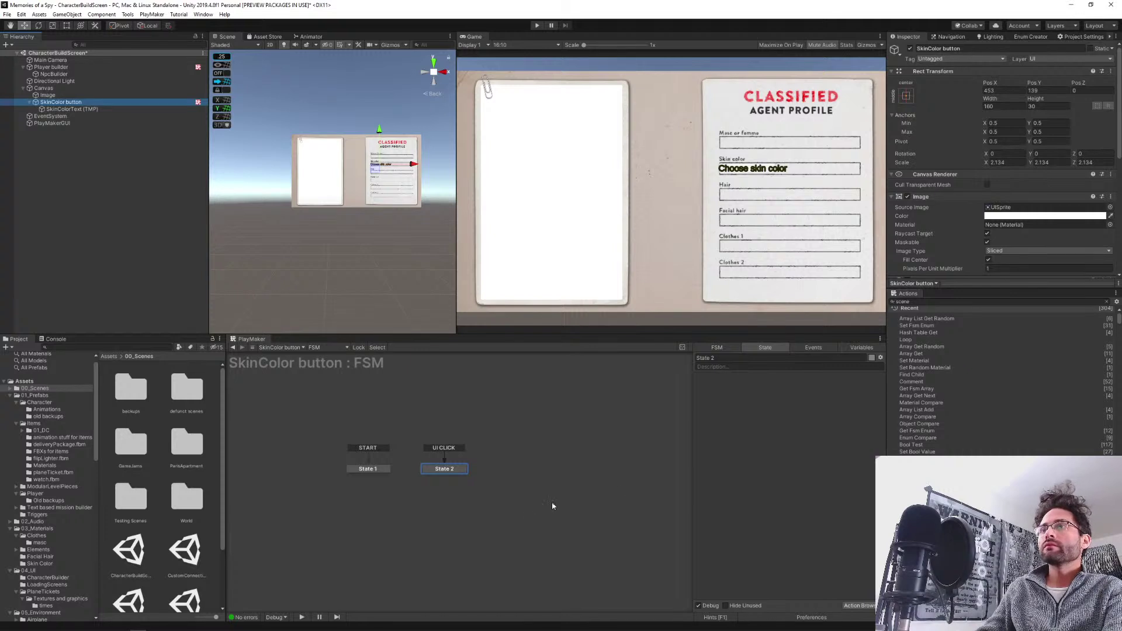
left_click(932, 302)
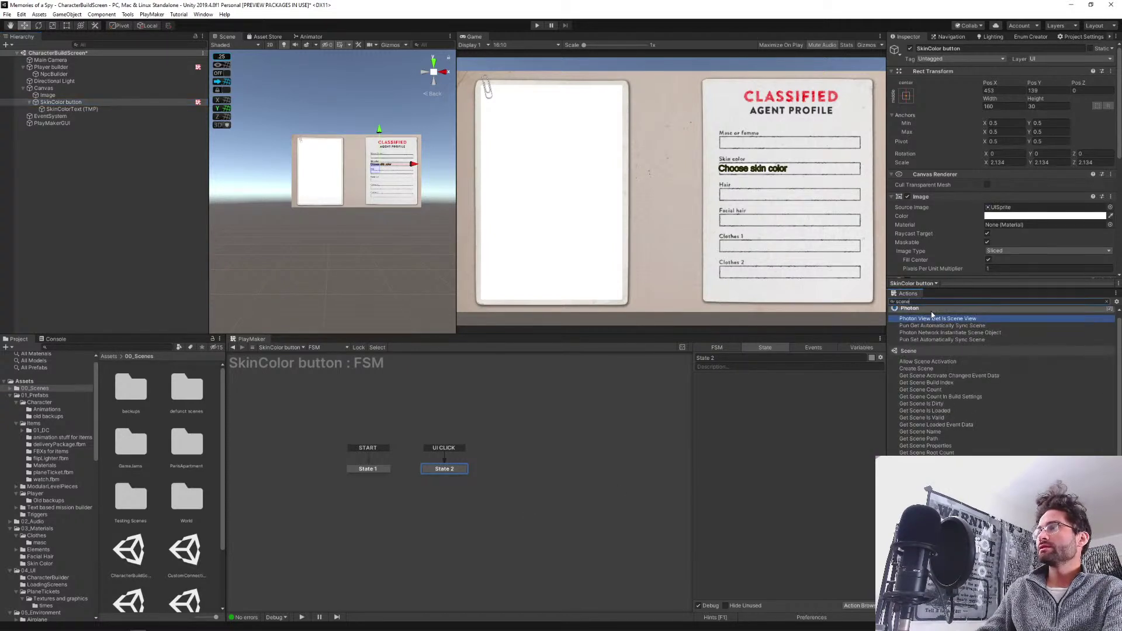
key("ctrl+a")
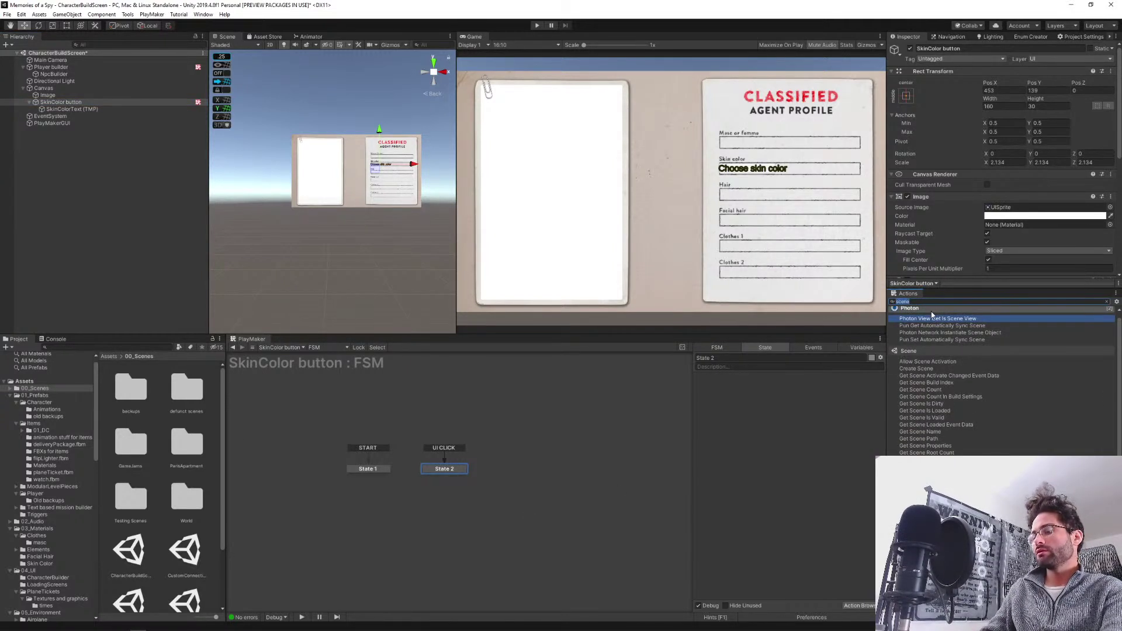
type("array l")
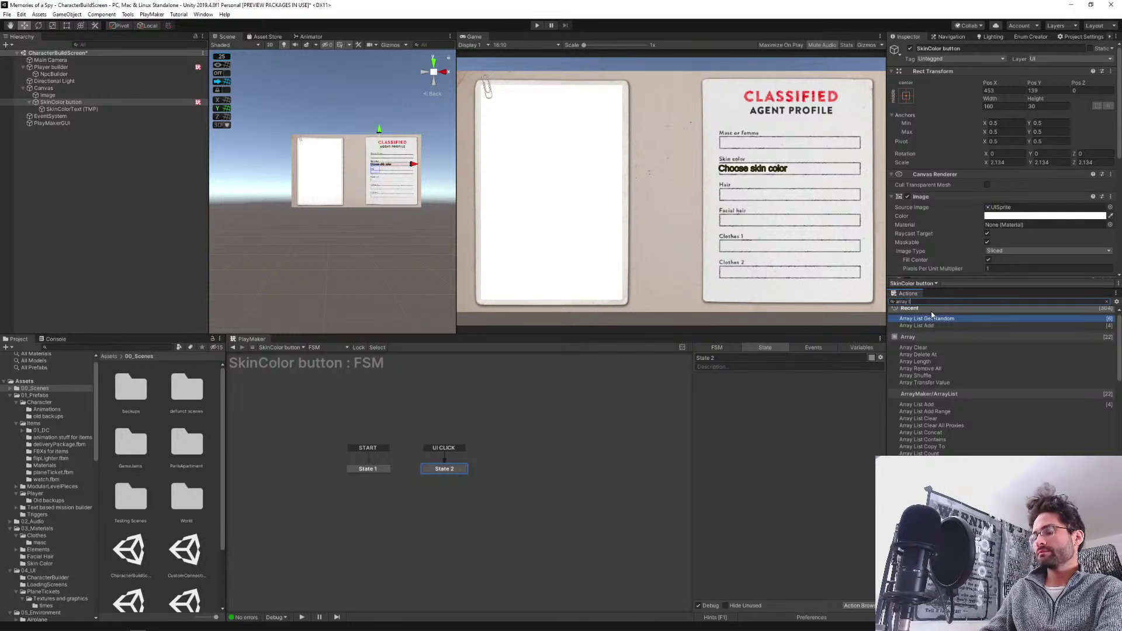
type("ist get ne")
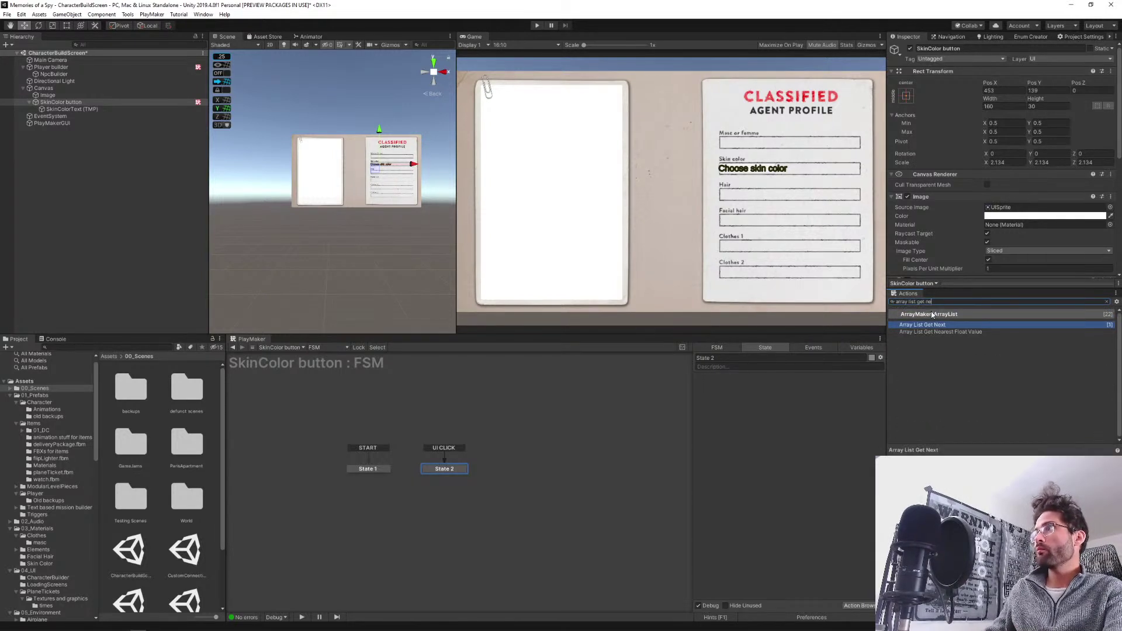
key("Return")
Target the NpcBuilder object in the Array List Get Next action and set its reference to SkinColor.
left_click(772, 403)
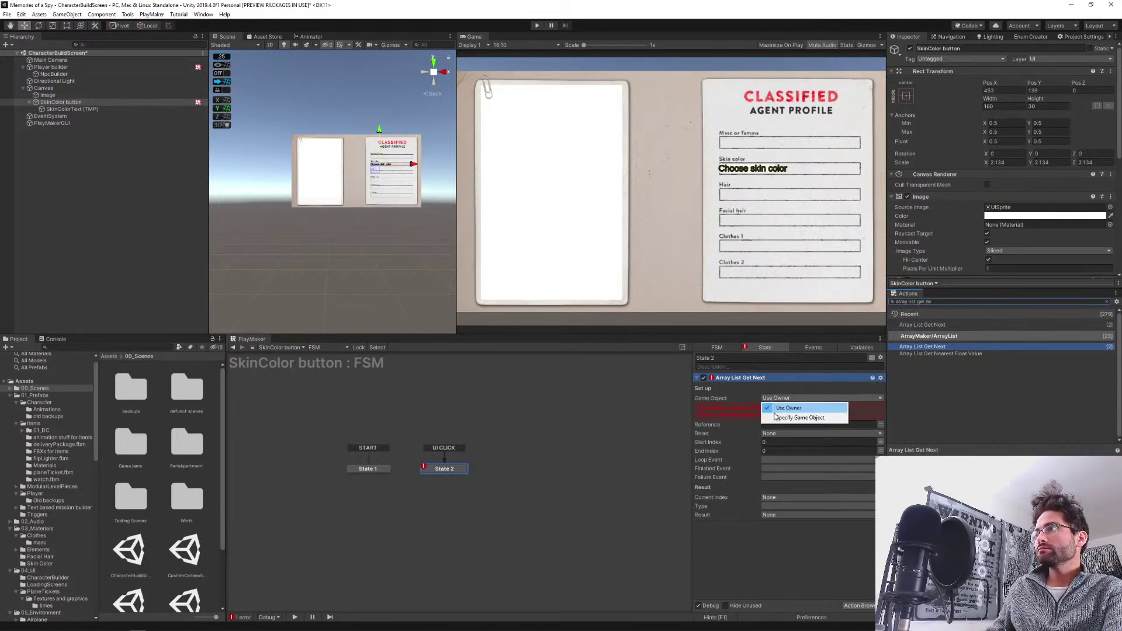
left_click(777, 411)
left_click_drag(53, 73, 799, 406)
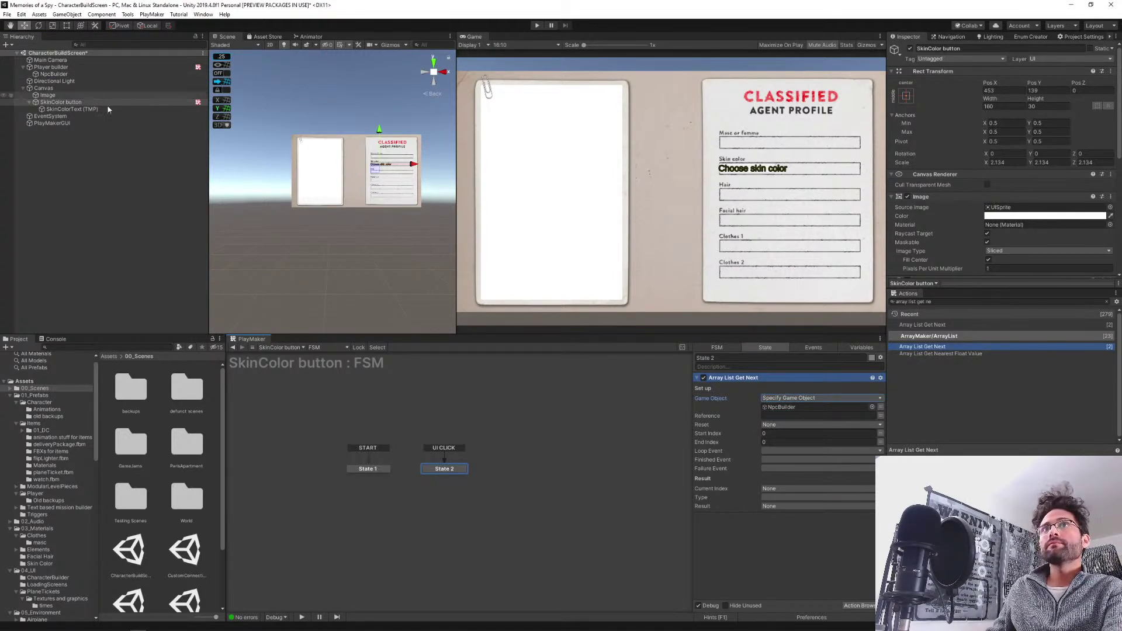
left_click(783, 416)
type("Ski")
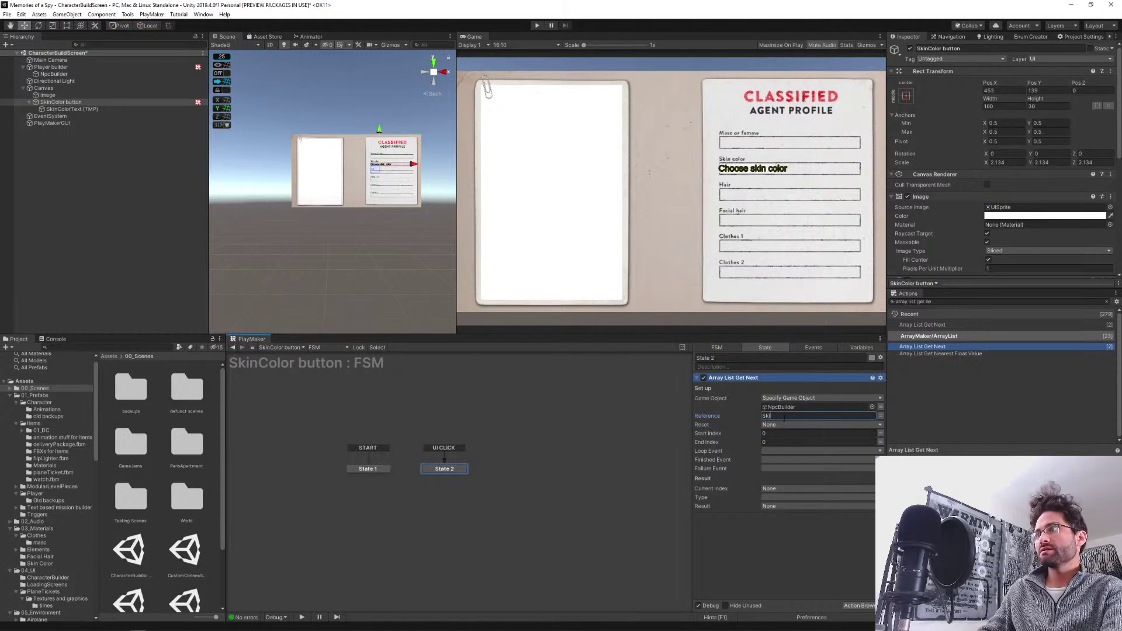
type("nColor")
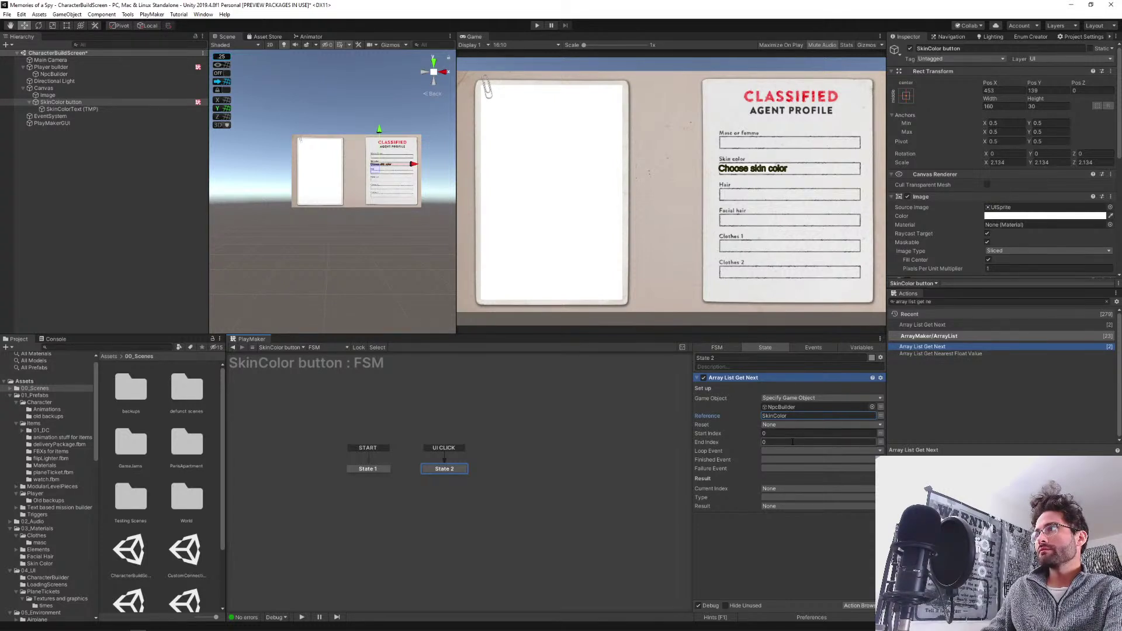
Assign the custom event loopEvent as the Loop Event of the Array List Get Next action.
left_click(773, 451)
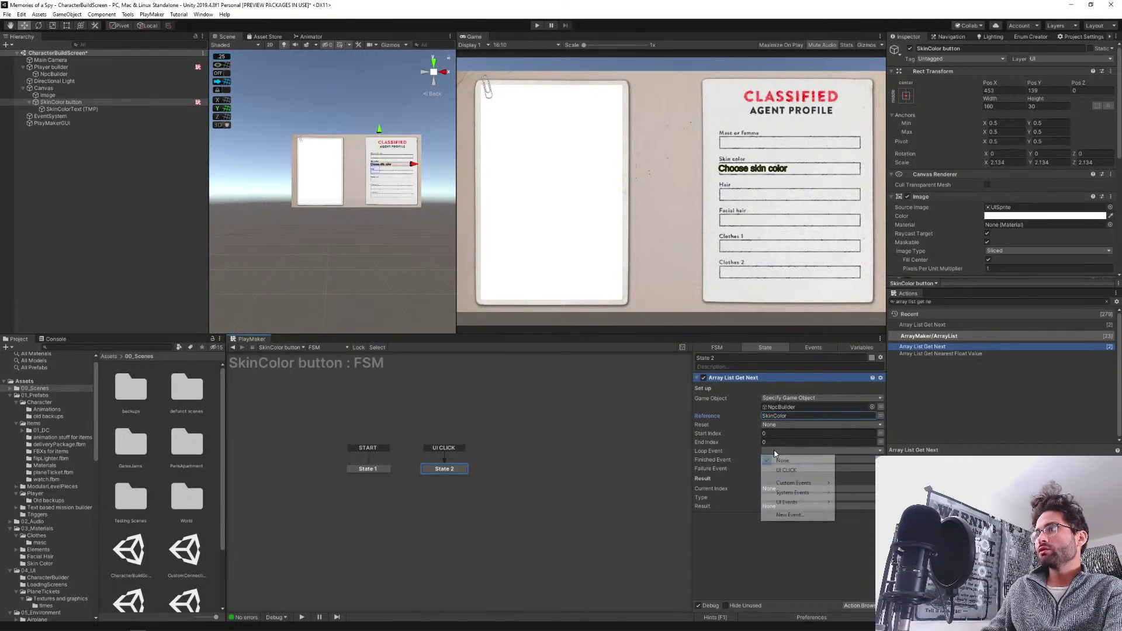
mouse_move(798, 483)
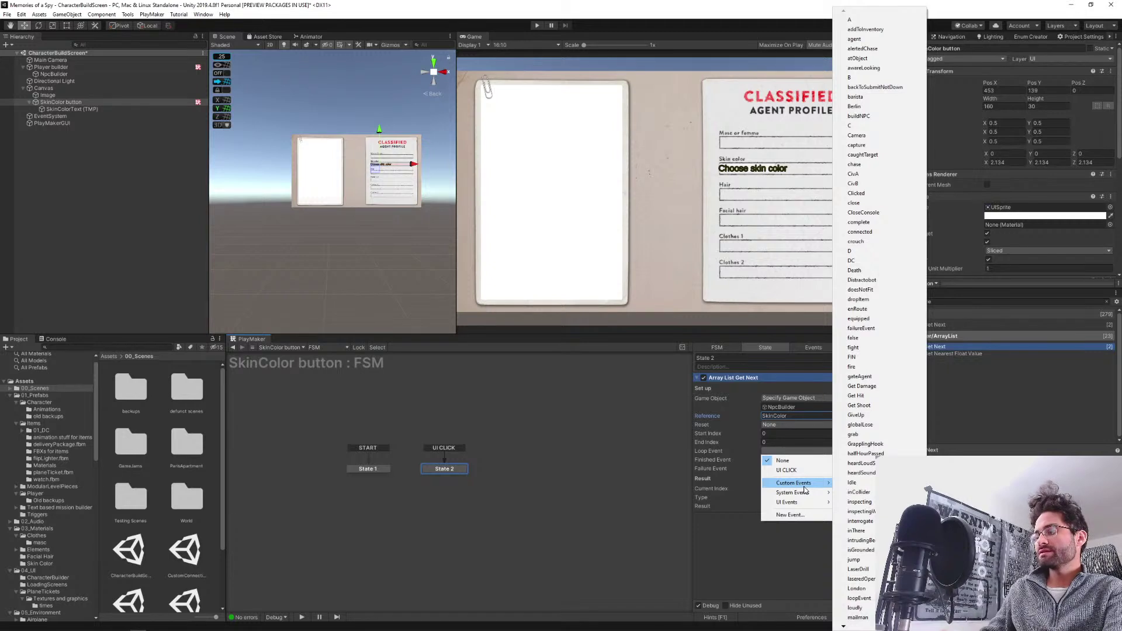
key("l")
key("Down")
key("Down")
key("Down")
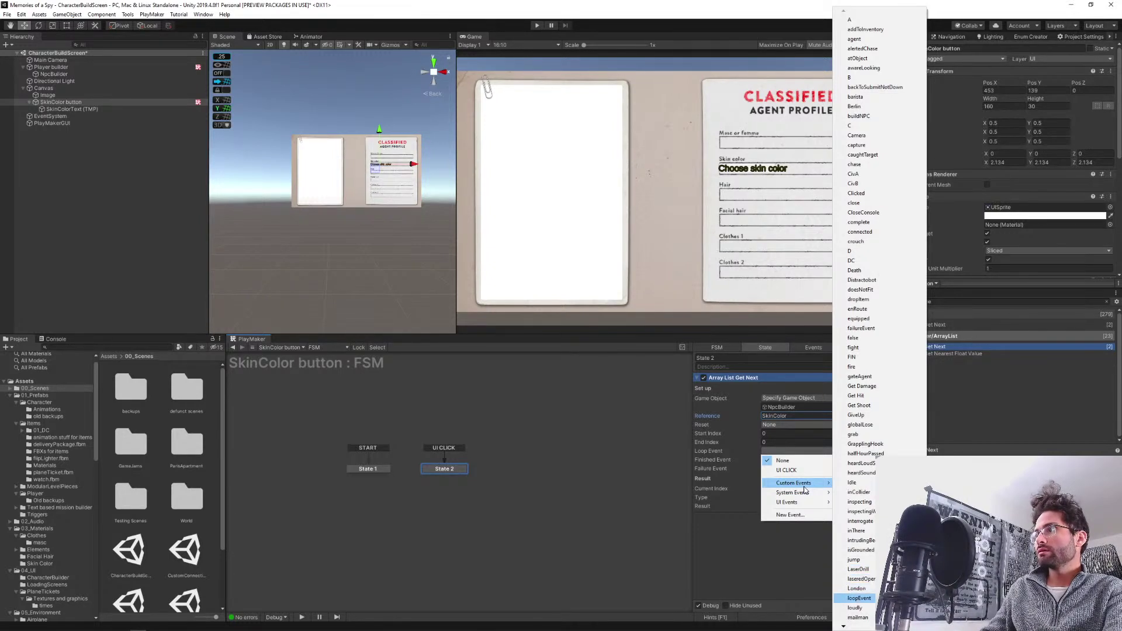
key("Return")
left_click(740, 469)
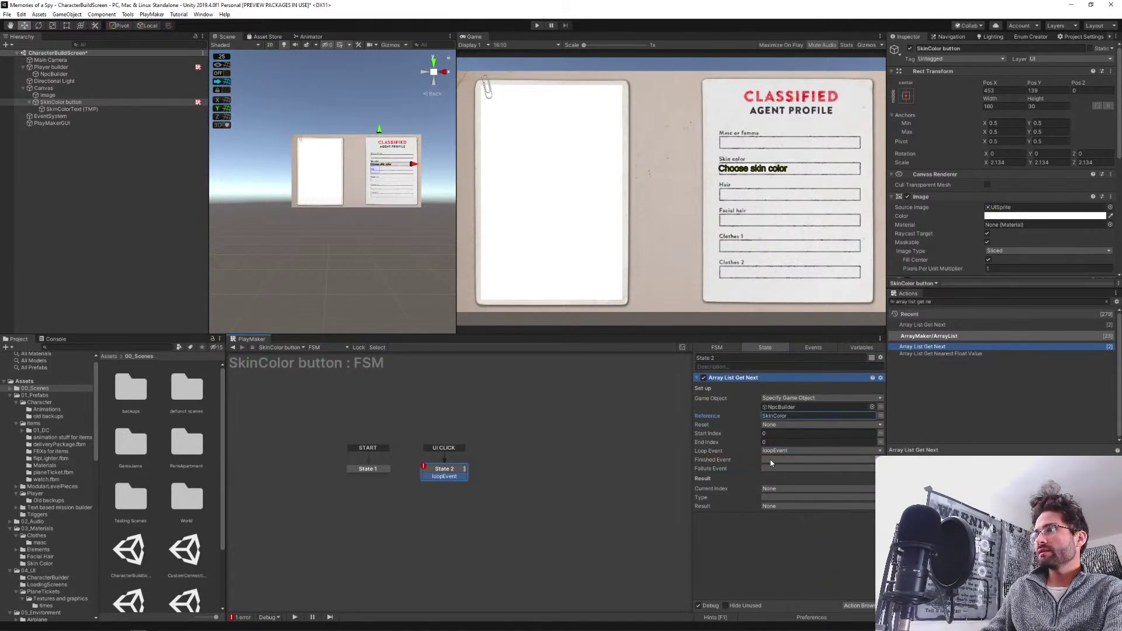
Assign the custom event FIN as the Finished Event of the Array List Get Next action.
left_click(770, 462)
mouse_move(796, 503)
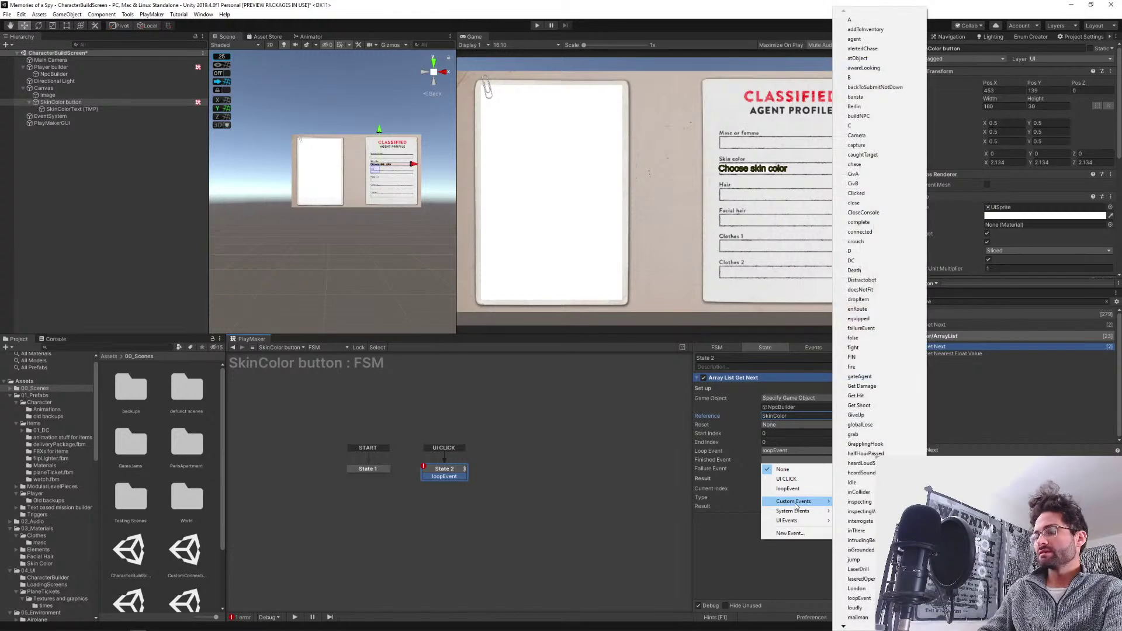
key("f")
key("f")
key("f")
key("f")
key("Return")
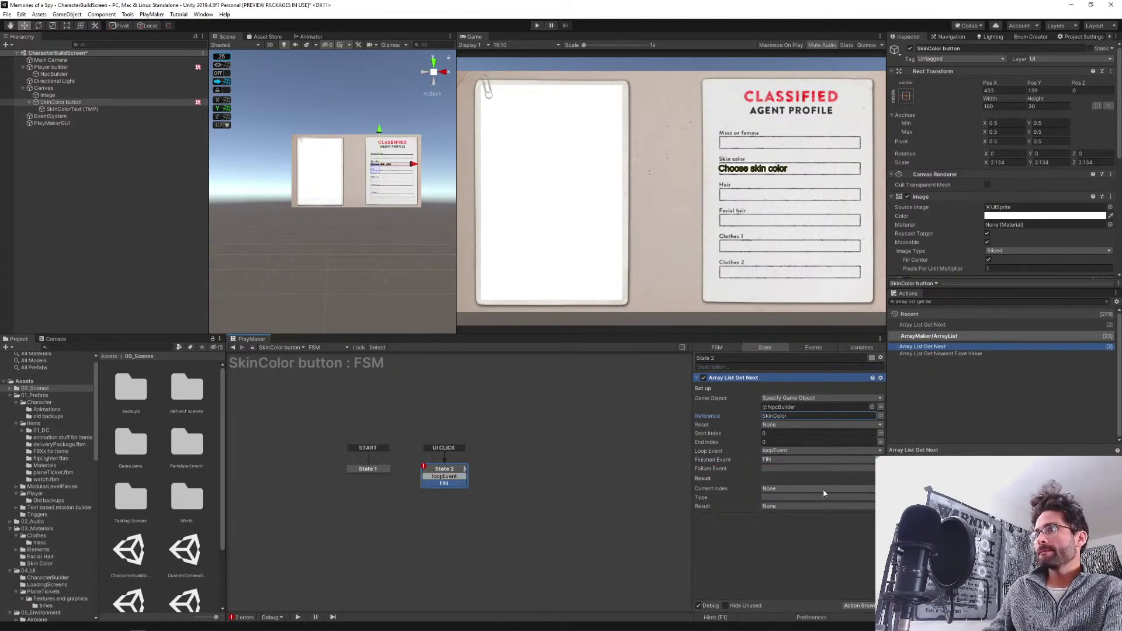
Set the Array List Get Next result type to String and store the result in a new variable named SkinColor_string.
left_click(779, 489)
left_click(752, 543)
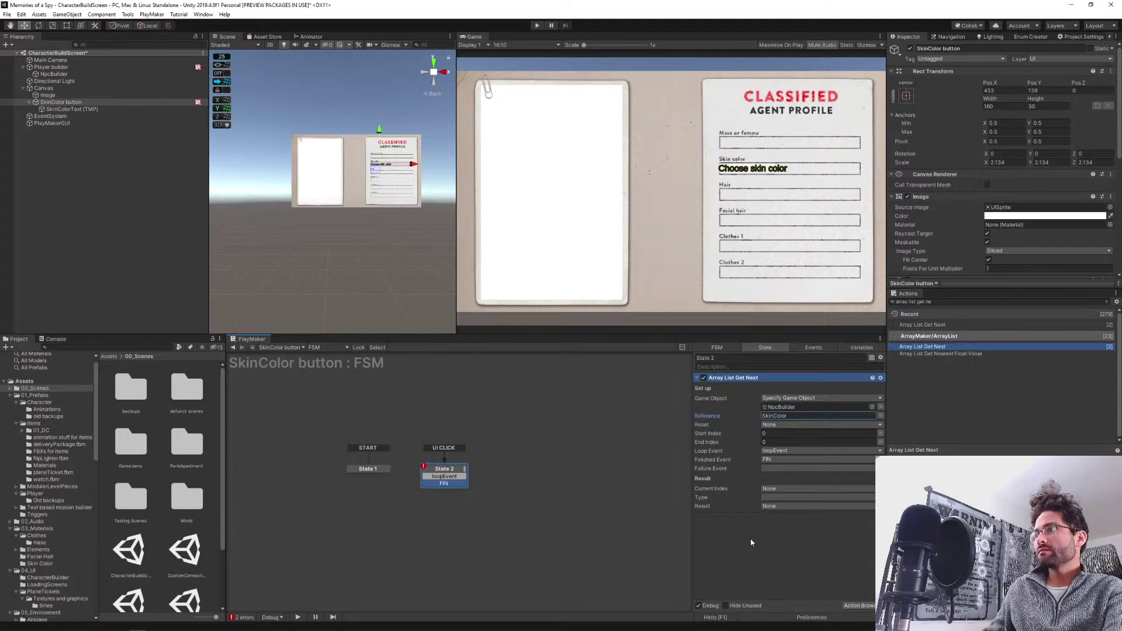
left_click(793, 497)
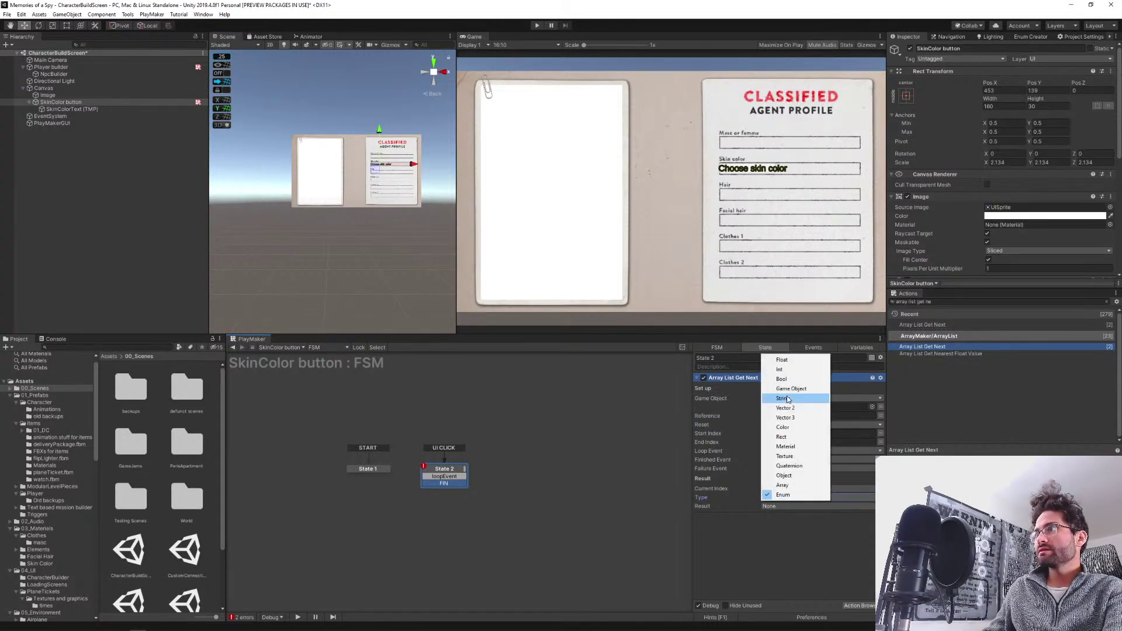
left_click(787, 397)
left_click(781, 506)
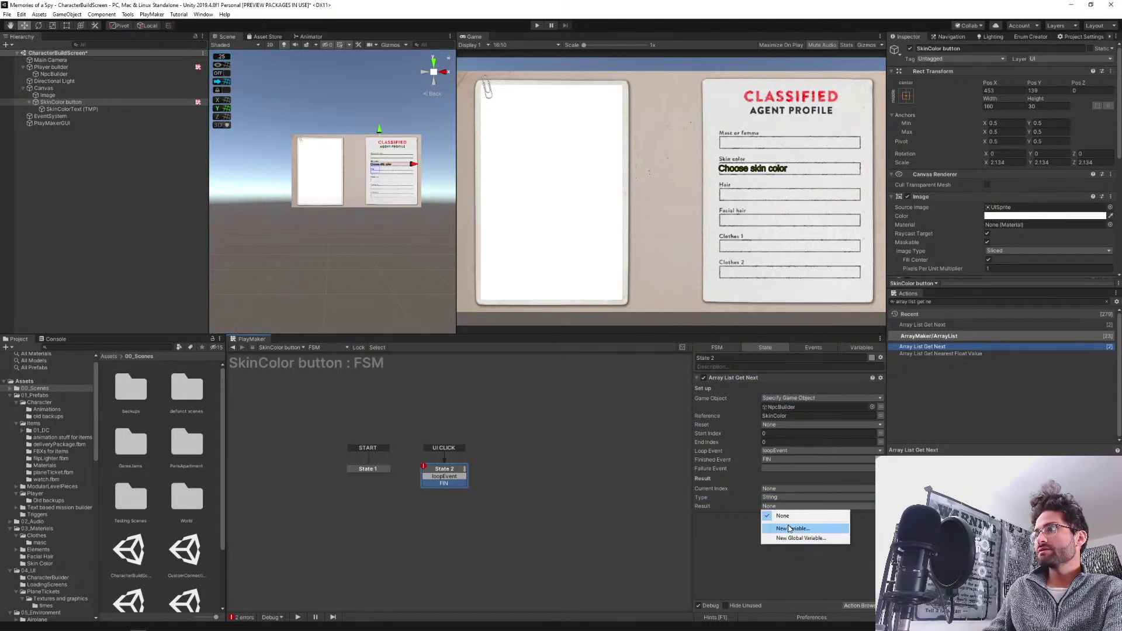
left_click(793, 529)
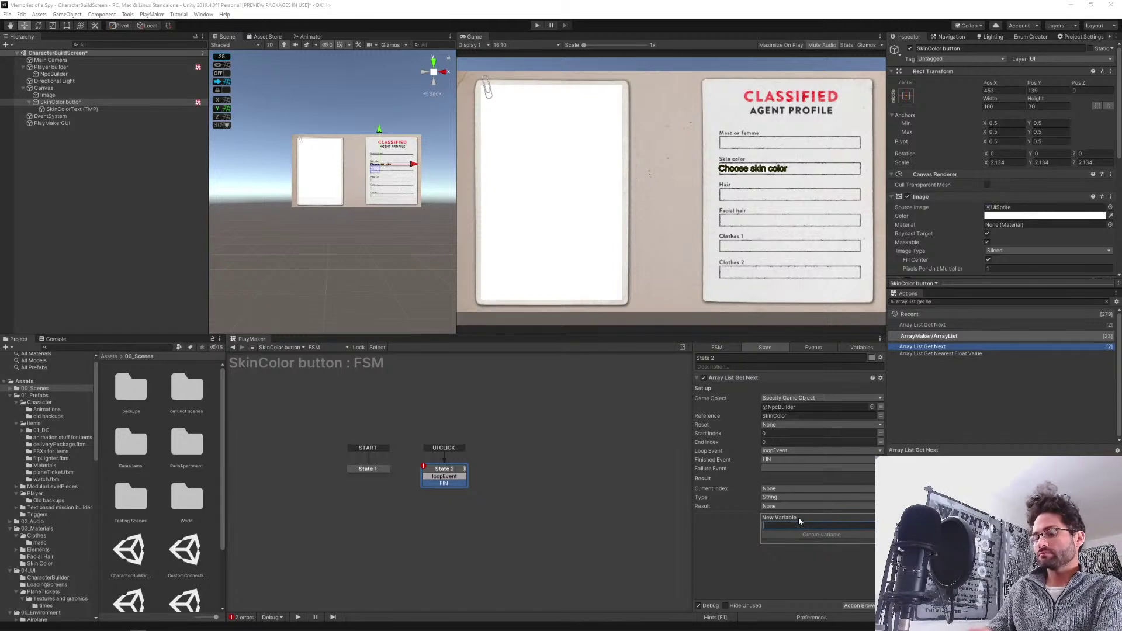
type("SkinColor_s")
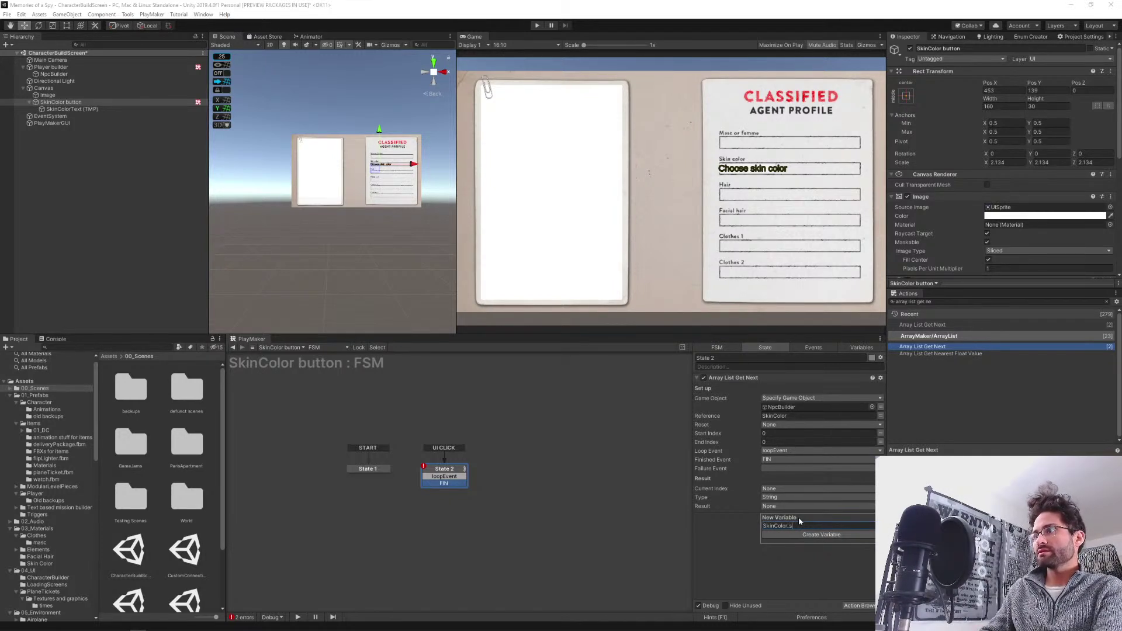
type("tring")
key("Return")
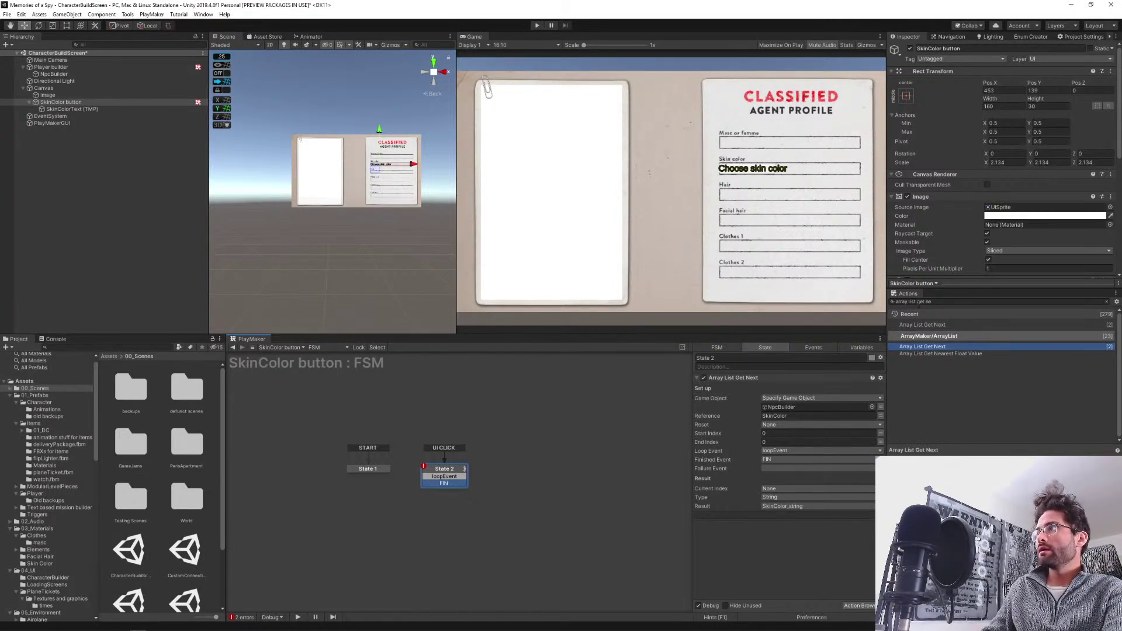
Search the PlayMaker actions for "set".
left_click(919, 304)
type("set")
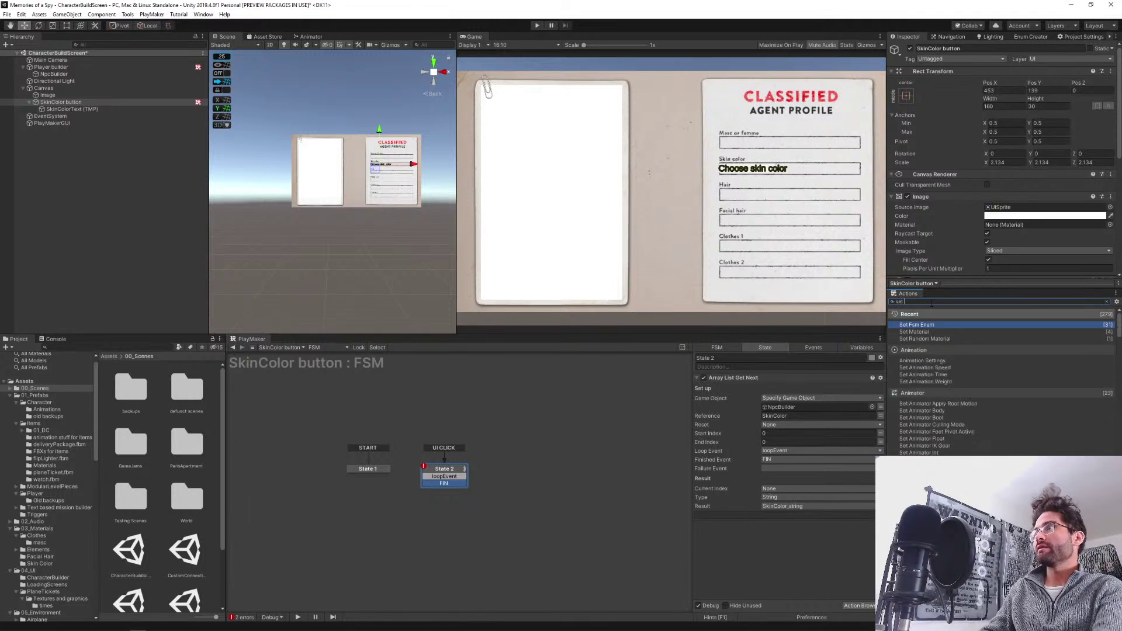
Add a Hash Table Get action to State 2 and target the NpcBuilder game object.
double_click(931, 304)
type("hash")
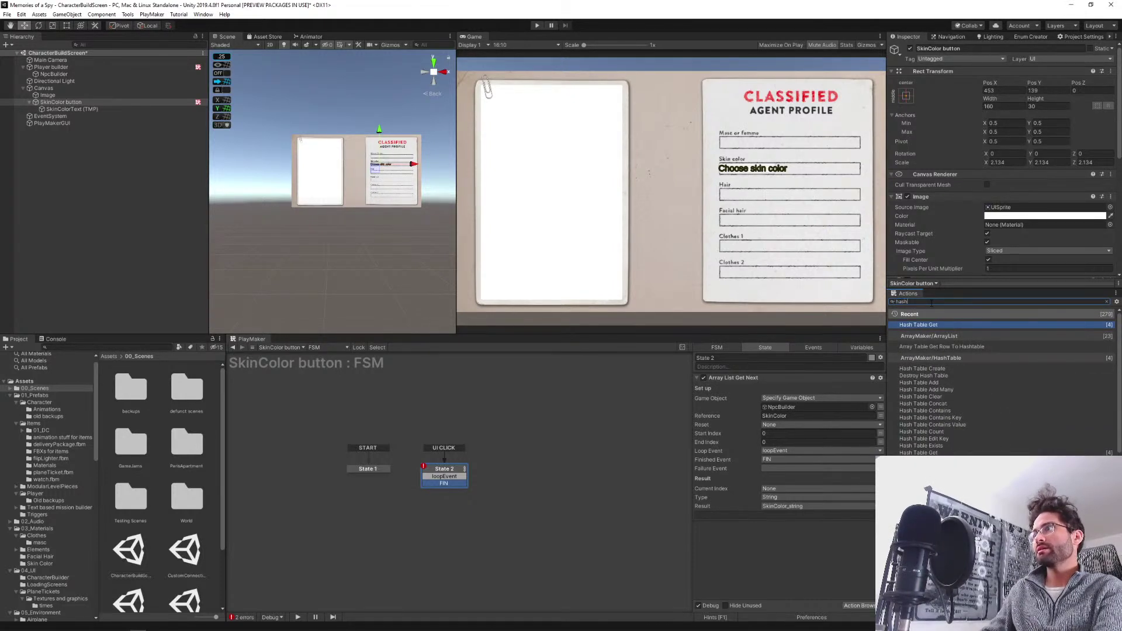
key("Return")
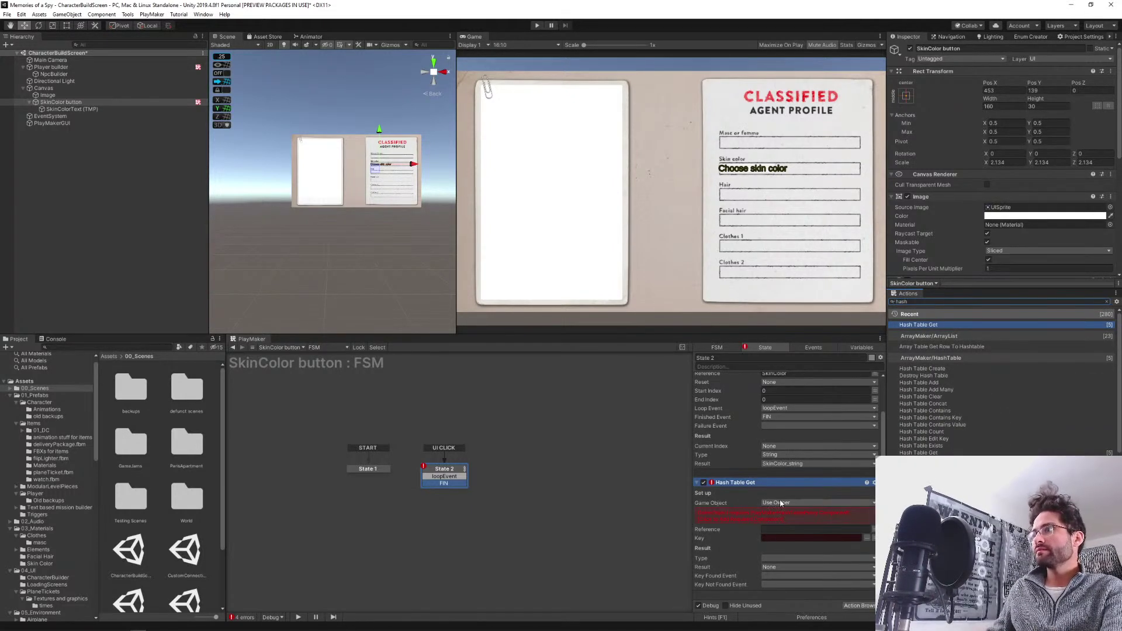
left_click(819, 503)
left_click(784, 521)
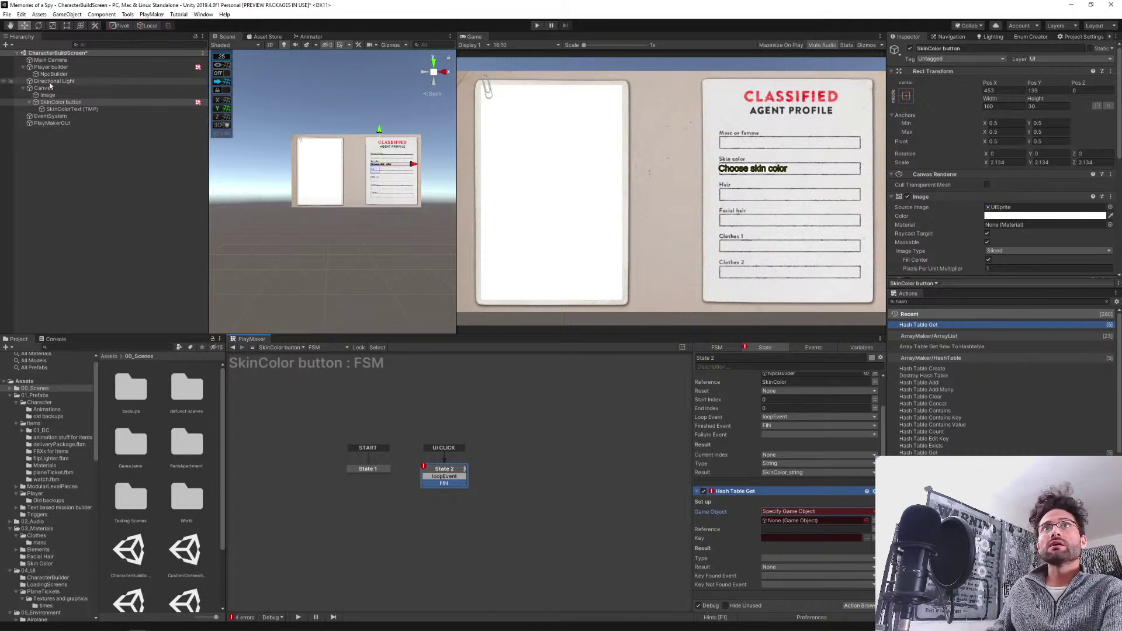
left_click_drag(53, 74, 775, 517)
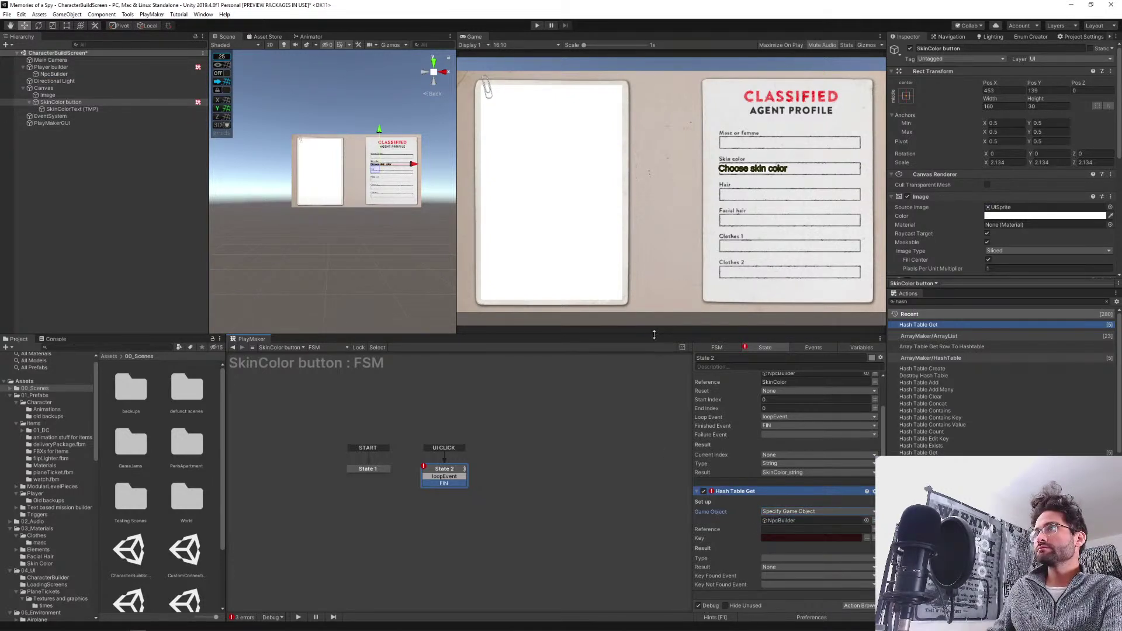
left_click_drag(654, 335, 660, 289)
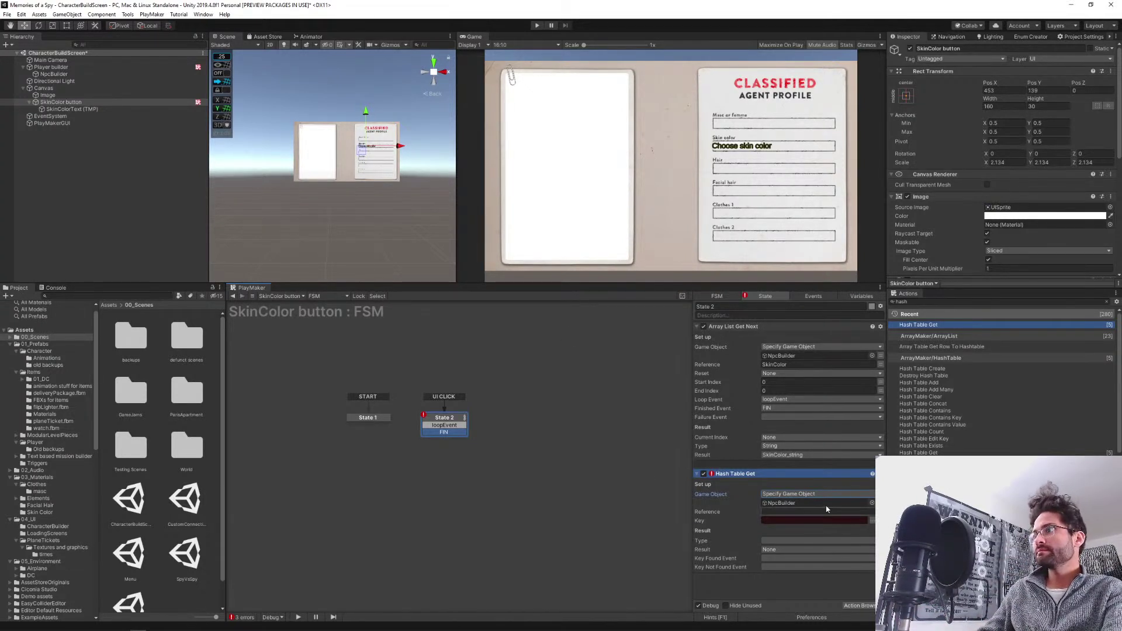
Set the Hash Table Get reference to SkinColor and its key to the SkinColor_string variable.
left_click(811, 511)
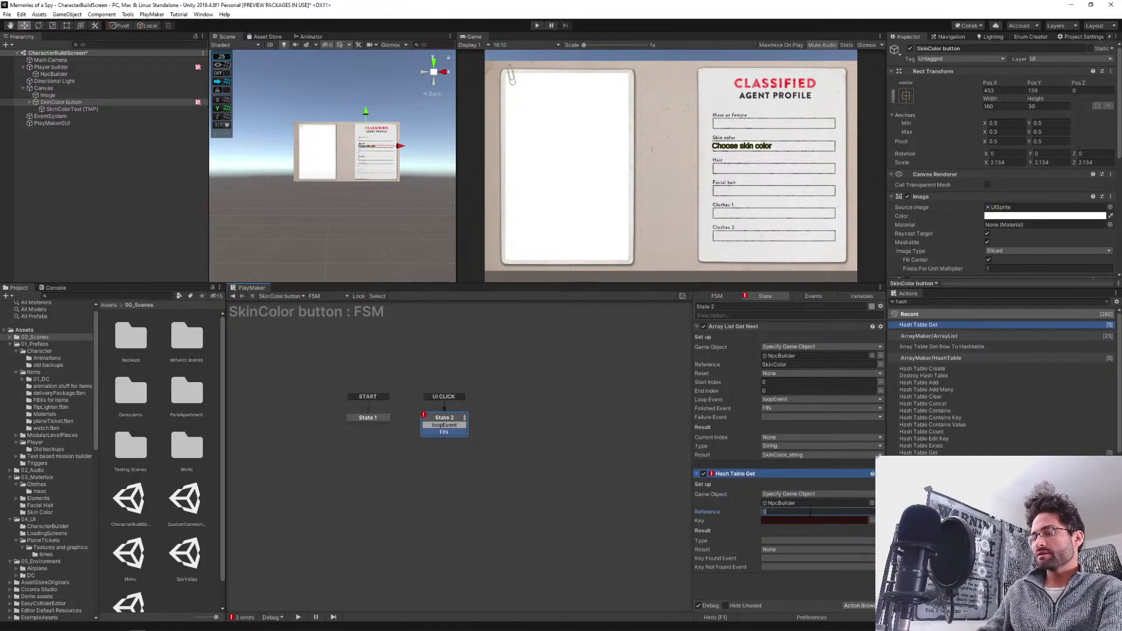
type("SkinColor")
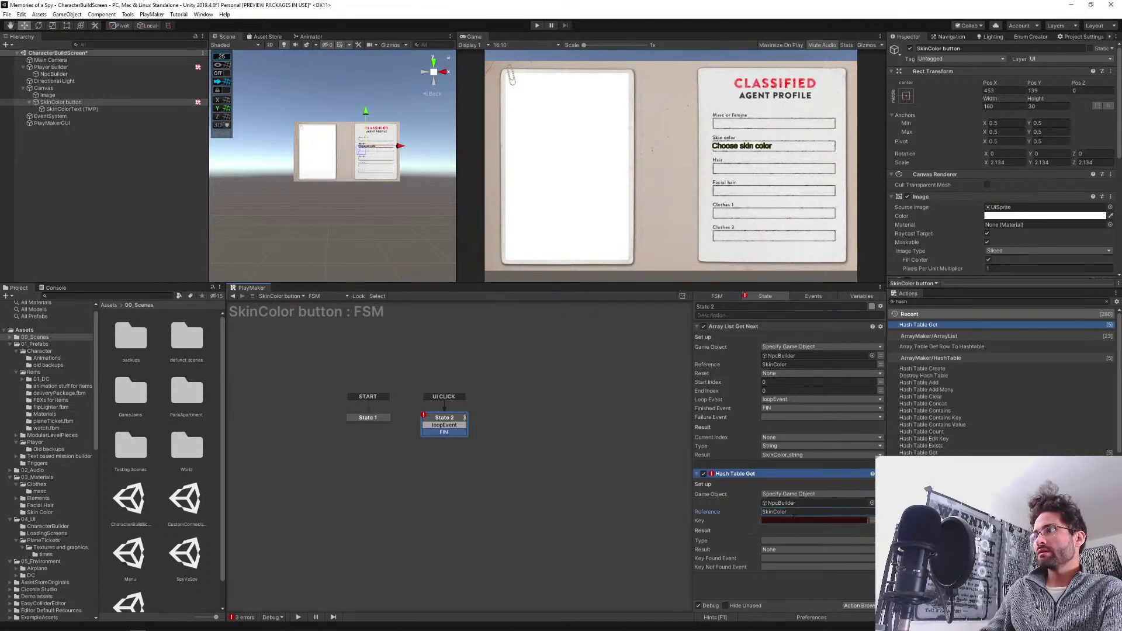
left_click(861, 521)
left_click(872, 521)
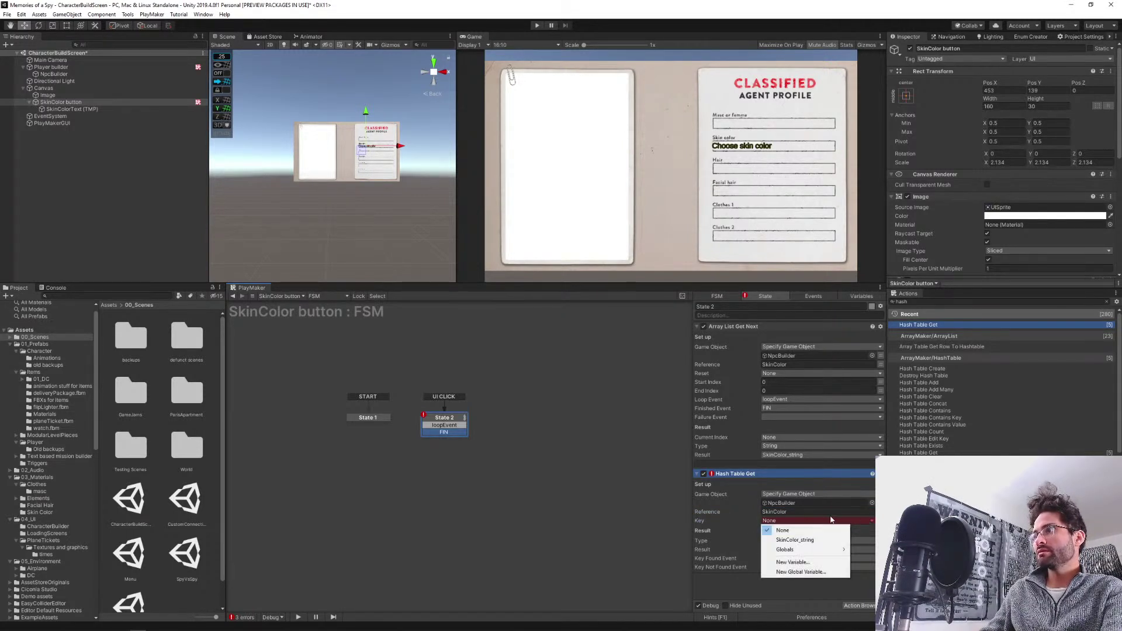
left_click(806, 539)
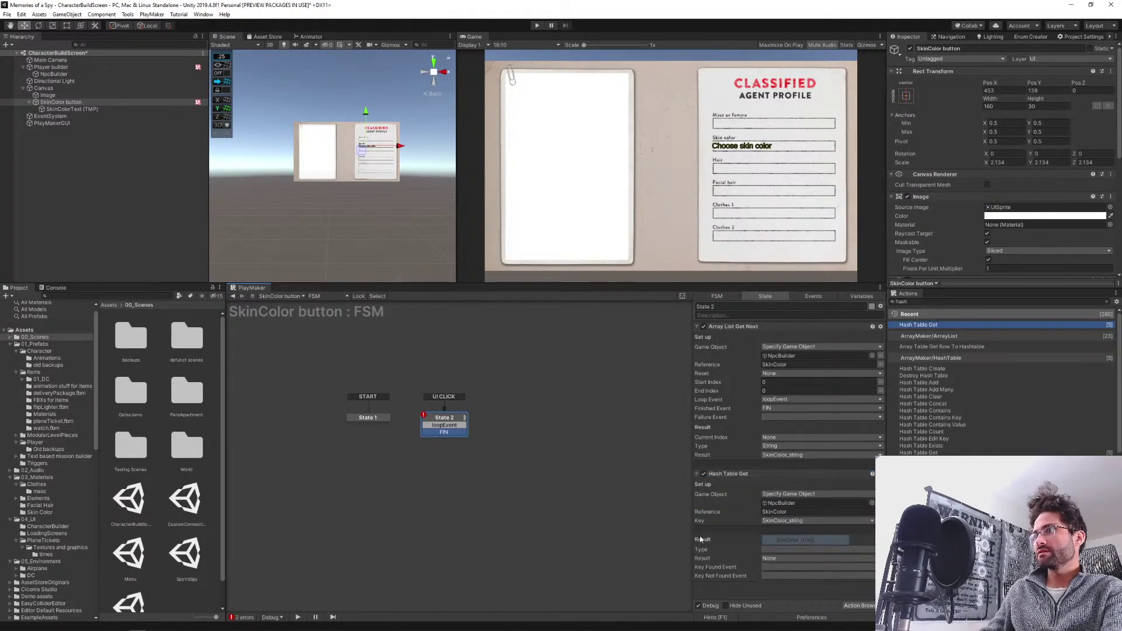
Set the Hash Table Get result type to Material and store the result in a new variable named SkinColor_material.
left_click(775, 551)
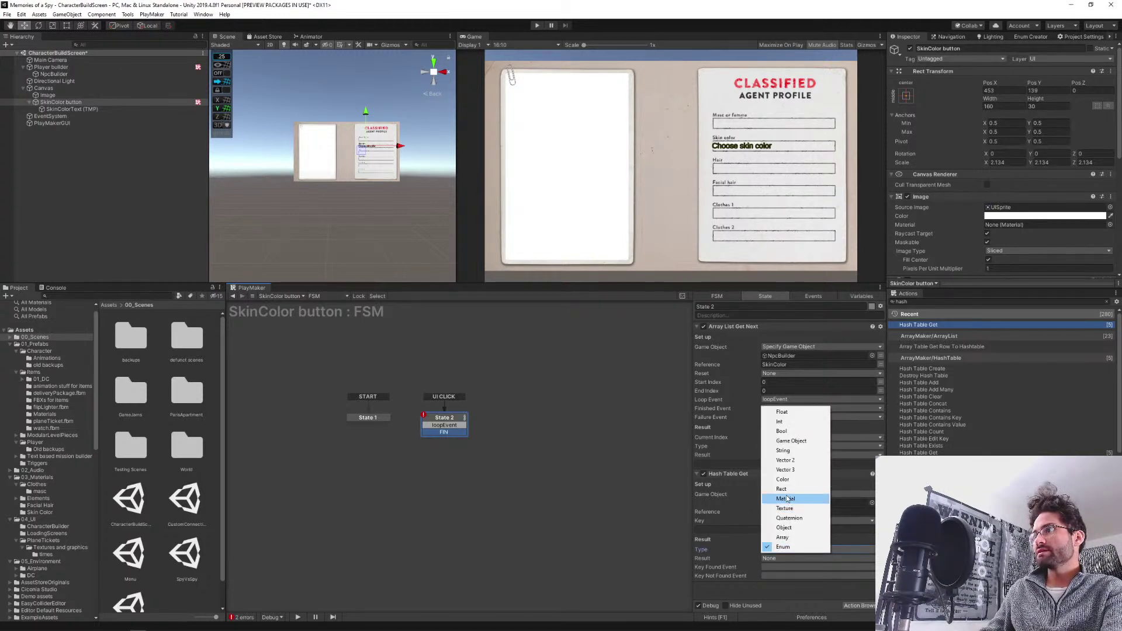
left_click(783, 499)
left_click(774, 558)
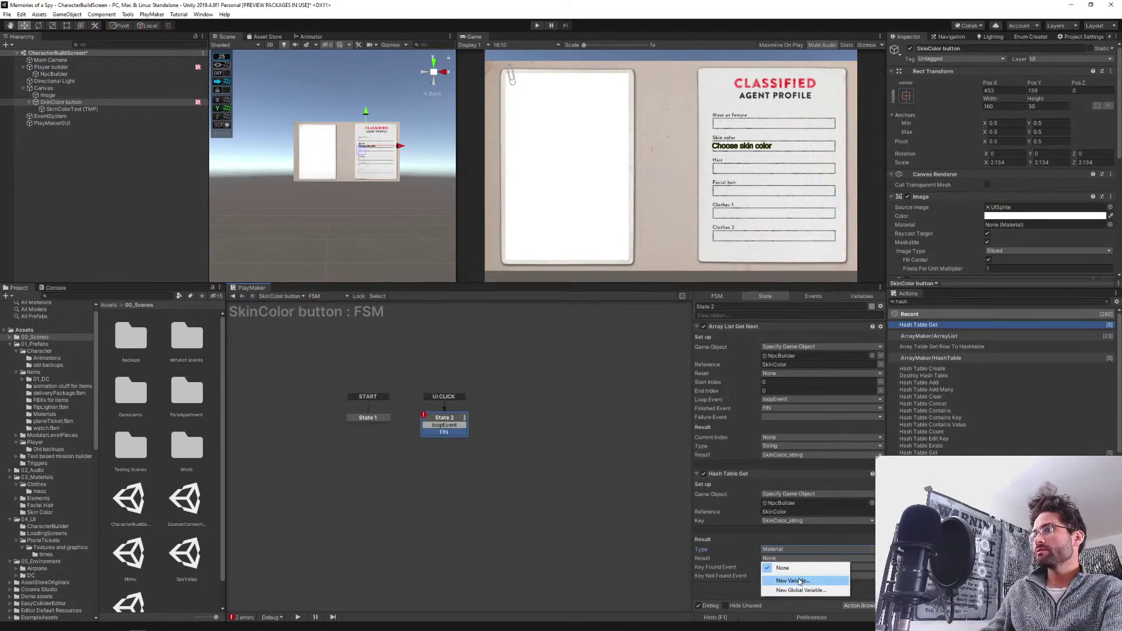
left_click(792, 578)
type("SkinCol")
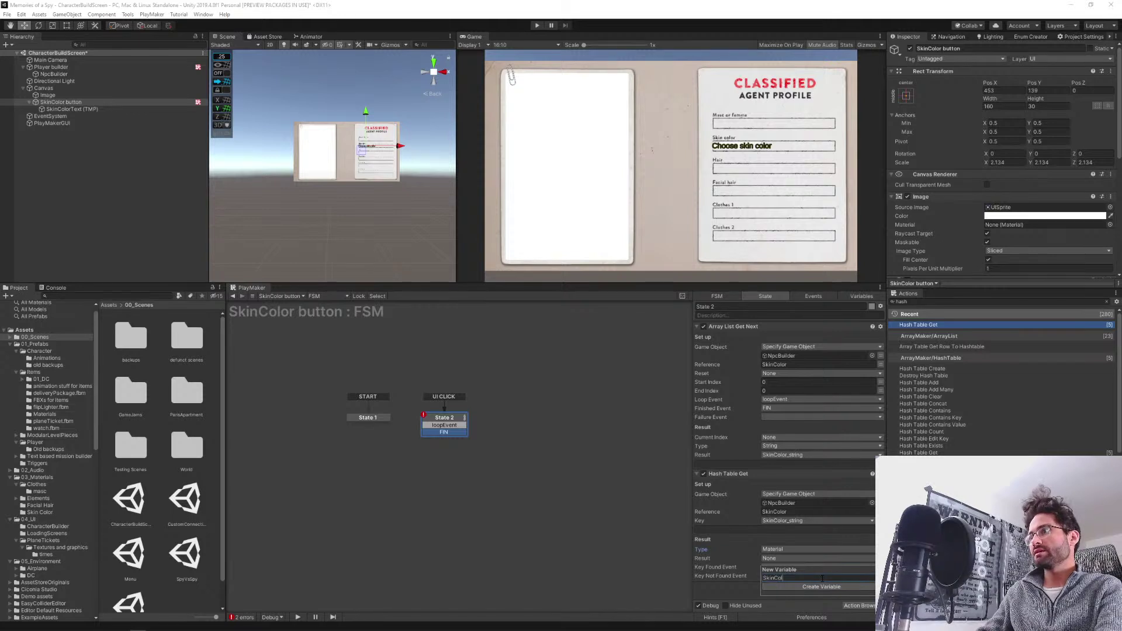
type("or_material")
left_click(822, 587)
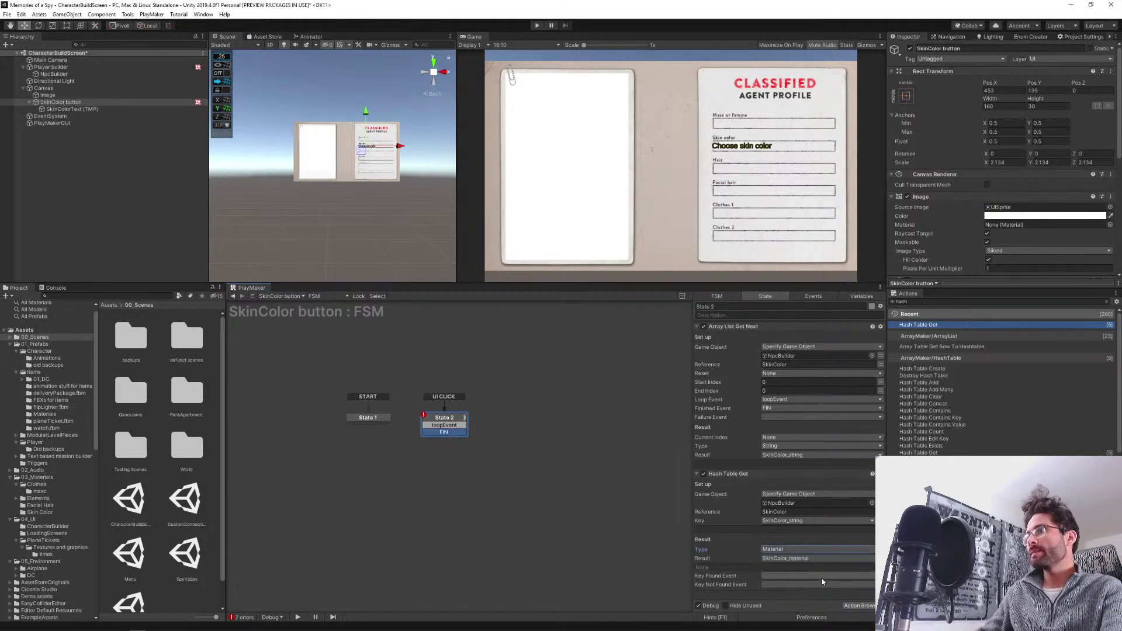
Add a Set Material action to State 2 and place it after Hash Table Get.
left_click(929, 304)
left_click(928, 304)
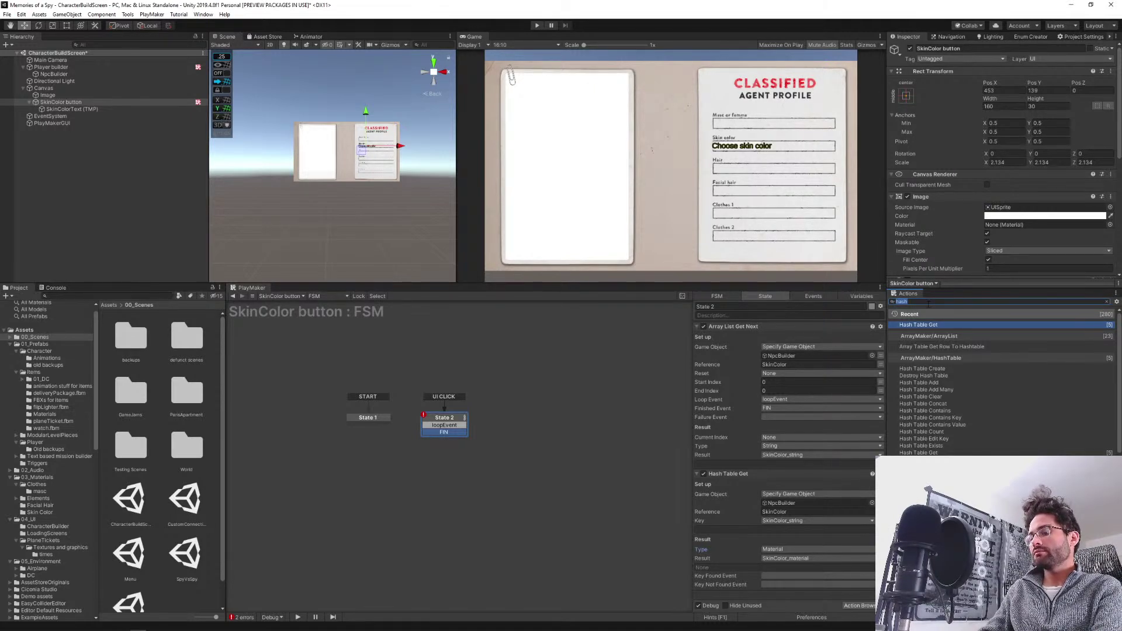
type("set mater")
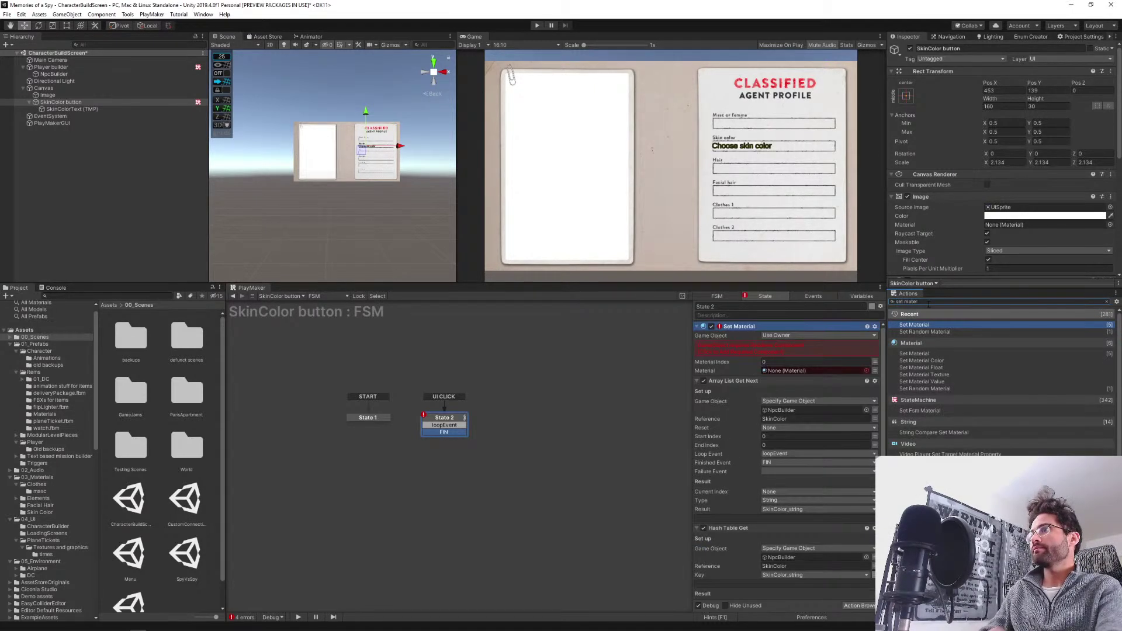
key("Return")
left_click(741, 327)
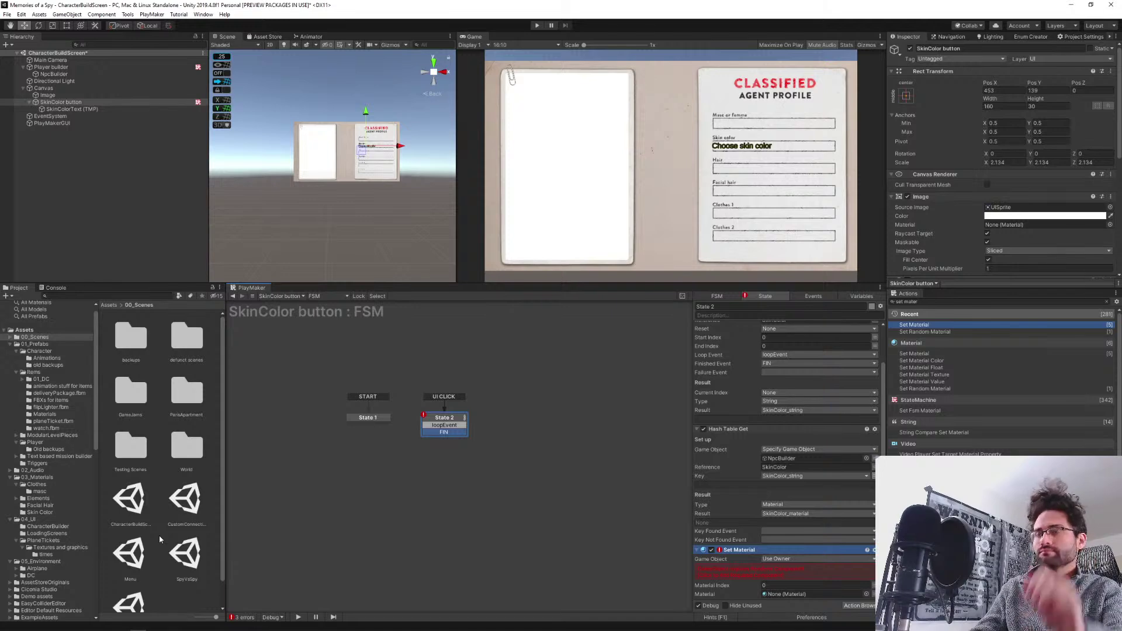
key("alt+Tab")
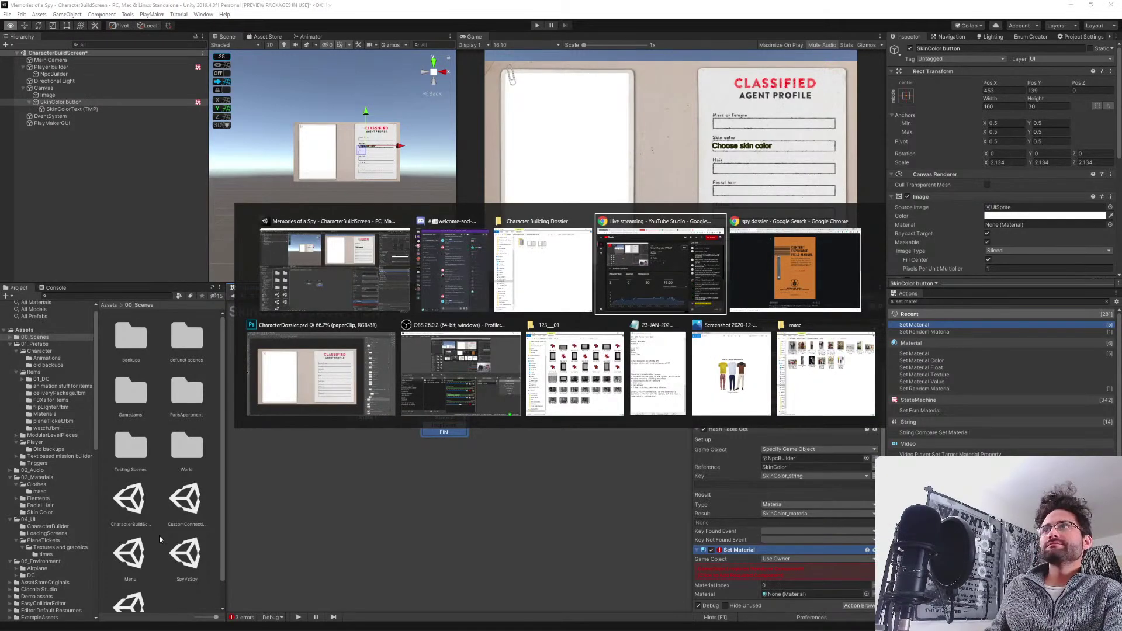
key("alt+Escape")
key("alt+Tab")
key("alt+Tab")
key("alt+Tab")
key("alt+Tab")
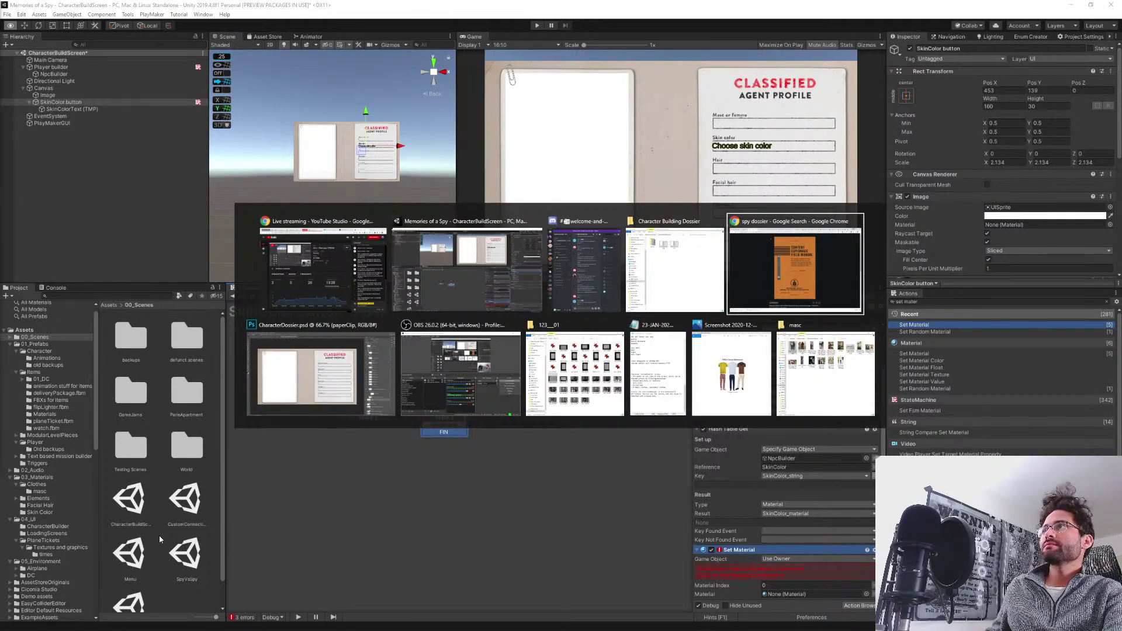
key("alt+shift+Tab")
key("alt+shift+Tab")
key("alt+shift+Tab")
key("alt+shift+Tab")
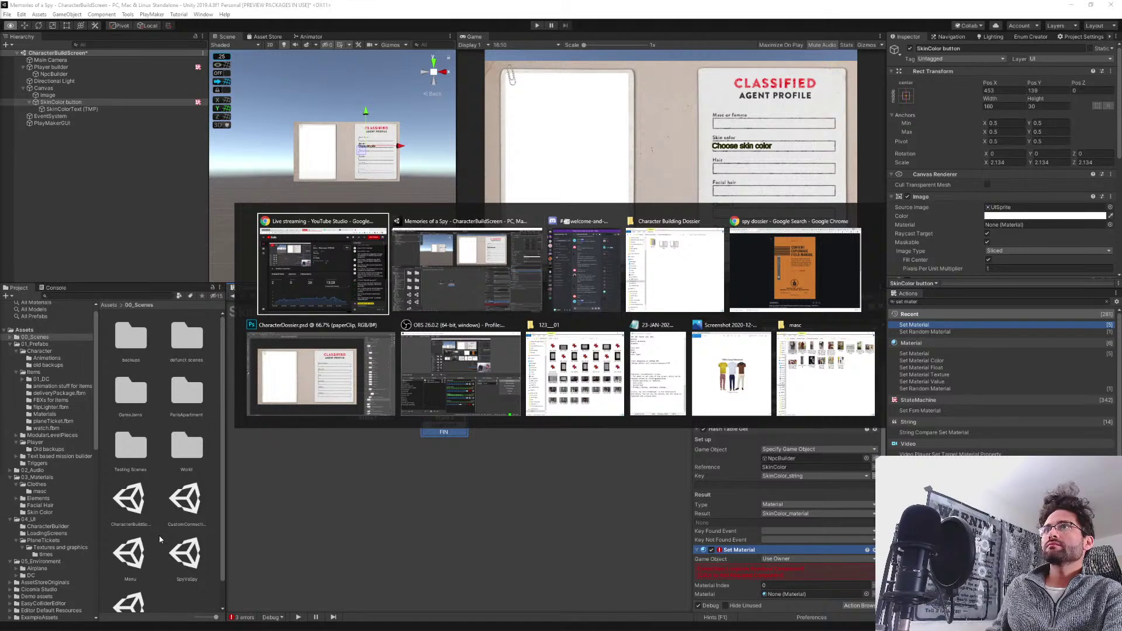
key("alt+Tab")
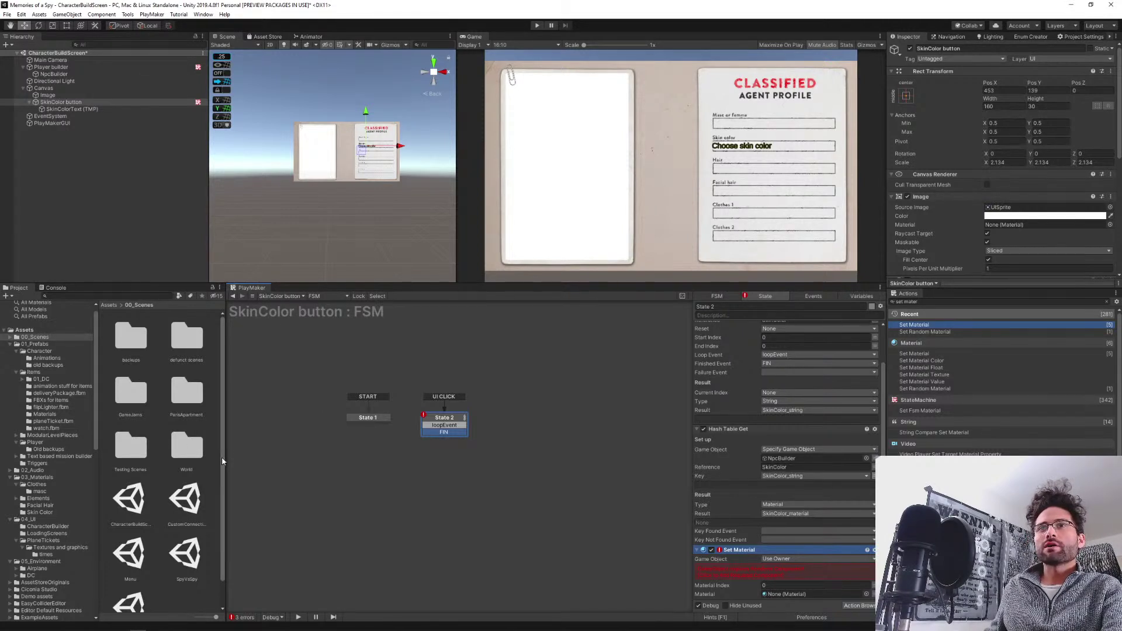
Add the Walking model from the character Animations folder to the scene and scale it uniformly to about 53.8.
left_click(42, 358)
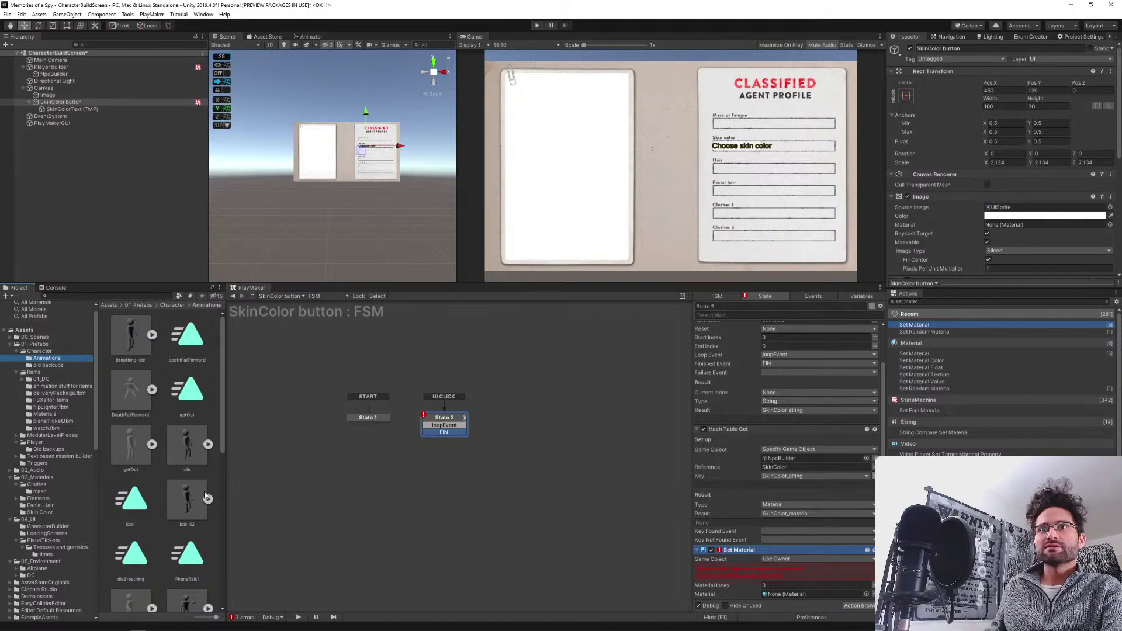
scroll(211, 422, "down", 5)
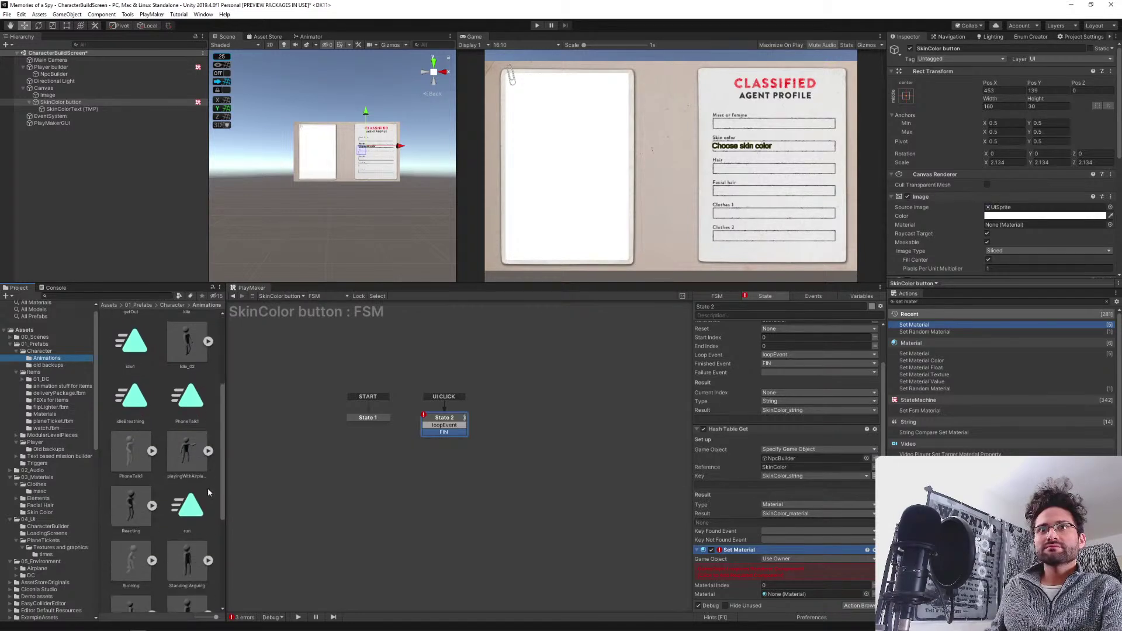
scroll(208, 495, "down", 5)
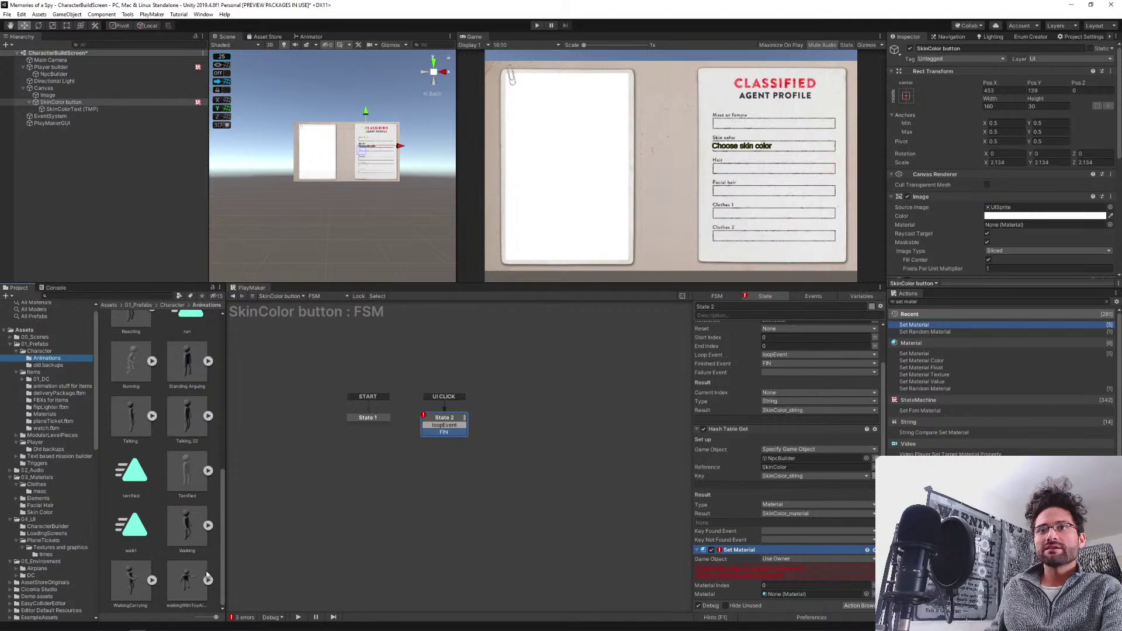
left_click_drag(196, 554, 118, 191)
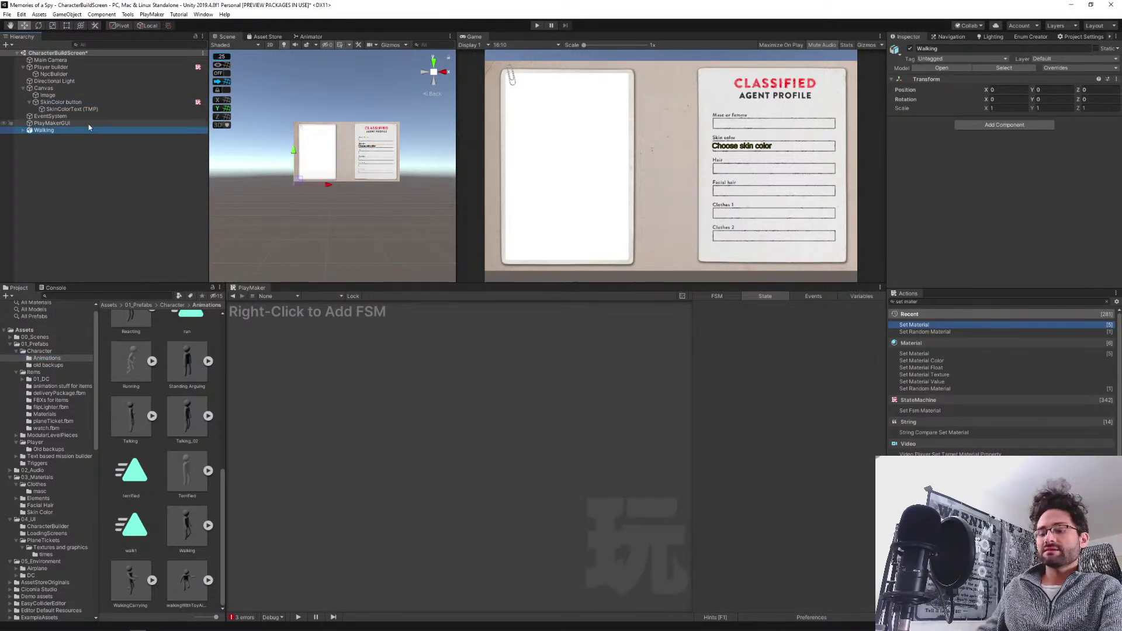
key("r")
left_click_drag(294, 184, 450, 56)
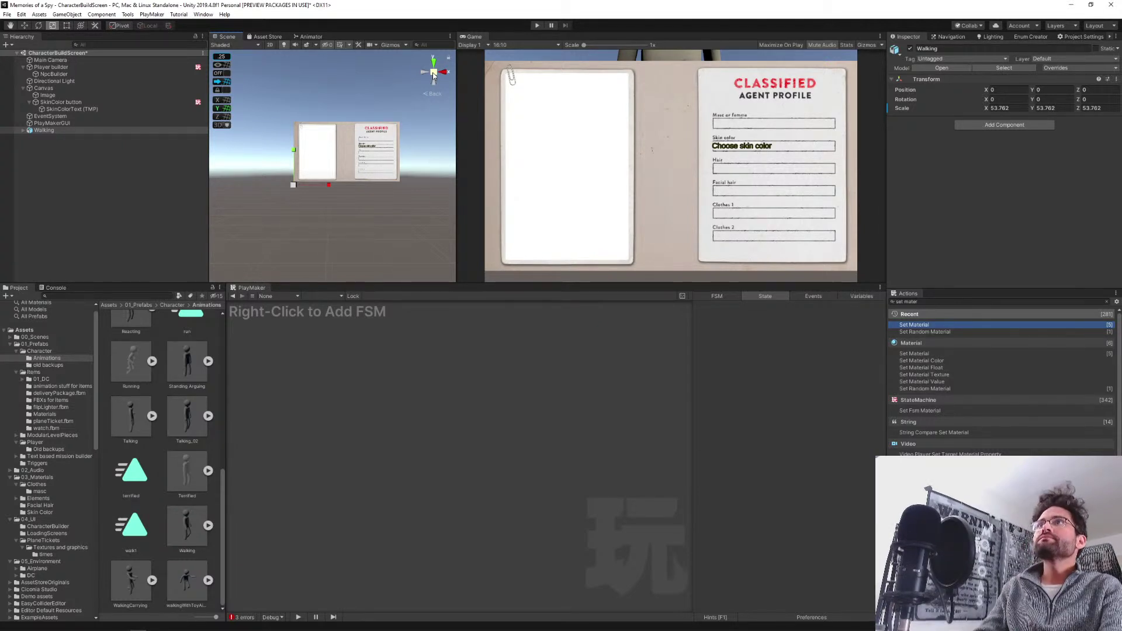
Examine the scaled Walking model's placement relative to the dossier canvas from several viewpoints.
left_click(433, 73)
scroll(391, 170, "down", 5)
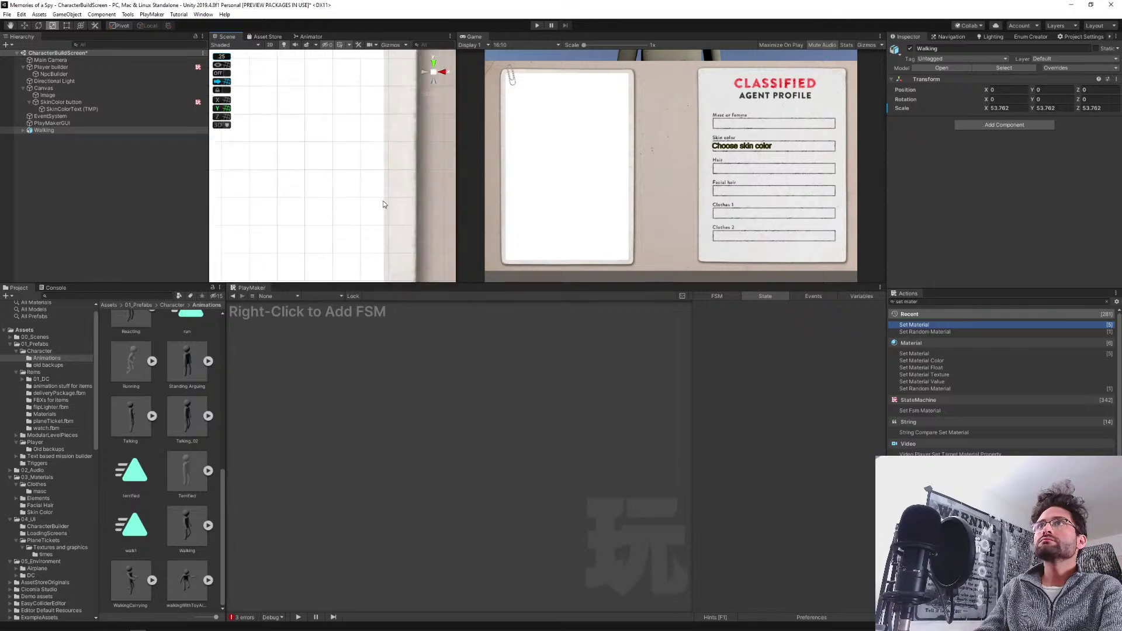
scroll(364, 198, "down", 6)
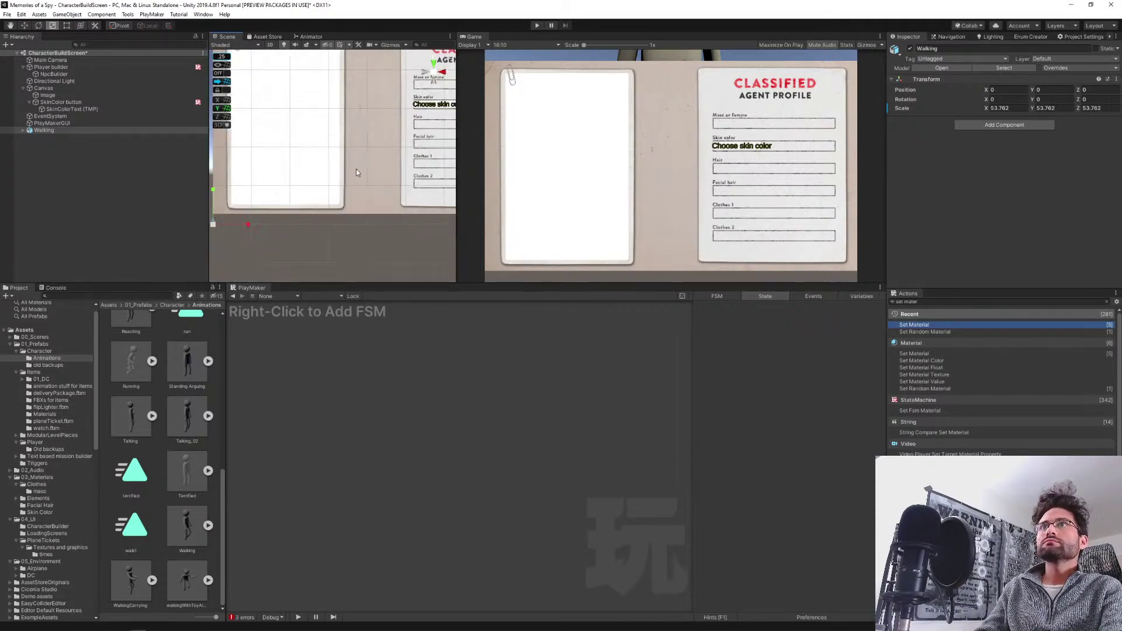
scroll(372, 167, "down", 3)
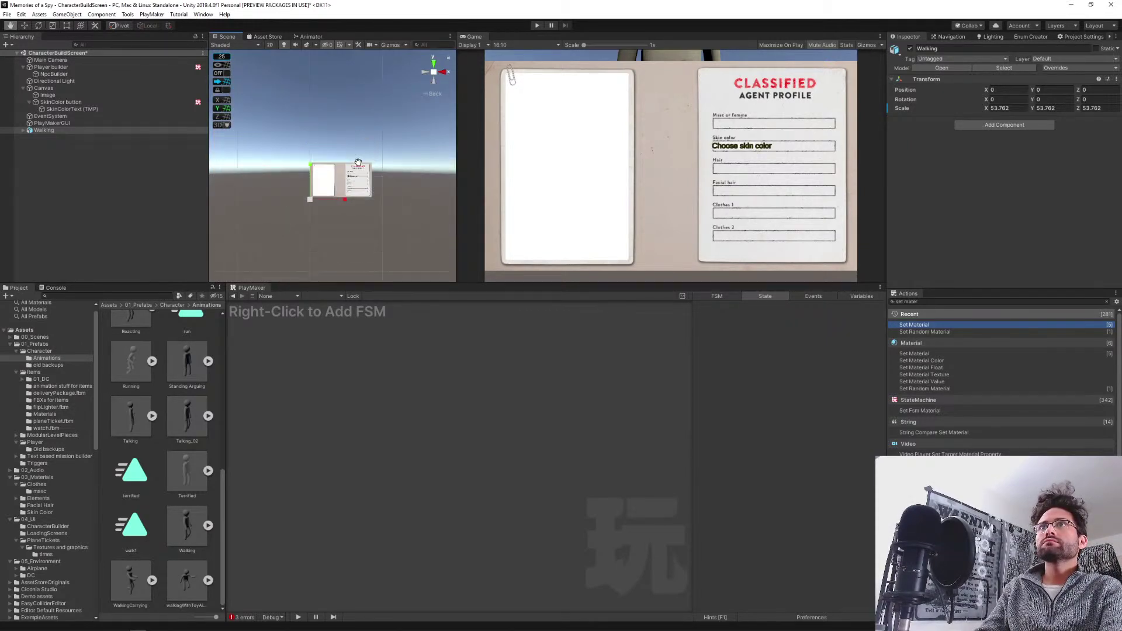
left_click_drag(374, 181, 240, 241)
left_click(433, 75)
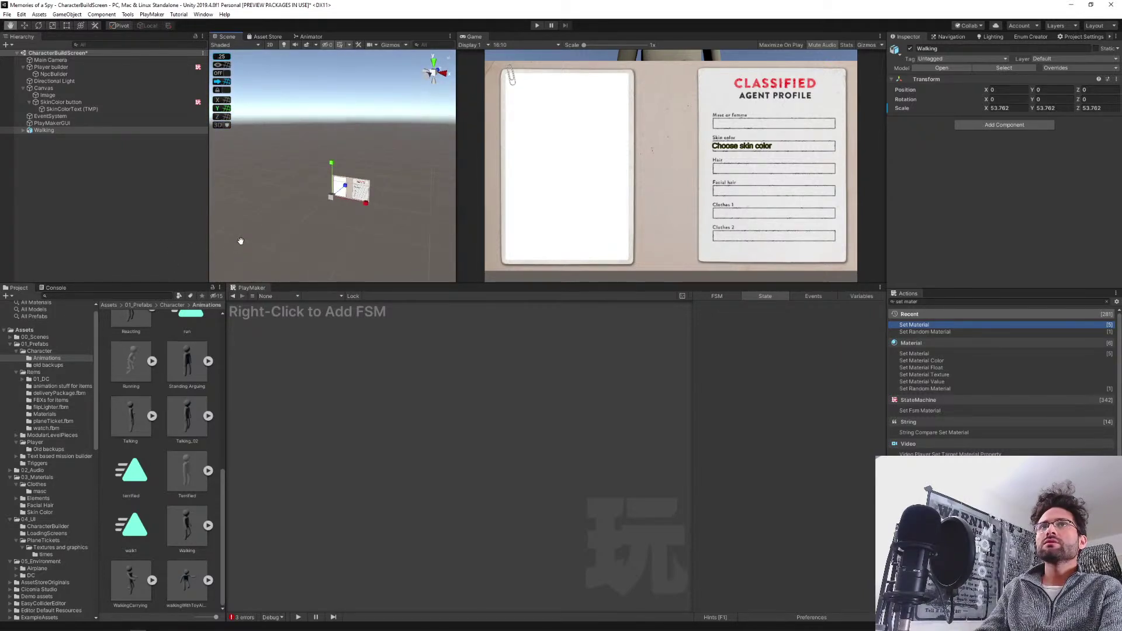
left_click(100, 168)
left_click(46, 131)
left_click_drag(304, 193, 569, 212)
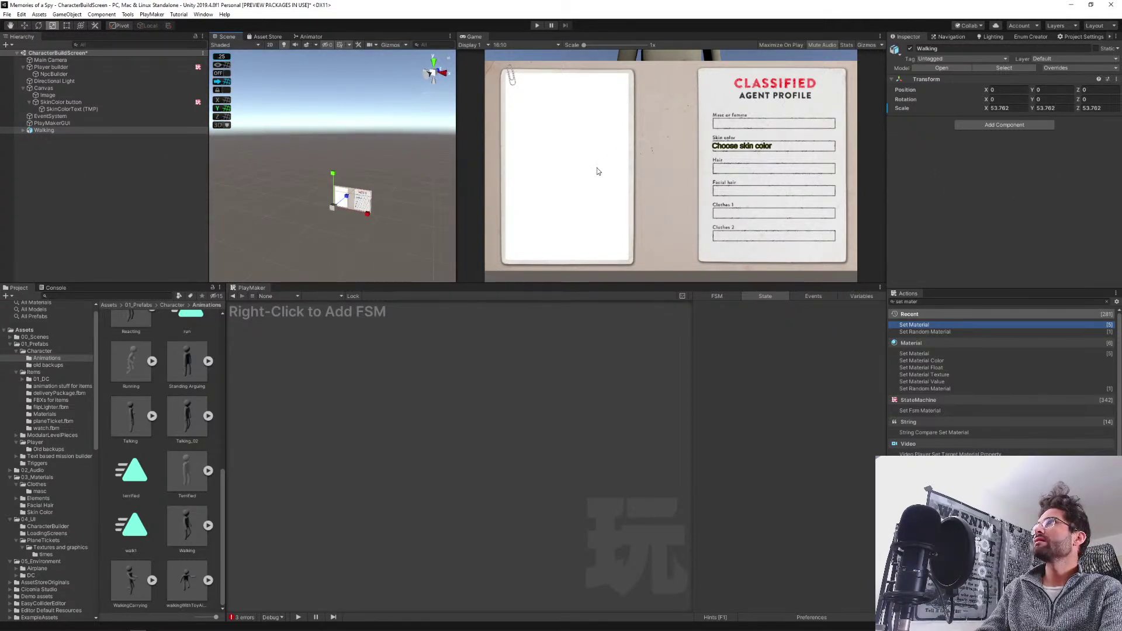
scroll(354, 198, "up", 4)
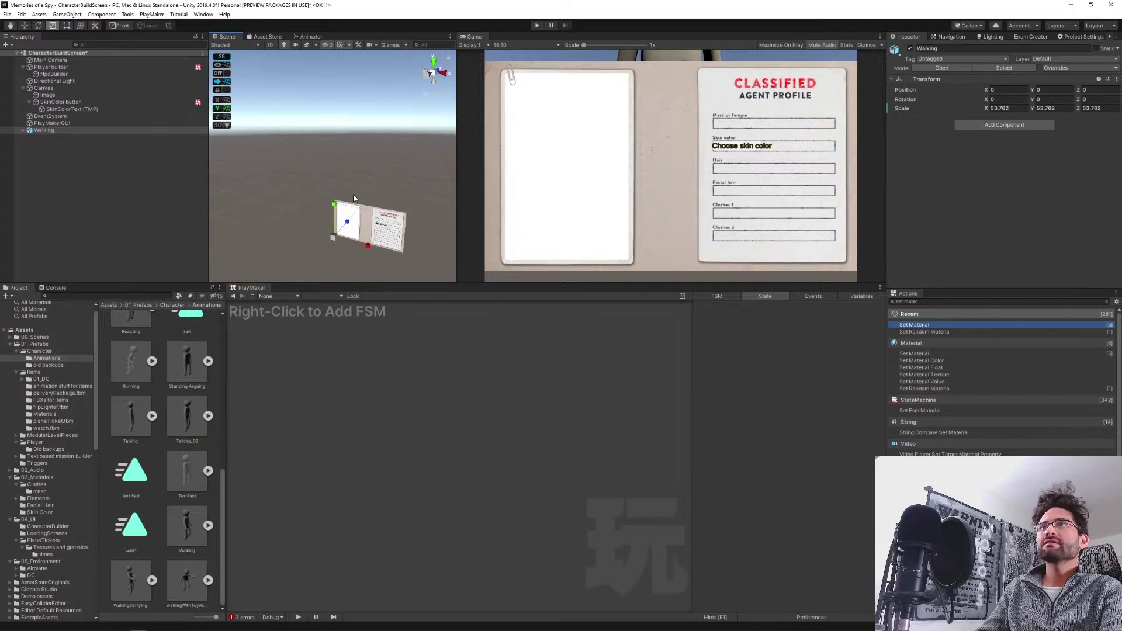
scroll(354, 199, "up", 3)
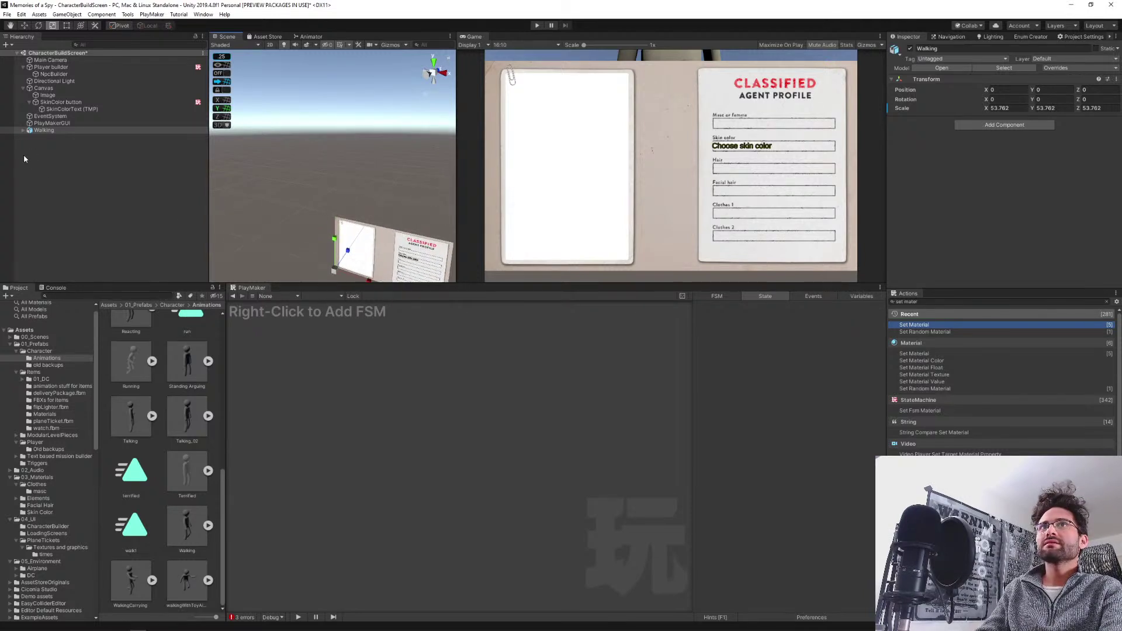
left_click(32, 131)
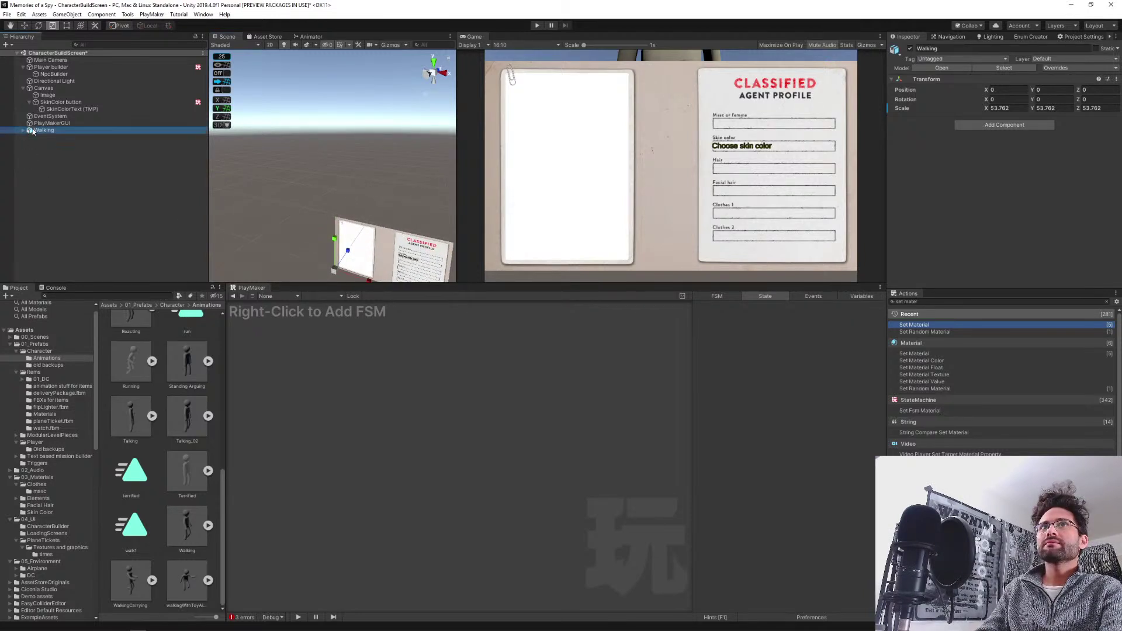
left_click_drag(271, 189, 245, 158, "alt")
scroll(362, 225, "up", 5)
key("f")
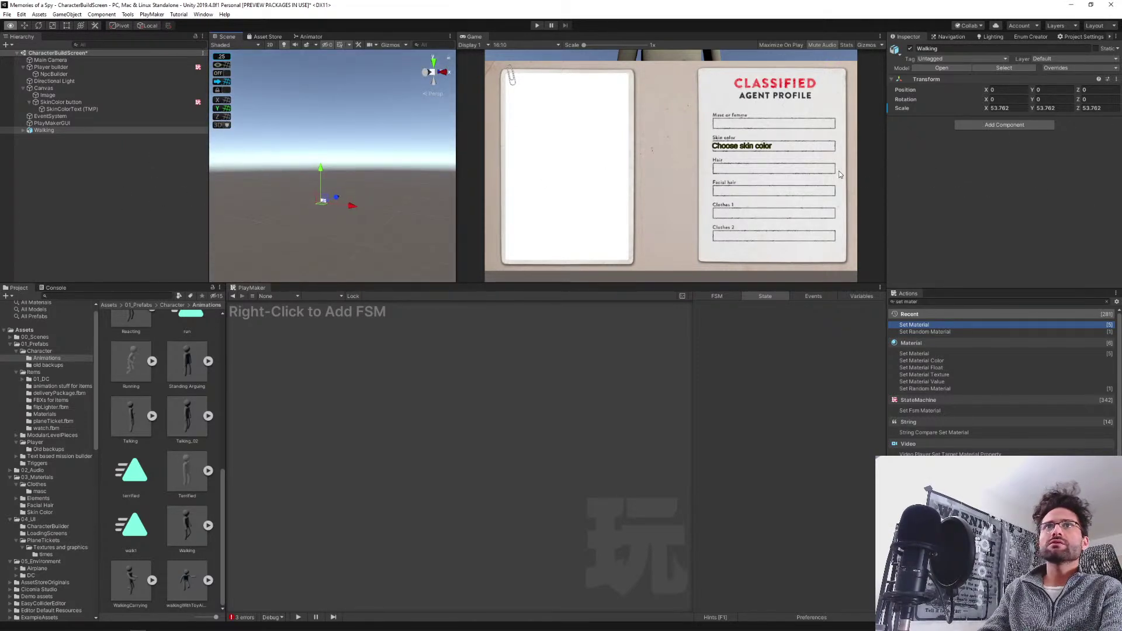
key("w")
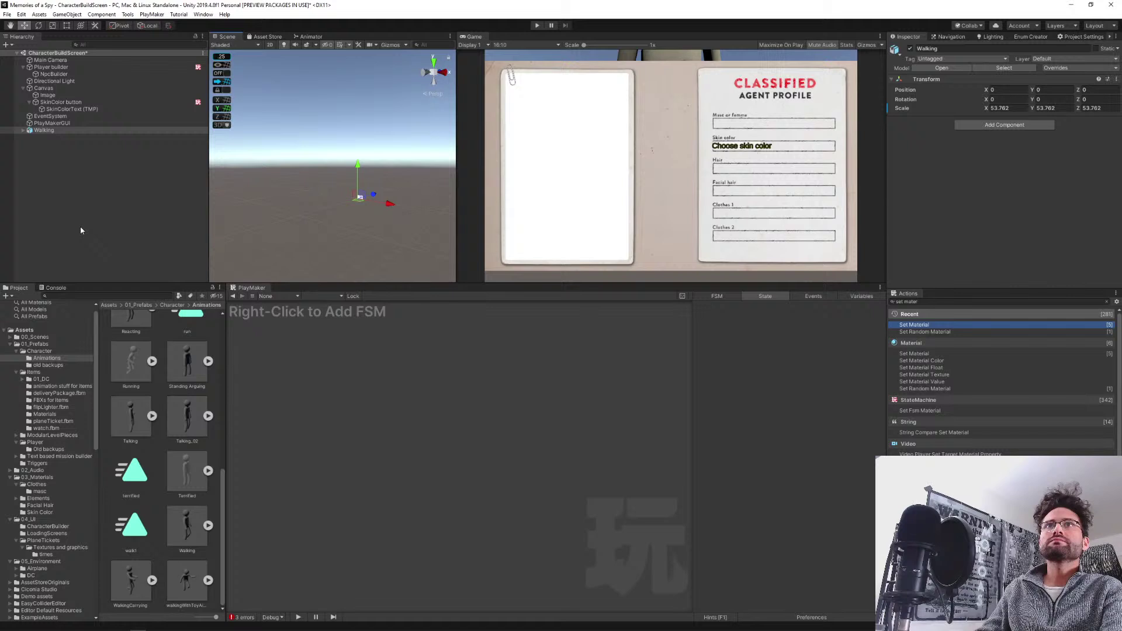
Move the Main Camera back from the Walking model to a Z position of about -13.6.
left_click(32, 131)
key("f")
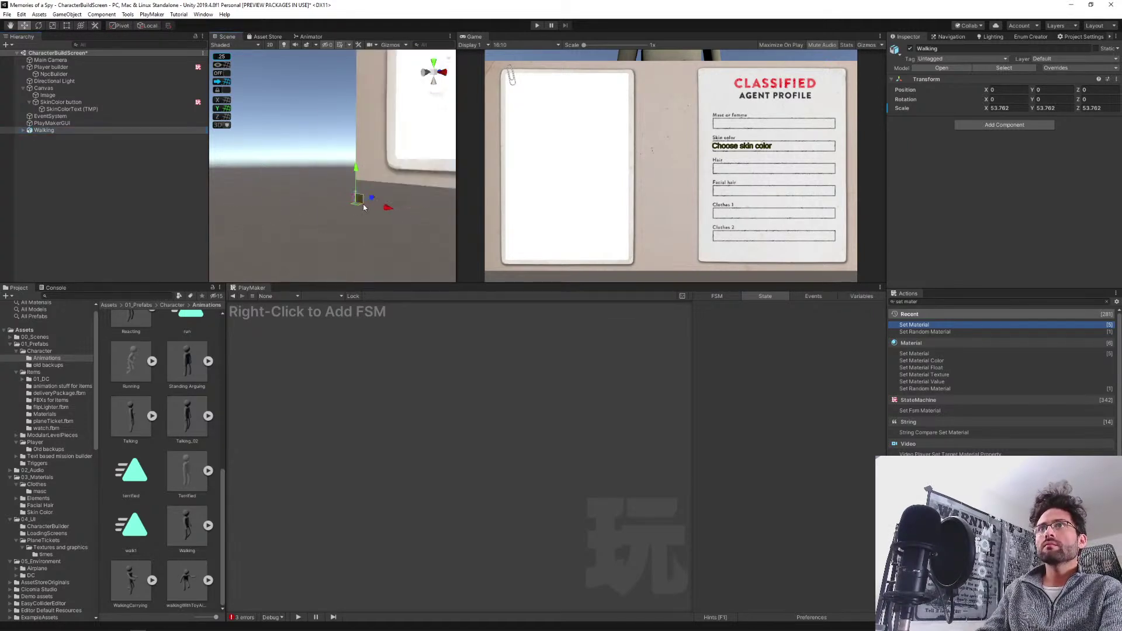
left_click_drag(377, 201, 351, 176)
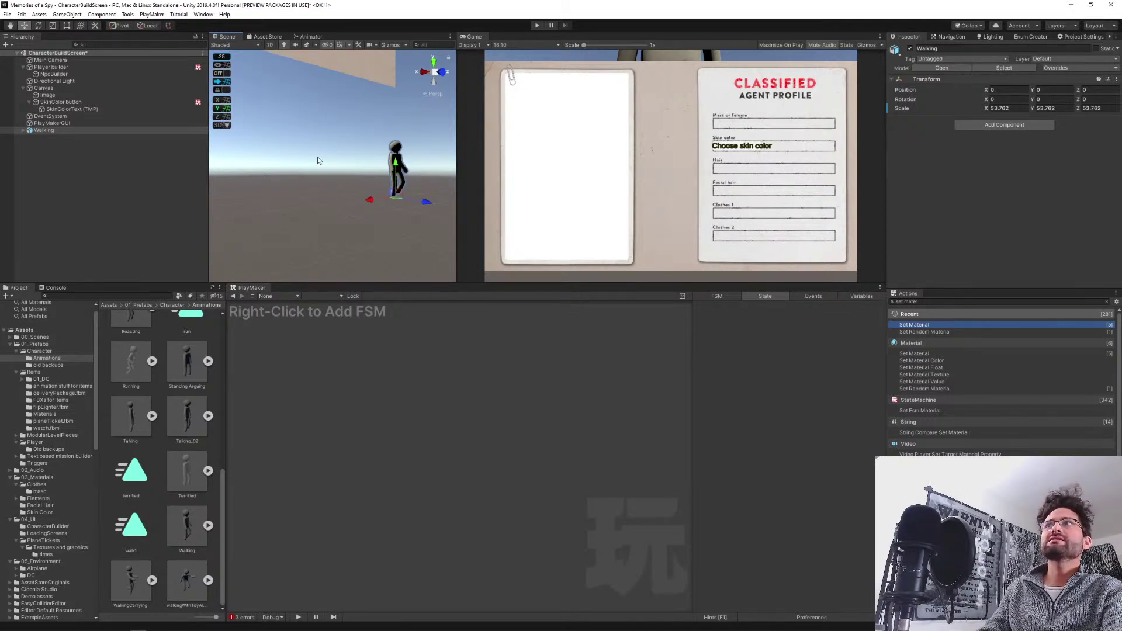
left_click(43, 61)
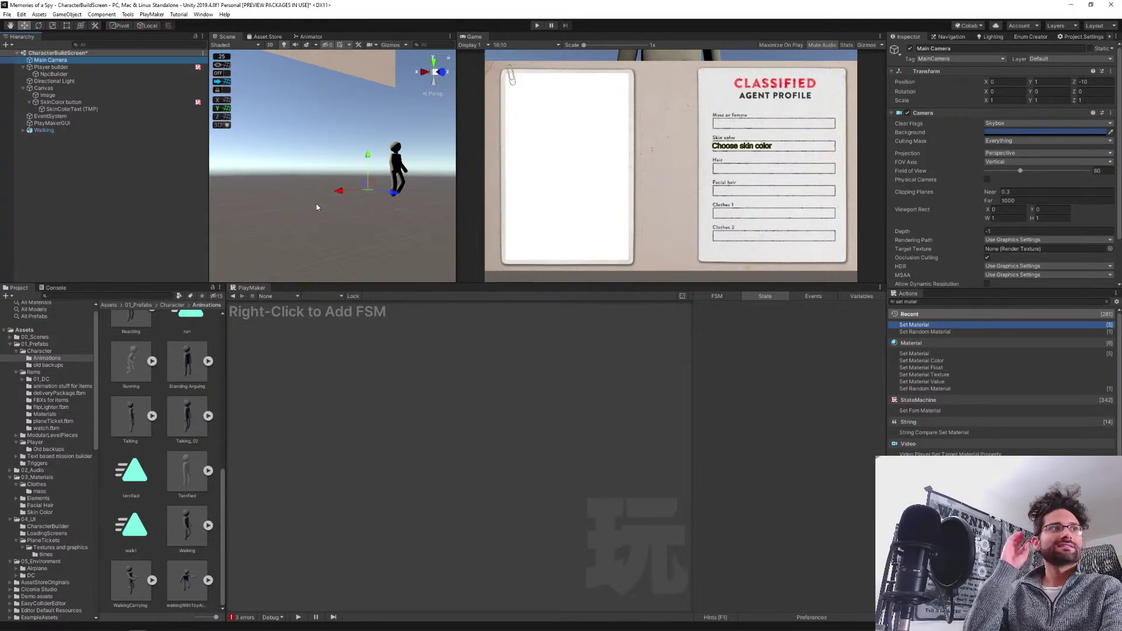
mouse_move(397, 191)
left_mouse_down()
mouse_move(374, 193)
mouse_move(408, 198)
mouse_move(384, 194)
left_mouse_up()
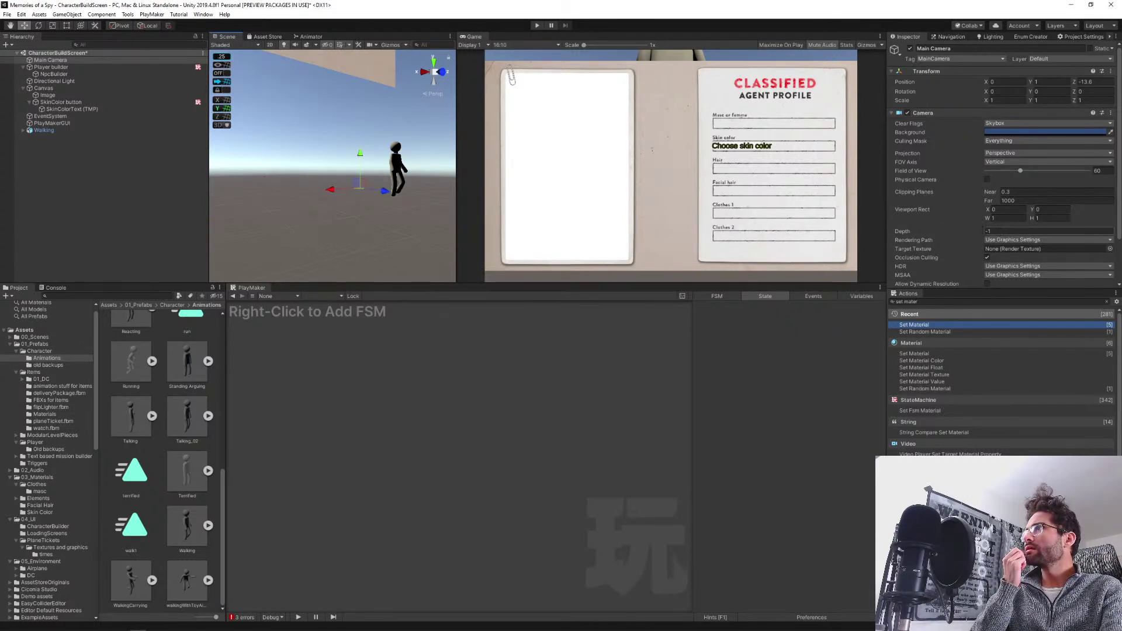
Try Main Camera depth values of 1 and -2, and set the depth back to -1.
mouse_move(908, 234)
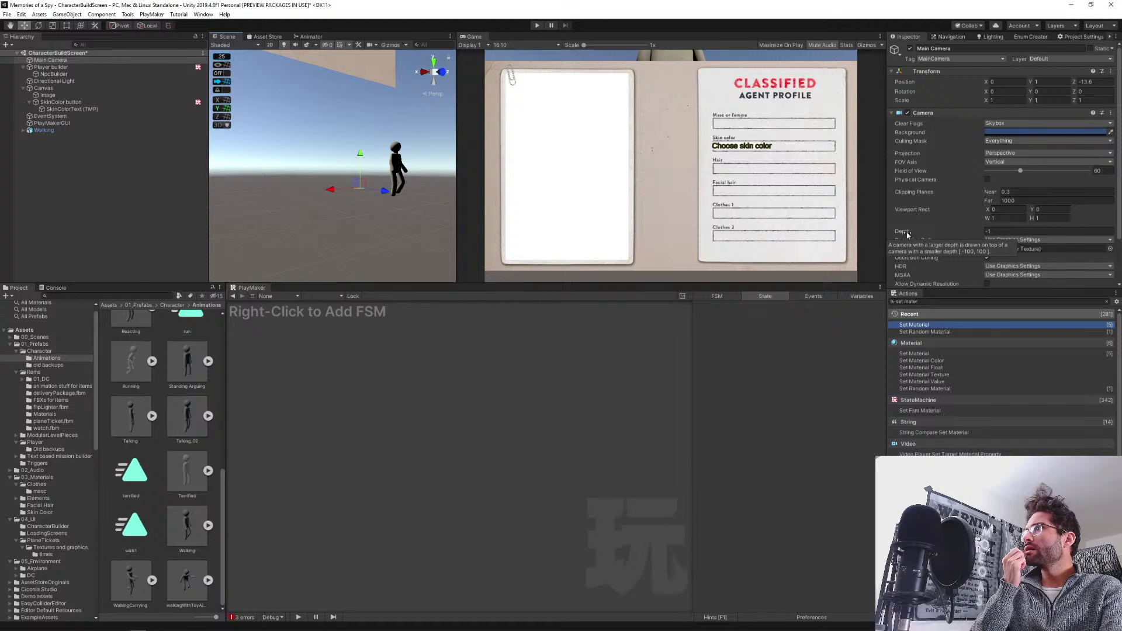
left_click(1000, 232)
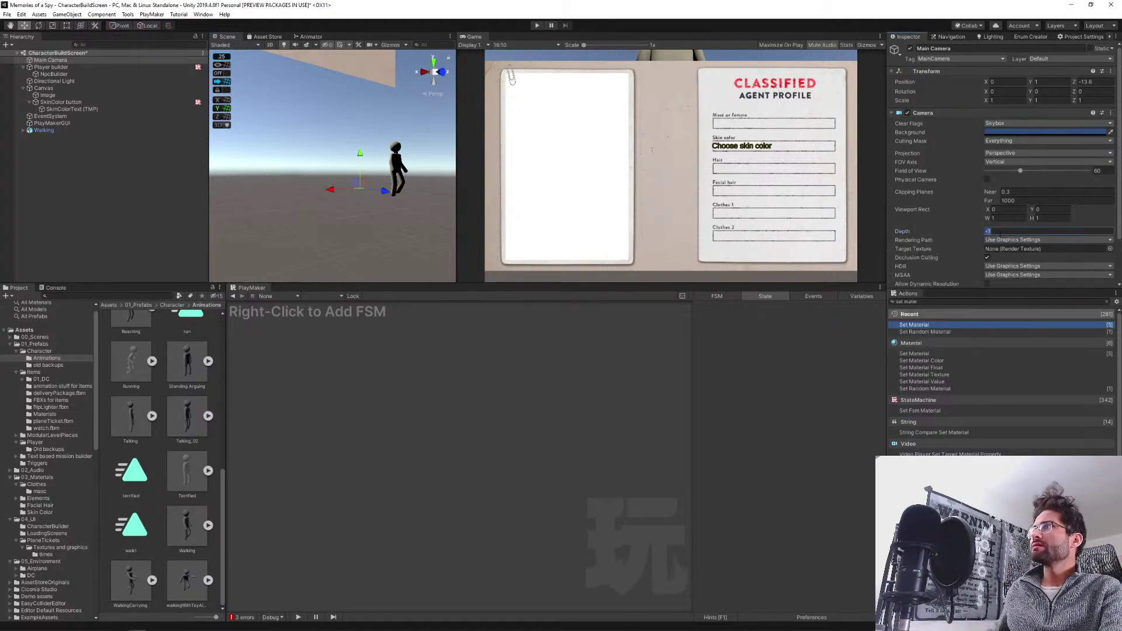
type("0")
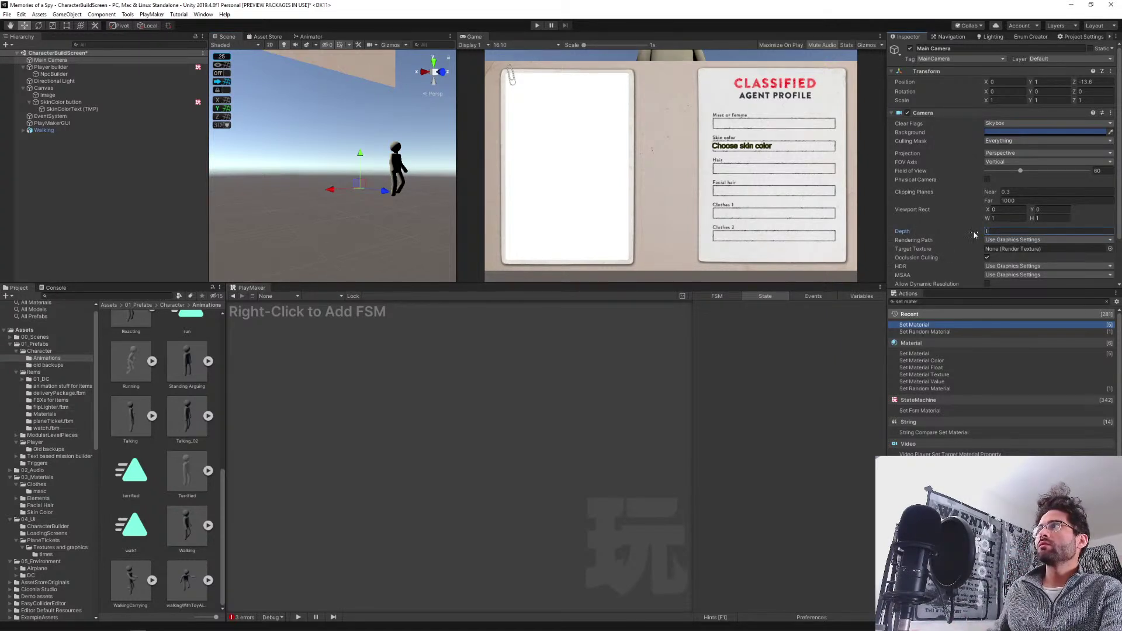
key("BackSpace")
type("1")
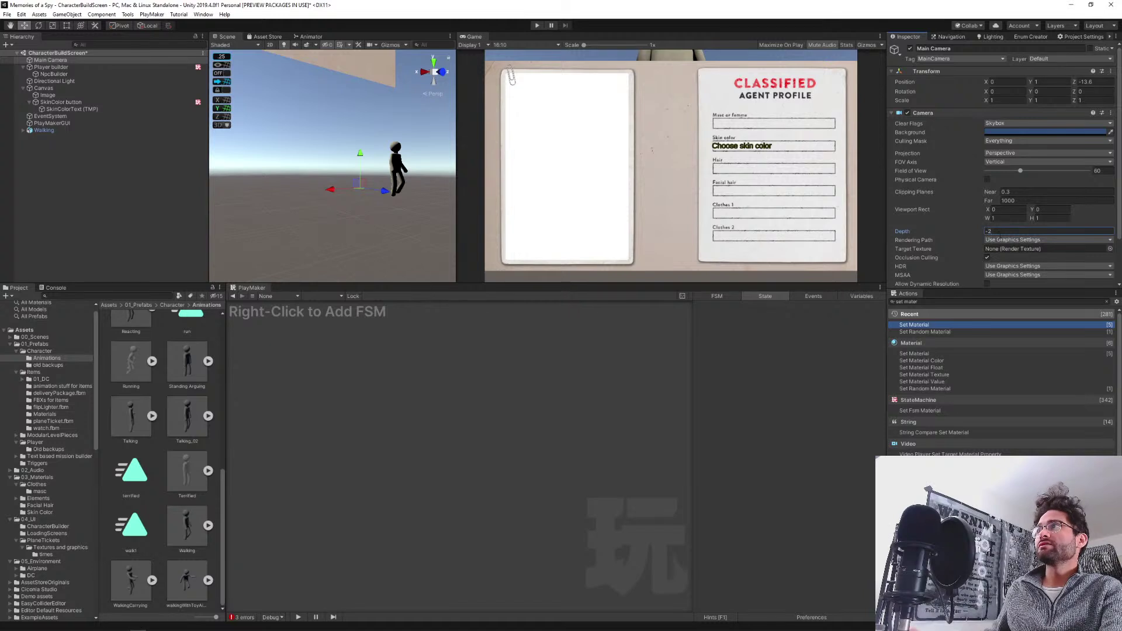
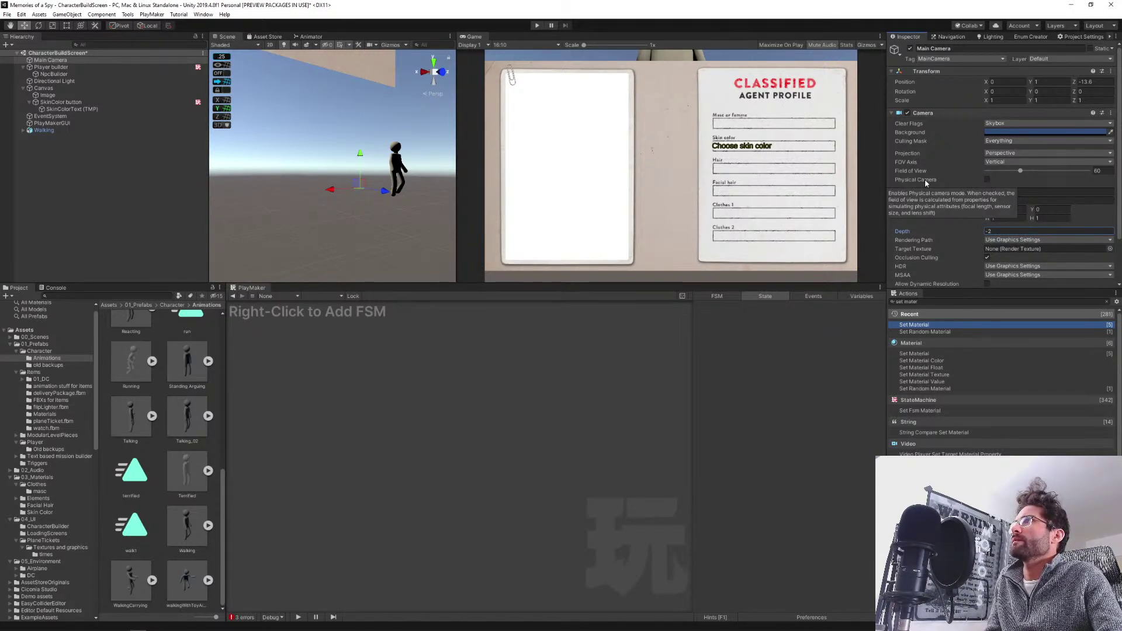
scroll(960, 243, "down", 3)
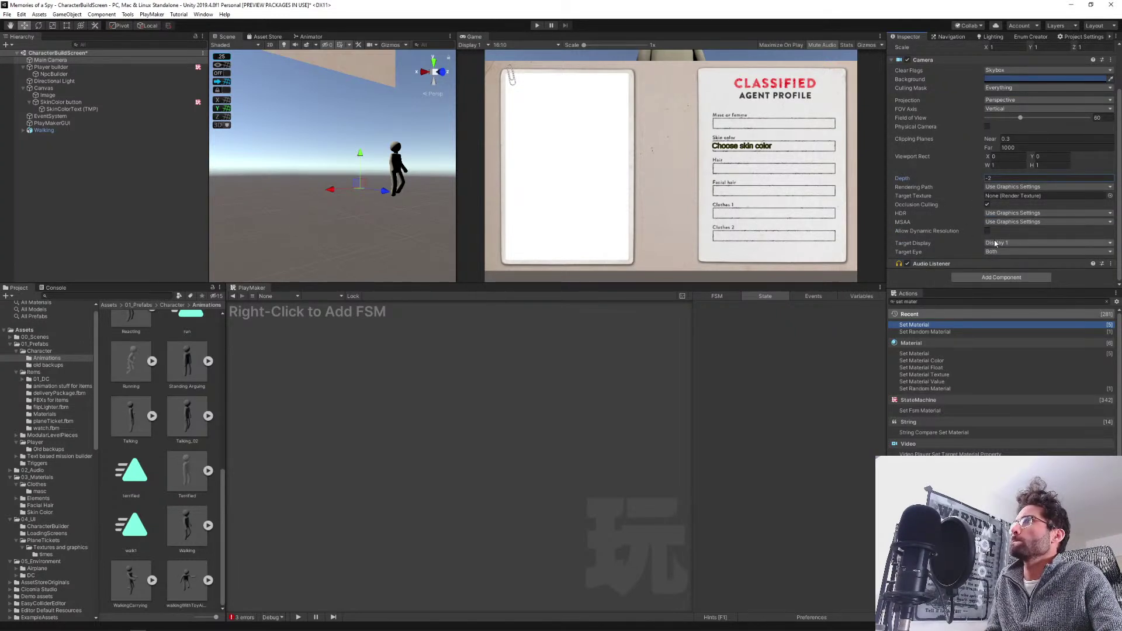
left_click(1003, 178)
type("-1")
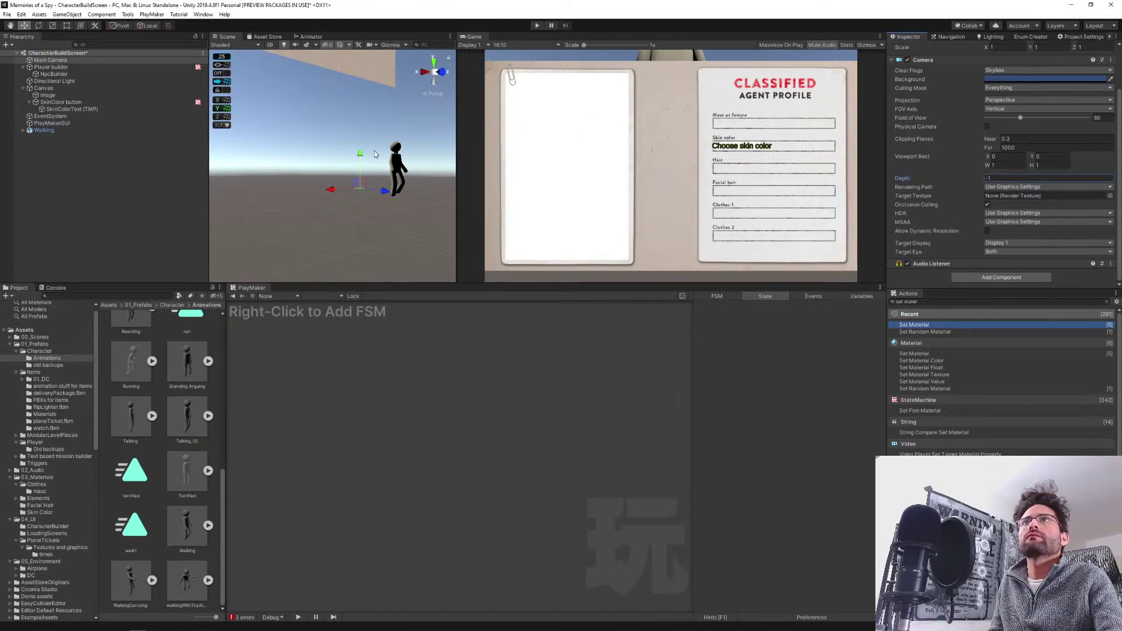
Raise the Main Camera to about Y 5.1, and set the Canvas to Screen Space - Camera with Main Camera as its render camera.
left_click_drag(360, 153, 361, 141)
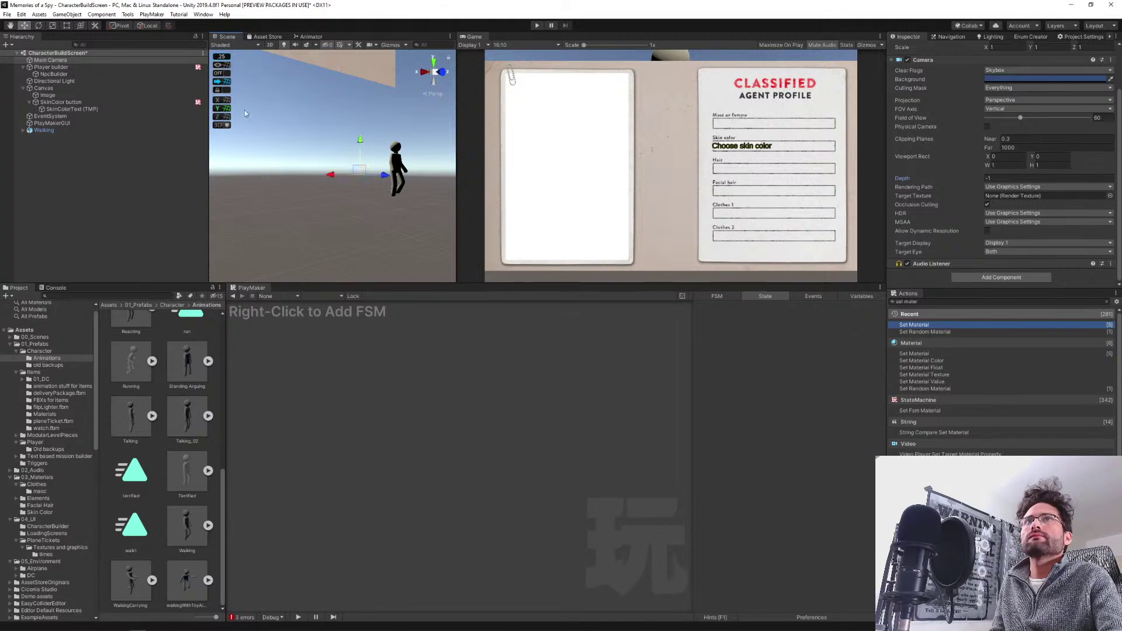
left_click(118, 88)
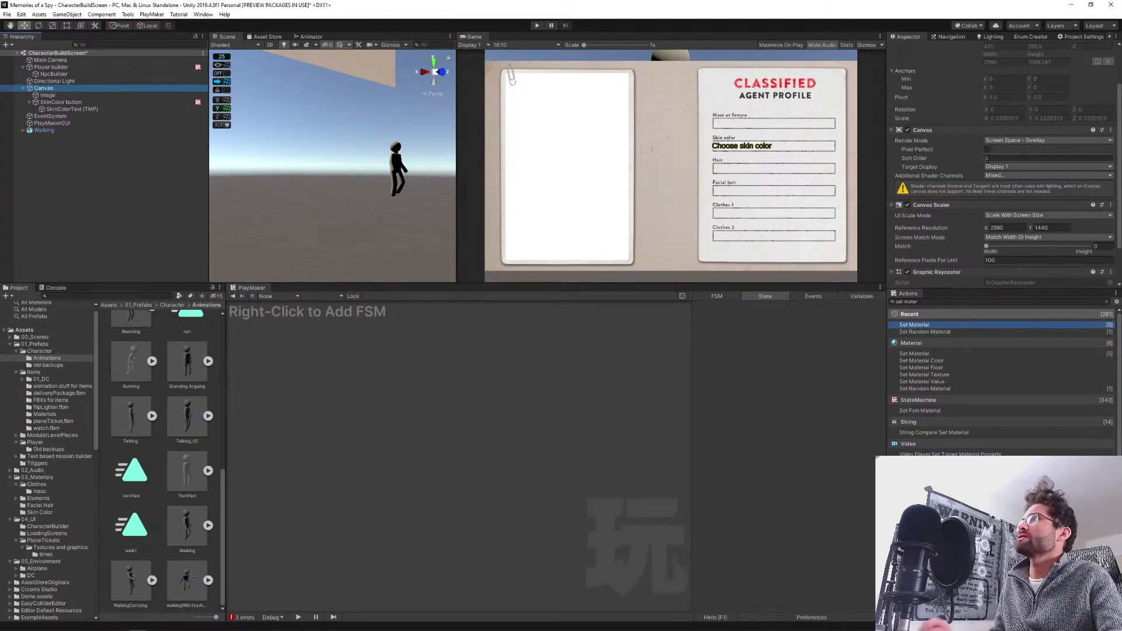
left_click(998, 141)
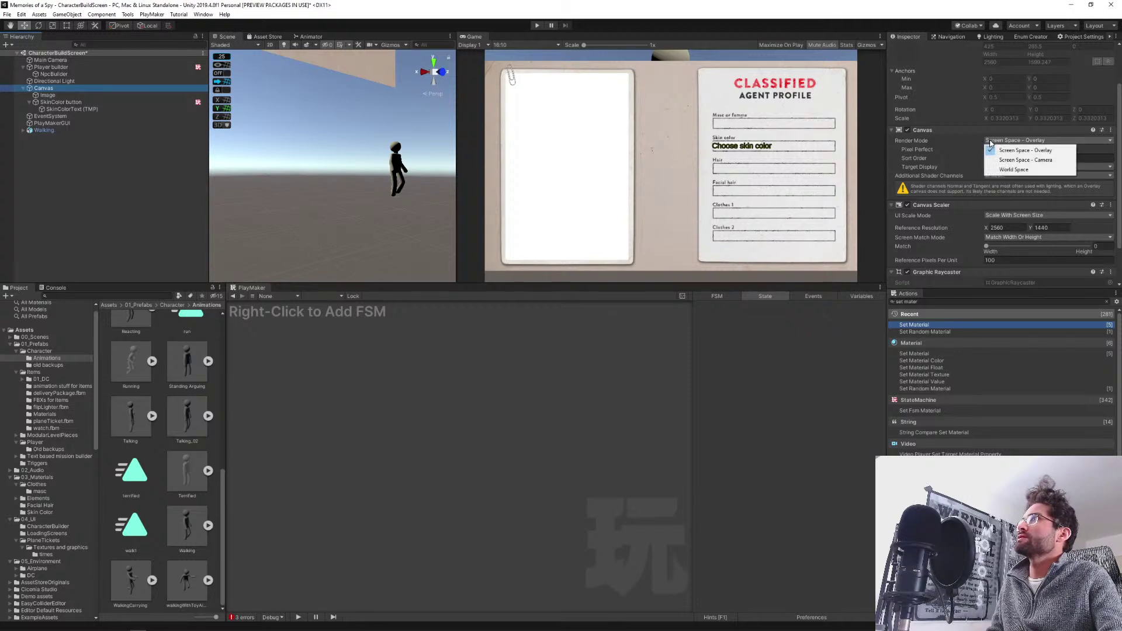
left_click(1027, 160)
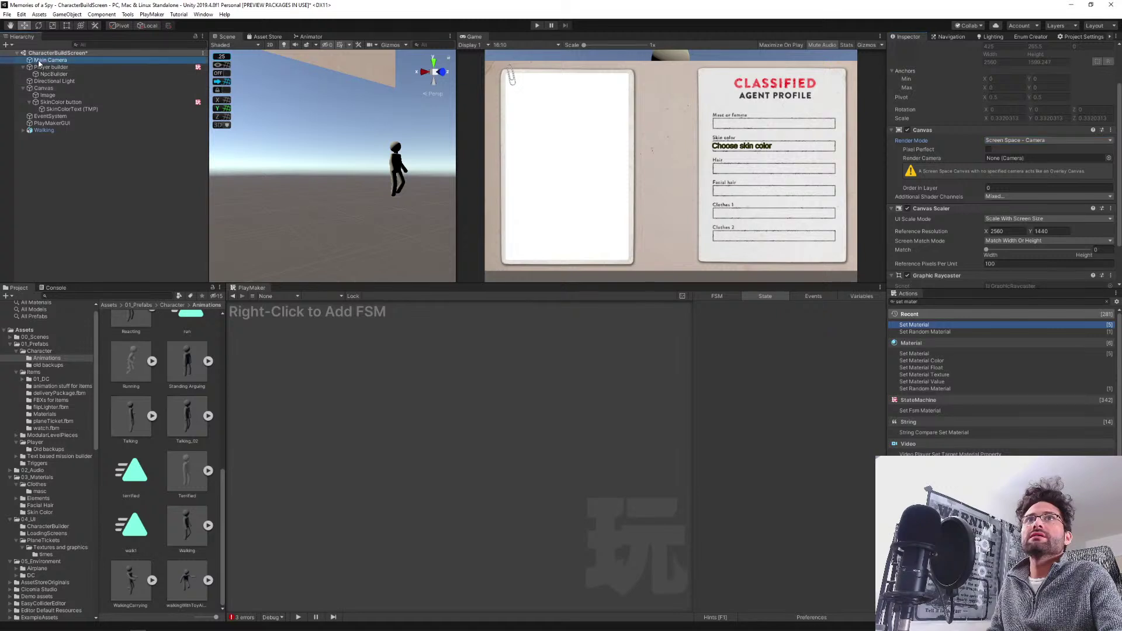
left_click_drag(39, 63, 1004, 162)
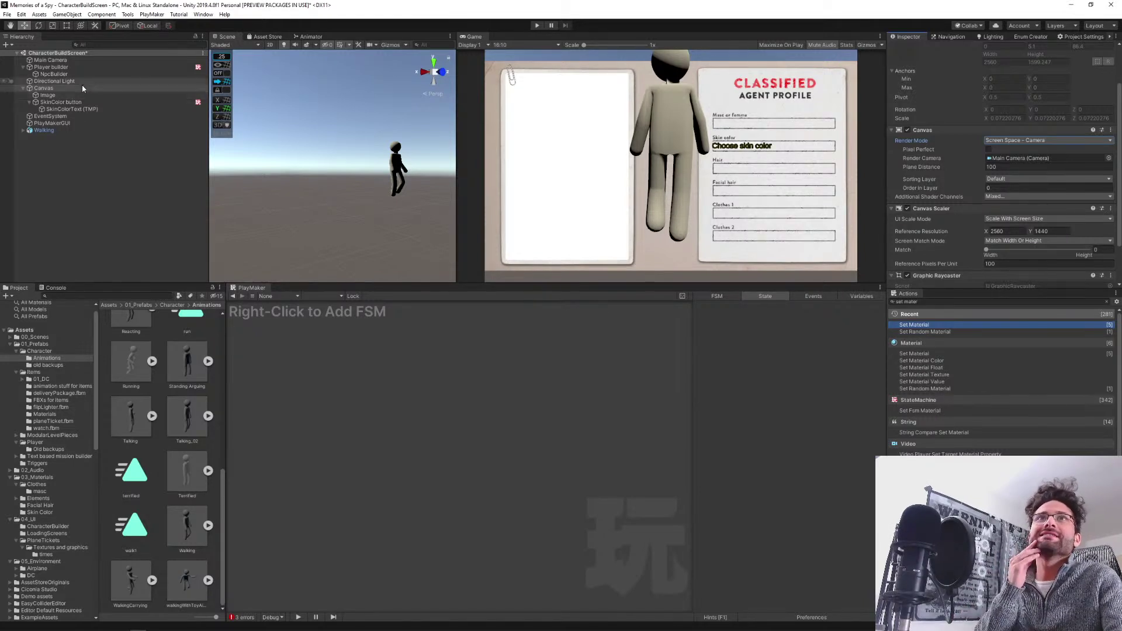
Rotate the Walking model to about -165 on Y and position it over the blank photo frame at about -9.7, -1.5, 5.3.
left_click(42, 60)
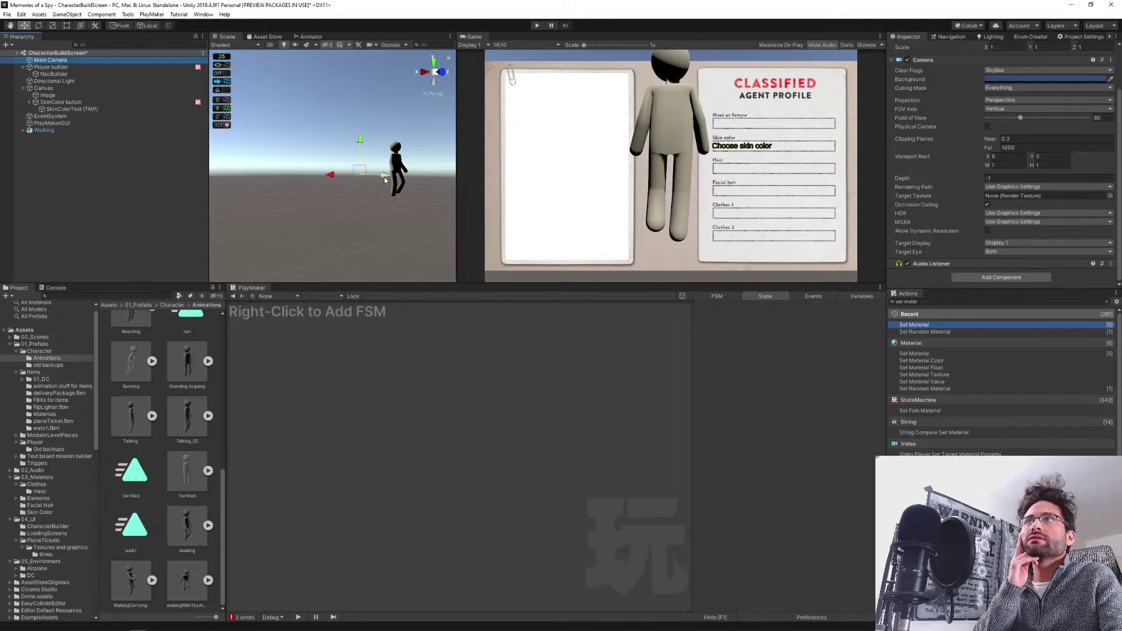
left_click(44, 130)
key("e")
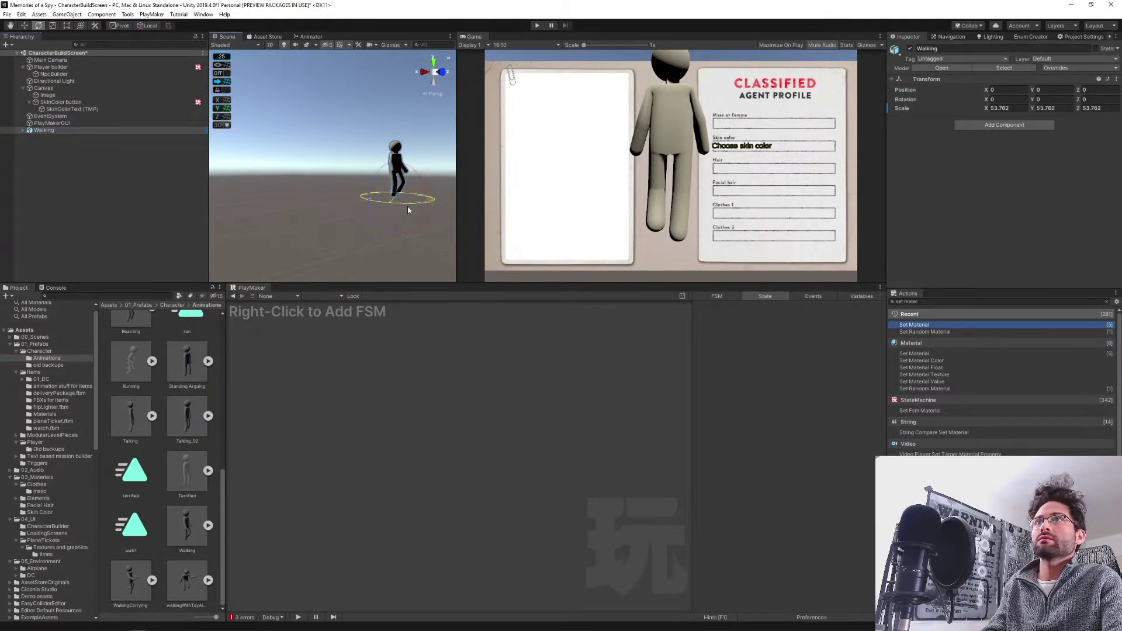
left_click_drag(408, 205, 705, 191)
left_click_drag(680, 193, 489, 209)
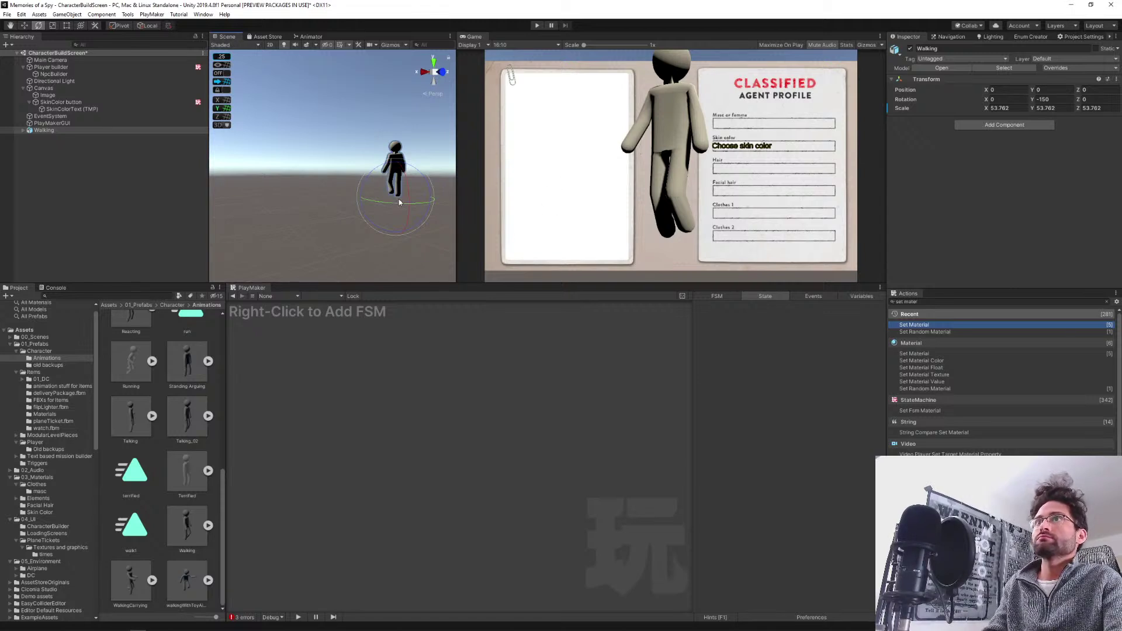
key("w")
left_click_drag(391, 198, 436, 202)
key("e")
key("w")
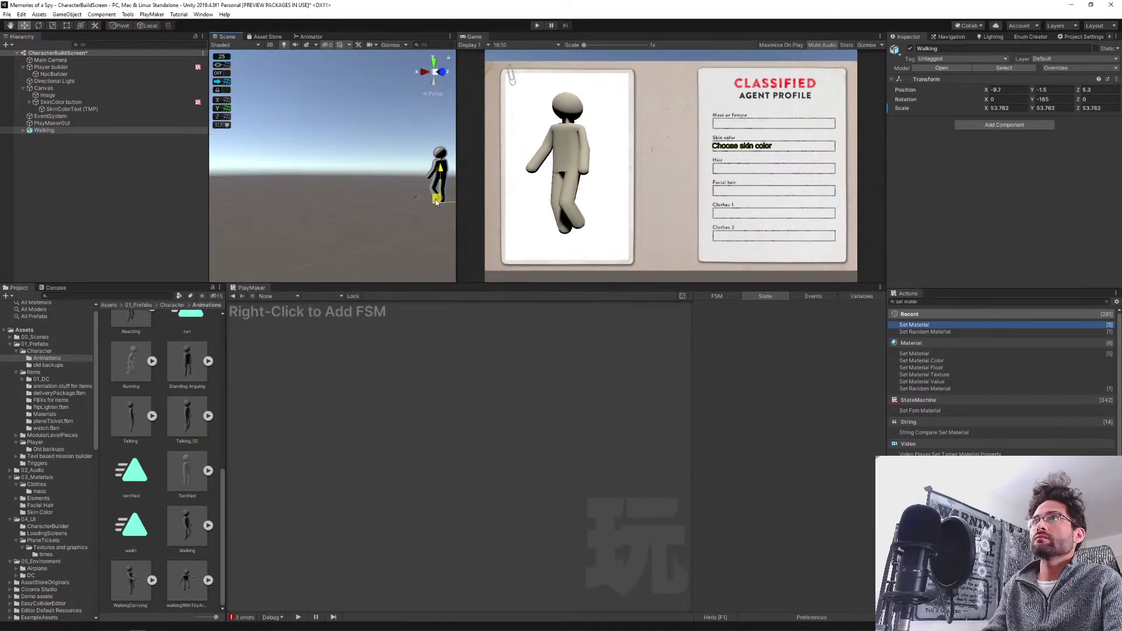
Make the Walking model a child of Main Camera and set its local position to 0, 0, 0.
left_click(41, 131)
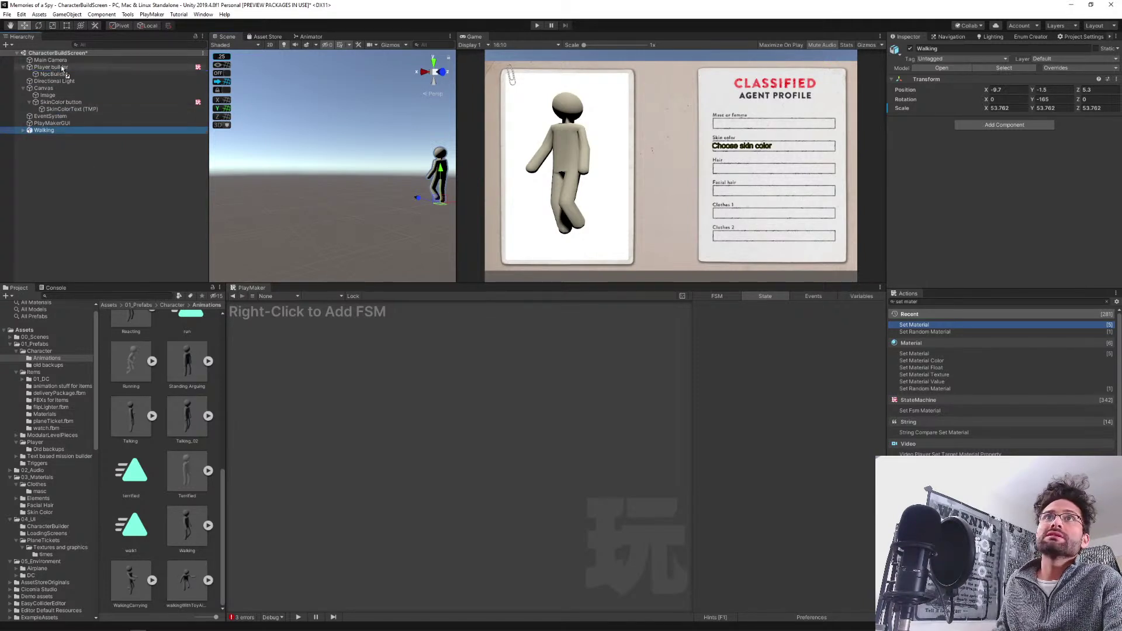
left_click_drag(56, 63, 53, 61)
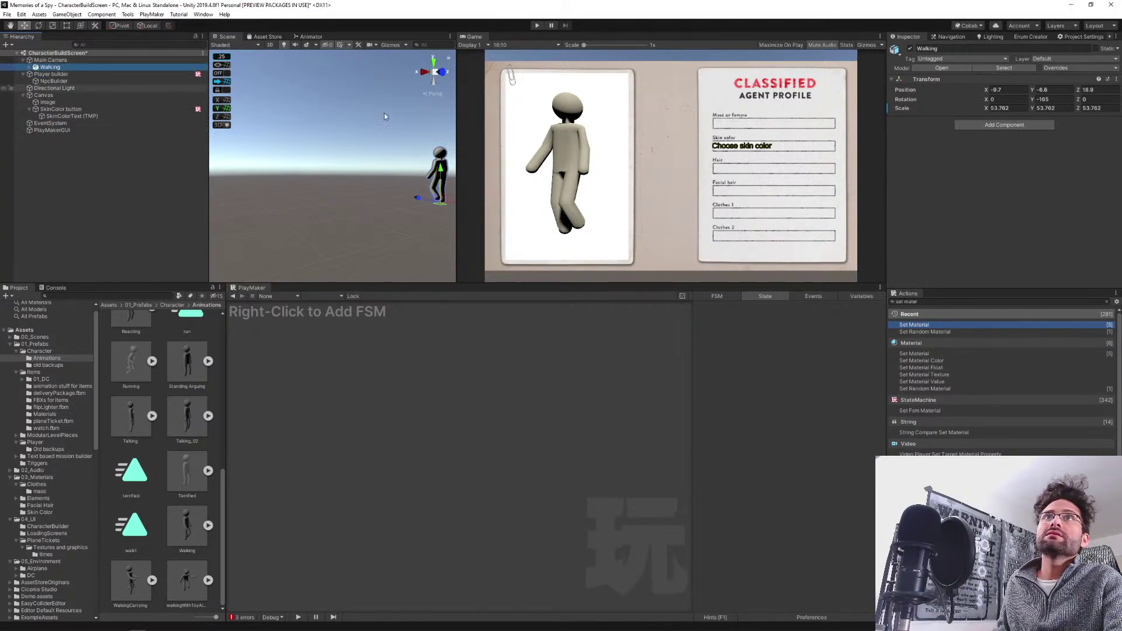
left_click(1005, 90)
type("0")
key("Tab")
type("0")
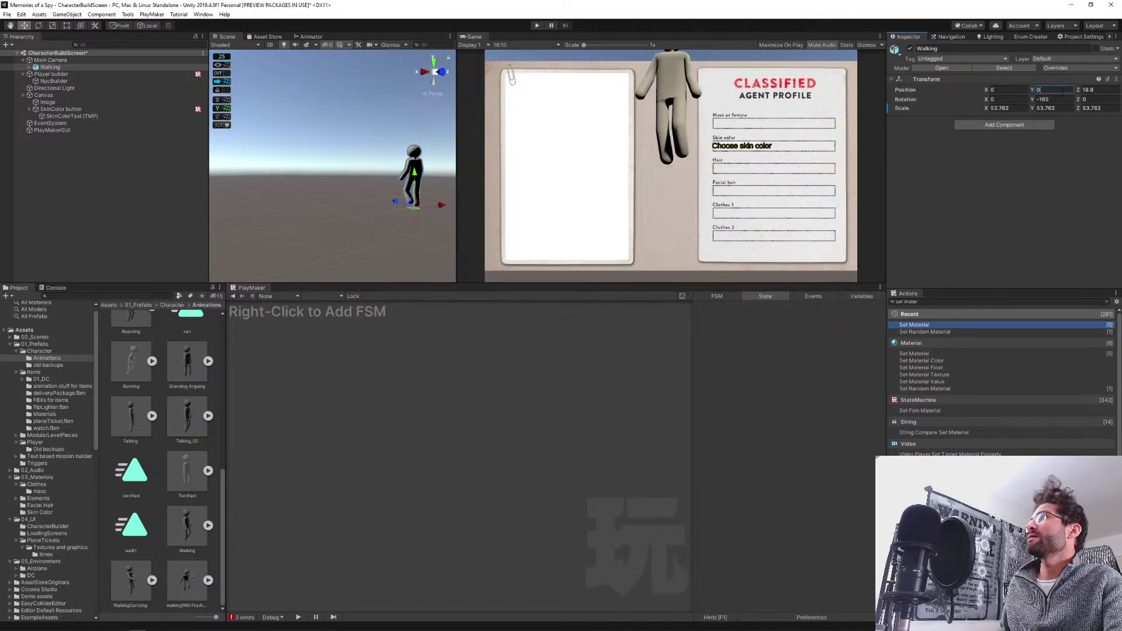
key("Tab")
type("0")
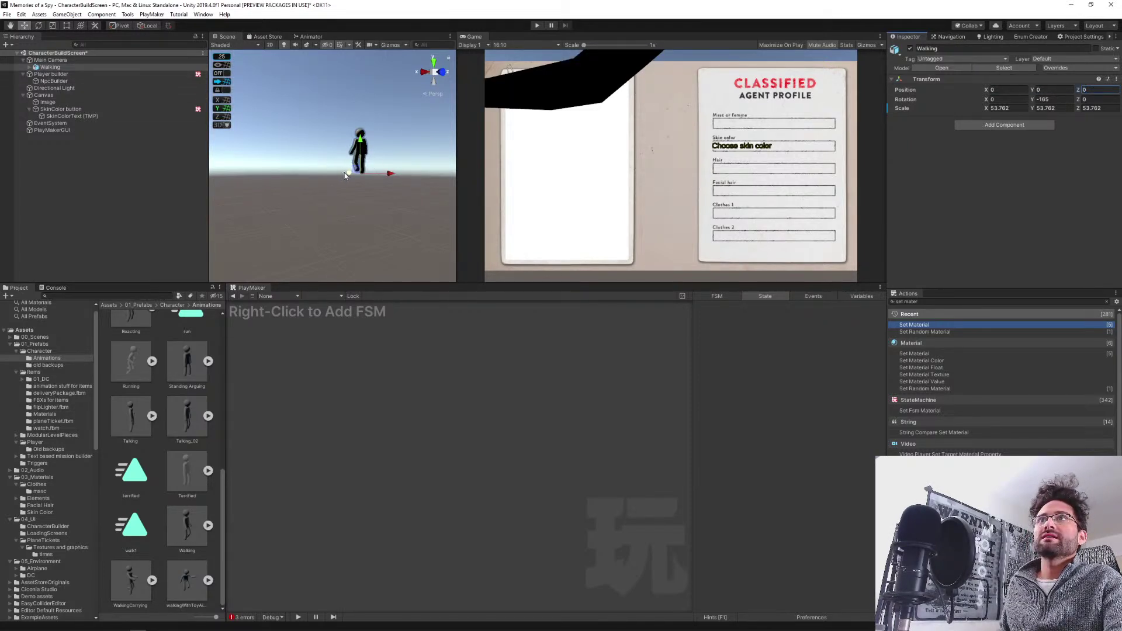
Place the Walking model in the camera's view between the two dossier pages, at X 0, Y about -5.77 and Z 19.92.
left_click_drag(346, 173, 405, 180)
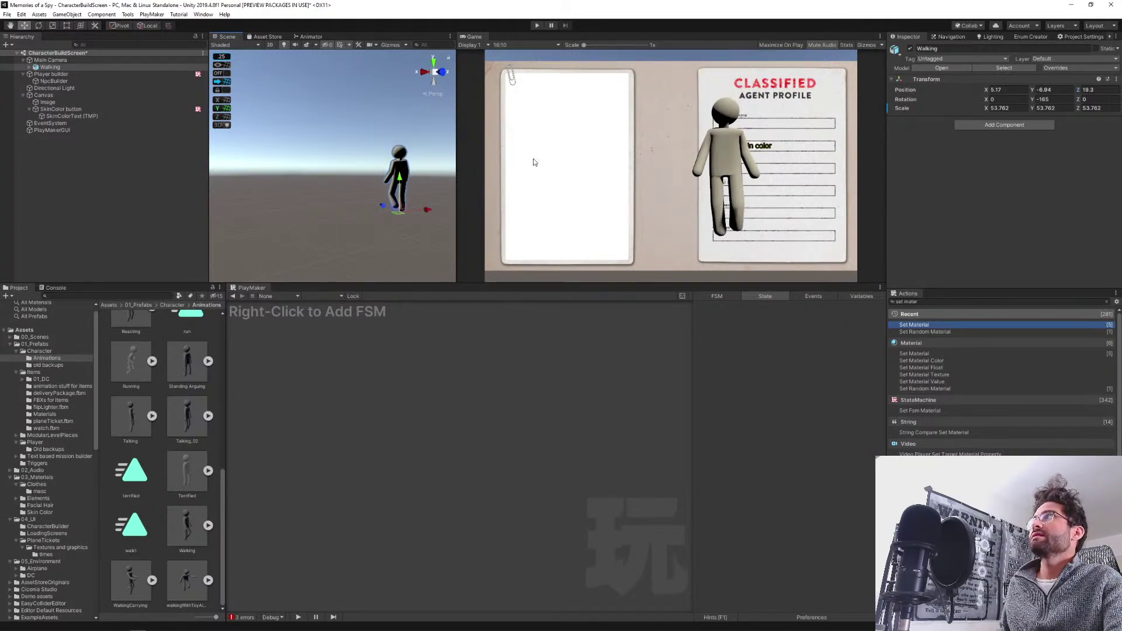
mouse_move(405, 180)
left_mouse_down()
mouse_move(401, 167)
mouse_move(401, 176)
left_mouse_up()
left_click(1001, 89)
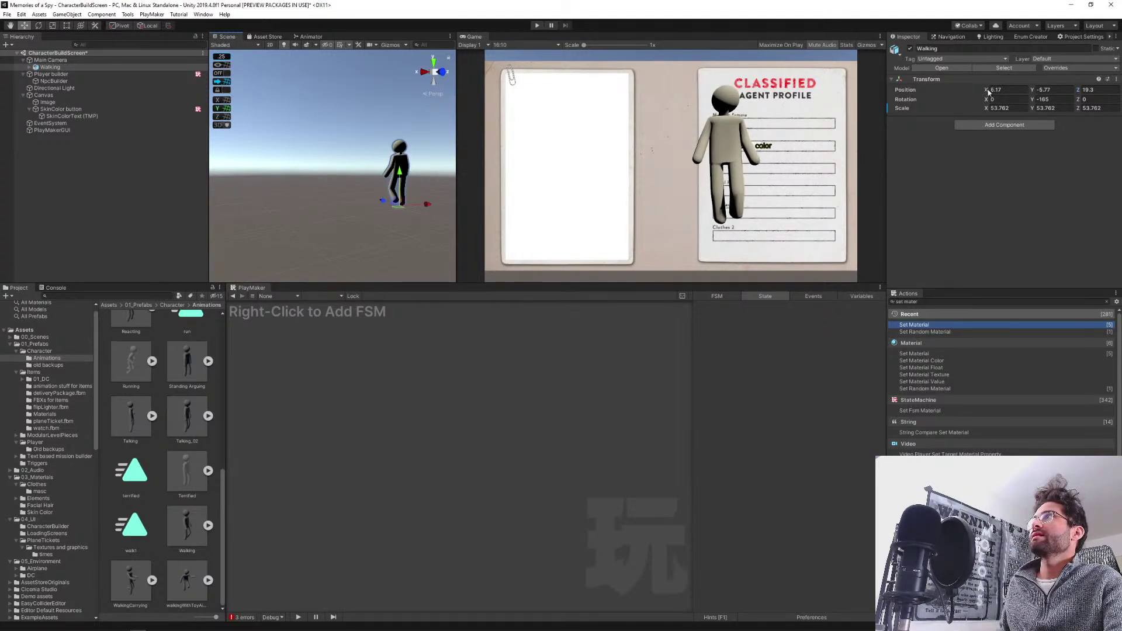
type("4.35")
key("Return")
left_click_drag(987, 90, 990, 90)
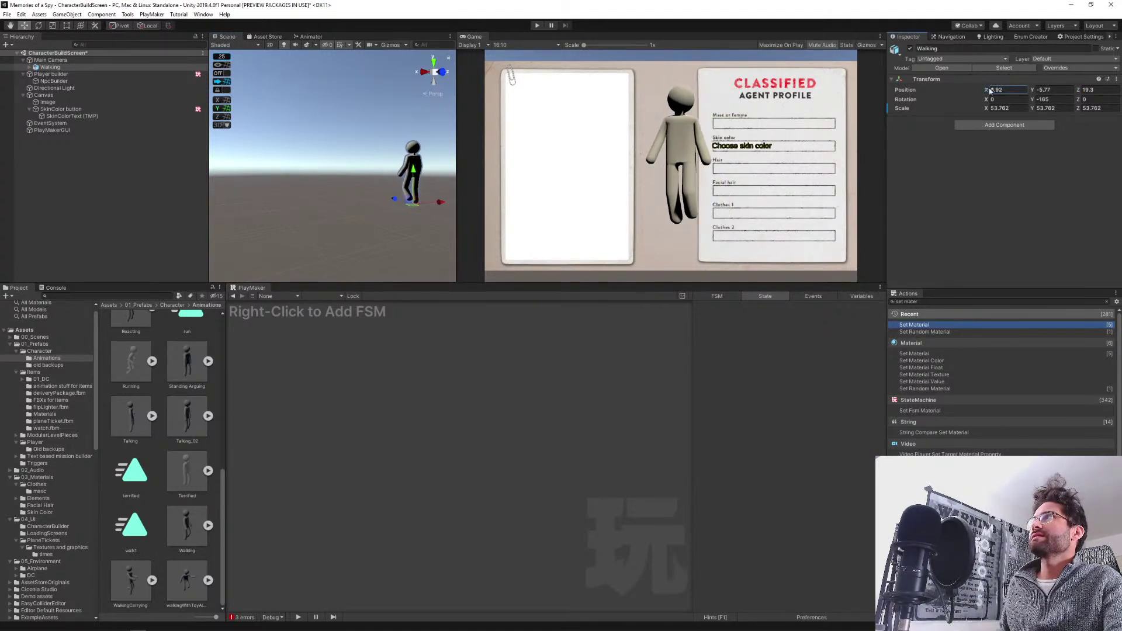
left_click(1015, 92)
type("0")
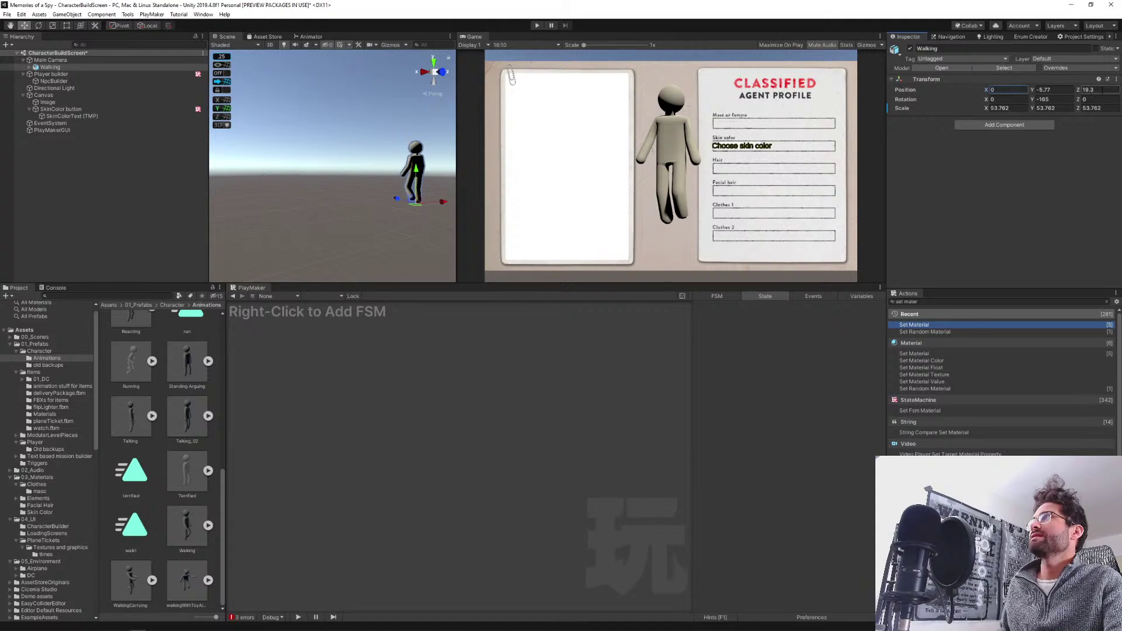
left_click(1094, 89)
type("19.92")
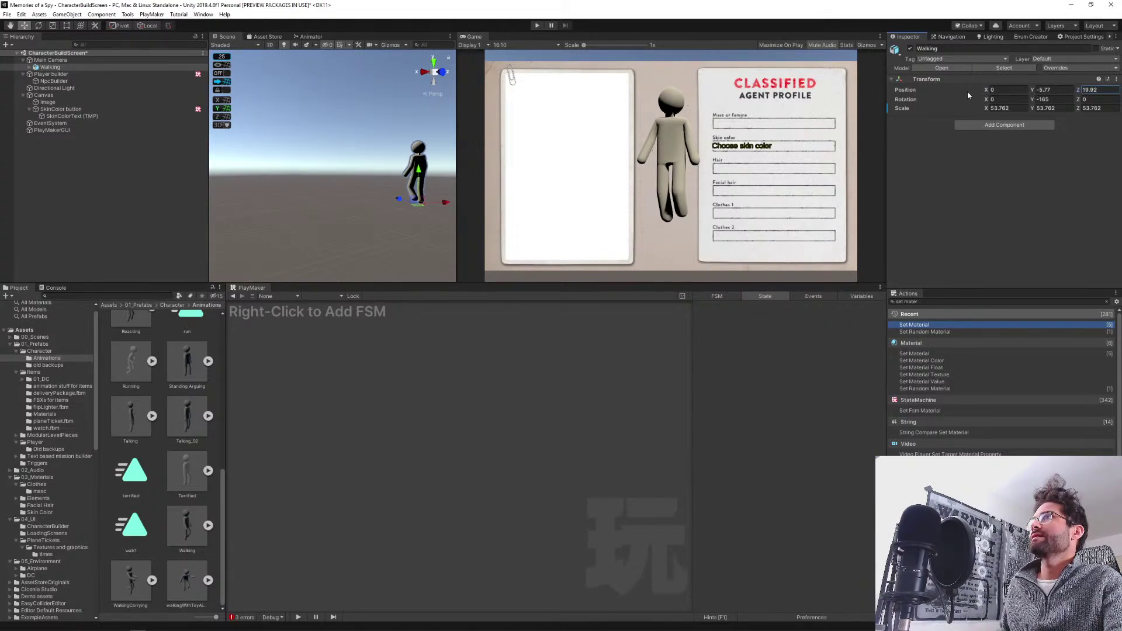
left_click(50, 60)
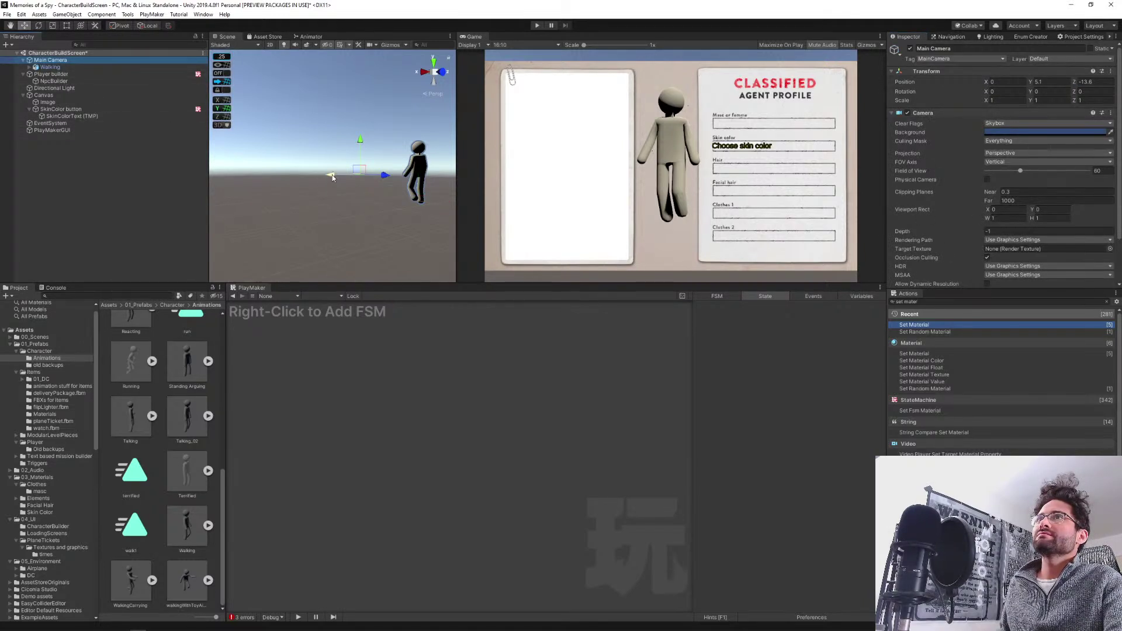
mouse_move(349, 174)
left_mouse_down()
mouse_move(373, 175)
mouse_move(324, 174)
mouse_move(342, 178)
left_mouse_up()
key("ctrl+z")
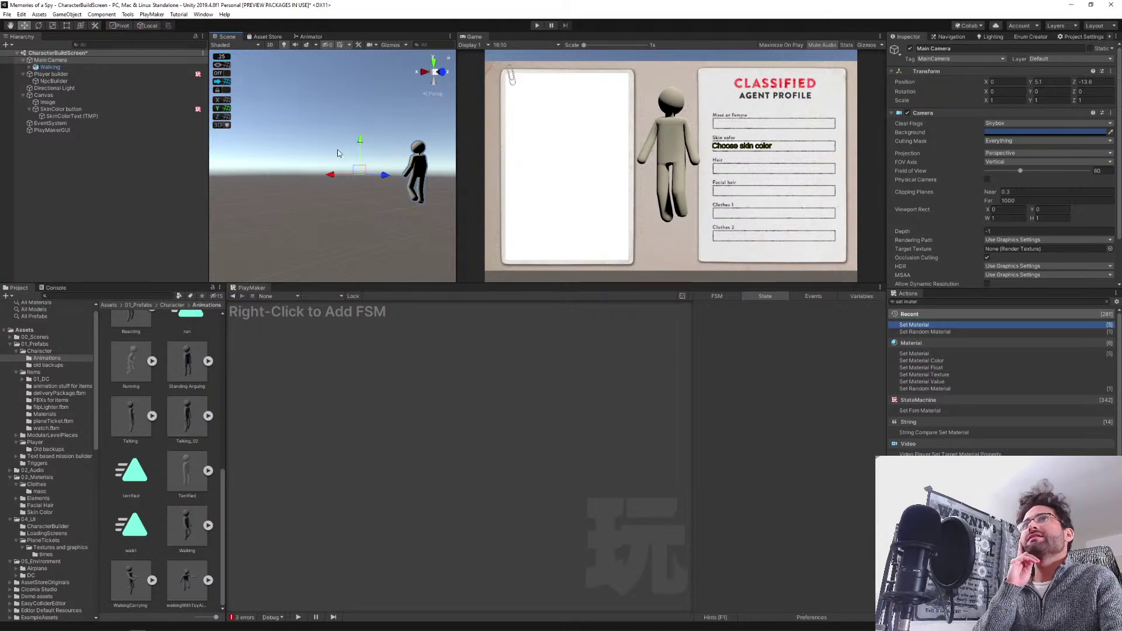
Nudge the Walking model to about X -0.1 and Z 19.95 while keeping its height.
left_click(57, 68)
left_click_drag(436, 202, 437, 167)
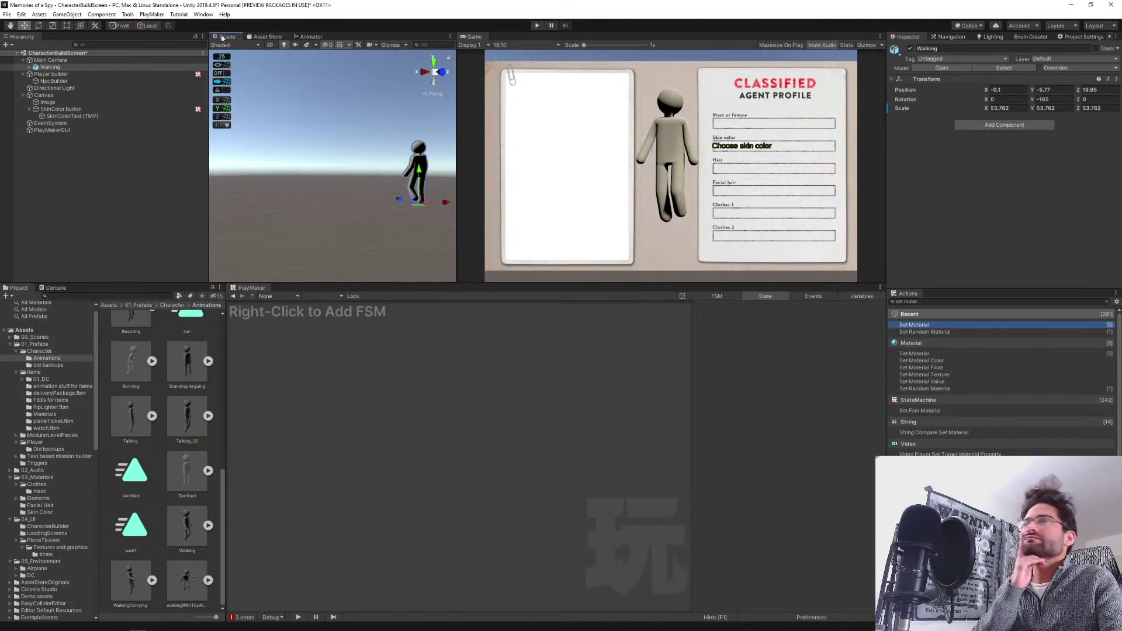
Examine the Canvas render mode and plane distance and the Main Camera's rendering path options.
left_click(52, 97)
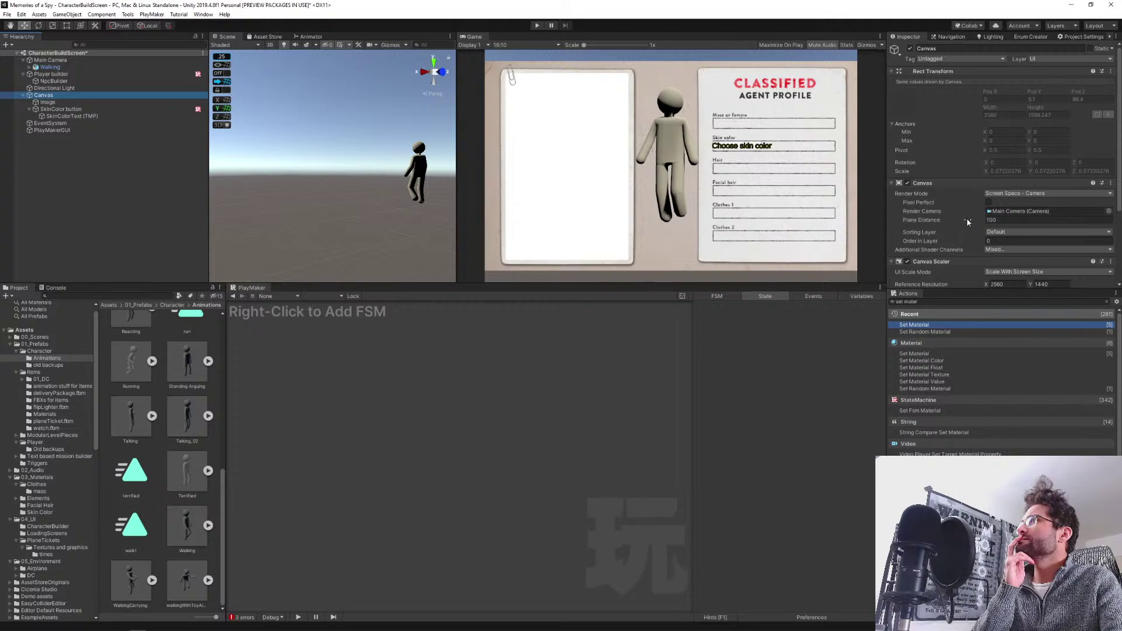
scroll(967, 222, "down", 3)
scroll(967, 229, "up", 3)
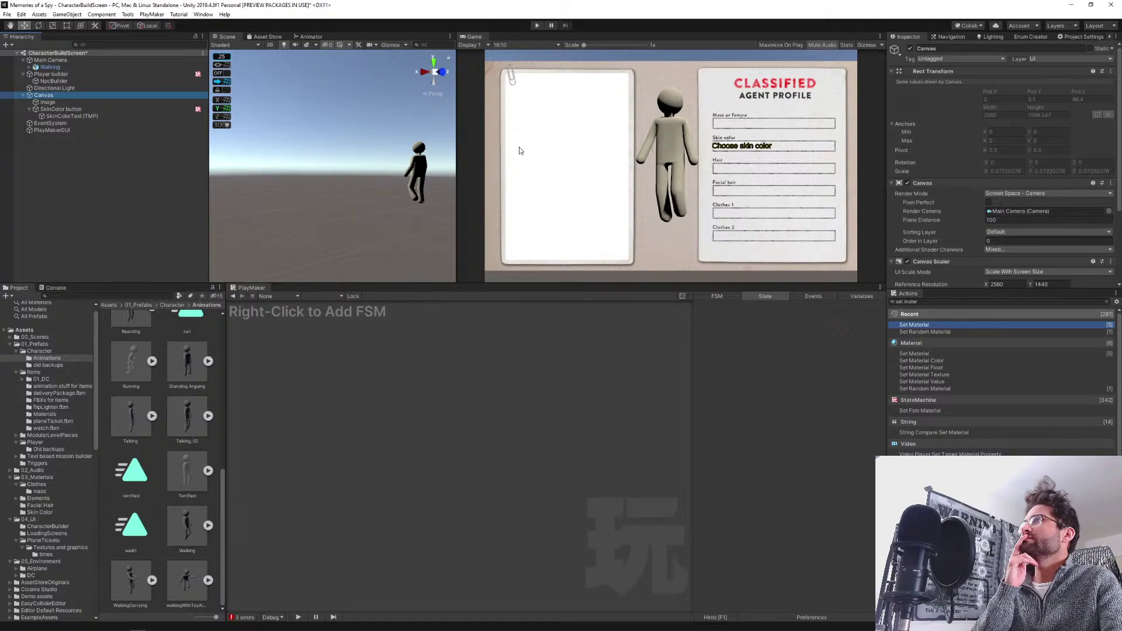
right_click(56, 174)
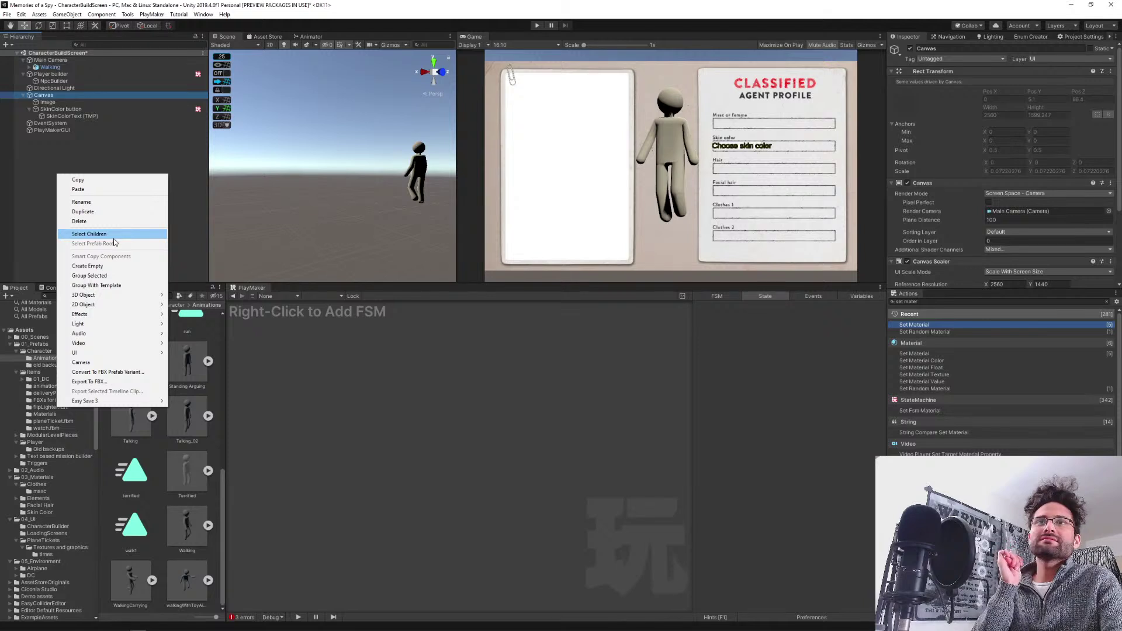
left_click(92, 153)
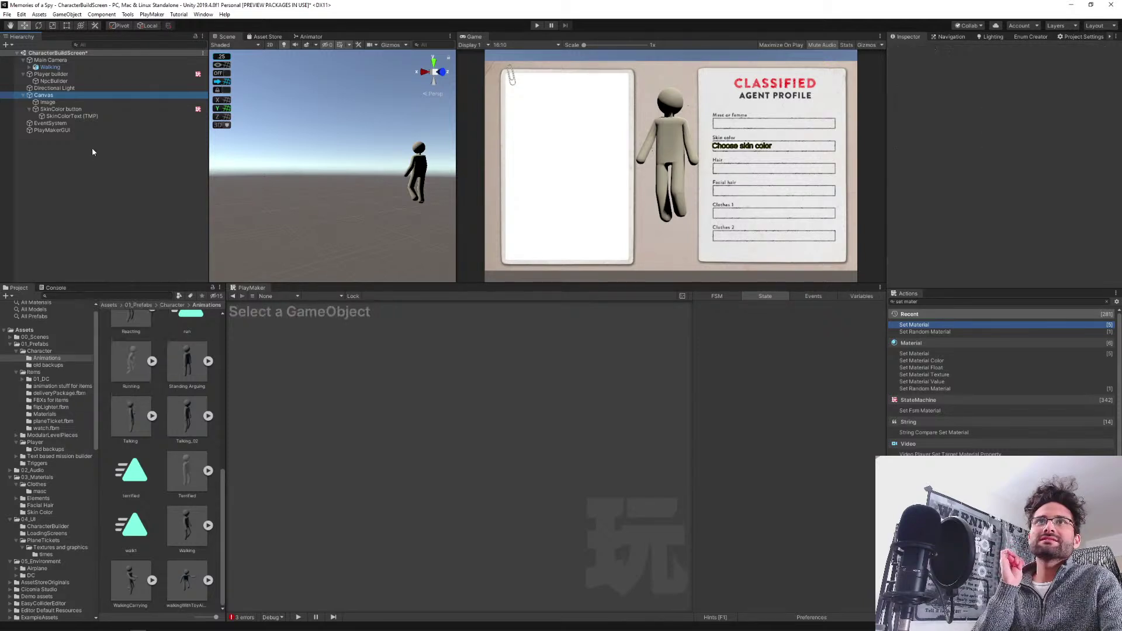
left_click(44, 60)
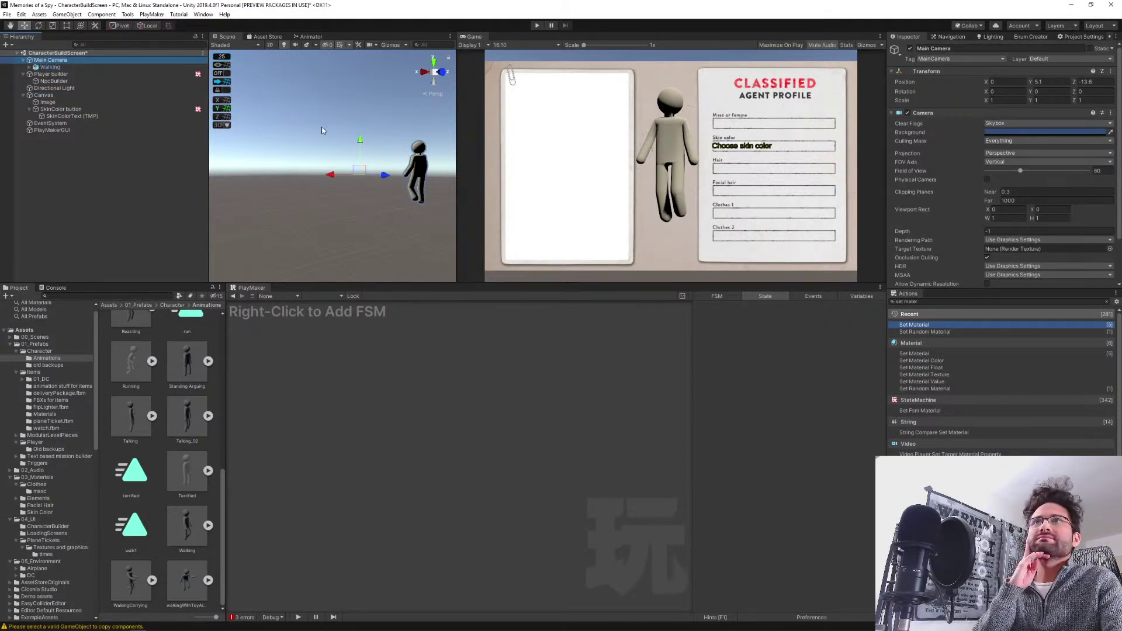
left_click(332, 173)
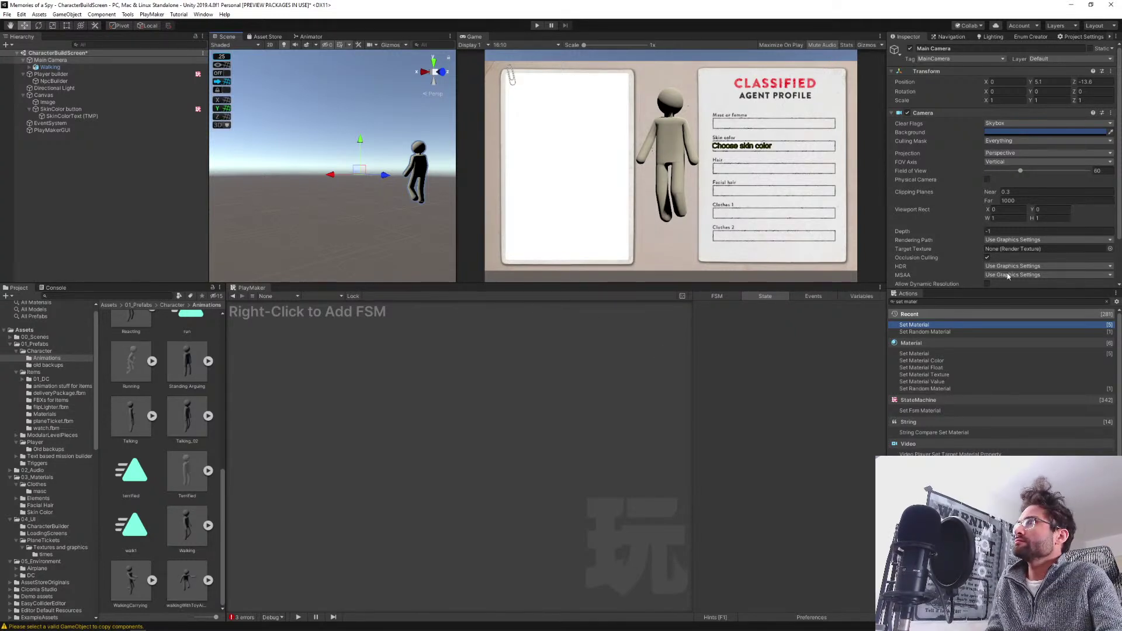
left_click(1011, 241)
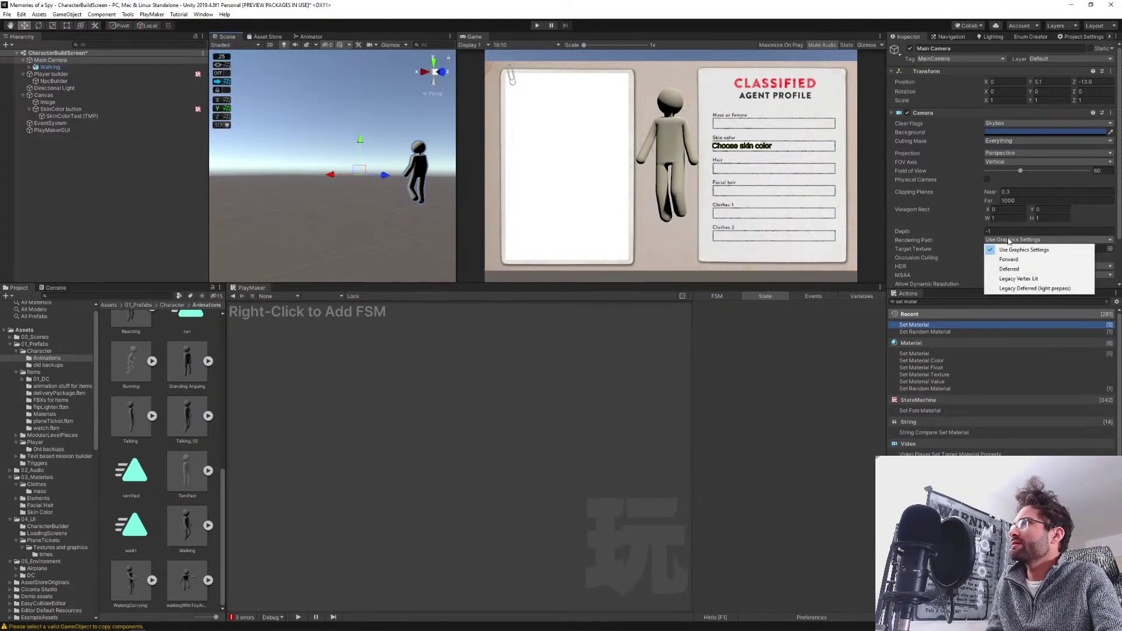
left_click(1011, 243)
scroll(955, 241, "down", 3)
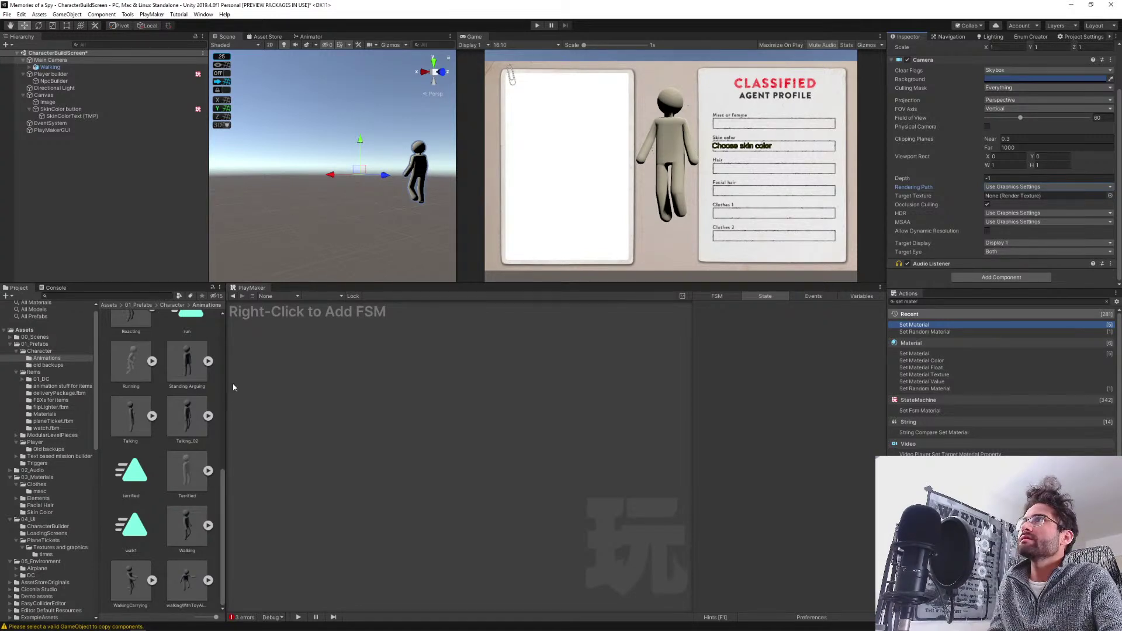
Move the Walking model over the blank photo page and farther from the camera, to about X -19 and Z 43.6.
left_click(50, 66)
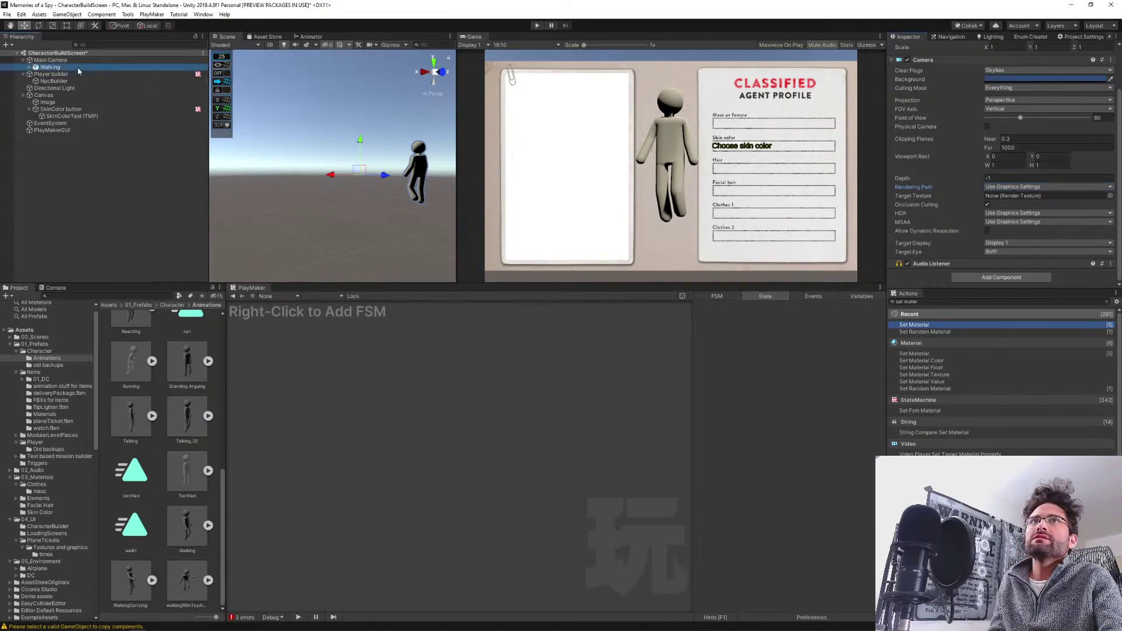
left_click_drag(439, 201, 485, 187)
key("f")
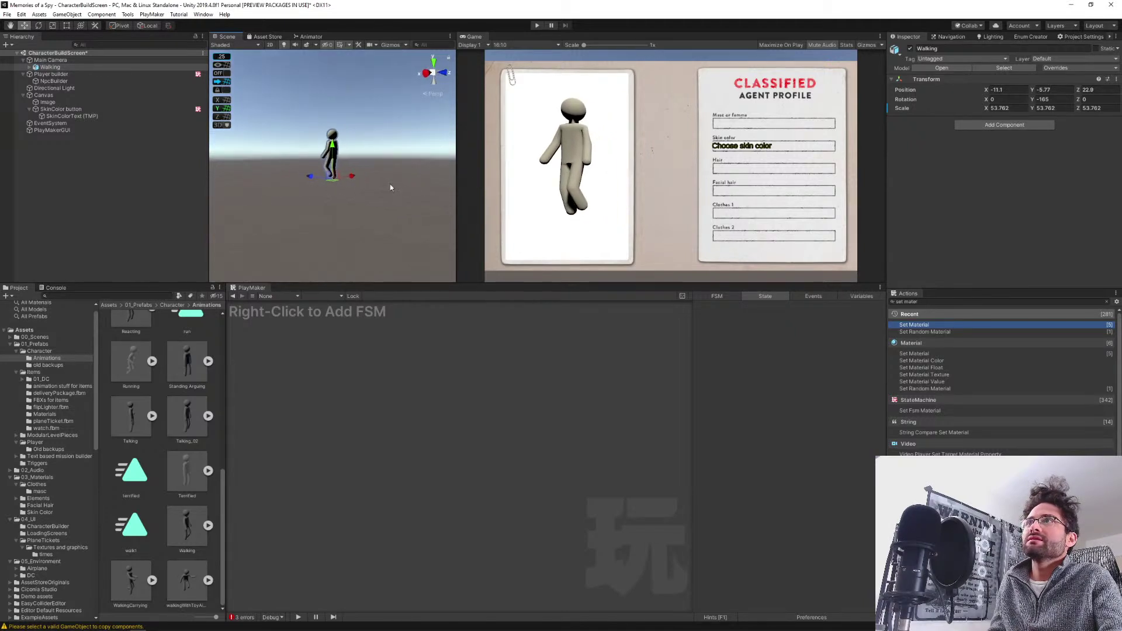
left_click_drag(408, 229, 506, 234)
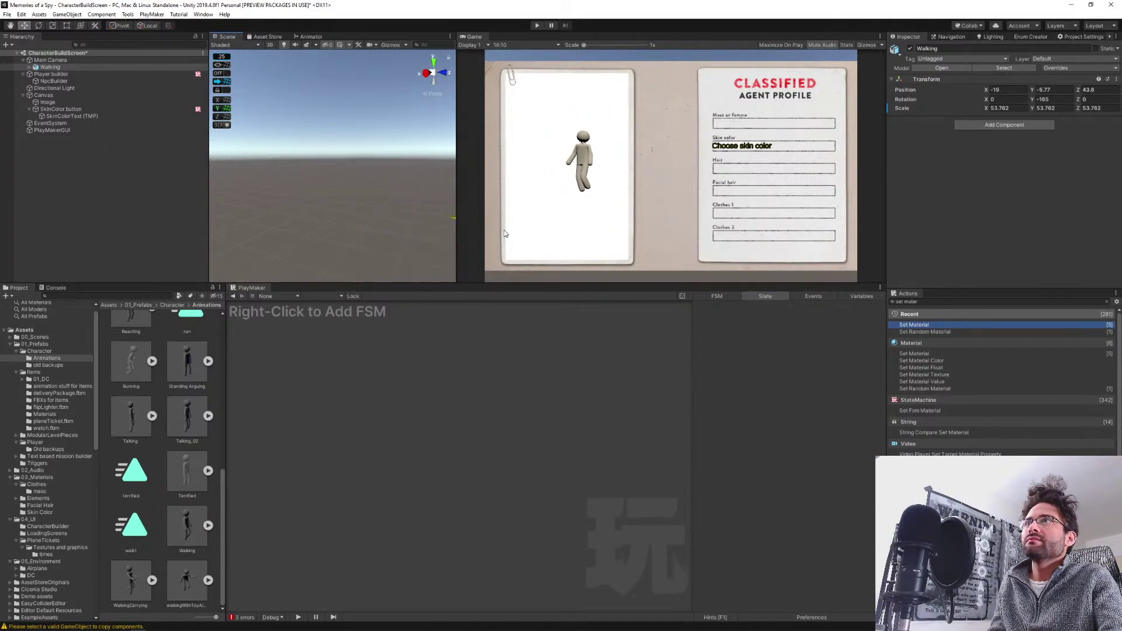
Narrow the Main Camera's field of view to about 6.8 and move the Walking model just before the canvas, at about X -5.2 and Z 97.1.
left_click(71, 61)
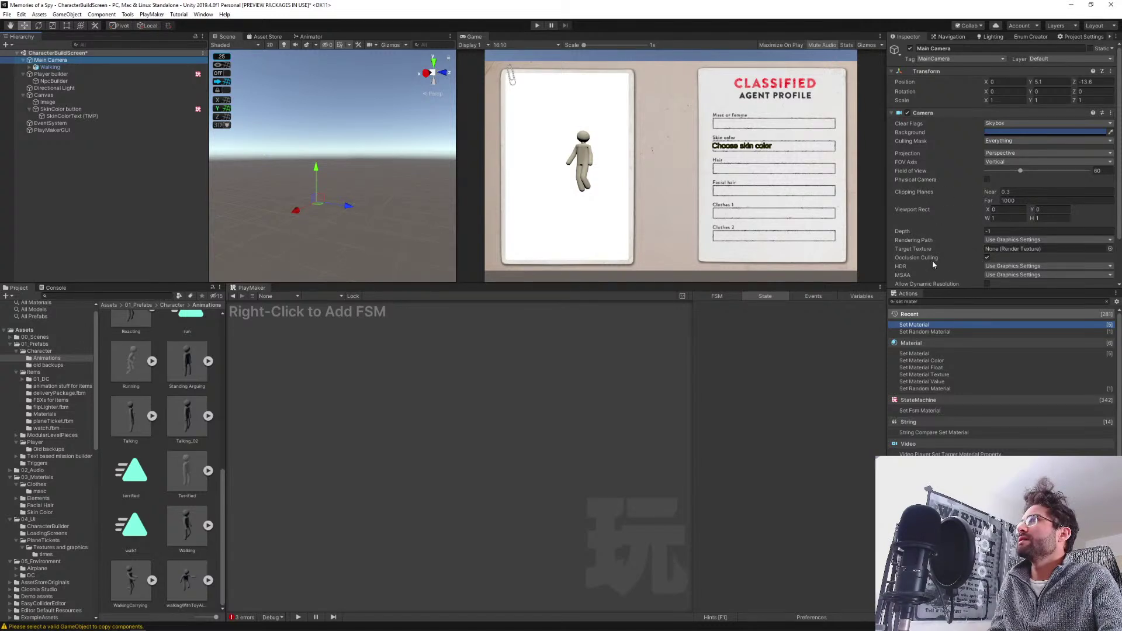
left_click_drag(1021, 171, 992, 178)
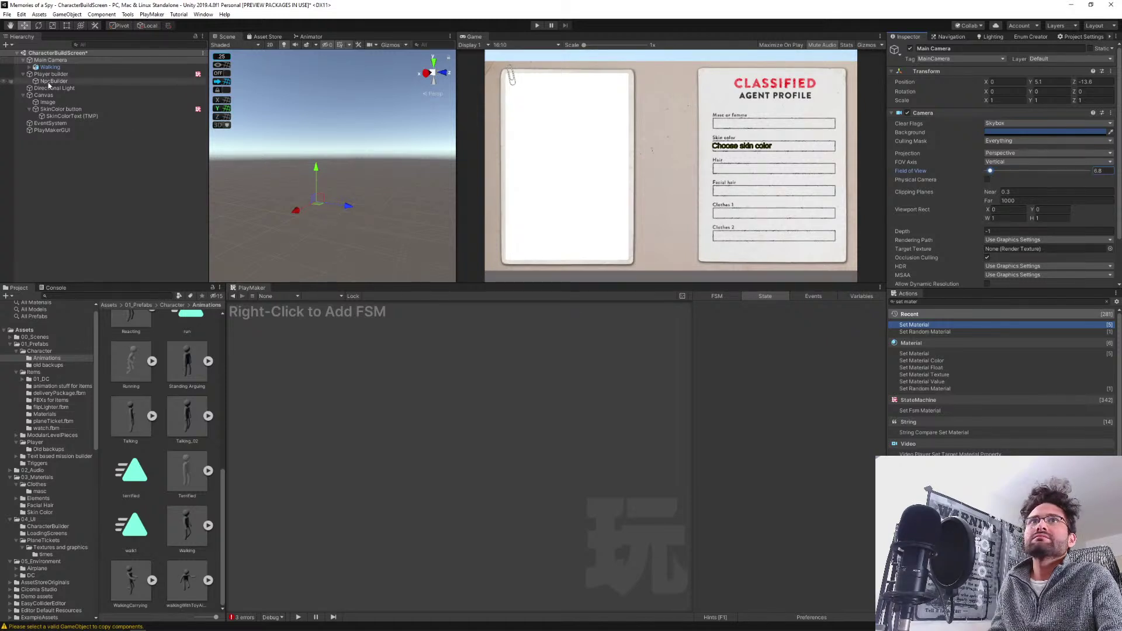
left_click(314, 215)
key("f")
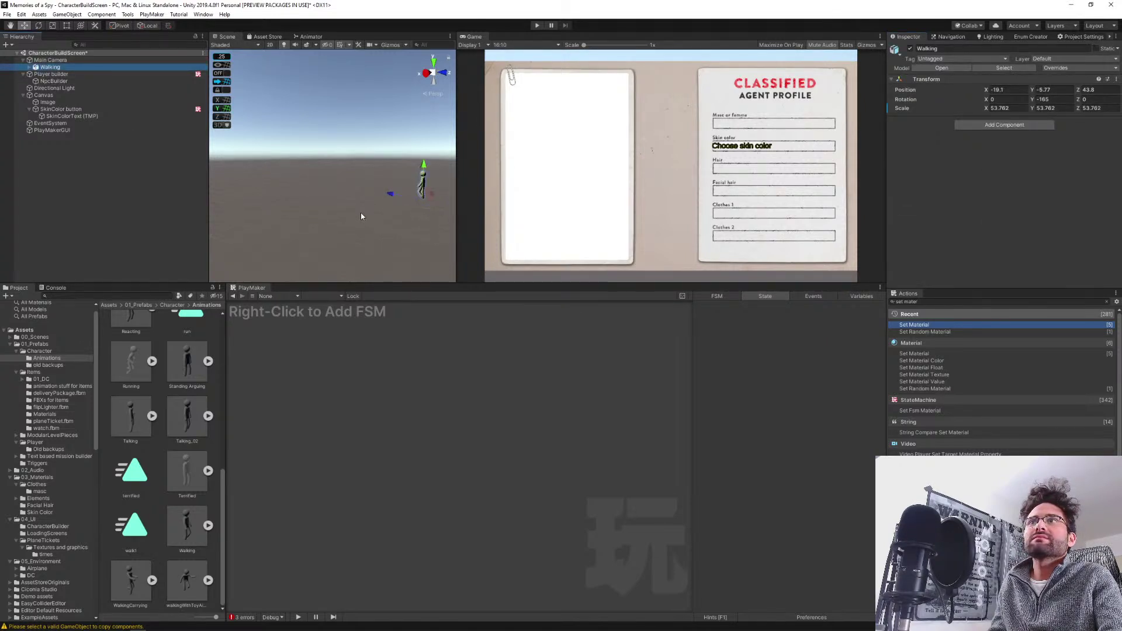
left_click_drag(405, 193, 652, 222)
key("f")
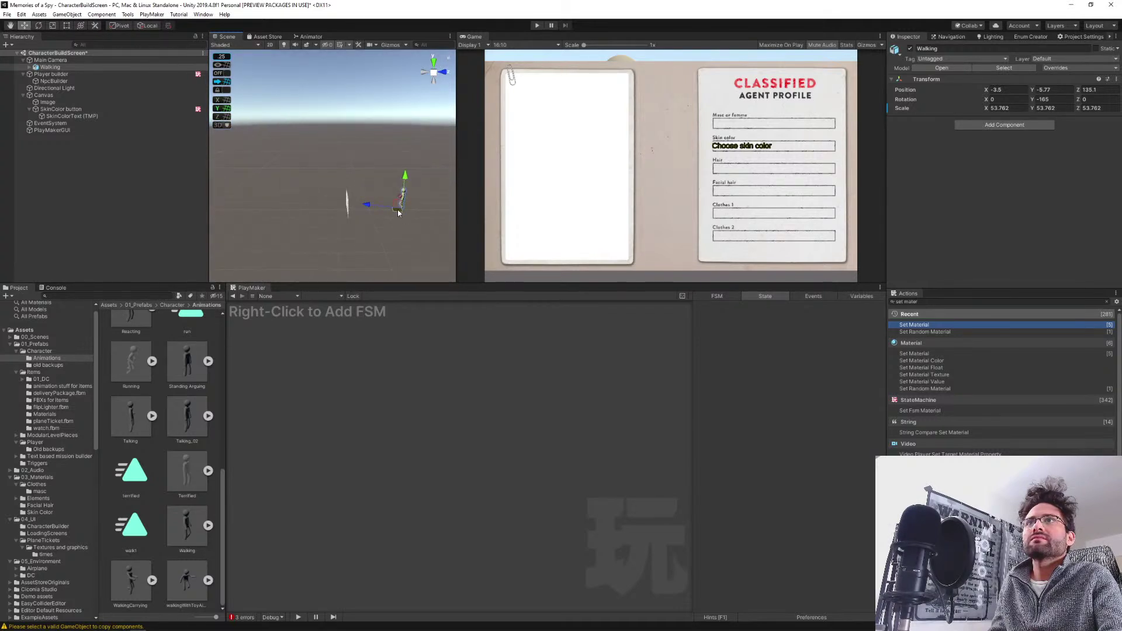
left_click_drag(398, 210, 339, 210)
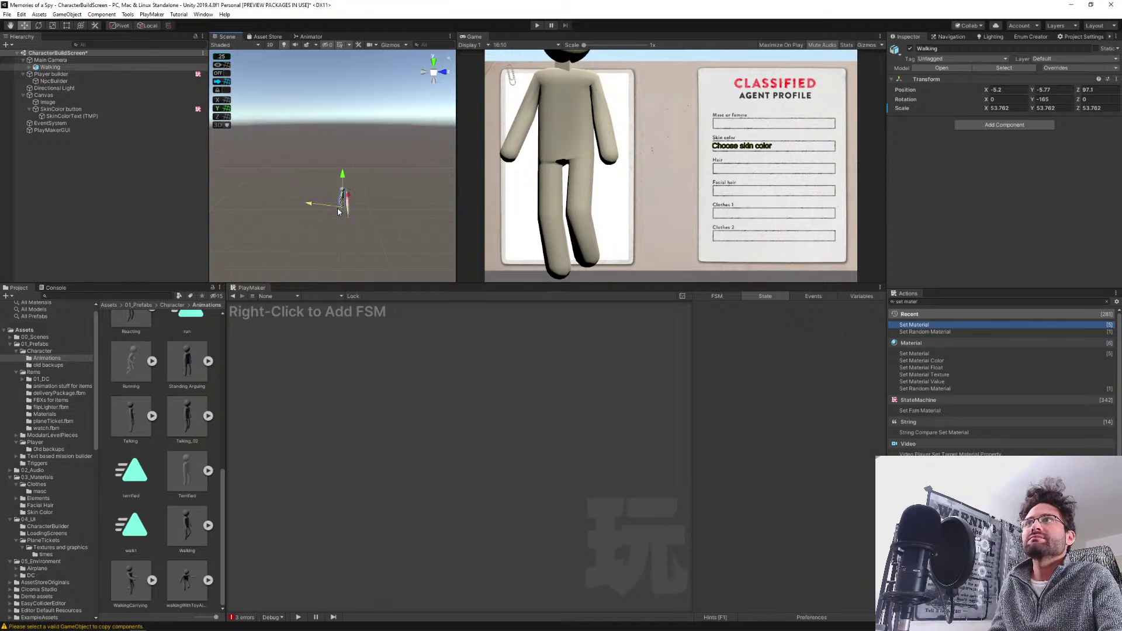
Scale the Walking model uniformly to about 33.08 and raise it to about Y -4.2 so it fits inside the photo page.
left_click(37, 67)
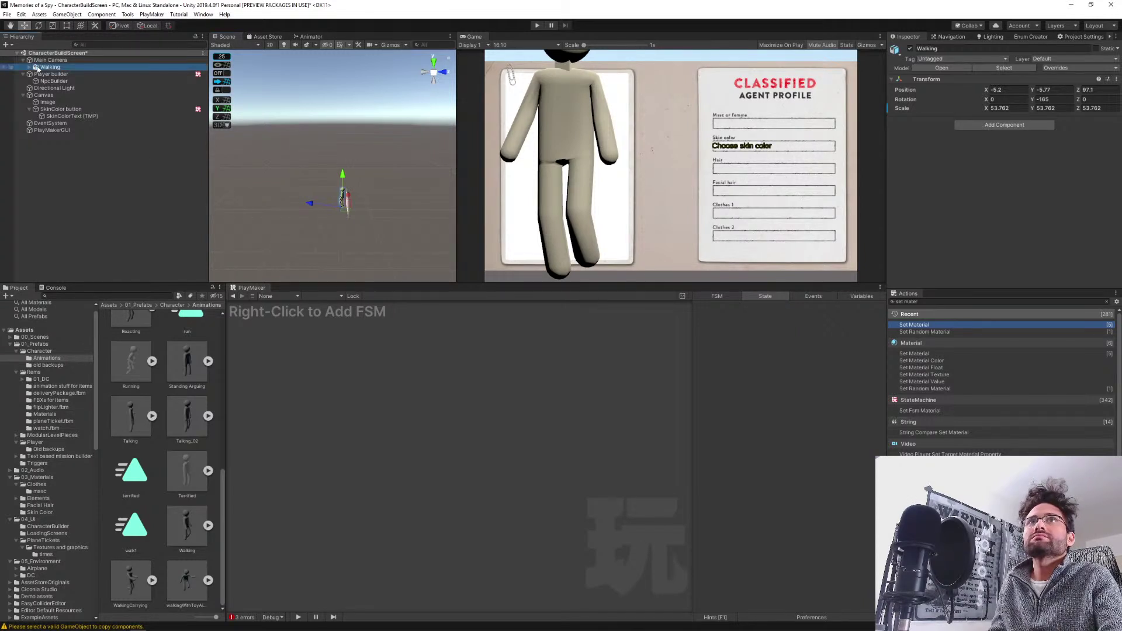
left_click(52, 26)
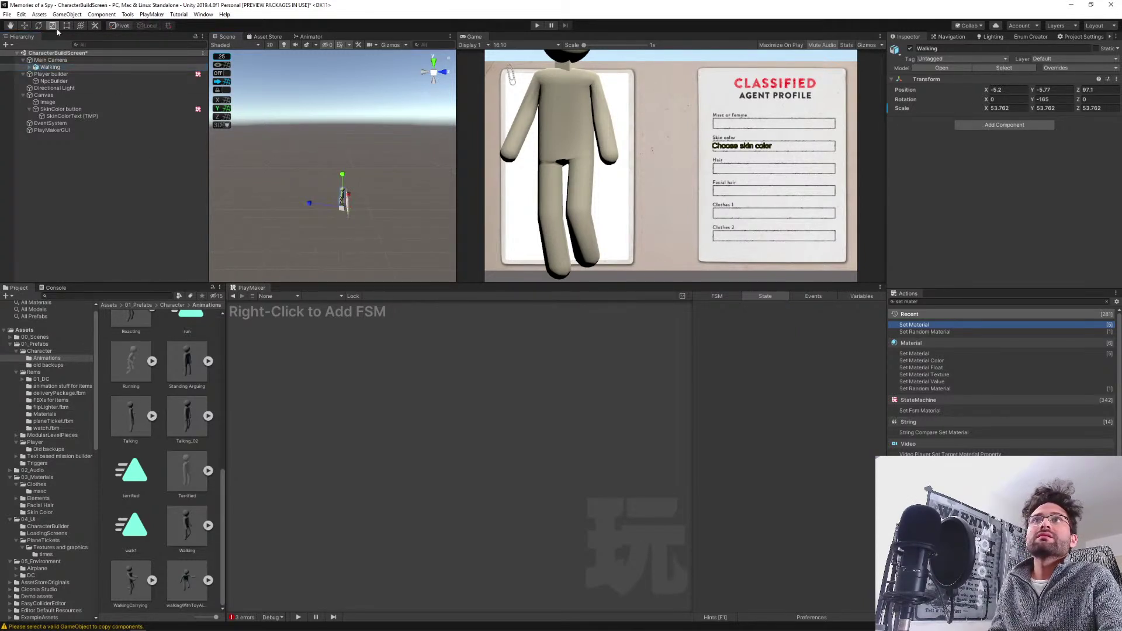
left_click_drag(346, 206, 343, 173)
key("w")
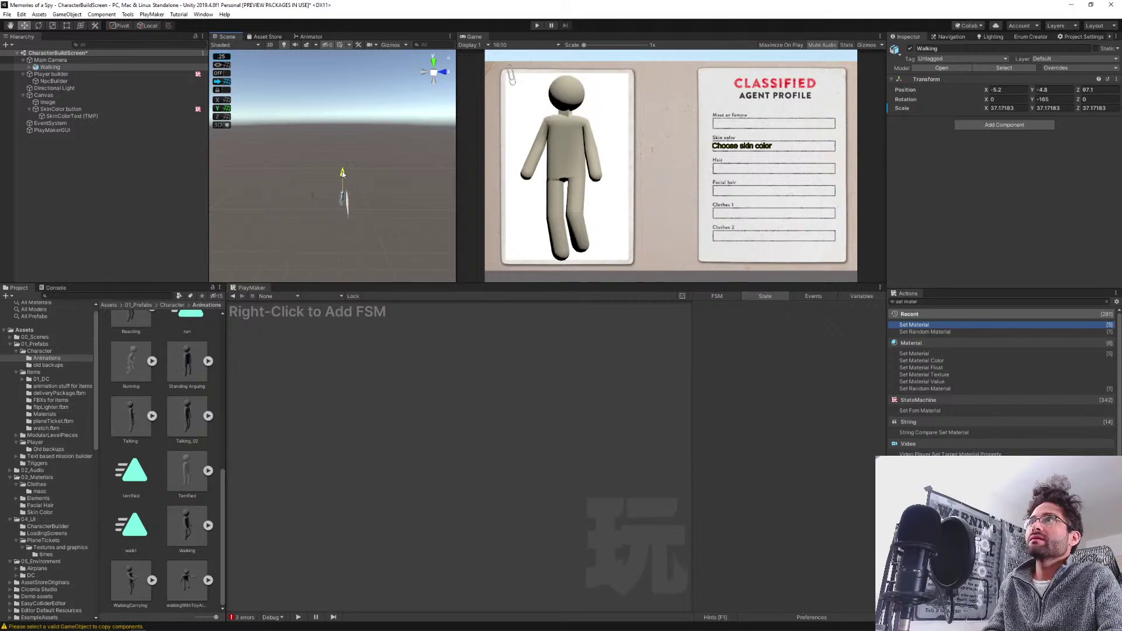
key("r")
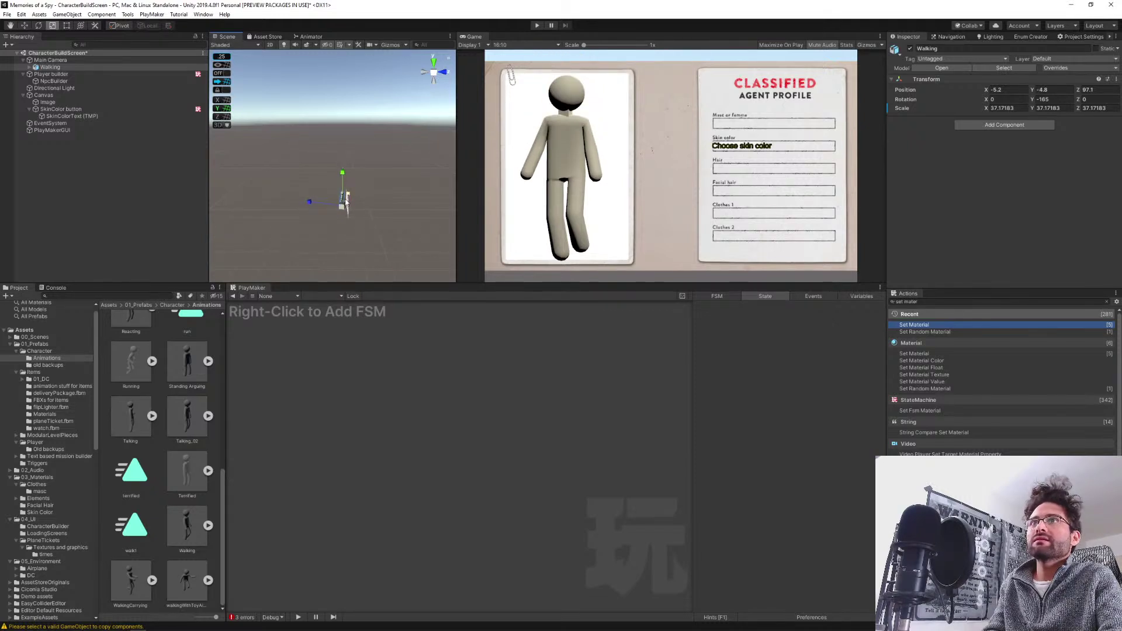
left_click_drag(344, 206, 344, 173)
key("w")
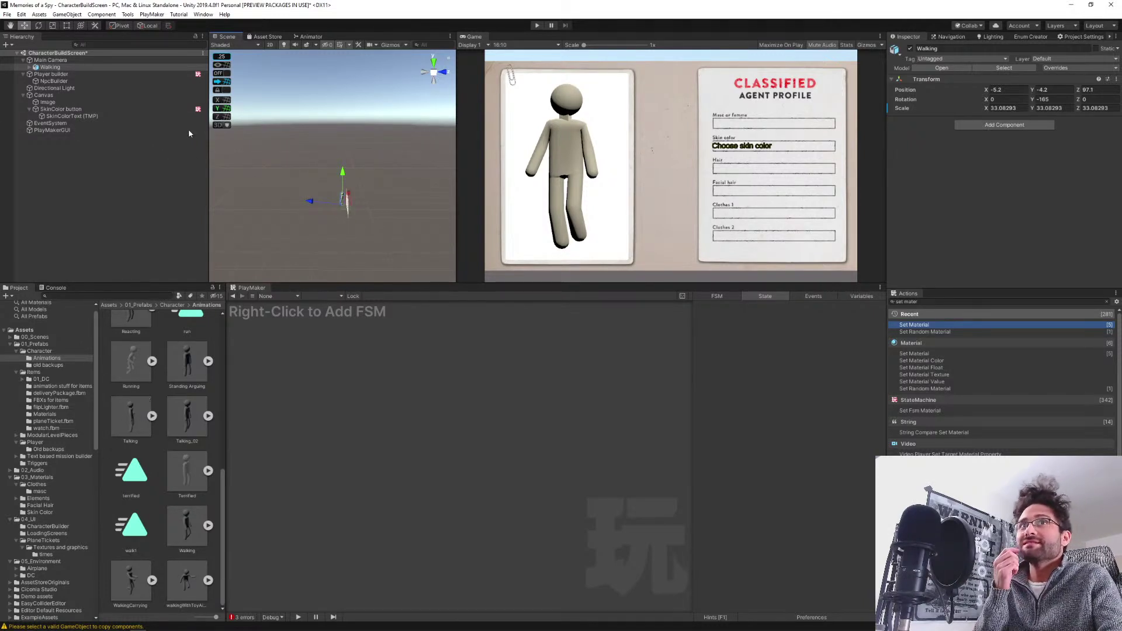
Unpack the Walking prefab completely and expand its child objects.
right_click(36, 68)
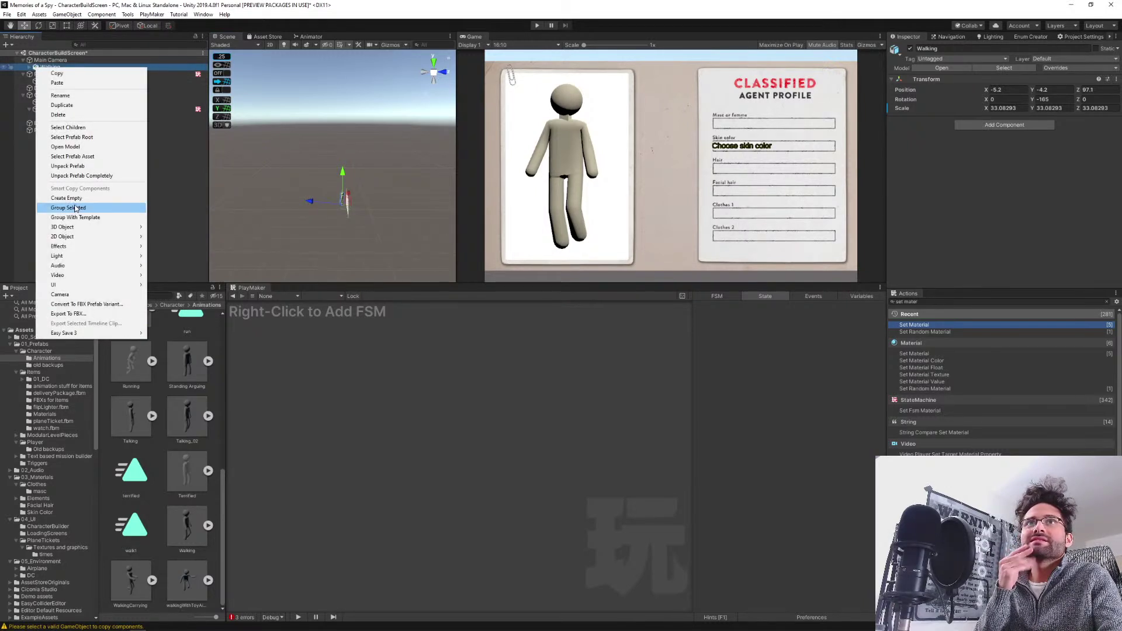
left_click(98, 176)
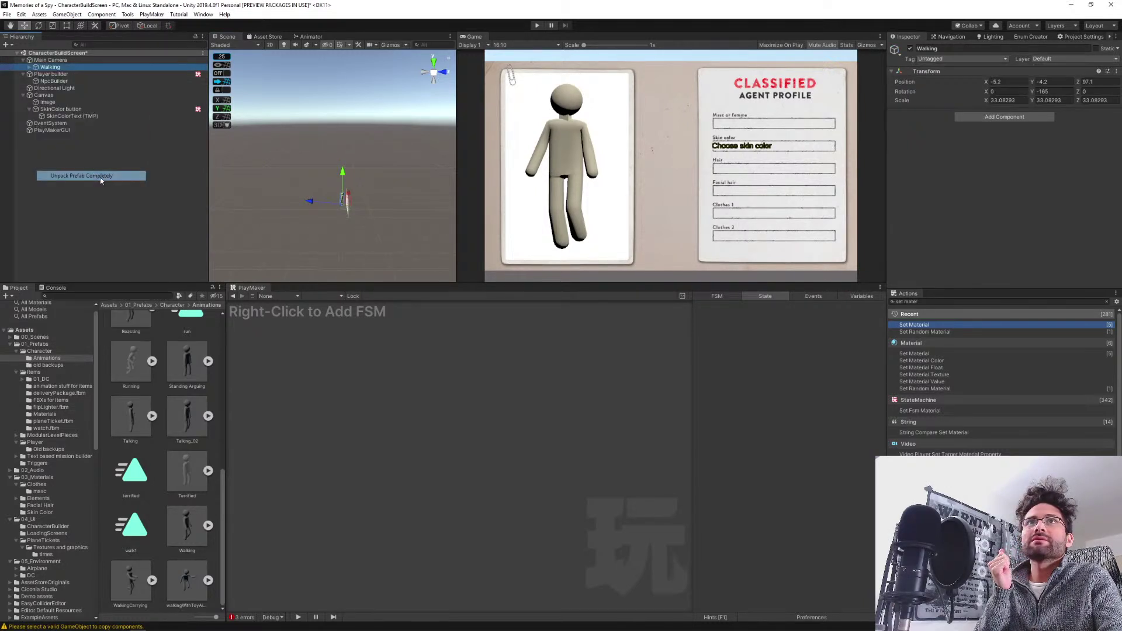
left_click(28, 68)
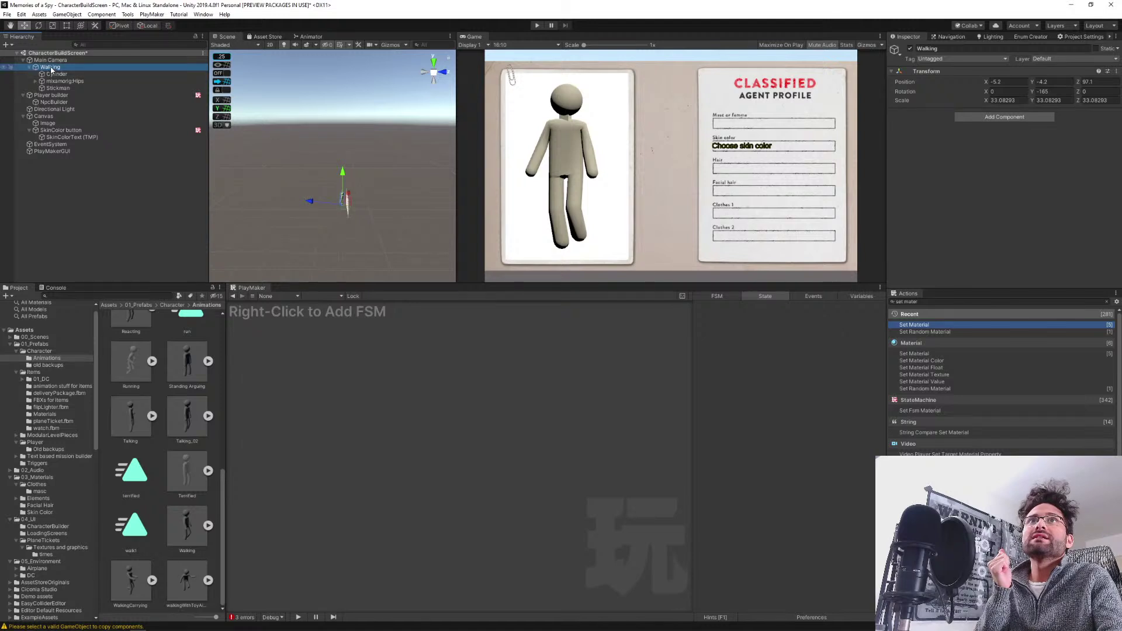
Add an Animation component to the Walking model, assign the walk1 clip to it and inspect that clip's settings.
left_click(988, 117)
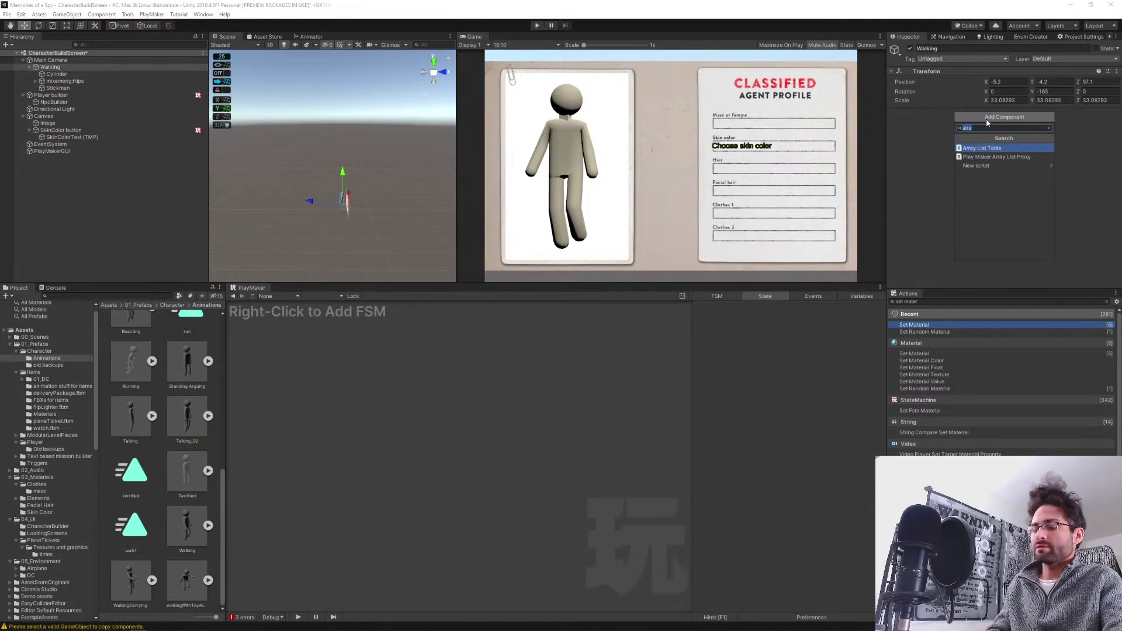
type("anima")
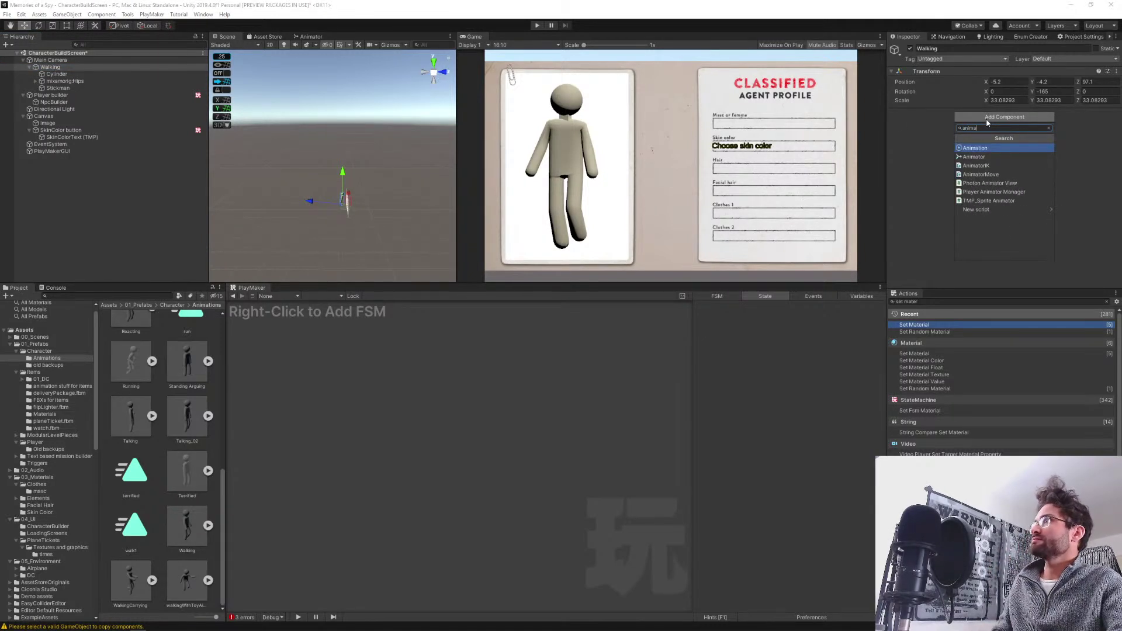
key("Return")
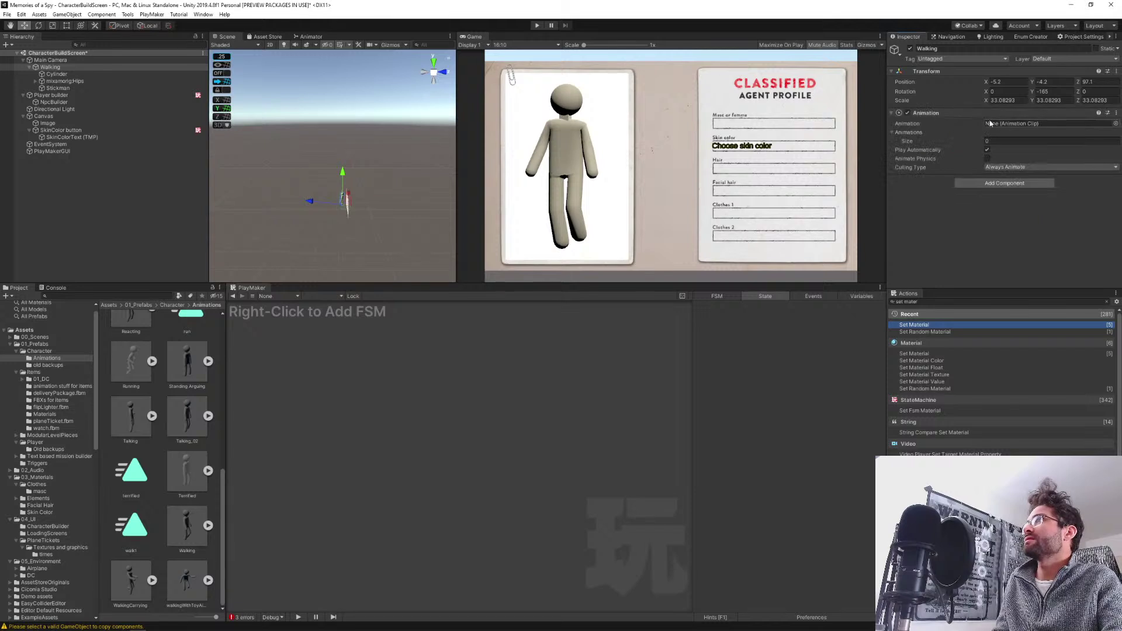
left_click_drag(136, 536, 994, 128)
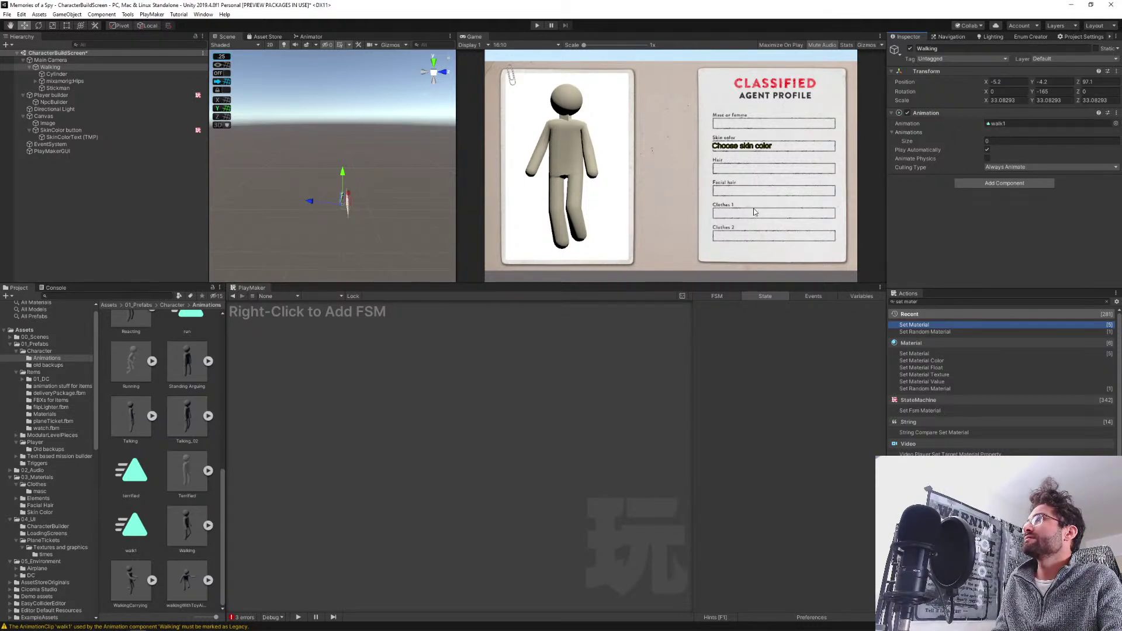
left_click(136, 526)
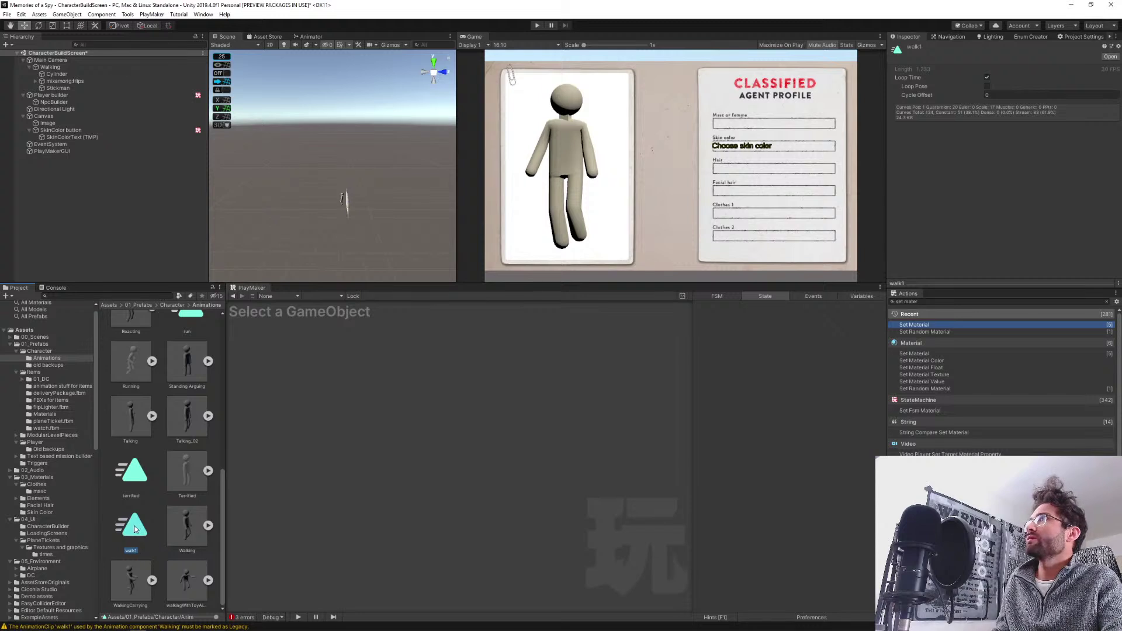
Delete the Cylinder child object from the Walking model.
left_click(64, 216)
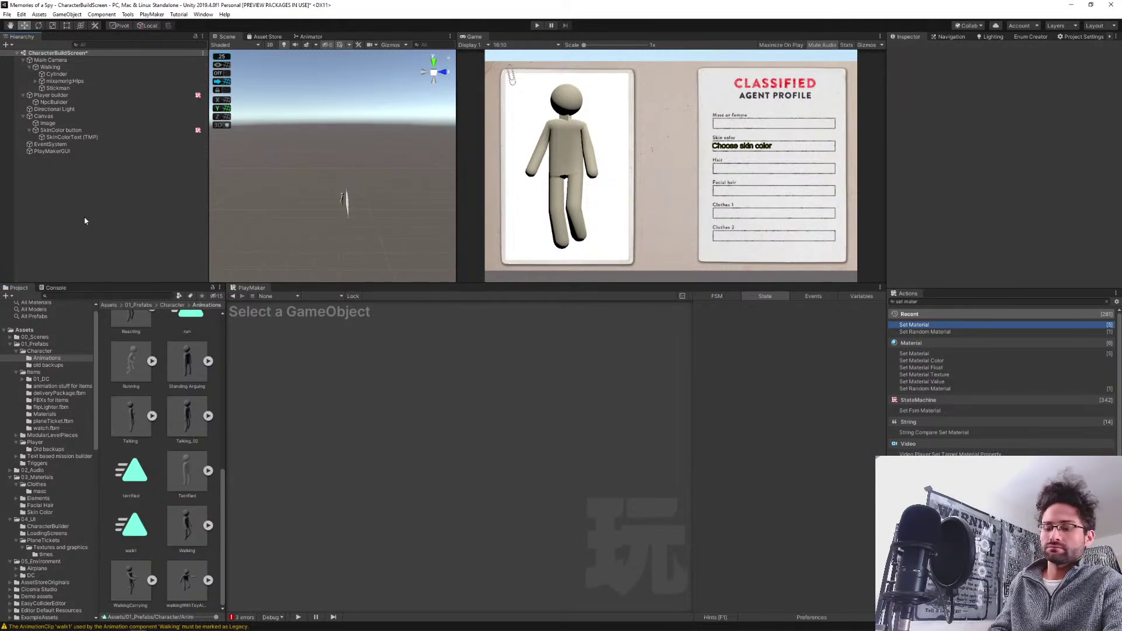
left_click(49, 67)
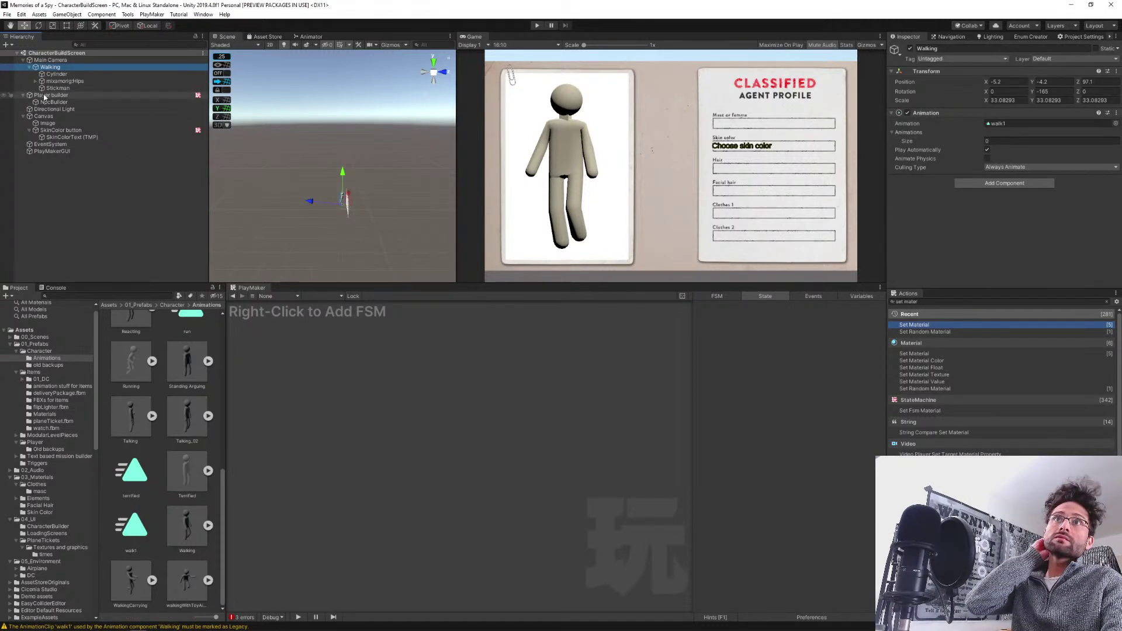
left_click(67, 75)
key("Delete")
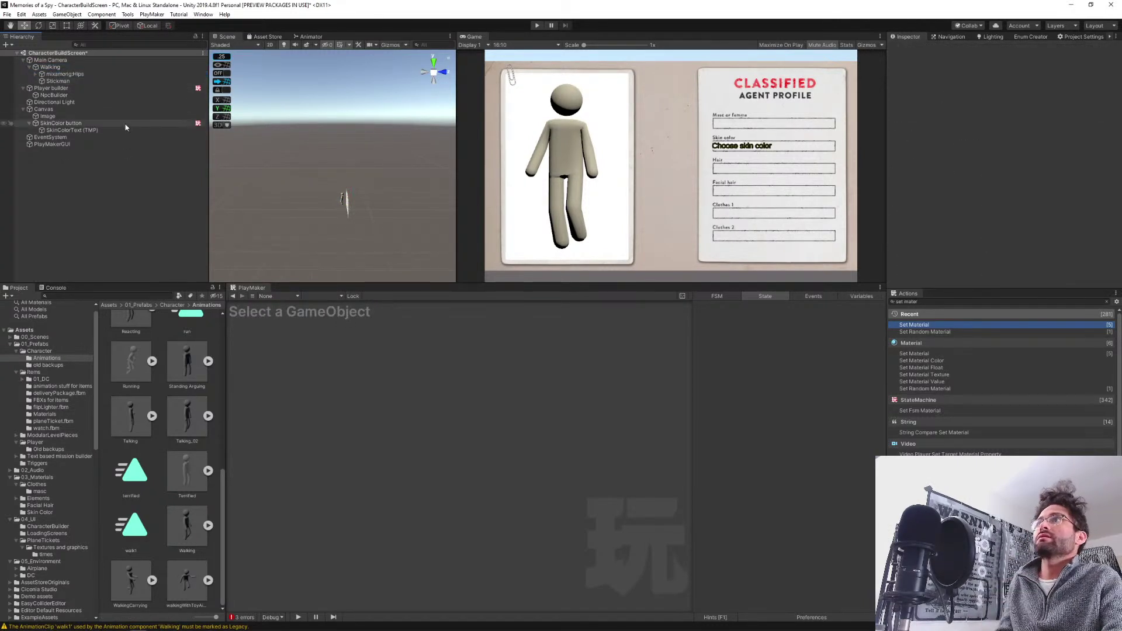
Save the scene and test the Walking model's animation in play mode.
key("ctrl+s")
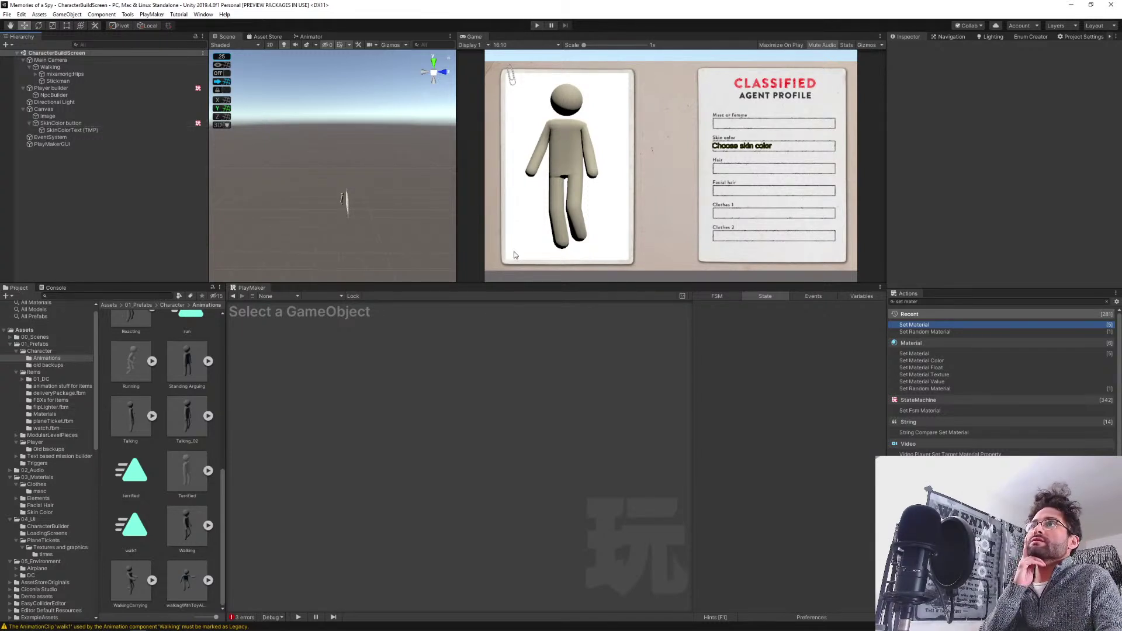
left_click(537, 25)
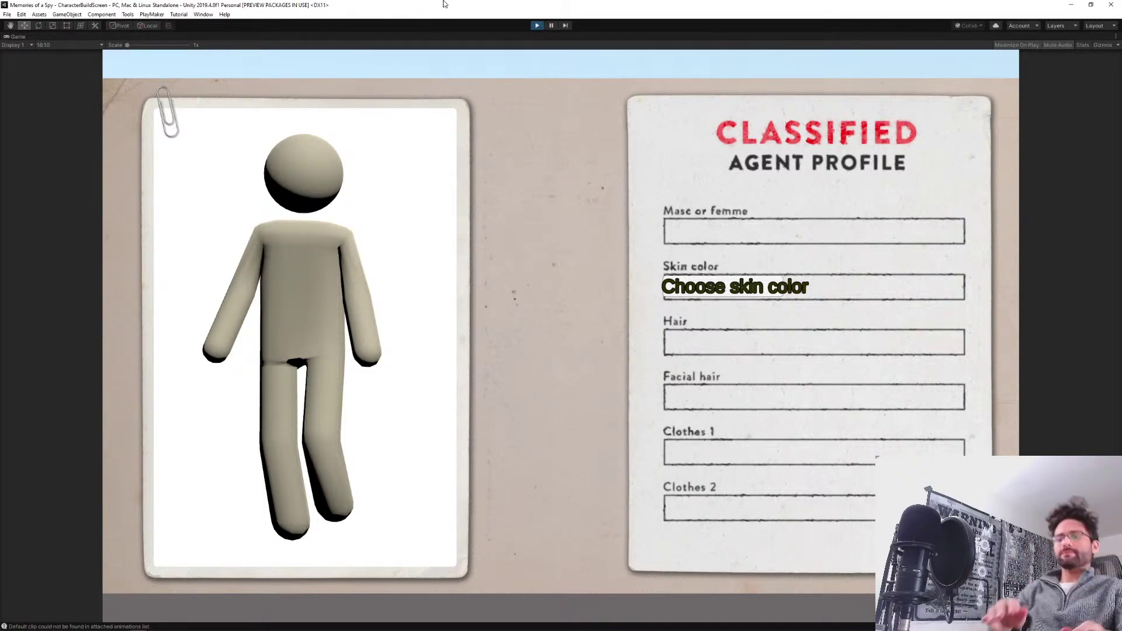
left_click(537, 25)
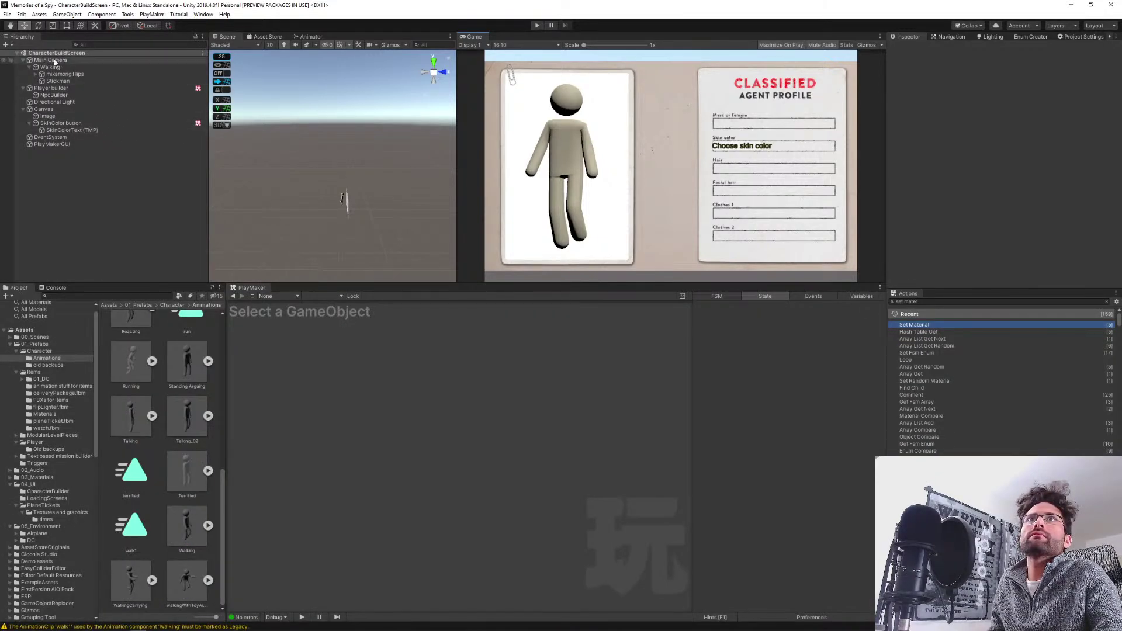
Add an Animation component with the walk1 clip to the Walking model's Stickman child and test it in play mode.
left_click(49, 67)
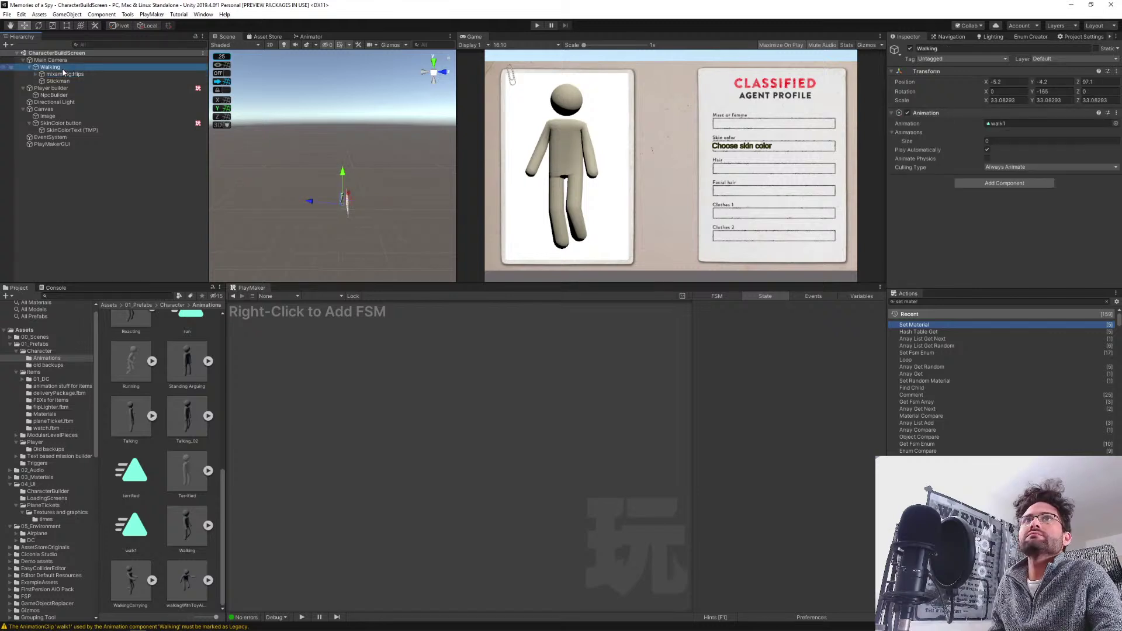
left_click(68, 81)
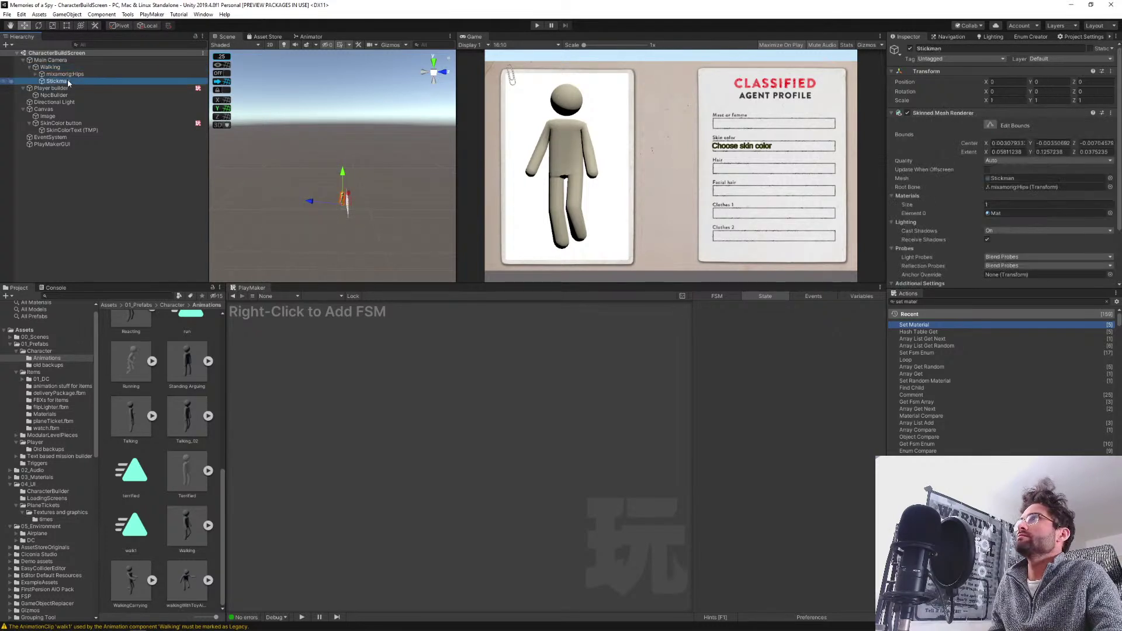
scroll(938, 241, "down", 3)
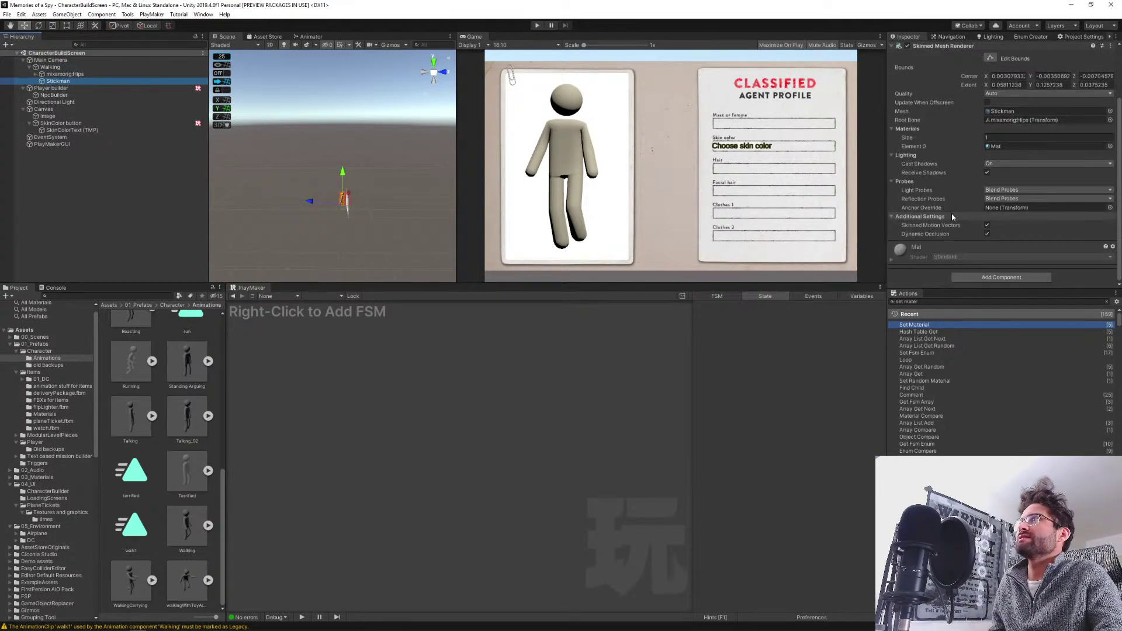
left_click(1002, 277)
key("Return")
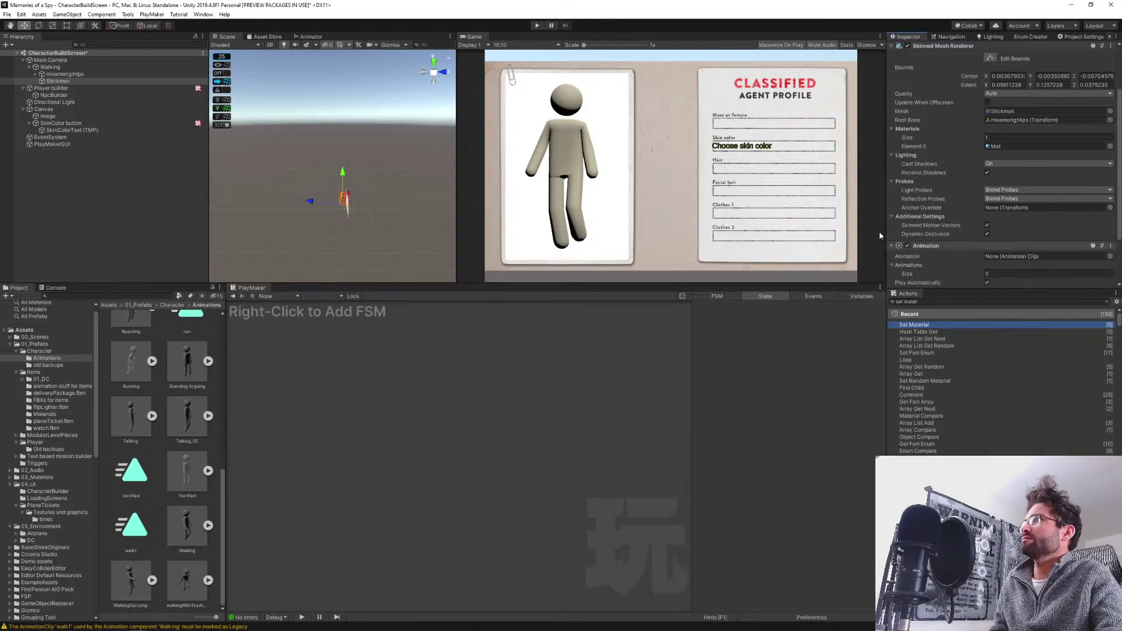
left_click_drag(136, 533, 987, 255)
scroll(988, 255, "down", 3)
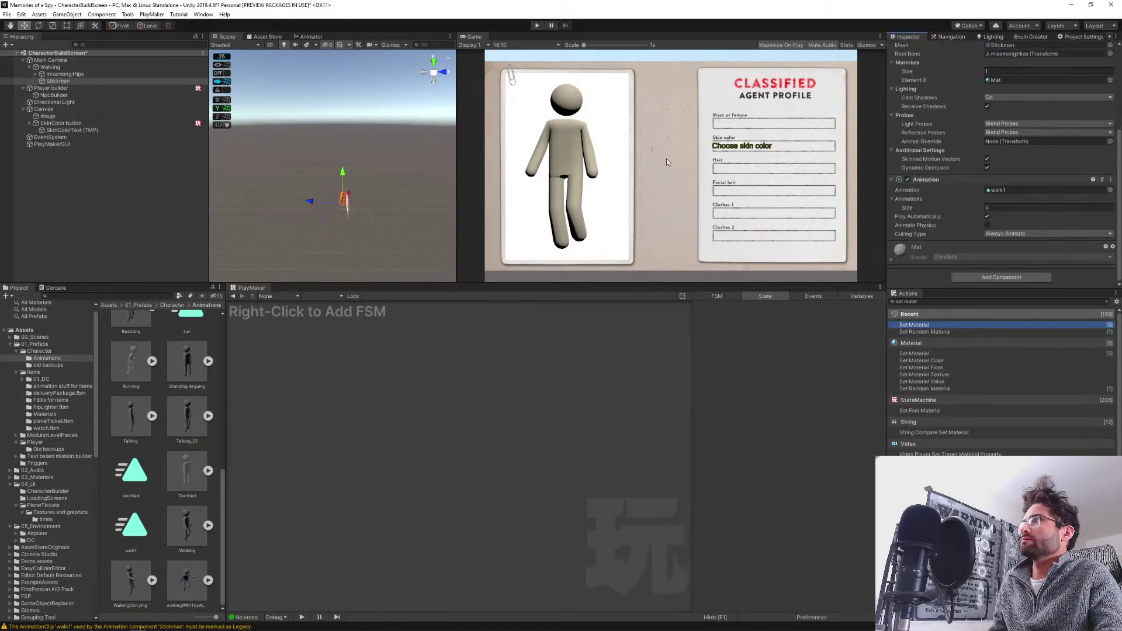
left_click(538, 26)
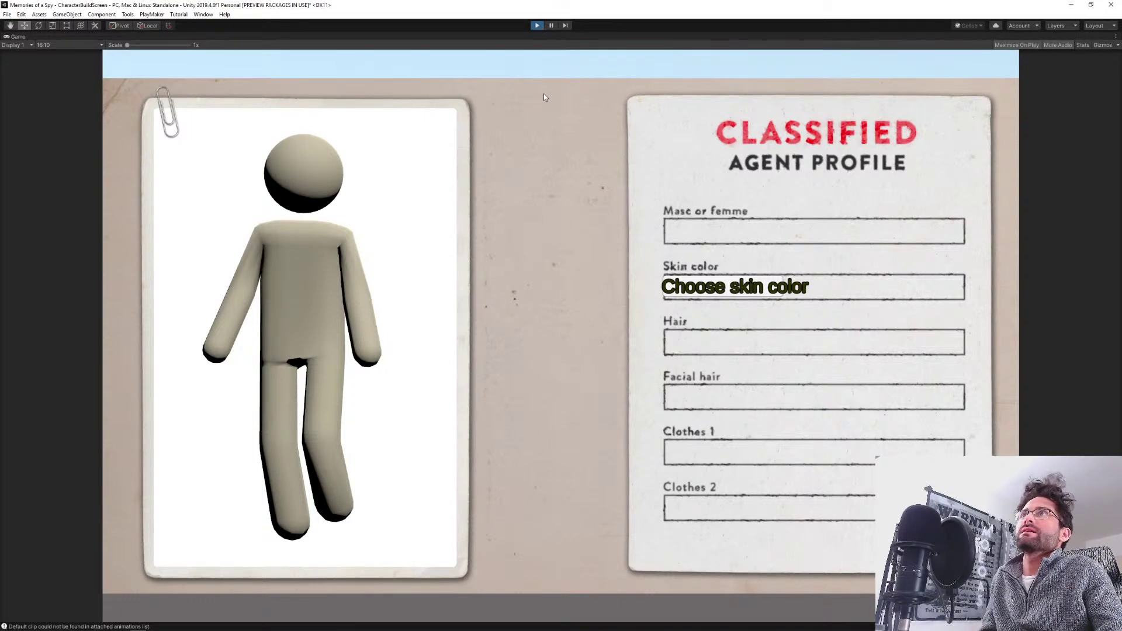
left_click(537, 25)
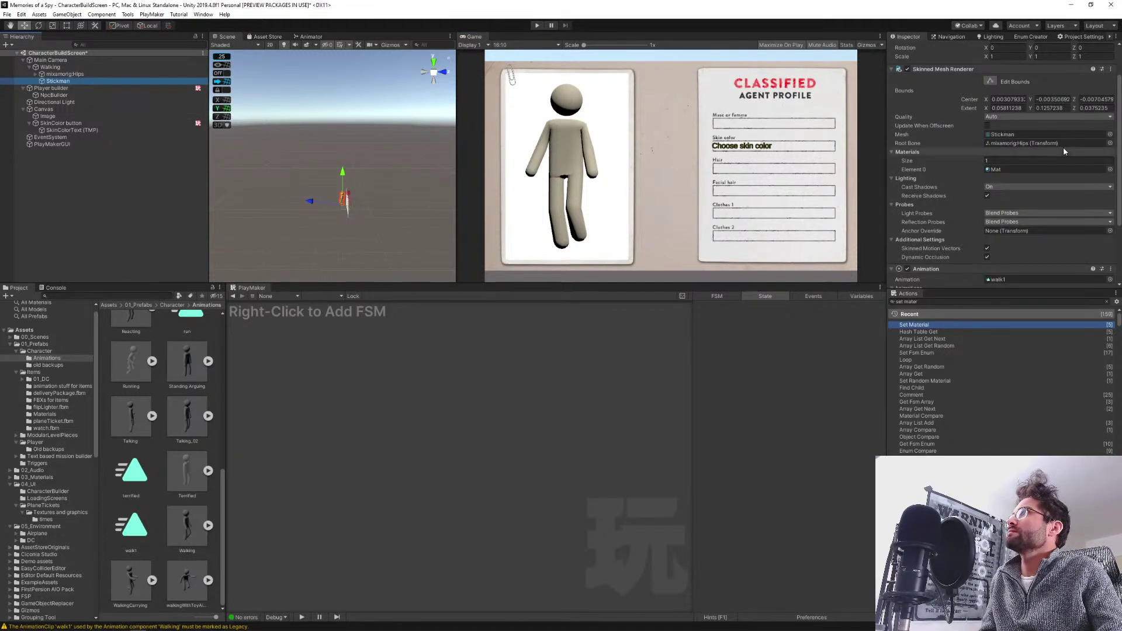
Check the culling type options of the Stickman's Animation component, keep Always Animate, and remove the component.
scroll(959, 169, "down", 3)
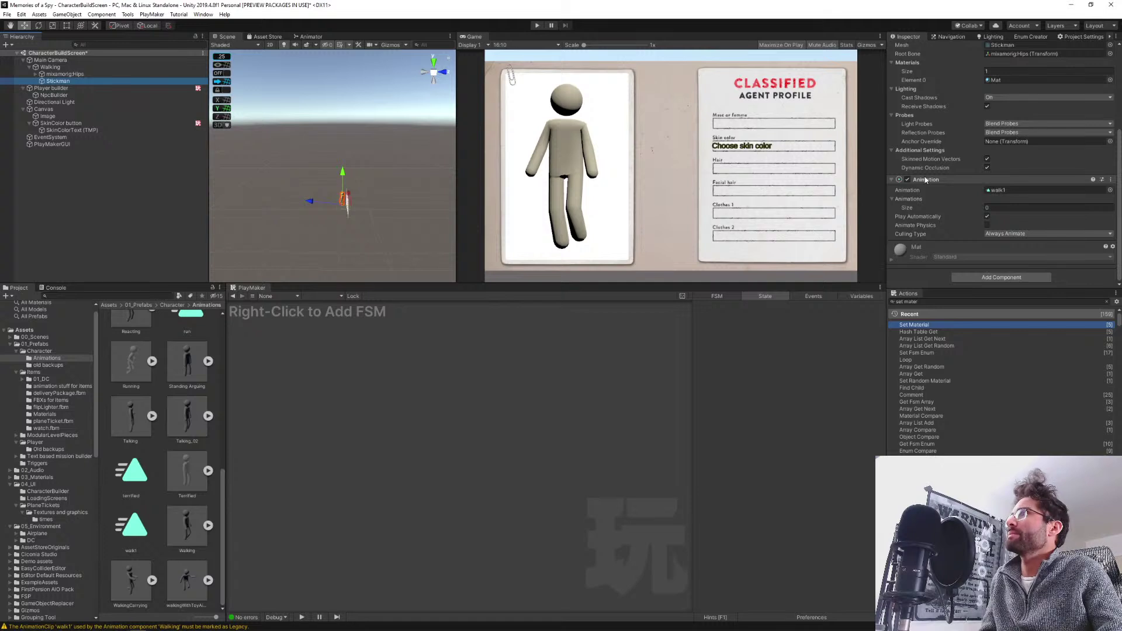
left_click(1018, 233)
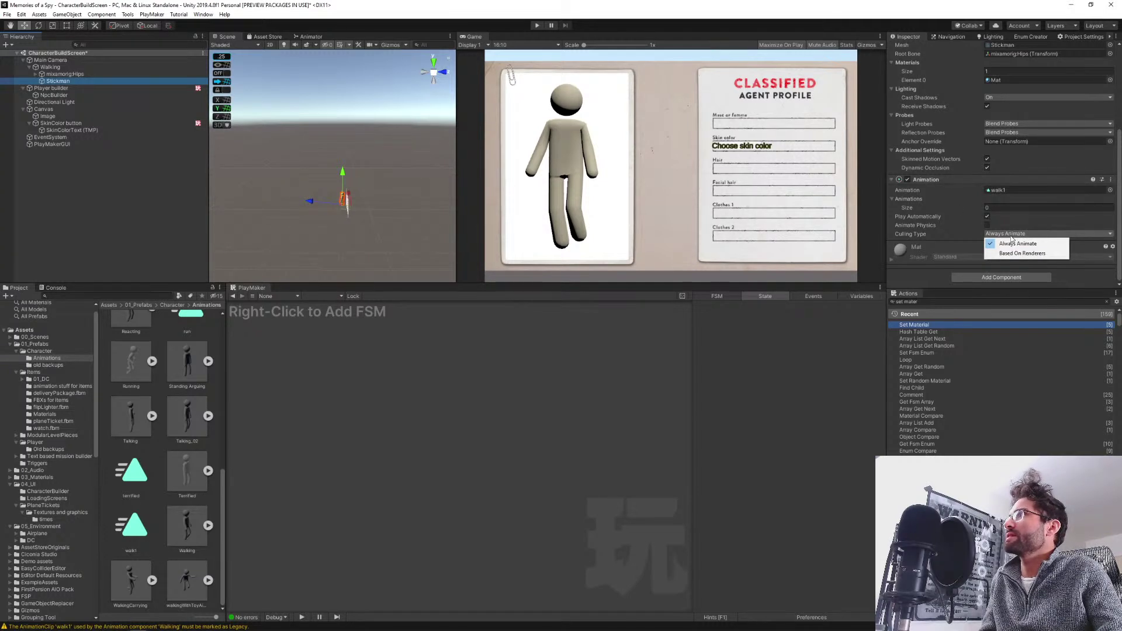
left_click(1013, 241)
right_click(918, 180)
left_click(967, 200)
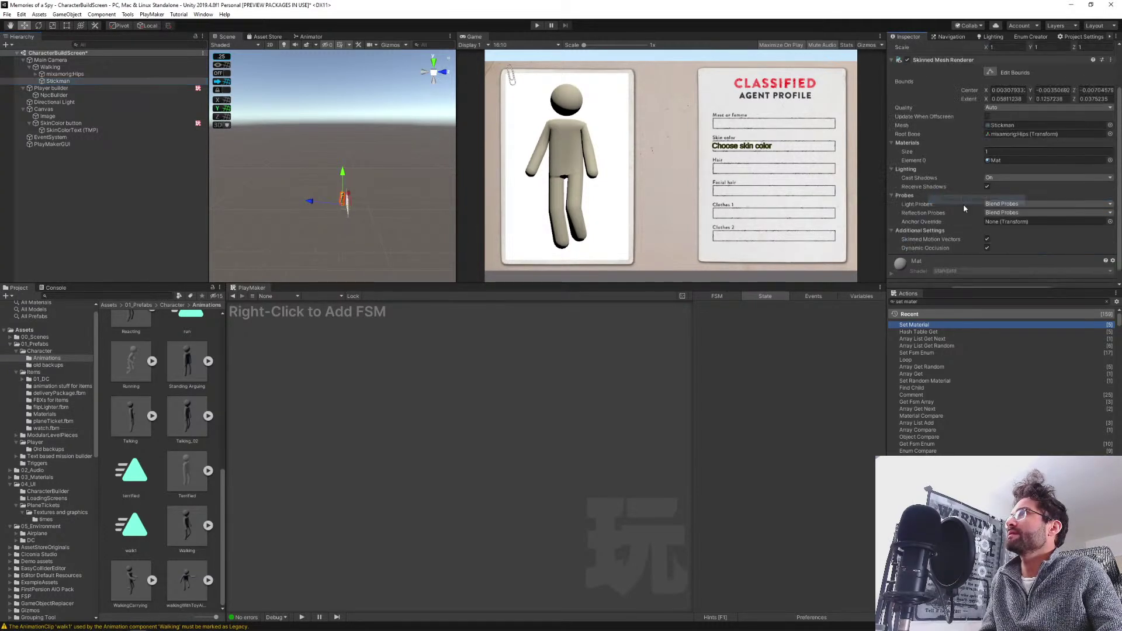
Replace the Walking model's Animation component with an Animator component.
left_click(49, 66)
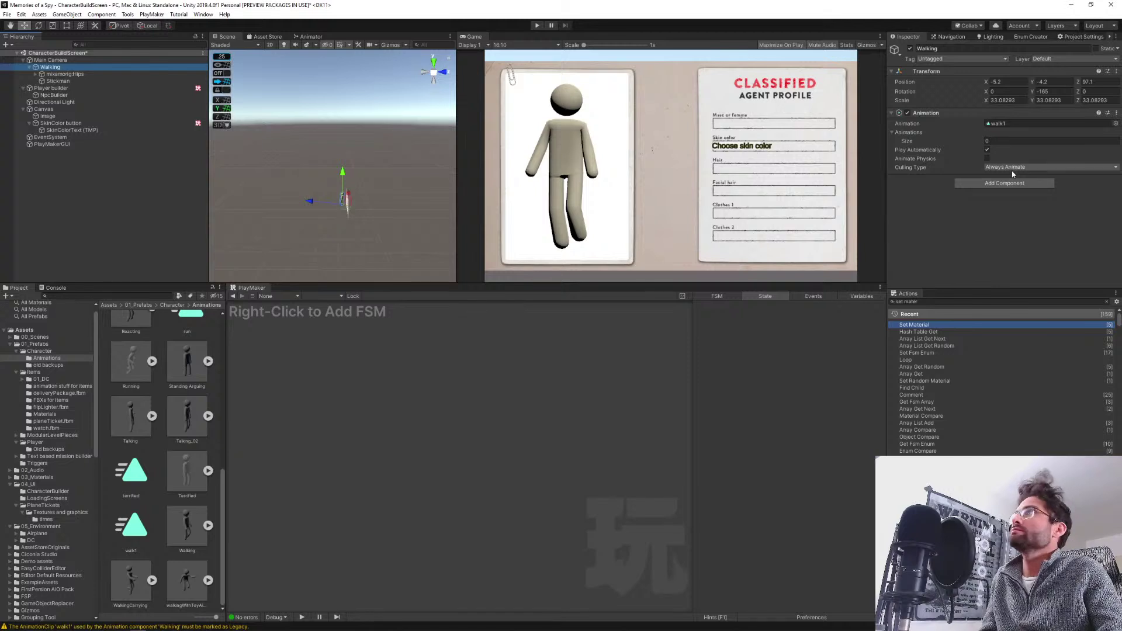
right_click(938, 110)
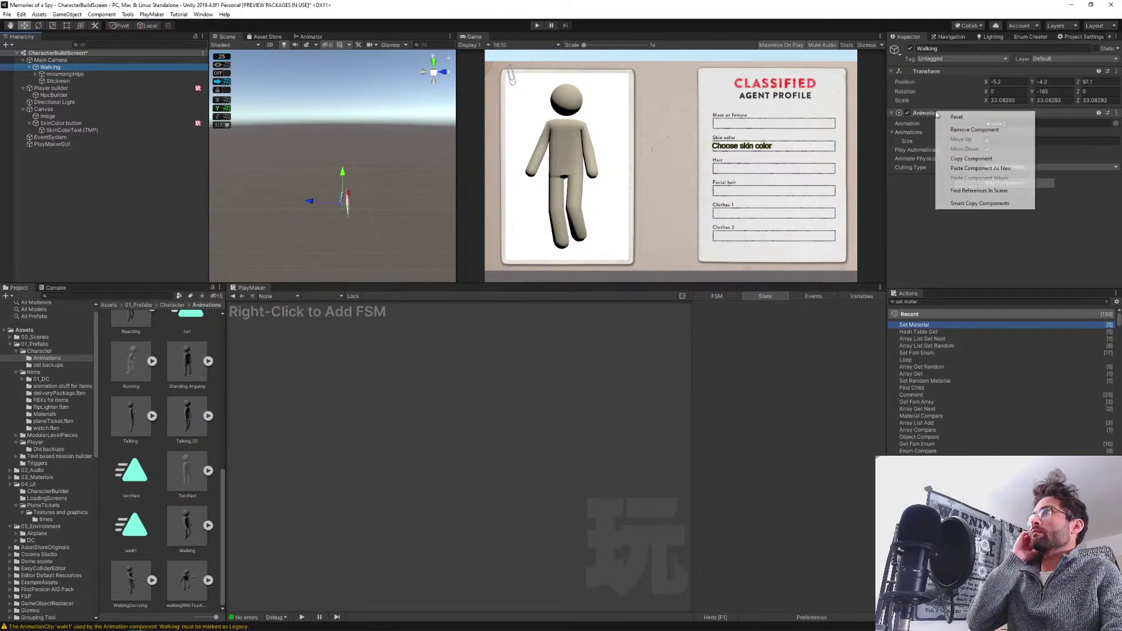
left_click(954, 132)
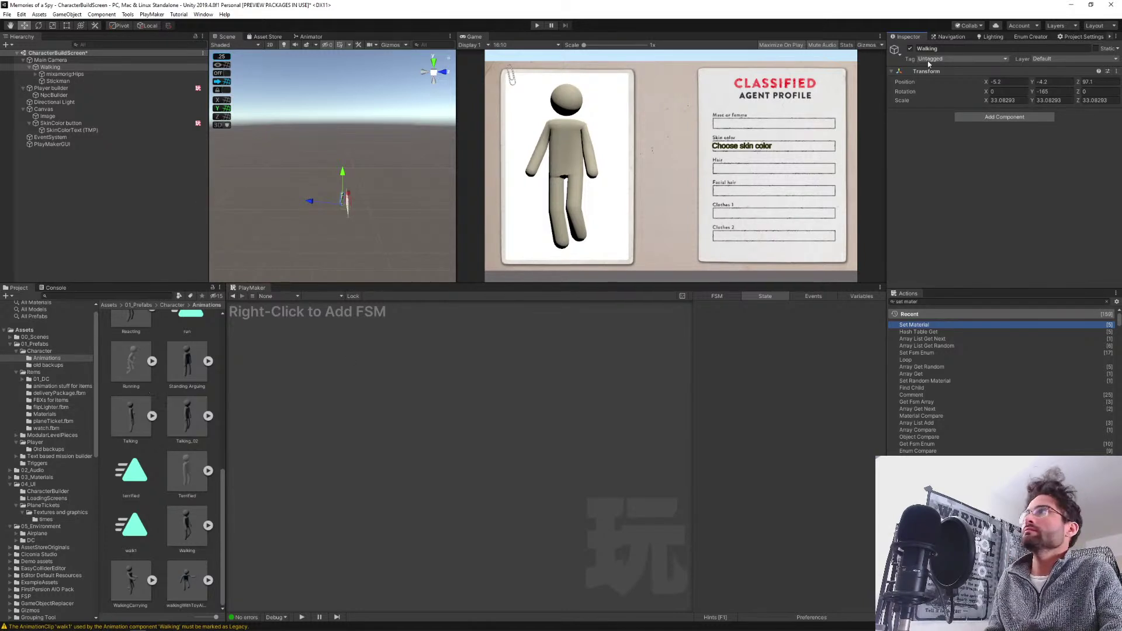
left_click(996, 117)
key("Down")
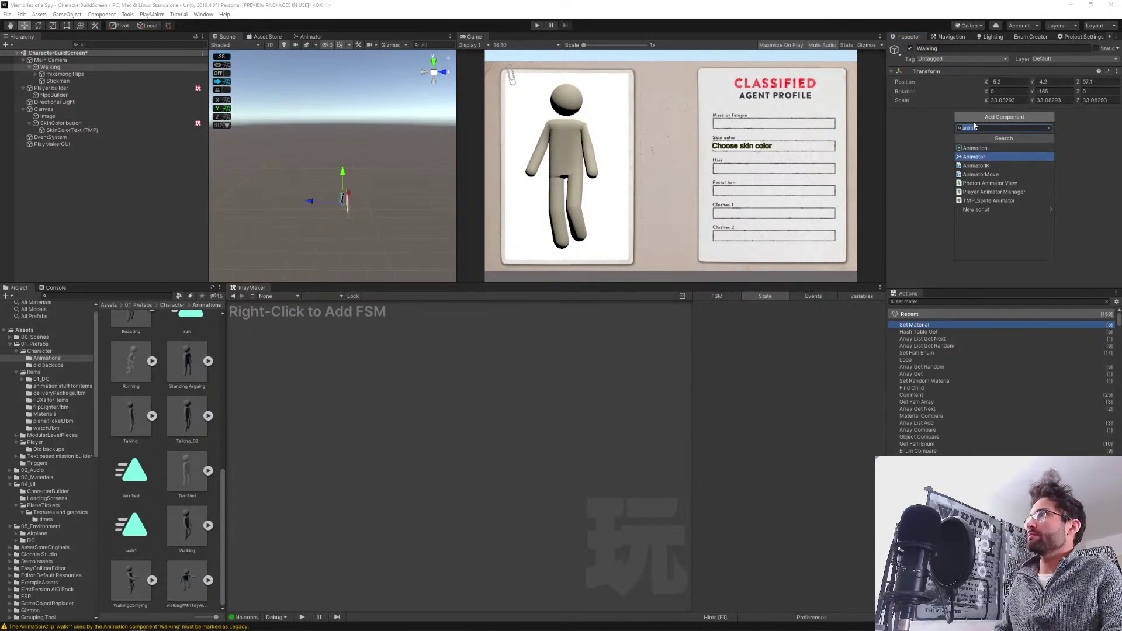
key("Return")
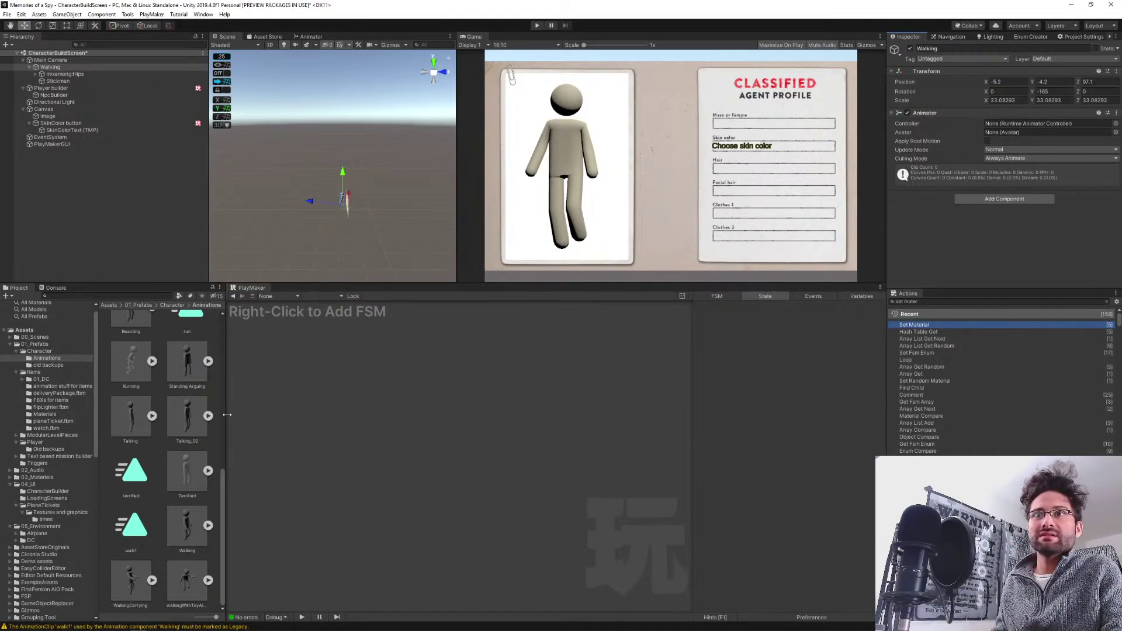
Assign the basicNPC controller from the Character prefabs folder to the Walking model's Animator.
left_click_drag(227, 415, 378, 401)
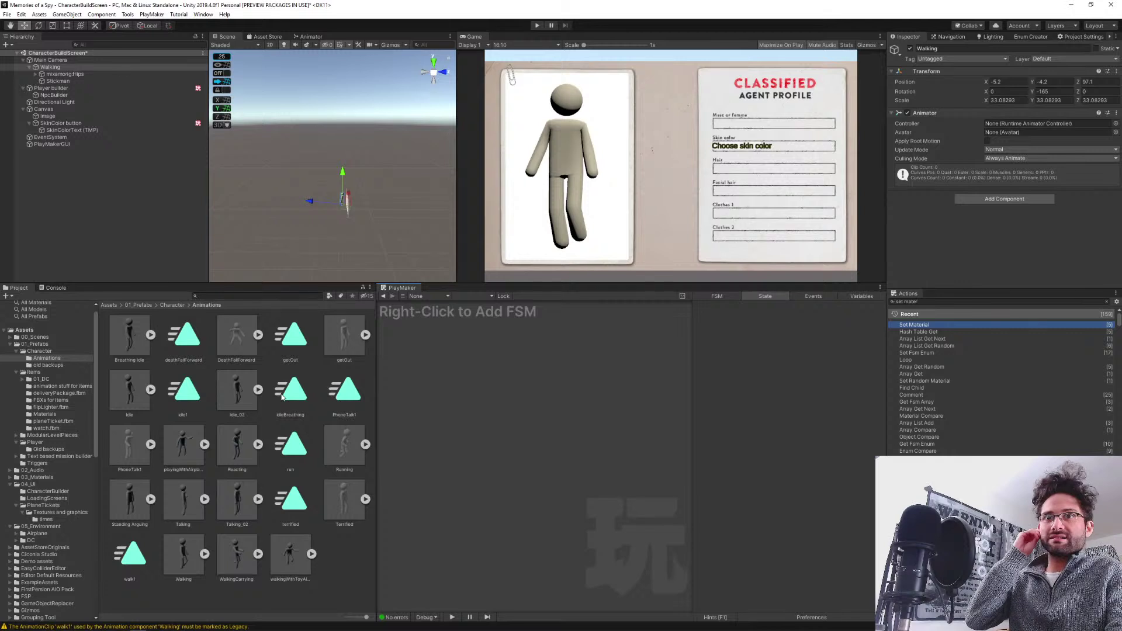
left_click(170, 305)
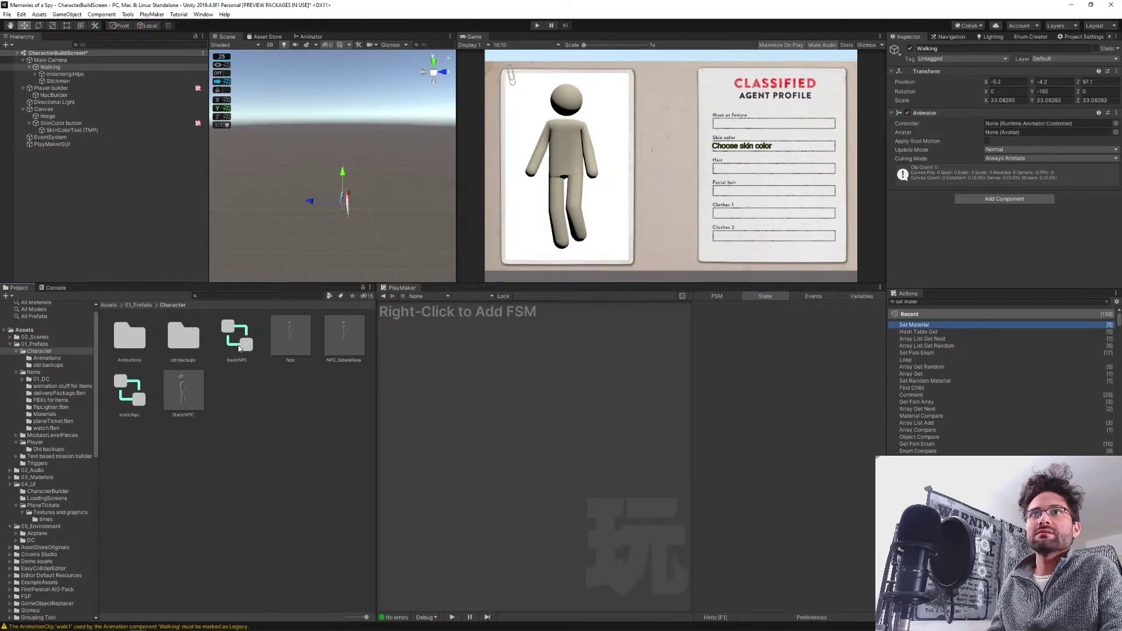
left_click_drag(895, 166, 1025, 126)
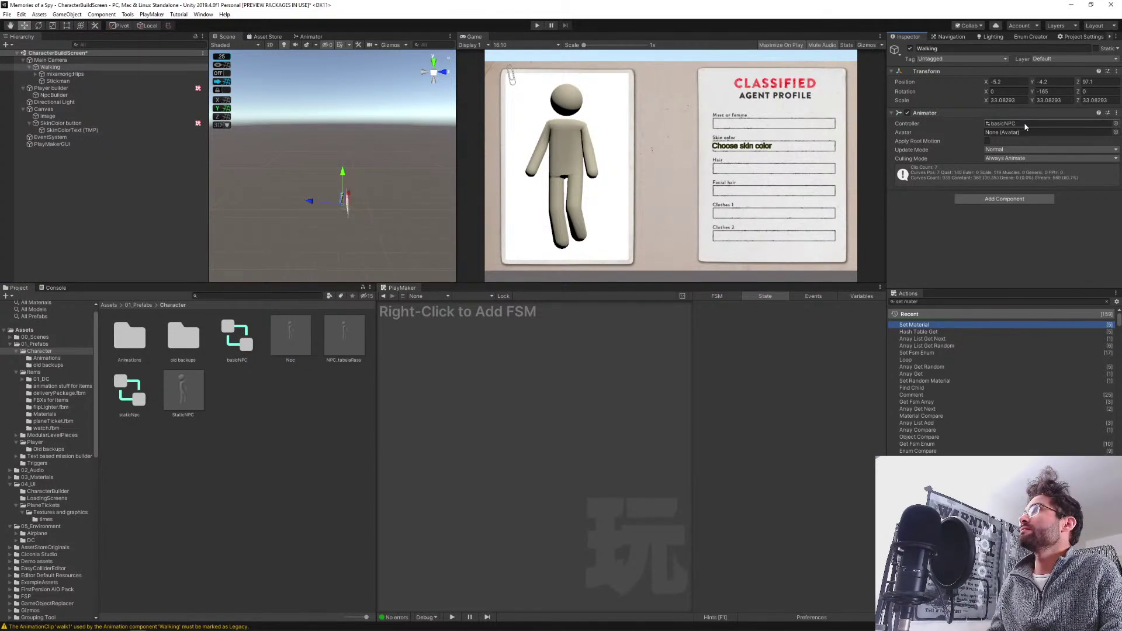
Add a PlayMakerFSM component to the Walking model.
left_click(48, 68)
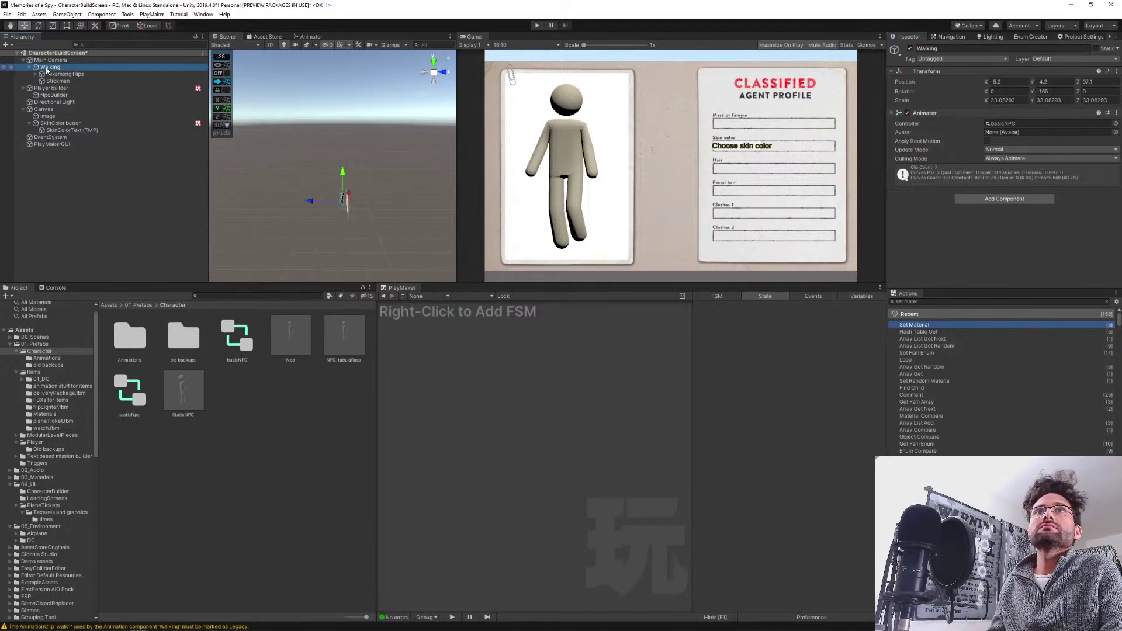
left_click(988, 199)
type("playmaker")
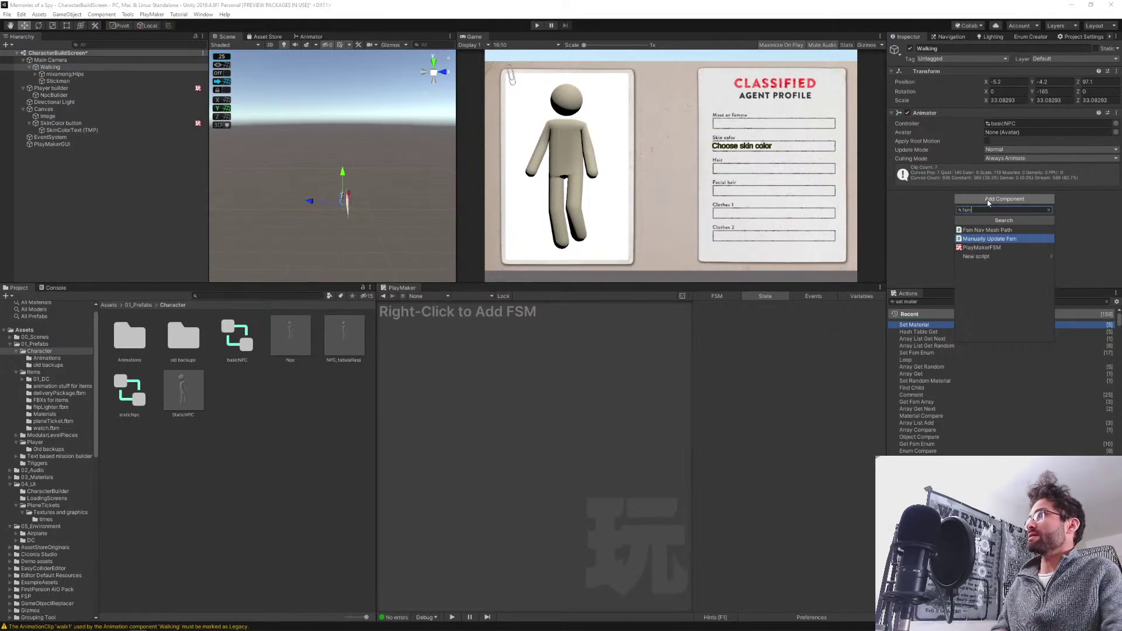
key("Return")
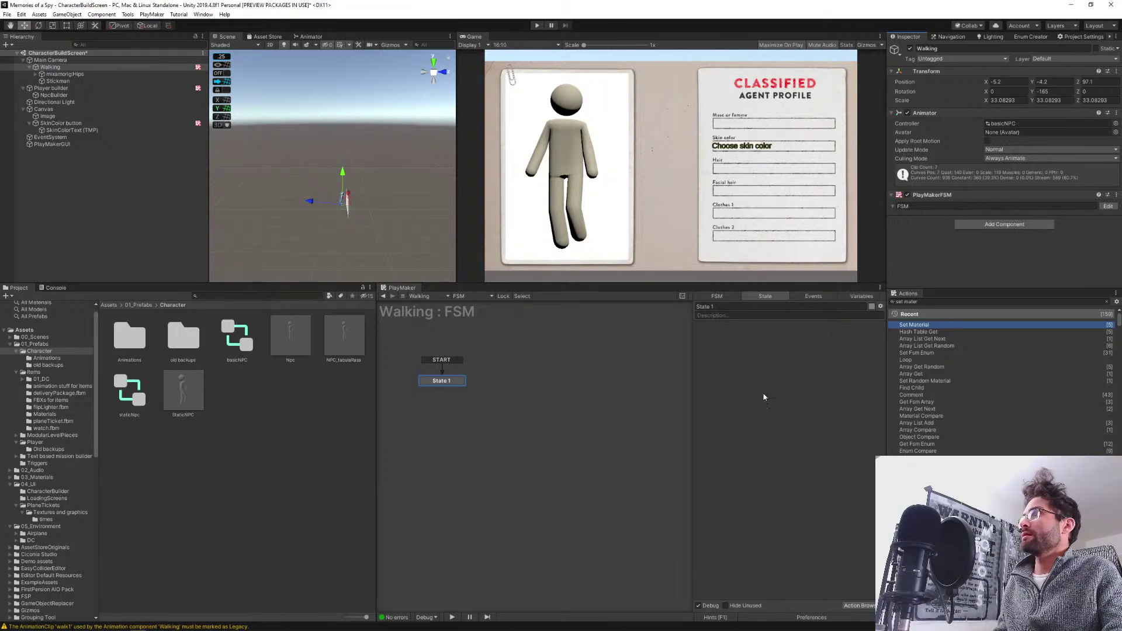
Add an Animator Play action to State 1 of the Walking FSM with walk1 as its state name.
key("ctrl+a")
type("a")
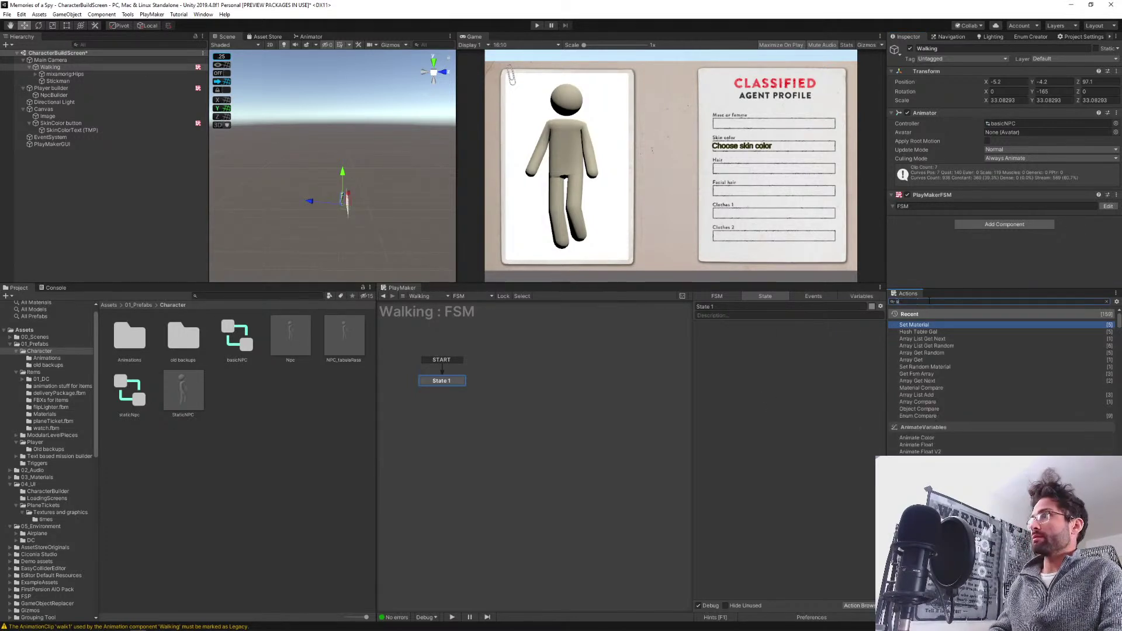
type("nimat")
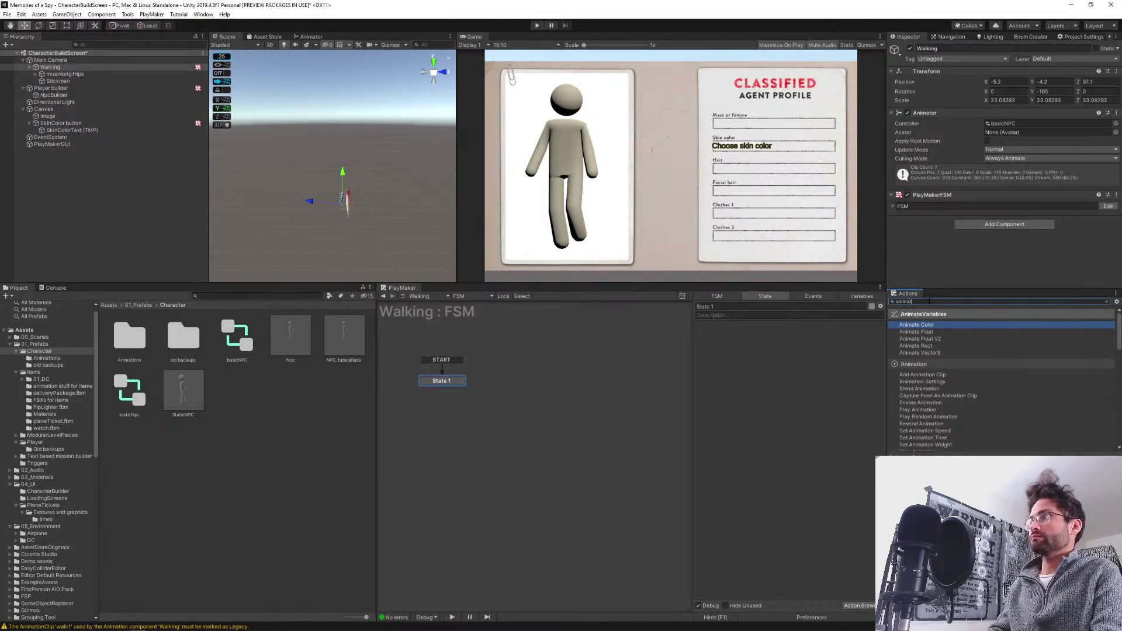
type("or pl")
key("Return")
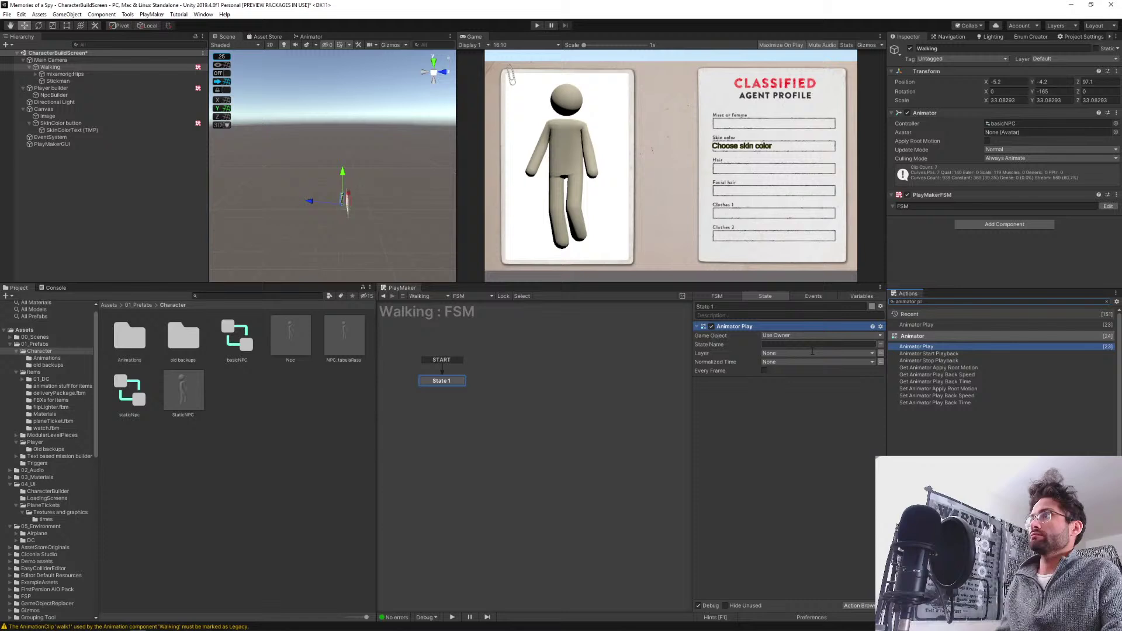
left_click(780, 345)
type("walk1")
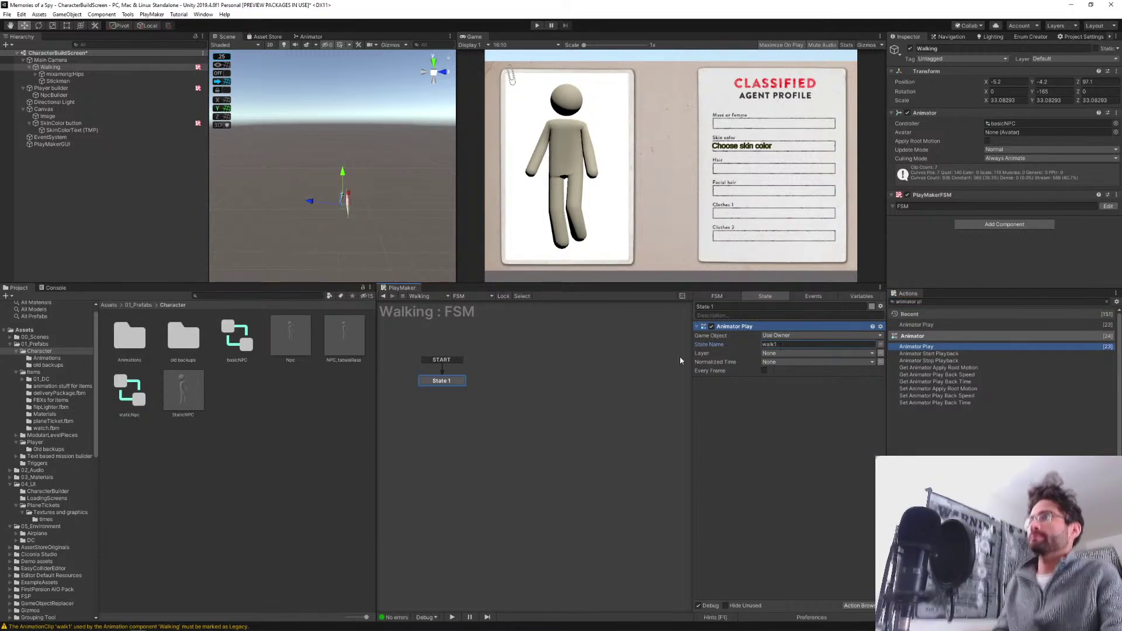
Save the scene and test the Animator-driven walk1 animation in play mode.
left_click(95, 183)
left_click(535, 25)
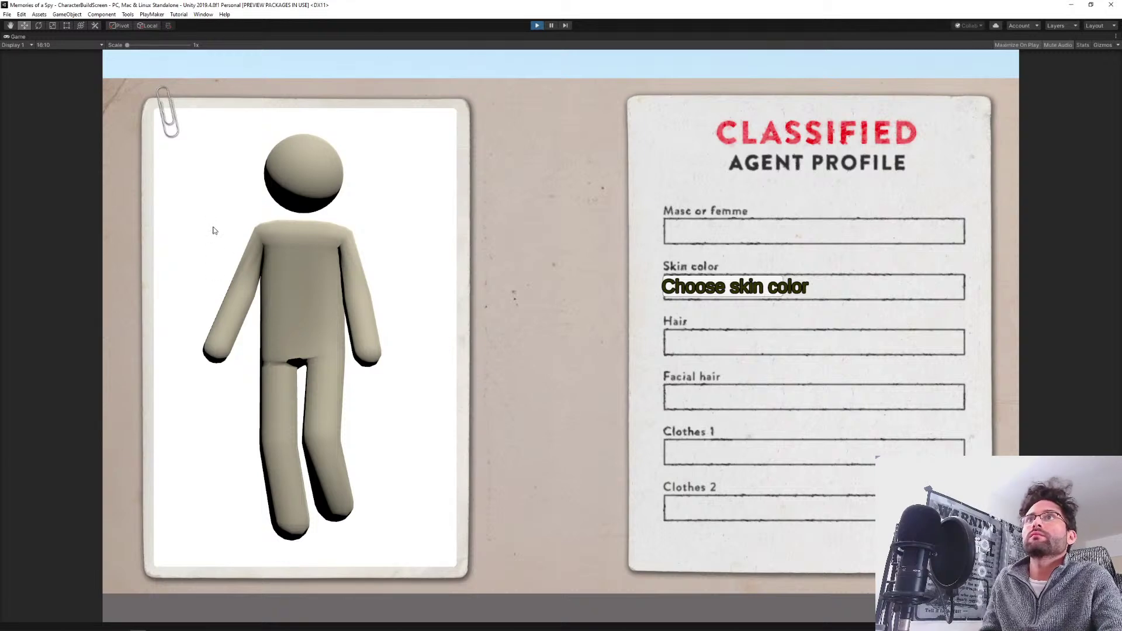
key("ctrl+p")
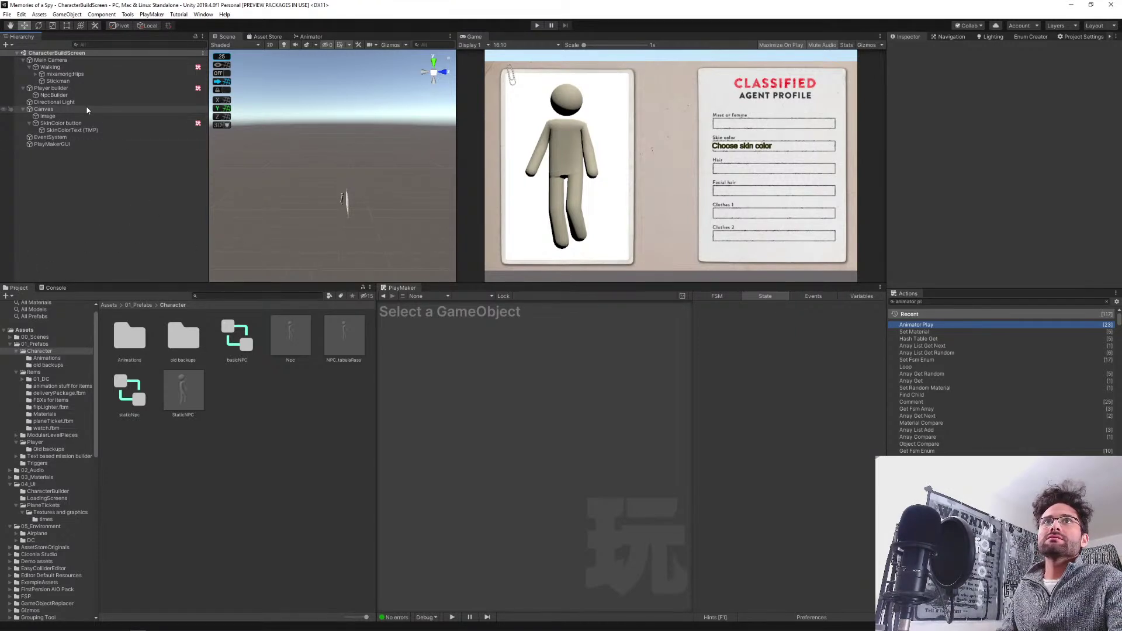
In State 2 of the SkinColor button FSM, make Set Material target the Stickman object and use the SkinColor_material variable.
left_click(61, 123)
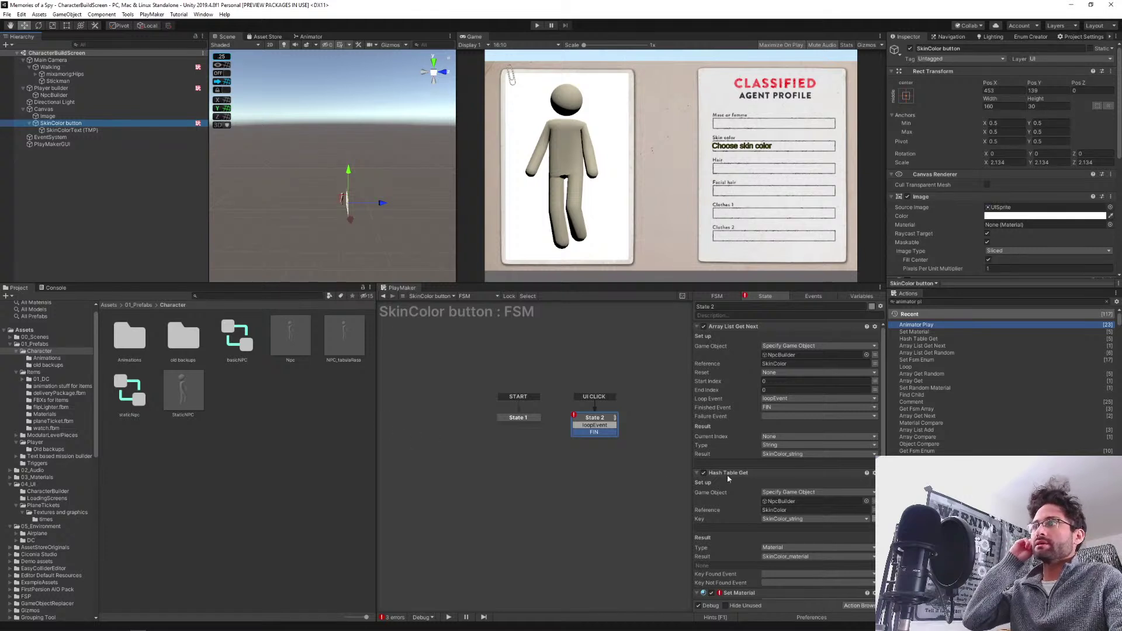
scroll(743, 491, "down", 3)
left_click(782, 549)
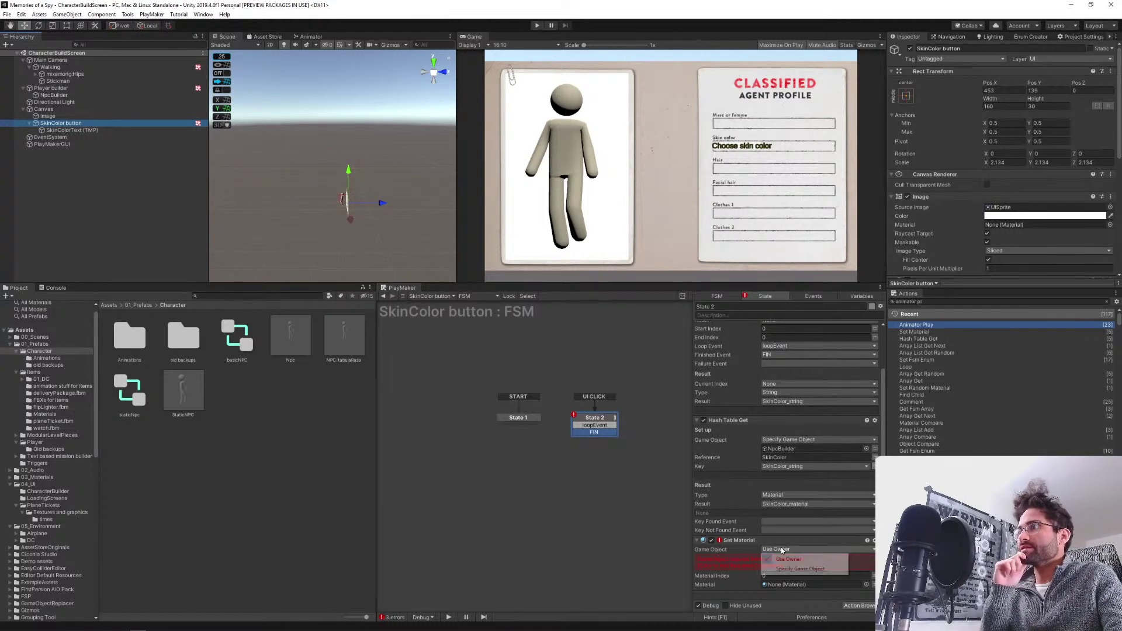
left_click(800, 569)
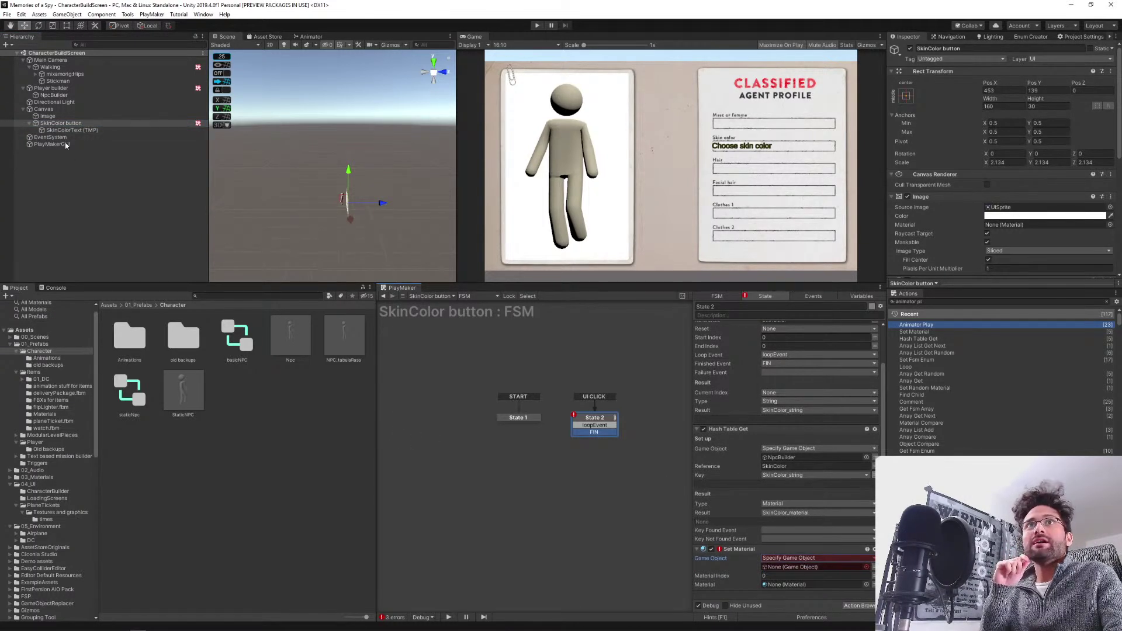
left_click_drag(58, 81, 784, 567)
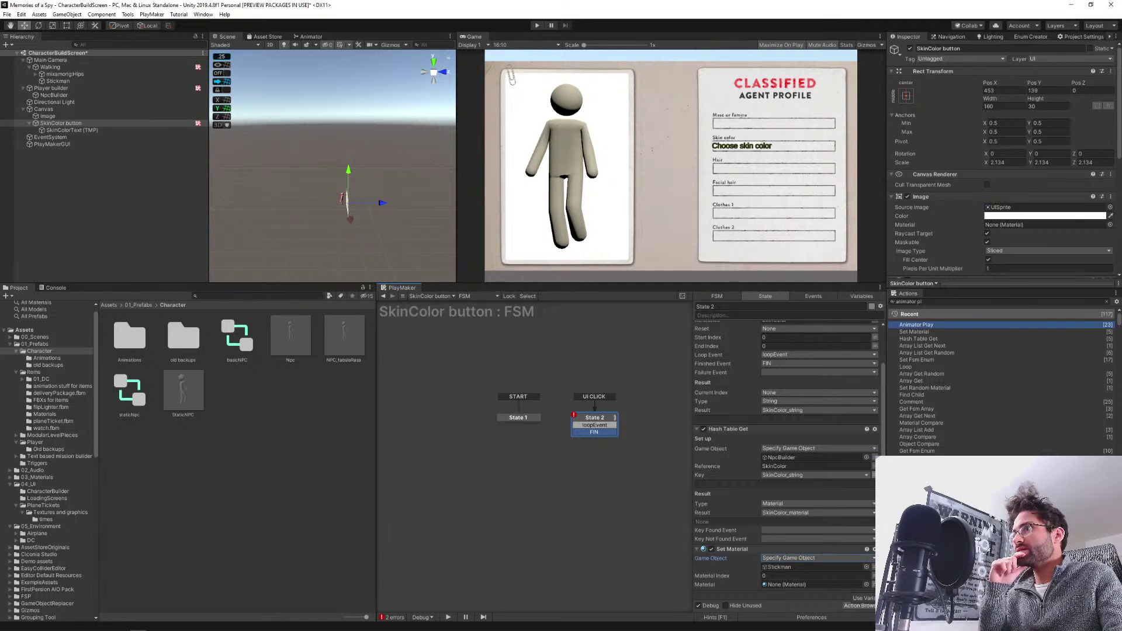
left_click(859, 587)
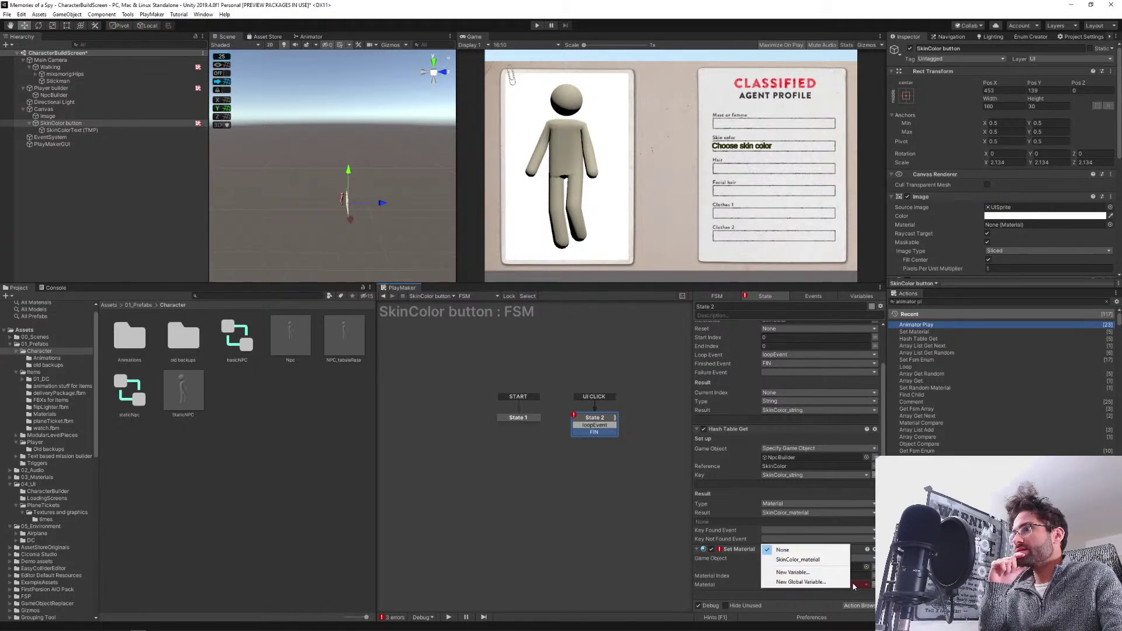
left_click(822, 566)
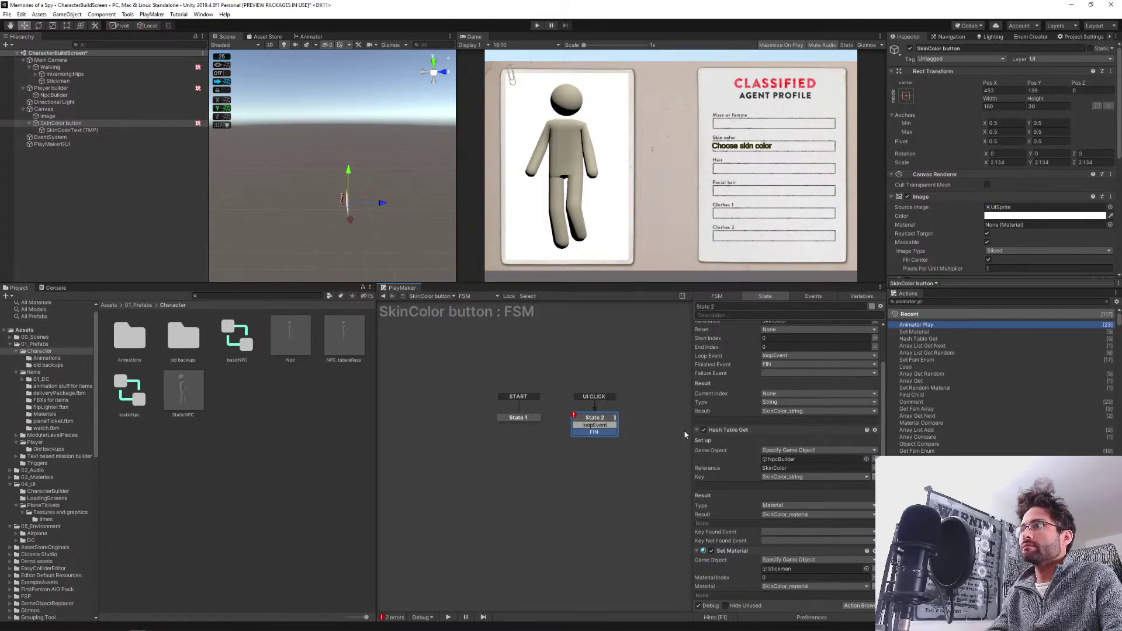
Place the Hash Table Get and Set Material actions from State 2 in a new state below it.
left_click(734, 434)
left_click(736, 550, "ctrl")
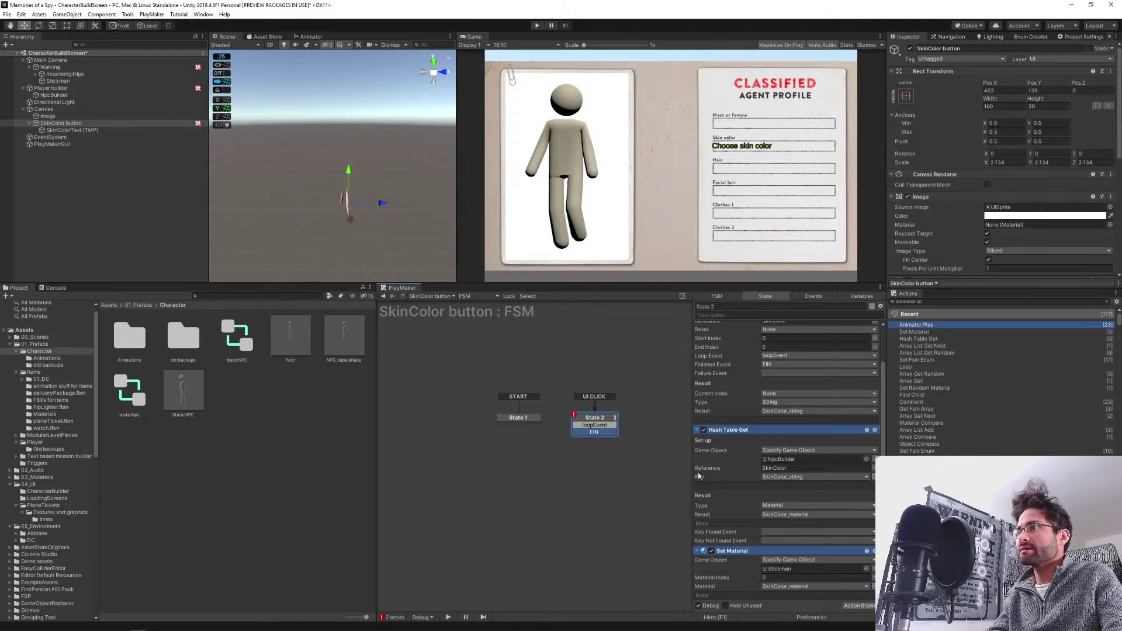
left_click_drag(666, 466, 595, 469)
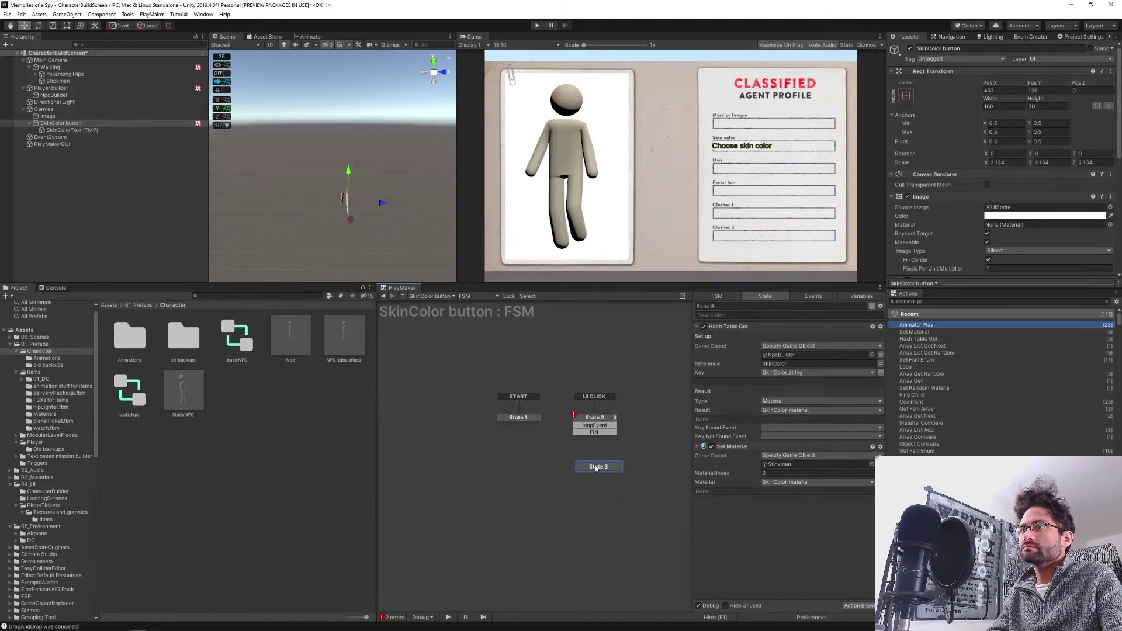
In the SkinColor button FSM, link State 2's loopEvent to State 3 and its FIN event to a new State 4 beside it.
left_click(587, 430)
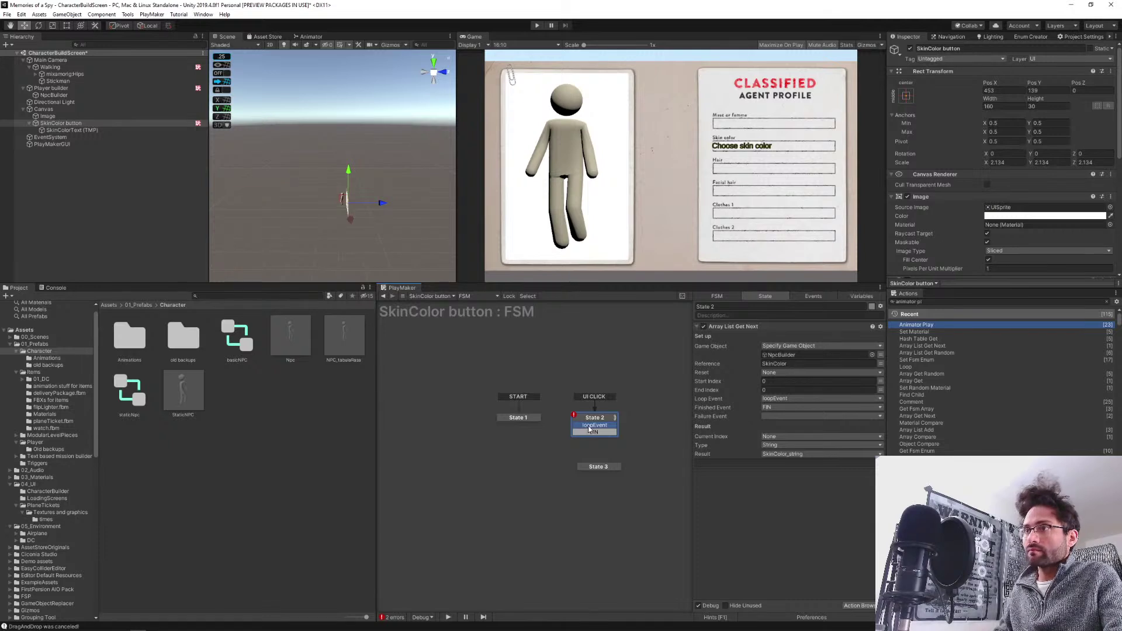
left_click_drag(595, 436, 601, 467)
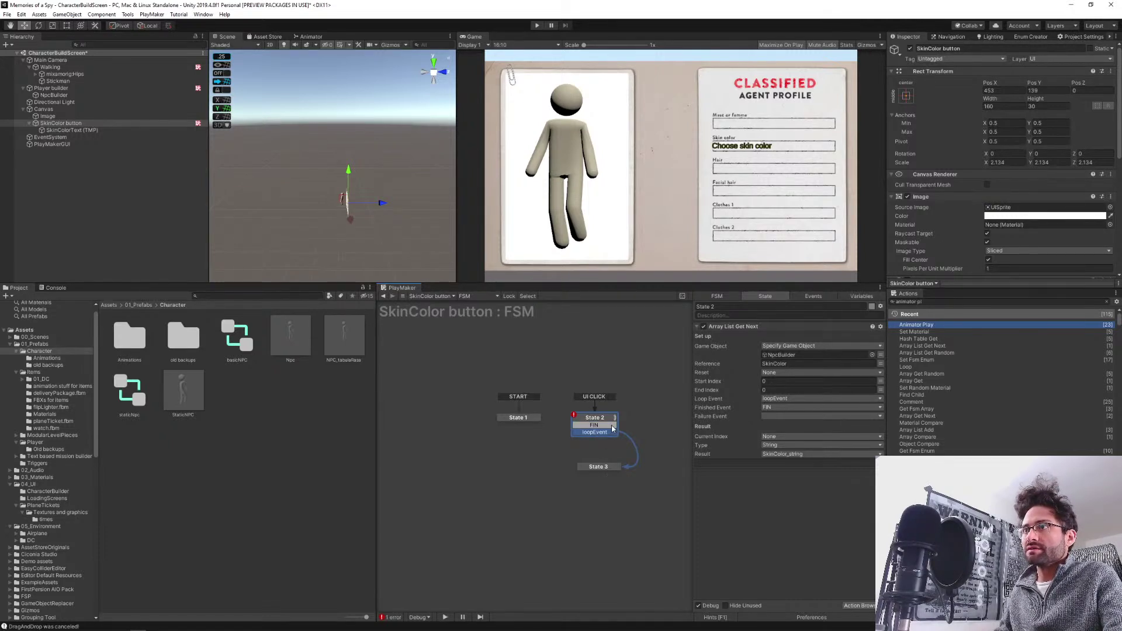
left_click_drag(649, 426, 653, 423)
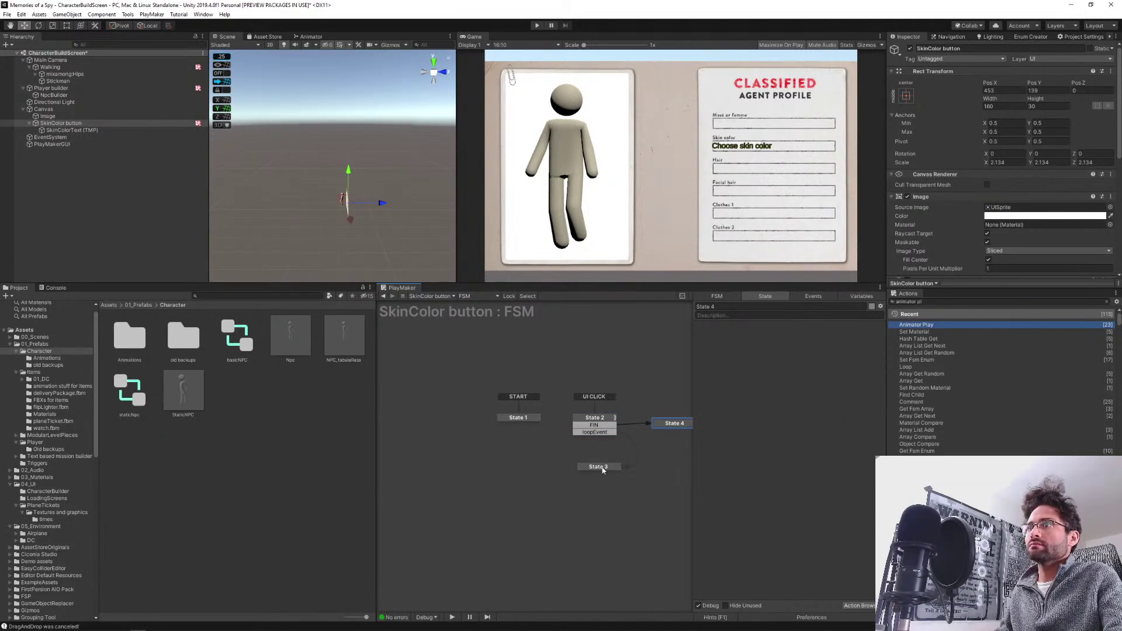
Align State 3 beneath State 2 and add a FINISHED transition from it back to State 2.
left_click_drag(602, 469, 602, 468)
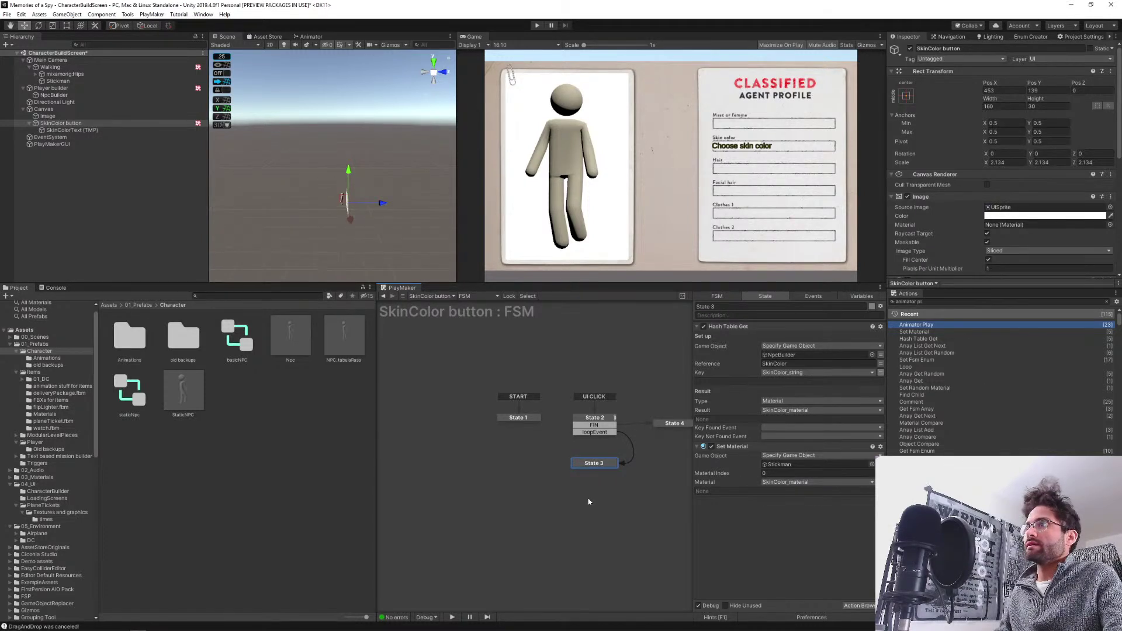
left_click(584, 467, "ctrl")
left_click_drag(590, 472, 592, 420)
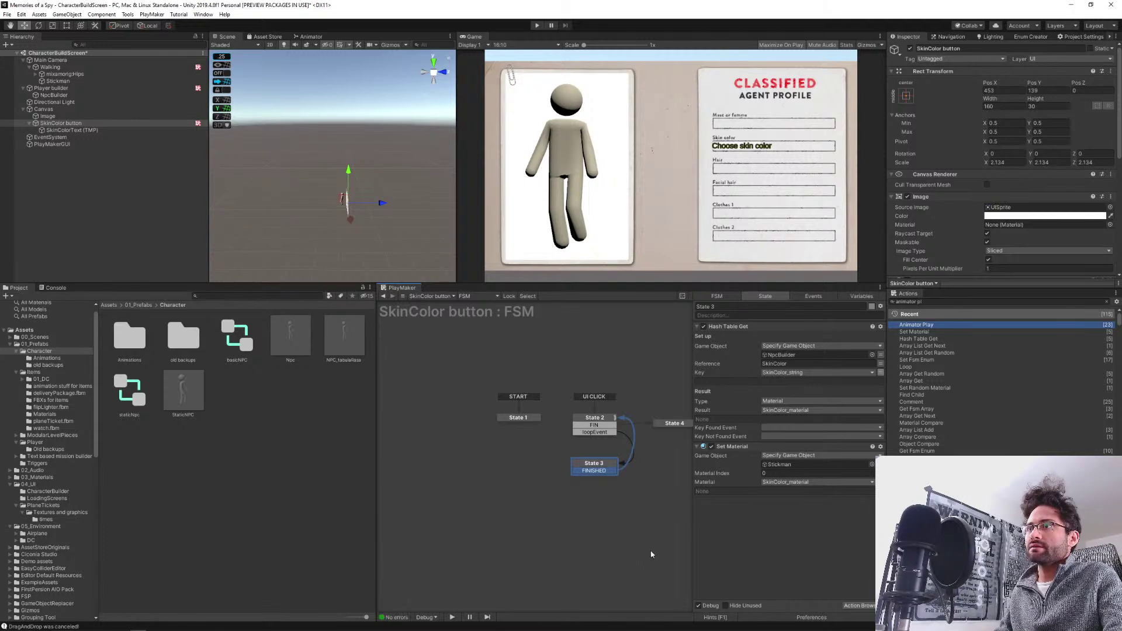
Save the scene and run it in play mode to test the skin color button.
key("ctrl+s")
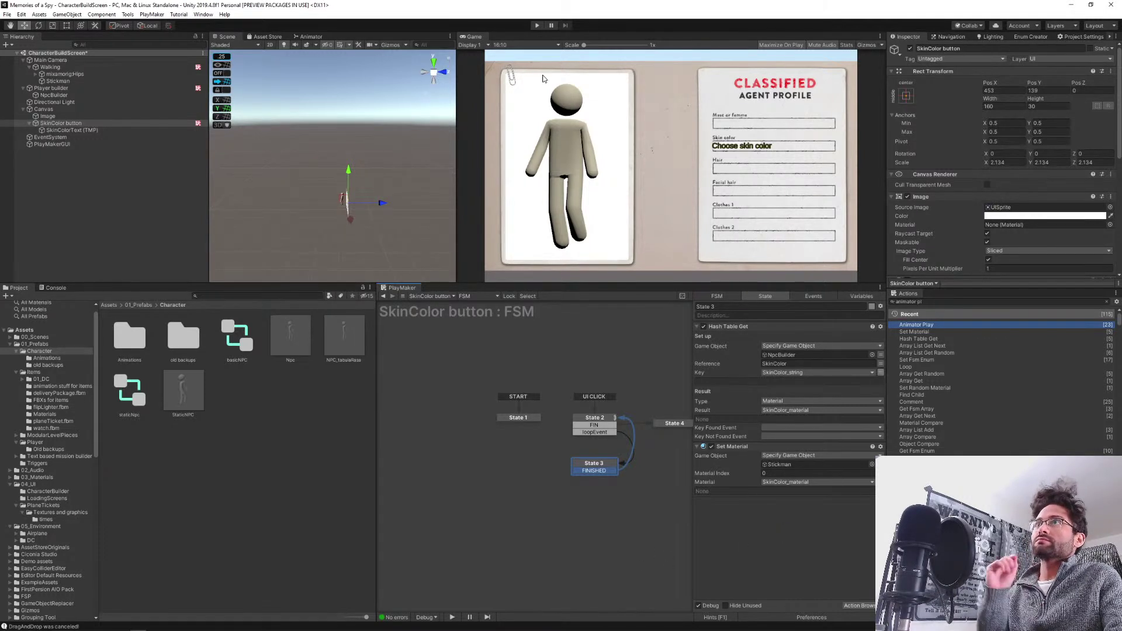
left_click(538, 27)
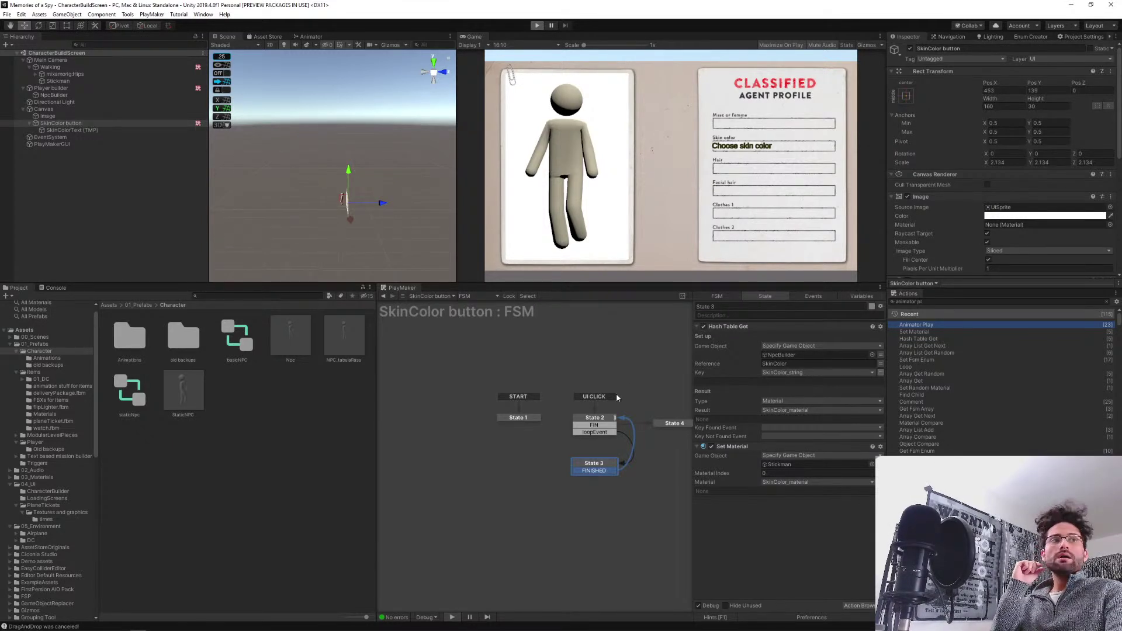
key("ctrl+p")
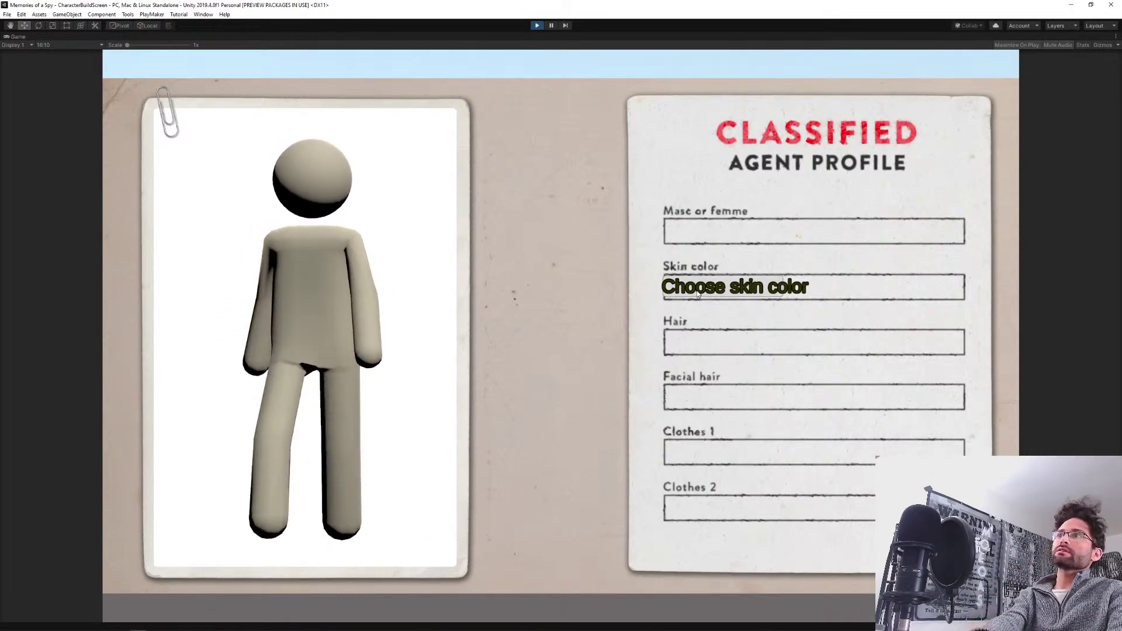
left_click(536, 25)
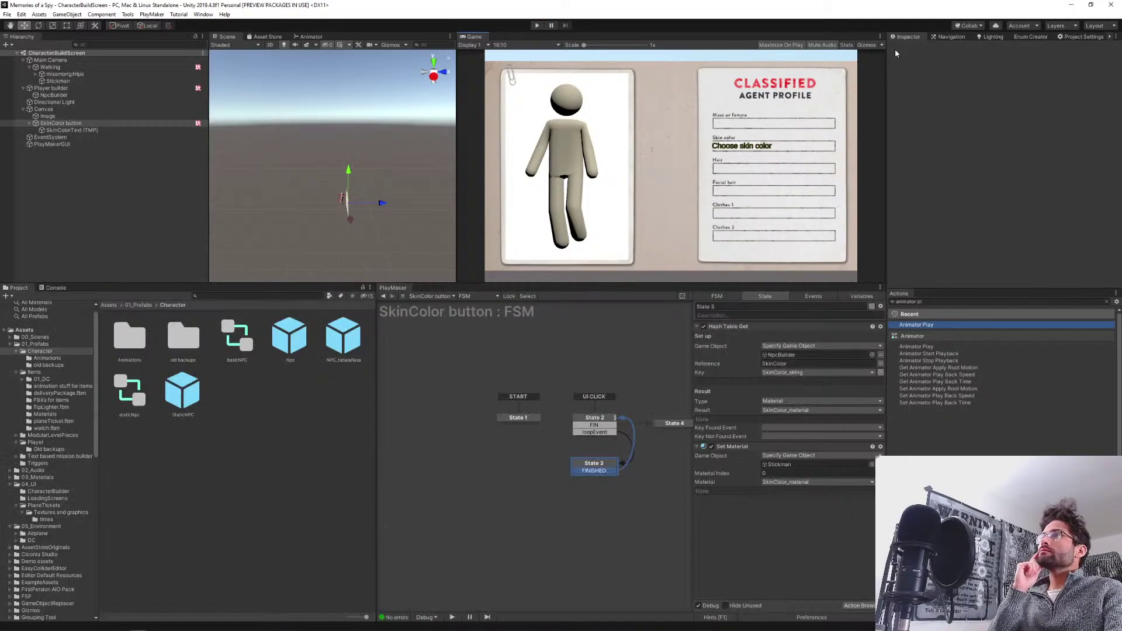
Rename State 3, which holds the Hash Table Get and Set Material actions, to Set color.
left_click(586, 419)
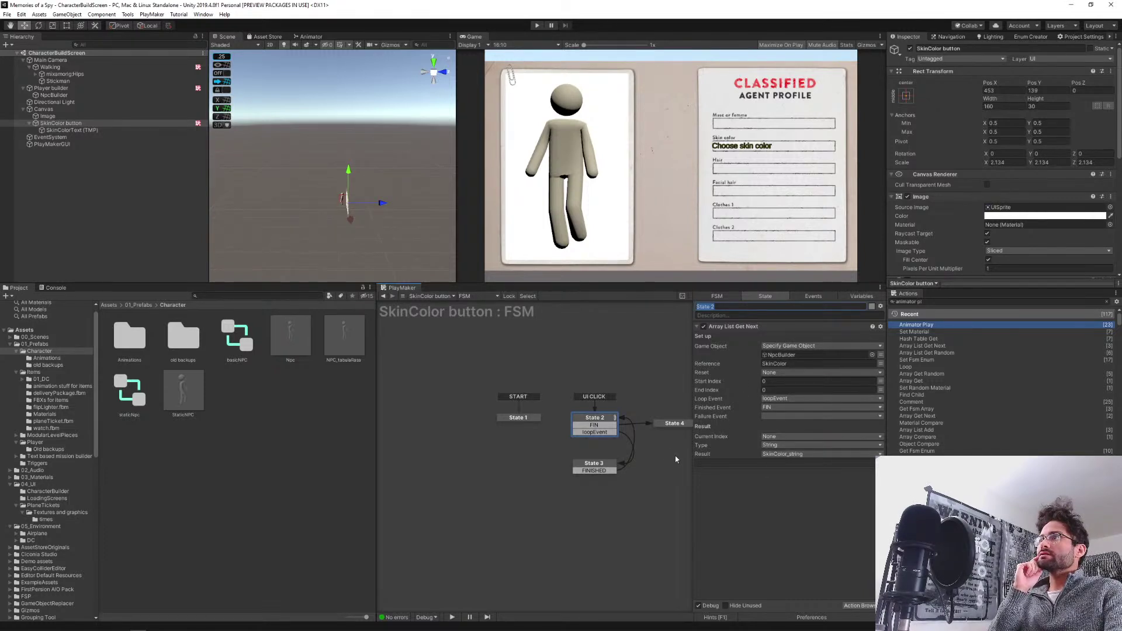
left_click(591, 466)
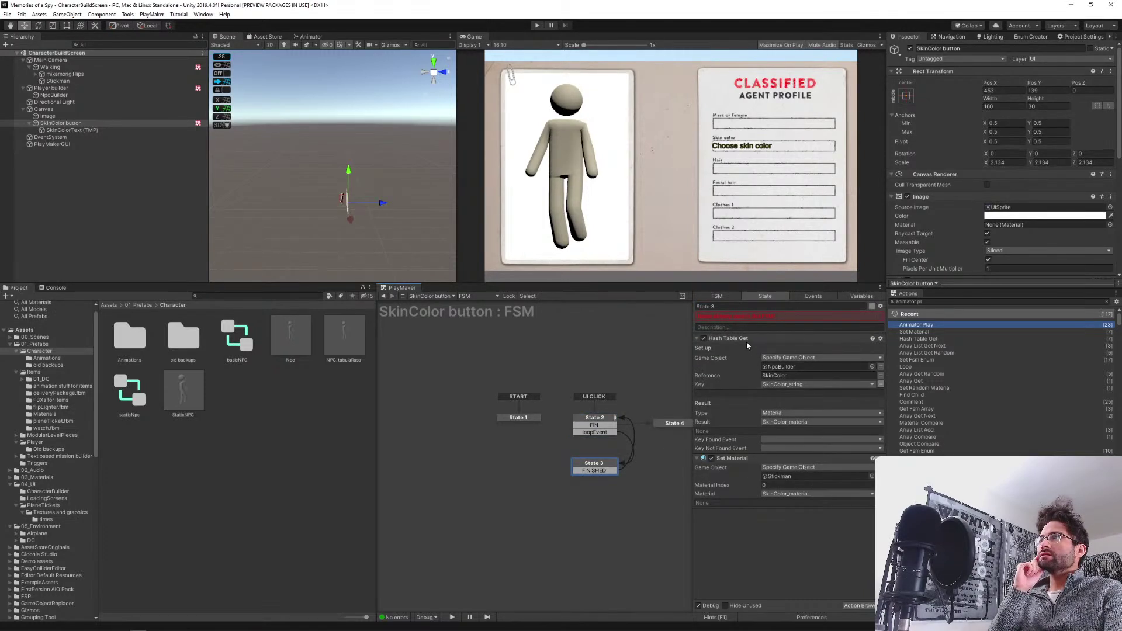
left_click(730, 307)
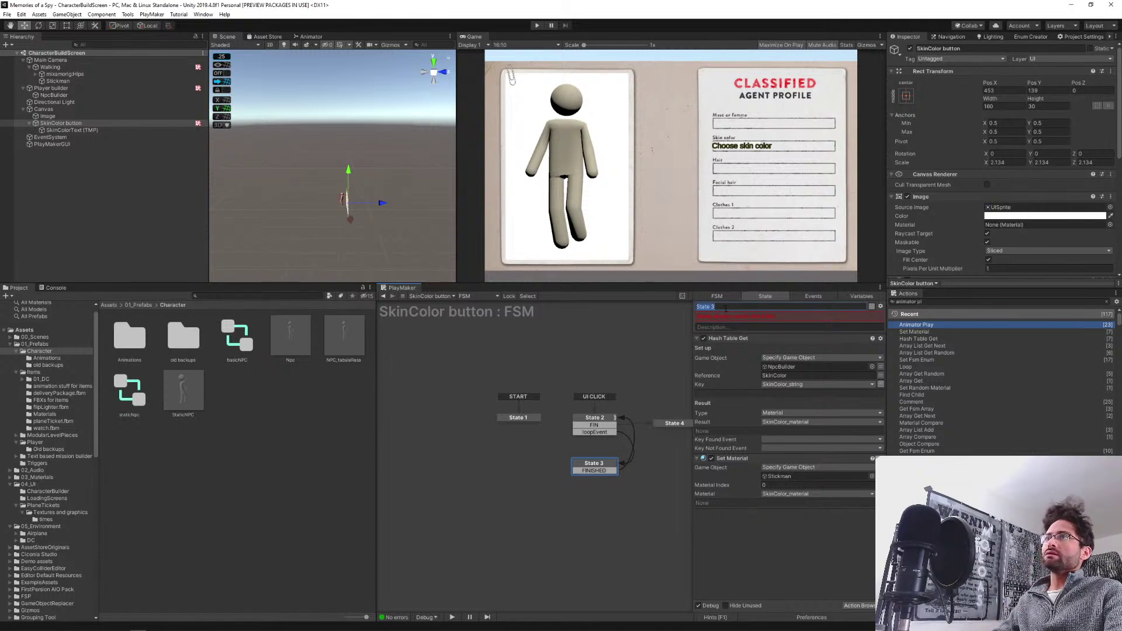
key("ctrl+a")
type("Set color")
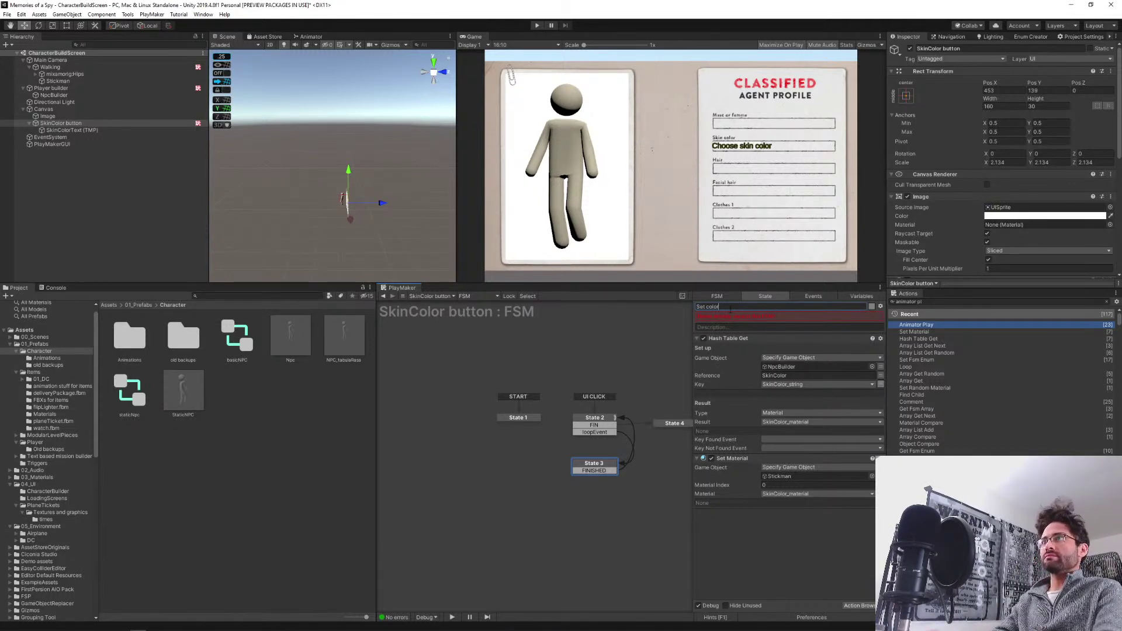
key("Return")
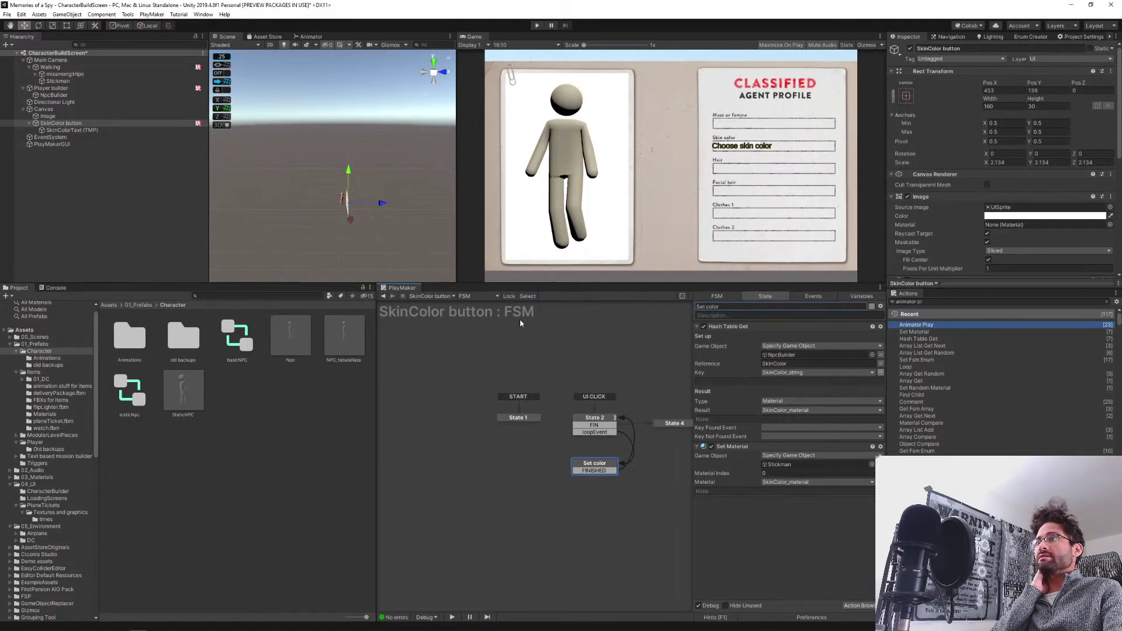
Turn off Maximize On Play and test the skin color button in play mode, checking its FSM and the NpcBuilder data.
left_click(70, 81)
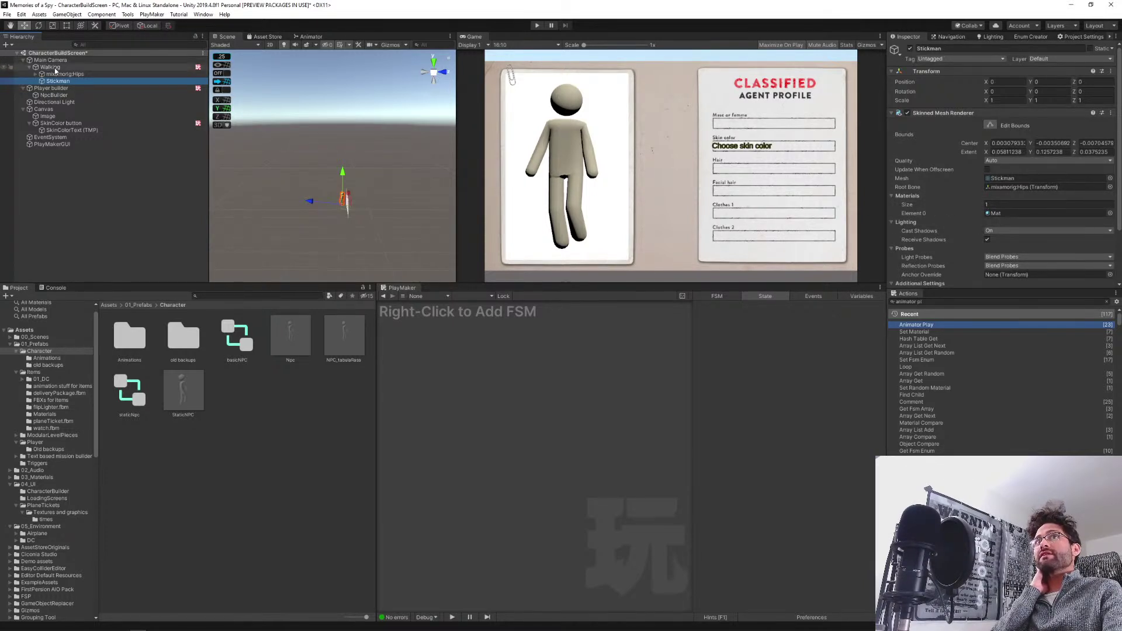
left_click(781, 45)
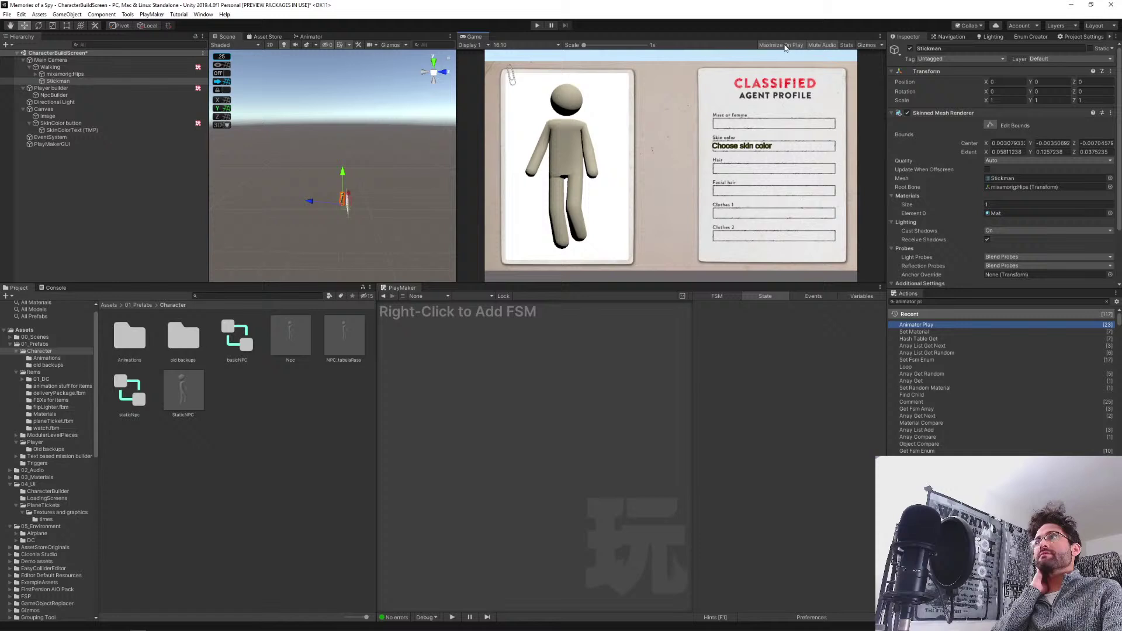
left_click(537, 26)
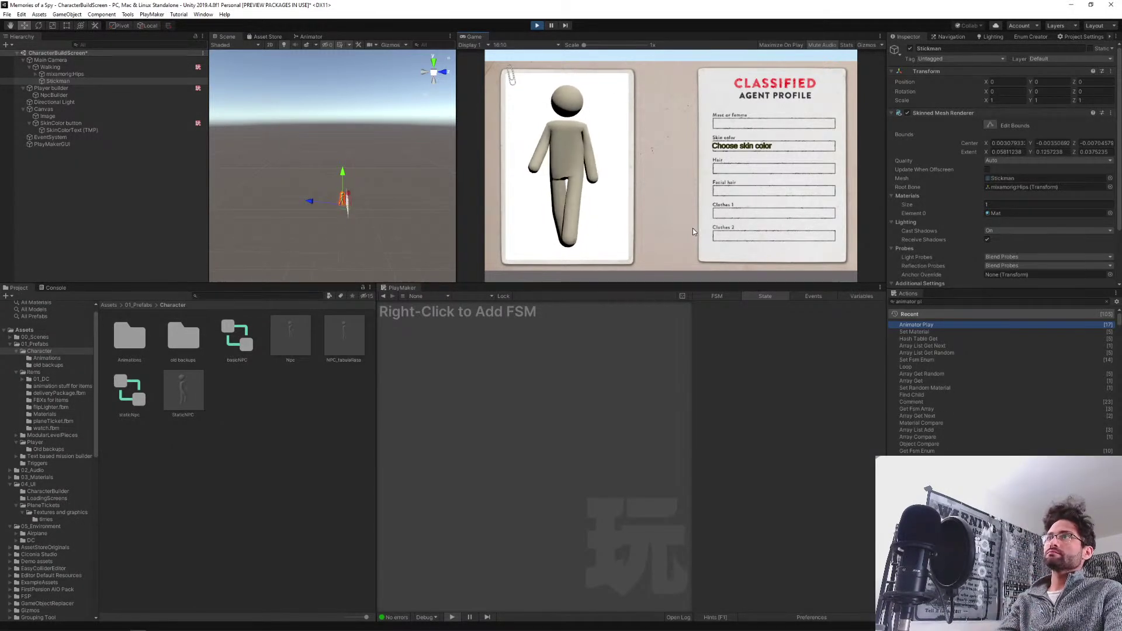
left_click(76, 129)
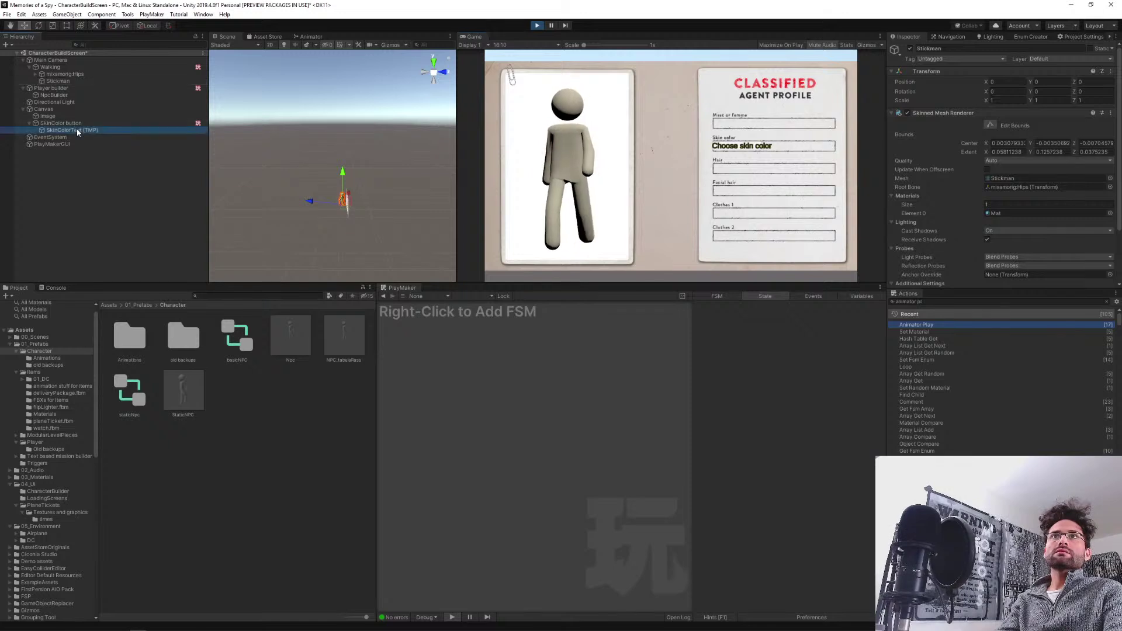
left_click(72, 123)
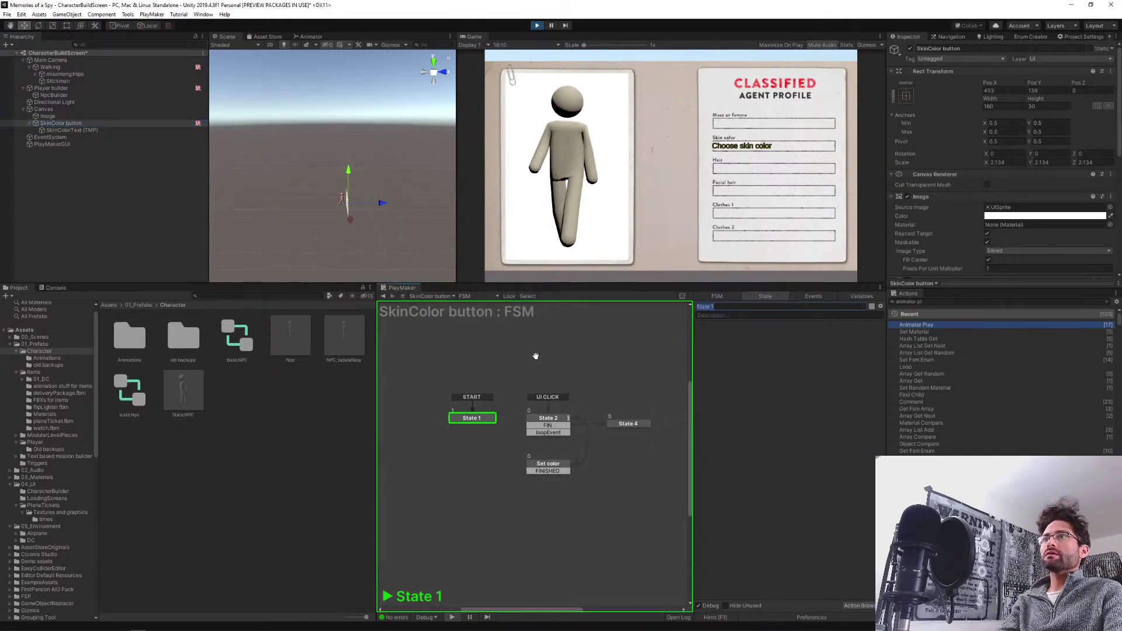
left_click(753, 151)
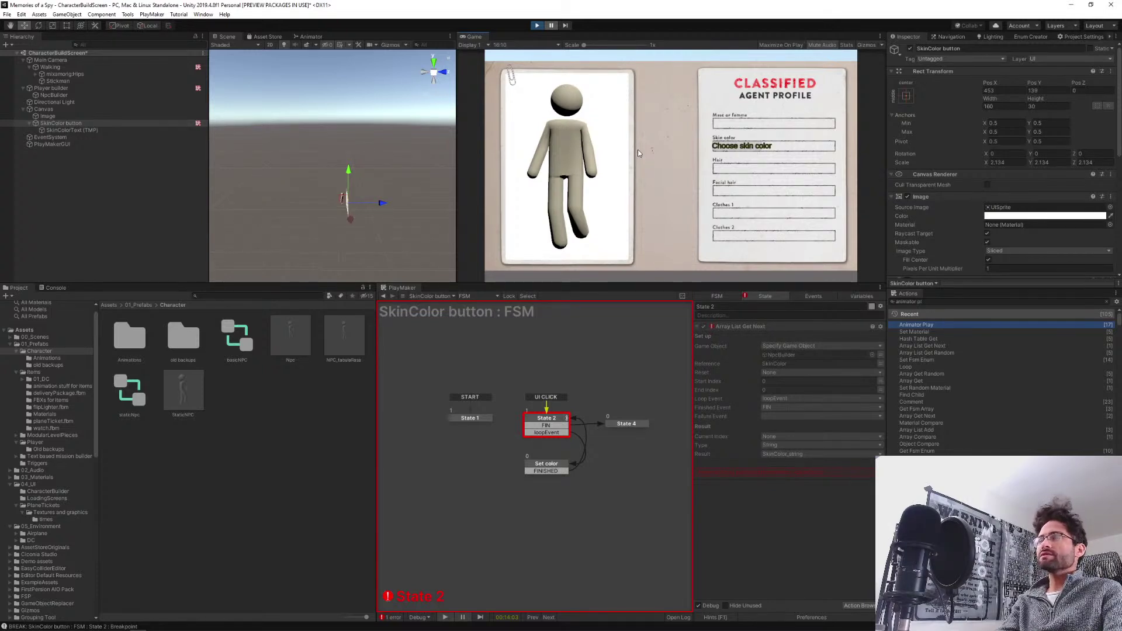
left_click(54, 94)
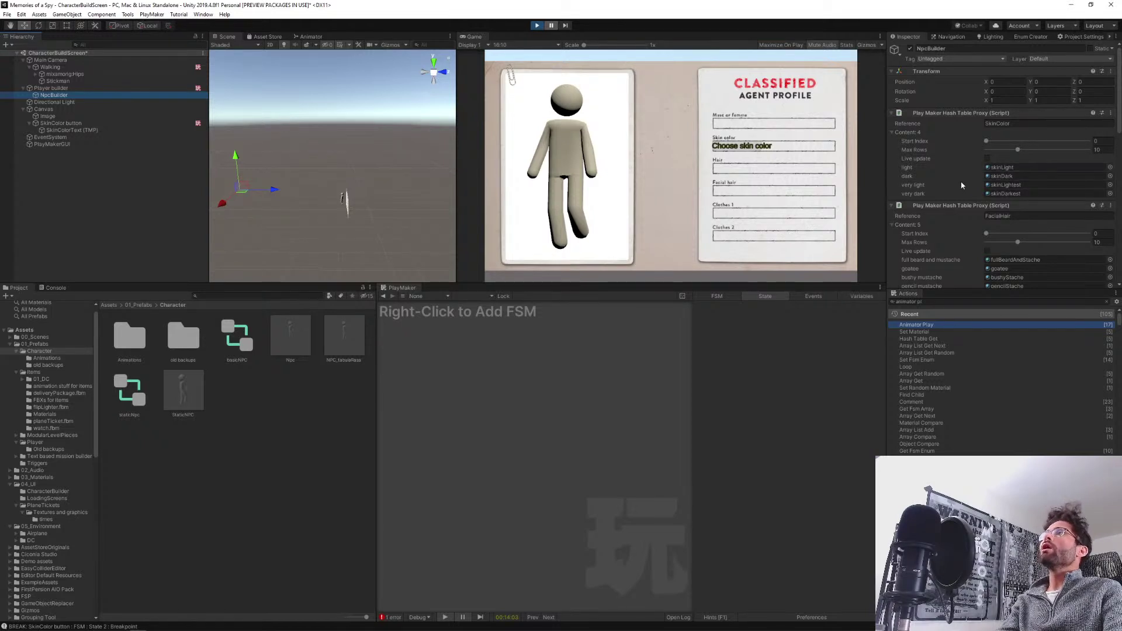
left_click(536, 25)
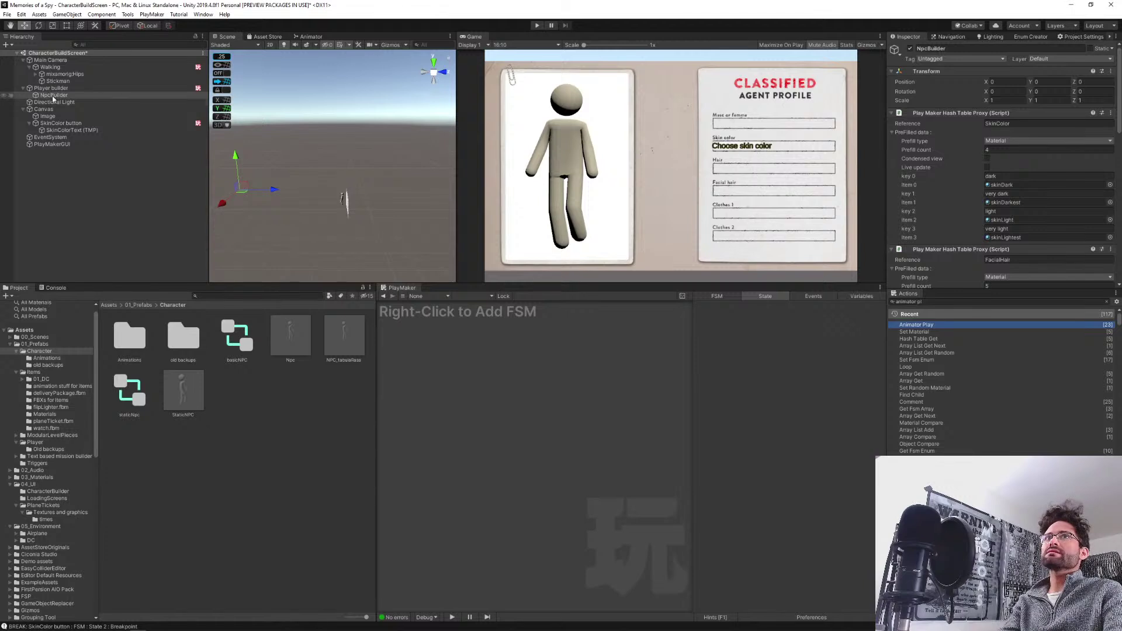
Add a Play Maker Array List Proxy component to NpcBuilder and place it above the SkinColor hash table.
scroll(965, 245, "down", 10)
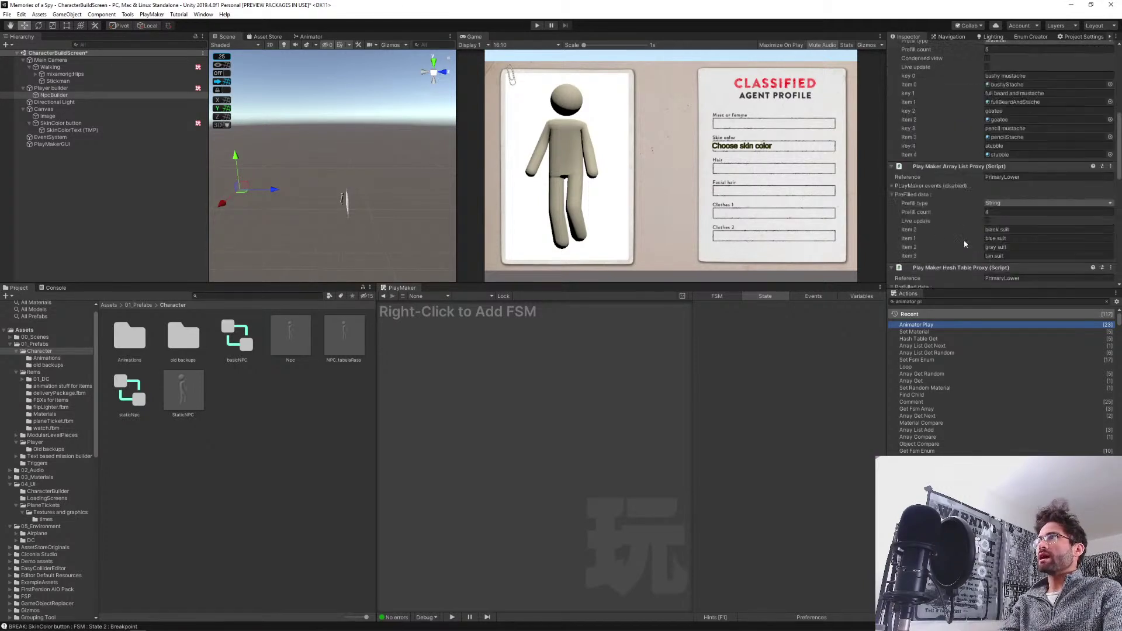
left_click(976, 278)
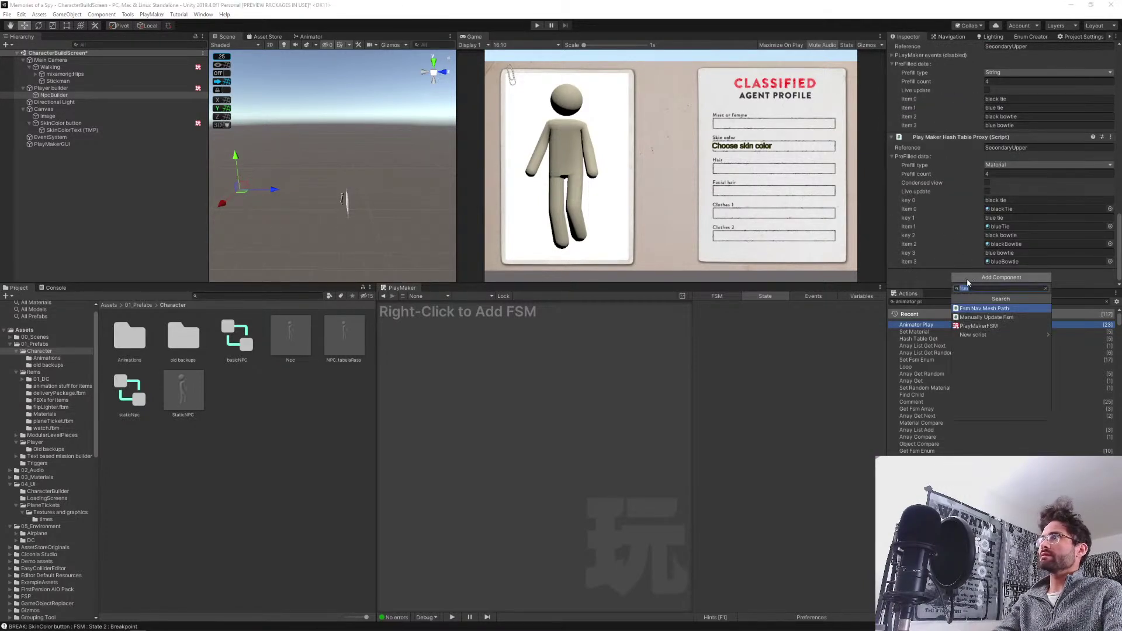
type("list")
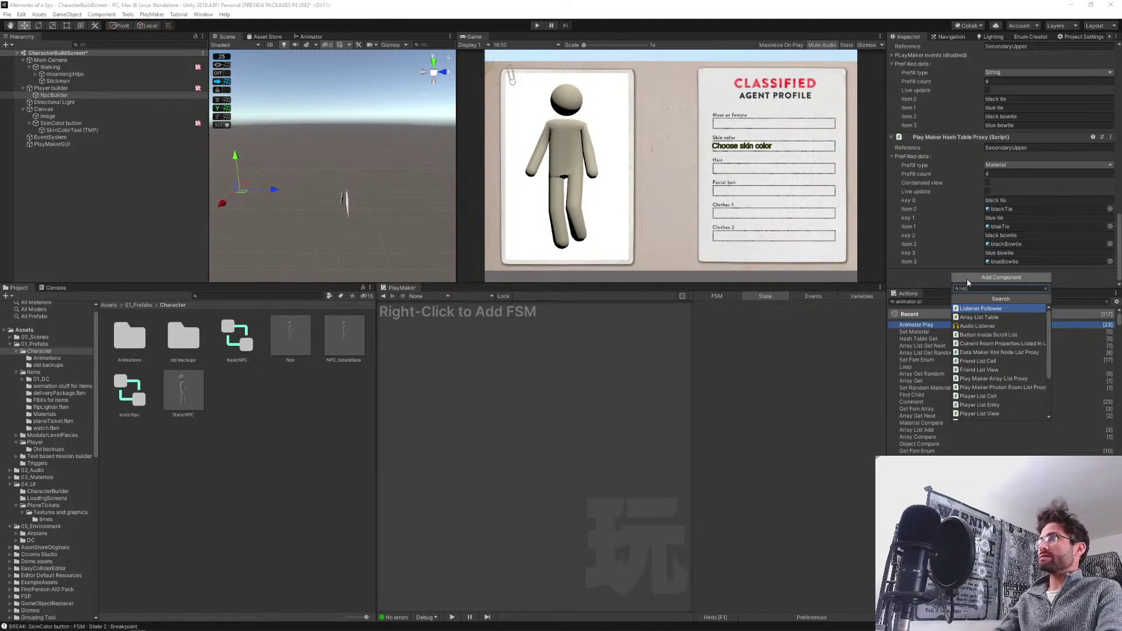
type(" arra")
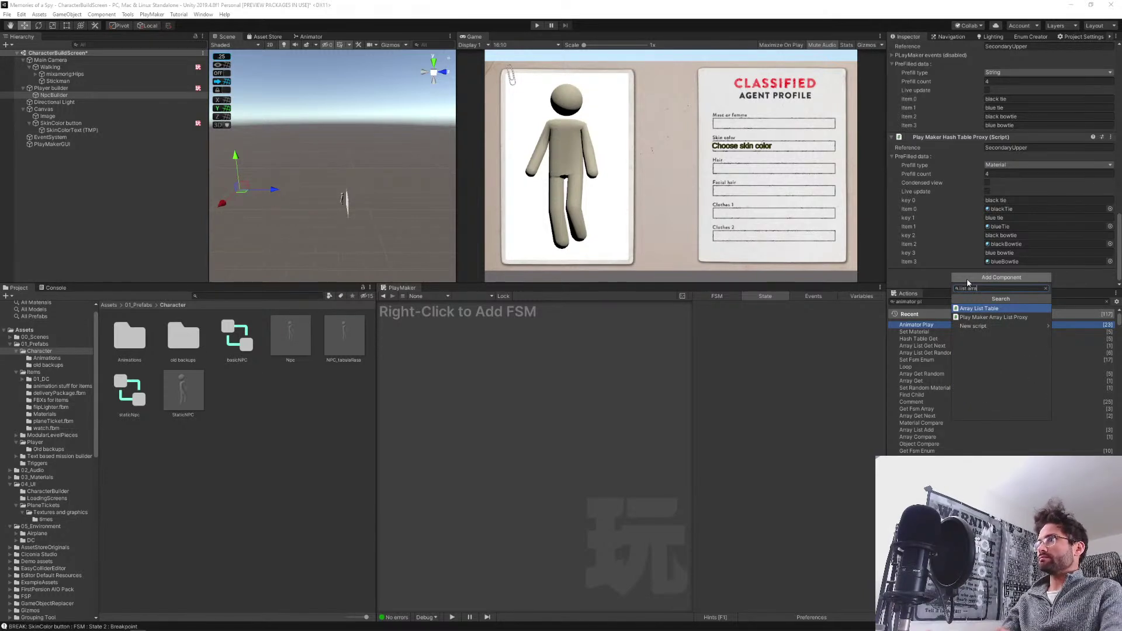
key("Down")
key("Return")
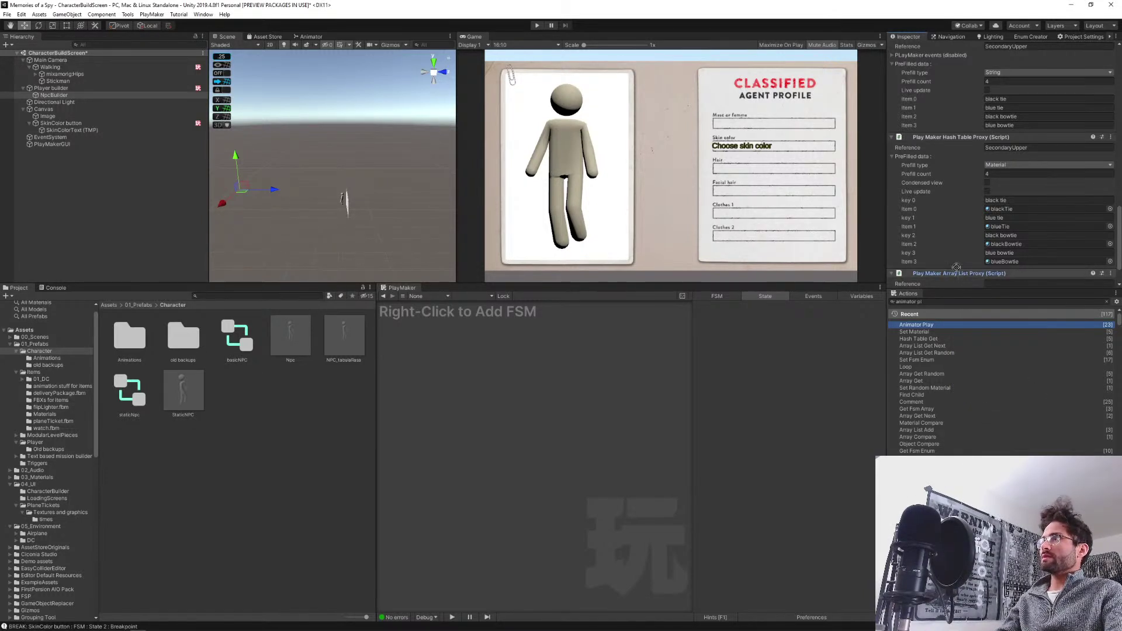
scroll(935, 49, "up", 10)
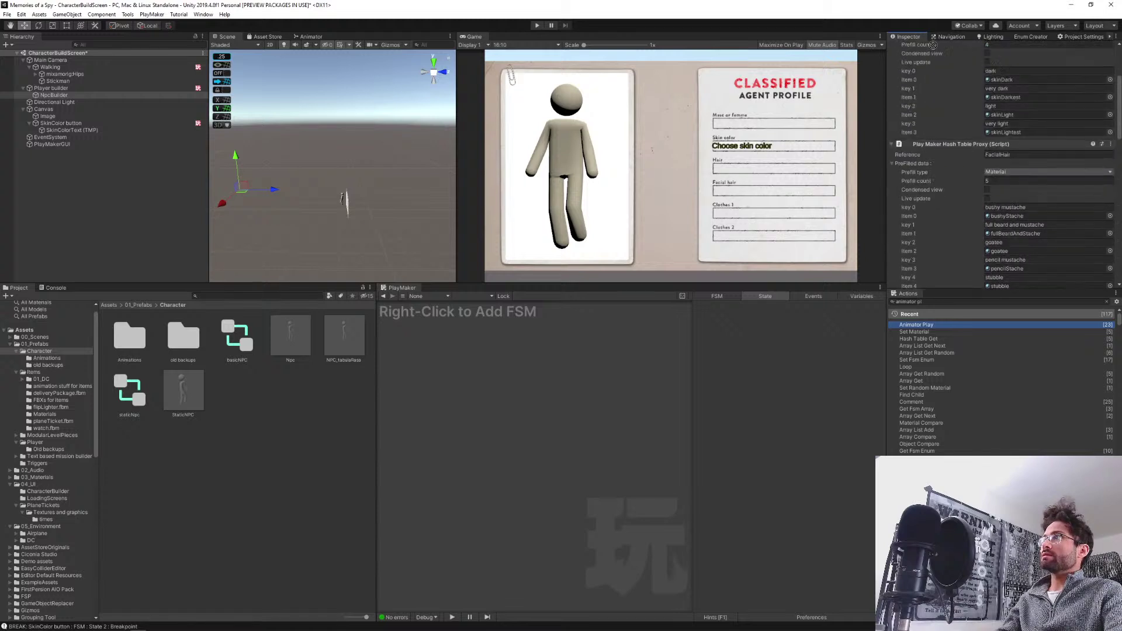
scroll(933, 46, "up", 3)
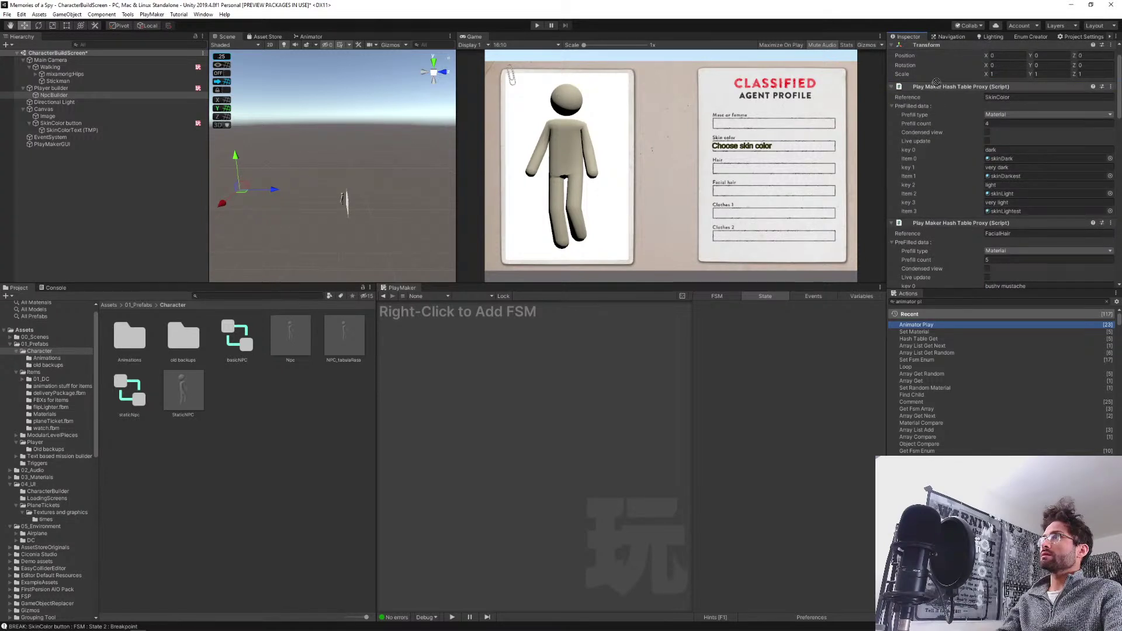
Set the new array list's reference to SkinColor and its prefilled data to type String with a count of 4.
left_click(1012, 97)
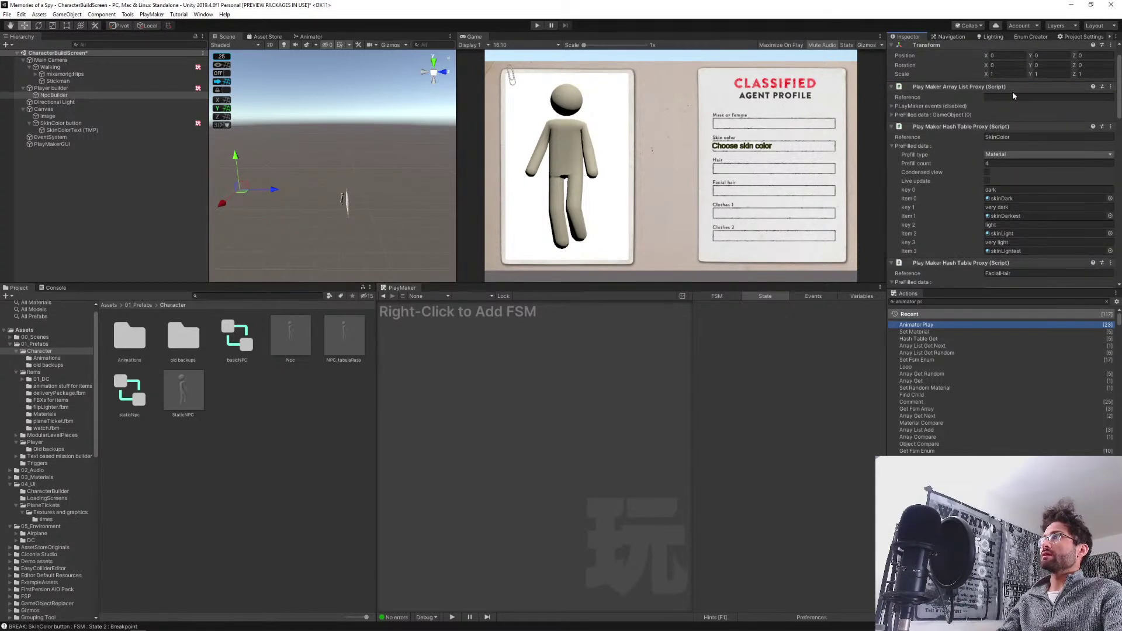
type("SkinColor")
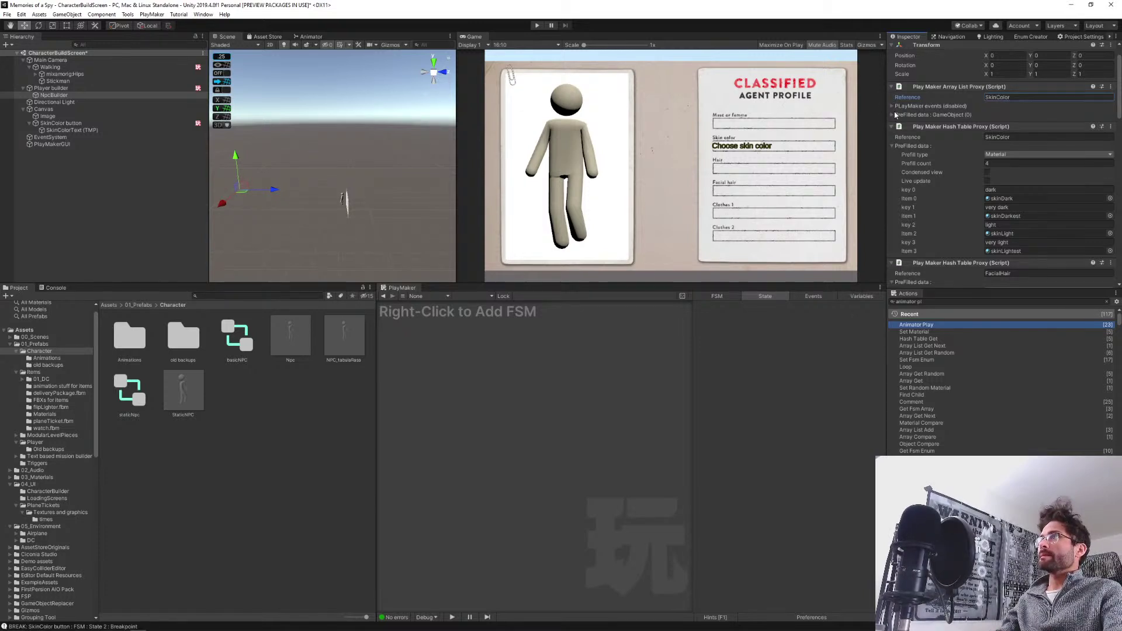
left_click(895, 115)
left_click(1017, 122)
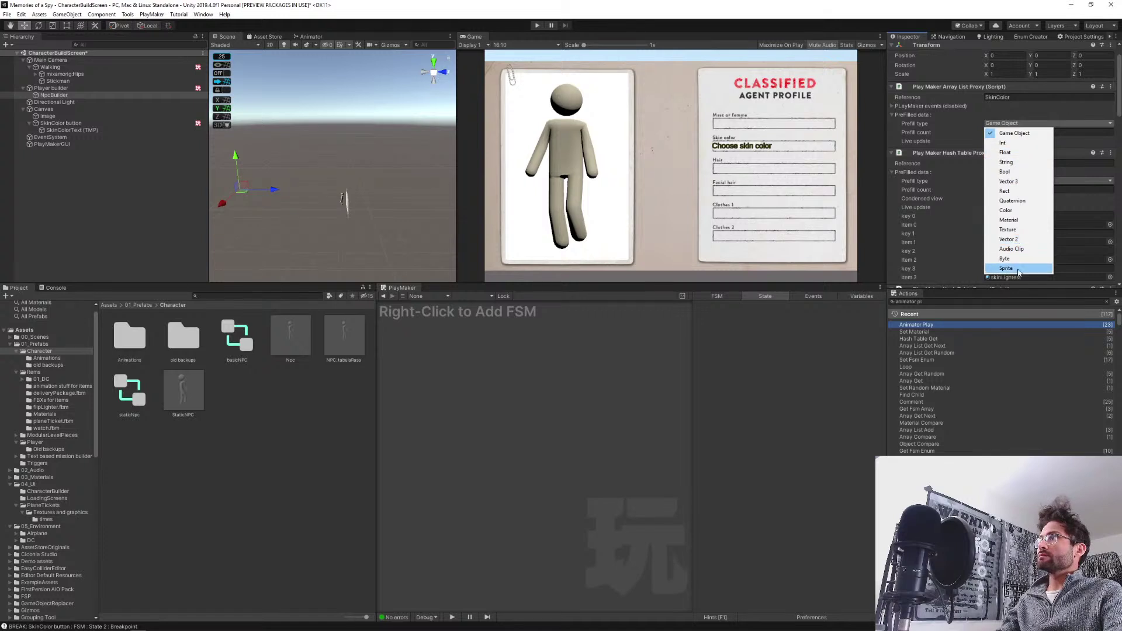
left_click(1007, 162)
left_click(1007, 132)
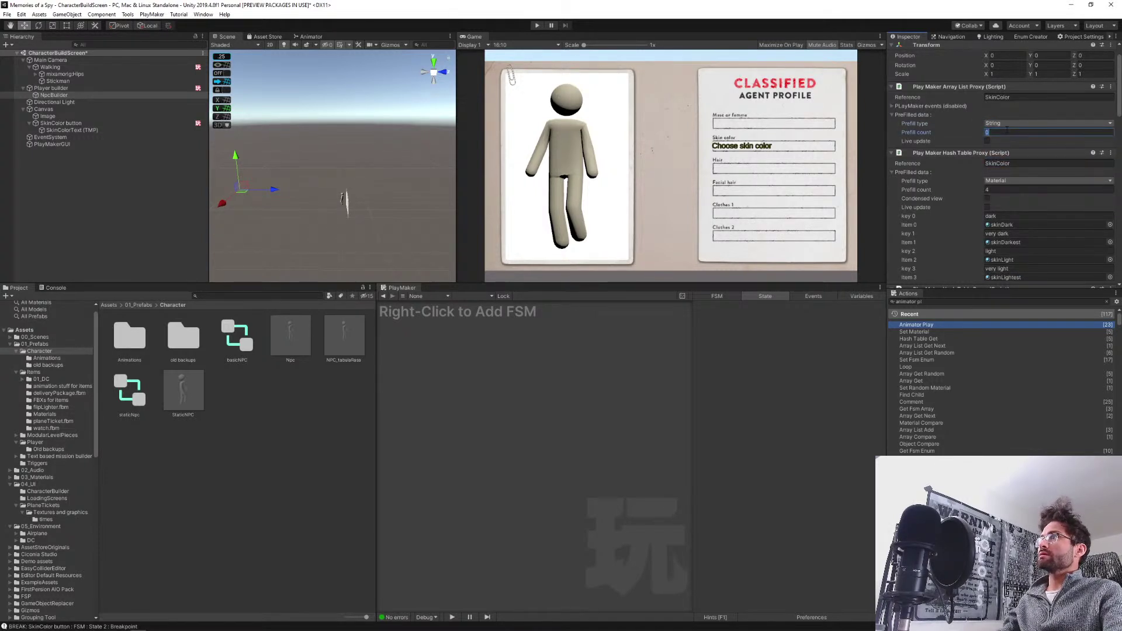
type("4")
key("Return")
Fill the SkinColor array list's four items with dark, very dark, light and very light.
left_click(1003, 150)
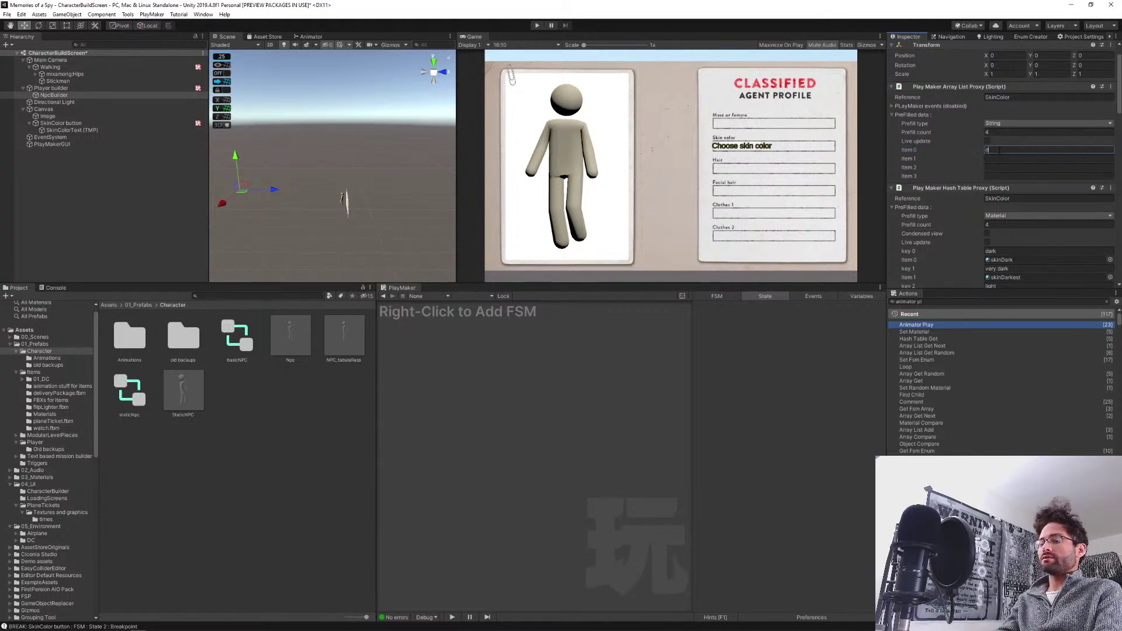
key("Tab")
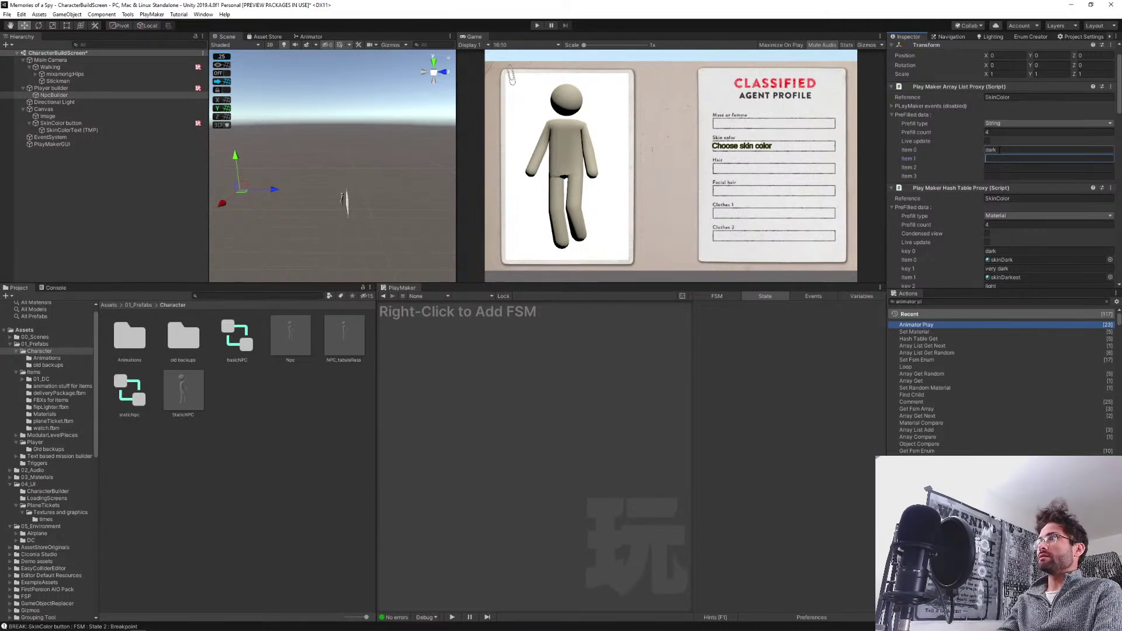
type("very dark")
key("Tab")
type("light")
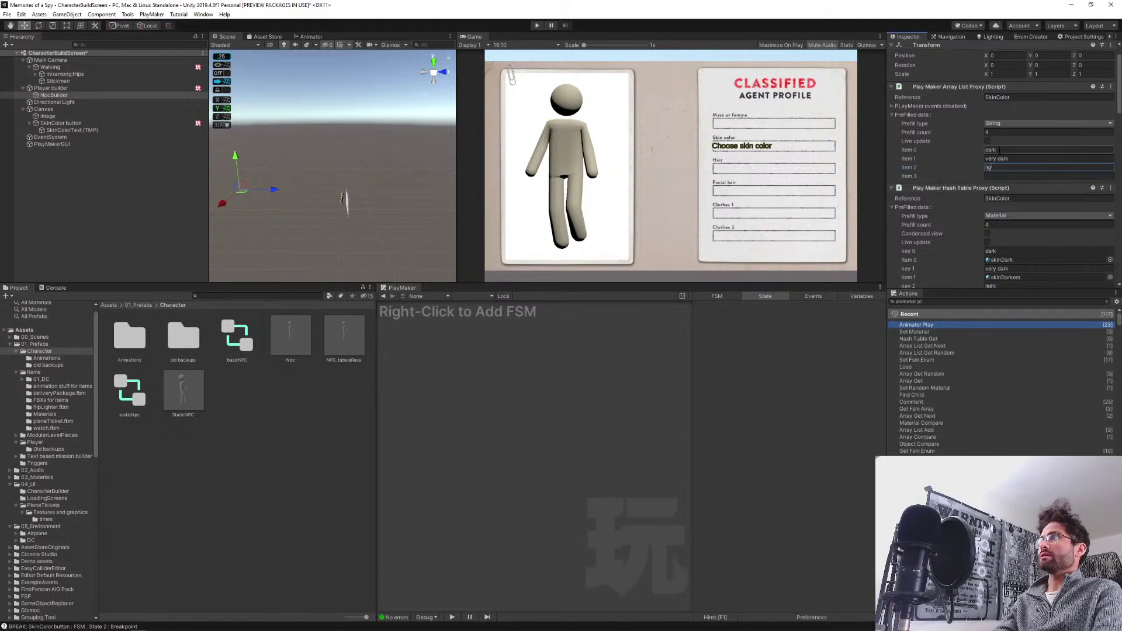
key("Tab")
type("very light")
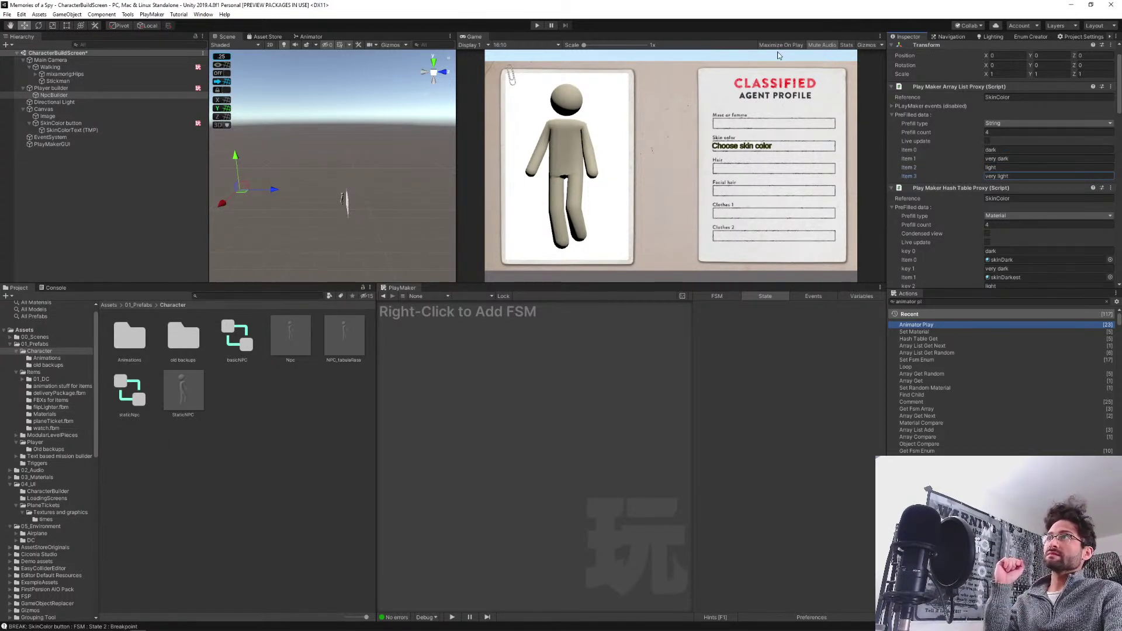
left_click(177, 223)
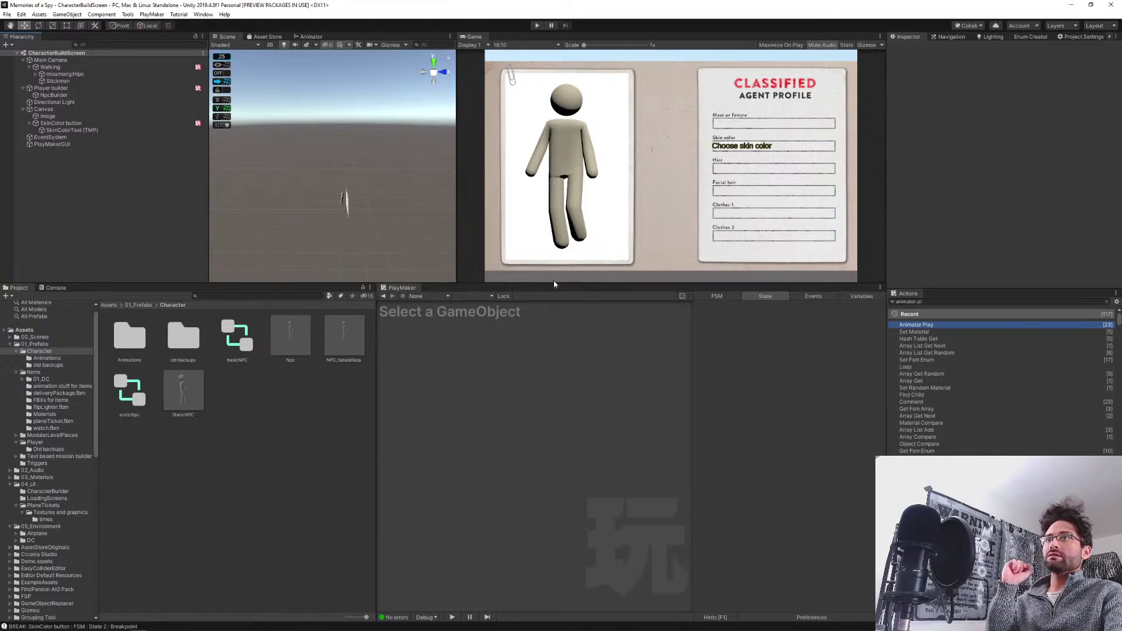
Enlarge the Game view and test the skin color button repeatedly in play mode.
left_click_drag(555, 283, 555, 398)
left_click_drag(454, 292, 285, 292)
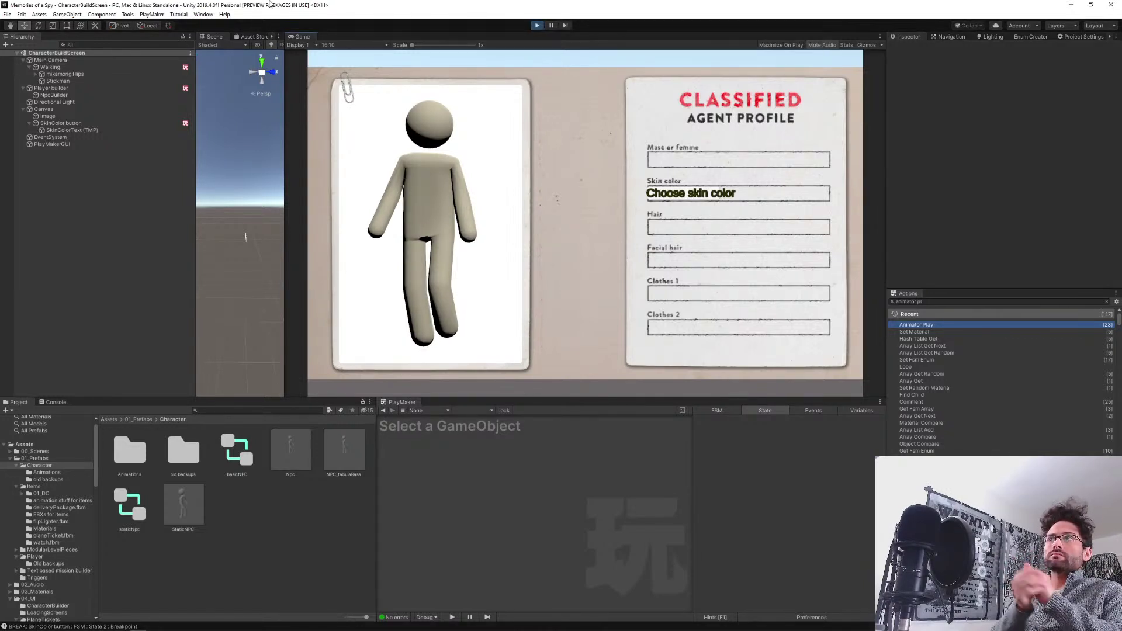
left_click(688, 196)
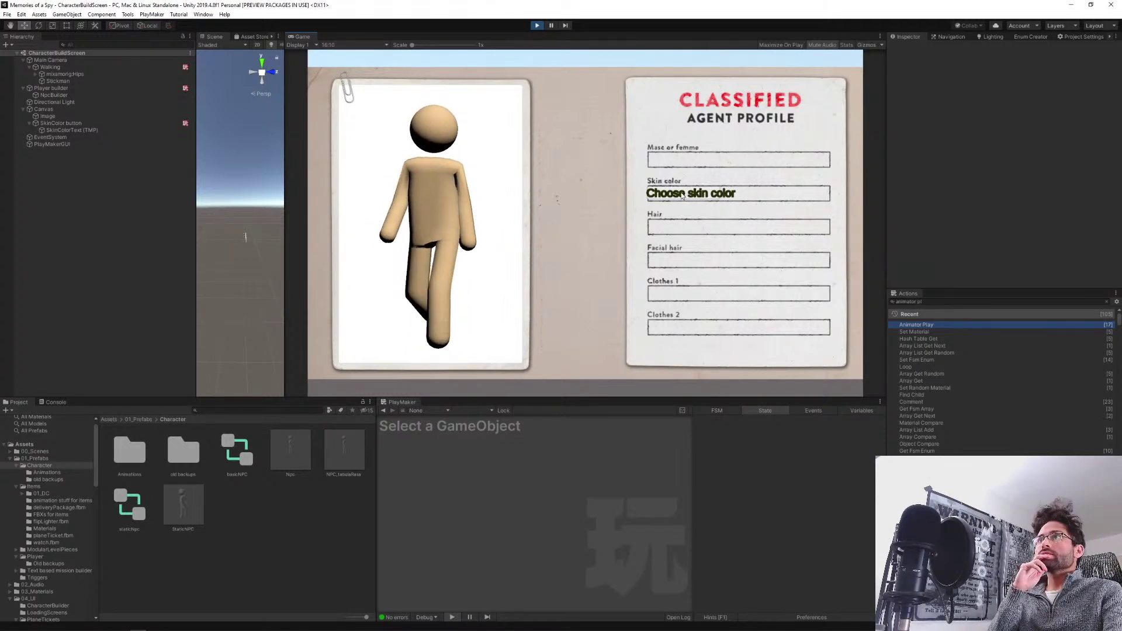
left_click(683, 195)
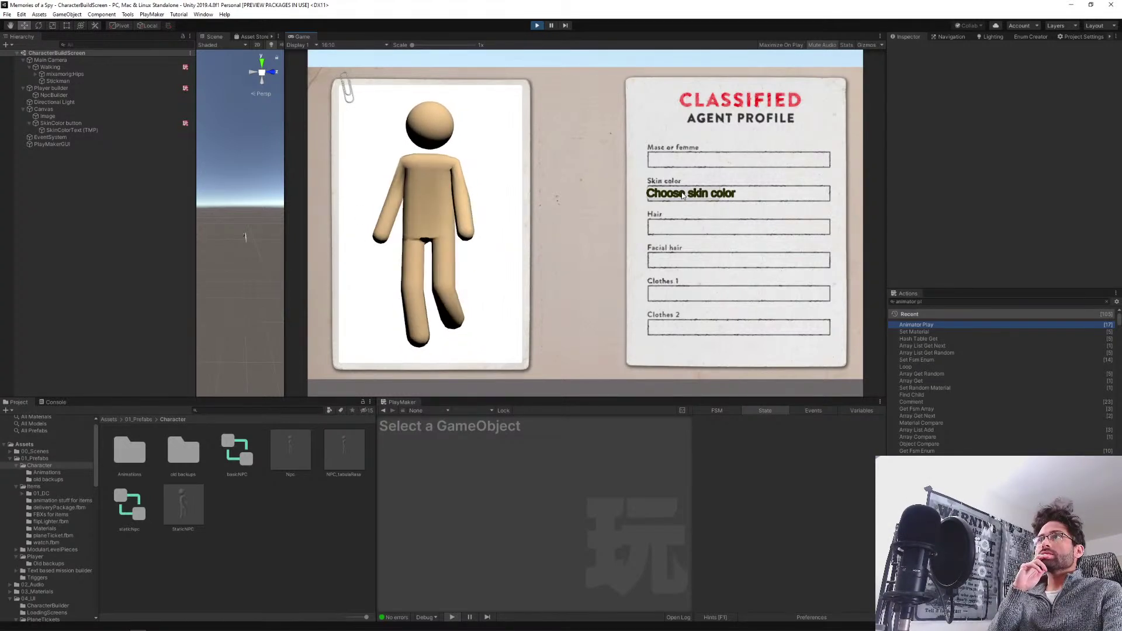
left_click(683, 195)
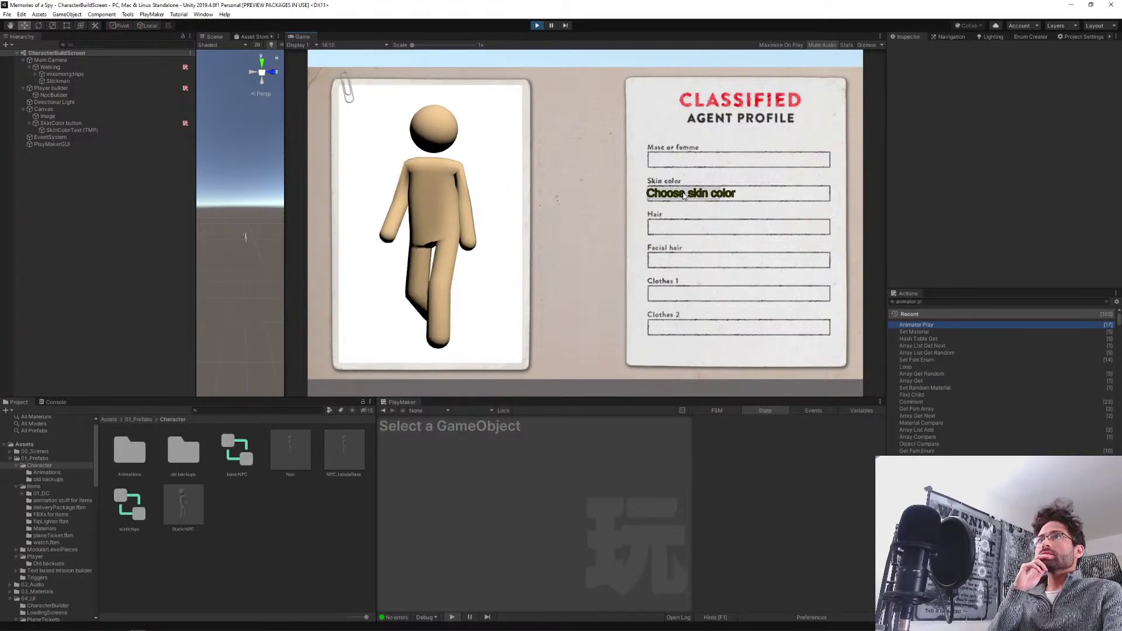
Watch the SkinColor button's FSM while triggering the skin color button several times, and end the play test.
left_click(79, 123)
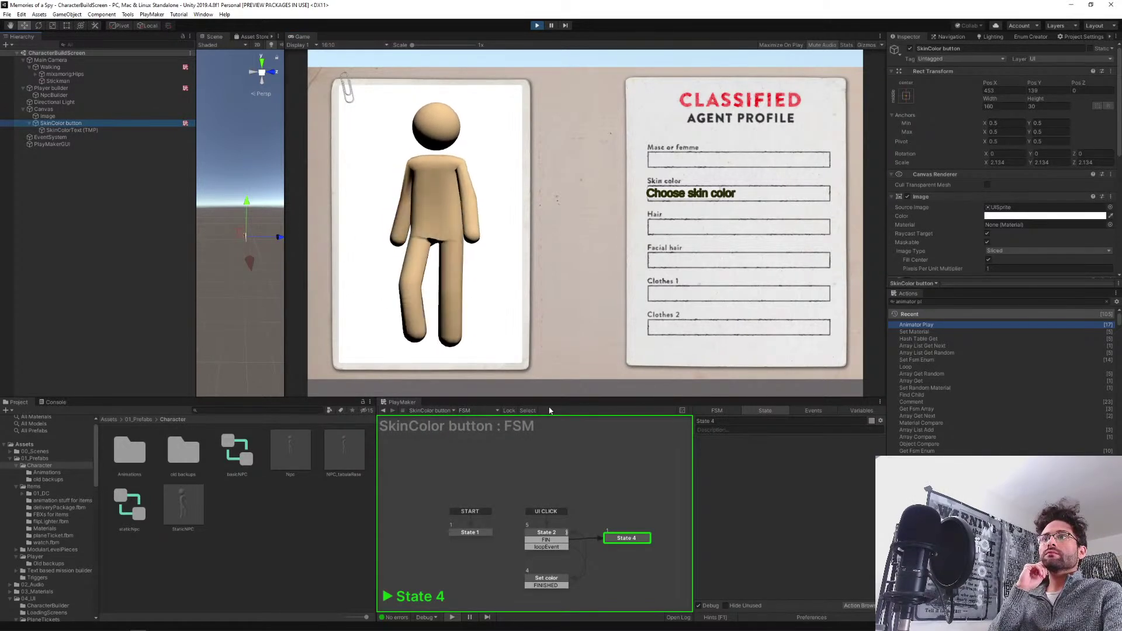
left_click(698, 194)
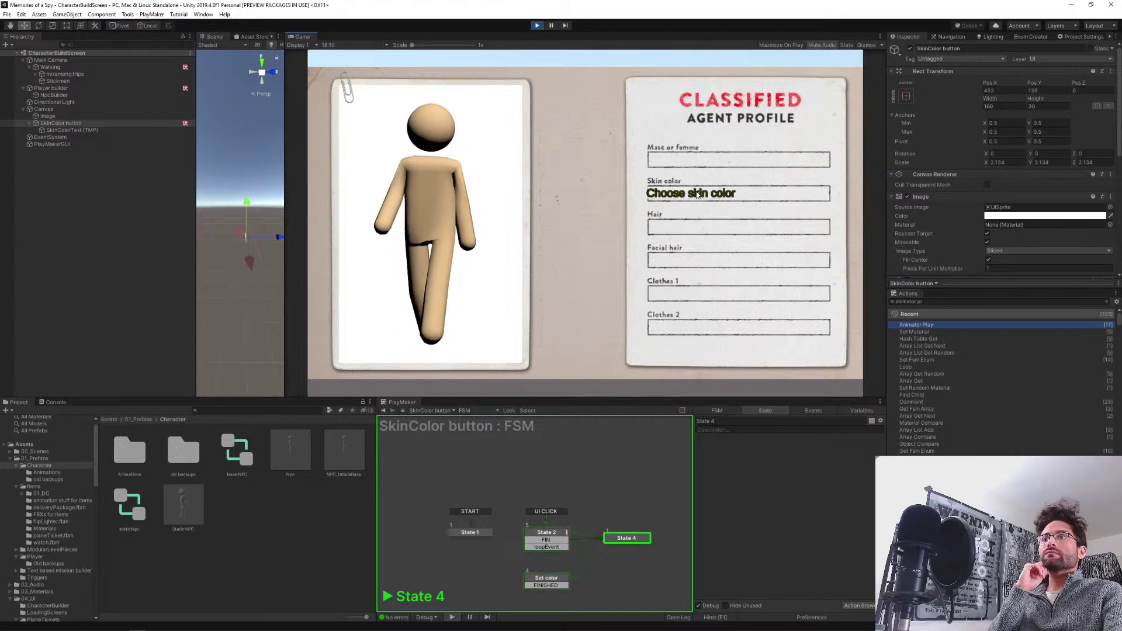
left_click(698, 194)
left_click(697, 194)
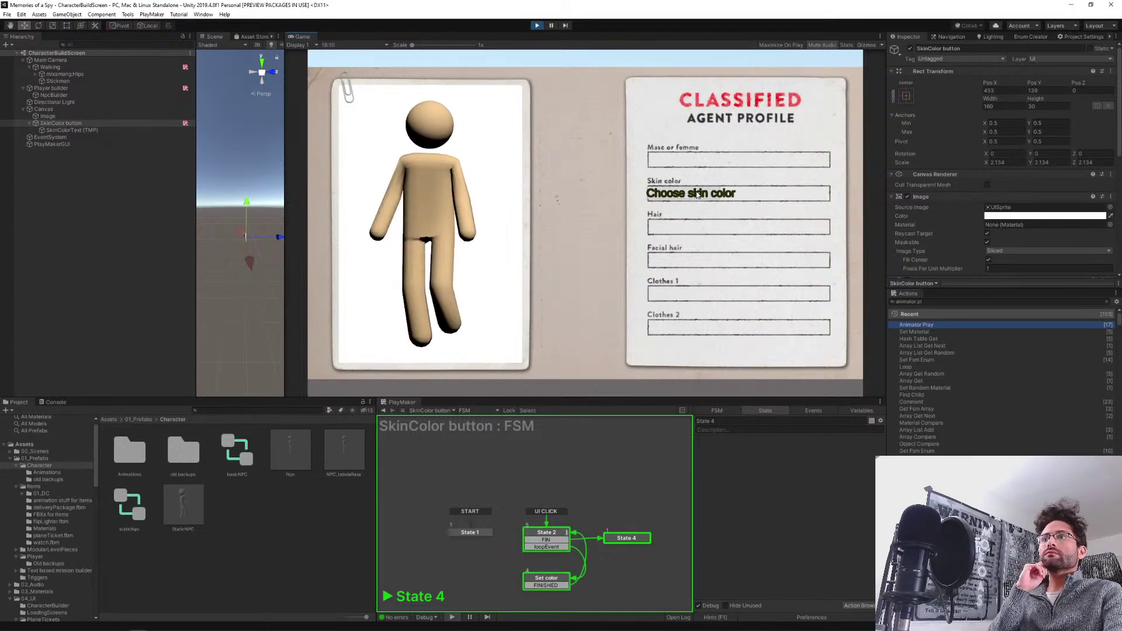
left_click(537, 25)
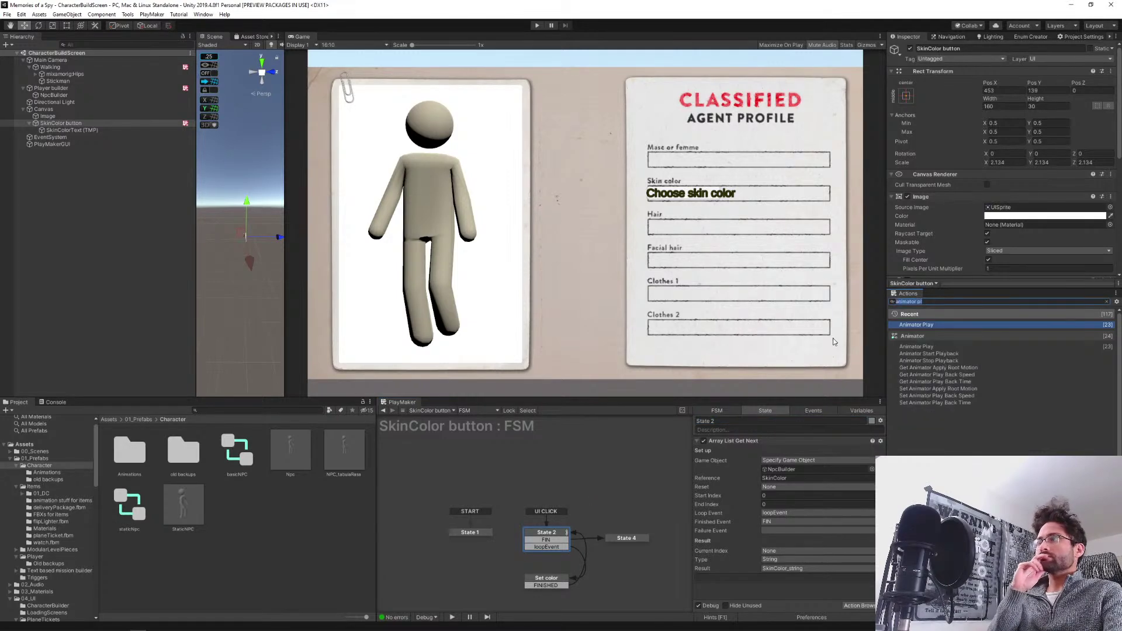
Assign a new variable named resetLoop to the Reset setting of State 2's Array List Get Next action.
type("array list")
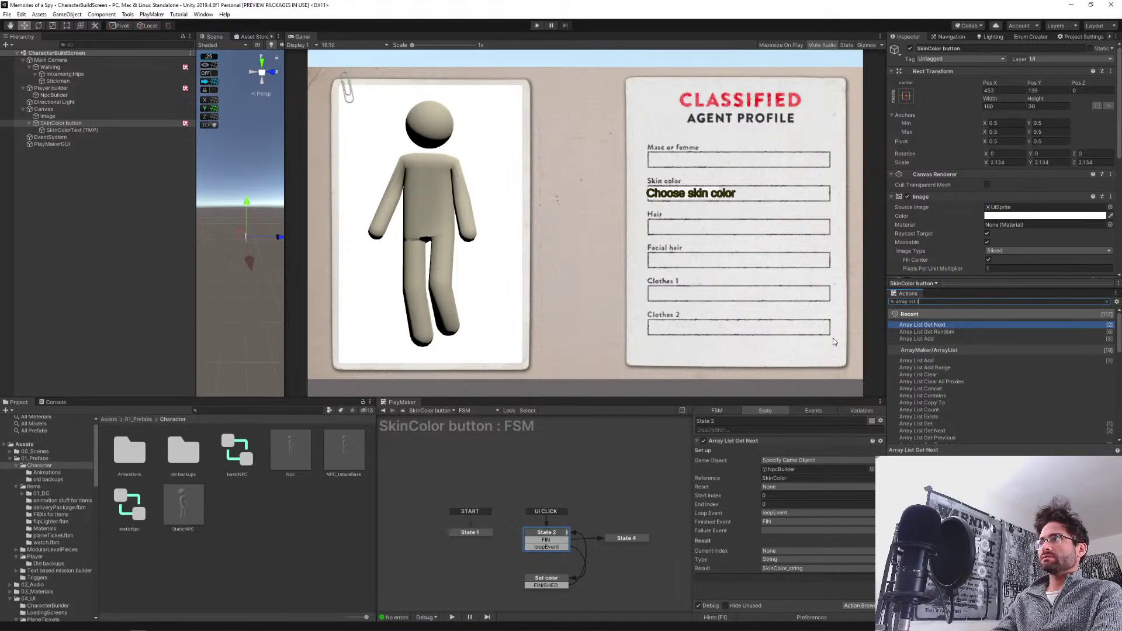
key("BackSpace")
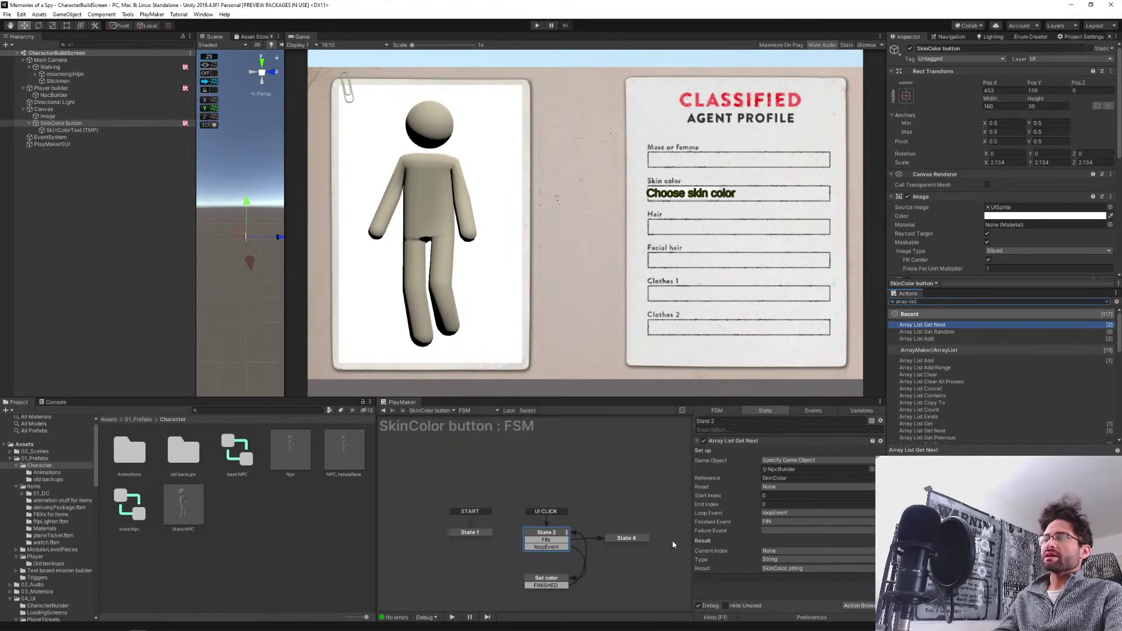
right_click(767, 493)
left_click(789, 509)
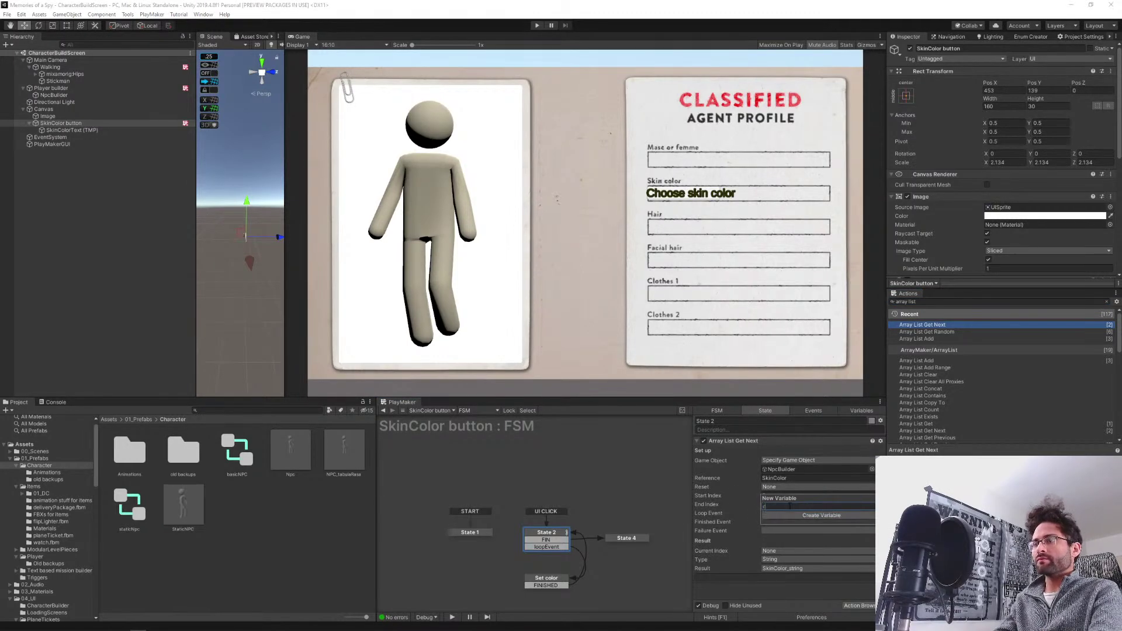
type("resetLoop")
key("Return")
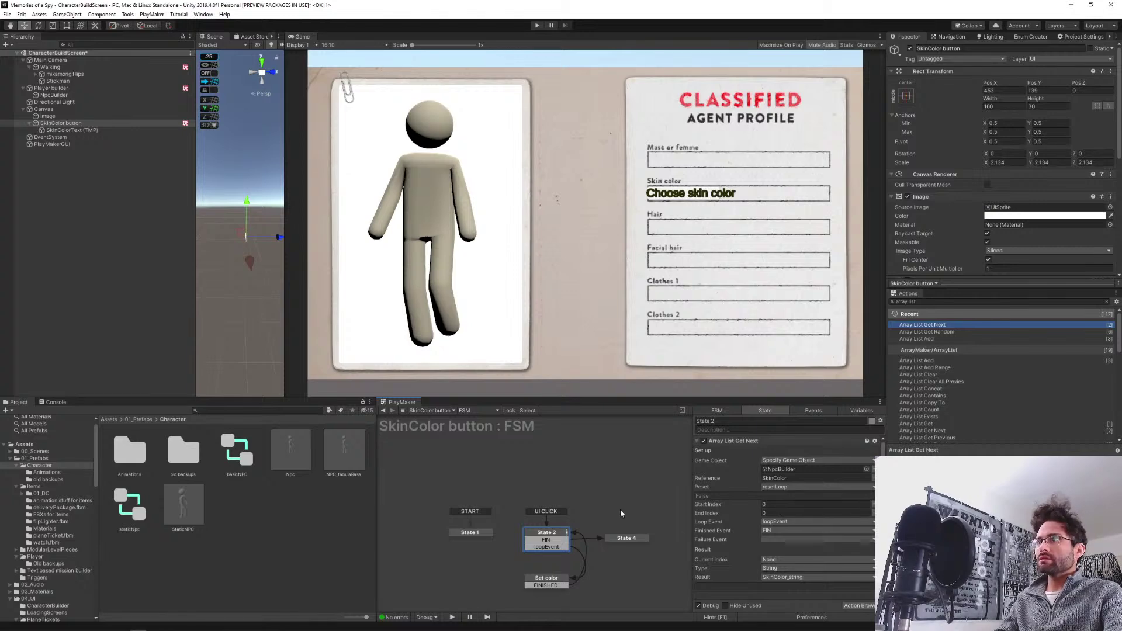
Add a Set Bool Value action to State 4 that sets resetLoop to true.
left_click(634, 541)
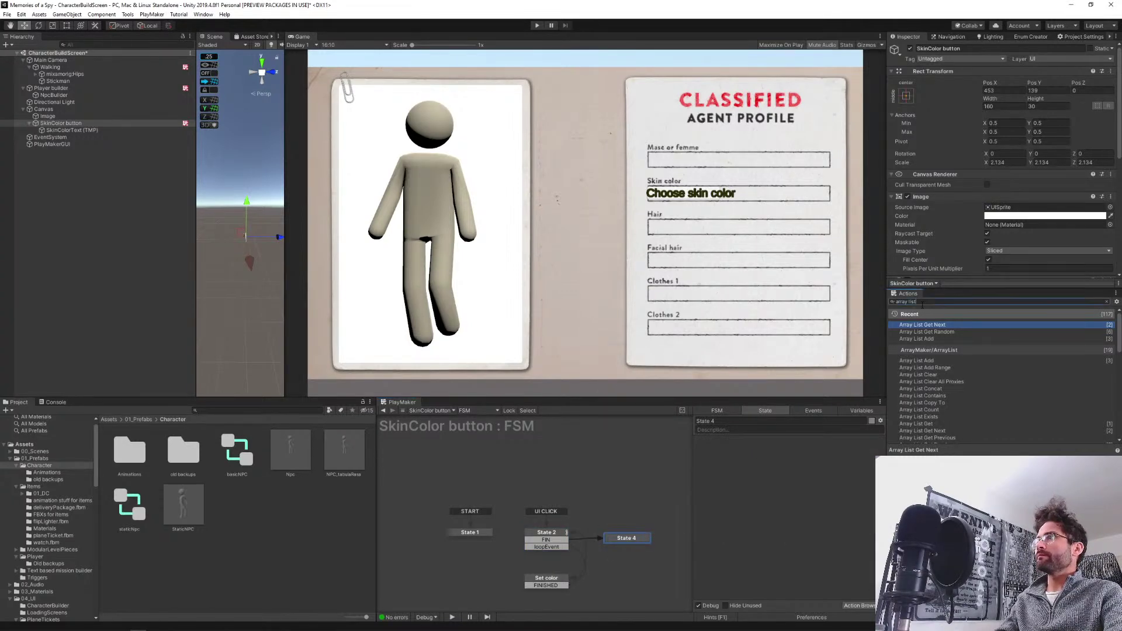
type("set b")
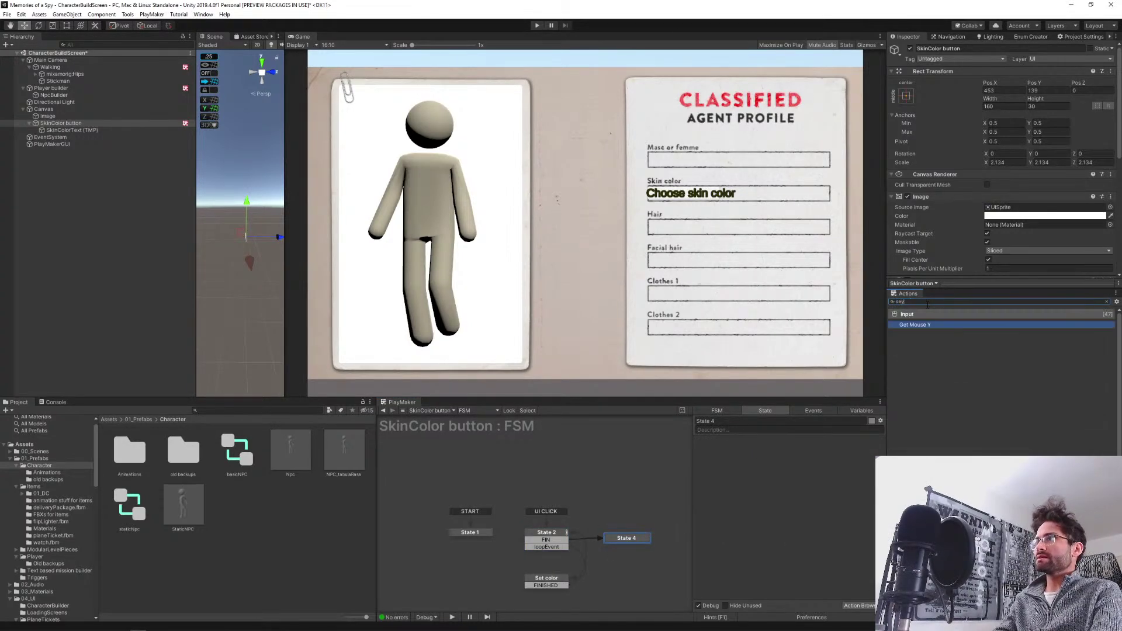
type("ool val")
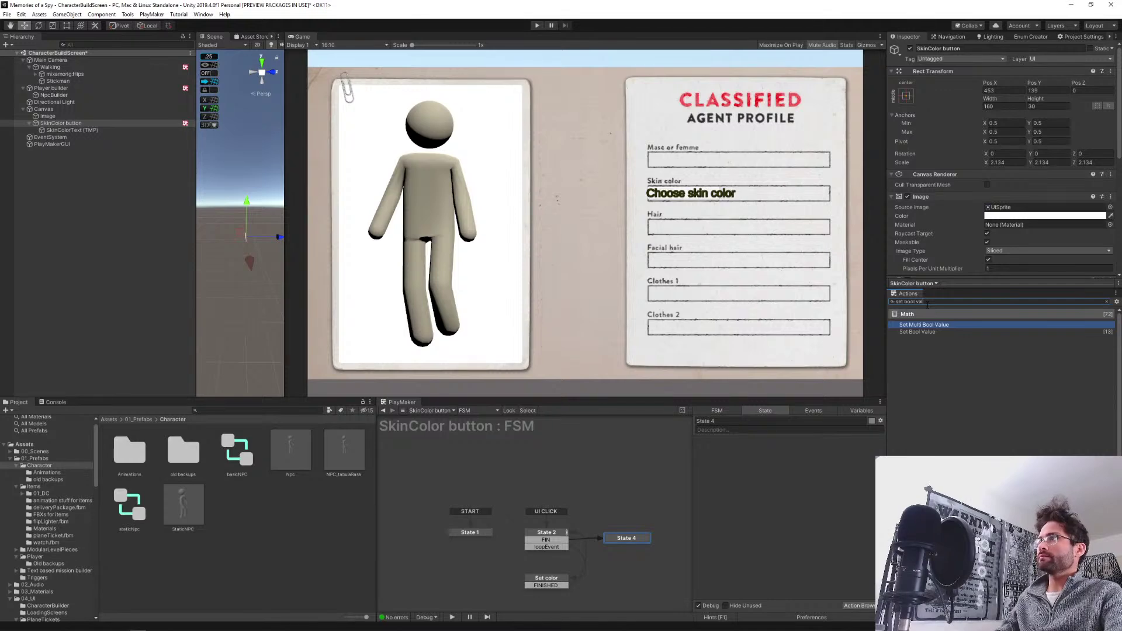
double_click(918, 332)
left_click(795, 450)
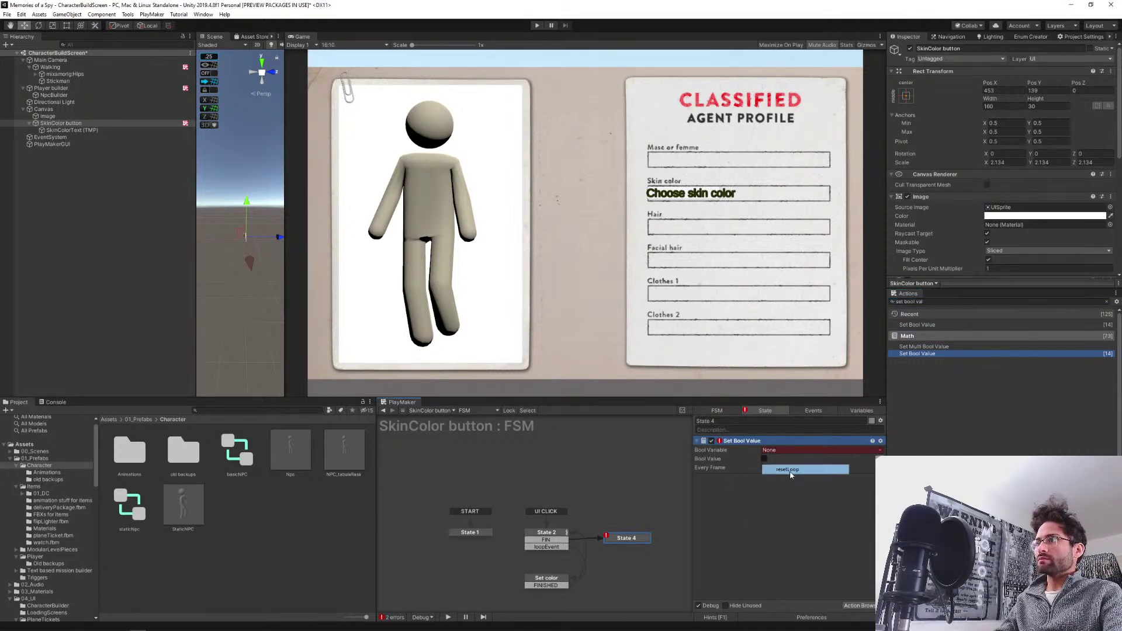
left_click(790, 471)
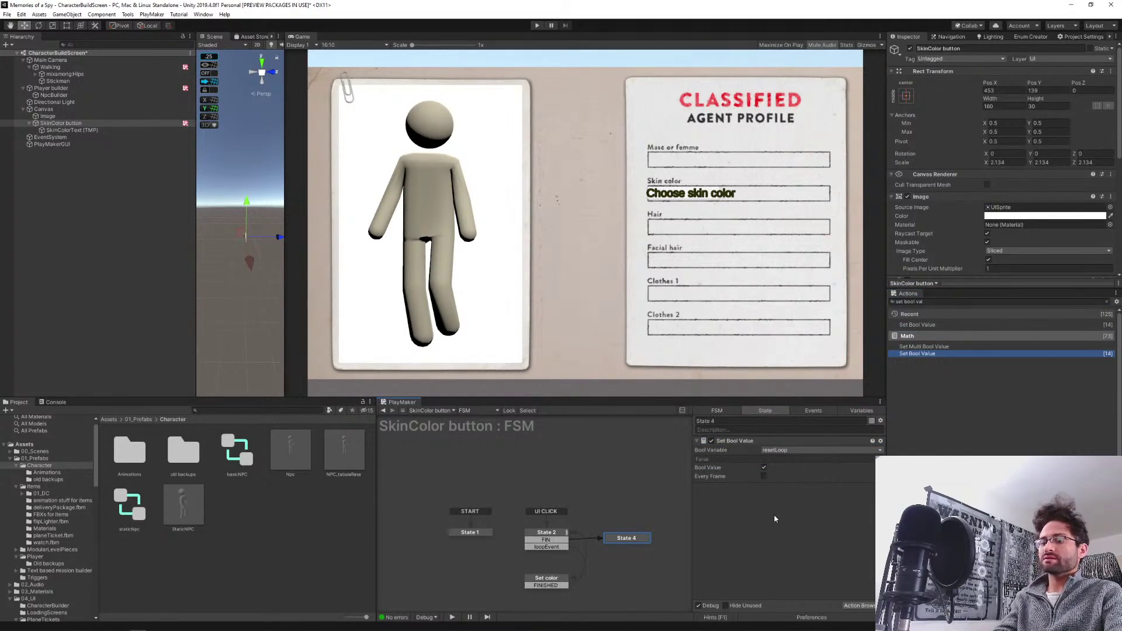
Give State 4 a FINISHED transition and link it back to State 2.
left_click(623, 546)
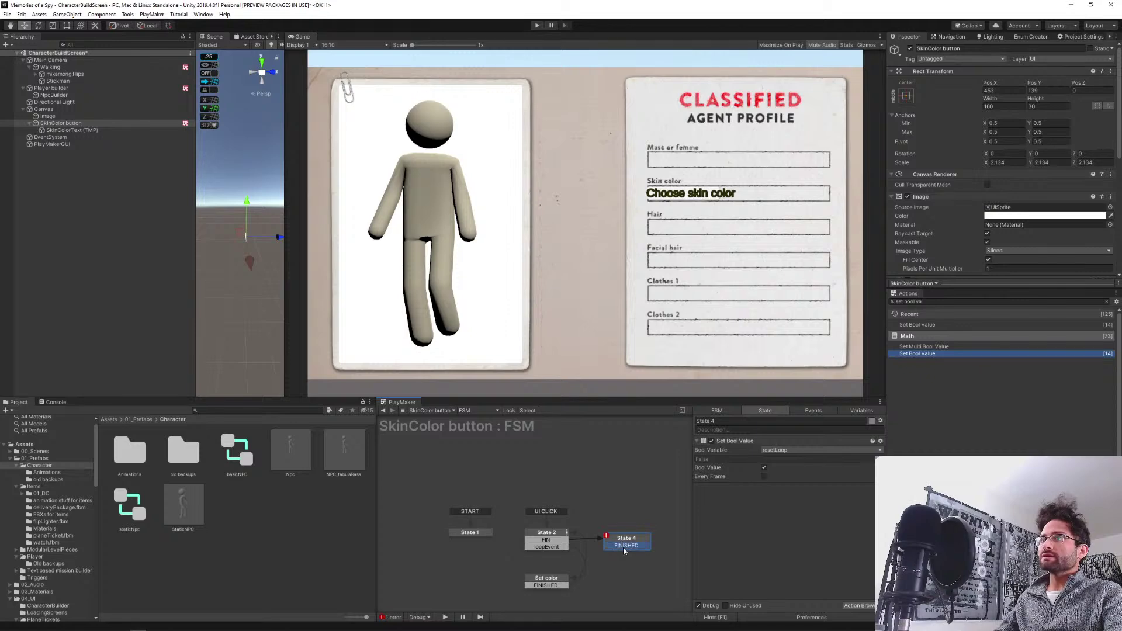
left_click_drag(623, 546, 561, 544)
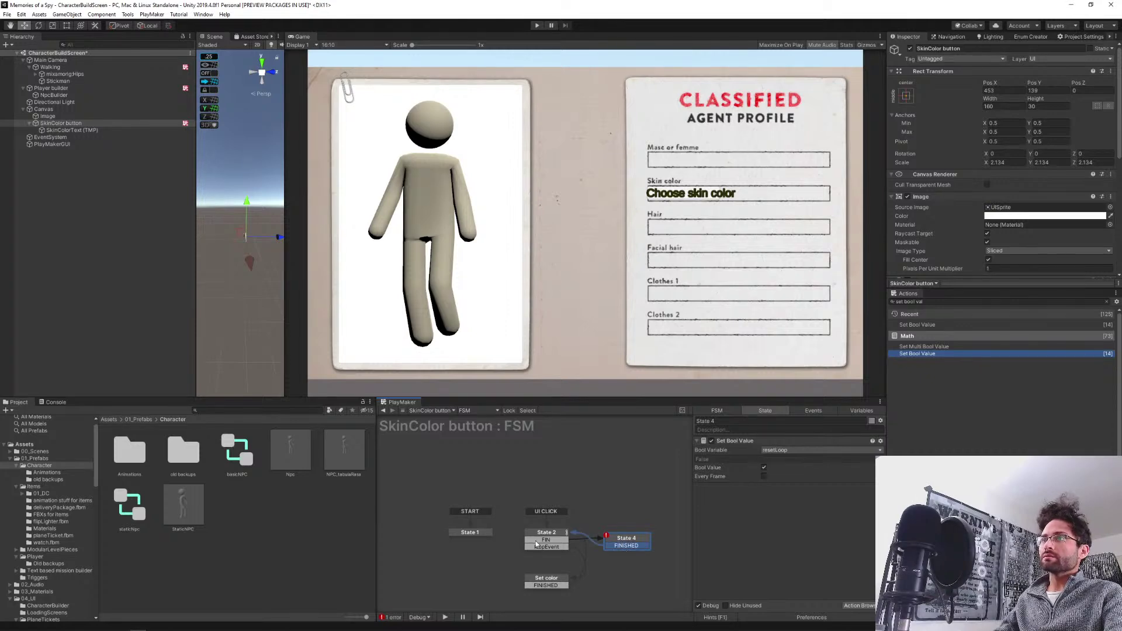
left_click(37, 217)
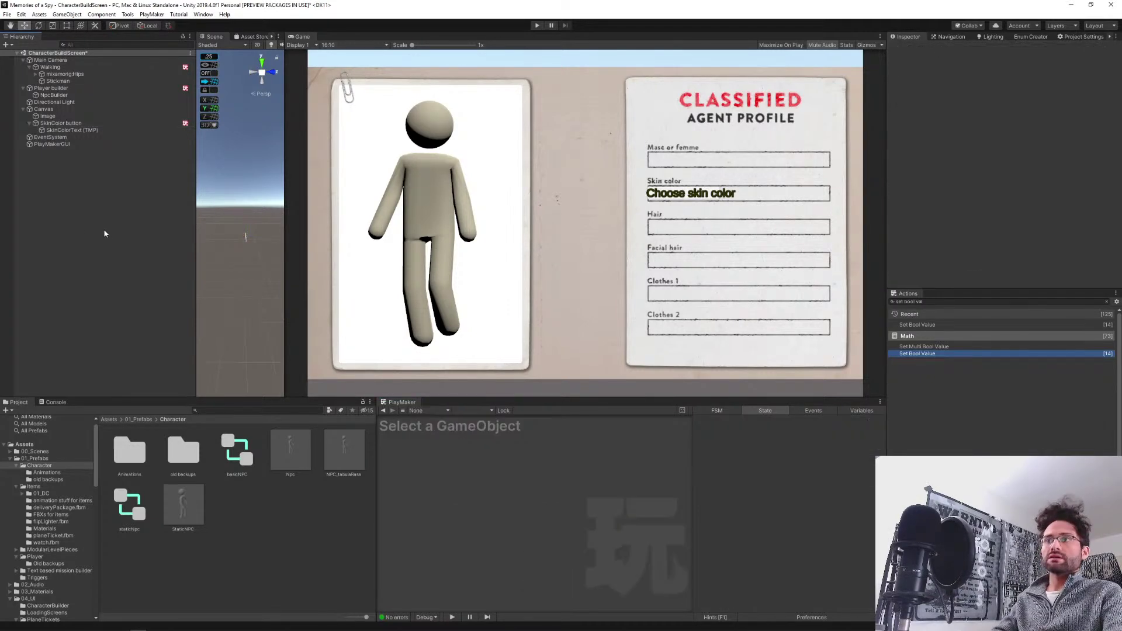
Test the skin color button in play mode with its FSM shown, inspect State 2, and end the test.
left_click(64, 125)
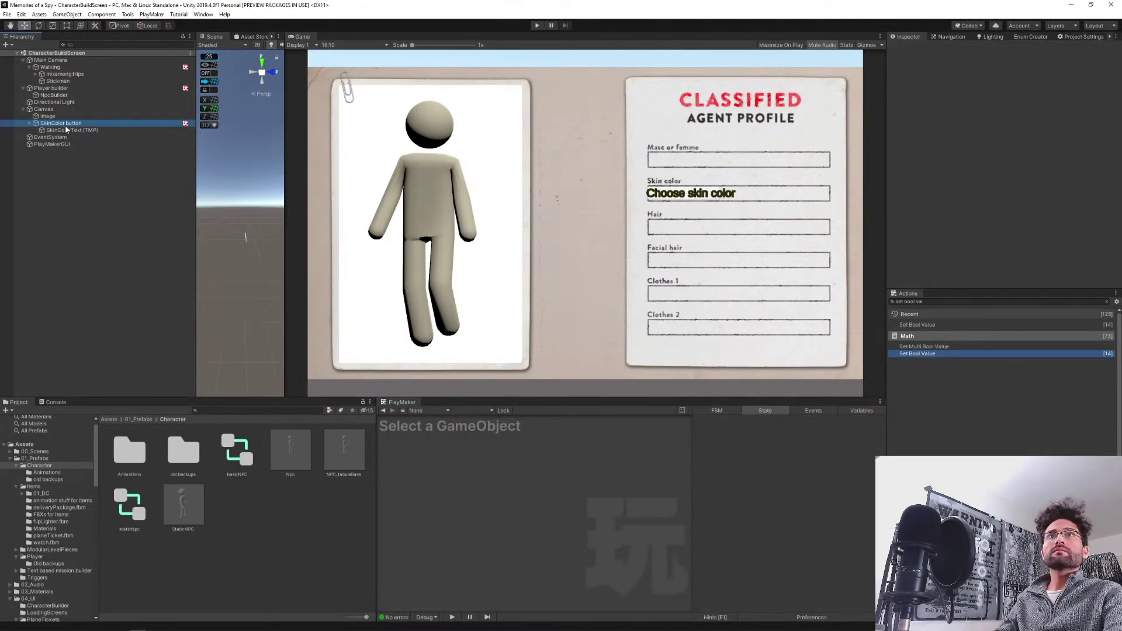
left_click(536, 26)
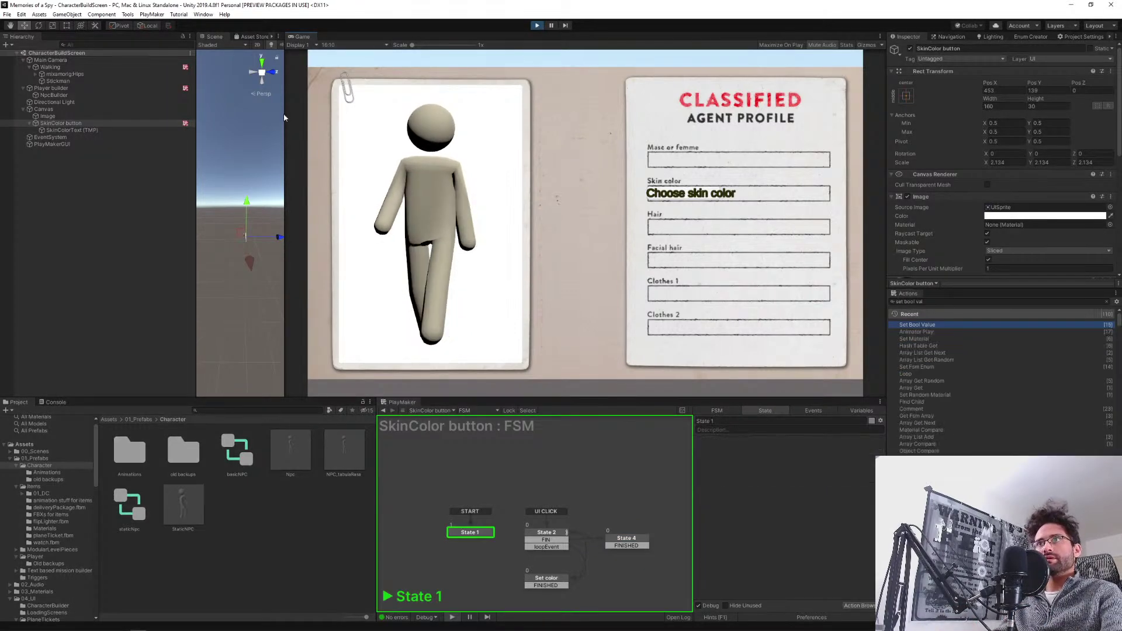
left_click(676, 195)
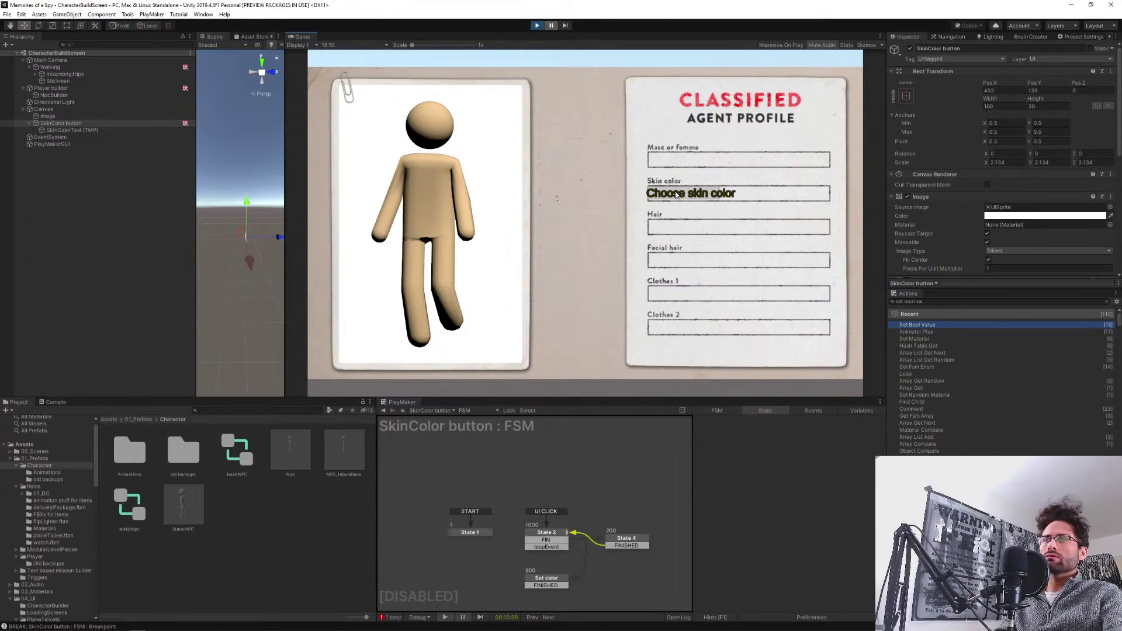
left_click(544, 534)
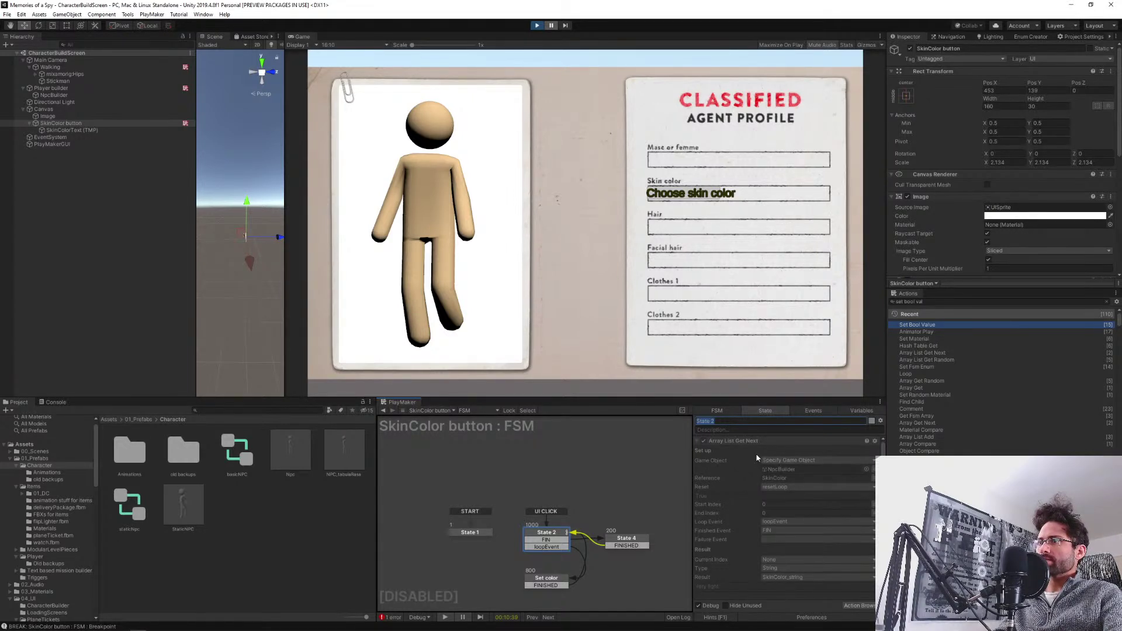
left_click(538, 25)
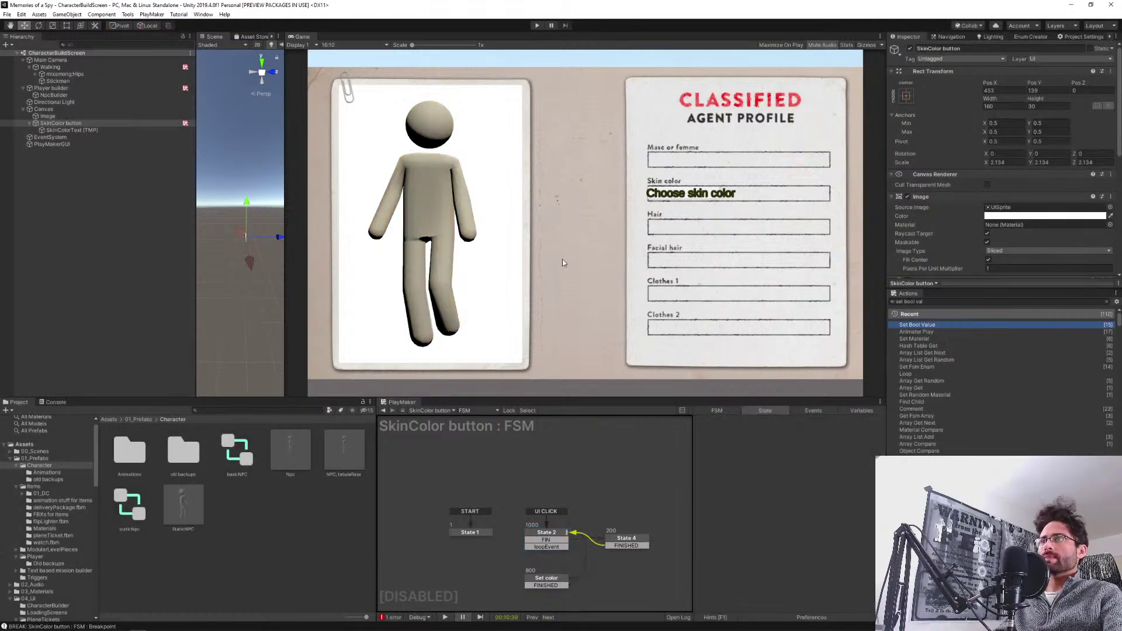
Delete the FINISHED transition from the Set color state.
left_click(564, 585)
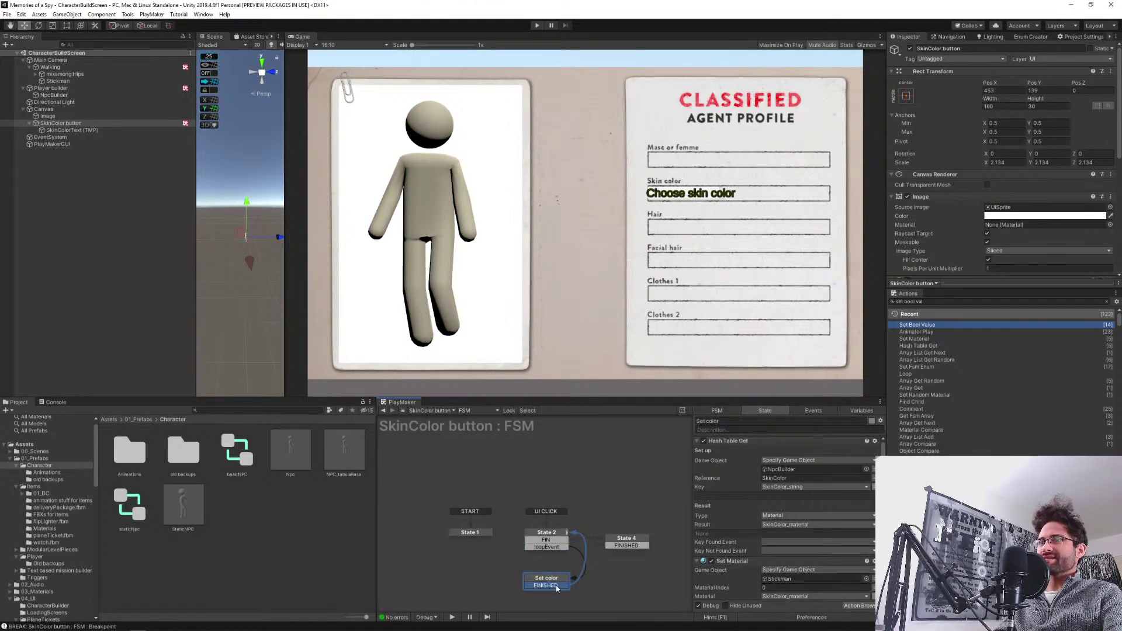
right_click(557, 589)
left_click(585, 581)
left_click(573, 484)
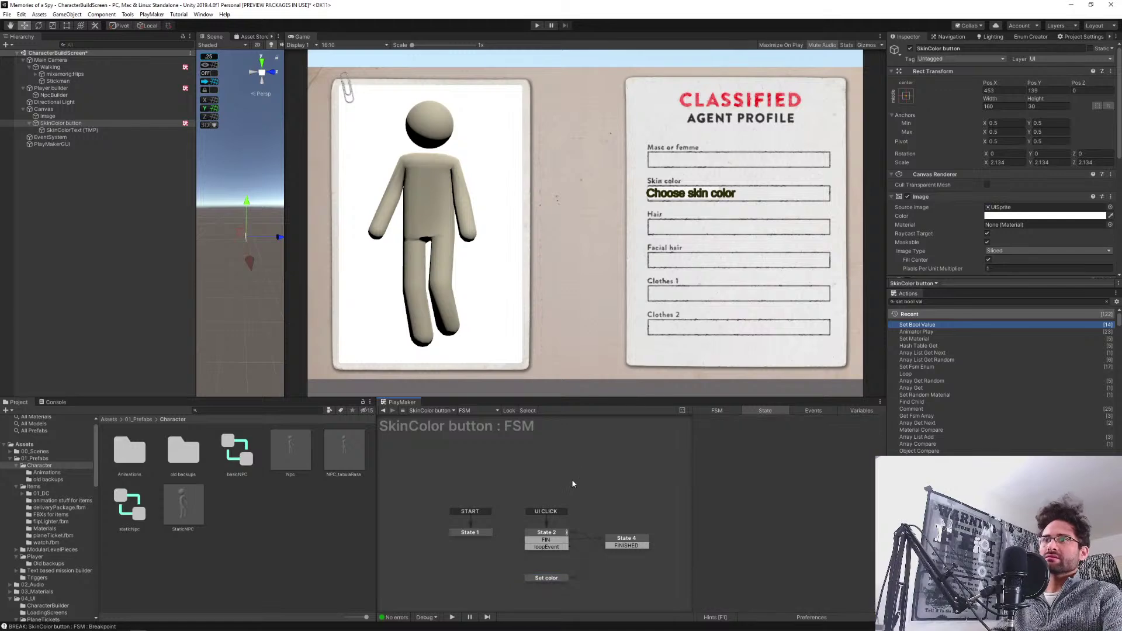
Test the skin color button in play mode by cycling through the materials repeatedly, and end the test.
left_click(538, 25)
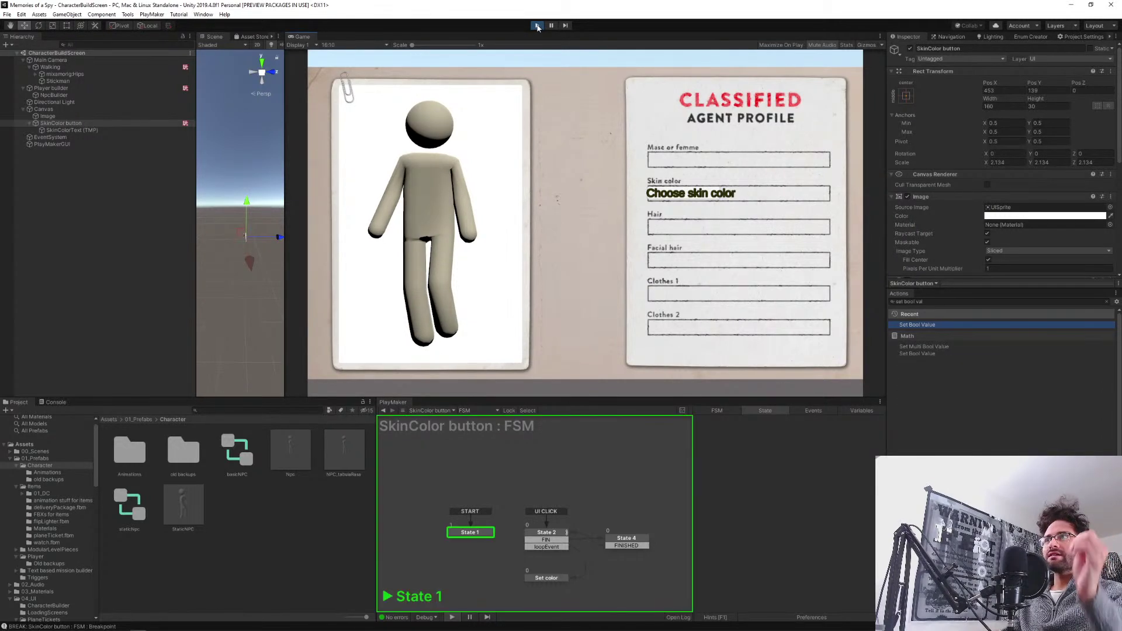
left_click(691, 195)
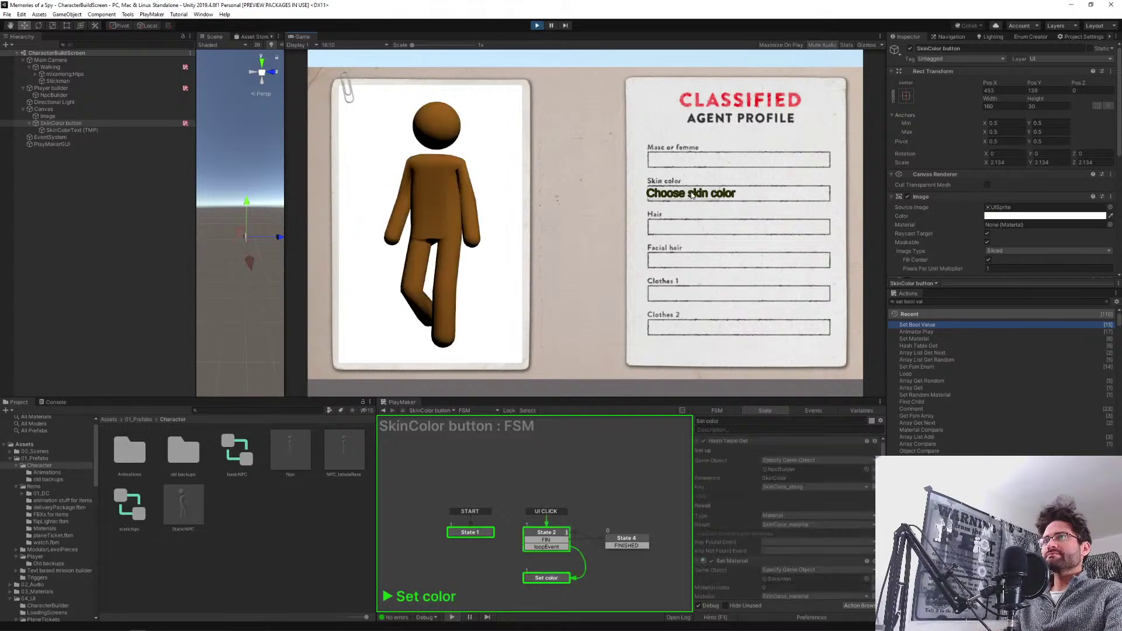
left_click(692, 195)
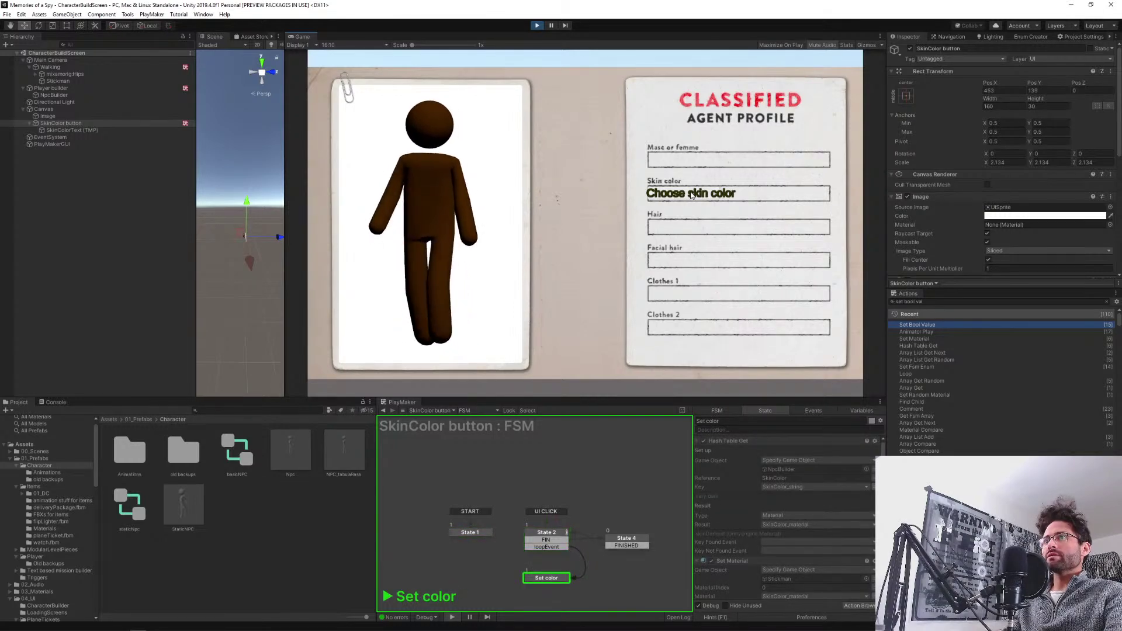
left_click(692, 195)
left_click(692, 195)
left_click(691, 194)
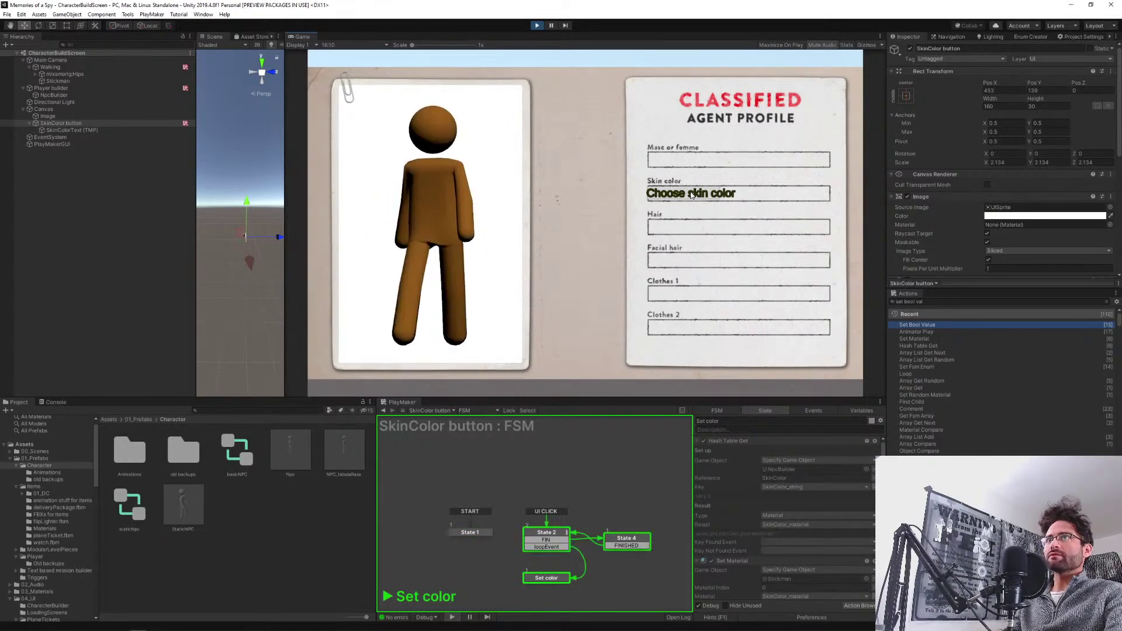
left_click(691, 195)
left_click(691, 195)
left_click(691, 195)
left_click(691, 195)
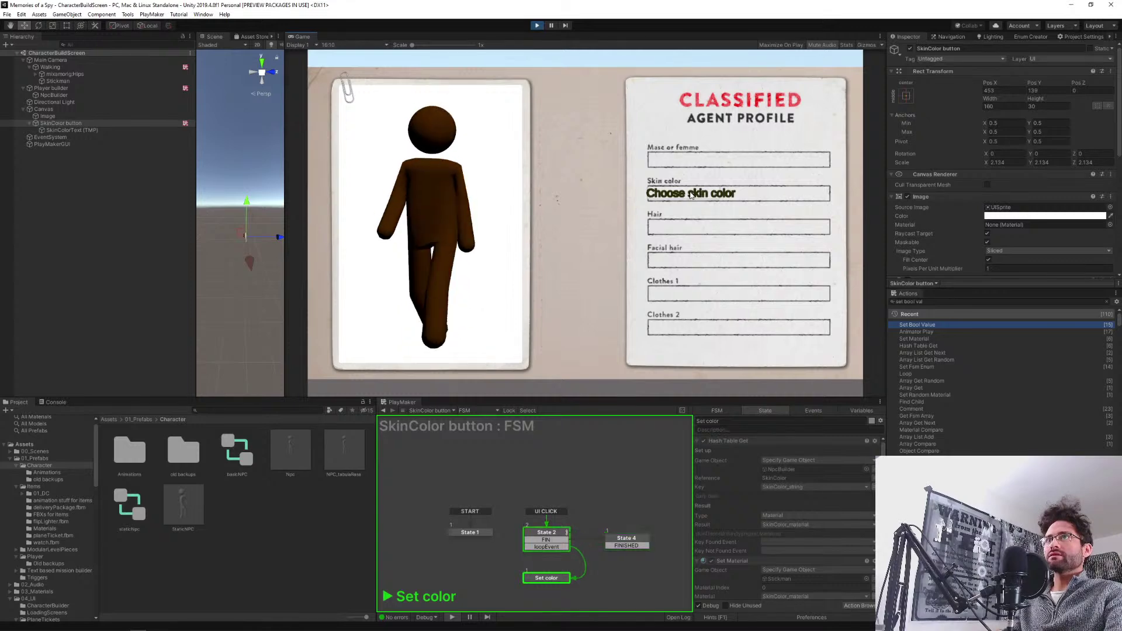
left_click(692, 194)
left_click(692, 194)
left_click(691, 195)
left_click(692, 195)
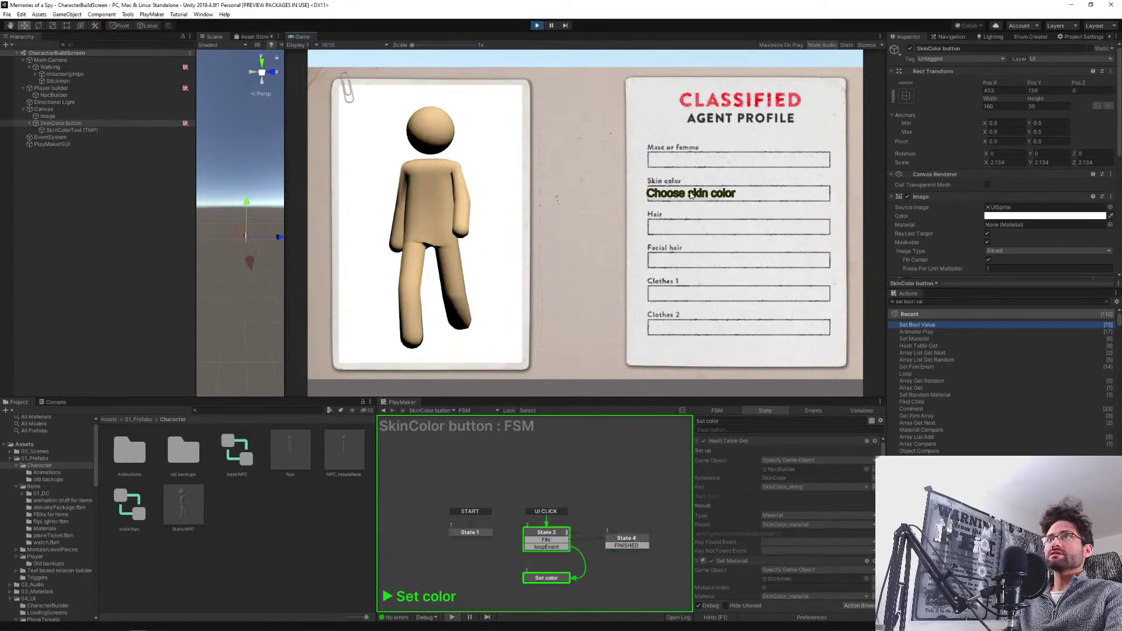
left_click(691, 195)
left_click(692, 194)
left_click(692, 195)
left_click(692, 194)
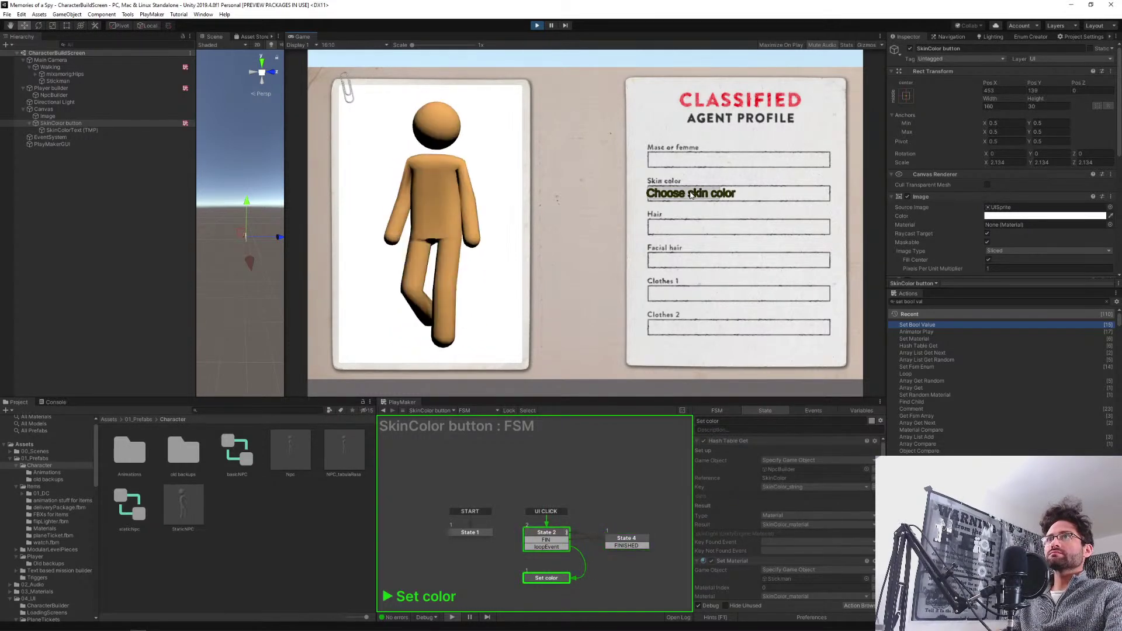
left_click(692, 194)
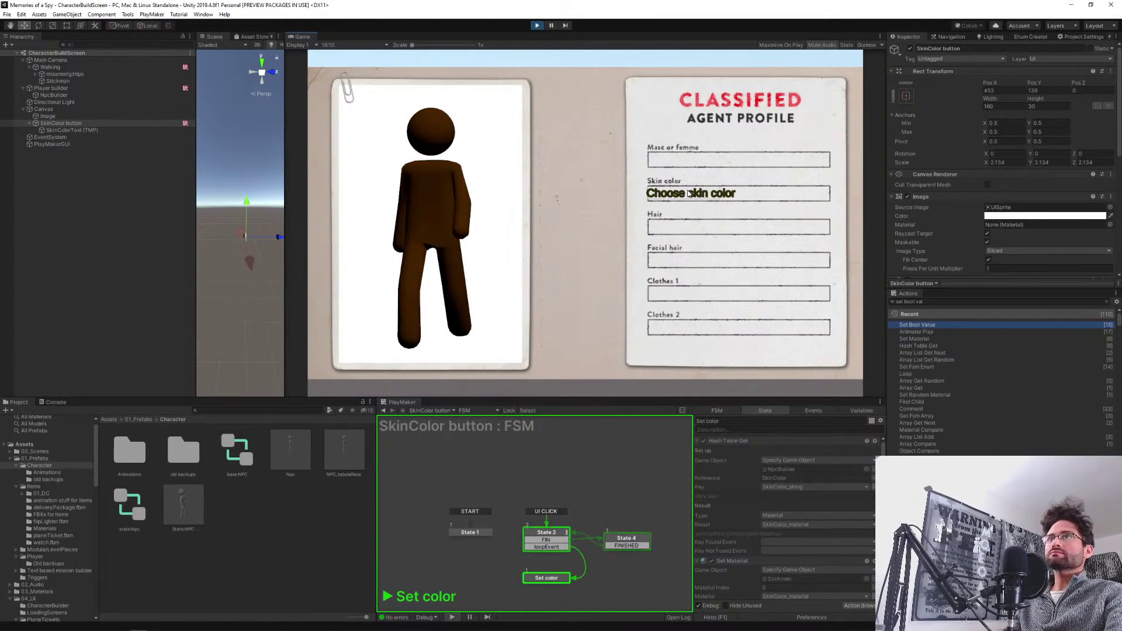
left_click(536, 25)
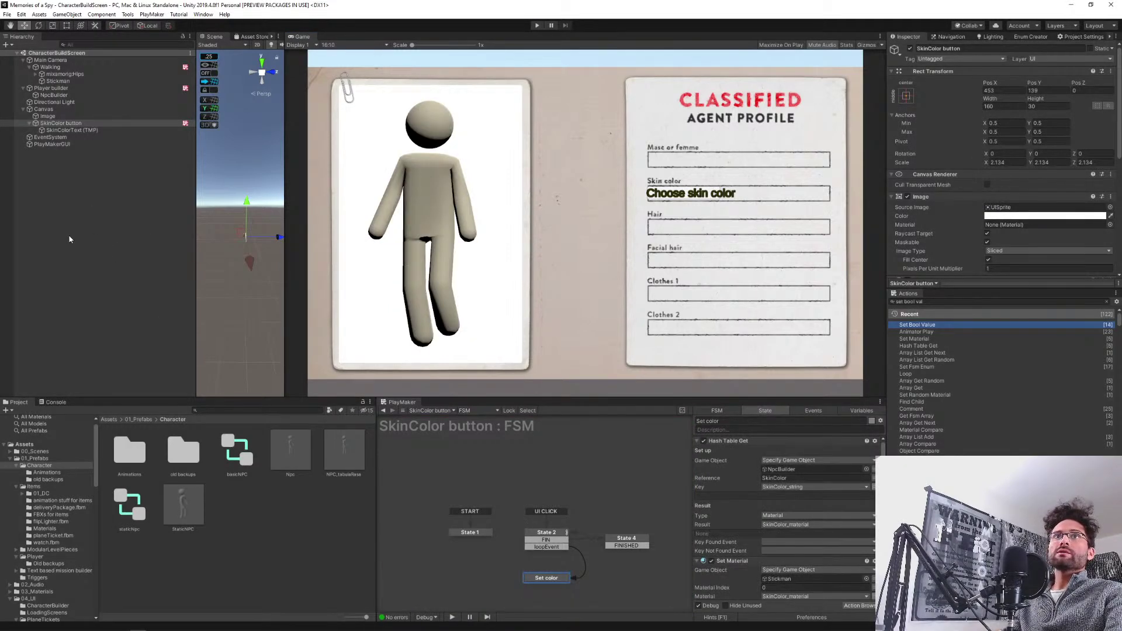
Duplicate the SkinColor button object and rename the copy as "Clothes1 button".
left_click(40, 123)
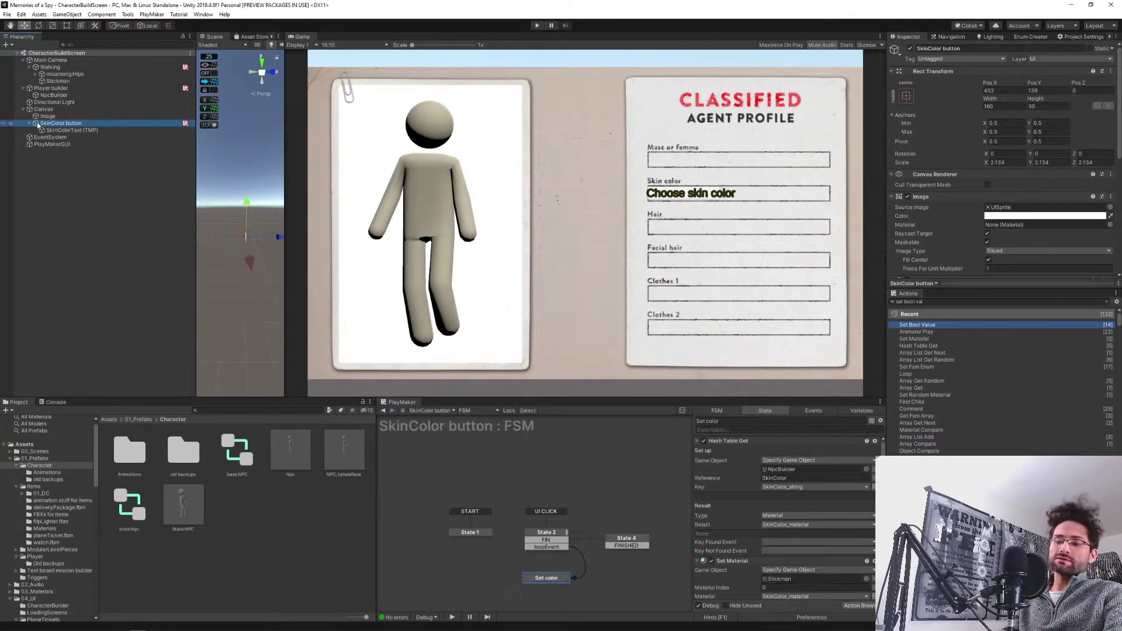
key("ctrl+d")
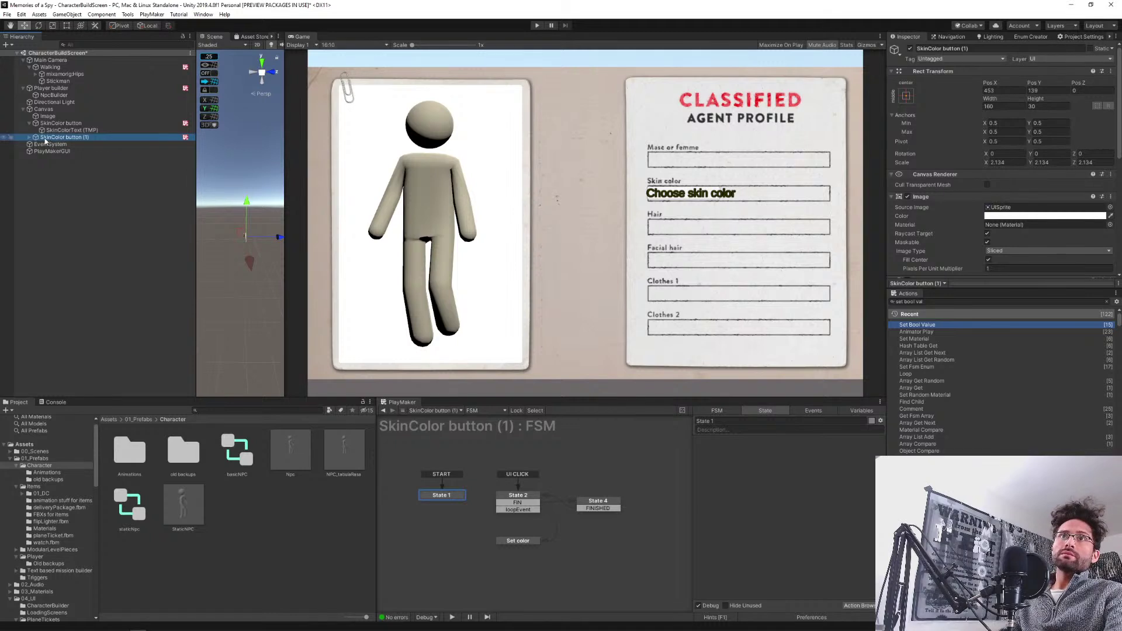
key("F2")
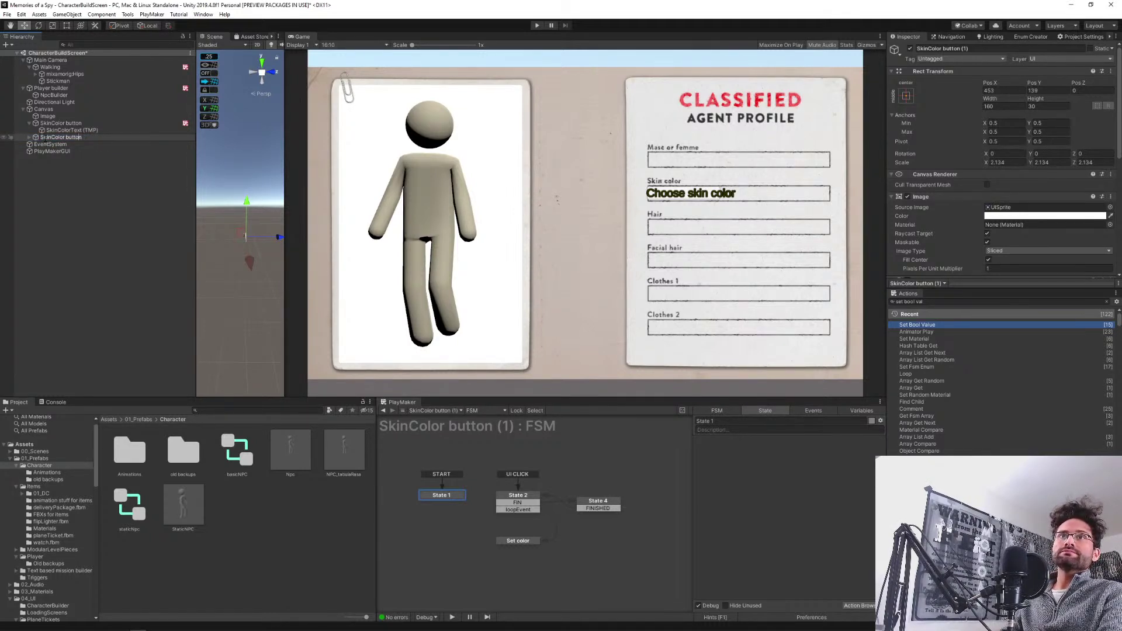
key("Delete")
key("Delete")
key("Delete")
key("Delete")
key("Delete")
key("Delete")
key("Delete")
key("Delete")
key("Delete")
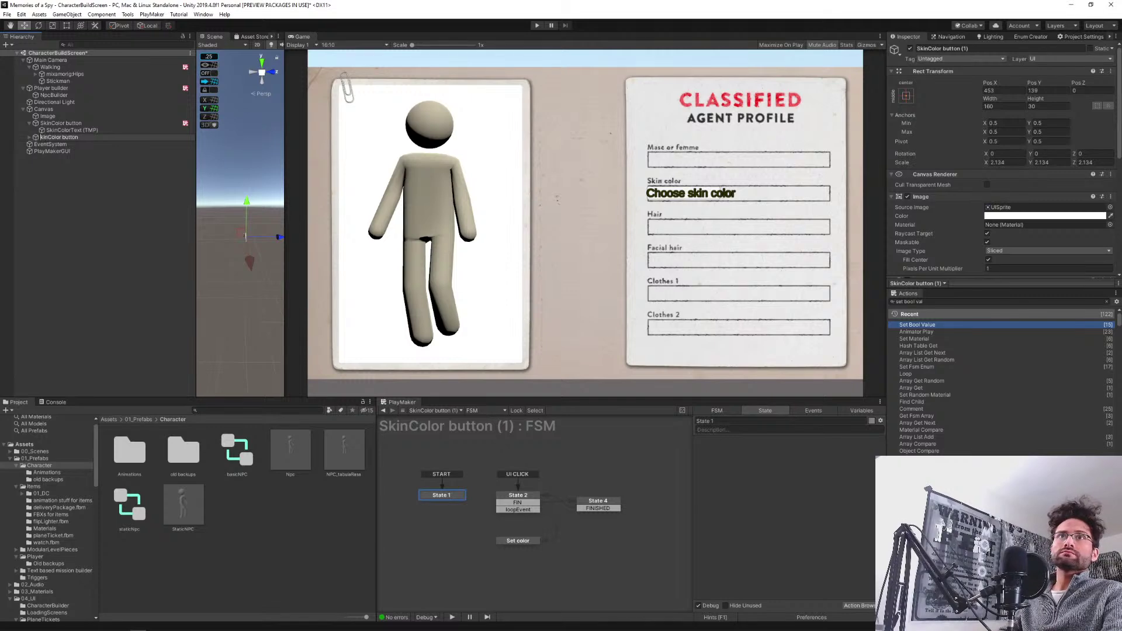
key("Delete")
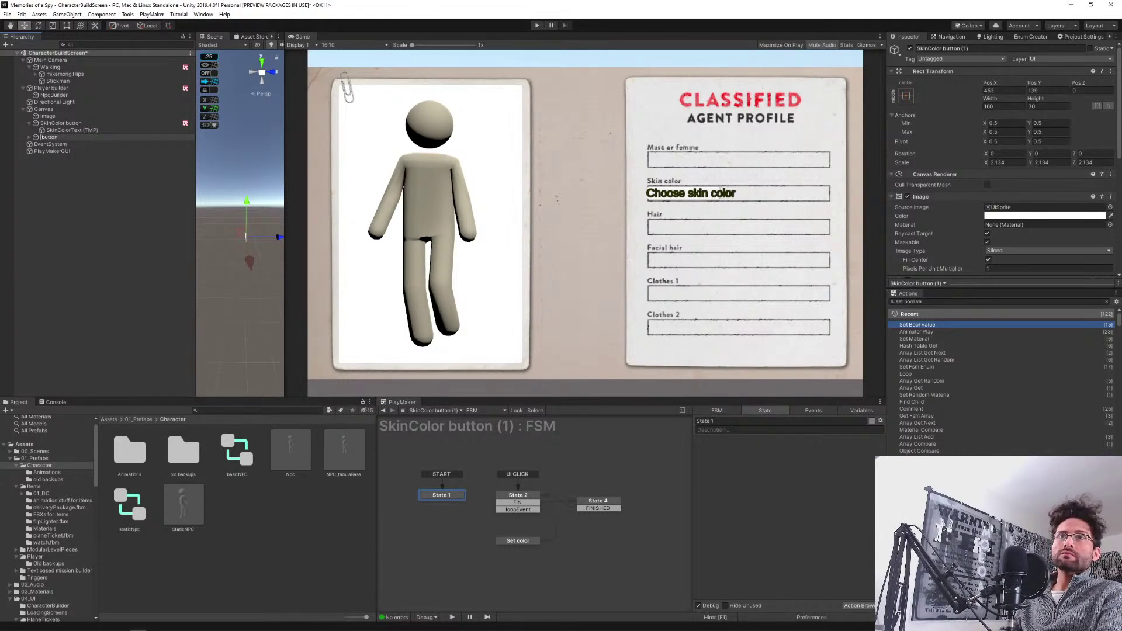
type("Clothes ")
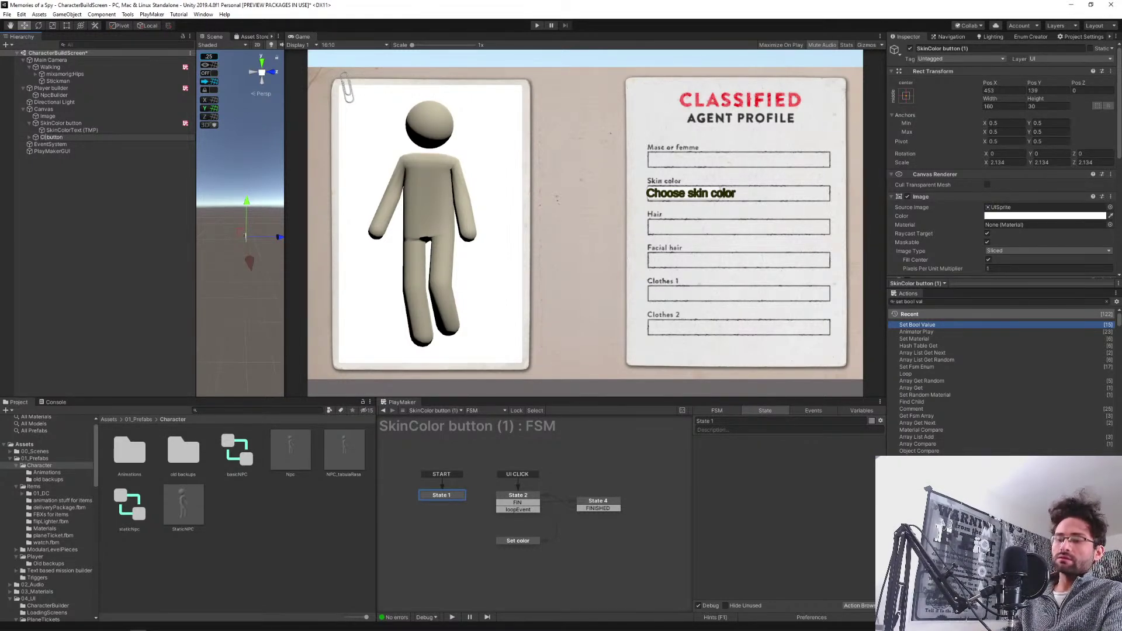
type("1")
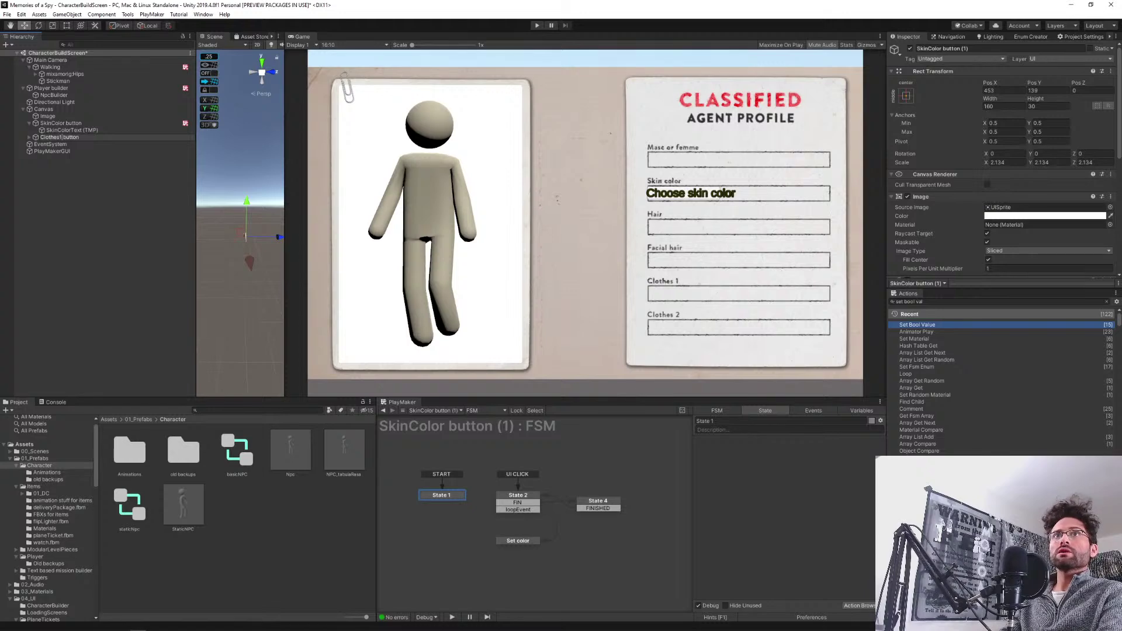
key("Return")
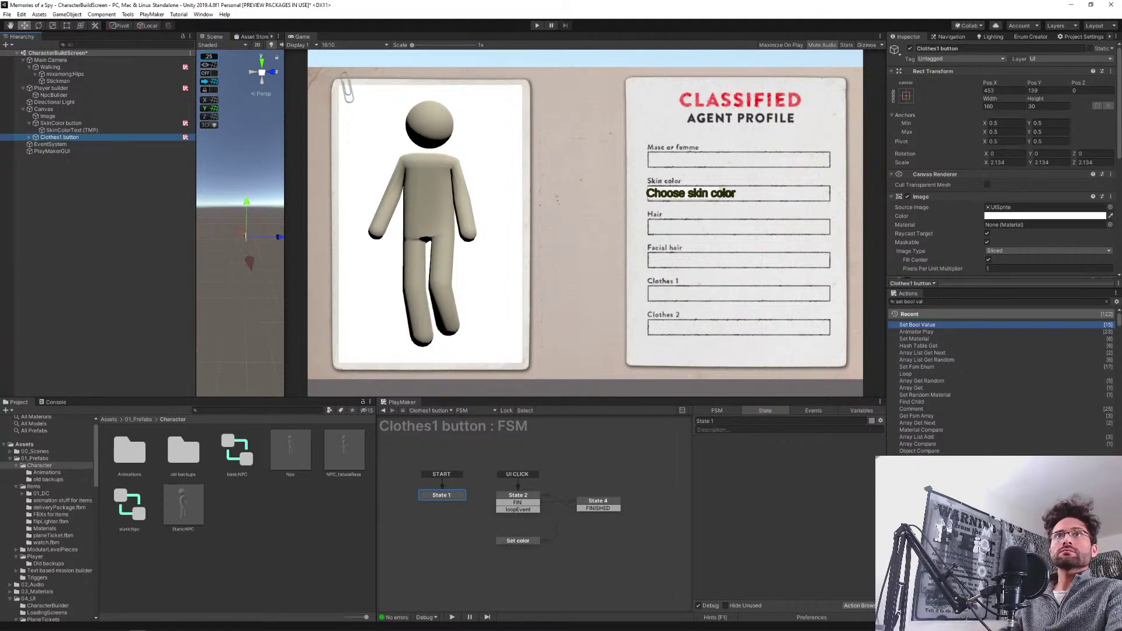
Copy the PrimaryLower reference from NpcBuilder's array list into the Clothes1 button's State 2 Array List Get Next and Set color Hash Table Get actions.
left_click(521, 499)
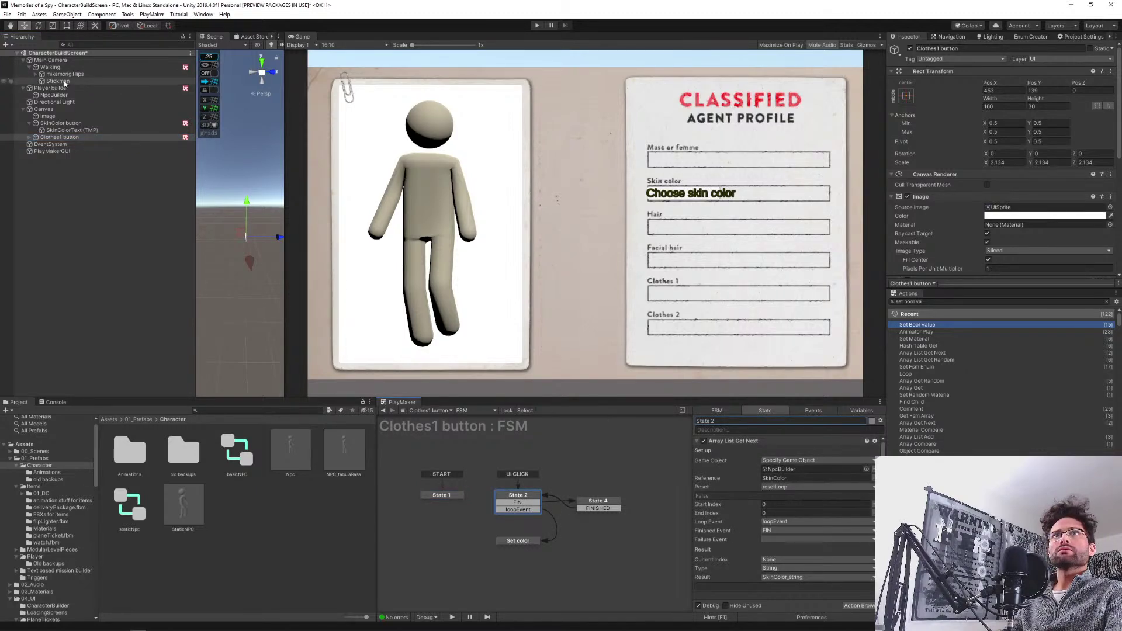
left_click(76, 95)
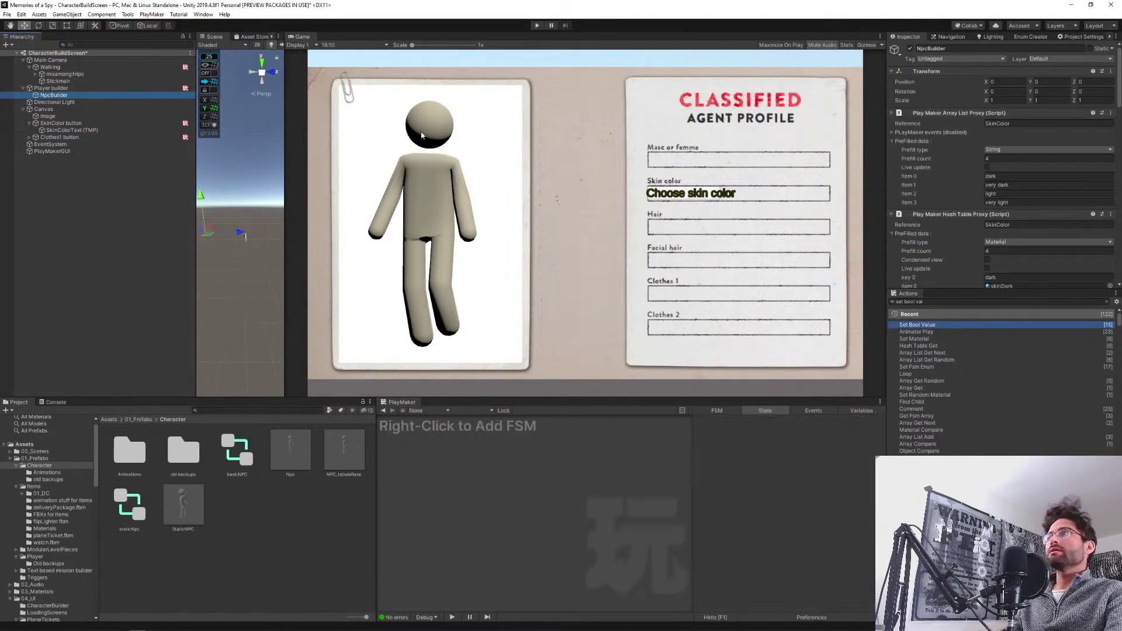
scroll(968, 215, "down", 5)
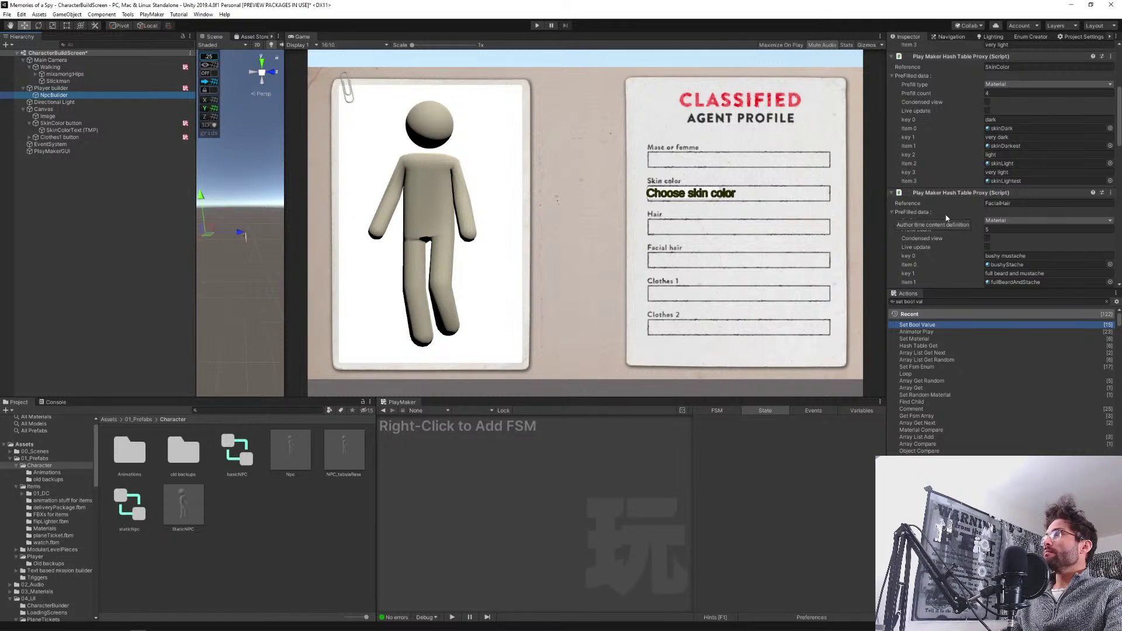
scroll(942, 214, "down", 5)
left_click(1001, 200)
key("ctrl+c")
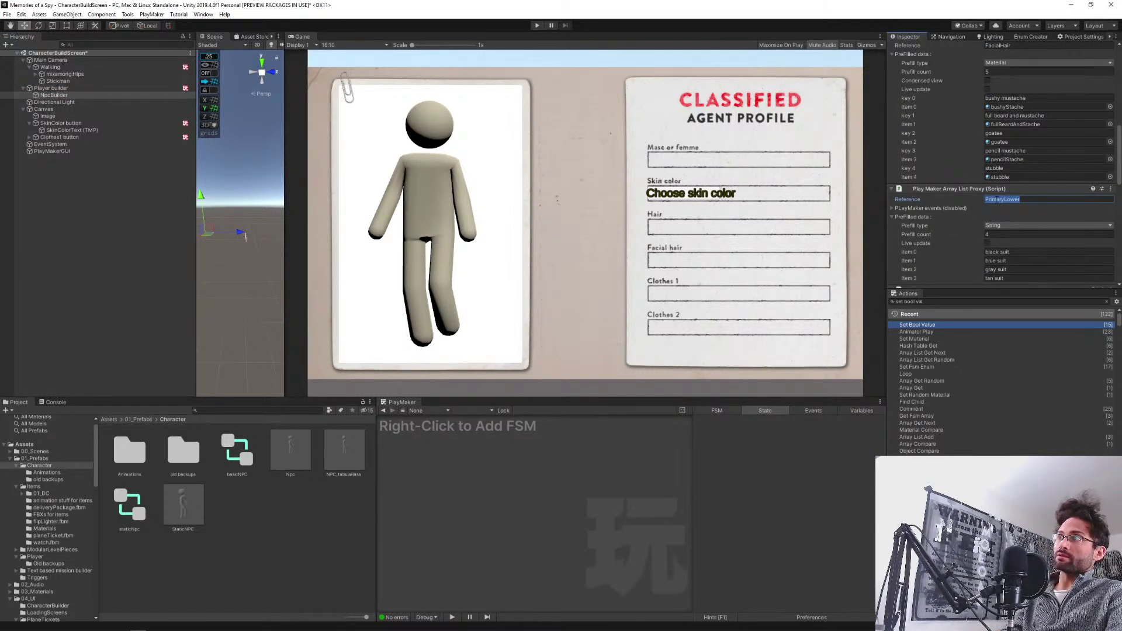
left_click(89, 135)
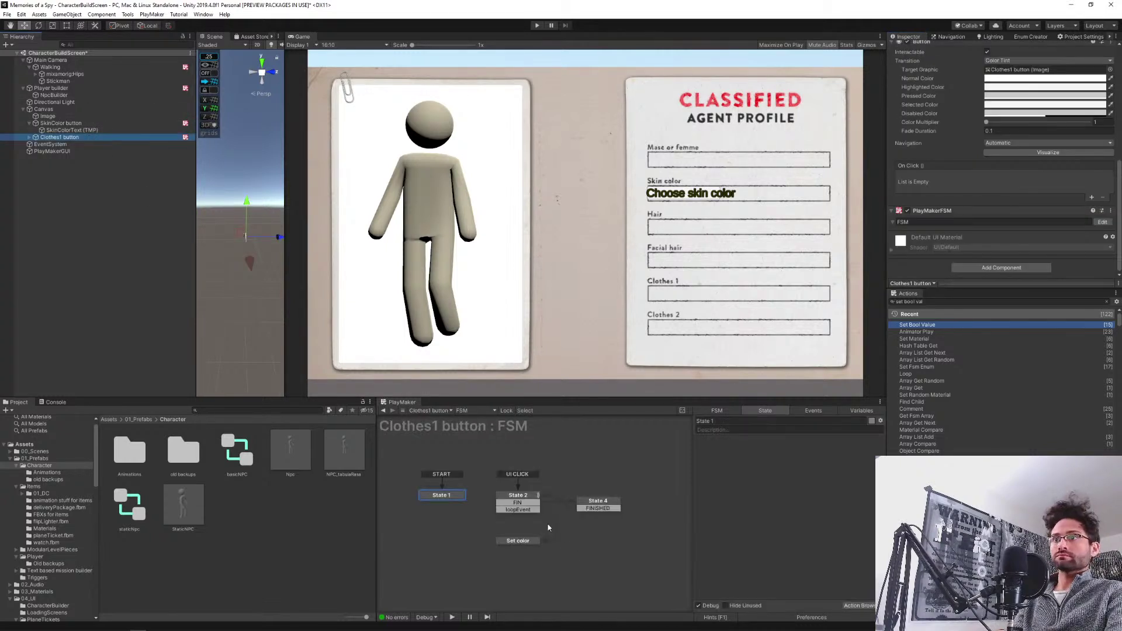
left_click(514, 494)
left_click(801, 478)
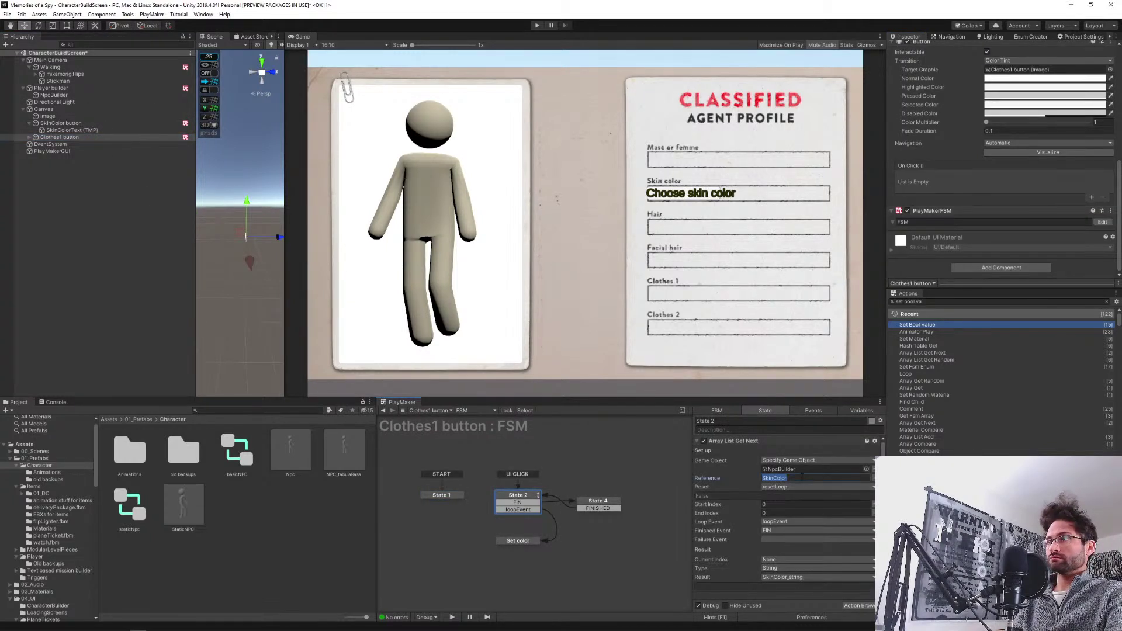
key("ctrl+v")
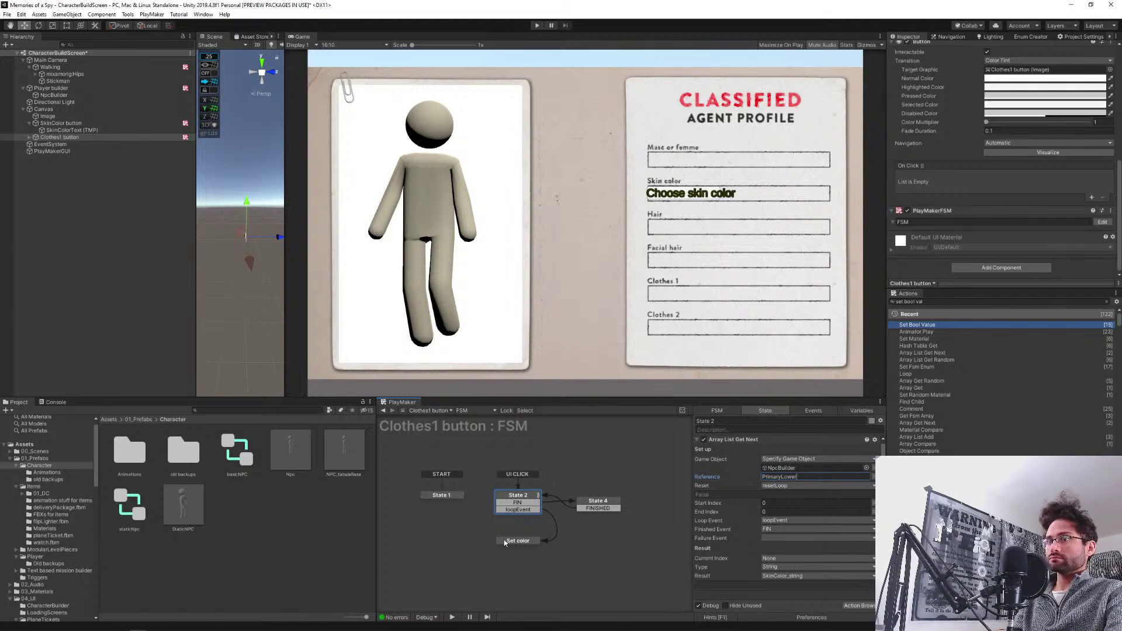
left_click(506, 541)
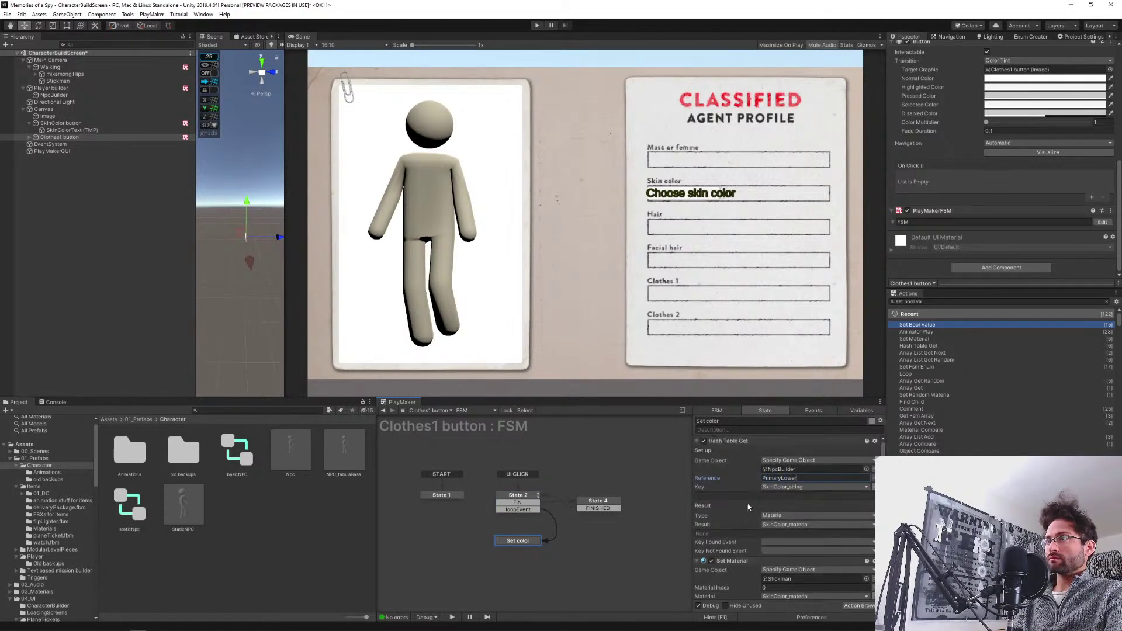
Store State 2's Array List Get Next result in a new variable named PrimaryLower_string.
left_click(517, 497)
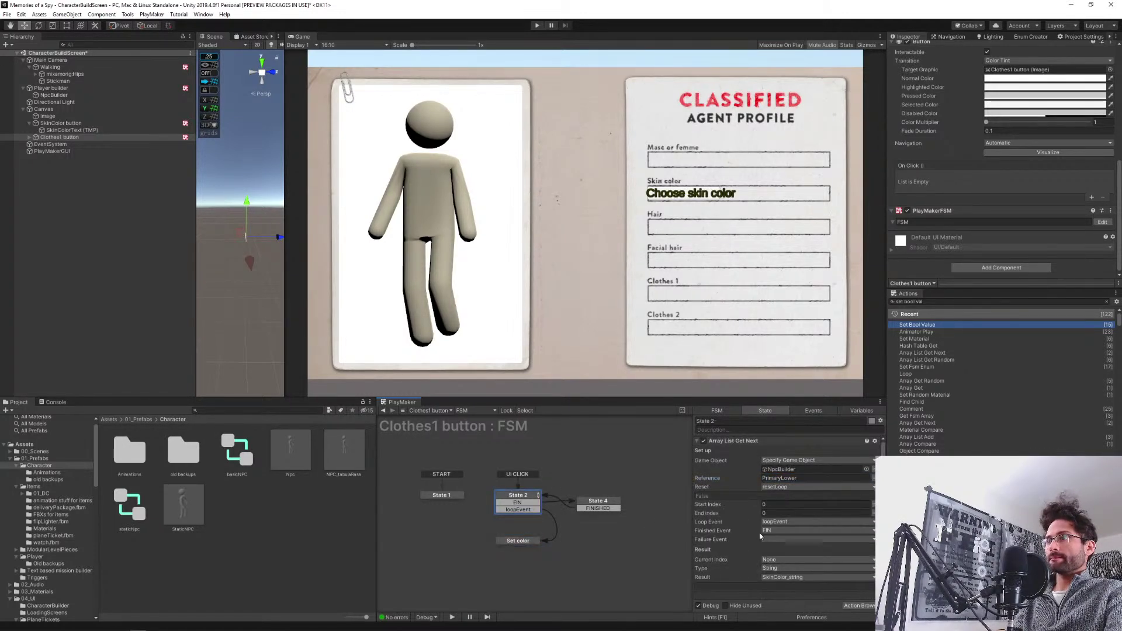
left_click(788, 578)
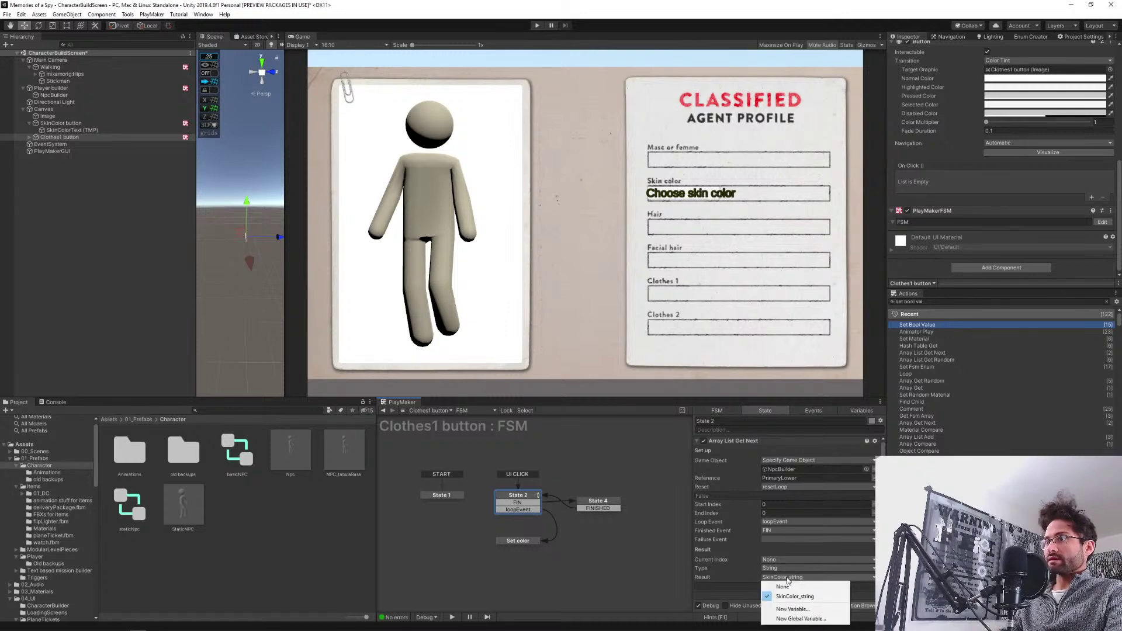
left_click(816, 610)
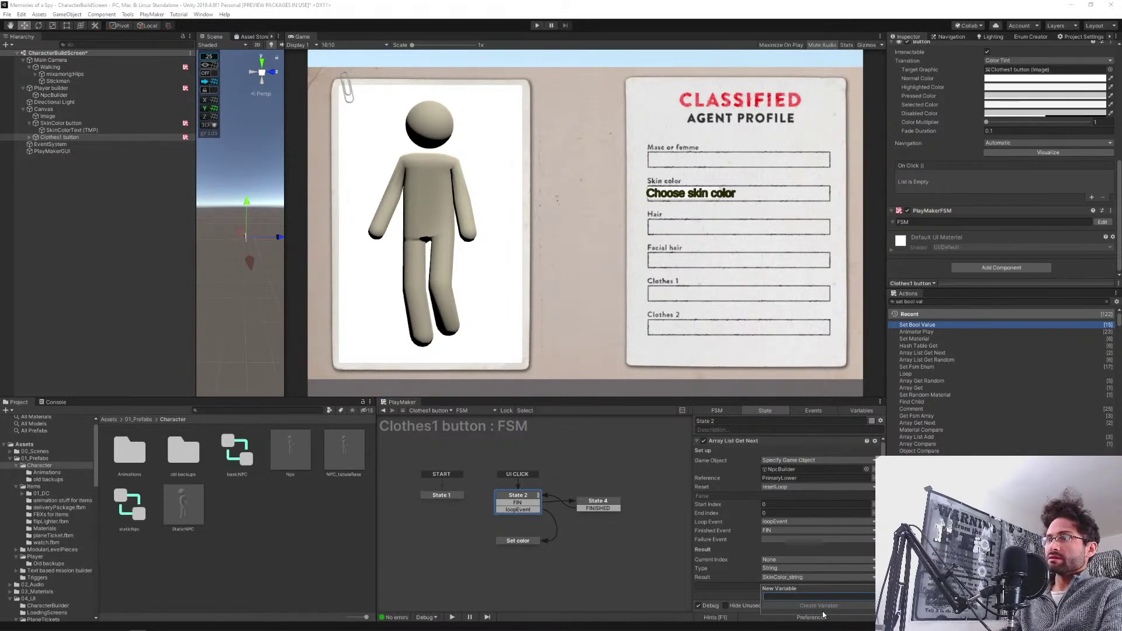
type("PrimaryLower_")
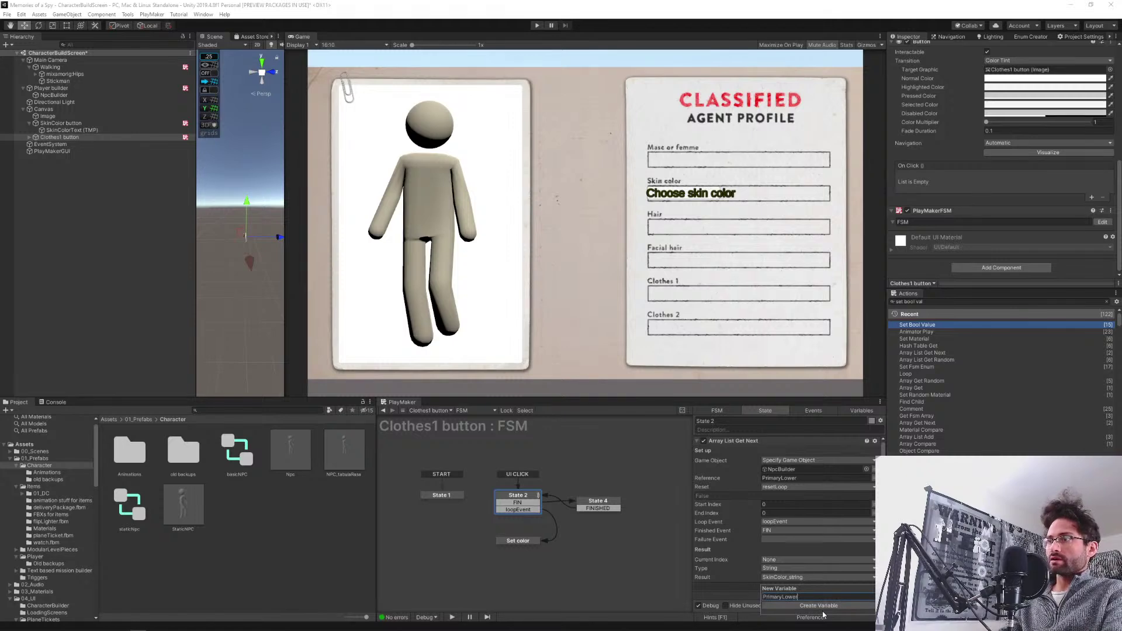
type("string")
left_click(822, 607)
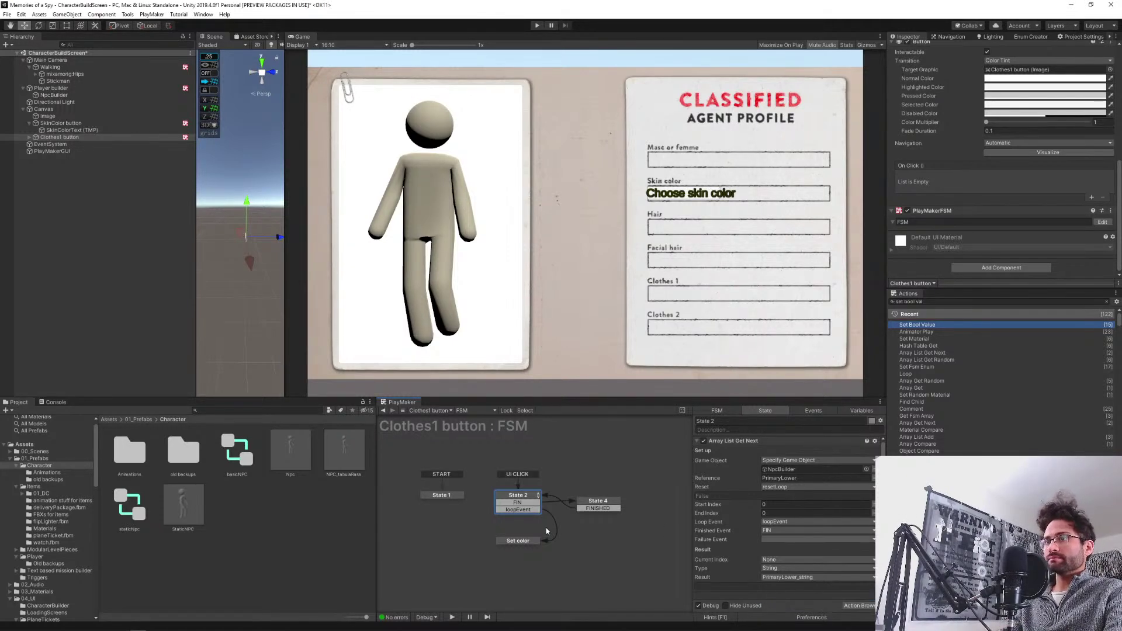
In Set color's Hash Table Get, use PrimaryLower_string as the key and store the result in a new variable named PrimaryLower_material.
left_click(526, 543)
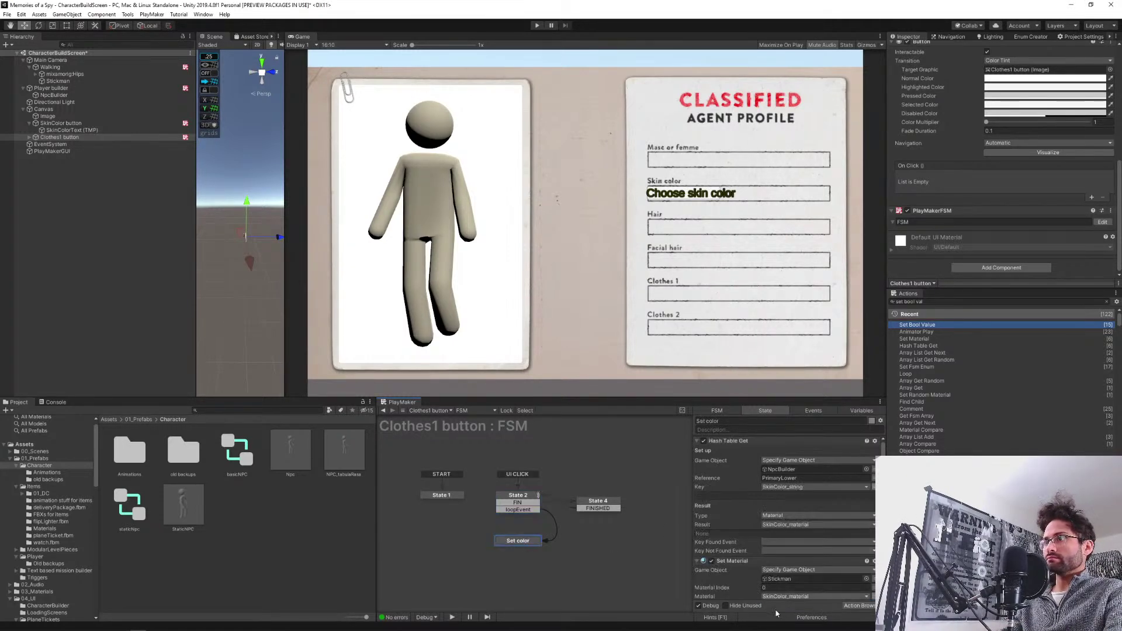
left_click(795, 489)
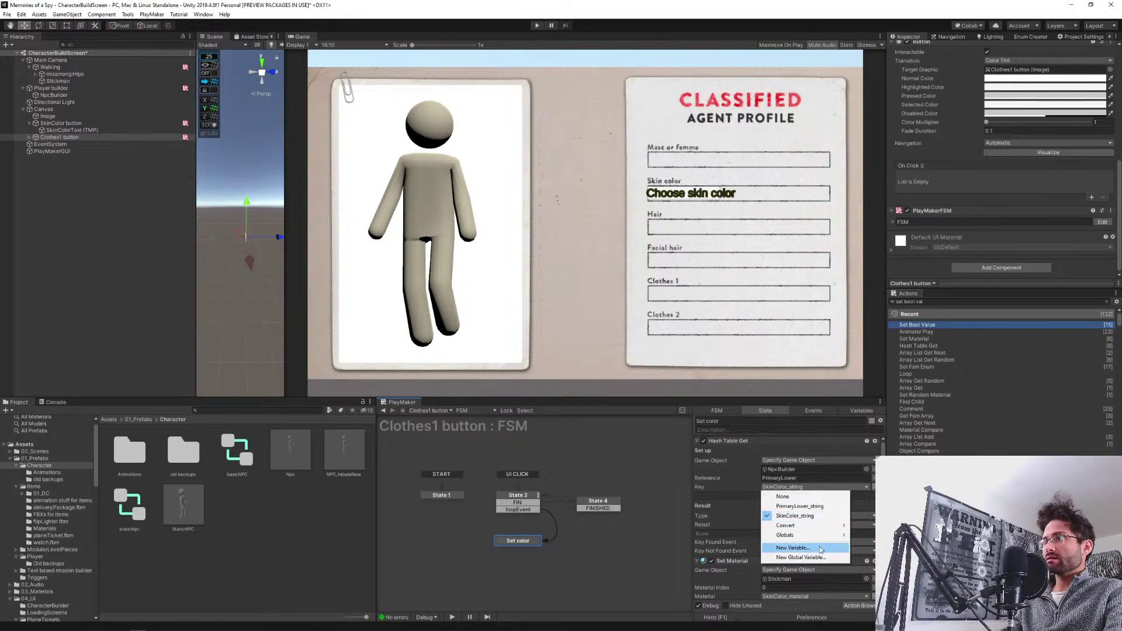
left_click(804, 507)
left_click(773, 525)
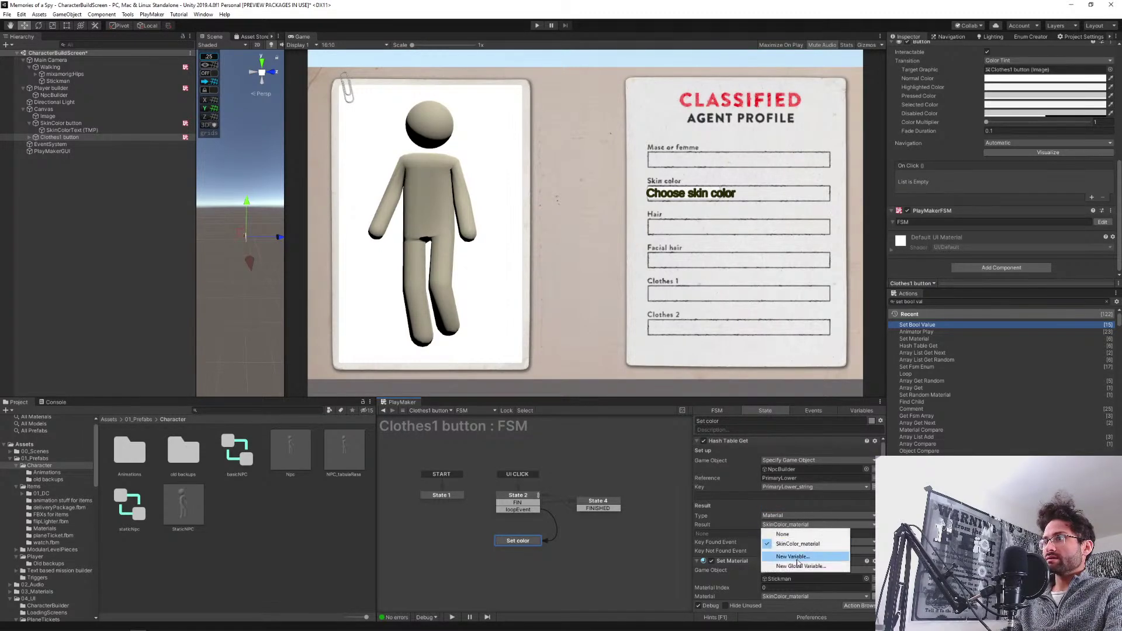
left_click(785, 562)
key("ctrl+v")
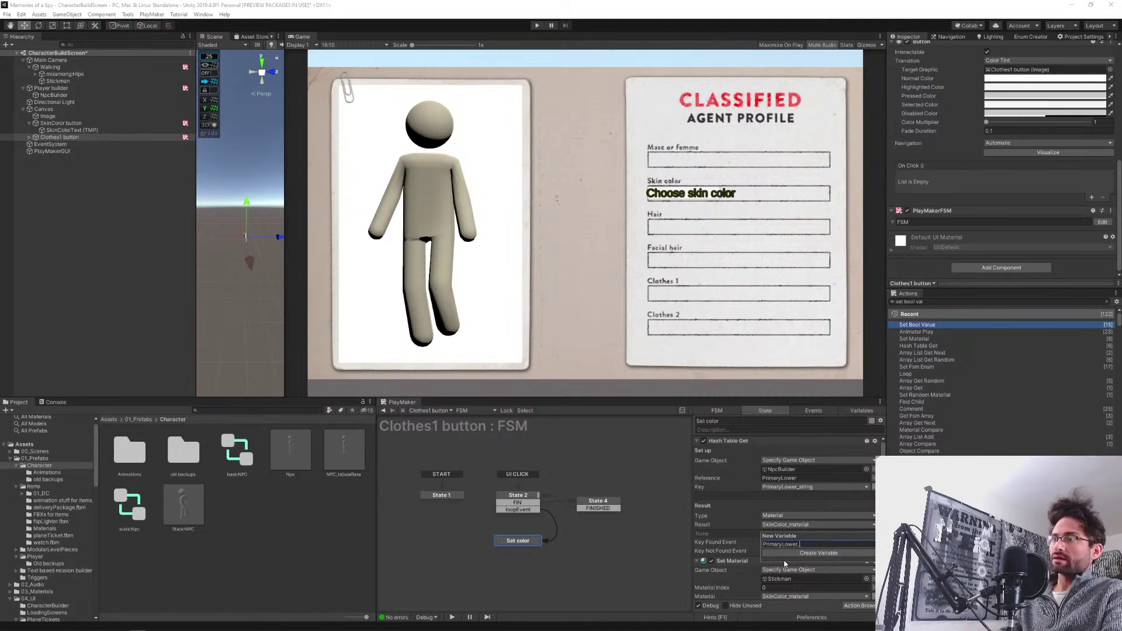
type("_material")
key("Return")
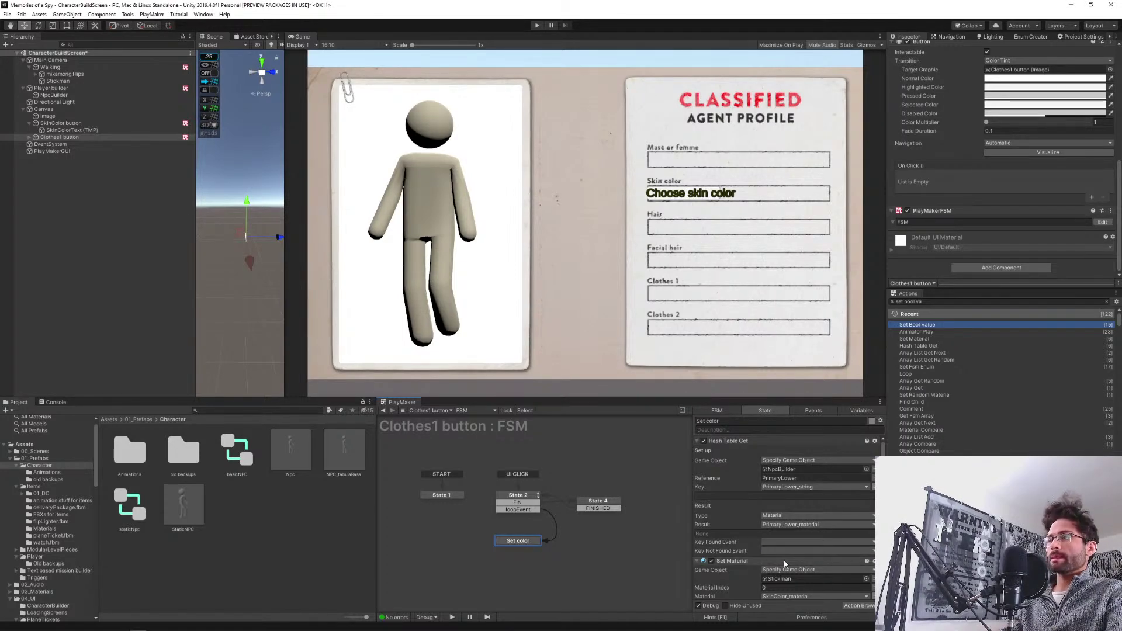
Assign PrimaryLower_material as the material of the Set Material action in the Clothes1 button's Set color state.
scroll(759, 558, "down", 1)
left_click(795, 575)
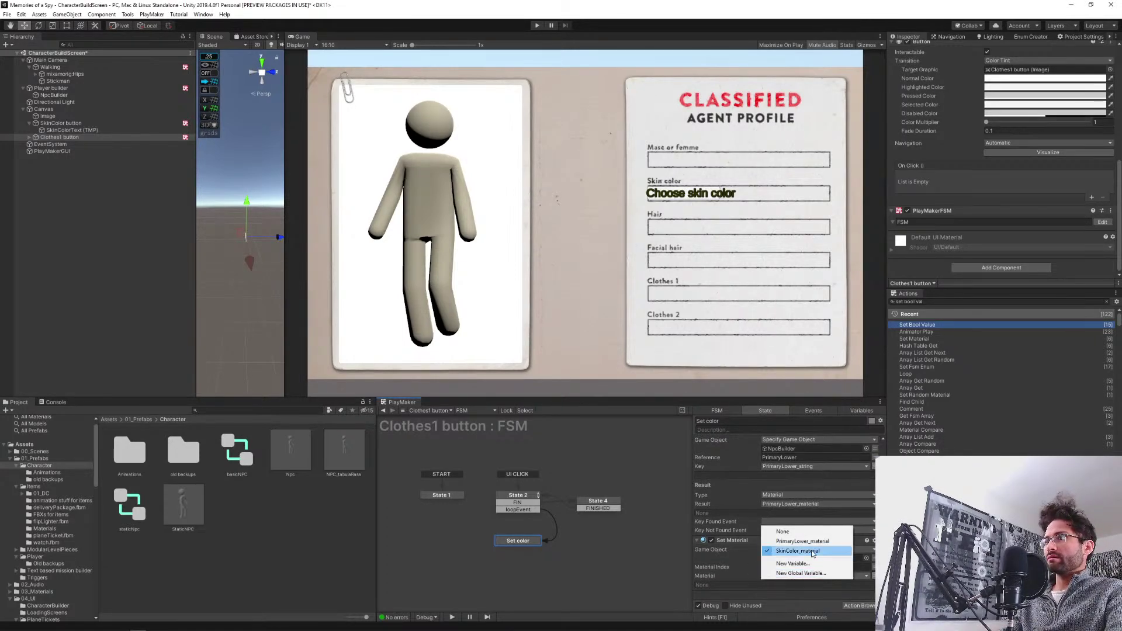
left_click(801, 549)
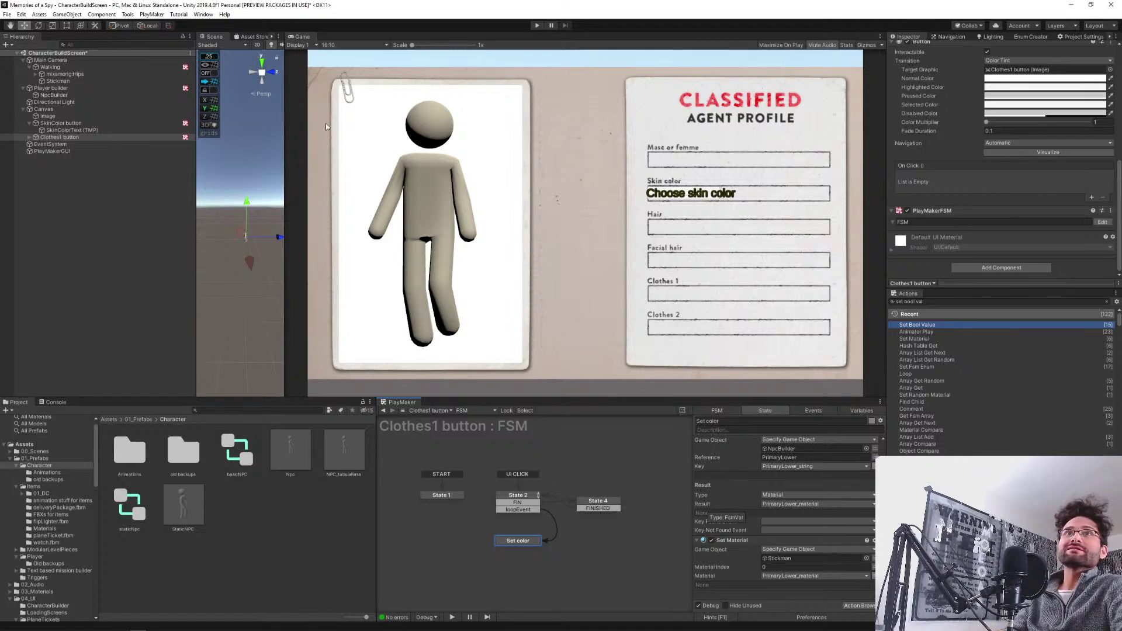
Duplicate the SkinColor button object and rename the copy as "Clothes2 button".
left_click(73, 122)
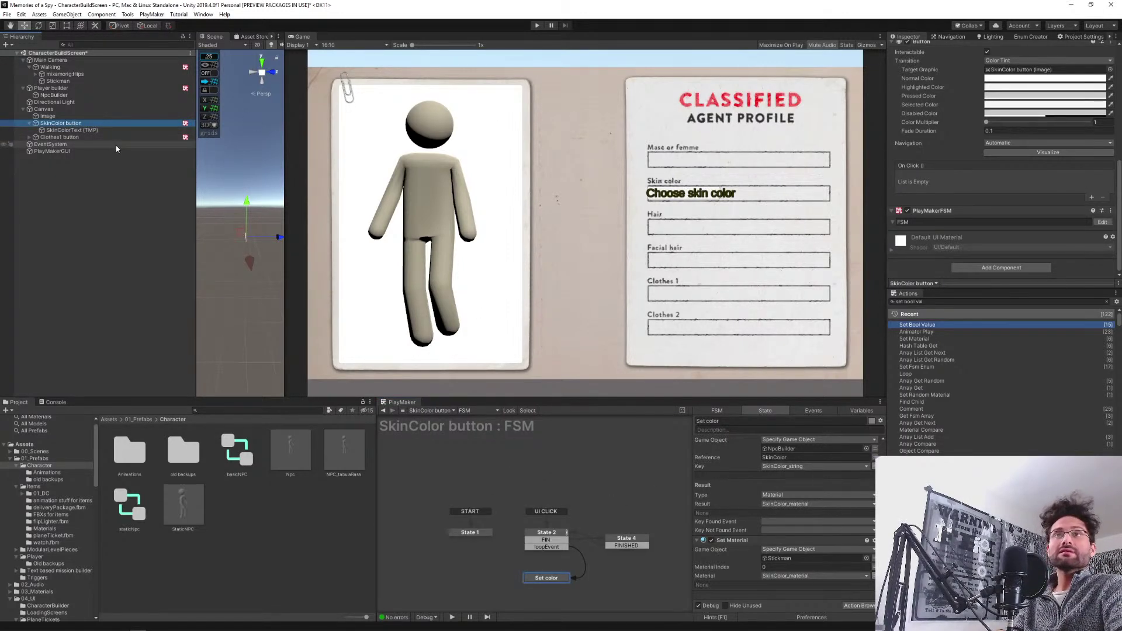
key("ctrl+d")
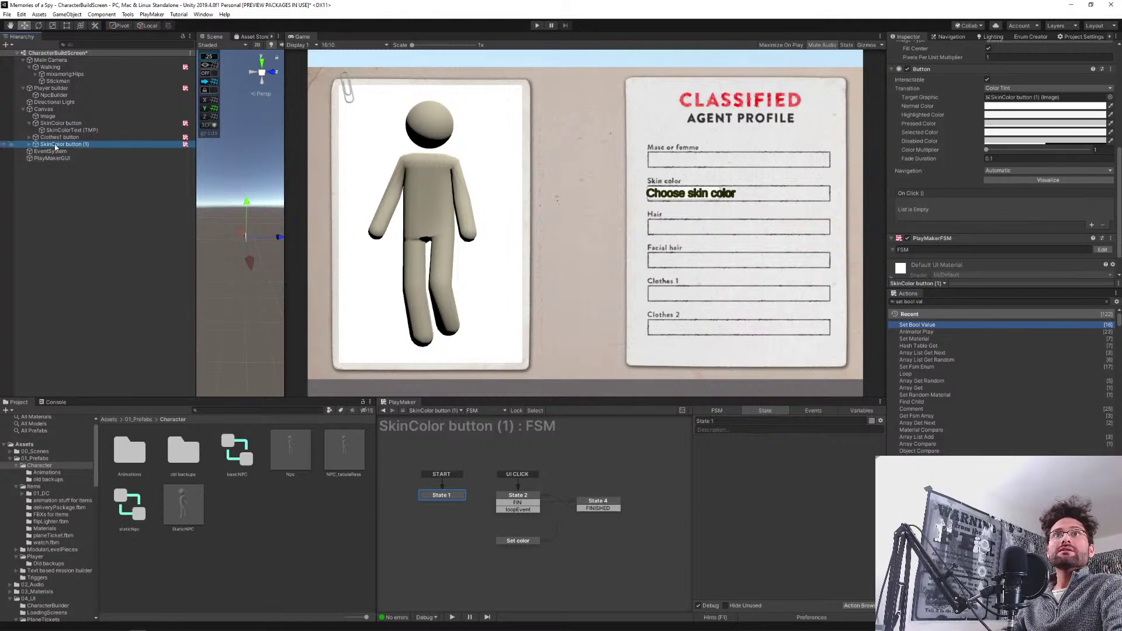
key("F2")
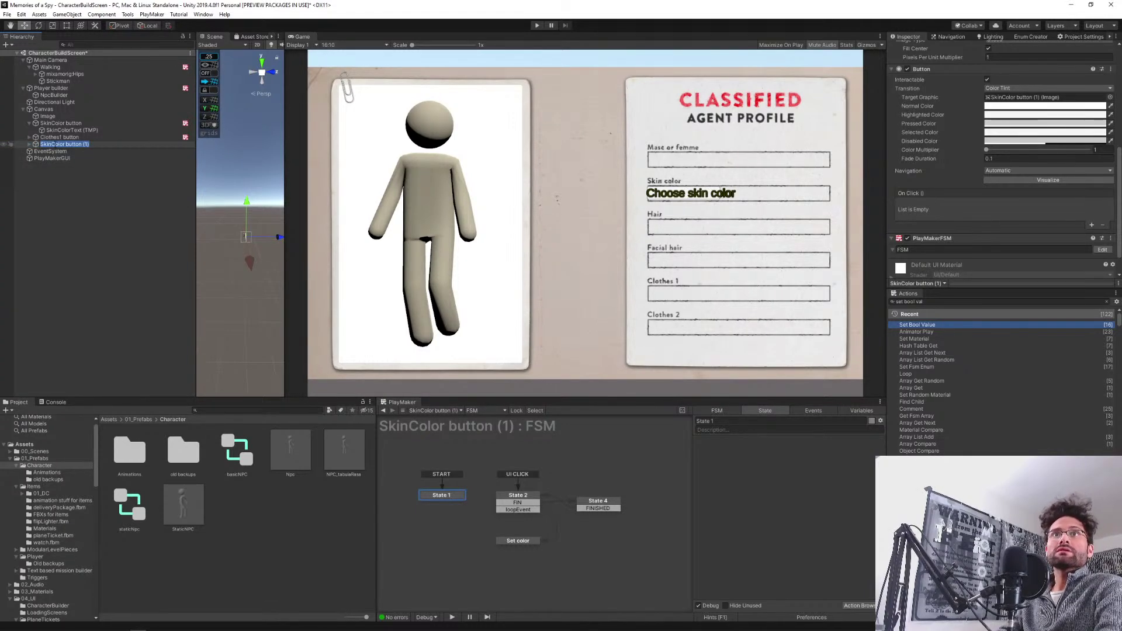
key("End")
key("BackSpace")
key("BackSpace")
key("BackSpace")
key("BackSpace")
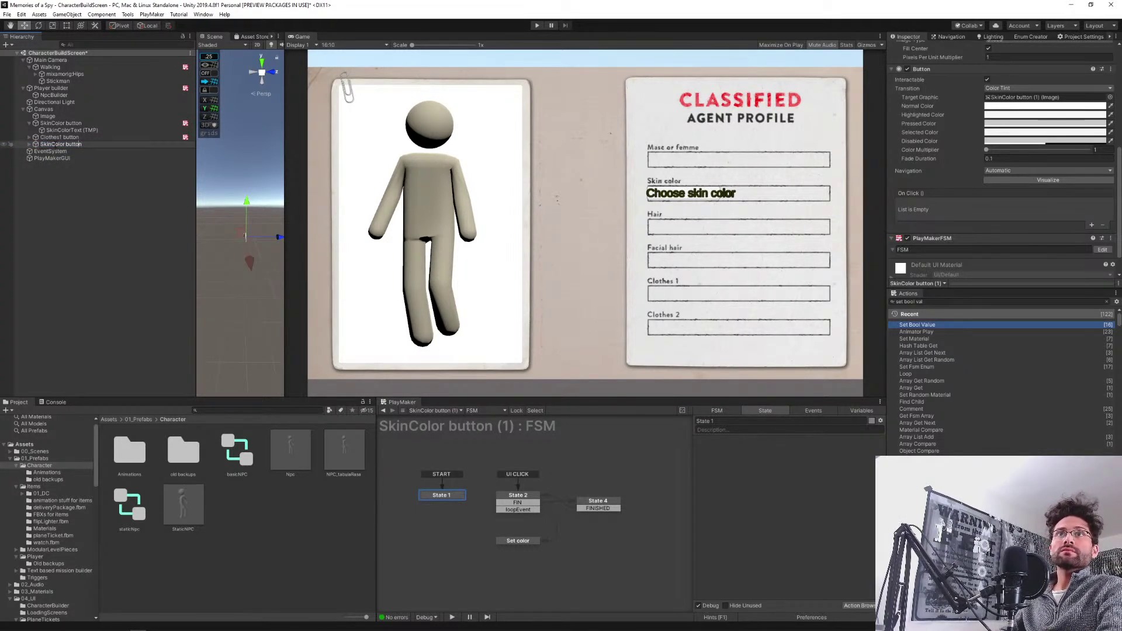
key("BackSpace")
key("BackSpace")
key("BackSpace")
key("BackSpace")
key("BackSpace")
key("BackSpace")
key("BackSpace")
key("BackSpace")
key("BackSpace")
key("BackSpace")
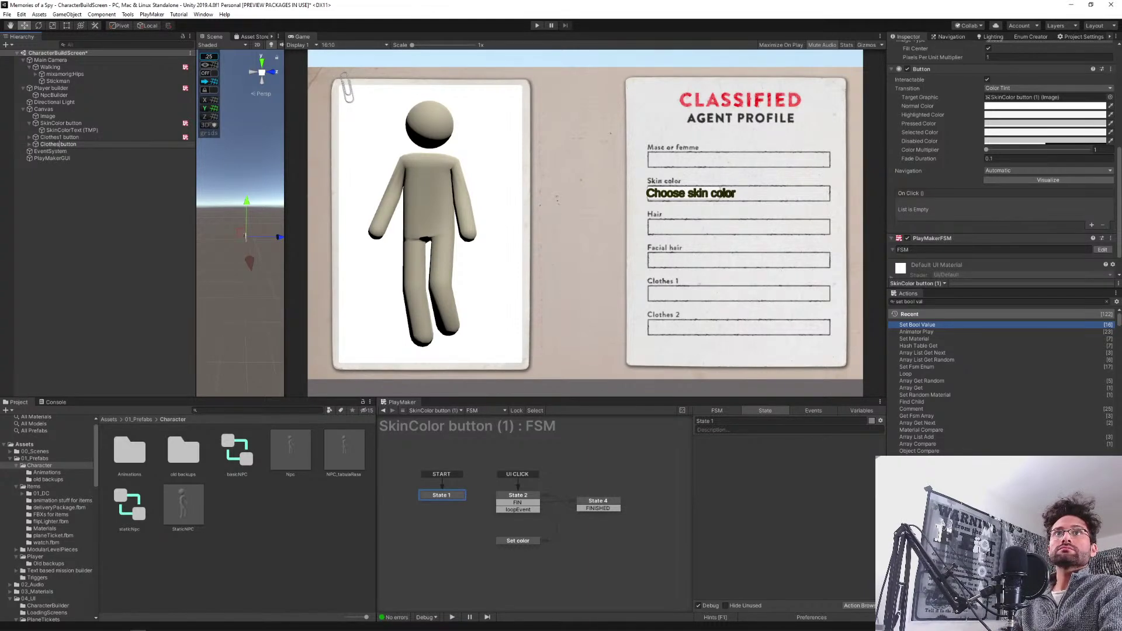
type("2")
key("Return")
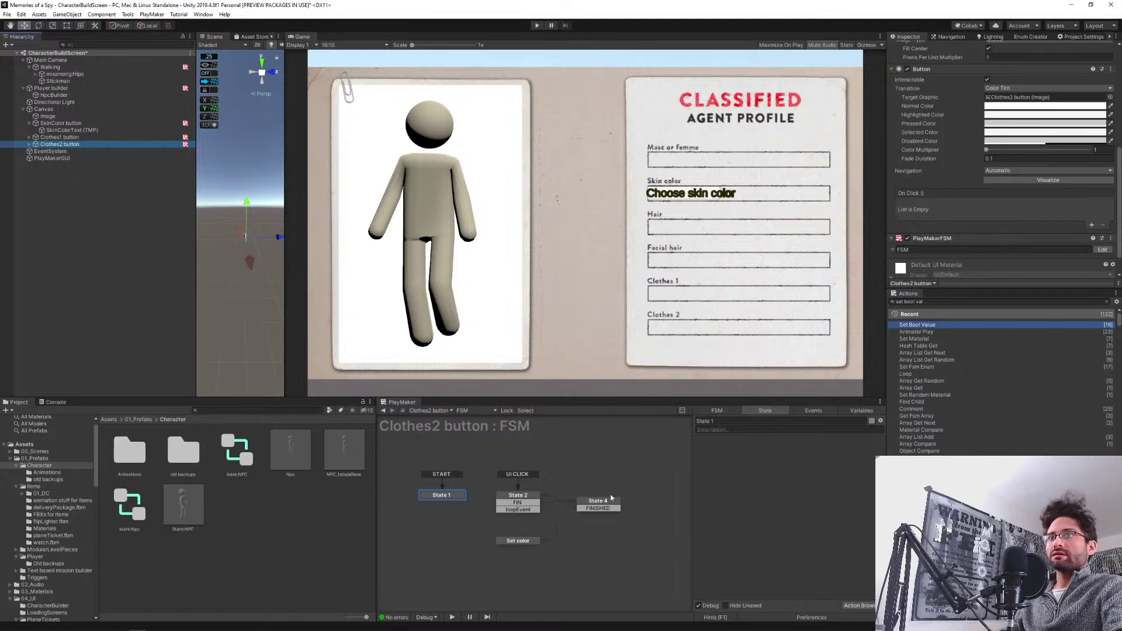
Copy the SecondaryUpper reference from NpcBuilder's array list into the Array List Get Next action of the Clothes2 button's State 2.
left_click(514, 495)
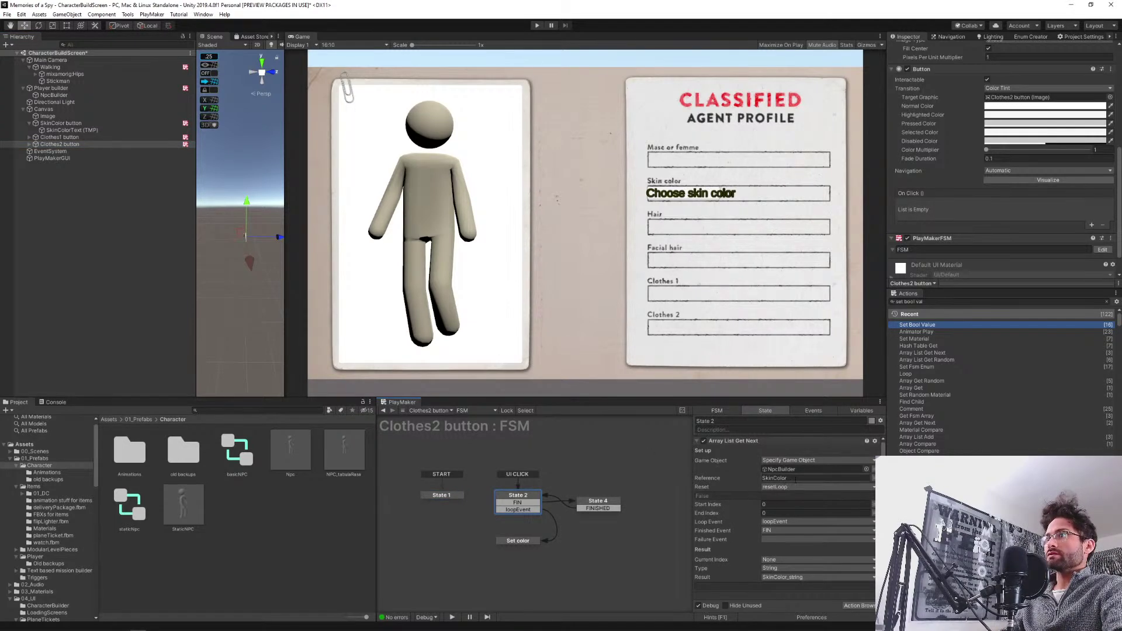
left_click(796, 478)
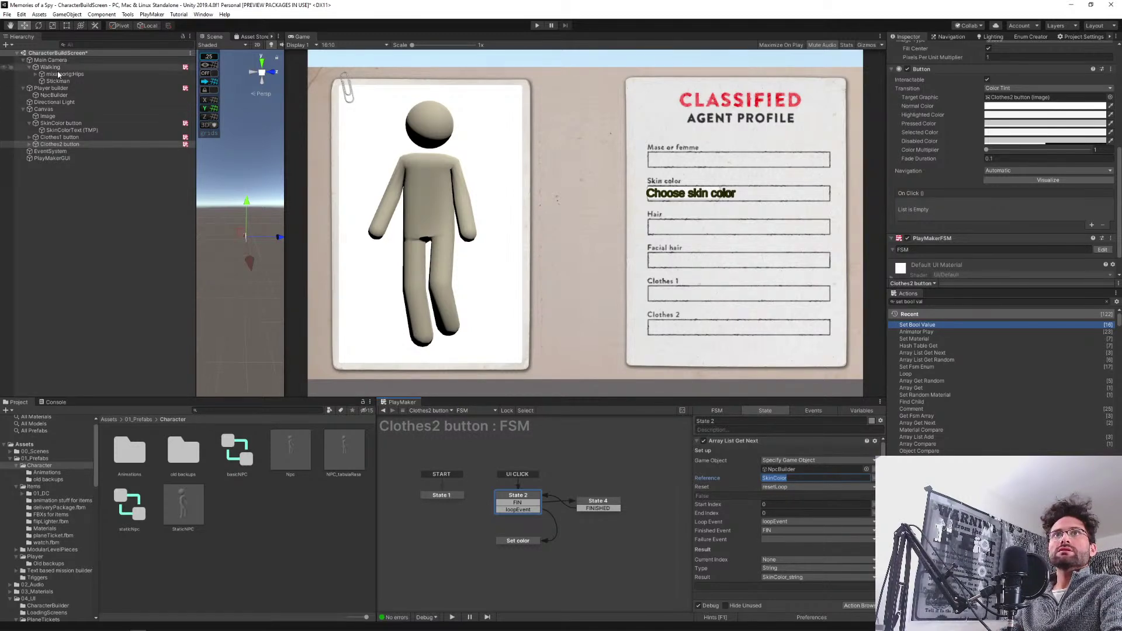
left_click(53, 95)
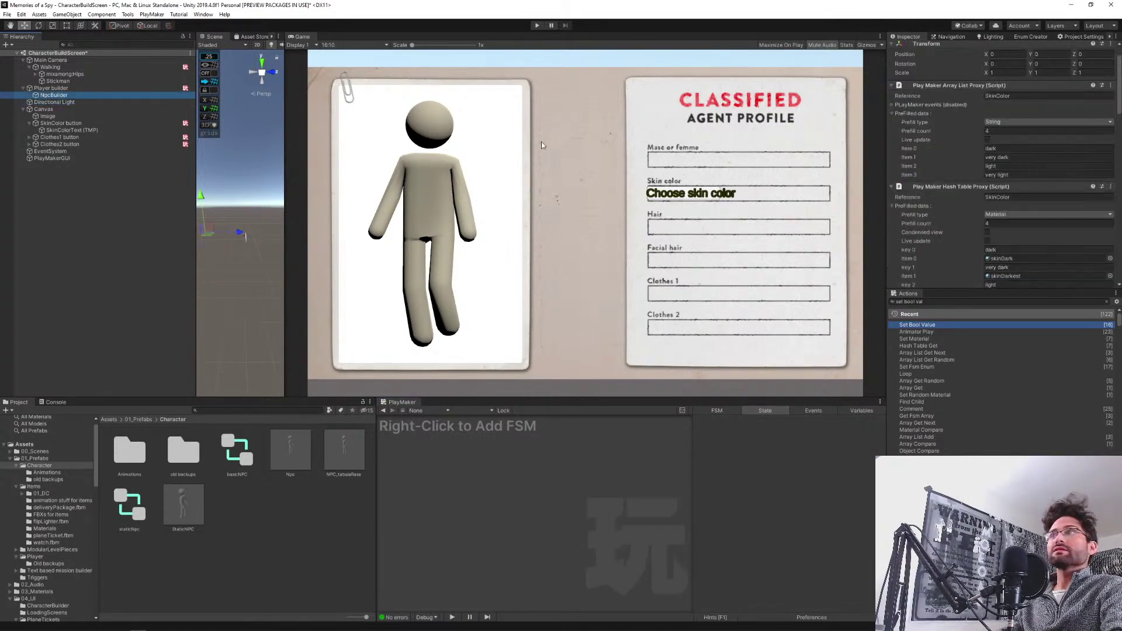
scroll(969, 211, "down", 10)
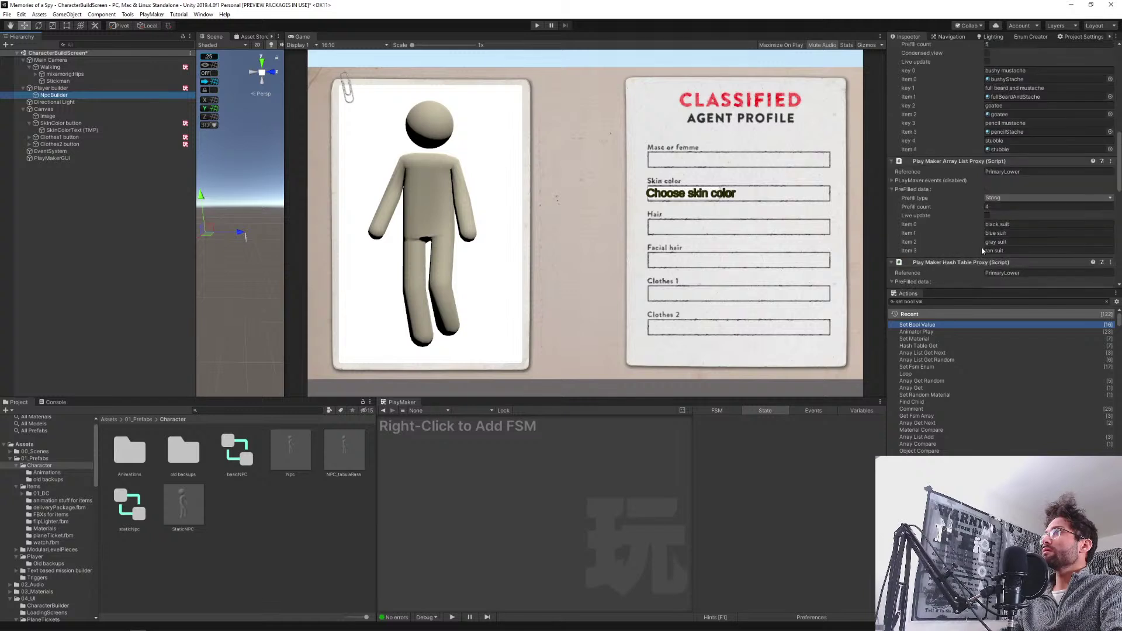
scroll(994, 263, "down", 5)
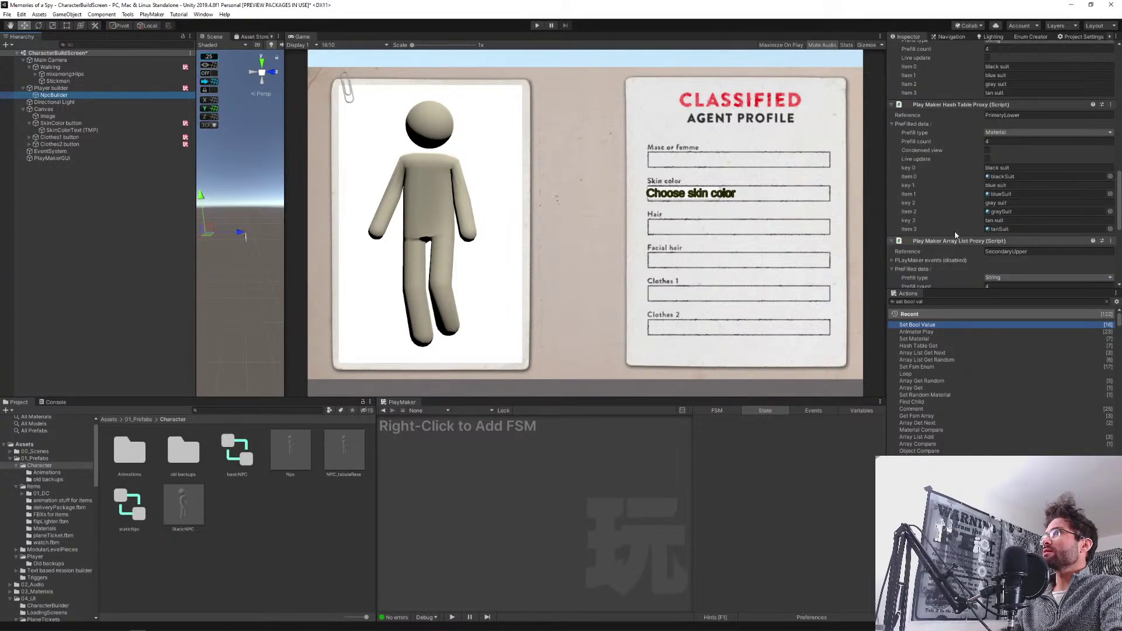
left_click(1002, 252)
key("ctrl+c")
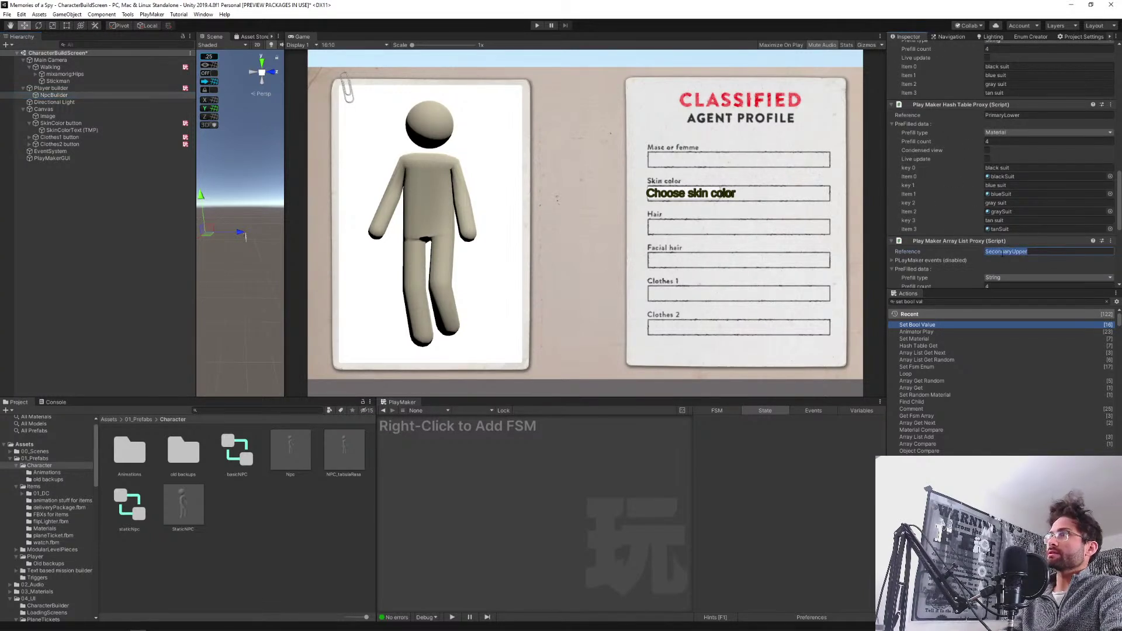
left_click(58, 144)
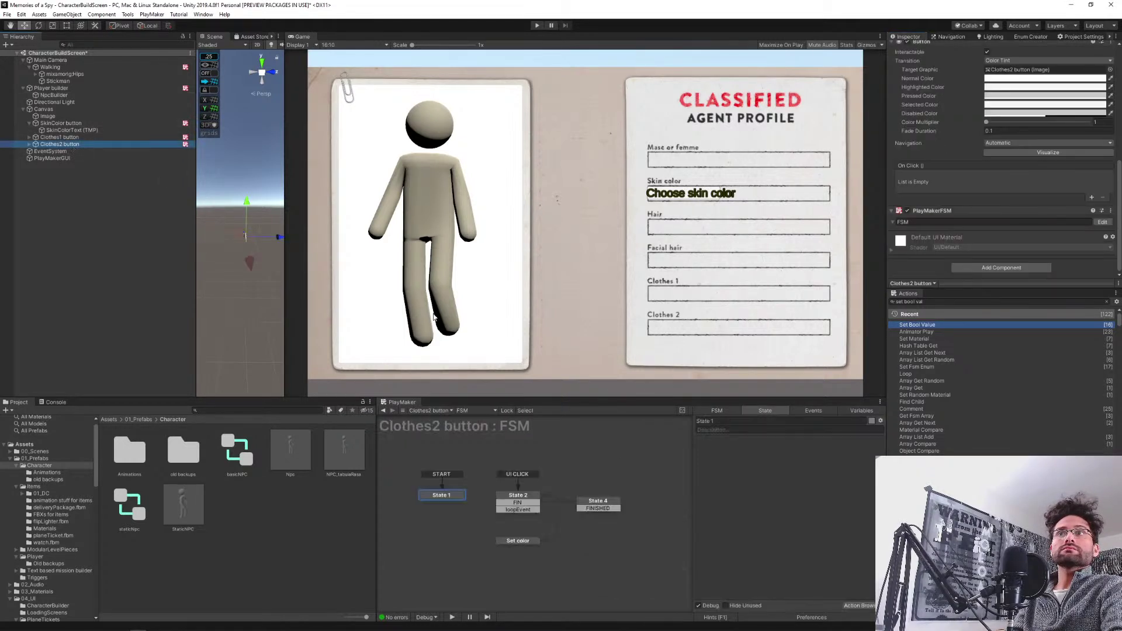
left_click(503, 500)
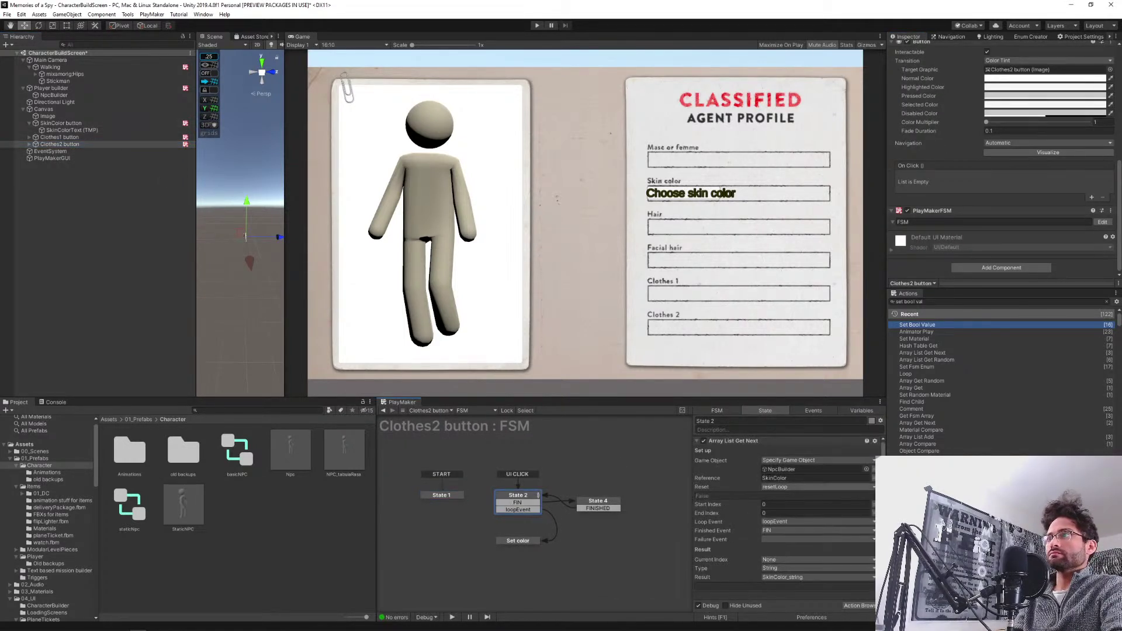
left_click(795, 478)
type("SecondaryUpper")
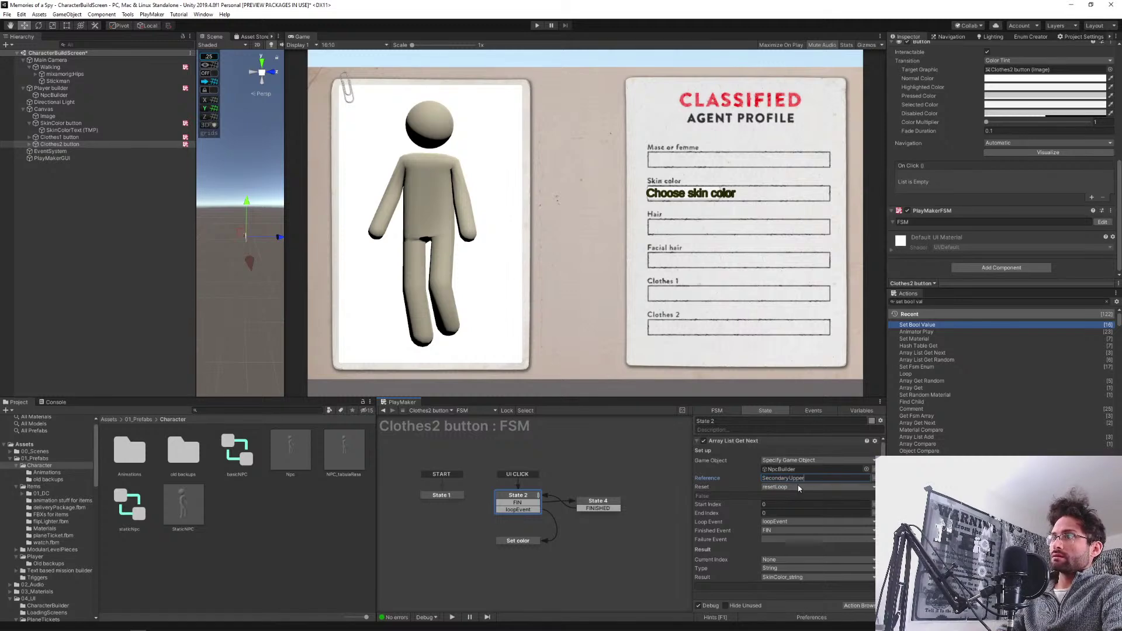
Rename the Clothes2 button's SkinColor variables as SecondaryUpper_material and SecondaryUpper_string.
left_click(861, 411)
left_click(716, 450)
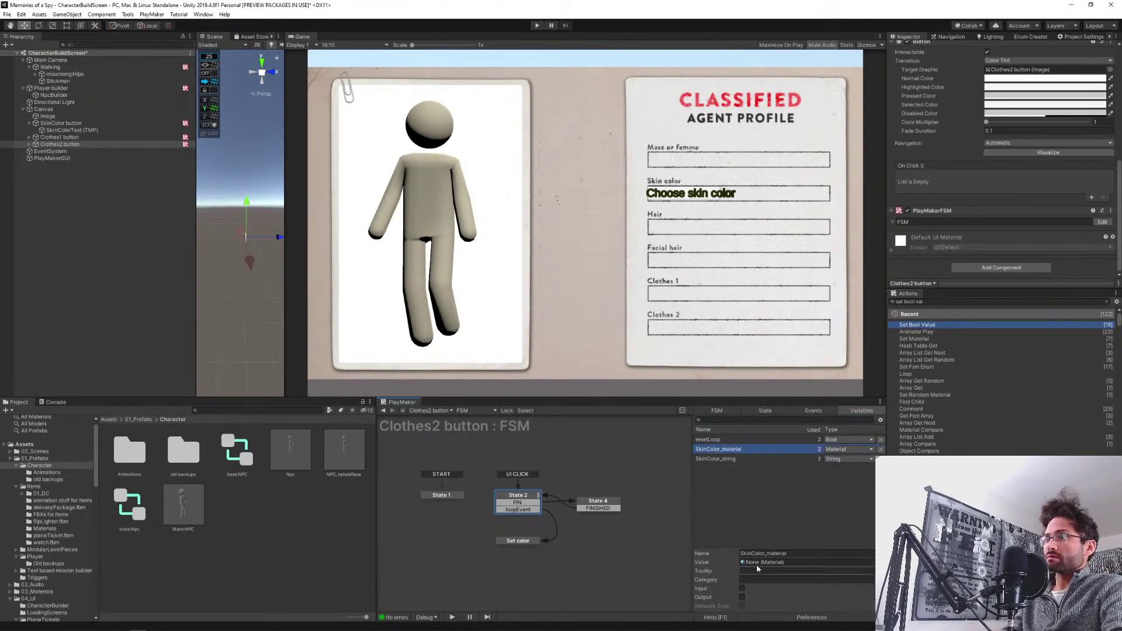
left_click_drag(764, 554, 730, 555)
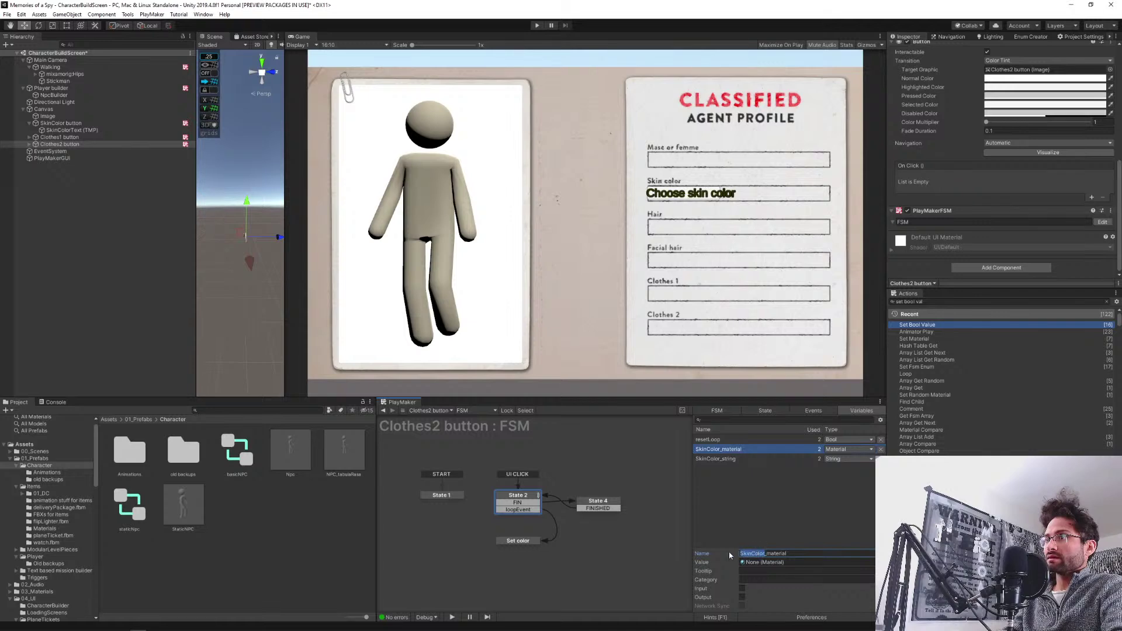
type("SecondaryUpper")
key("Return")
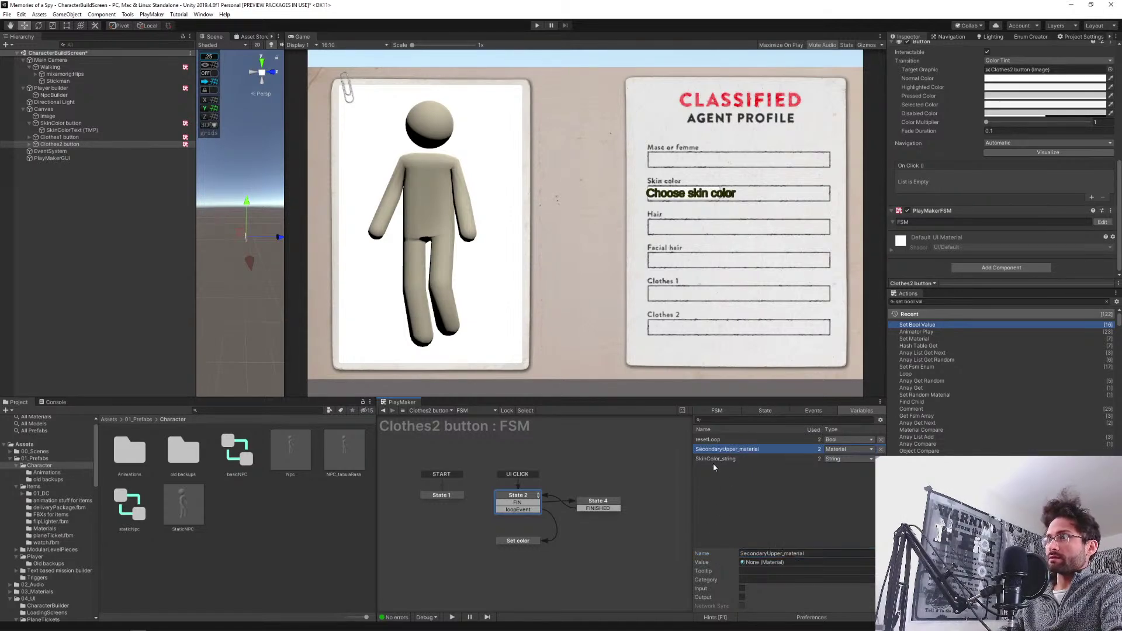
key("Down")
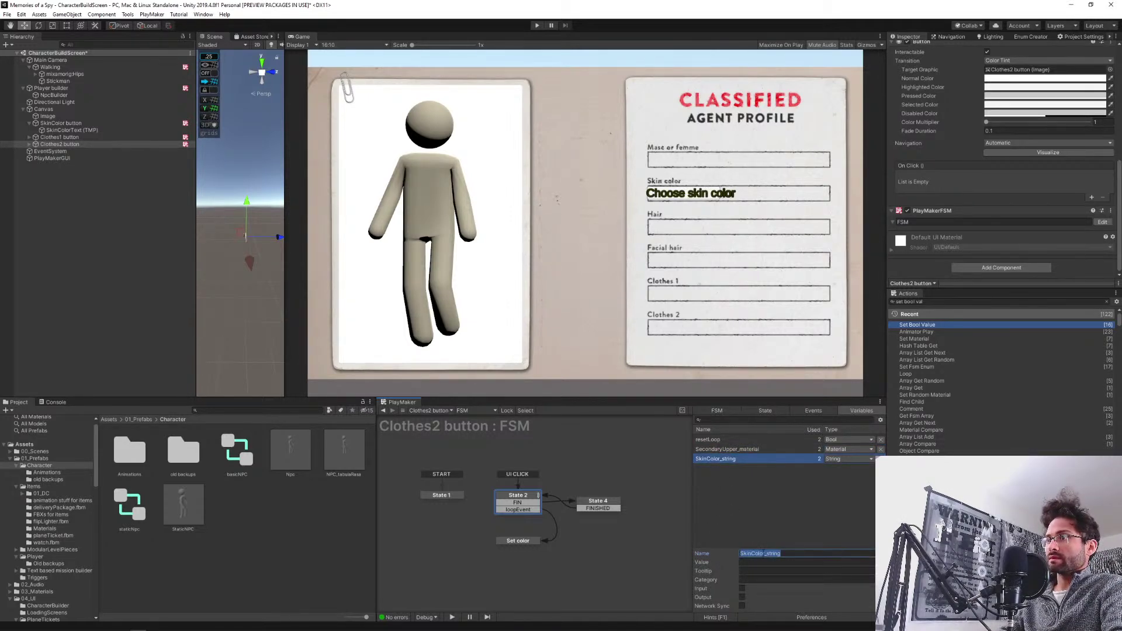
left_click_drag(768, 554, 725, 555)
key("BackSpace")
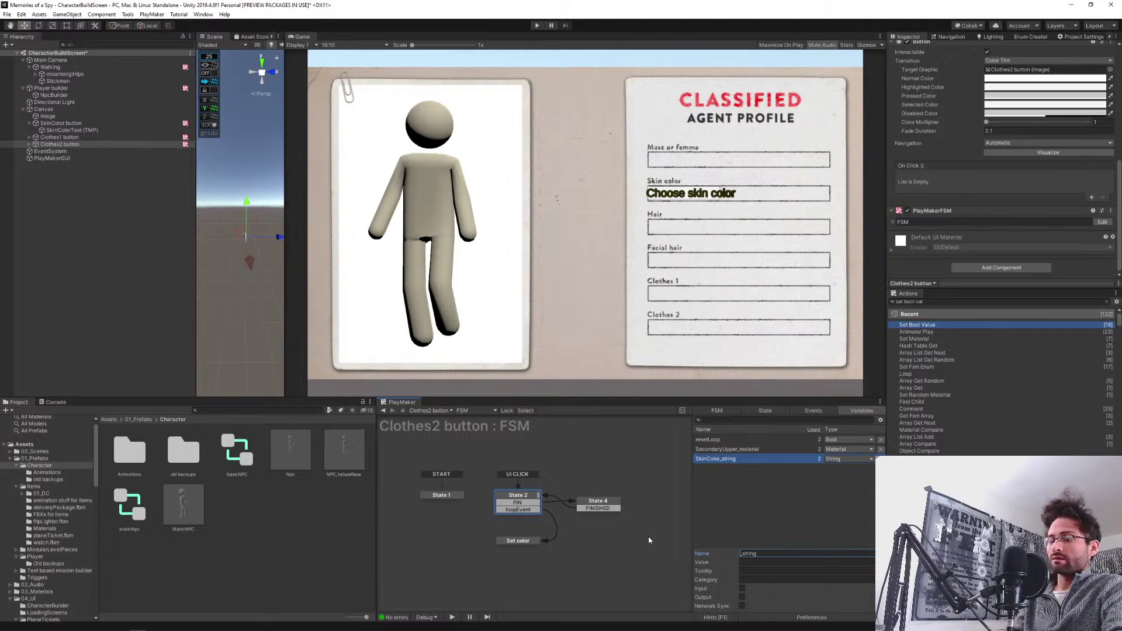
type("SecondaryUpper")
key("Return")
Set the Hash Table Get reference in the Clothes2 button's Set color state to SecondaryUpper.
left_click(760, 411)
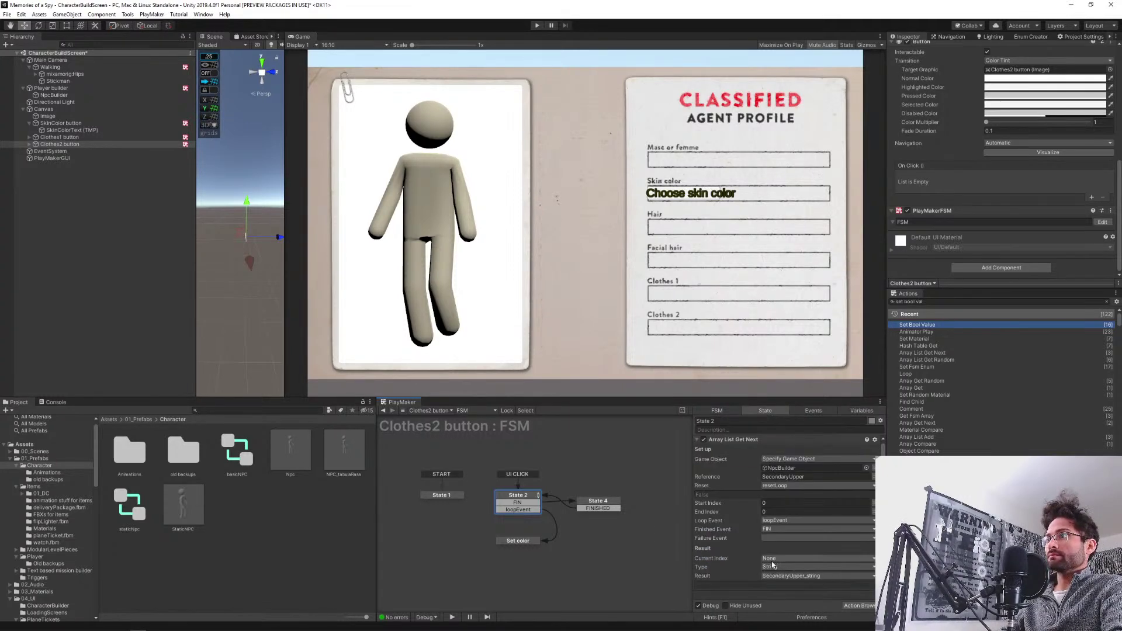
left_click(511, 542)
scroll(750, 546, "down", 1)
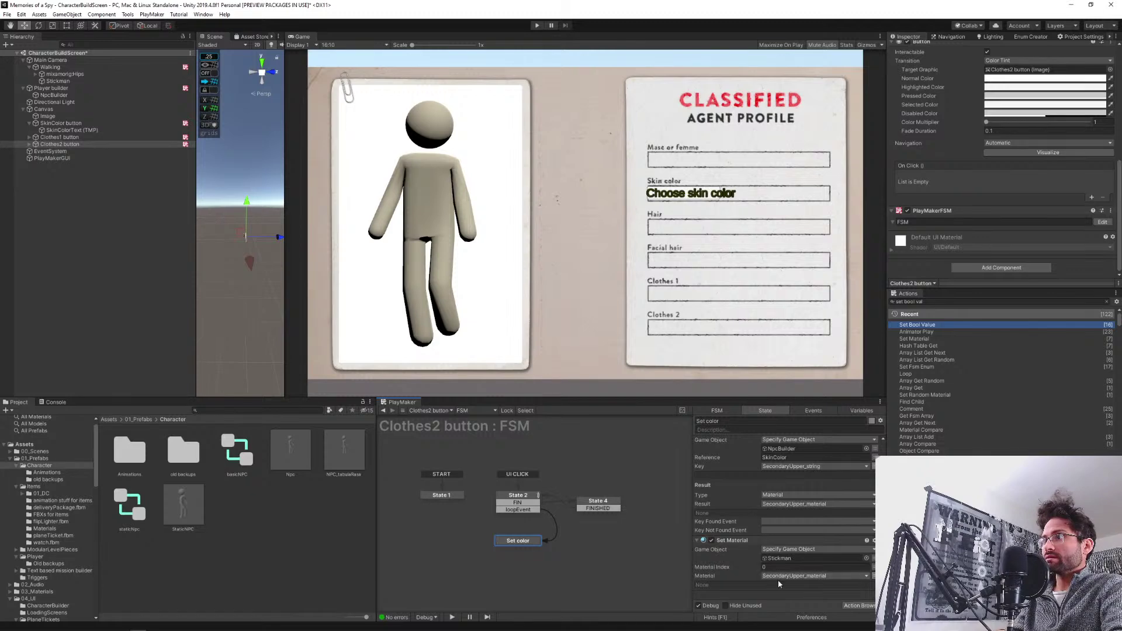
left_click(783, 457)
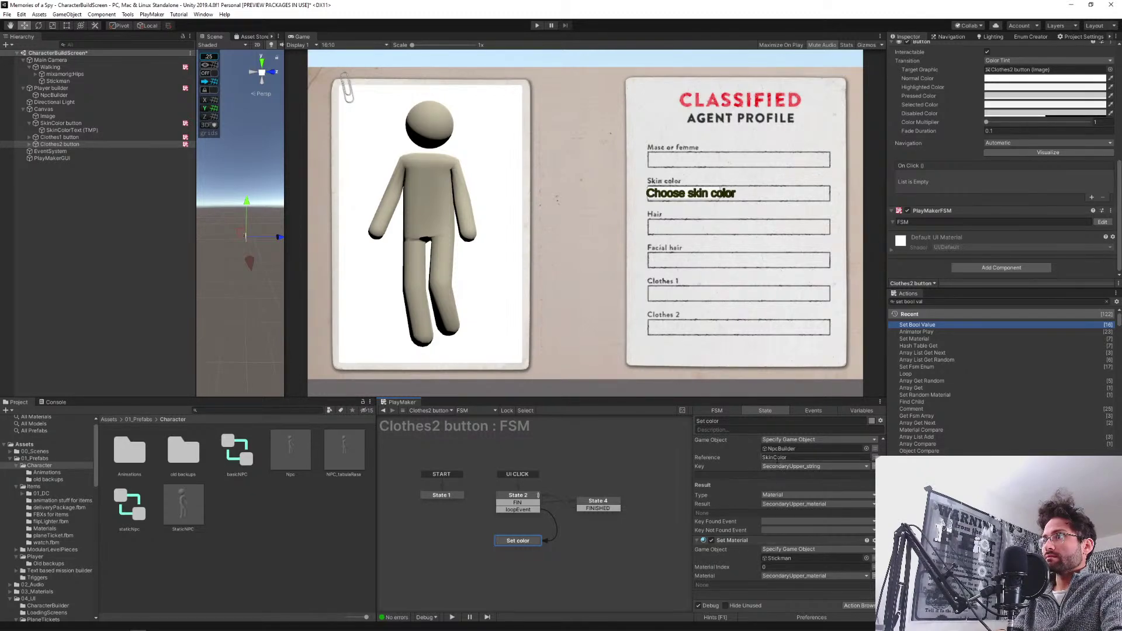
key("ctrl+v")
key("Return")
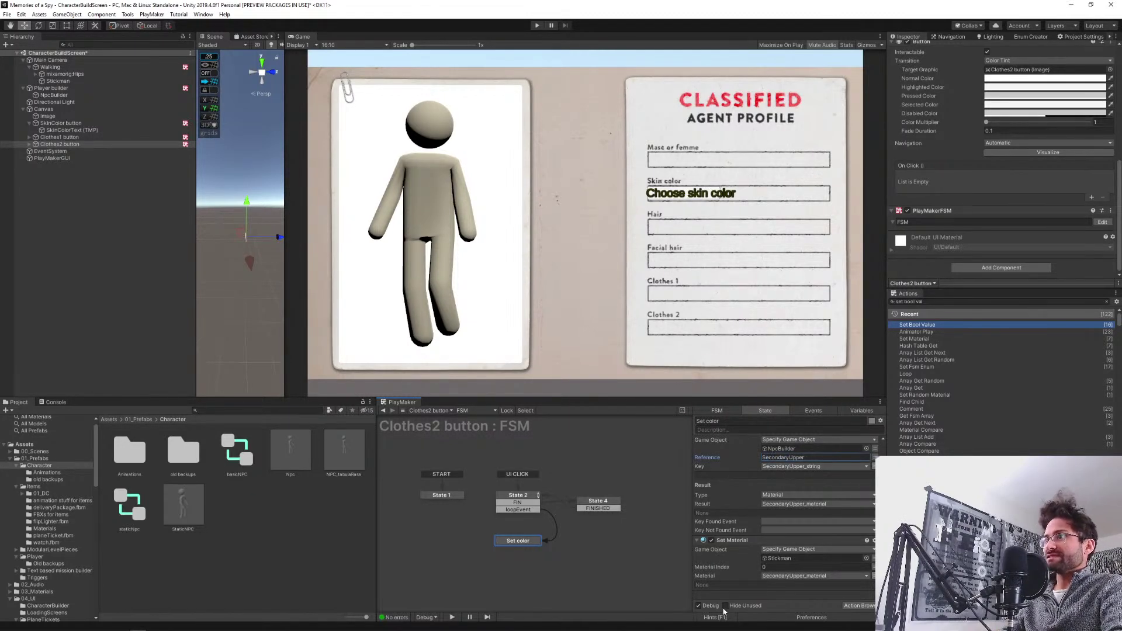
Check State 4's Set Bool Value action, then briefly run the character creation scene and stop it.
left_click(598, 508)
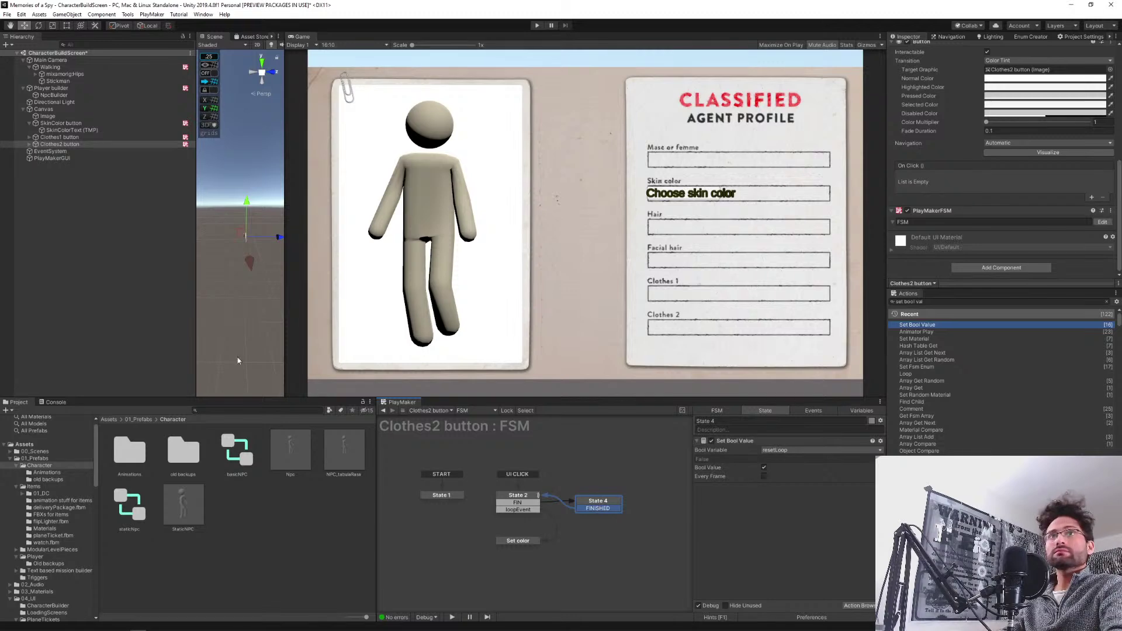
left_click(119, 303)
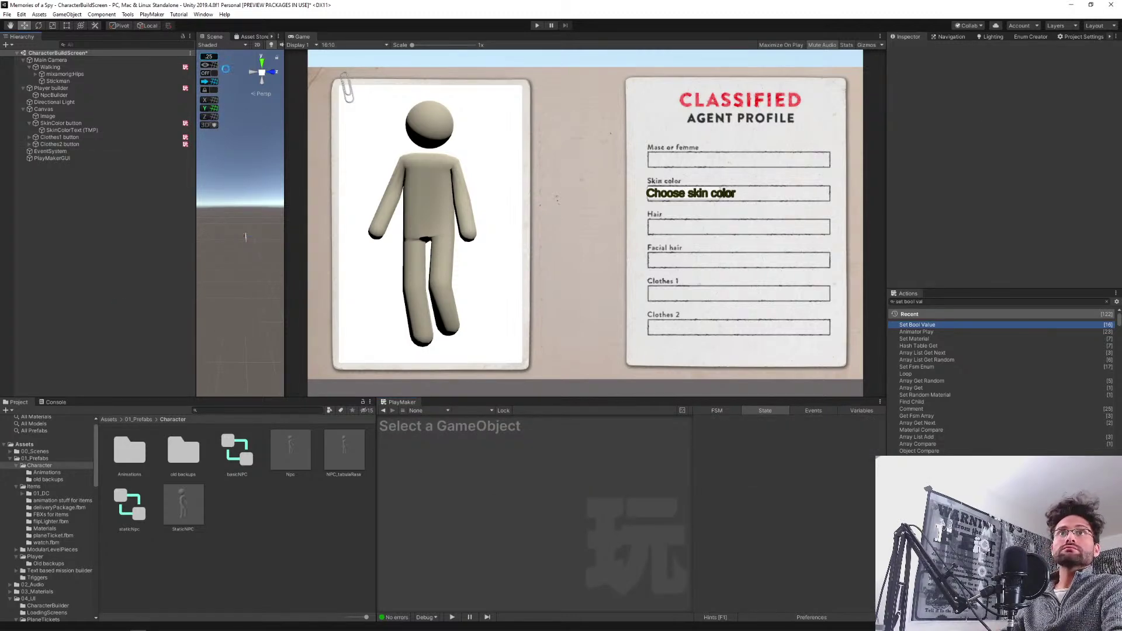
left_click(538, 26)
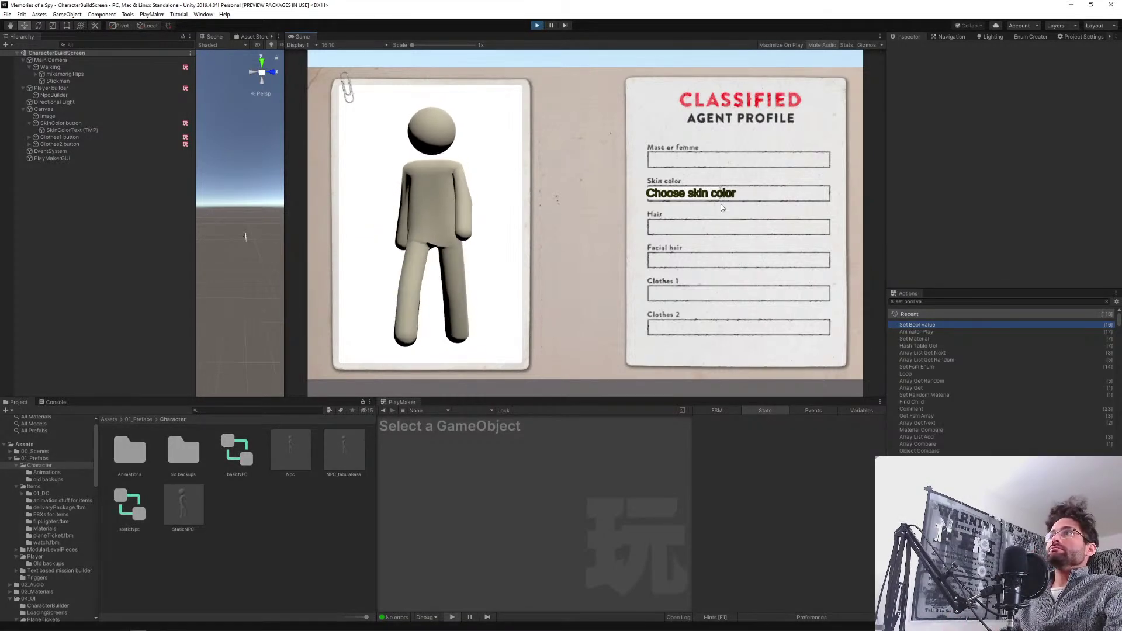
left_click(536, 26)
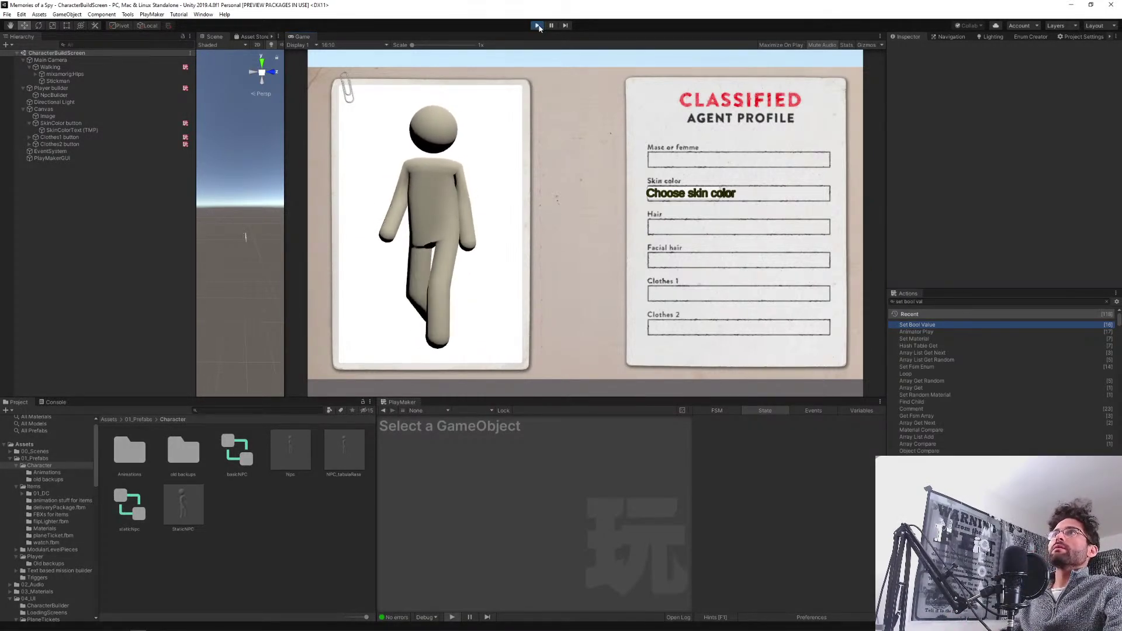
Move the Clothes1 button down onto the Clothes 1 field, at a Pos Y of about -324.
left_click(62, 139)
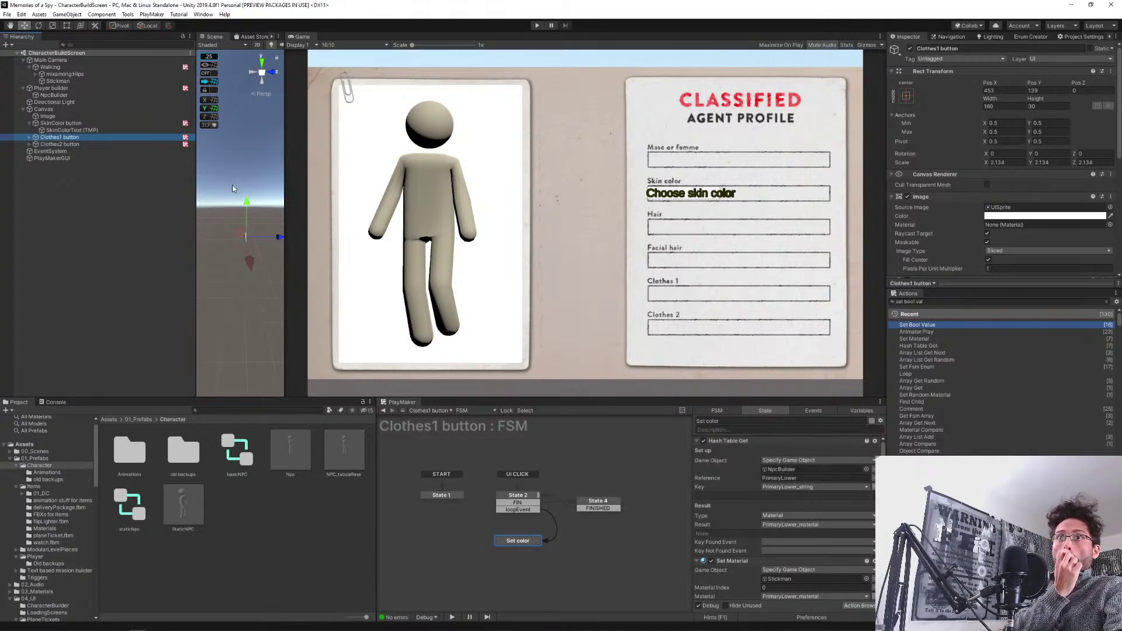
mouse_move(247, 204)
left_mouse_down()
mouse_move(247, 195)
mouse_move(260, 202)
left_mouse_up()
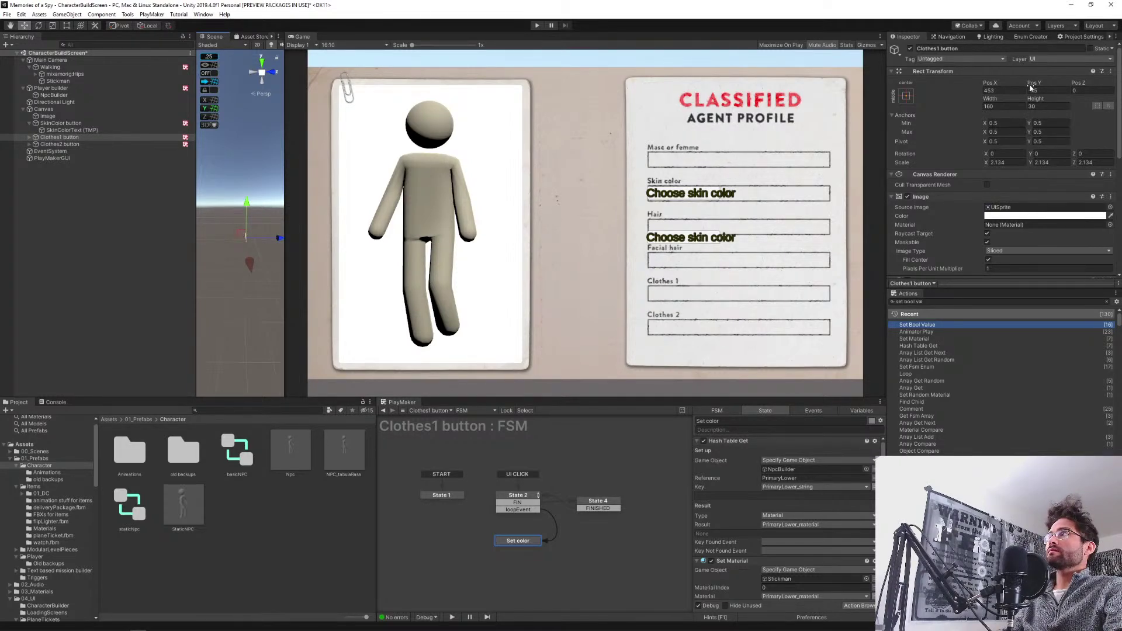
left_click_drag(1033, 83, 615, 483)
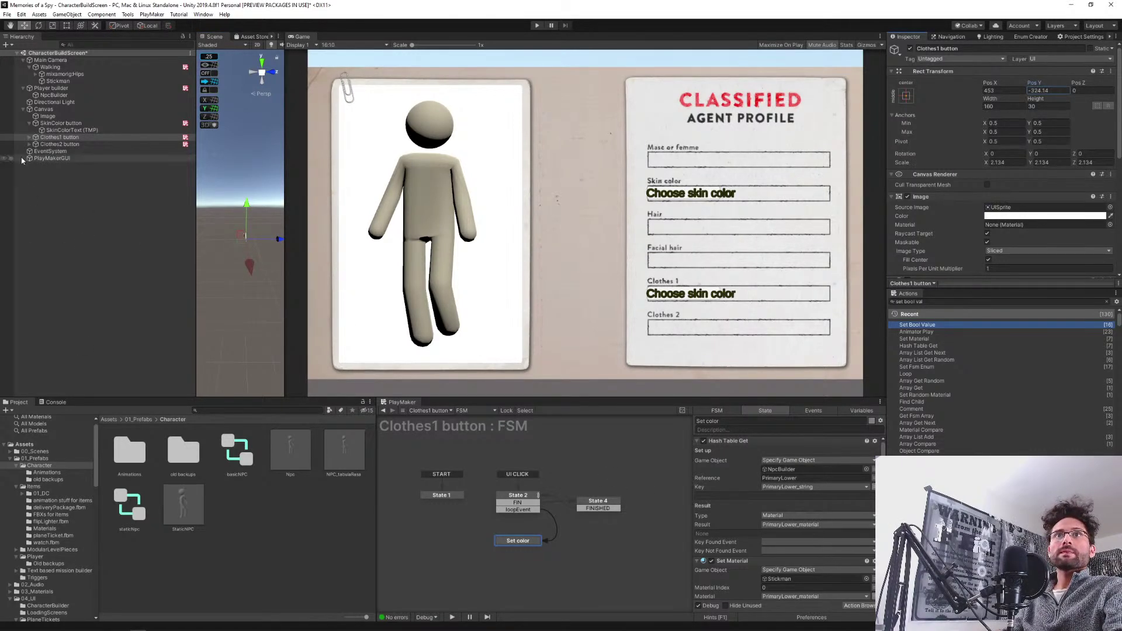
Change the text of the Clothes1 button's label to "Choose clothes".
left_click(29, 137)
left_click(58, 144)
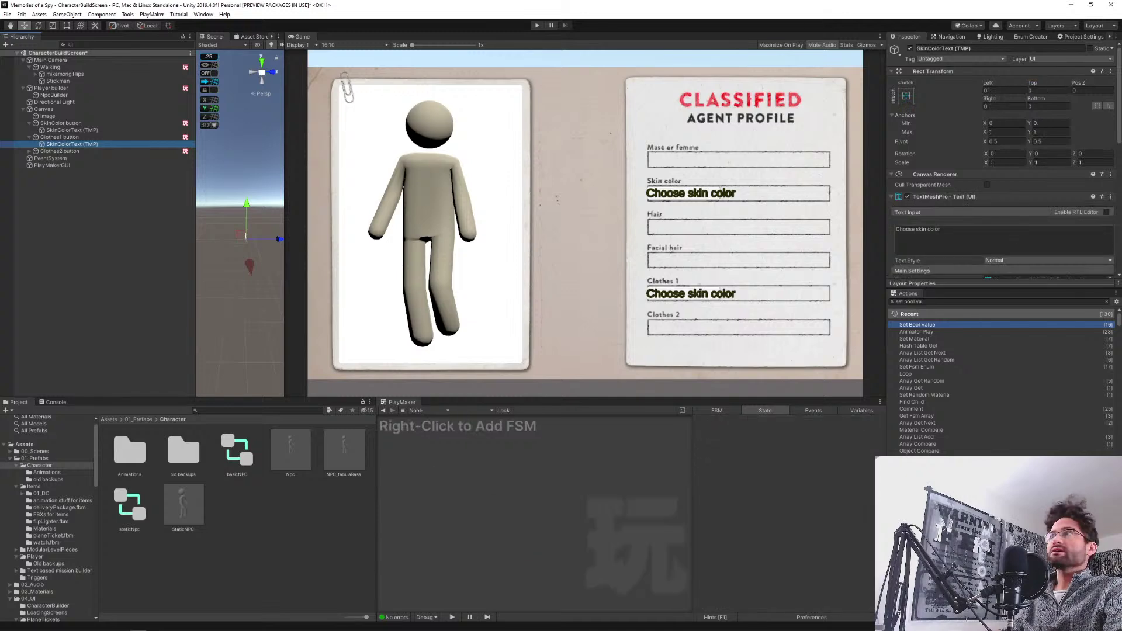
left_click_drag(969, 229, 779, 226)
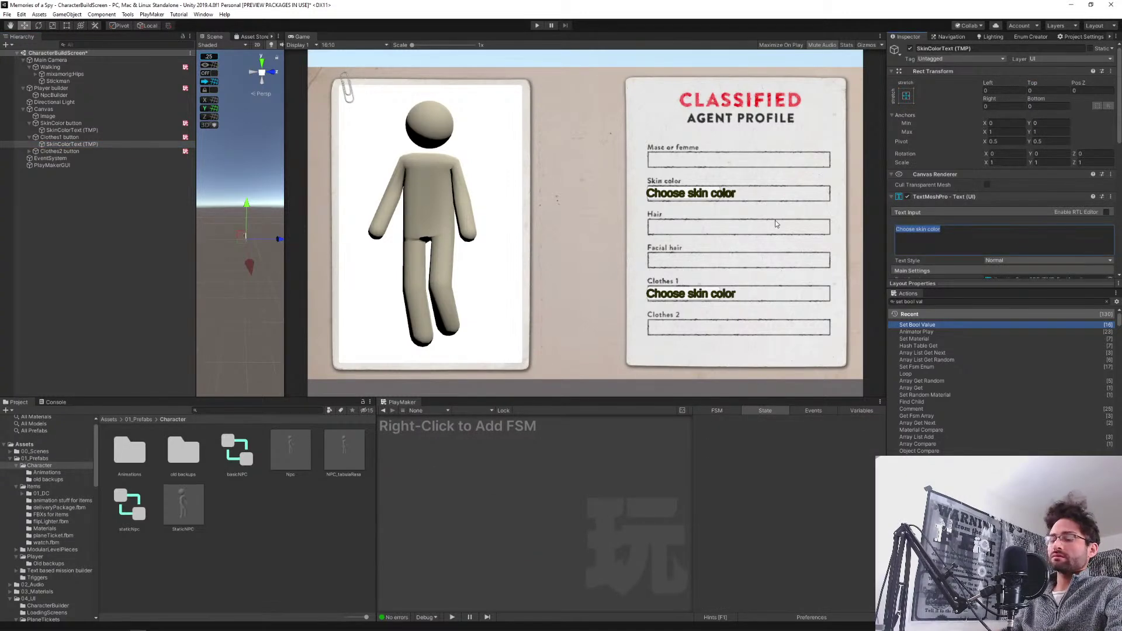
type("Choose clothes")
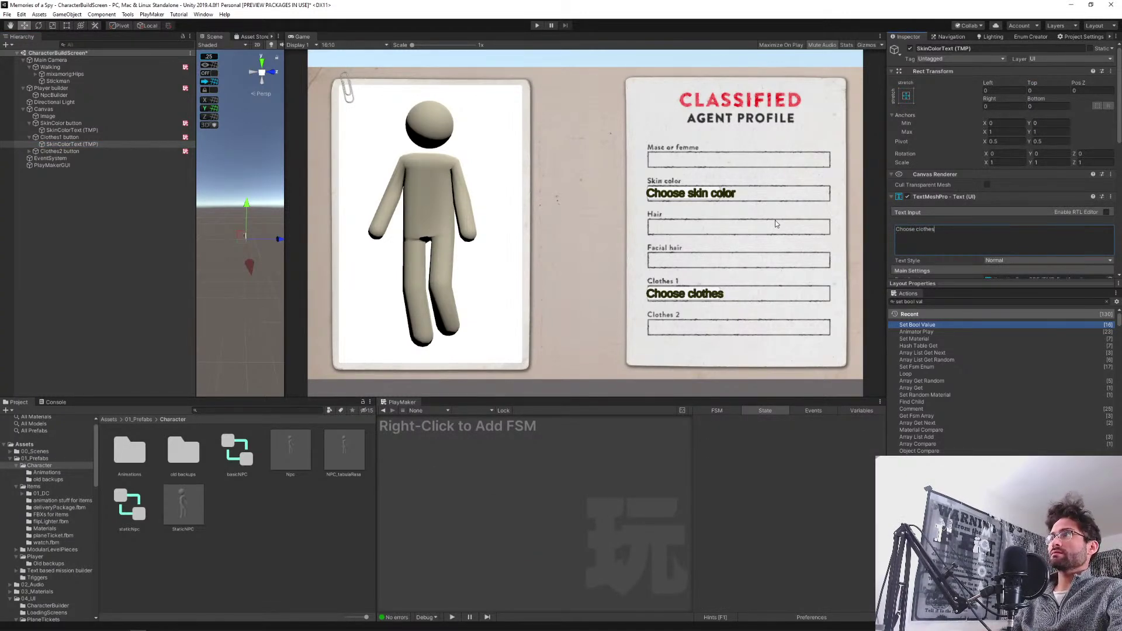
Move the Clothes2 button down onto the Clothes 2 field by setting its Pos Y to -480.
left_click(60, 150)
left_click(1048, 91)
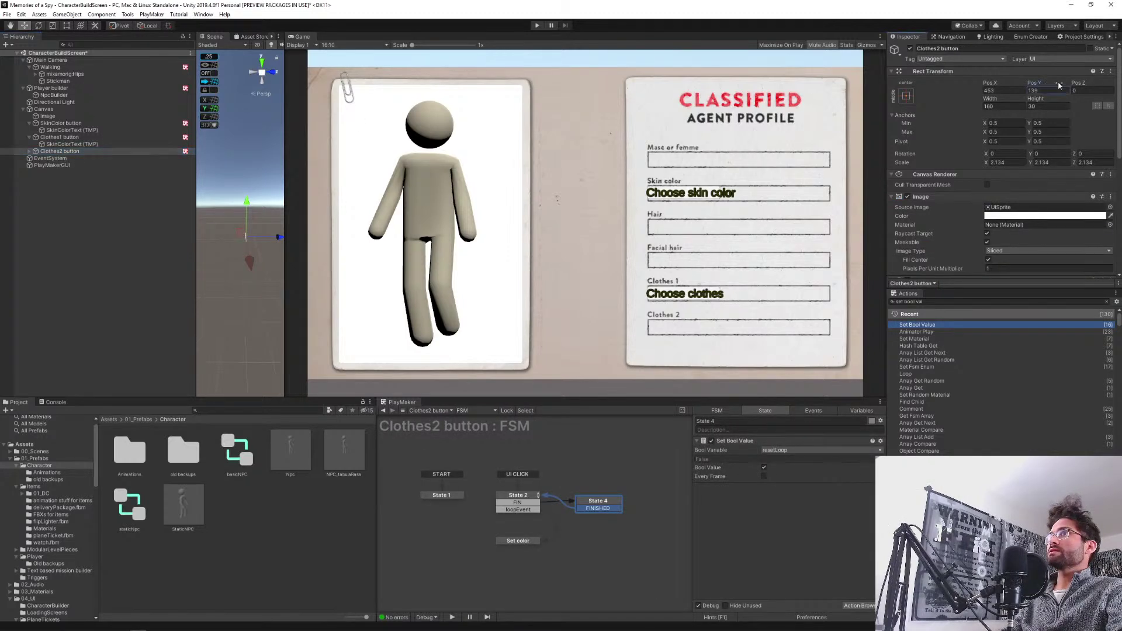
type("-528.8")
type("-480")
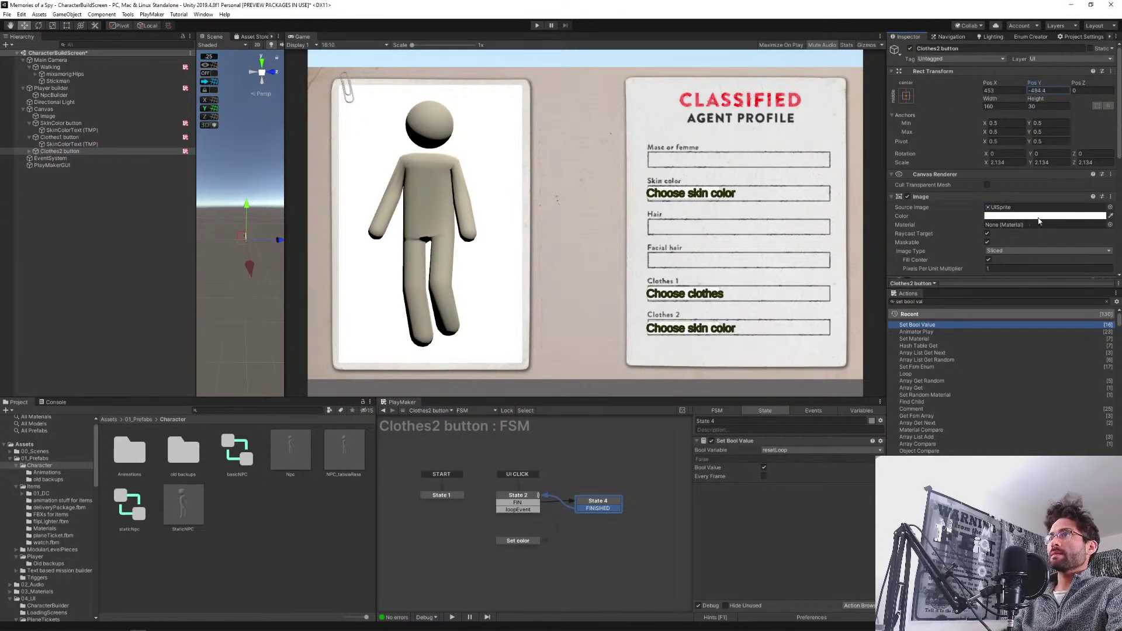
Change the text of the Clothes2 button's label to "Choose clothes".
left_click(31, 151)
left_click(72, 158)
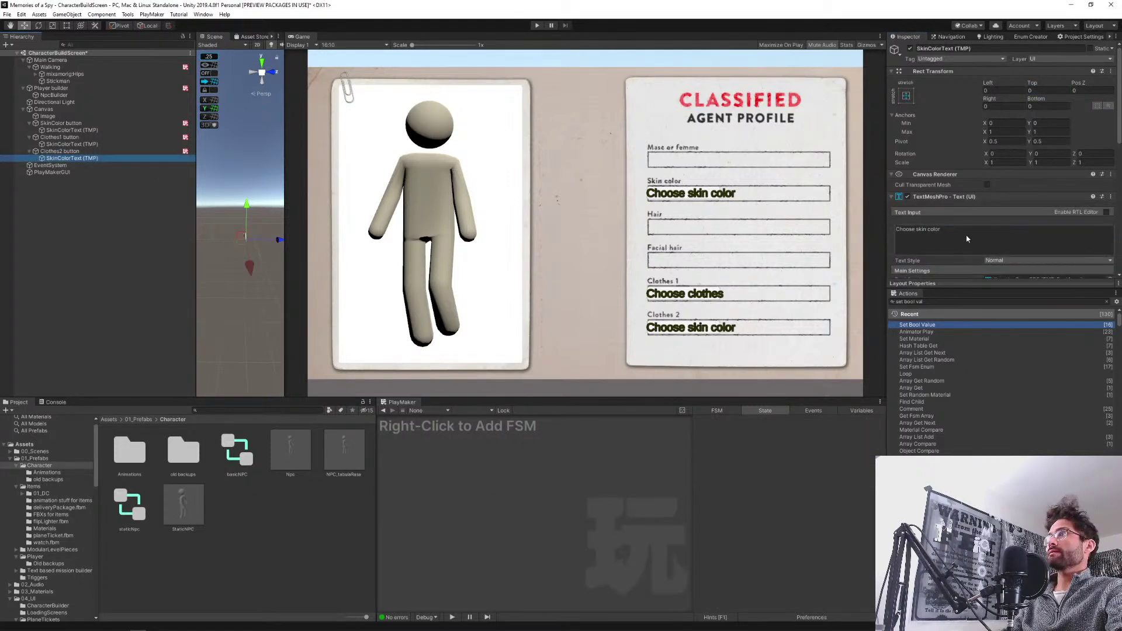
left_click_drag(940, 229, 916, 232)
key("BackSpace")
type("clo")
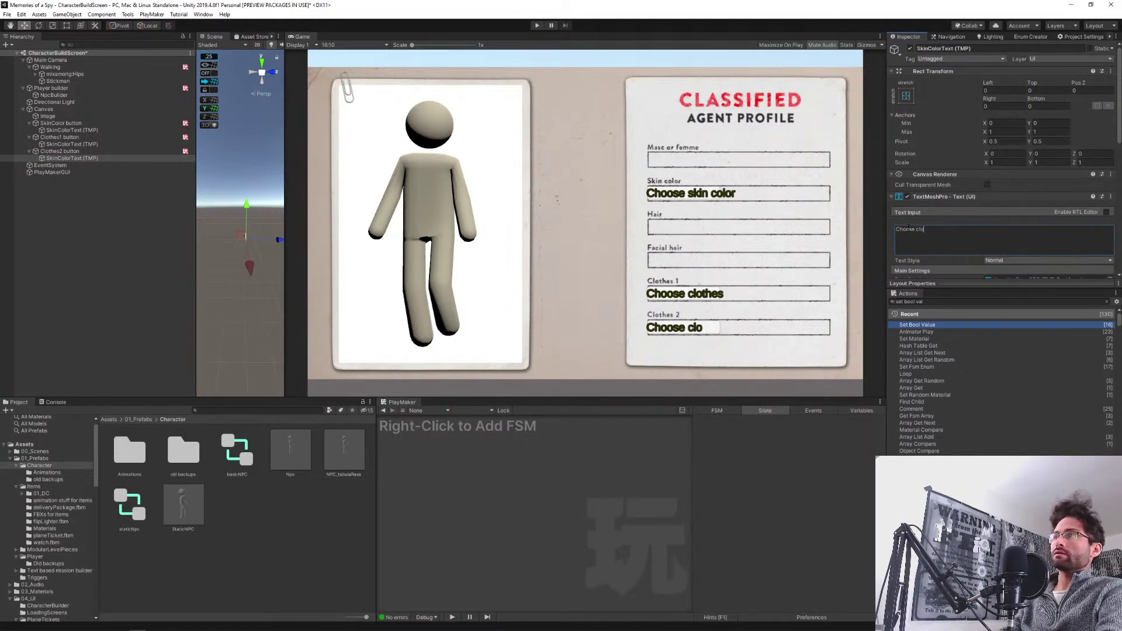
type("thes")
key("Return")
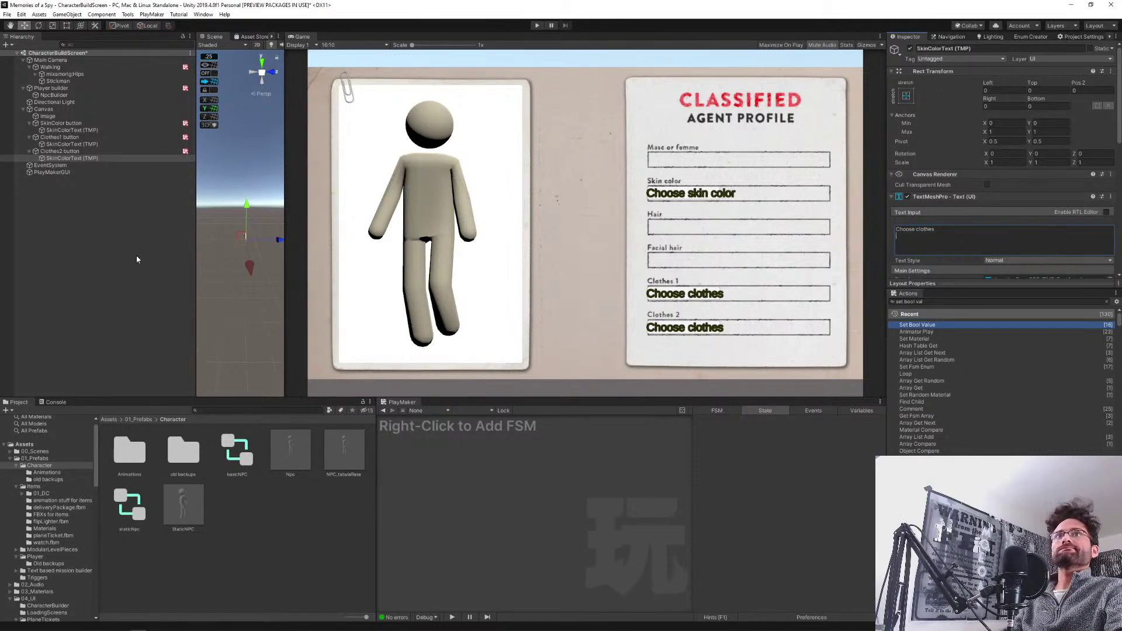
left_click(107, 246)
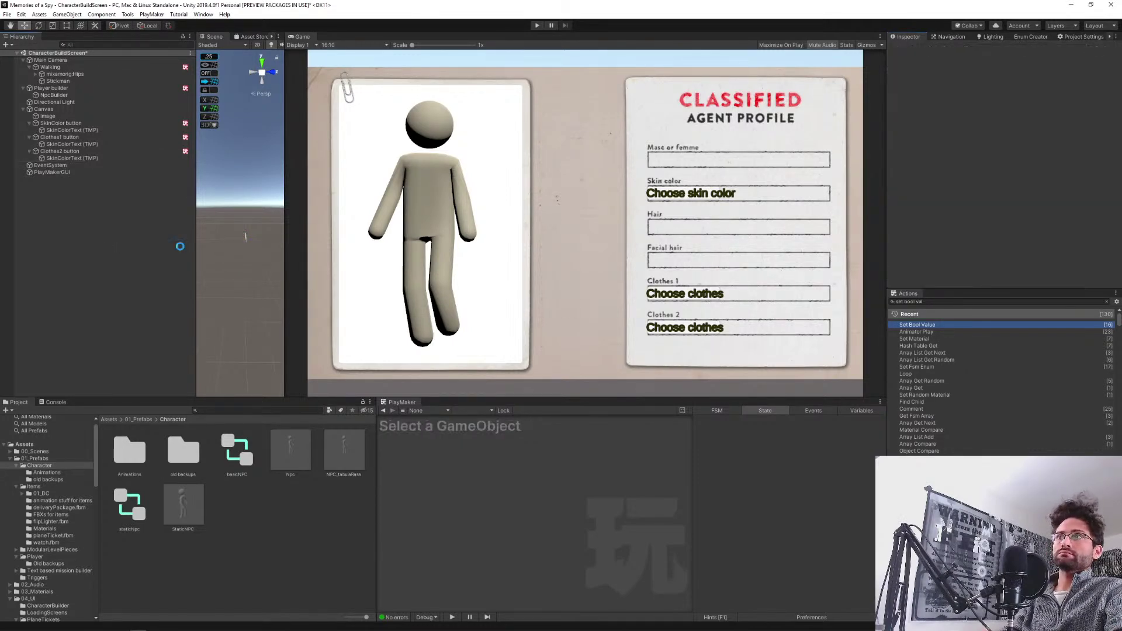
Run the scene, test the skin color, Clothes 1 and Clothes 2 buttons on the model, and stop it.
left_click(536, 26)
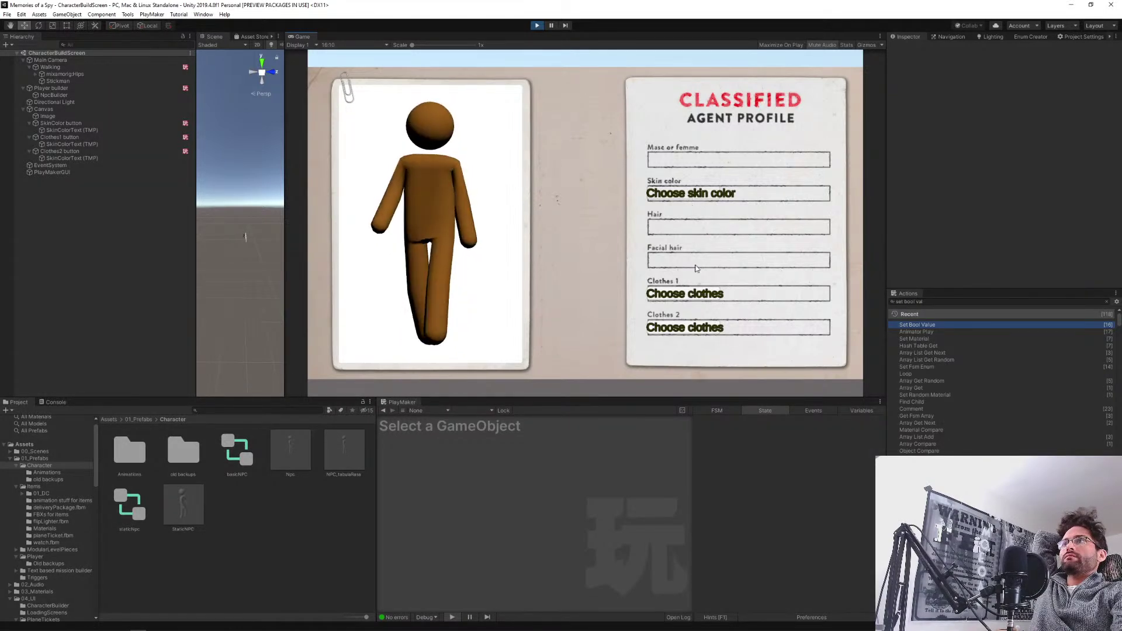
left_click(646, 194)
left_click(681, 299)
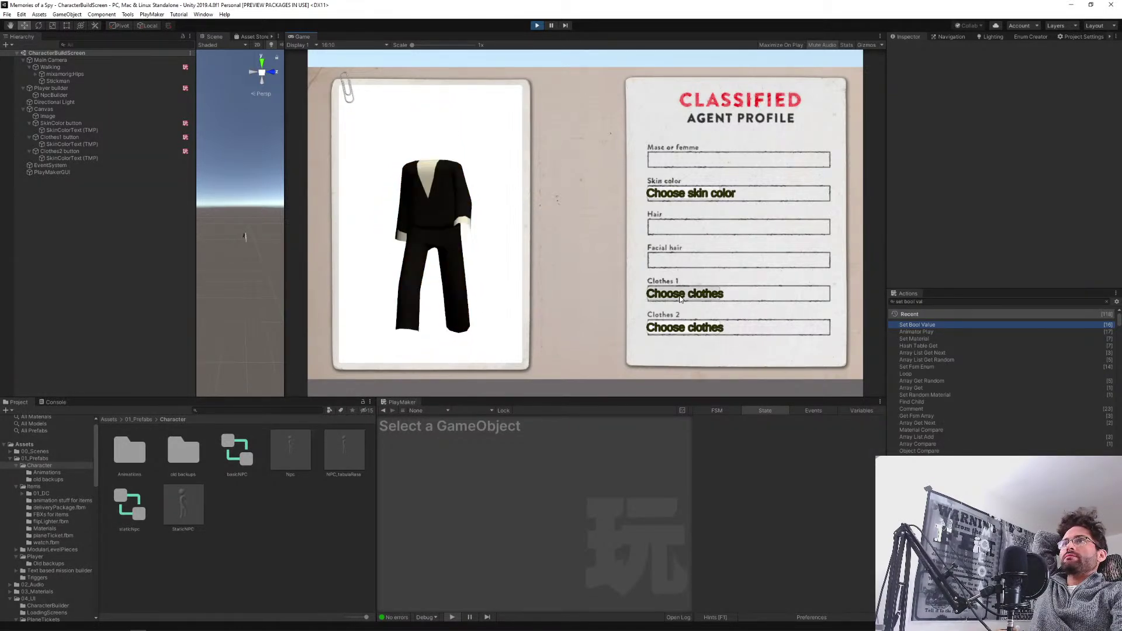
left_click(667, 332)
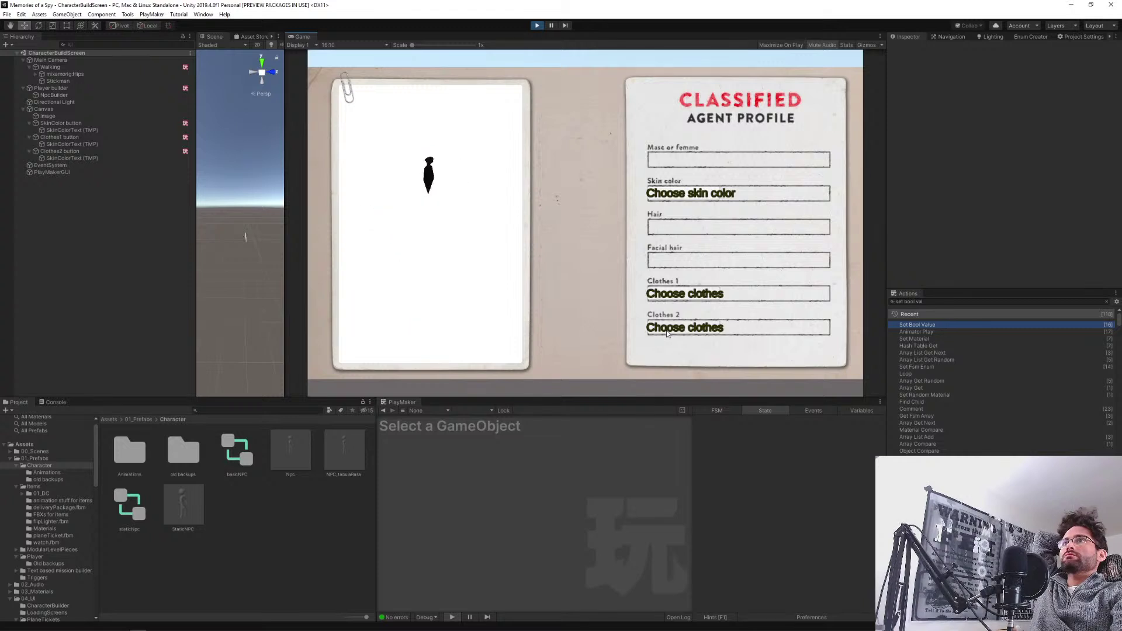
left_click(663, 304)
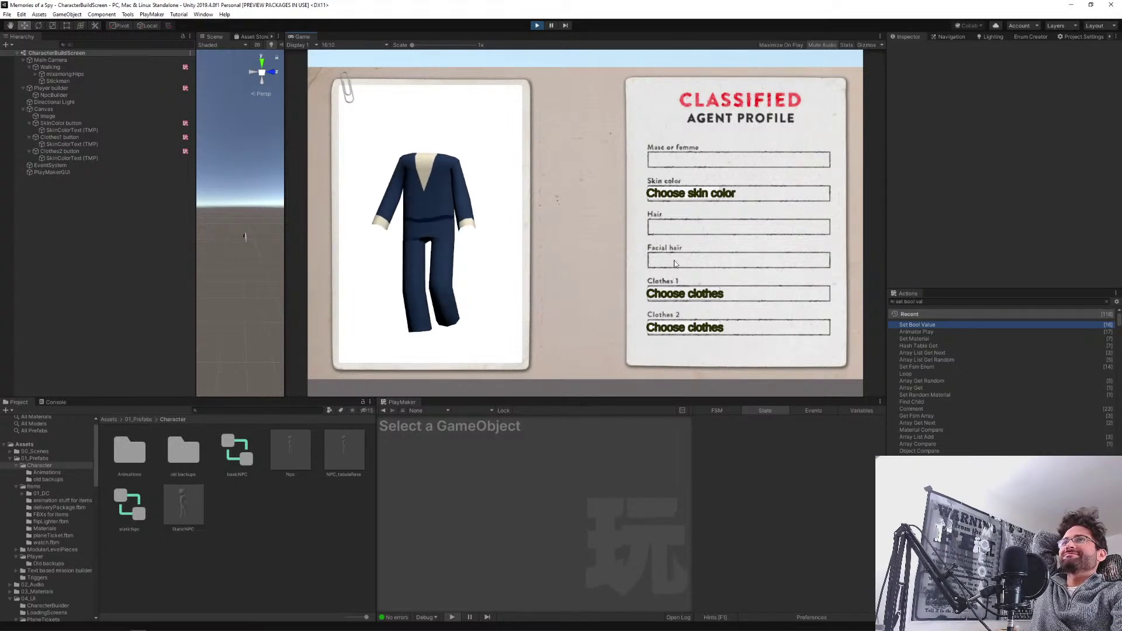
key("ctrl+p")
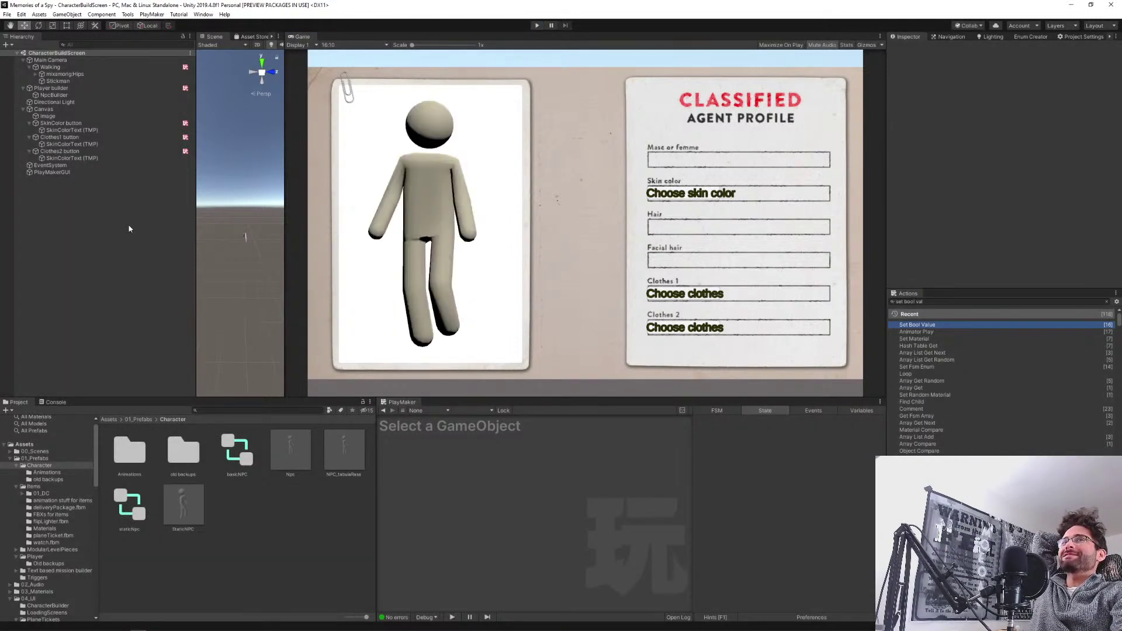
Set the Materials size of Stickman's Skinned Mesh Renderer to 6.
left_click(49, 82)
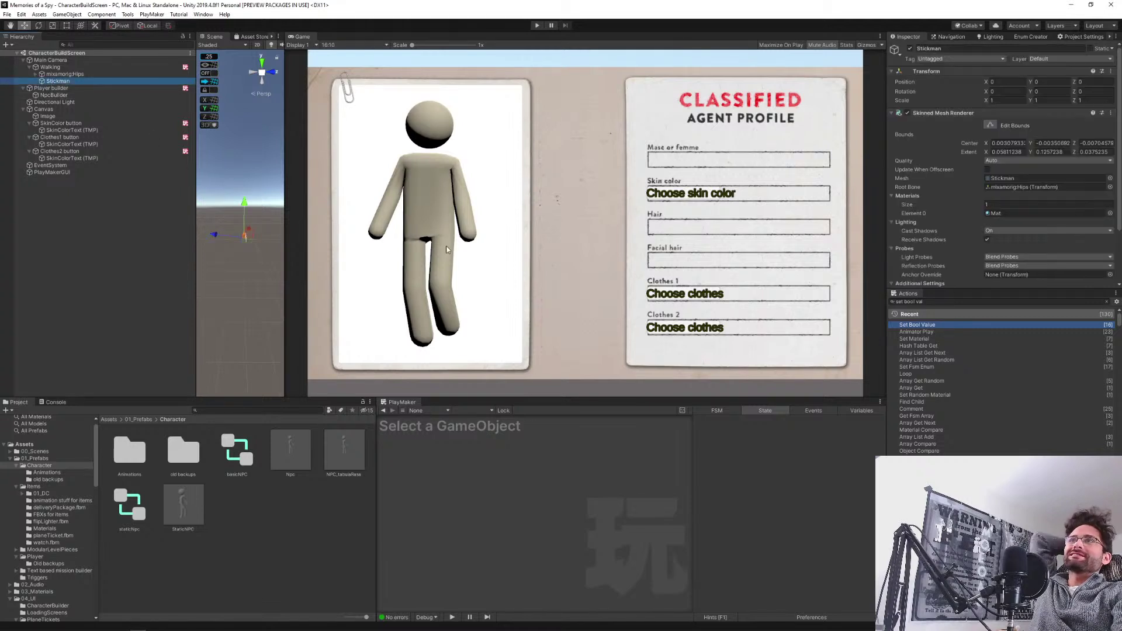
left_click(1004, 203)
type("6")
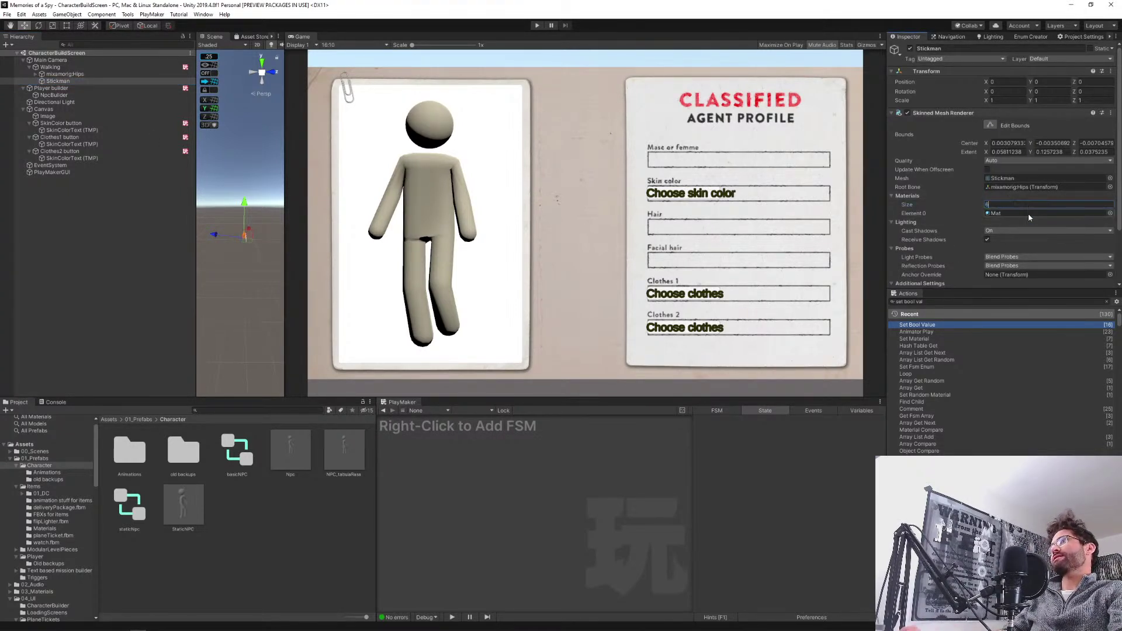
key("Return")
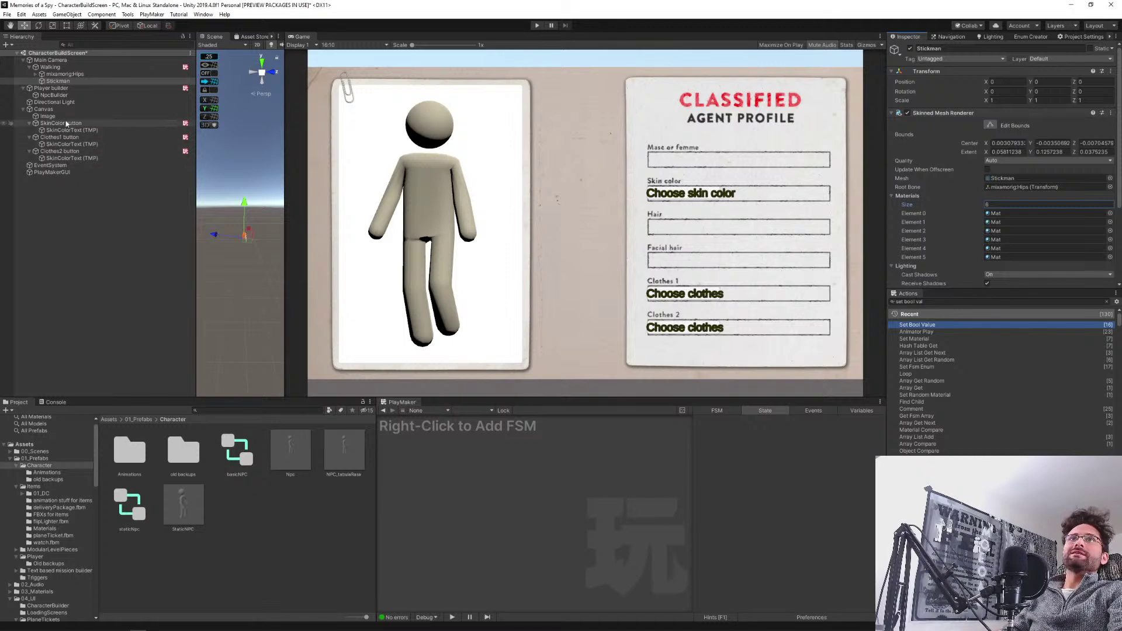
Set the Set Material action's Material Index to 2 for the Clothes1 button and 3 for the Clothes2 button.
left_click(71, 125)
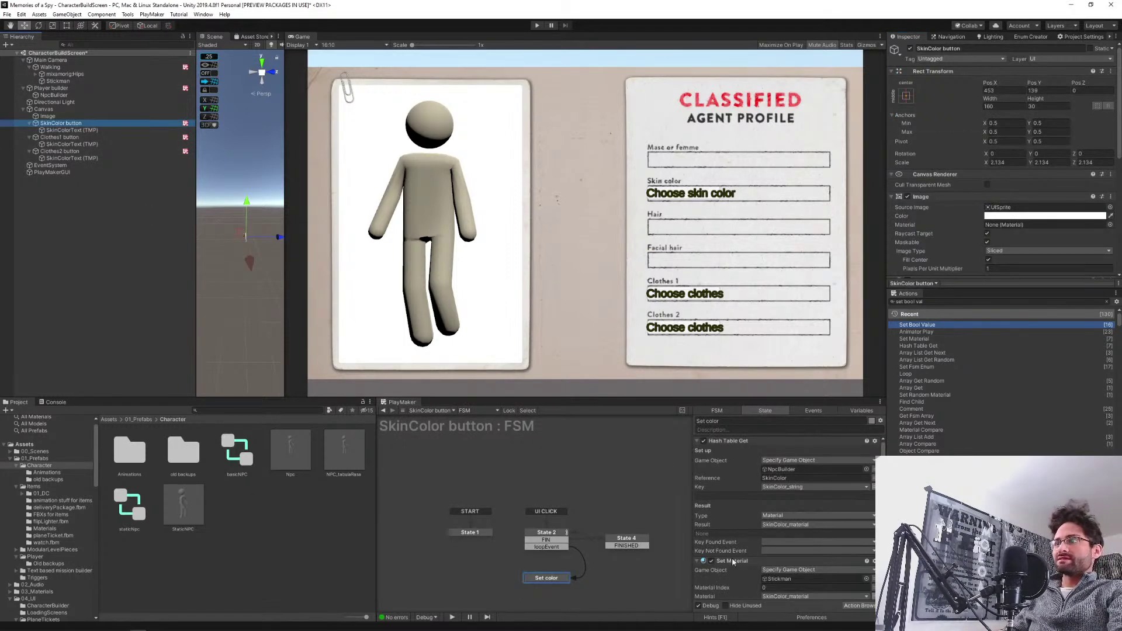
left_click(71, 137)
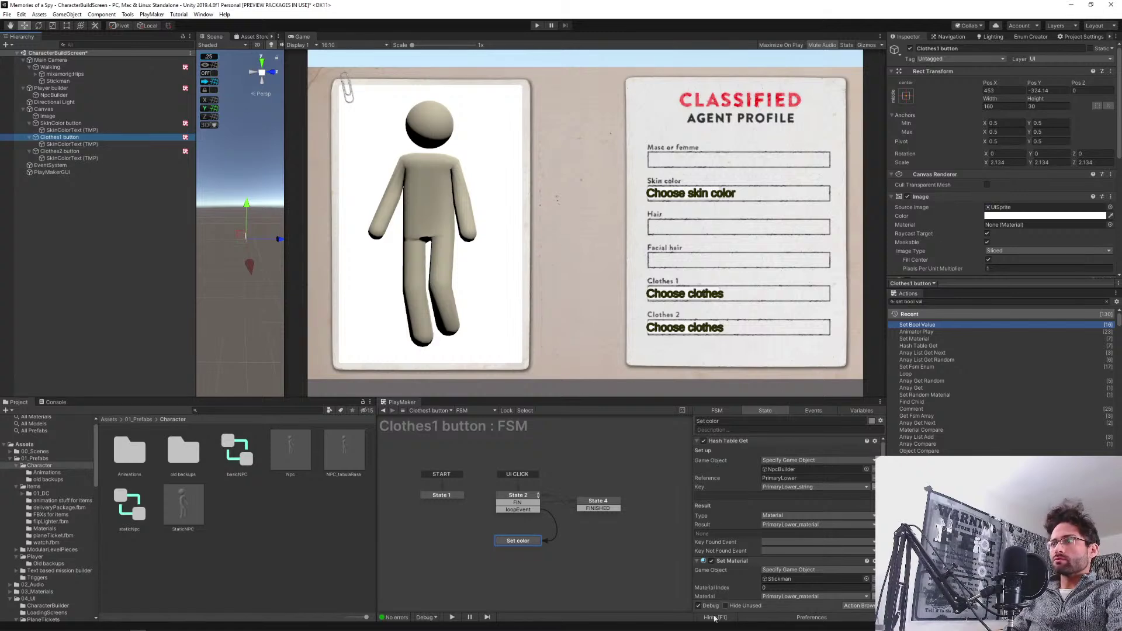
scroll(741, 579, "down", 2)
left_click(773, 567)
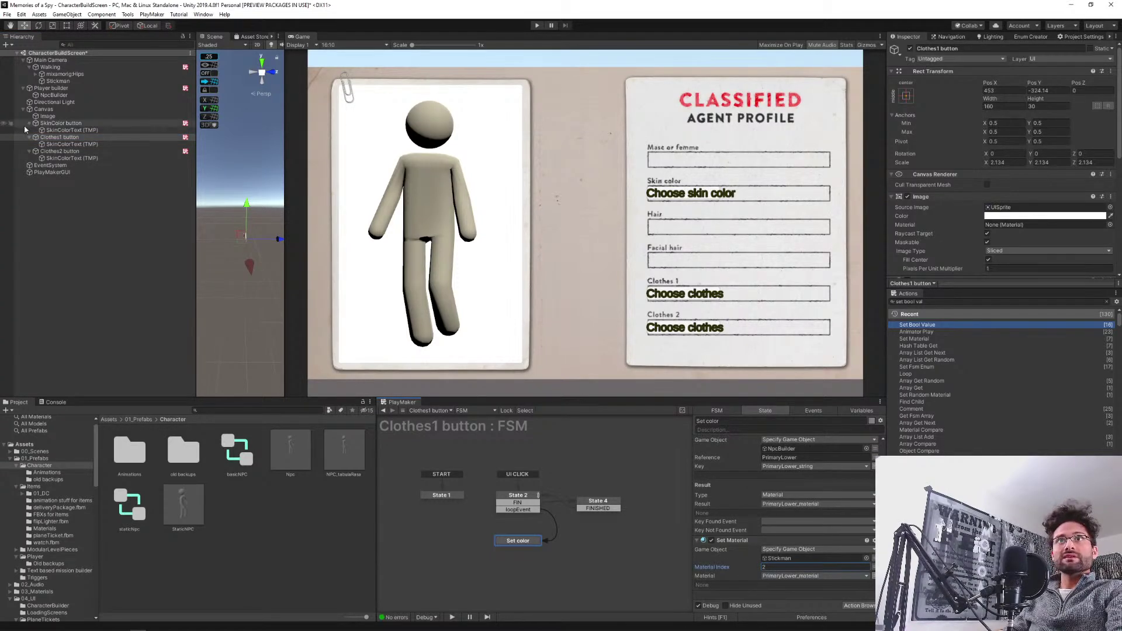
left_click(60, 151)
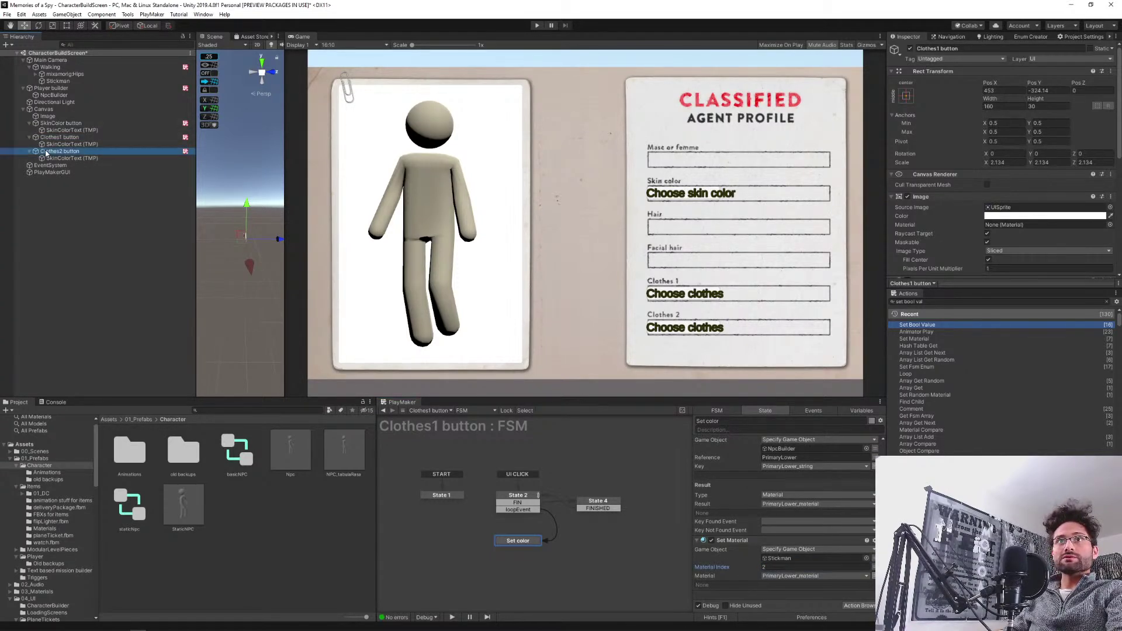
left_click(522, 541)
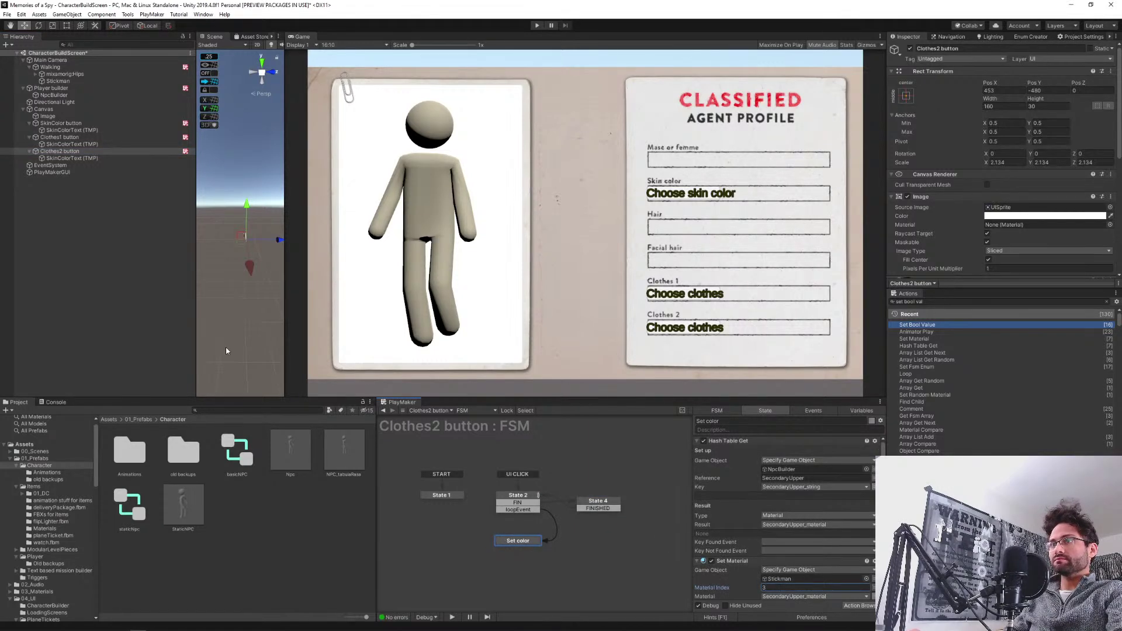
Duplicate the SkinColor button and place the copy under Canvas, between the SkinColor and Clothes1 buttons.
left_click(58, 123)
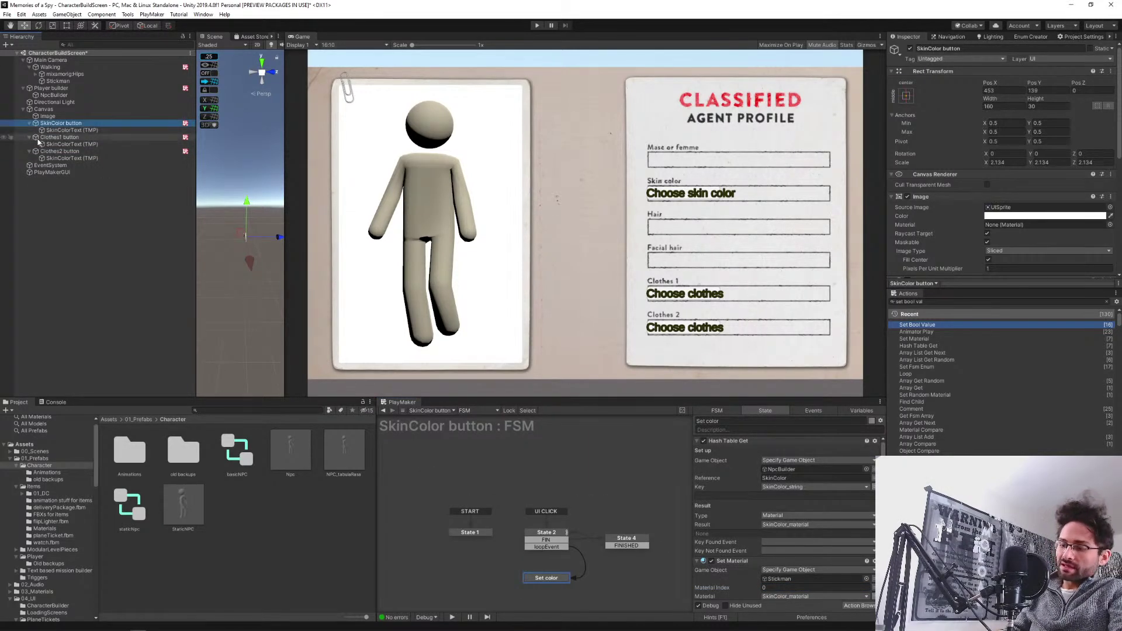
key("ctrl+d")
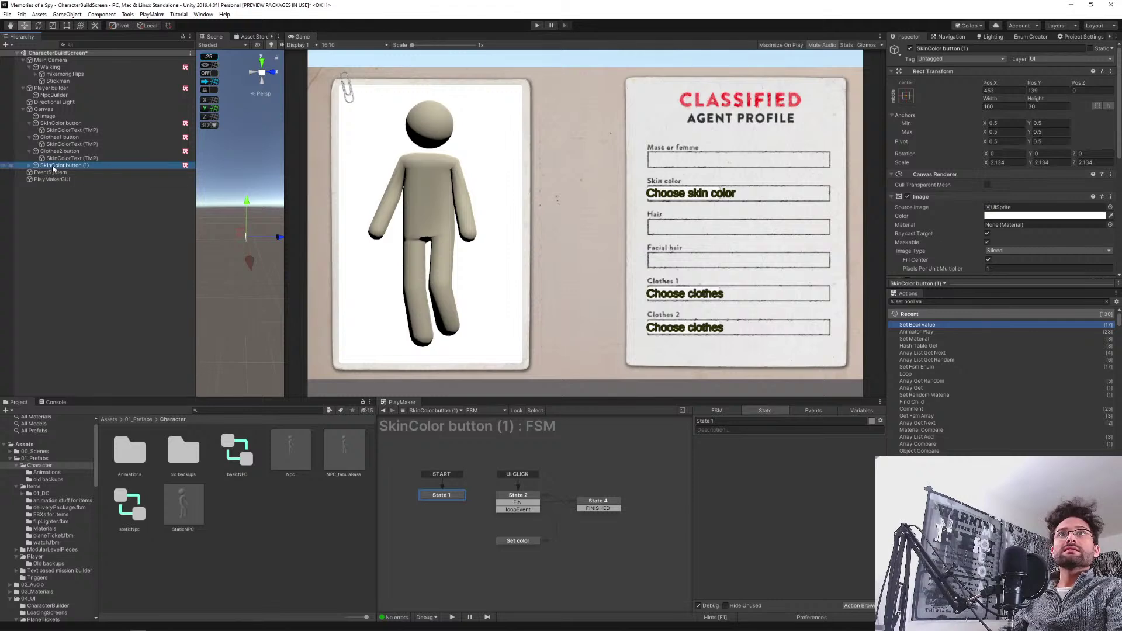
left_click_drag(51, 144, 51, 133)
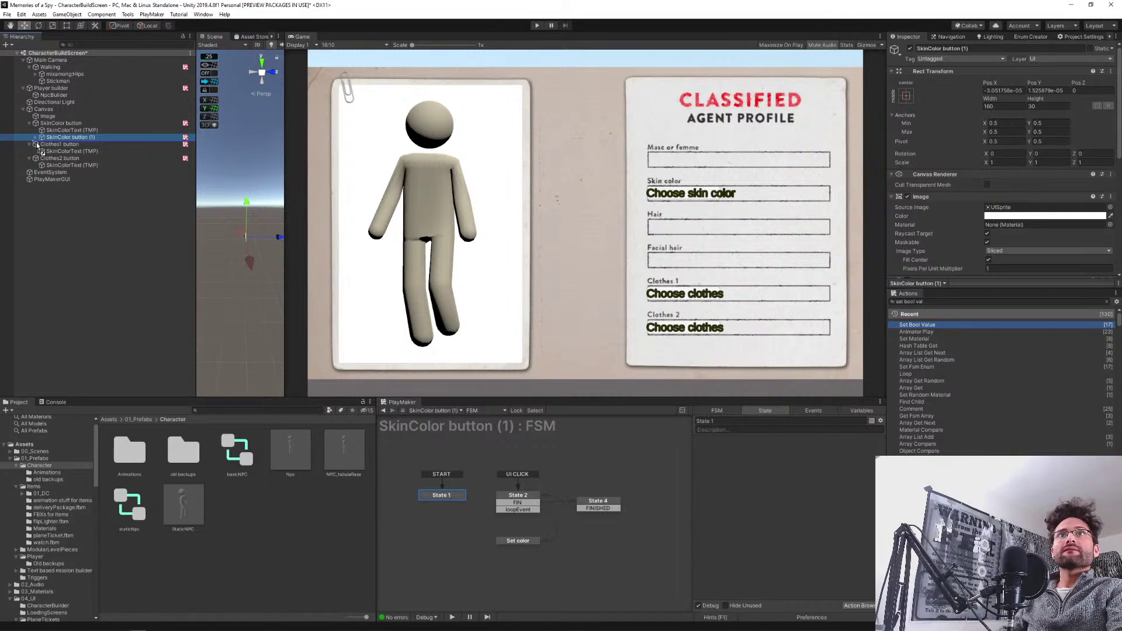
left_click_drag(37, 142, 36, 142)
Rename the duplicated SkinColor button as "Facial hair button".
left_click(50, 138)
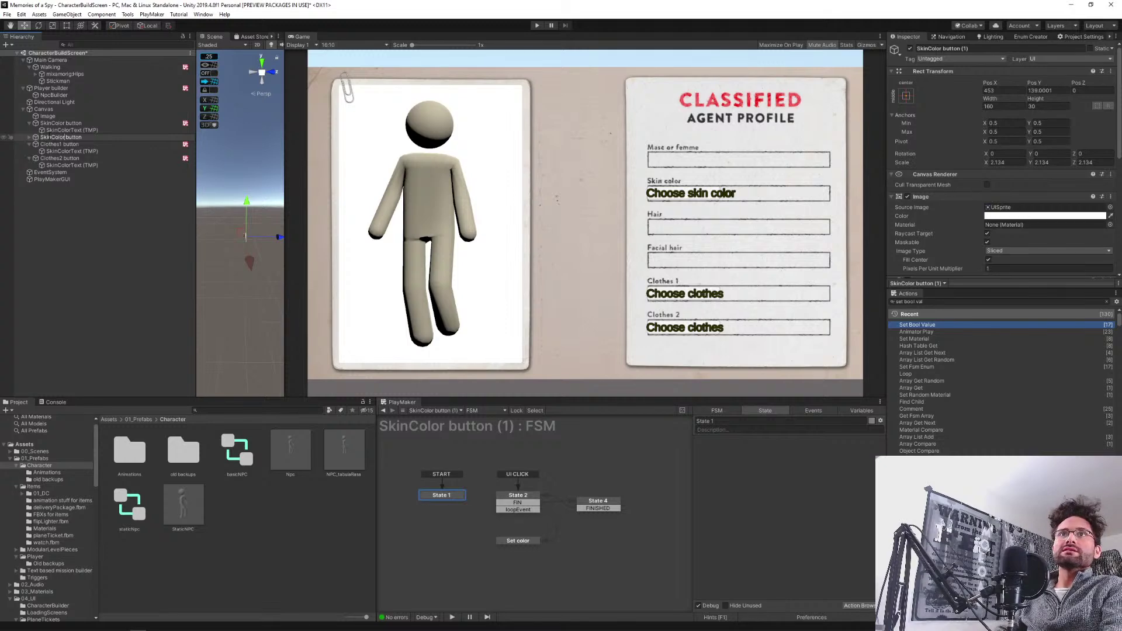
key("BackSpace")
key("BackSpace")
key("BackSpace")
key("BackSpace")
key("BackSpace")
key("BackSpace")
key("BackSpace")
key("BackSpace")
type("Facia")
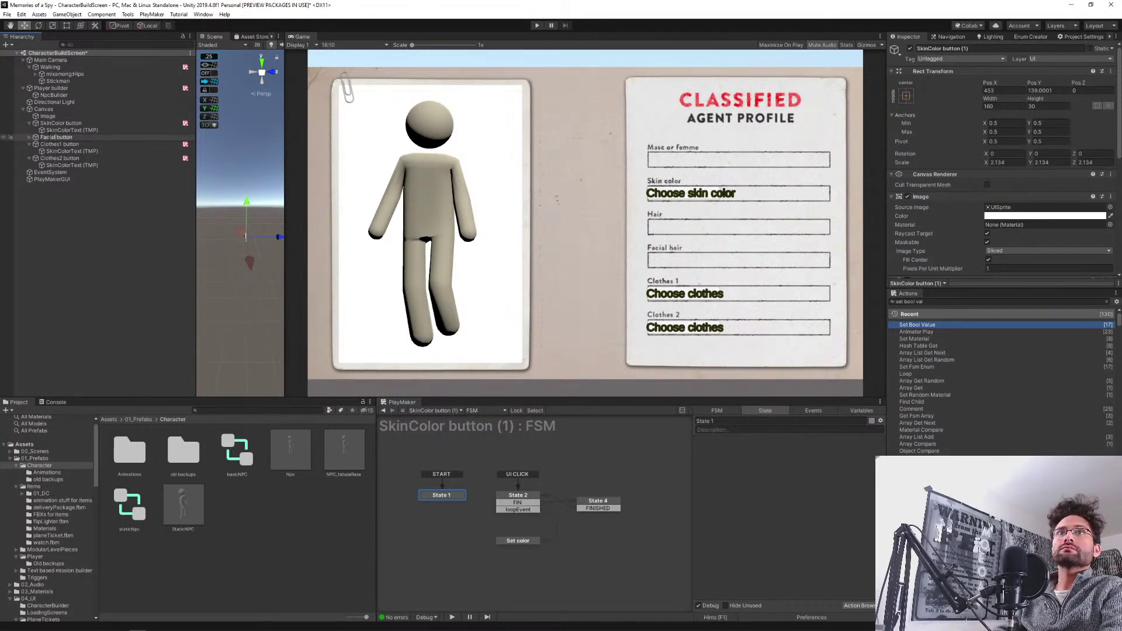
type("l hair")
key("Return")
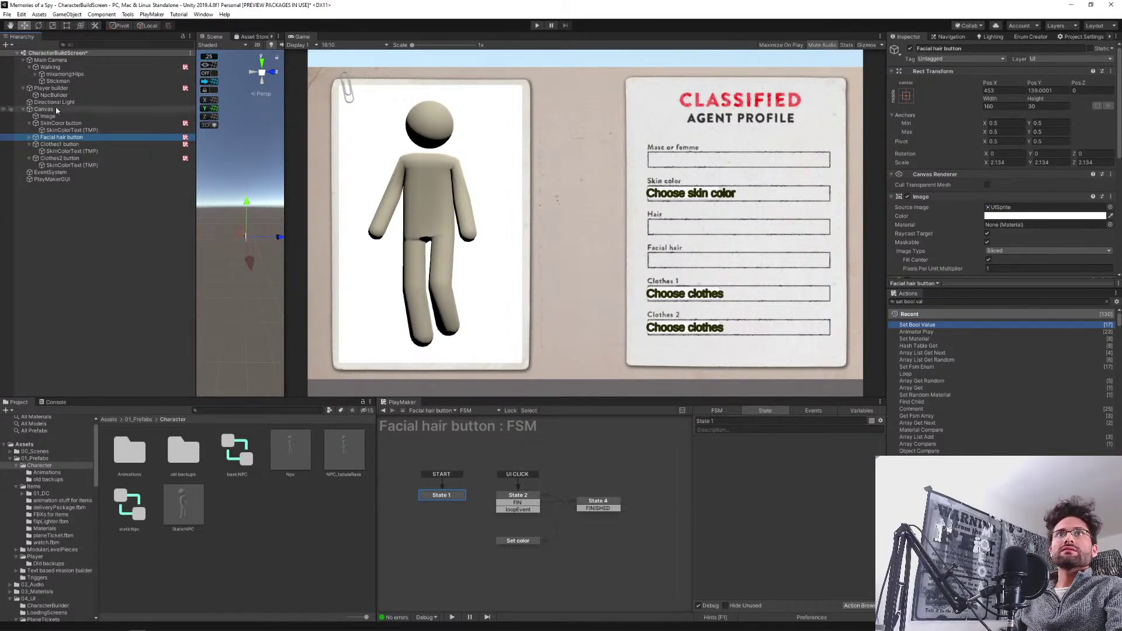
Copy the reference name FacialHair from NpcBuilder's facial hair hash table.
left_click(58, 81)
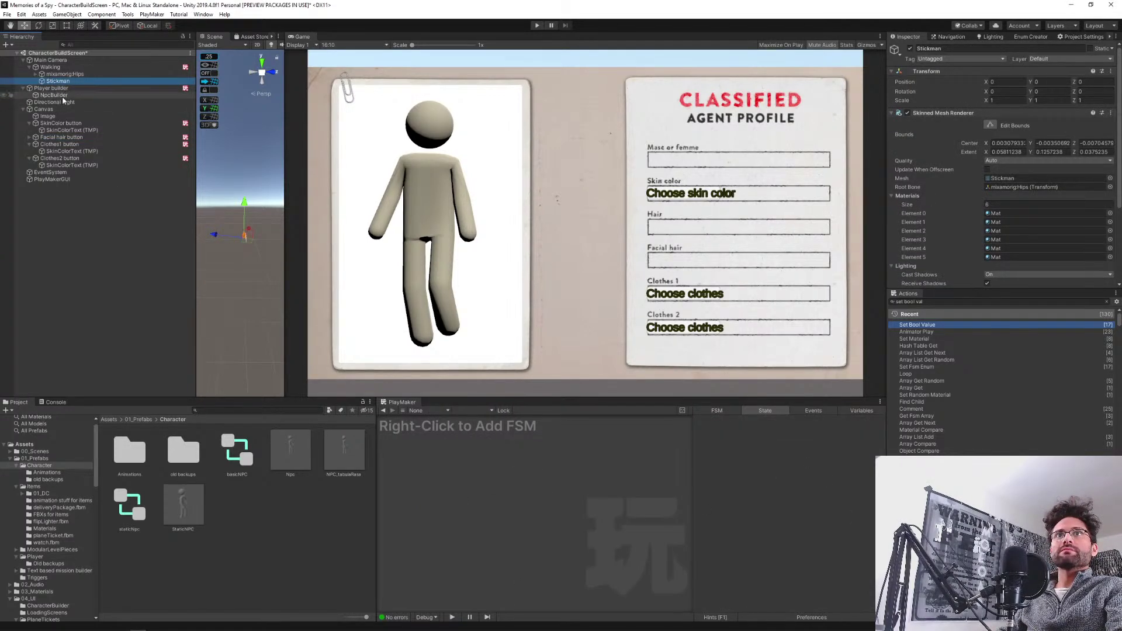
left_click(58, 95)
scroll(982, 198, "down", 5)
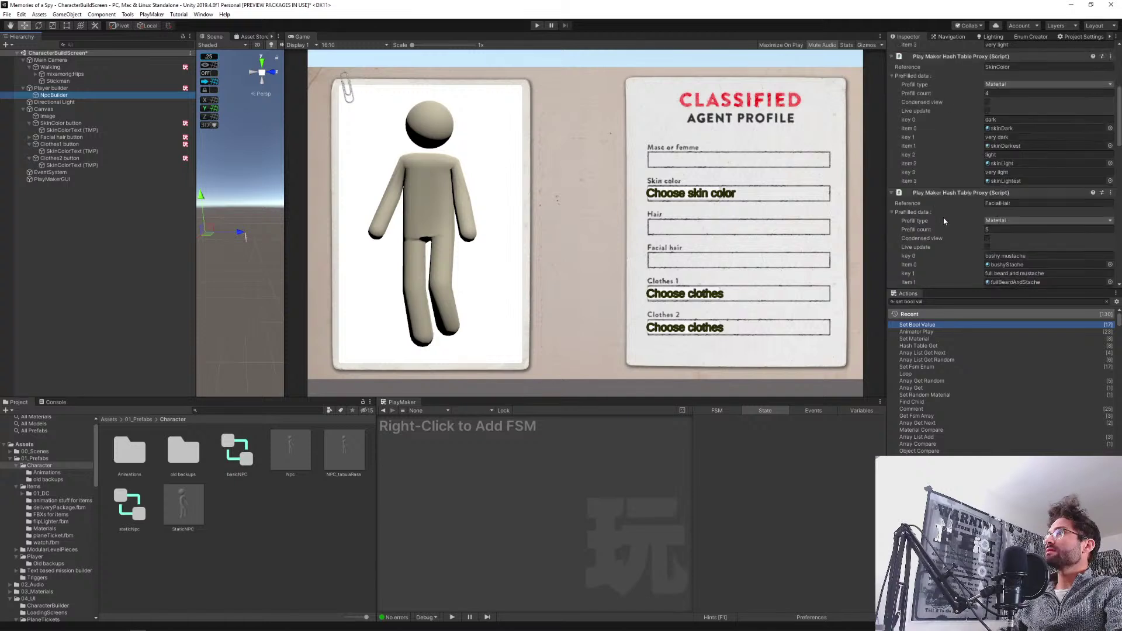
left_click(1009, 203)
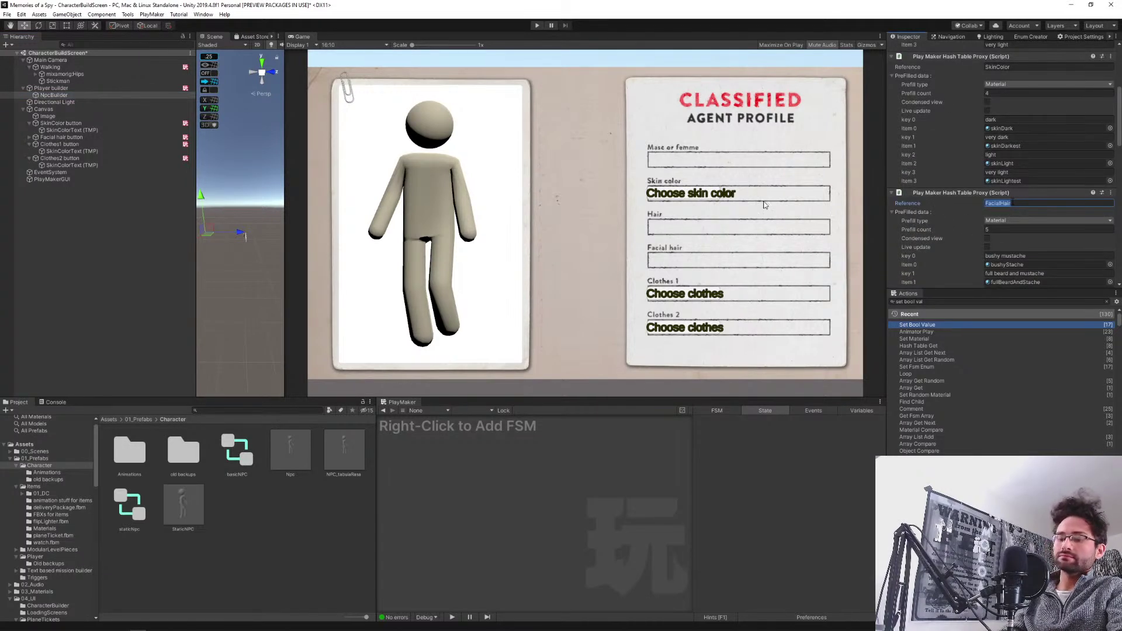
Rename the Facial hair button's FSM variable SkinColor_material as FacialHair_material.
left_click(82, 137)
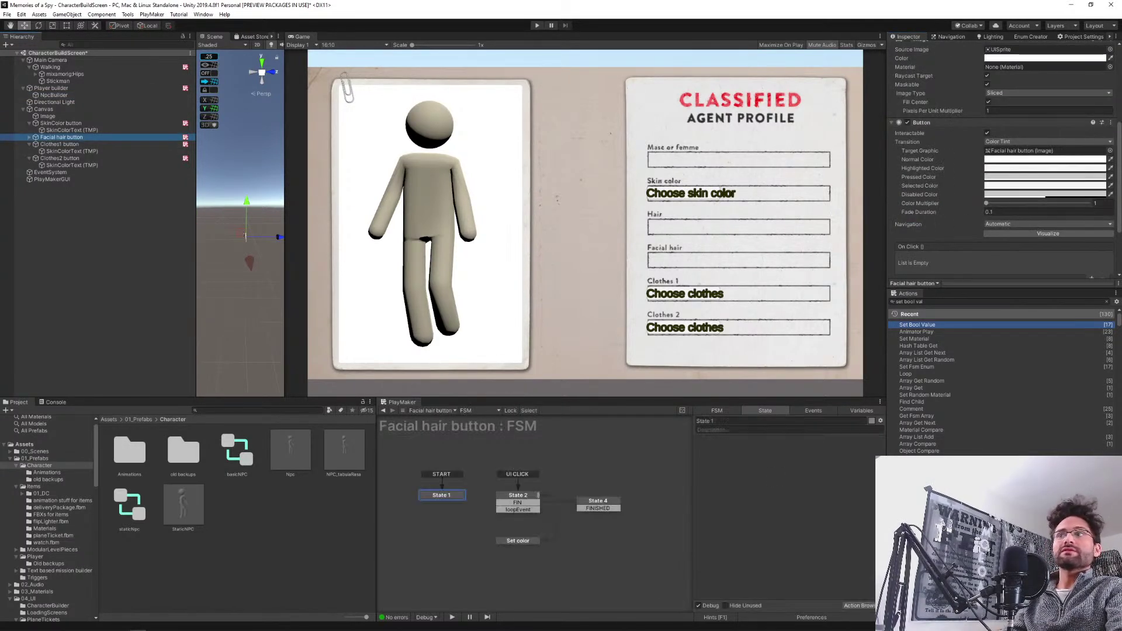
left_click(848, 410)
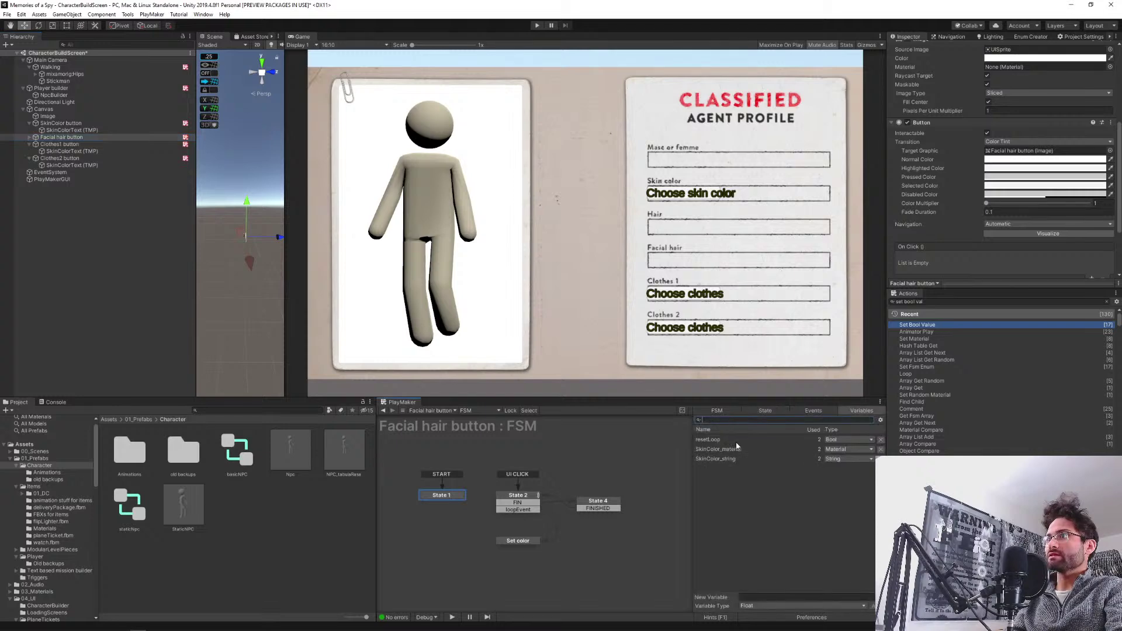
left_click(722, 451)
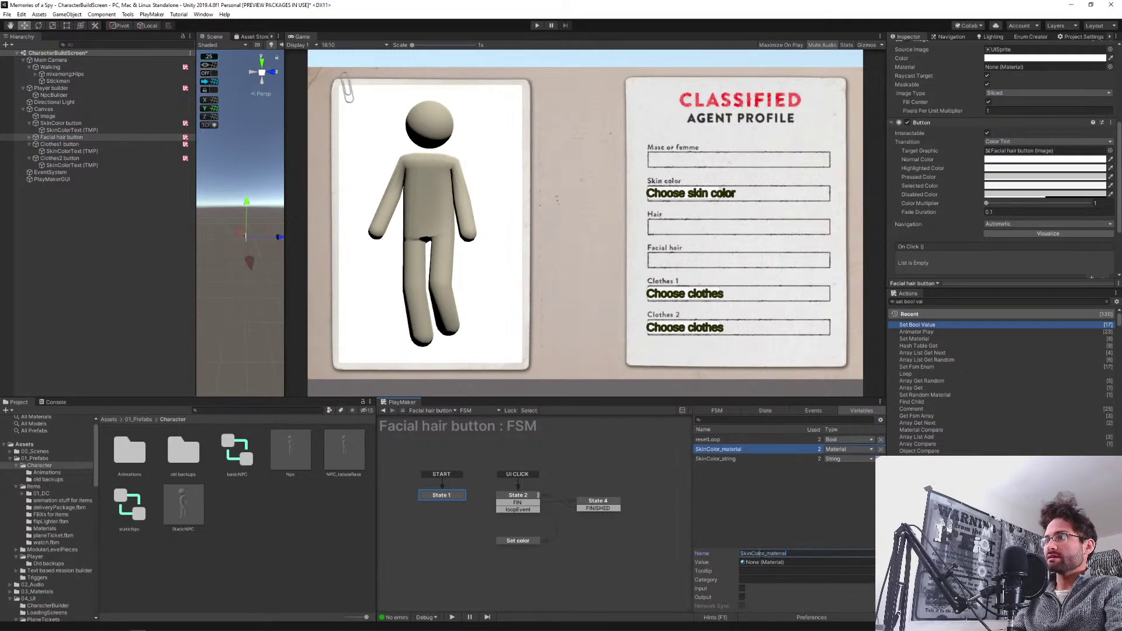
left_click_drag(764, 554, 720, 548)
type("FacialHair")
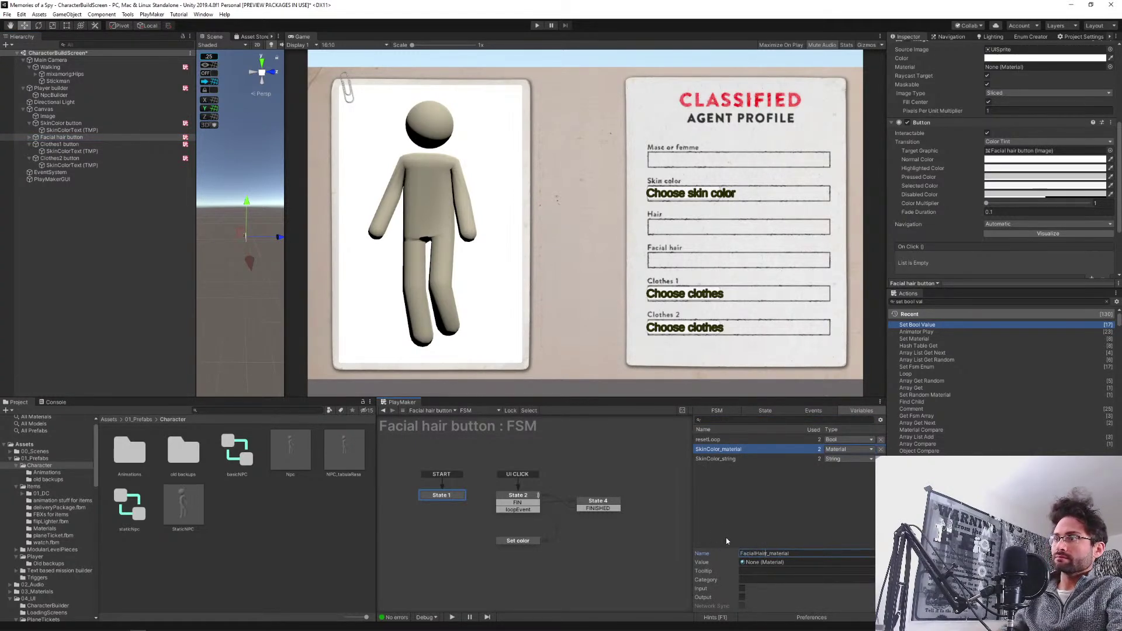
key("Return")
Rename the FSM variable SkinColor_string as FacialHair_string.
left_click(717, 459)
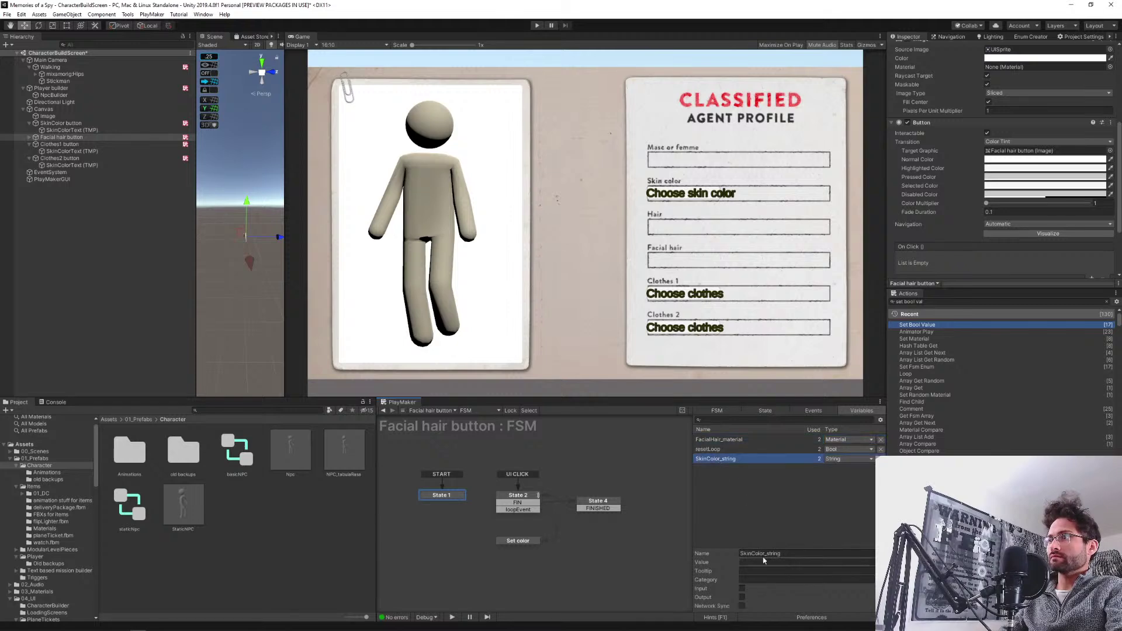
left_click(765, 554)
key("shift+Home")
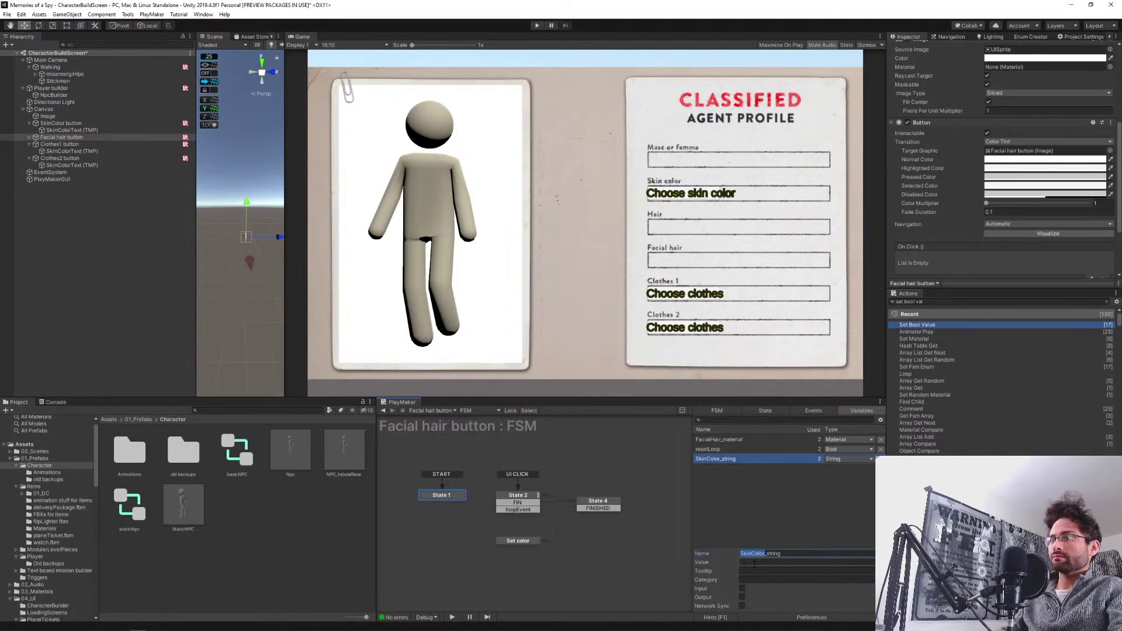
type("FacialHair")
key("Return")
Set the Reference to FacialHair in State 2's Array List Get Next and Set color's Hash Table Get, and save the scene.
left_click(518, 497)
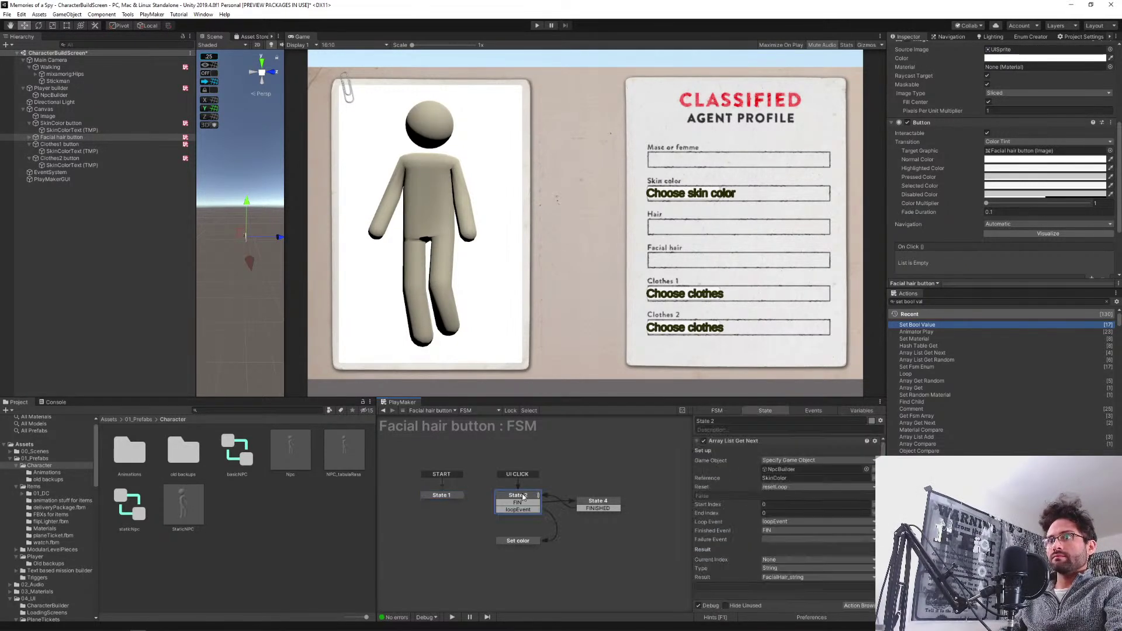
left_click(806, 479)
type("FacialHair")
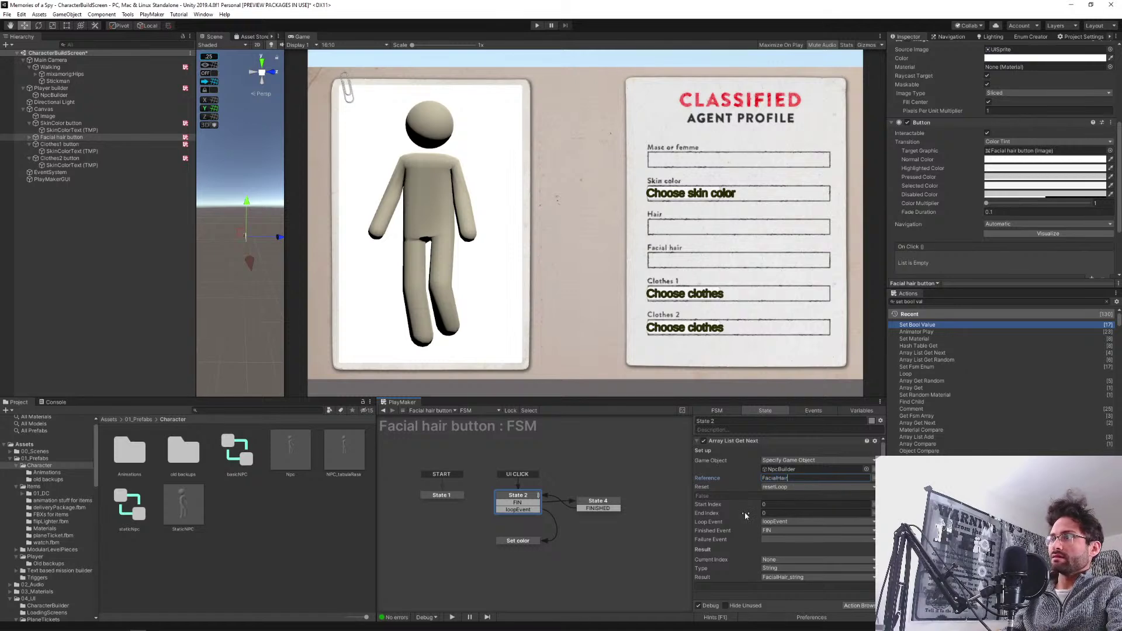
left_click(518, 541)
left_click(807, 478)
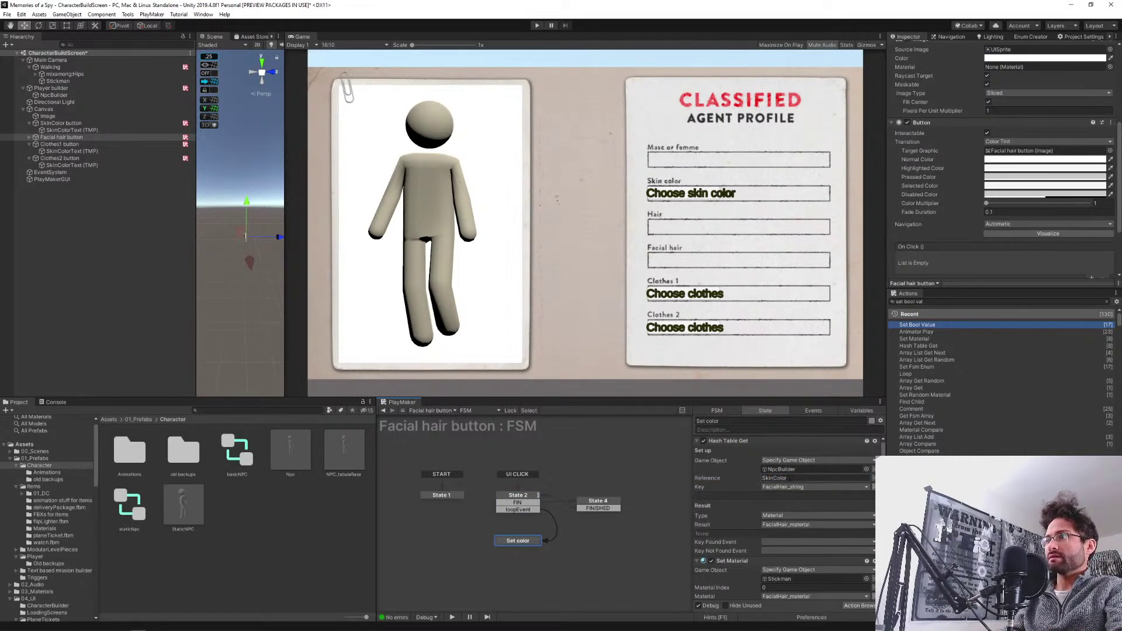
type("FacialHair")
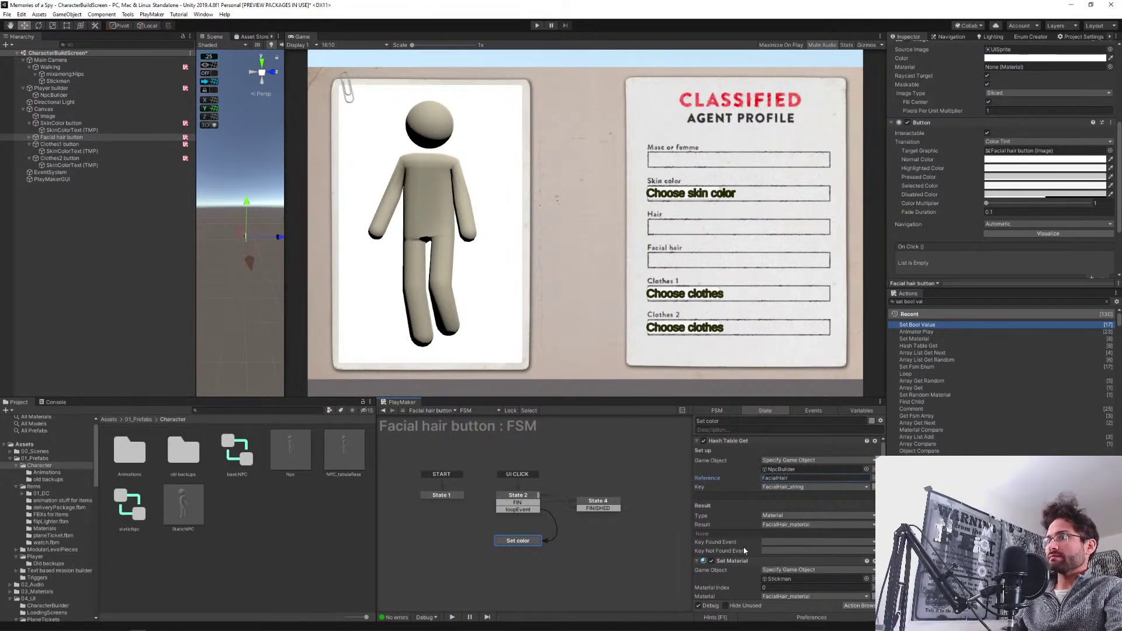
scroll(749, 541, "down", 1)
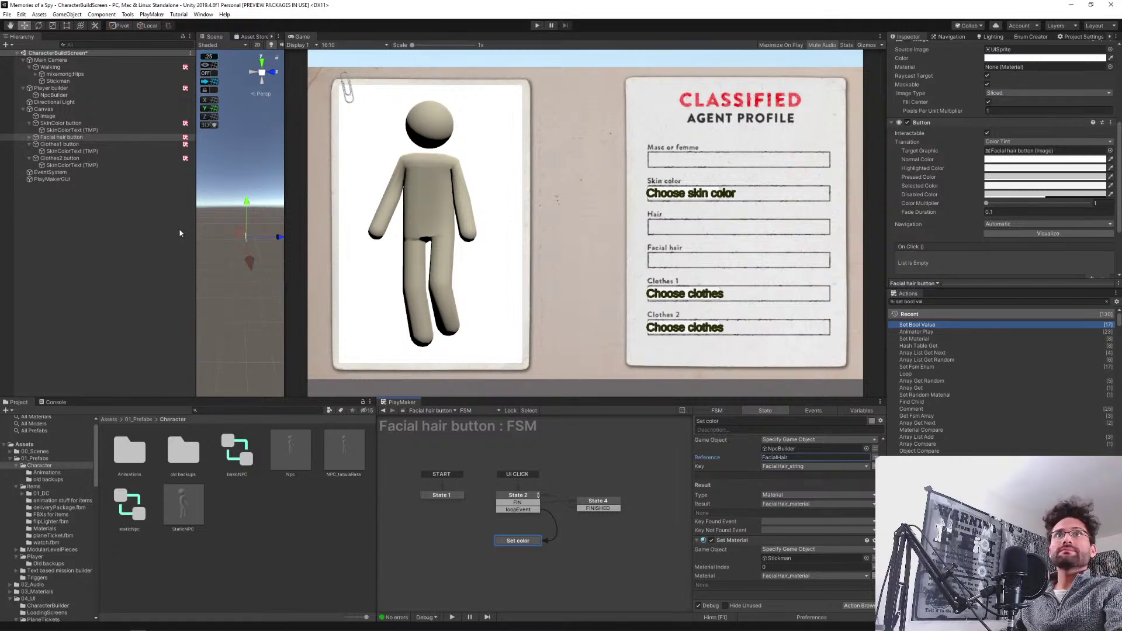
key("ctrl+s")
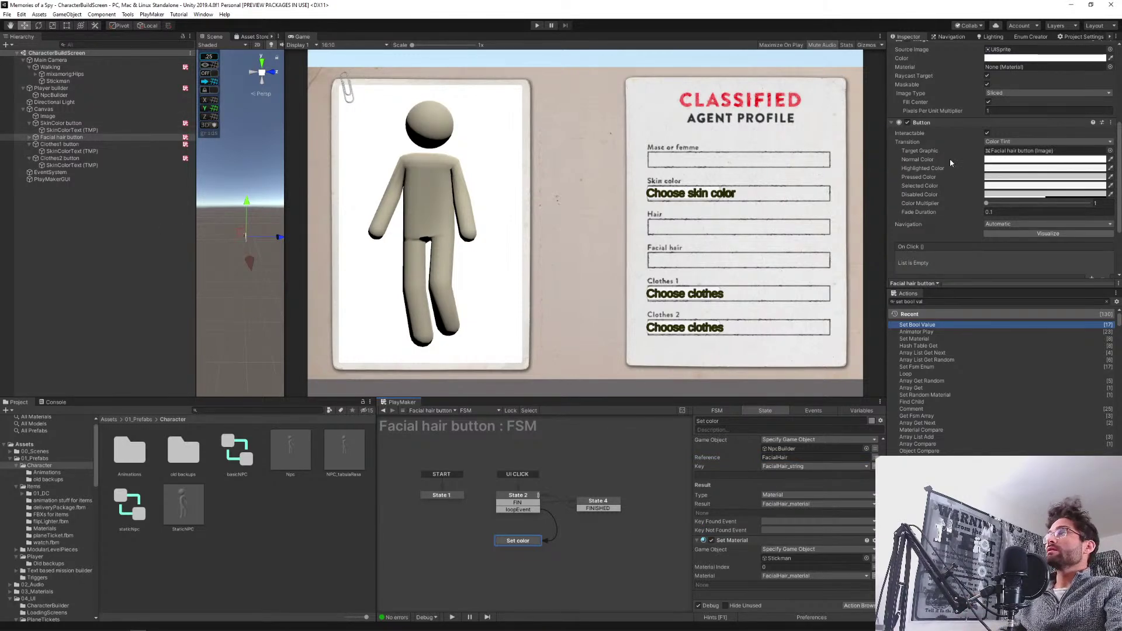
Move the Facial hair button down onto the Facial hair field, at Pos Y about -170, and change its label to "Choose facial hair".
scroll(951, 163, "up", 5)
left_click_drag(1037, 87, 216, 224)
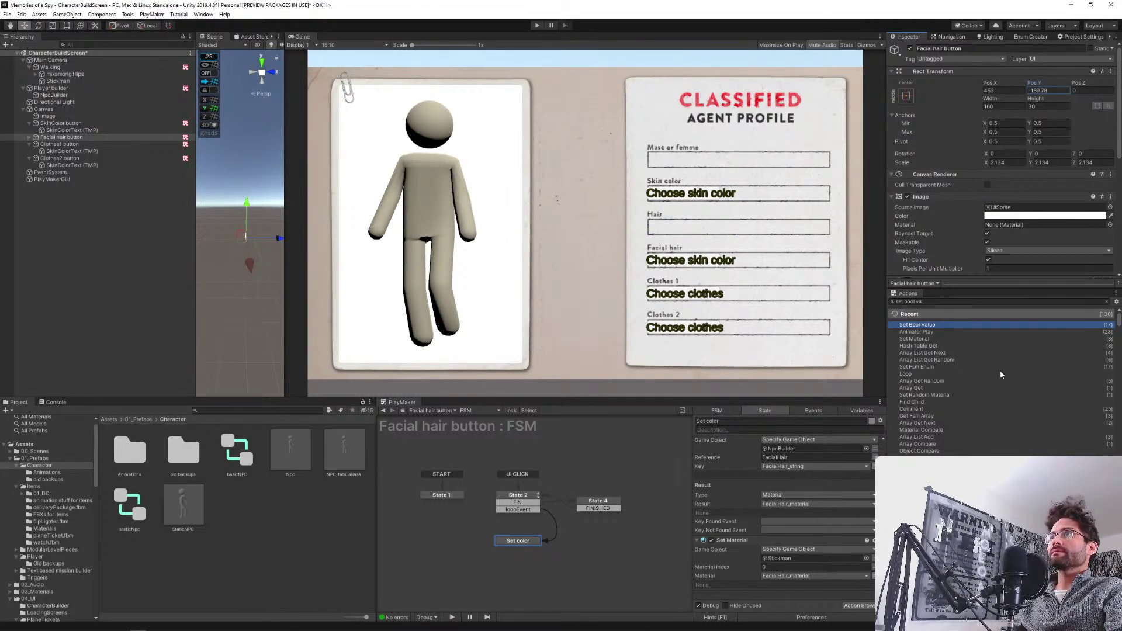
left_click(28, 137)
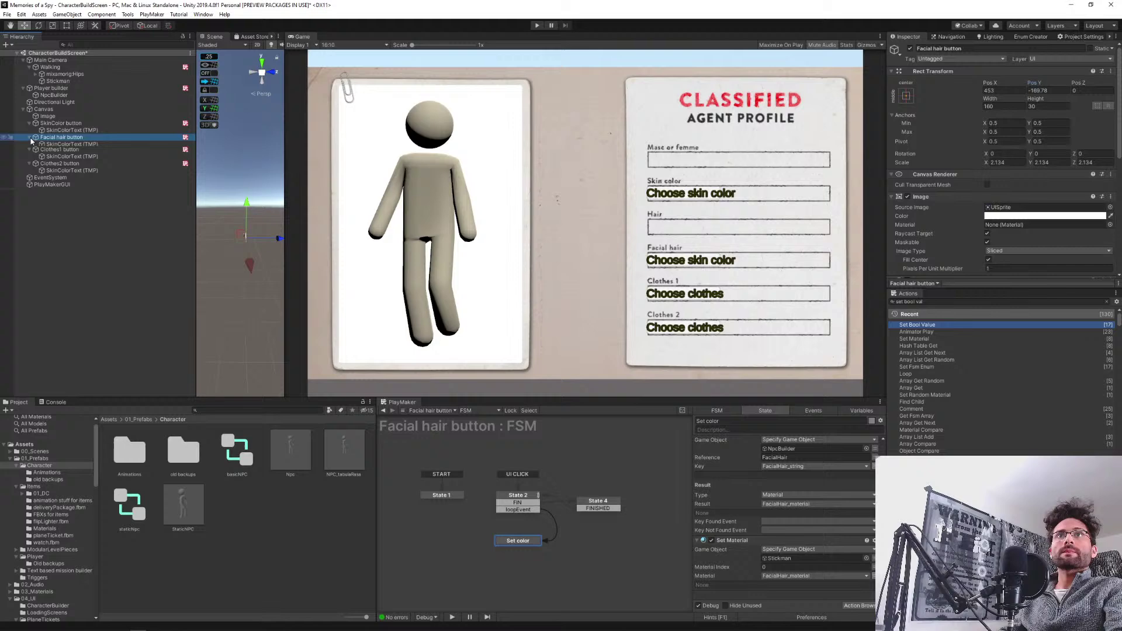
left_click(72, 144)
left_click(929, 229)
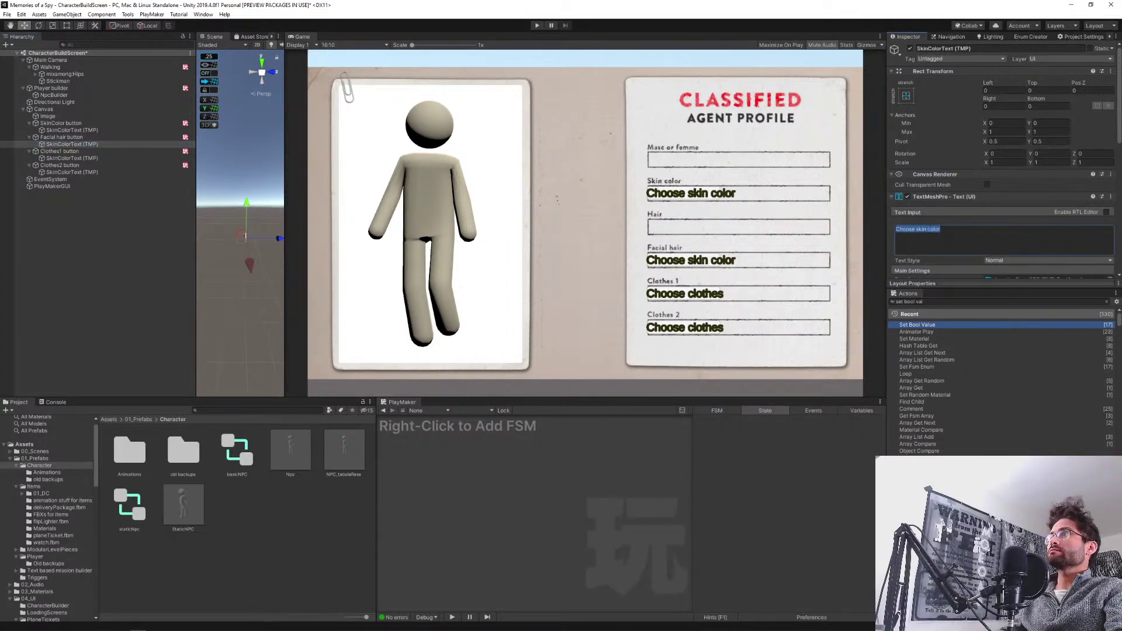
type("Faicl")
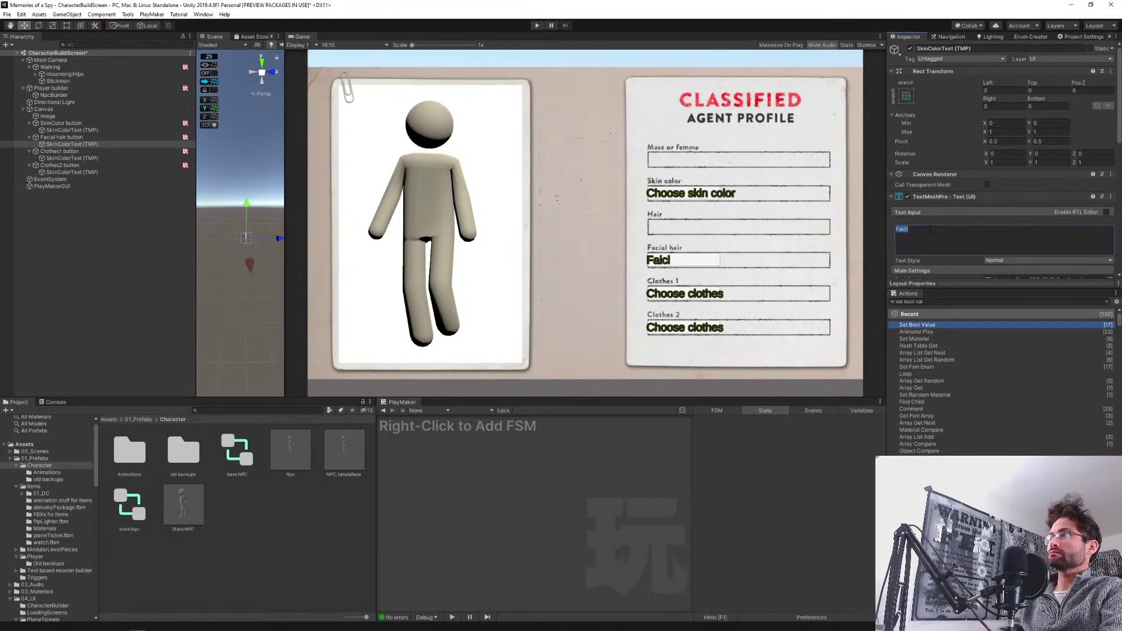
type("Choose facial hair")
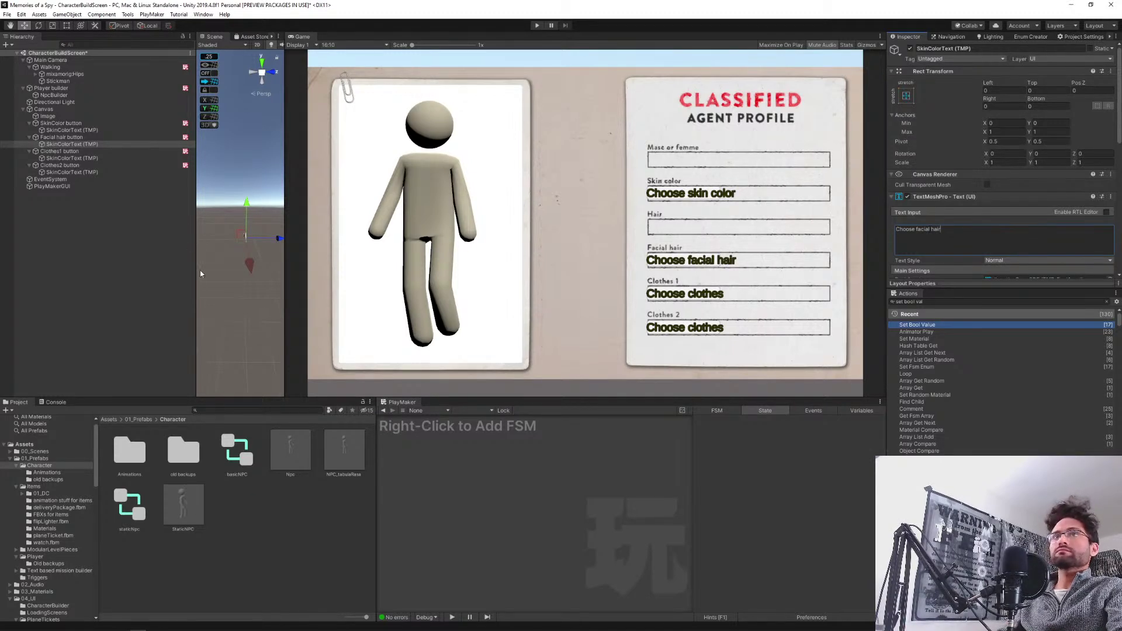
left_click(89, 270)
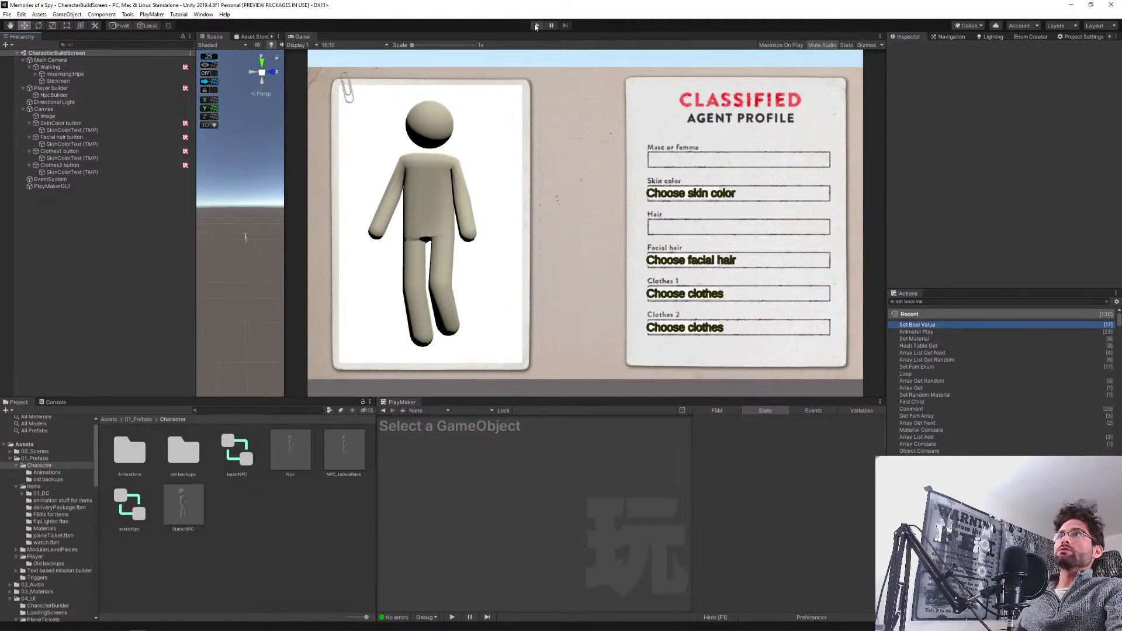
Run the scene and test the Facial hair button in the agent profile.
left_click(535, 26)
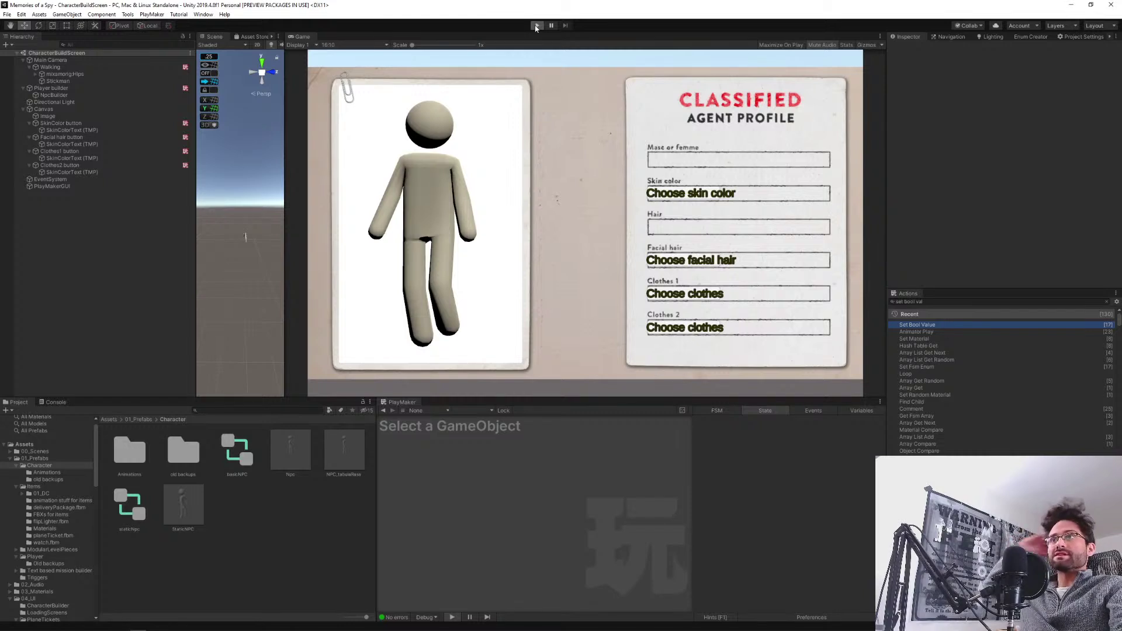
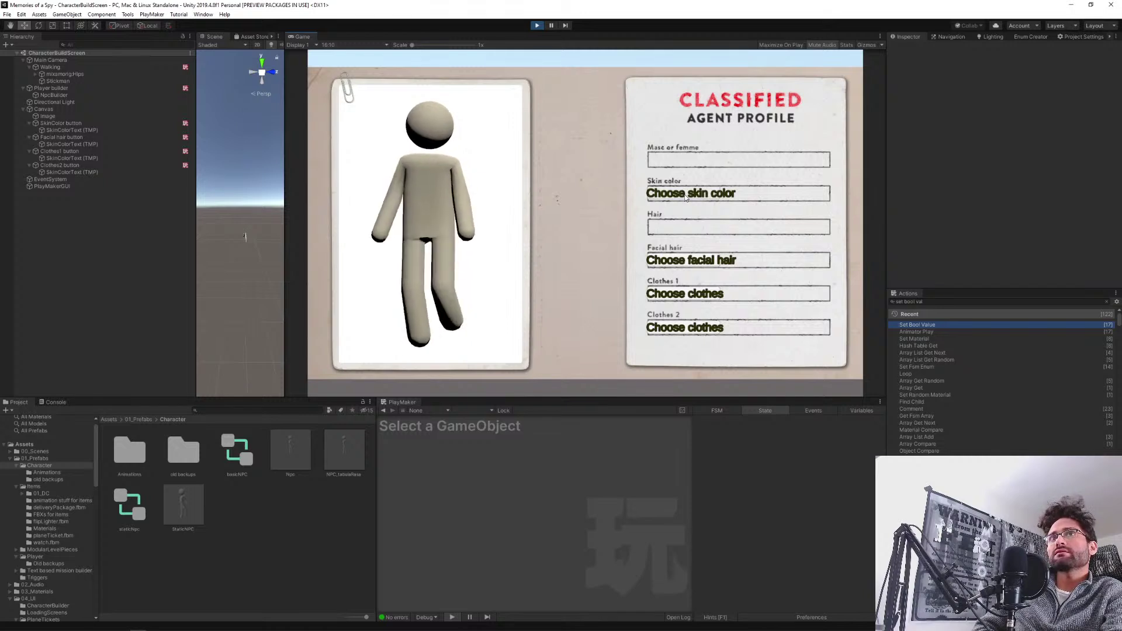
left_click(692, 265)
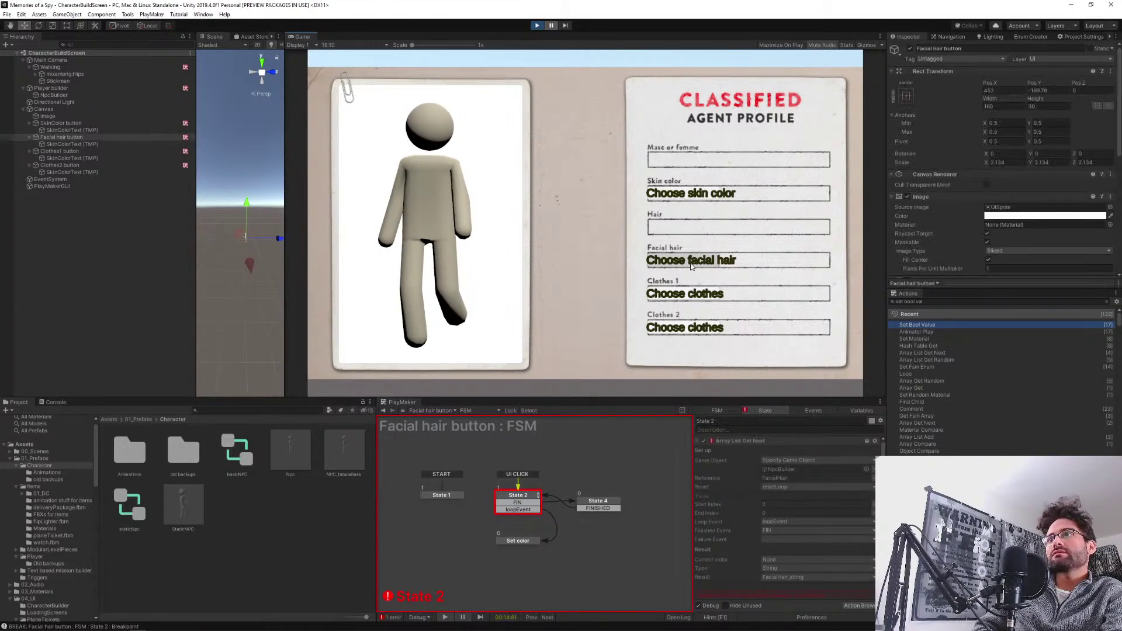
scroll(770, 525, "down", 1)
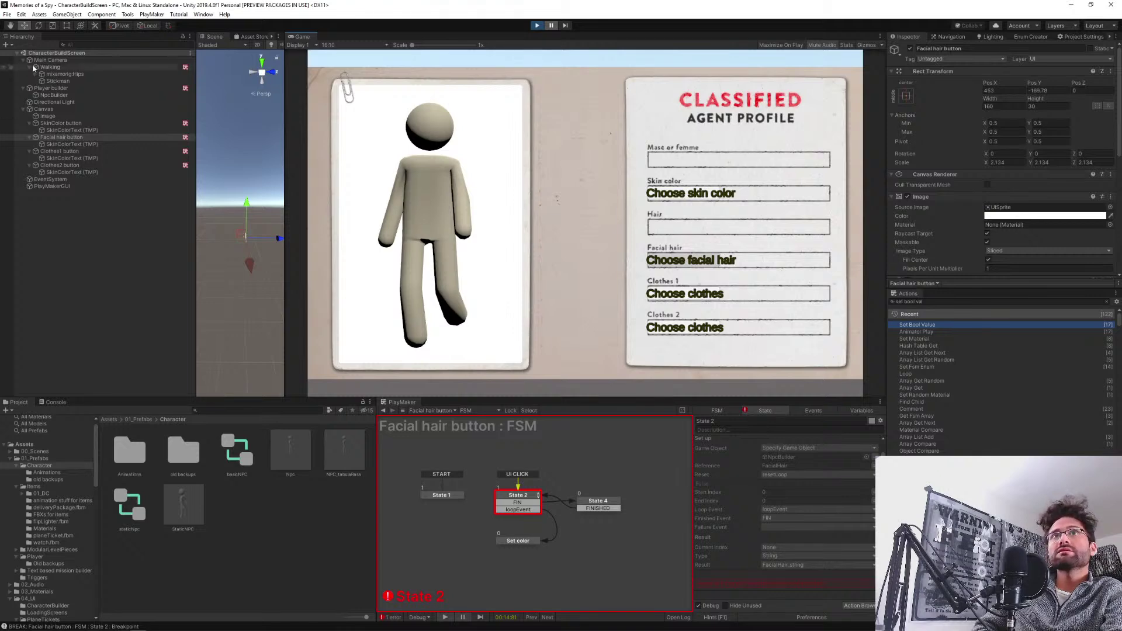
Compare the reference used in the Facial hair button's State 2 with NpcBuilder's array list and hash table proxies.
left_click(54, 95)
scroll(981, 237, "down", 5)
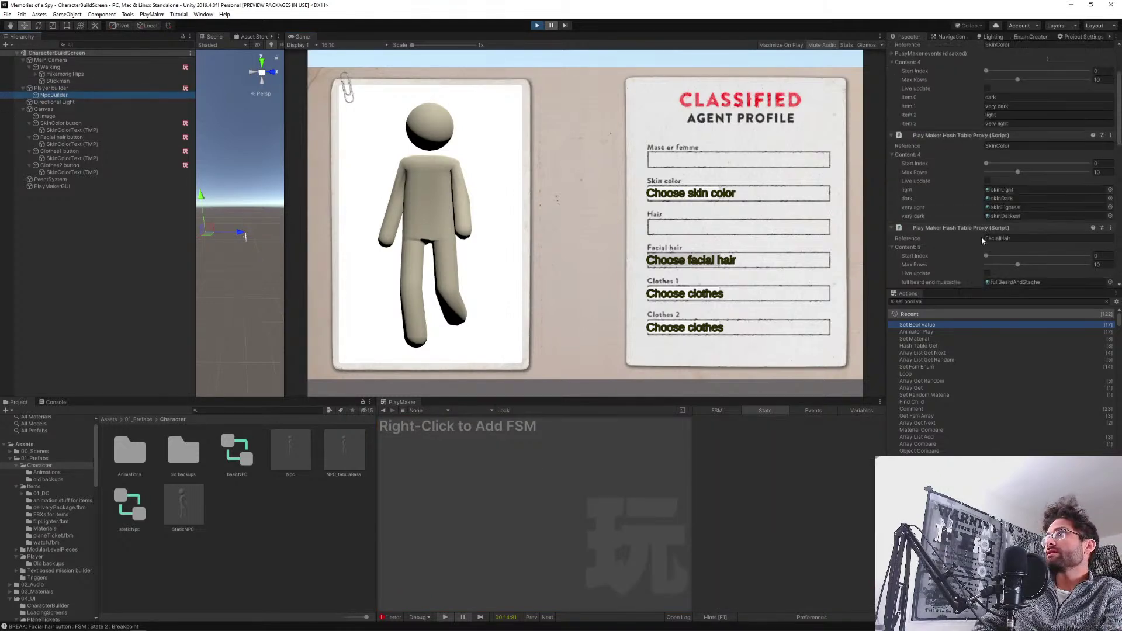
left_click(1030, 159)
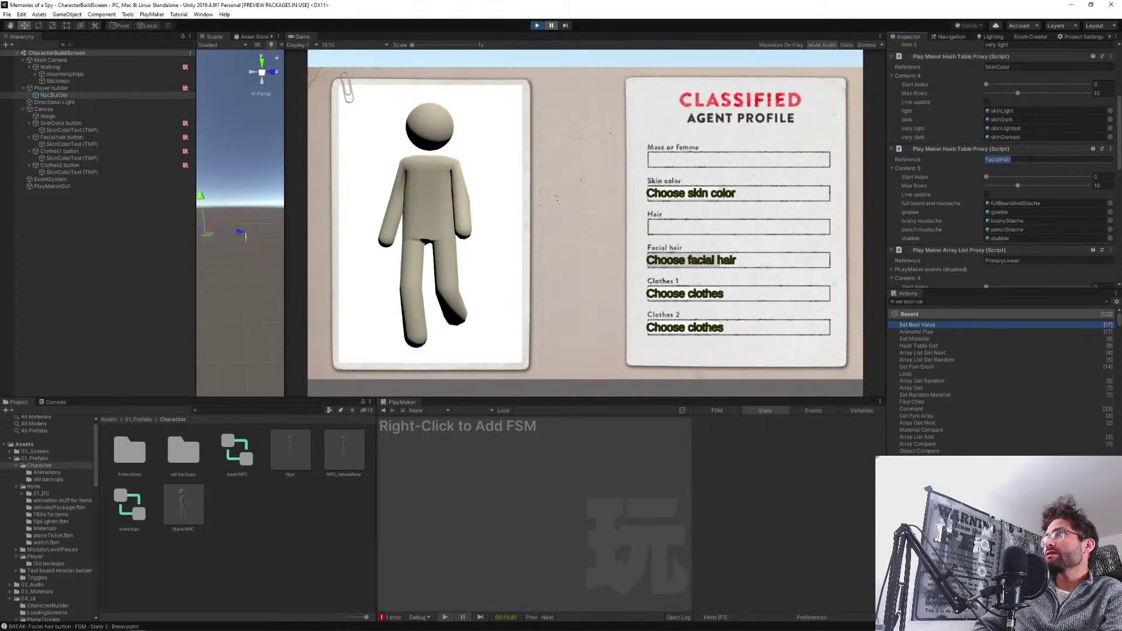
left_click(71, 138)
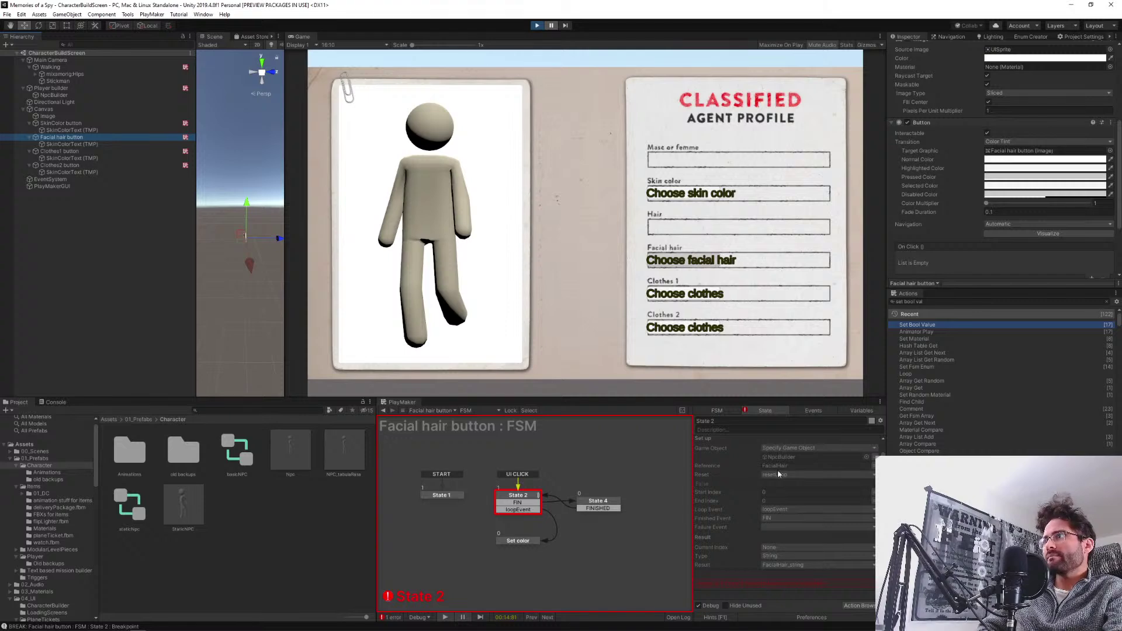
left_click(799, 466)
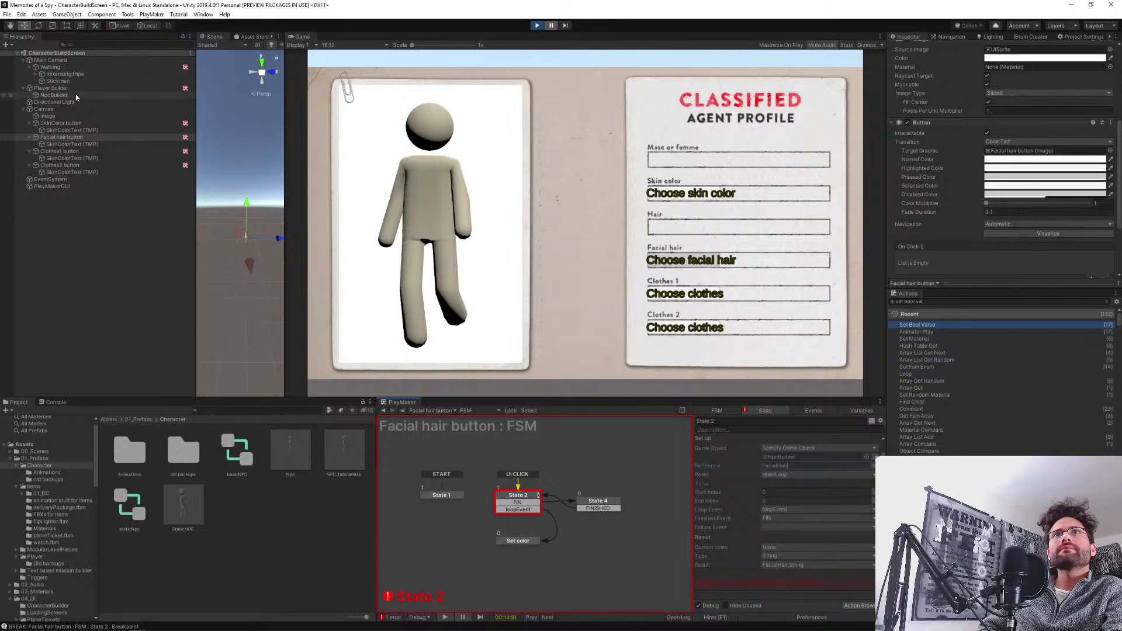
left_click(54, 95)
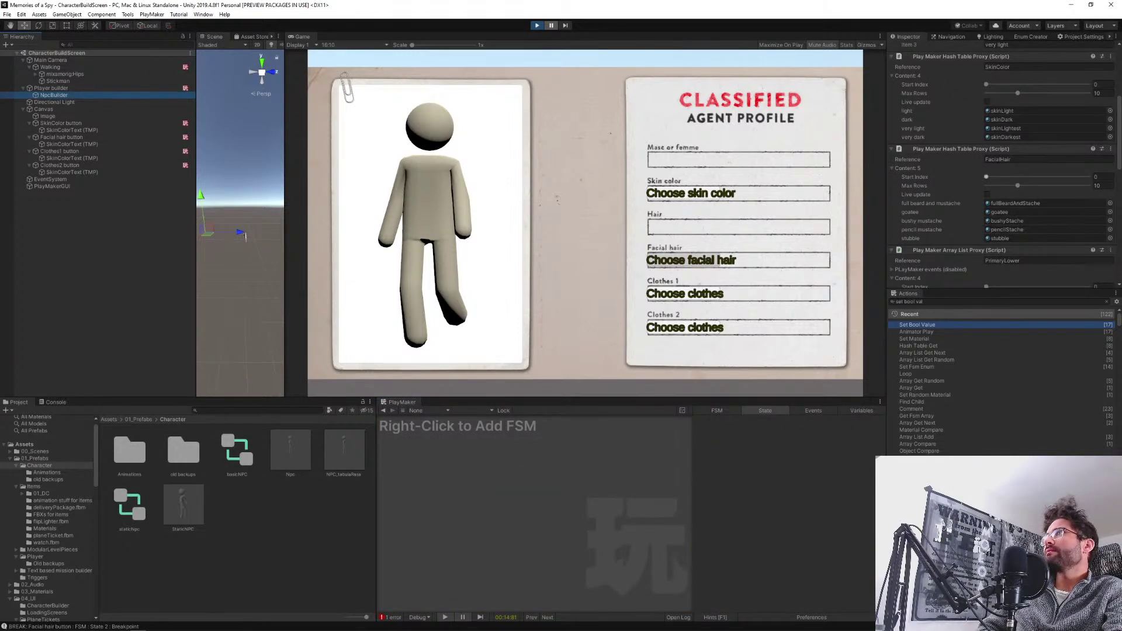
left_click(998, 159)
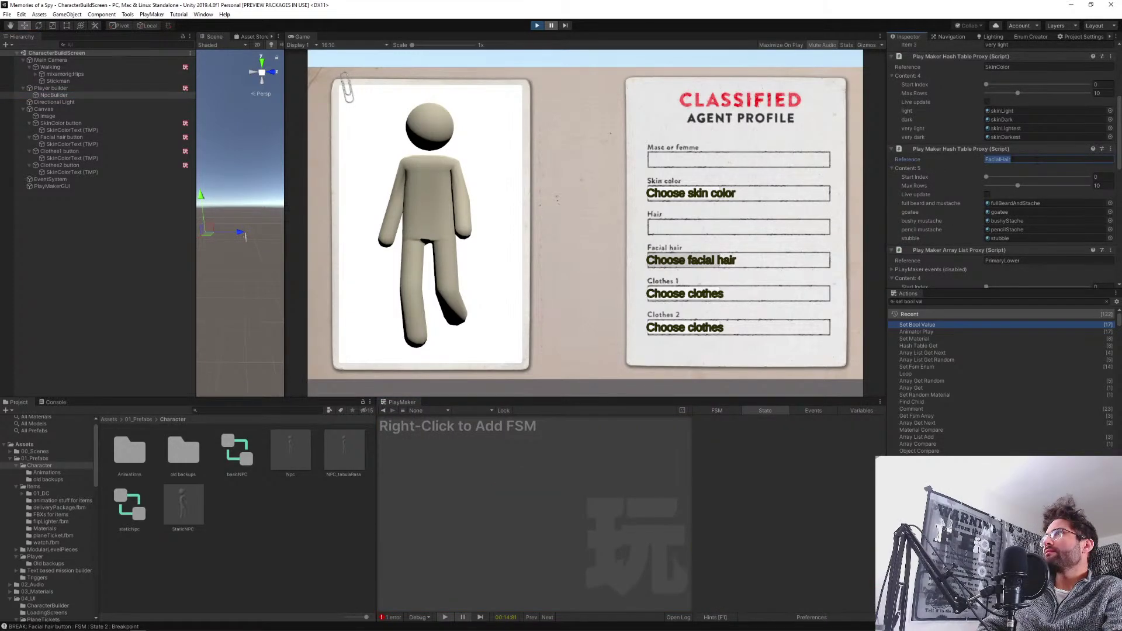
scroll(991, 178, "up", 5)
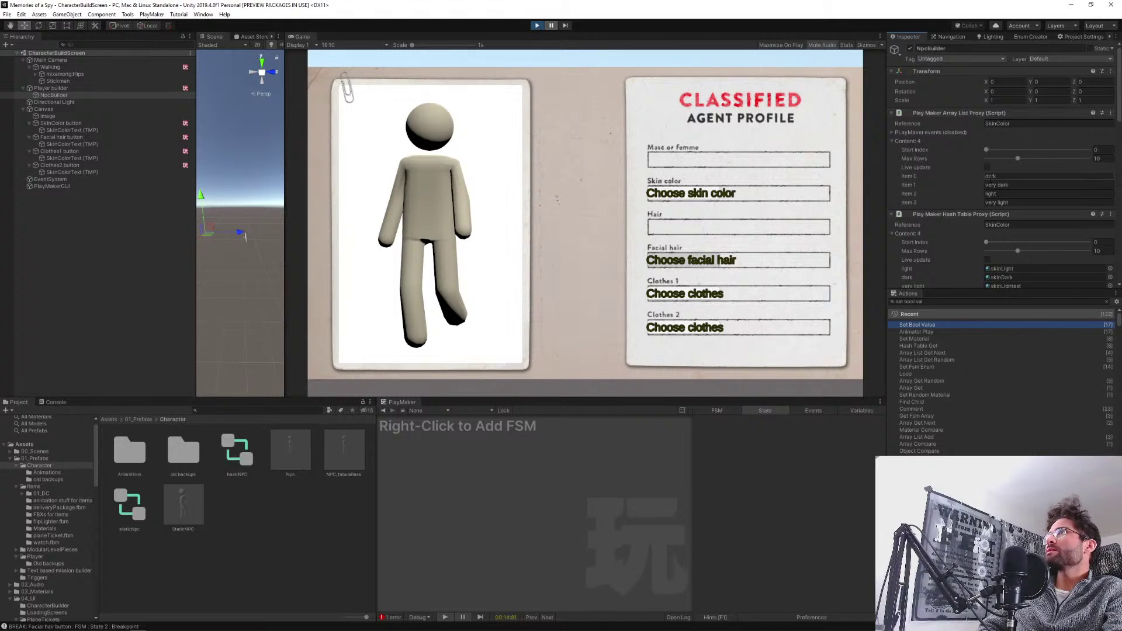
scroll(990, 177, "down", 5)
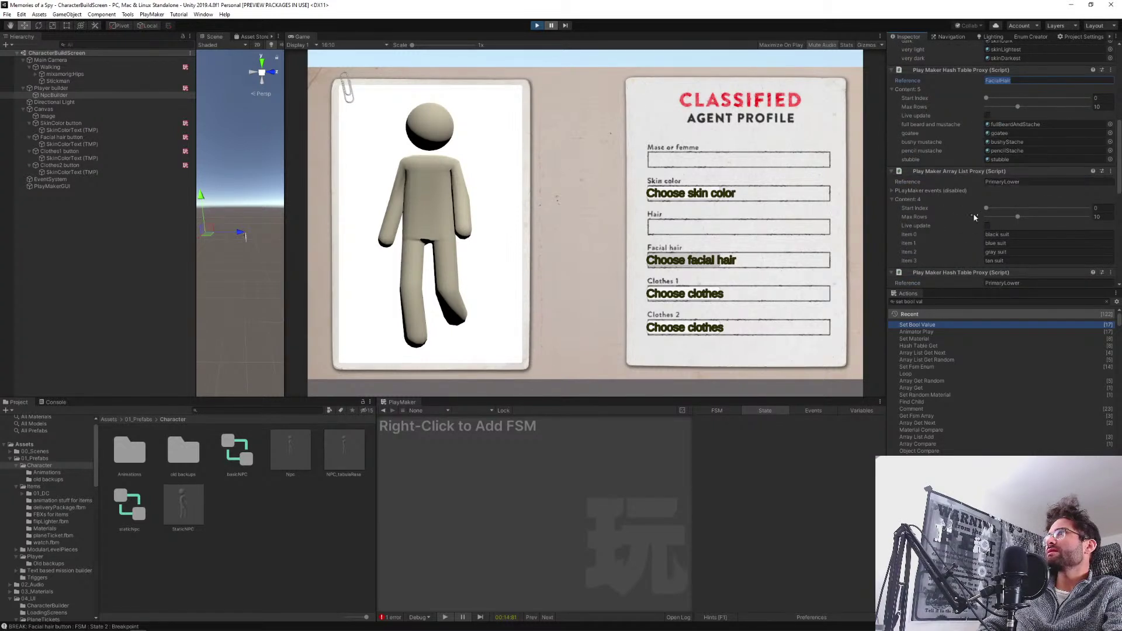
scroll(975, 217, "down", 6)
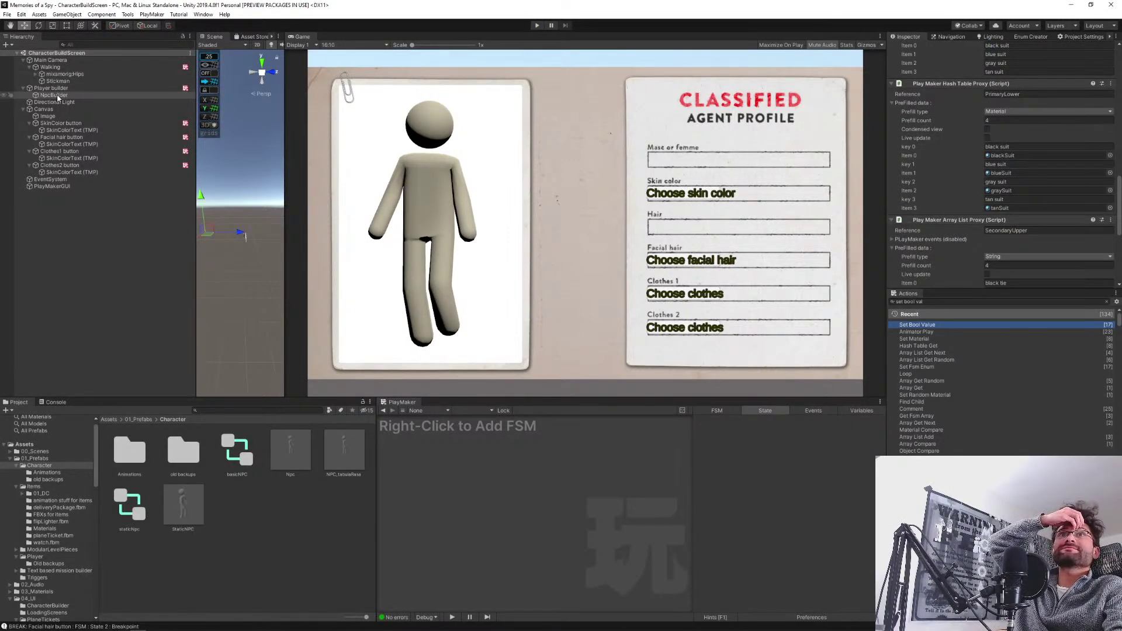
Copy NpcBuilder's SkinColor Array List Proxy component and paste it as a new component on the same object.
scroll(978, 202, "up", 10)
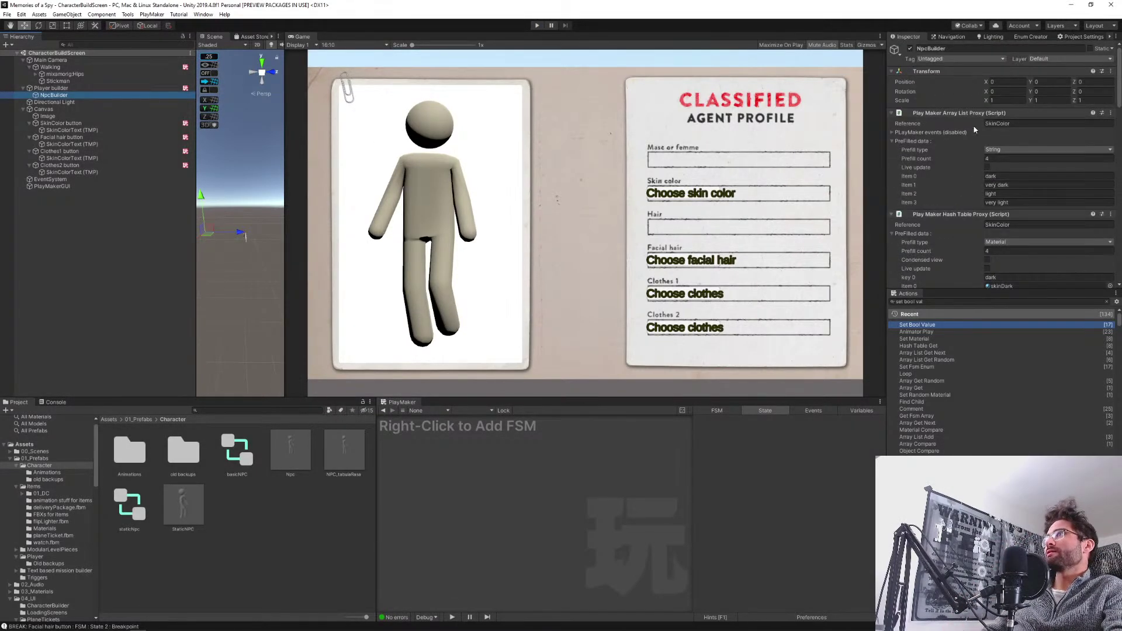
right_click(942, 112)
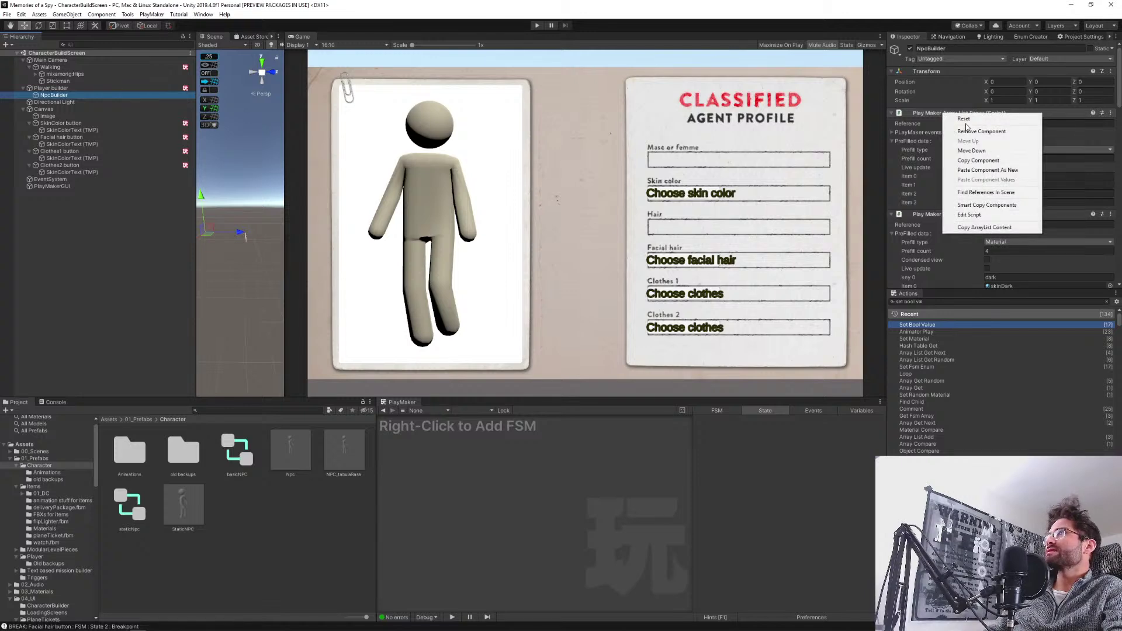
left_click(961, 159)
right_click(940, 113)
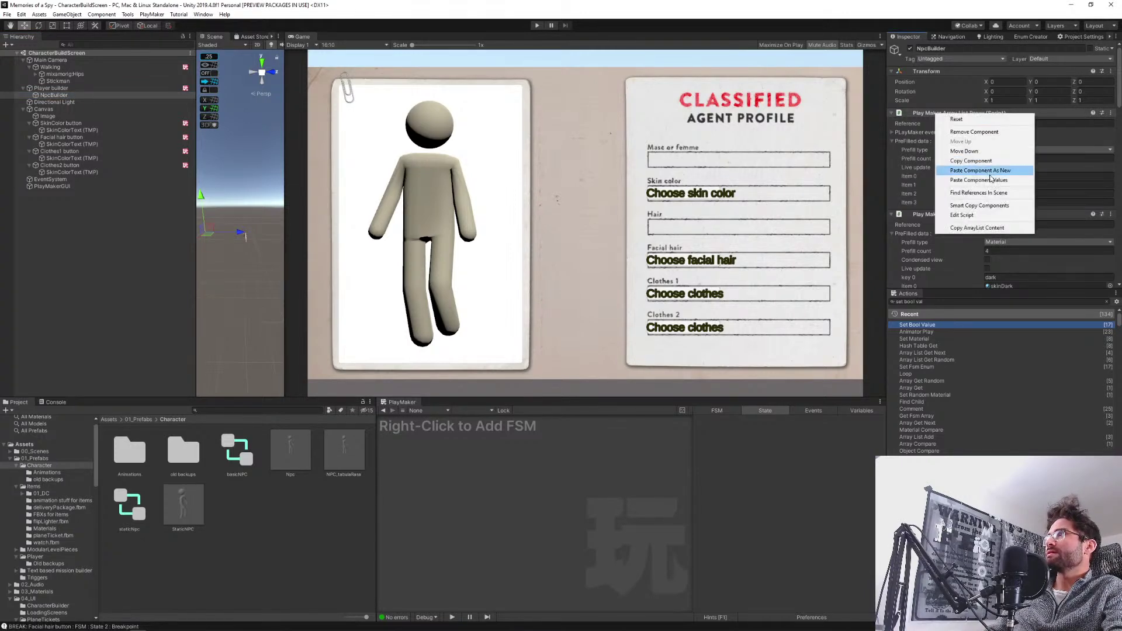
left_click(988, 171)
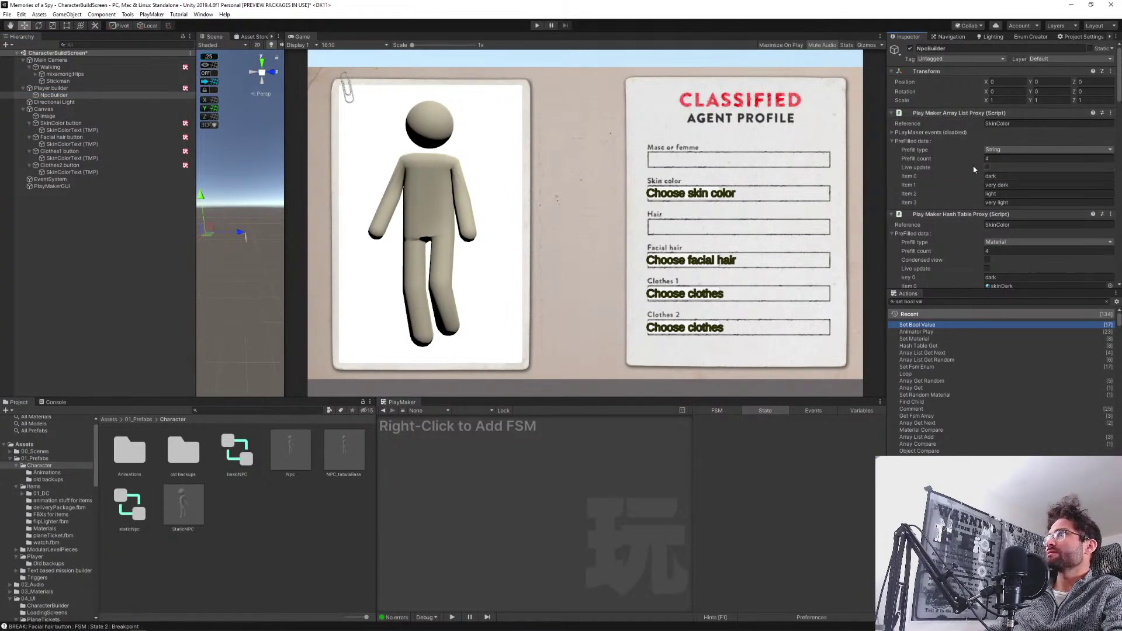
Move the pasted SkinColor Array List Proxy directly above the FacialHair Hash Table Proxy on NpcBuilder and set its reference to FacialHair.
scroll(975, 180, "down", 5)
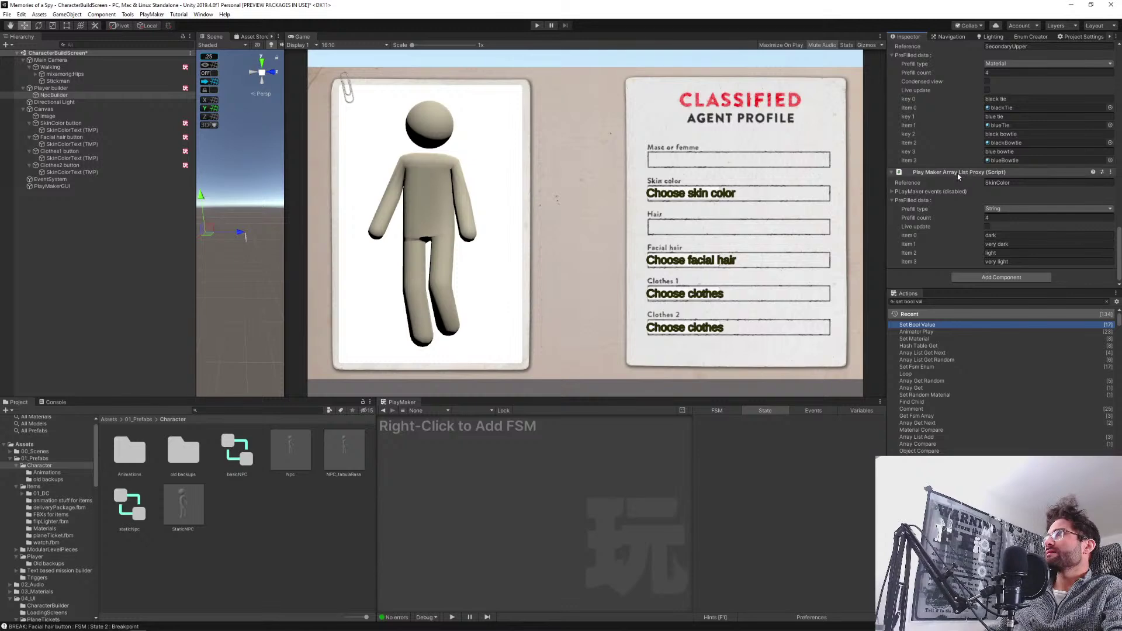
left_click_drag(953, 173, 956, 107)
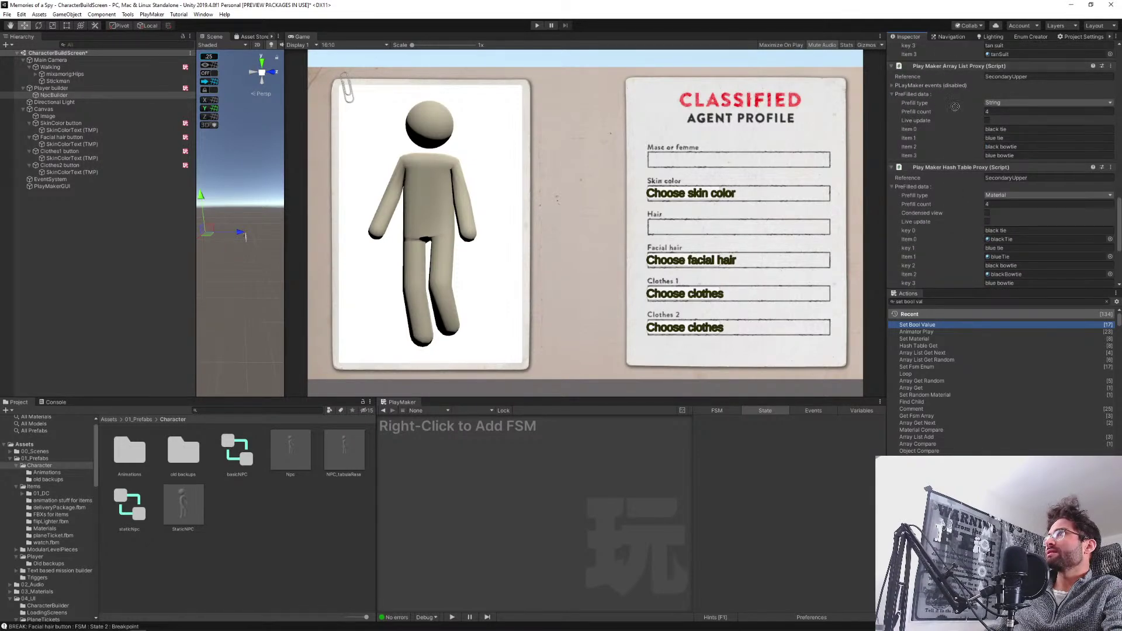
left_click_drag(933, 53, 930, 62)
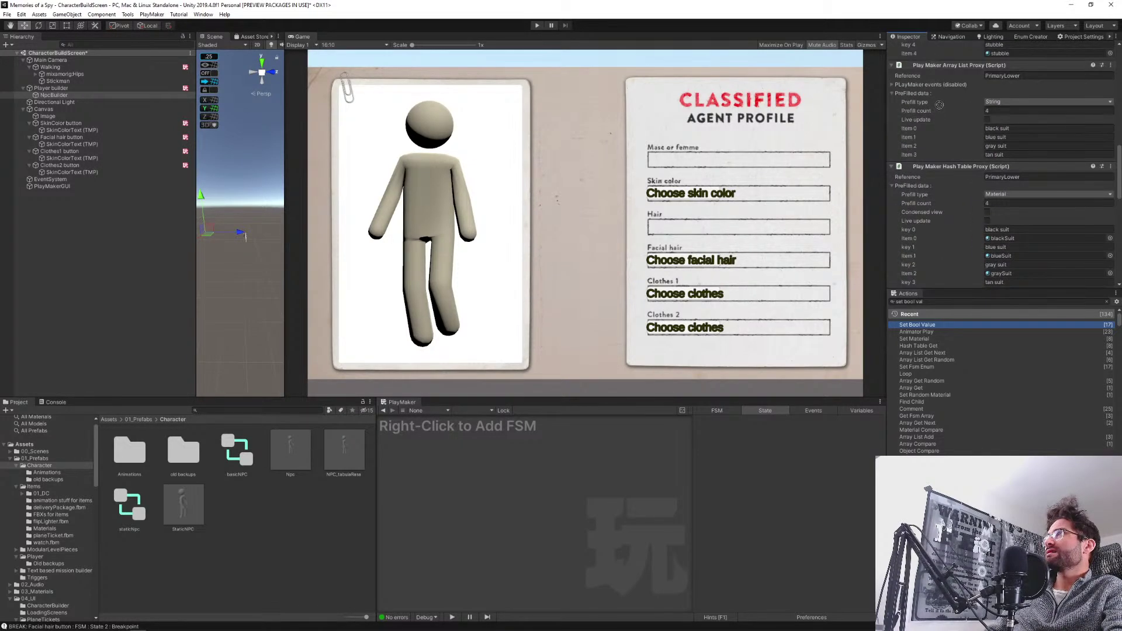
left_click_drag(940, 105, 926, 63)
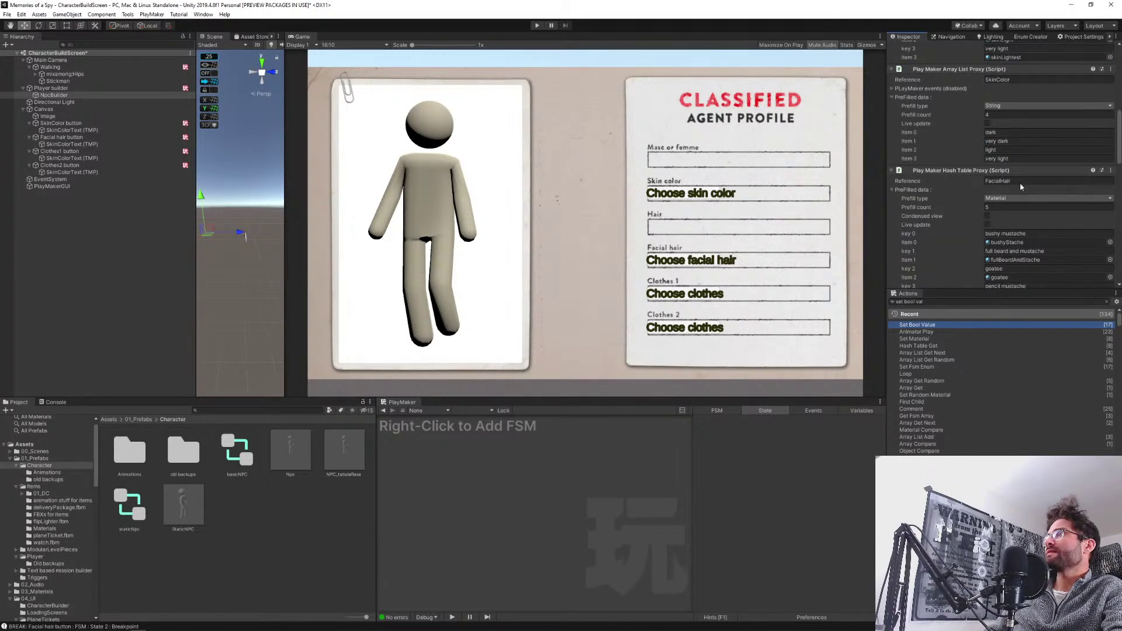
left_click(994, 79)
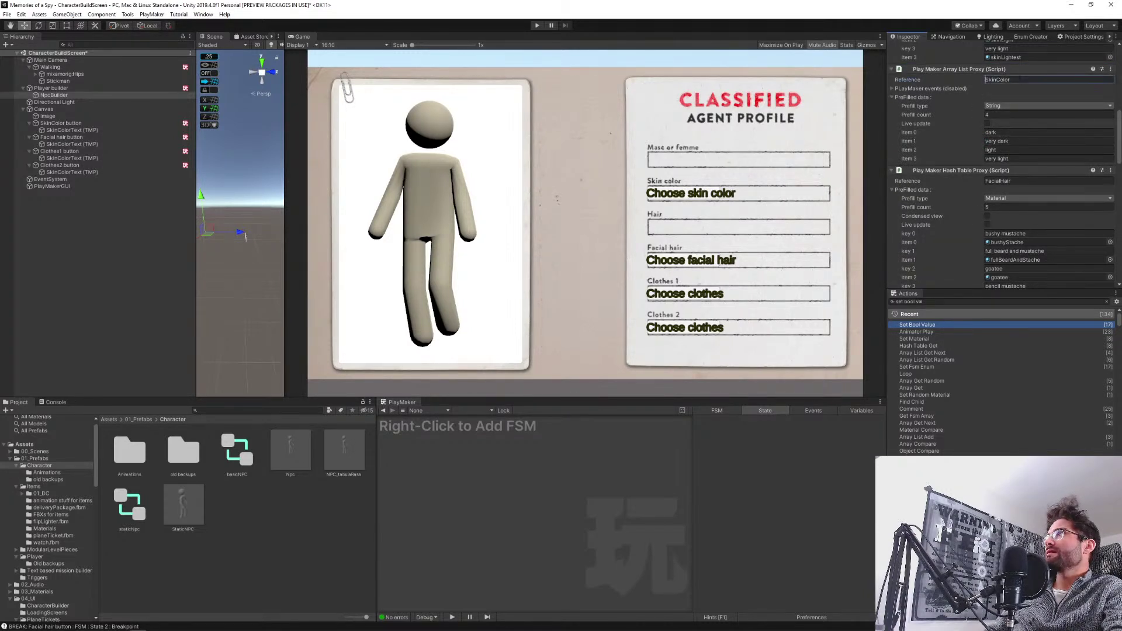
key("ctrl+a")
key("ctrl+v")
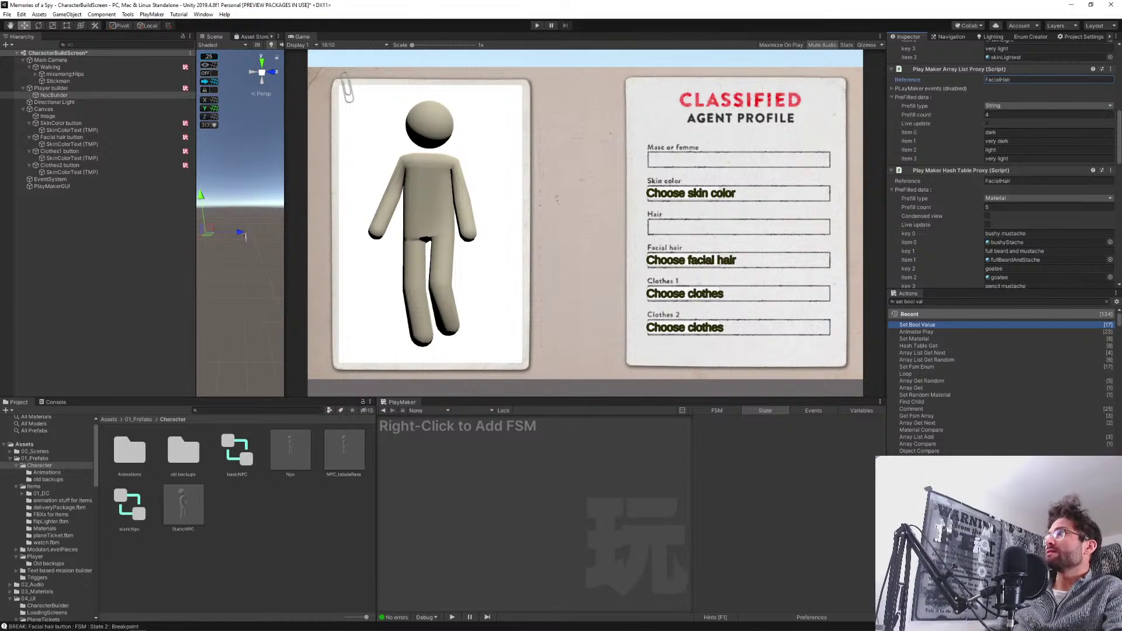
Copy the first two FacialHair hash table keys into the array list: Item 0 "bushy mustache" and Item 1 "full beard and mustache".
left_click(1036, 234)
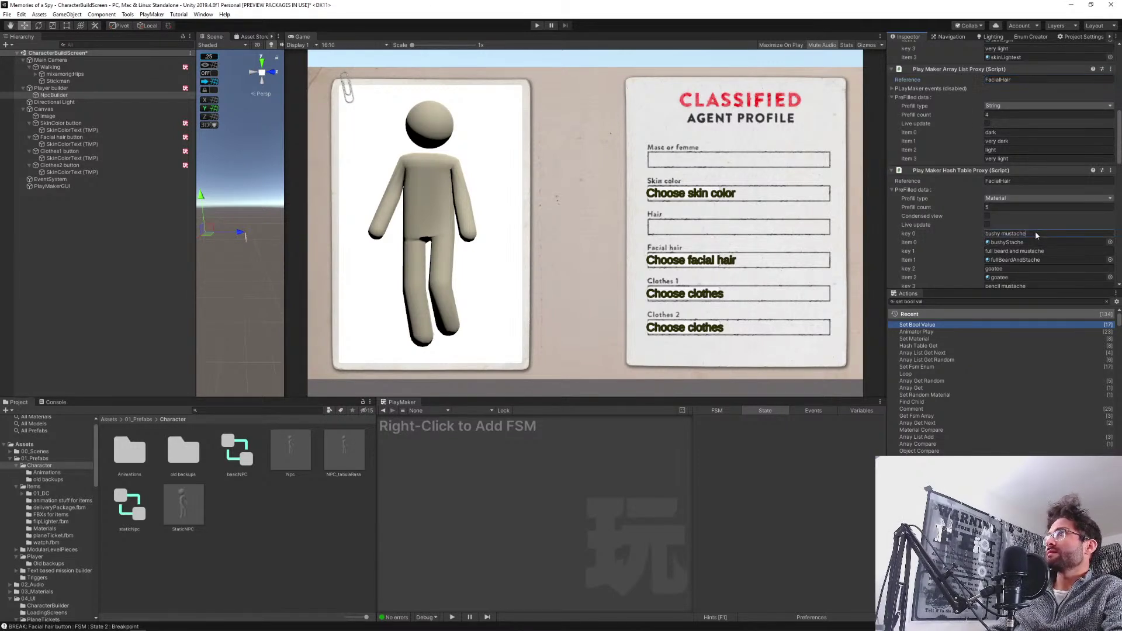
key("ctrl+c")
left_click(1017, 132)
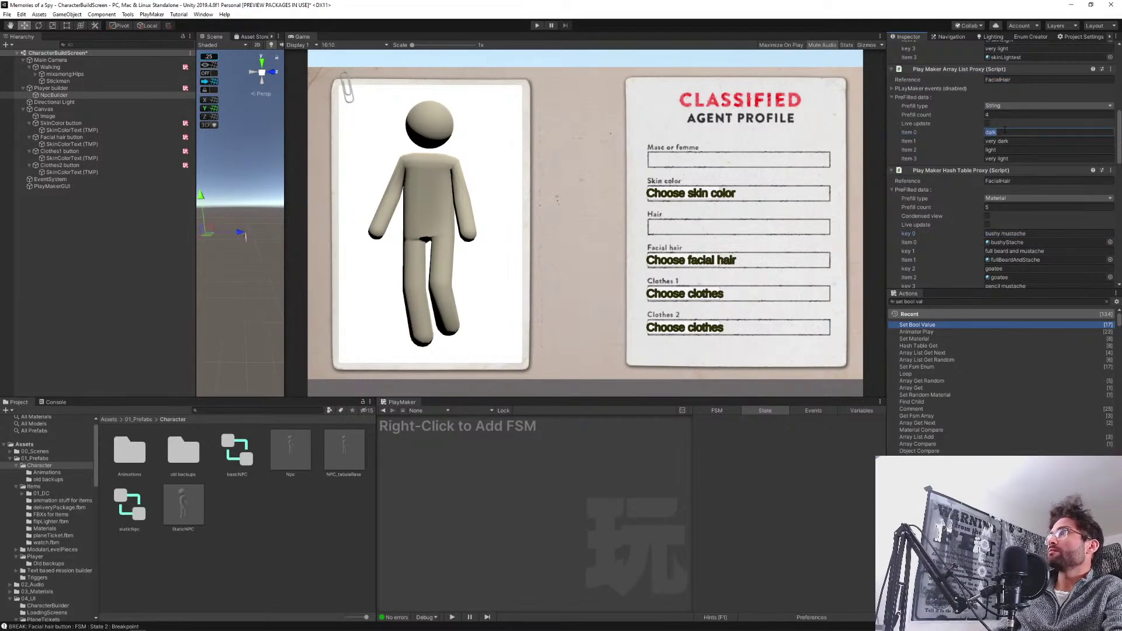
key("ctrl+v")
left_click(1029, 251)
key("ctrl+c")
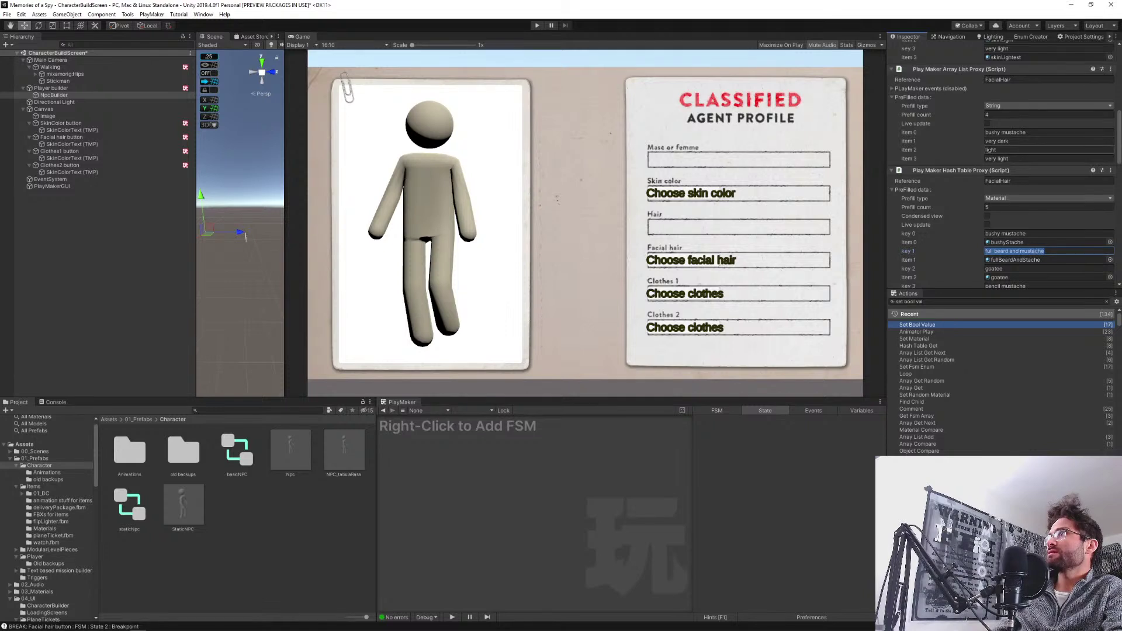
left_click(1018, 141)
key("ctrl+v")
Fill the FacialHair array list's Item 2 with "goatee" and Item 3 with "pencil mustache", copied from the hash table keys.
left_click(1032, 269)
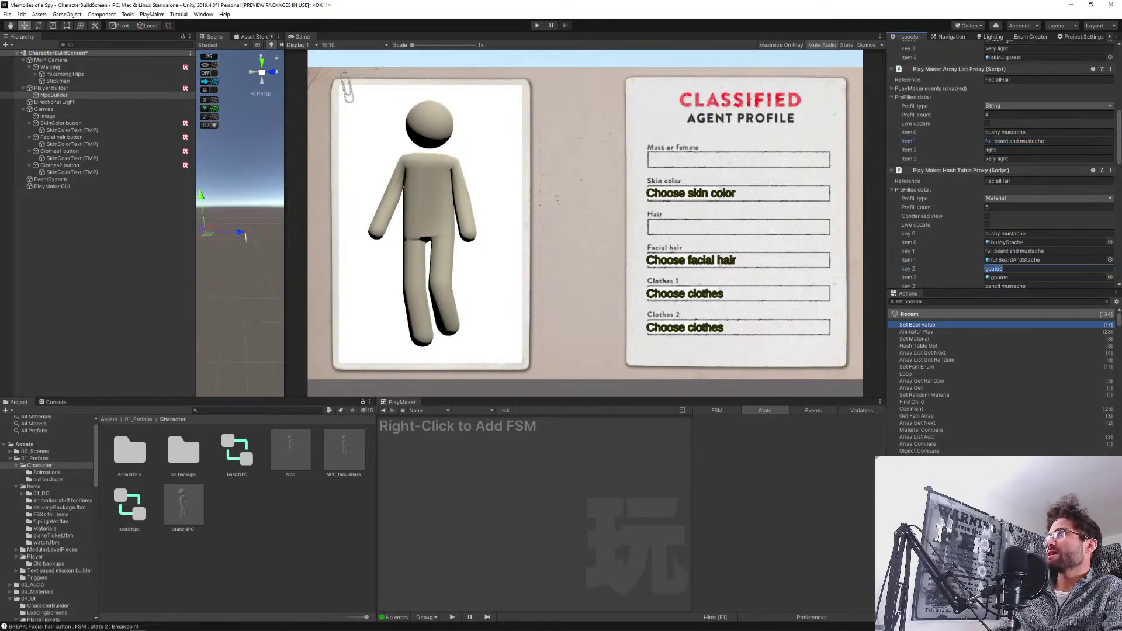
key("ctrl+c")
left_click(1017, 150)
key("ctrl+v")
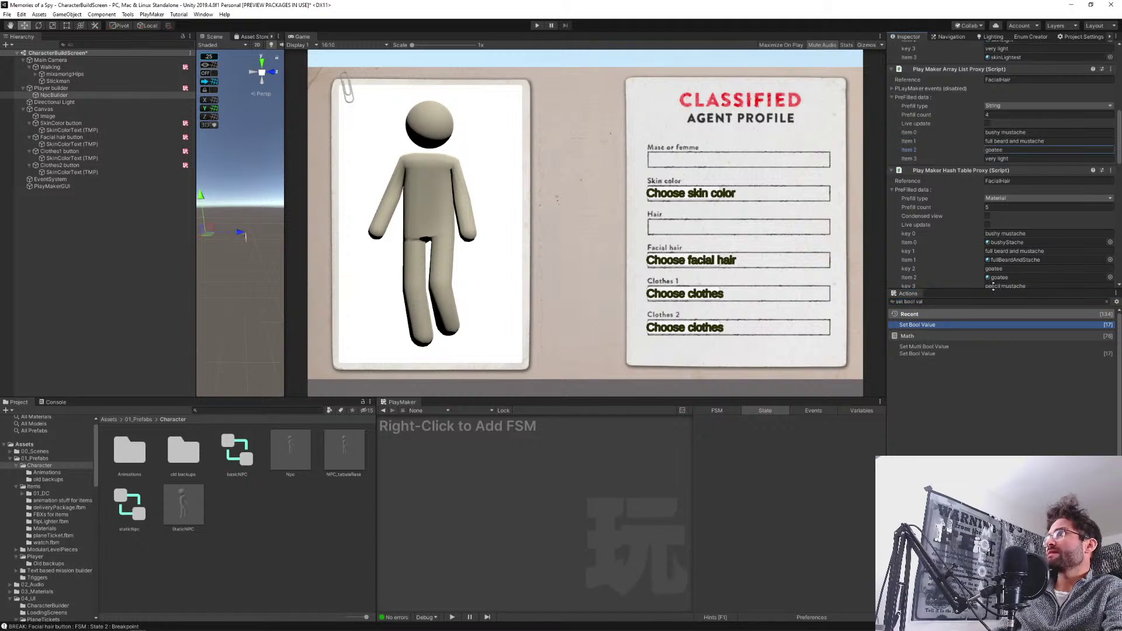
scroll(943, 279, "down", 3)
left_click(1013, 208)
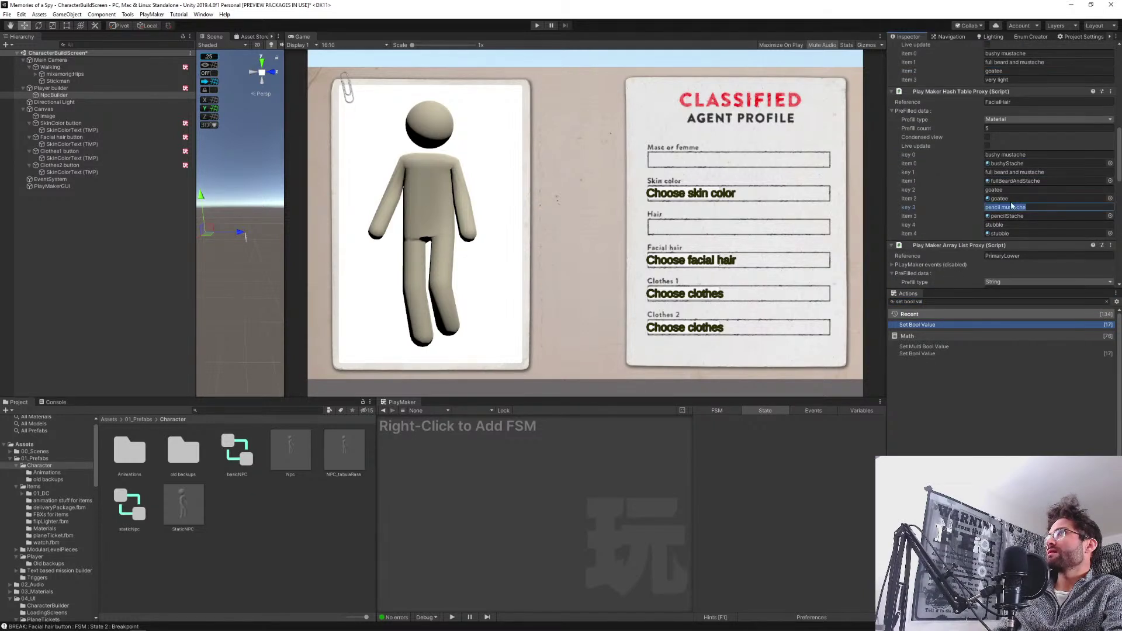
key("ctrl+c")
left_click(1003, 81)
key("ctrl+v")
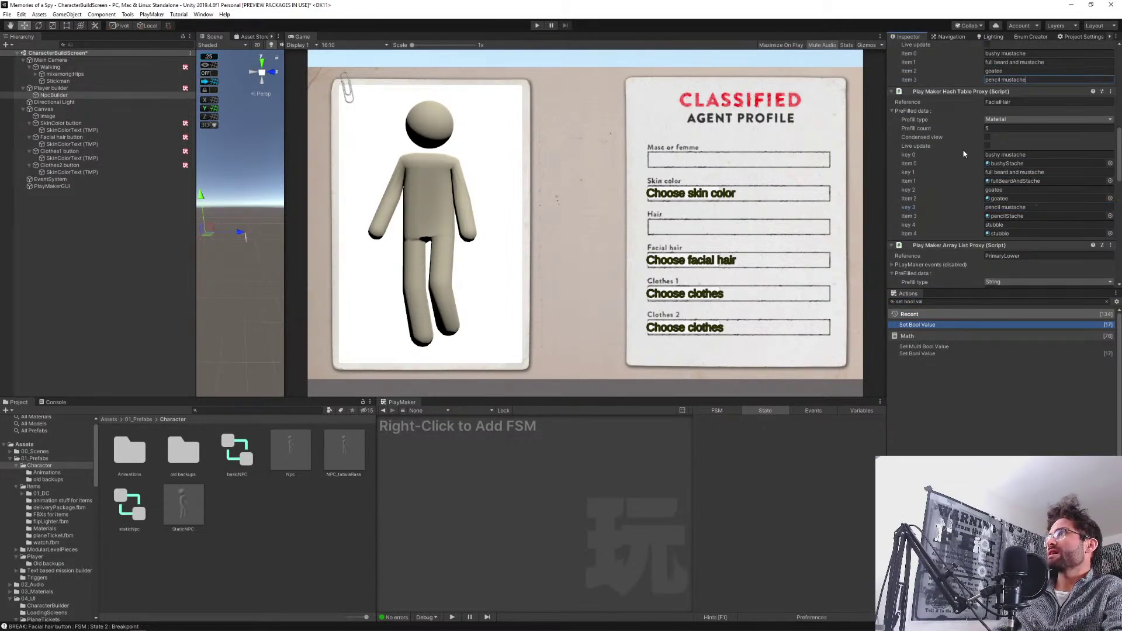
Raise the FacialHair array list's prefill count to 5, set Item 4 to "stubble" and save the scene.
scroll(965, 154, "up", 3)
left_click(994, 115)
type("5")
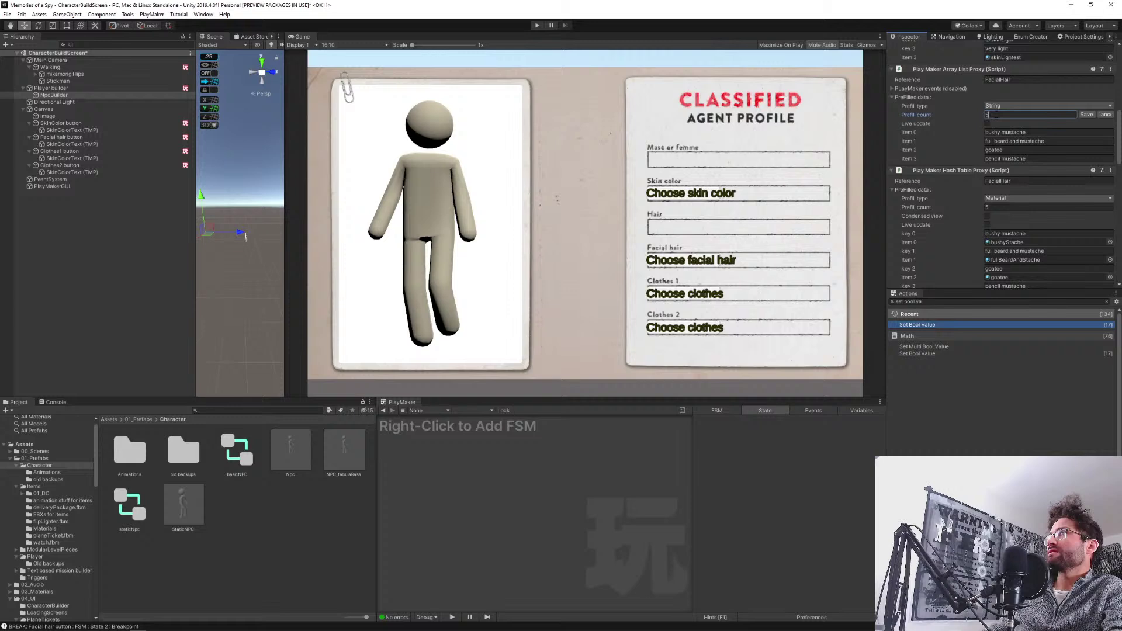
left_click(1087, 115)
scroll(1041, 176, "down", 3)
left_click(996, 235)
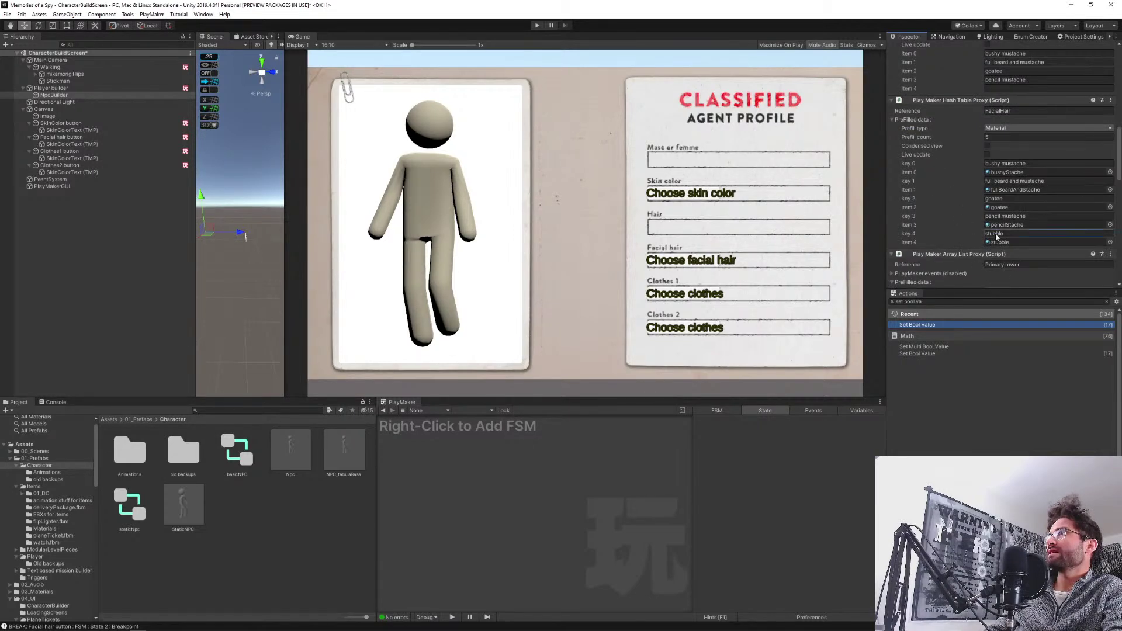
double_click(997, 235)
left_click(996, 89)
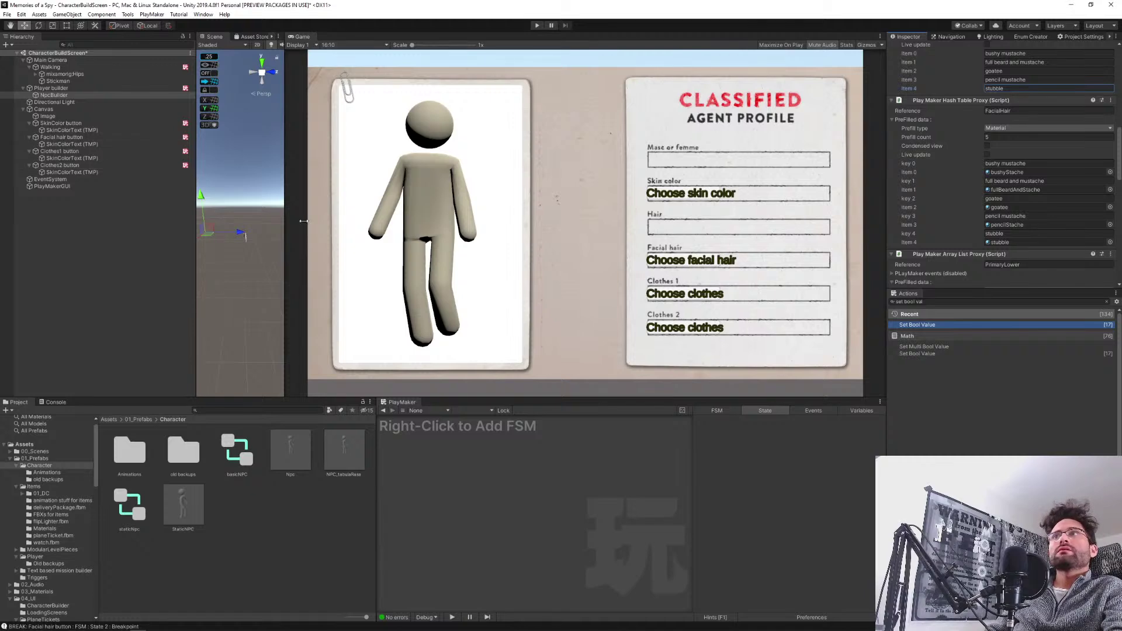
scroll(942, 228, "up", 3)
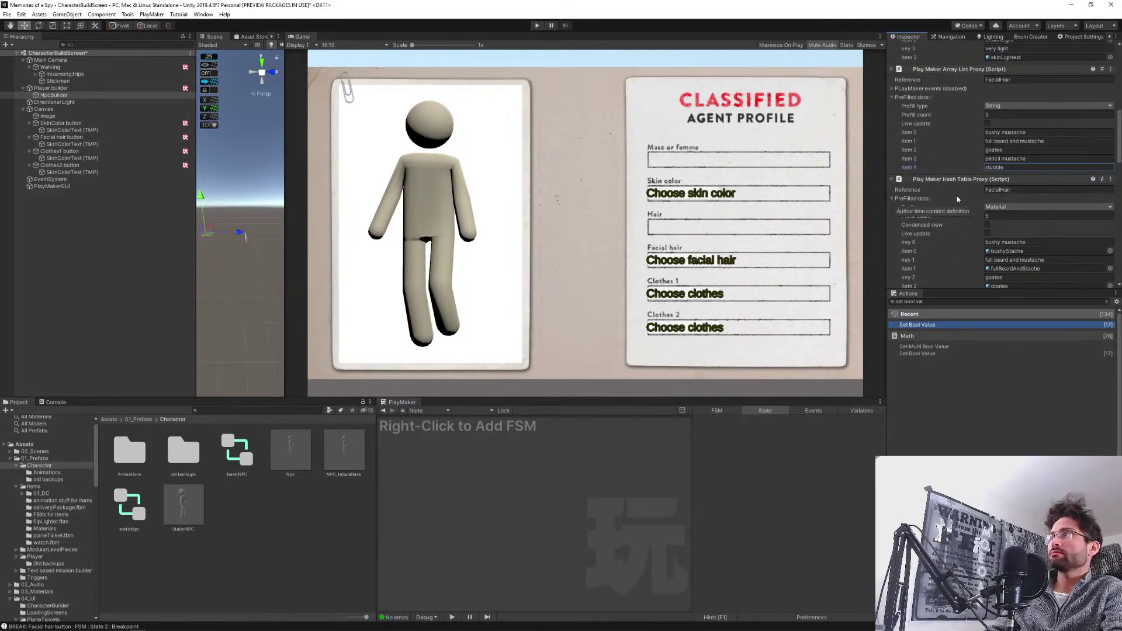
key("ctrl+s")
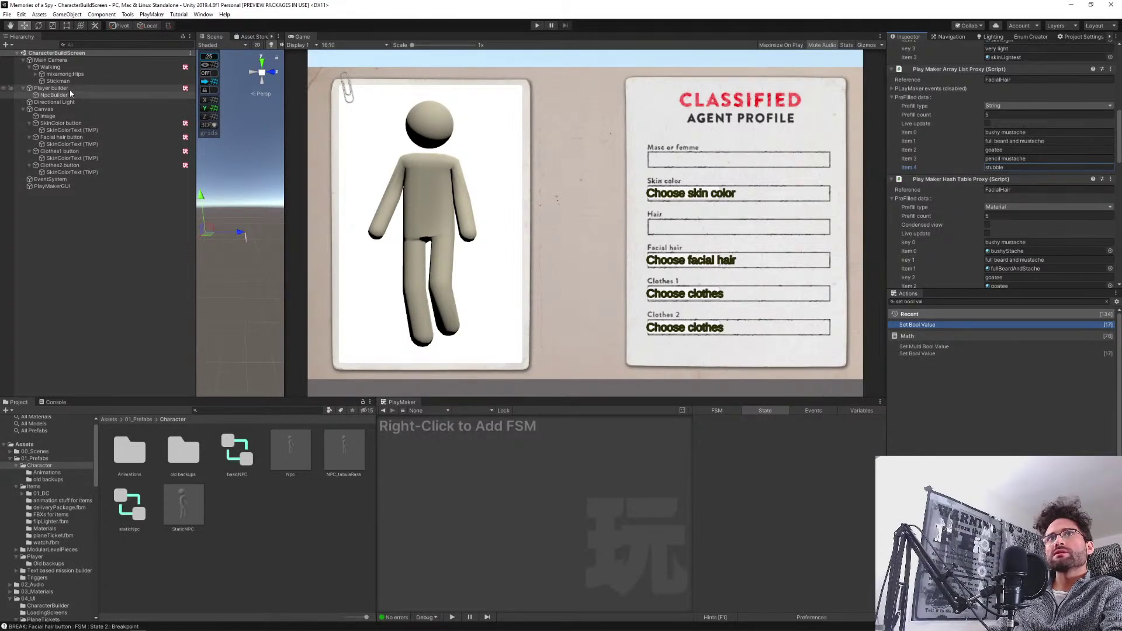
Check the SkinColor button's FSM and Stickman's materials, then run the scene and test the Clothes 1 and Clothes 2 buttons.
left_click(79, 124)
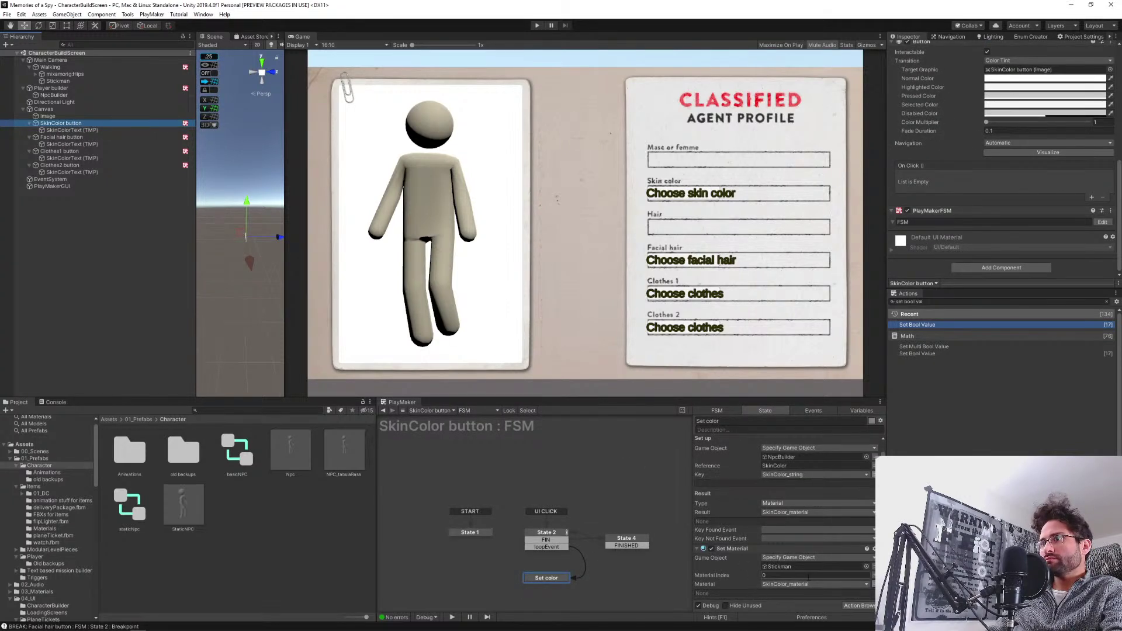
left_click(72, 80)
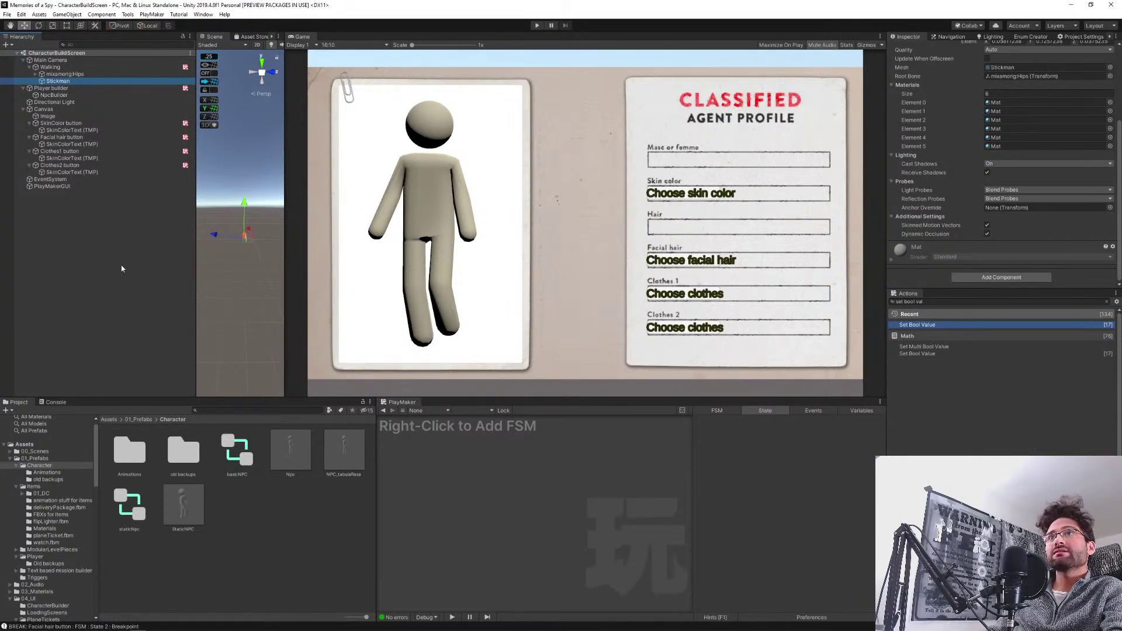
left_click(108, 229)
left_click(536, 26)
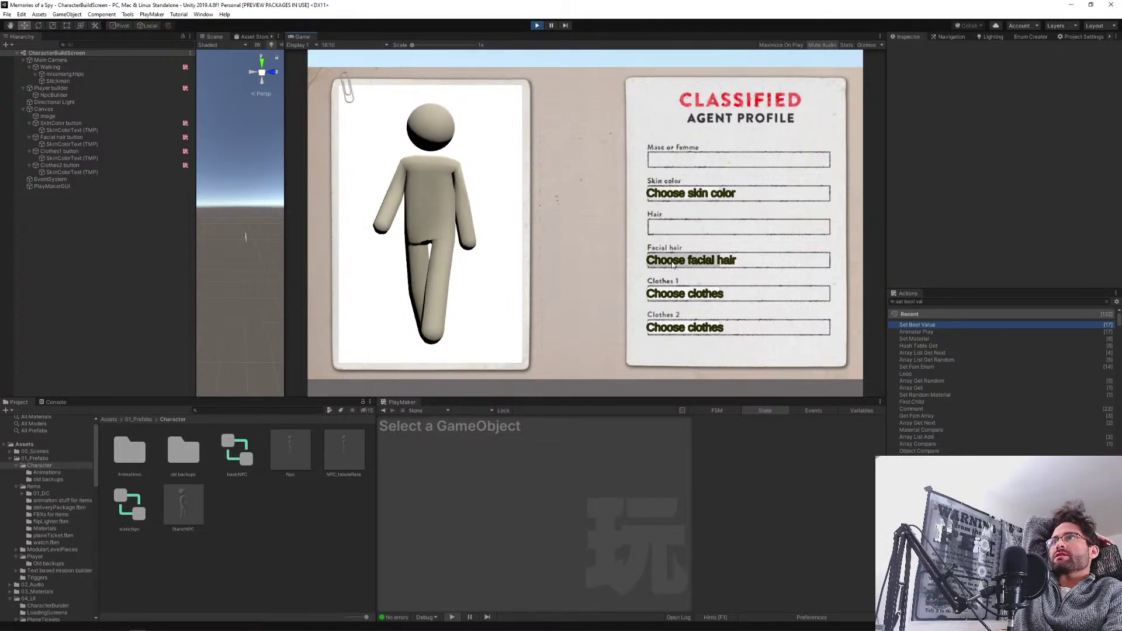
left_click(671, 295)
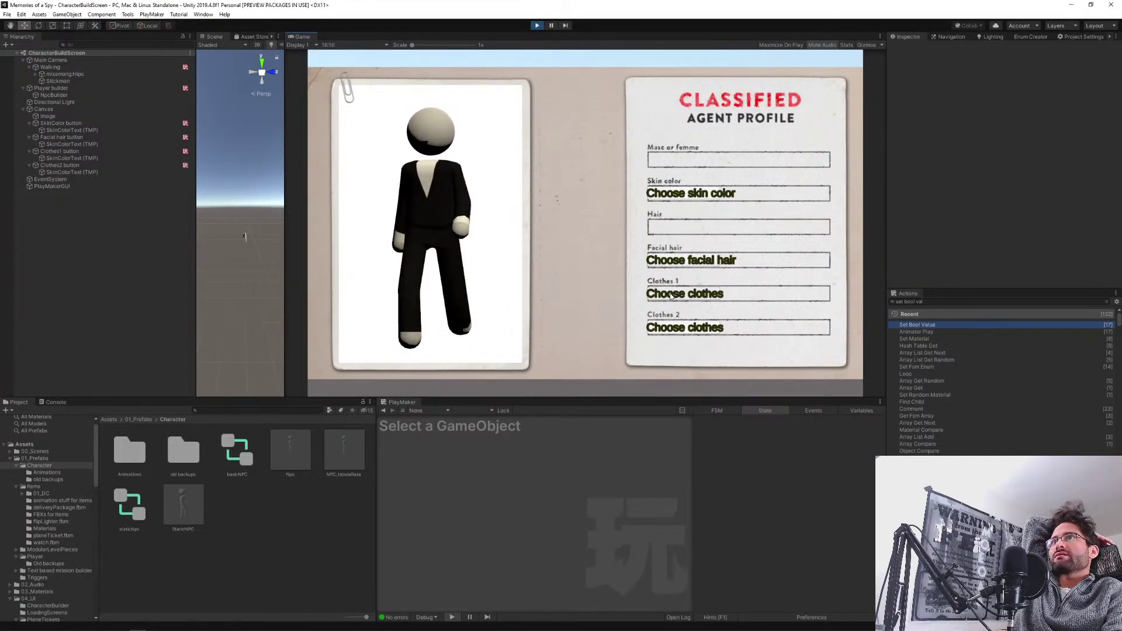
left_click(671, 296)
left_click(671, 295)
left_click(671, 296)
left_click(671, 296)
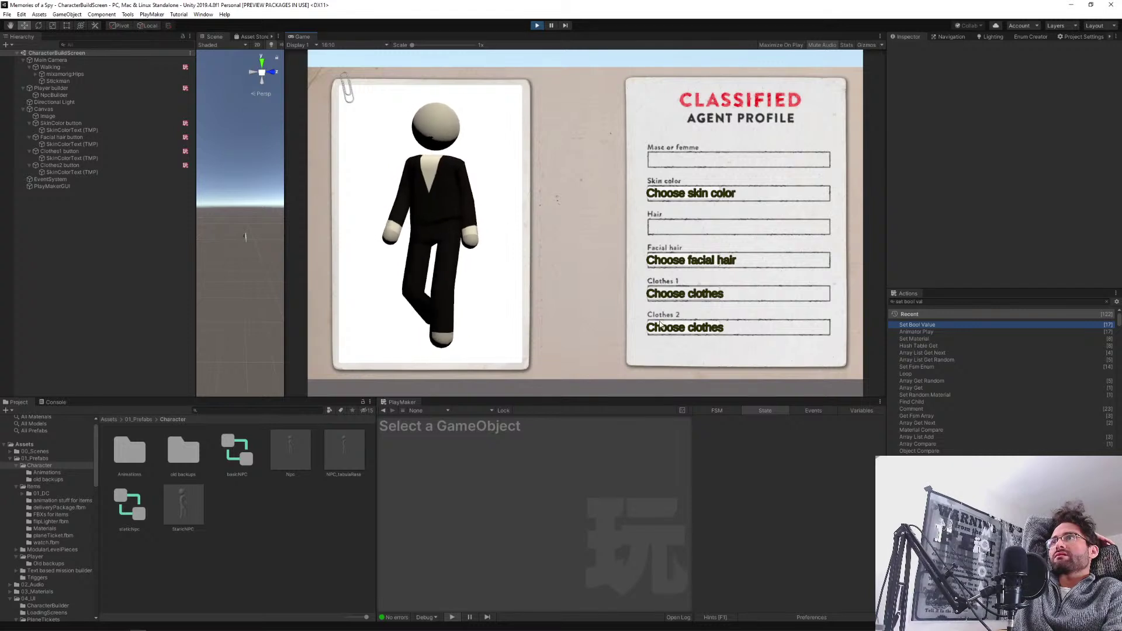
left_click(659, 332)
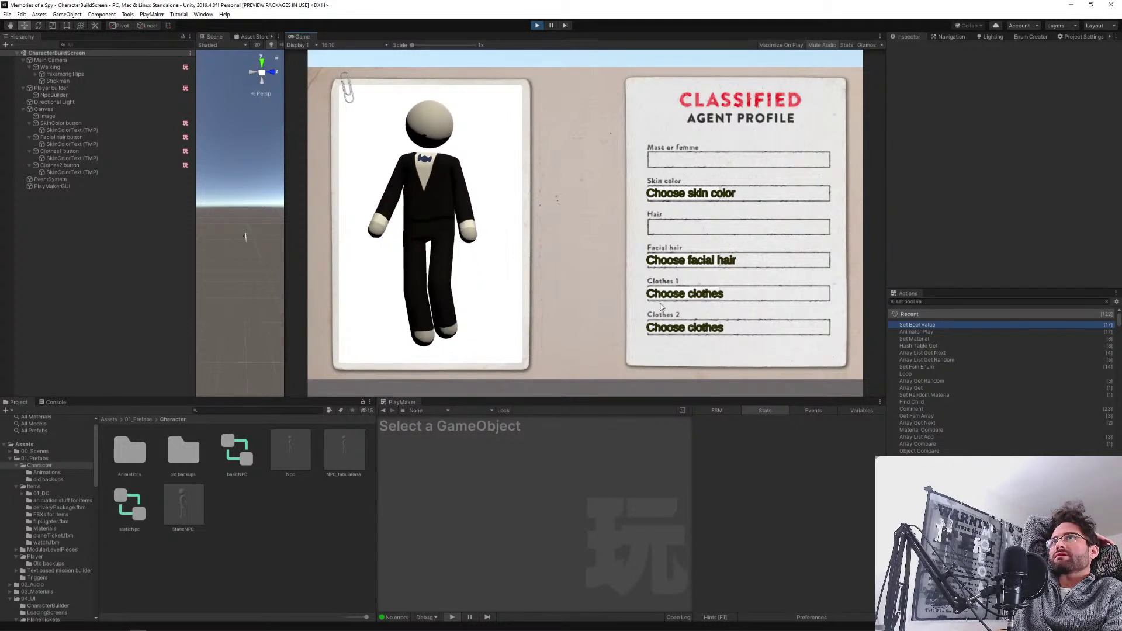
Test the Skin color and Facial hair buttons in the running agent profile, then stop the scene.
left_click(663, 195)
left_click(663, 195)
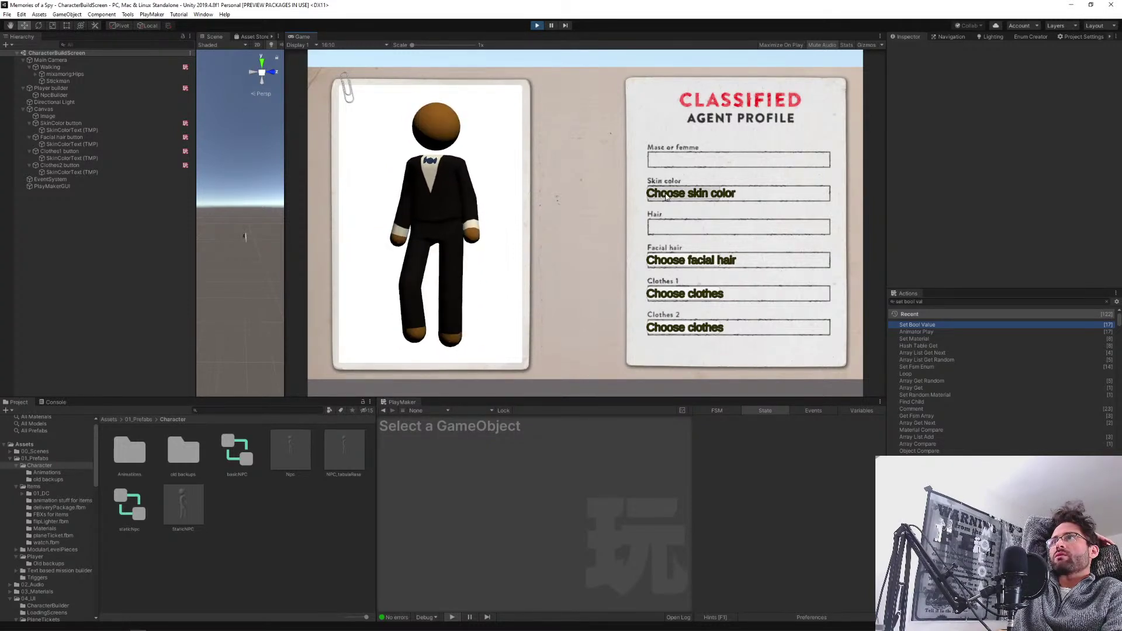
left_click(670, 235)
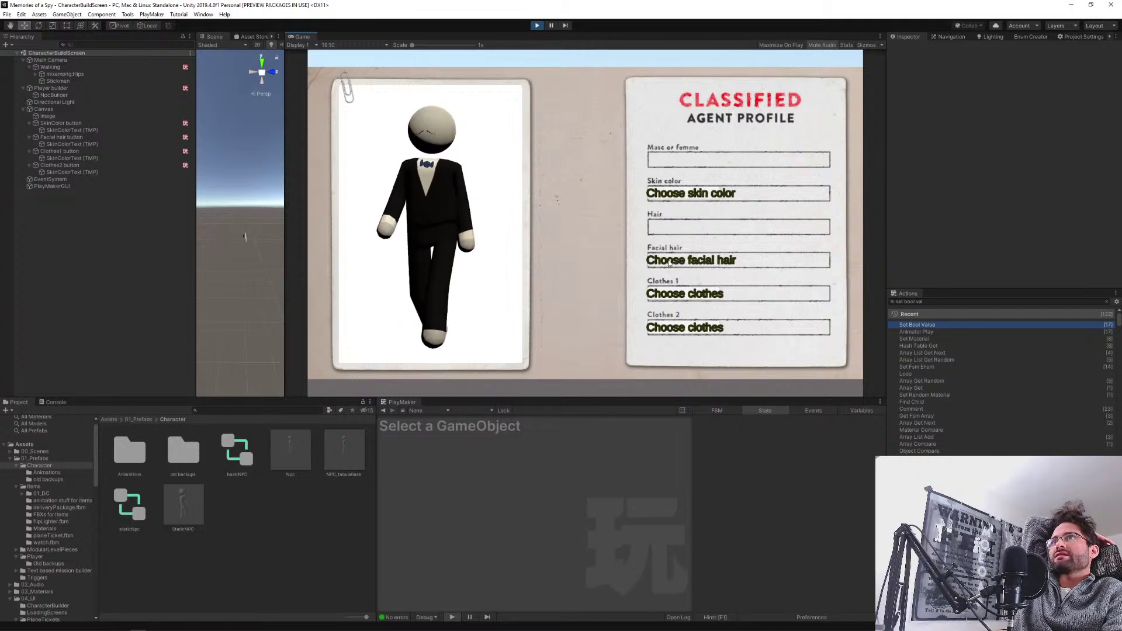
left_click(669, 261)
left_click(671, 264)
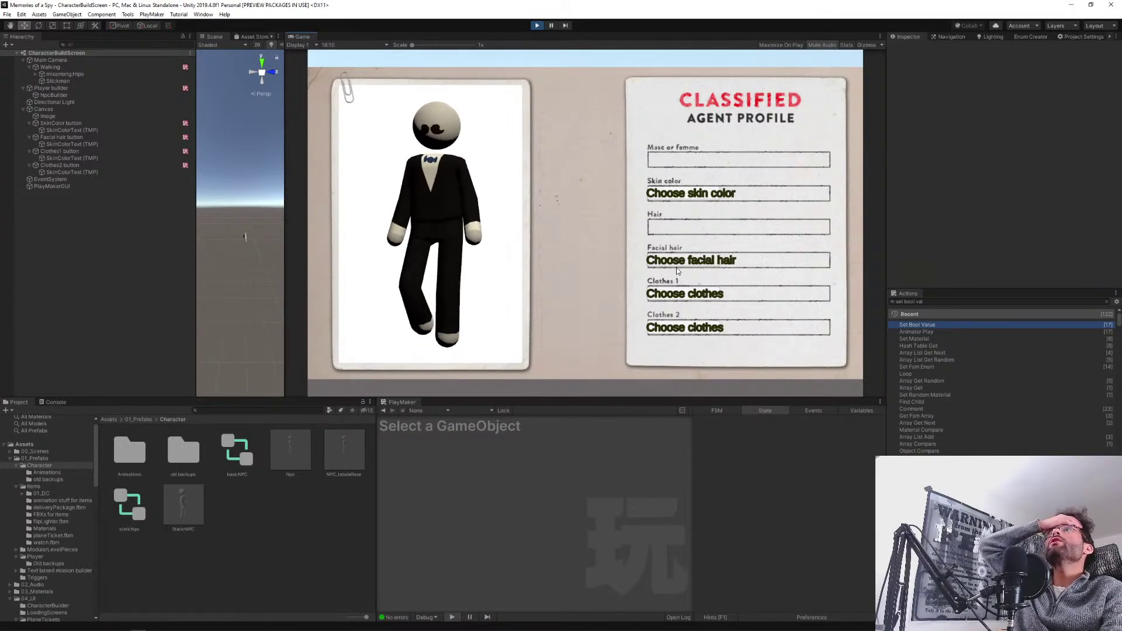
left_click(537, 25)
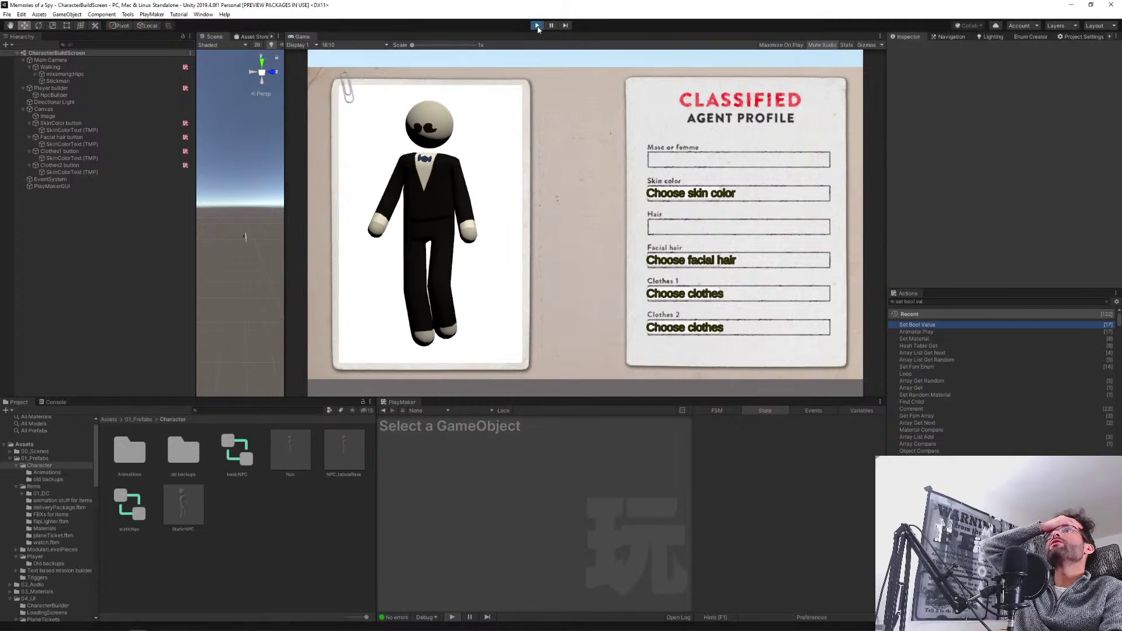
Clear material Elements 1 through 5 on Stickman's Skinned Mesh Renderer, keeping Mat only in Element 0, and save the scene.
left_click(58, 81)
left_click(1001, 222)
key("Delete")
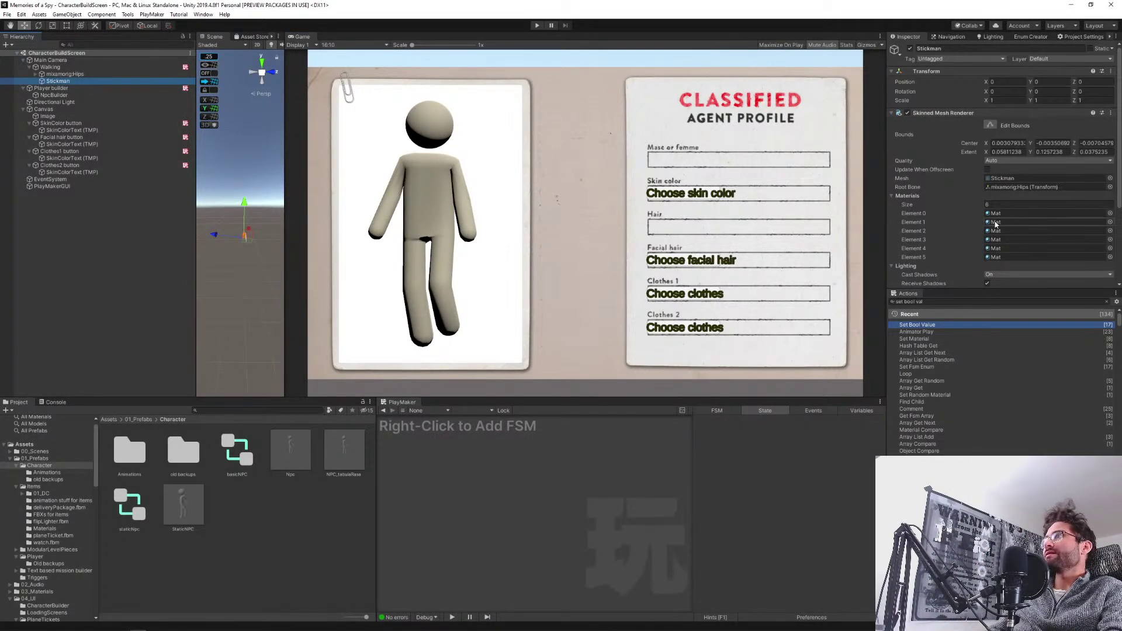
left_click(1000, 231)
key("Delete")
left_click(998, 239)
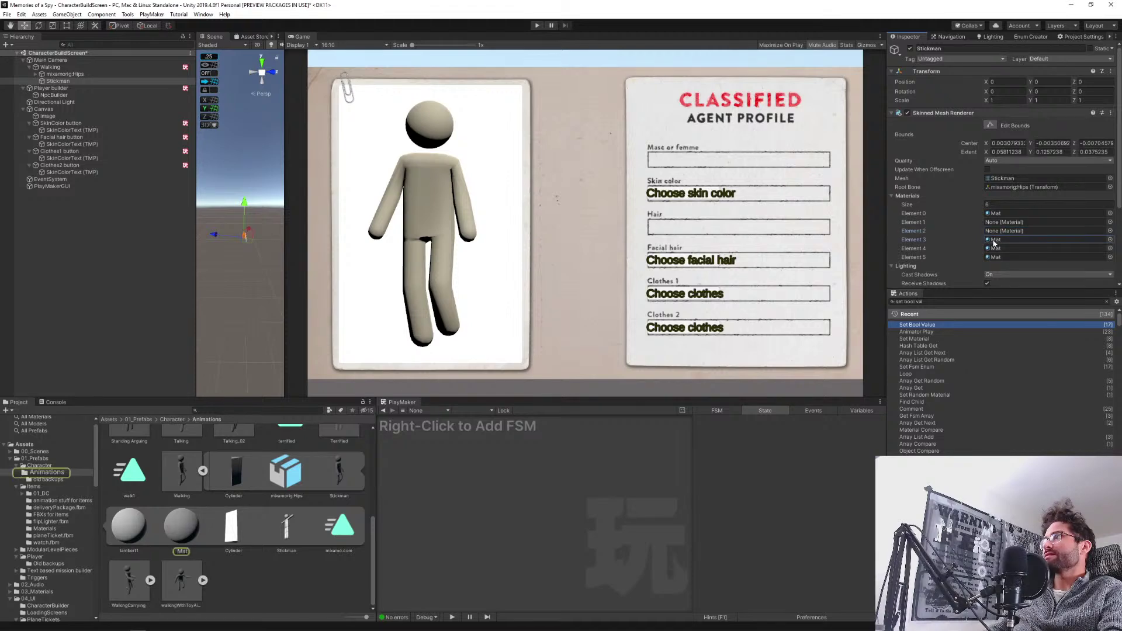
key("Delete")
left_click(996, 249)
key("Delete")
left_click(995, 258)
key("Delete")
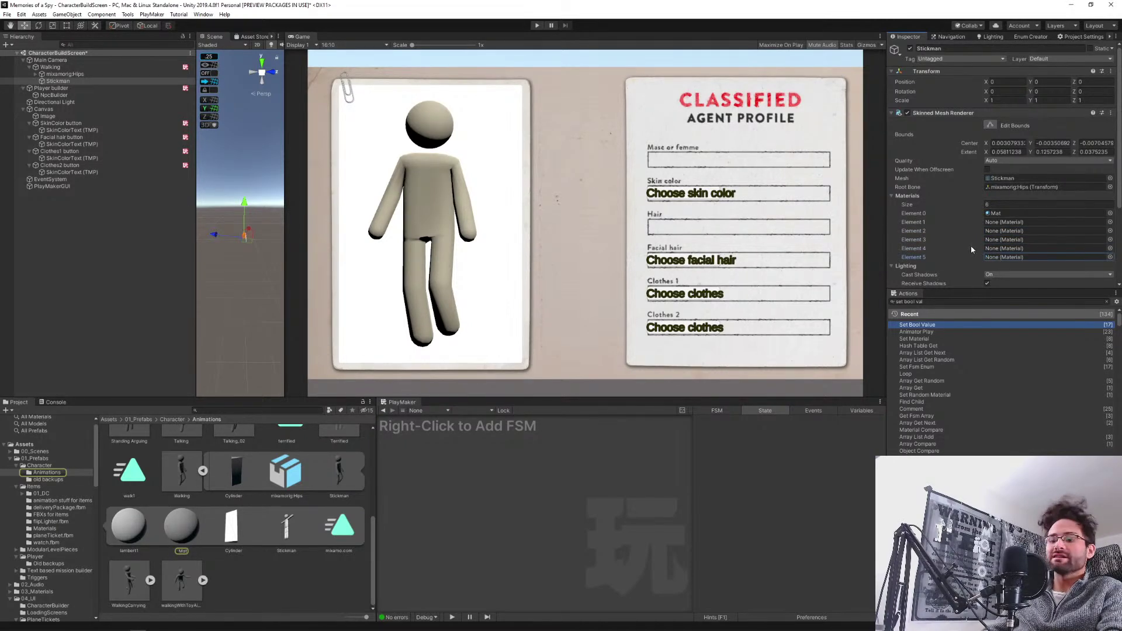
key("ctrl+s")
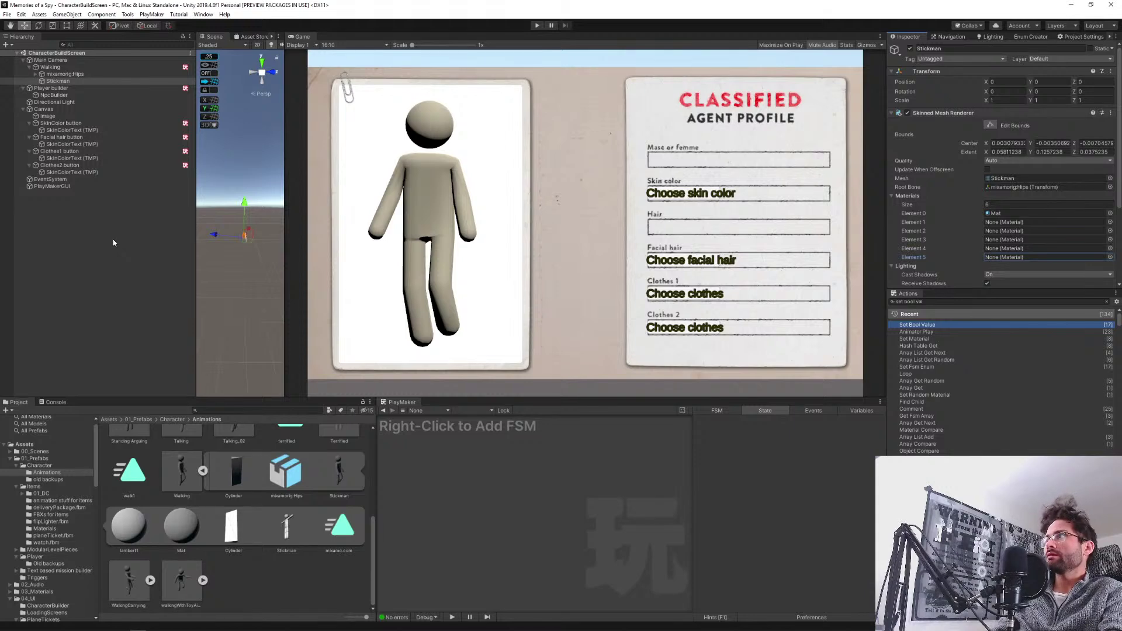
Run the scene and test the Skin color, Facial hair, Clothes 1 and Clothes 2 buttons on the agent profile.
left_click(113, 265)
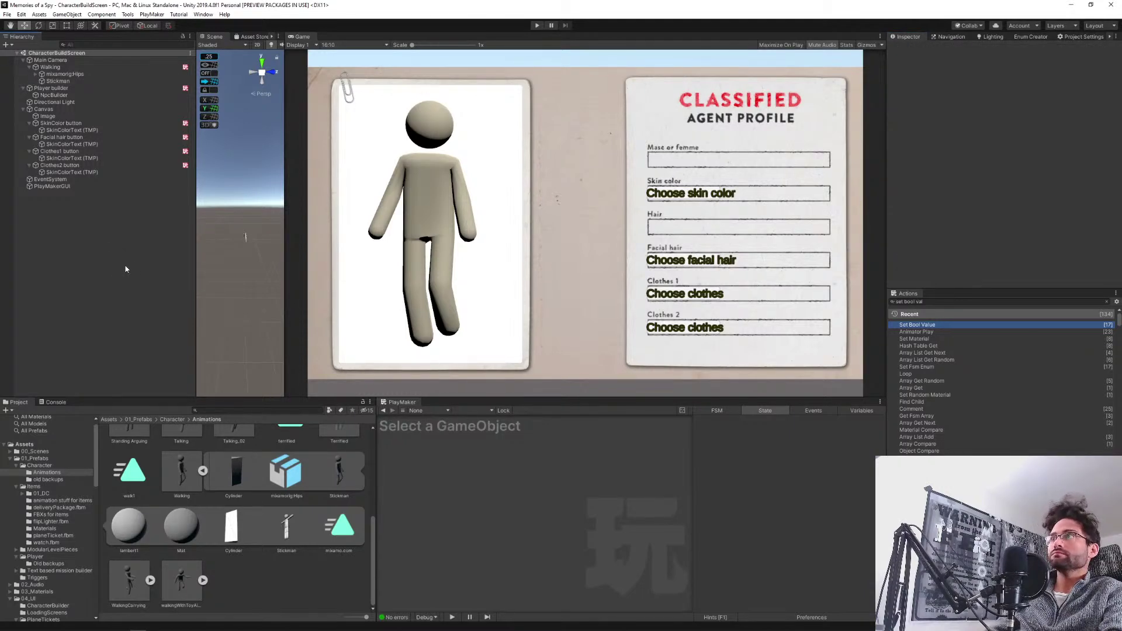
left_click(534, 25)
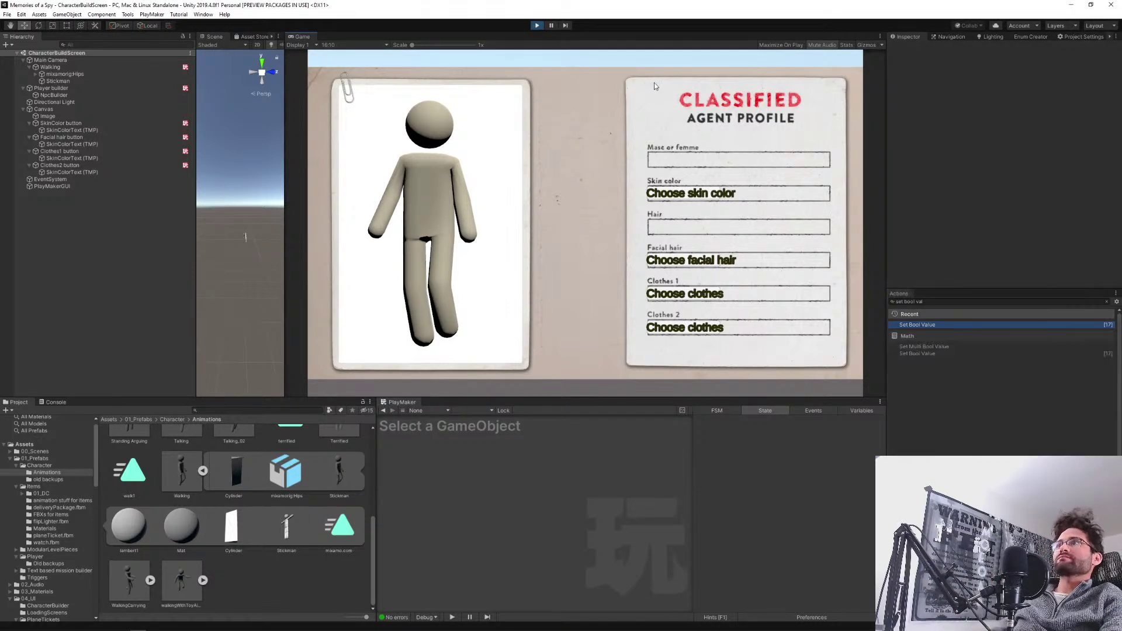
left_click(652, 199)
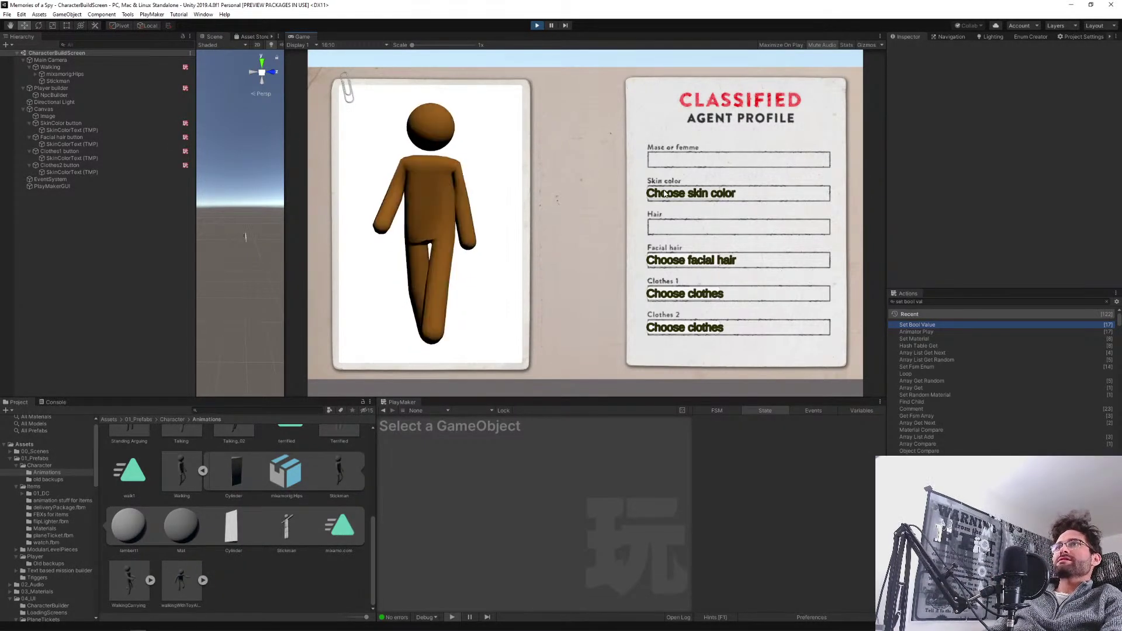
left_click(663, 264)
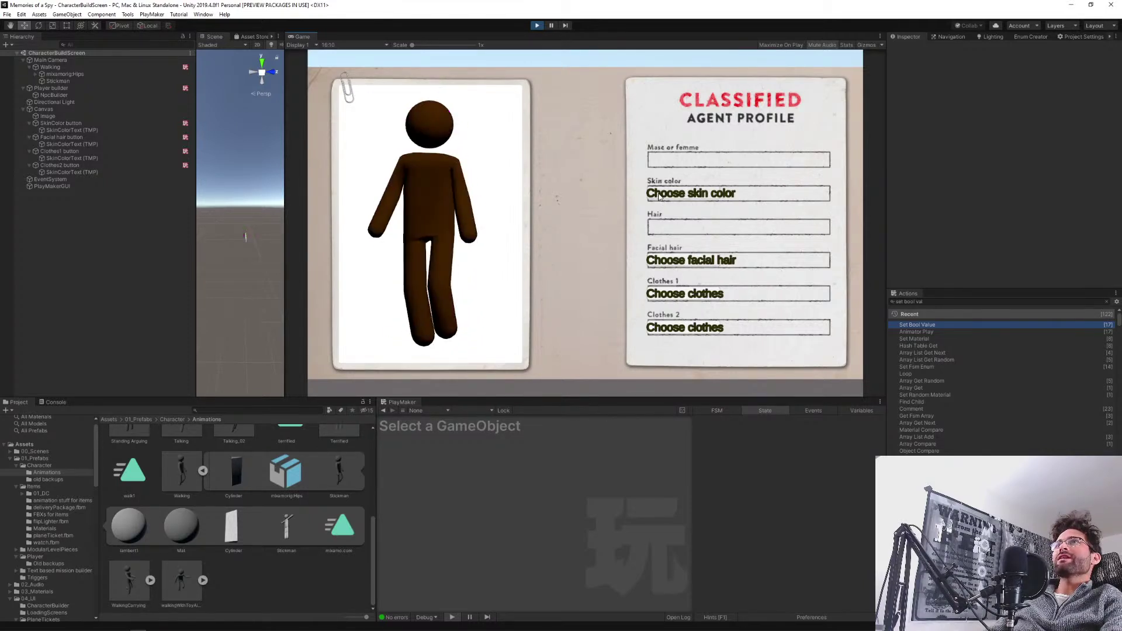
left_click(665, 260)
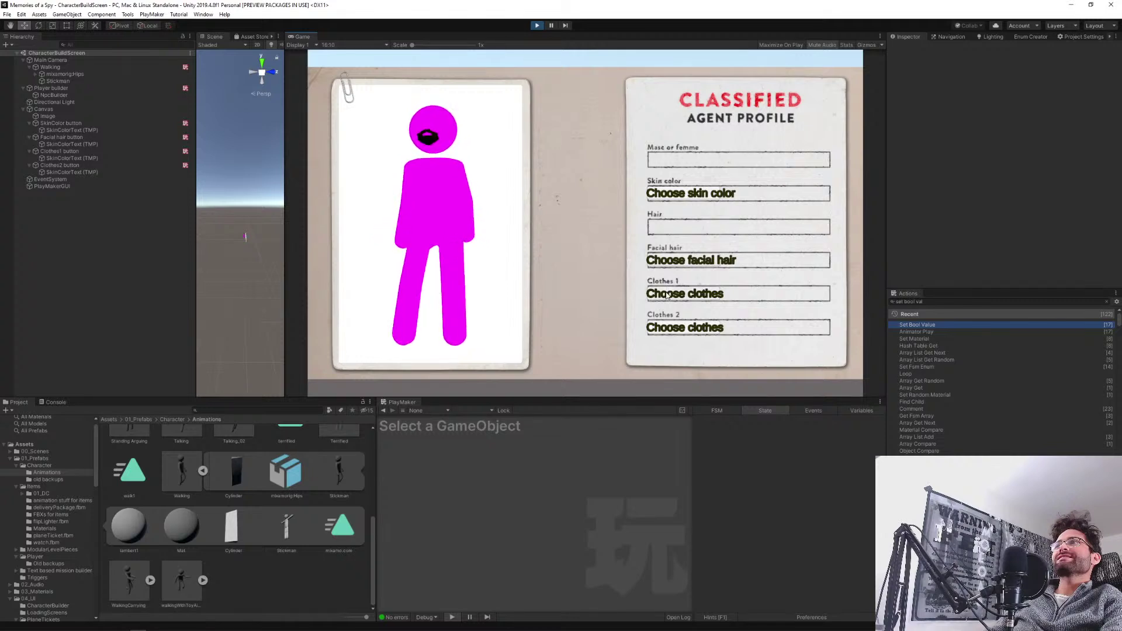
left_click(667, 329)
left_click(670, 299)
left_click(670, 264)
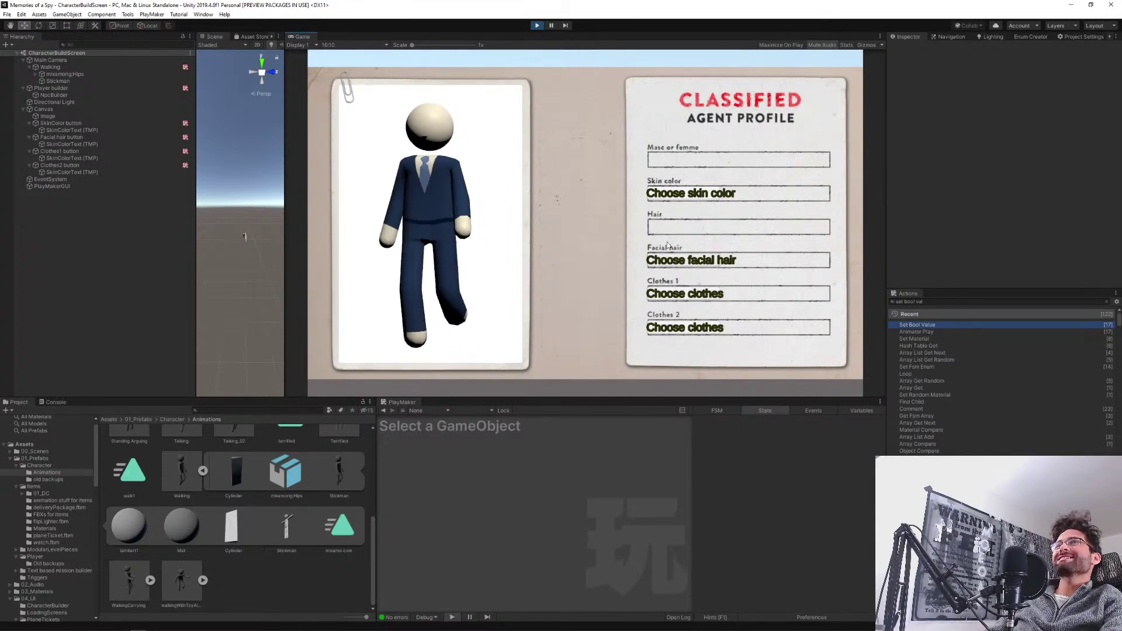
left_click(670, 195)
left_click(670, 195)
left_click(670, 197)
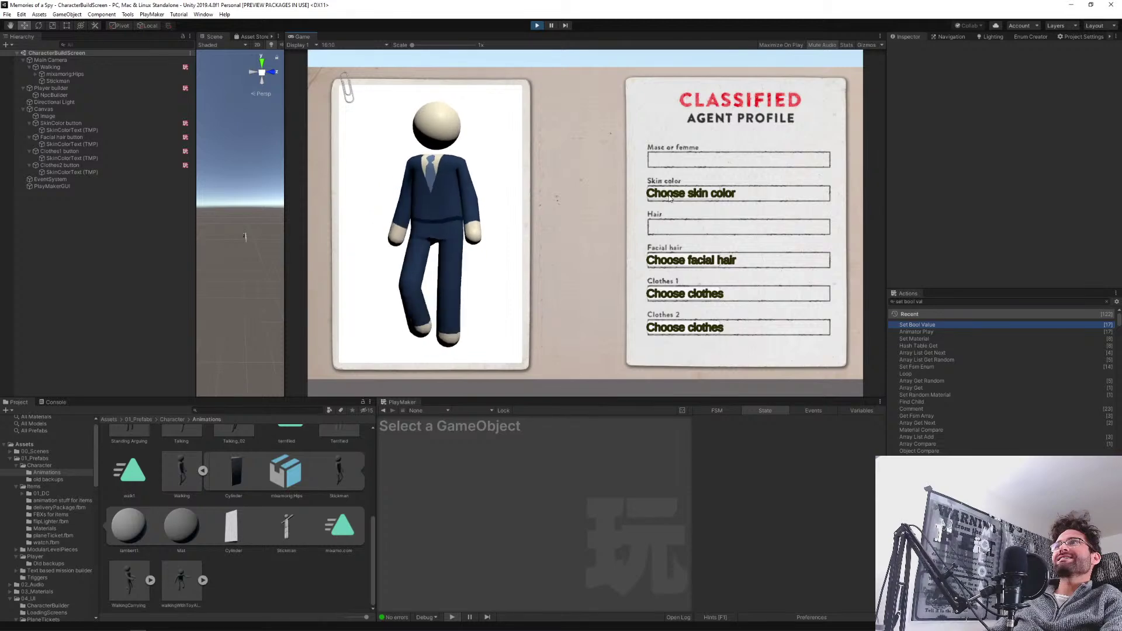
left_click(671, 199)
left_click(672, 263)
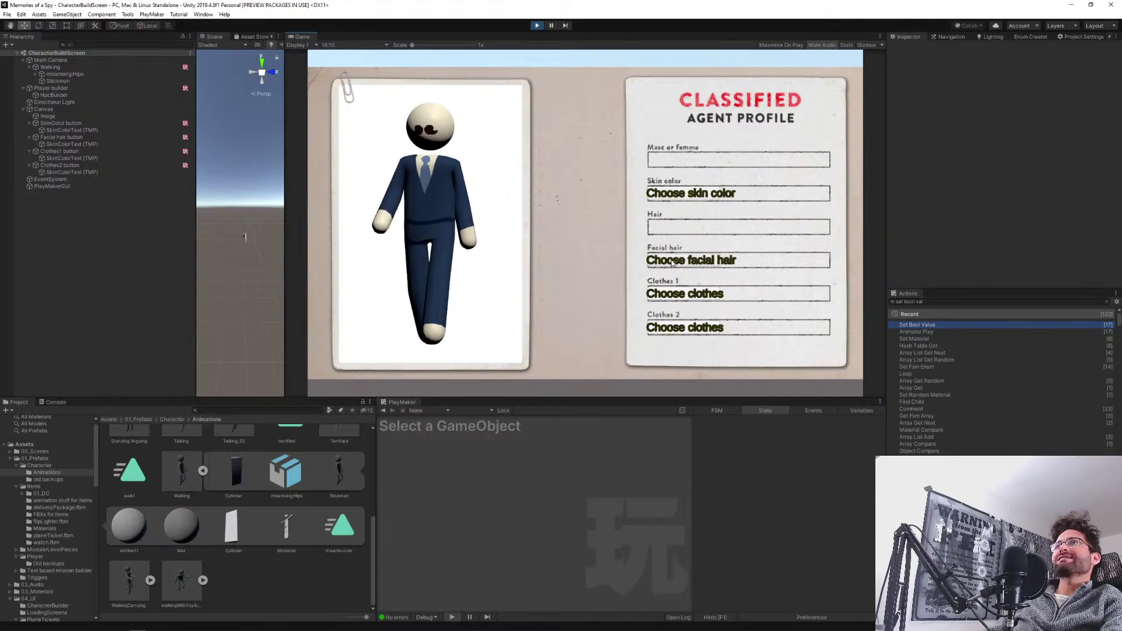
Inspect Stickman's material elements while testing the skin color, facial hair and both clothes buttons in the running scene.
left_click(58, 81)
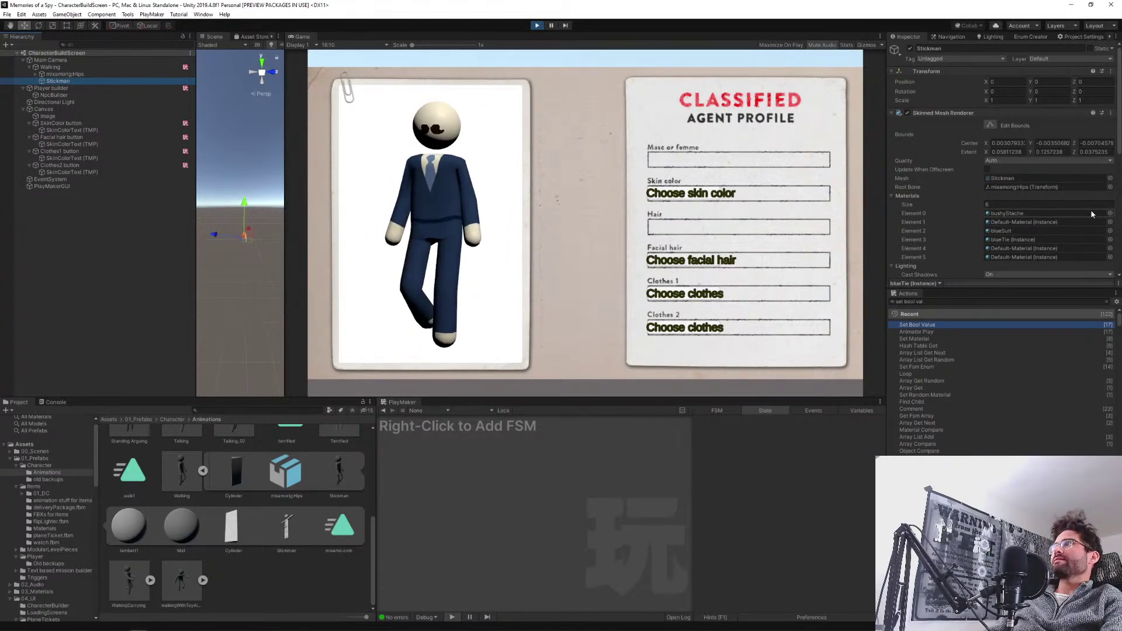
left_click(719, 197)
left_click(710, 197)
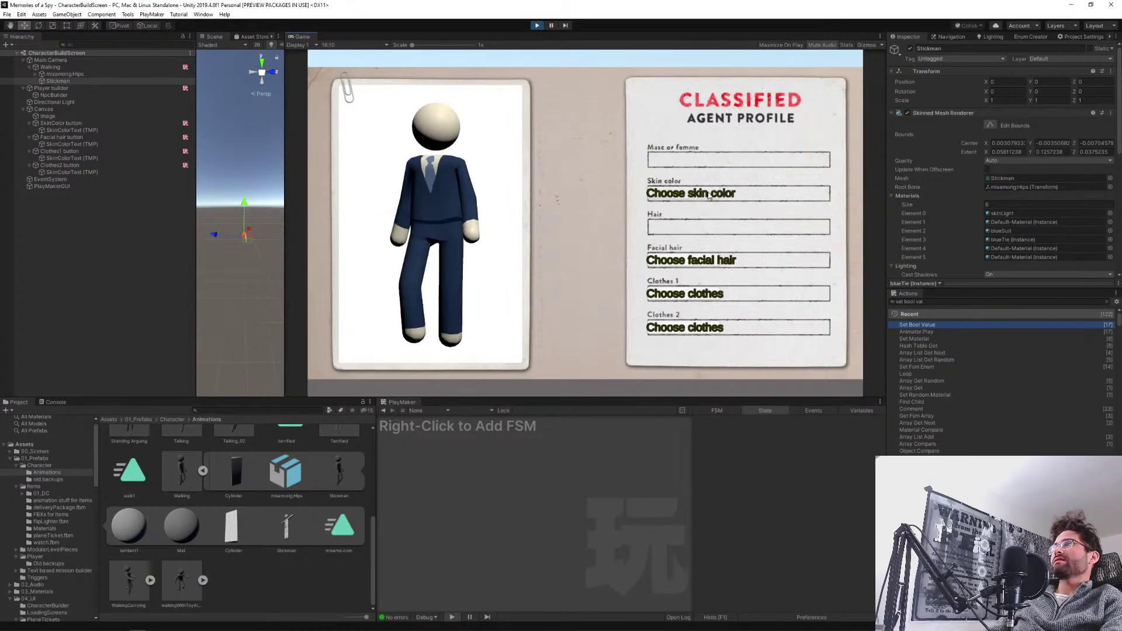
left_click(705, 265)
left_click(704, 264)
left_click(705, 265)
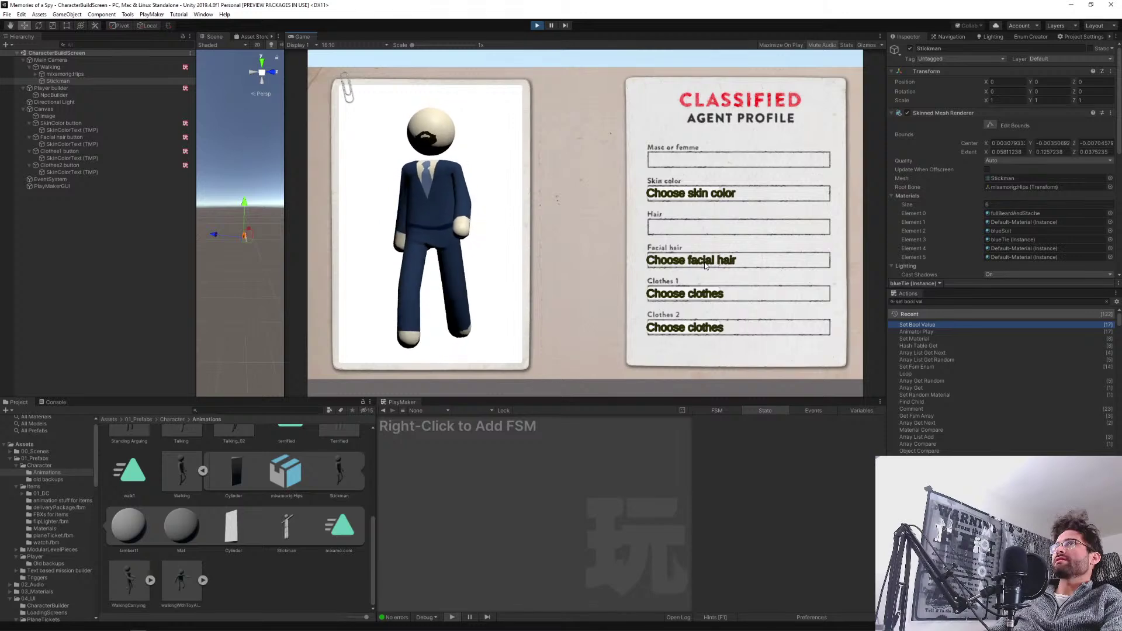
left_click(706, 266)
left_click(704, 293)
left_click(703, 293)
left_click(703, 294)
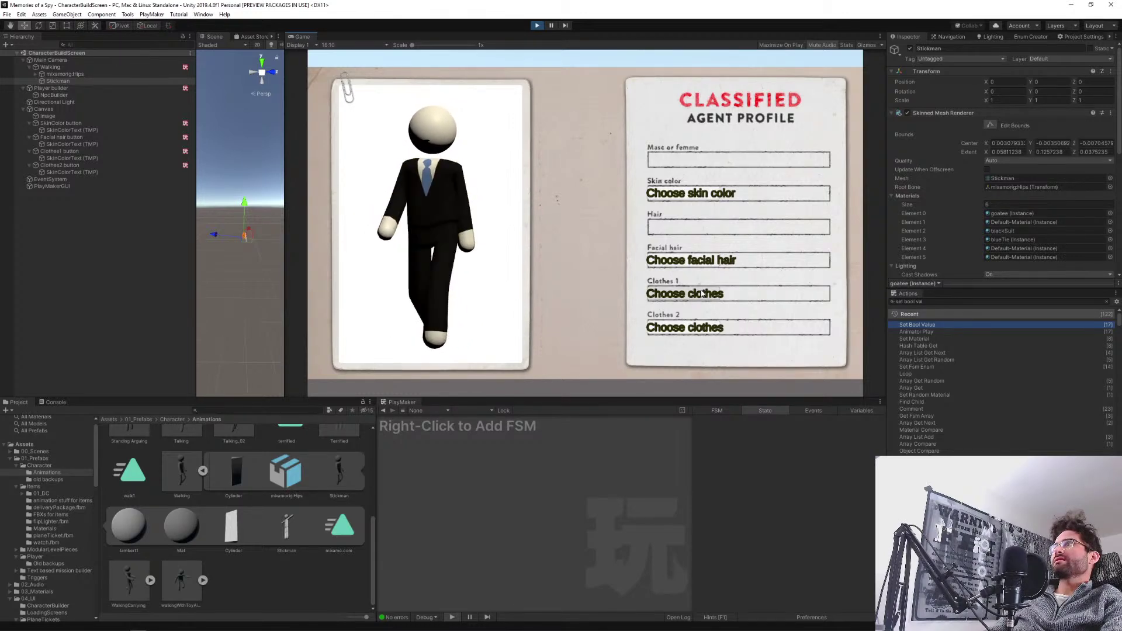
left_click(703, 293)
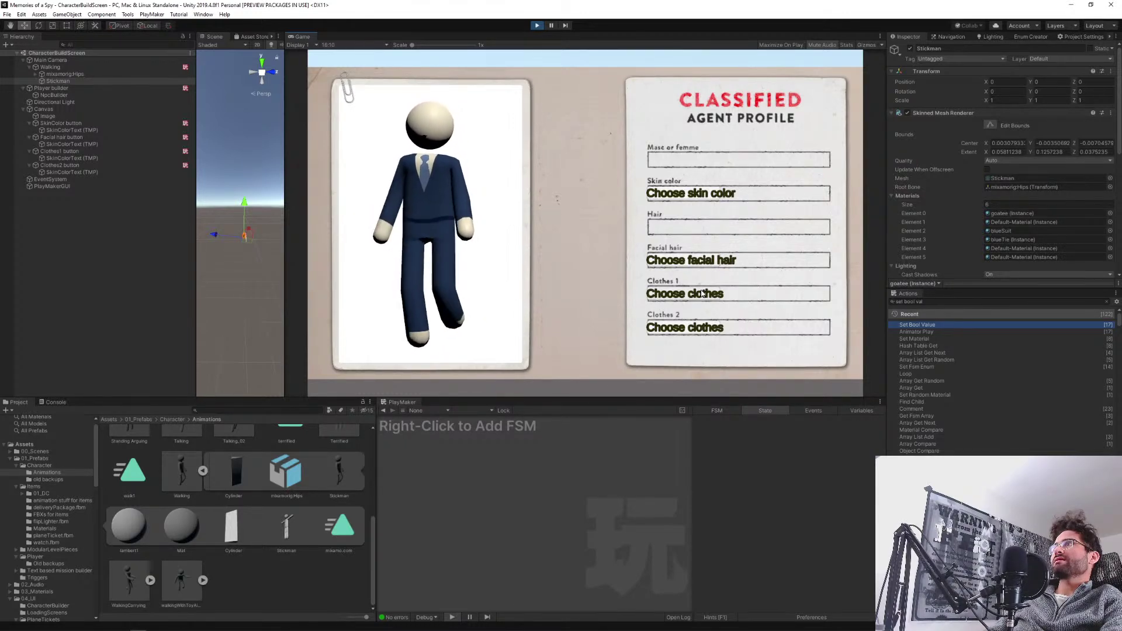
left_click(701, 327)
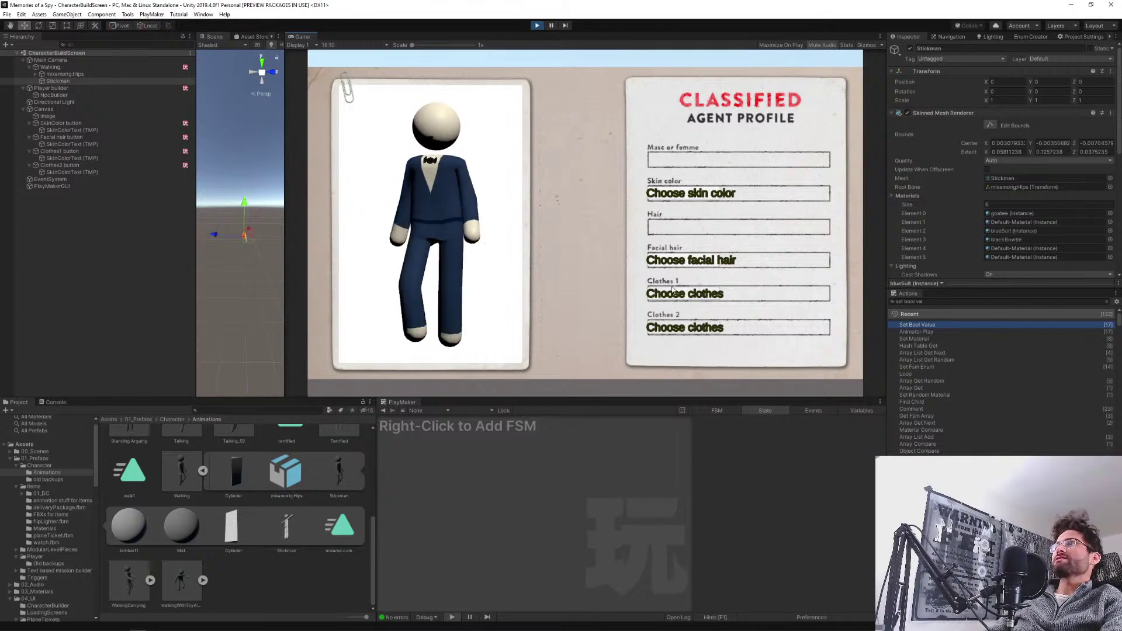
Alternate the Facial hair and Clothes 1 buttons, recheck Skin color against Stickman's Element 0, and stop the scene.
left_click(677, 293)
left_click(679, 264)
left_click(680, 295)
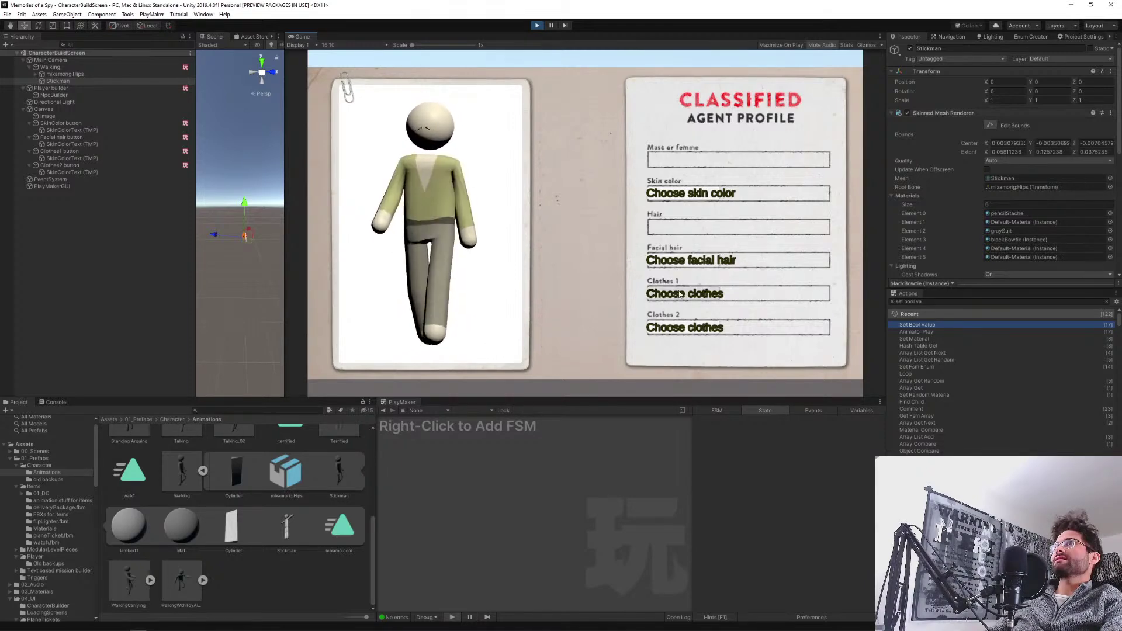
left_click(683, 264)
left_click(684, 294)
left_click(688, 264)
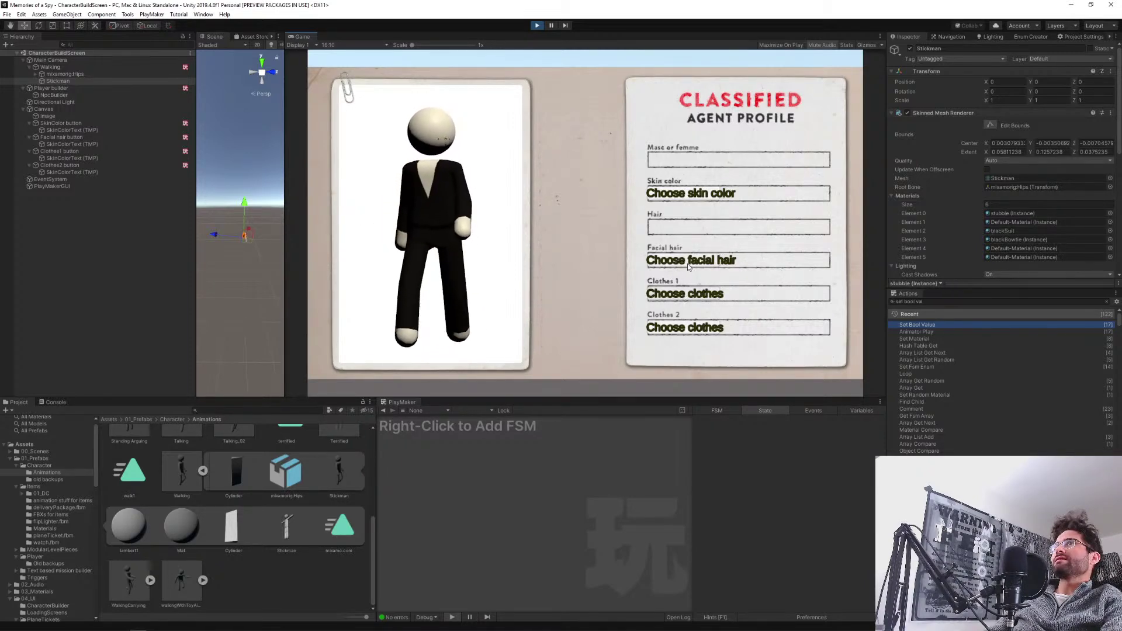
left_click(687, 266)
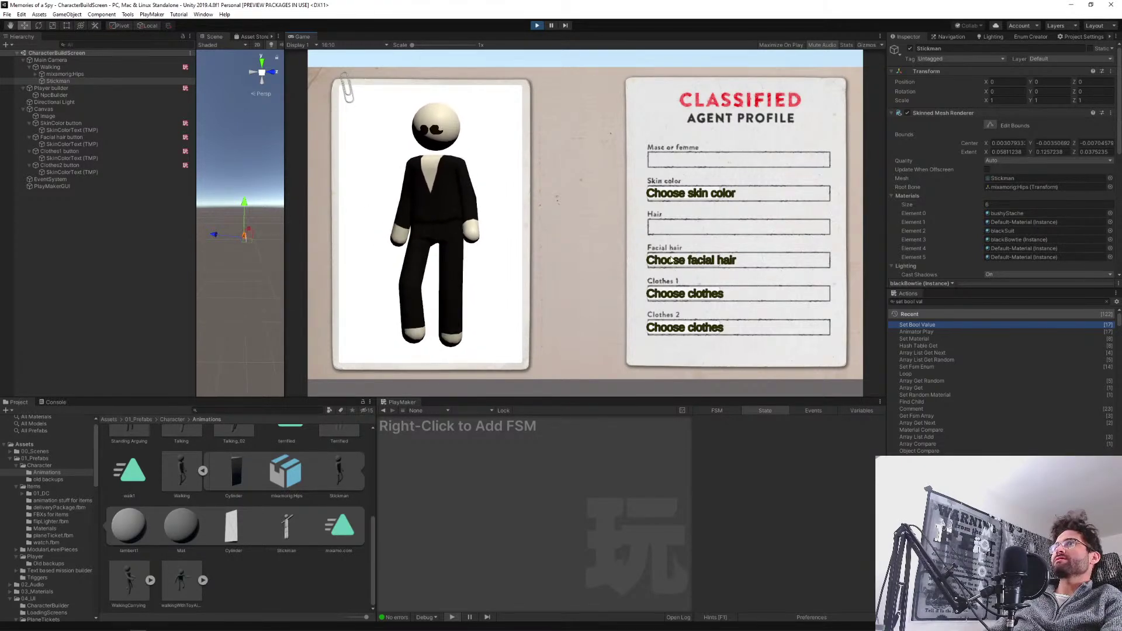
left_click(669, 198)
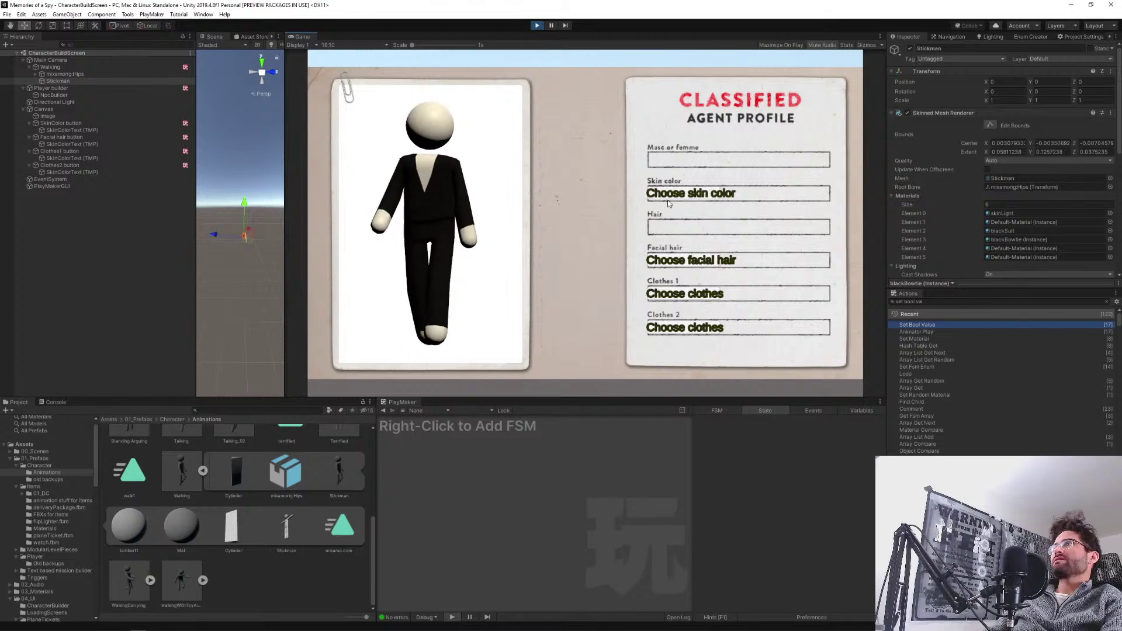
left_click(665, 263)
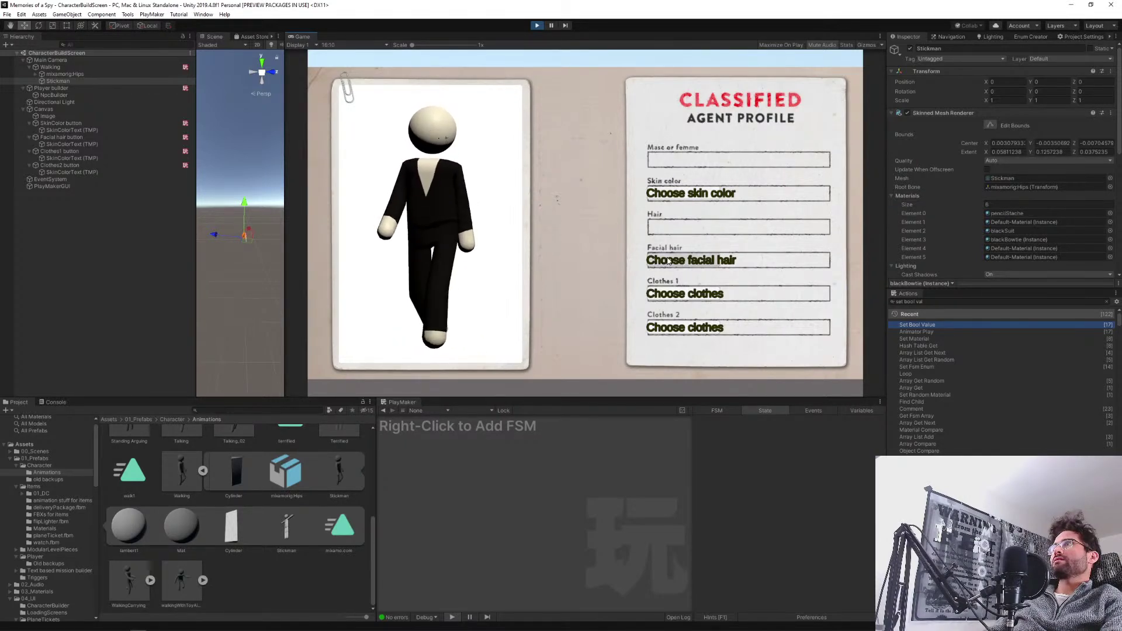
left_click(669, 261)
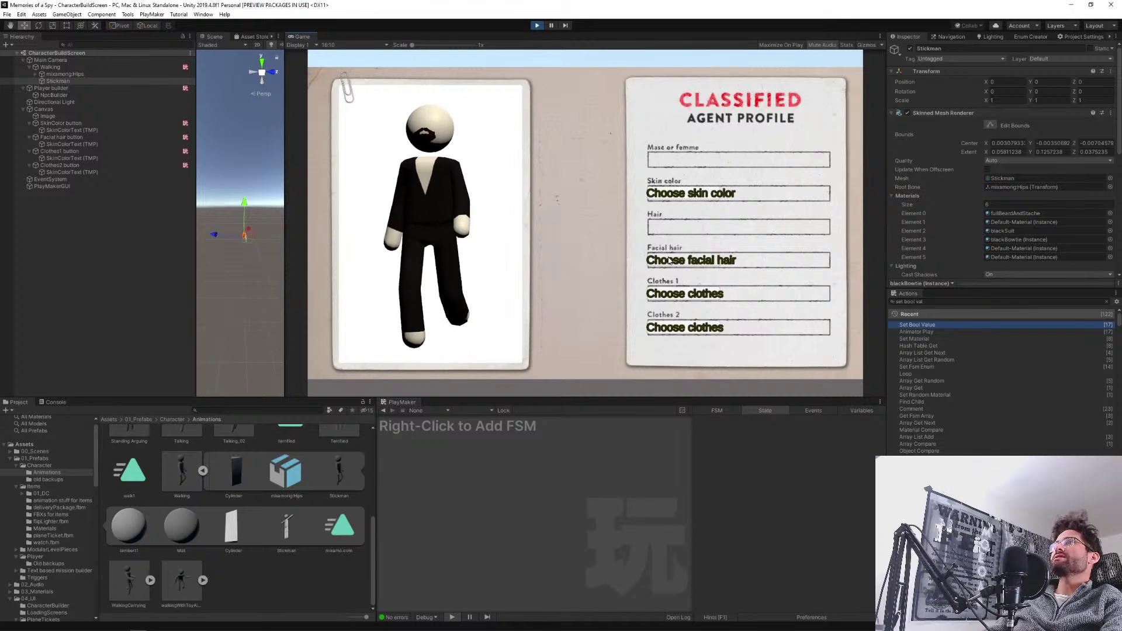
left_click(670, 262)
left_click(537, 26)
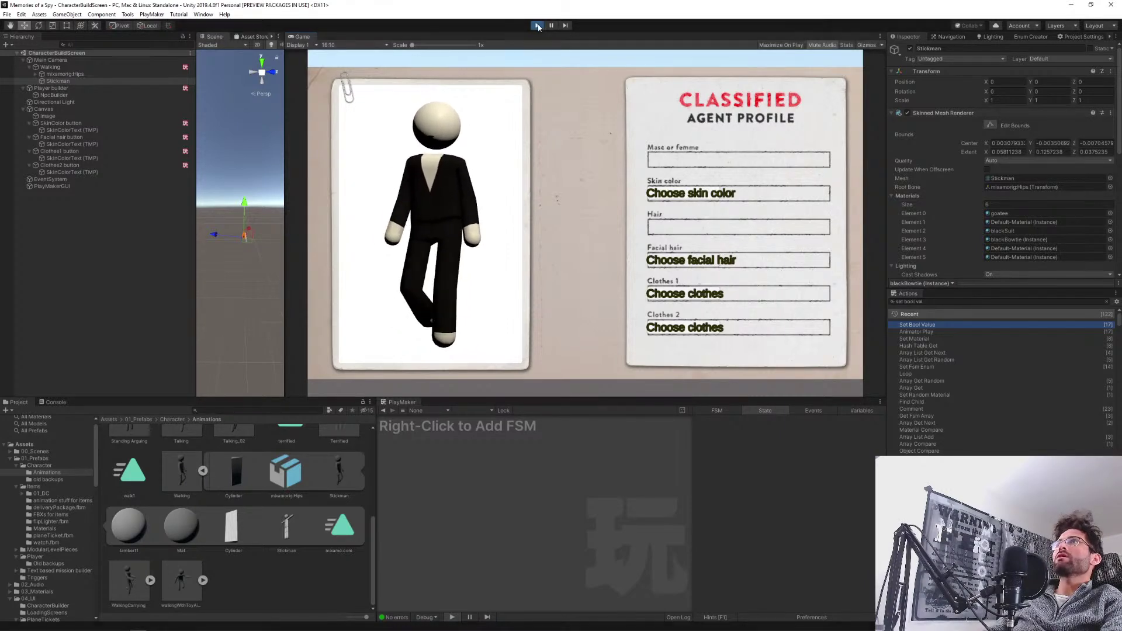
Set the Set Material index to 1 in the Facial hair button's Set color state, save, and check the Clothes1 button's FSM.
left_click(81, 138)
left_click(526, 541)
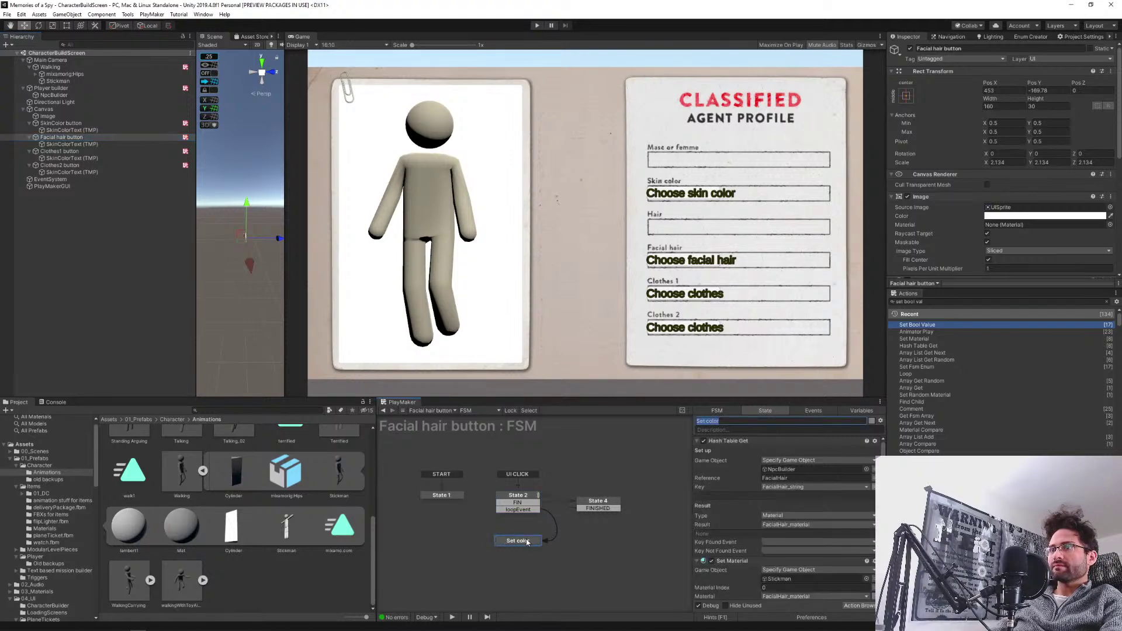
scroll(743, 550, "down", 1)
left_click(777, 567)
type("1")
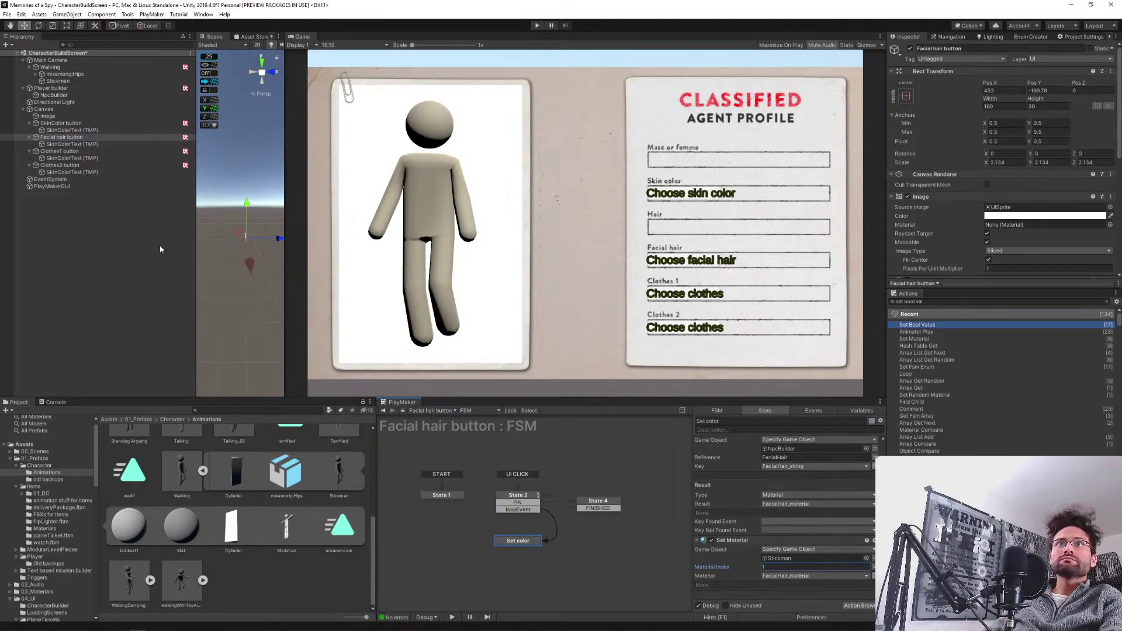
left_click(61, 152)
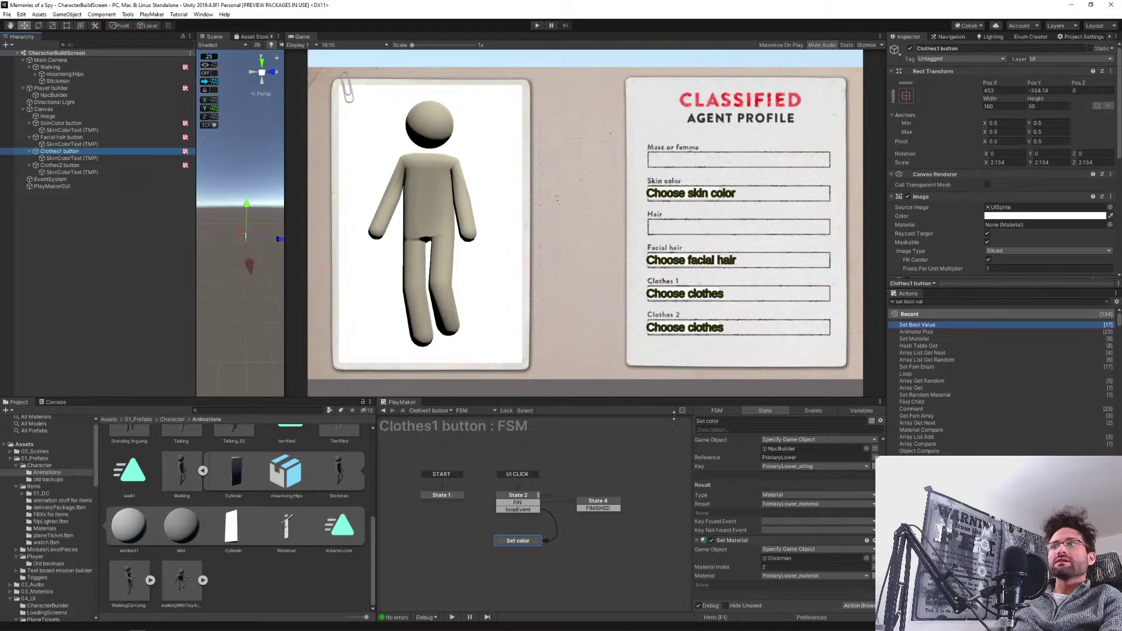
Run the scene again and test the Skin color, Facial hair and Clothes 1 buttons together.
left_click(129, 308)
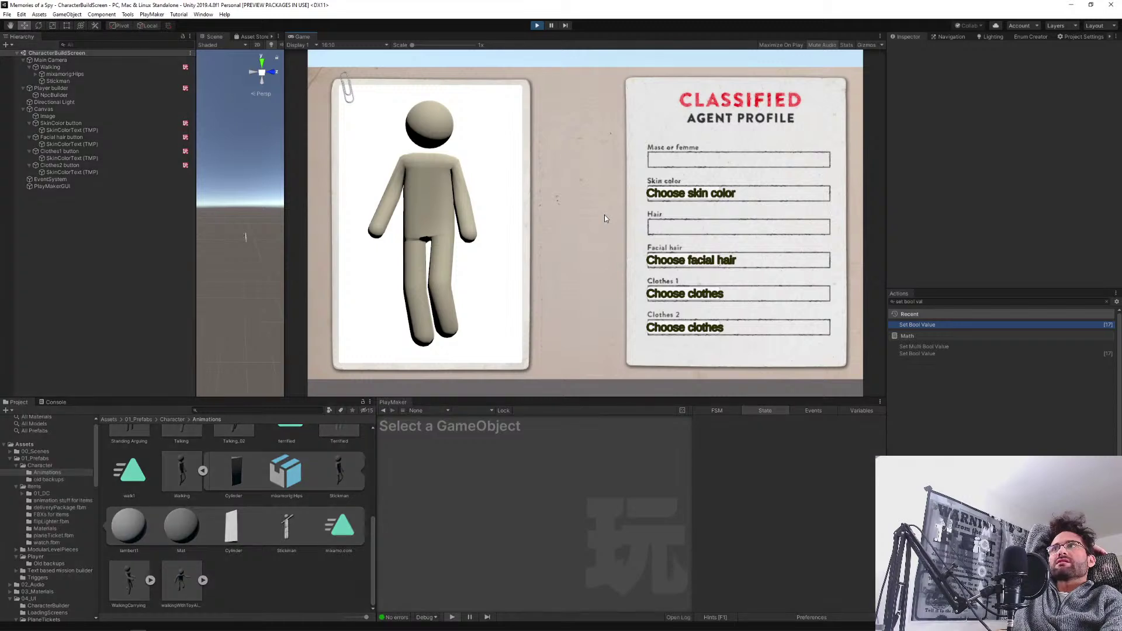
left_click(699, 194)
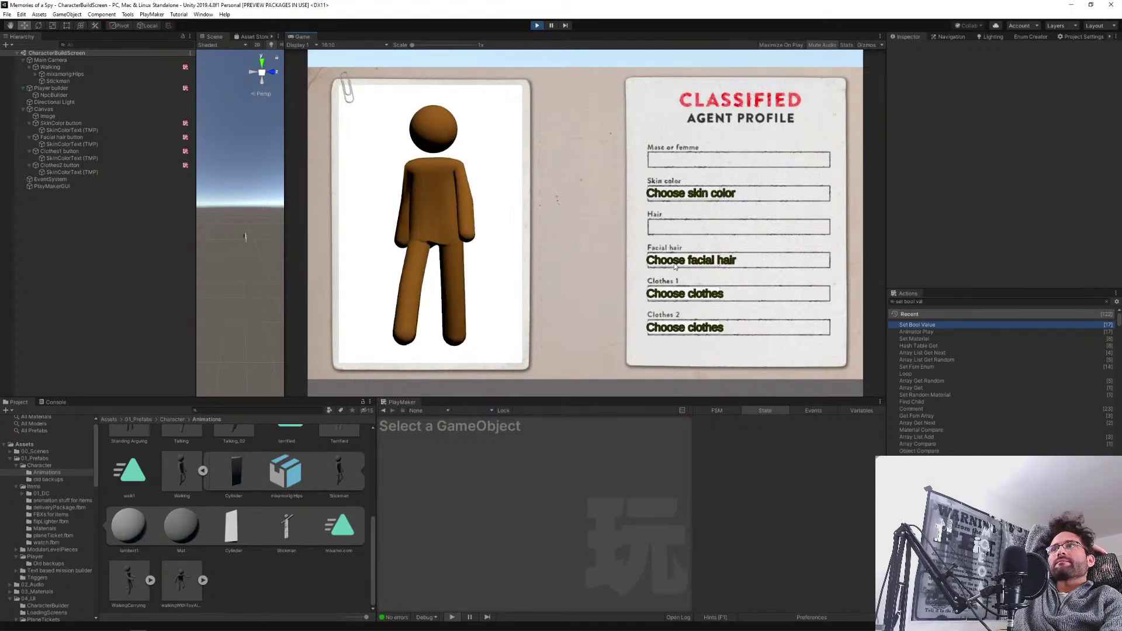
left_click(675, 266)
left_click(666, 297)
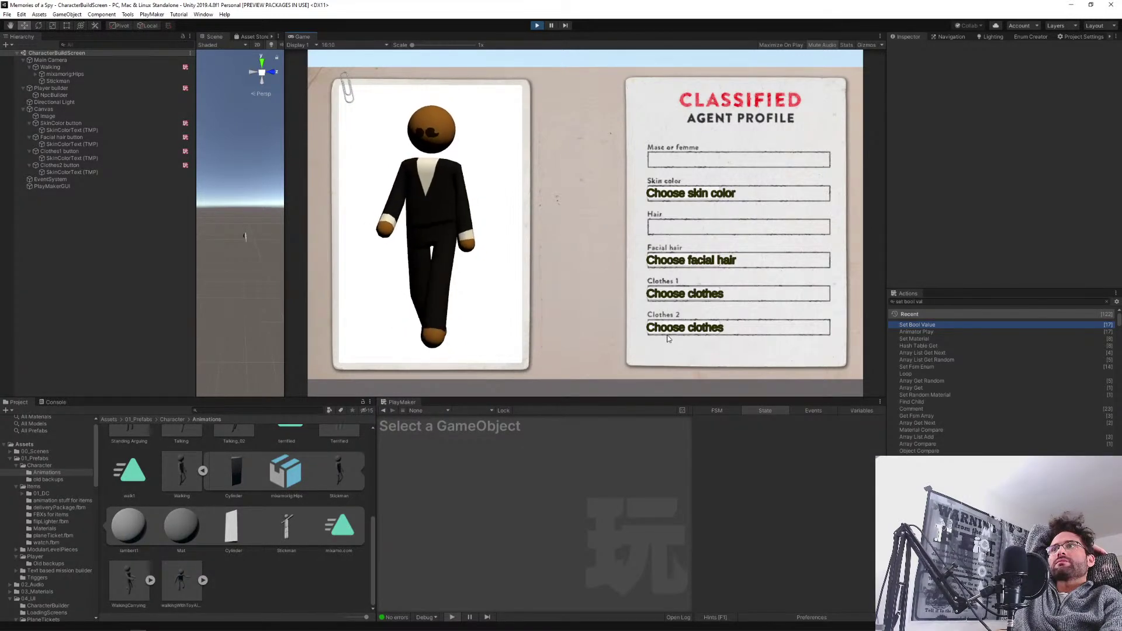
Test the Clothes 2, skin color and facial hair options on the character in the running game.
left_click(667, 335)
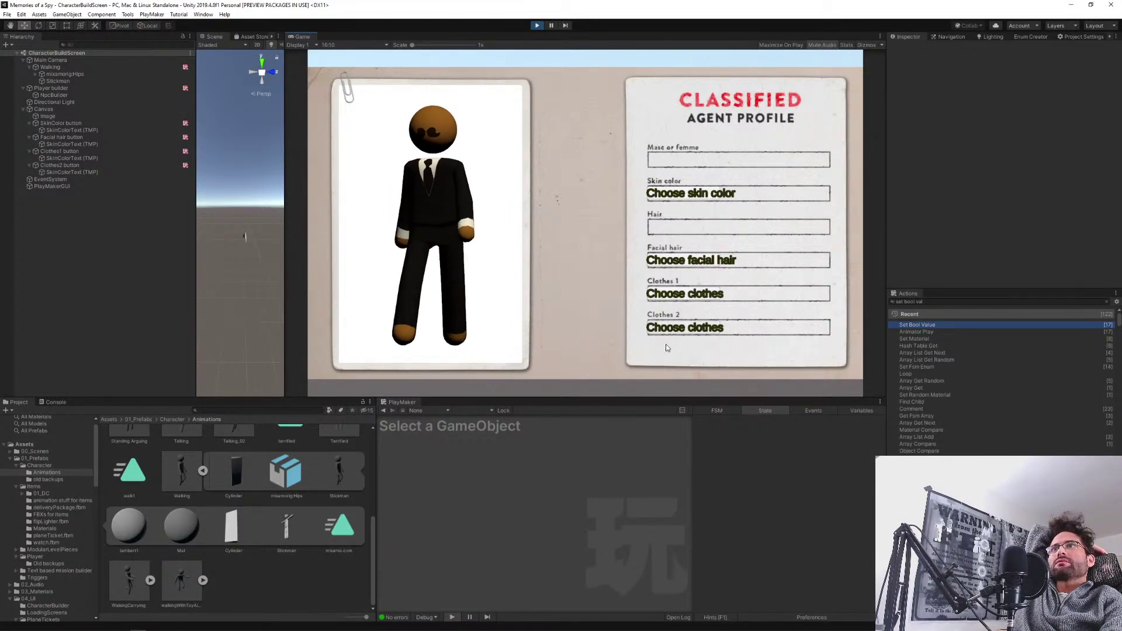
left_click(686, 196)
left_click(685, 197)
left_click(685, 197)
left_click(686, 197)
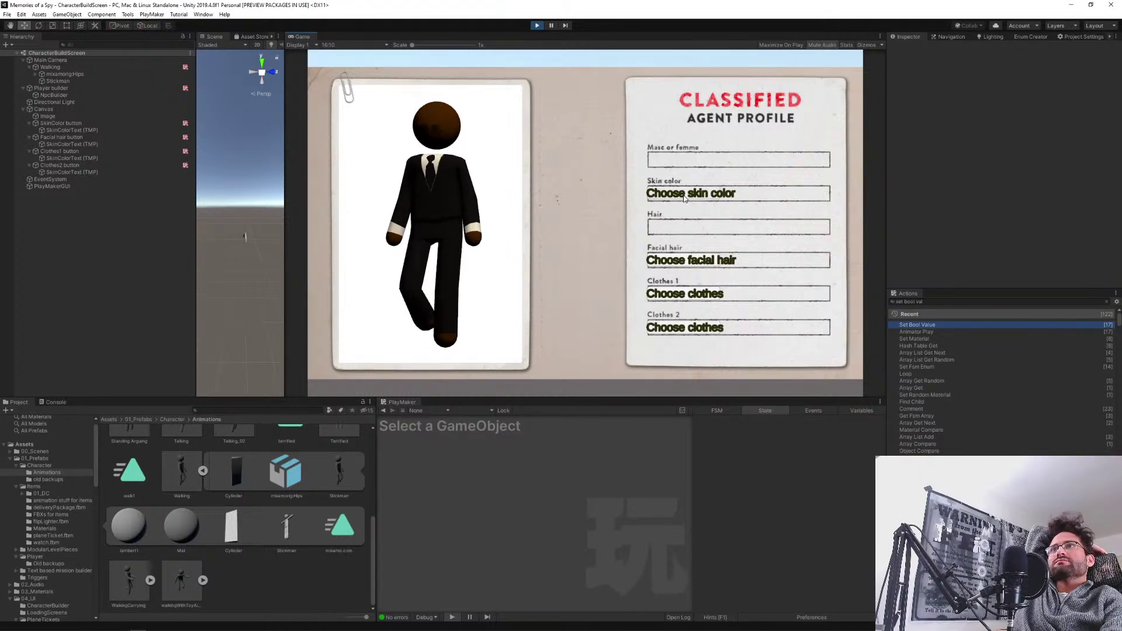
left_click(685, 197)
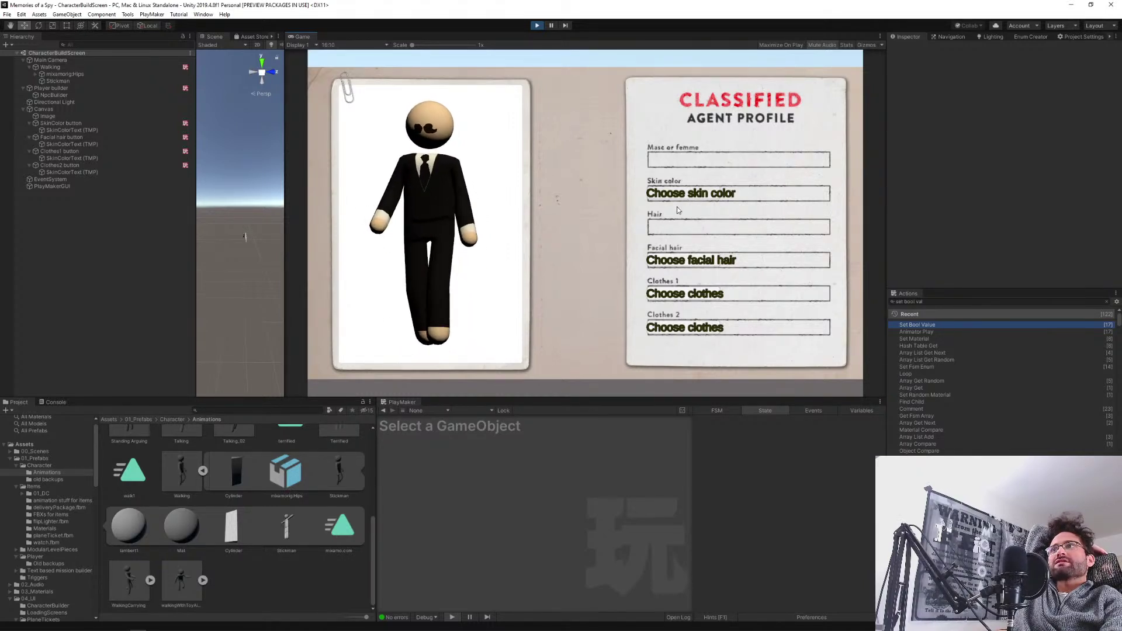
left_click(677, 266)
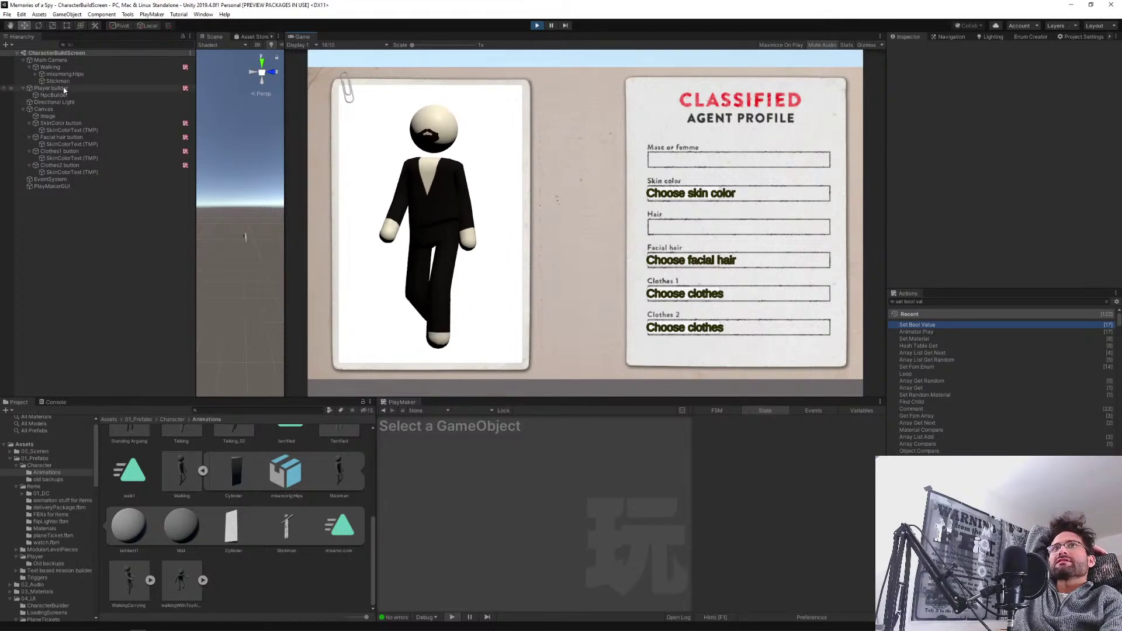
Inspect Stickman's materials while changing the skin color once and cycling through the facial hair options.
left_click(86, 81)
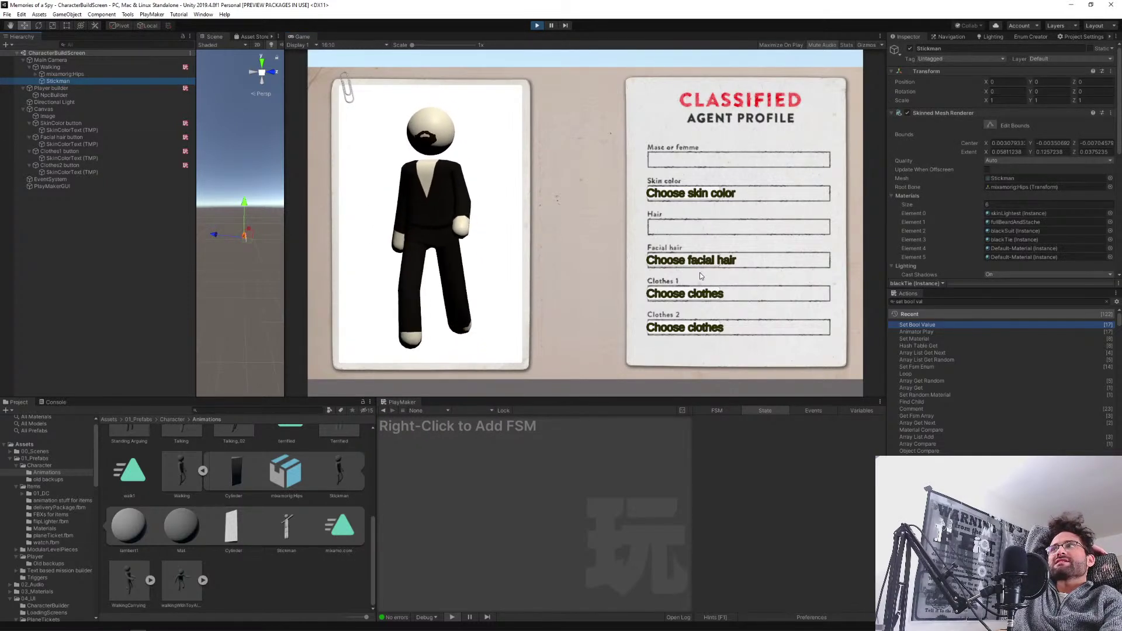
left_click(674, 195)
left_click(681, 261)
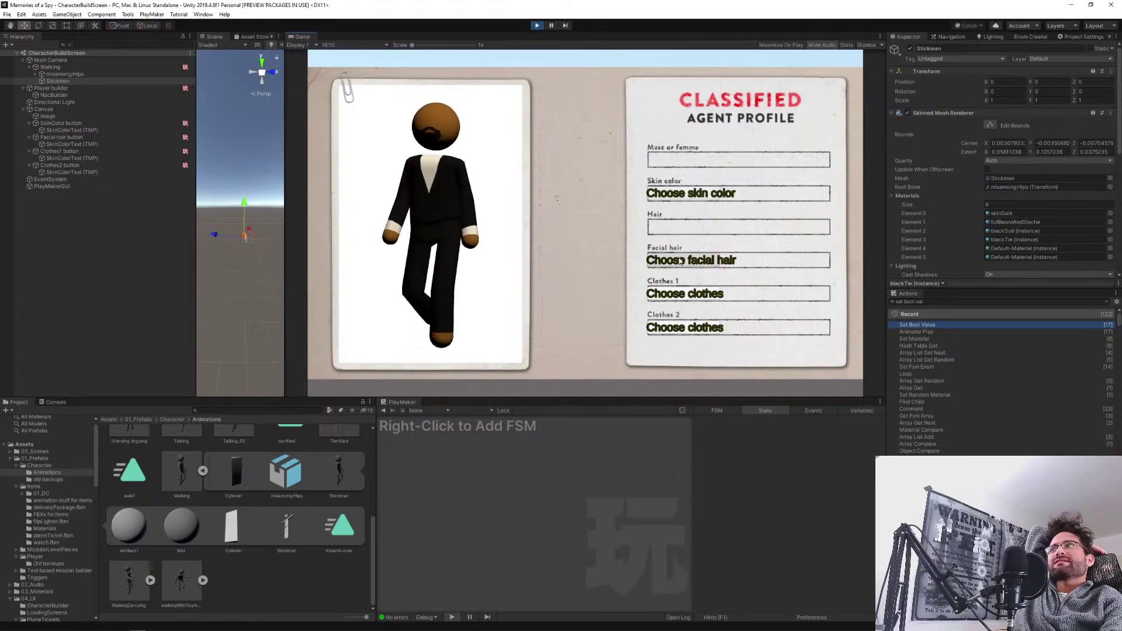
left_click(681, 262)
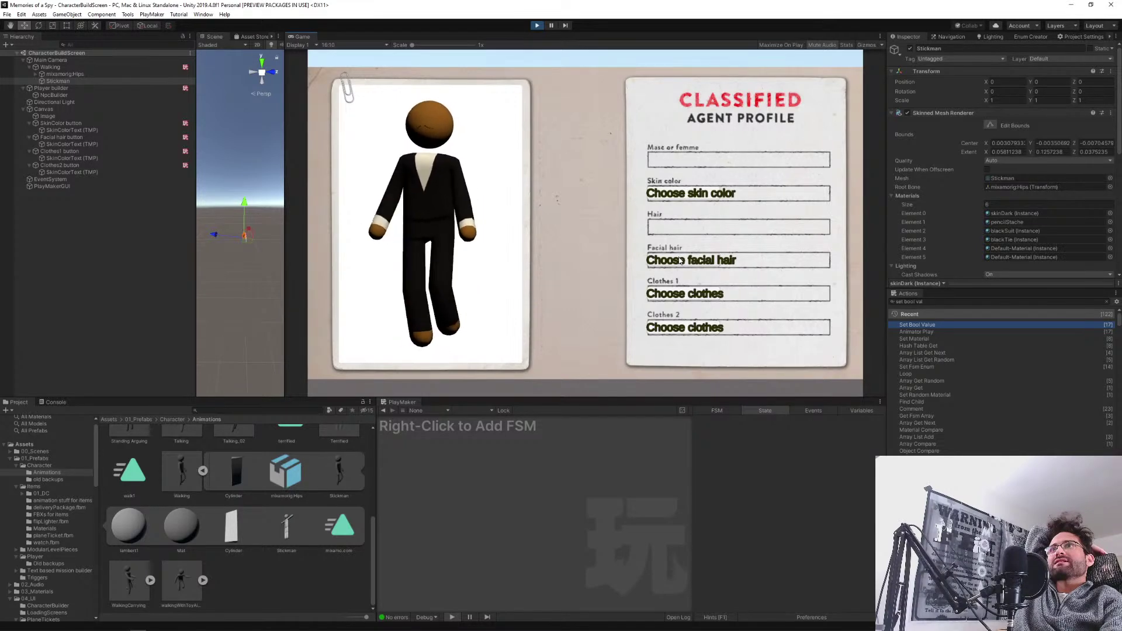
left_click(681, 261)
left_click(681, 262)
left_click(681, 262)
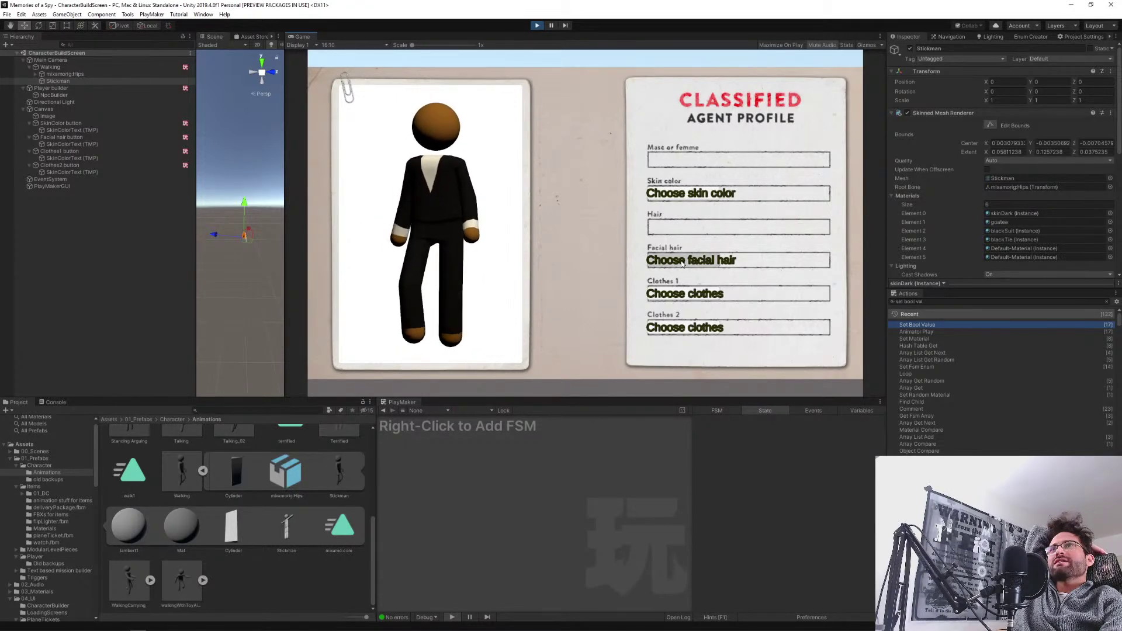
left_click(682, 262)
Alternate between skin color and facial hair changes to check each beard style against different skin tones.
left_click(675, 194)
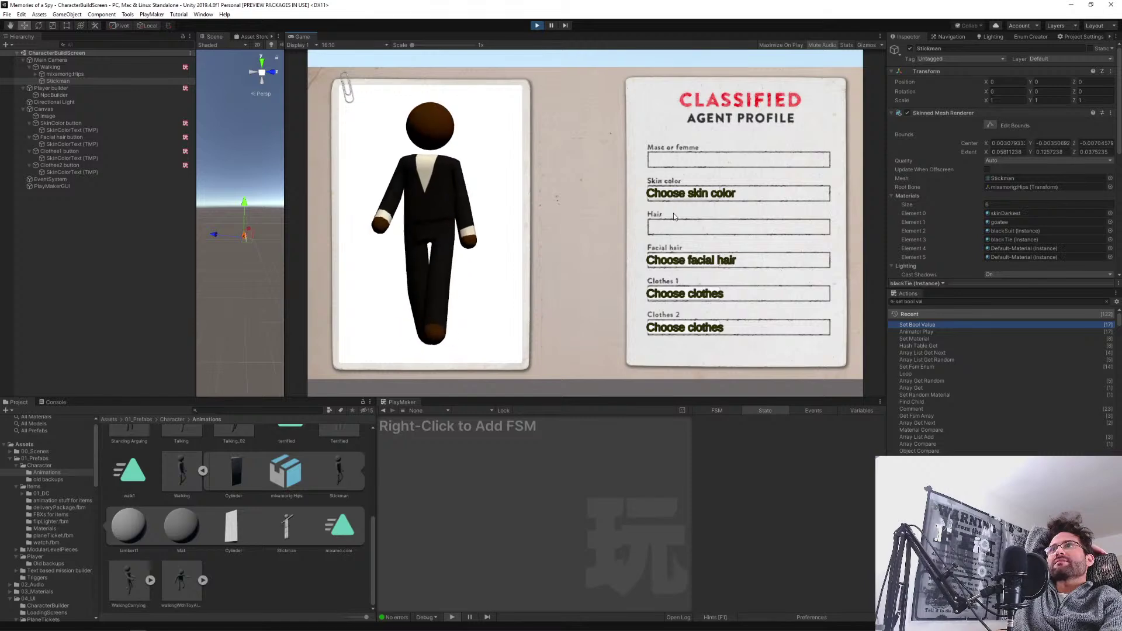
left_click(682, 262)
left_click(682, 262)
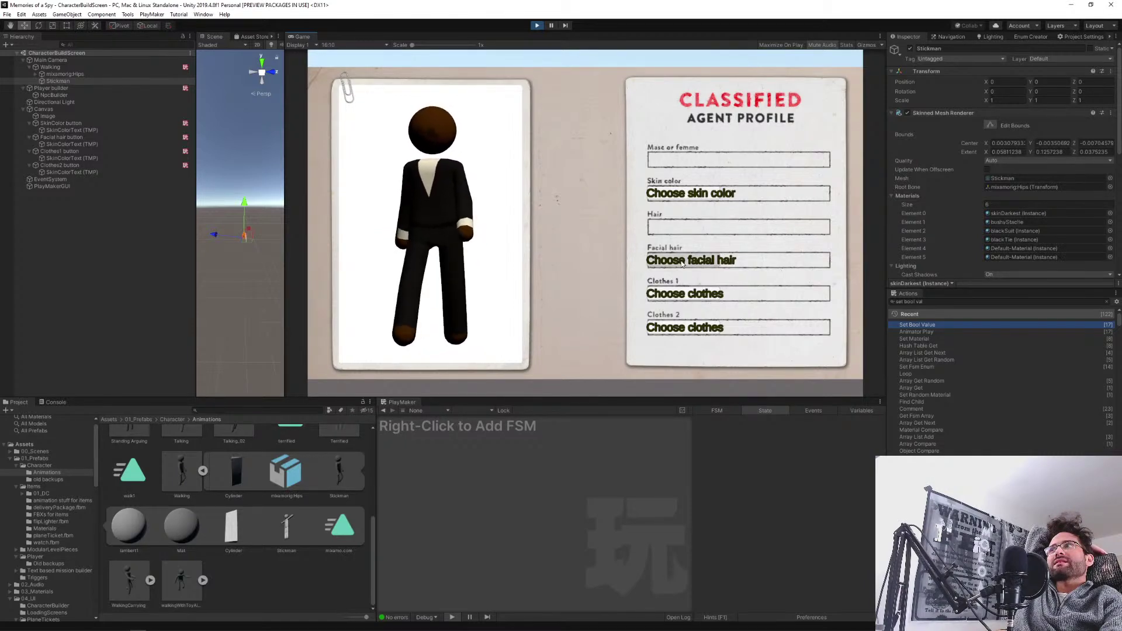
left_click(670, 195)
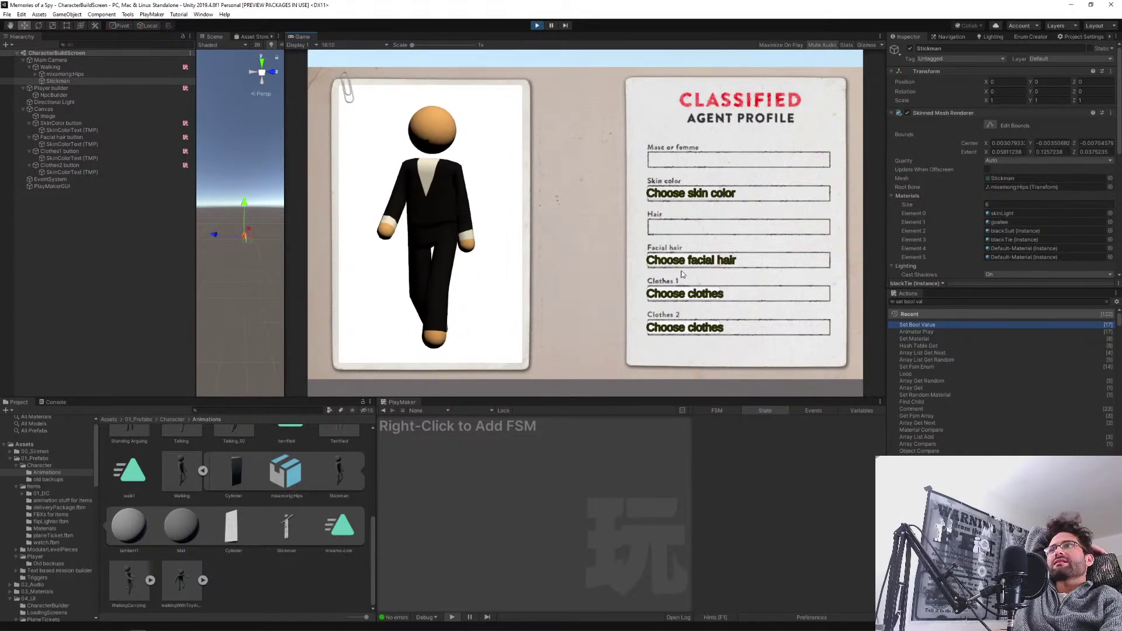
left_click(682, 262)
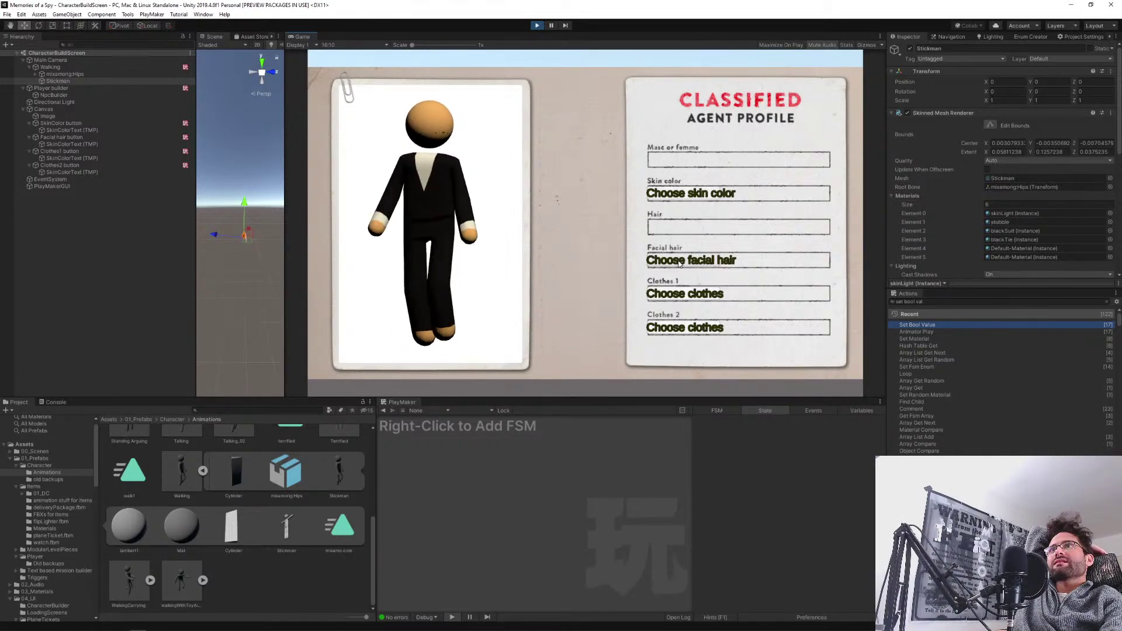
left_click(668, 188)
left_click(666, 266)
left_click(665, 266)
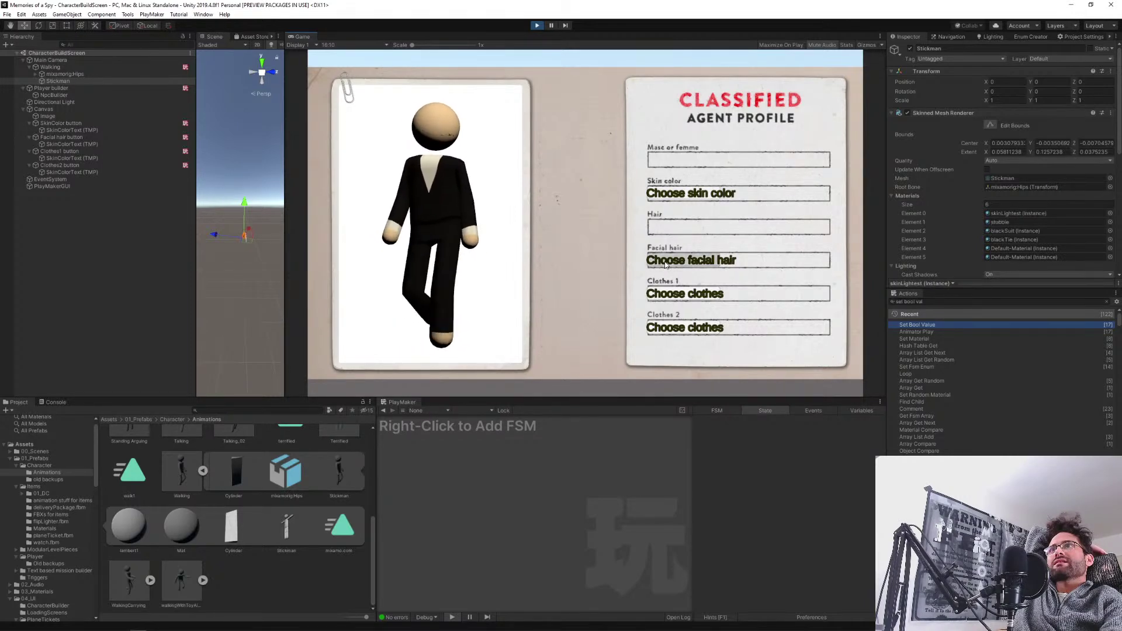
left_click(665, 265)
left_click(666, 264)
Cycle the Clothes 1 suits, switch the skin color and run through the facial hair options to check the combinations.
left_click(670, 294)
left_click(670, 294)
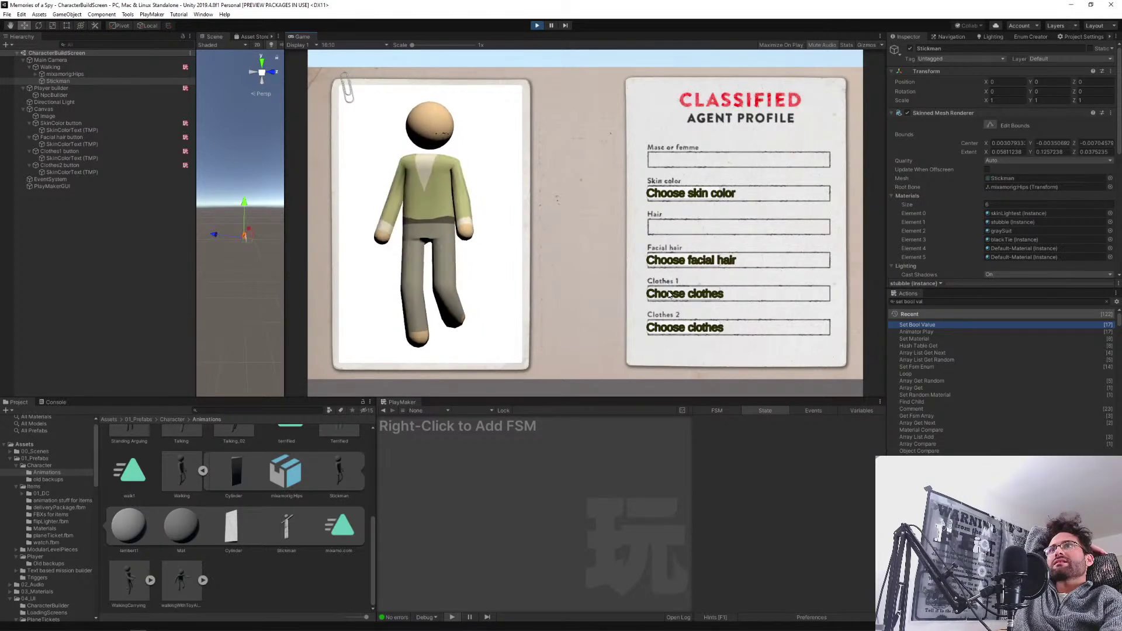
left_click(670, 294)
left_click(680, 196)
left_click(679, 265)
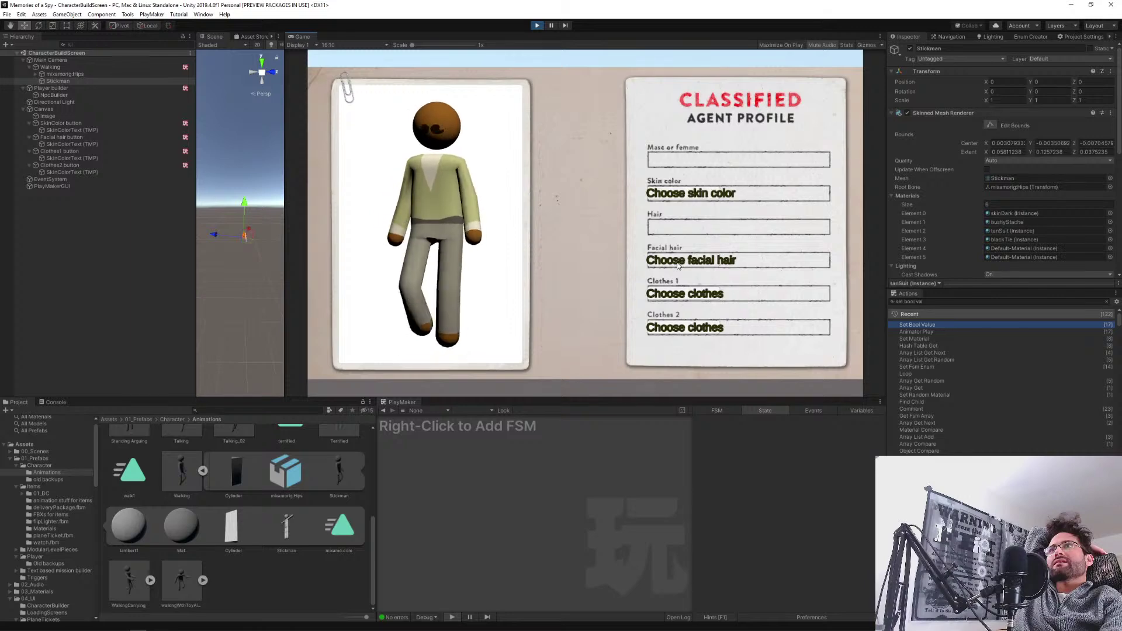
left_click(679, 265)
left_click(679, 265)
left_click(679, 265)
left_click(679, 265)
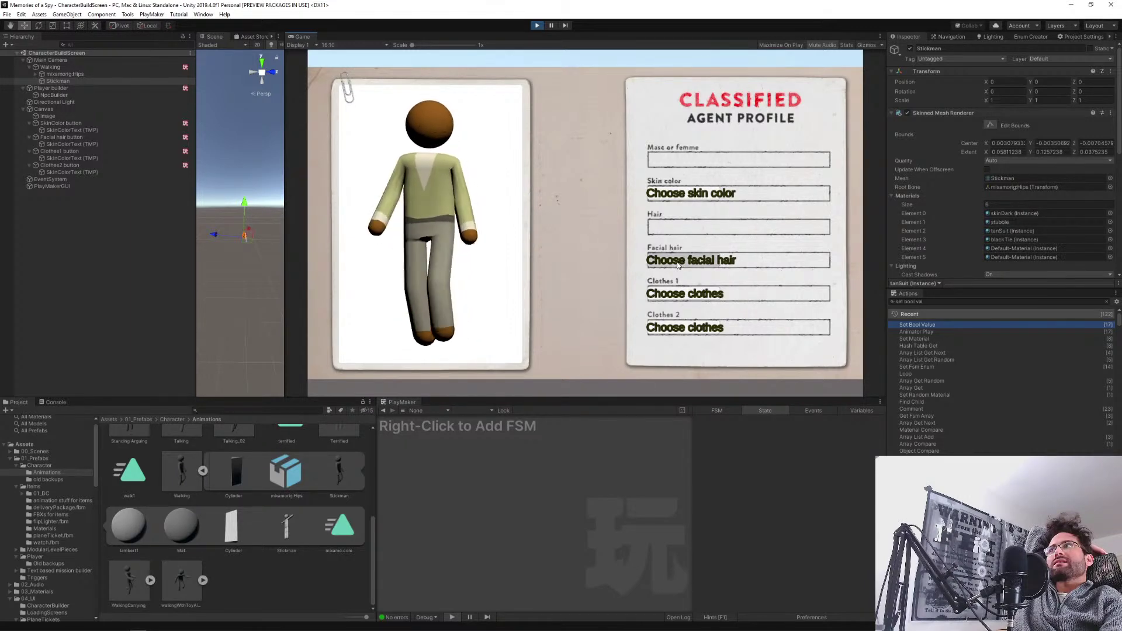
left_click(679, 265)
Test further Clothes 1 and Clothes 2 options, followed by more facial hair styles.
left_click(677, 297)
left_click(677, 297)
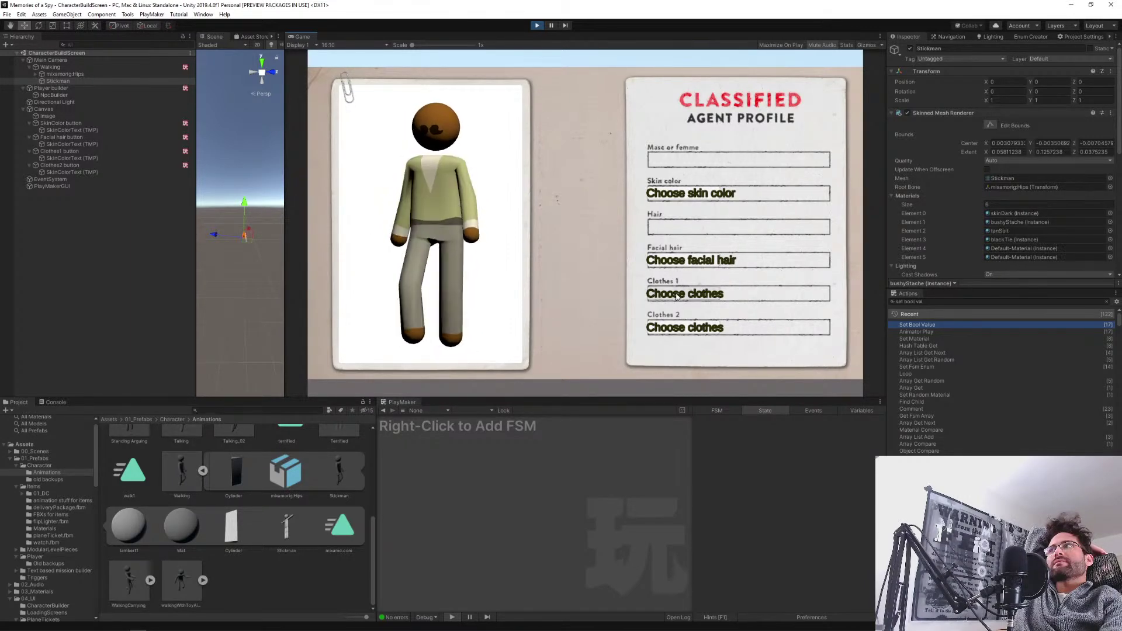
left_click(677, 297)
left_click(672, 327)
left_click(672, 327)
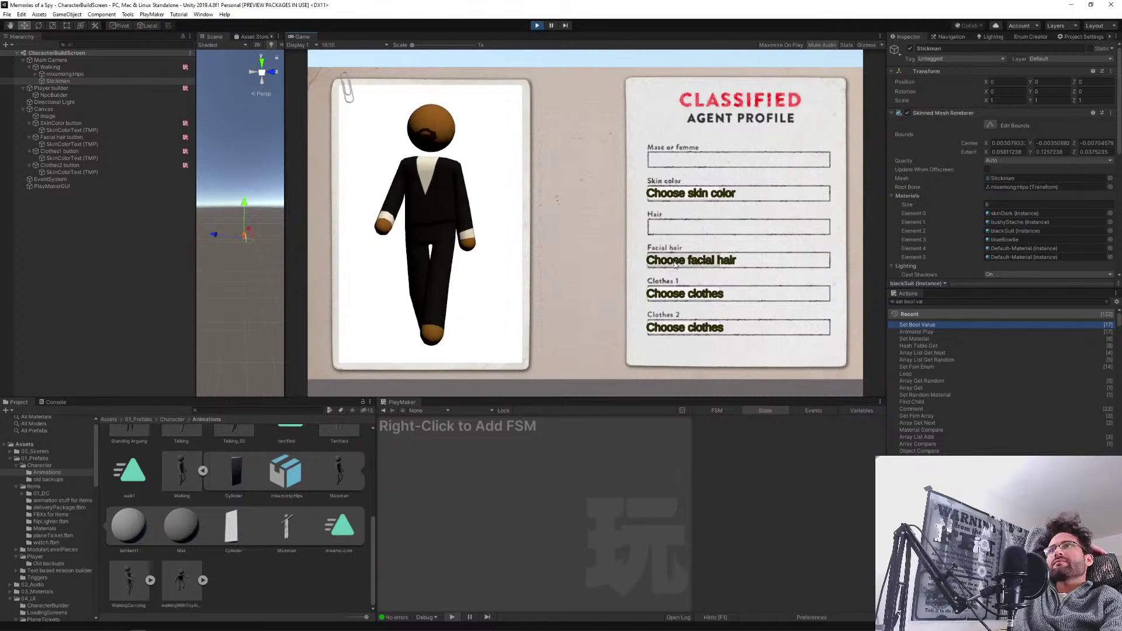
left_click(675, 264)
left_click(675, 264)
left_click(675, 264)
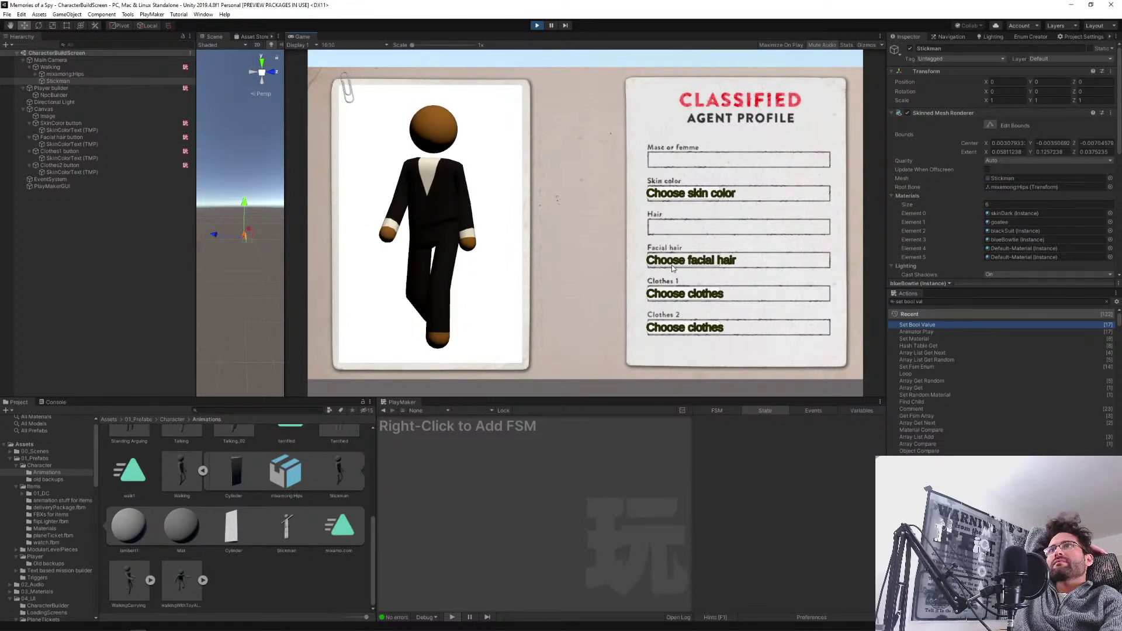
Cycle through several skin colors and check further facial hair styles on the character.
left_click(670, 198)
left_click(669, 198)
left_click(670, 197)
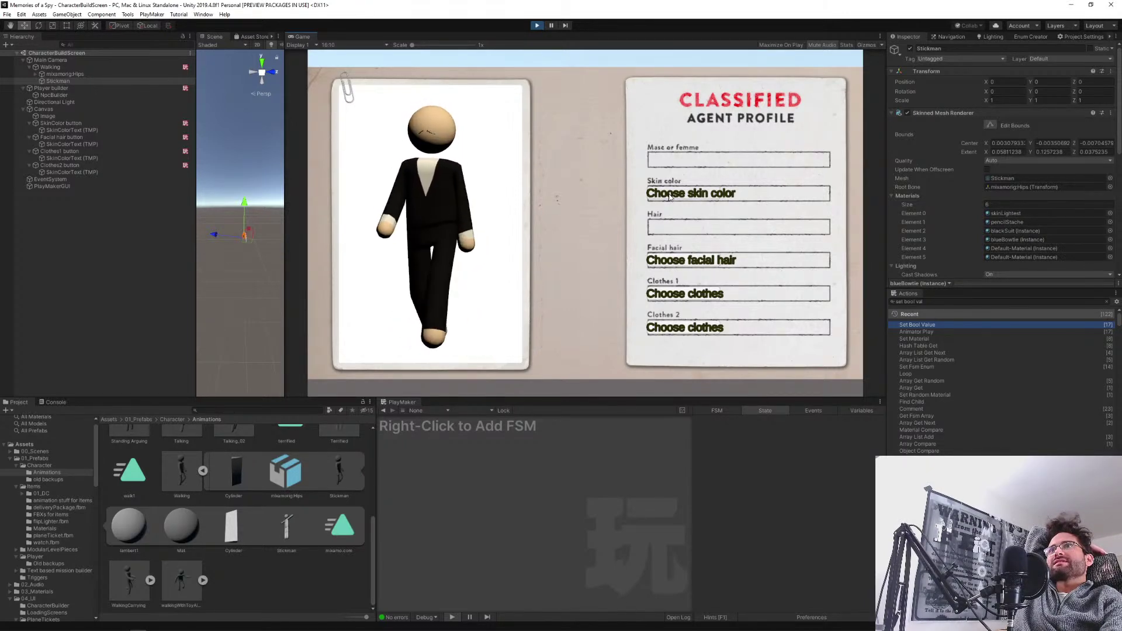
left_click(670, 198)
left_click(671, 265)
left_click(671, 264)
left_click(671, 264)
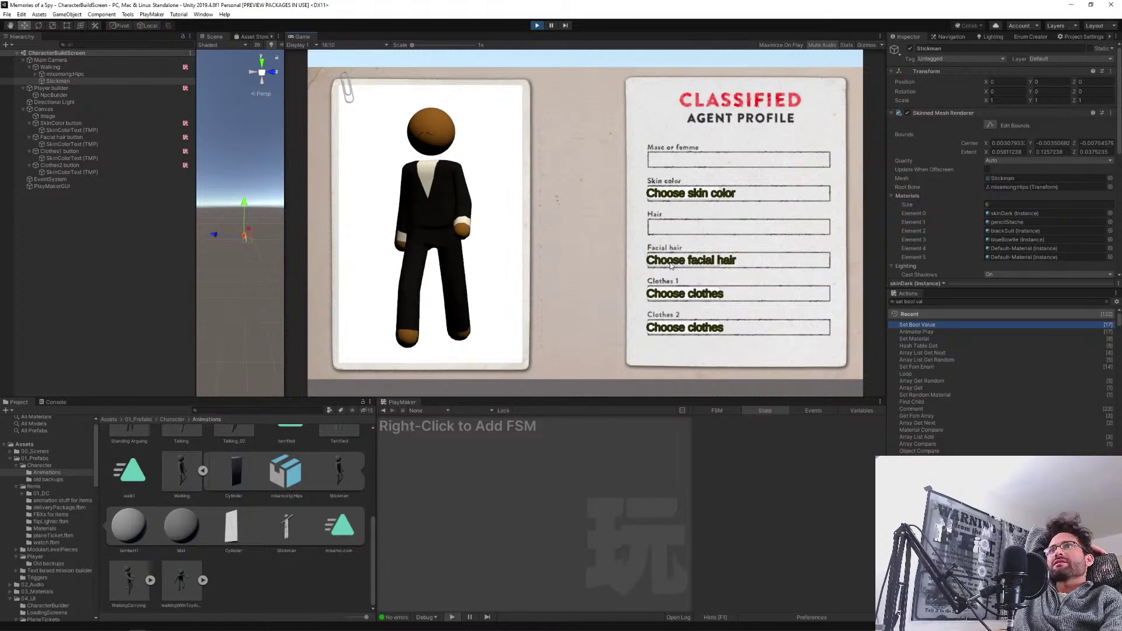
left_click(671, 266)
Test Clothes 1 and Clothes 2 once more and end play mode.
left_click(672, 300)
left_click(672, 299)
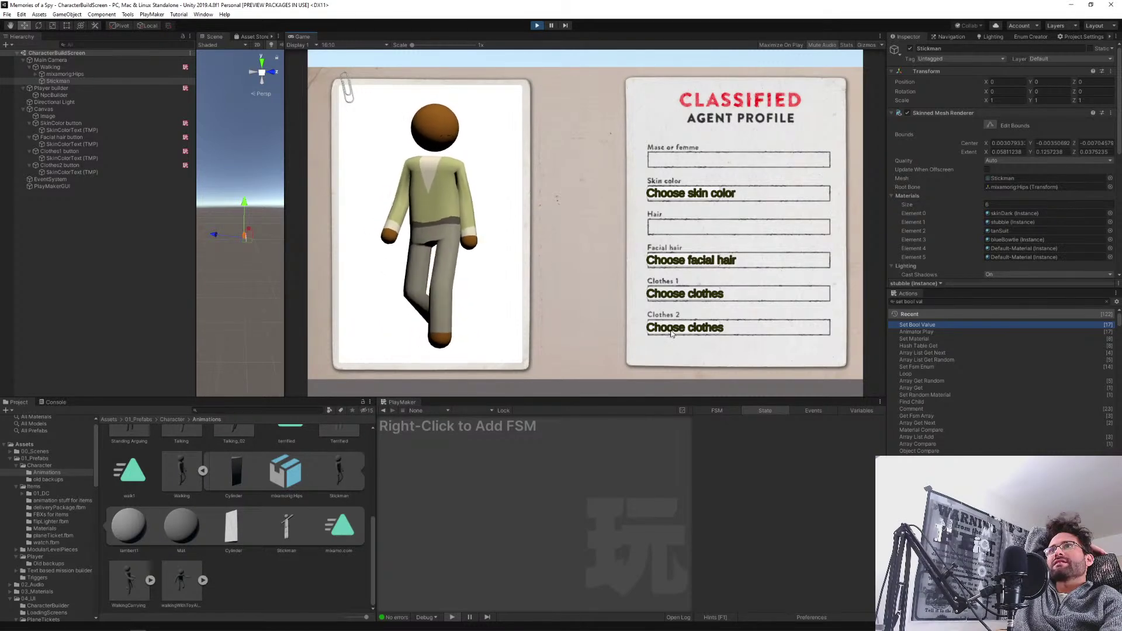
left_click(671, 332)
left_click(670, 326)
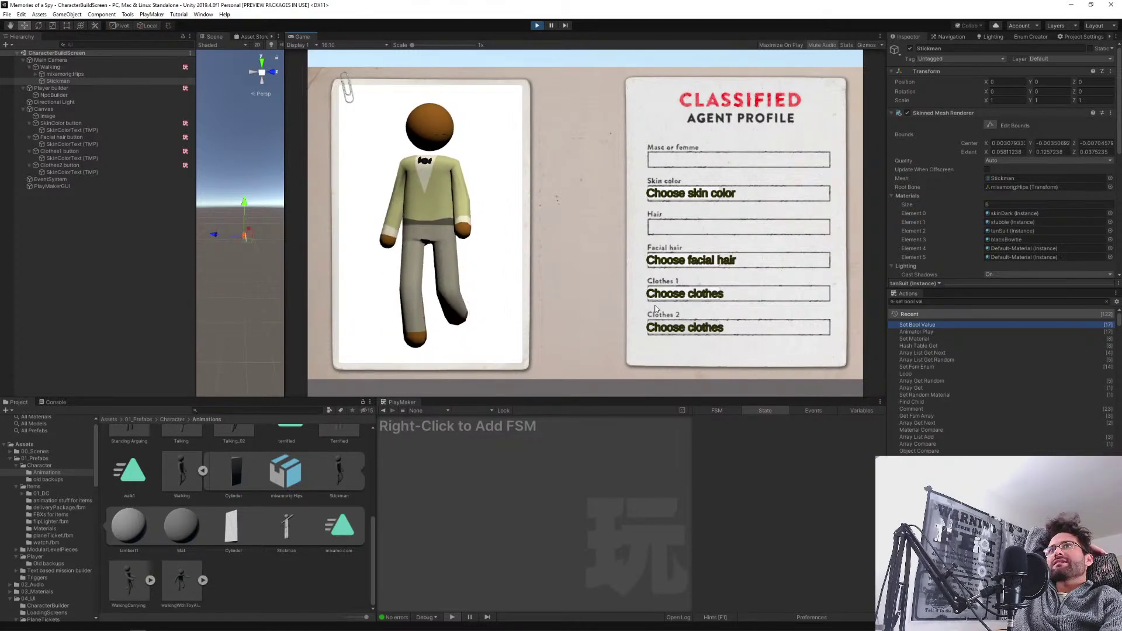
left_click(537, 25)
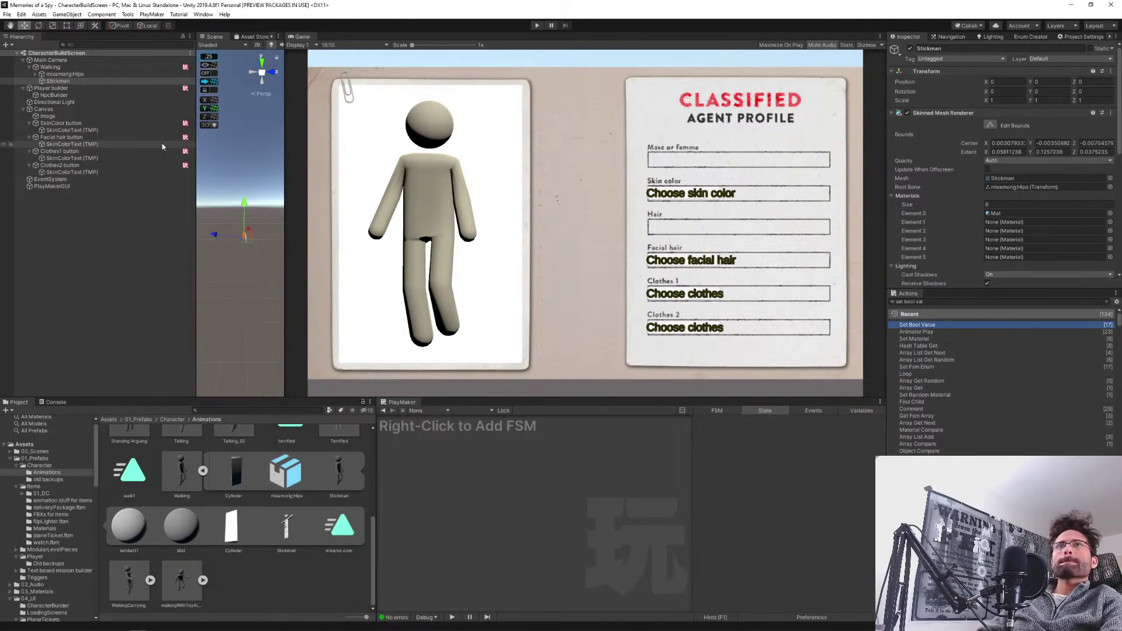
Add a Box Collider component to the Stickman object.
left_click(55, 82)
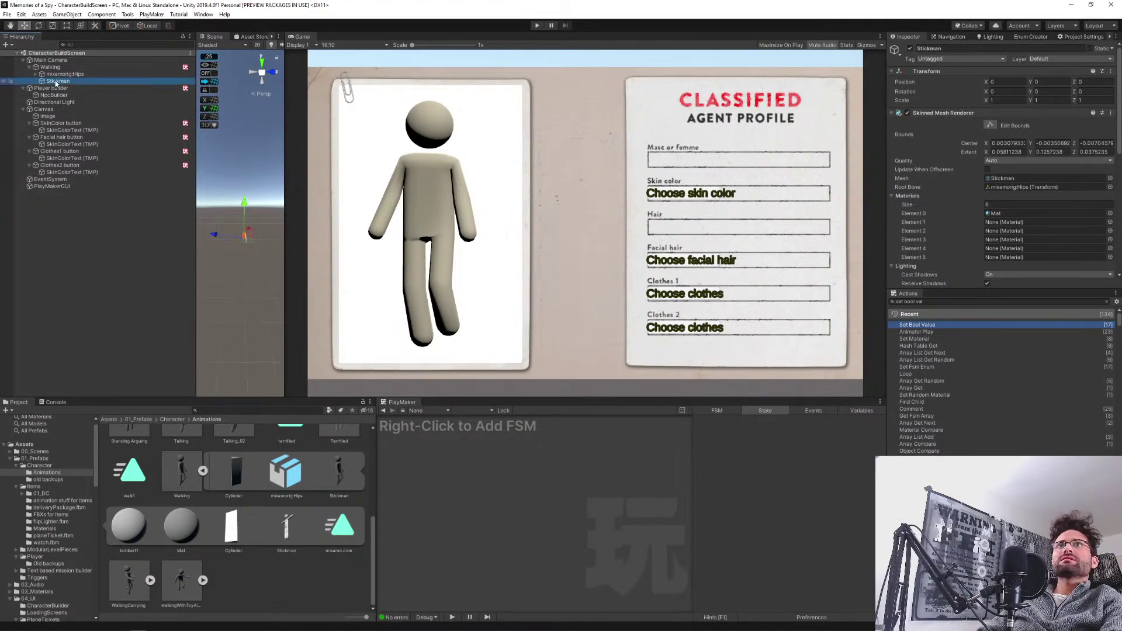
scroll(1000, 175, "down", 4)
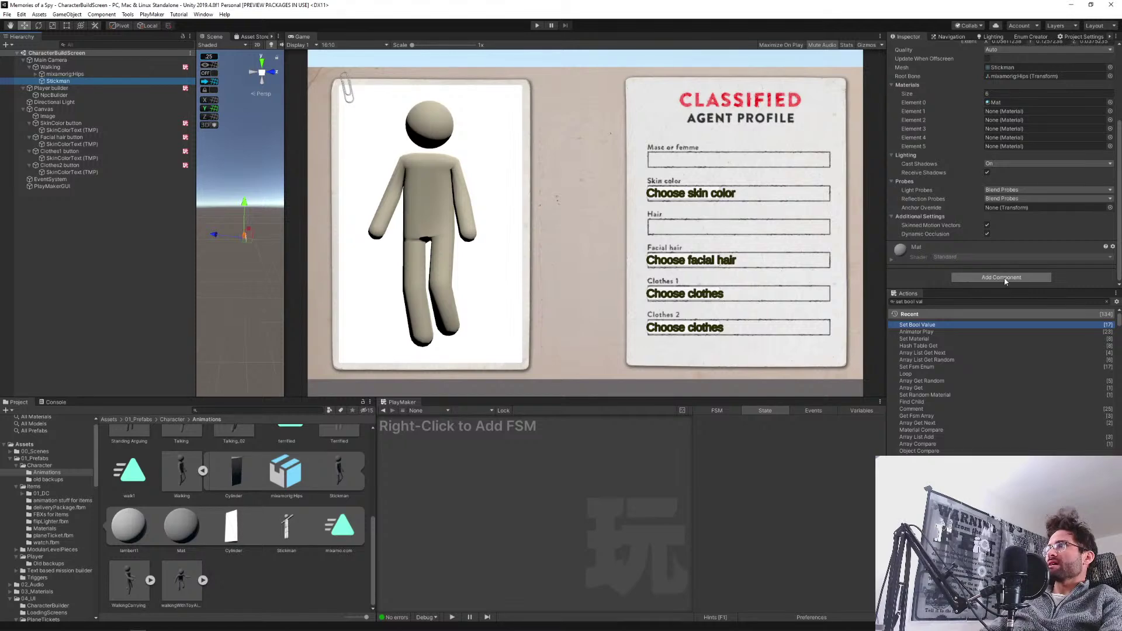
left_click(1008, 277)
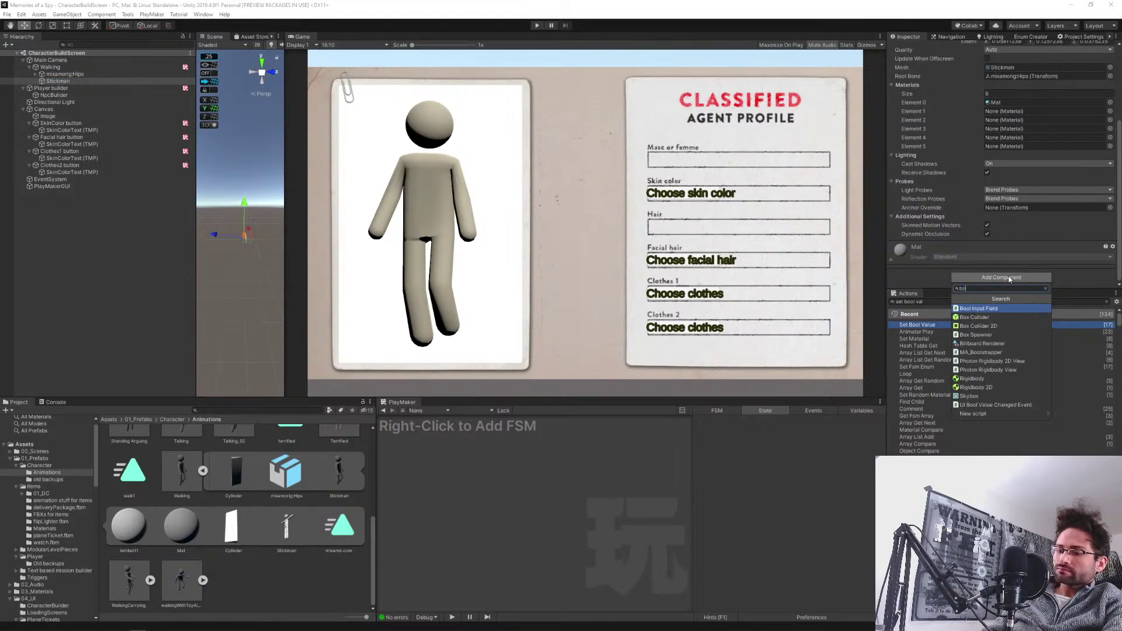
key("Return")
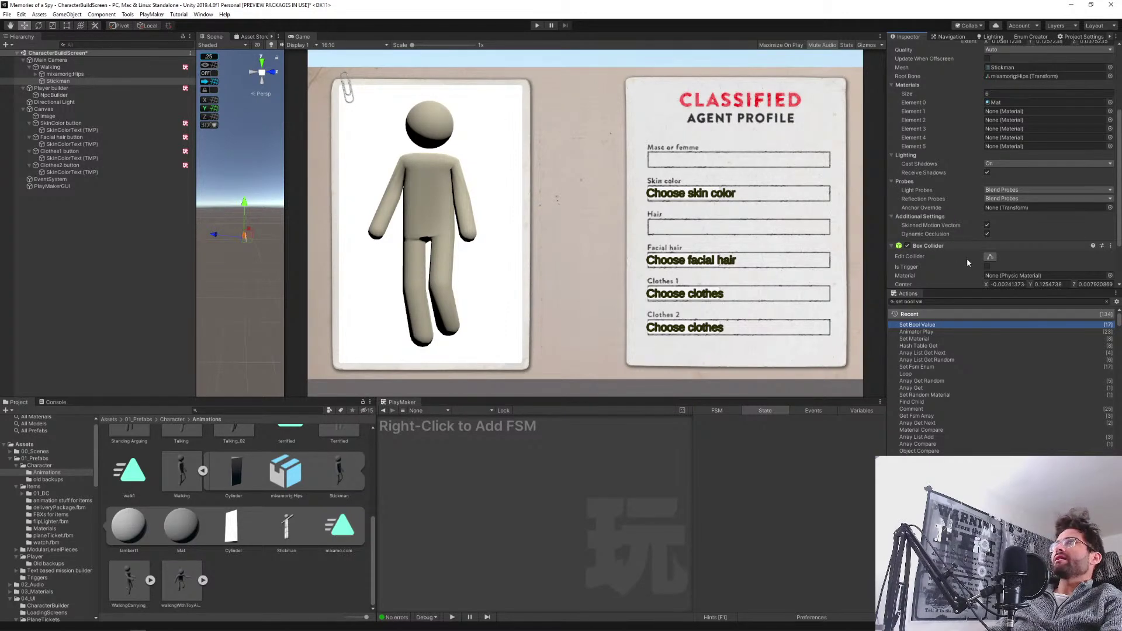
scroll(980, 261, "down", 3)
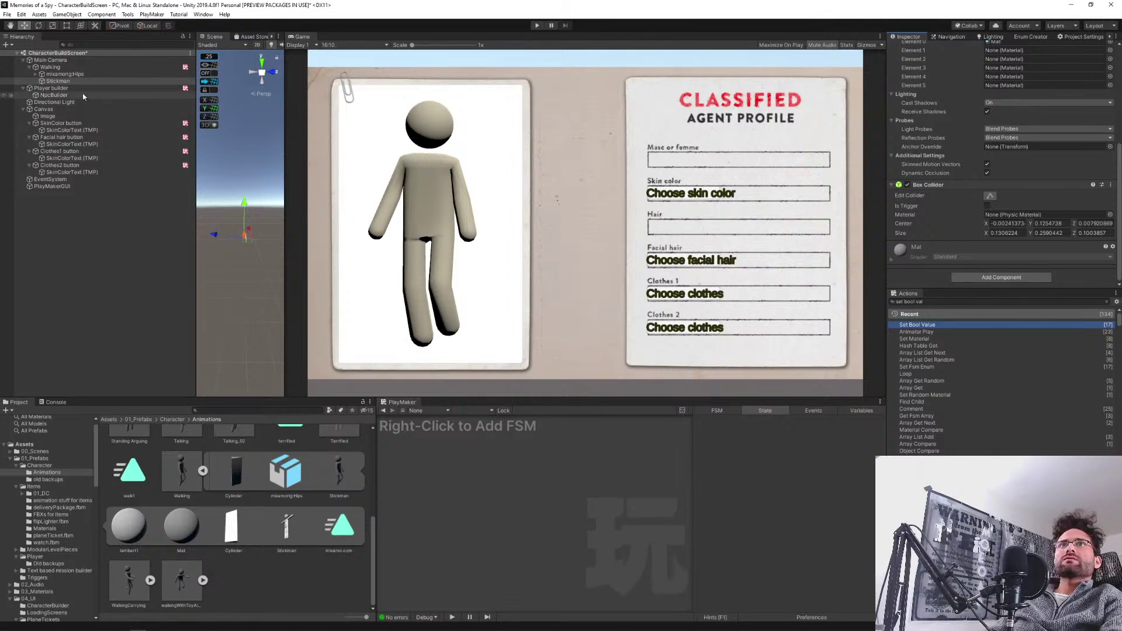
Add a PlayMakerFSM component to Stickman and open its FSM for editing.
left_click(979, 280)
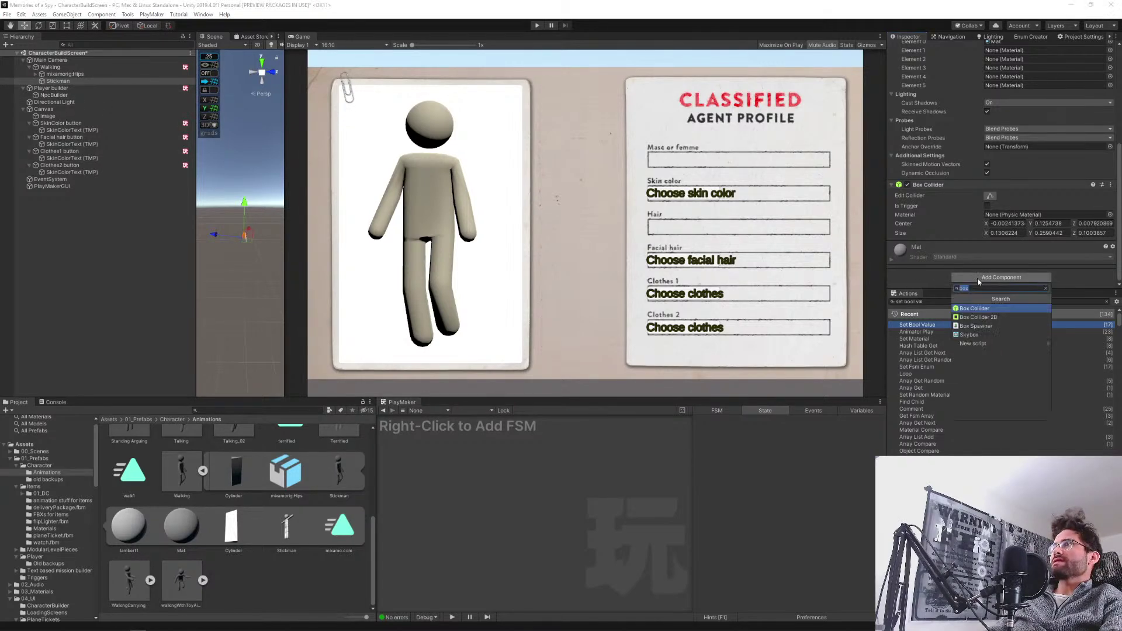
type("playmaker")
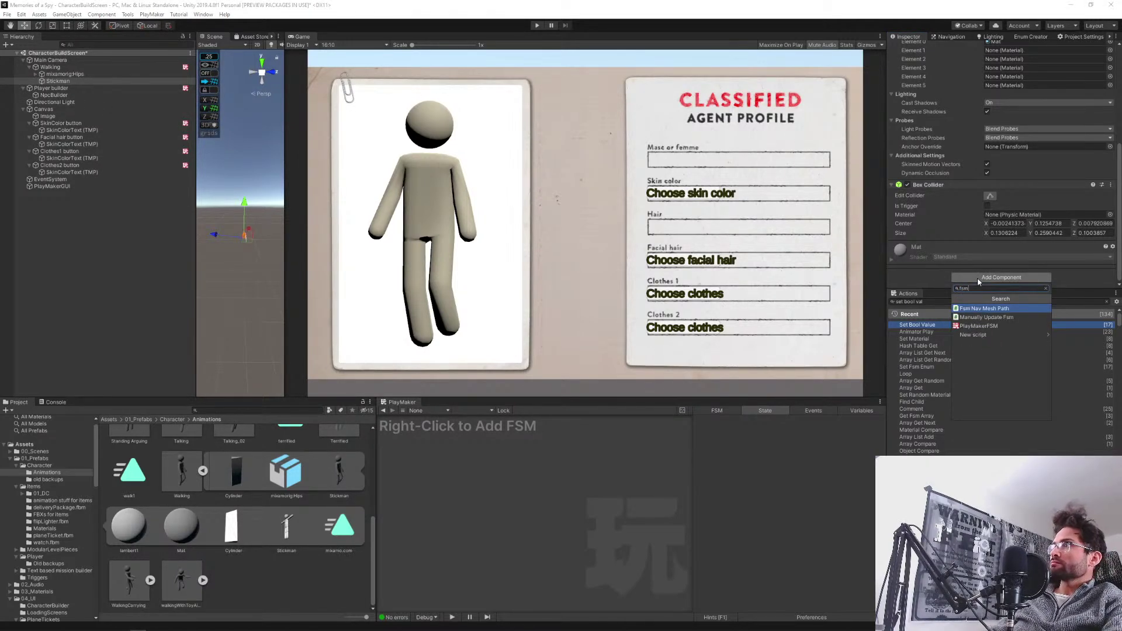
key("Return")
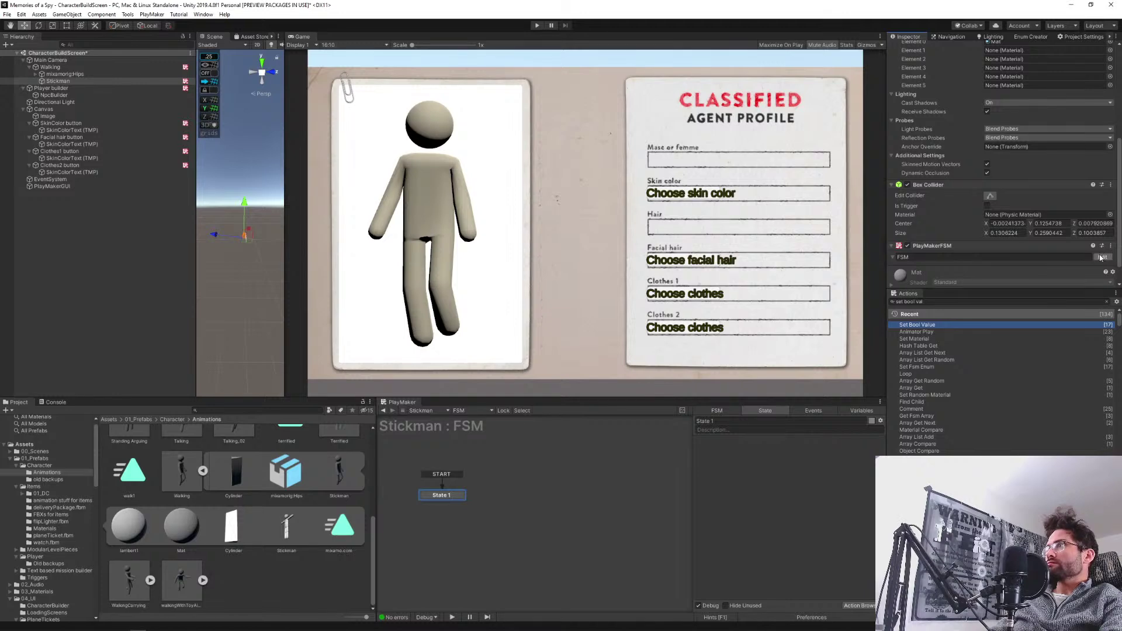
Find the Screen Pick action and add it to State 1 of the Stickman FSM.
left_click(930, 302)
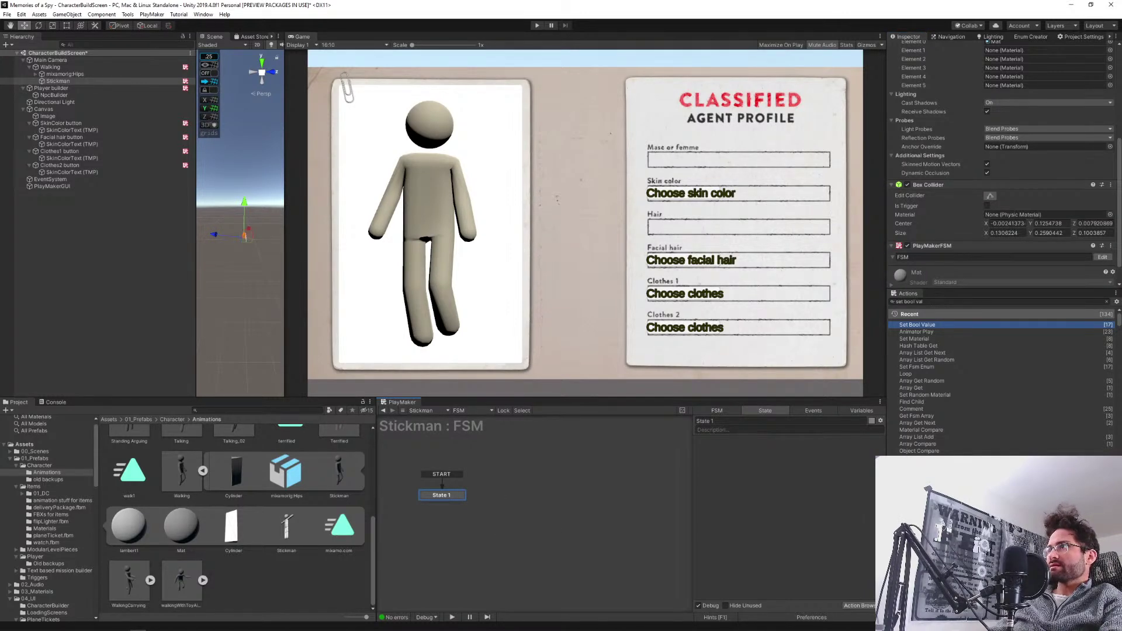
type("scre")
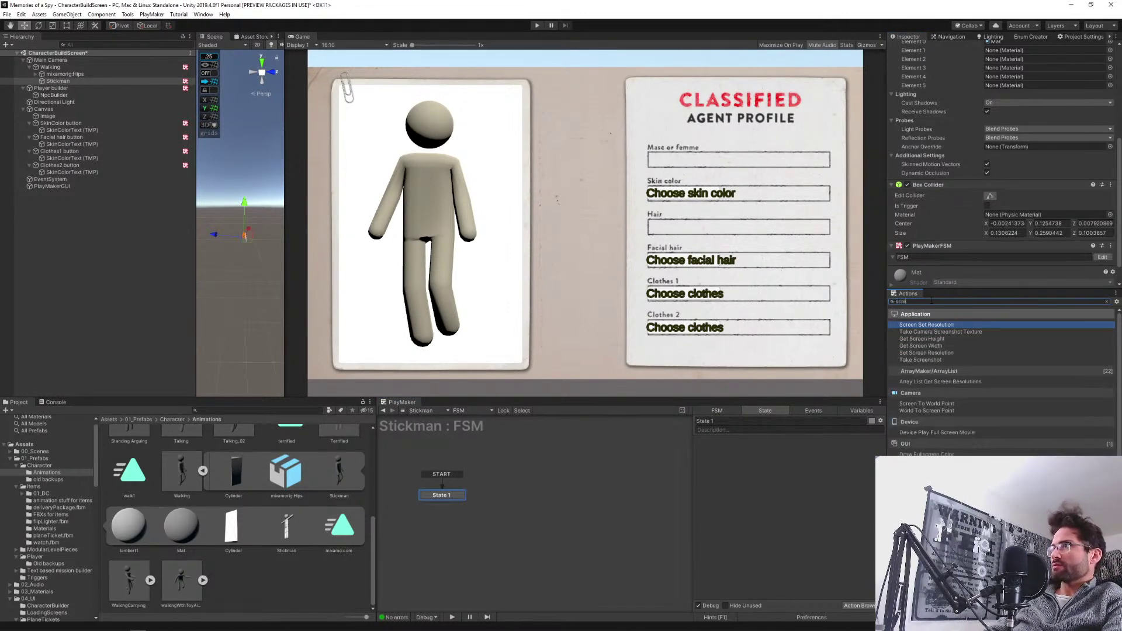
type("en pic")
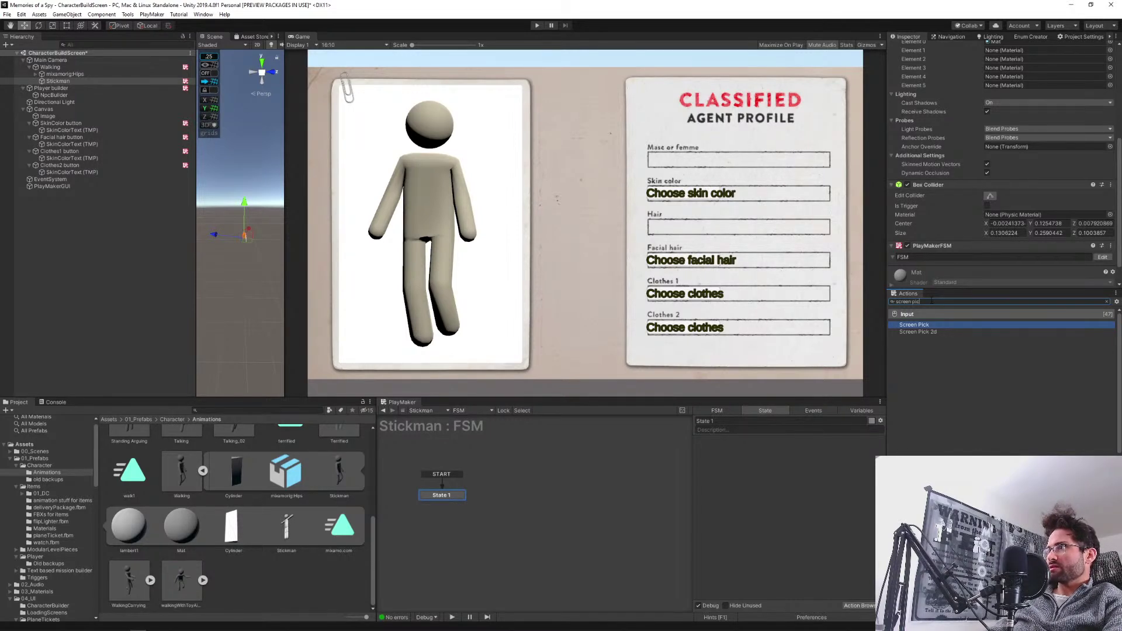
key("ctrl+a")
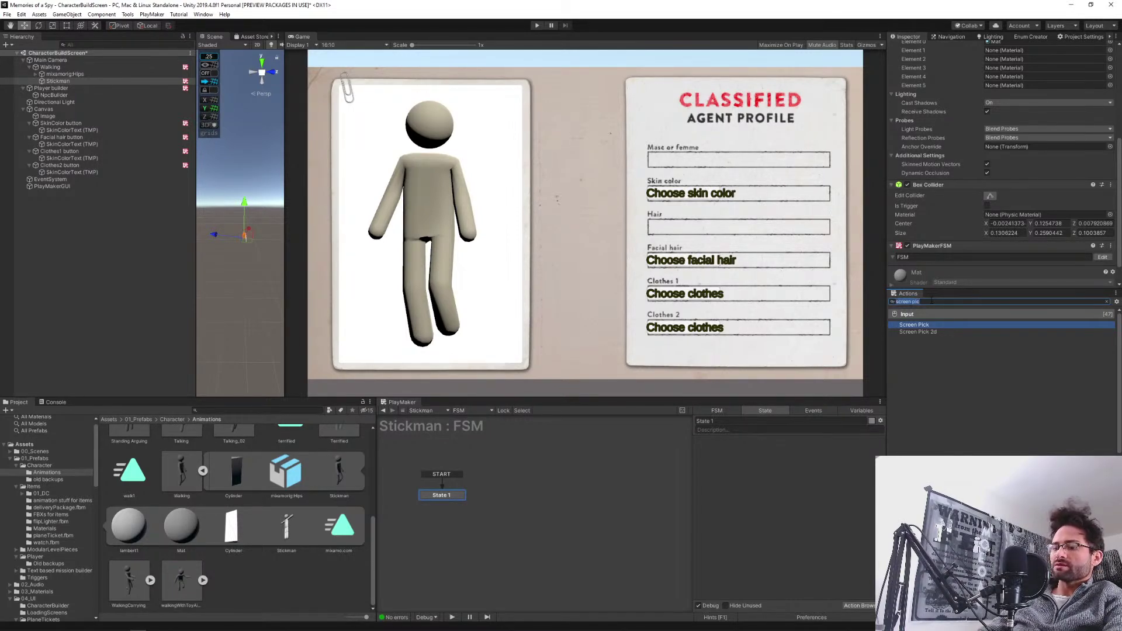
type("ra")
key("BackSpace")
key("BackSpace")
type("screen pic")
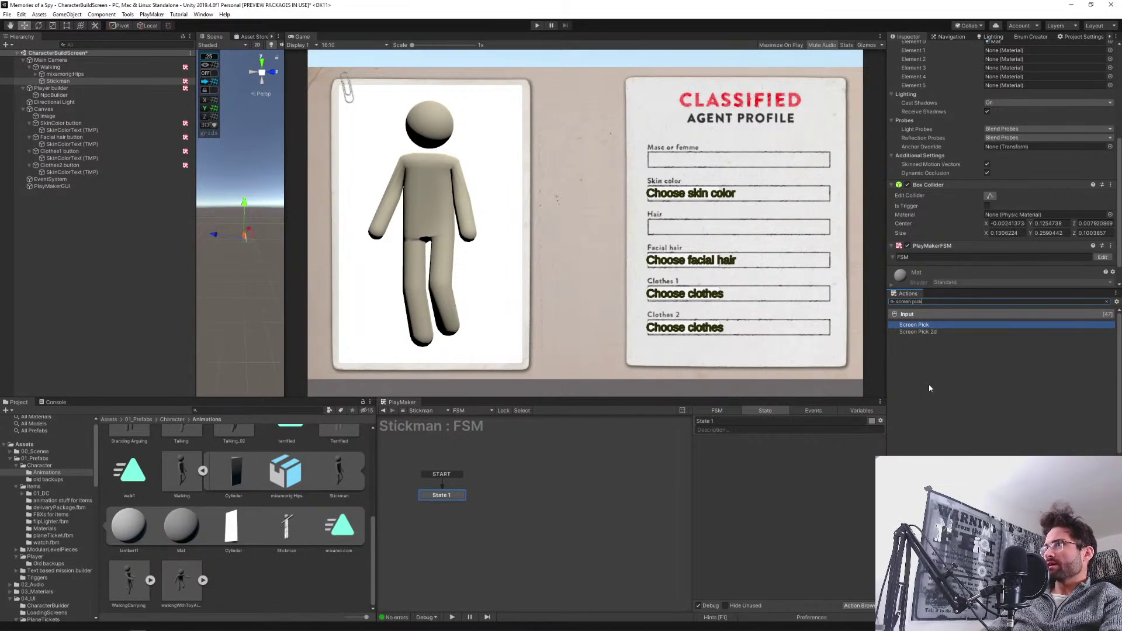
double_click(911, 328)
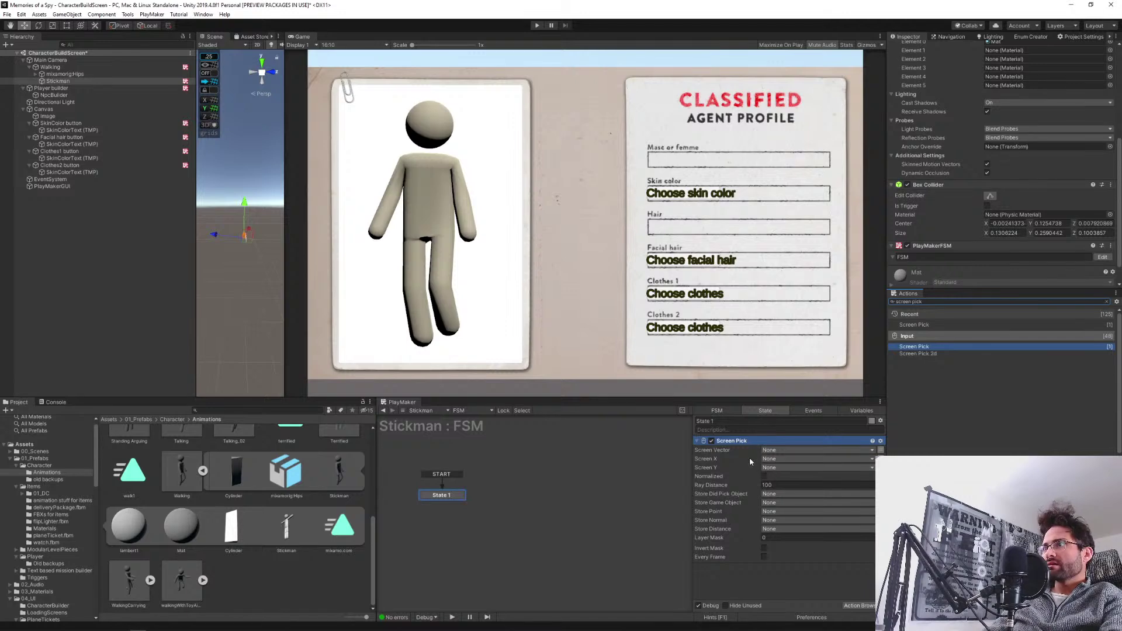
Store Screen Pick's hit game object in a new variable named playerMesh.
left_click(768, 496)
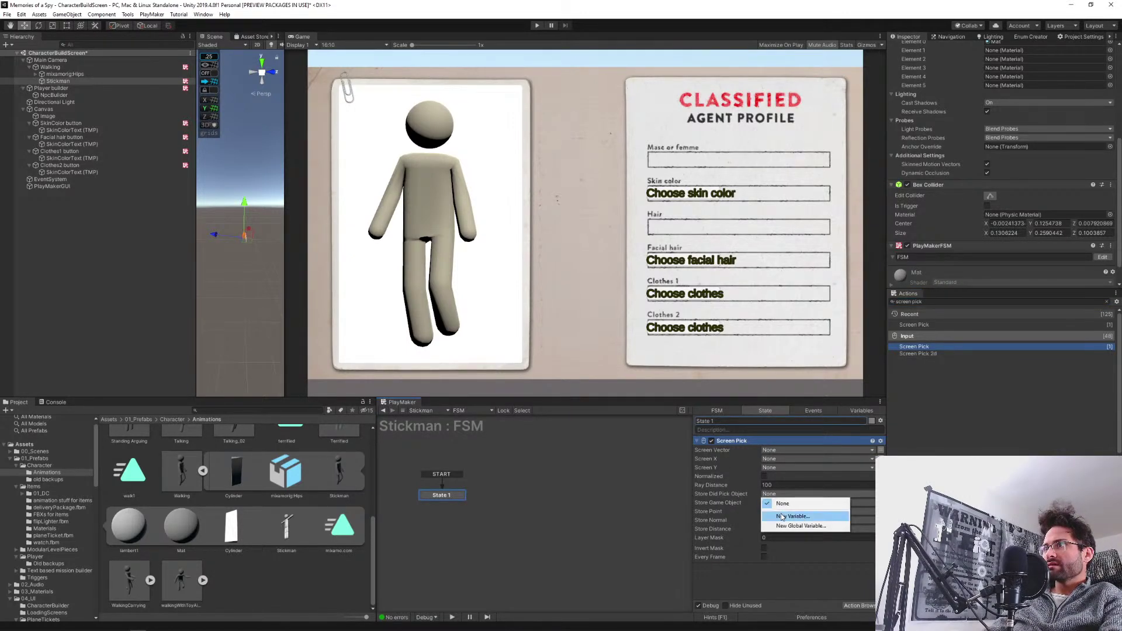
left_click(715, 512)
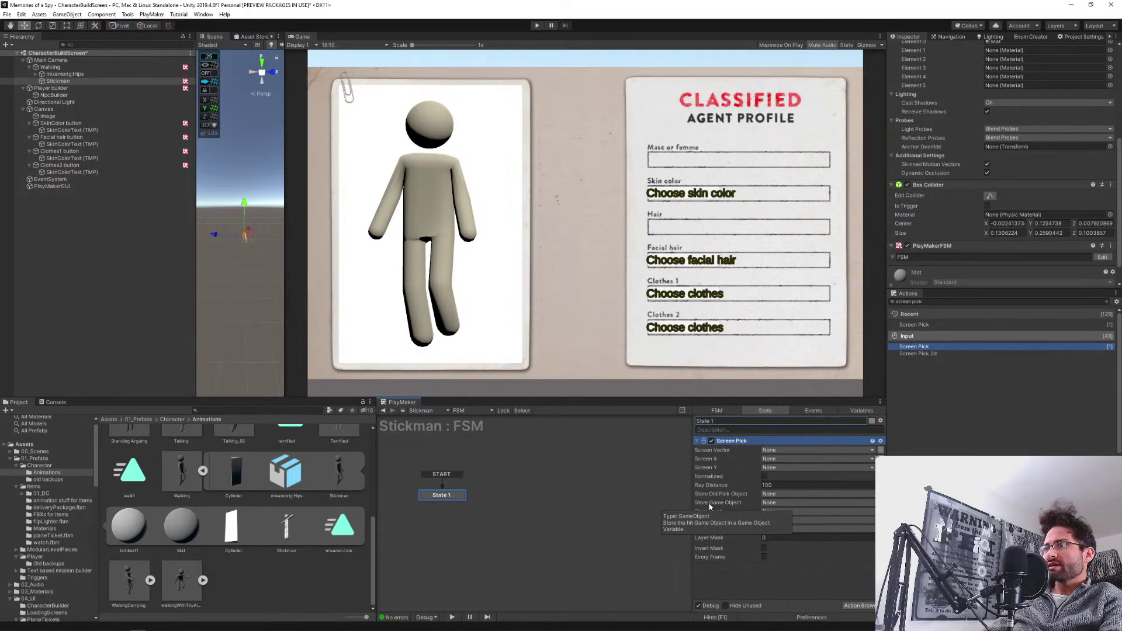
left_click(769, 511)
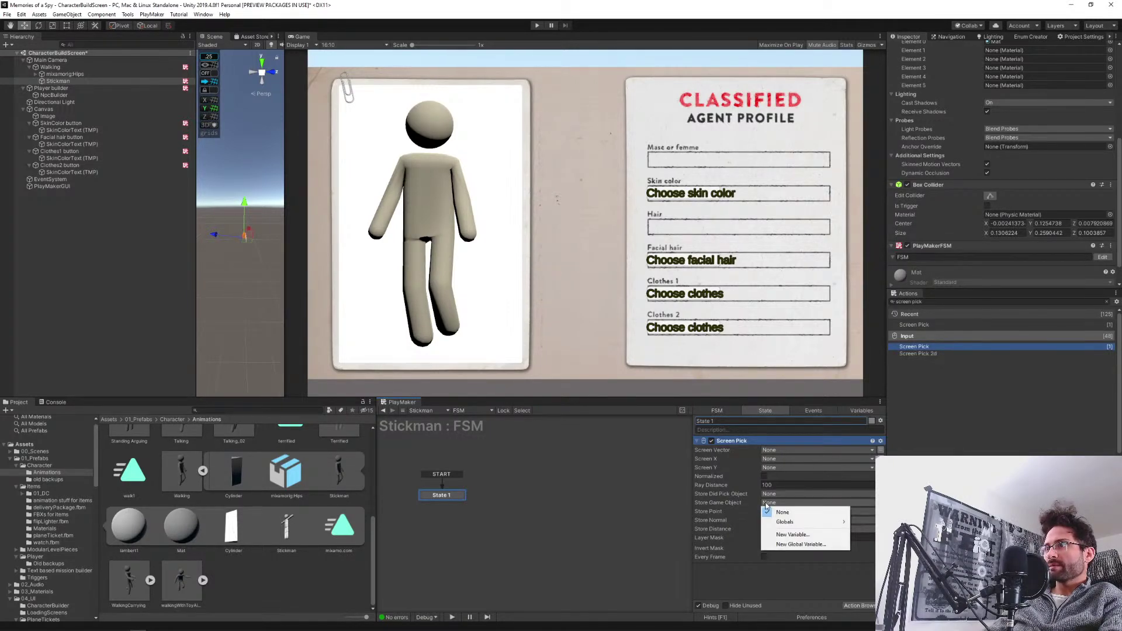
left_click(805, 532)
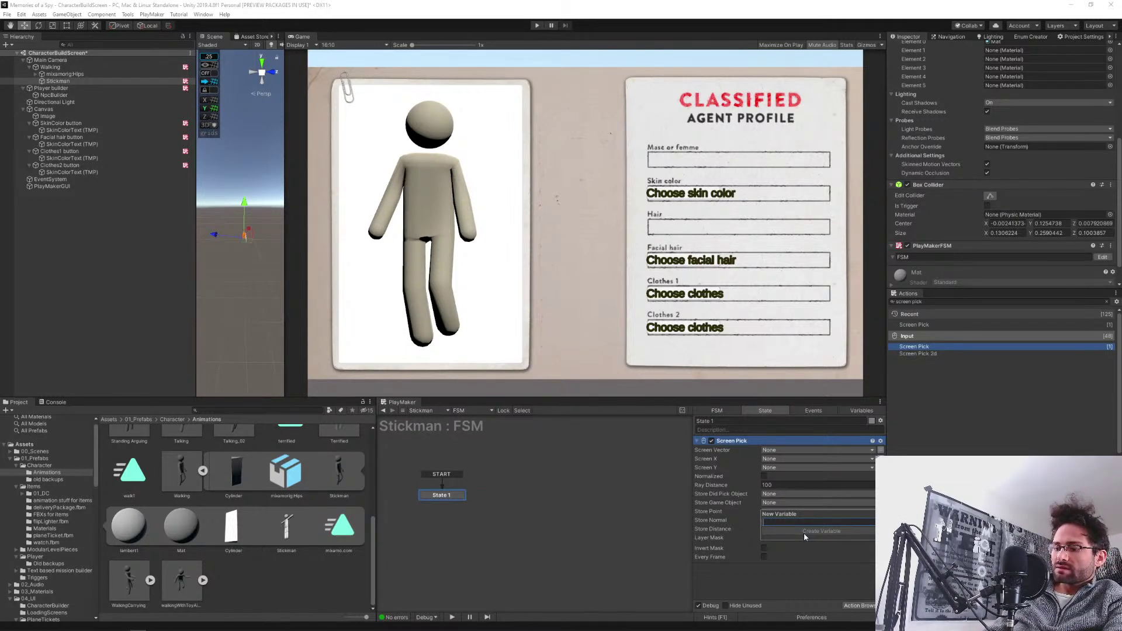
type("playerMesh")
left_click(804, 532)
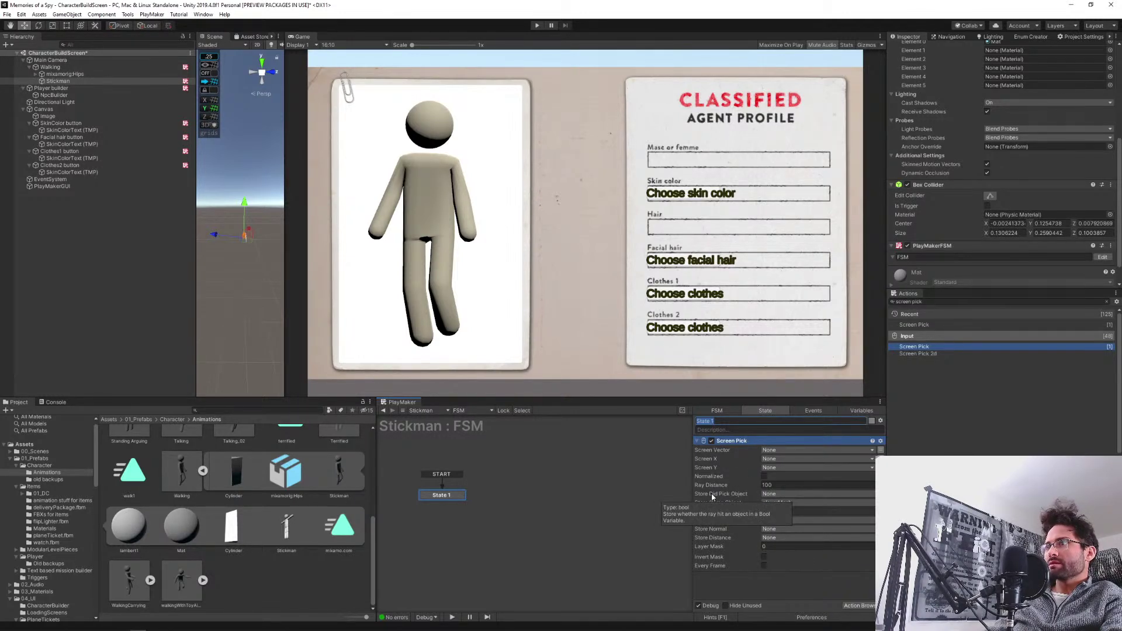
Store Screen Pick's Did Pick Object result in a new variable named hitPlayer and enable Every Frame.
left_click(770, 496)
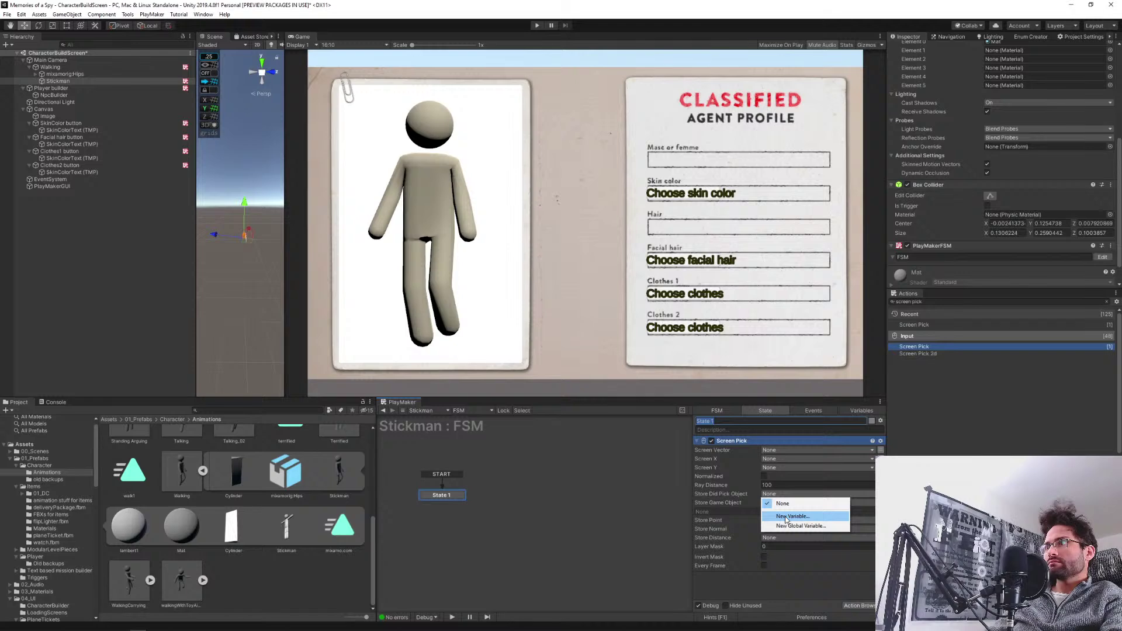
left_click(787, 518)
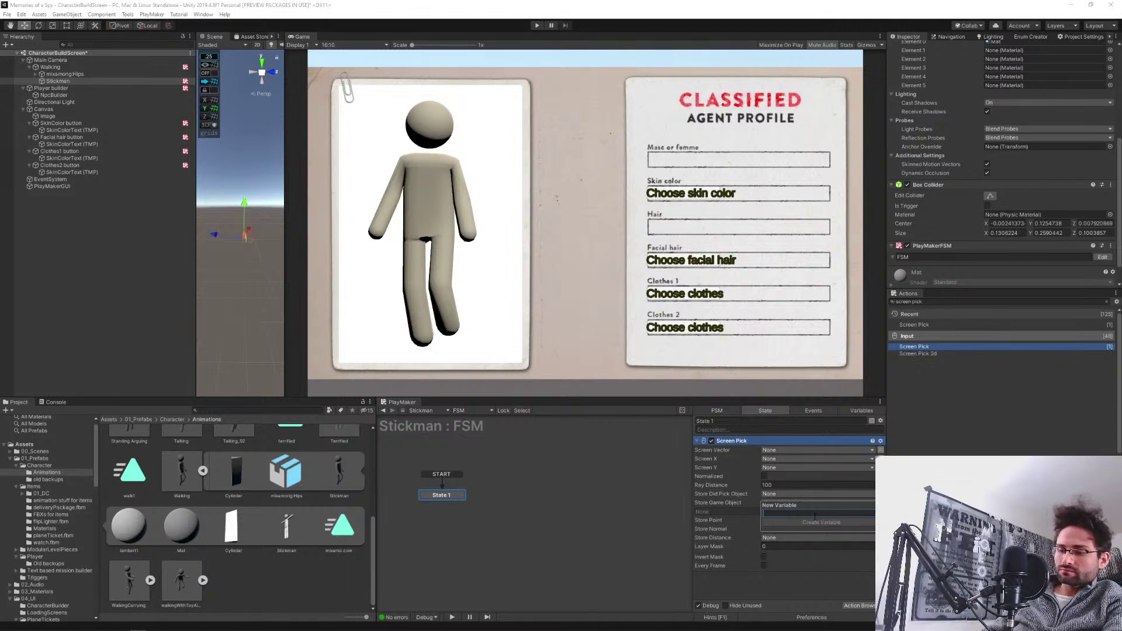
type("hitPlayer")
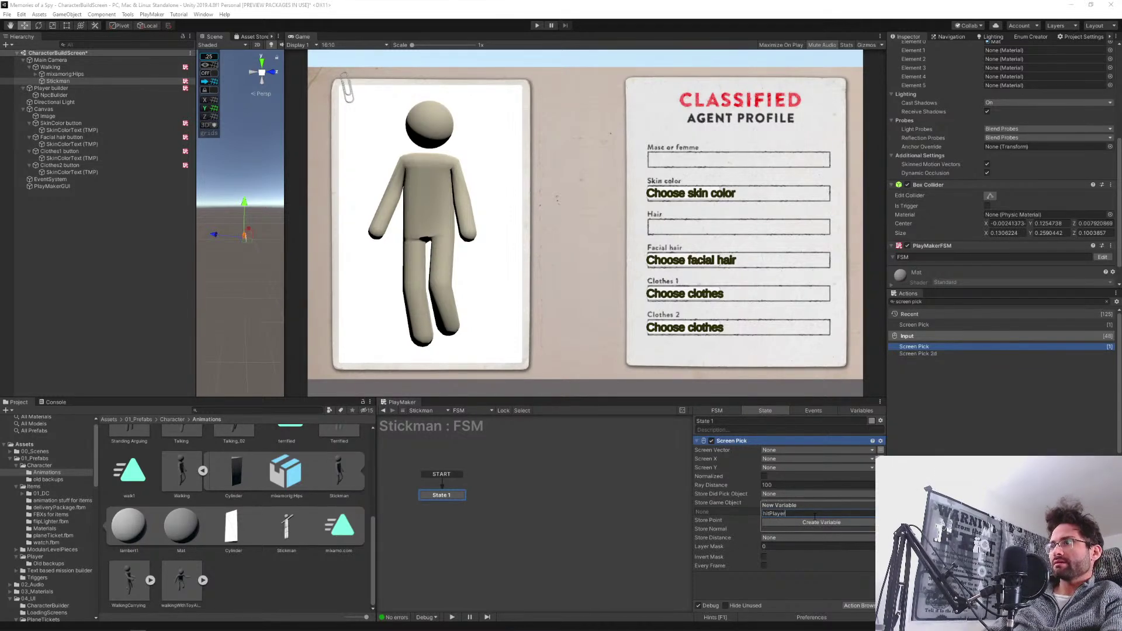
key("Return")
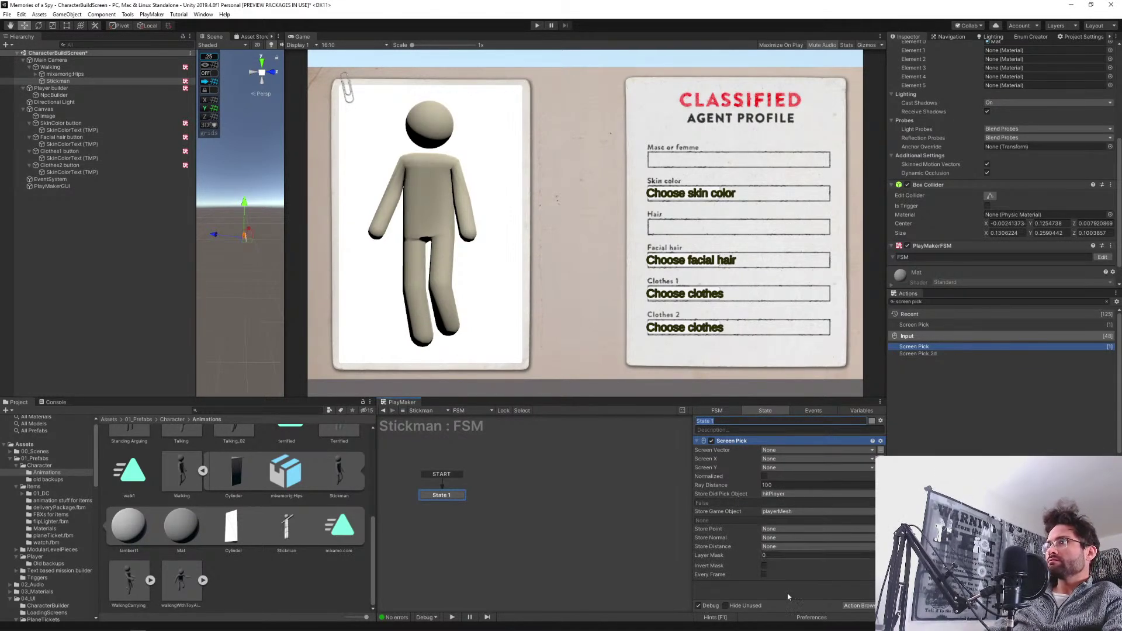
left_click(766, 575)
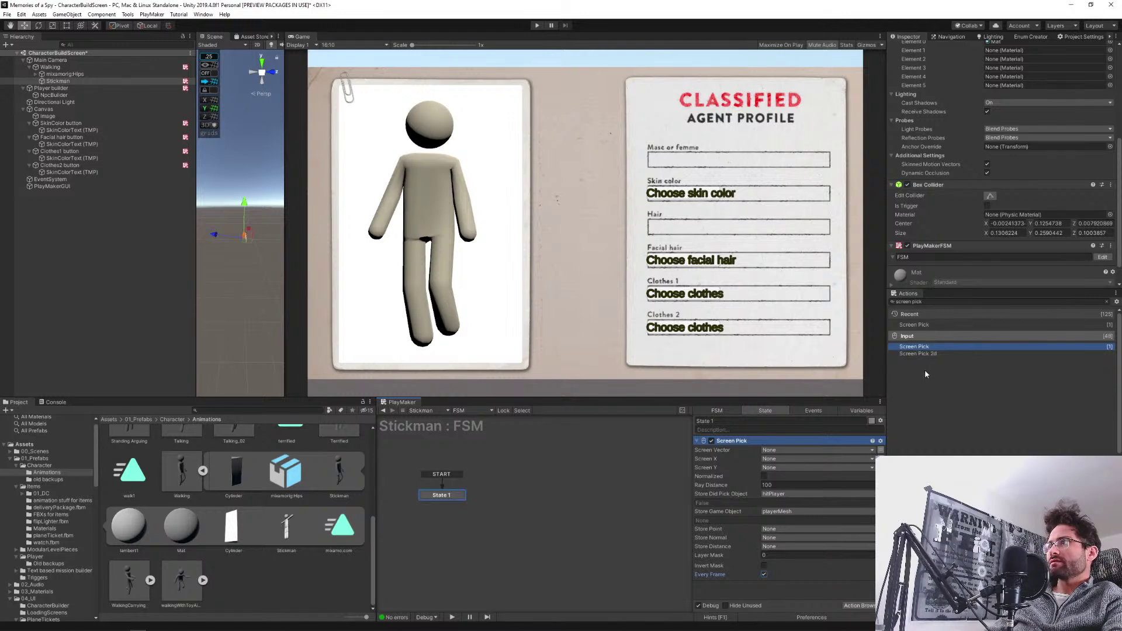
Add a Bool Test action to State 1 and place it below Screen Pick.
left_click(925, 302)
key("ctrl+a")
type("bool test")
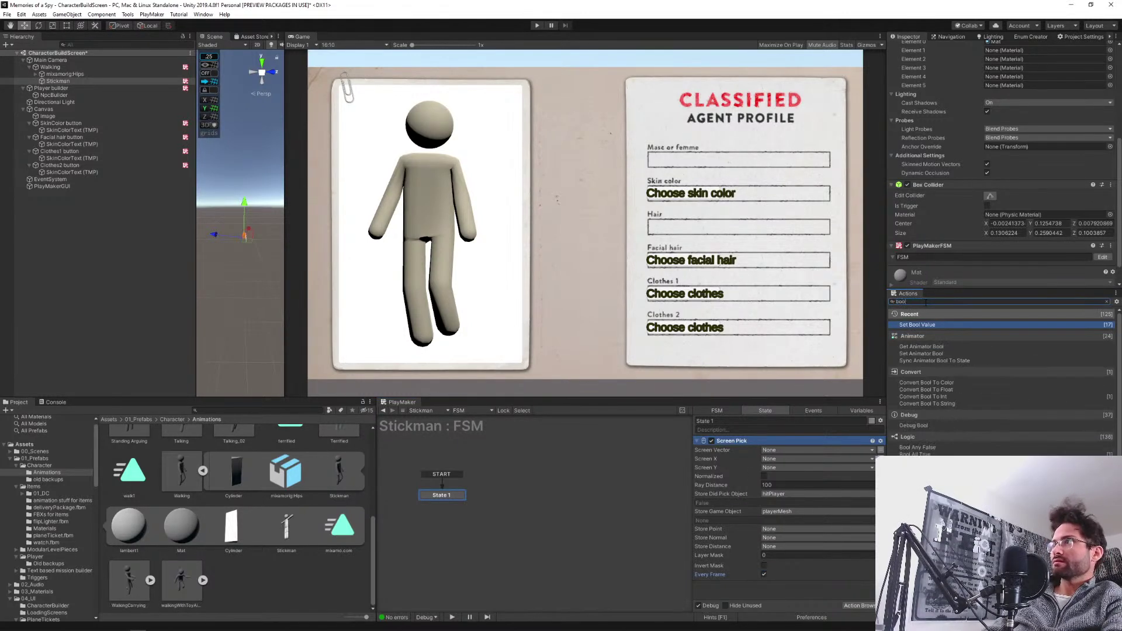
key("Return")
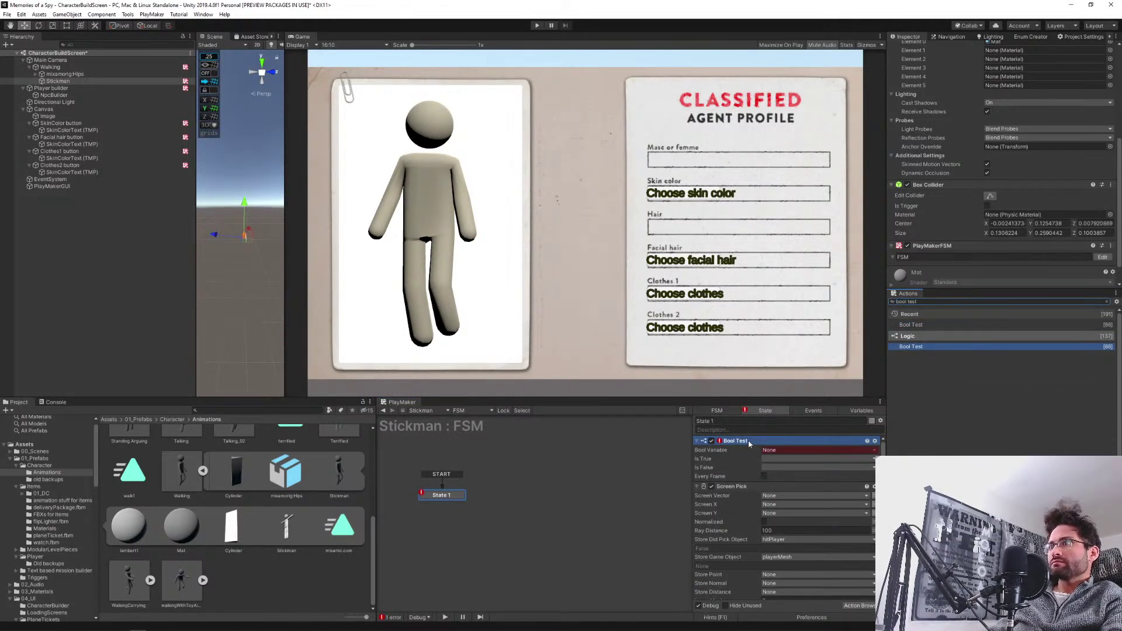
left_click_drag(748, 440, 756, 549)
Make Bool Test check hitPlayer every frame and send the custom event true when the variable is true.
left_click(775, 561)
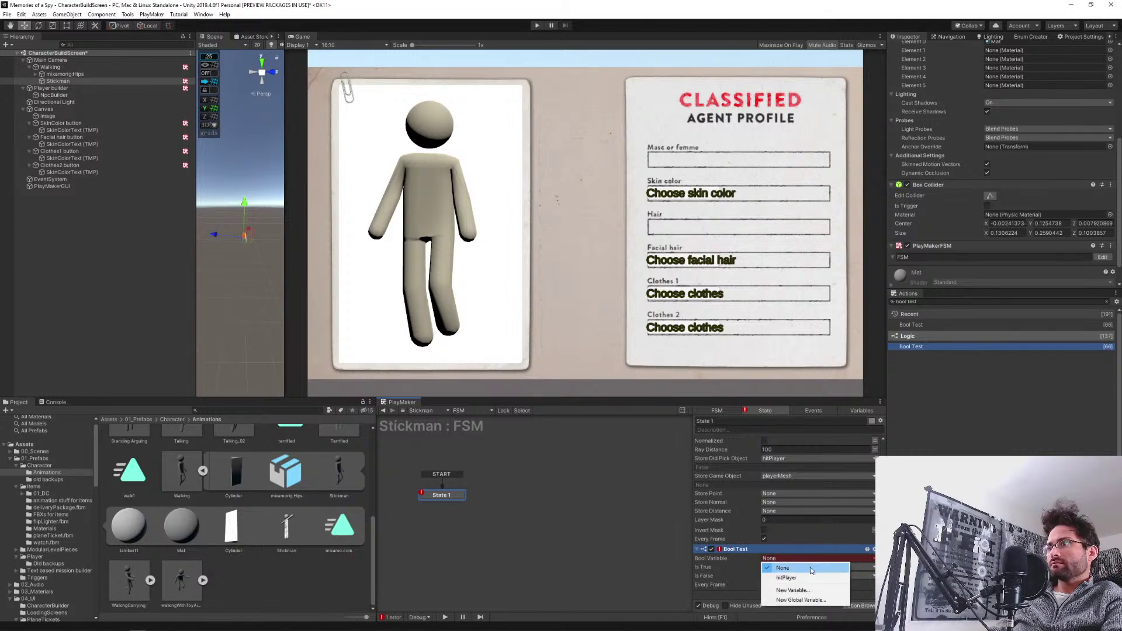
left_click(777, 569)
left_click(788, 576)
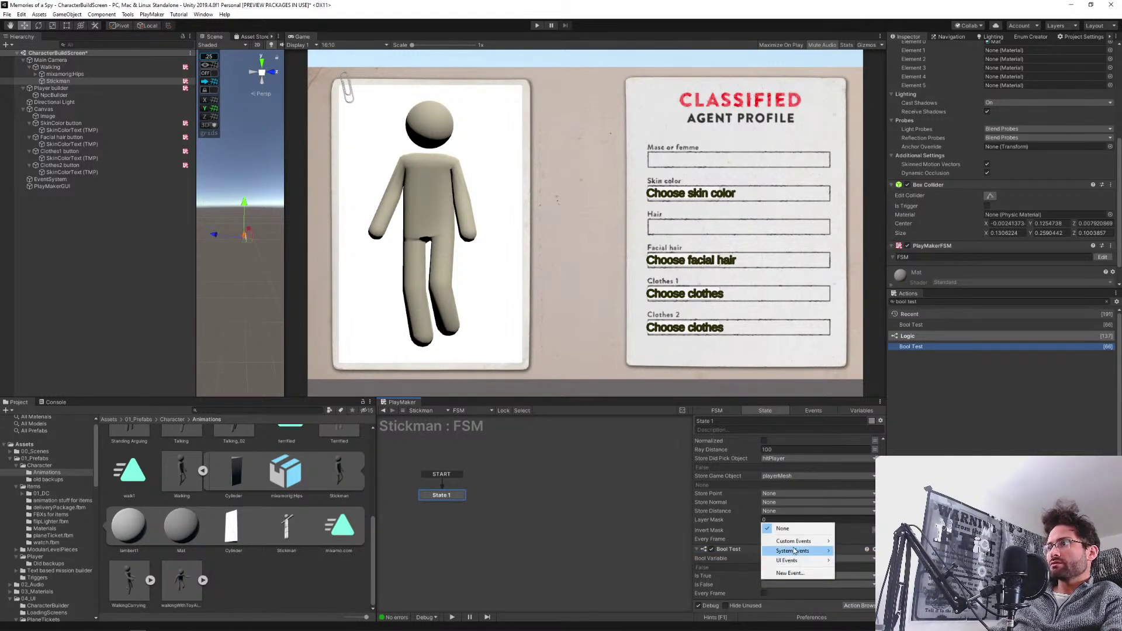
mouse_move(794, 541)
left_click(854, 585)
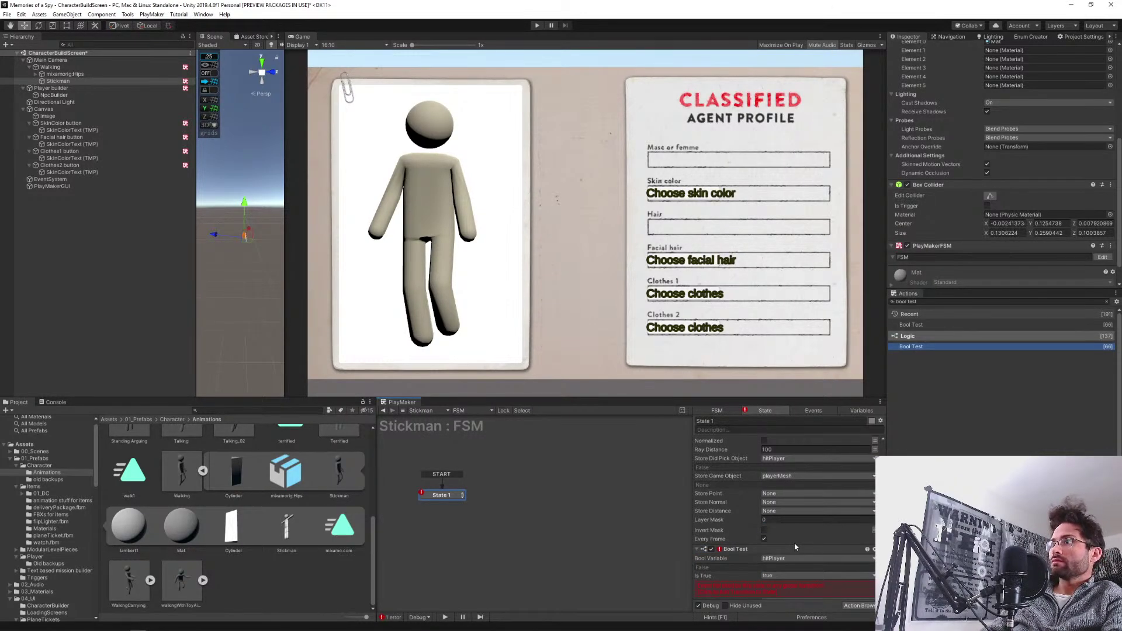
left_click(765, 594)
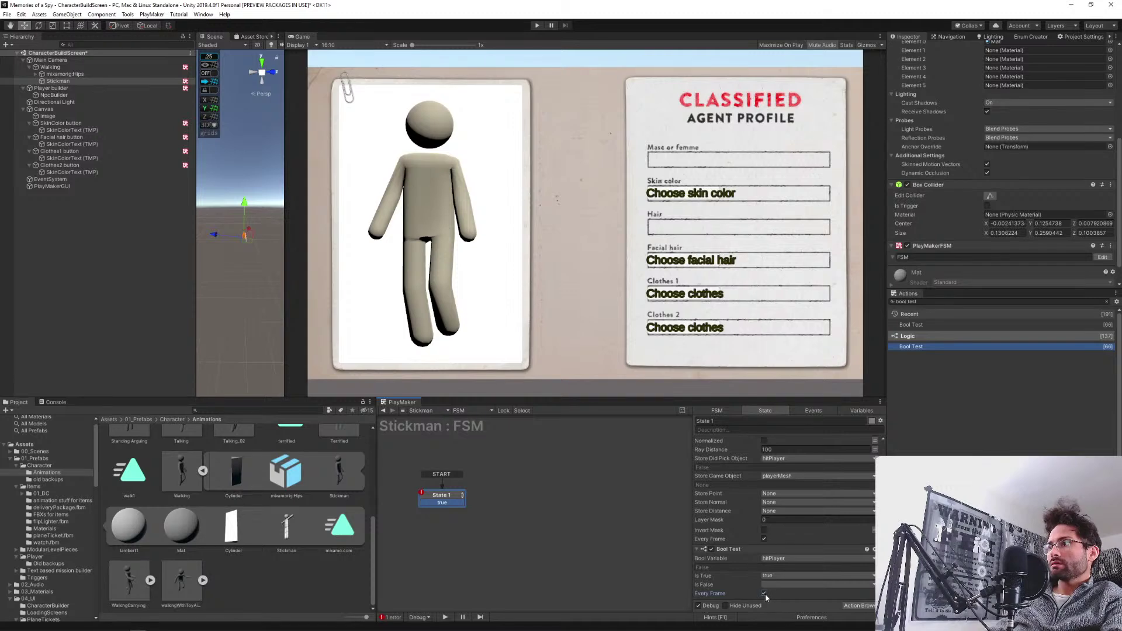
Link State 1's true transition to a new State 2 and shift State 1 slightly in the graph.
left_click_drag(459, 503, 519, 501)
left_click(442, 495)
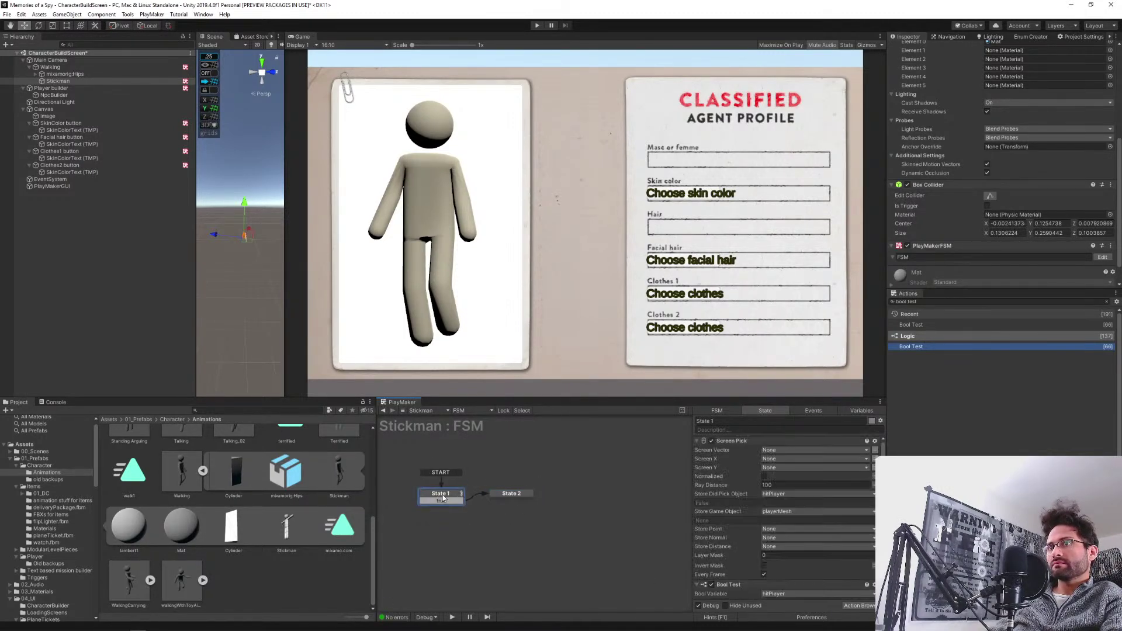
left_click_drag(449, 499, 449, 506)
Add a Mouse Look action to State 2.
left_click(511, 495)
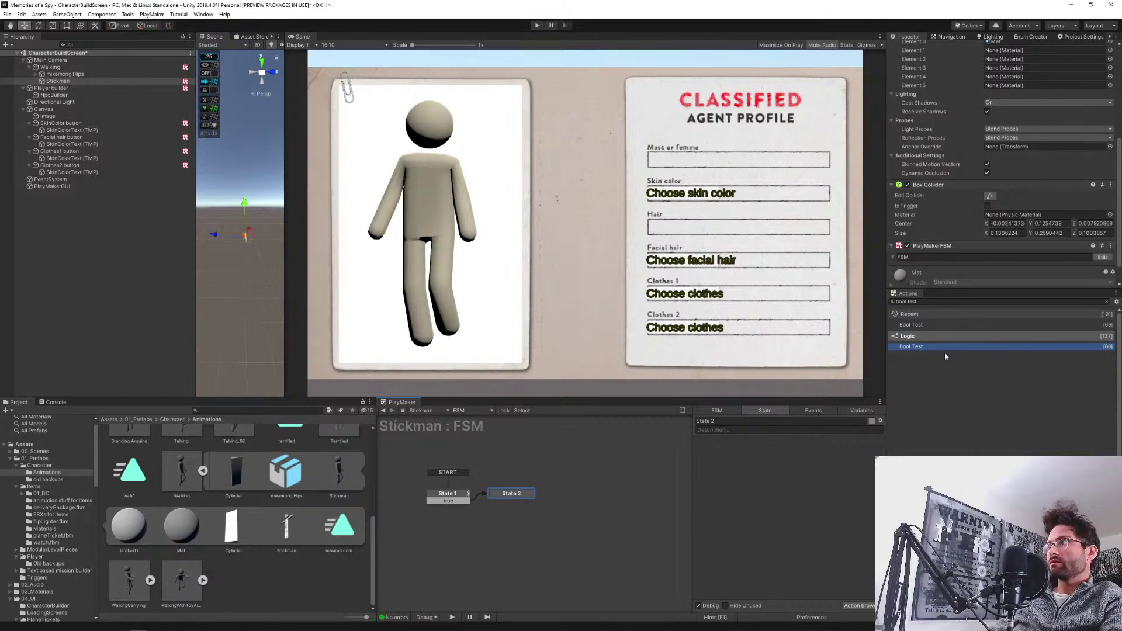
left_click(926, 301)
type("m")
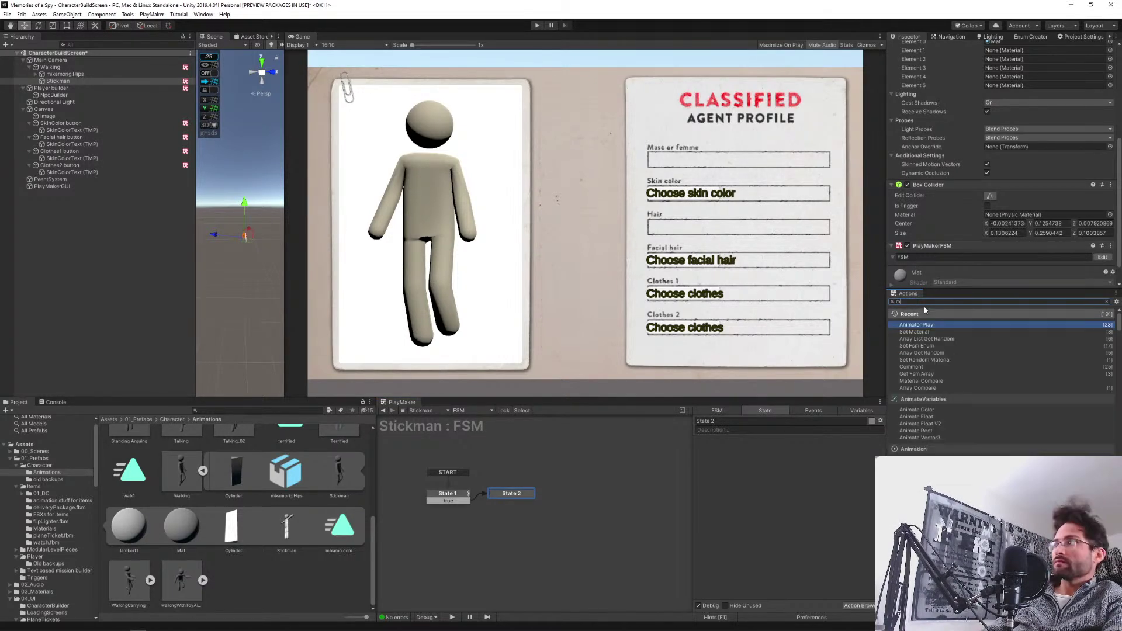
type("ouse lo")
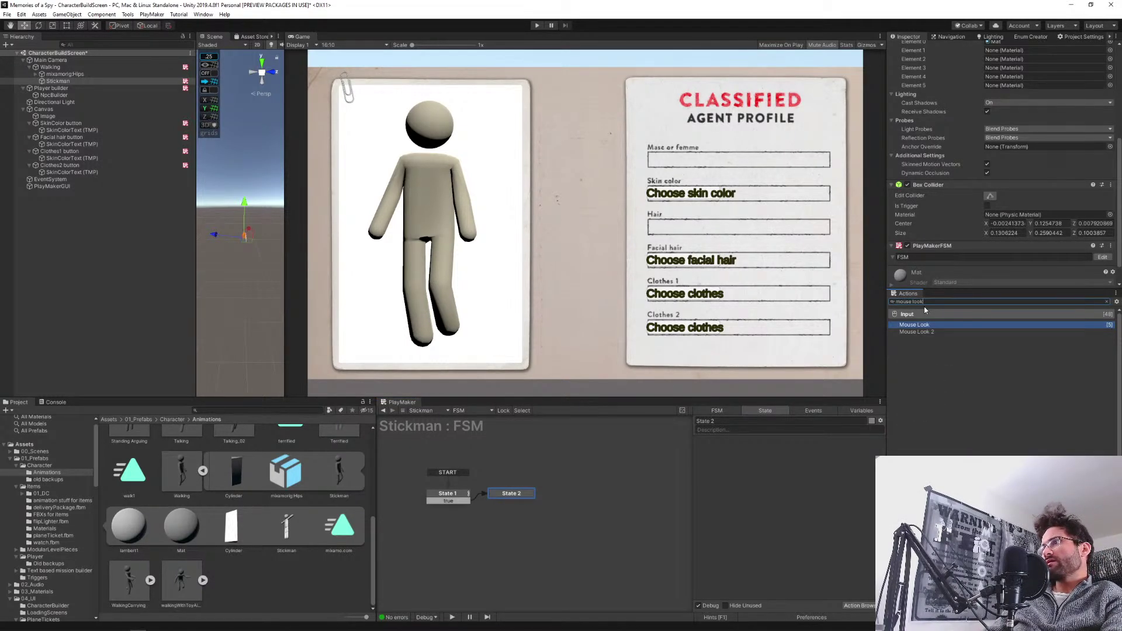
type("ok")
key("Return")
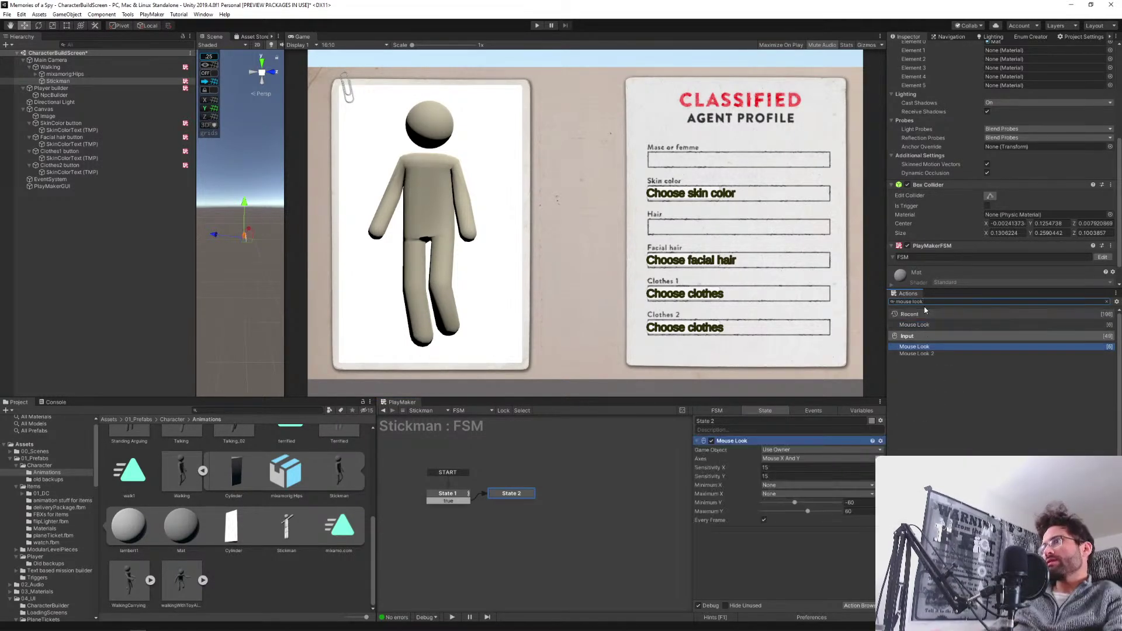
Target Mouse Look at the specified game object variable playerMesh and set its Minimum Y and Maximum Y to None.
left_click(793, 452)
left_click(795, 470)
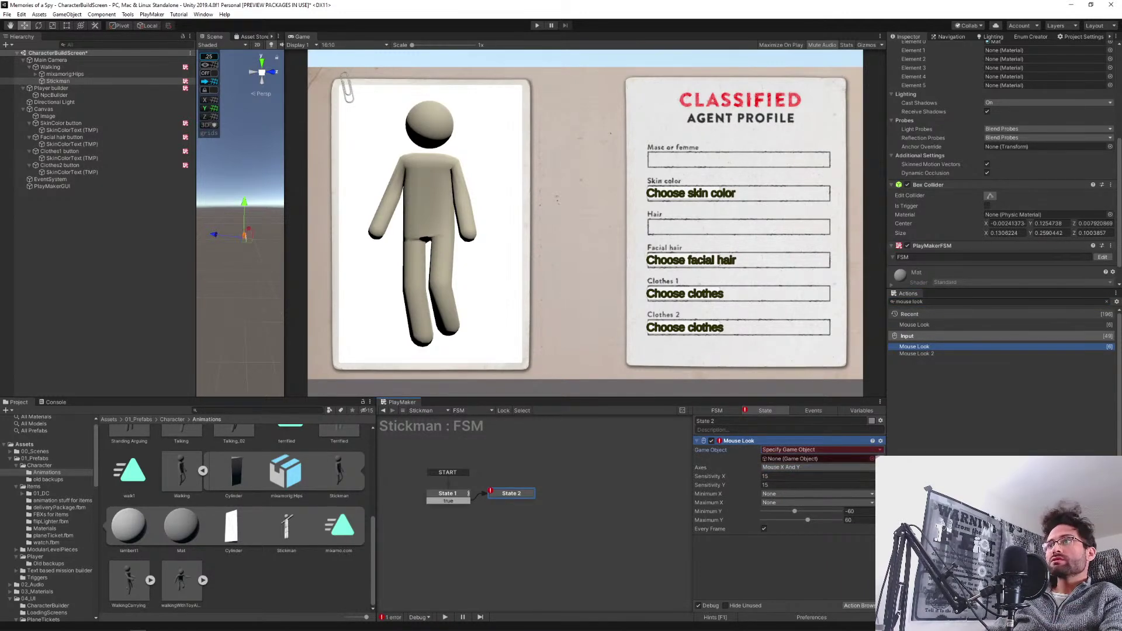
left_click(795, 459)
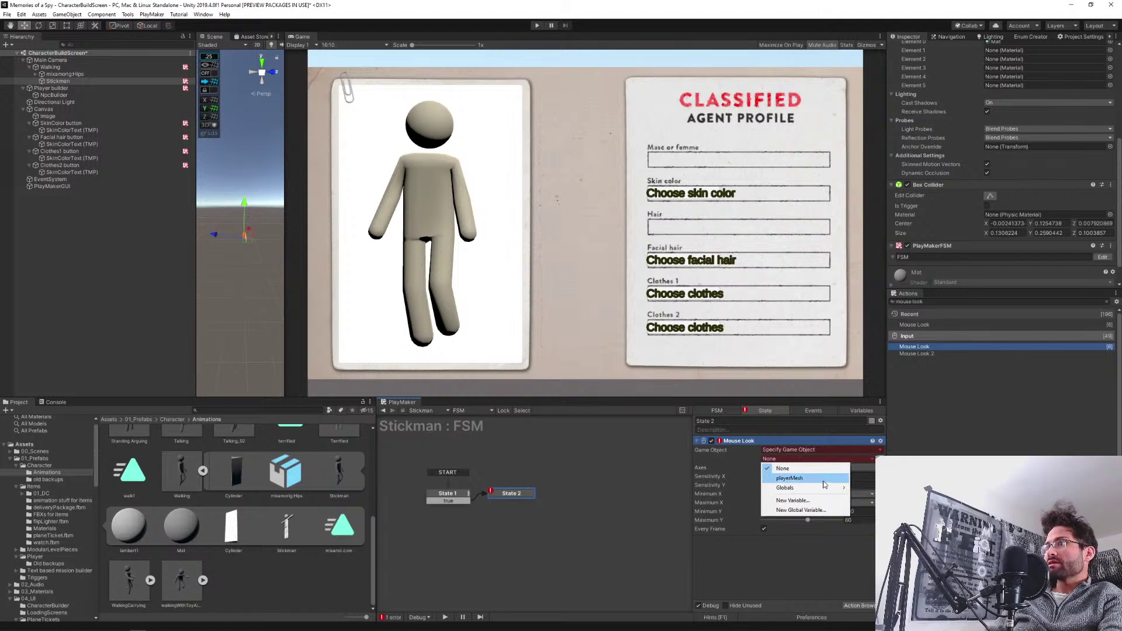
left_click(775, 476)
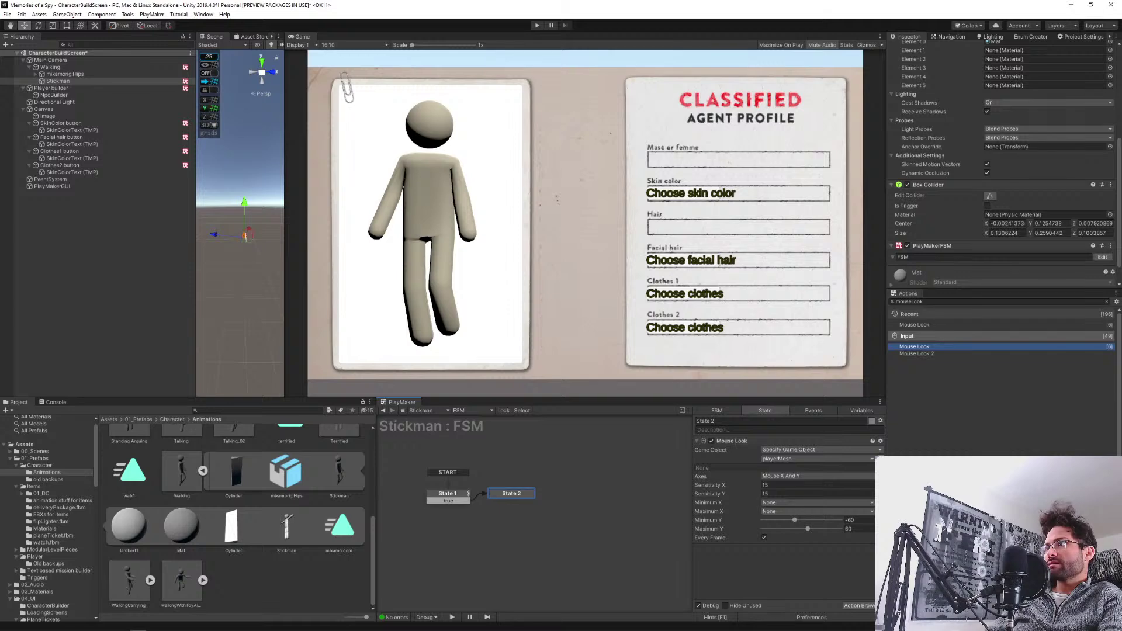
left_click(881, 521)
left_click(880, 529)
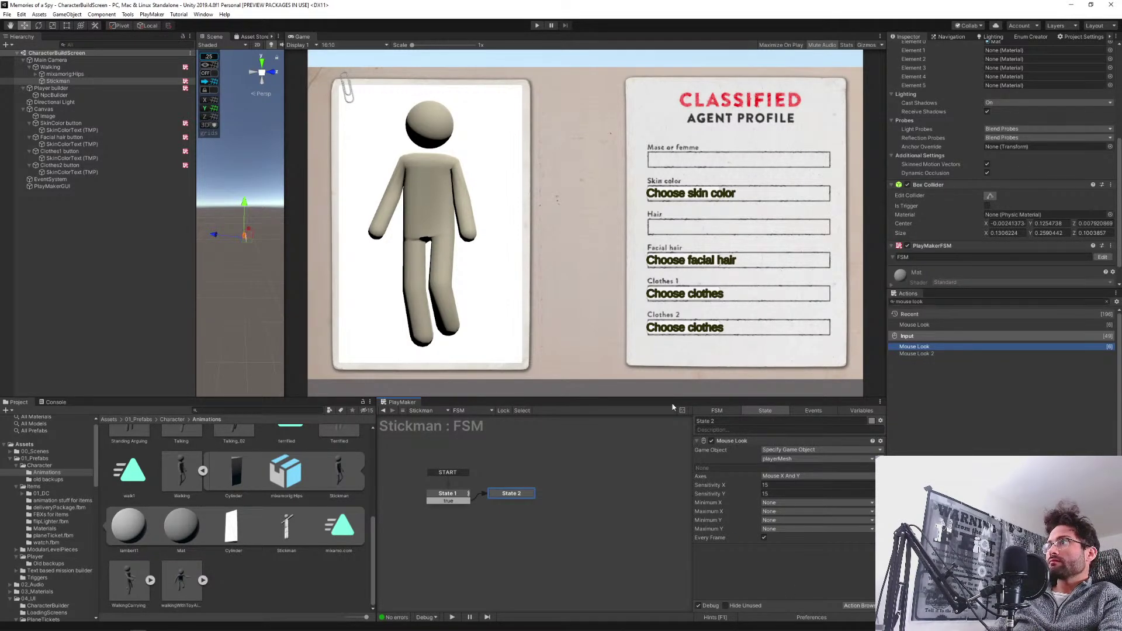
Add a Get Mouse Button Up action to State 2.
left_click(911, 302)
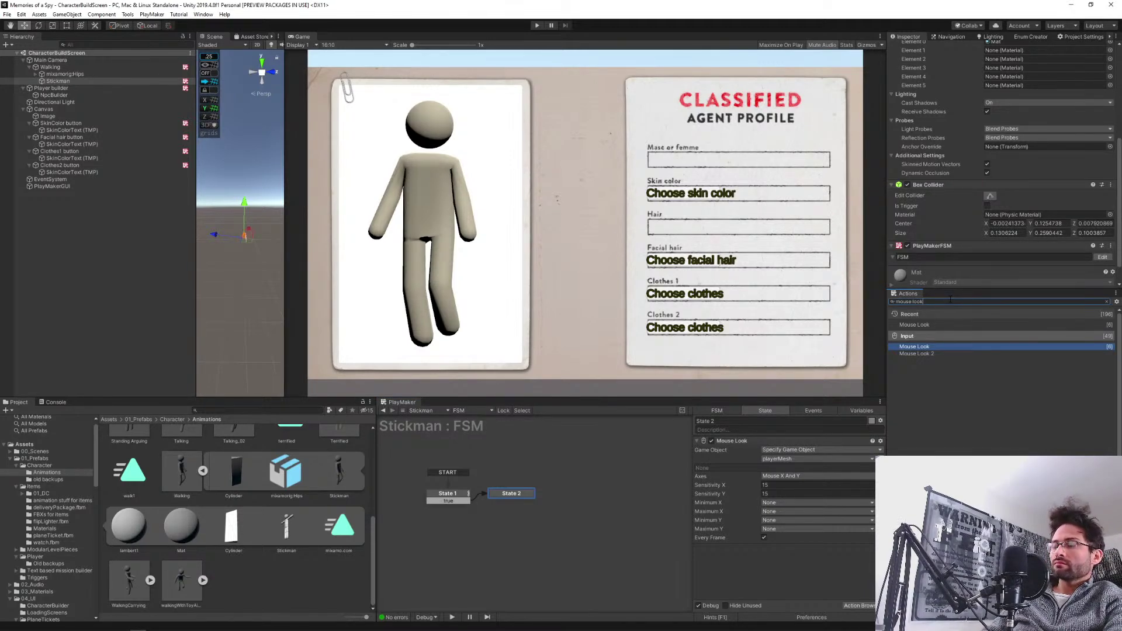
key("ctrl+a")
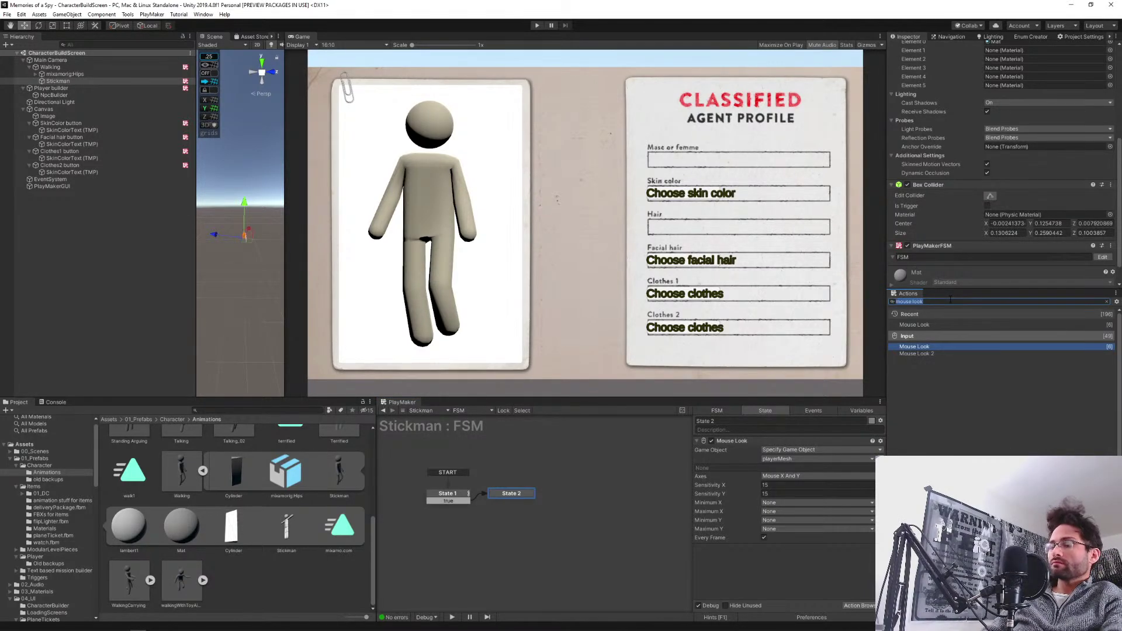
type("get")
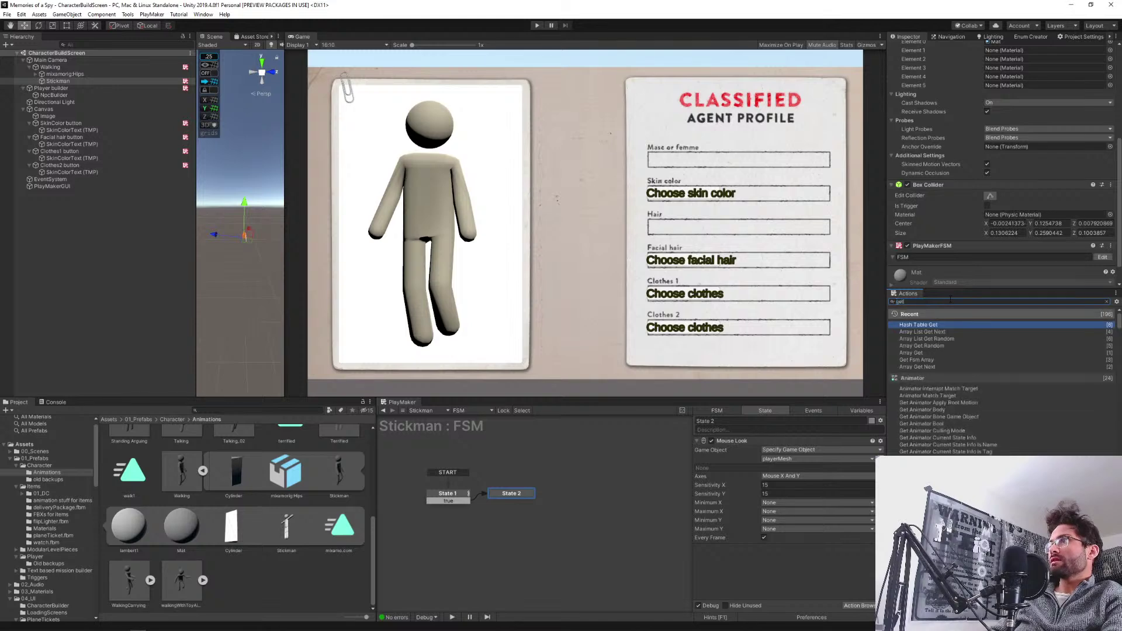
type(" mouse do")
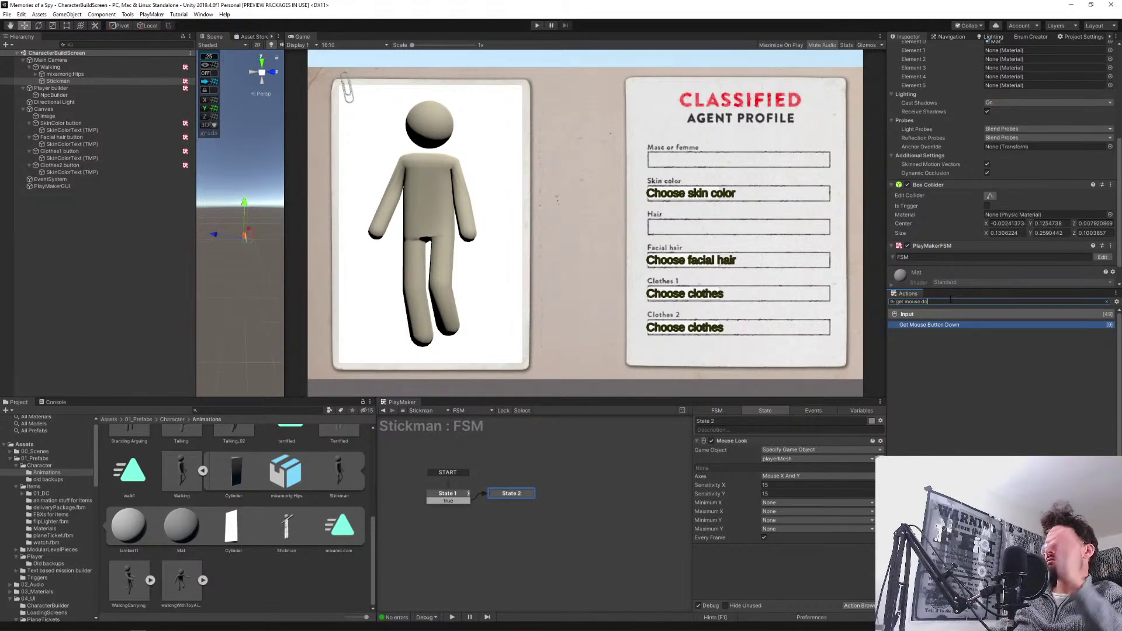
key("BackSpace")
key("BackSpace")
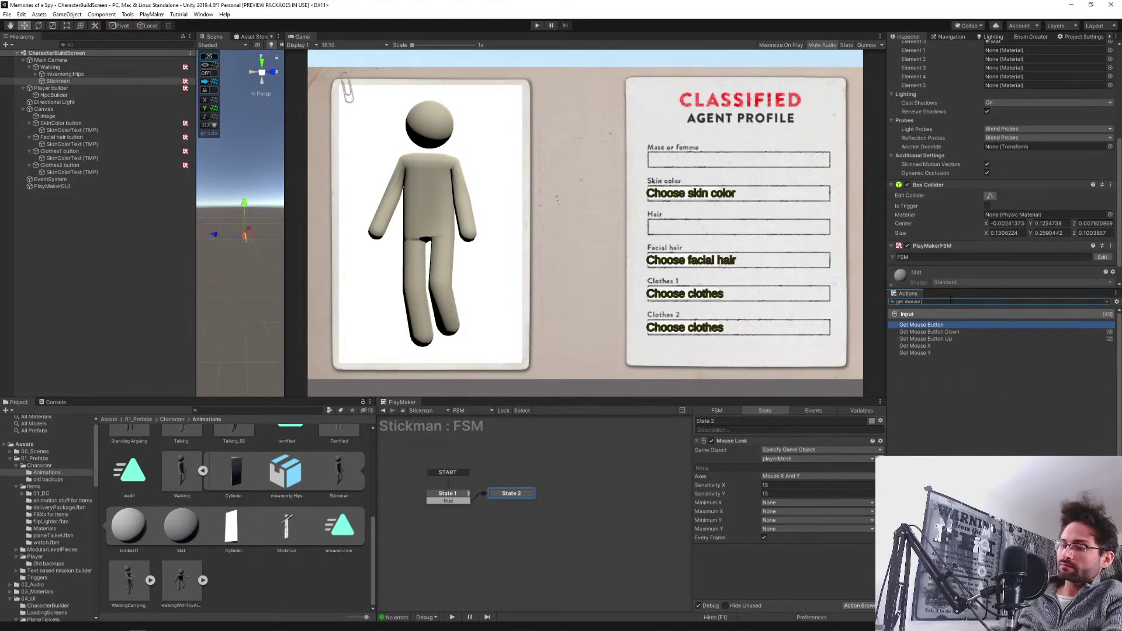
type("up")
key("Return")
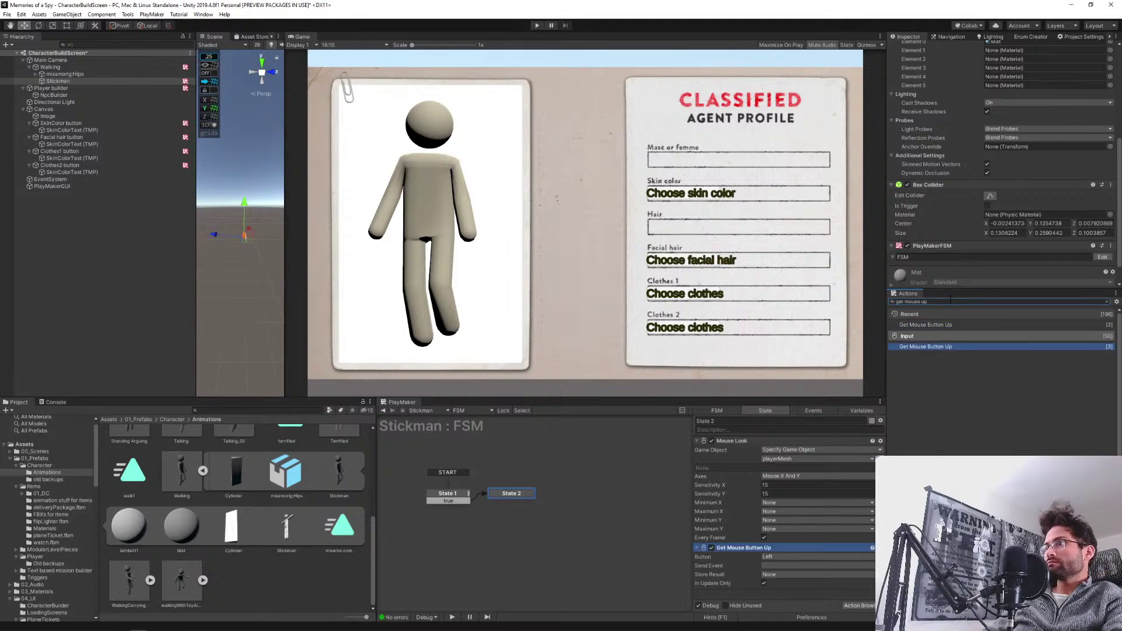
Make Get Mouse Button Up send the custom event sendBack and link State 2's sendBack transition to State 1.
left_click(780, 565)
mouse_move(798, 532)
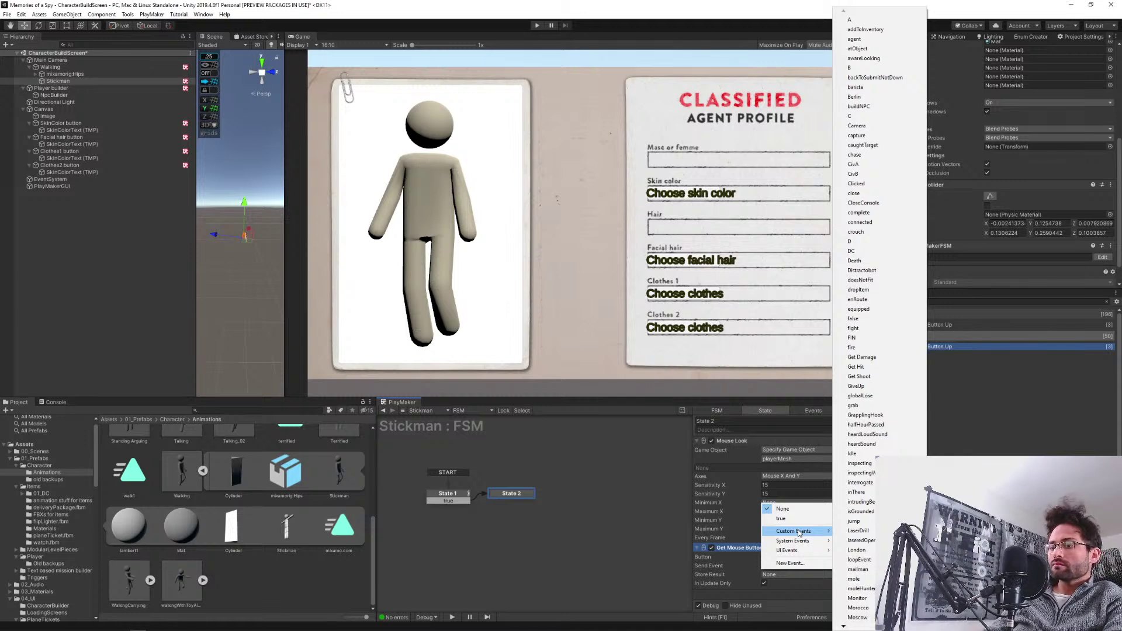
key("n")
key("s")
key("e")
key("n")
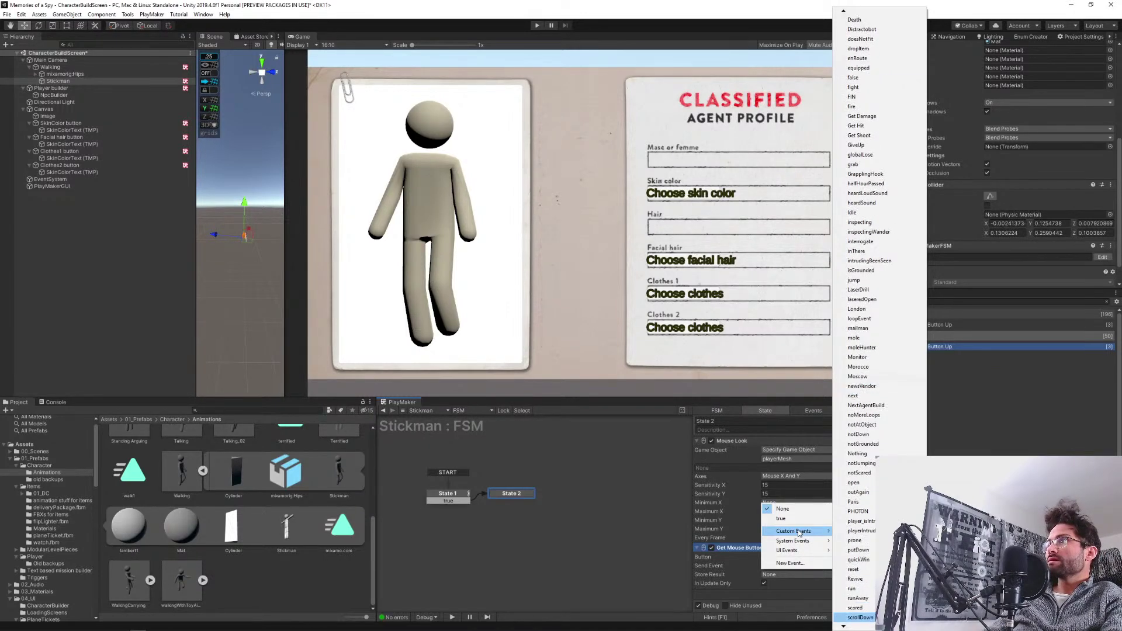
key("Return")
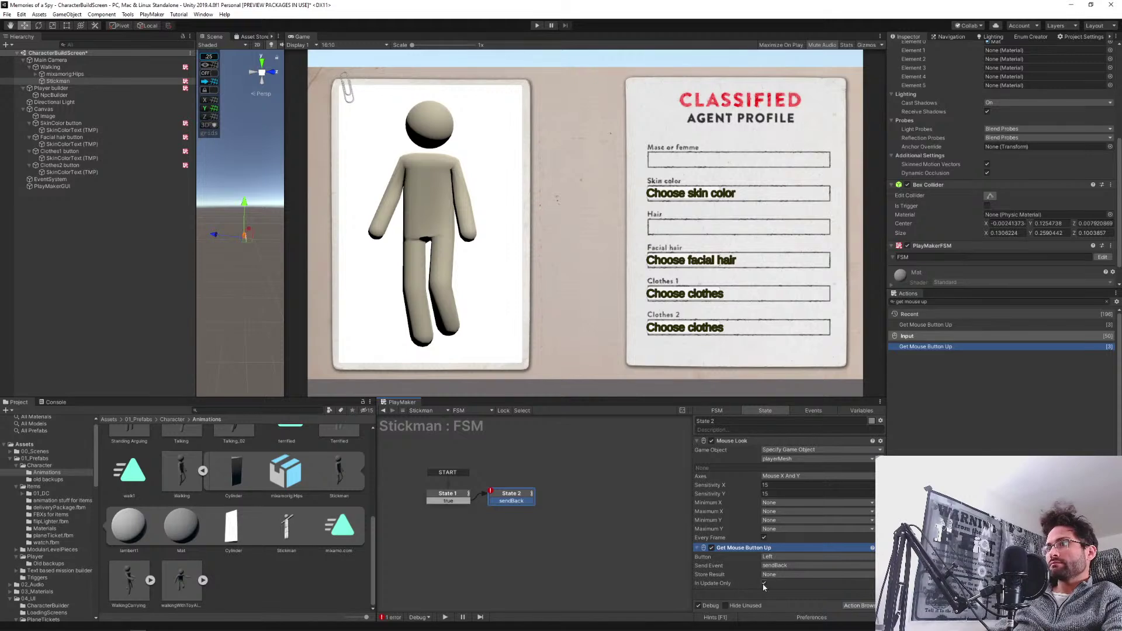
left_click_drag(501, 502, 453, 498)
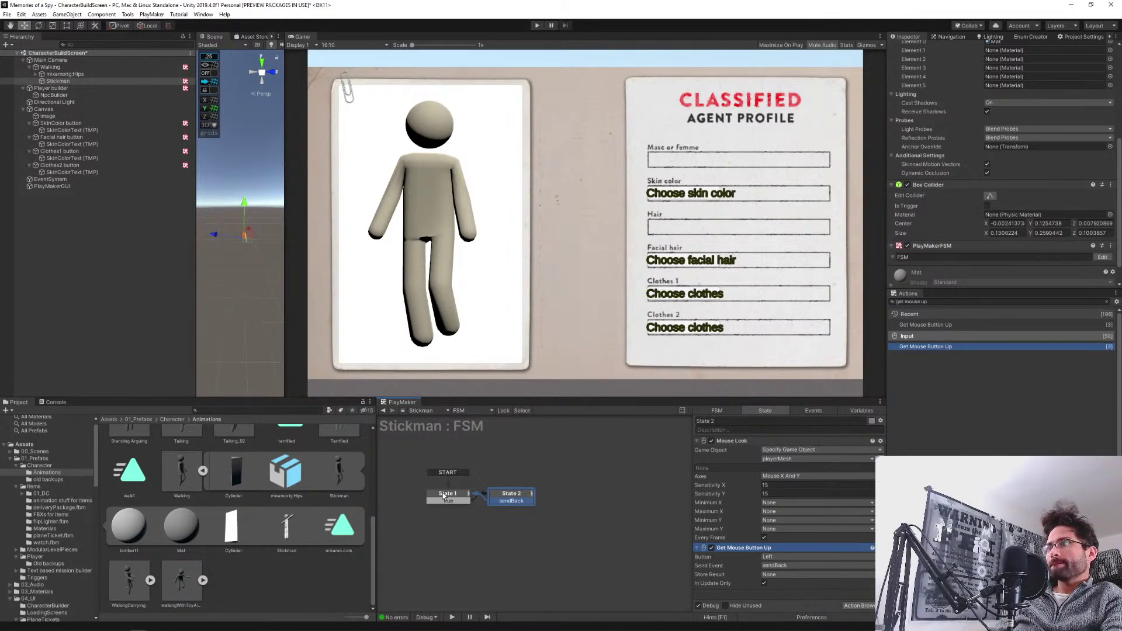
Review the Screen Pick and Bool Test settings in State 1 and save the scene.
left_click(444, 496)
scroll(709, 546, "down", 2)
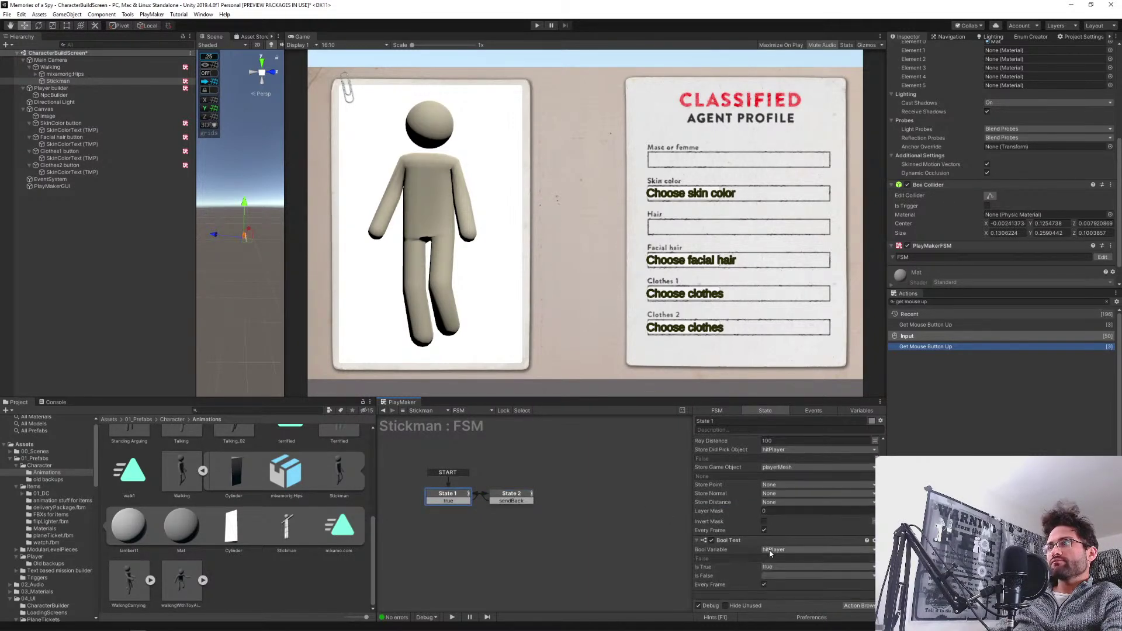
key("ctrl+s")
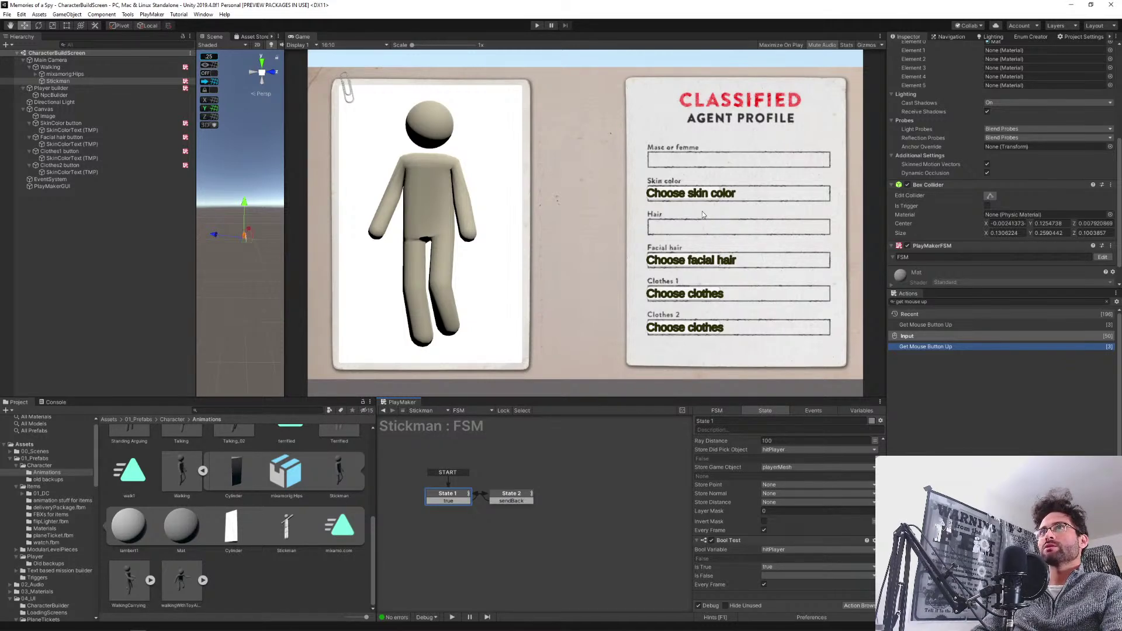
Play-test the scene with the pointer over the character, then stop it.
left_click(536, 28)
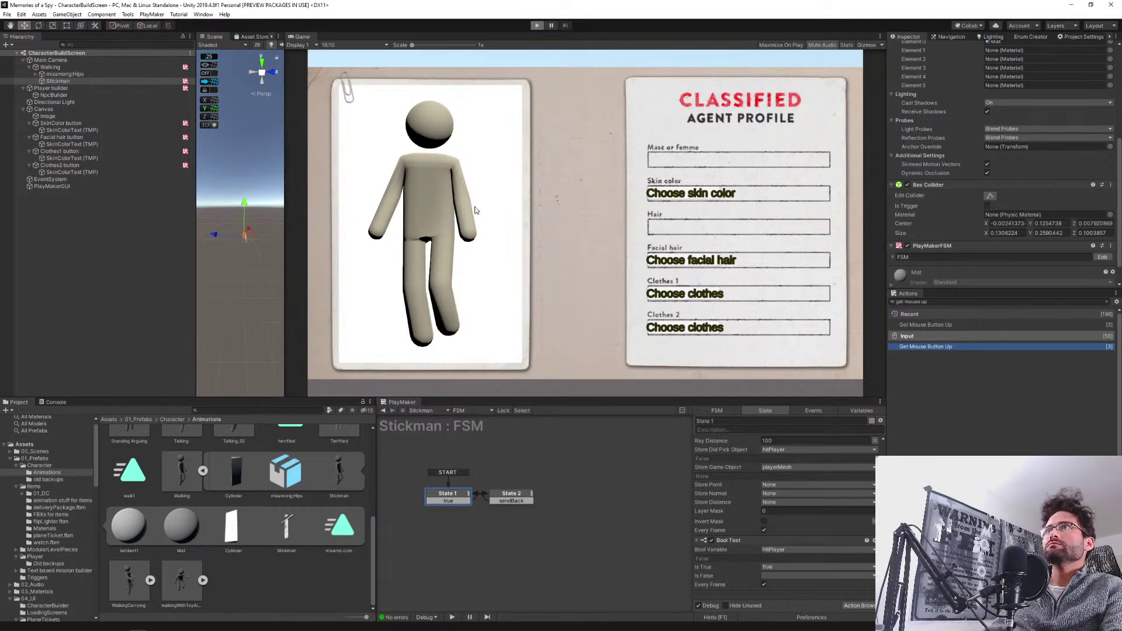
key("ctrl+p")
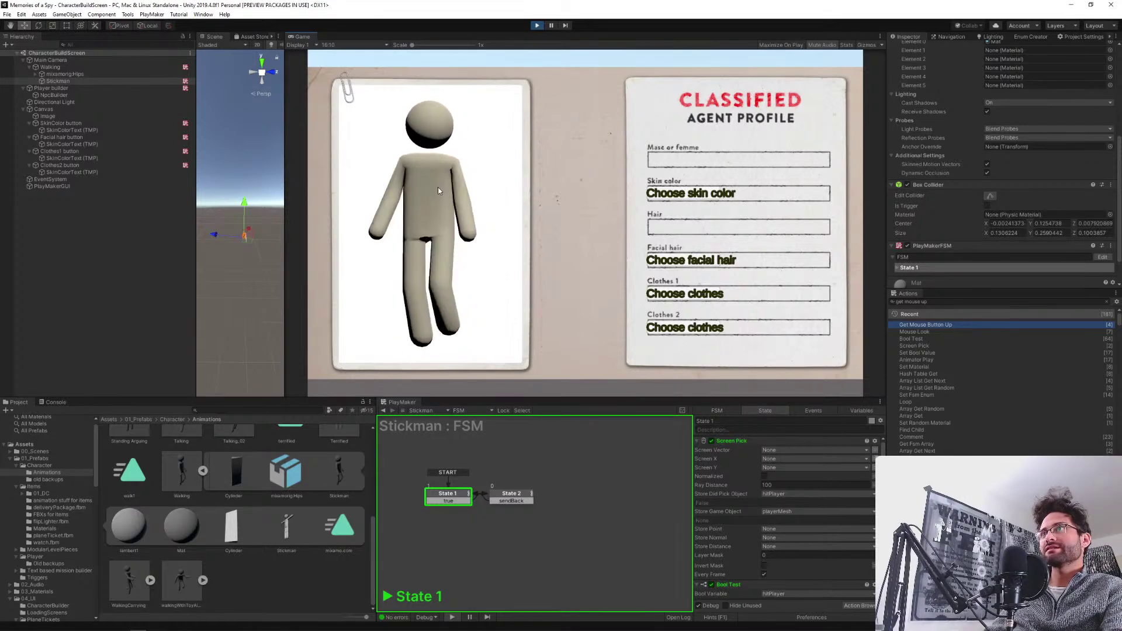
left_click(536, 26)
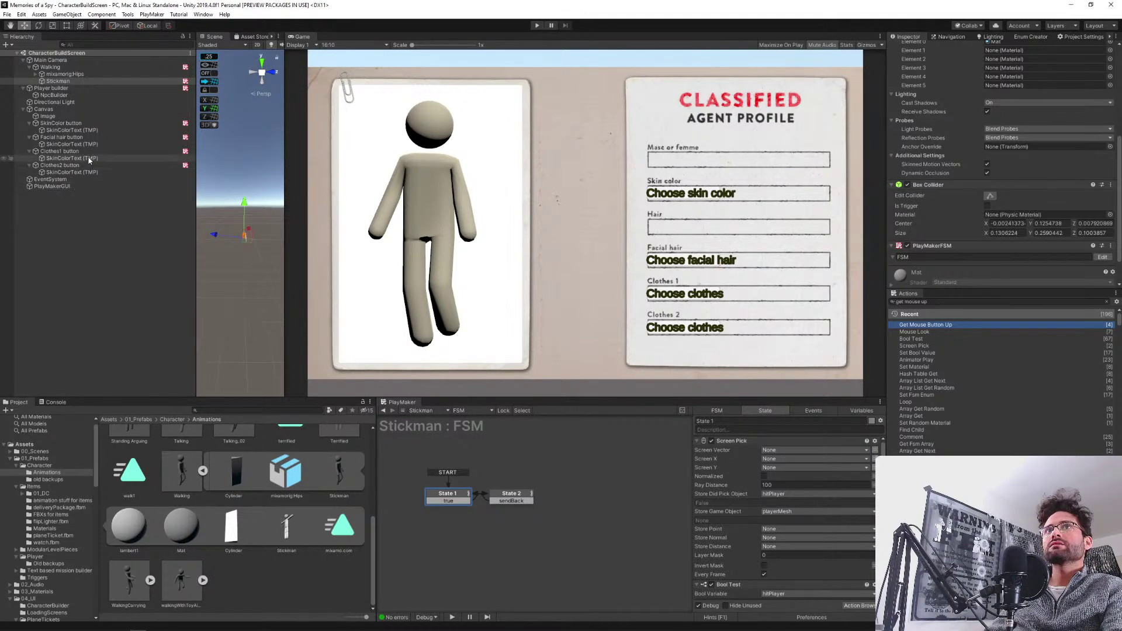
Assign the Canvas's Image object to the Ignore Raycast layer.
left_click(49, 116)
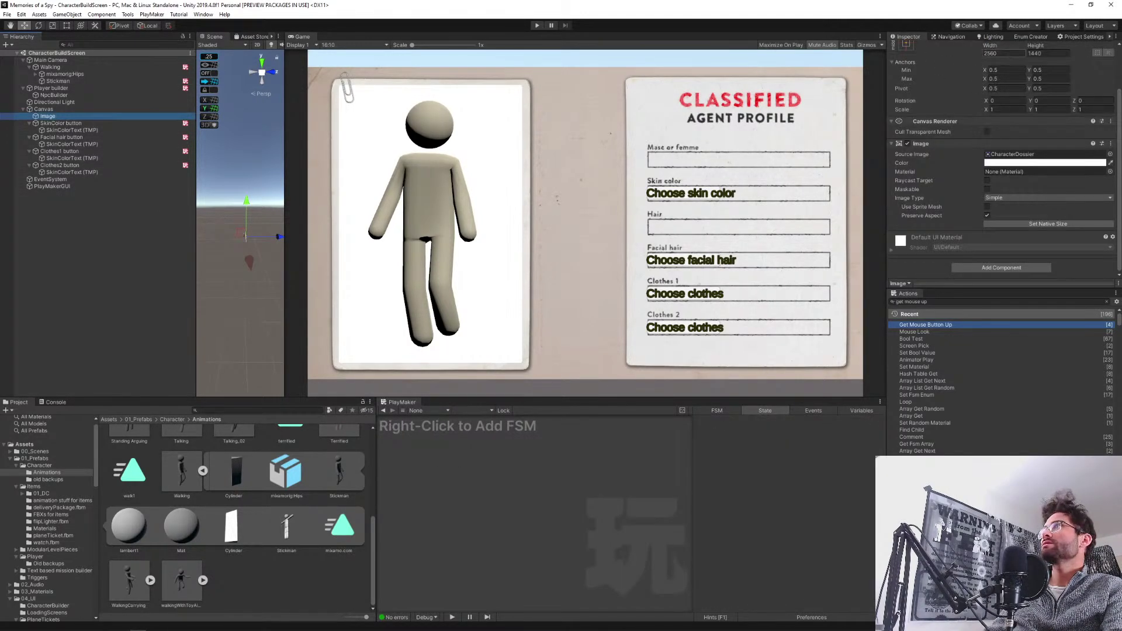
left_click(1055, 62)
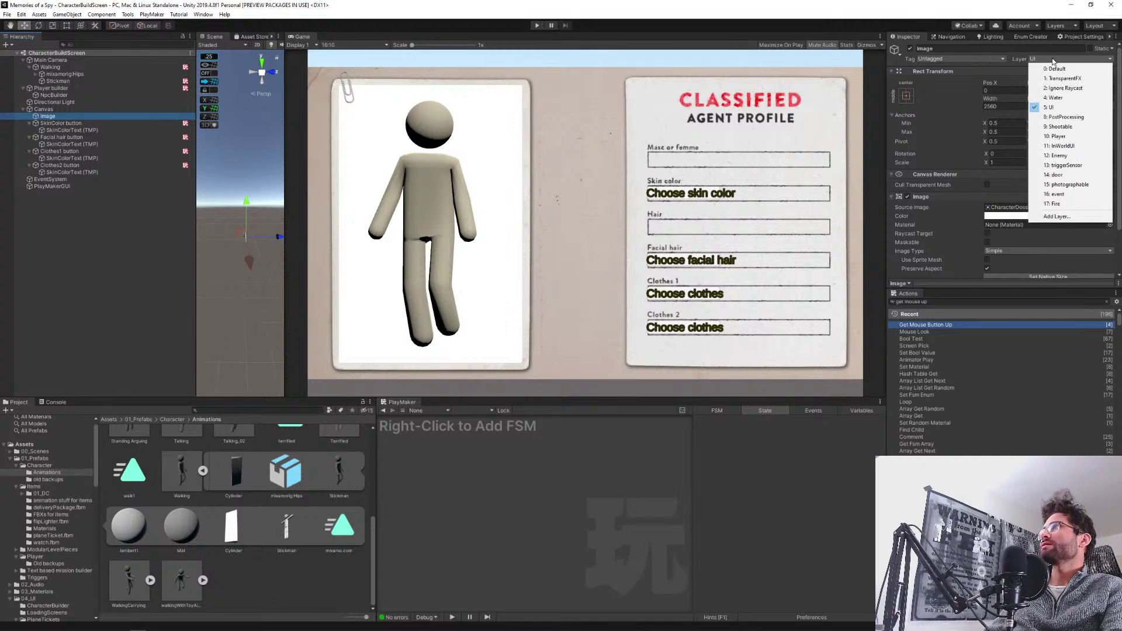
left_click(1052, 86)
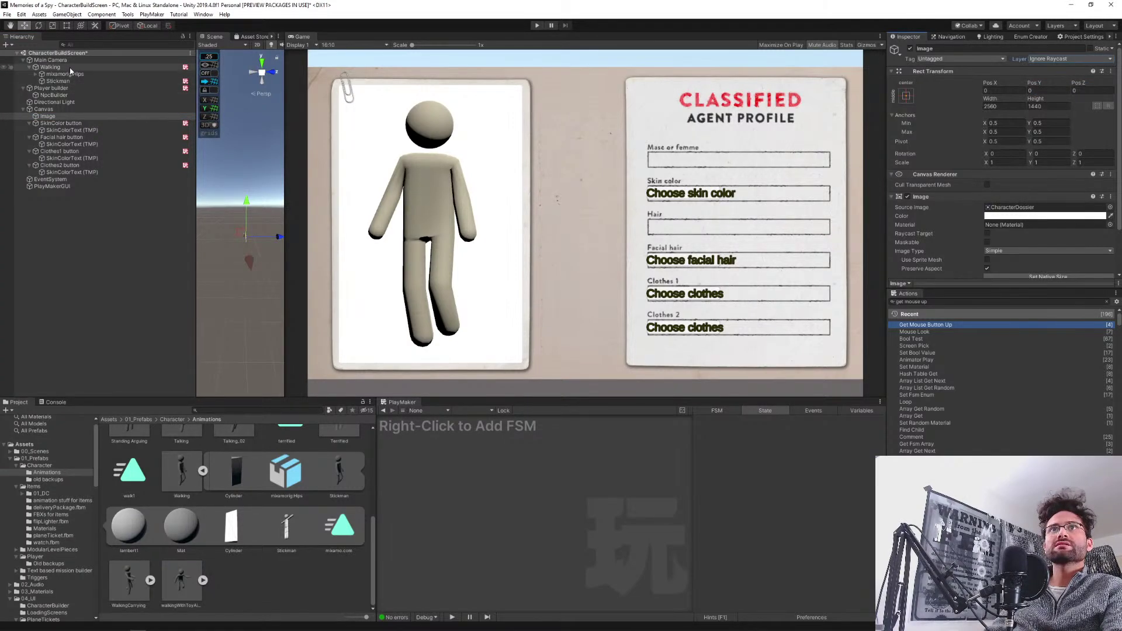
In State 1 of Stickman's FSM, give Screen Pick a one-element layer mask set to Ignore Raycast and enable Invert Mask.
left_click(53, 67)
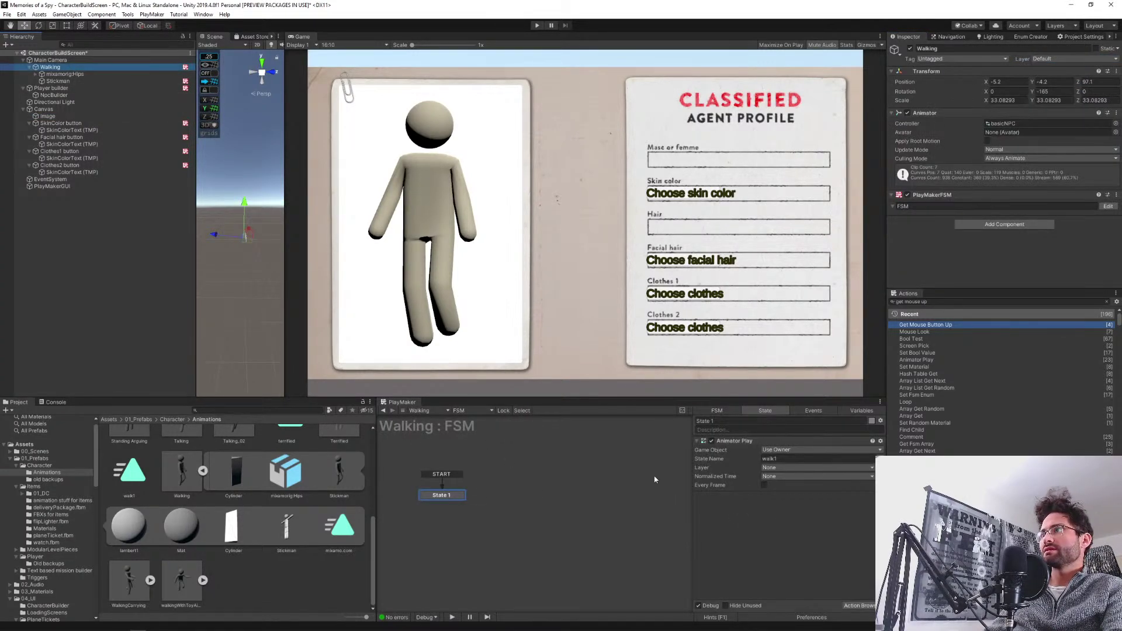
left_click(61, 81)
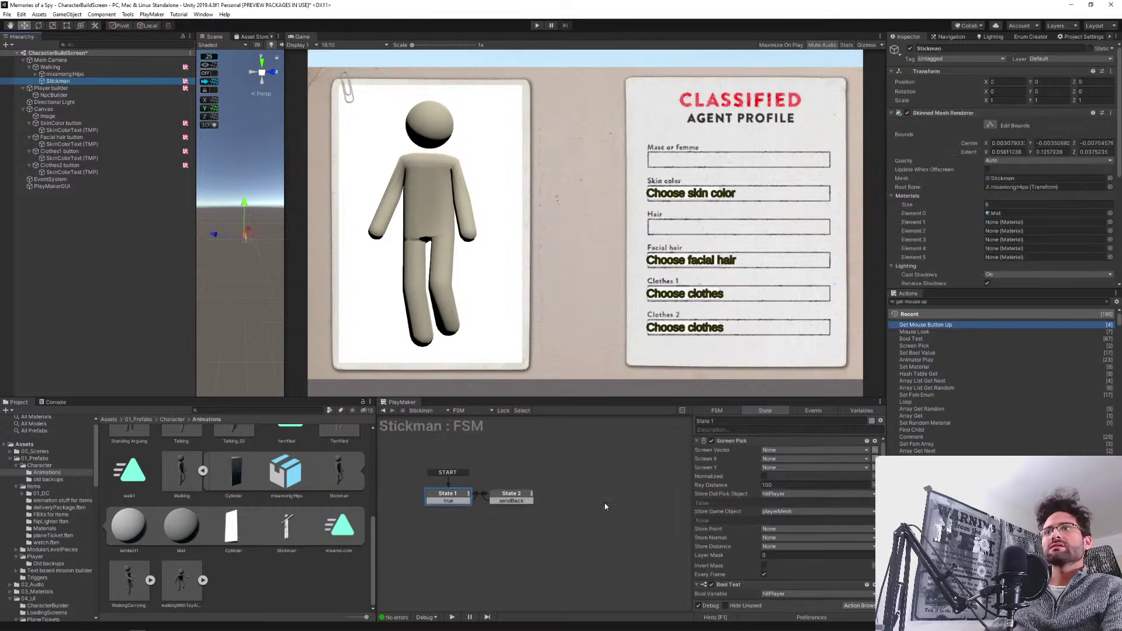
left_click(450, 494)
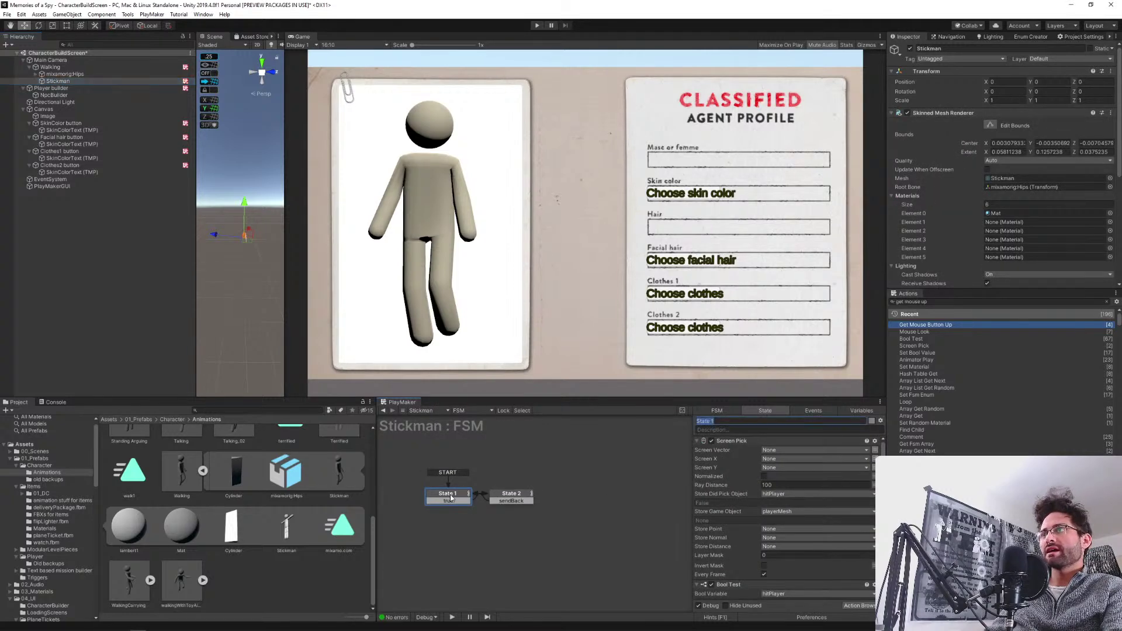
left_click(775, 556)
type("1")
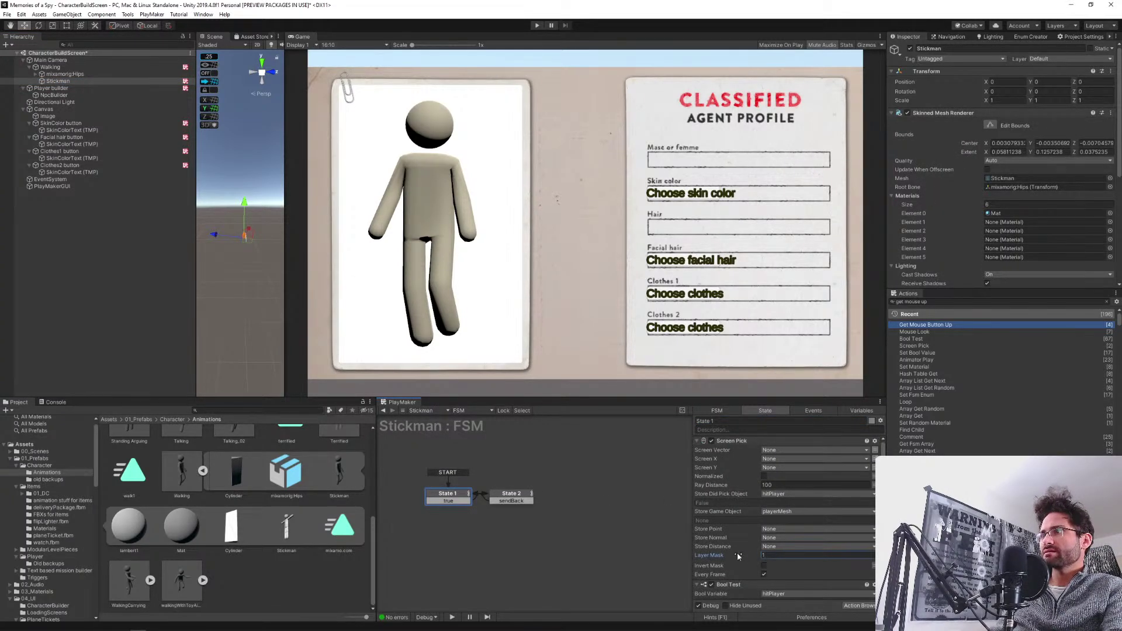
key("Return")
scroll(729, 551, "down", 1)
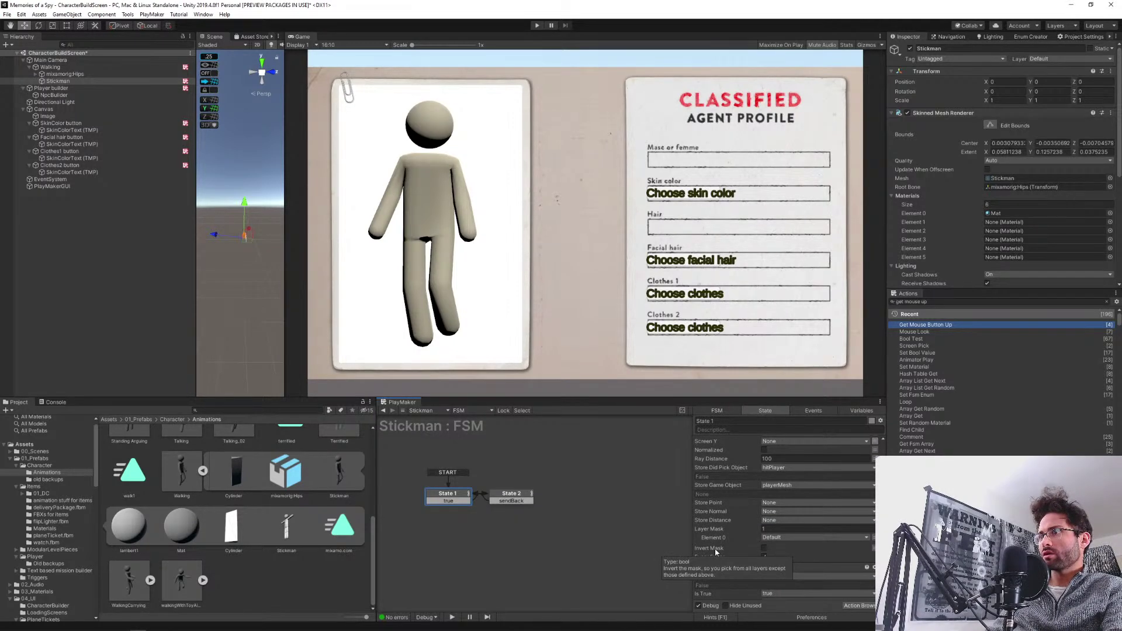
left_click(763, 549)
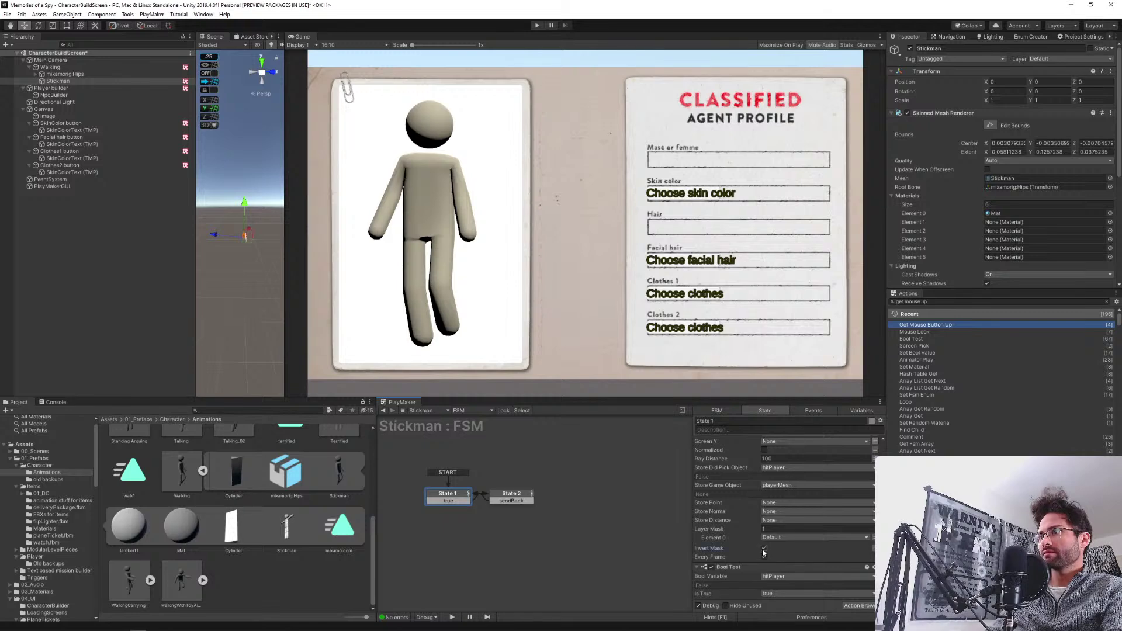
left_click(770, 539)
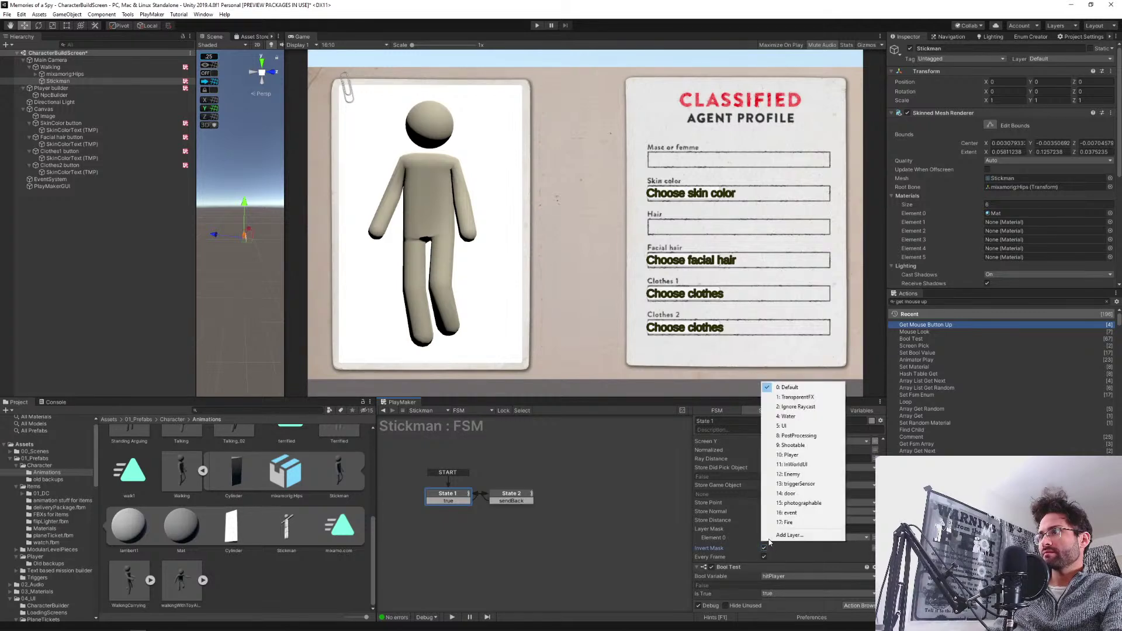
left_click(804, 409)
left_click(237, 255)
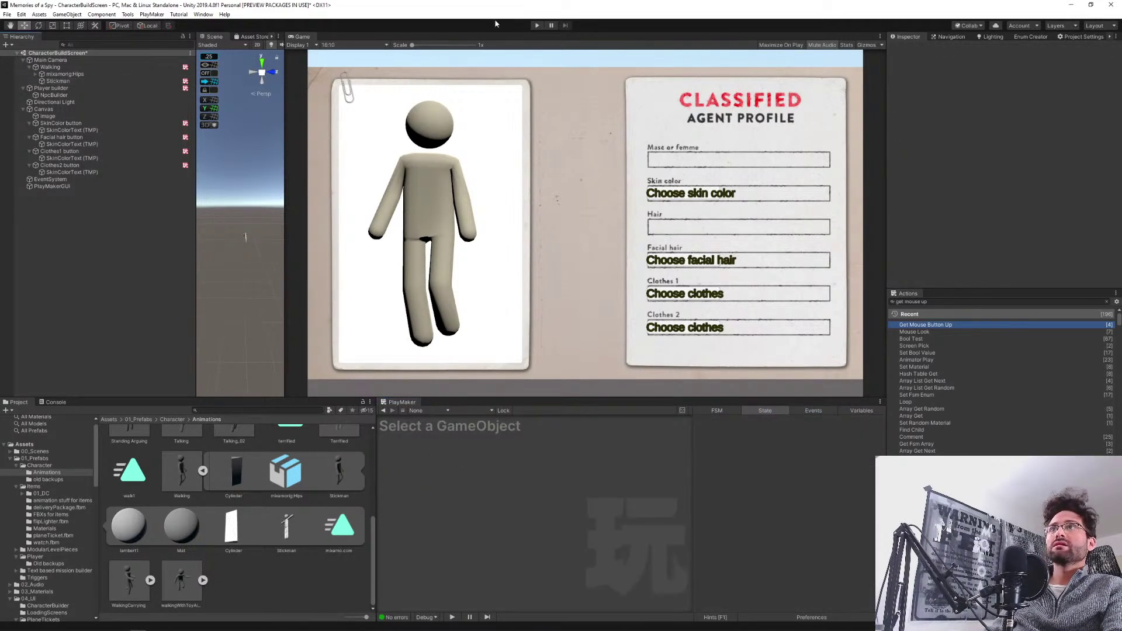
Play-test the scene while watching Stickman's FSM and its State 1 actions as the character is clicked, then stop it.
left_click(535, 26)
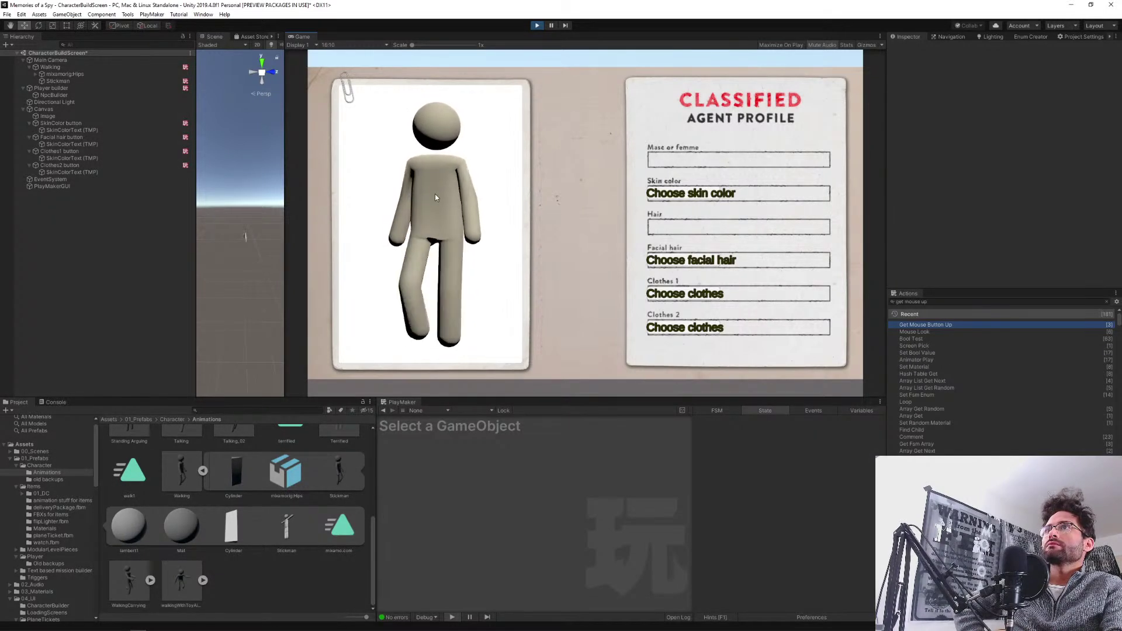
left_click(66, 81)
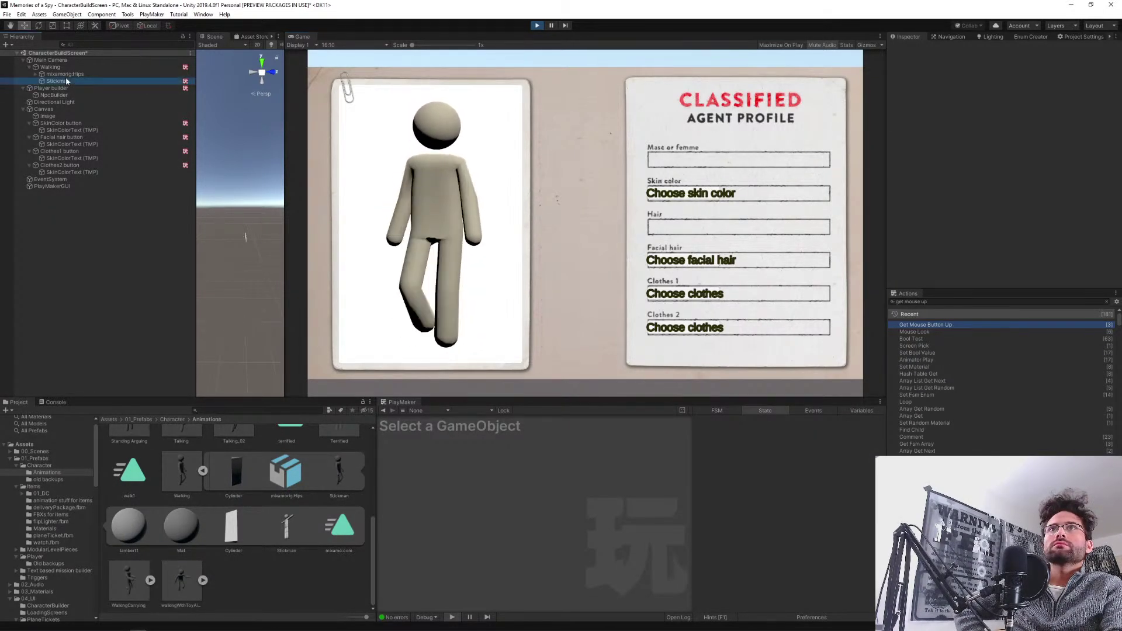
left_click(438, 194)
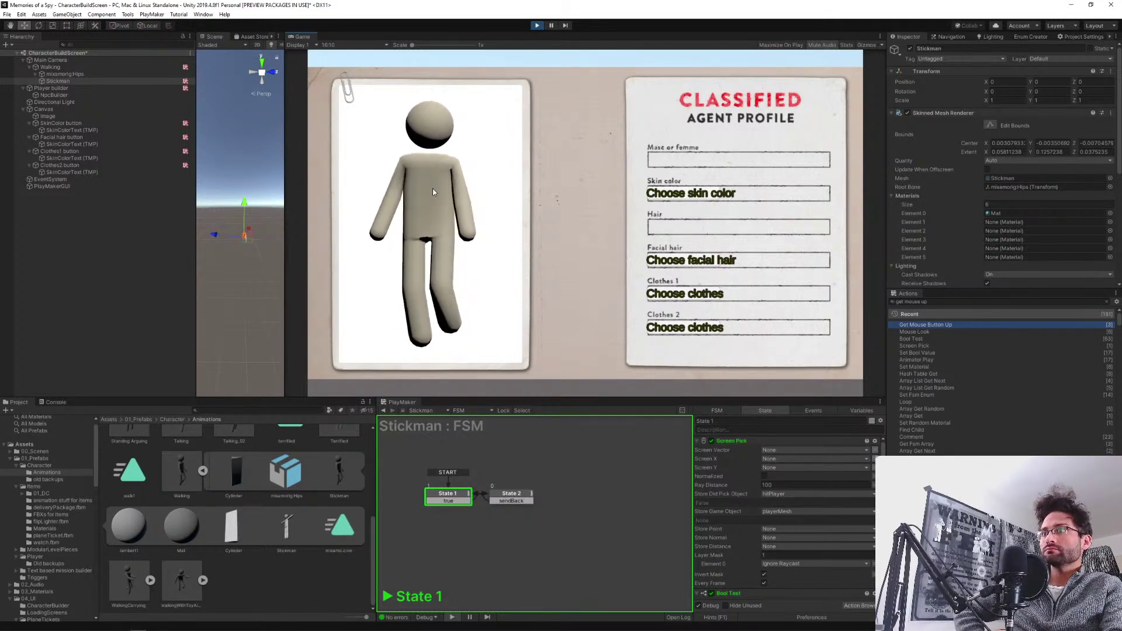
scroll(787, 555, "down", 3)
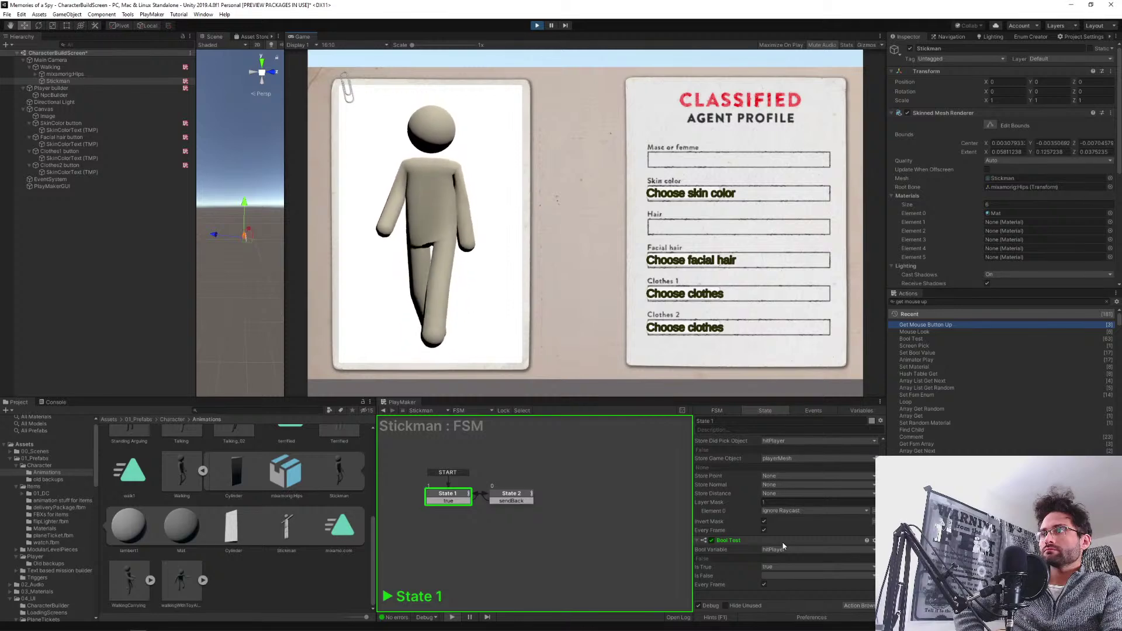
scroll(781, 528, "up", 3)
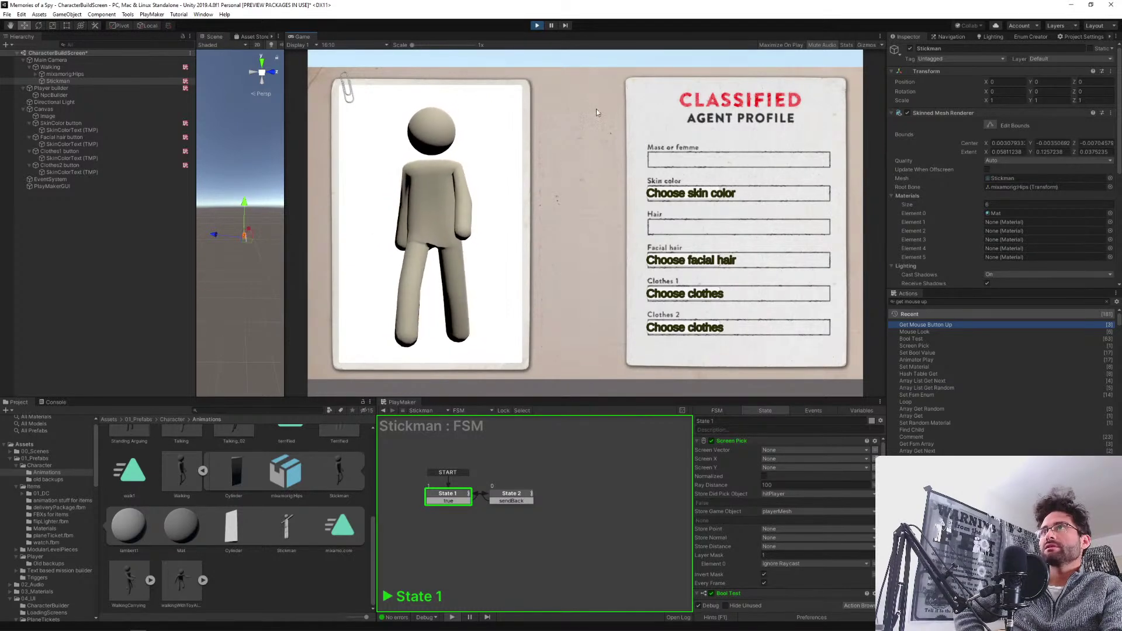
left_click(537, 25)
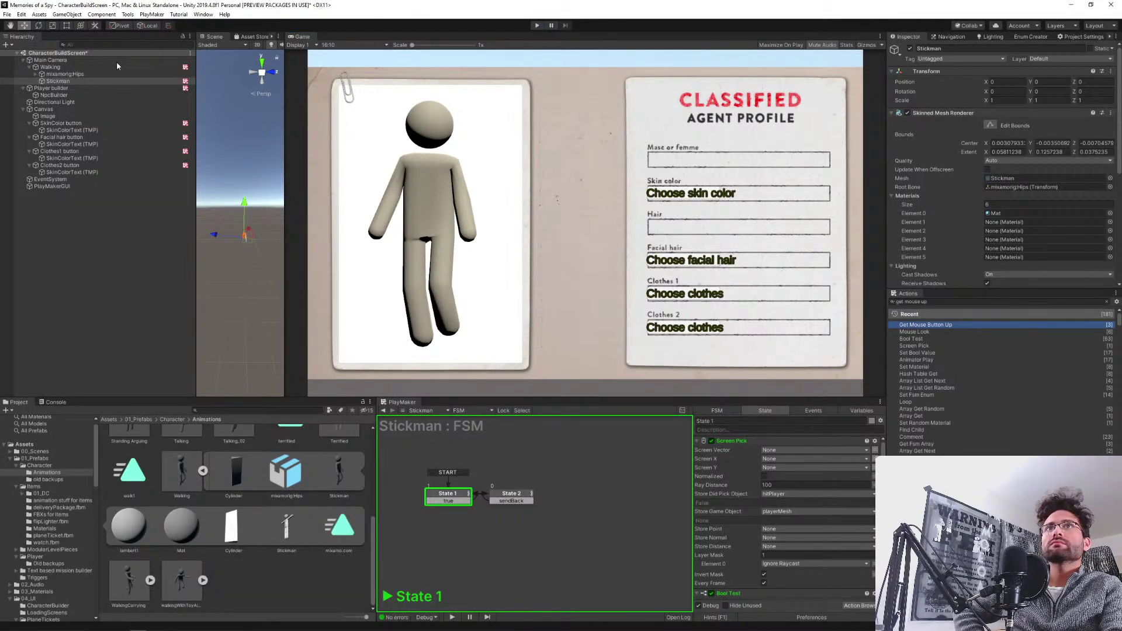
Enlarge the Scene view and examine Stickman's Box Collider around the character.
left_click(88, 81)
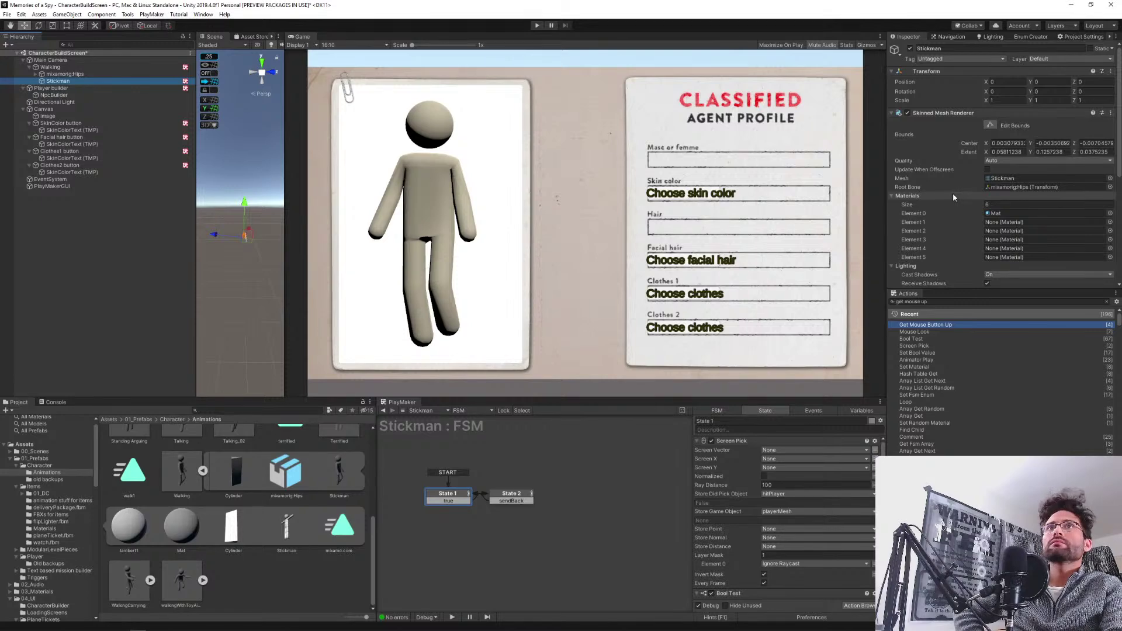
scroll(955, 199, "down", 5)
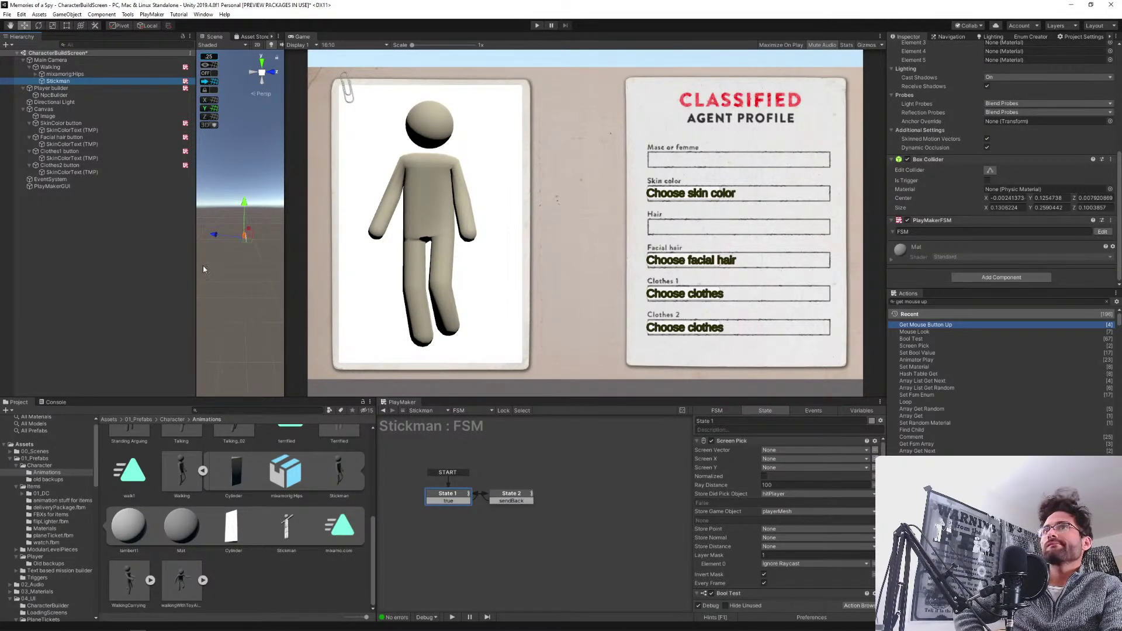
key("f")
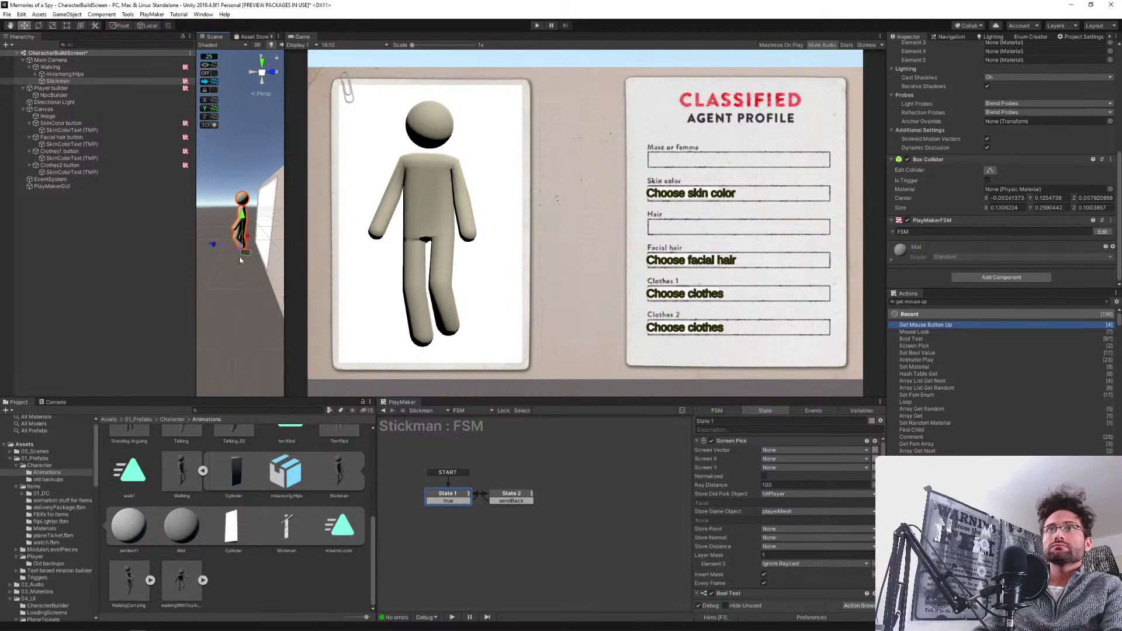
left_click_drag(249, 230, 256, 247)
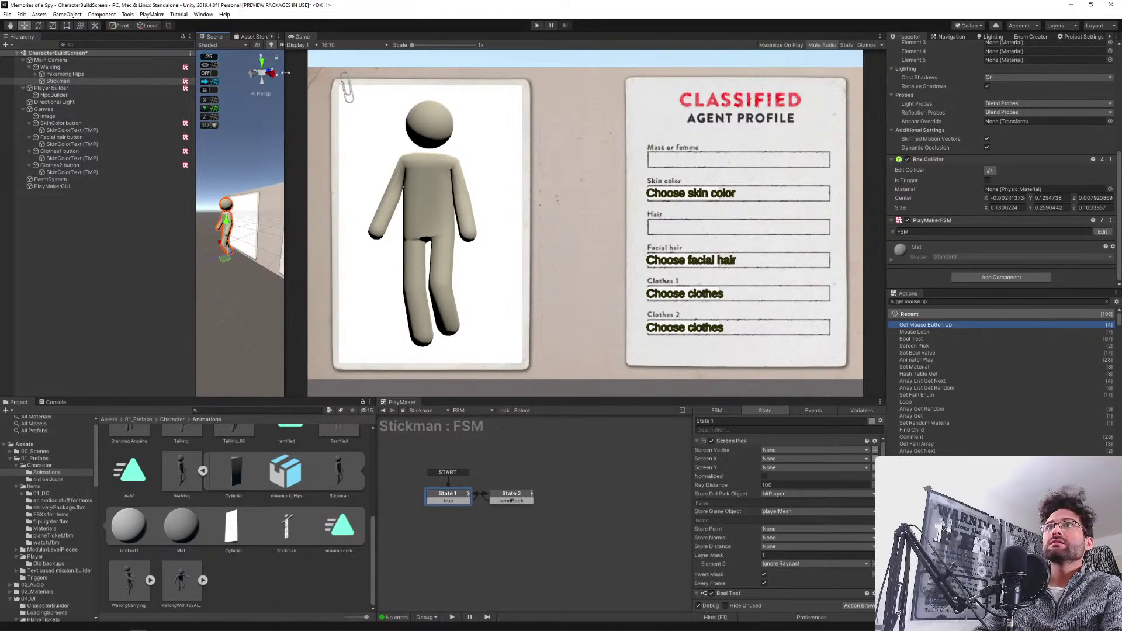
left_click_drag(285, 72, 567, 70)
left_click(454, 46)
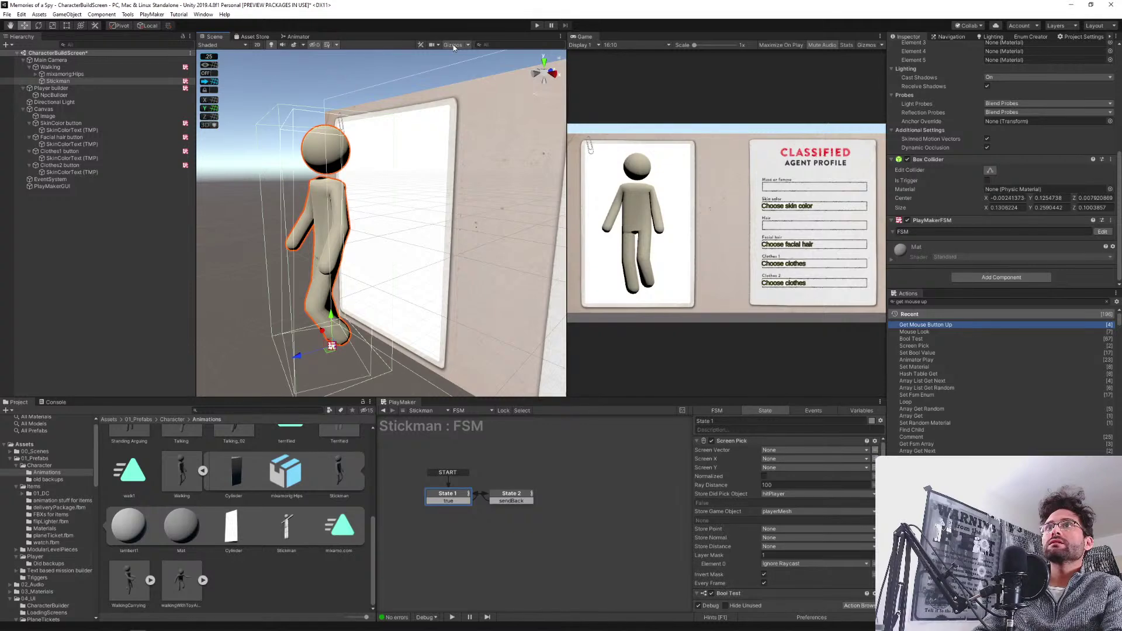
left_click_drag(400, 84, 339, 393)
key("f")
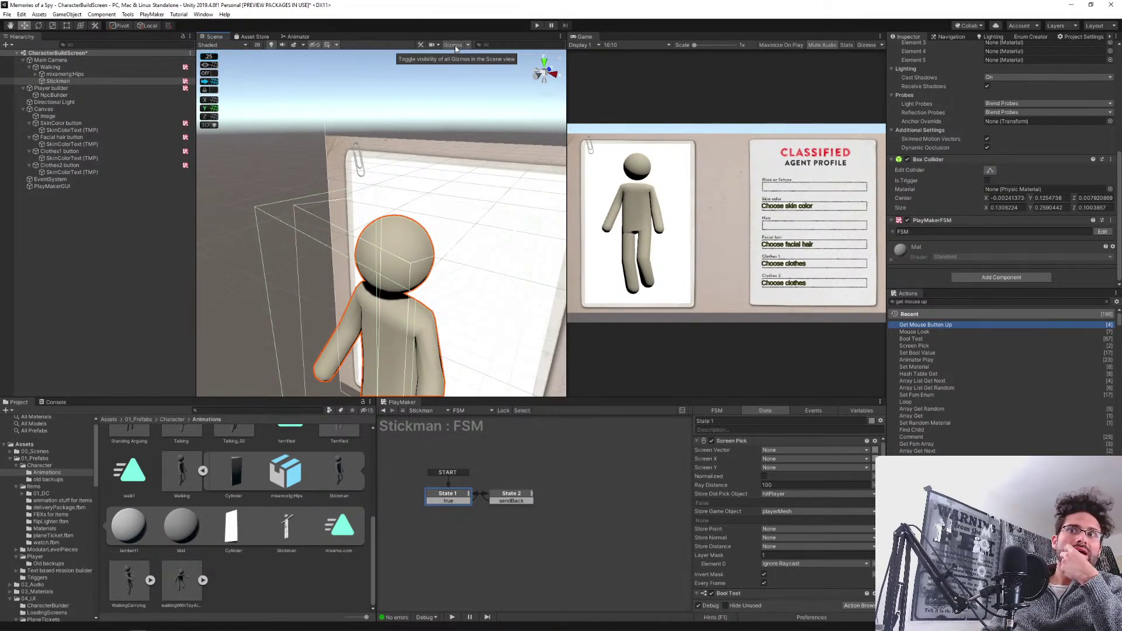
Rename the start state of Stickman's FSM to State 2342 and delete its Screen Pick and Bool Test actions.
left_click(737, 444)
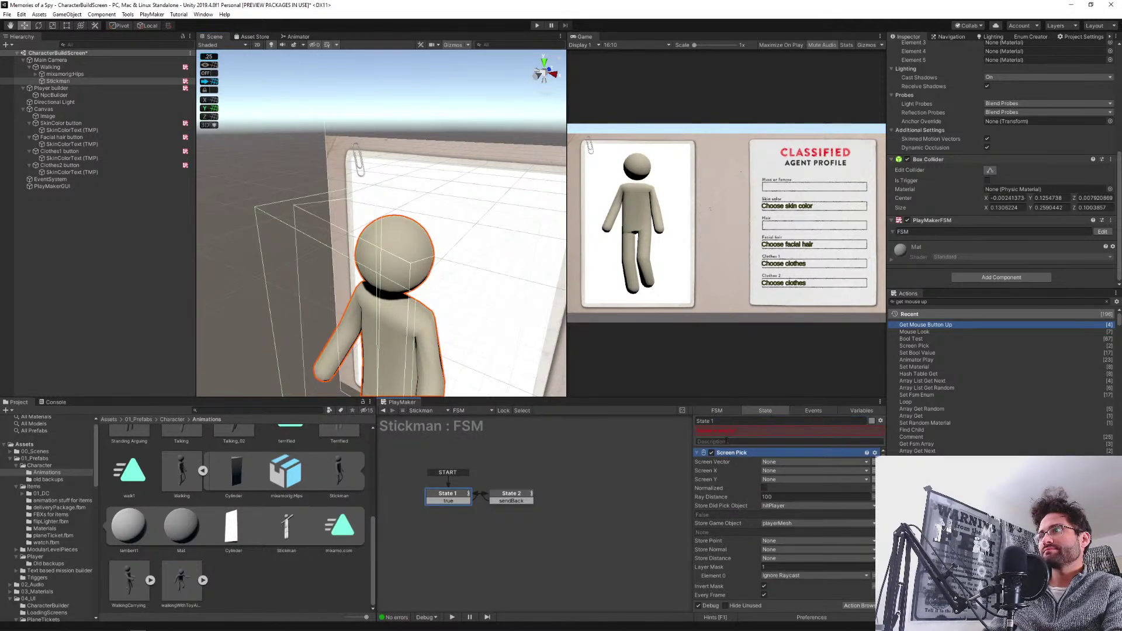
left_click(722, 421)
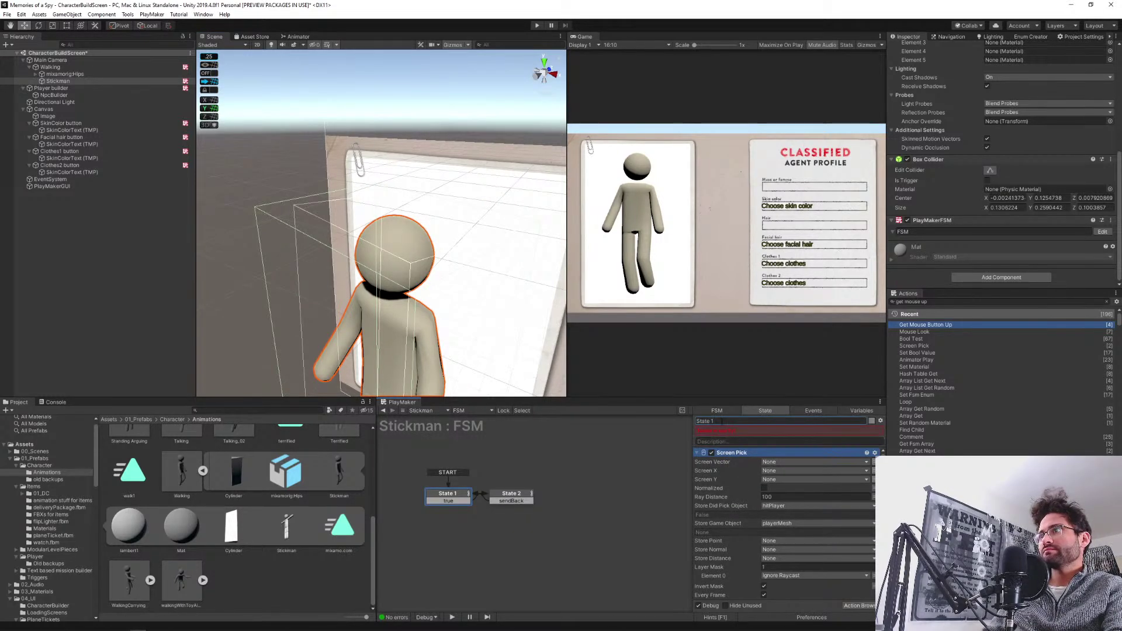
type("2342")
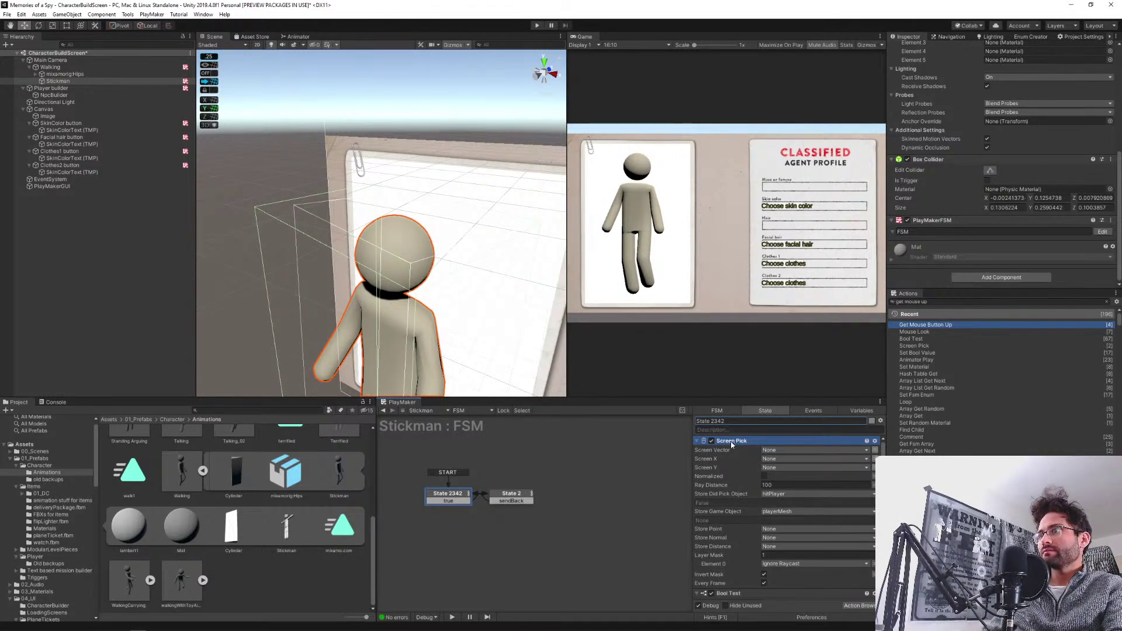
key("Delete")
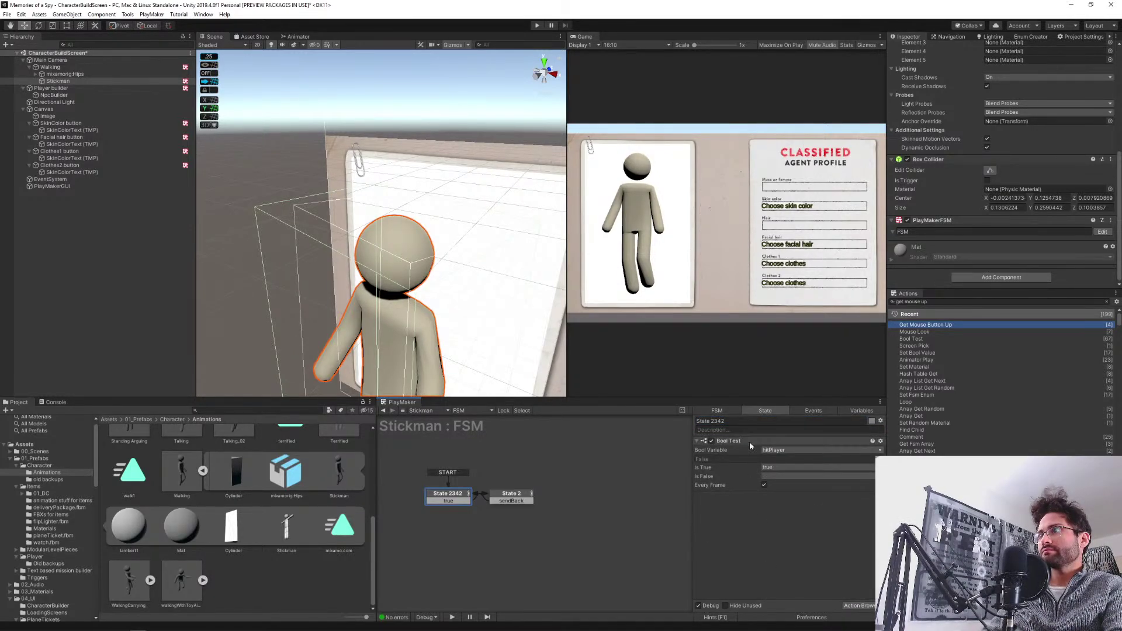
left_click(750, 444)
key("Delete")
Add a Get Mouse Button Down action to State 2342 and make it send the true event.
left_click(934, 303)
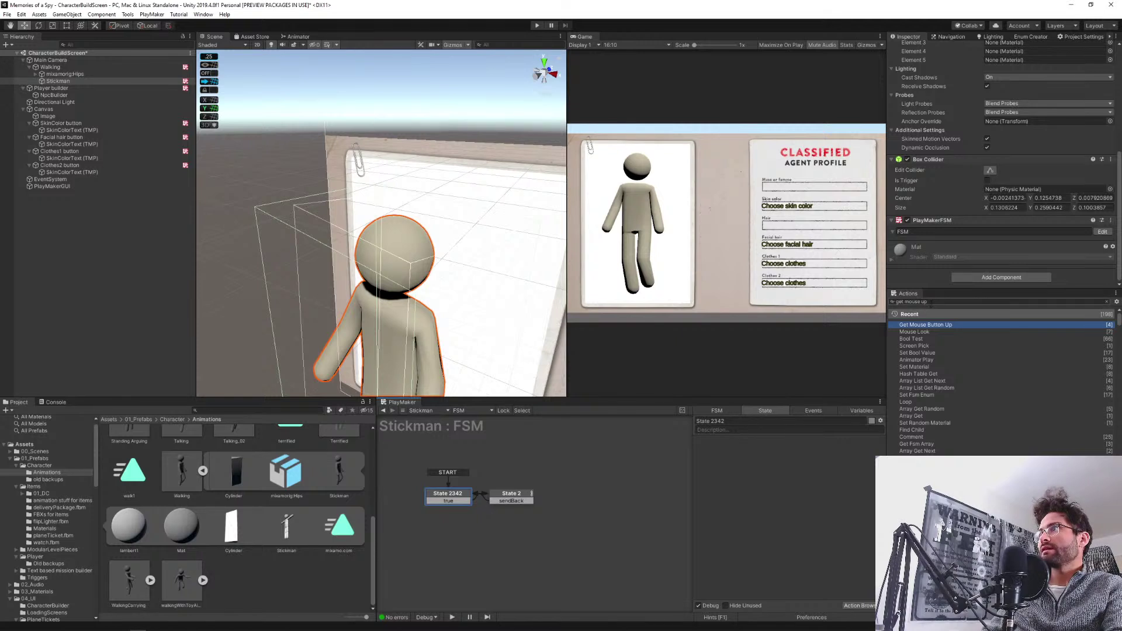
key("BackSpace")
key("BackSpace")
type("d")
key("Down")
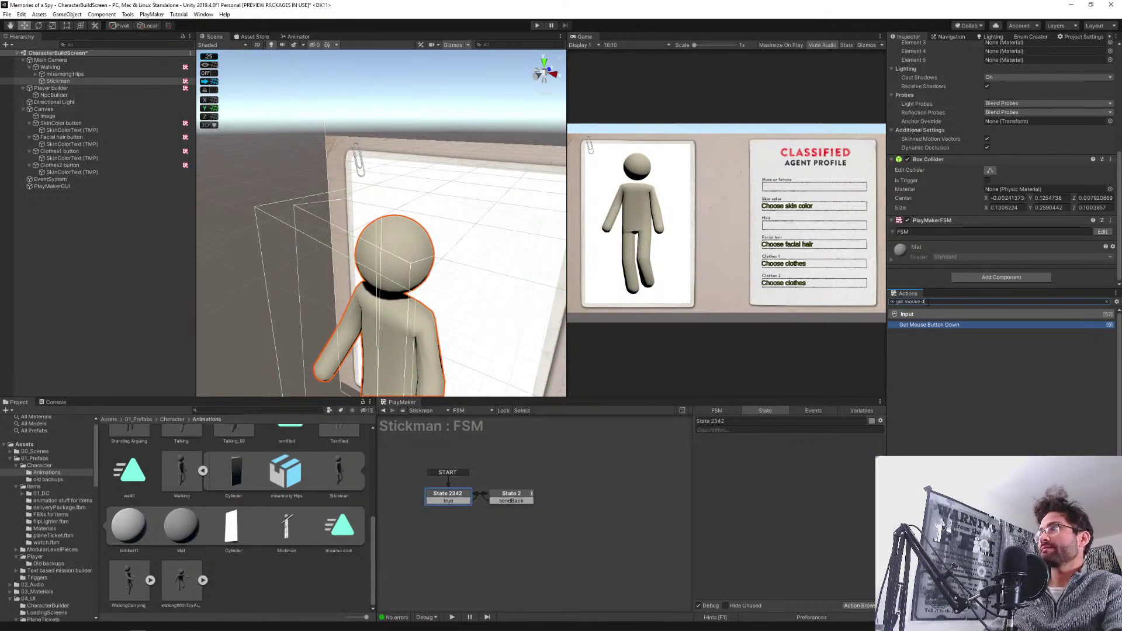
key("Return")
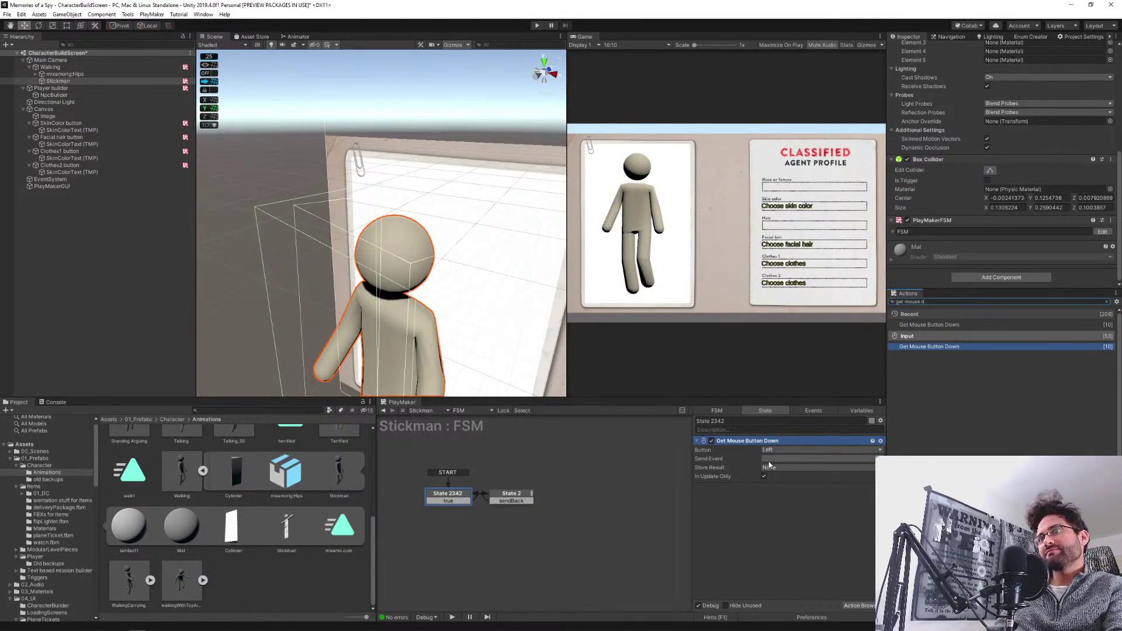
left_click(770, 463)
left_click(784, 484)
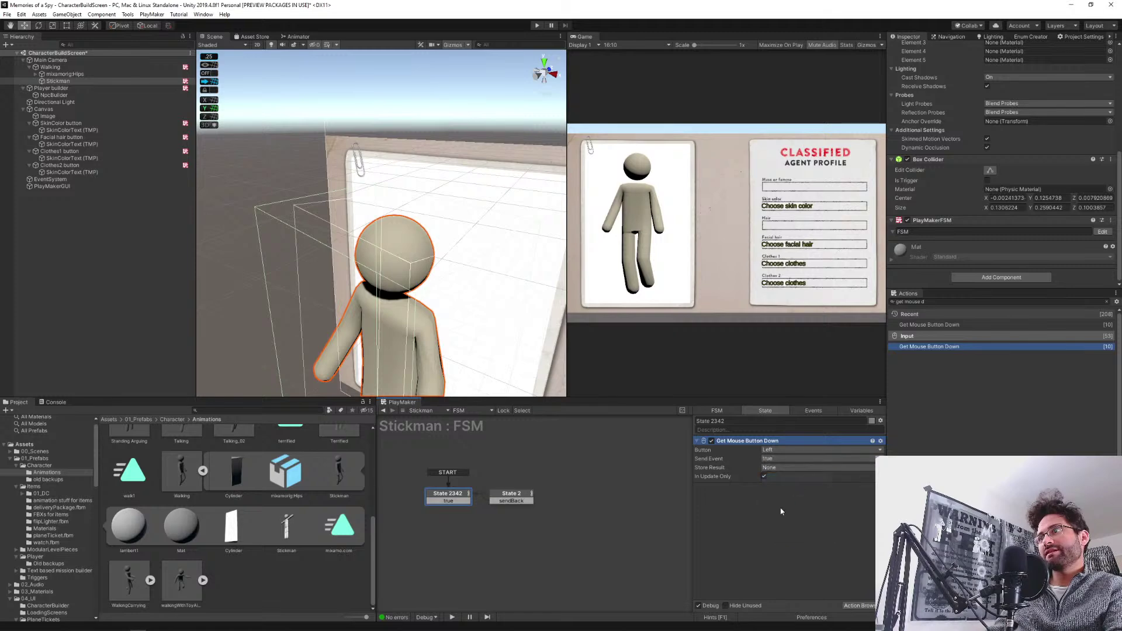
left_click(769, 527)
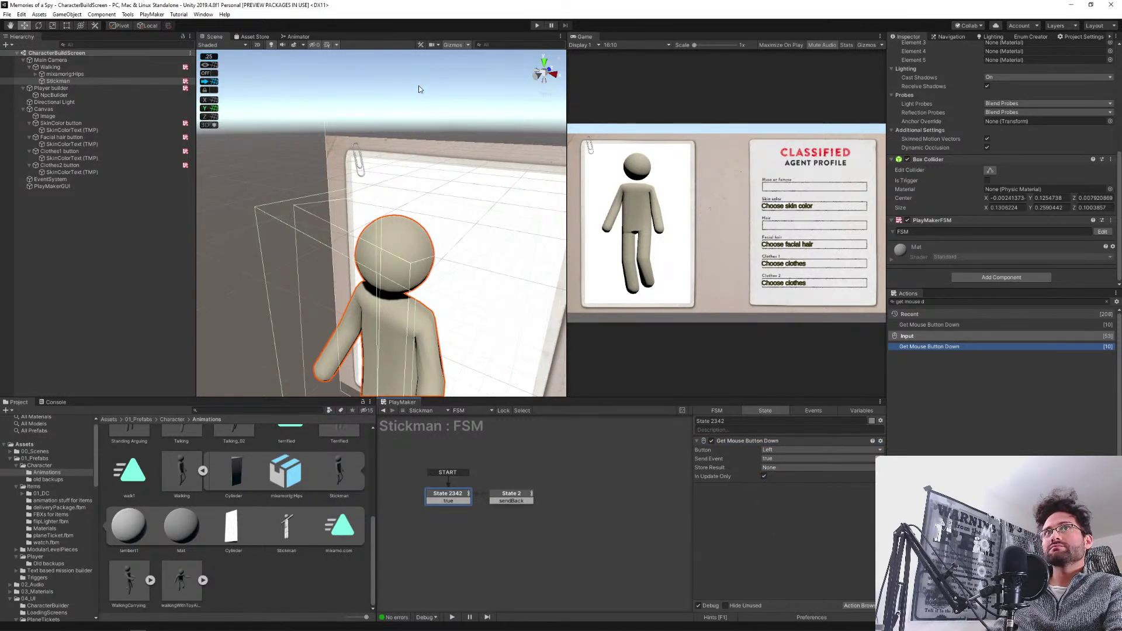
Enlarge the Game view, play-test holding the mouse on the character while watching the FSM, and stop the scene.
left_click_drag(565, 96, 437, 187)
left_click(537, 26)
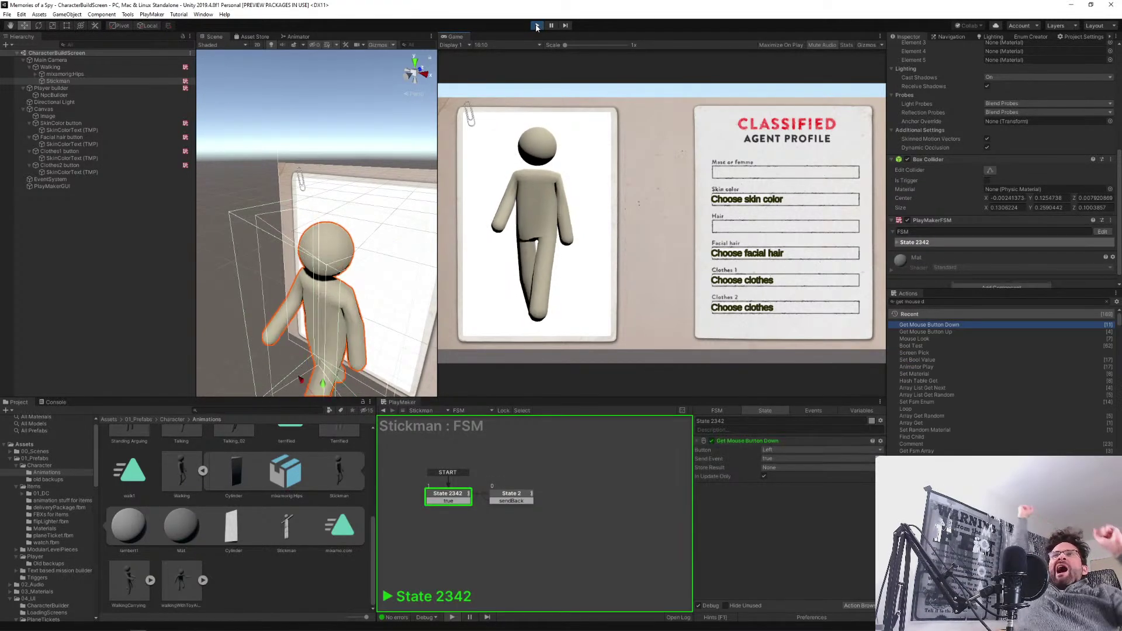
left_click_drag(526, 201, 581, 245)
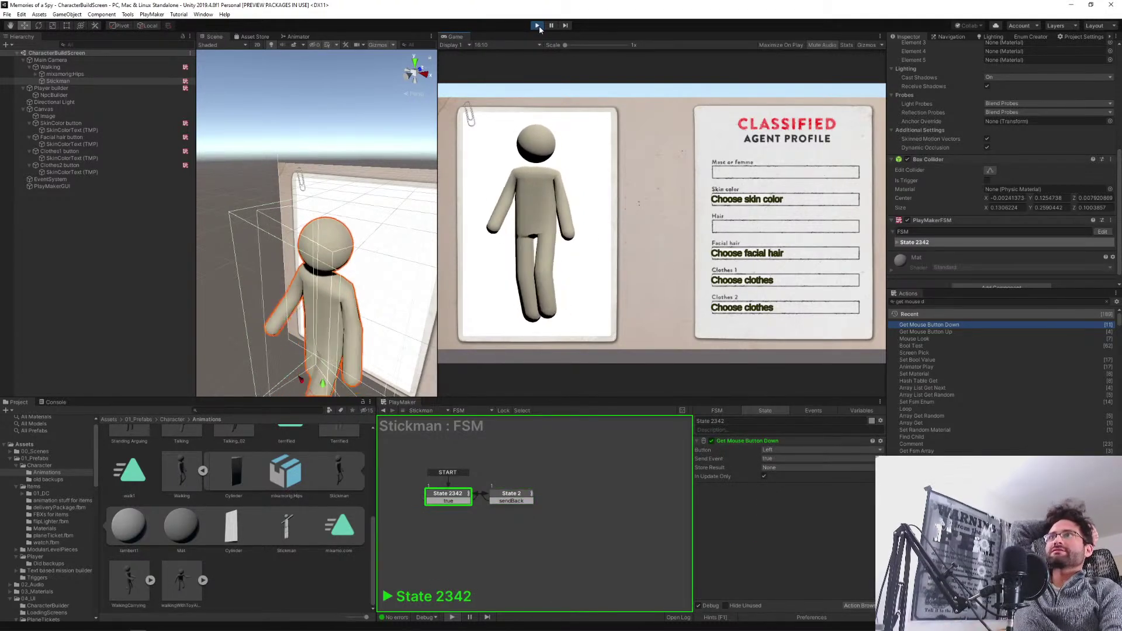
left_click(537, 26)
In State 2, assign the Walking object as the game object of the Mouse Look action.
left_click(511, 496)
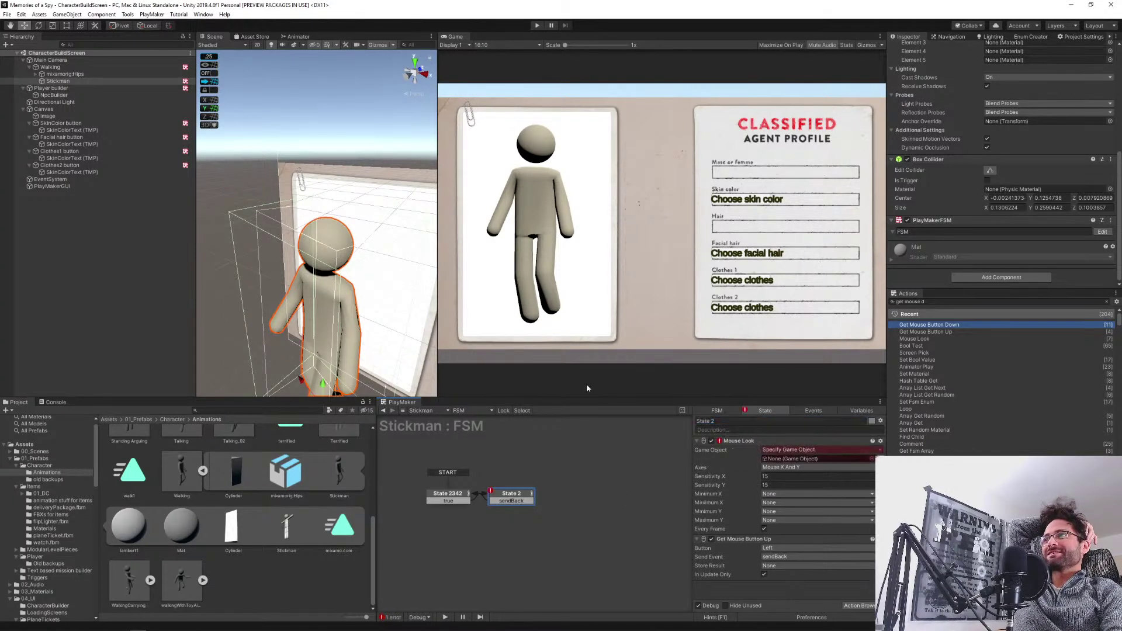
left_click(58, 80)
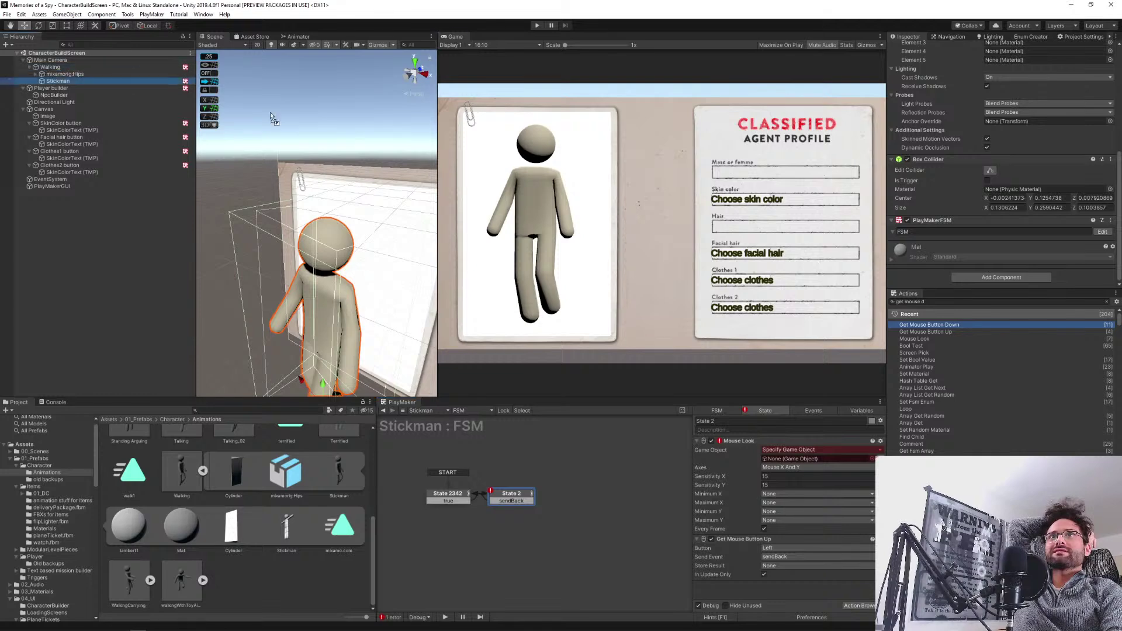
left_click_drag(50, 67, 773, 460)
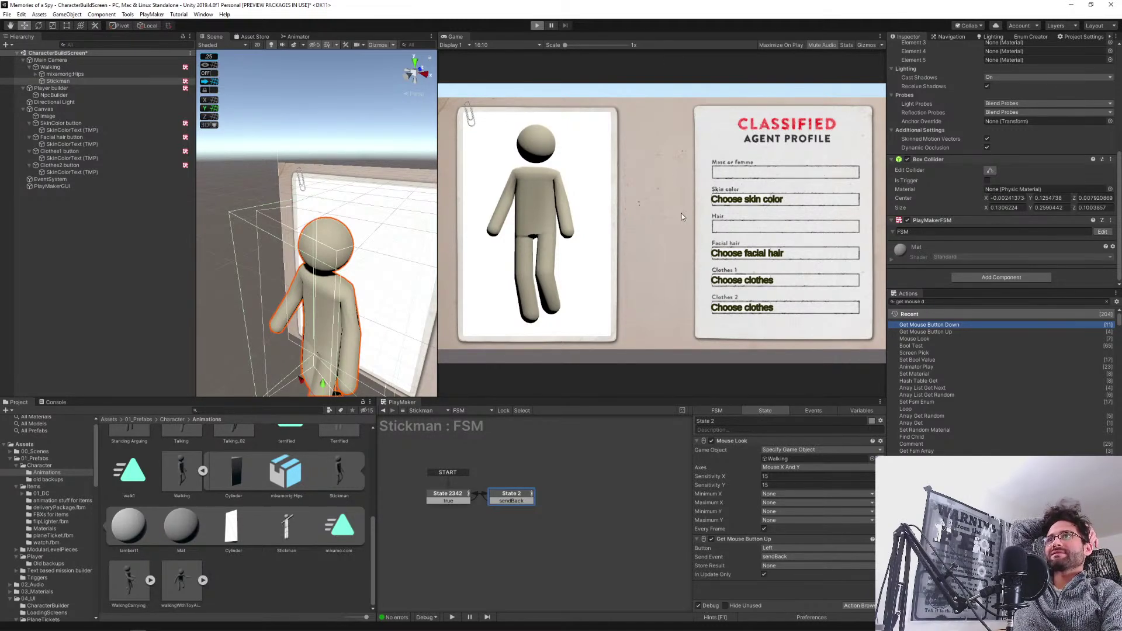
Play-test rotating the character with the mouse held, then stop the scene.
key("ctrl+p")
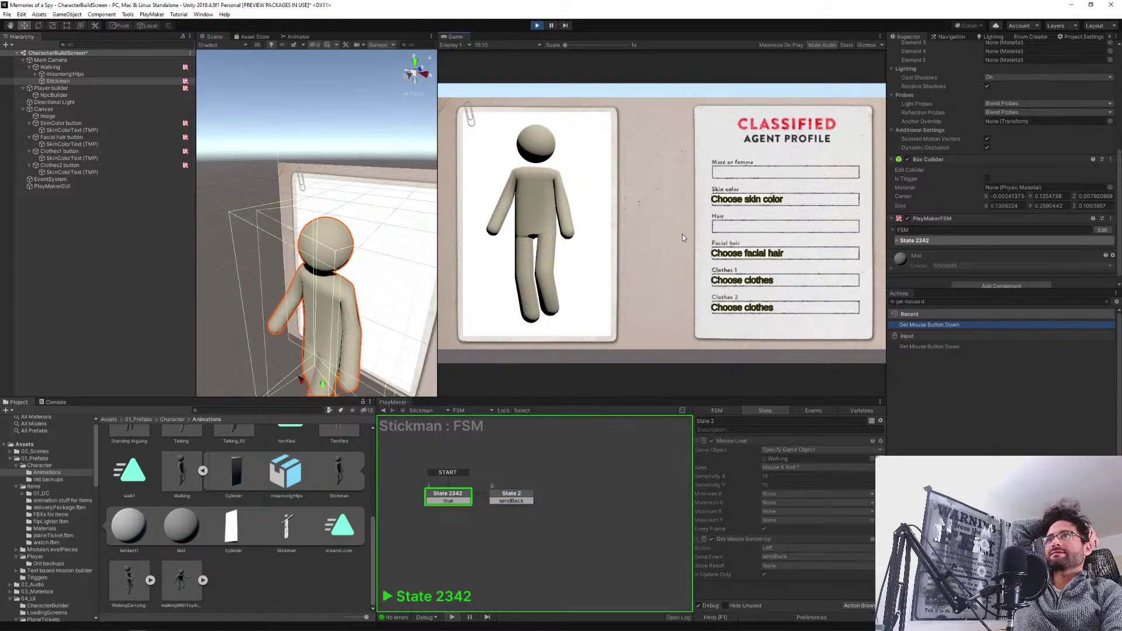
left_click_drag(683, 238, 731, 237)
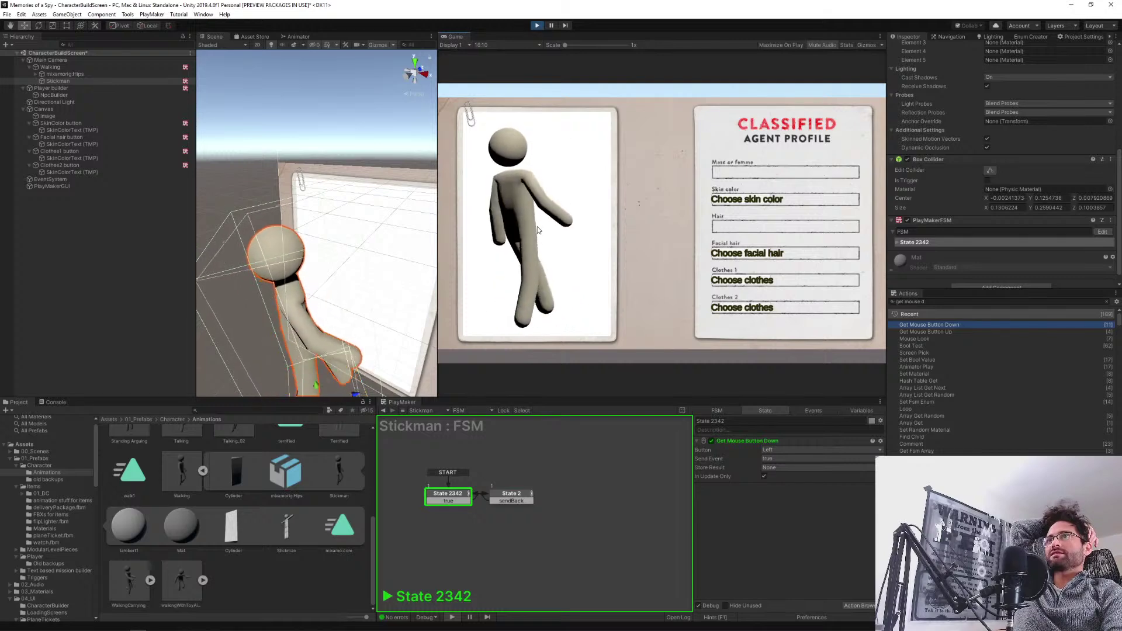
left_click_drag(578, 219, 474, 242)
key("ctrl+p")
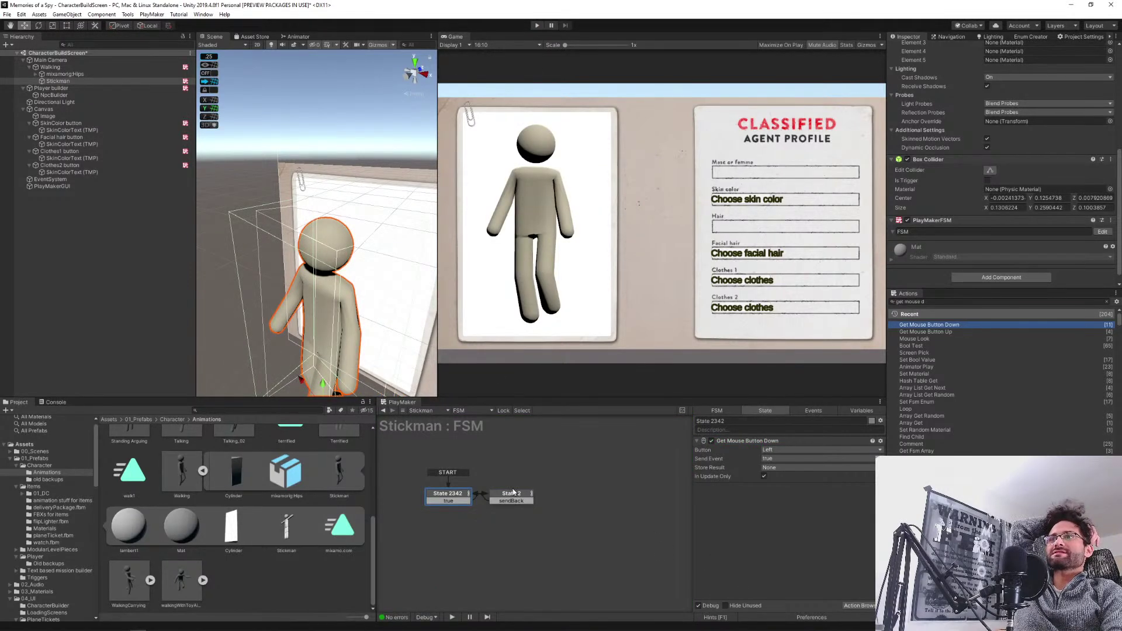
Set the Sensitivity X of State 2's Mouse Look action to 0.
left_click(513, 494)
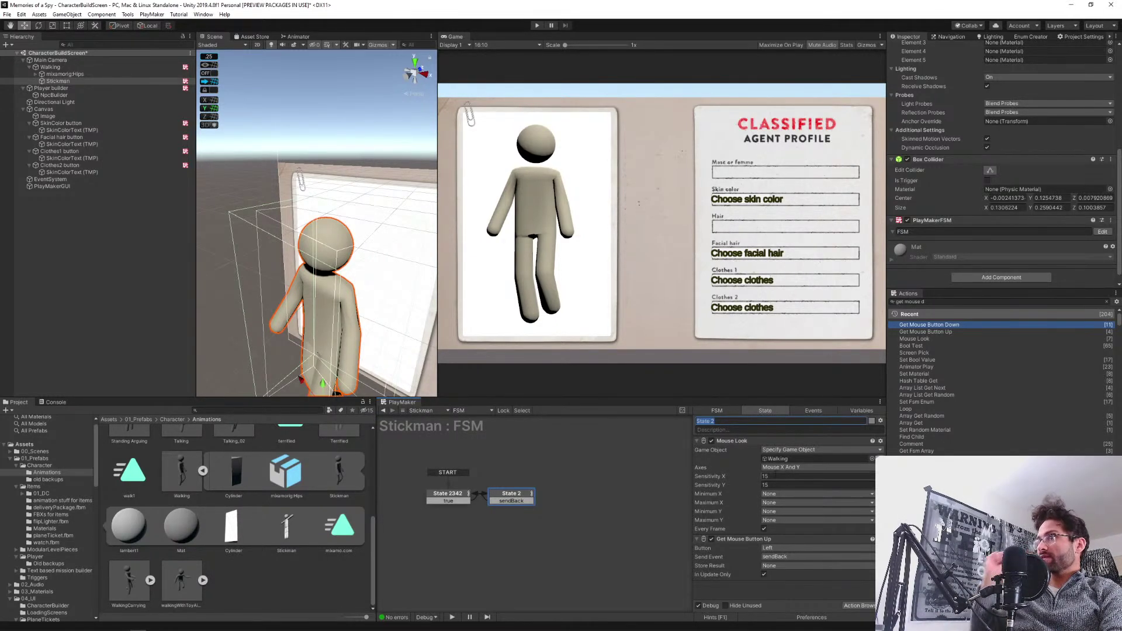
left_click(766, 477)
type("0")
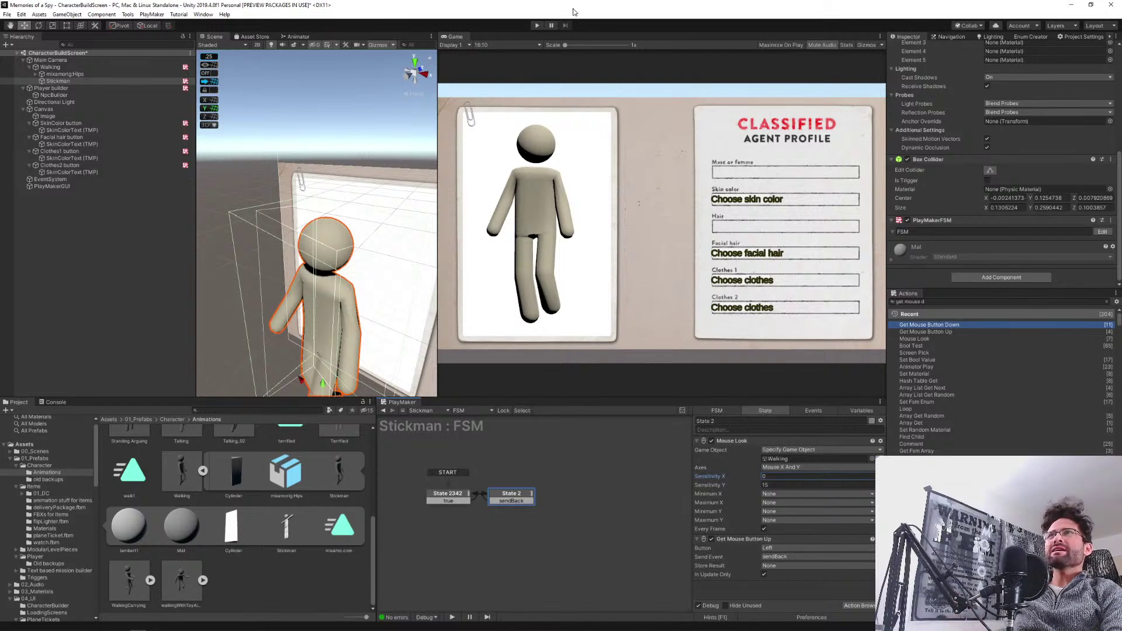
Play-test the character's rotation with Mouse Look's Sensitivity X at 0.
left_click(538, 25)
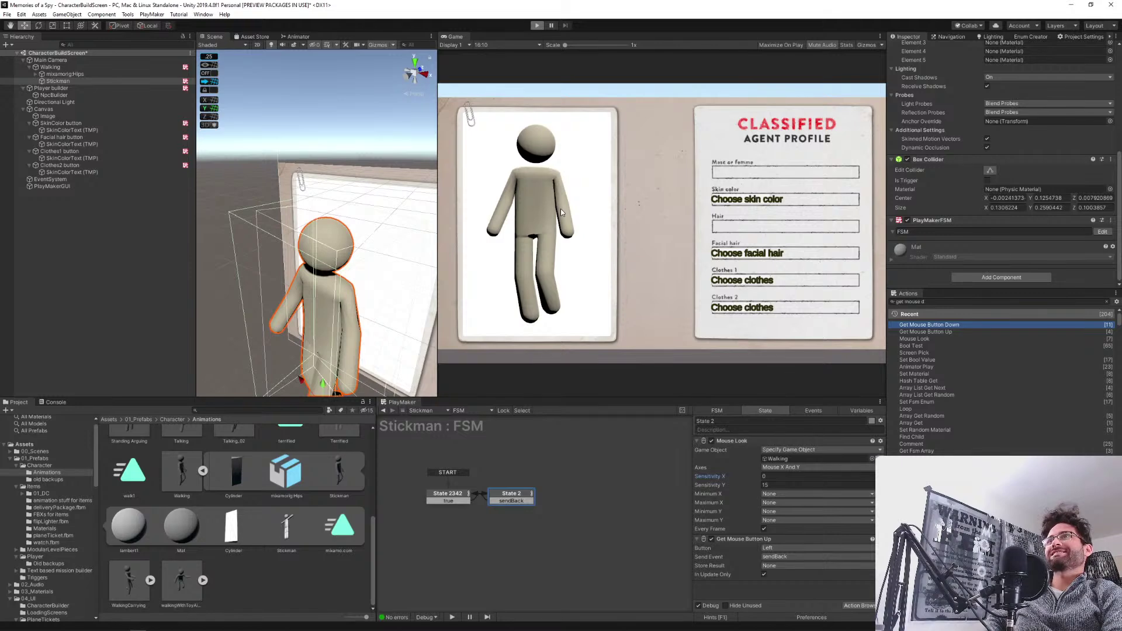
key("ctrl+p")
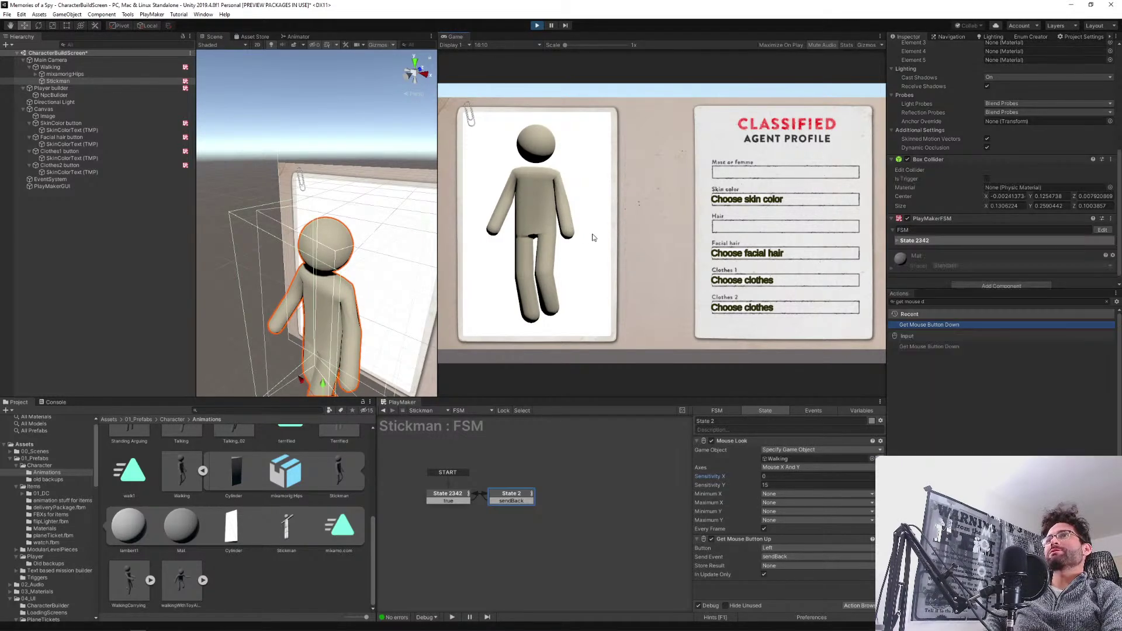
left_click_drag(580, 230, 683, 301)
left_click_drag(474, 266, 516, 227)
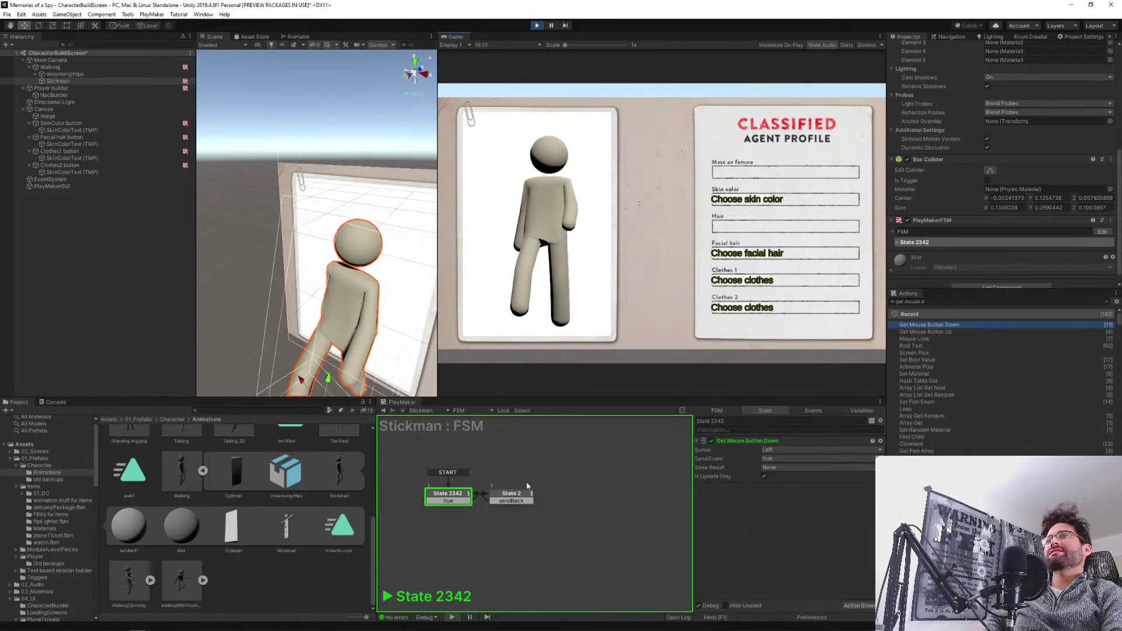
While playing, set State 2's Mouse Look Sensitivity X to 15 and Sensitivity Y to 0, test the rotation and stop the scene.
left_click(511, 496)
left_click(775, 476)
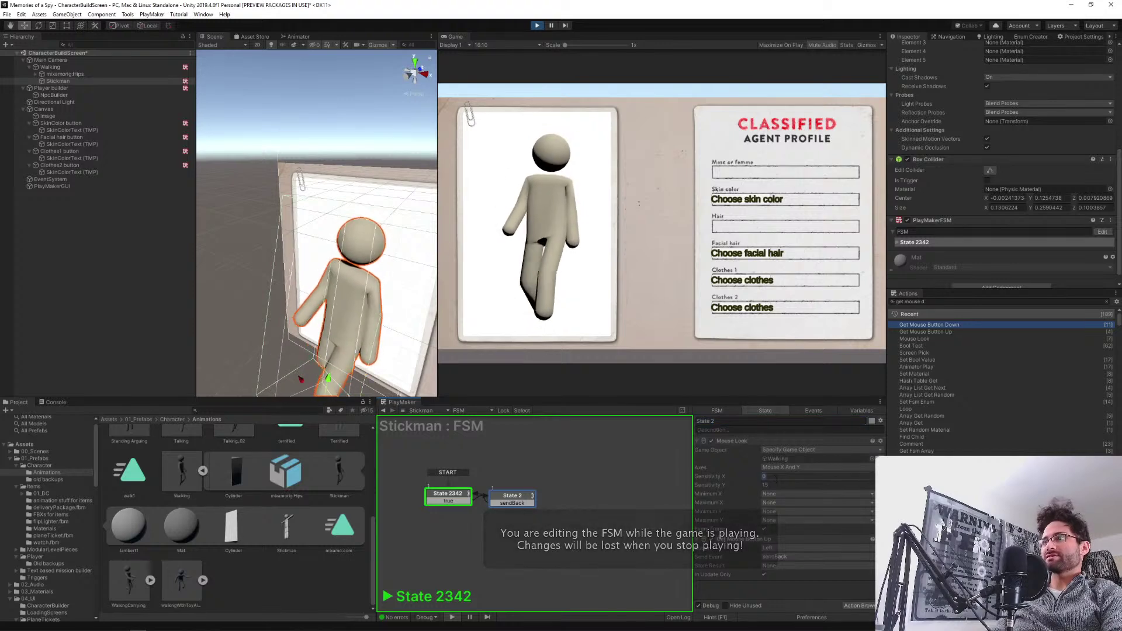
type("15")
key("Tab")
type("0")
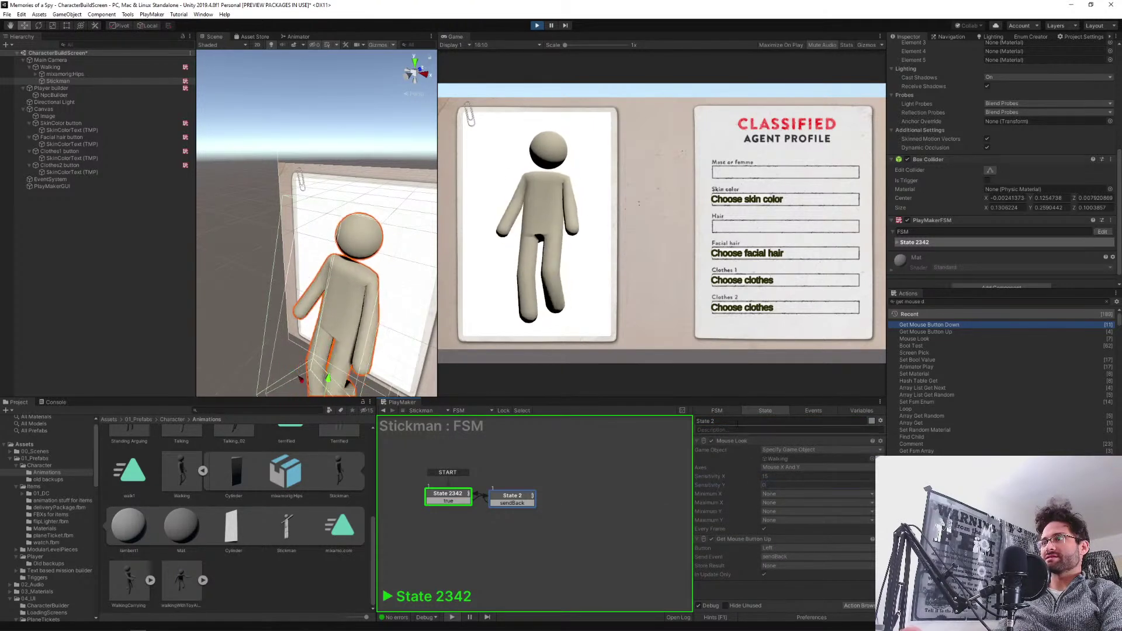
left_click_drag(576, 235, 470, 258)
left_click(536, 25)
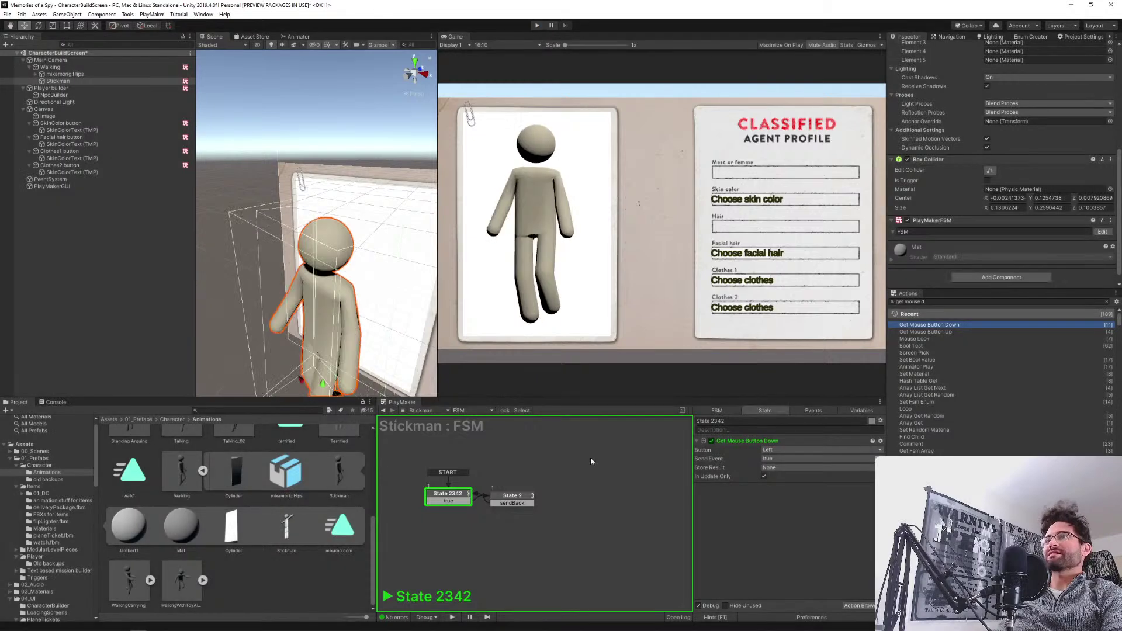
Set State 2's Mouse Look Sensitivity X to 15 and Sensitivity Y to 0, and play-test rotating the character.
left_click(523, 497)
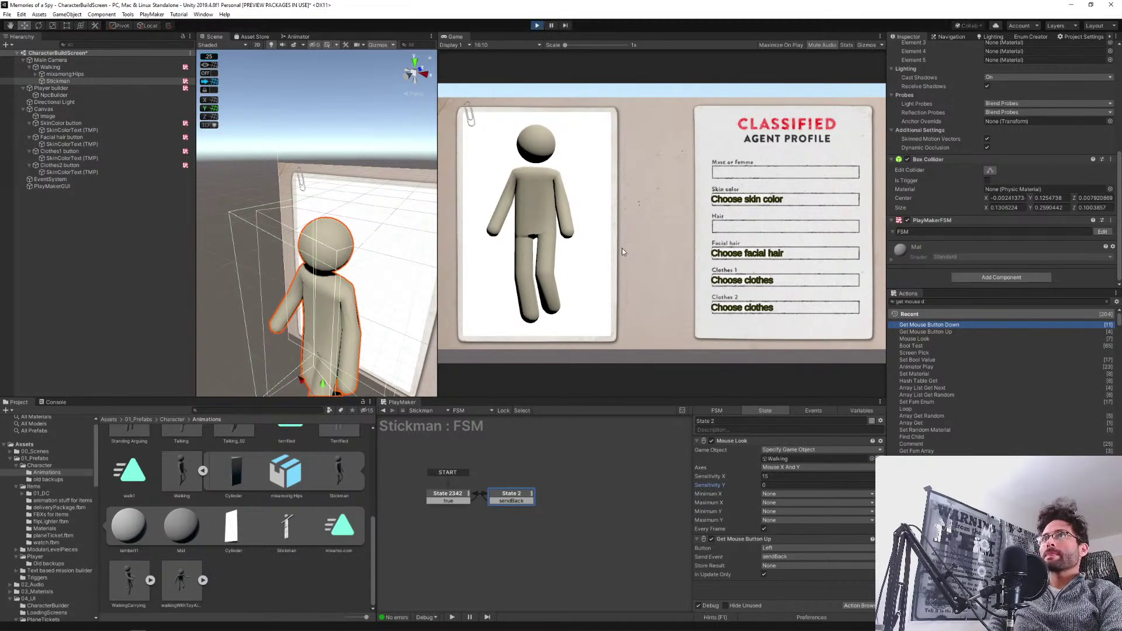
left_click(594, 282)
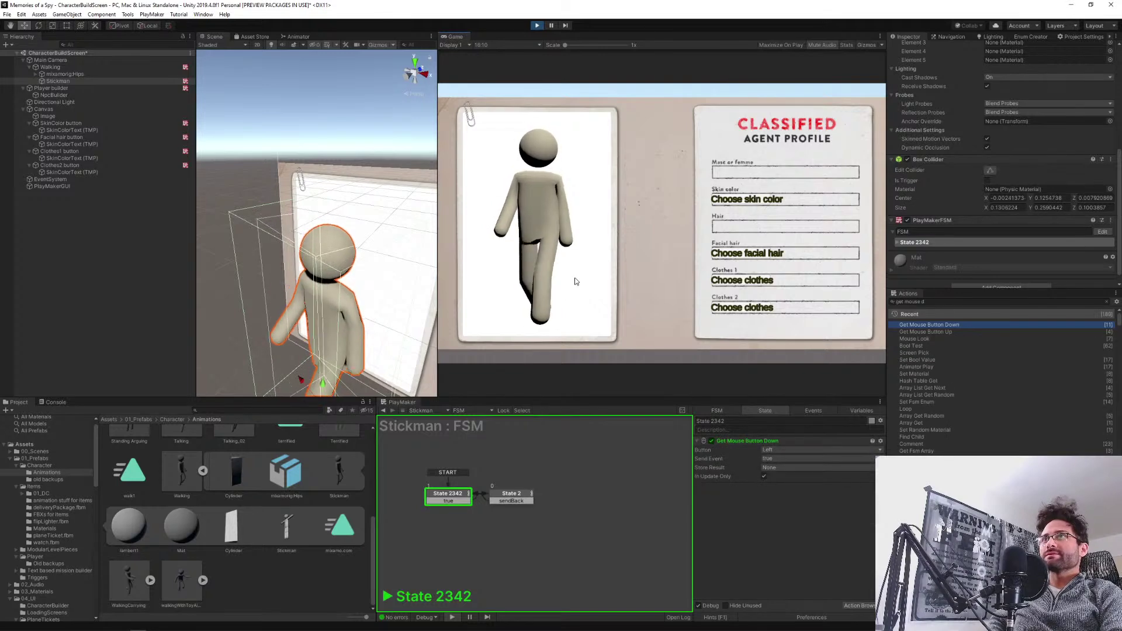
left_click_drag(576, 282, 523, 303)
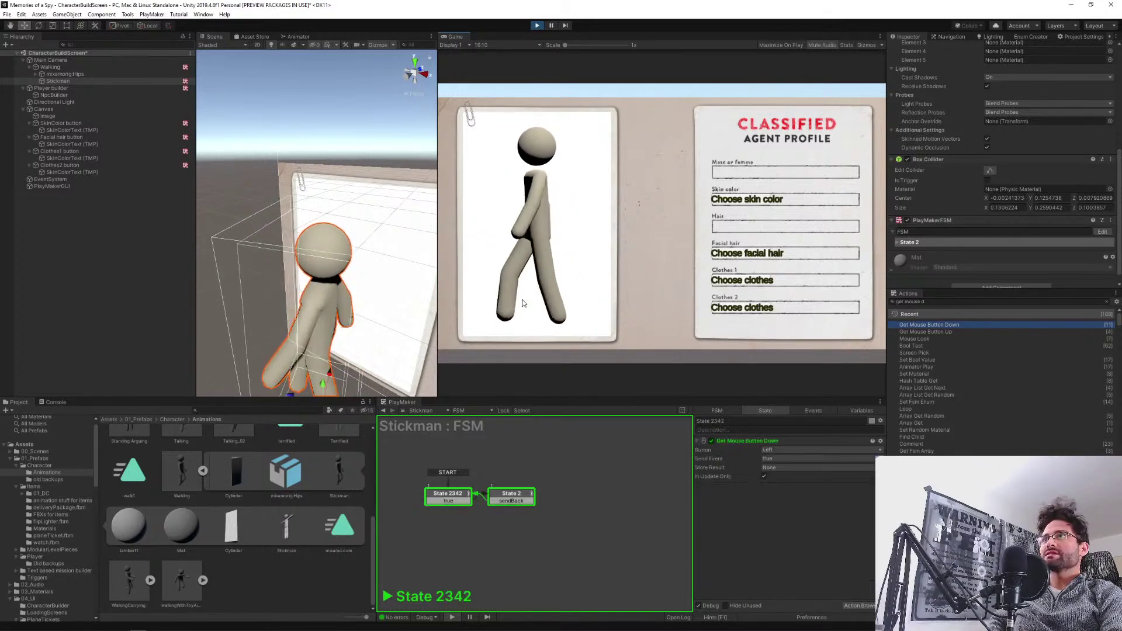
Play-test the Facial hair, Clothes 1 and Clothes 2 buttons while rotating the character between choices.
left_click(738, 285)
left_click_drag(735, 258, 591, 220)
left_click(733, 309)
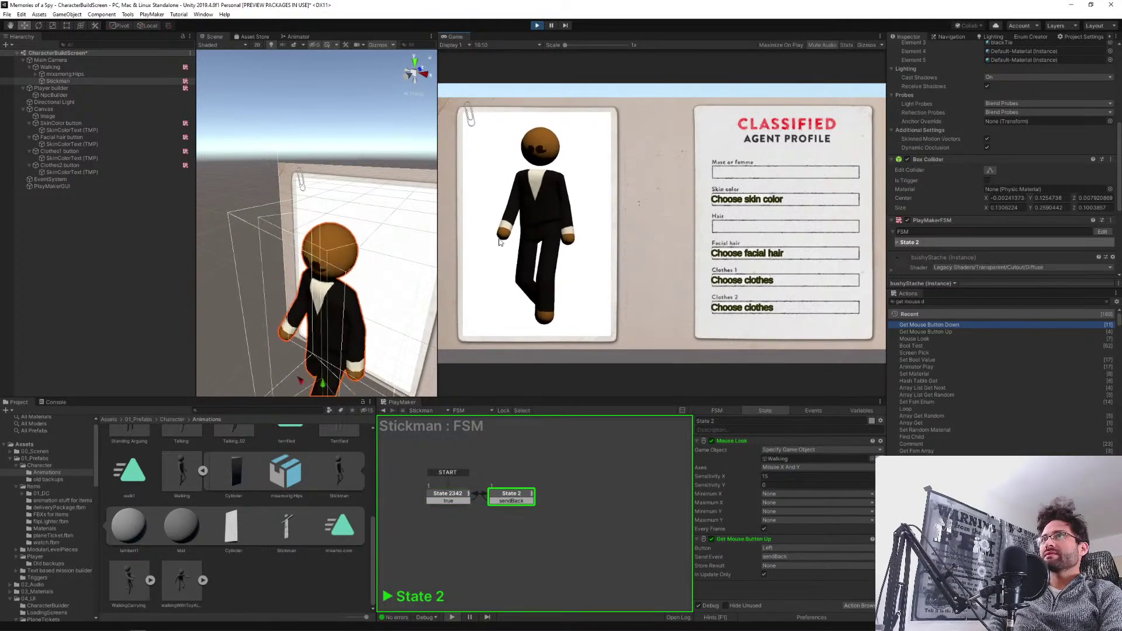
left_click_drag(472, 250, 743, 256)
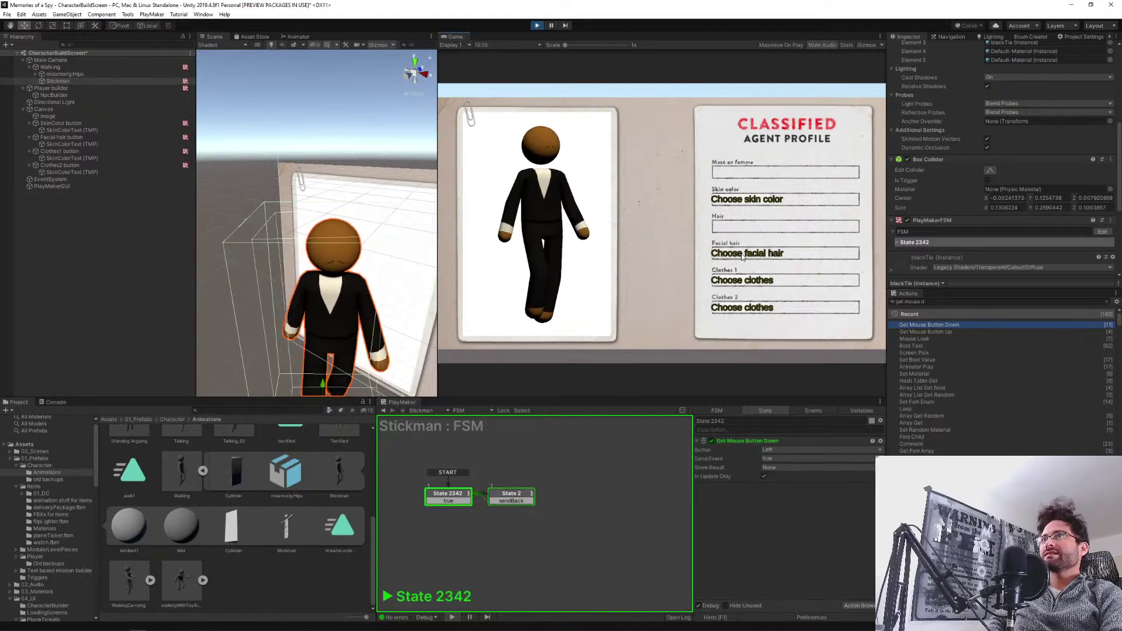
left_click_drag(557, 210, 593, 247)
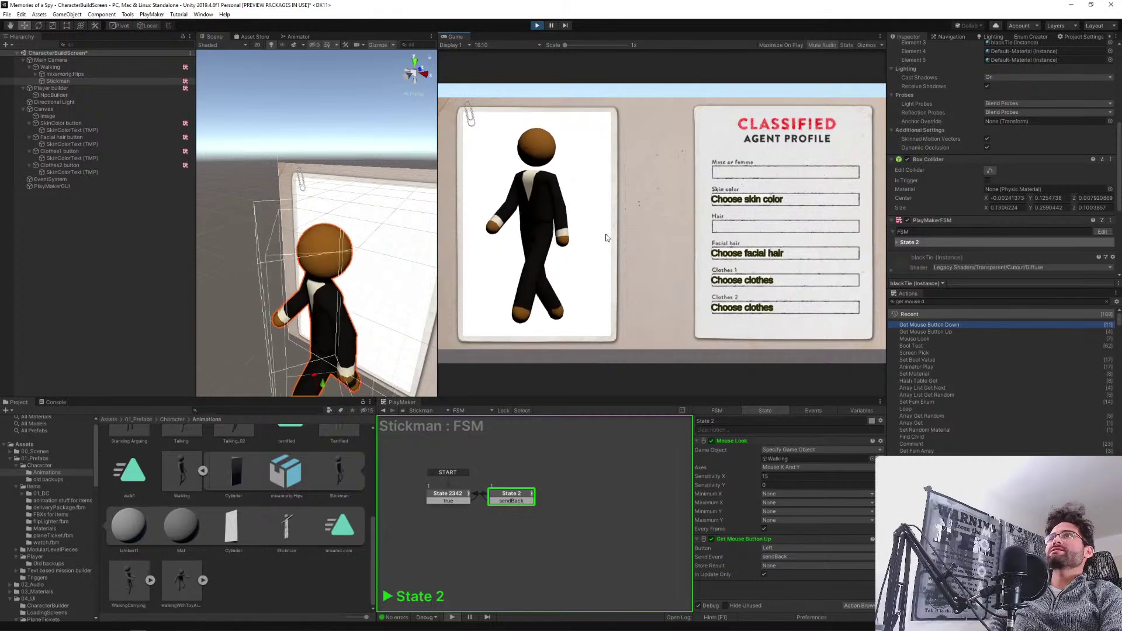
left_click_drag(606, 238, 591, 250)
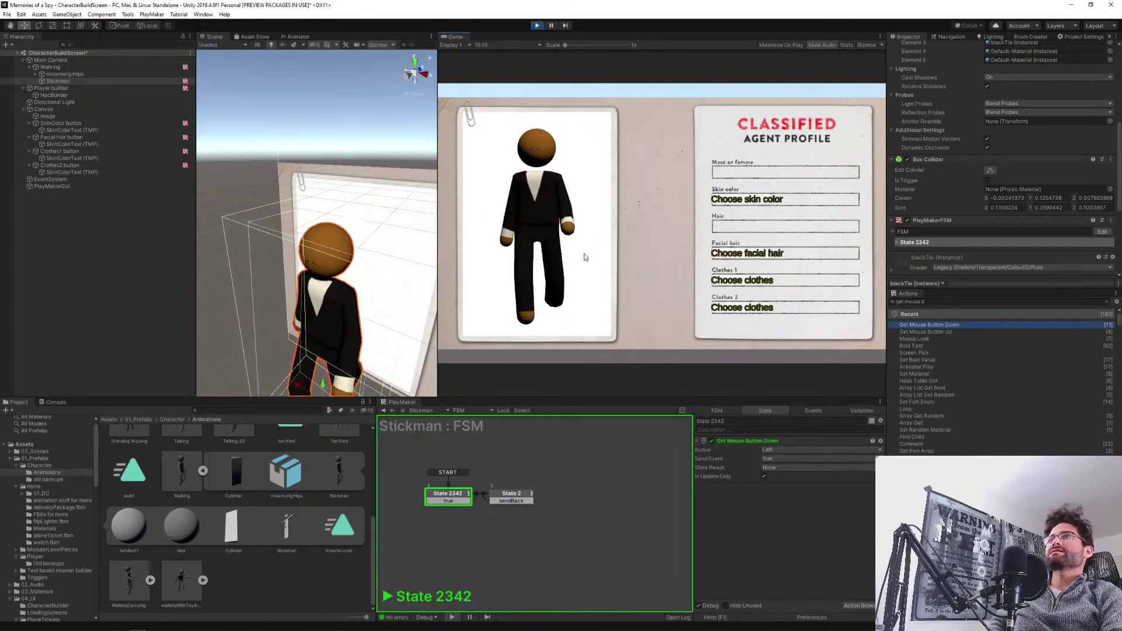
left_click_drag(738, 256, 587, 202)
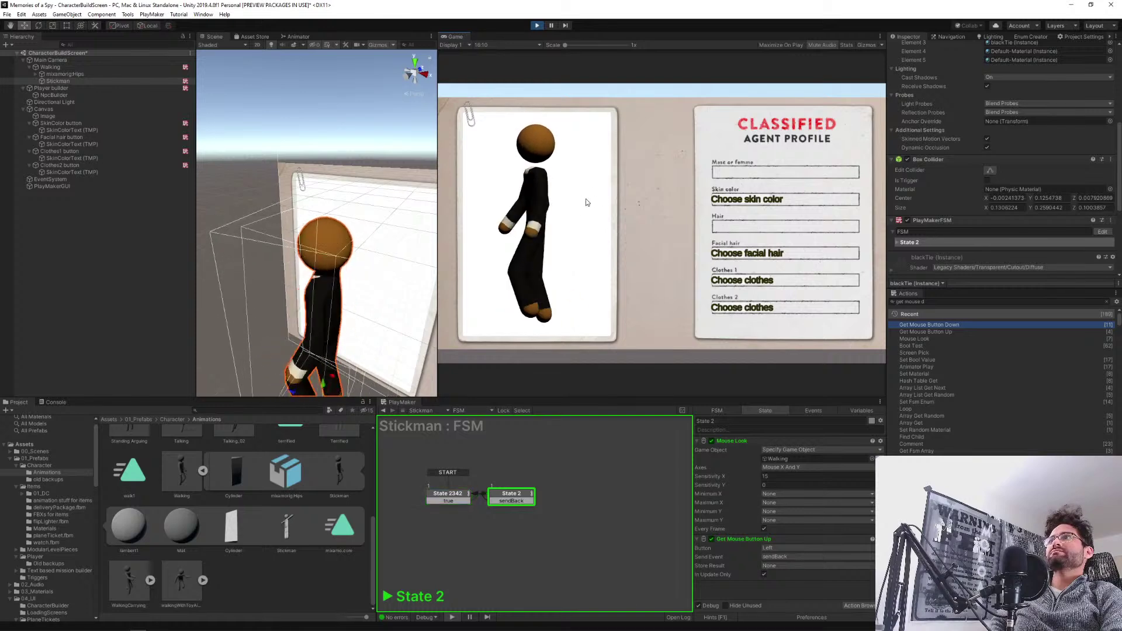
left_click_drag(486, 218, 625, 338)
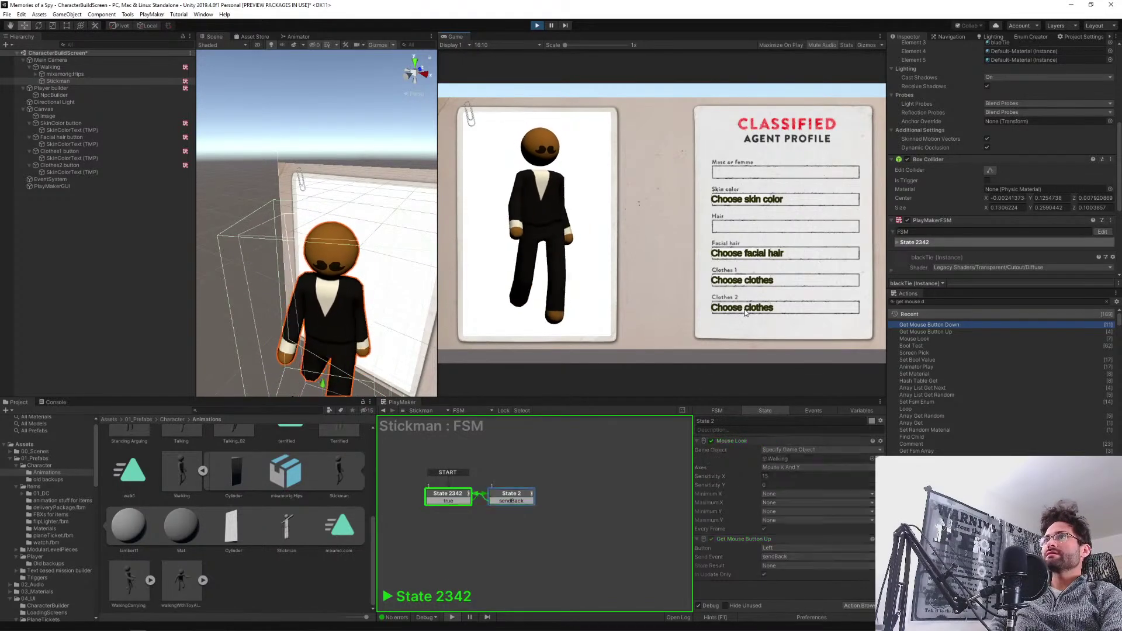
left_click_drag(730, 333, 750, 313)
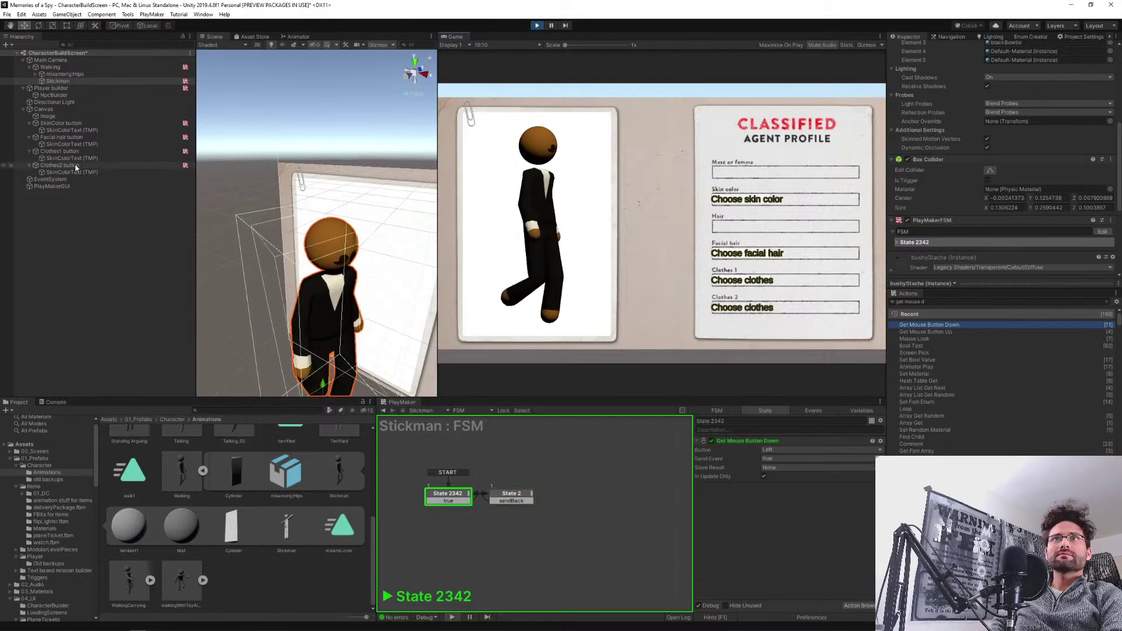
Check the Clothes2 button's FSM against Stickman's material elements while cycling Clothes 2 and rotating the character.
left_click(60, 166)
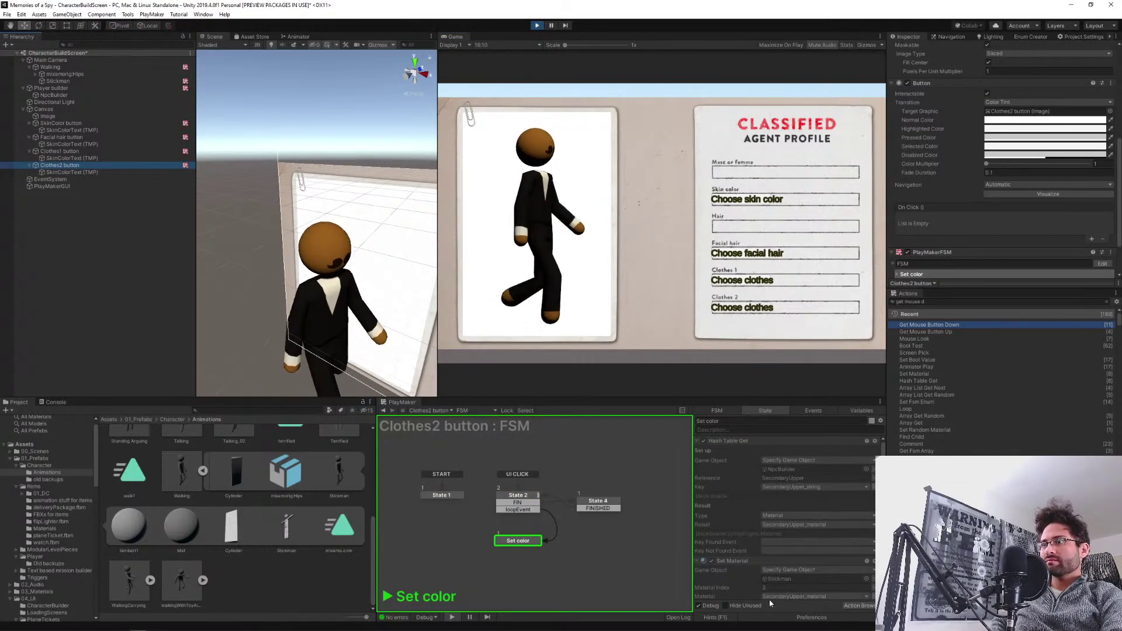
left_click(66, 80)
scroll(967, 209, "up", 5)
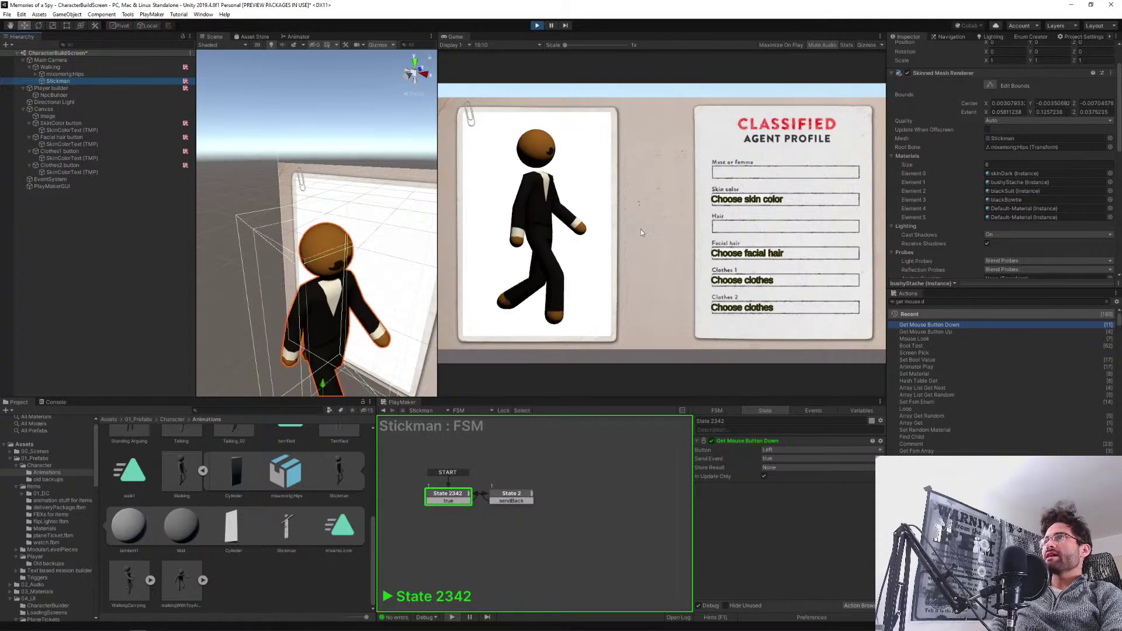
left_click(752, 308)
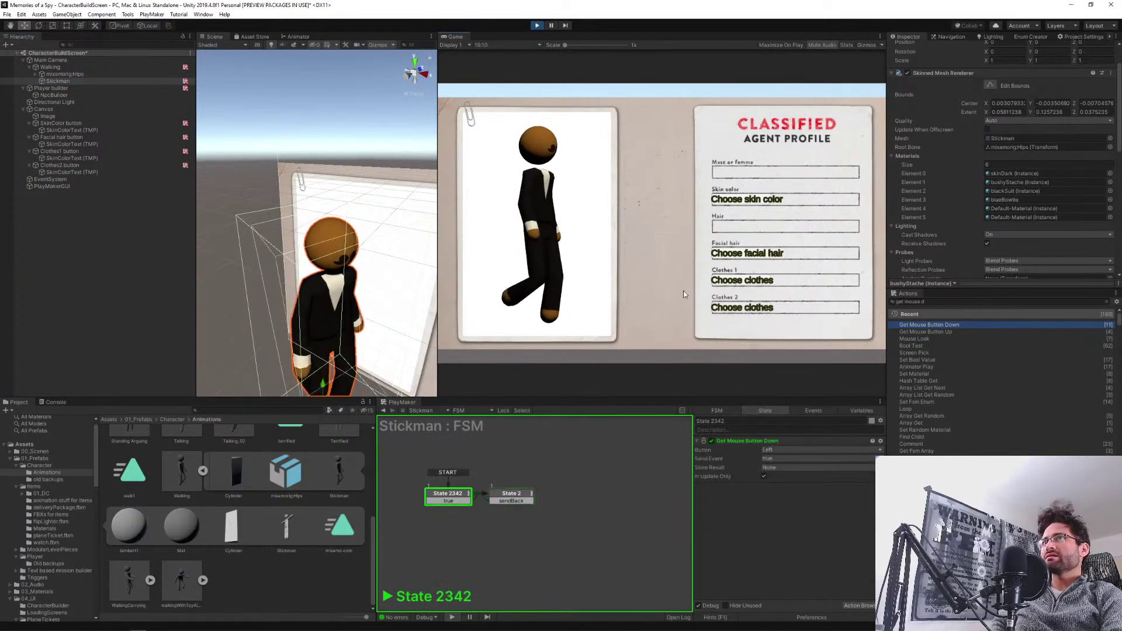
left_click(485, 249)
left_click_drag(486, 248, 611, 236)
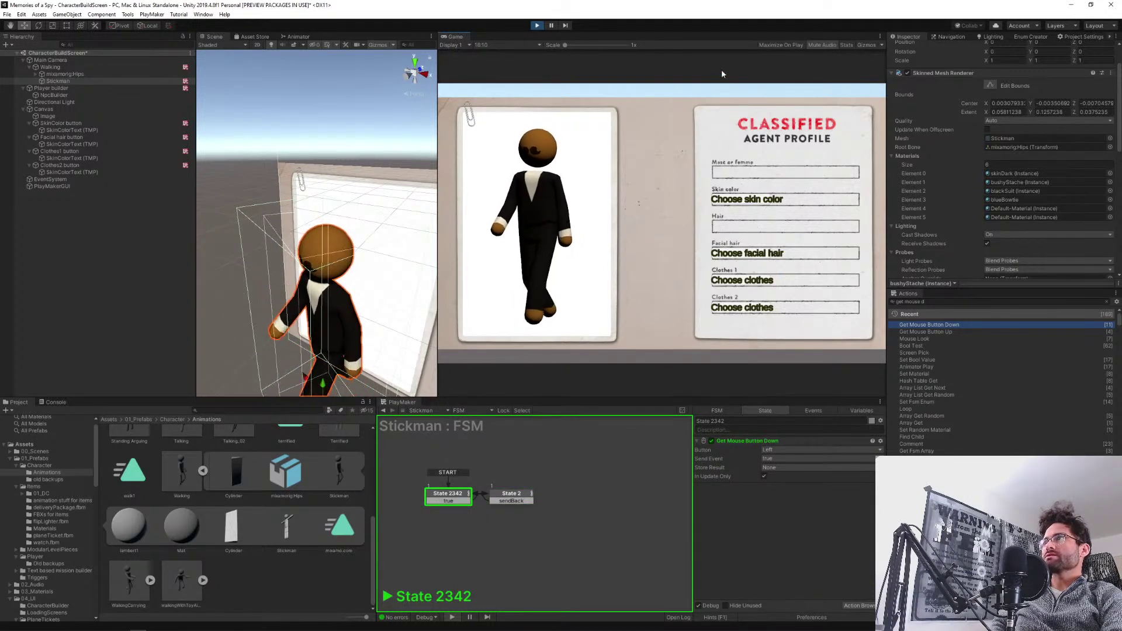
Stop the scene and set the Materials size of Stickman's Skinned Mesh Renderer to 4.
left_click(539, 26)
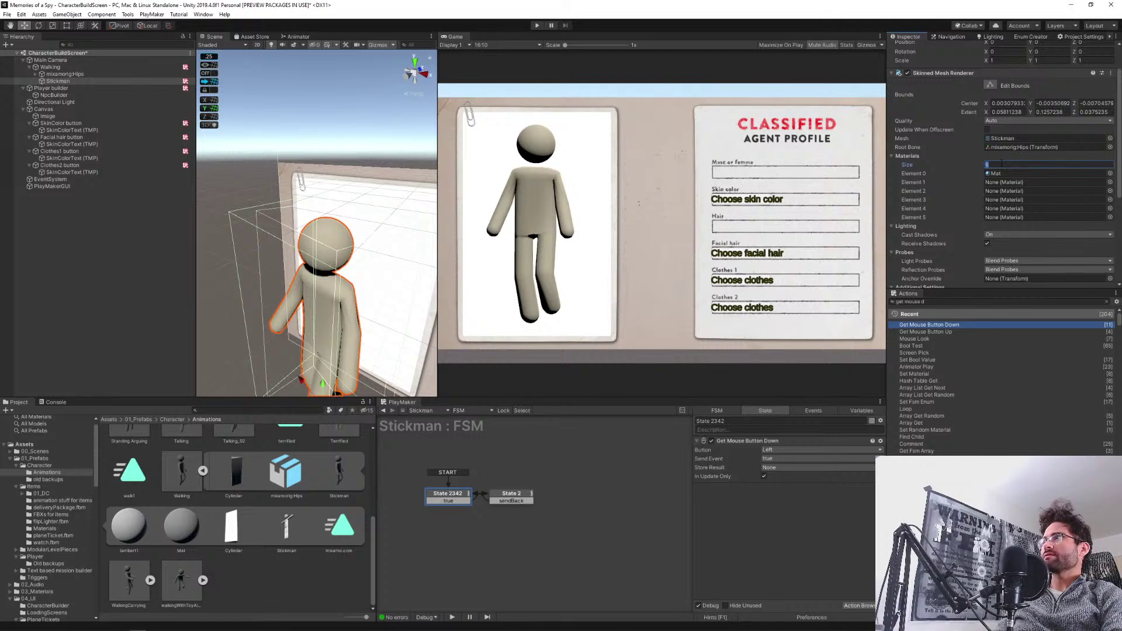
key("Return")
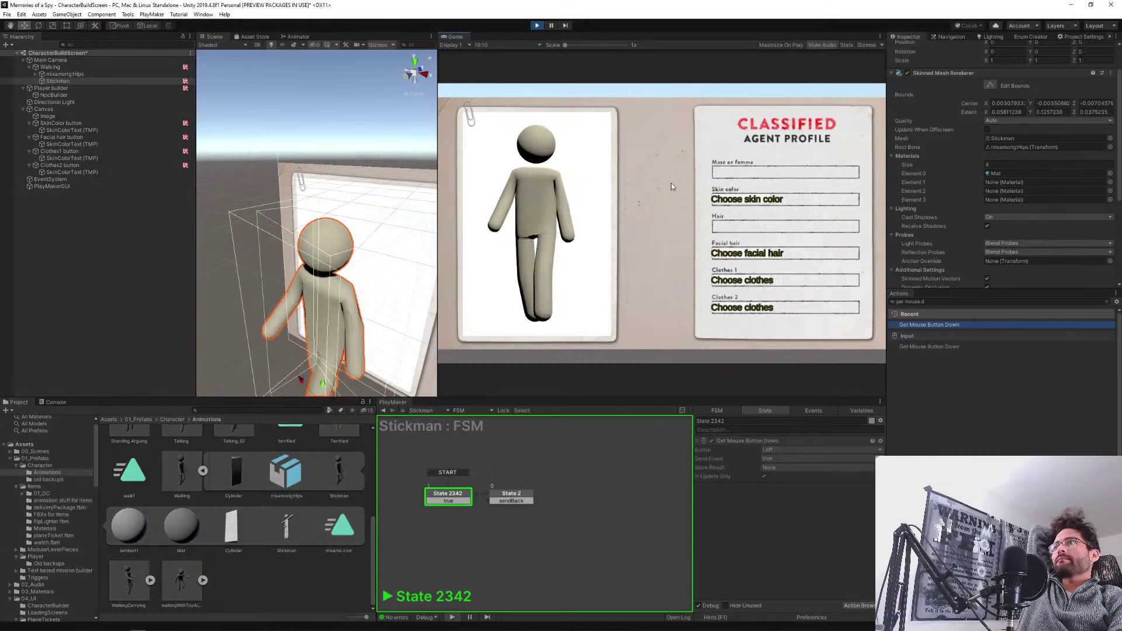
Play the scene and test the facial hair and both clothes choices on the character with four material slots.
left_click(739, 259)
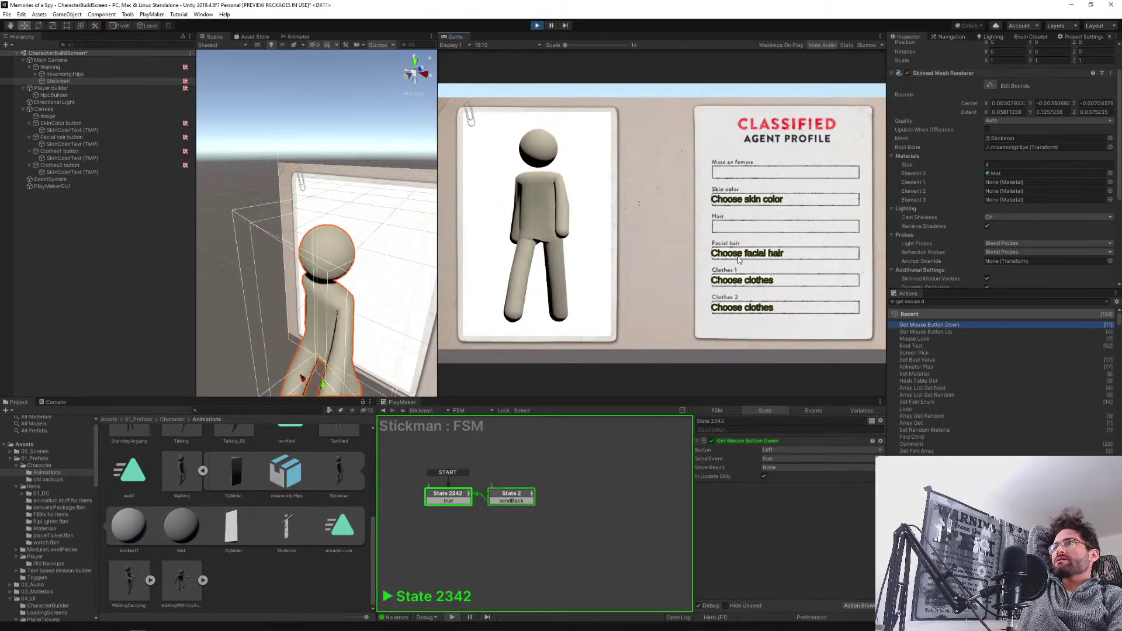
left_click(737, 258)
left_click(735, 260)
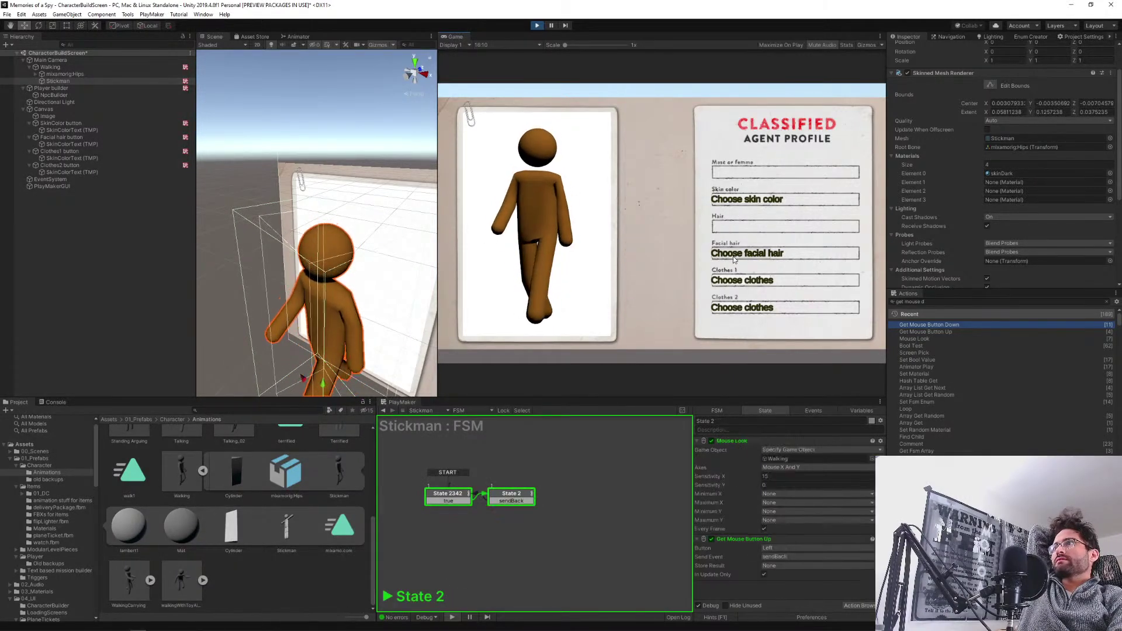
left_click(738, 281)
left_click(738, 306)
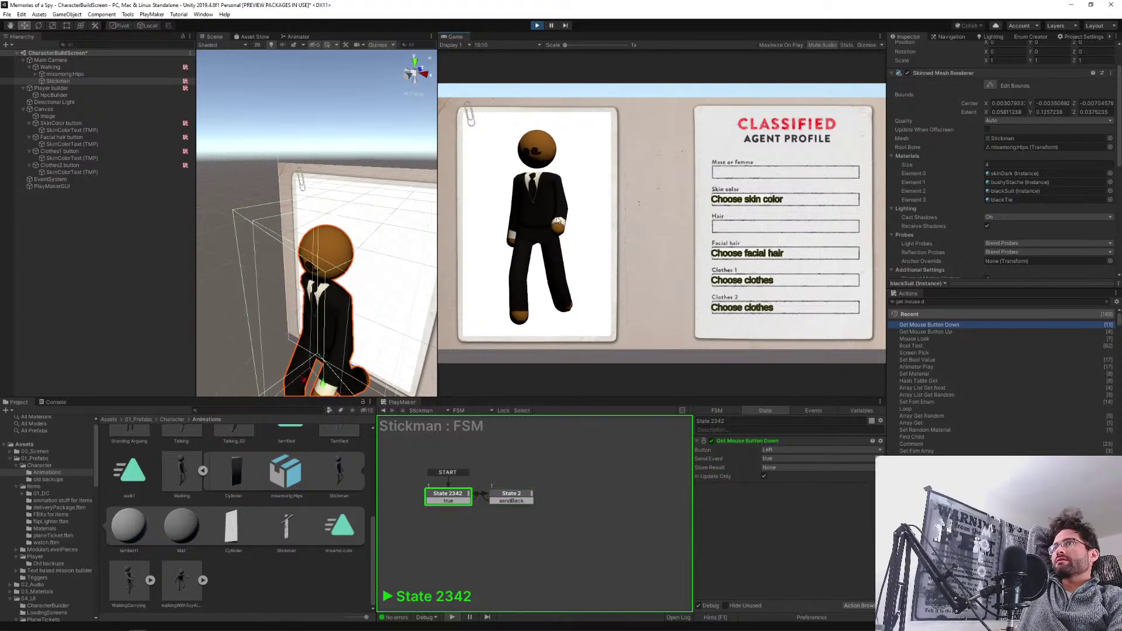
mouse_move(559, 221)
left_mouse_down()
mouse_move(600, 221)
mouse_move(534, 235)
mouse_move(544, 237)
left_mouse_up()
left_click(738, 309)
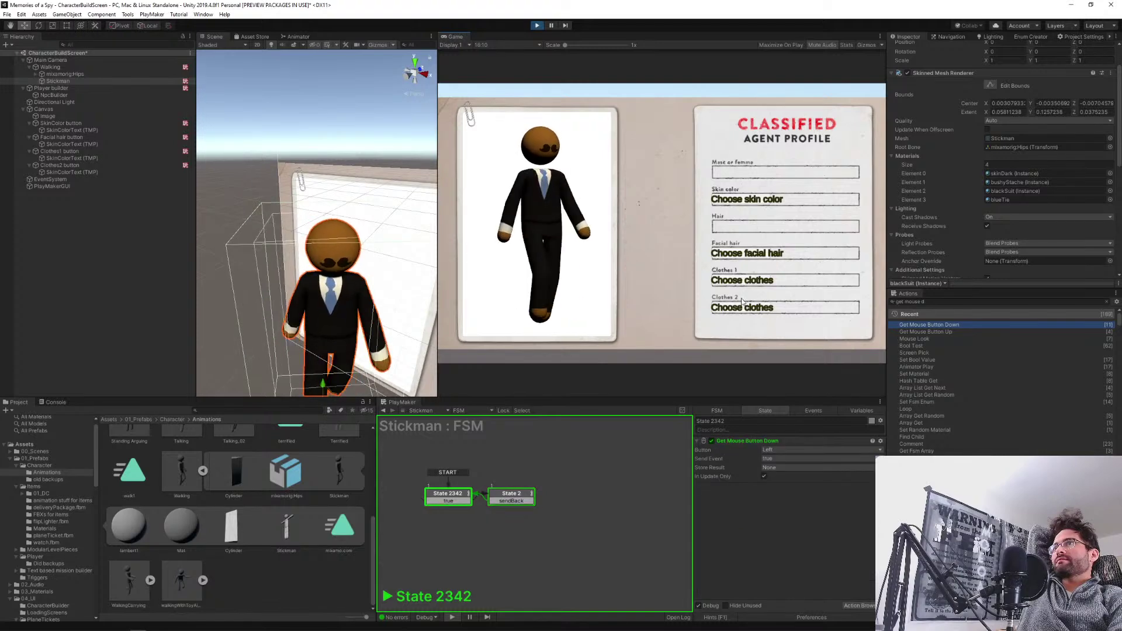
left_click(760, 292)
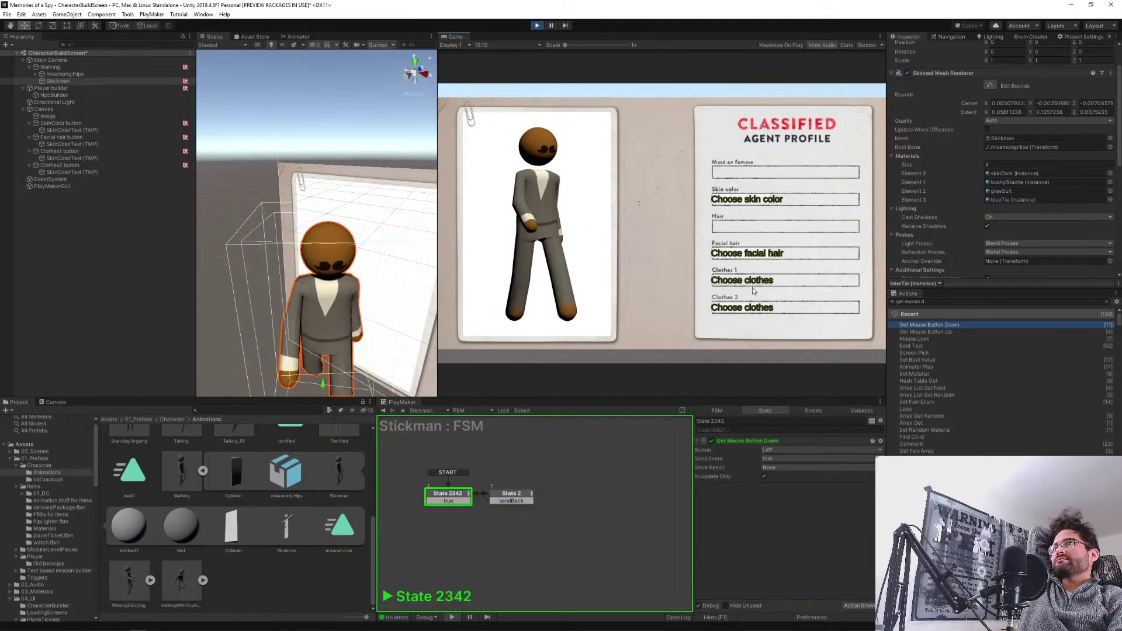
left_click(751, 311)
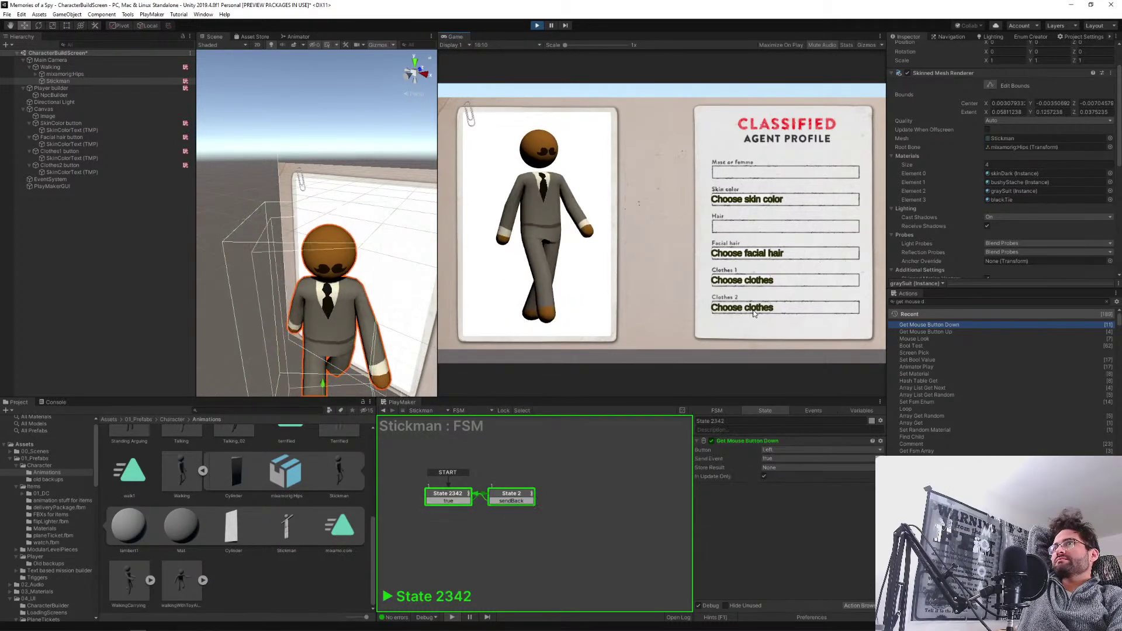
Rotate the running character and cycle through its facial hair options.
left_click_drag(553, 240, 744, 254)
left_click(742, 256)
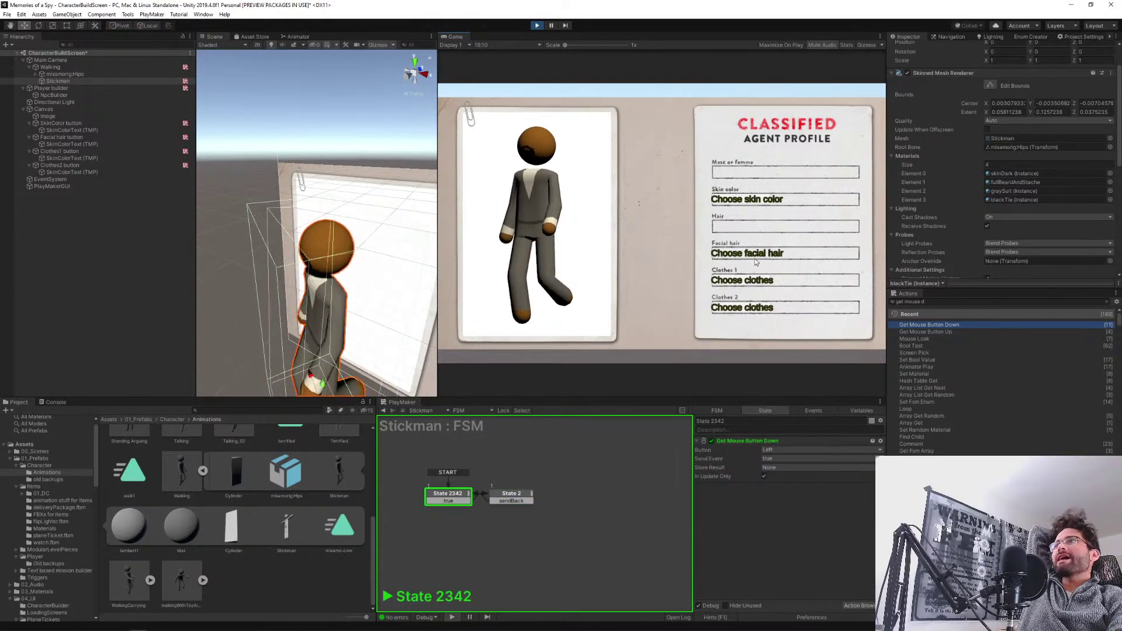
left_click(736, 255)
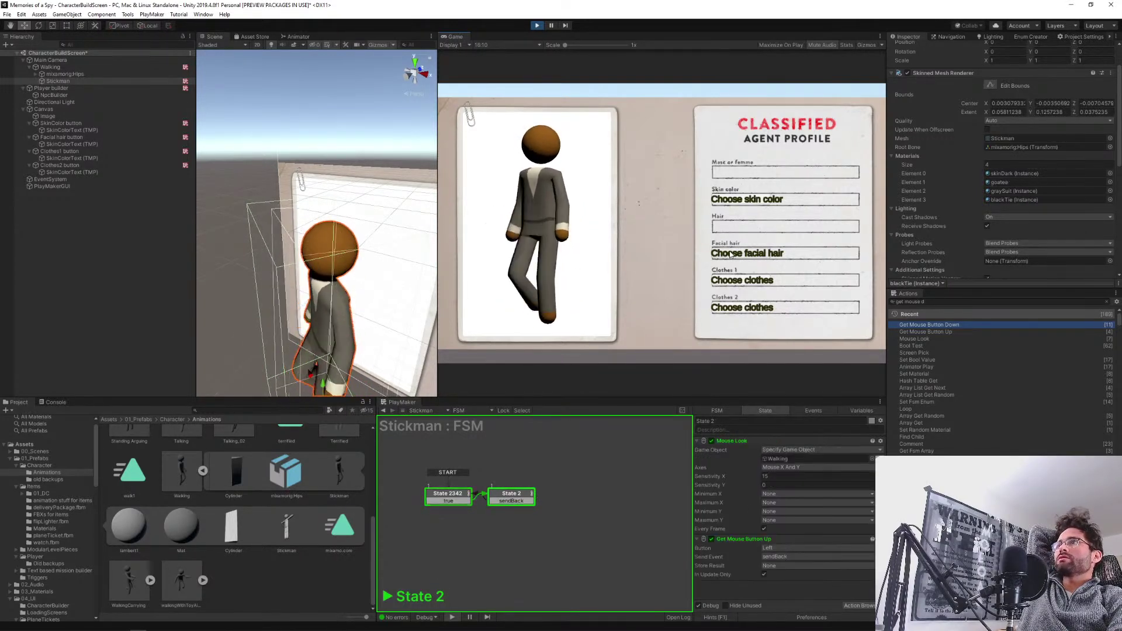
left_click(735, 255)
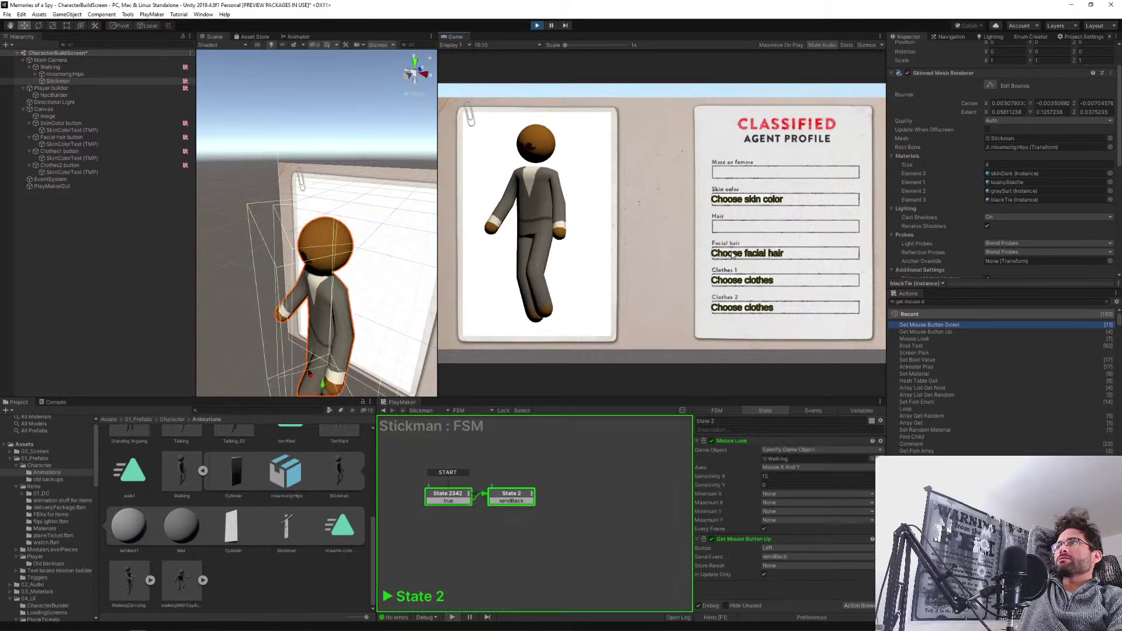
left_click(735, 255)
left_click_drag(556, 213, 491, 225)
Cycle Clothes 1 to the blue suit, change Clothes 2 to the black bowtie and rotate the character.
left_click(736, 281)
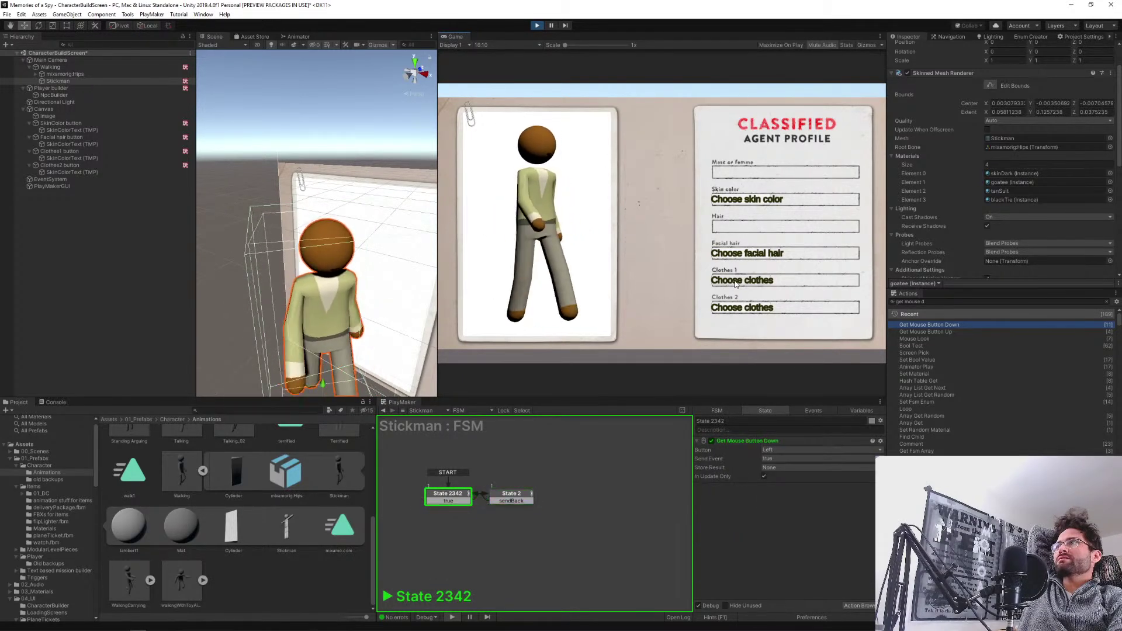
left_click(736, 282)
left_click(736, 283)
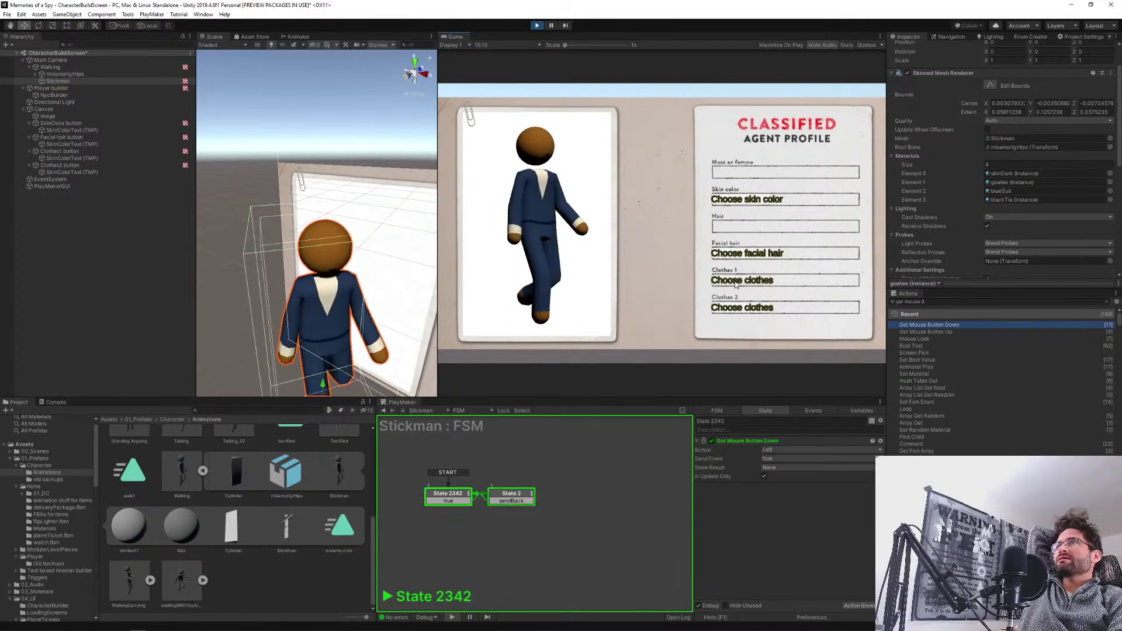
left_click(739, 313)
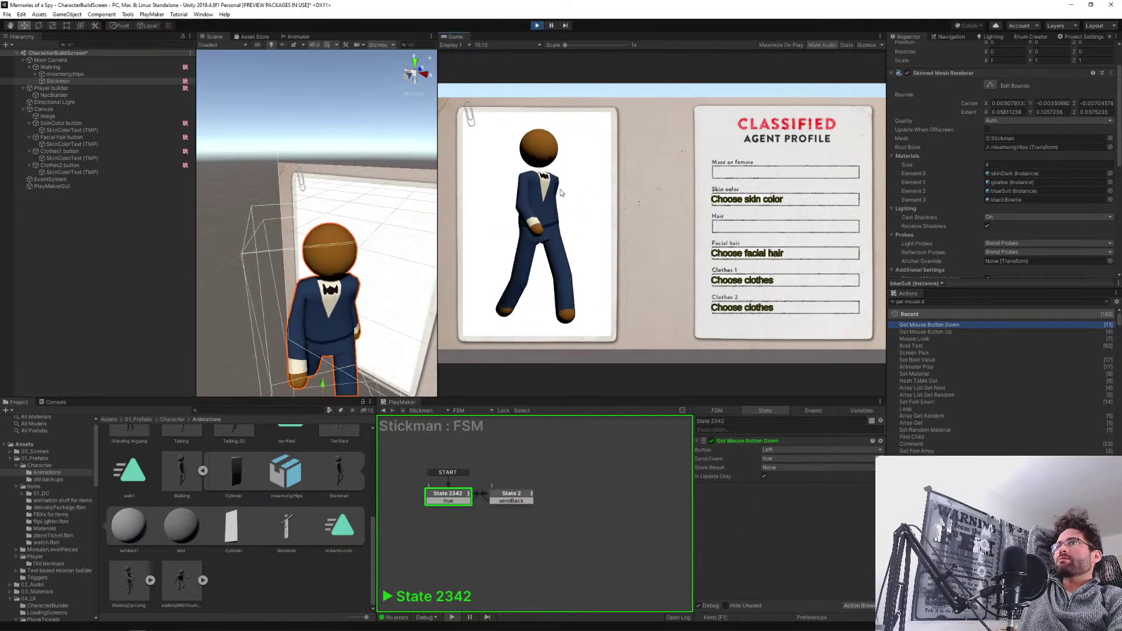
left_click_drag(544, 234, 678, 261)
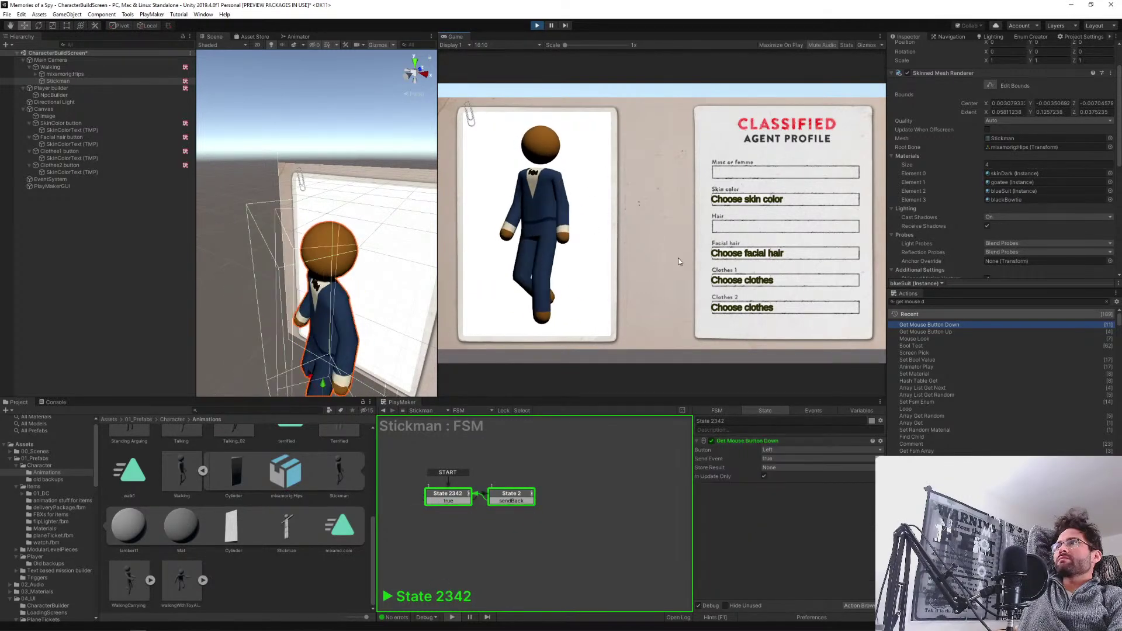
Switch Clothes 1 to the gray suit, rotate the character and cycle Clothes 2 to the black tie.
left_click(741, 284)
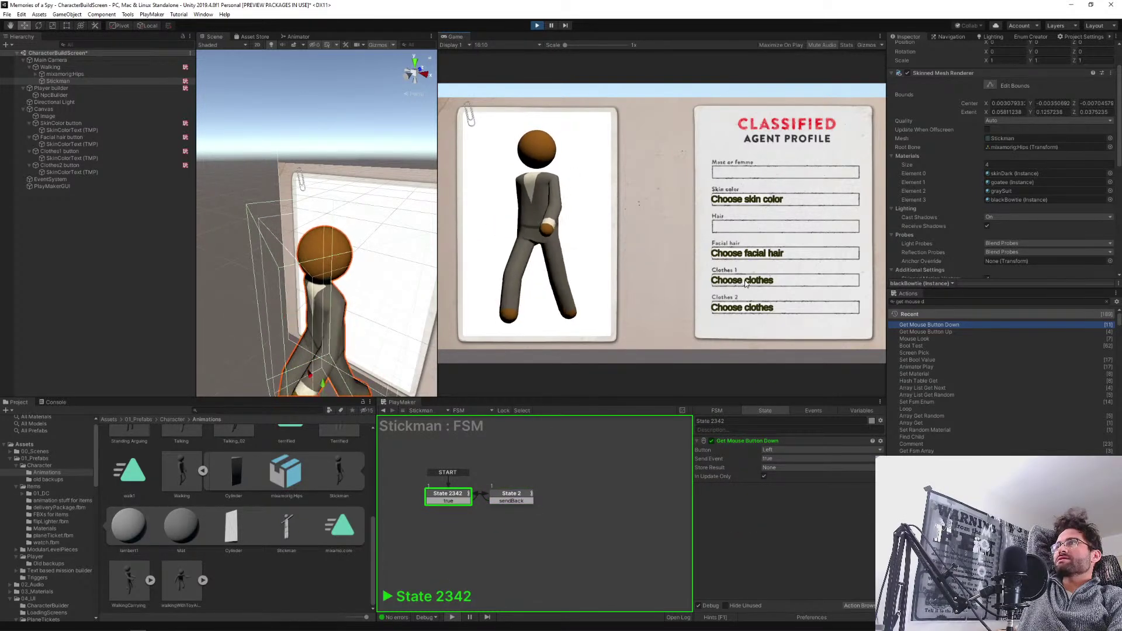
left_click_drag(546, 194, 545, 201)
left_click(719, 307)
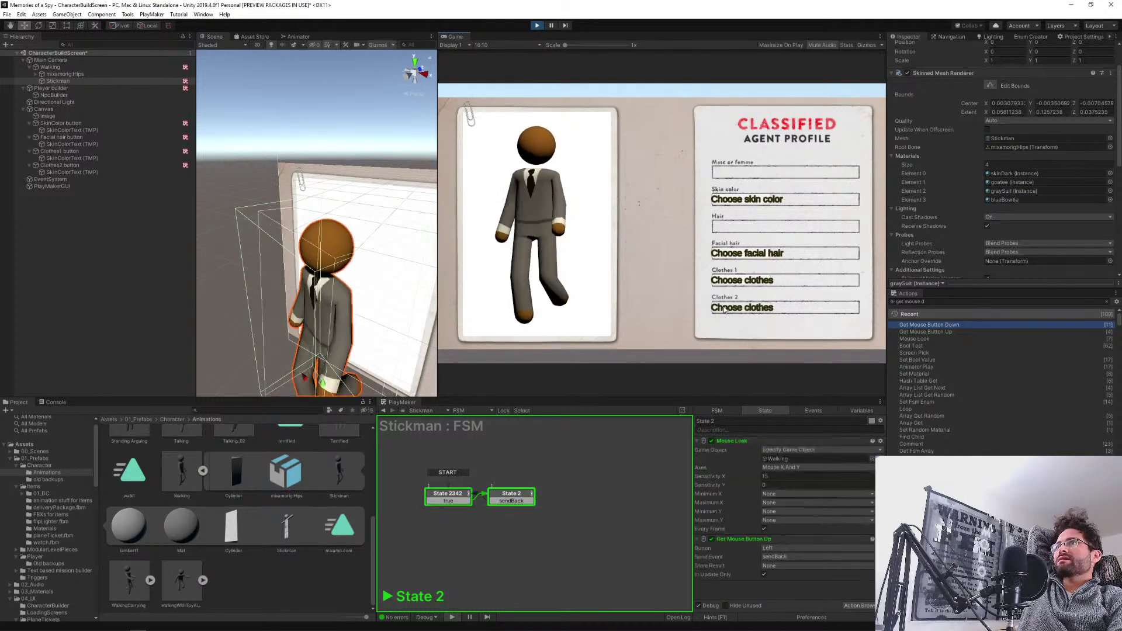
left_click(724, 310)
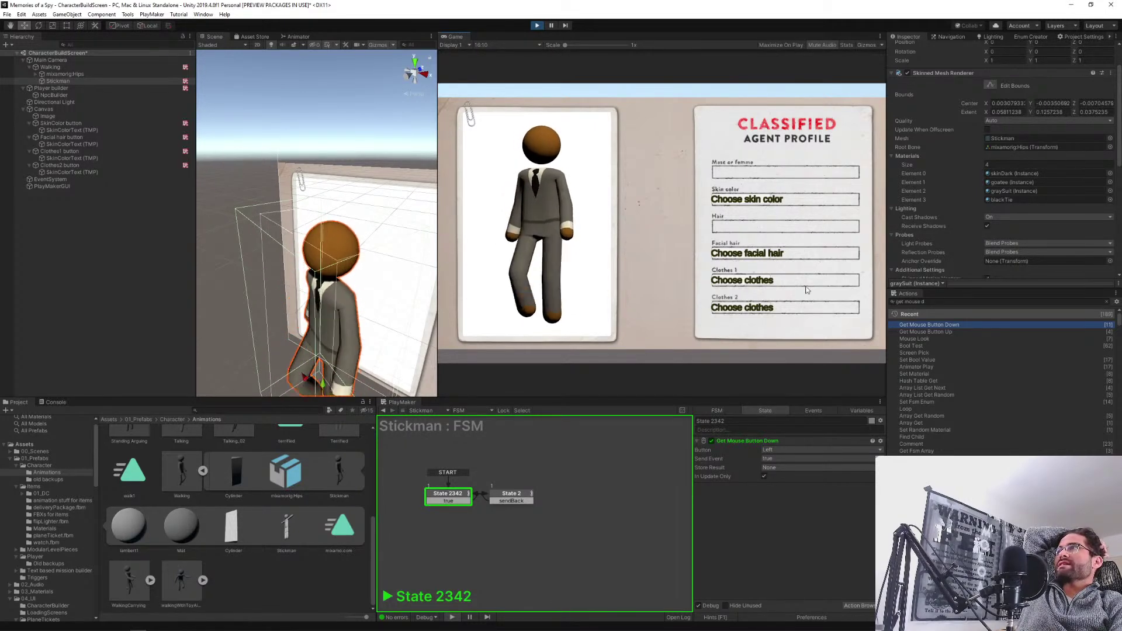
Examine Stickman's components and material elements while changing the facial hair to pencilStache.
scroll(956, 236, "down", 5)
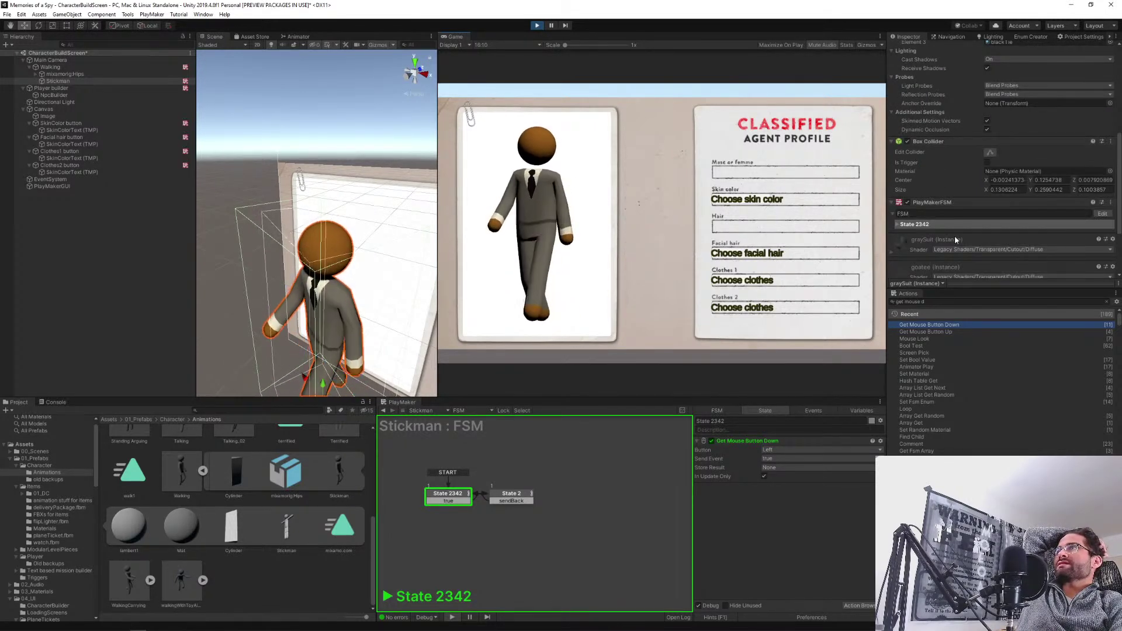
scroll(955, 236, "up", 6)
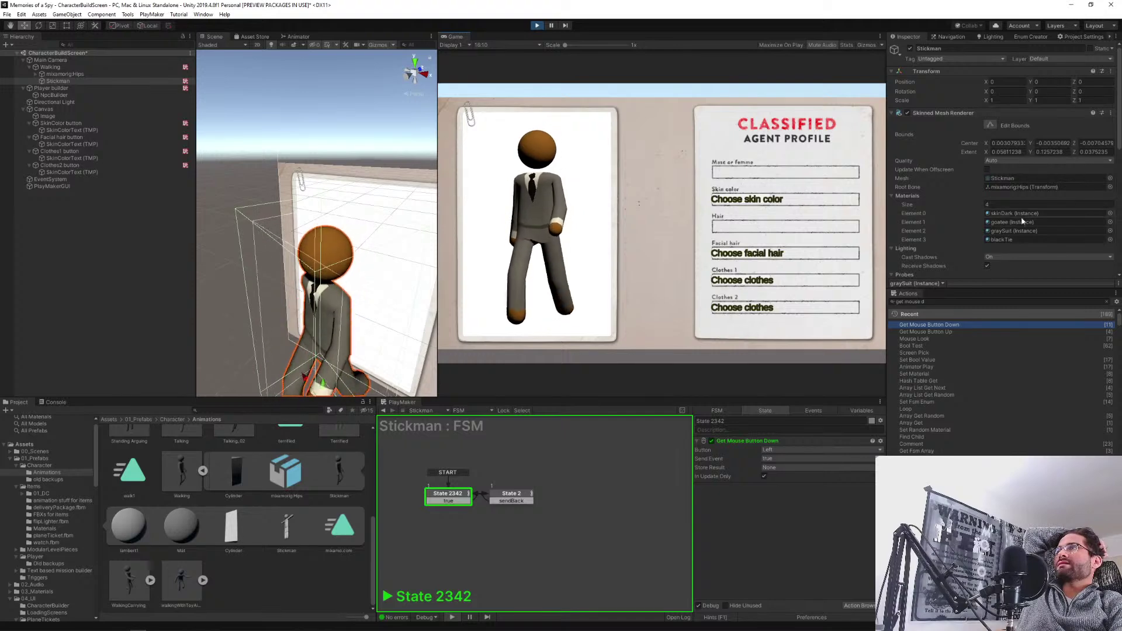
left_click(743, 257)
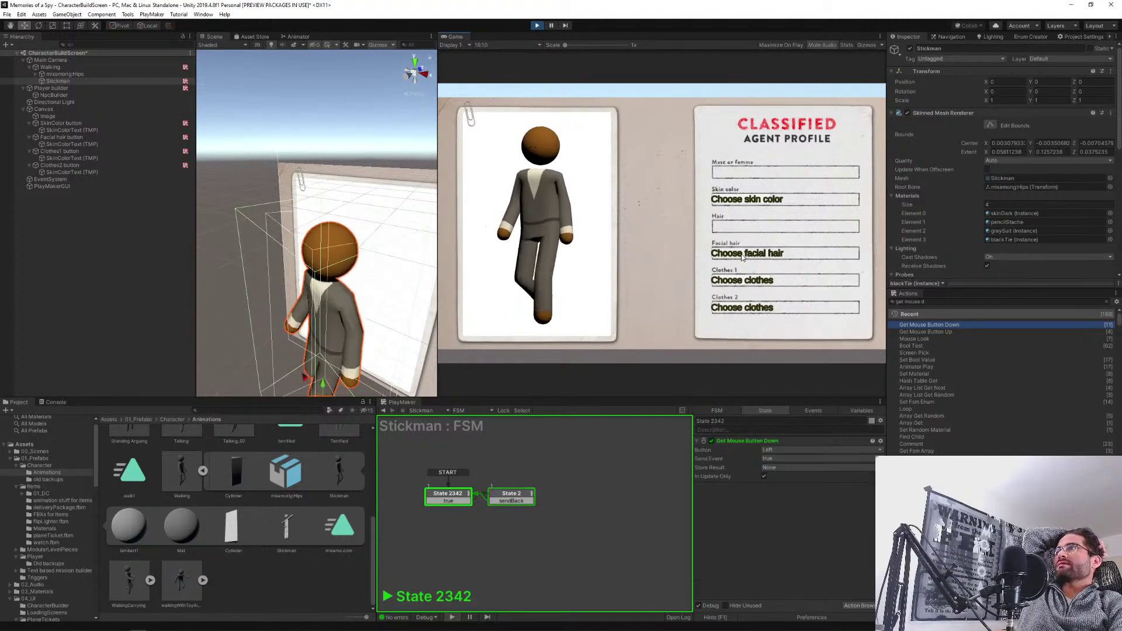
Change the running character's facial hair to bushyStache and cycle Clothes 1 through the suits to tanSuit.
left_click(740, 253)
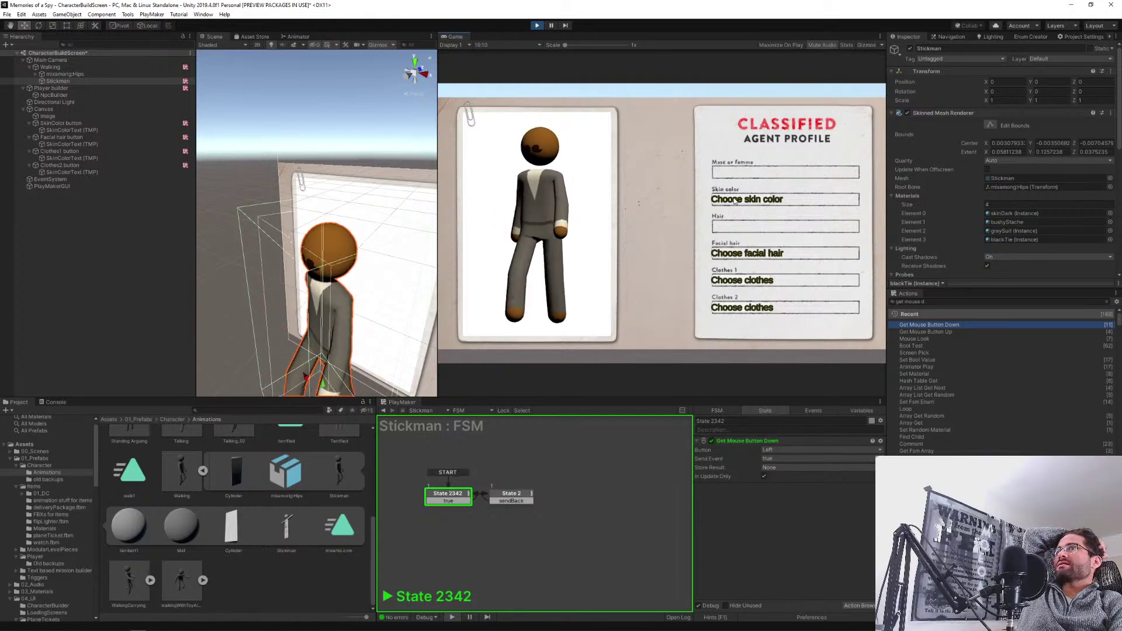
left_click(737, 282)
left_click(738, 282)
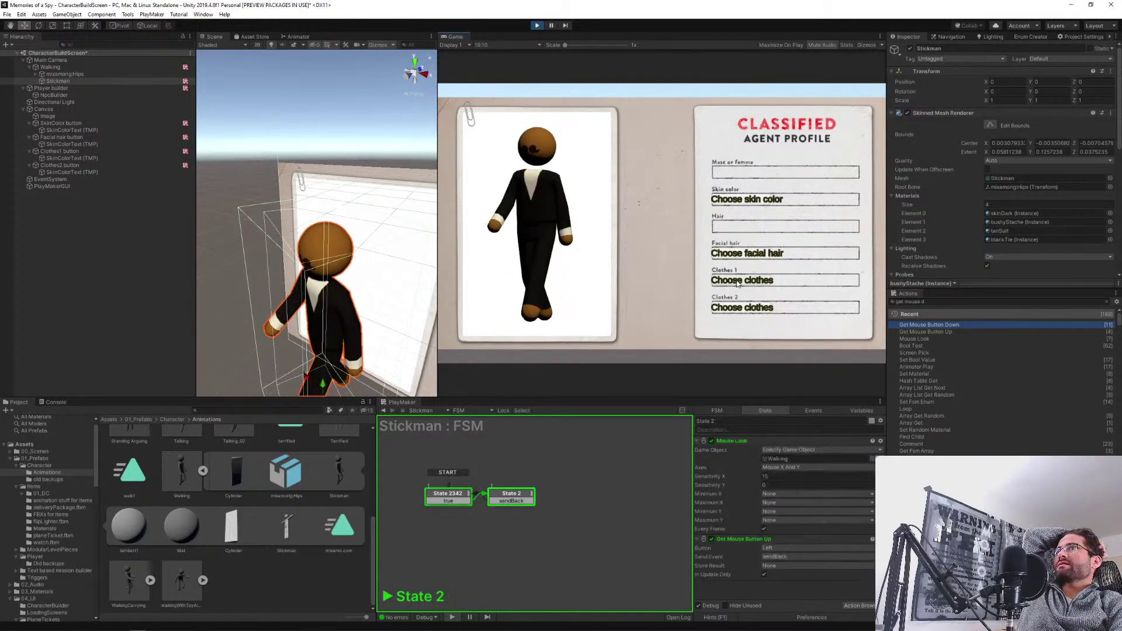
left_click(739, 283)
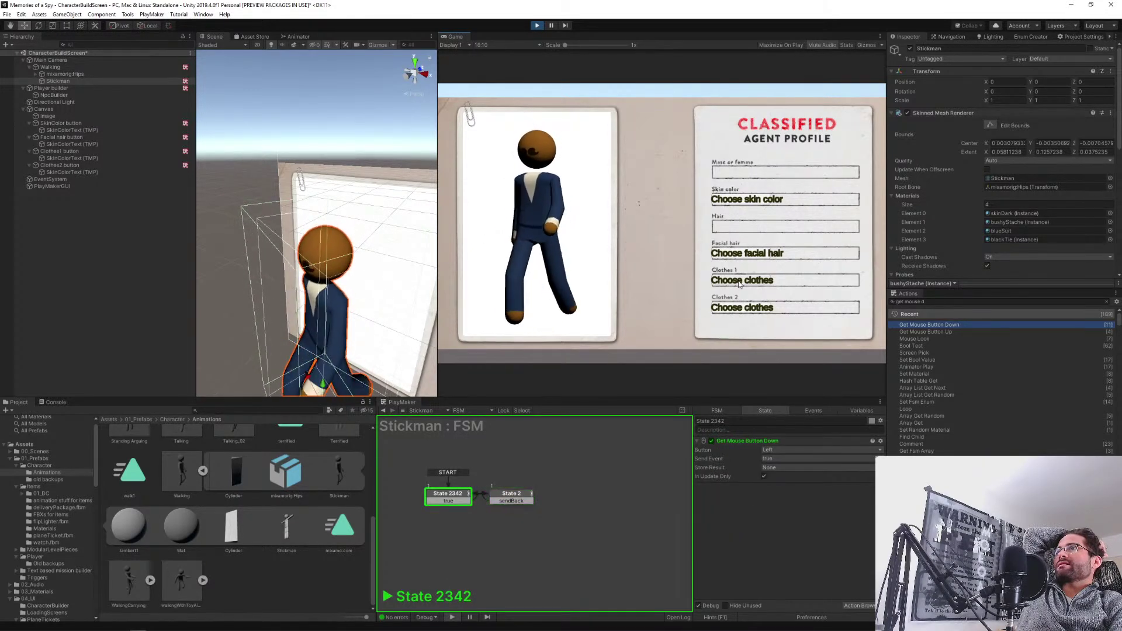
left_click(740, 283)
left_click(740, 285)
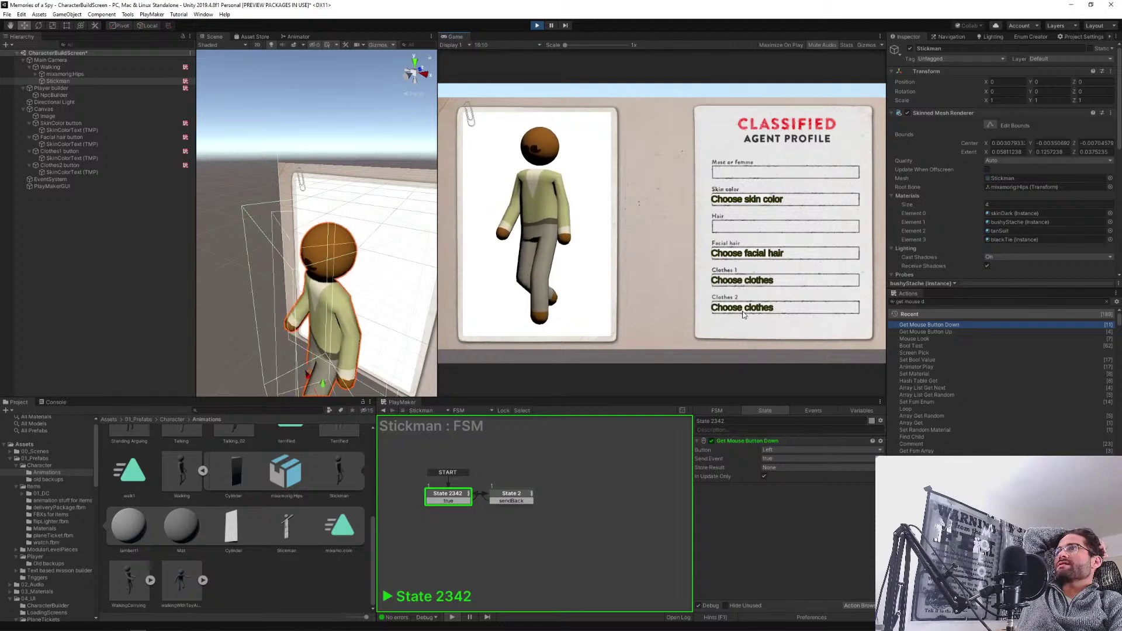
Cycle Clothes 2 through the bowtie and black tie to blueTie, and rotate the character to inspect its materials from several sides.
left_click(742, 313)
left_click(740, 311)
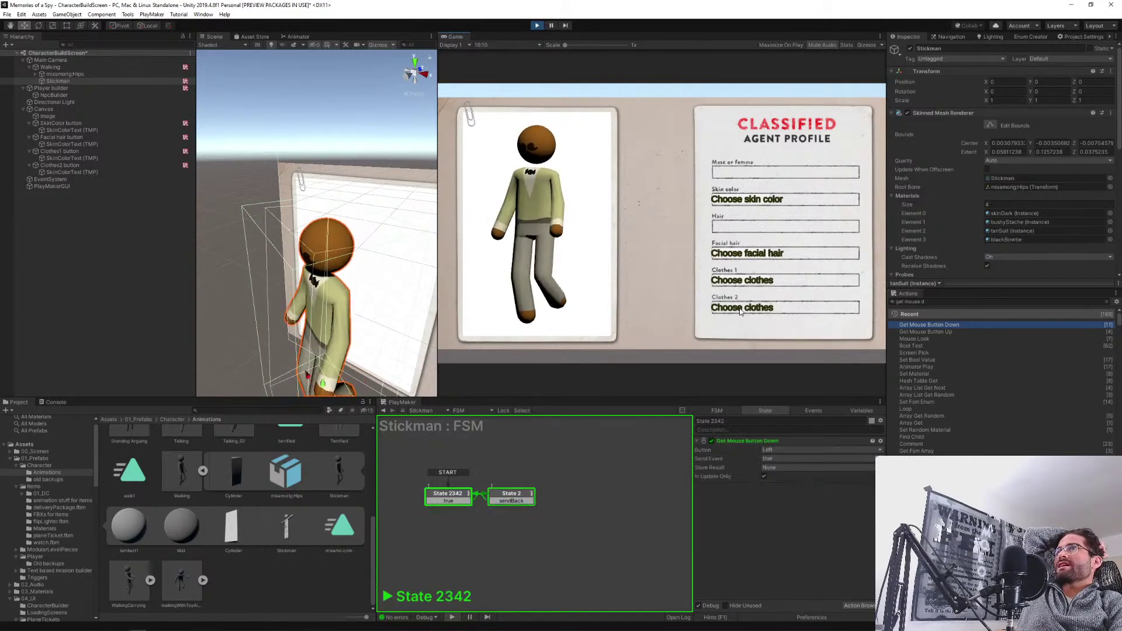
left_click(740, 311)
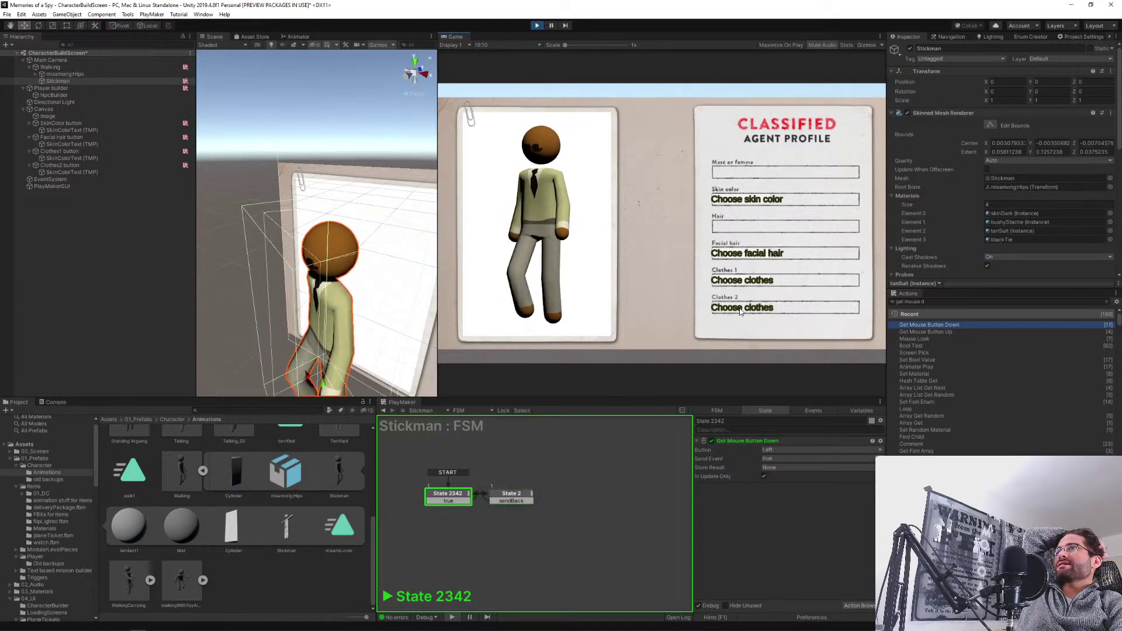
left_click(740, 311)
left_click_drag(524, 208, 585, 228)
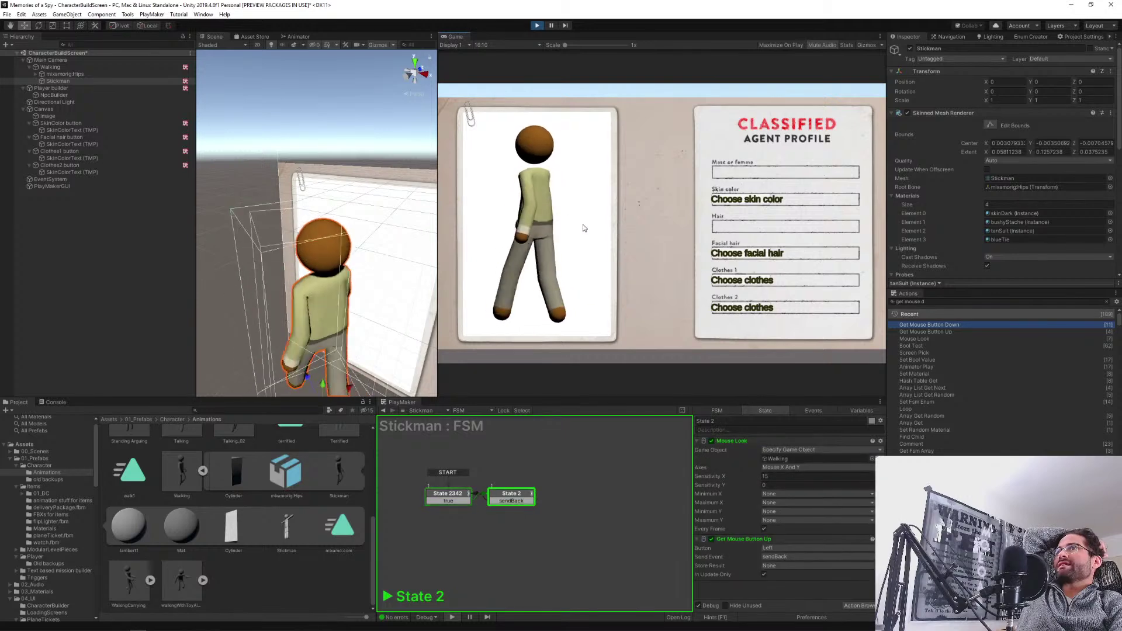
left_click_drag(501, 236, 465, 237)
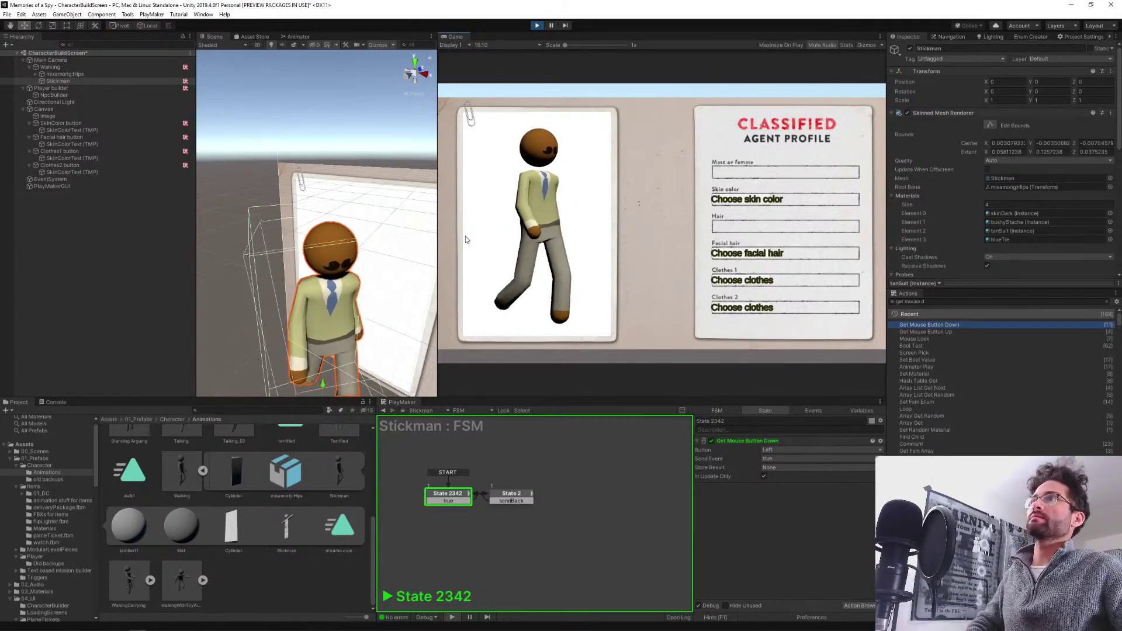
left_click(539, 167)
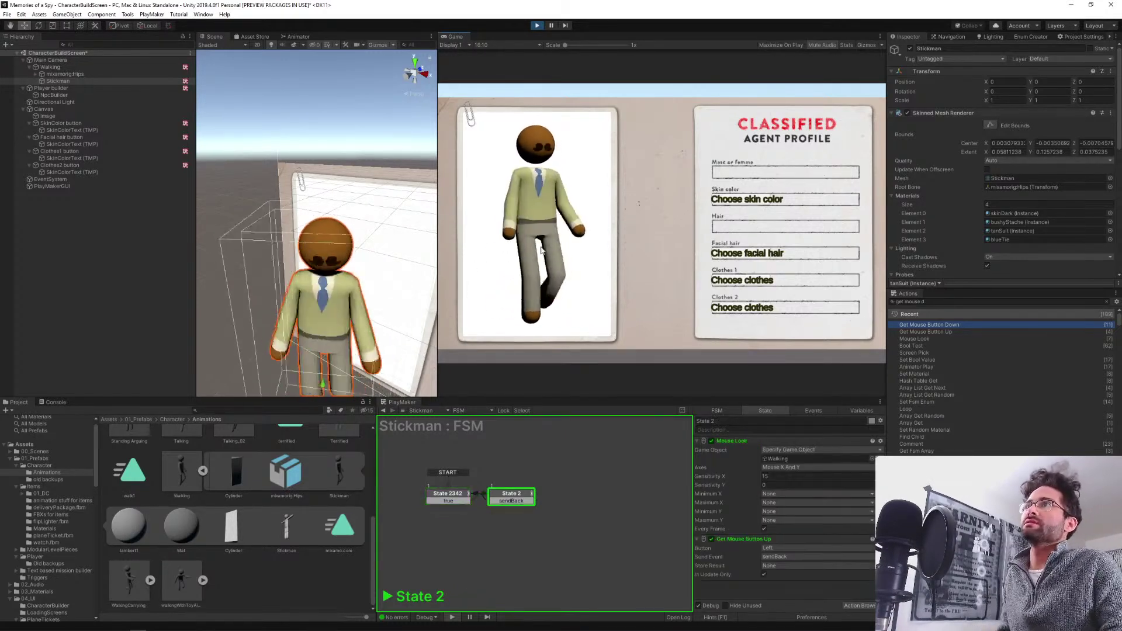
left_click_drag(563, 241, 326, 267)
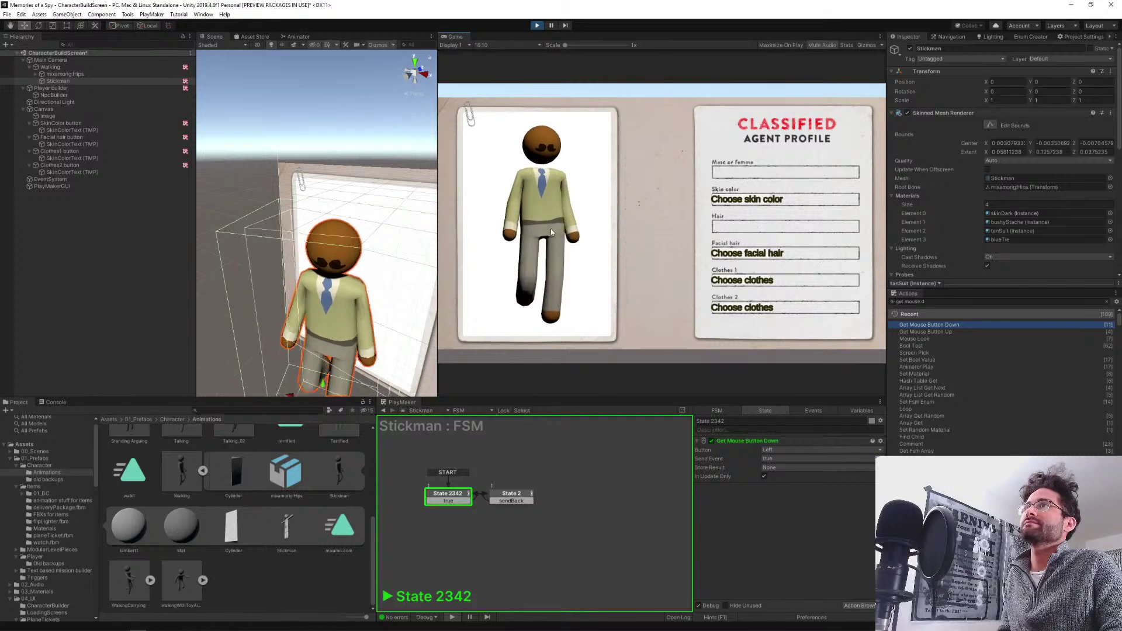
left_click_drag(550, 229, 584, 266)
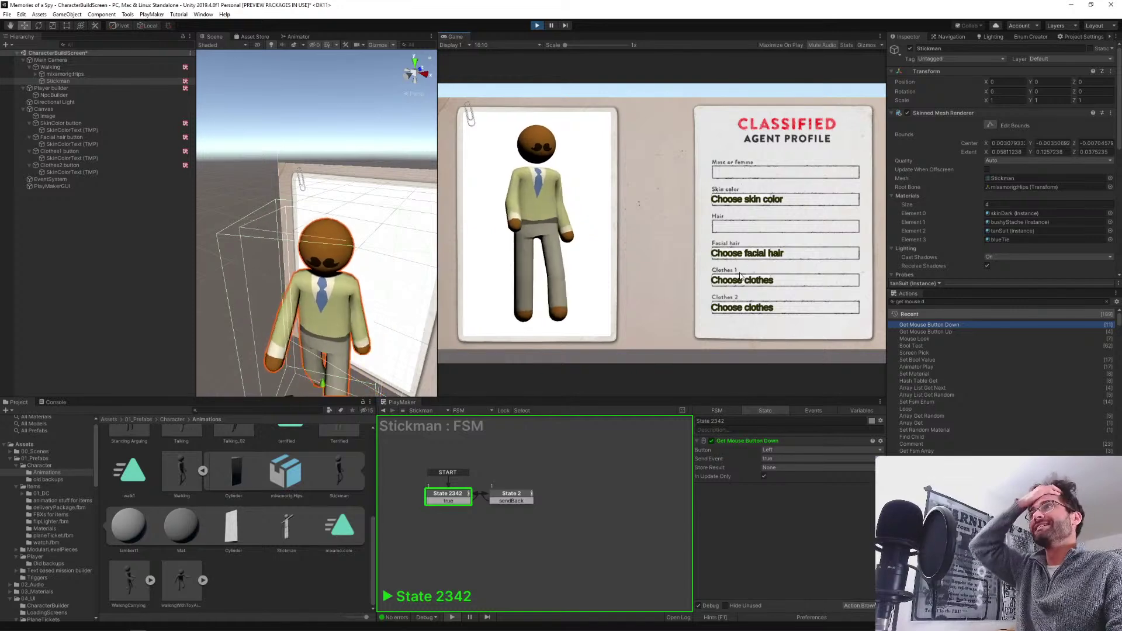
Change Clothes 2 to the black bowtie and cycle Clothes 1 through the blue suit to the gray suit.
left_click(735, 308)
left_click(734, 284)
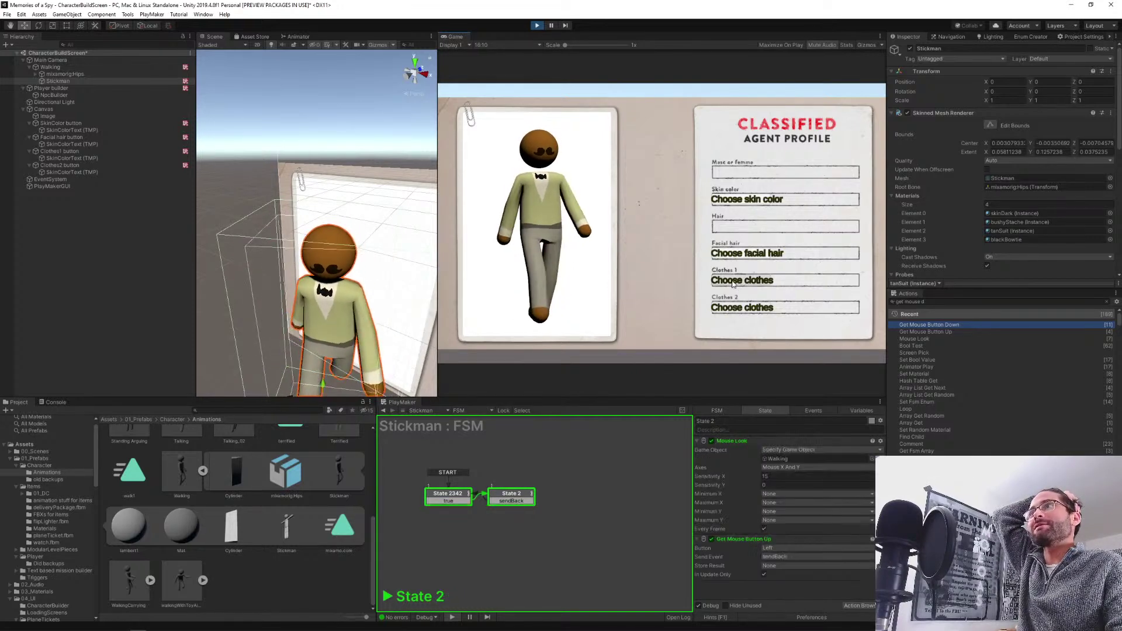
left_click(733, 283)
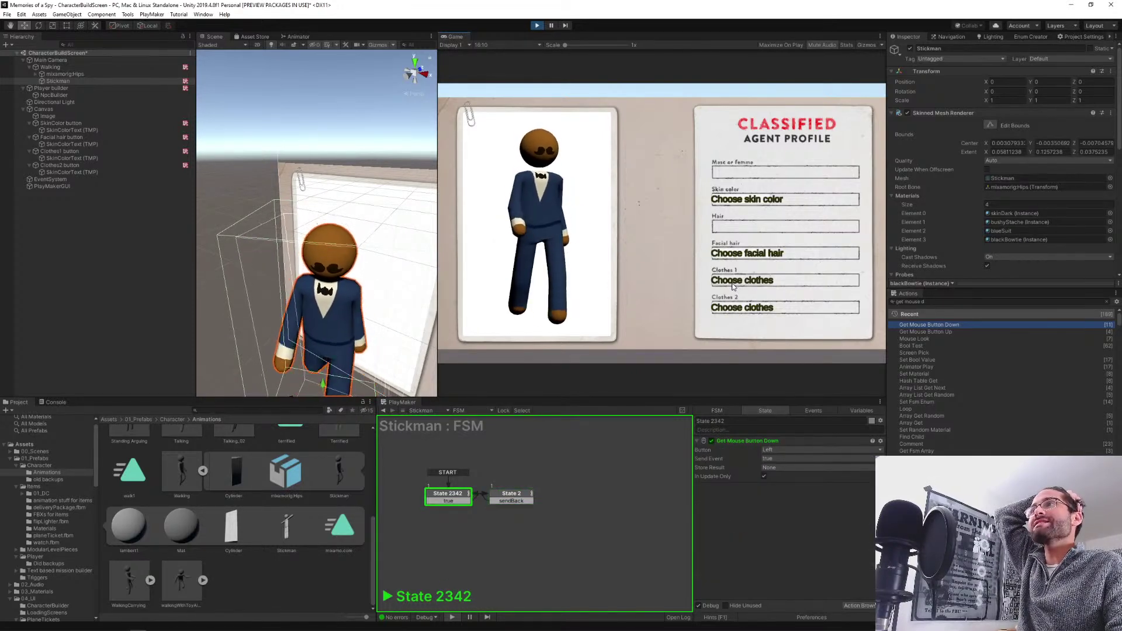
left_click(733, 286)
left_click(733, 286)
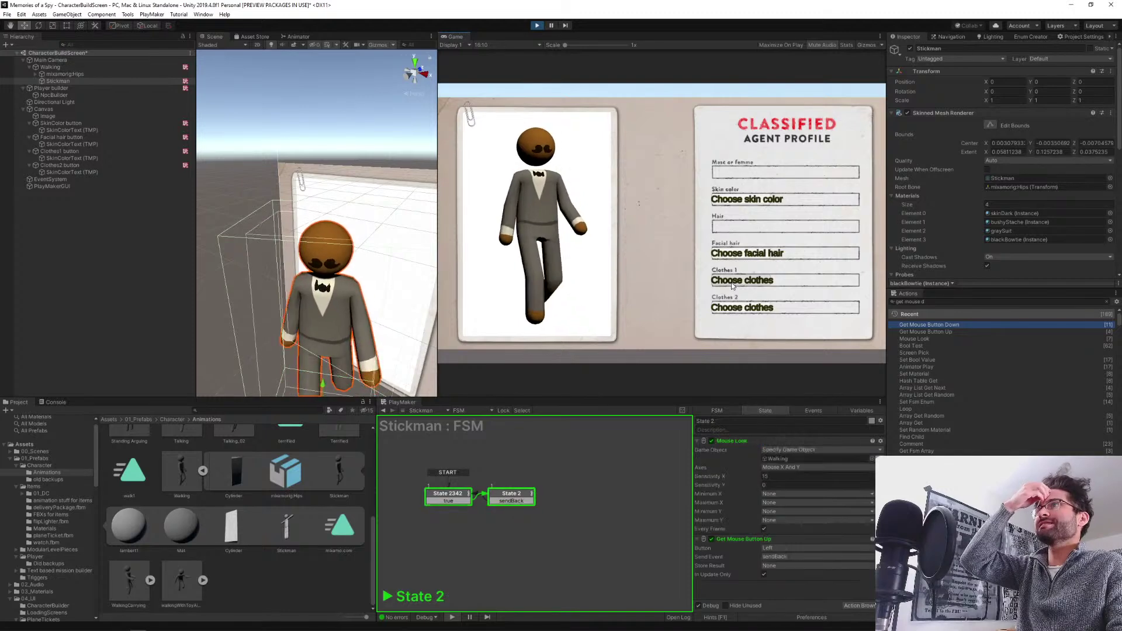
Change Clothes 2 to the blue bowtie and cycle Clothes 1 through the tan, black and blue suits back to gray.
left_click(734, 286)
left_click(728, 295)
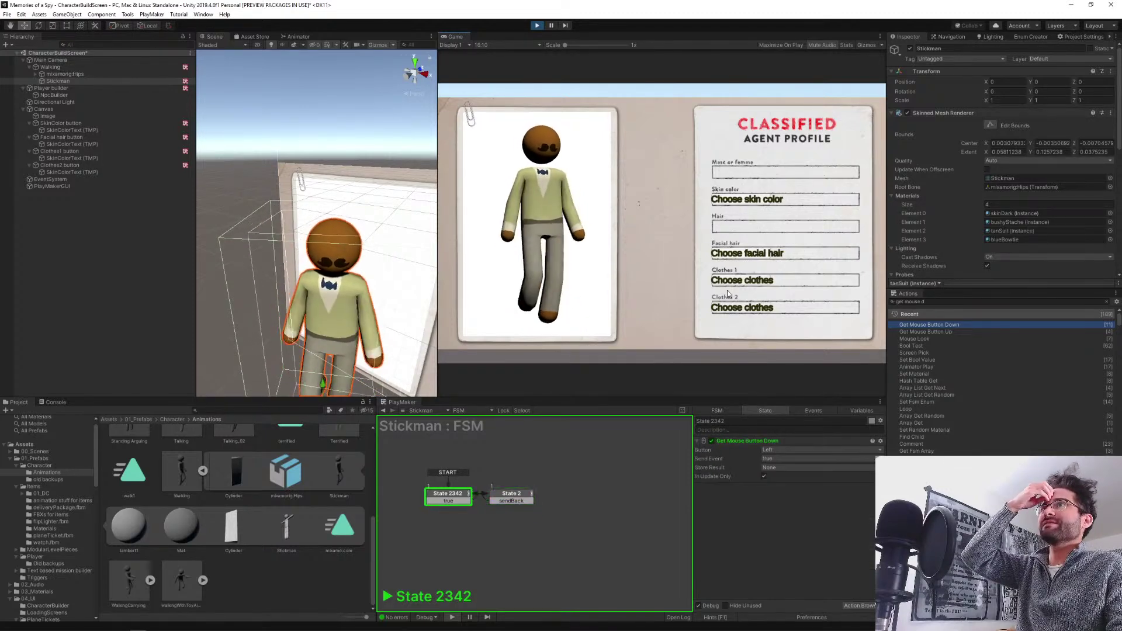
left_click(726, 286)
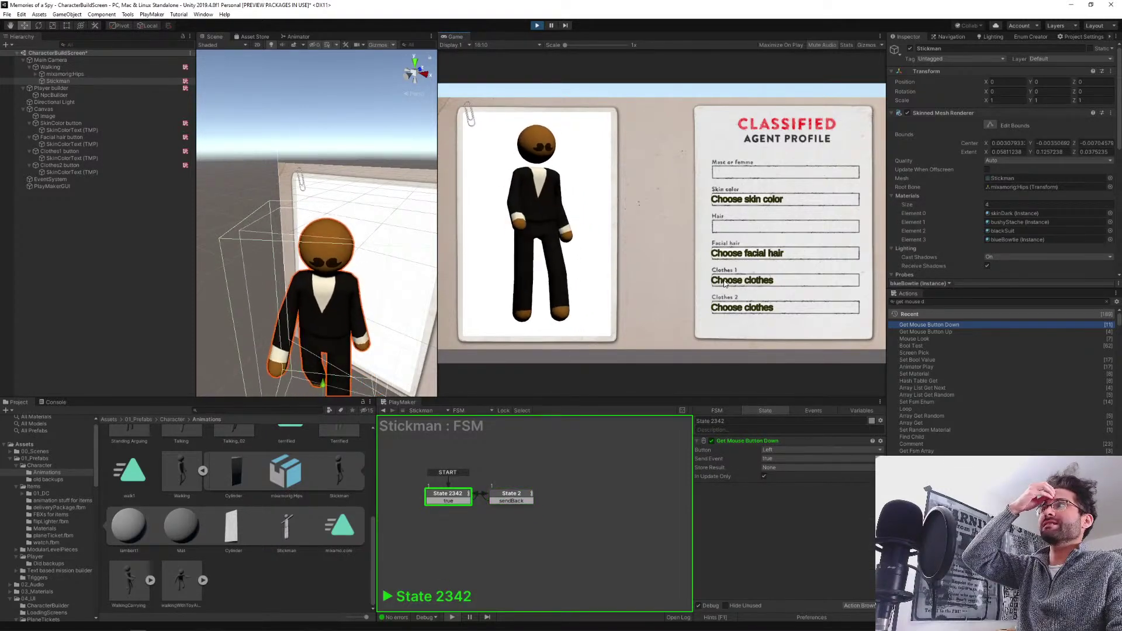
left_click(725, 283)
left_click(725, 284)
Cycle the facial hair through goatee and stubble to bushyStache, and switch Clothes 2 to the black tie.
left_click(732, 258)
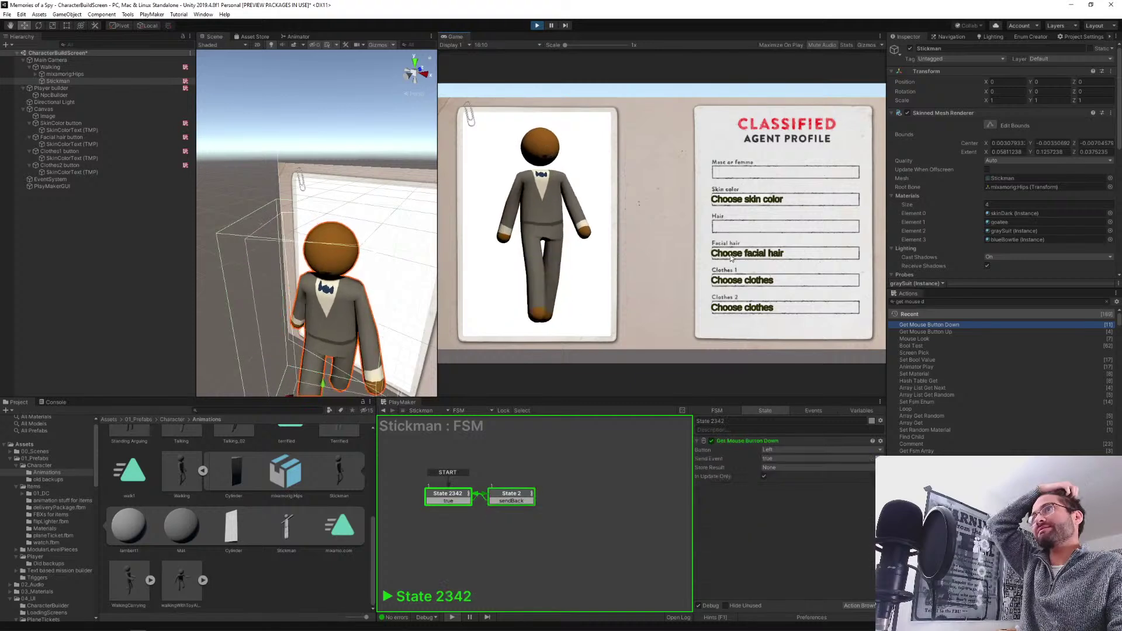
left_click(734, 257)
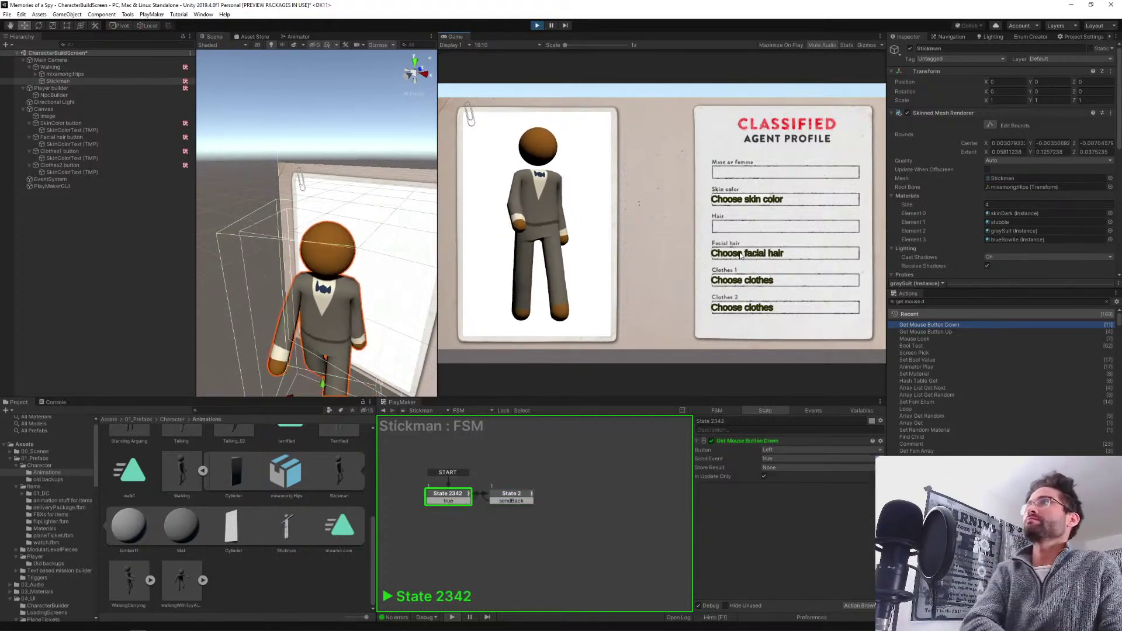
left_click(734, 254)
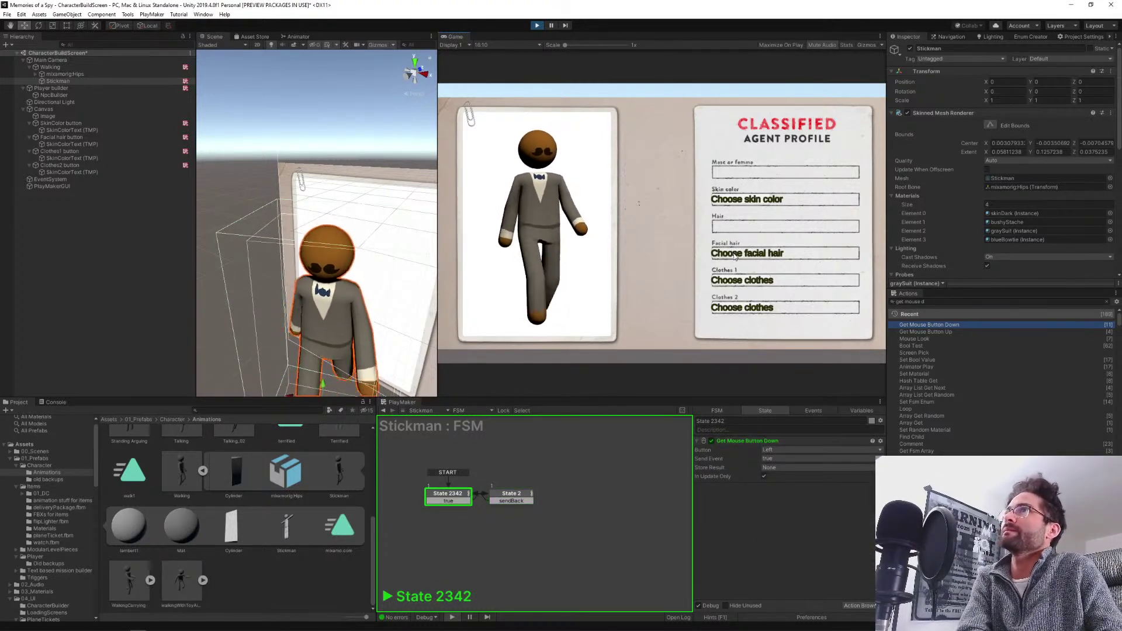
left_click(731, 312)
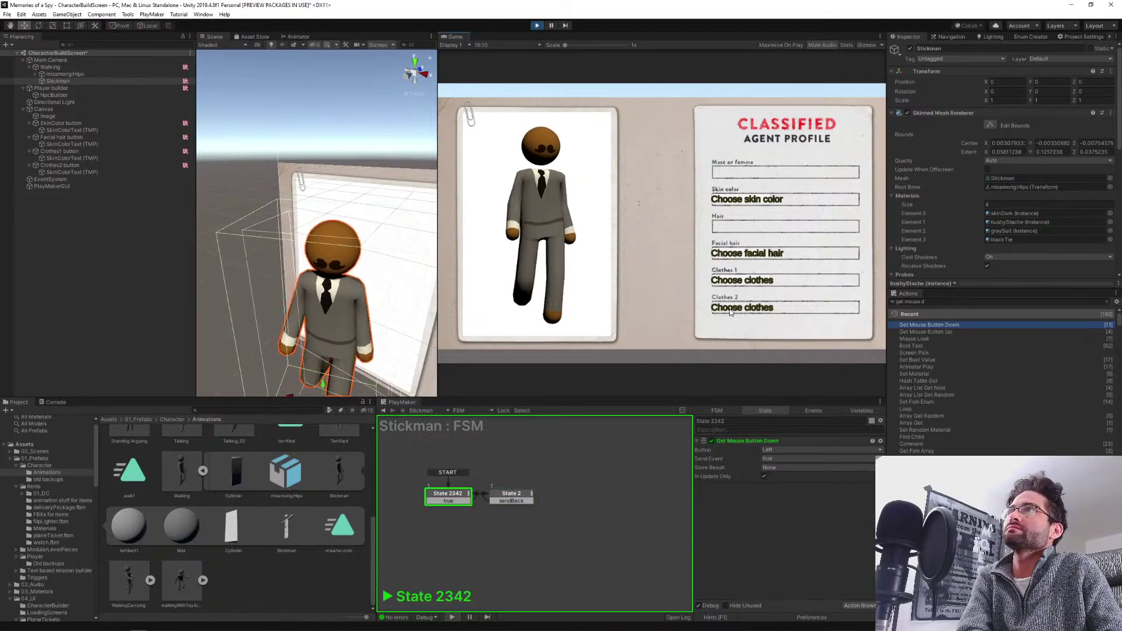
left_click_drag(560, 231, 566, 225)
Change the skin color to skinDarkest, rotate the character and cycle the facial hair from fullBeardAndStache to pencilStache.
left_click(736, 201)
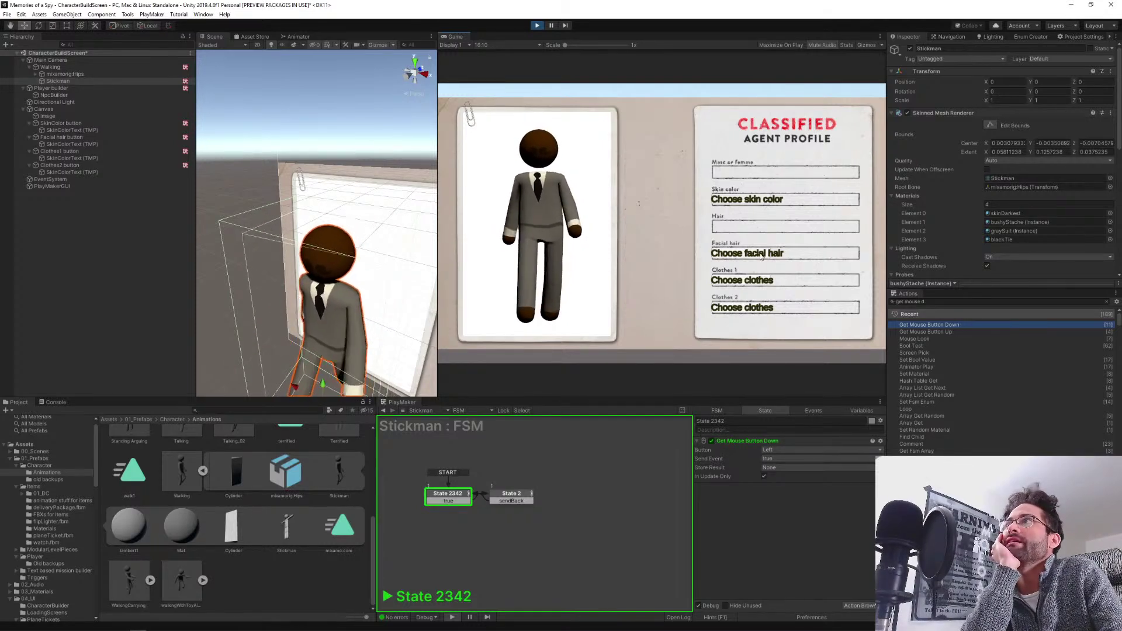
left_click_drag(520, 222, 591, 217)
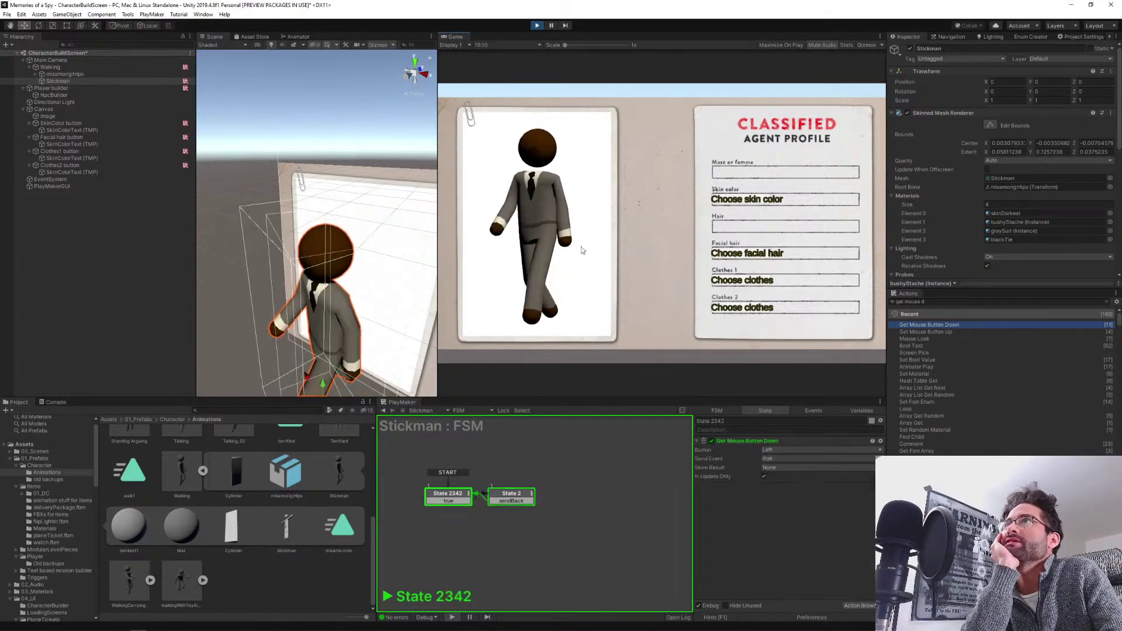
left_click(742, 257)
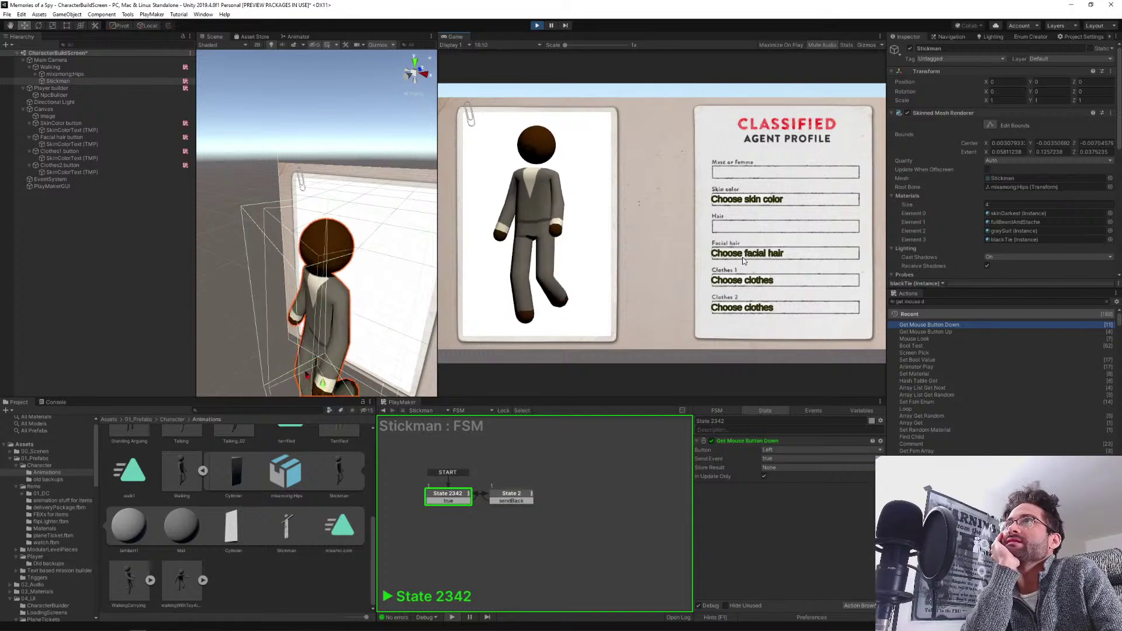
left_click(749, 260)
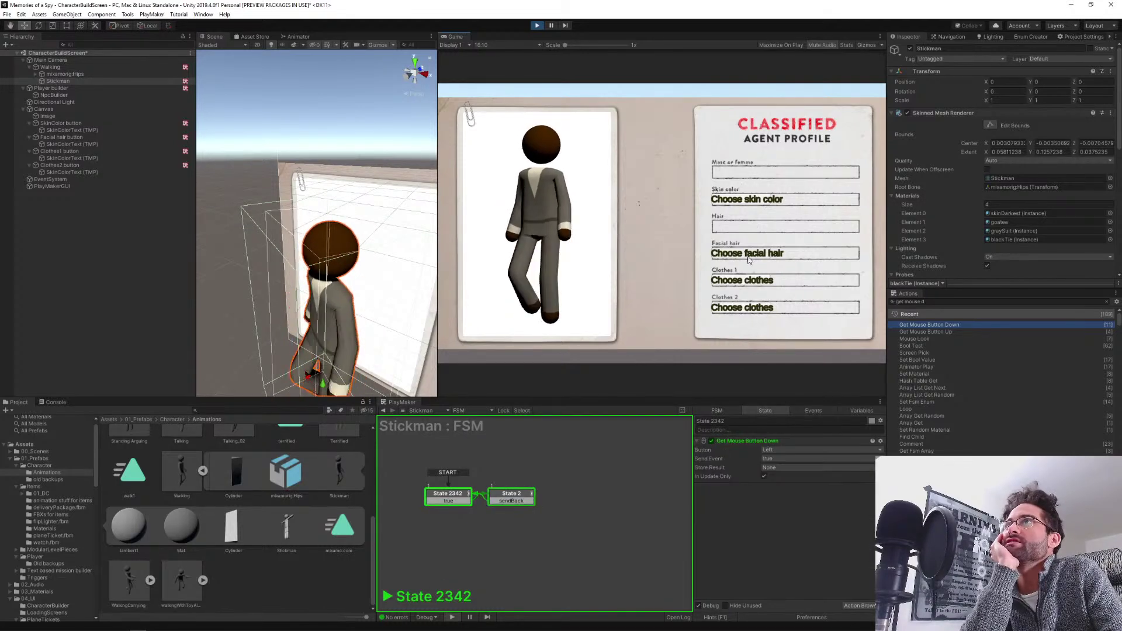
left_click(750, 260)
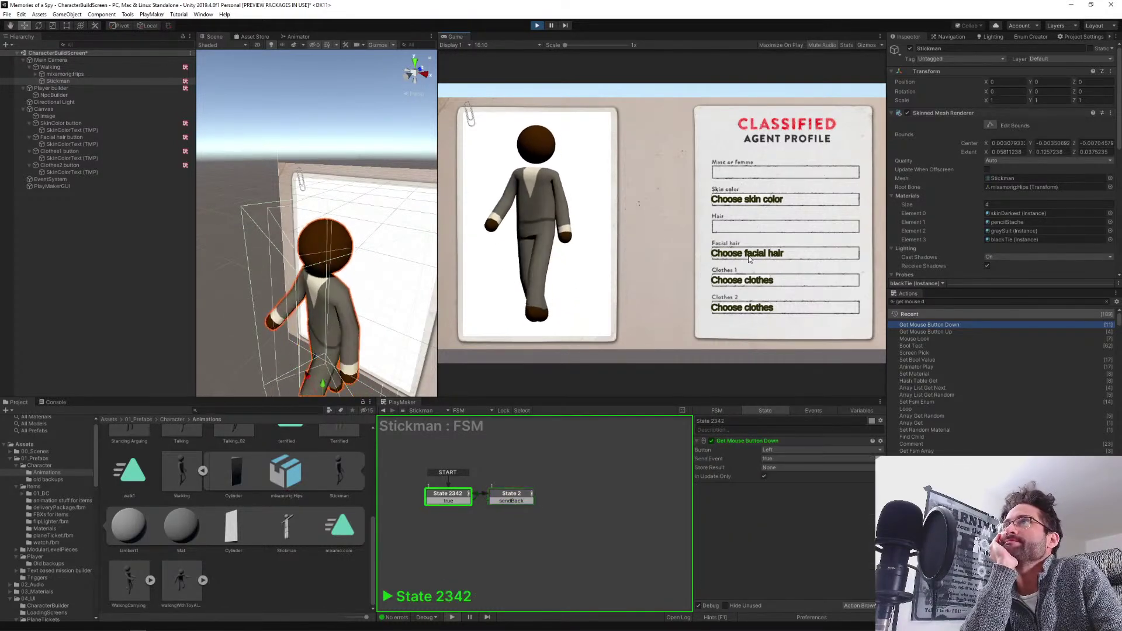
Switch Clothes 2 to the blue tie, rotate the character to face forward and cycle the facial hair to pencilStache.
left_click(748, 307)
left_click_drag(579, 252, 707, 290)
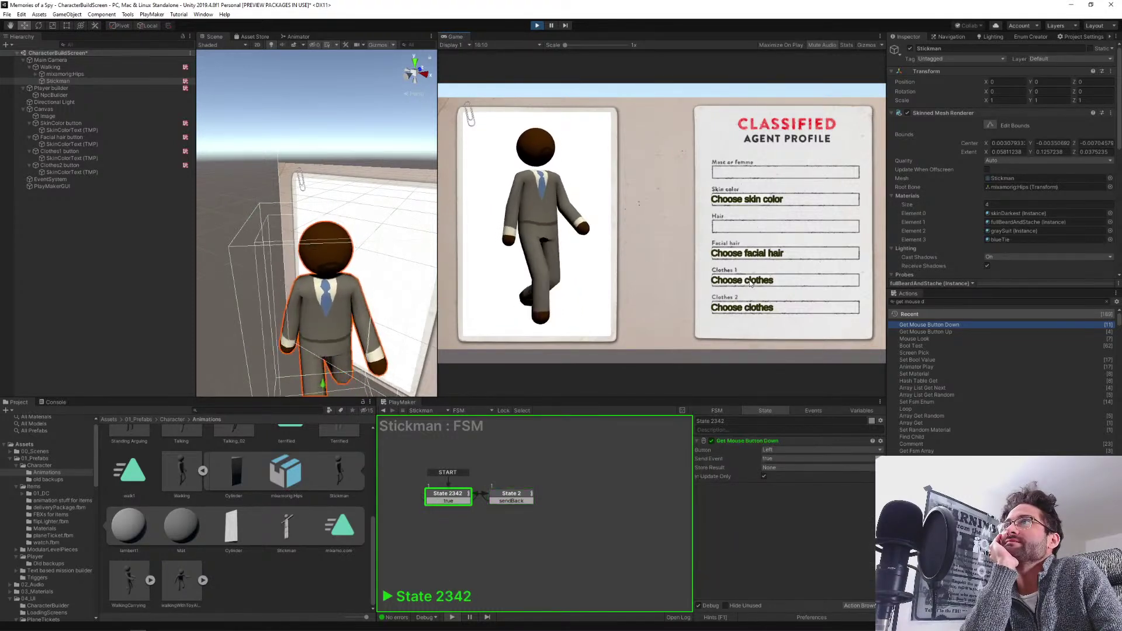
left_click(735, 255)
left_click(735, 255)
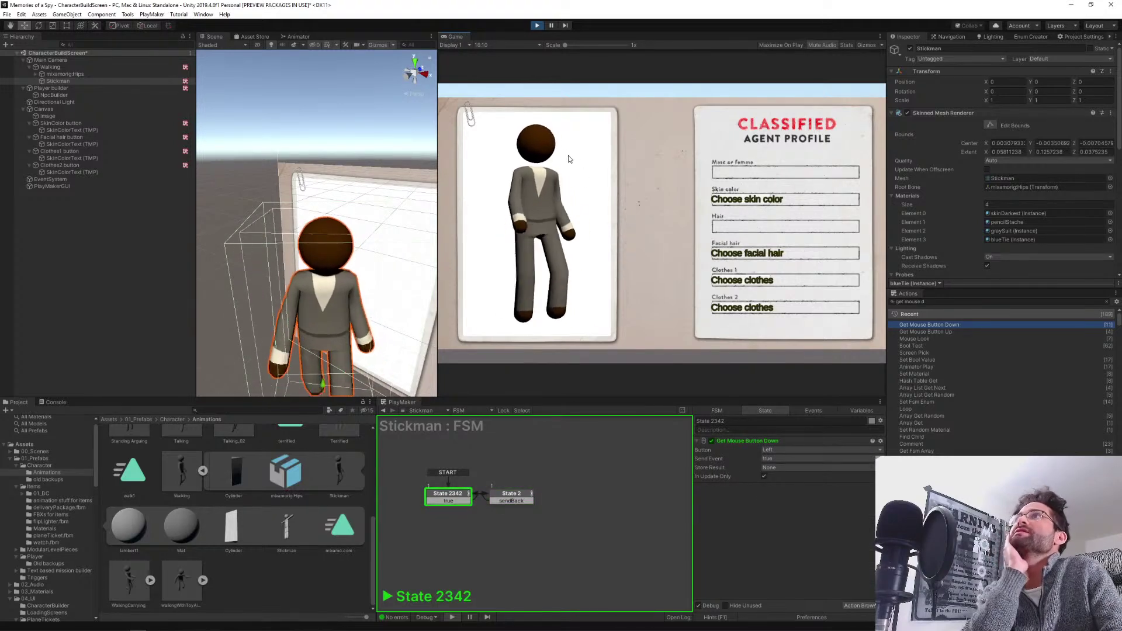
Enlarge the Game view and change the character's facial hair to stubble.
left_click_drag(440, 222, 248, 222)
left_click_drag(509, 400, 506, 504)
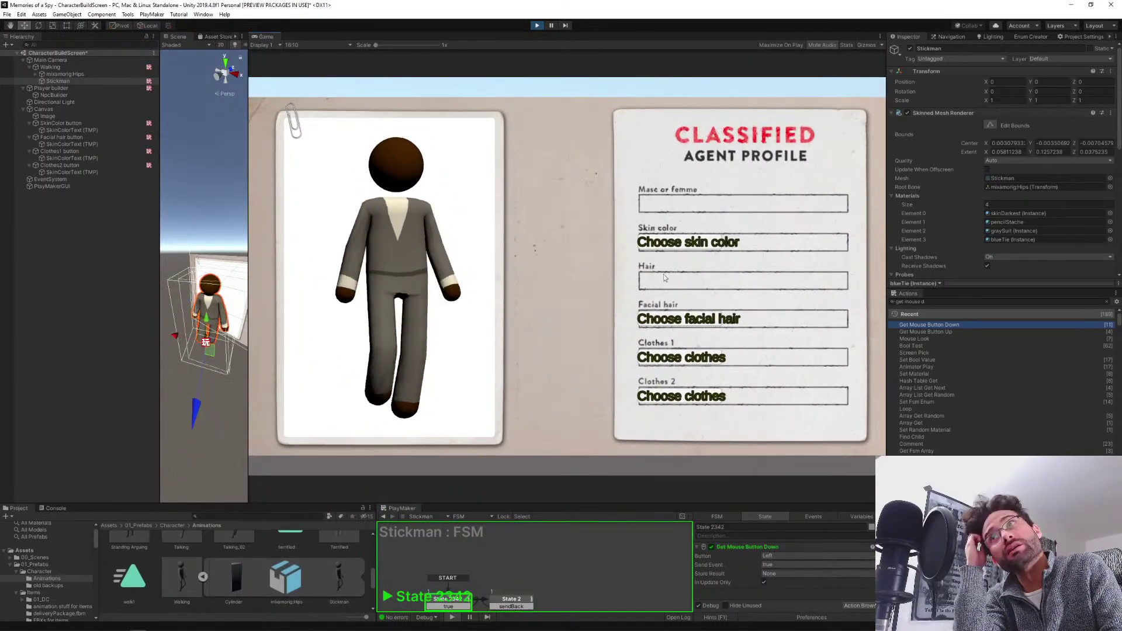
left_click(695, 320)
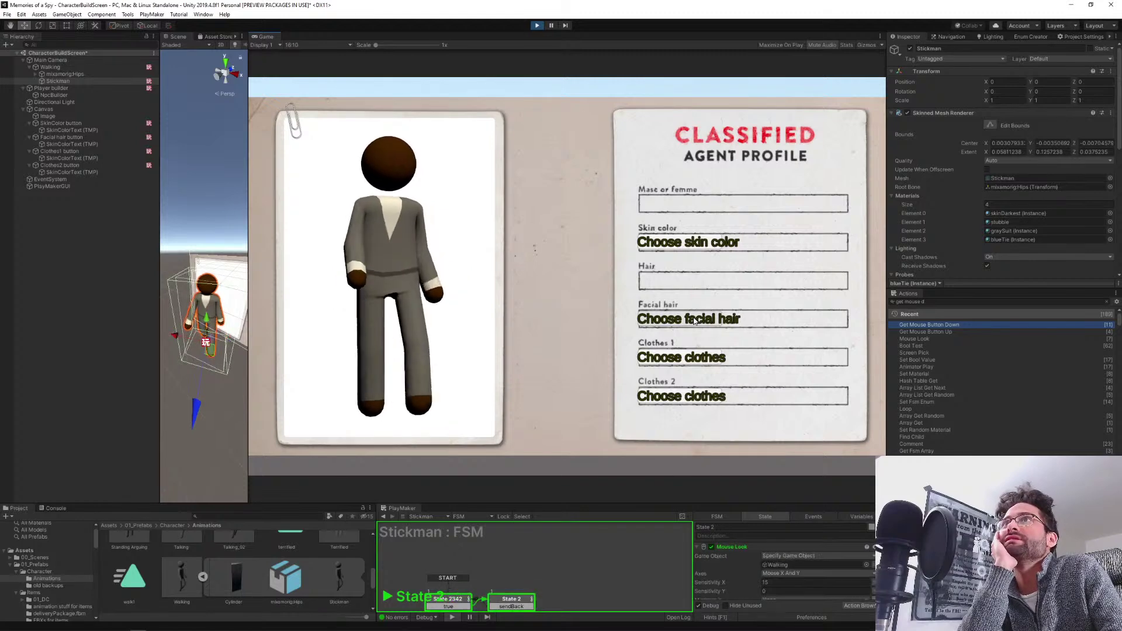
Rotate the enlarged character while cycling Clothes 2 through the black bowtie to the blue tie.
left_click_drag(615, 293, 441, 244)
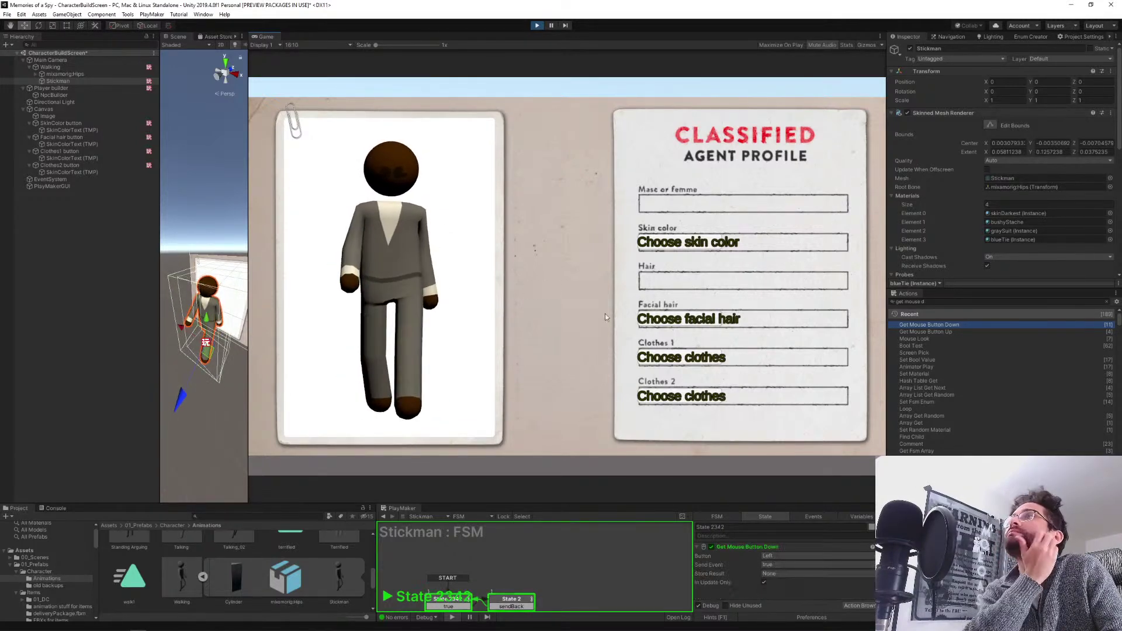
left_click_drag(665, 401, 402, 310)
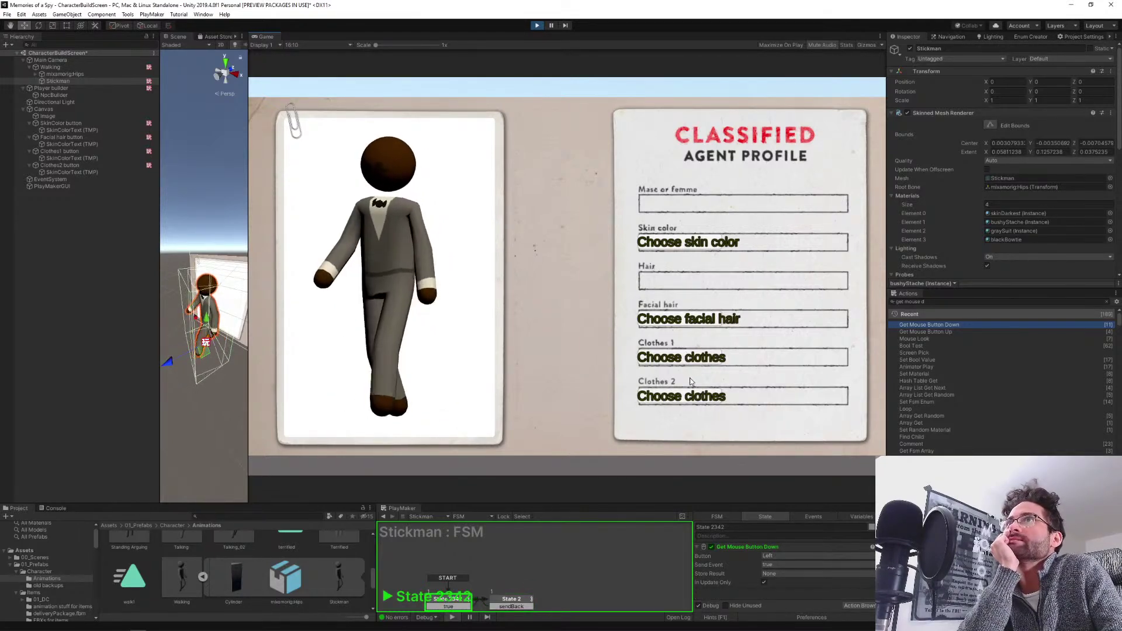
left_click_drag(687, 400, 395, 346)
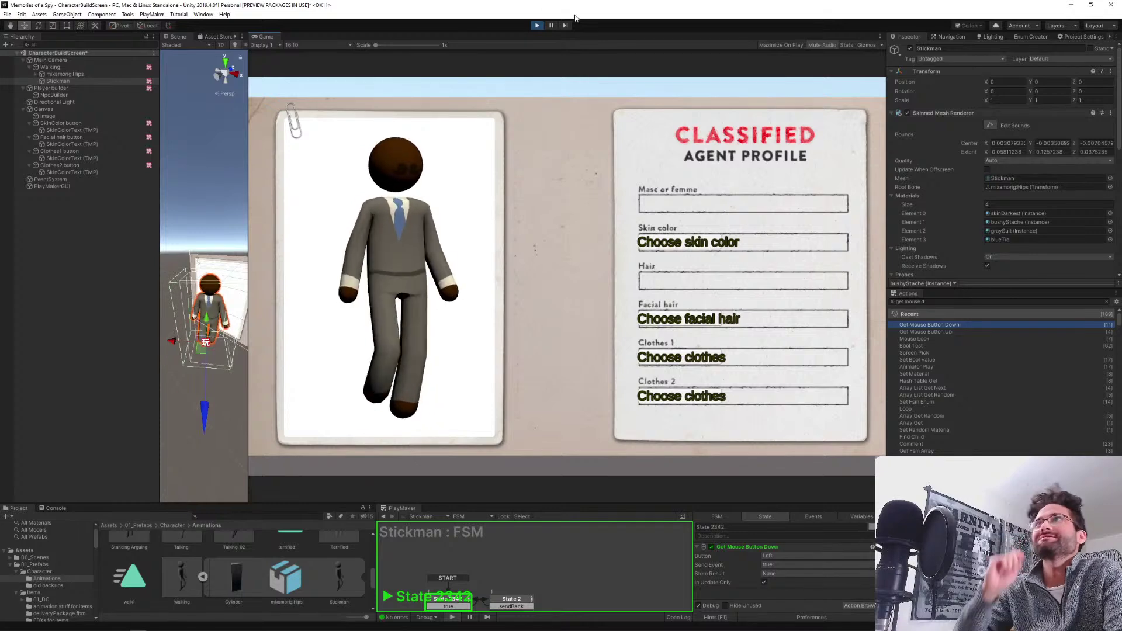
Stop the running scene and resize the Scene, Game and PlayMaker panels for editing.
key("ctrl+p")
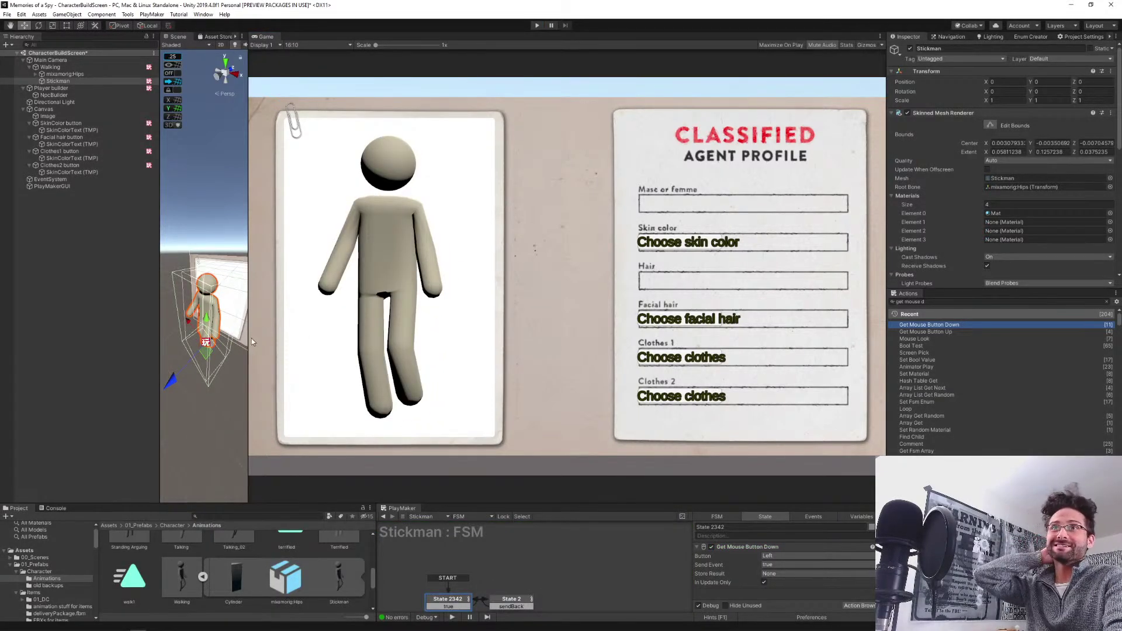
left_click_drag(249, 338, 480, 409)
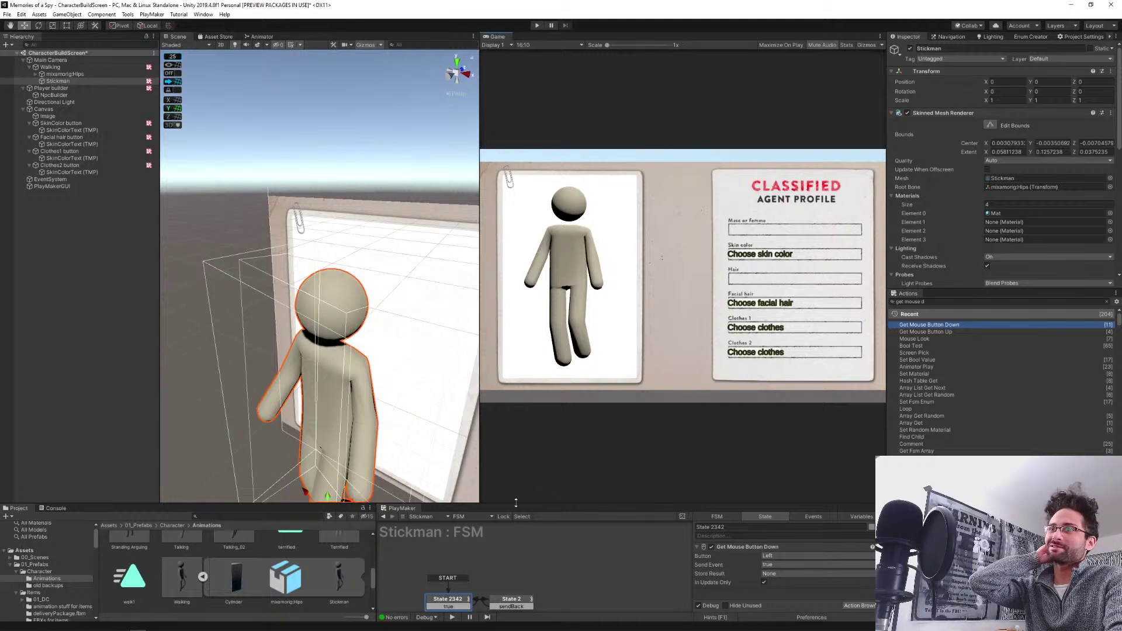
left_click_drag(516, 503, 515, 354)
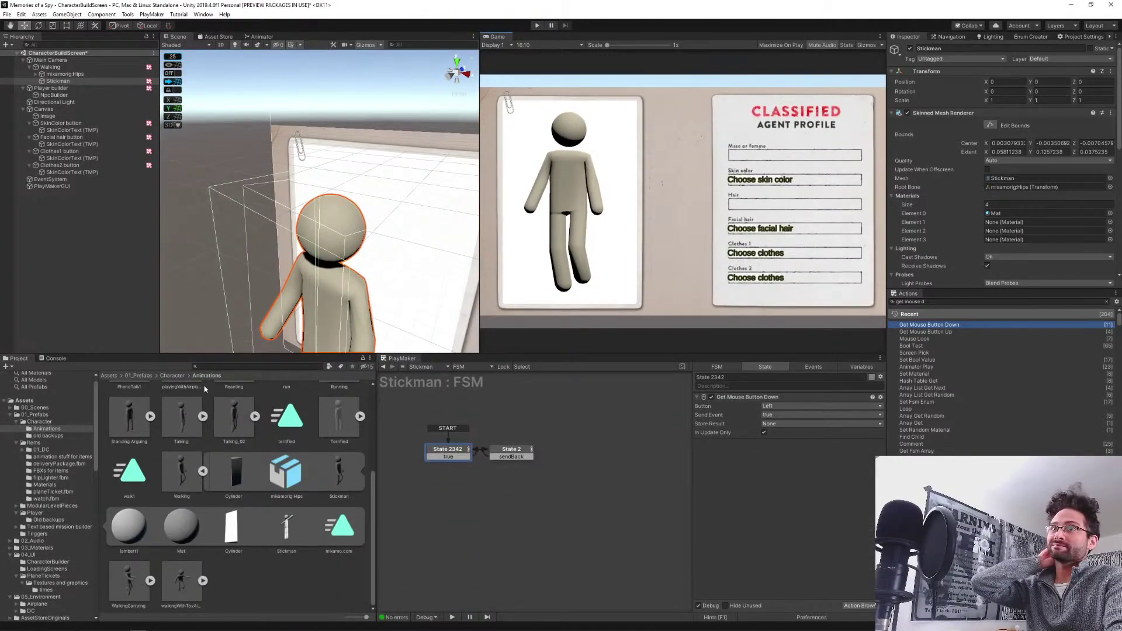
Widen the PlayMaker panel, duplicate the Clothes2 button in the Canvas and name the copy Done button.
left_click(123, 310)
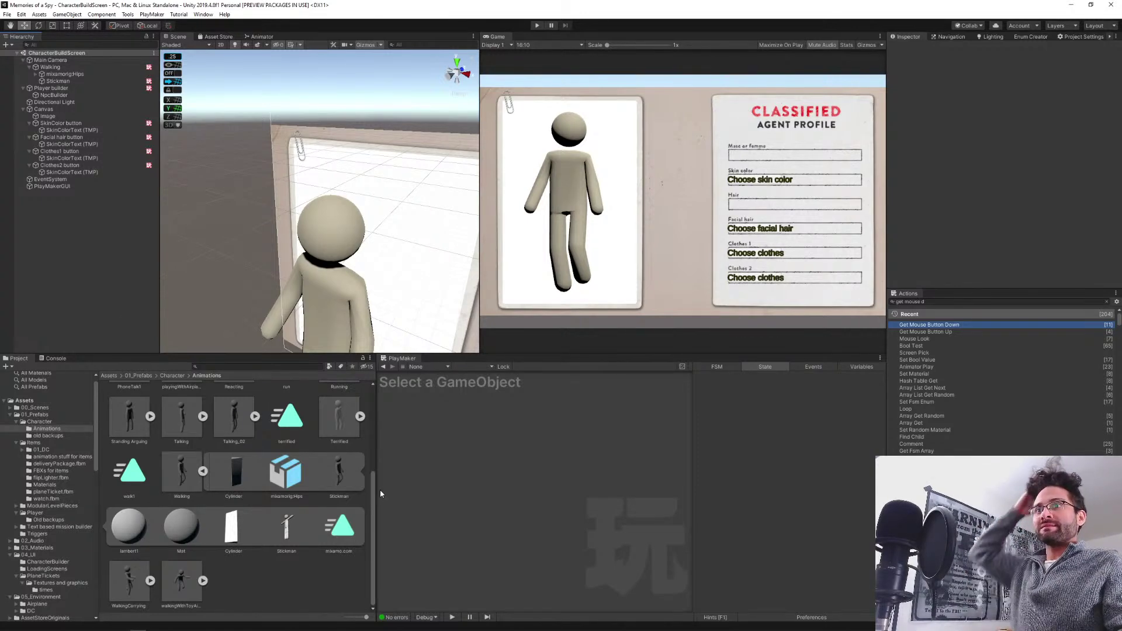
left_click_drag(377, 492, 261, 501)
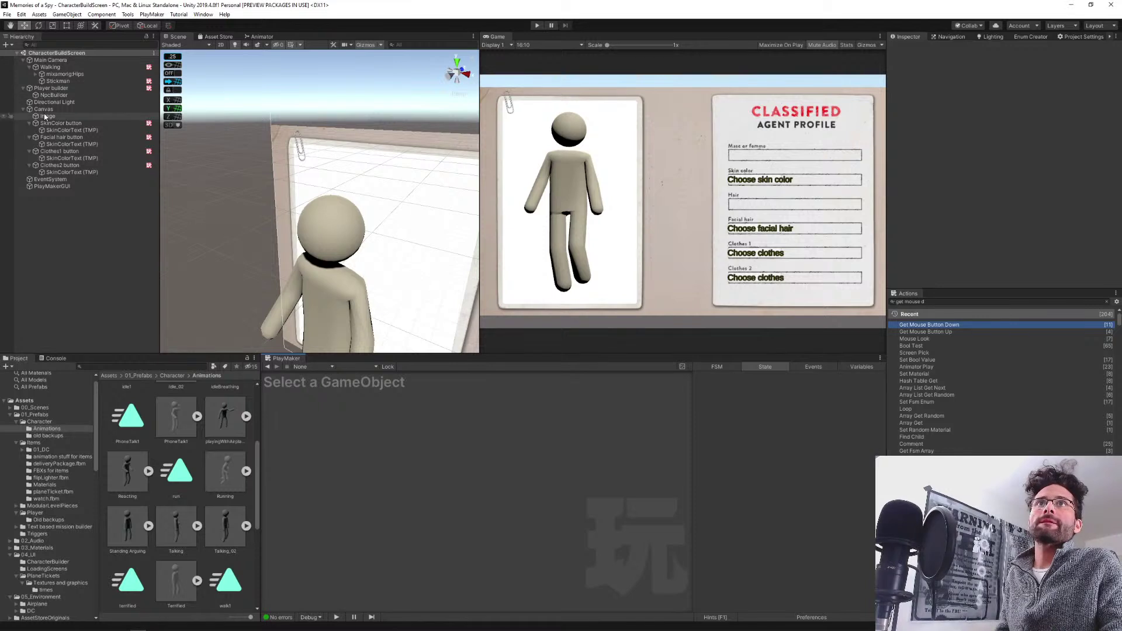
left_click(46, 166)
key("ctrl+d")
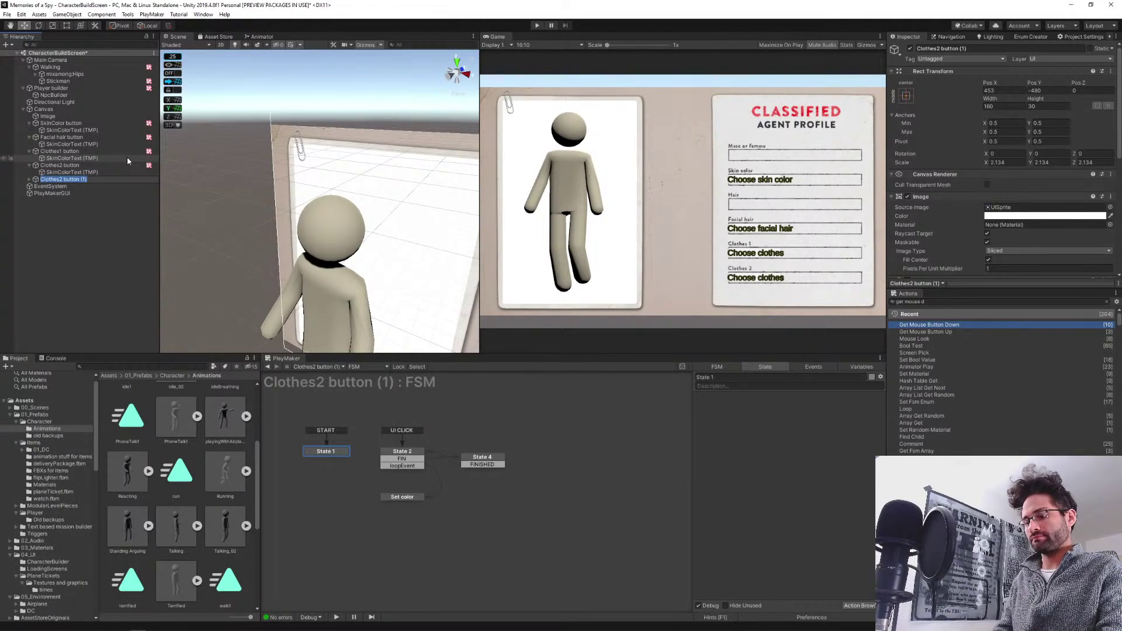
type("Done")
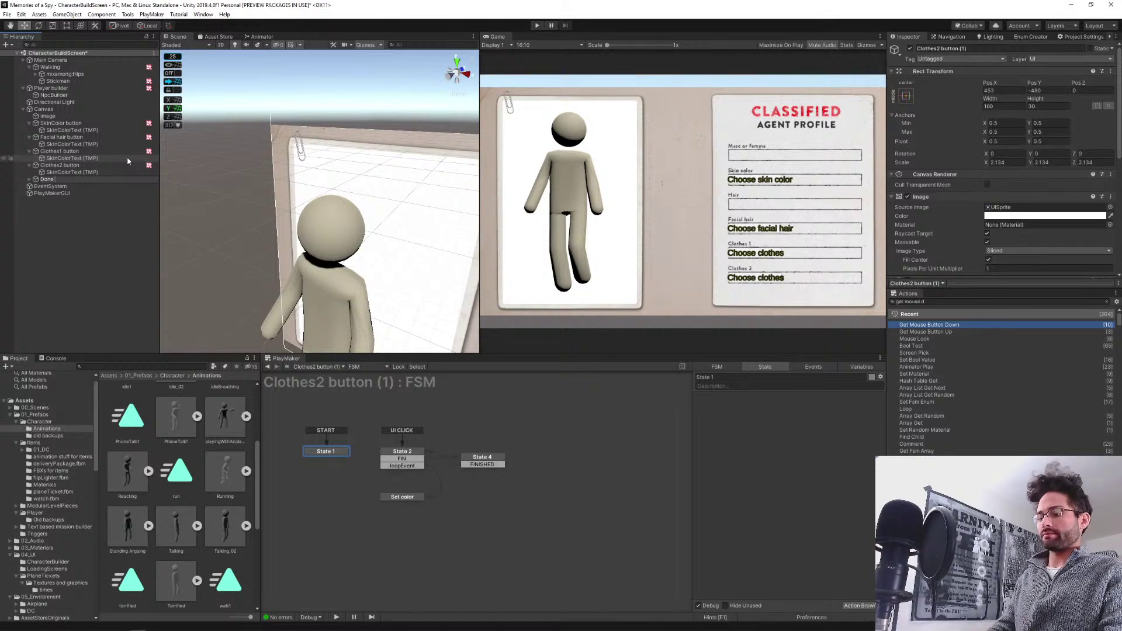
type(" (TMP")
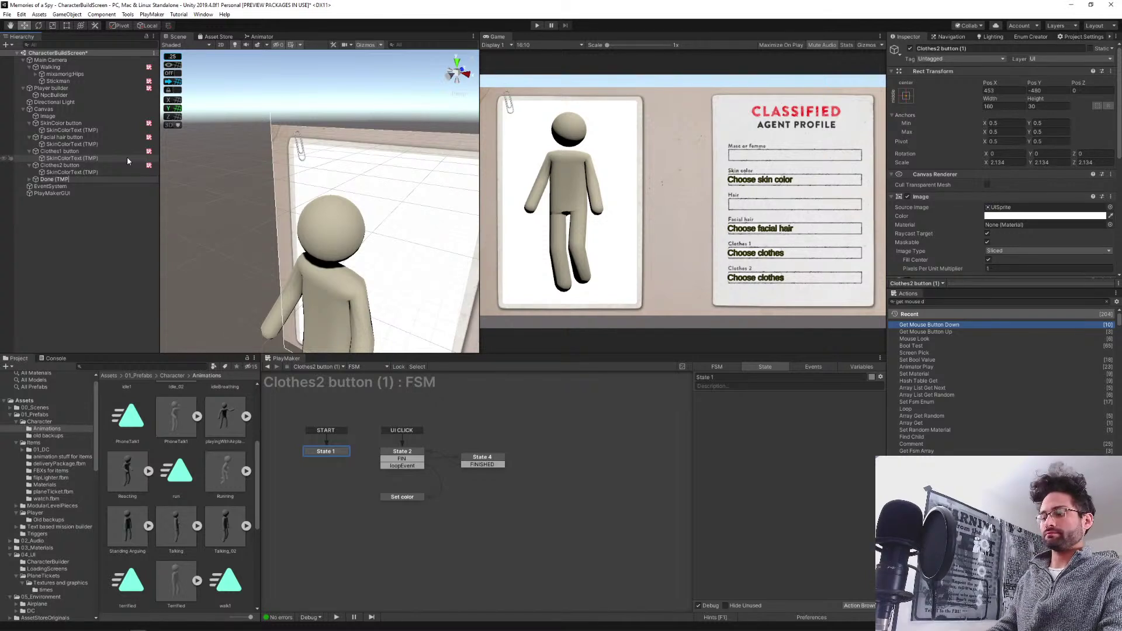
type(")")
key("Return")
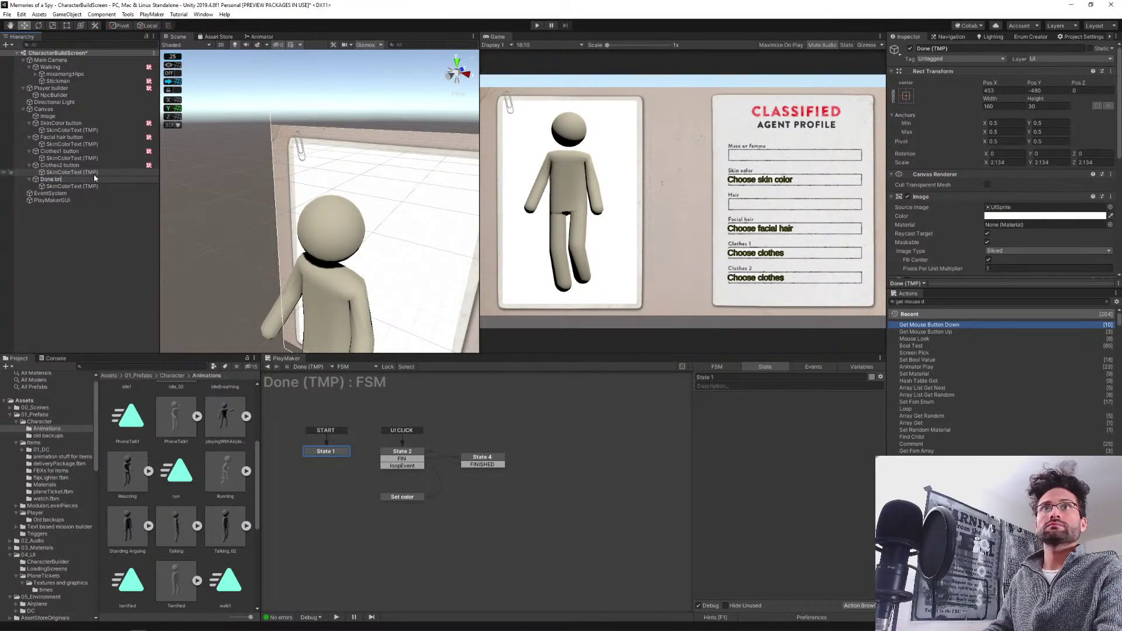
type("ton")
key("Return")
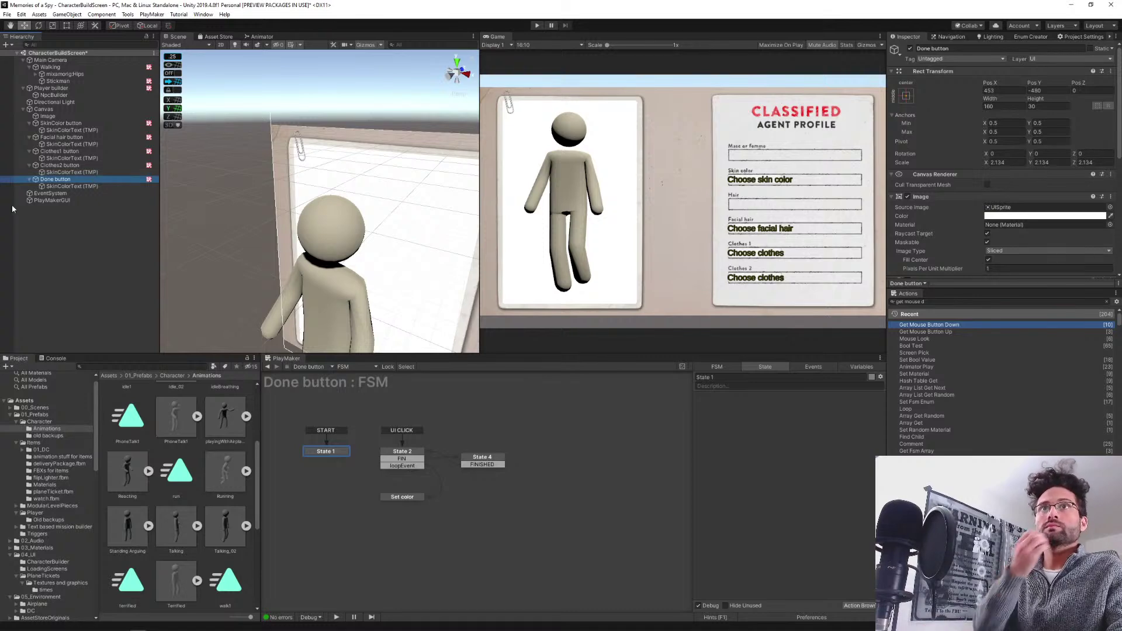
Change the text of the Done button's child label to "Done".
left_click(71, 186)
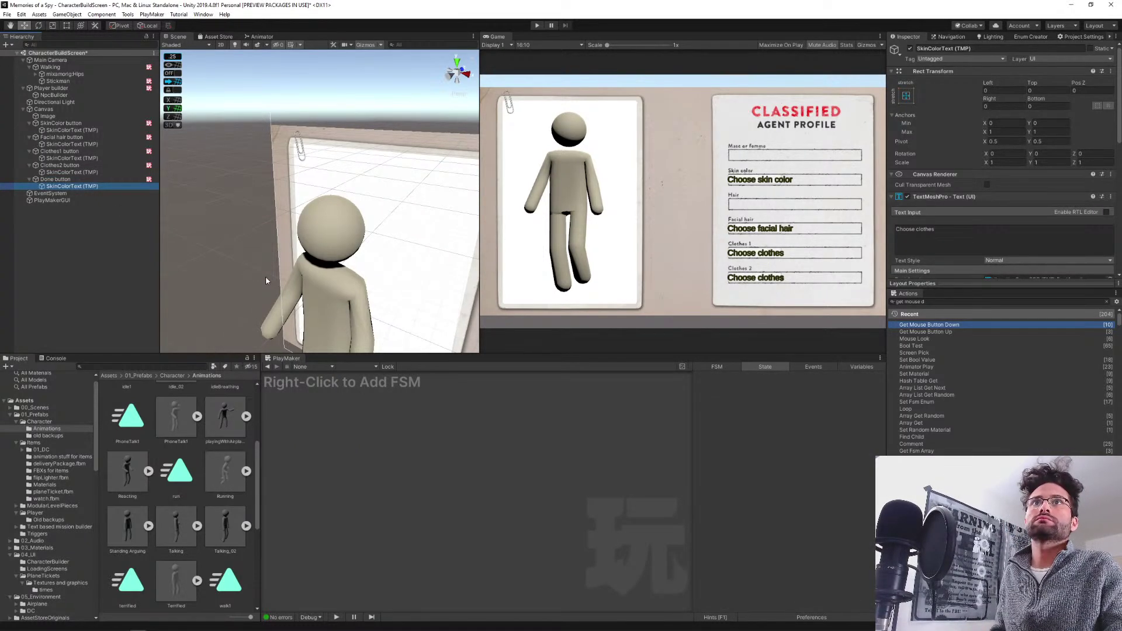
left_click(945, 235)
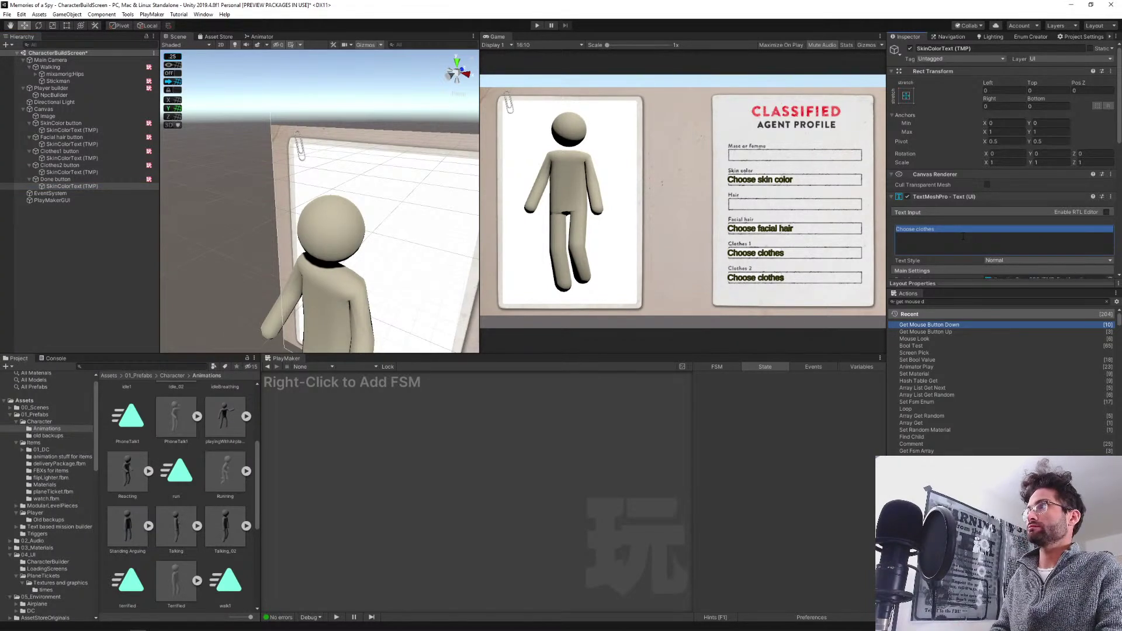
type("Done")
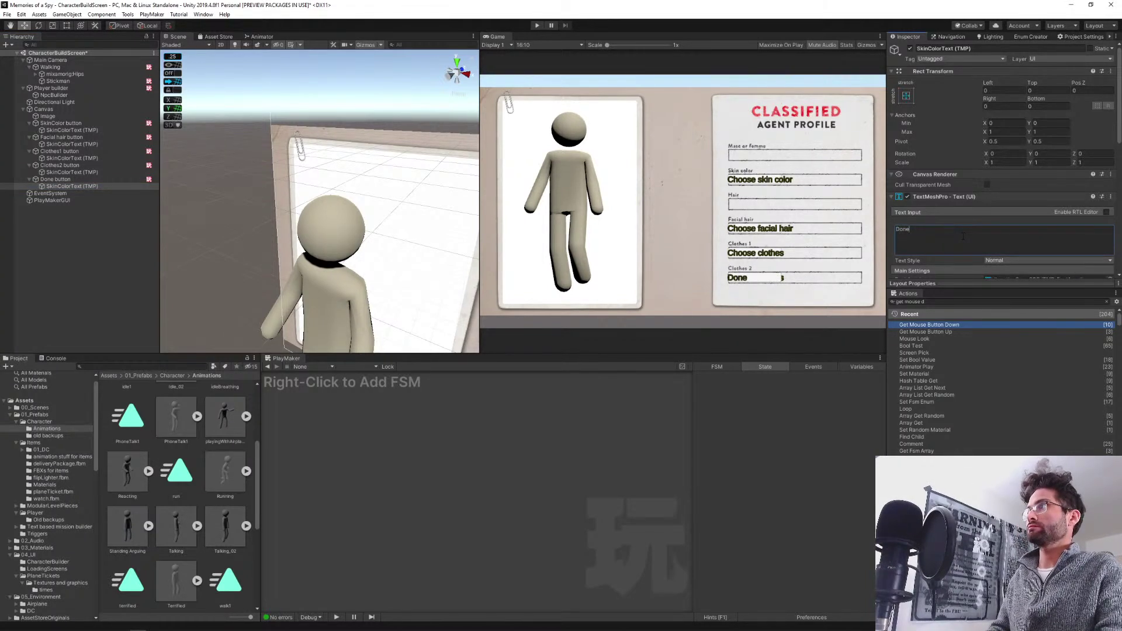
Move the Done button below the Clothes 2 field, to about Pos X 951.5 and Pos Y -562.98.
left_click(71, 180)
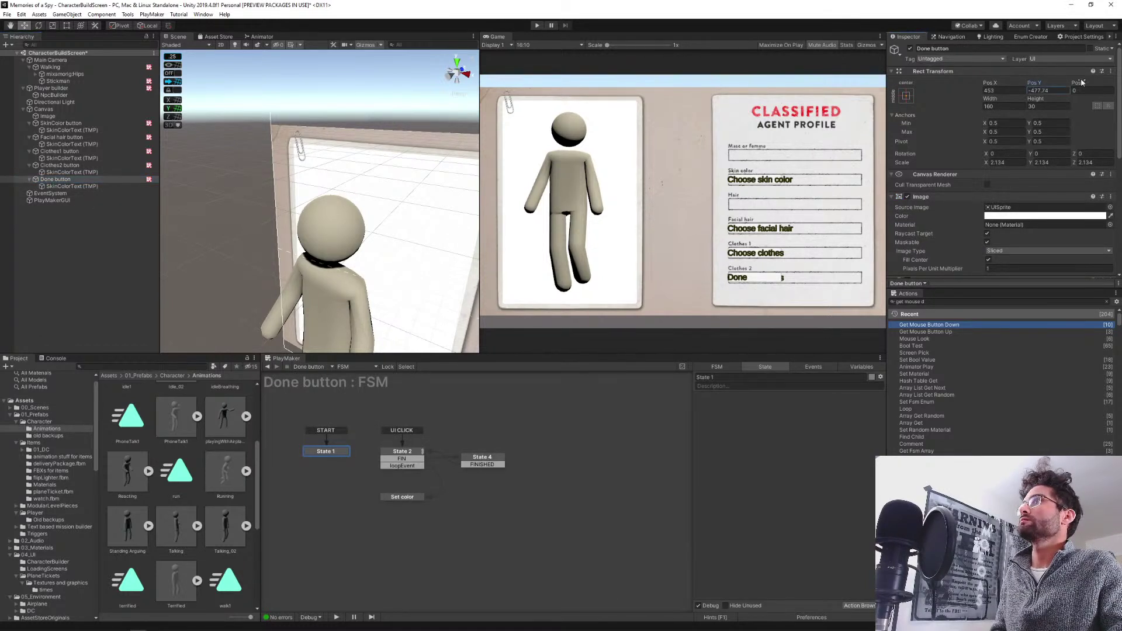
left_click_drag(1034, 82, 1048, 185)
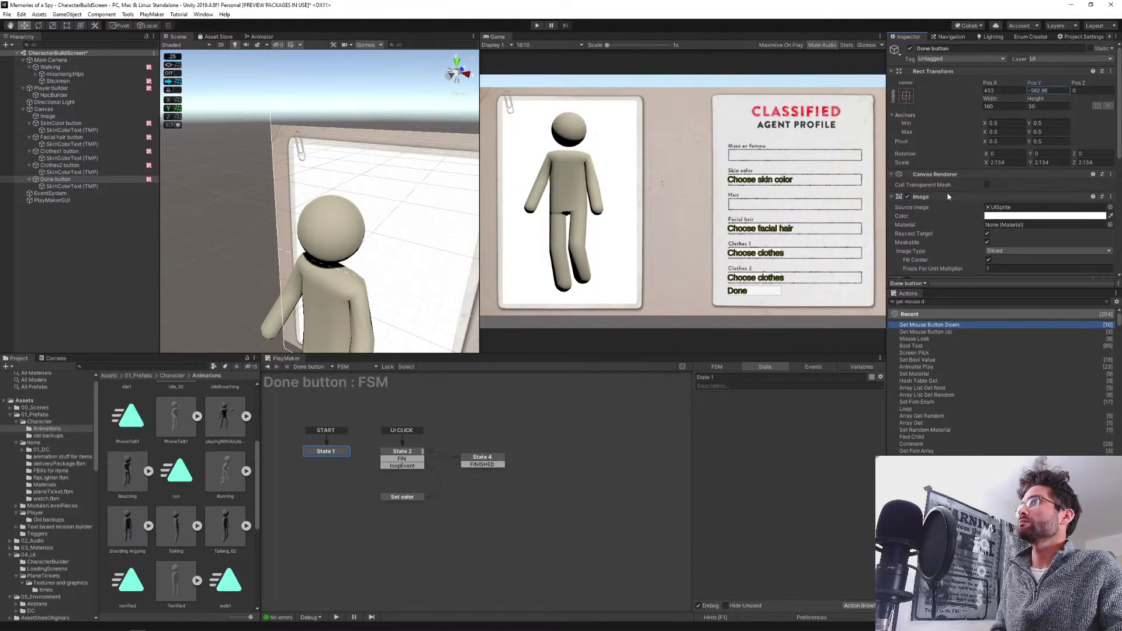
left_click_drag(990, 83, 214, 87)
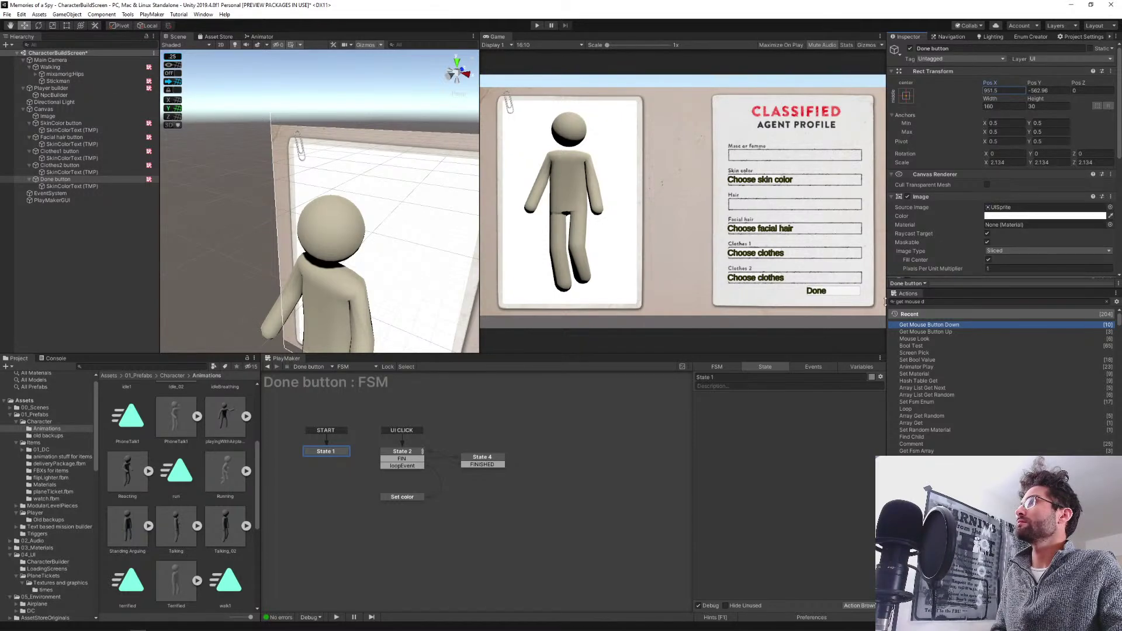
Centre the Done button's label text horizontally, after trying right alignment.
left_click(67, 186)
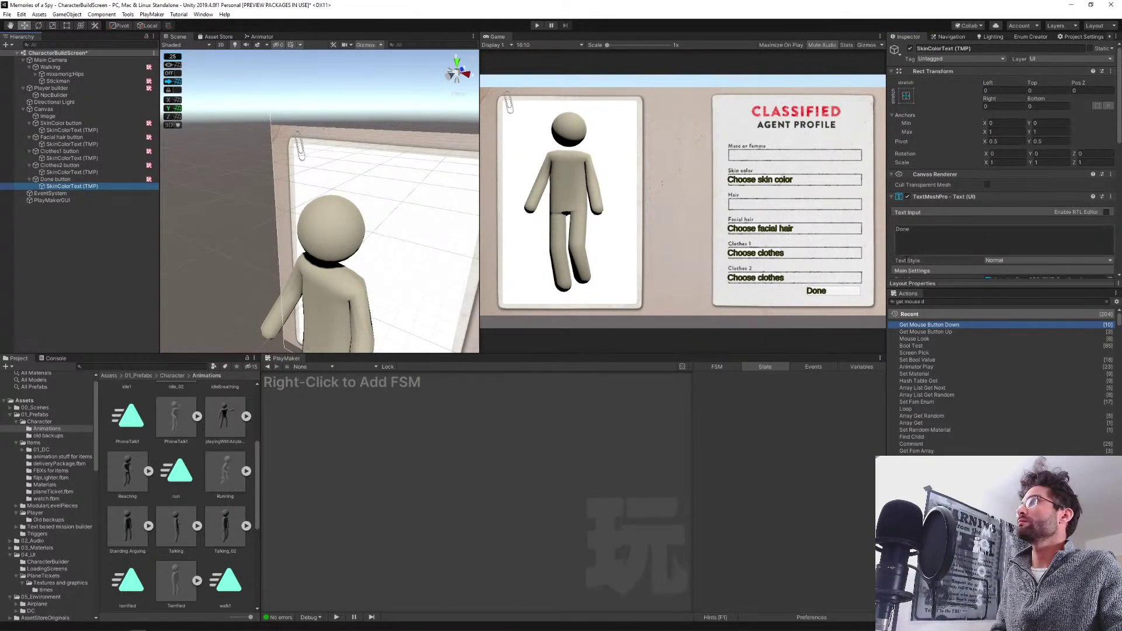
scroll(949, 233, "down", 3)
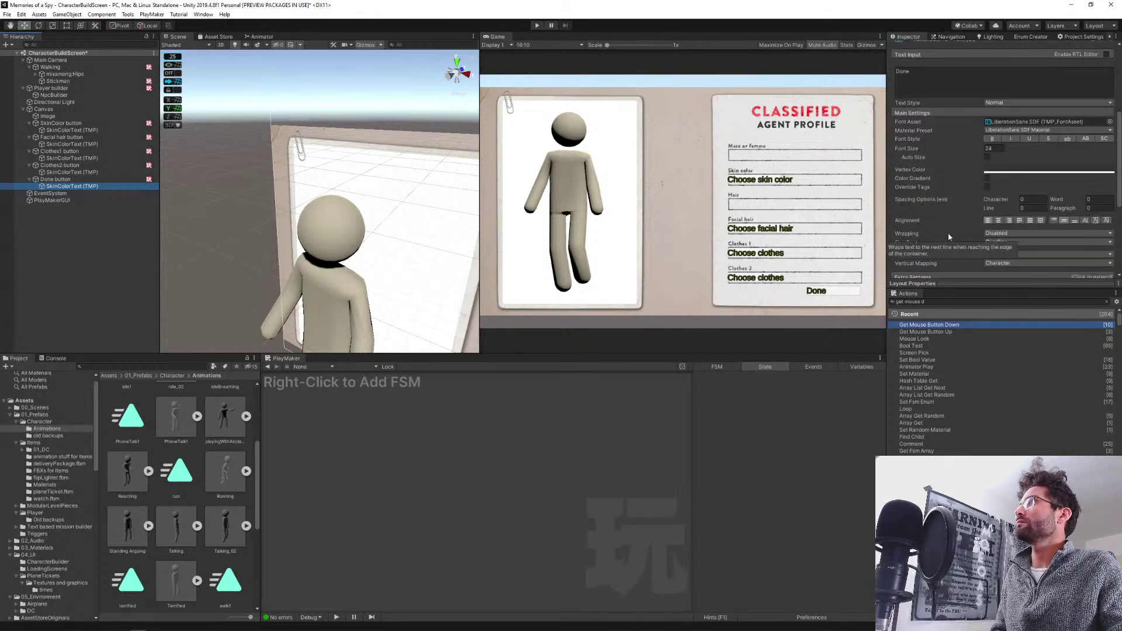
left_click(1009, 221)
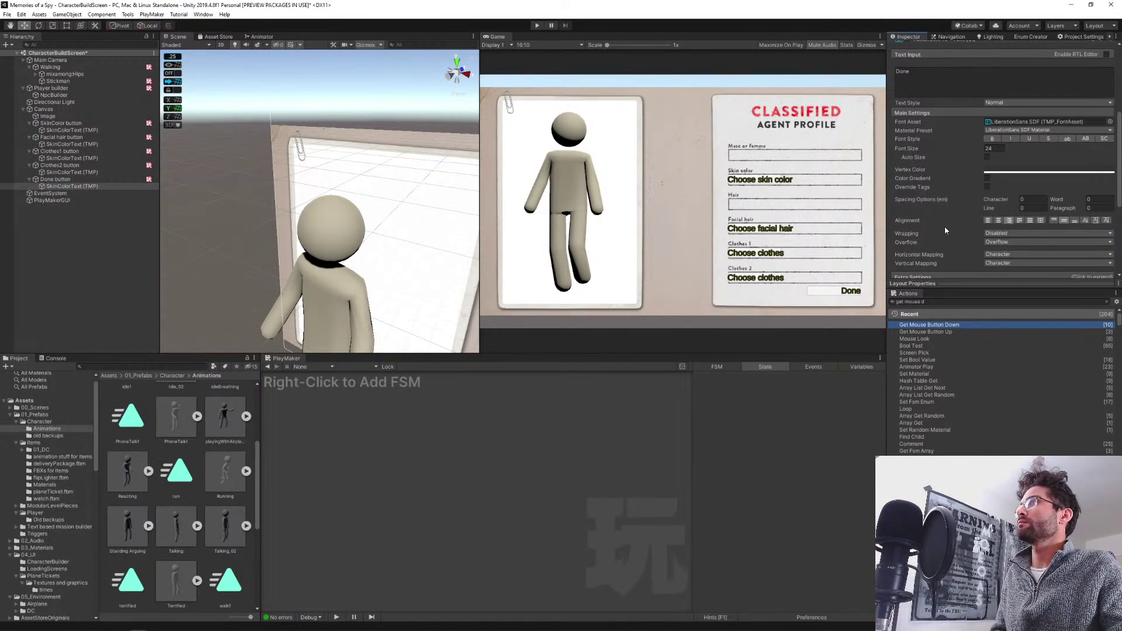
left_click(999, 220)
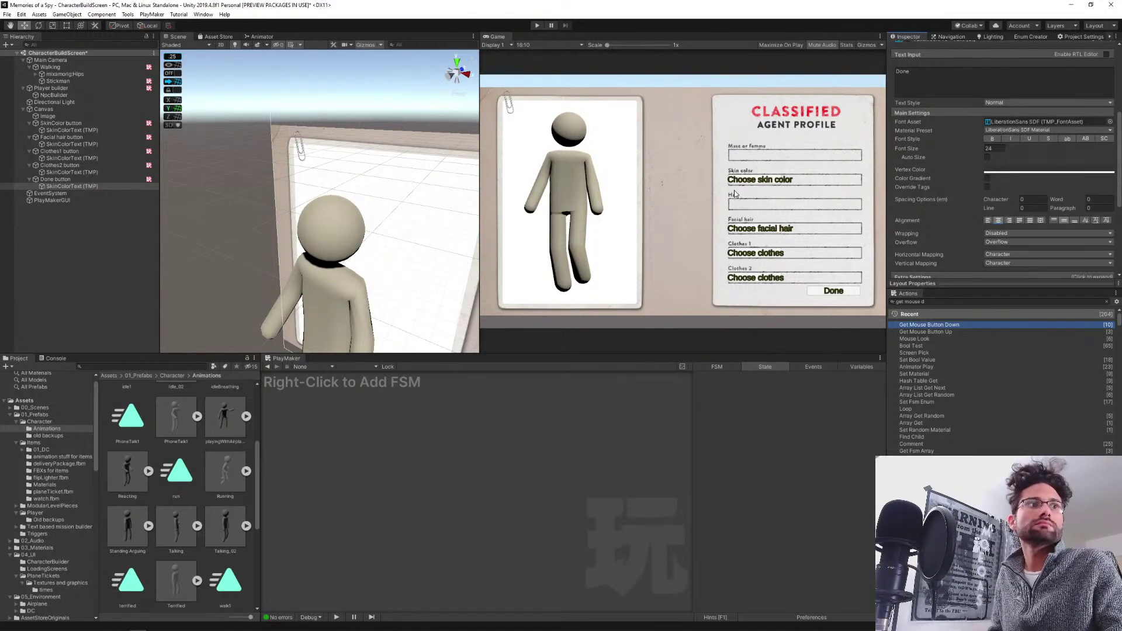
In the Done button's FSM, remove the Array List Get Next action from State 2 and delete State 4 and Set color.
left_click(83, 179)
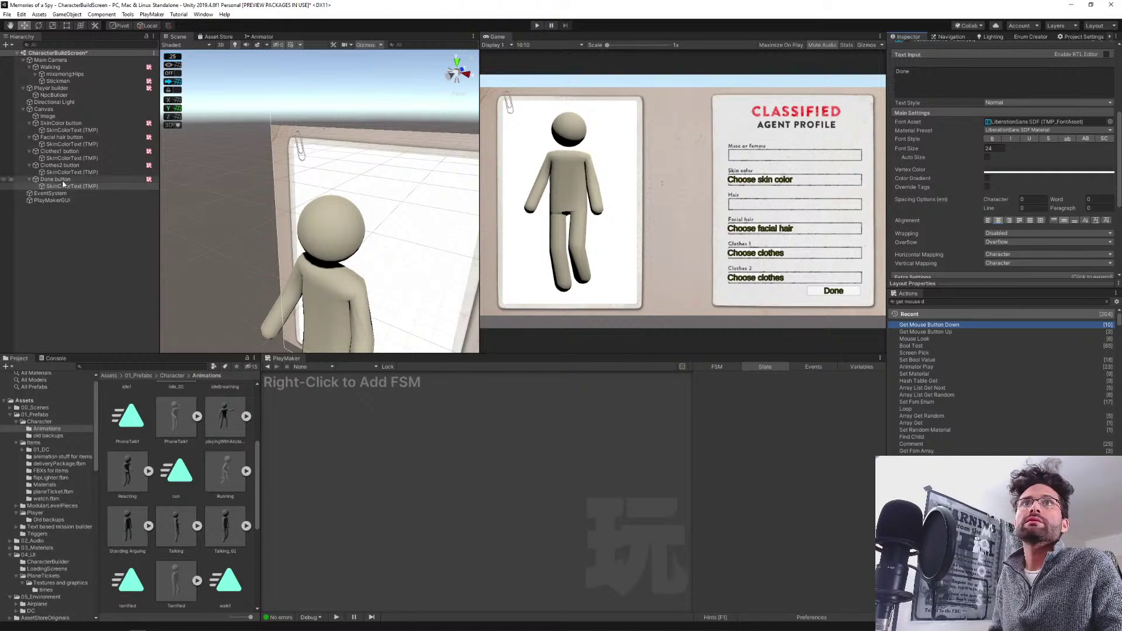
left_click(399, 457)
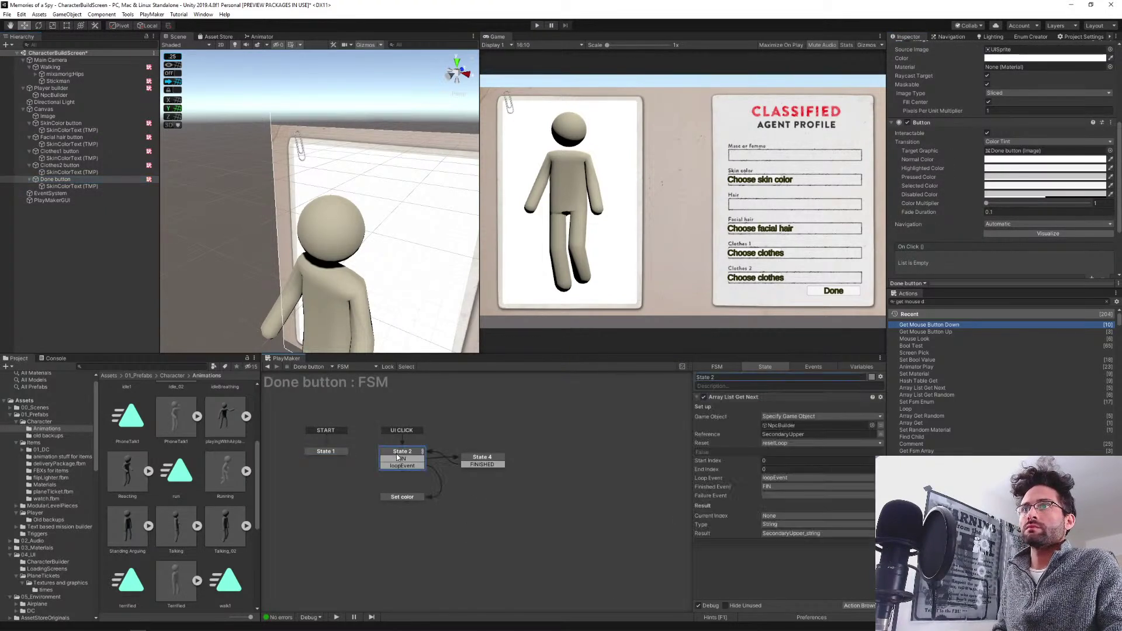
left_click(733, 398)
key("Delete")
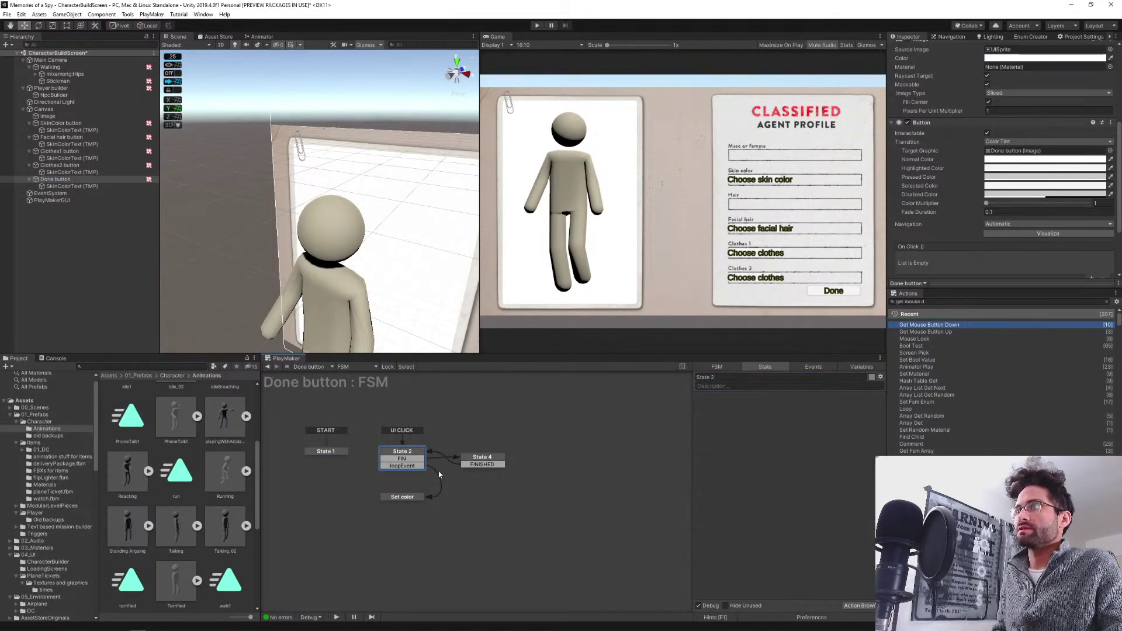
left_click(482, 462)
key("Delete")
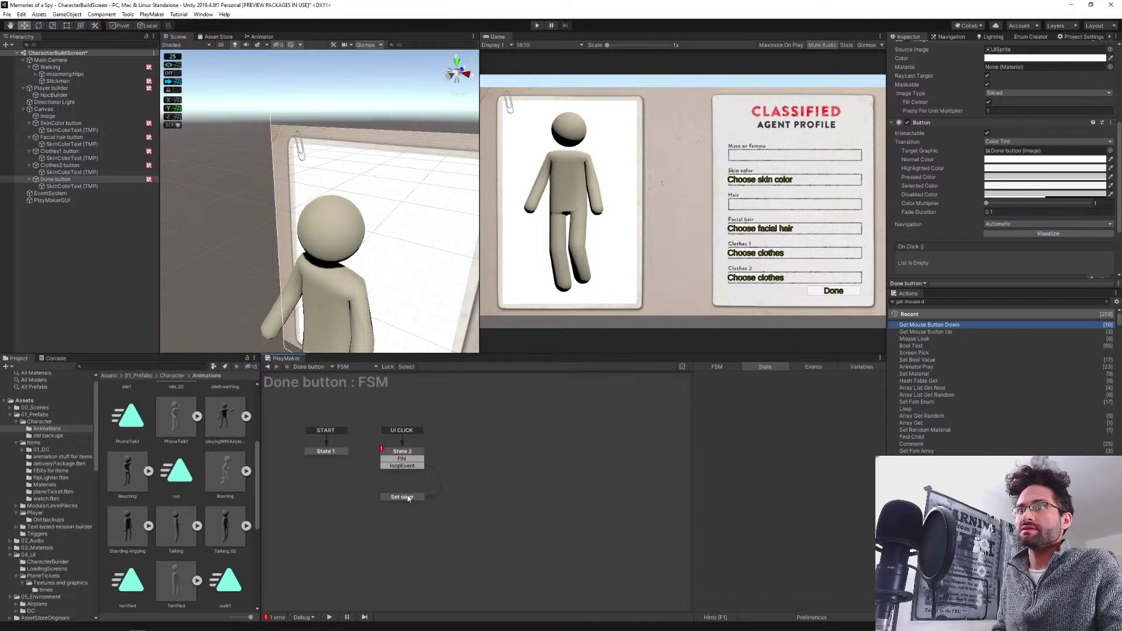
left_click(402, 497)
key("Delete")
Delete the FIN and loopEvent transitions from State 2 of the Done button's FSM.
left_click(403, 454)
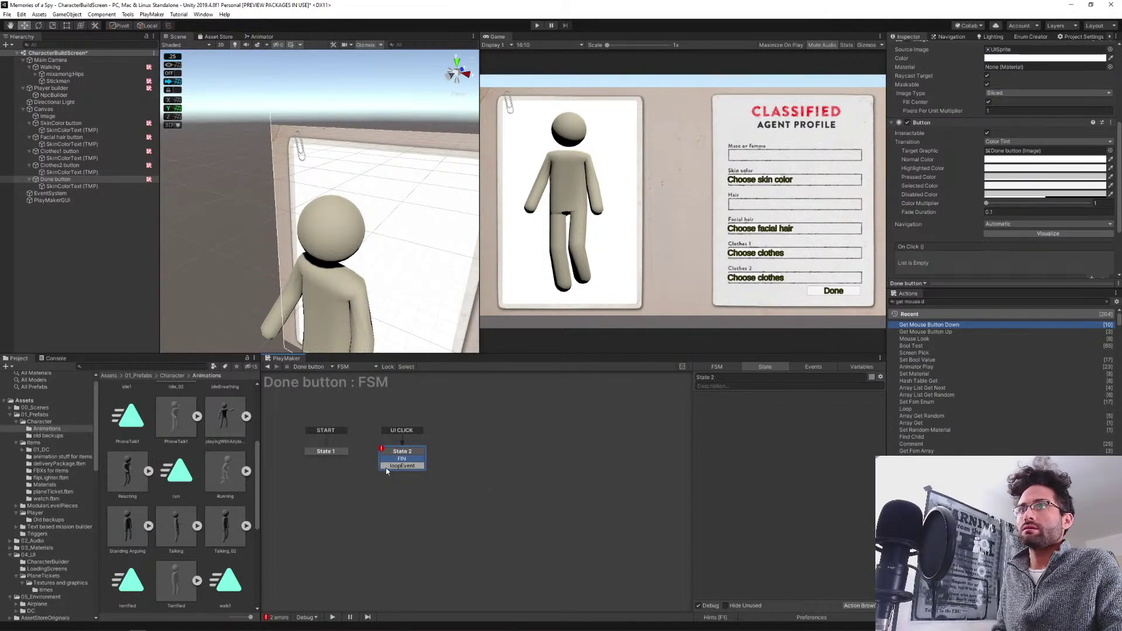
right_click(394, 459)
left_click(438, 584)
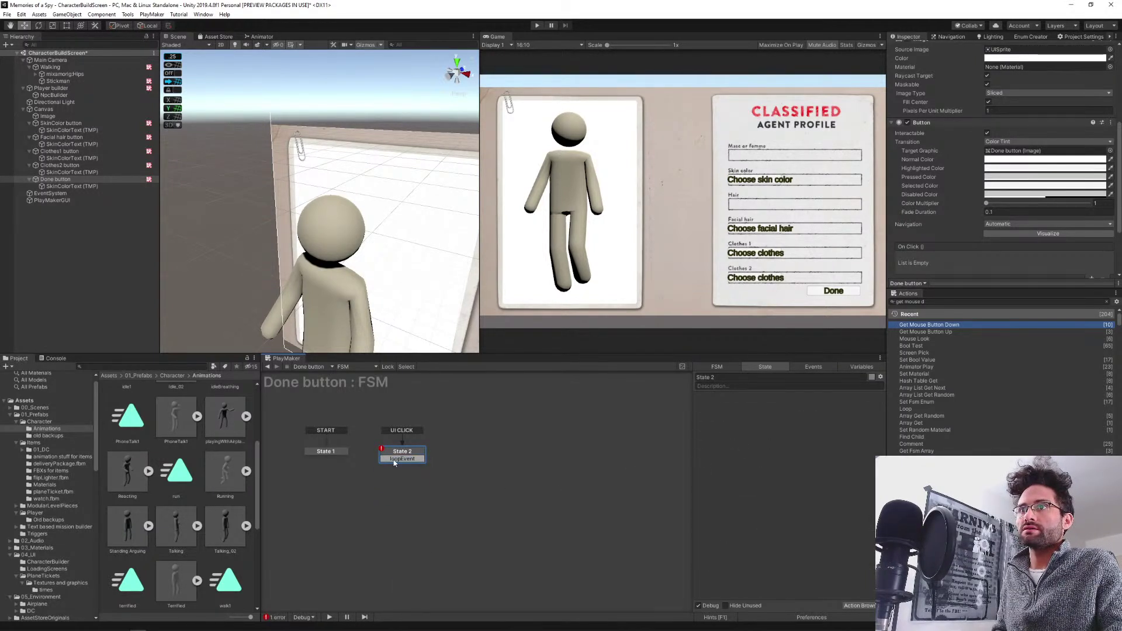
right_click(394, 459)
left_click(436, 583)
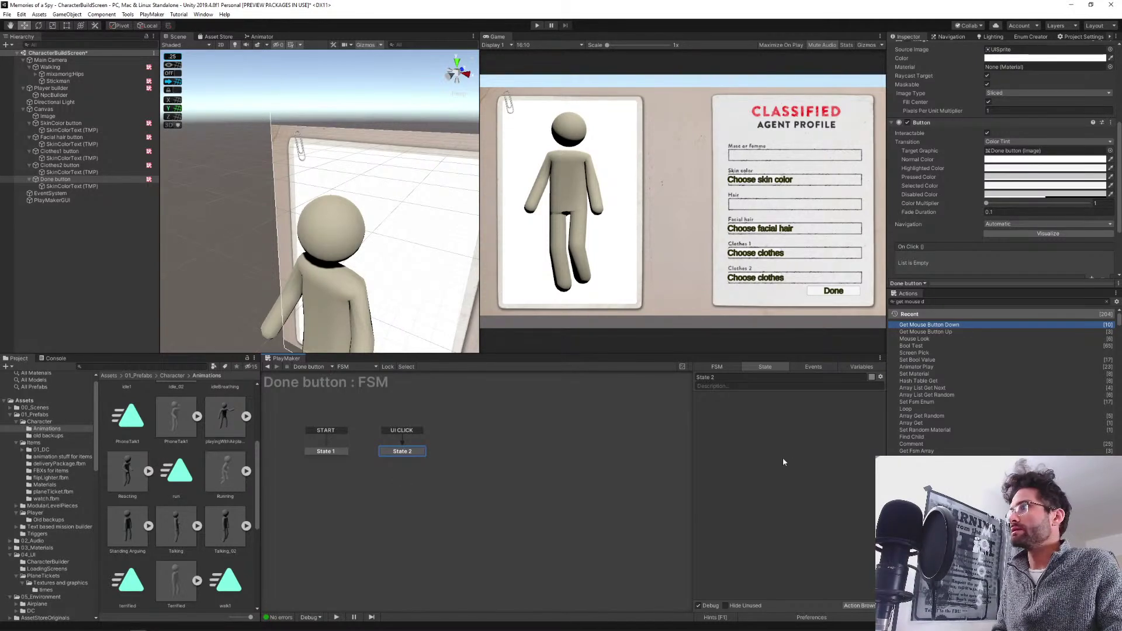
Search the actions for "scene game" and add Move Game Object To Scene to State 2 of the Done button.
left_click(947, 302)
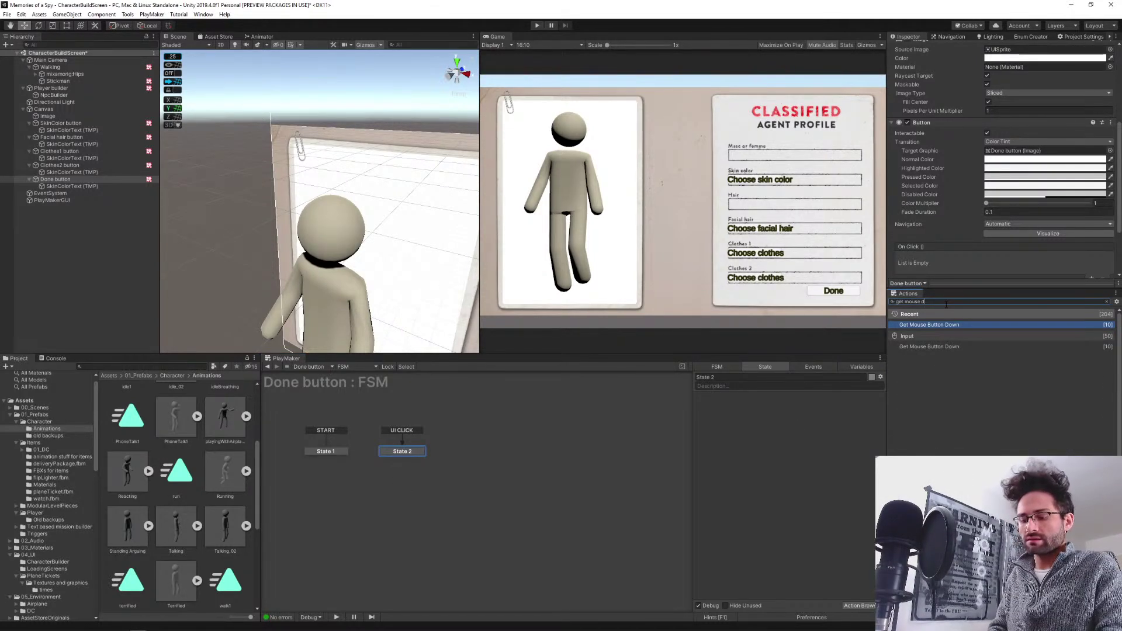
type("scene game")
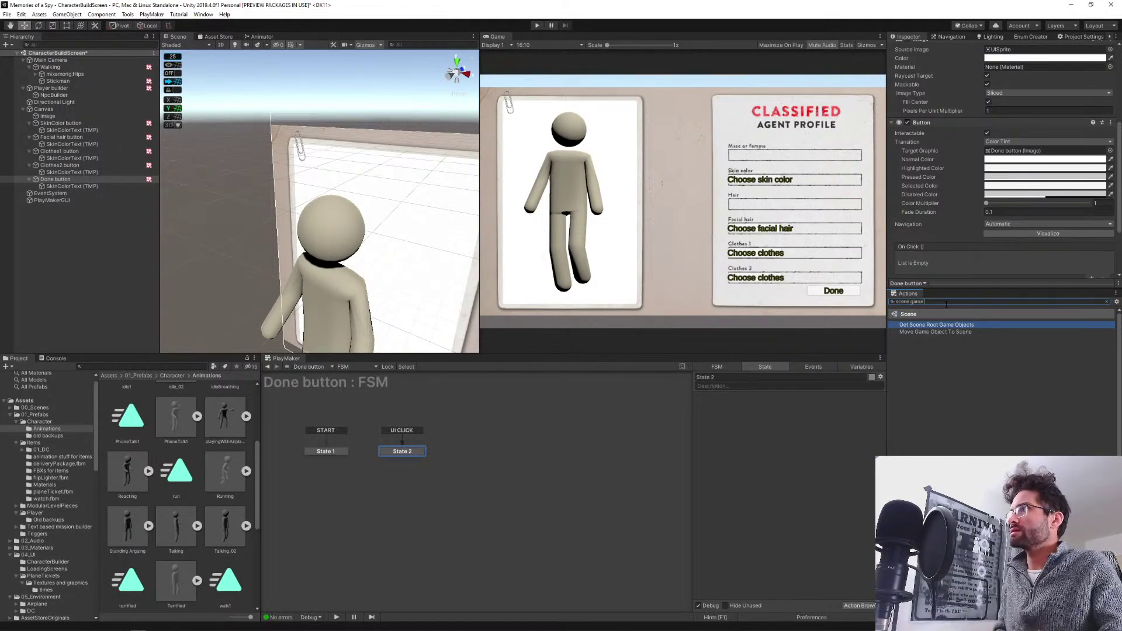
key("Down")
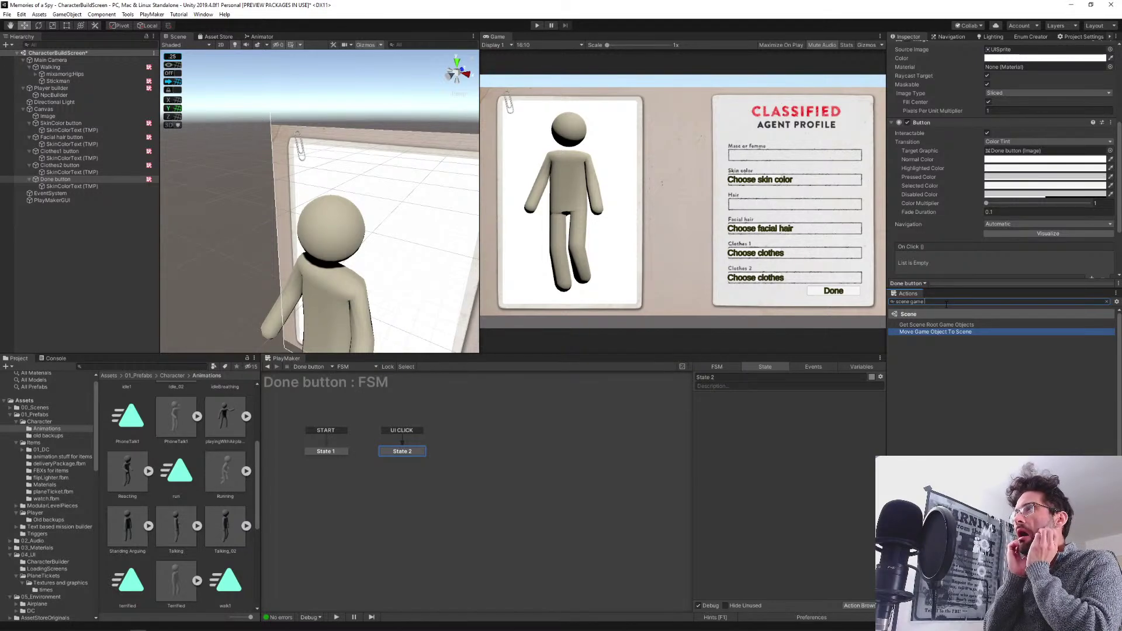
key("Up")
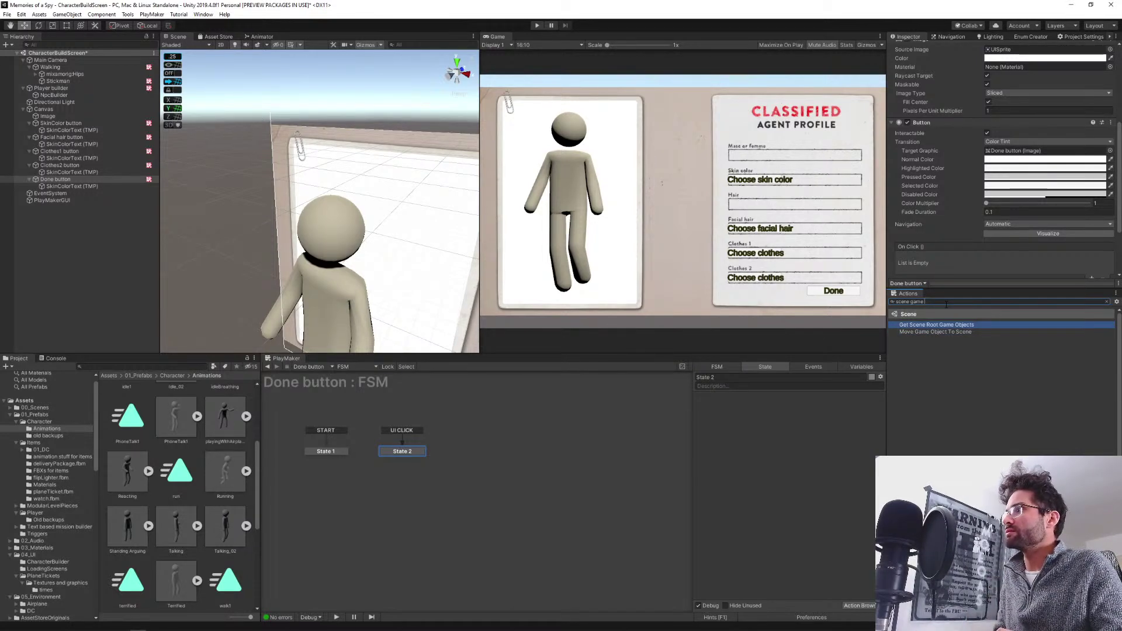
key("Down")
key("Return")
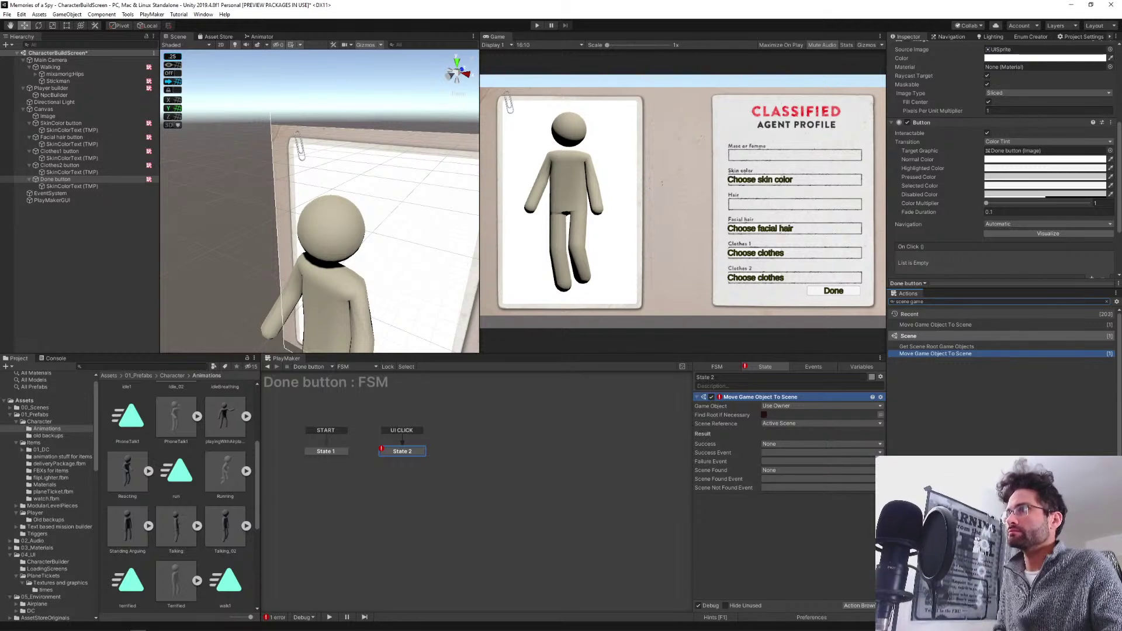
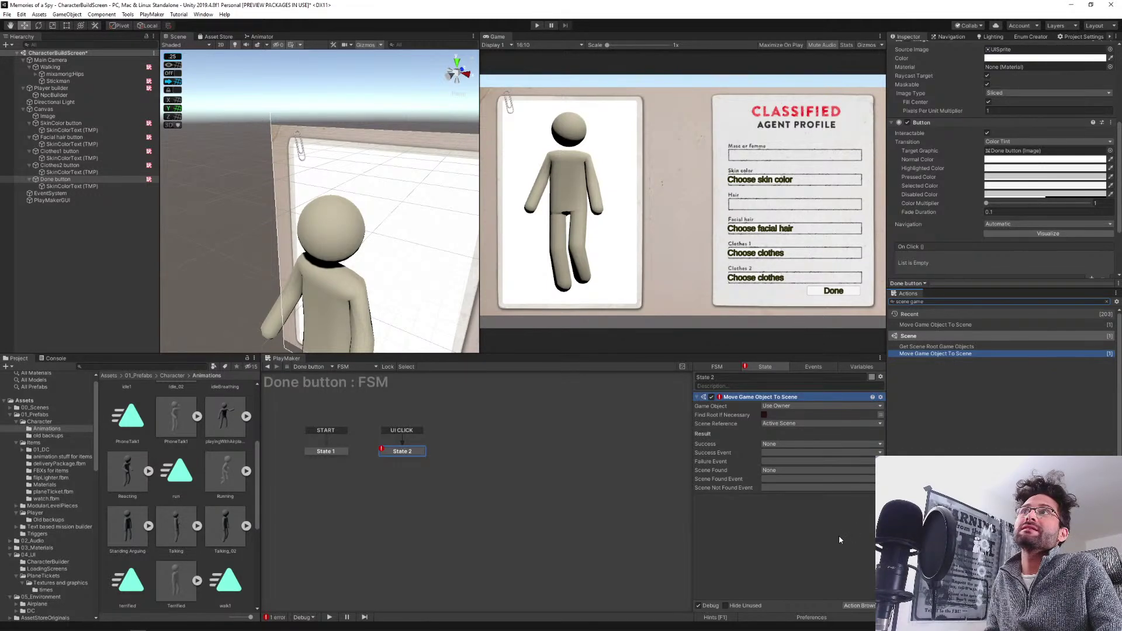
Move the Walking object out of Main Camera to the scene's root level and rename it "Player character builder".
left_click_drag(50, 67, 36, 58)
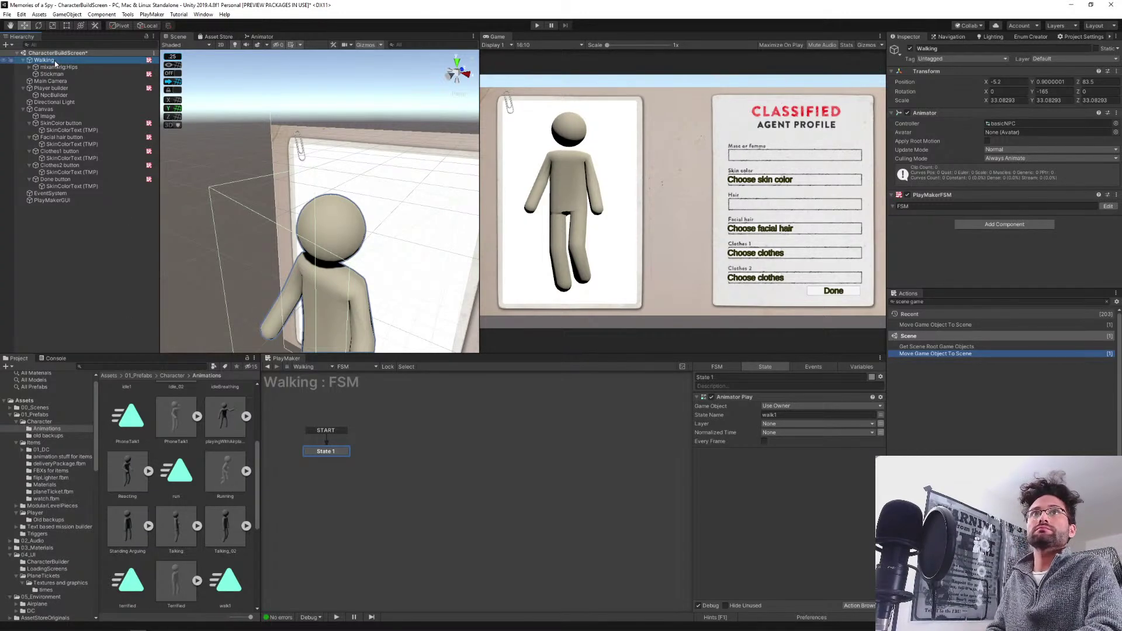
key("F2")
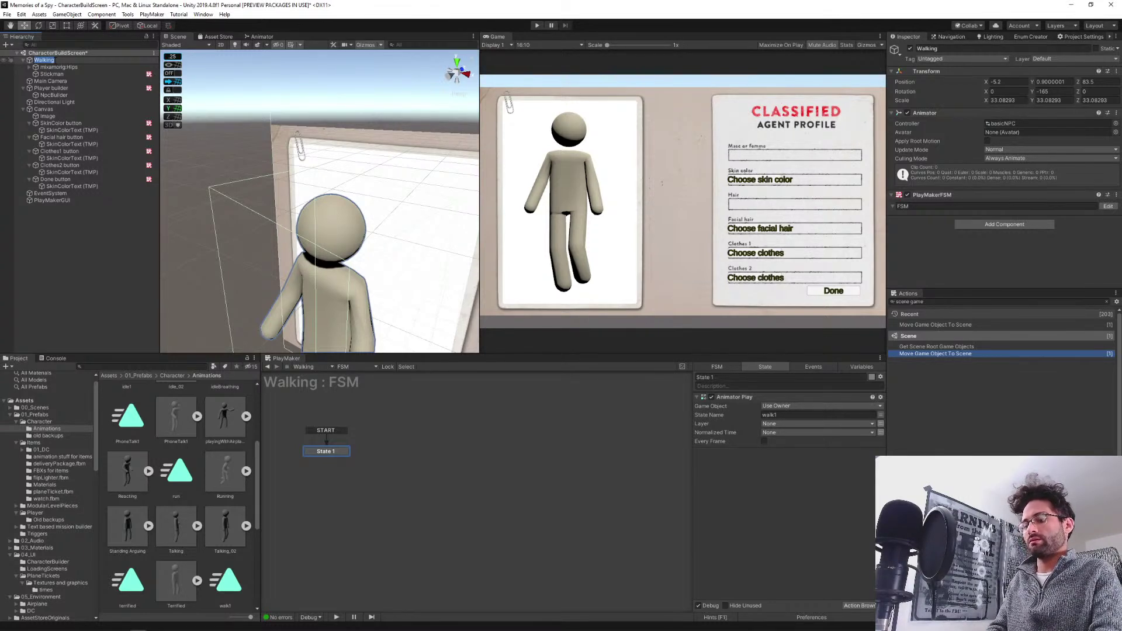
type("Player charater")
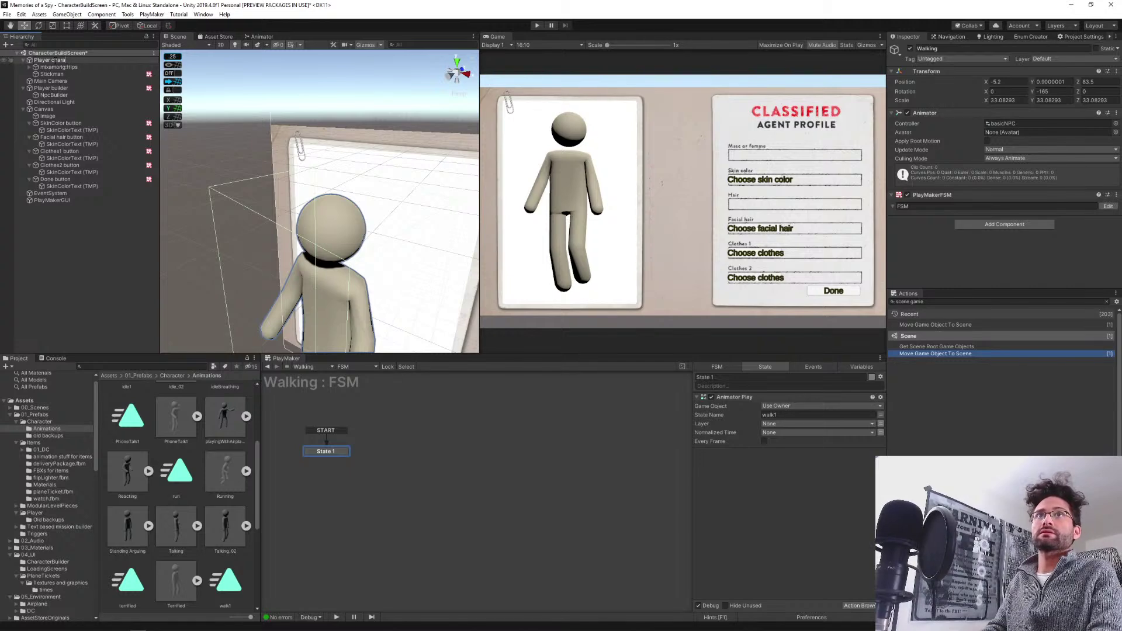
key("BackSpace")
key("BackSpace")
key("BackSpace")
type("cter builder")
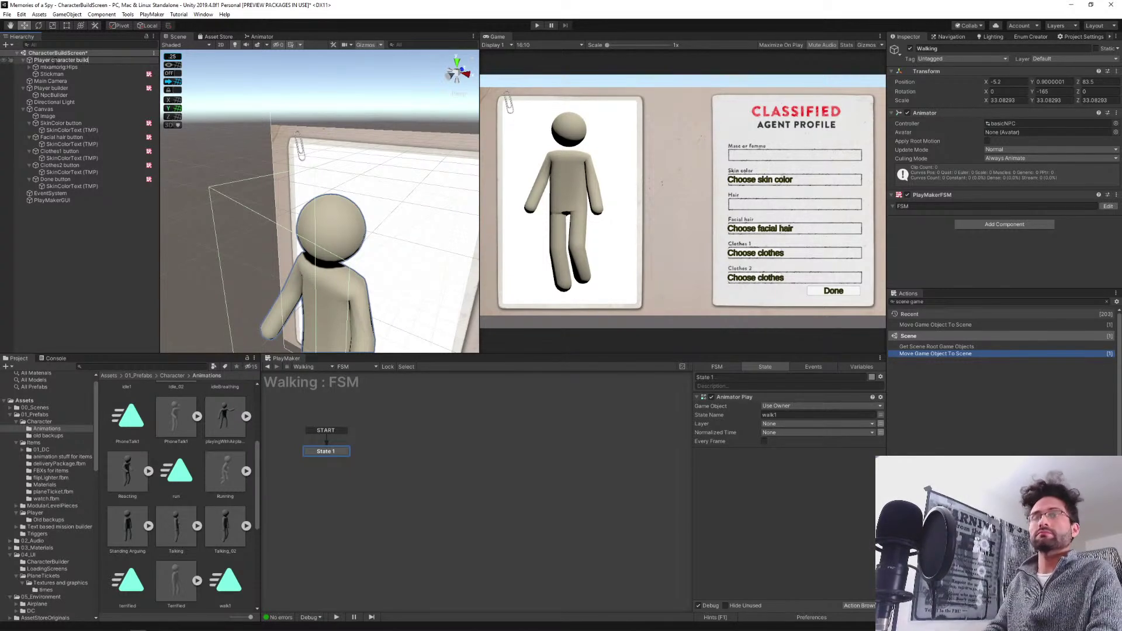
key("Return")
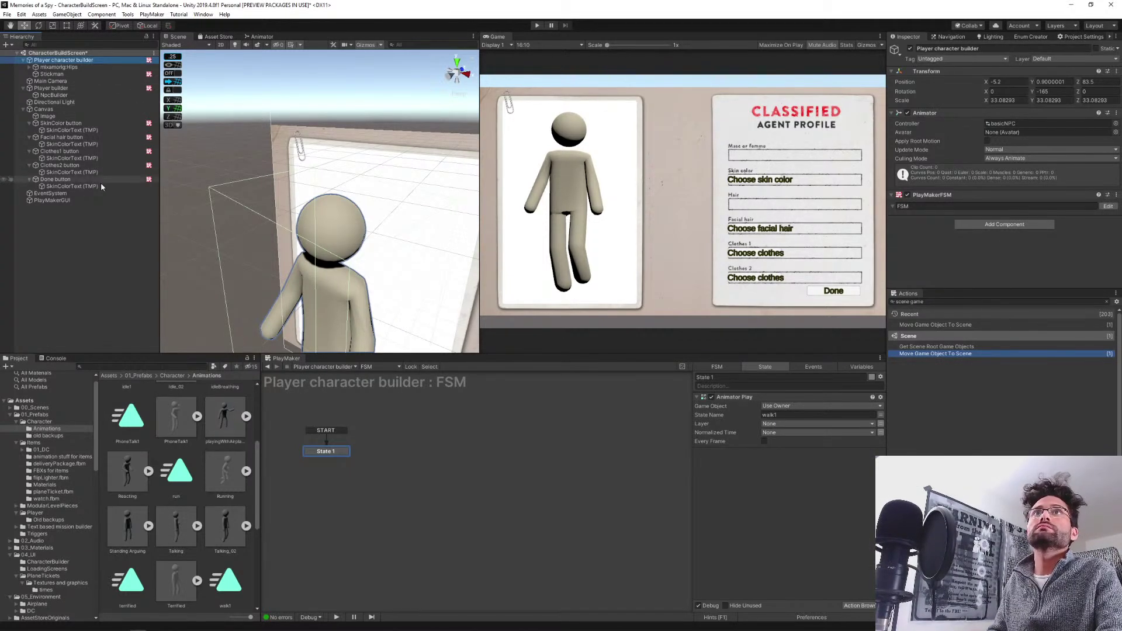
Save the scene and set the Done button's Move Game Object To Scene action to target the specified Player character builder object.
key("ctrl+s")
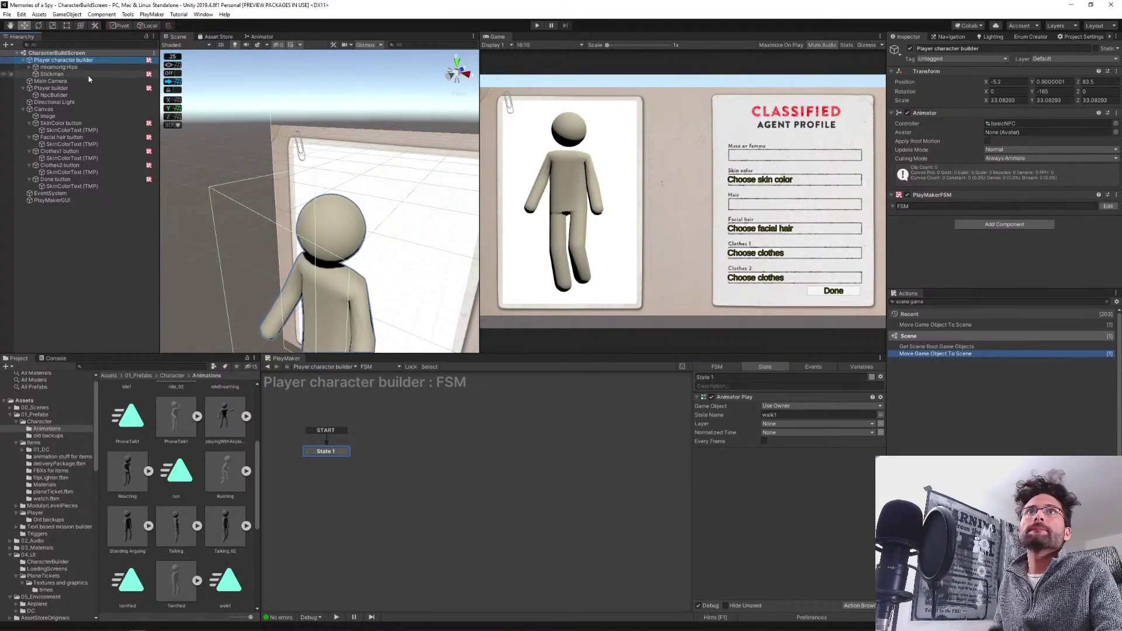
left_click(78, 180)
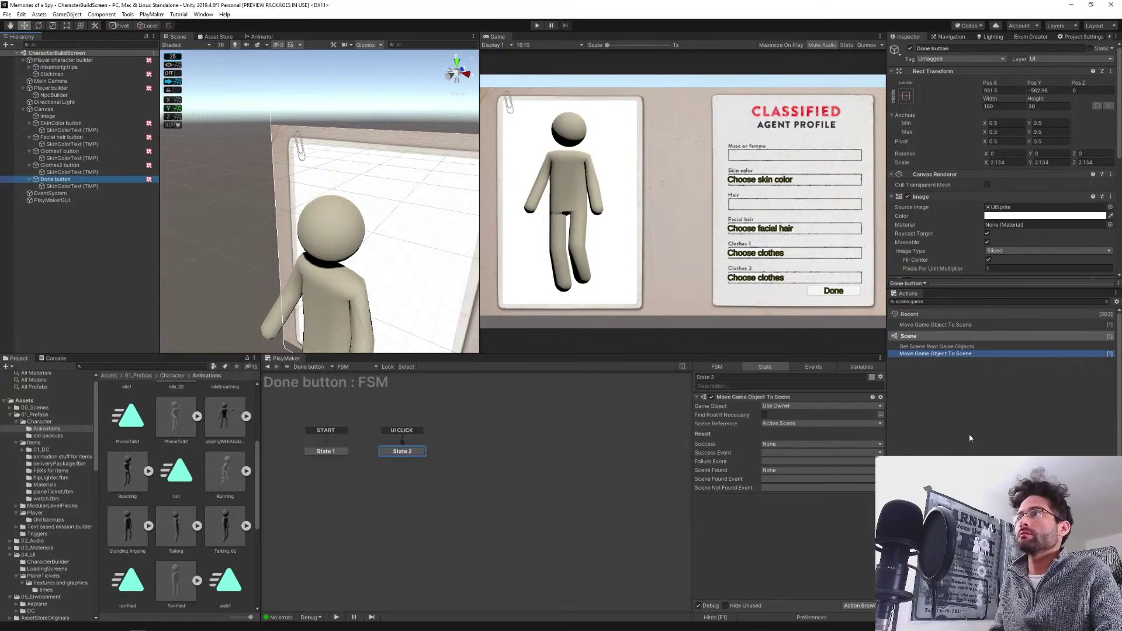
left_click(783, 405)
left_click(786, 423)
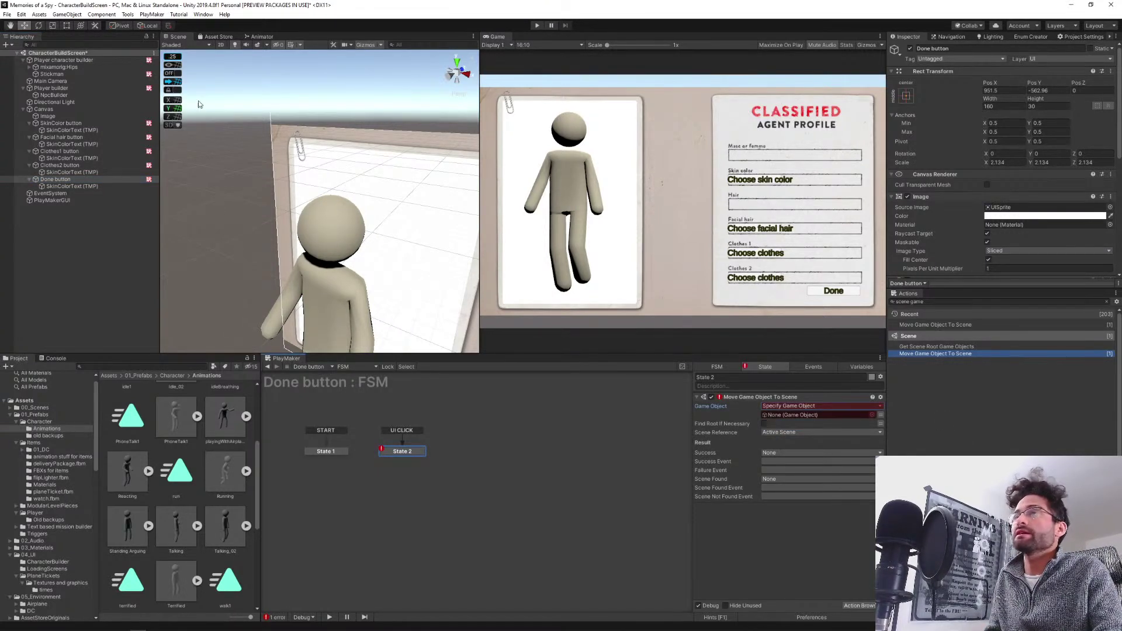
left_click(911, 302)
left_click_drag(63, 60, 775, 418)
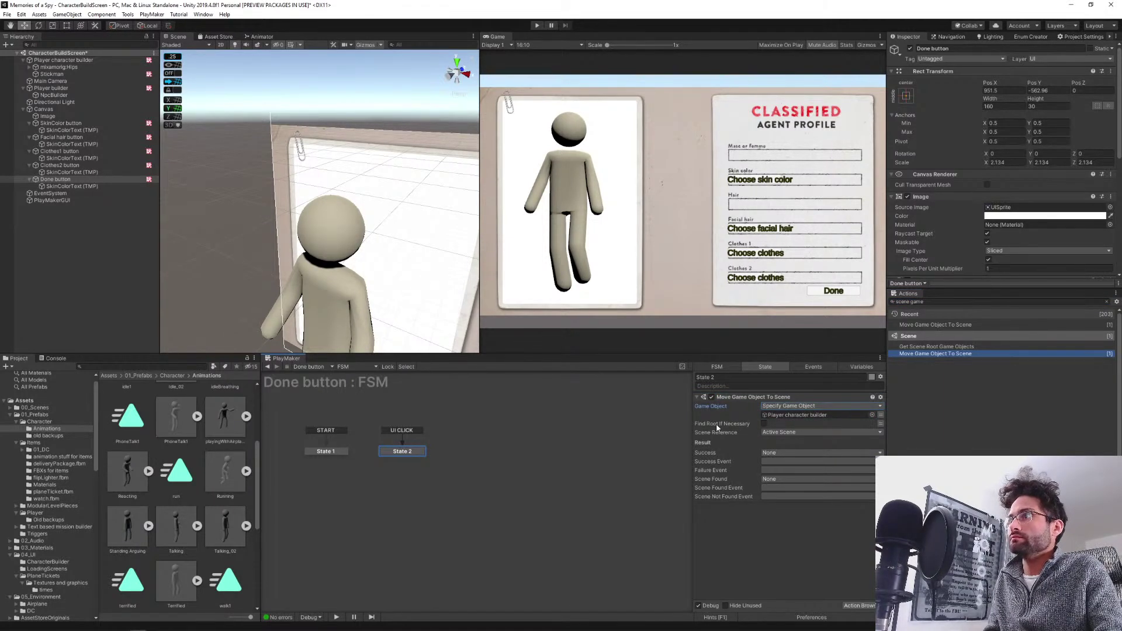
Open the Move Game Object To Scene reference page in the browser and read its parameter descriptions.
mouse_move(716, 423)
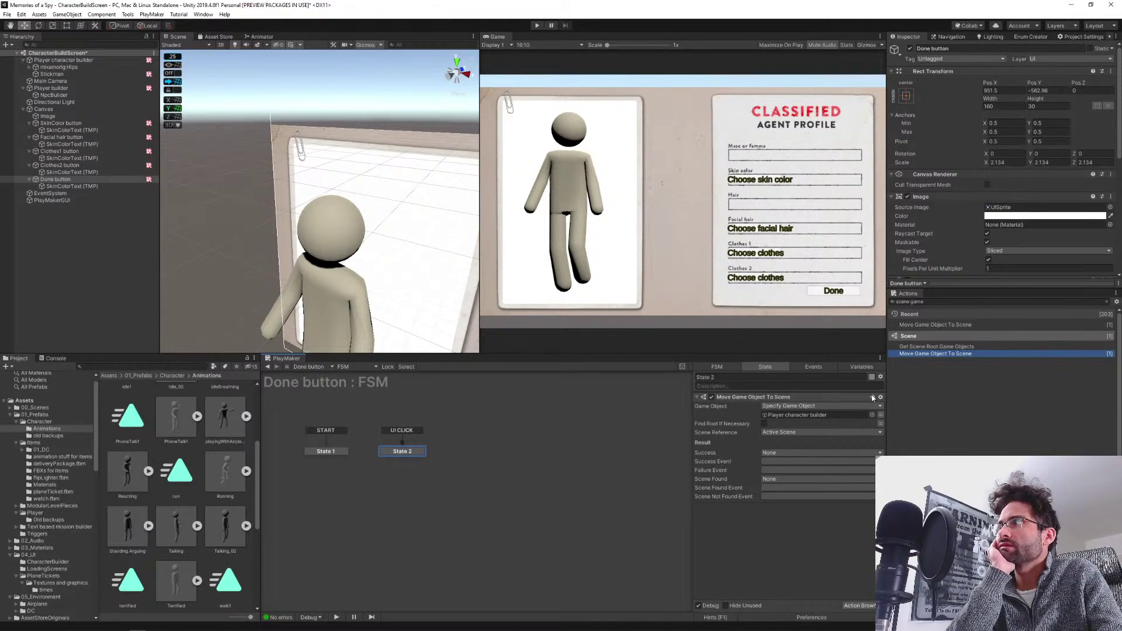
left_click(842, 397)
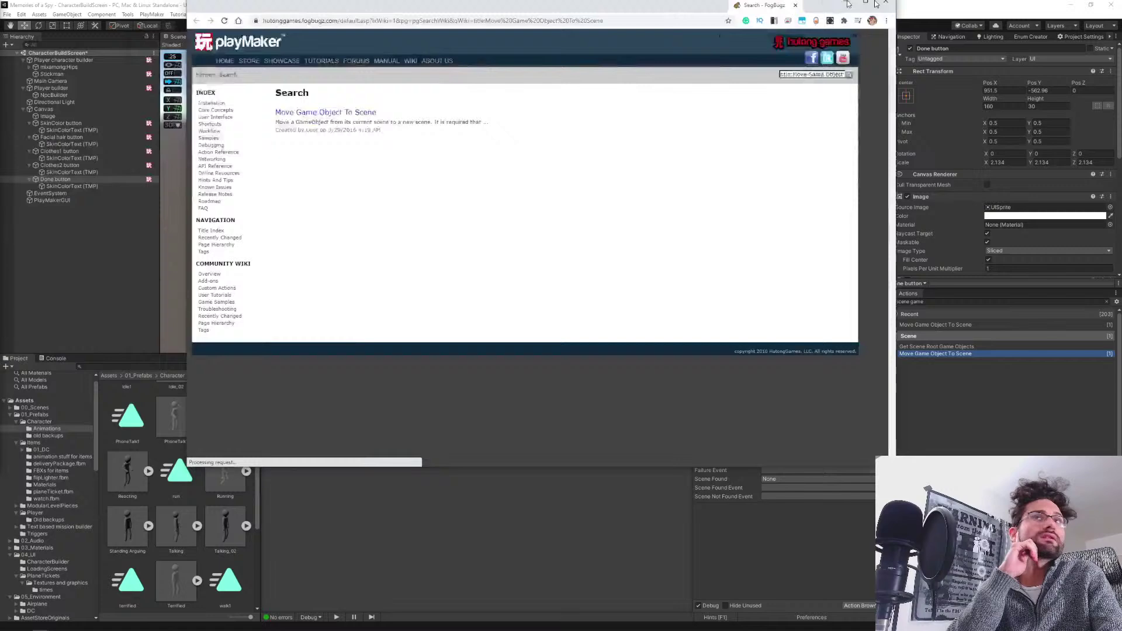
left_click_drag(216, 21, 234, 106)
left_click(364, 215)
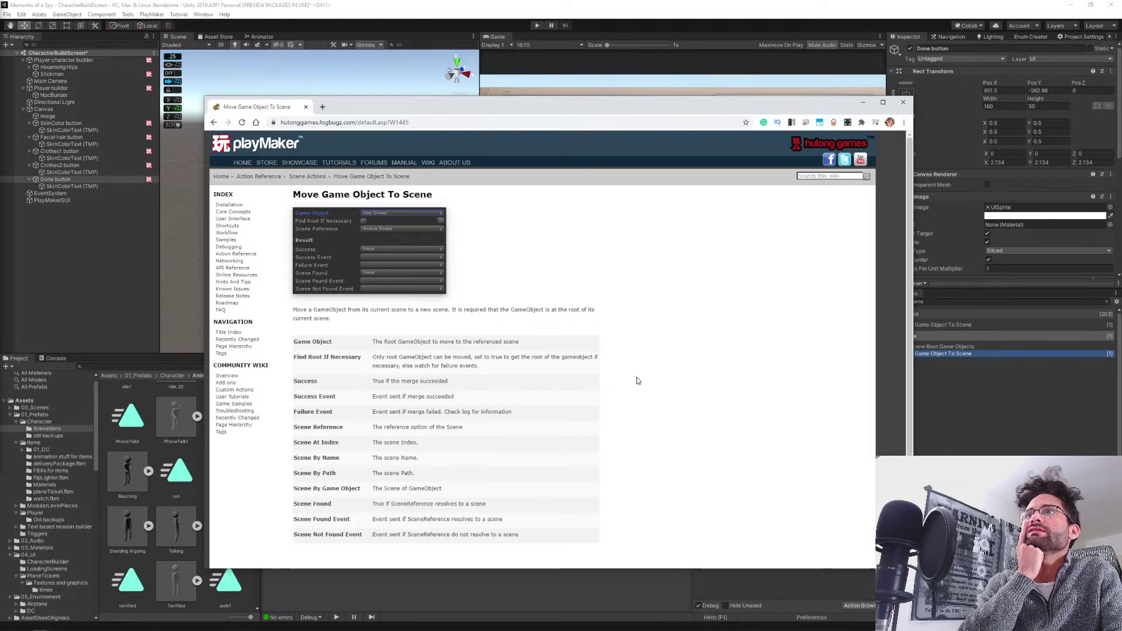
scroll(637, 381, "down", 2)
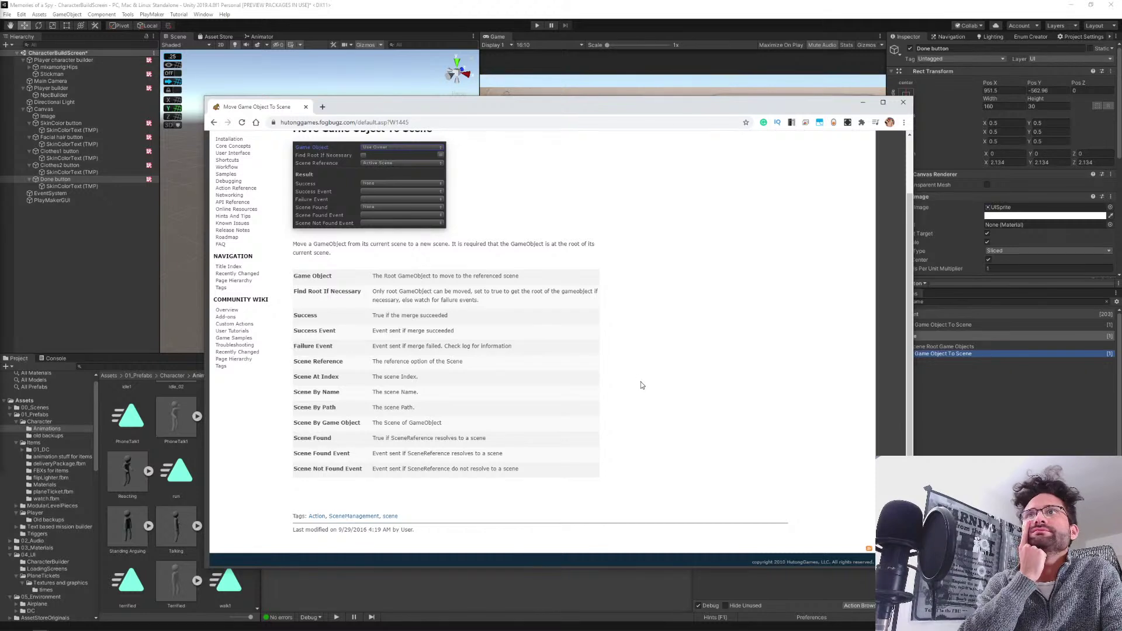
scroll(642, 385, "up", 2)
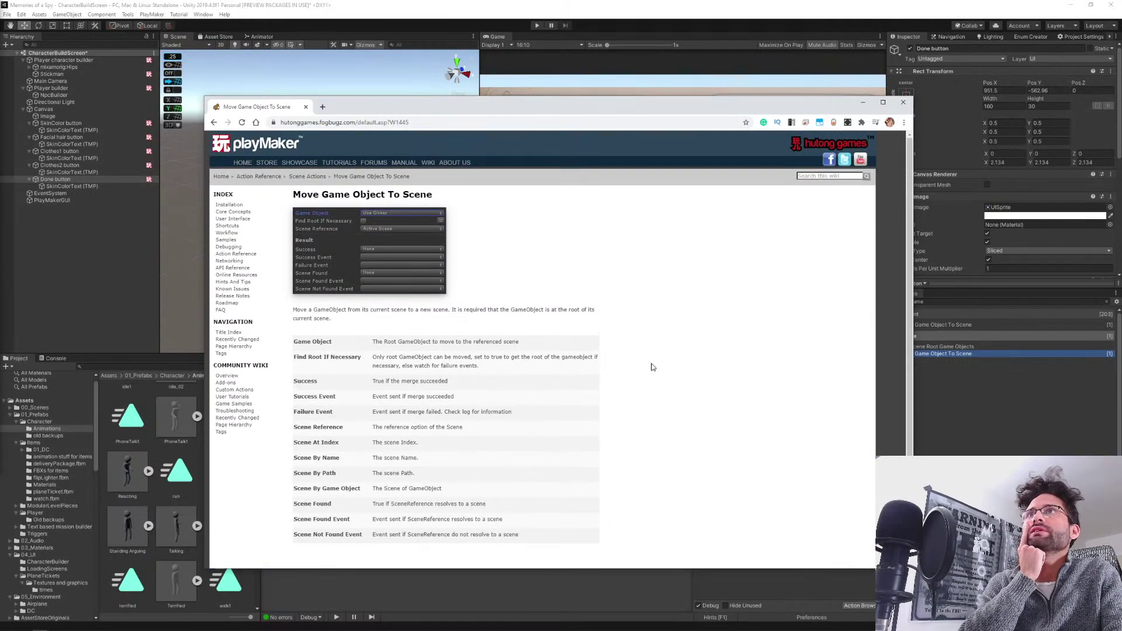
Copy the page title "Move Game Object To Scene" and search the Playmaker Forum for it.
left_click_drag(450, 201, 294, 194)
key("ctrl+c")
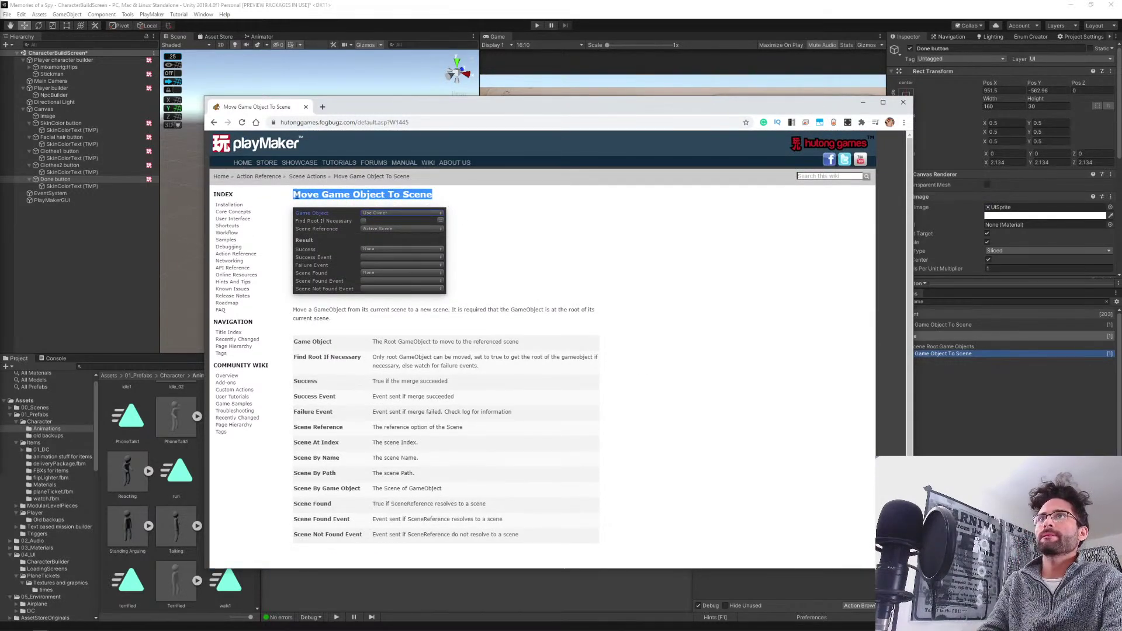
left_click(374, 162)
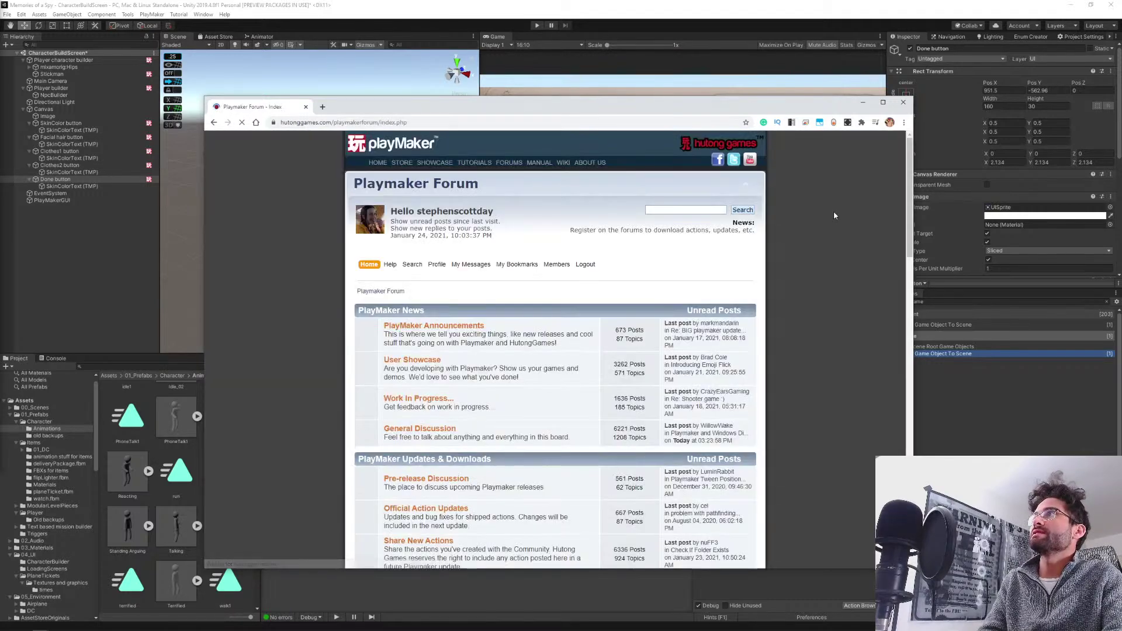
left_click(669, 210)
key("ctrl+v")
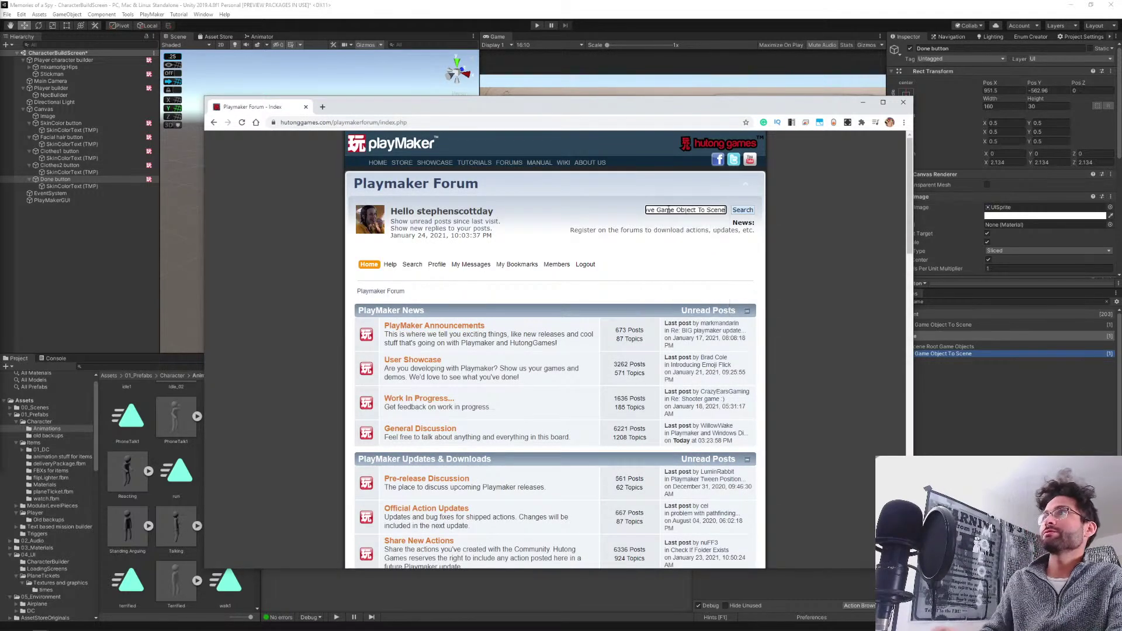
key("Return")
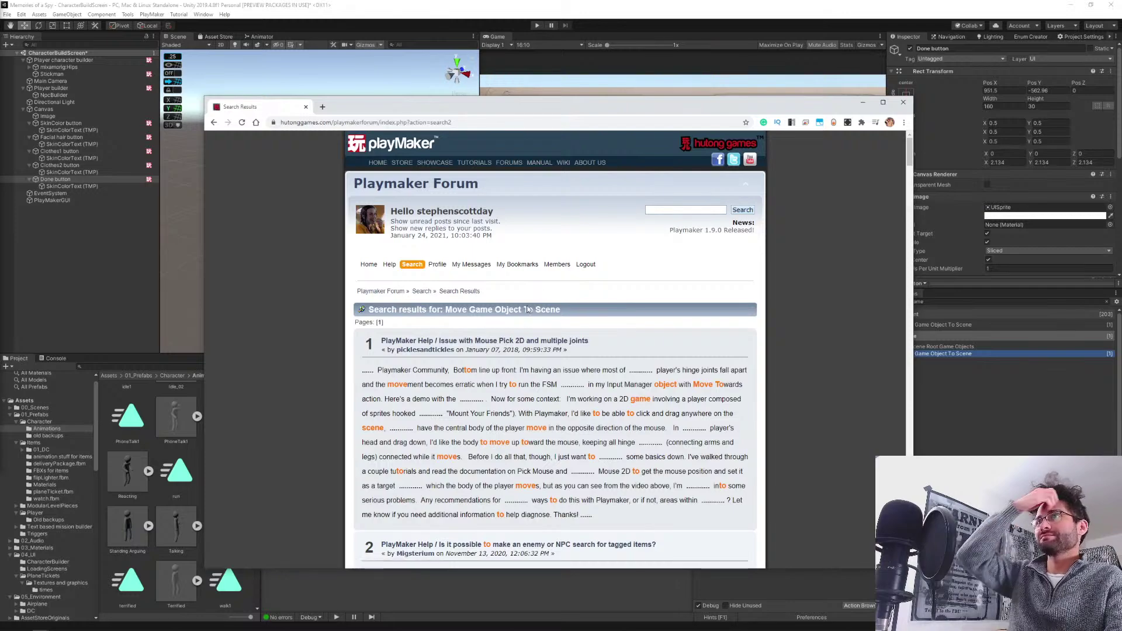
Look through the forum search results for a topic about moving a game object to another scene.
mouse_move(471, 264)
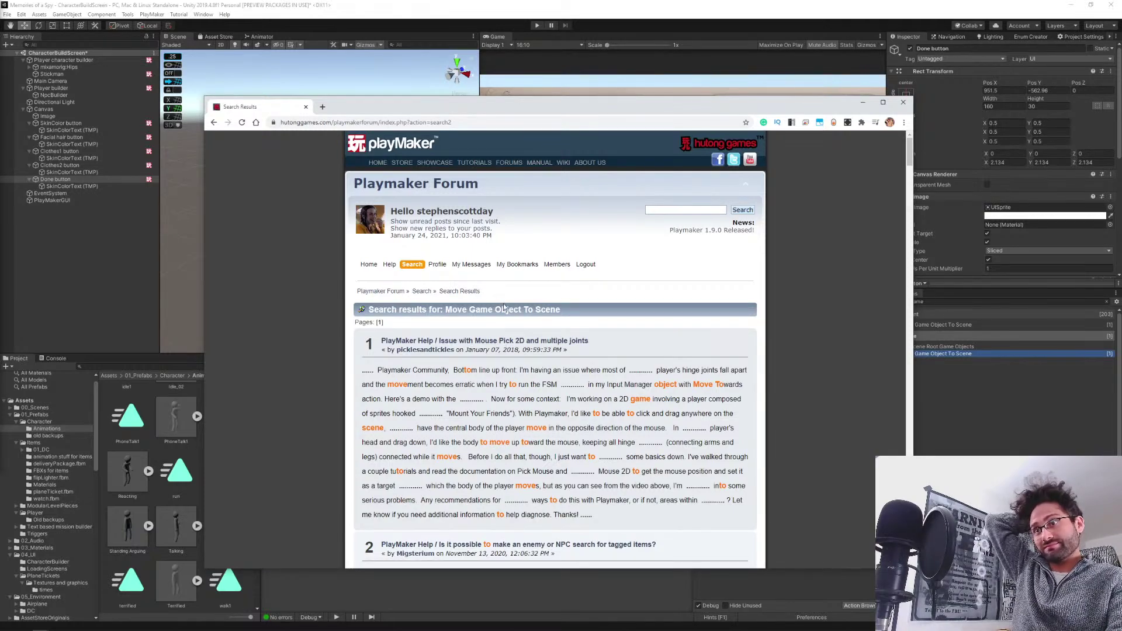
scroll(512, 303, "down", 5)
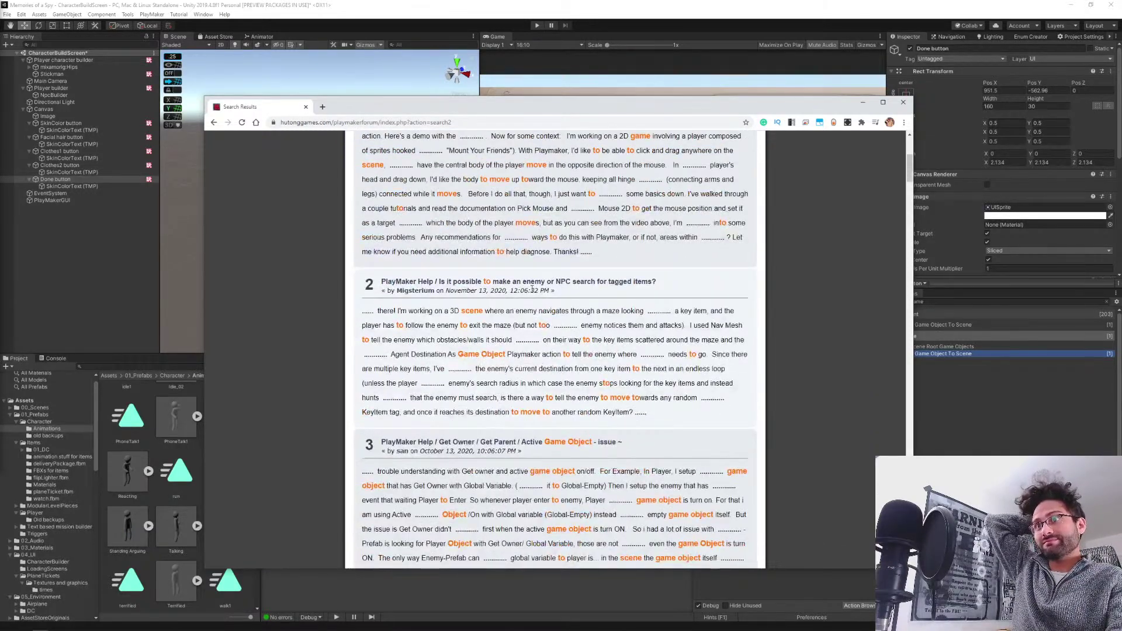
scroll(731, 351, "down", 3)
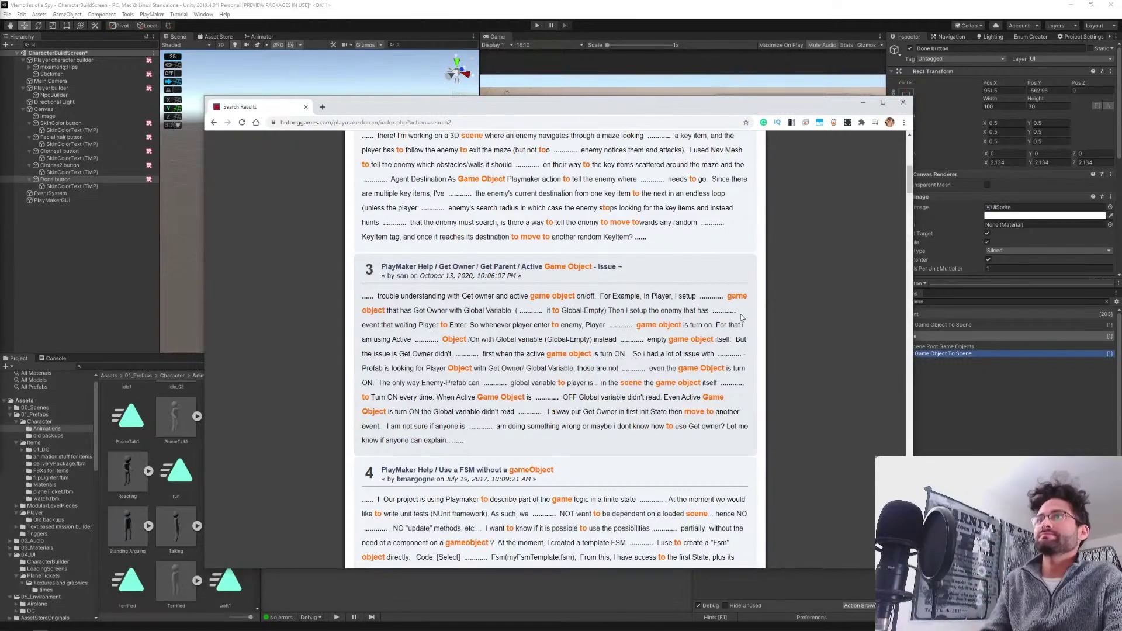
scroll(741, 319, "down", 6)
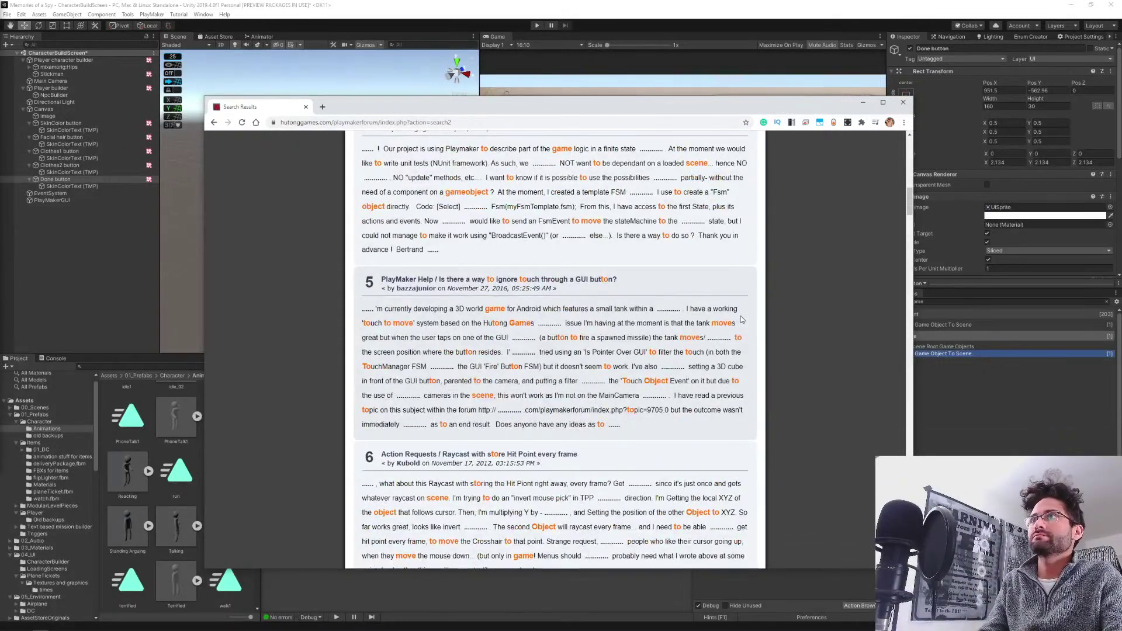
scroll(741, 319, "down", 4)
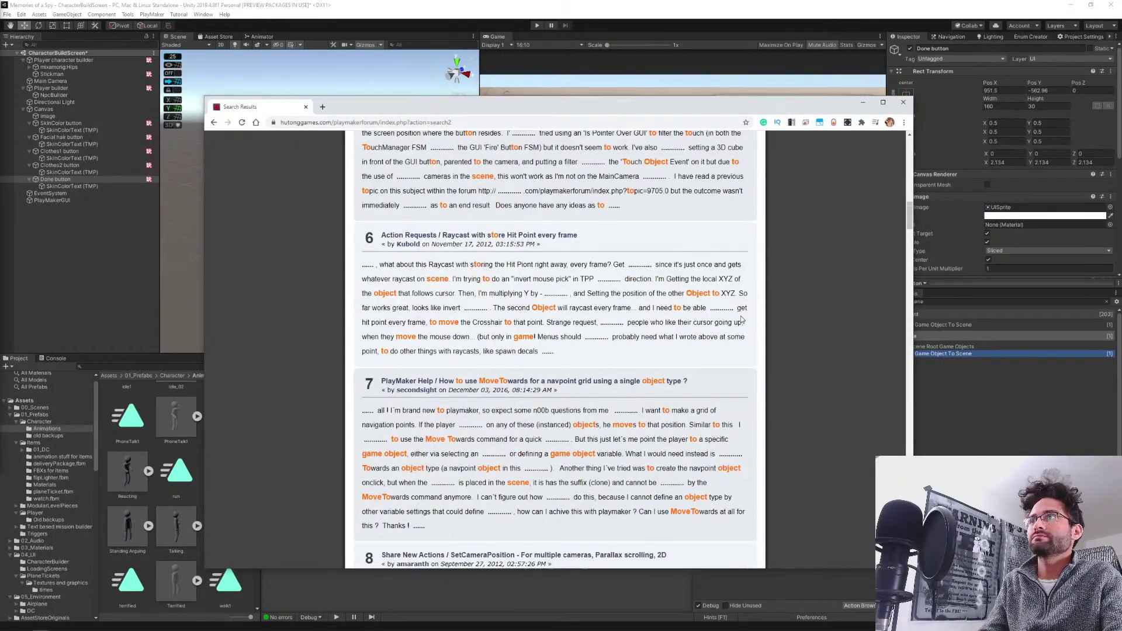
scroll(742, 319, "down", 3)
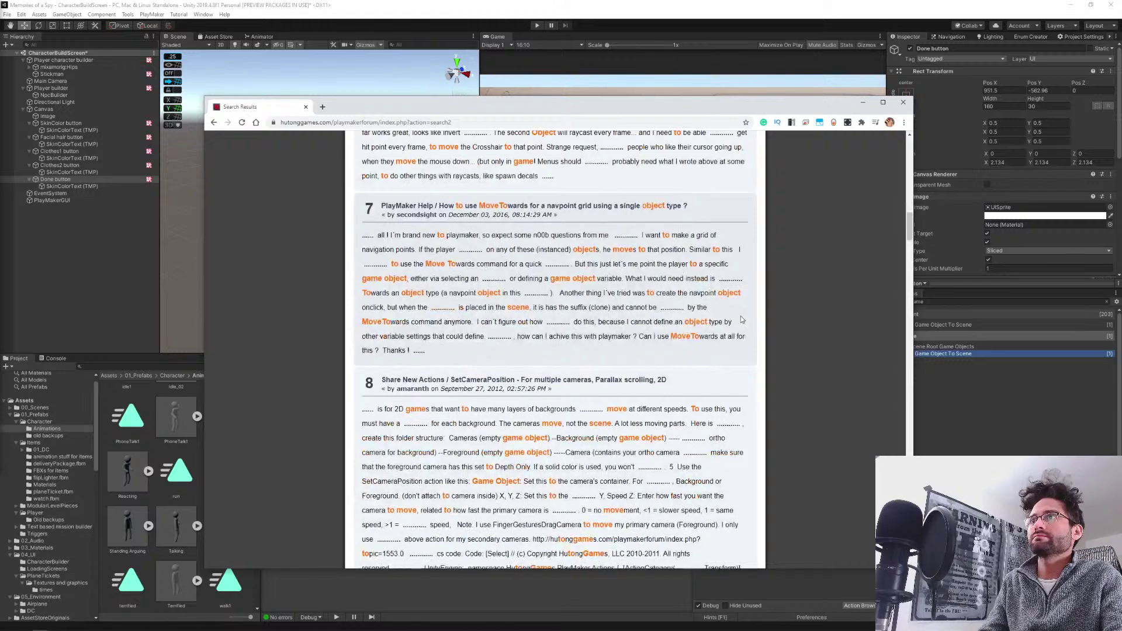
scroll(742, 319, "down", 8)
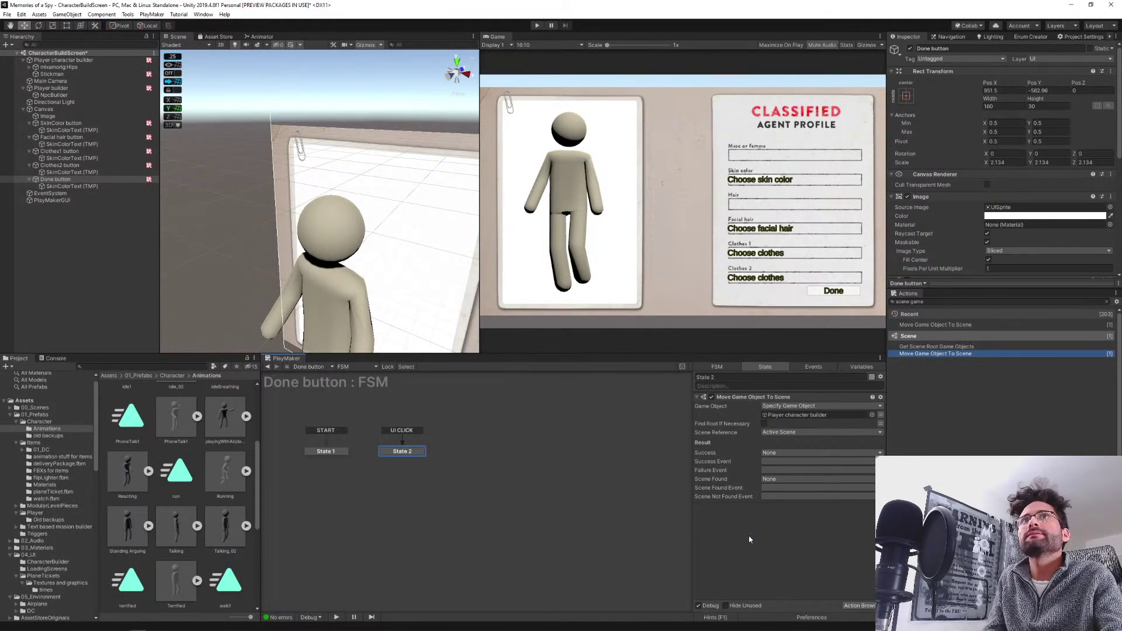
Back in Unity, search the actions for "load scene" and add Load Scene to State 2 of the Done button's FSM.
left_click(935, 301)
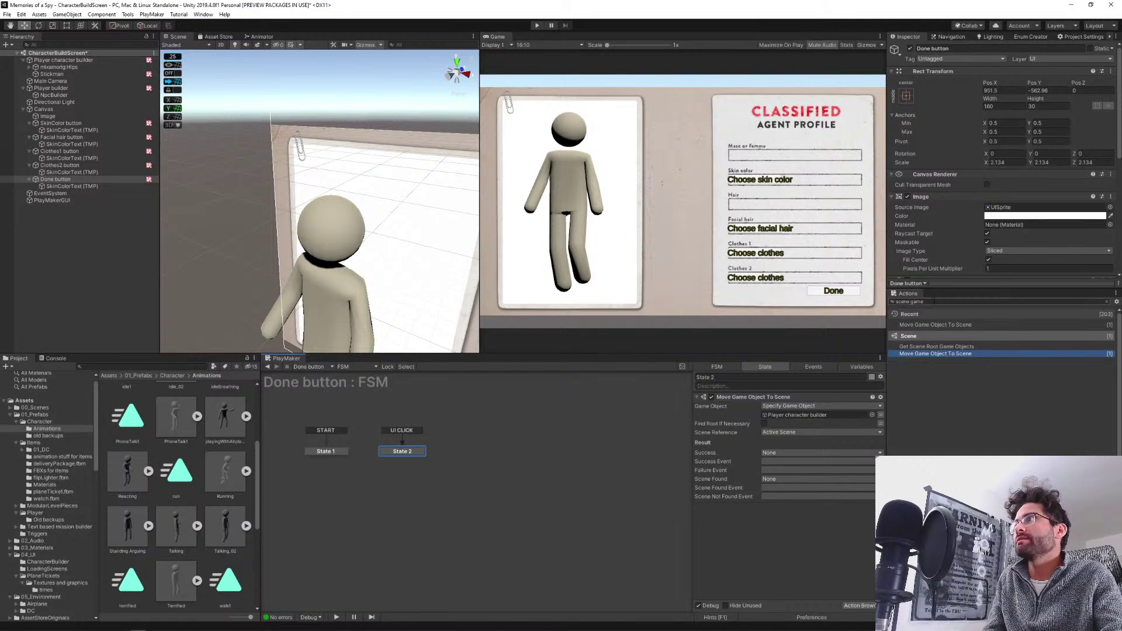
type("load scen")
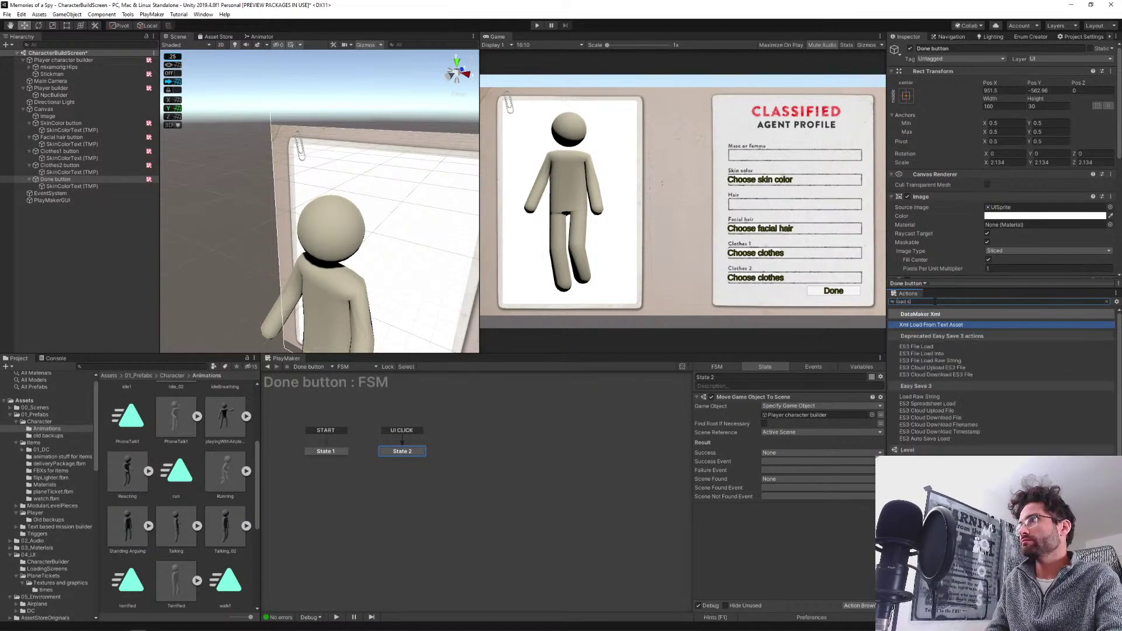
key("Down")
key("Down")
key("Down")
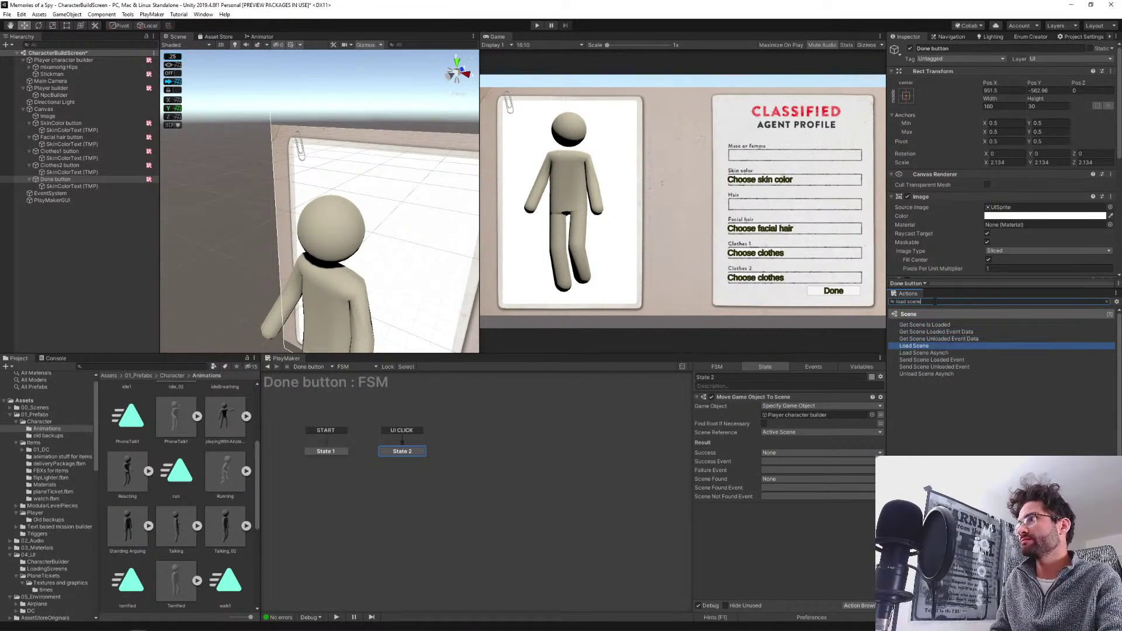
key("Down")
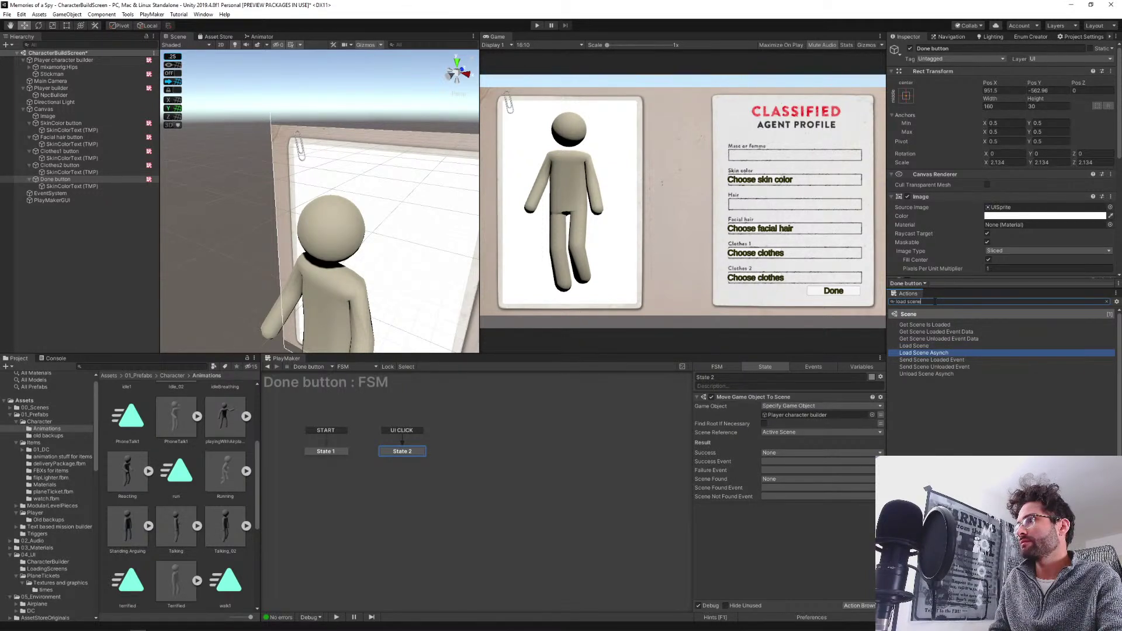
key("Up")
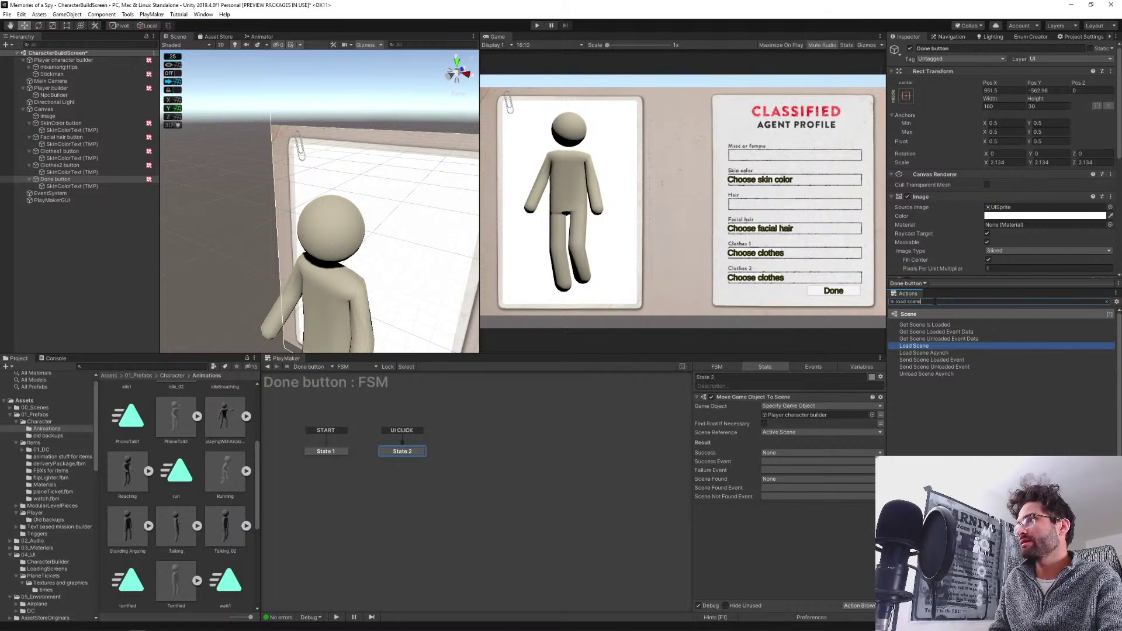
key("Up")
key("Up")
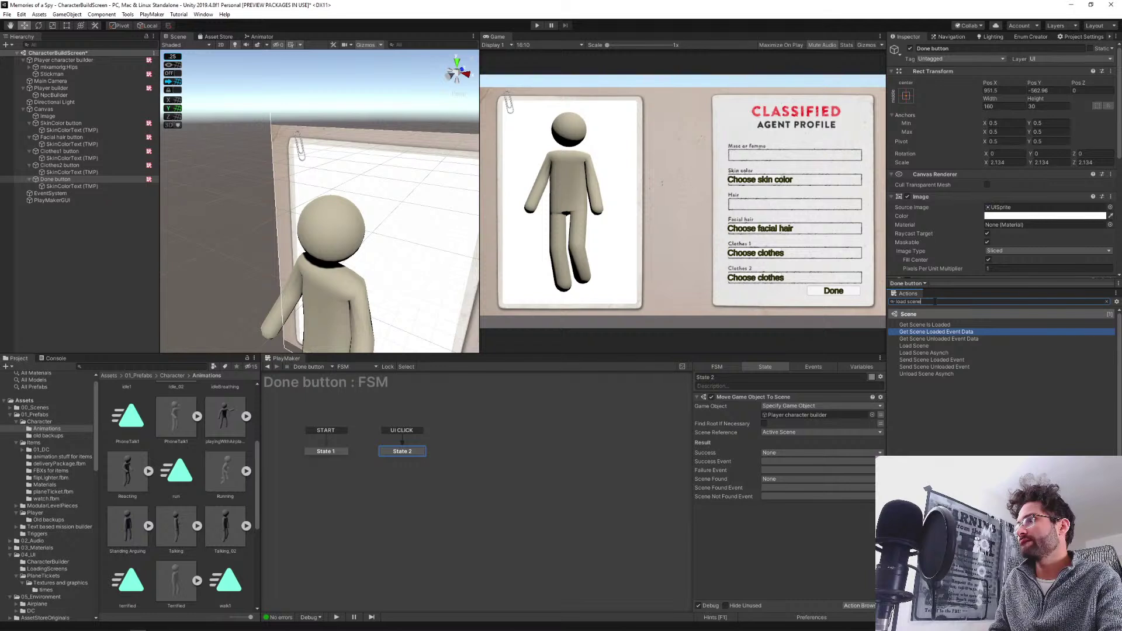
key("Down")
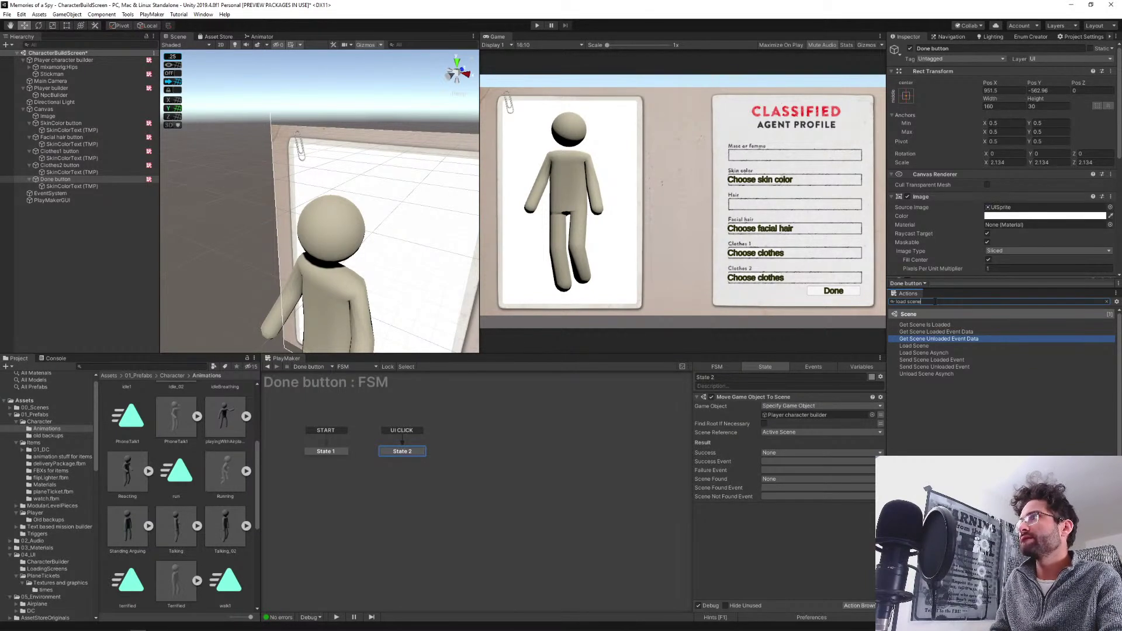
key("Down")
key("Return")
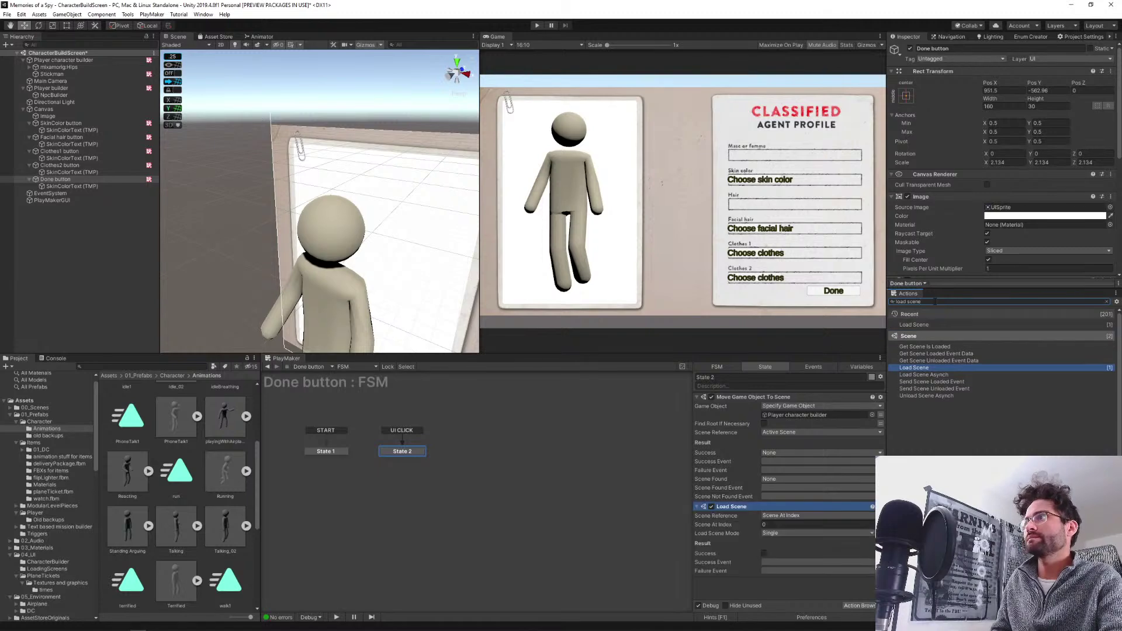
Set the Load Scene action to reference the scene by name "World" with Load Scene Mode Single.
left_click(781, 516)
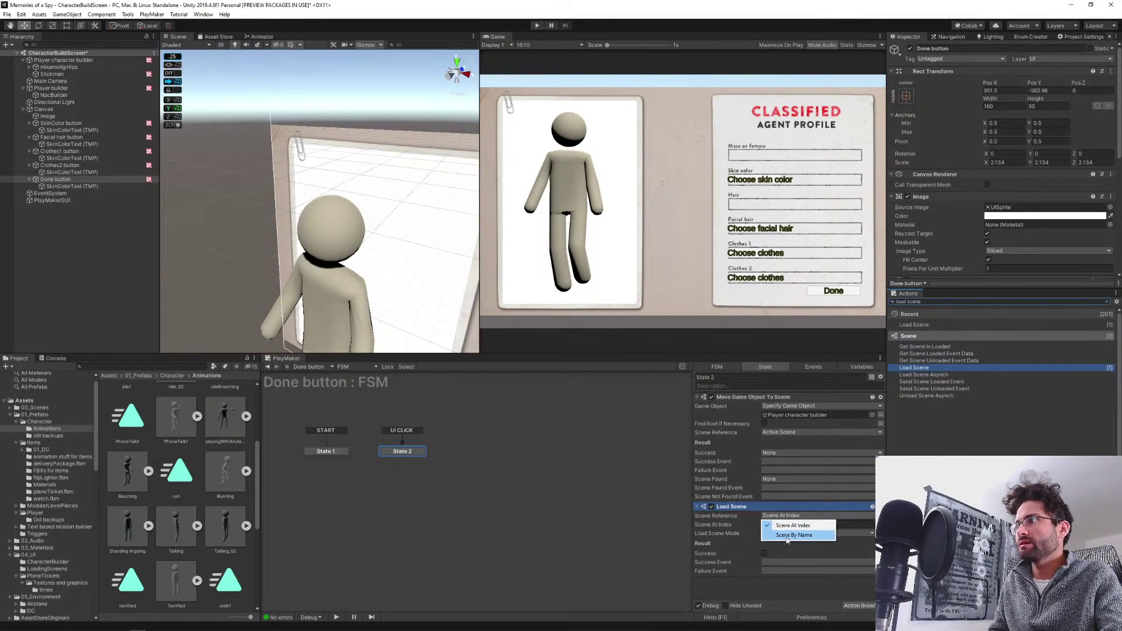
left_click(787, 536)
left_click(777, 525)
type("Wor")
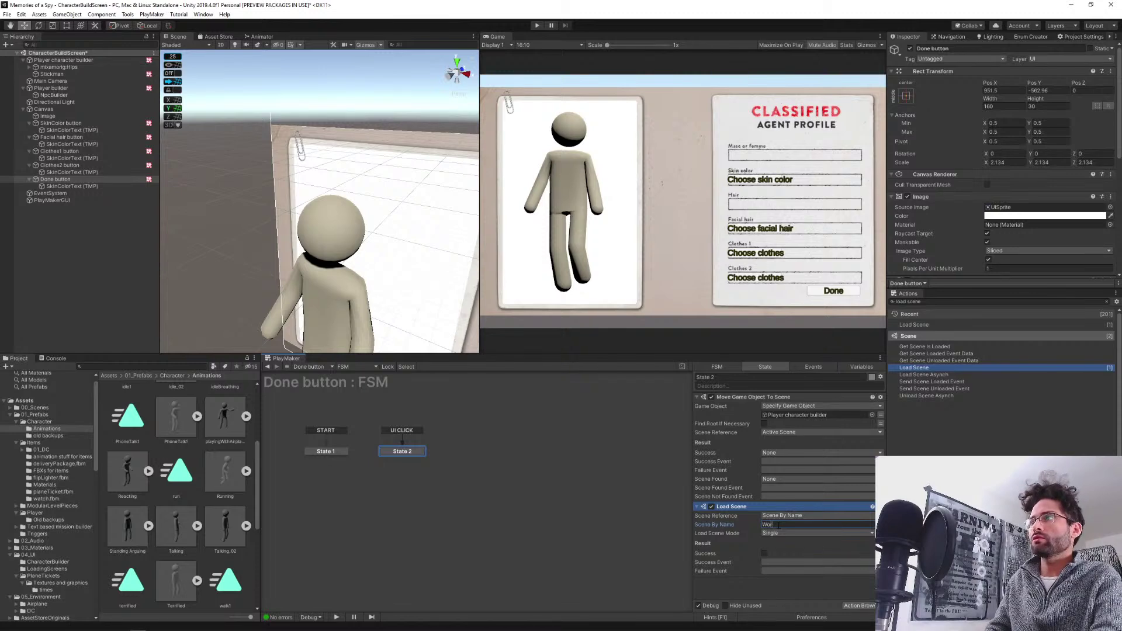
type("ld")
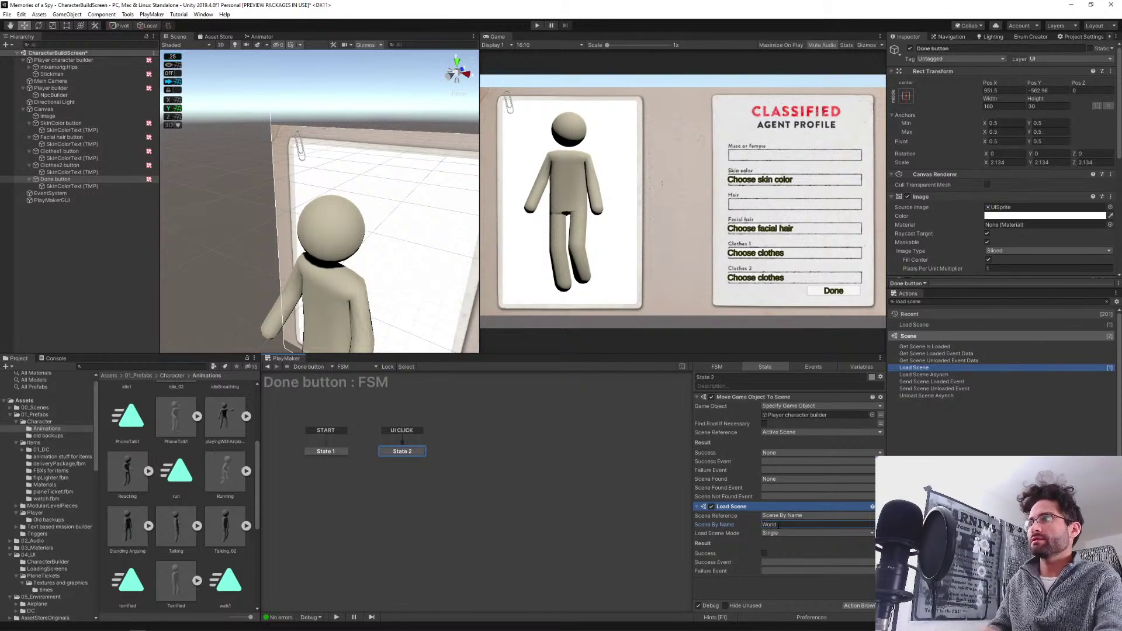
left_click(774, 535)
left_click(782, 543)
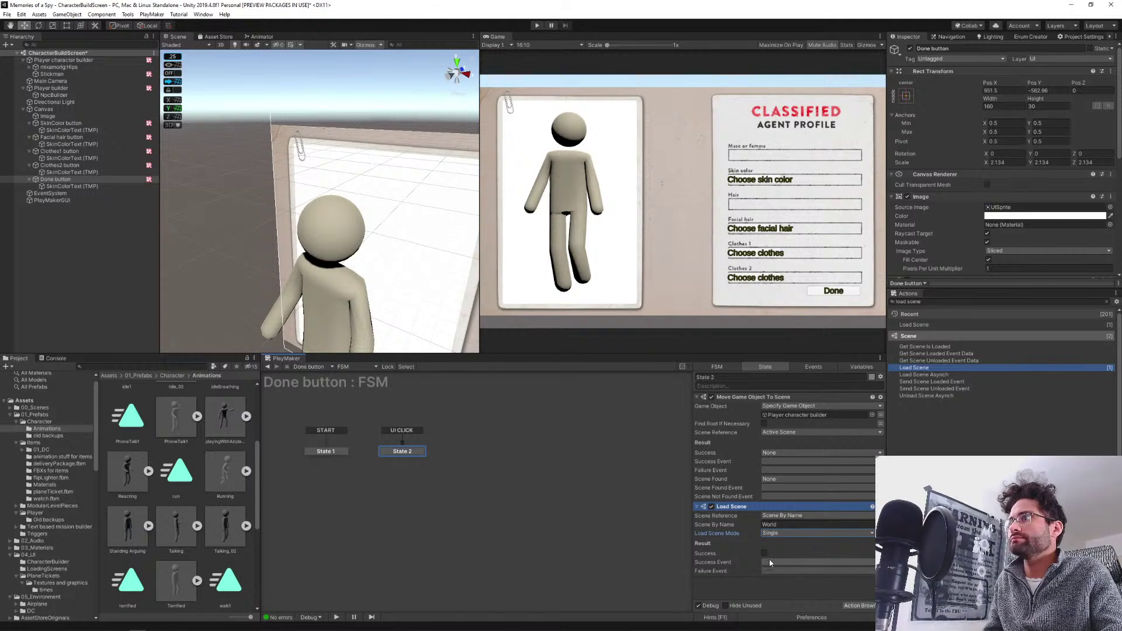
left_click(750, 591)
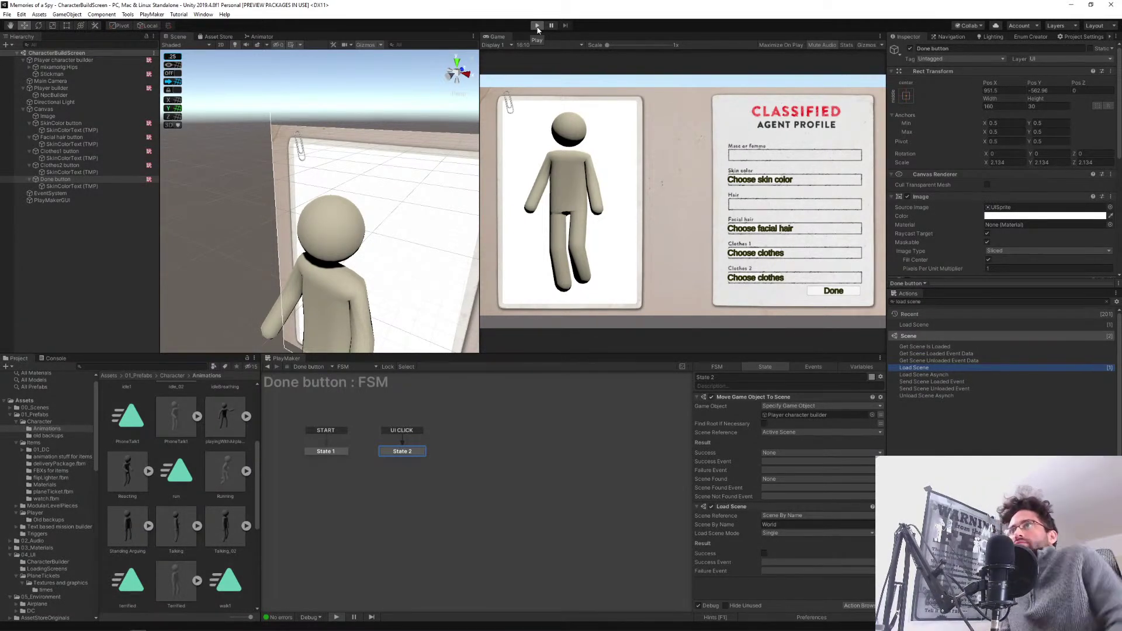
Play-test the character builder by choosing a skin color, facial hair and both clothes options, finish with Done, and stop the test.
left_click(537, 26)
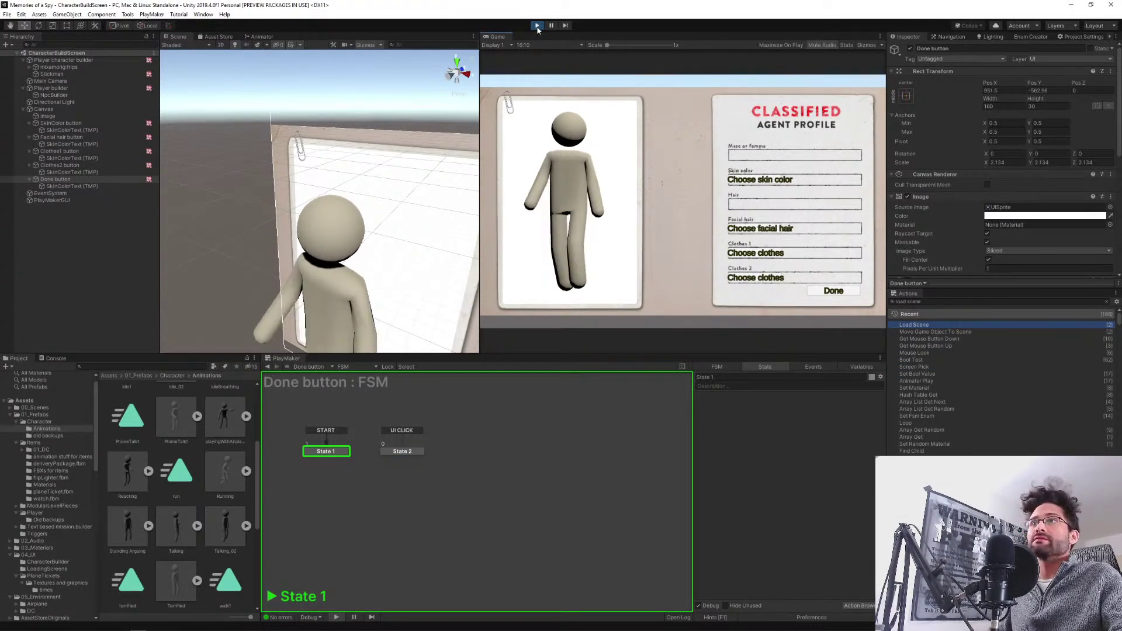
left_click(766, 179)
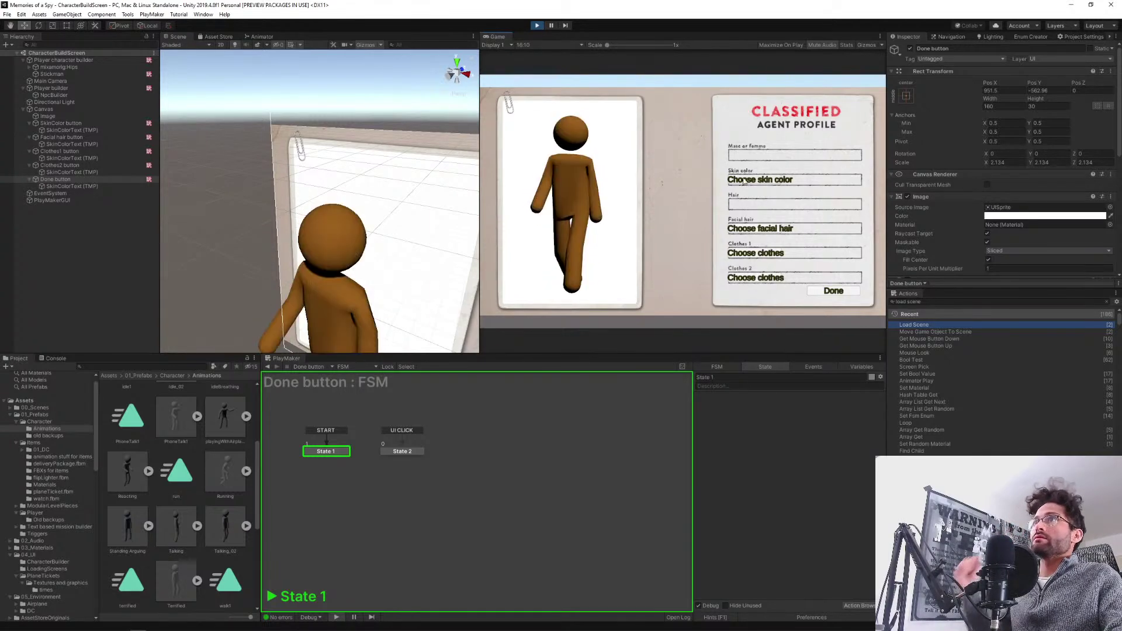
left_click(772, 227)
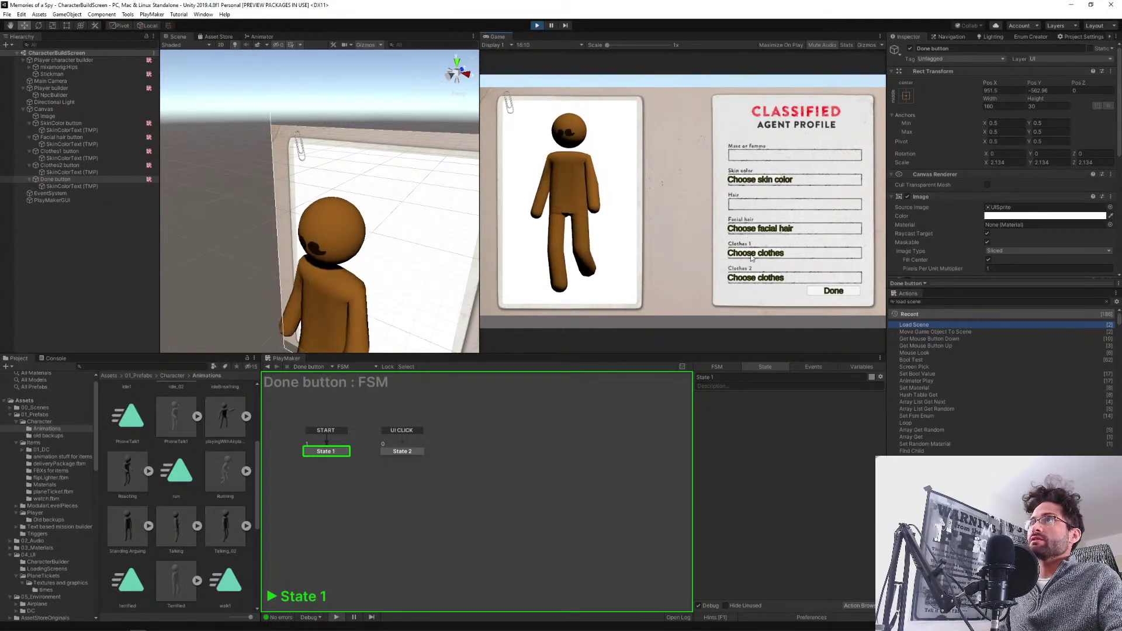
left_click(746, 257)
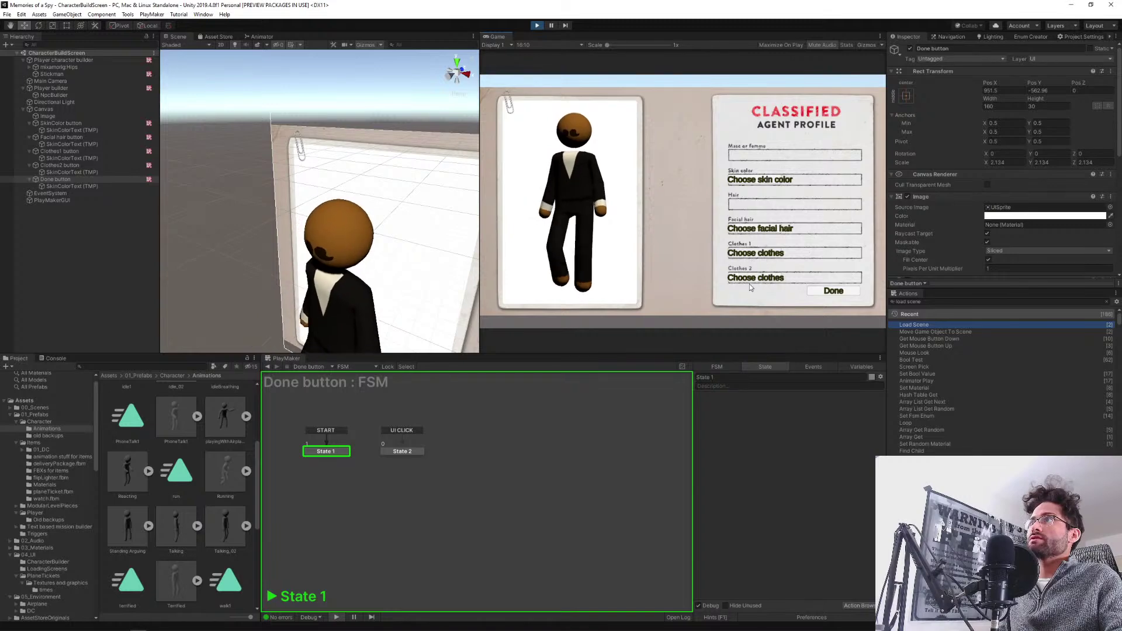
left_click(742, 279)
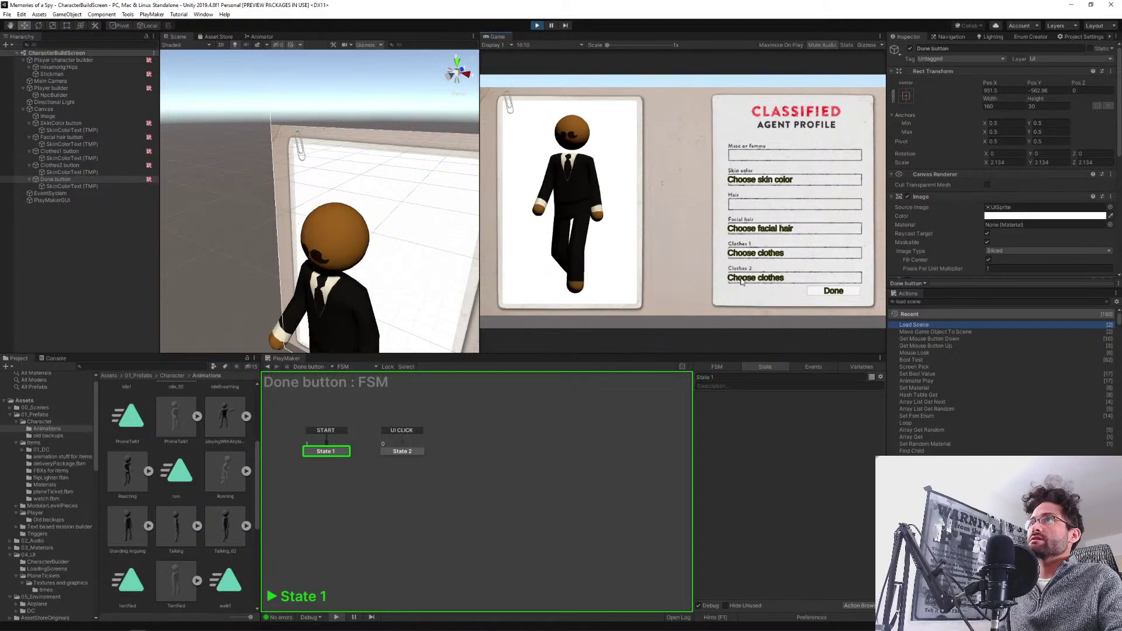
left_click(824, 294)
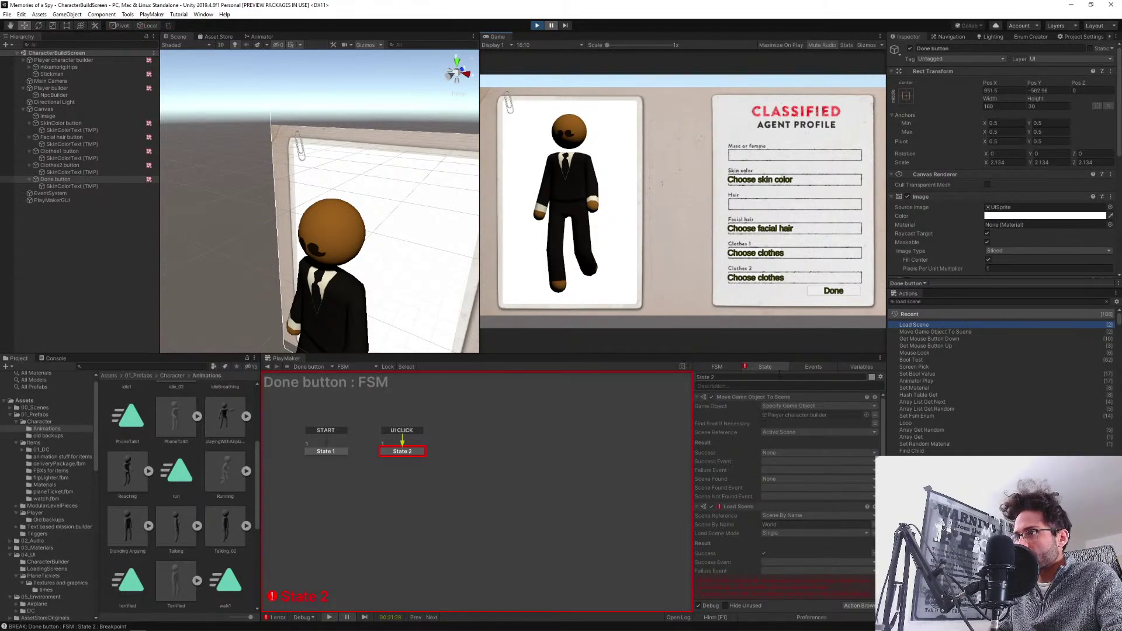
left_click(536, 26)
Add the World scene from the 00_Scenes folder to the Scenes in Build list of the Build Settings.
left_click(83, 253)
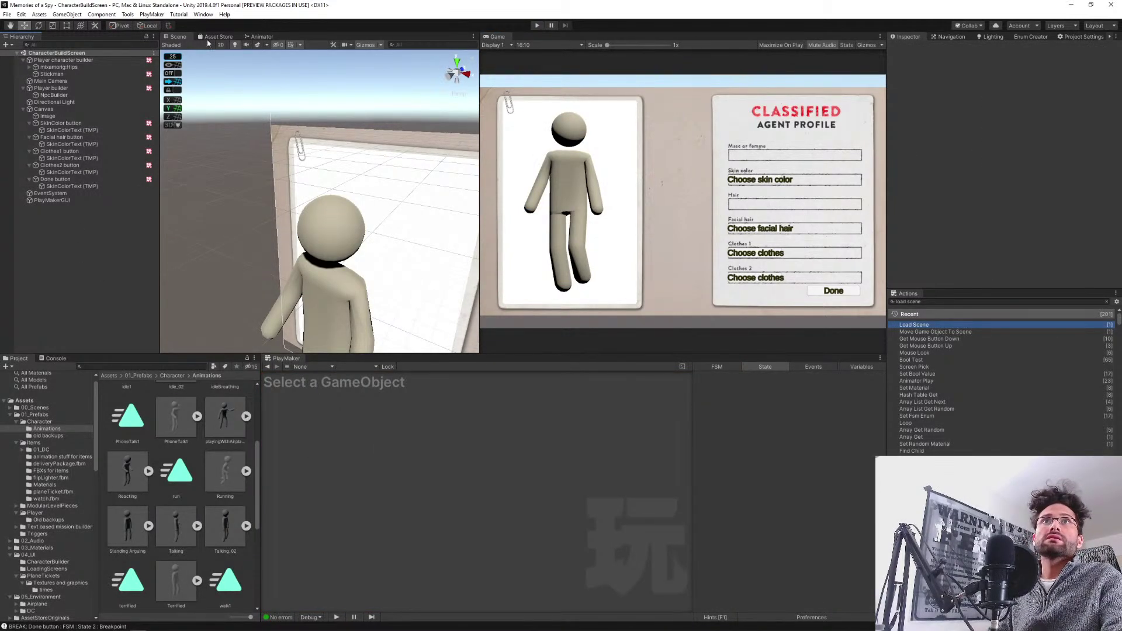
left_click(29, 408)
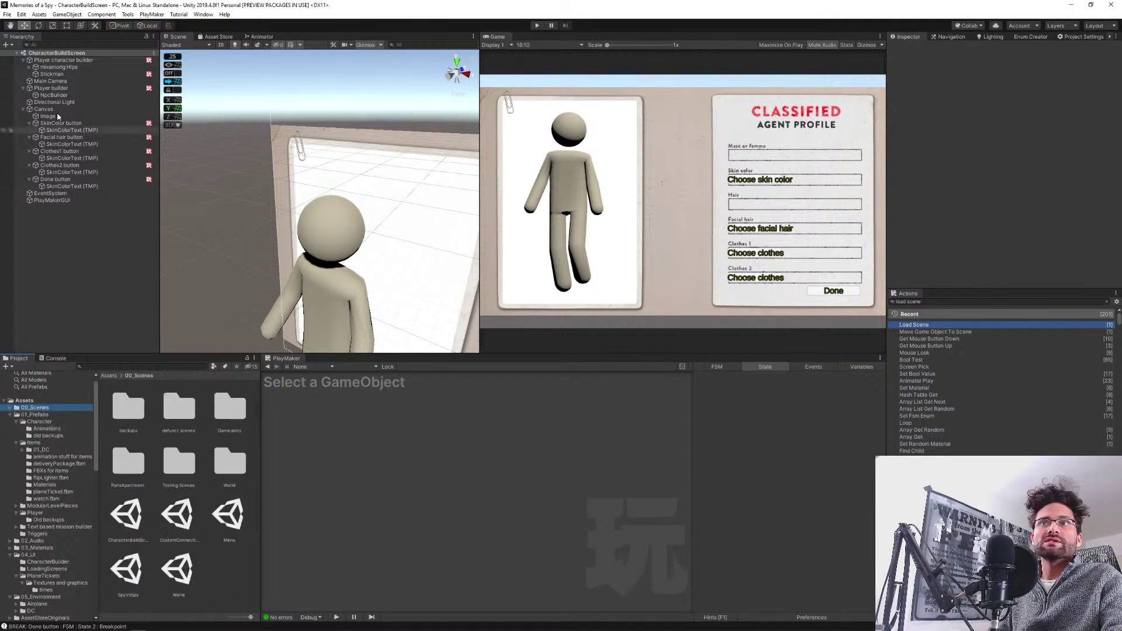
left_click(21, 14)
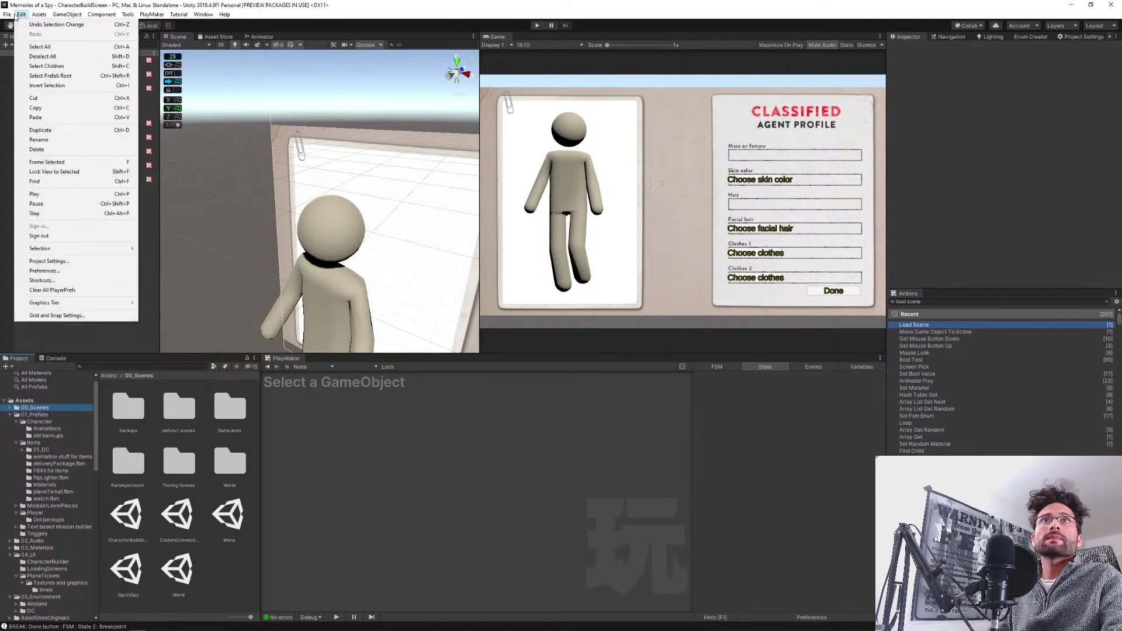
mouse_move(7, 14)
left_click(33, 101)
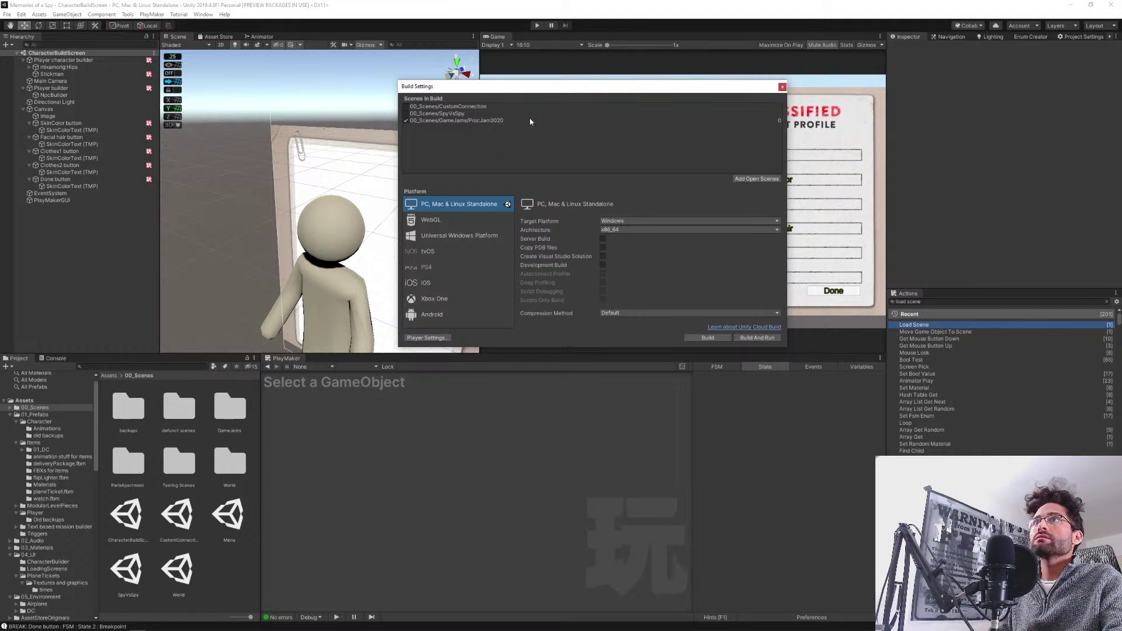
left_click_drag(178, 570, 492, 153)
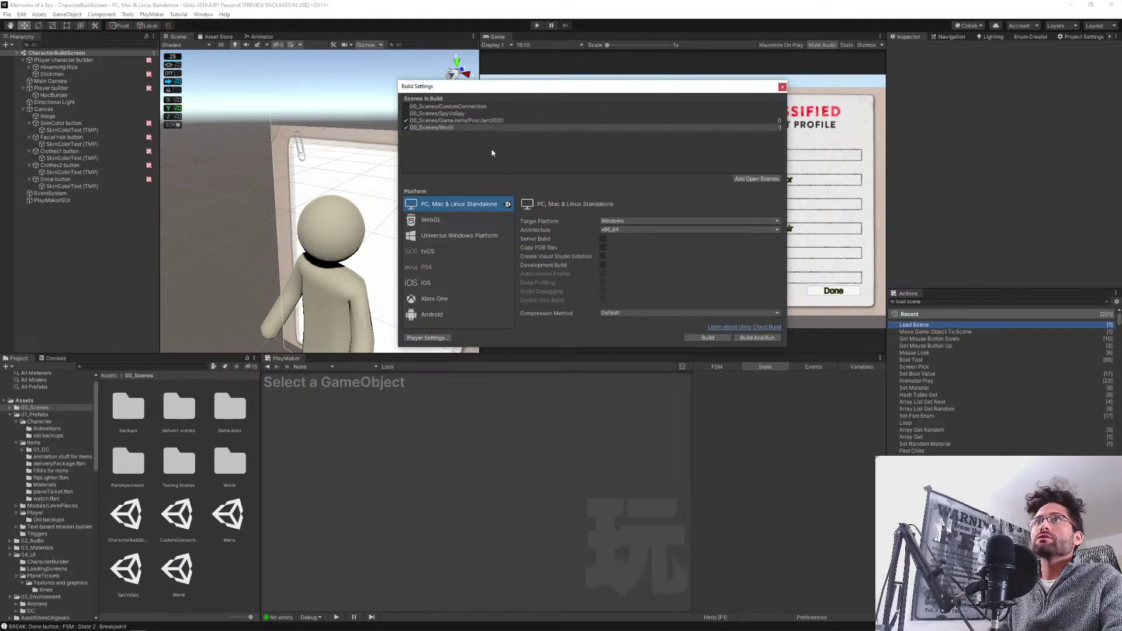
left_click(783, 87)
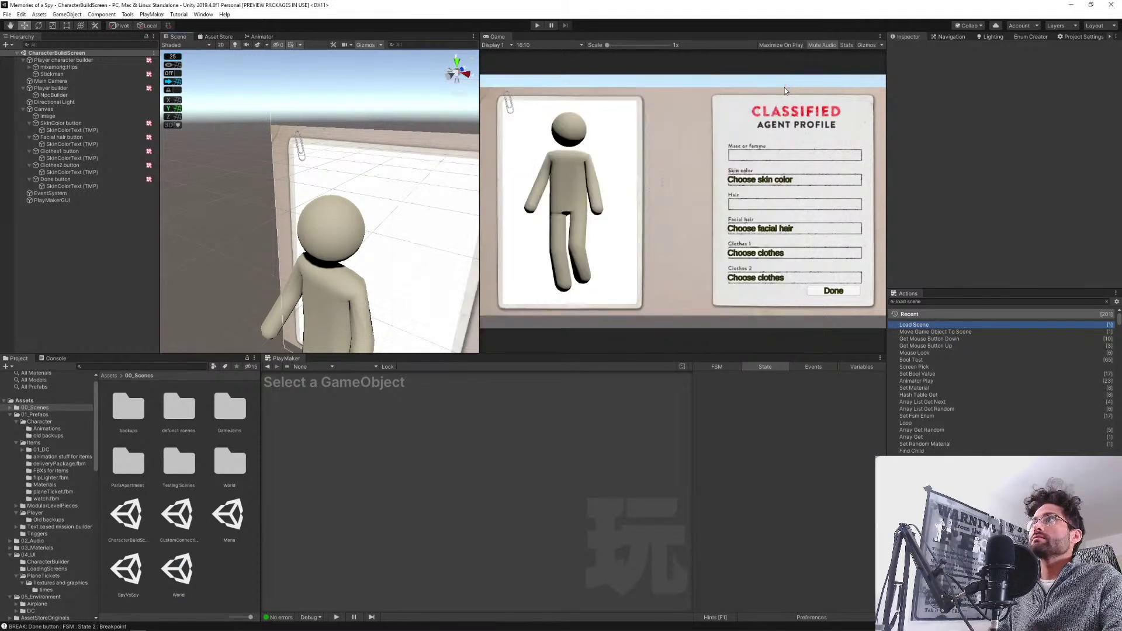
Run the game again, give the character a skin color, facial hair and a different outfit, and finish with Done.
left_click(537, 26)
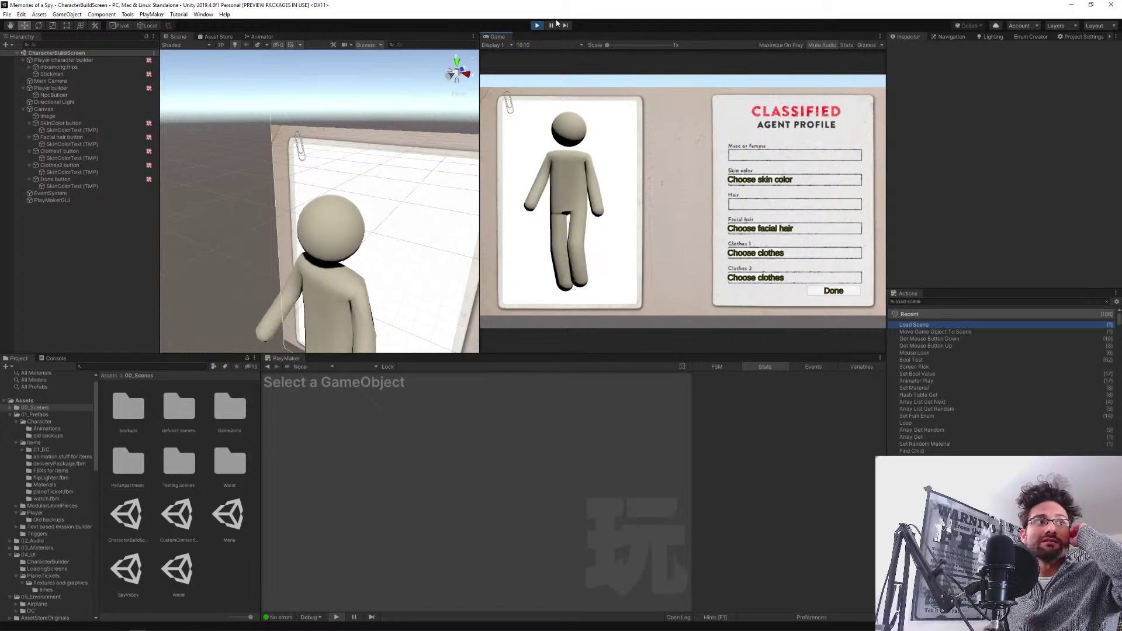
left_click(754, 184)
left_click(754, 233)
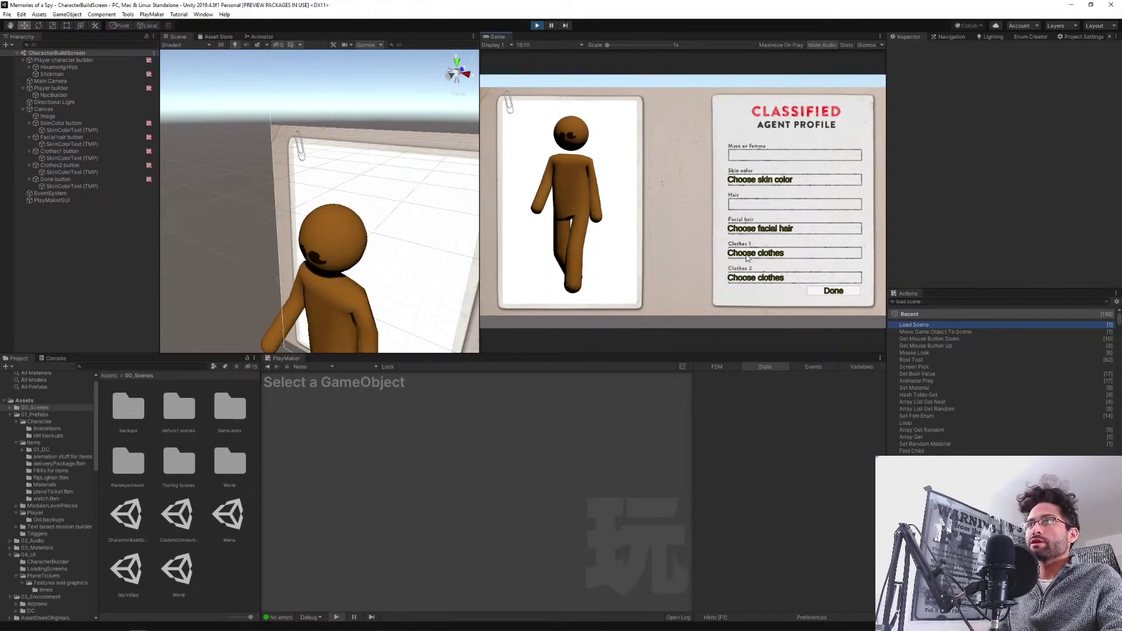
left_click(747, 257)
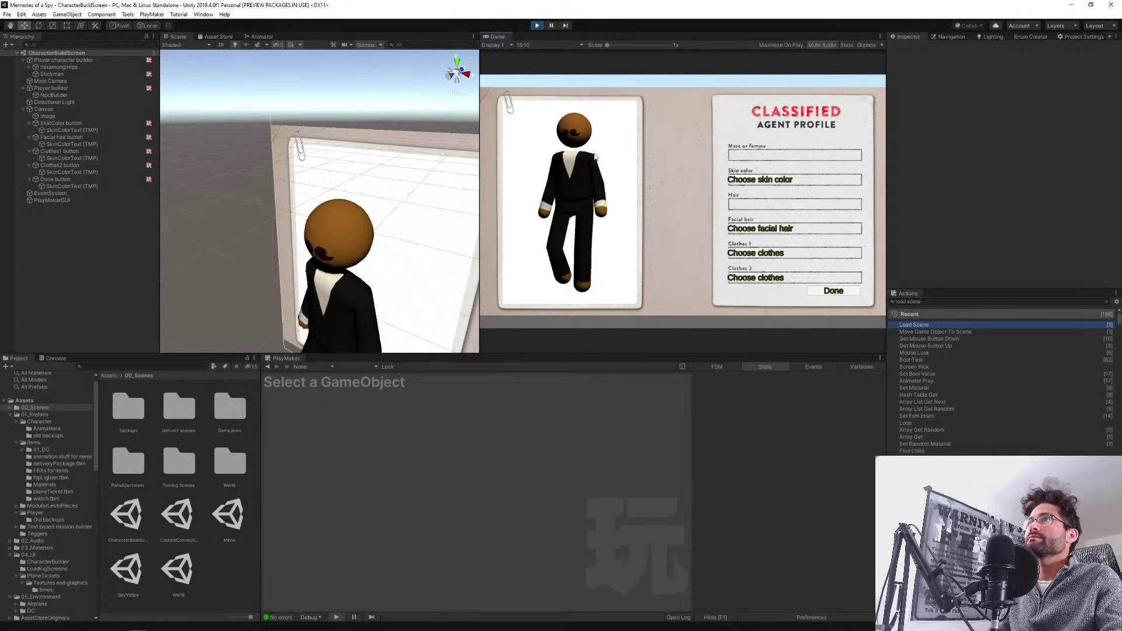
left_click(747, 257)
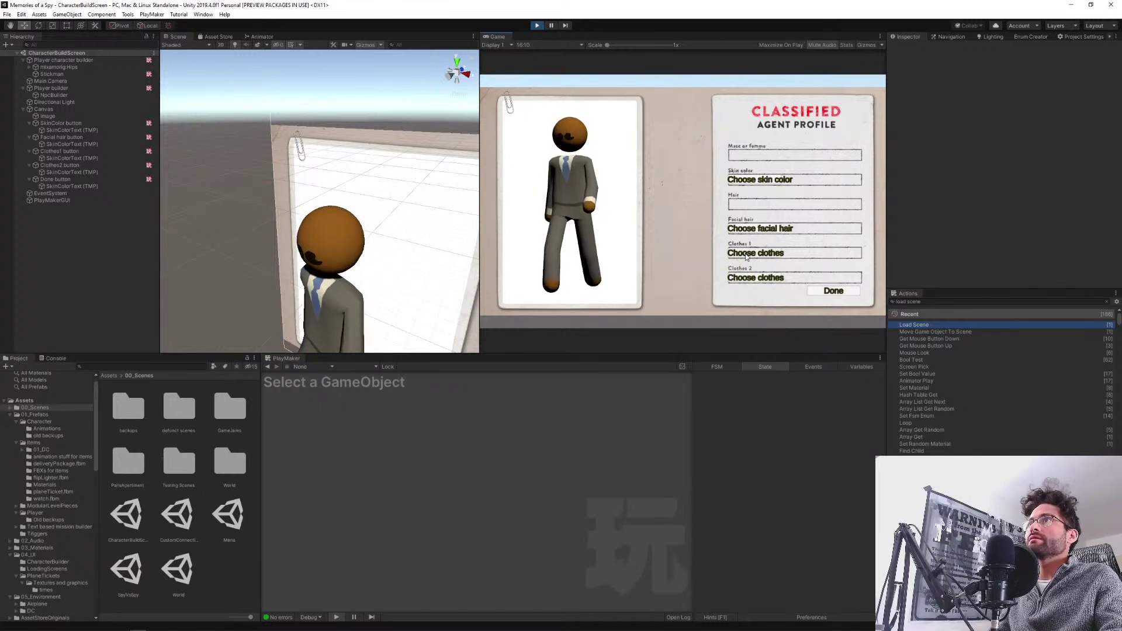
left_click(821, 289)
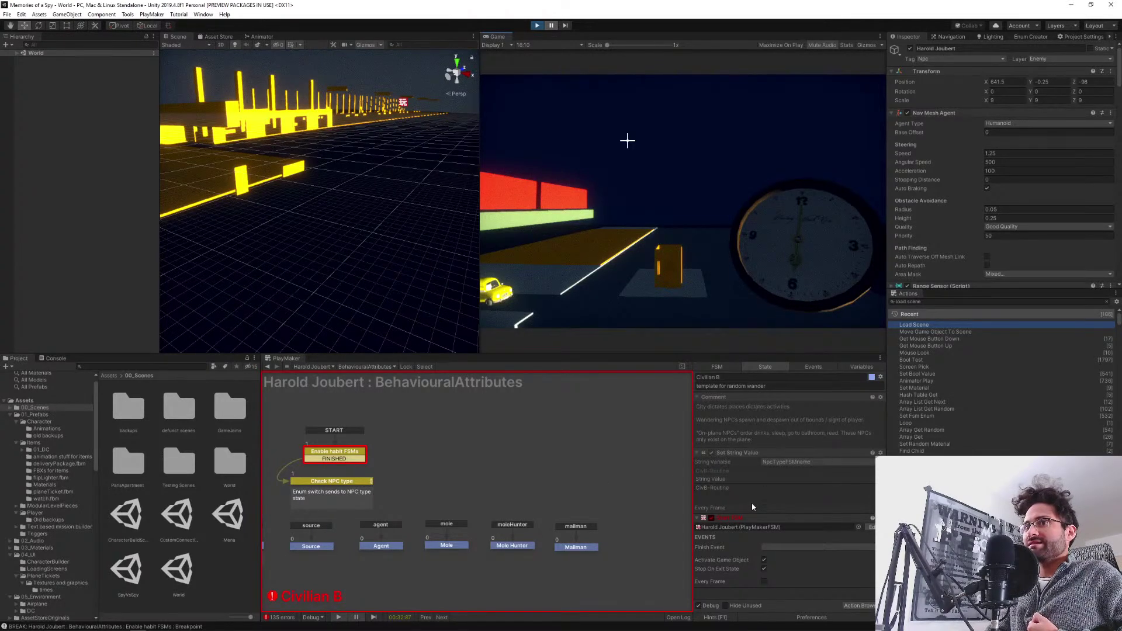
Look through the running World scene's objects for the transferred player character, resume the paused game, and stop play mode.
left_click(16, 53)
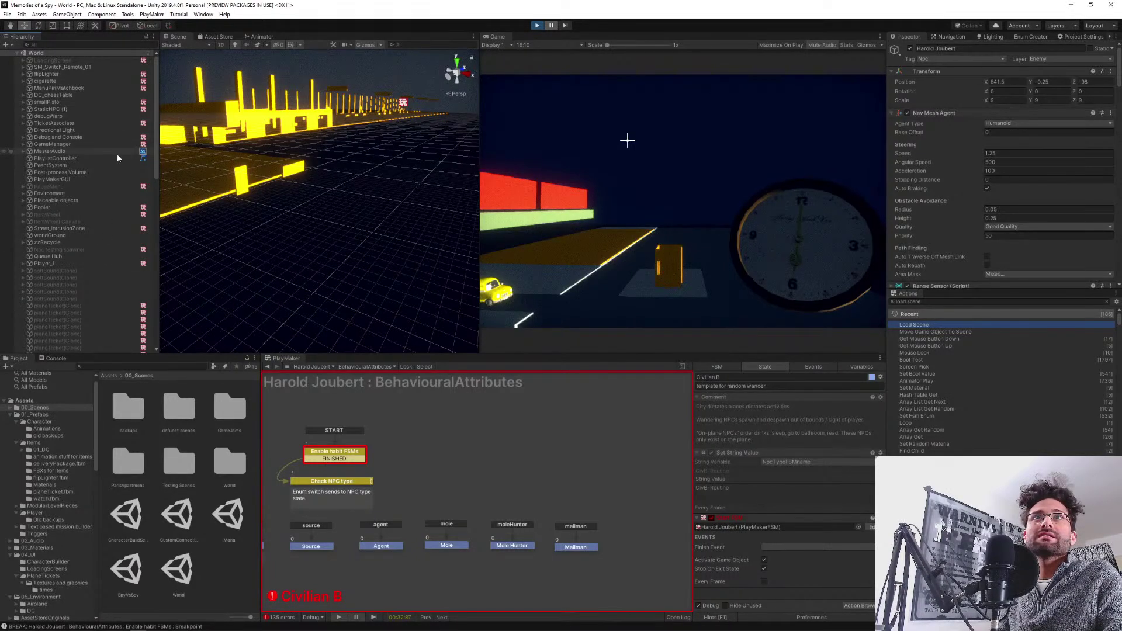
left_click_drag(157, 154, 172, 351)
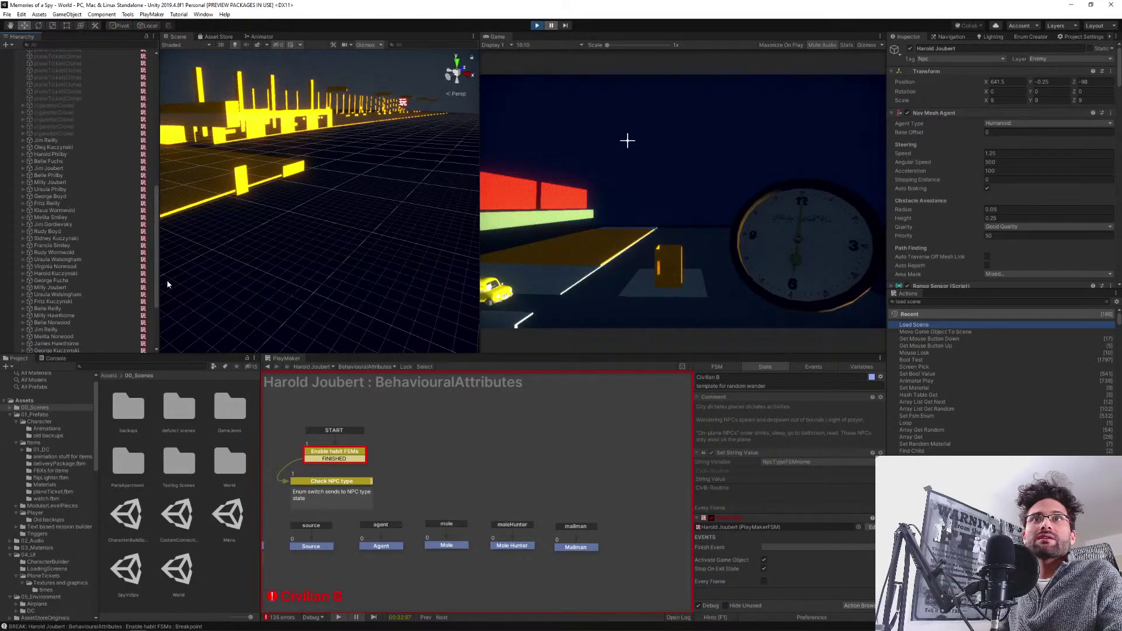
left_click_drag(157, 274, 159, 173)
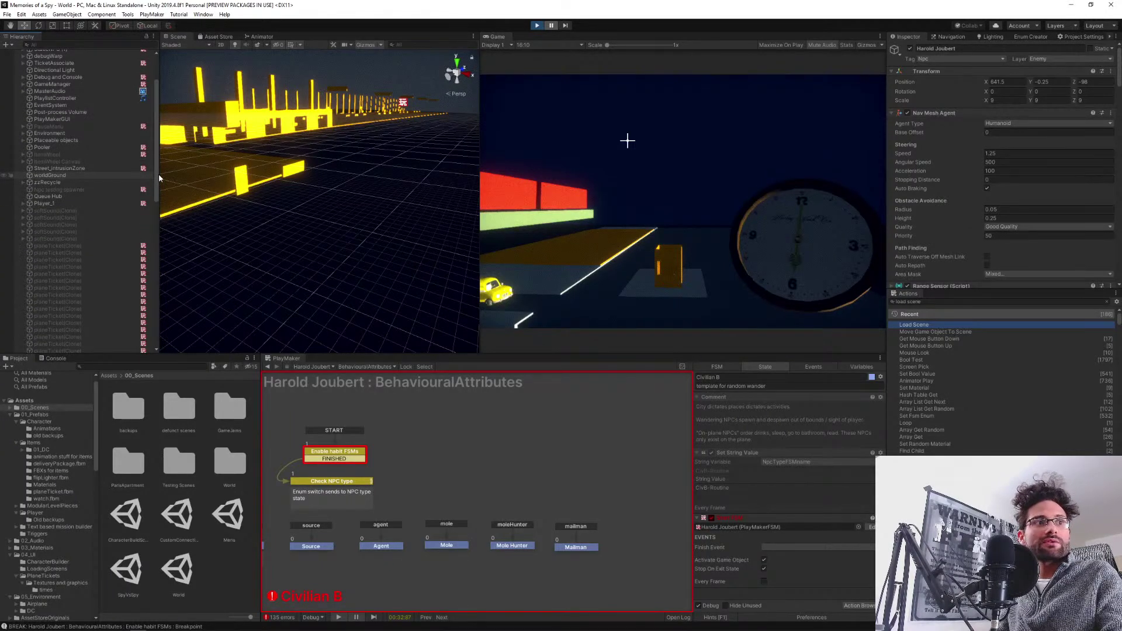
scroll(159, 174, "up", 3)
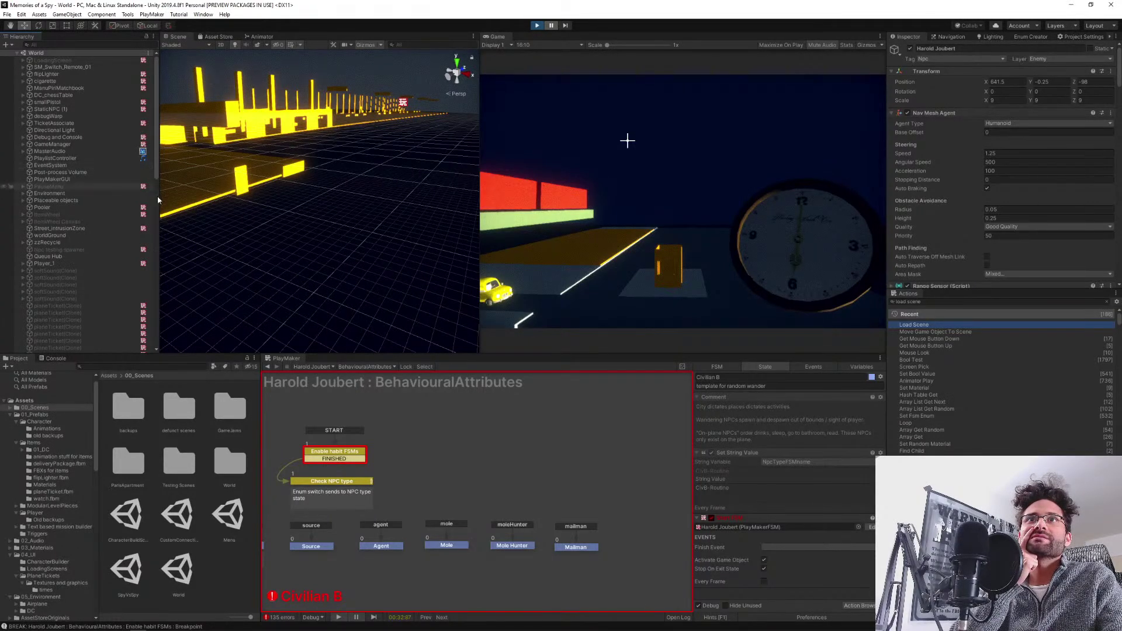
left_click_drag(157, 160, 183, 341)
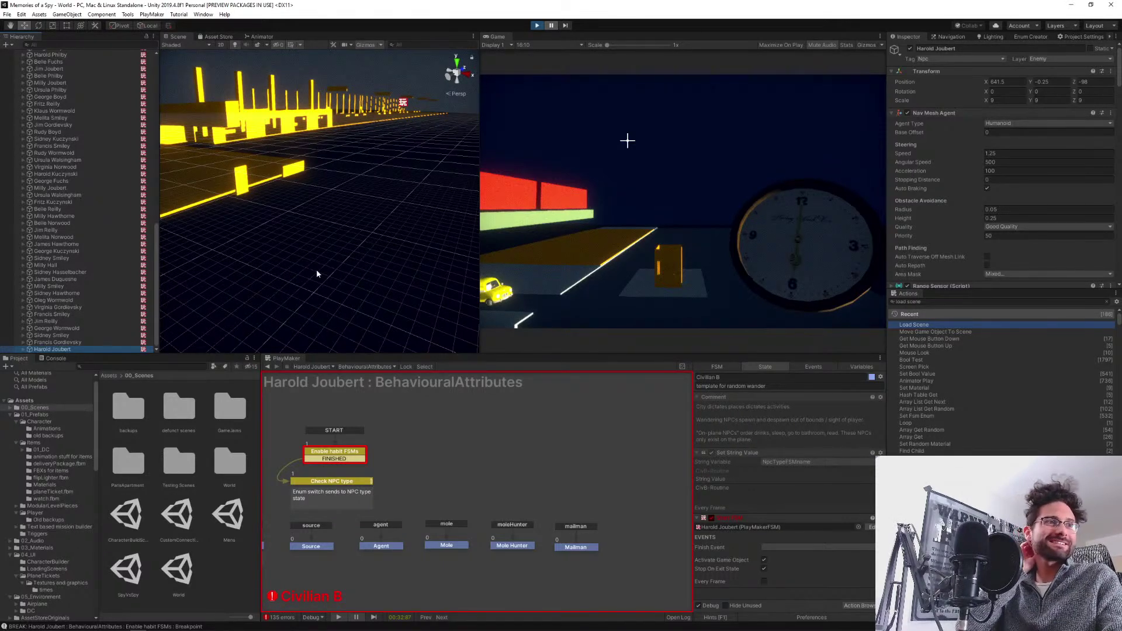
left_click(552, 27)
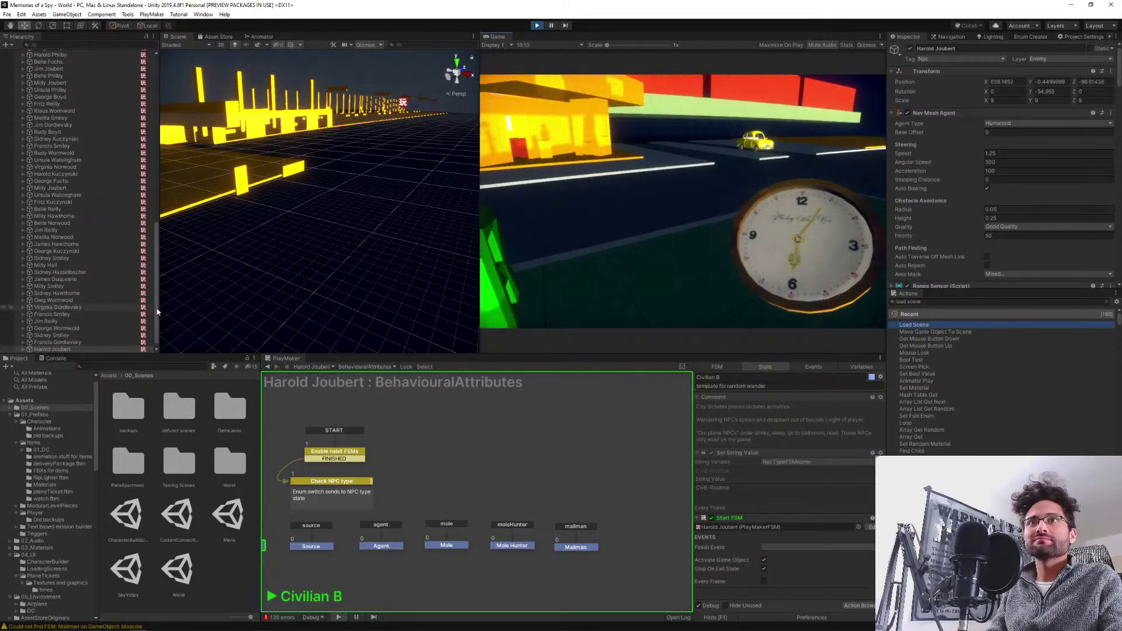
left_click_drag(164, 307, 157, 137)
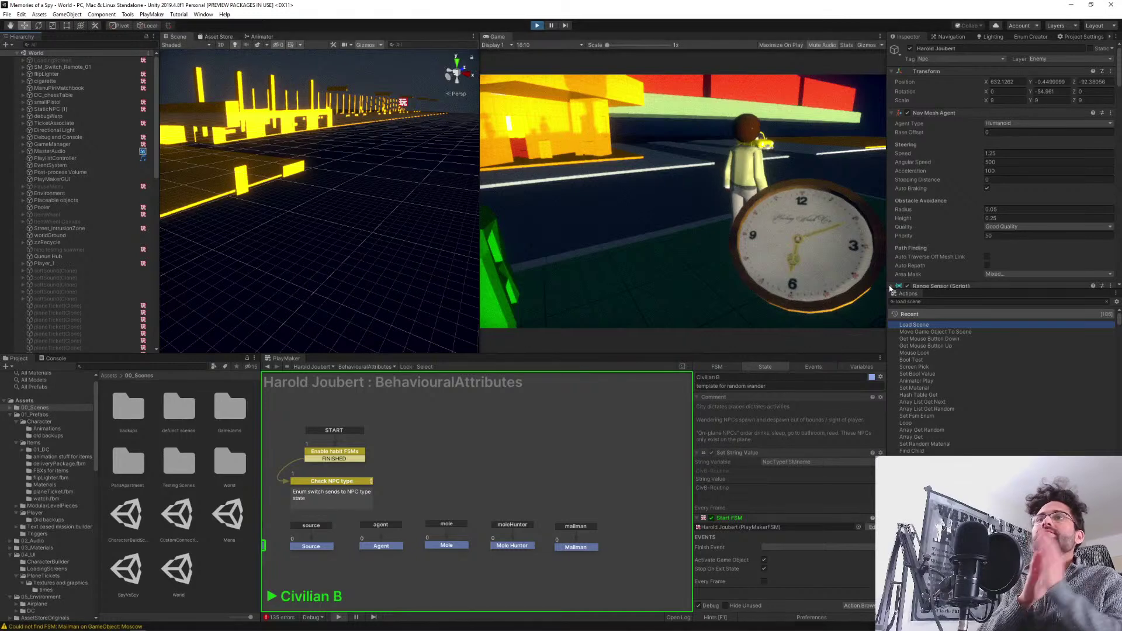
key("ctrl+p")
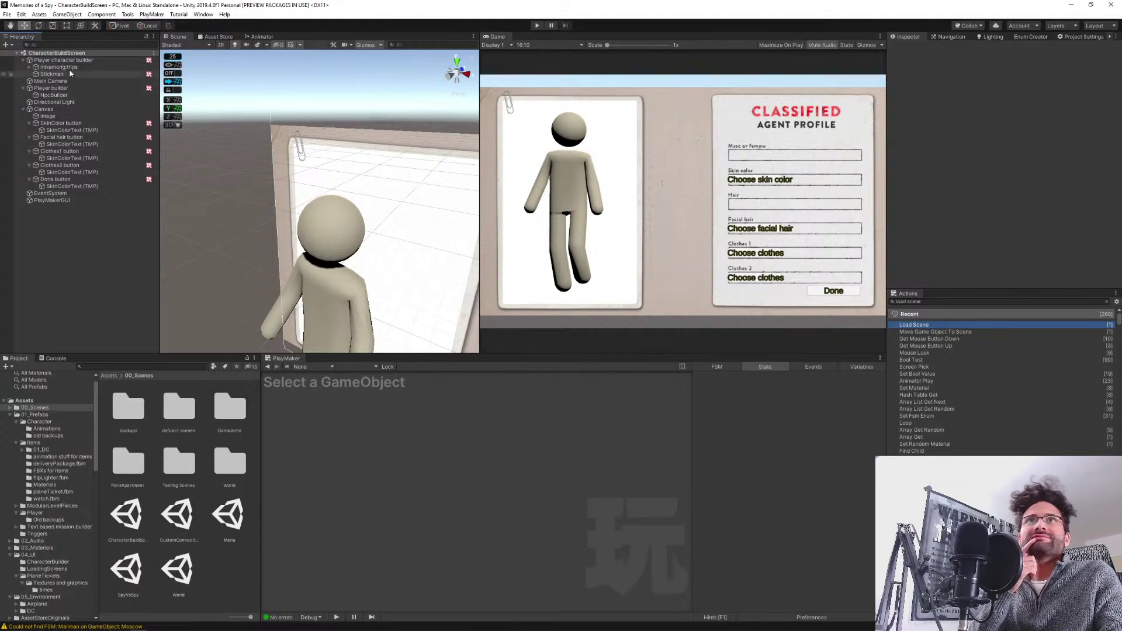
Search the PlayMaker actions for "save" and review the Easy Save 3 actions for a way to store the character.
left_click(945, 301)
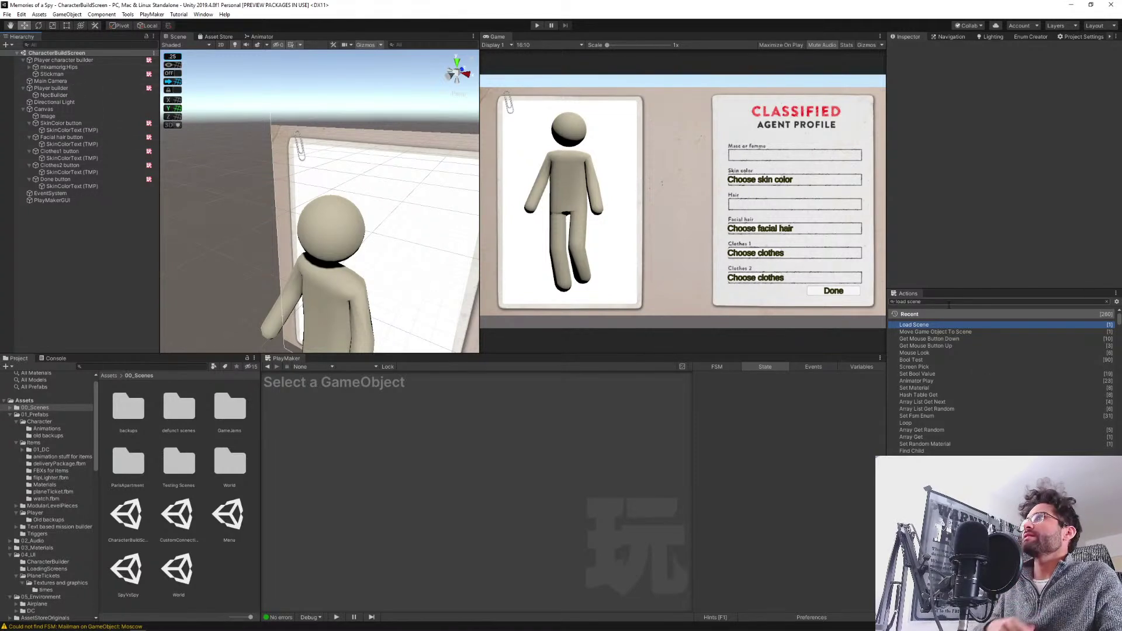
key("ctrl+a")
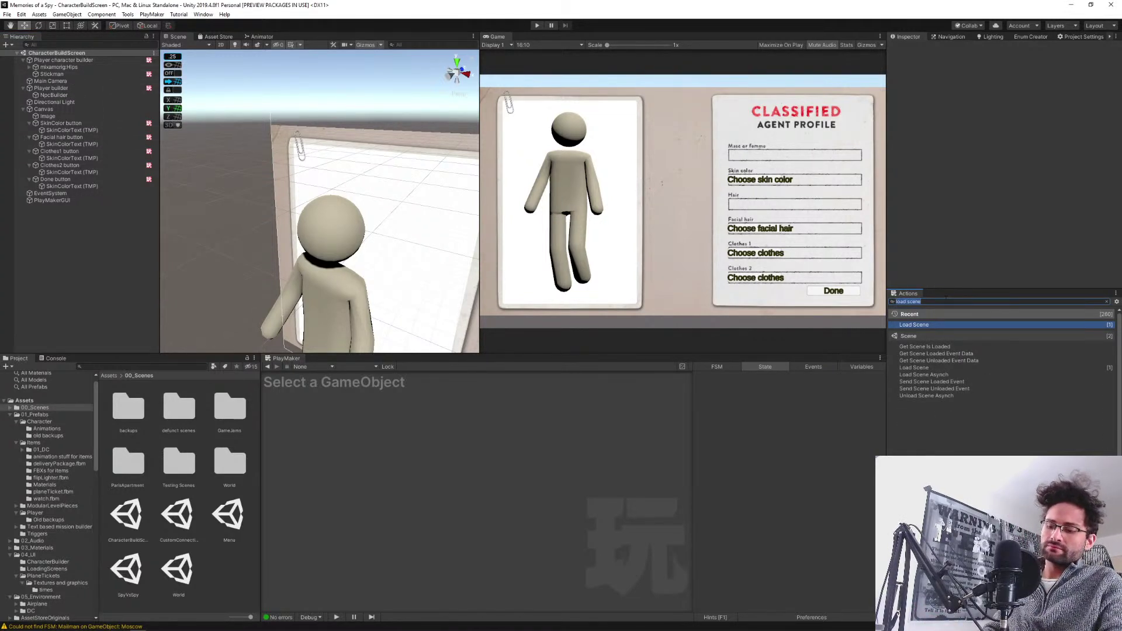
type("save")
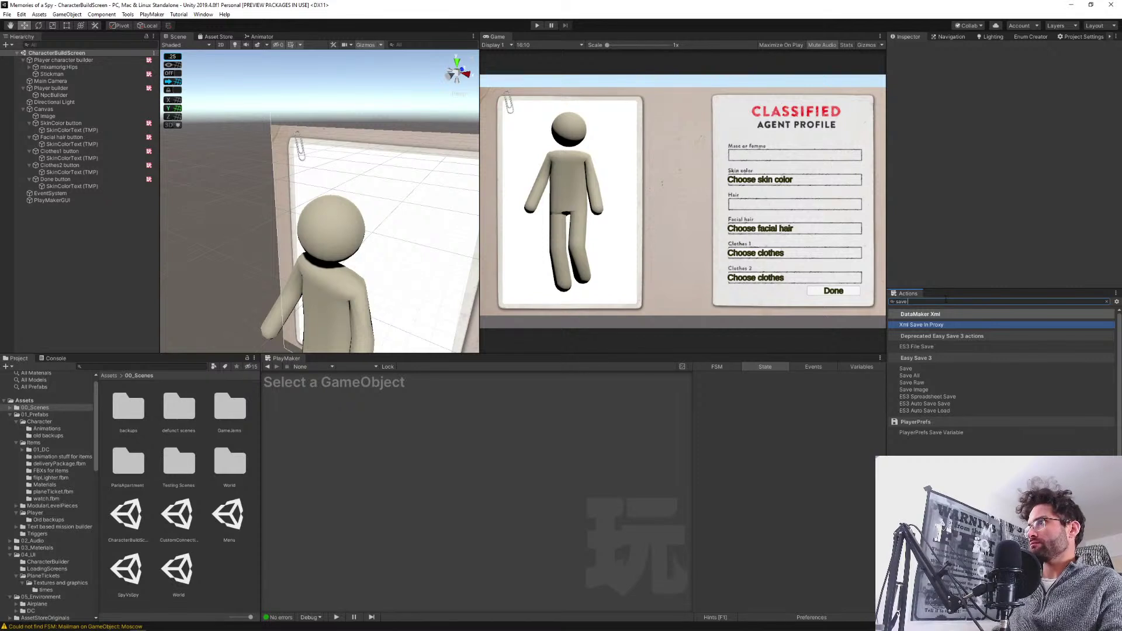
key("Down")
key("Down")
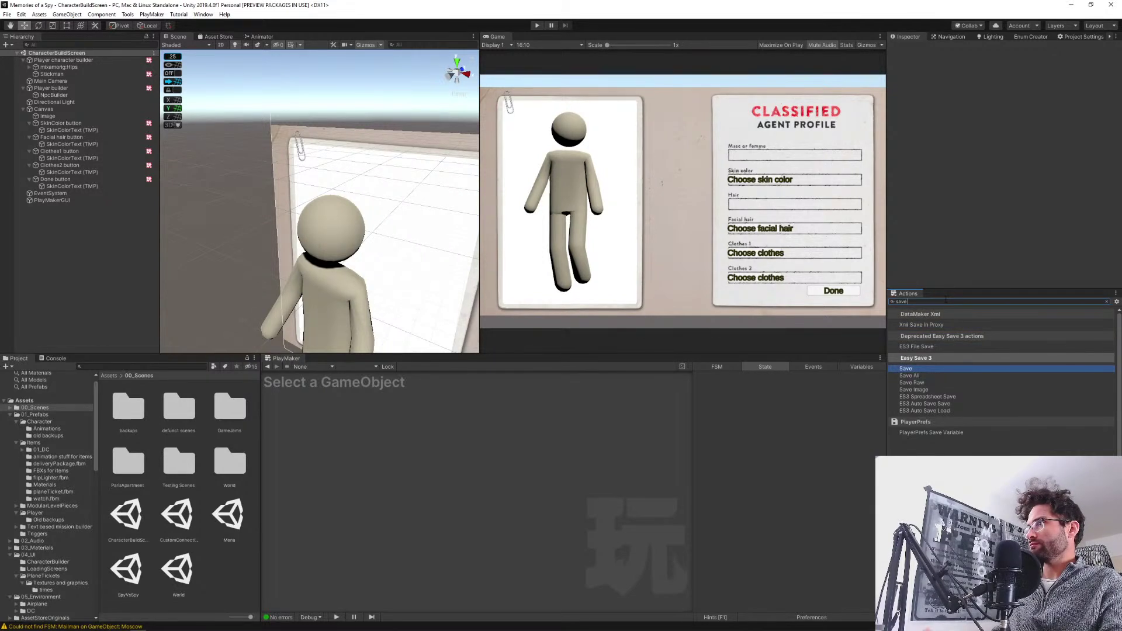
key("Down")
key("Down")
key("Down")
key("Down")
key("Down")
key("Down")
key("Up")
key("Up")
key("Up")
key("Up")
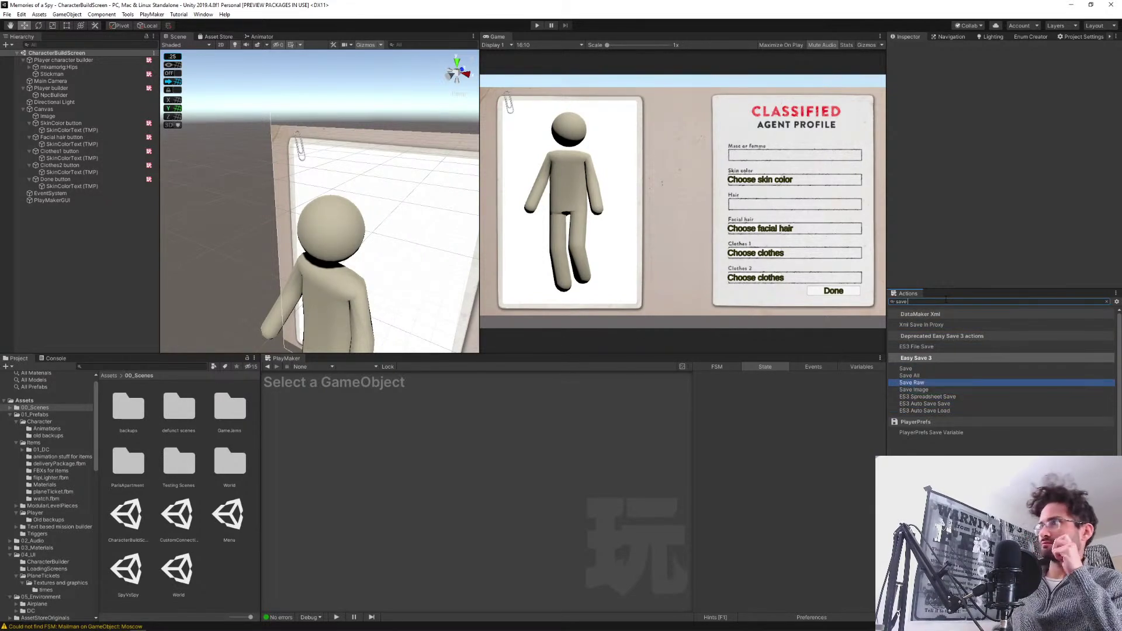
key("Up")
key("Up")
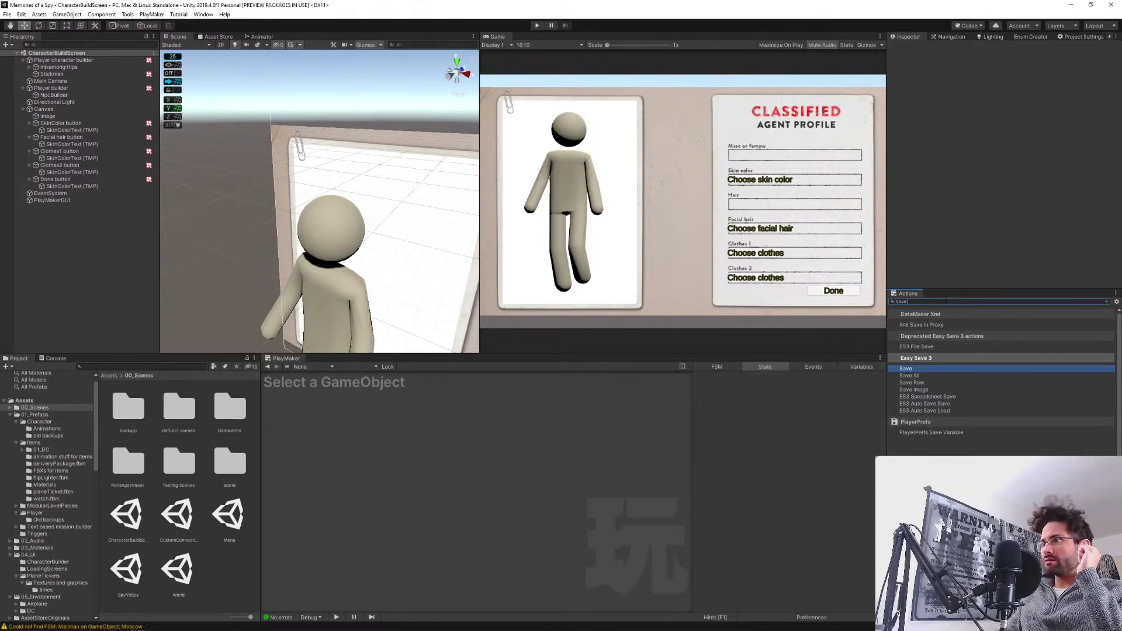
key("Down")
key("Down")
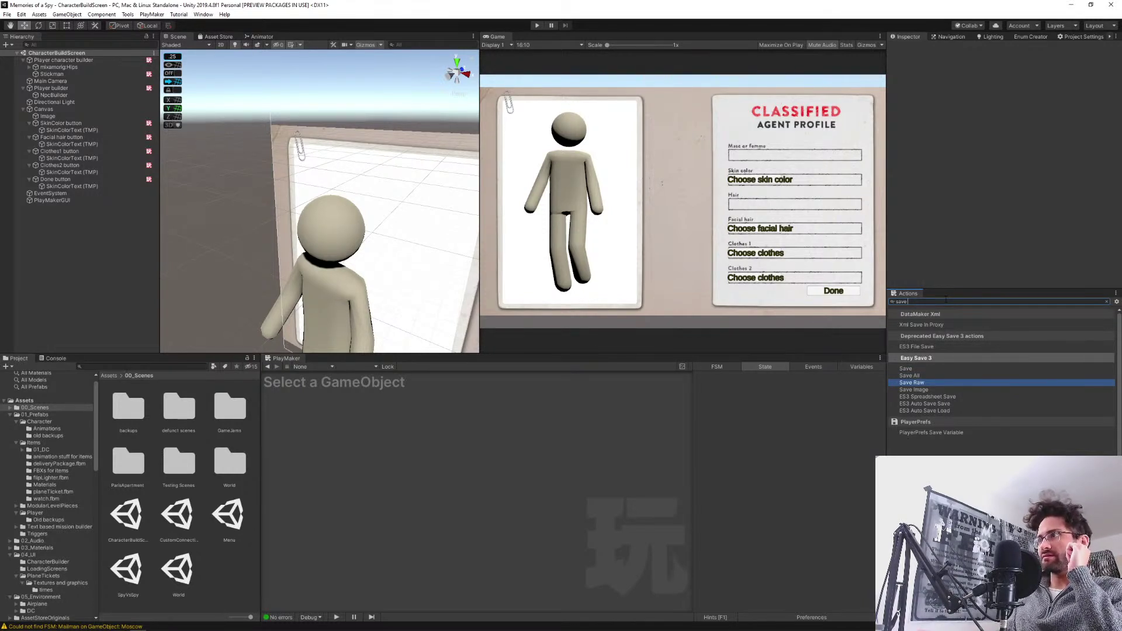
key("Down")
key("Down")
key("Down")
key("Up")
key("Up")
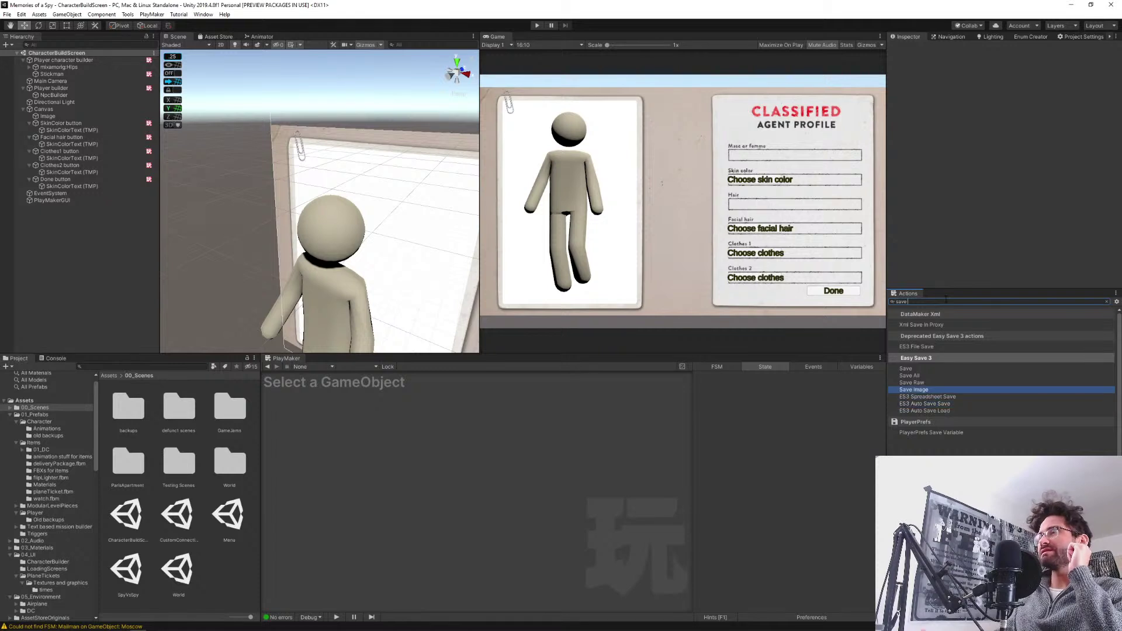
key("Up")
key("Up")
key("Up")
key("Up")
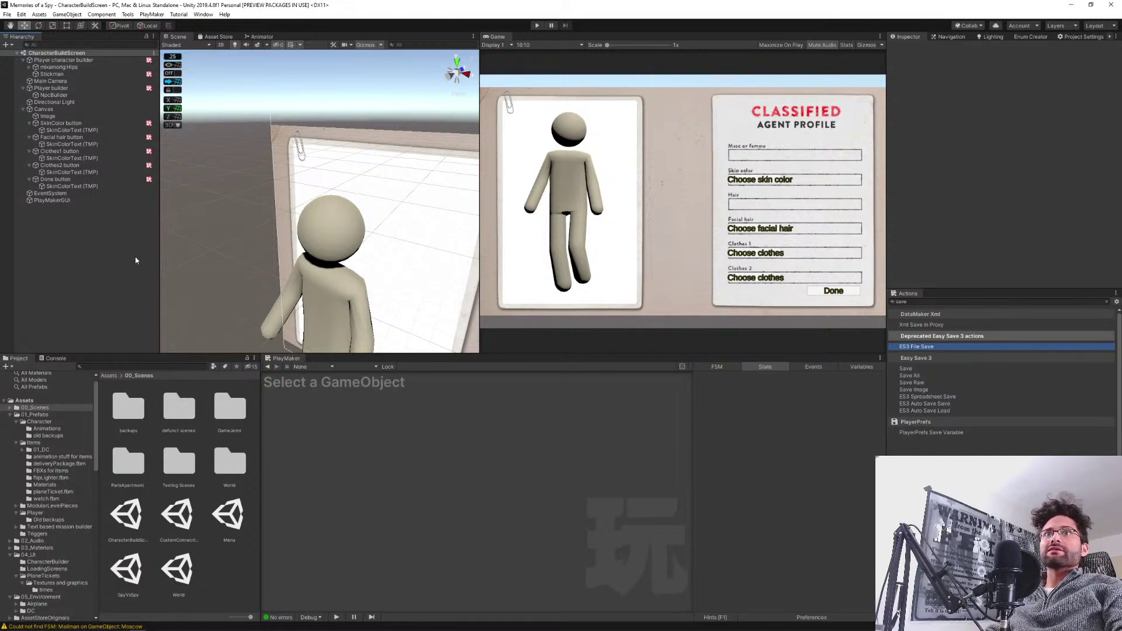
Widen the Hierarchy area so the scene's object list has more room.
left_click_drag(160, 261, 206, 261)
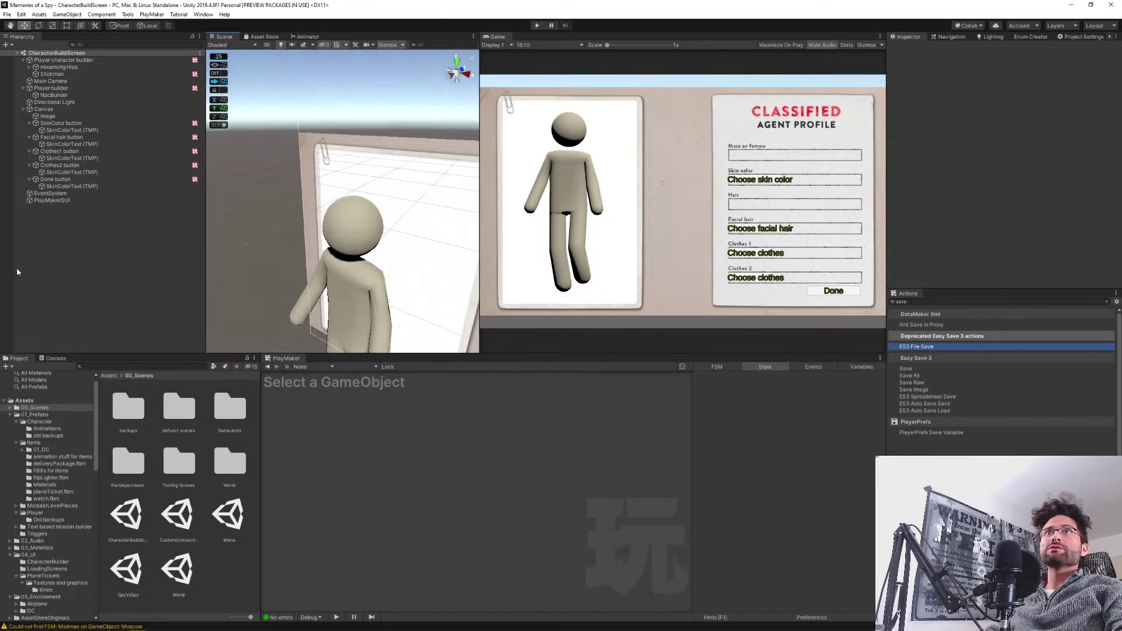
left_click(152, 14)
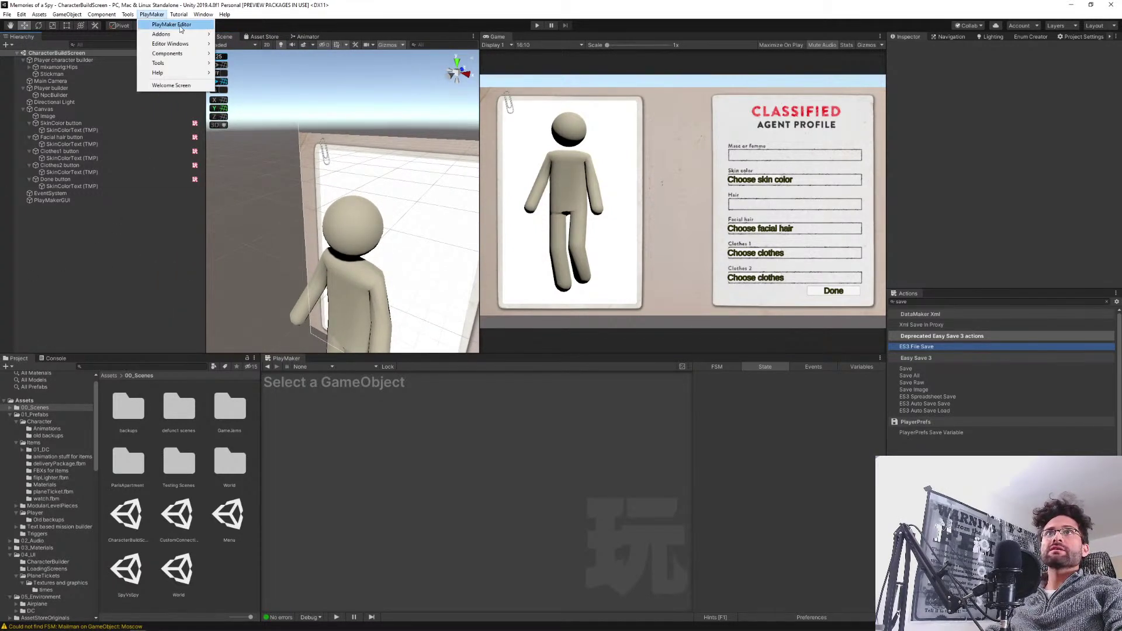
left_click(171, 85)
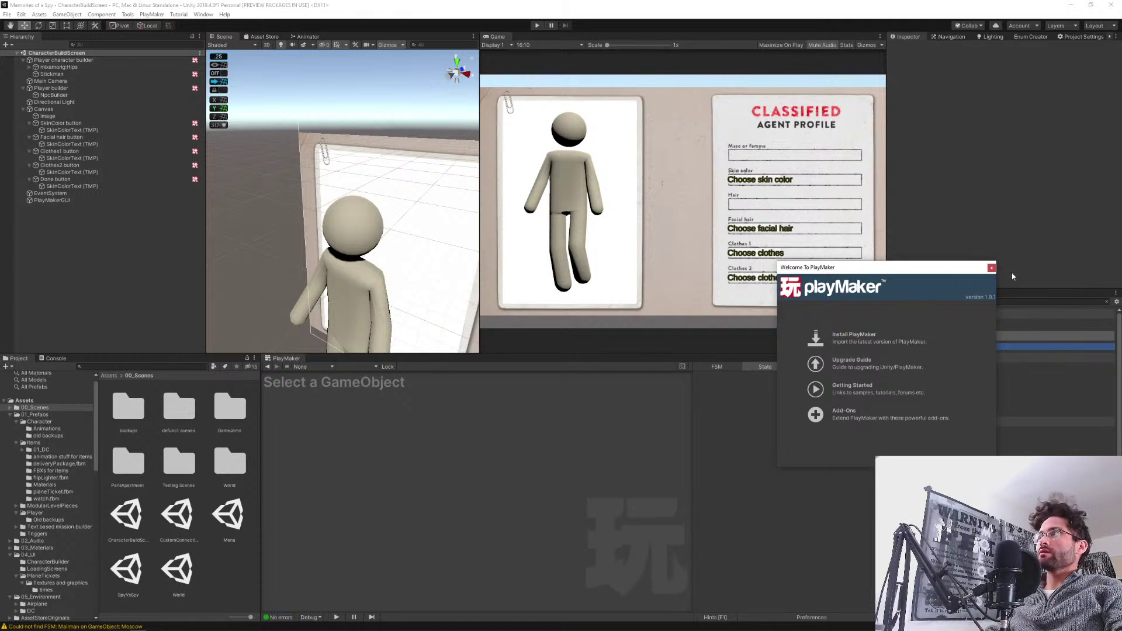
left_click(992, 269)
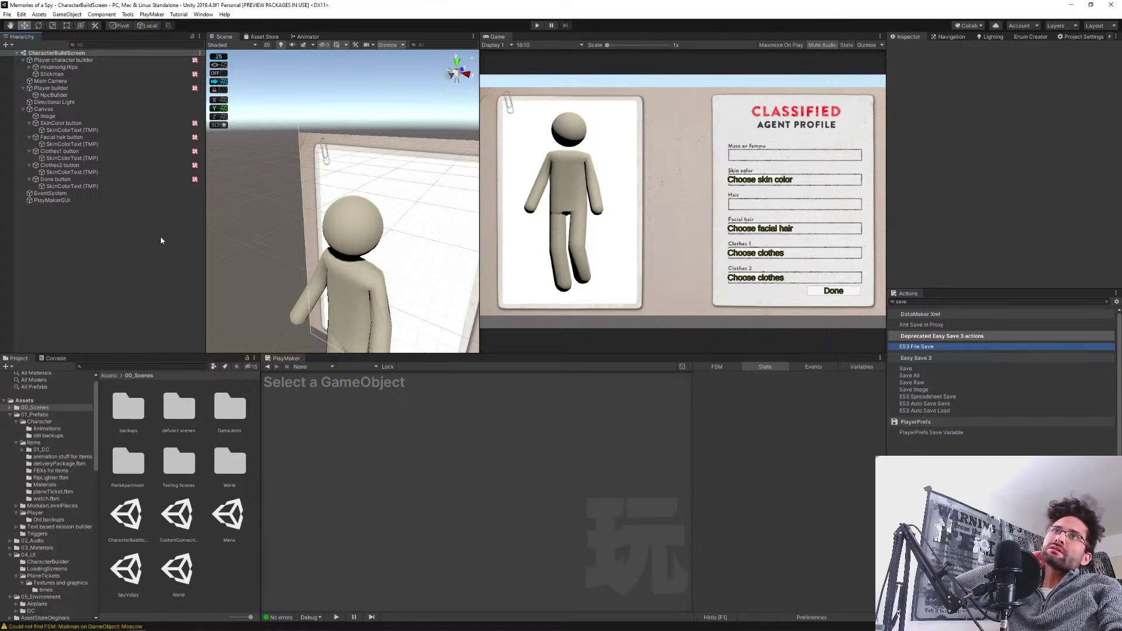
Switch to Chrome, search Google for "how to bring variables to scene playmaker unity", and accept the suggested wording with "variable".
key("alt+Tab")
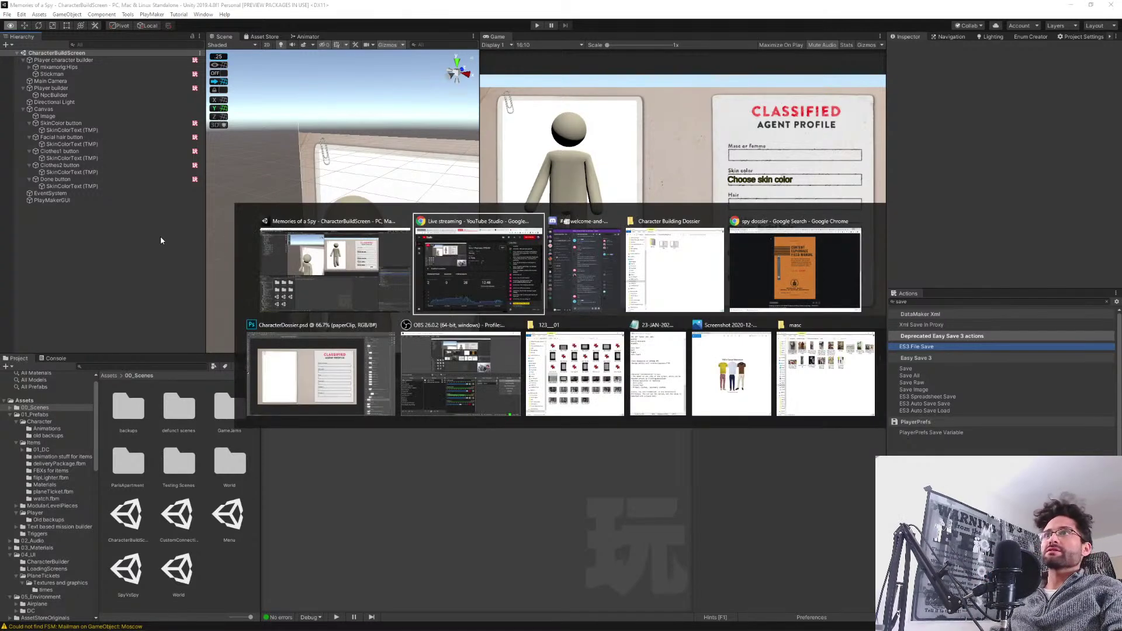
key("alt+Tab")
key("alt+Tab")
key("alt+Tab")
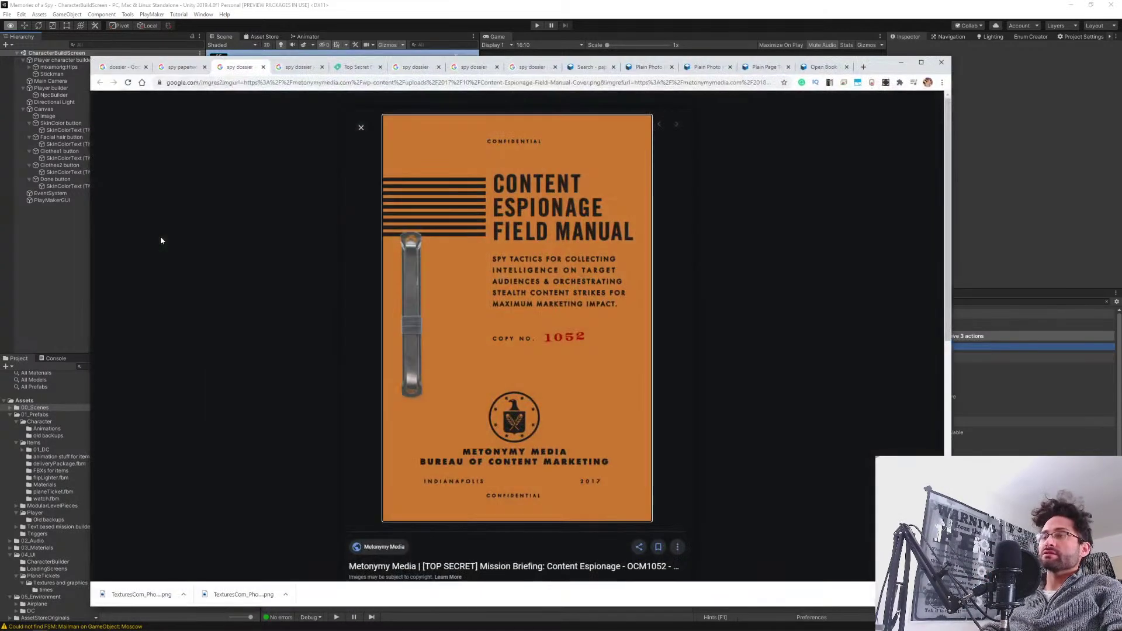
key("ctrl+t")
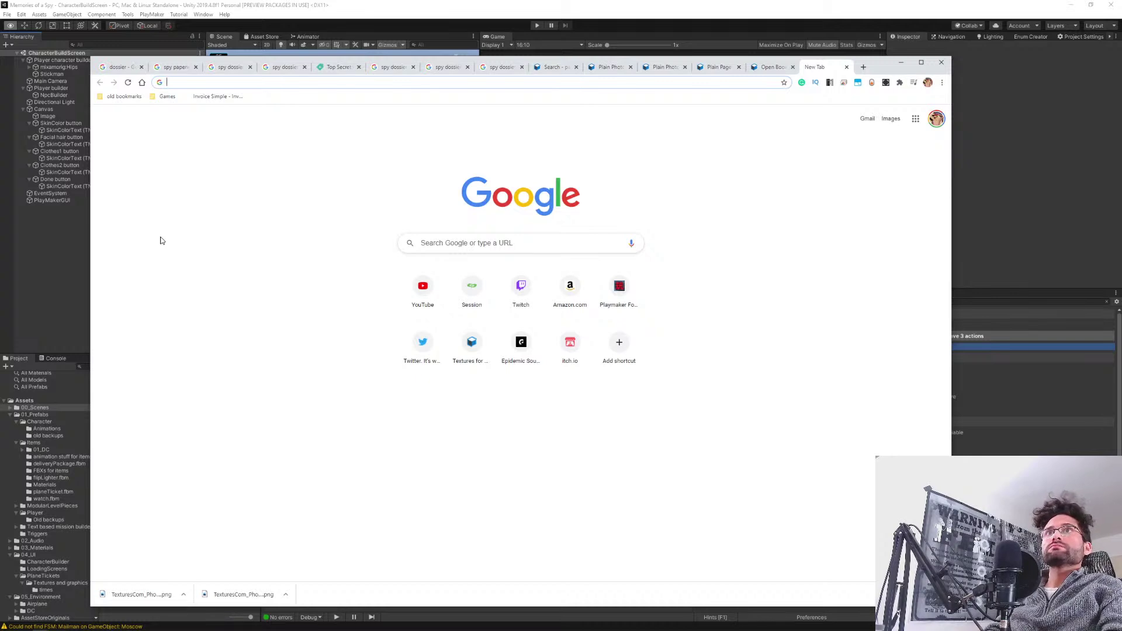
type("how to bring")
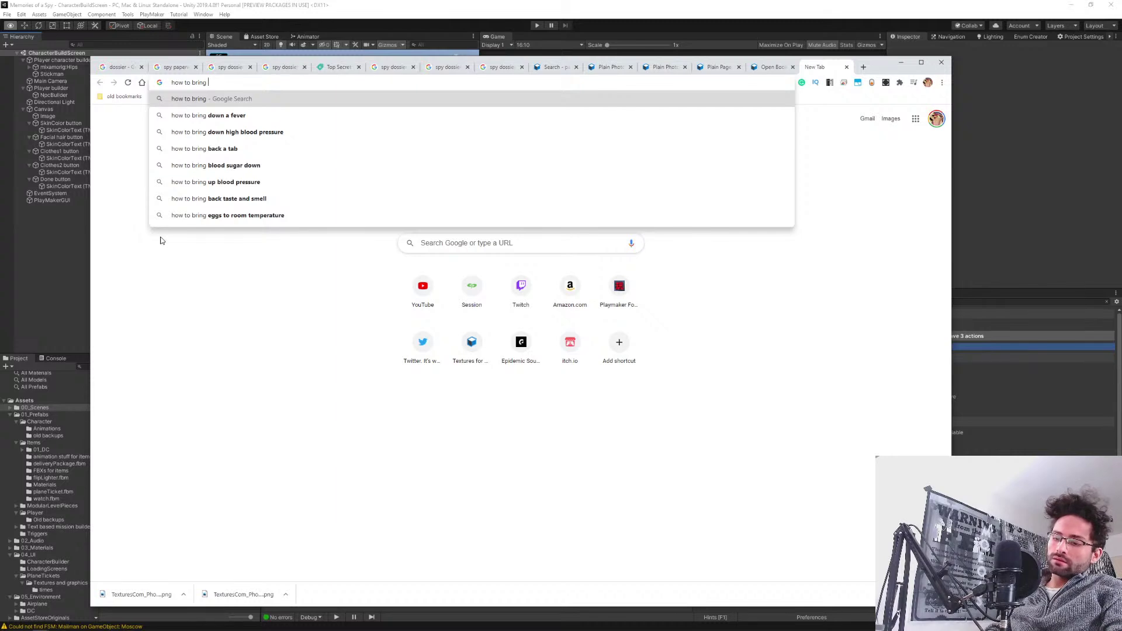
type("variables")
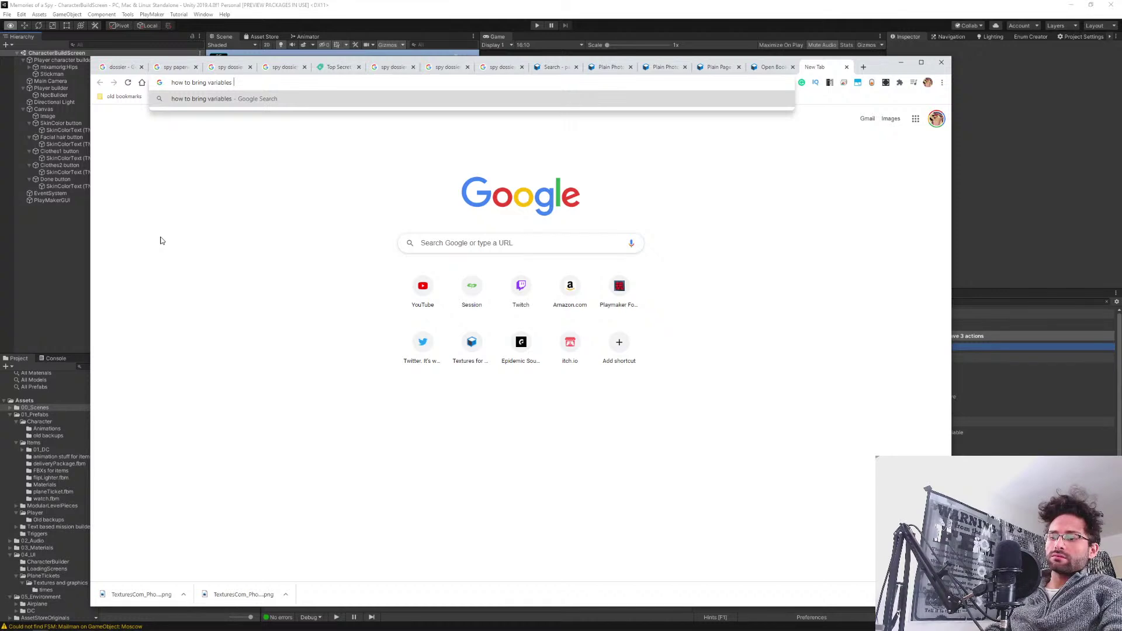
type("to scen")
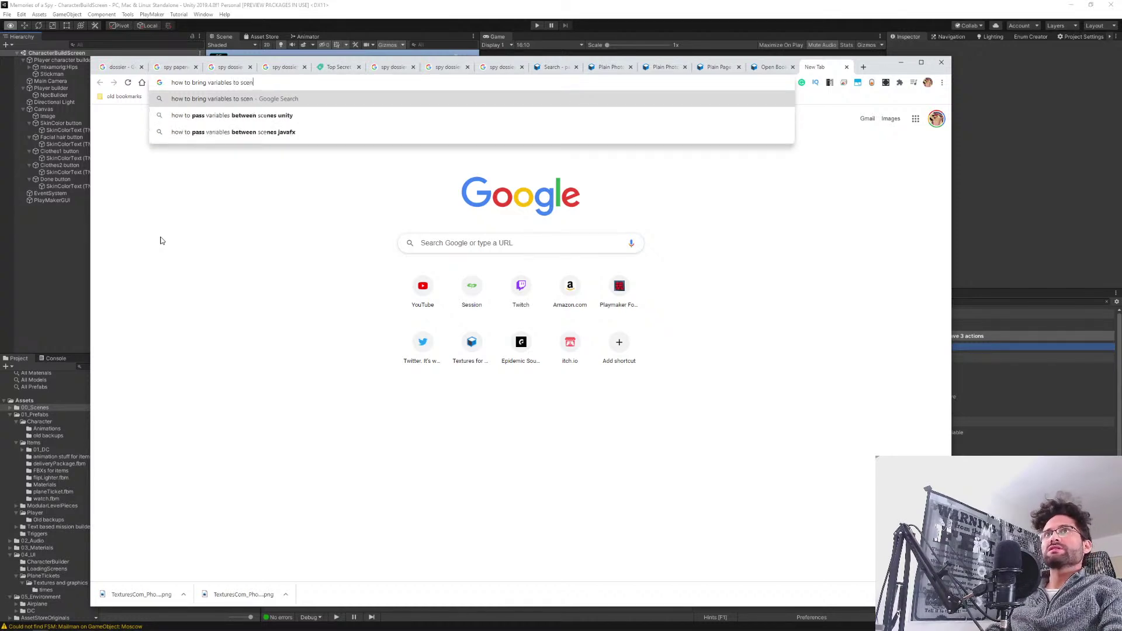
type("e playmaker")
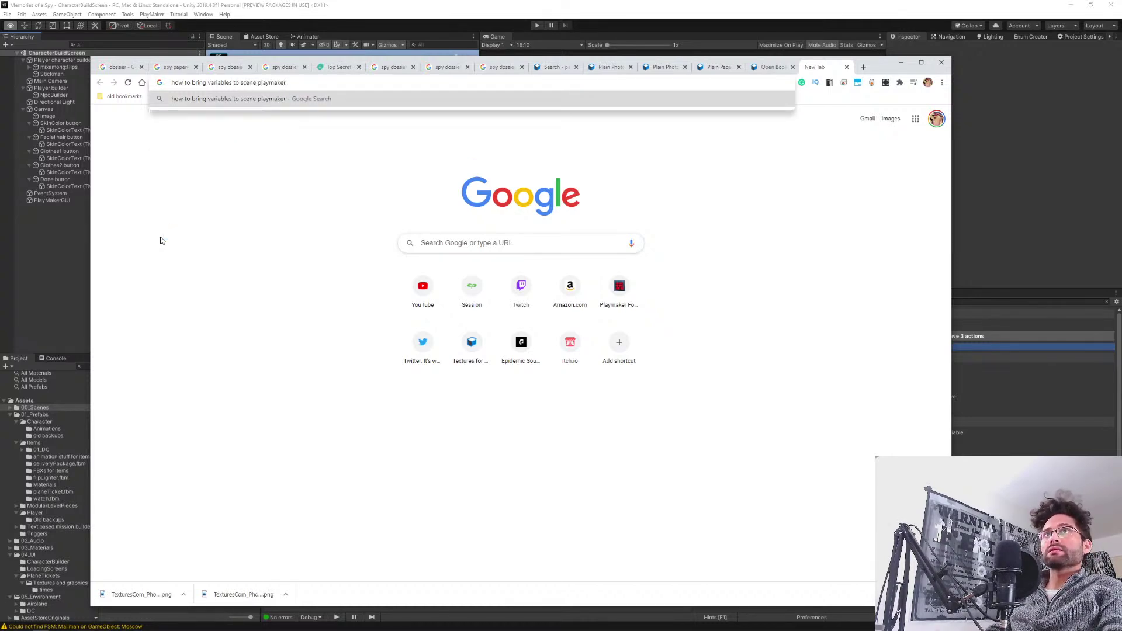
type(" unity")
key("Return")
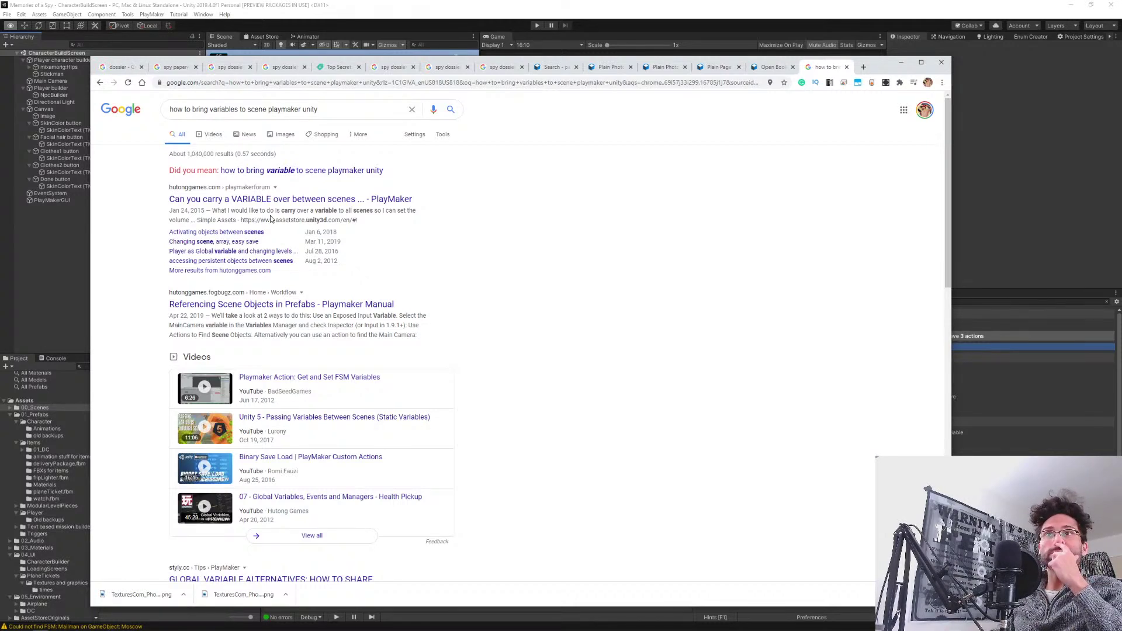
left_click(296, 170)
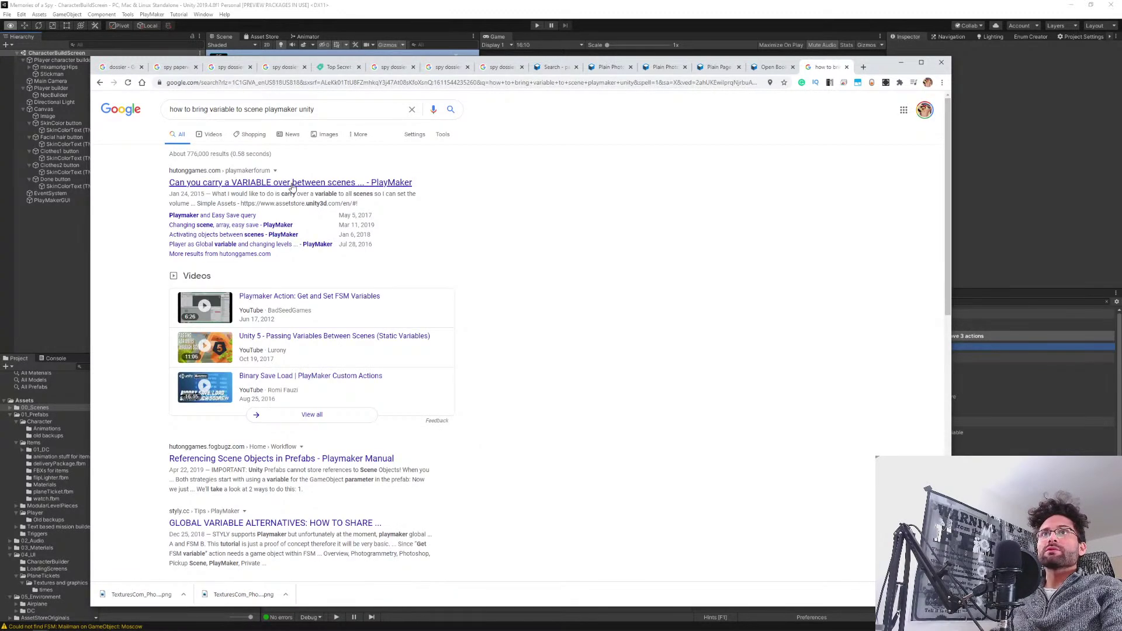
Open the PlayMaker forum topic about carrying a variable over between scenes and read the question and its replies.
left_click(290, 182)
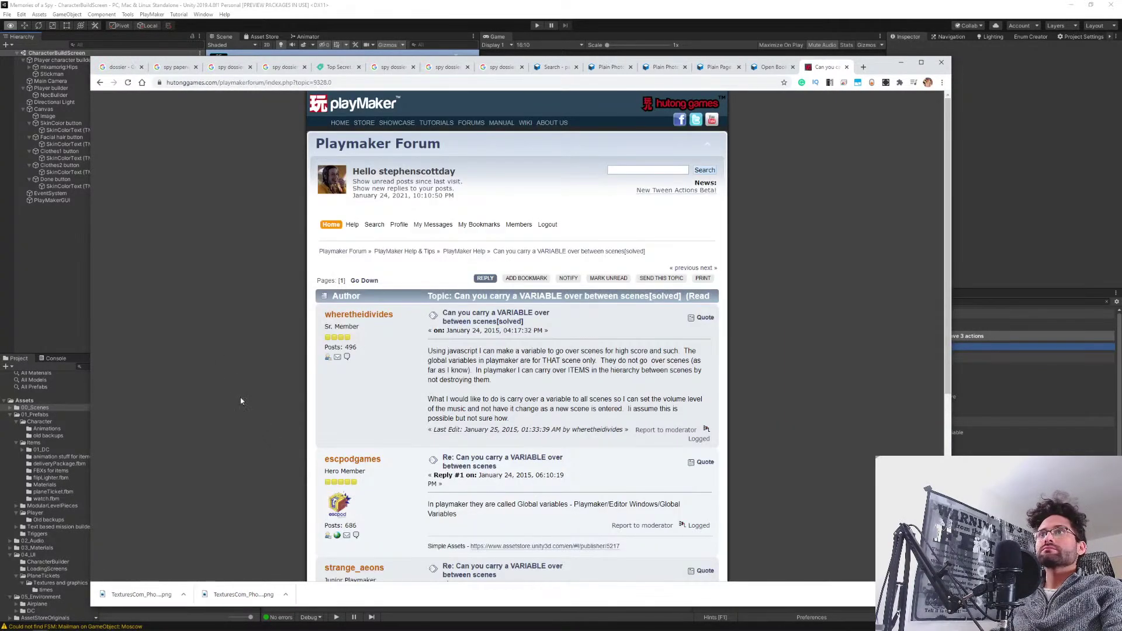
scroll(226, 272, "down", 1)
scroll(225, 272, "down", 2)
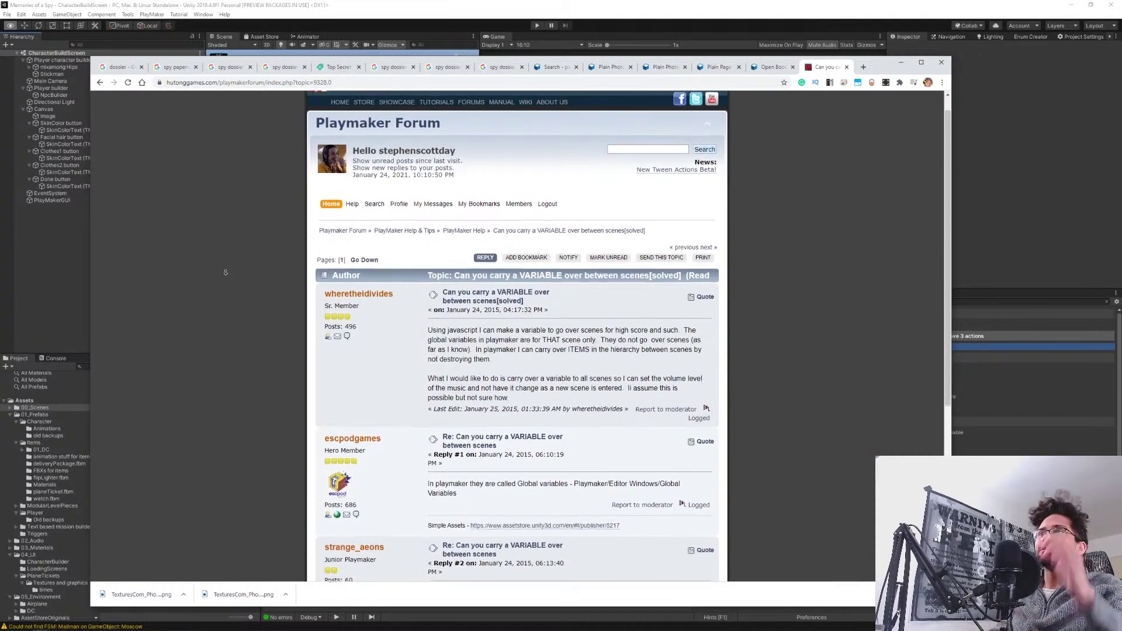
scroll(226, 273, "down", 2)
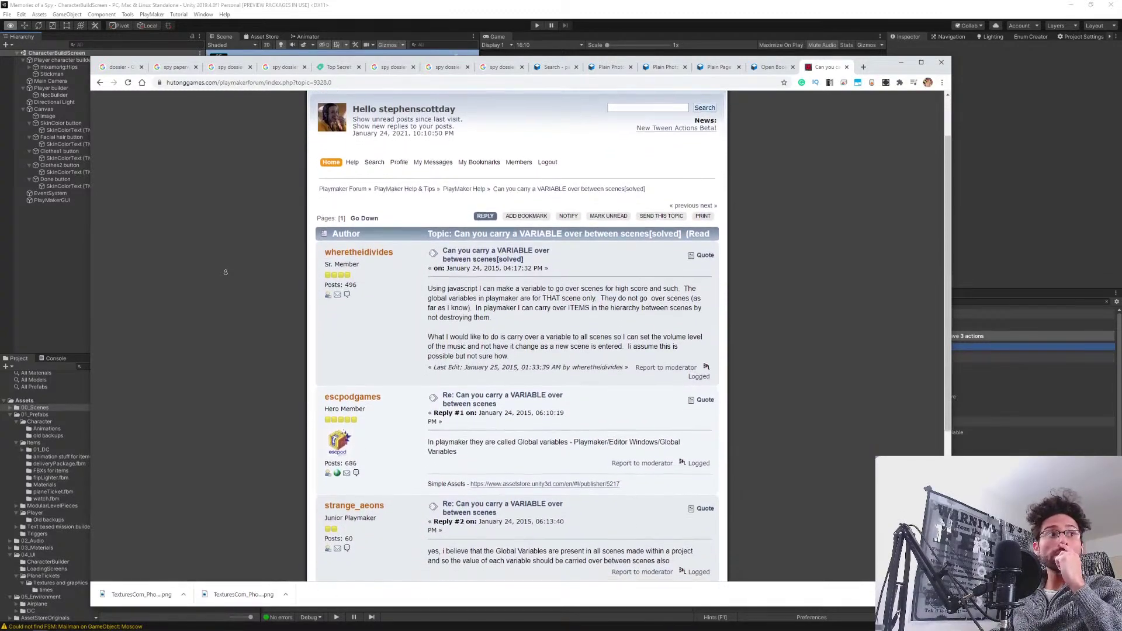
scroll(225, 272, "down", 1)
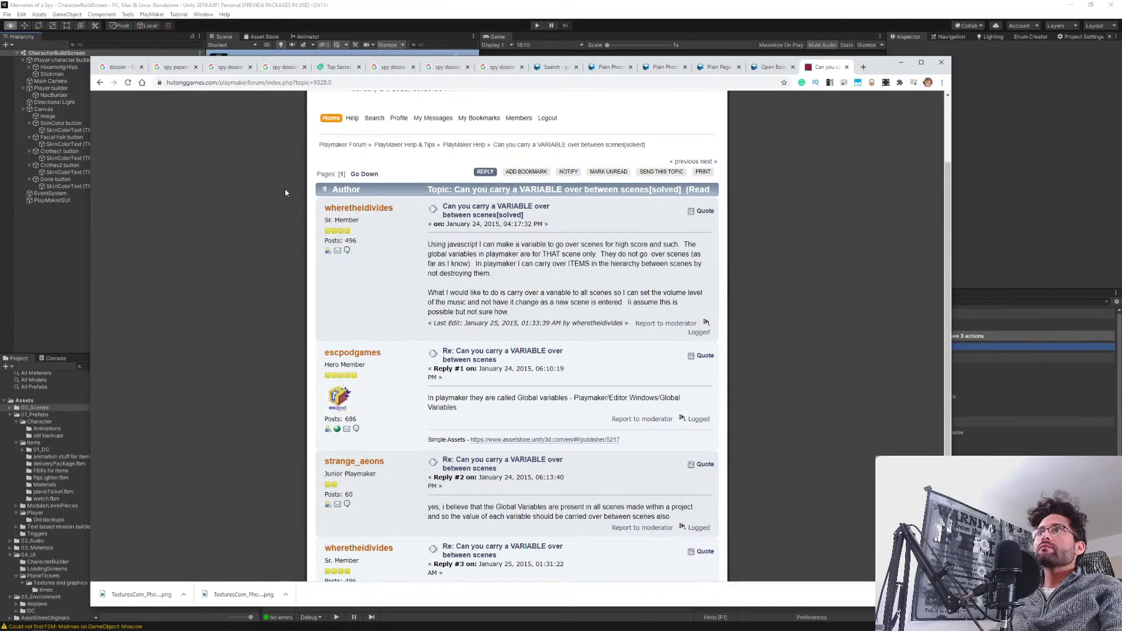
scroll(278, 185, "down", 1)
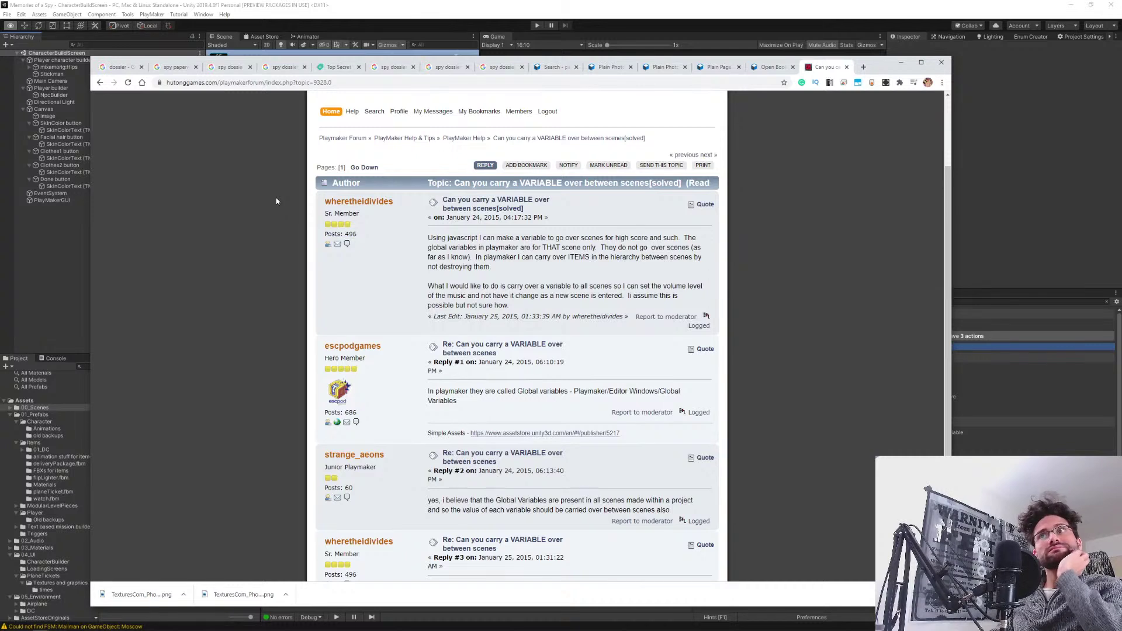
left_click_drag(468, 238, 657, 268)
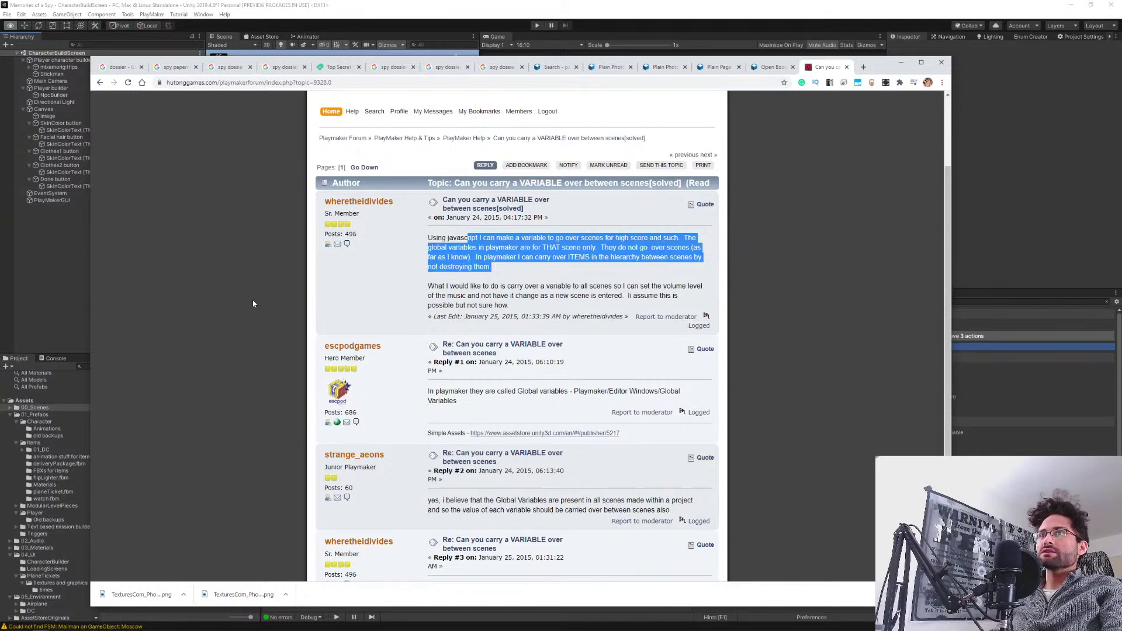
left_click(225, 247)
scroll(225, 240, "down", 1)
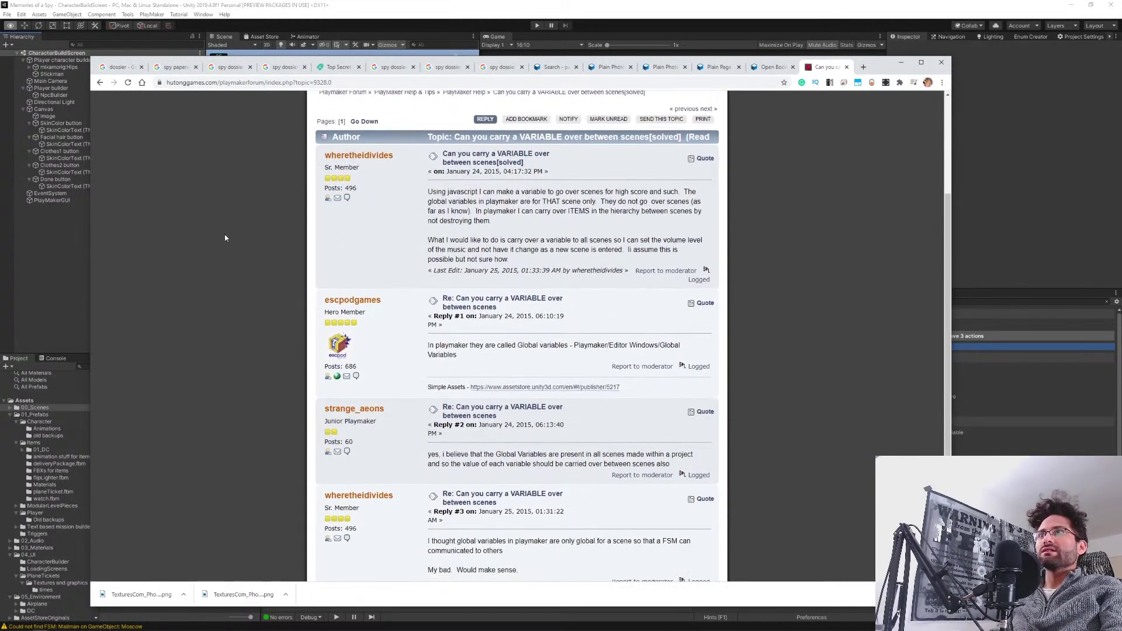
scroll(229, 222, "down", 3)
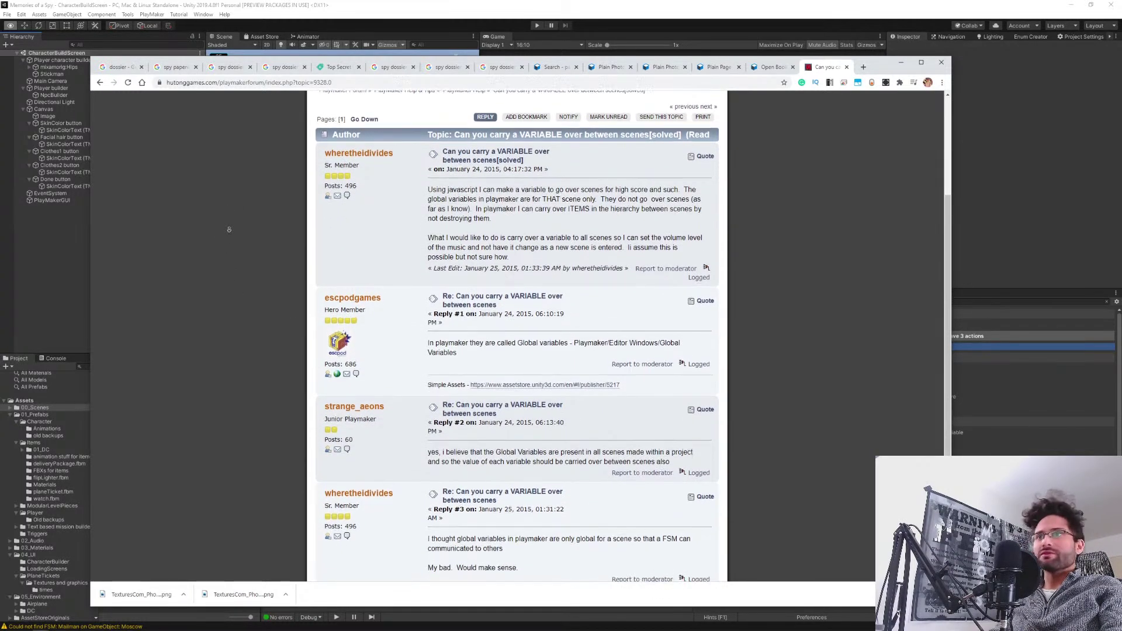
scroll(229, 227, "down", 1)
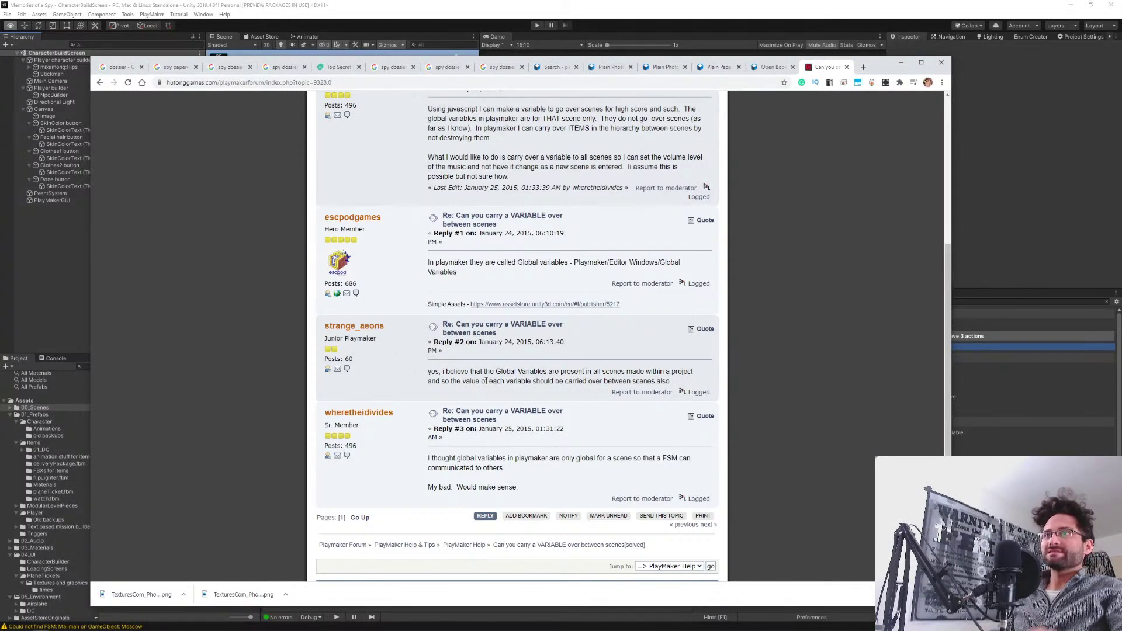
scroll(303, 343, "up", 3)
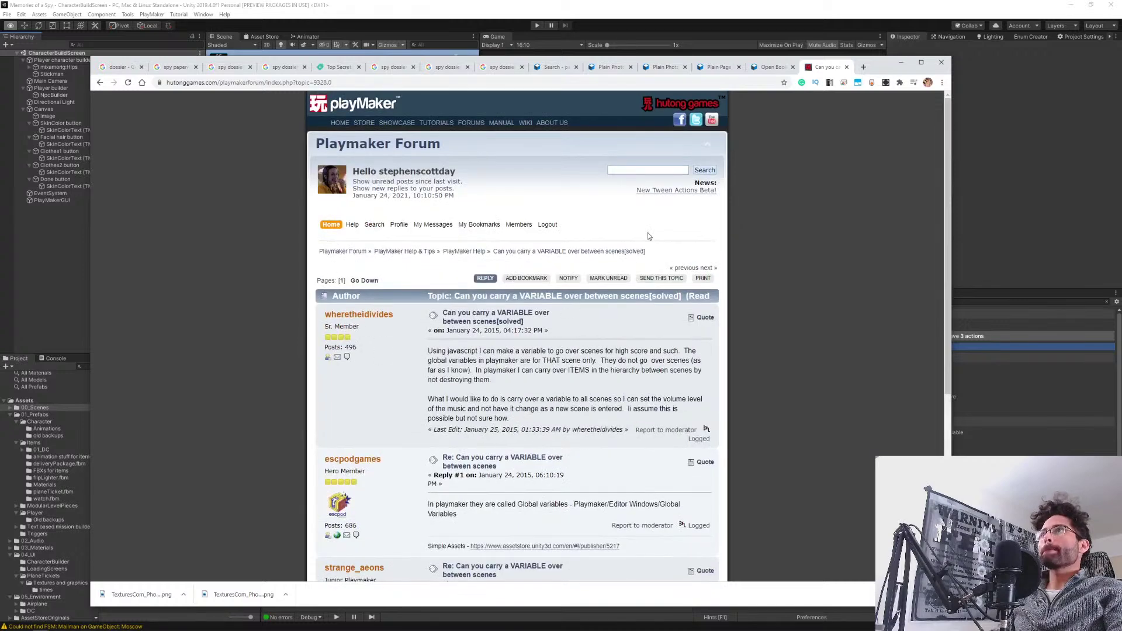
Search the whole PlayMaker forum for "variables between scenes" from its main page and review the results.
left_click(609, 170)
type("v")
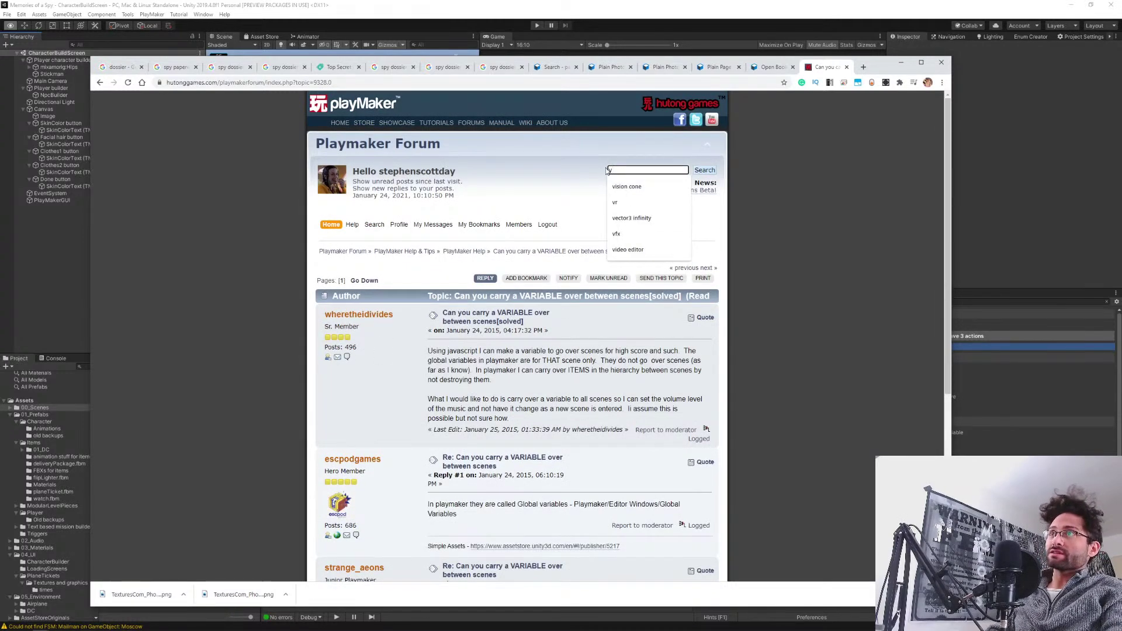
type("ariables betw")
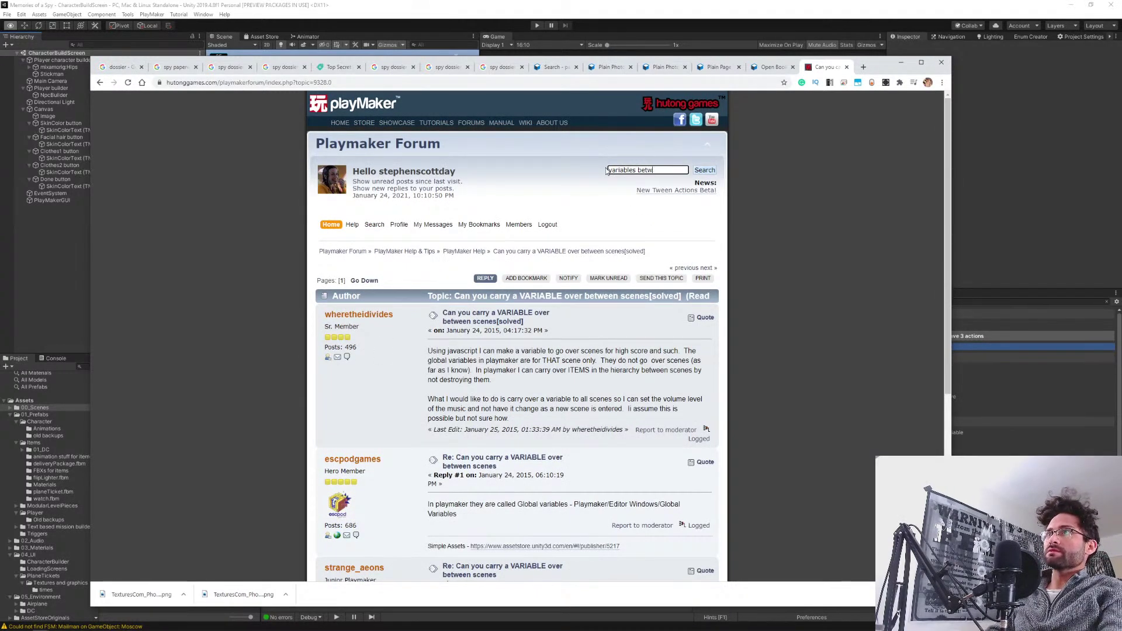
type("een scenes")
key("Return")
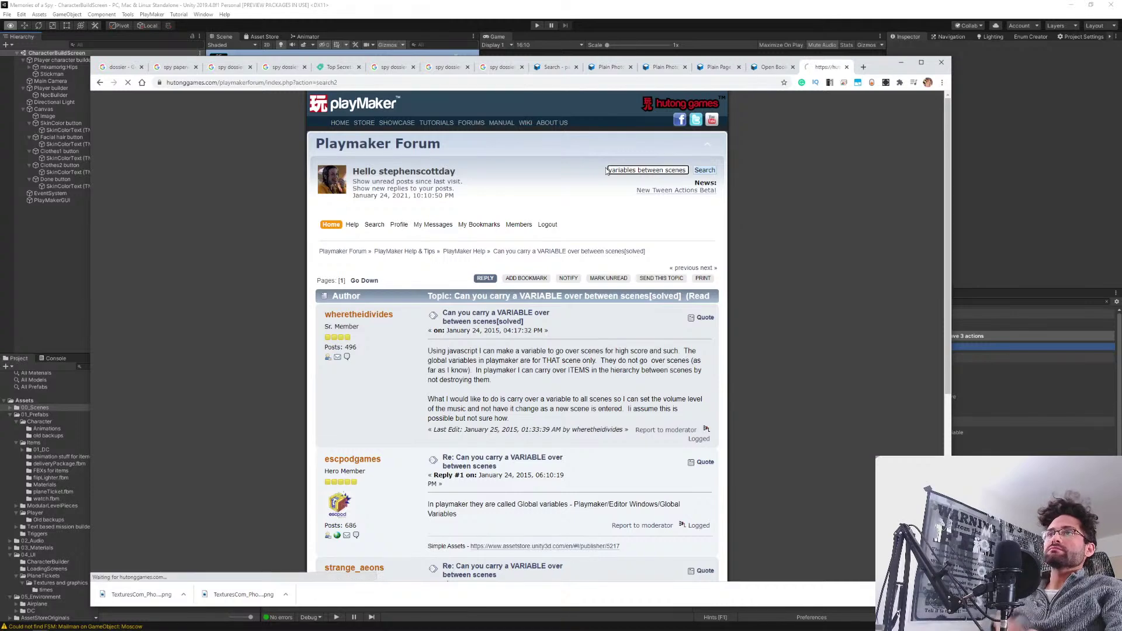
left_click(346, 254)
left_click(657, 169)
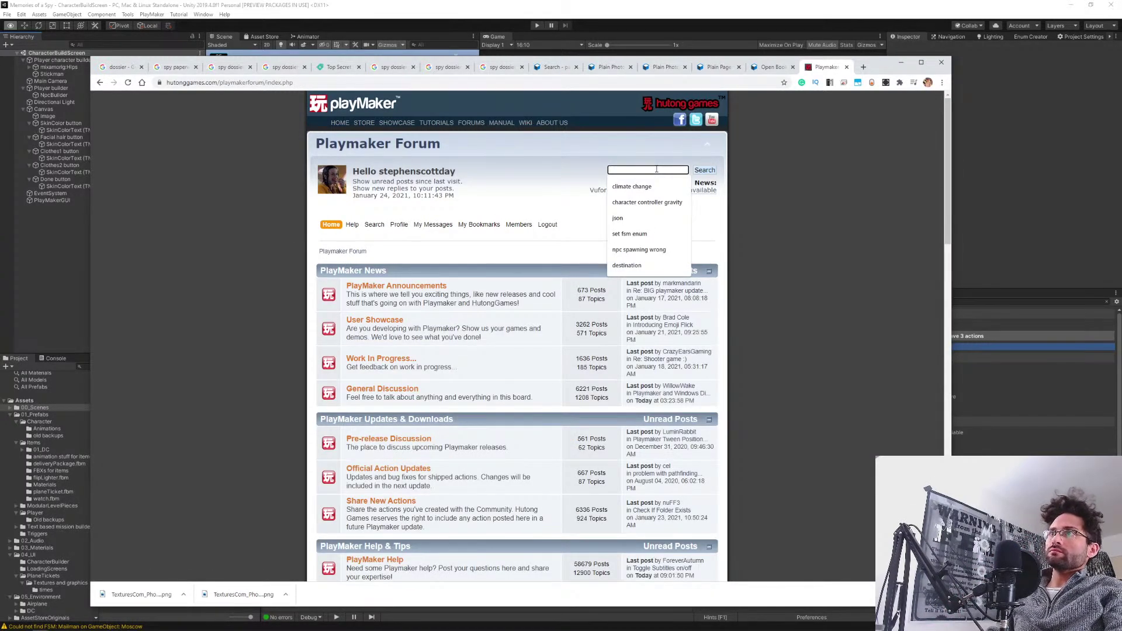
type("varia")
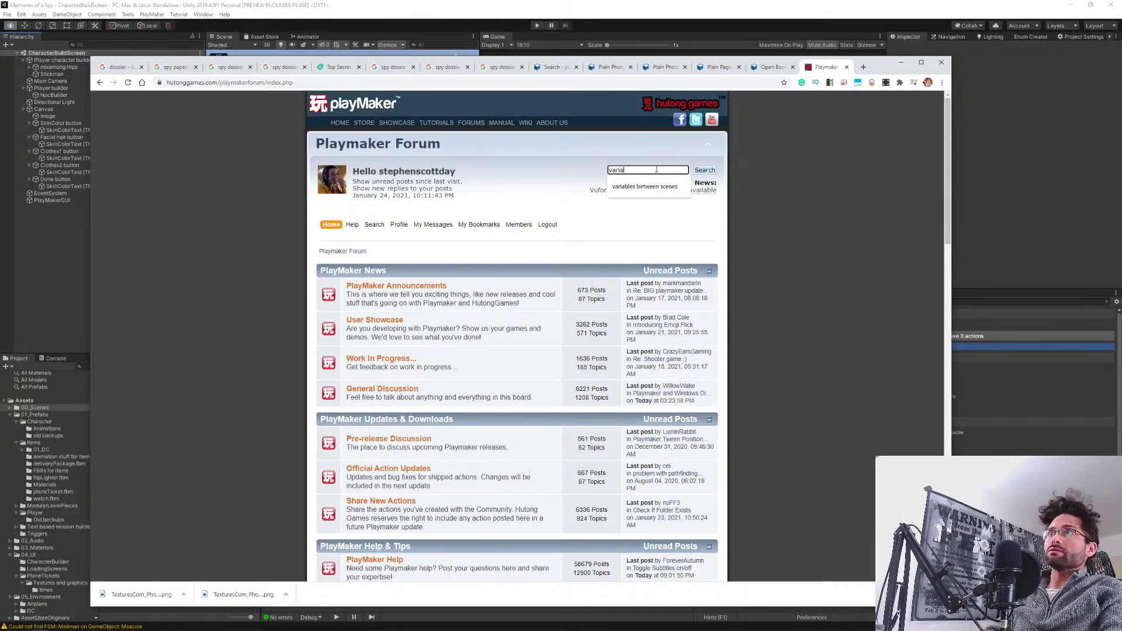
type("b")
key("Down")
key("Return")
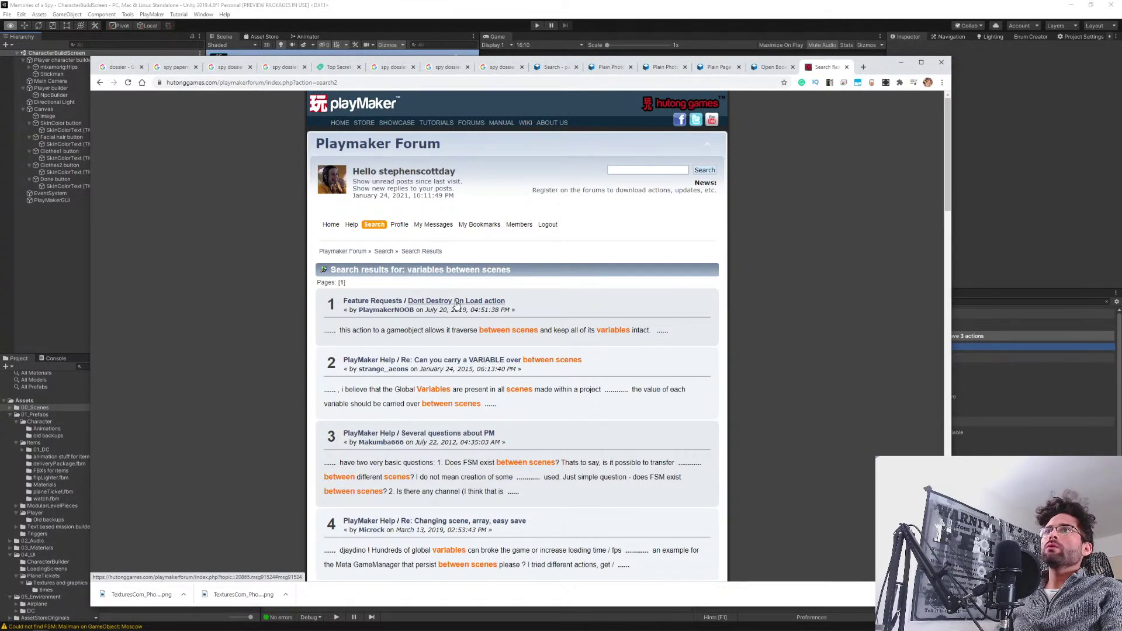
Switch back to Unity and add the Dont Destroy On Load action to State 1 of the Player character builder's FSM.
left_click(836, 36)
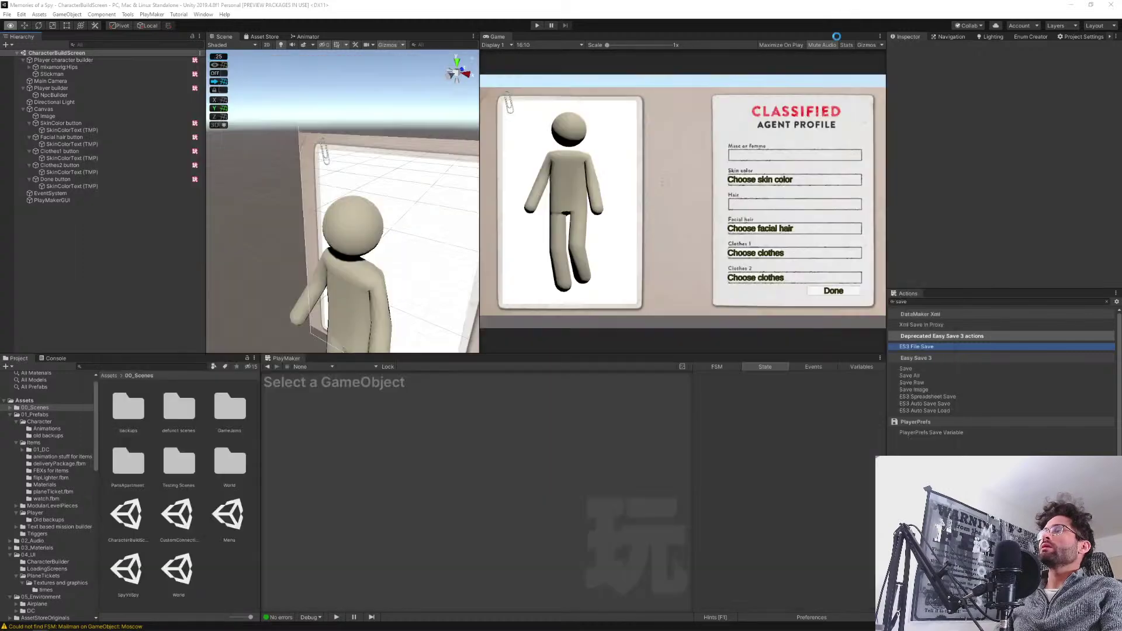
left_click(897, 302)
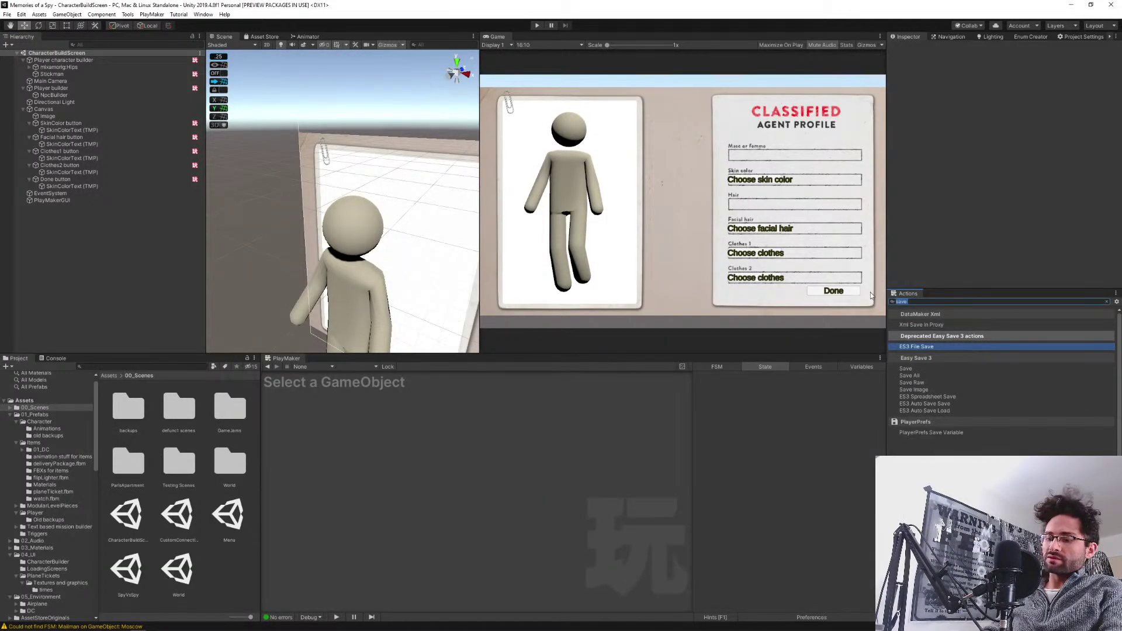
type("destroy on")
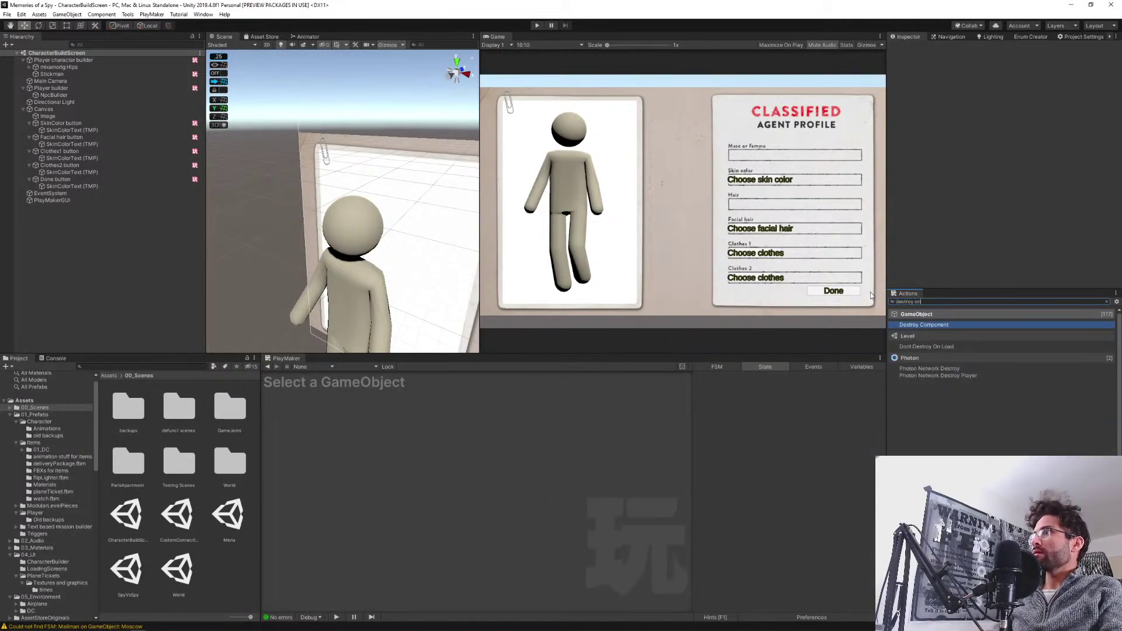
key("Down")
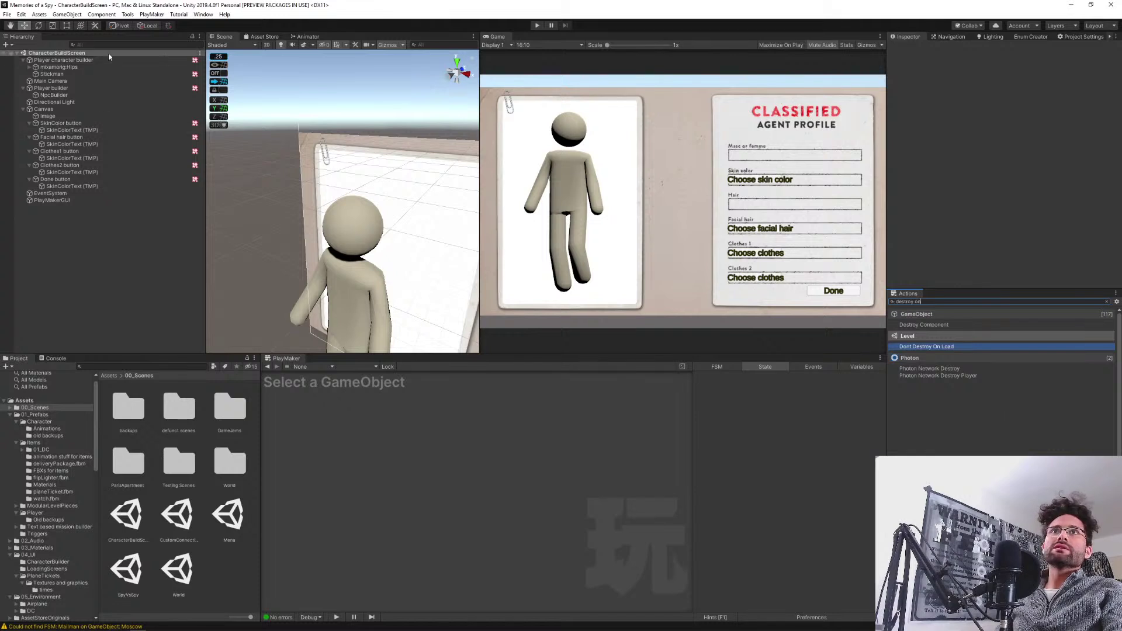
left_click(77, 60)
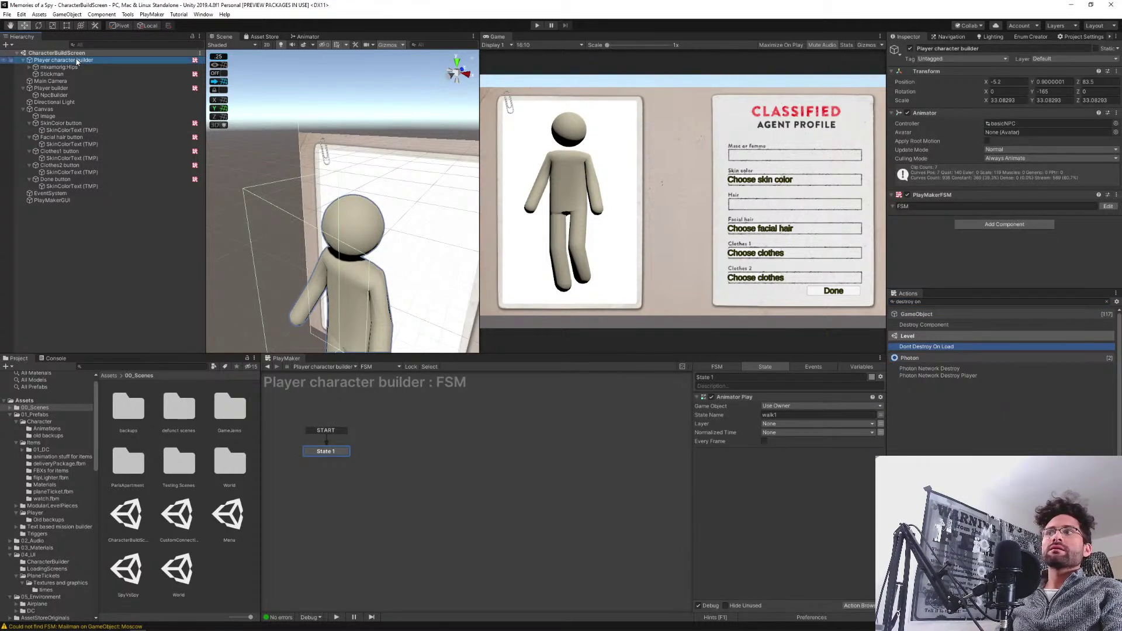
double_click(901, 349)
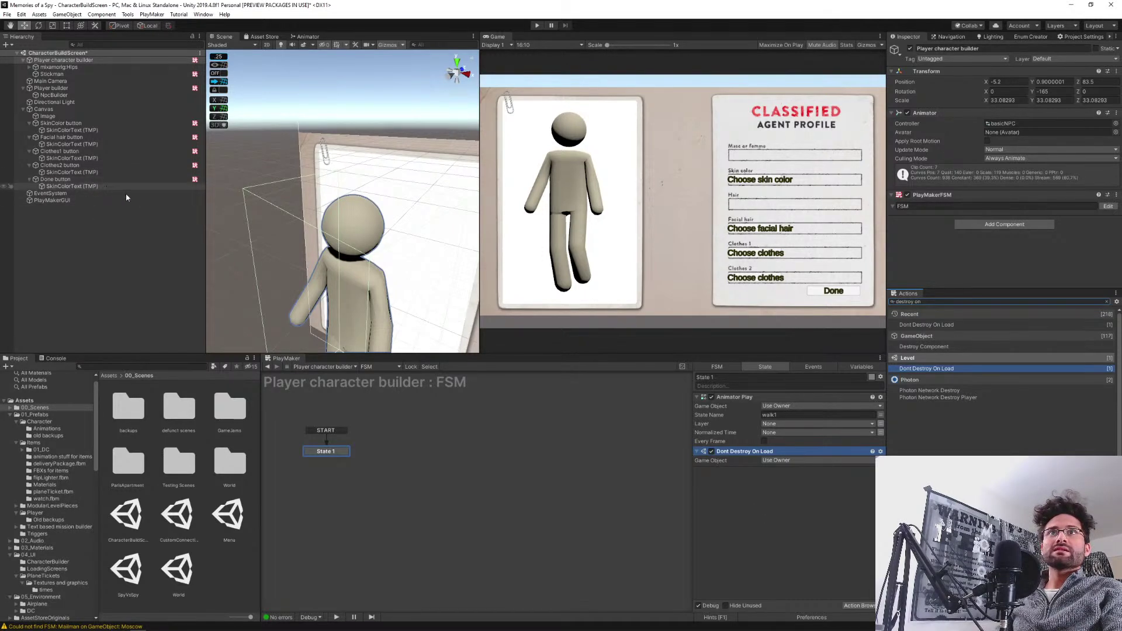
Check State 2 of the Done button's FSM, then play-test the builder by choosing skin color, facial hair and Clothes 2 and finishing with Done.
left_click(55, 179)
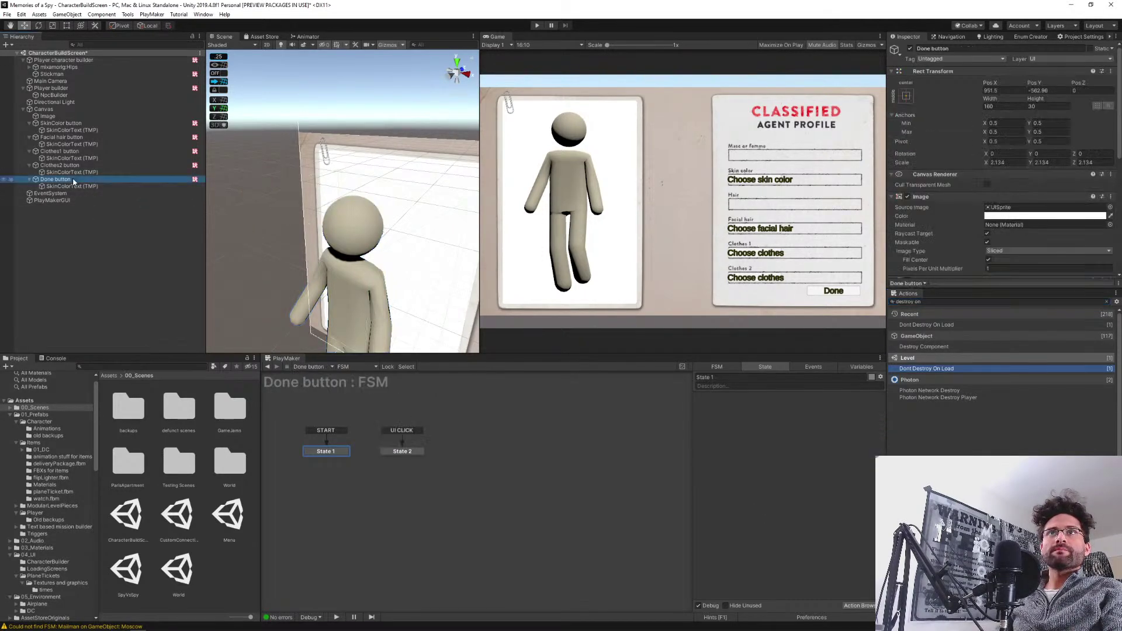
left_click(409, 455)
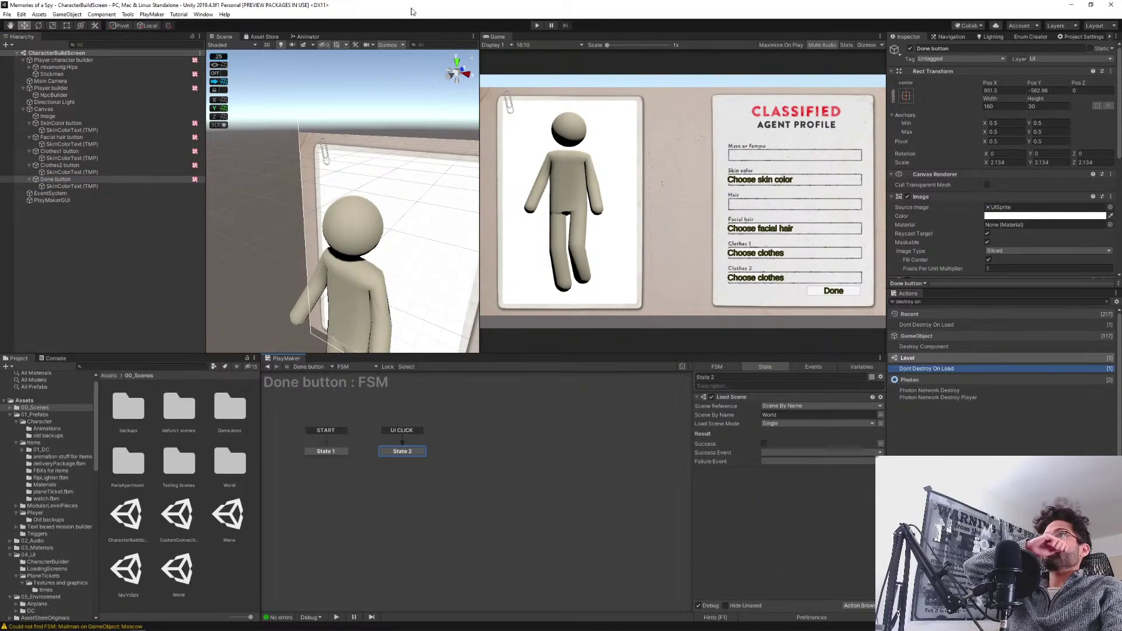
left_click(538, 26)
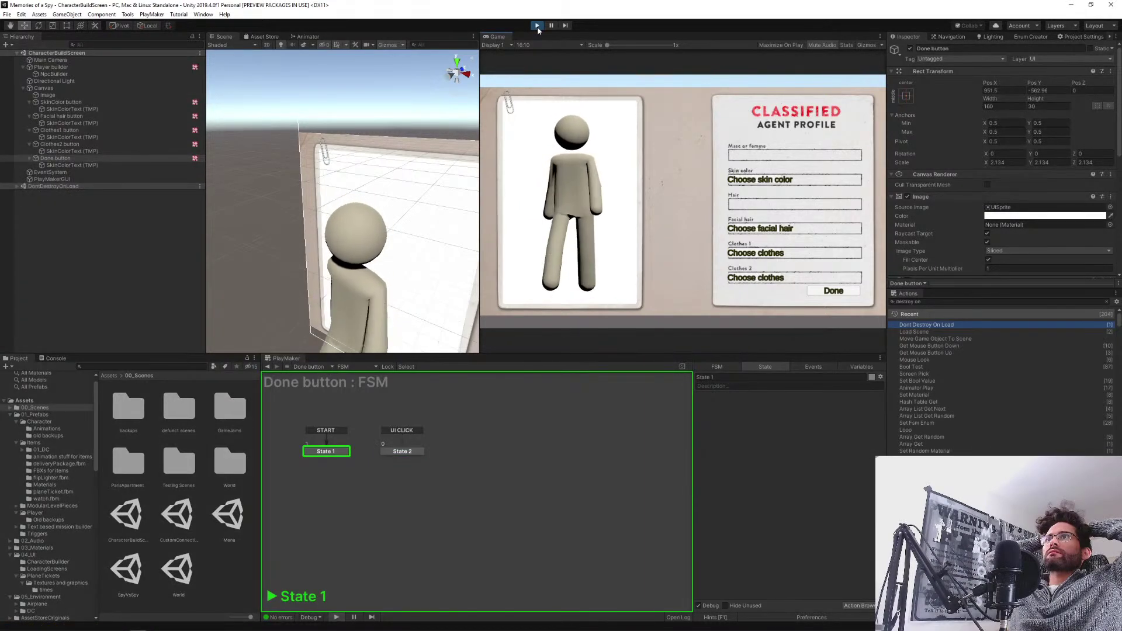
left_click(763, 182)
left_click(760, 233)
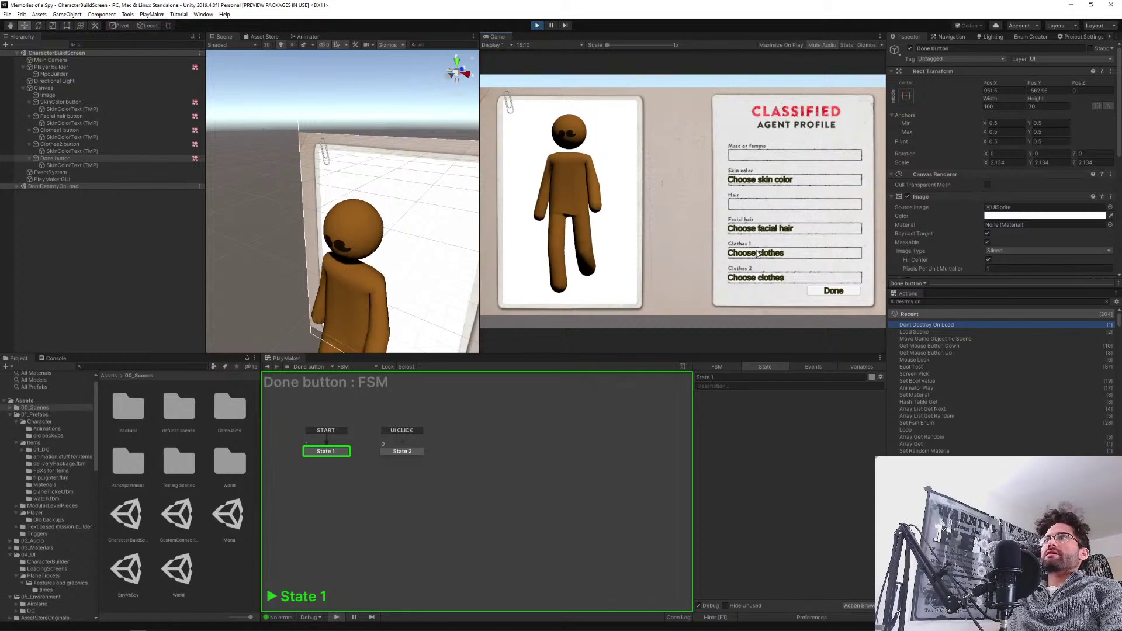
left_click(754, 279)
left_click(754, 278)
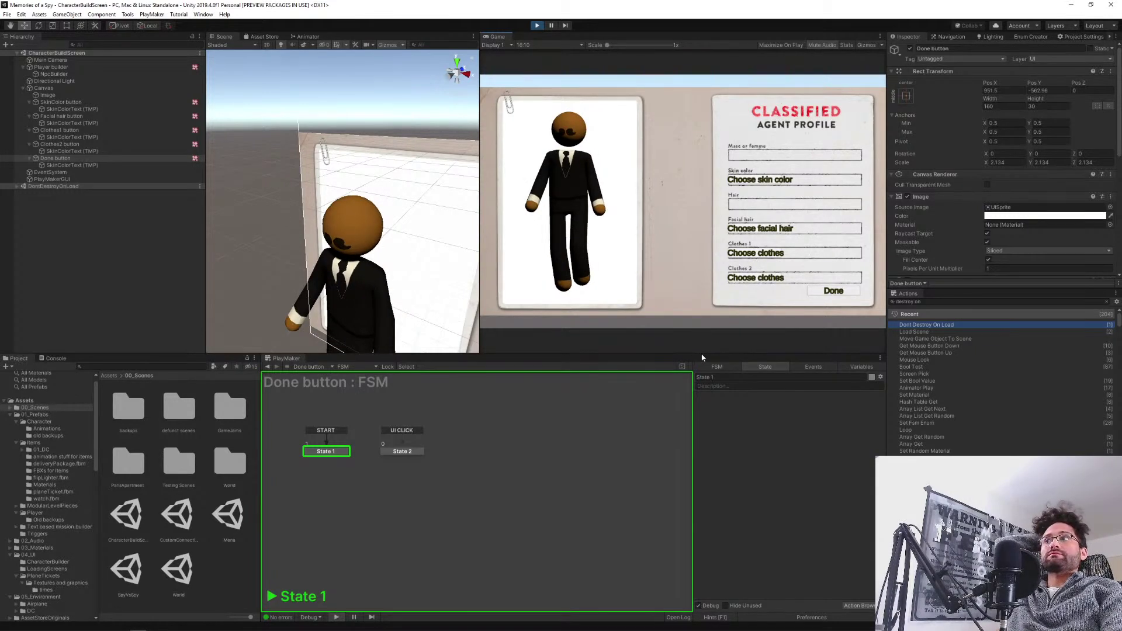
left_click(829, 291)
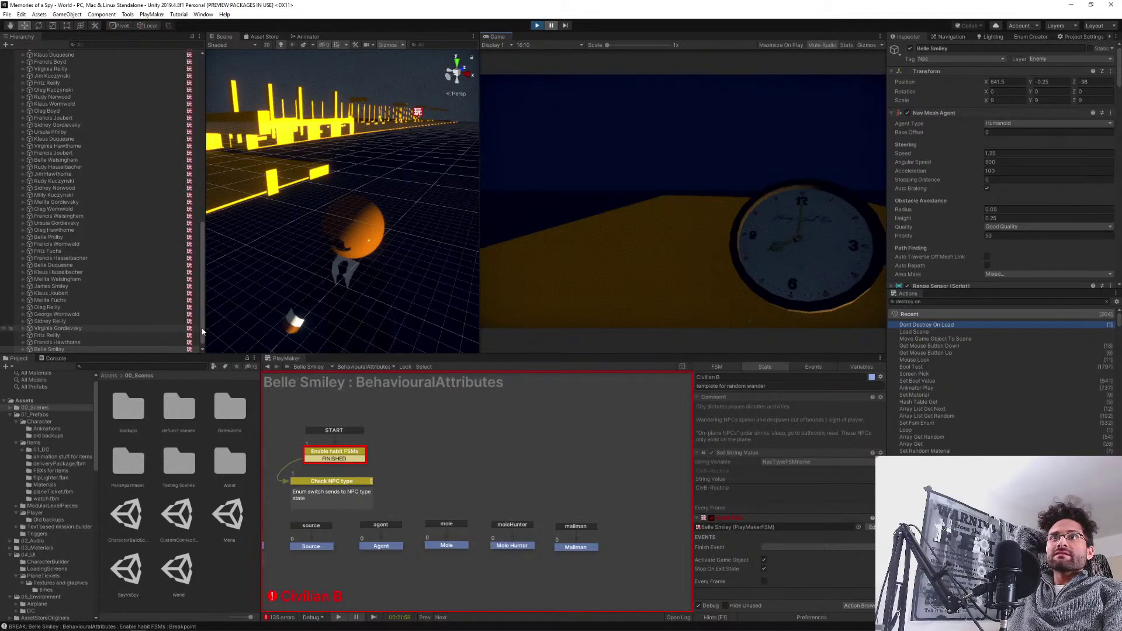
Find the Player character builder under DontDestroyOnLoad in the running World scene, inspect it, and stop play mode.
scroll(203, 332, "up", 15)
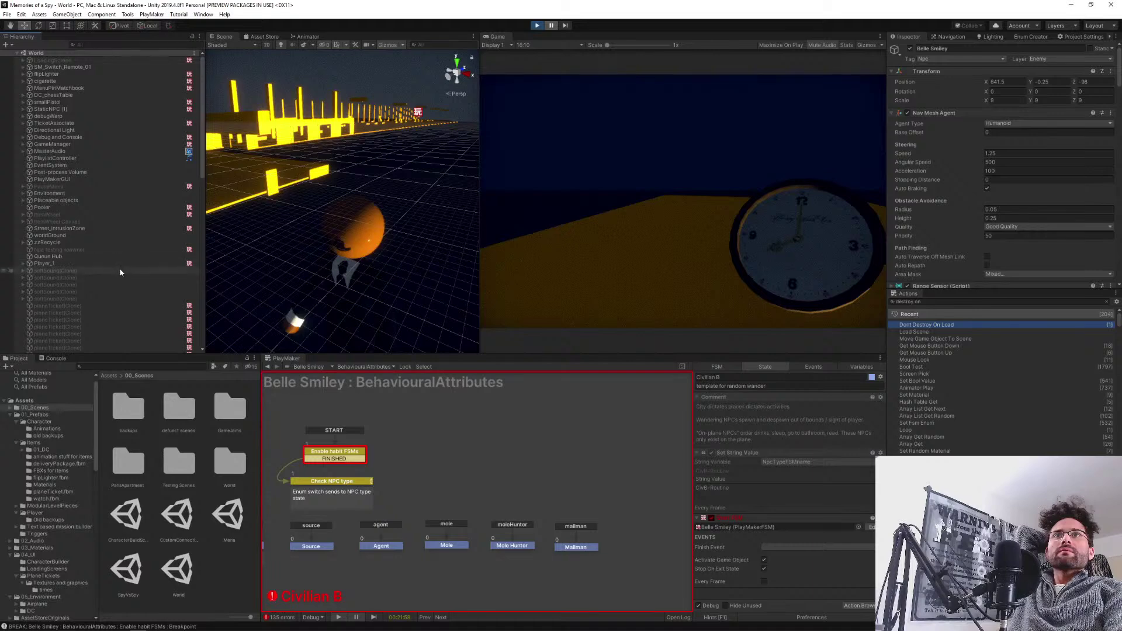
scroll(120, 272, "down", 3)
scroll(121, 273, "down", 5)
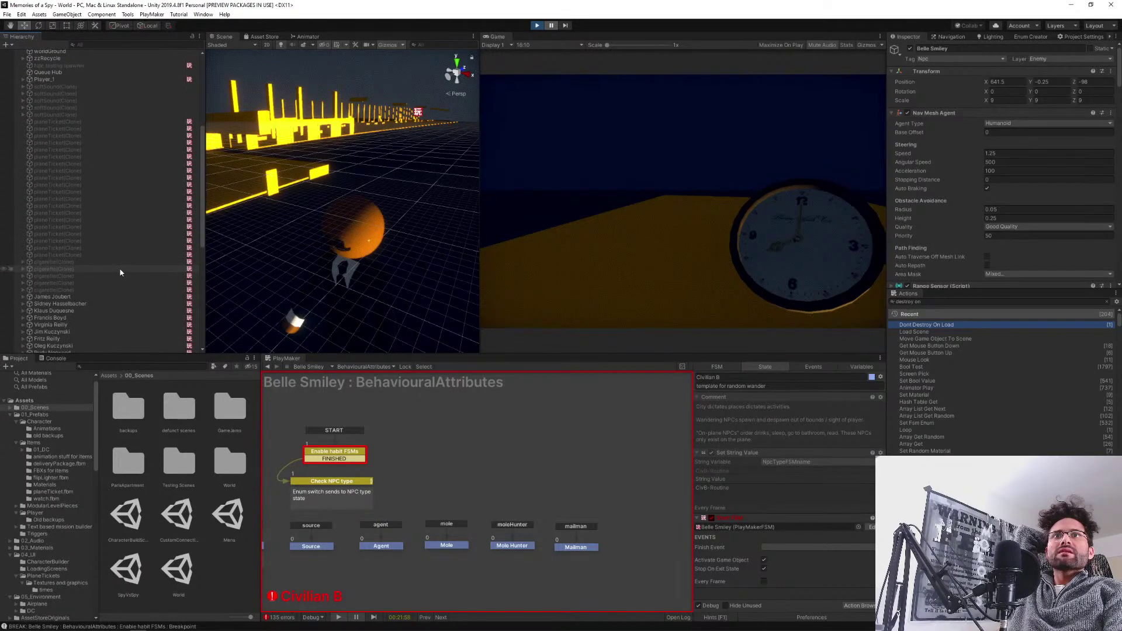
scroll(124, 275, "down", 12)
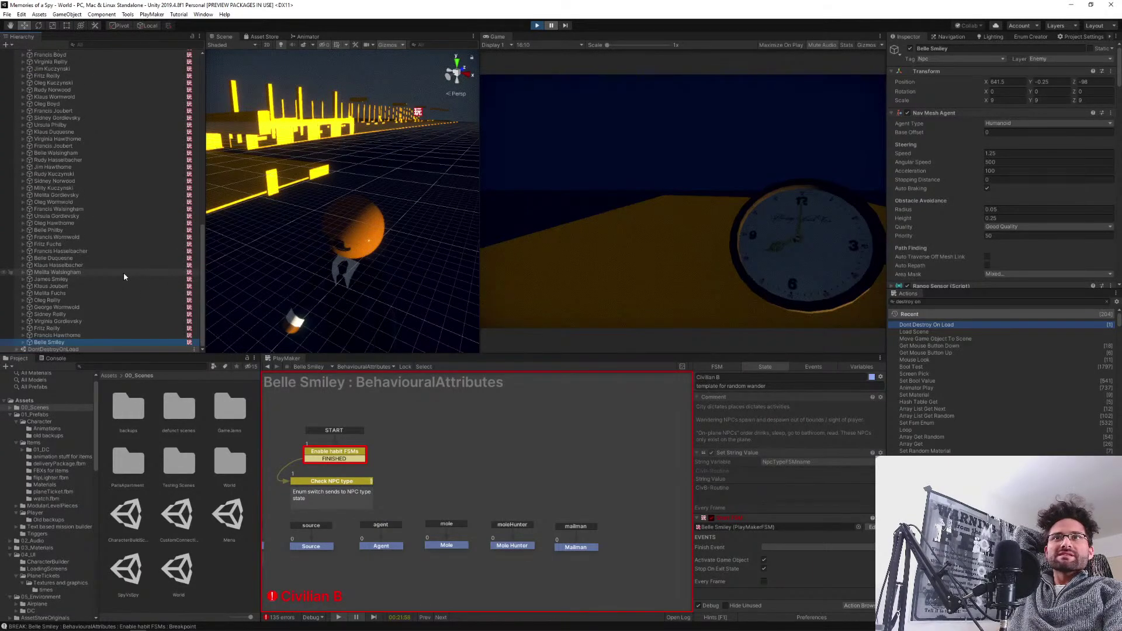
left_click(17, 350)
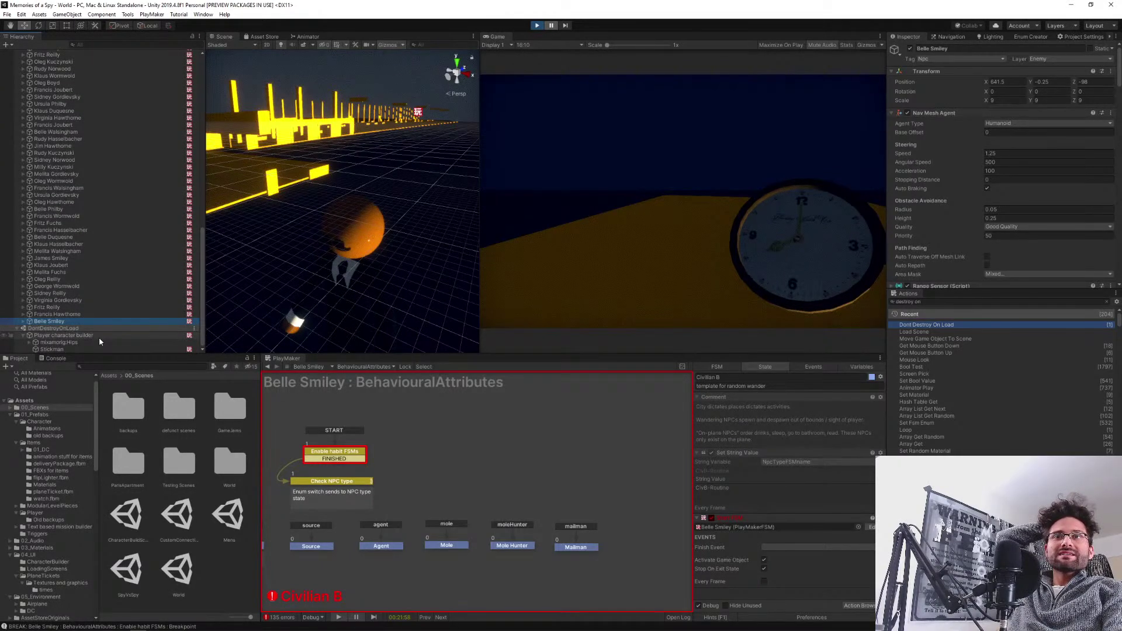
left_click(99, 338)
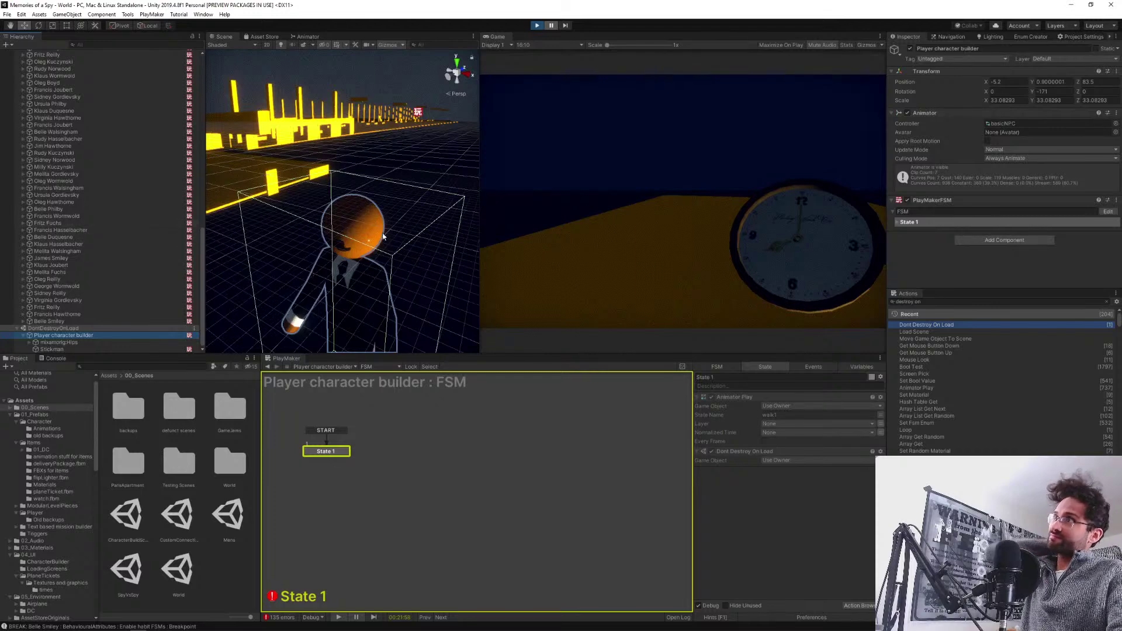
left_click(537, 25)
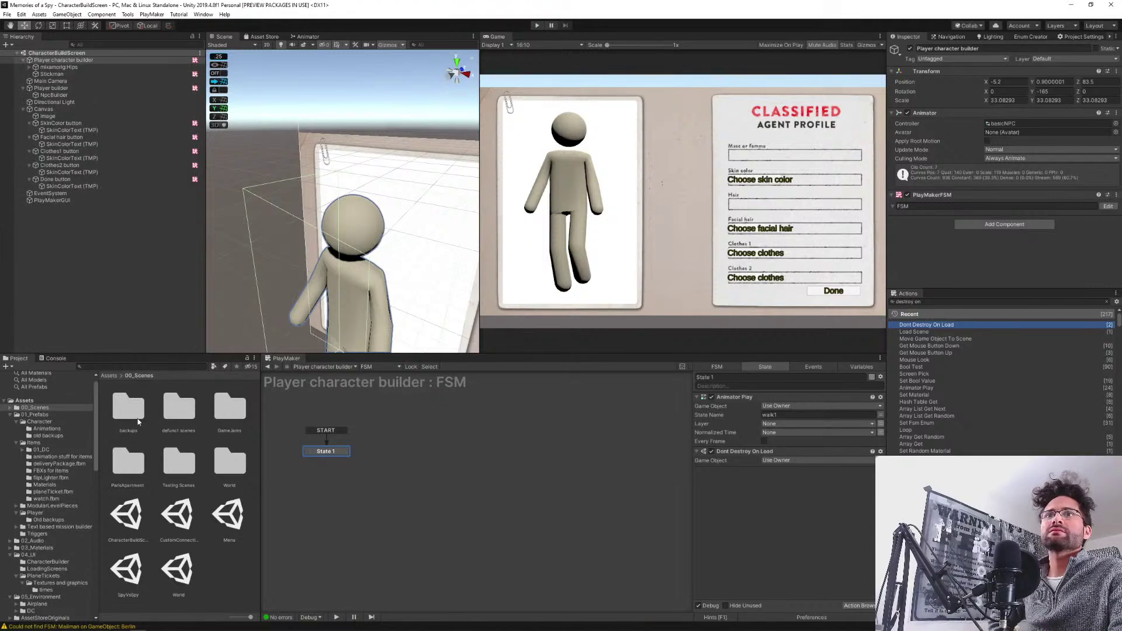
Open the World scene from the 00_Scenes folder and run it in play mode.
left_click(243, 584)
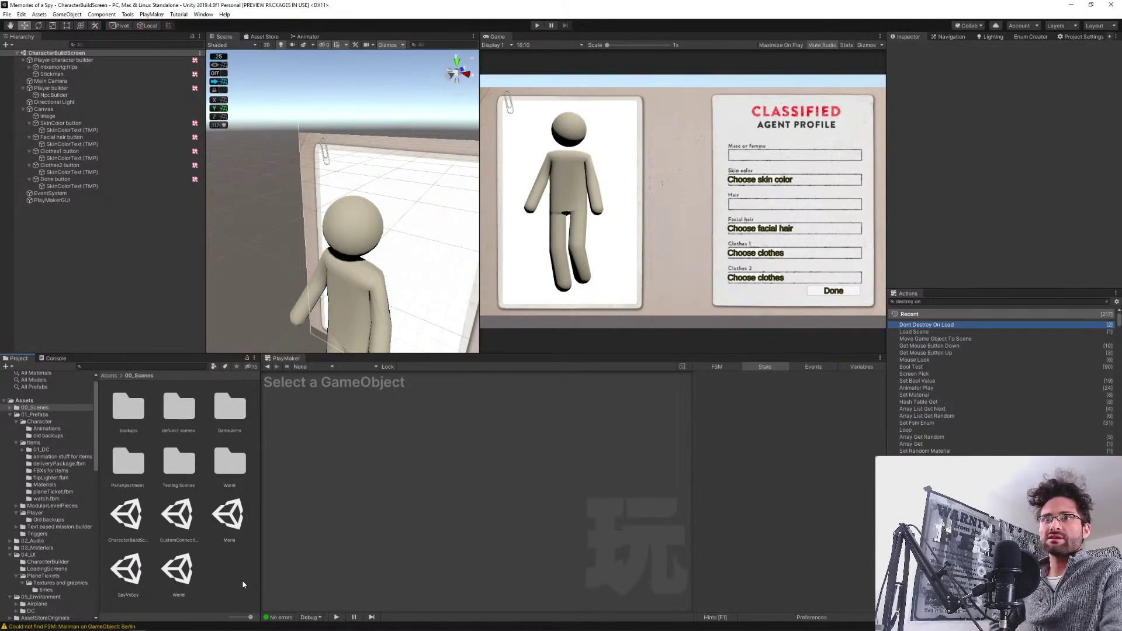
left_click(181, 573)
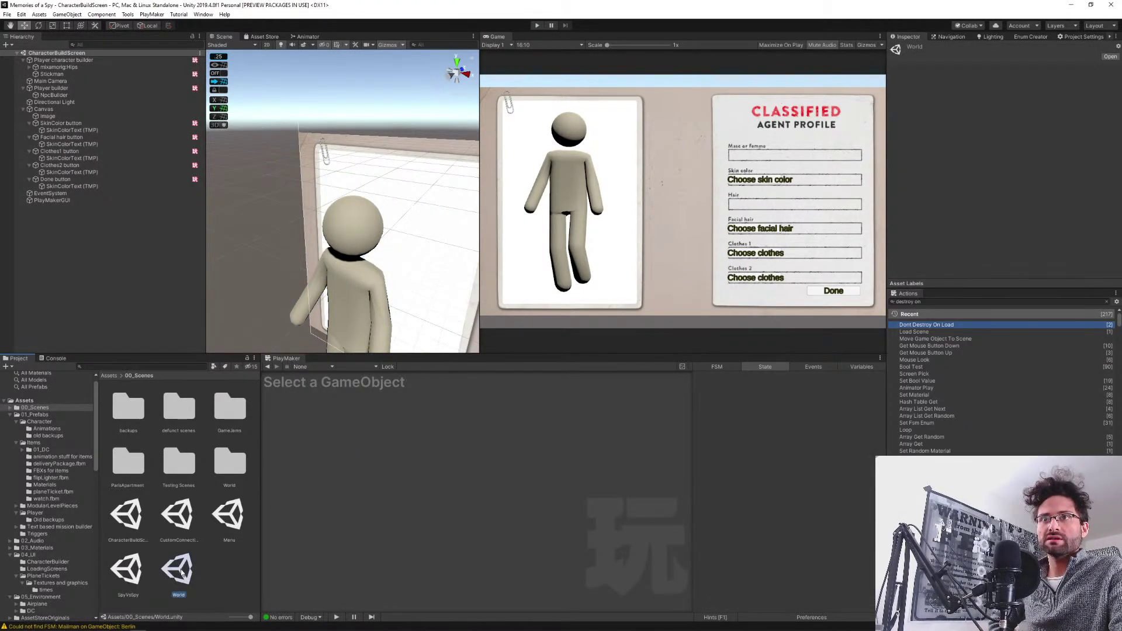
double_click(182, 574)
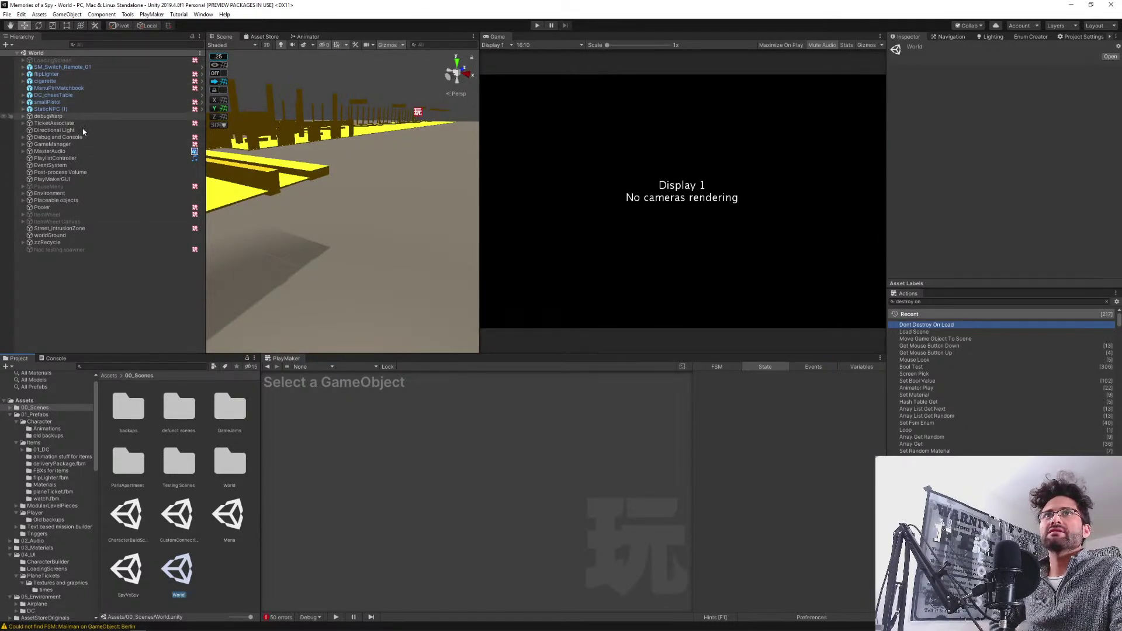
left_click_drag(387, 194, 132, 159)
left_click(99, 282)
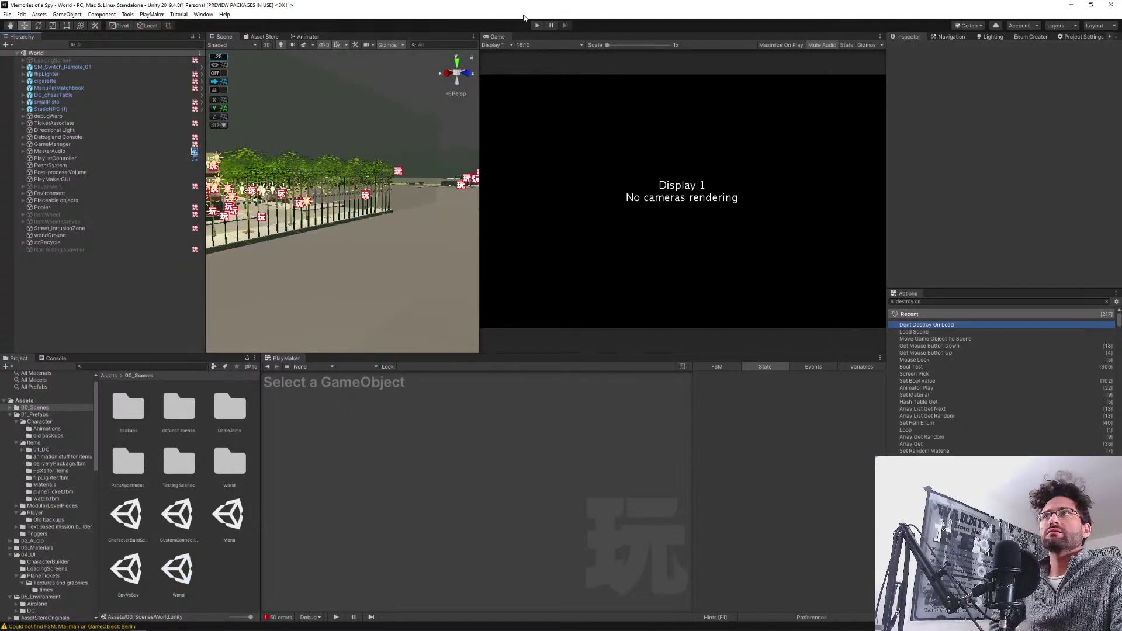
left_click(537, 26)
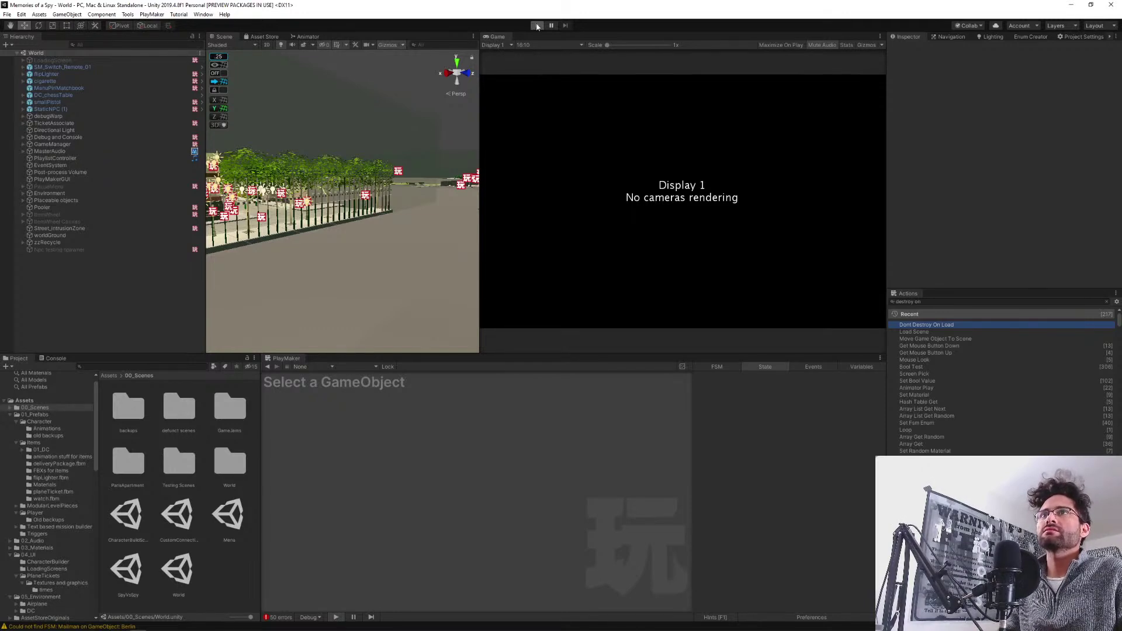
left_click(536, 26)
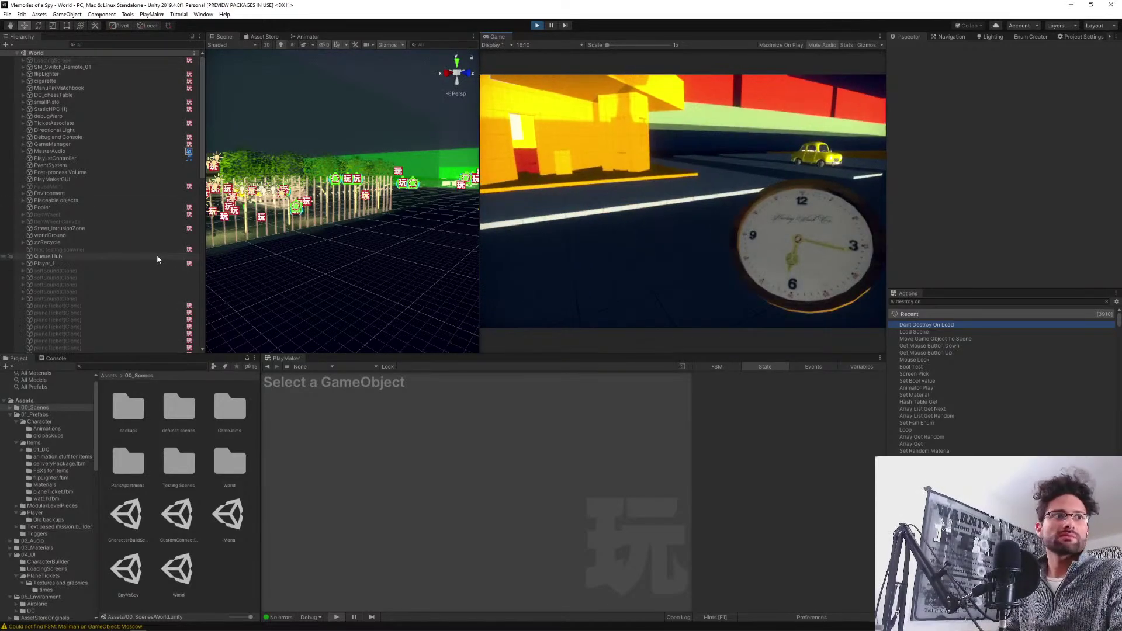
Locate Player_1 in the running World scene's hierarchy and frame it in the Scene view.
scroll(157, 254, "down", 15)
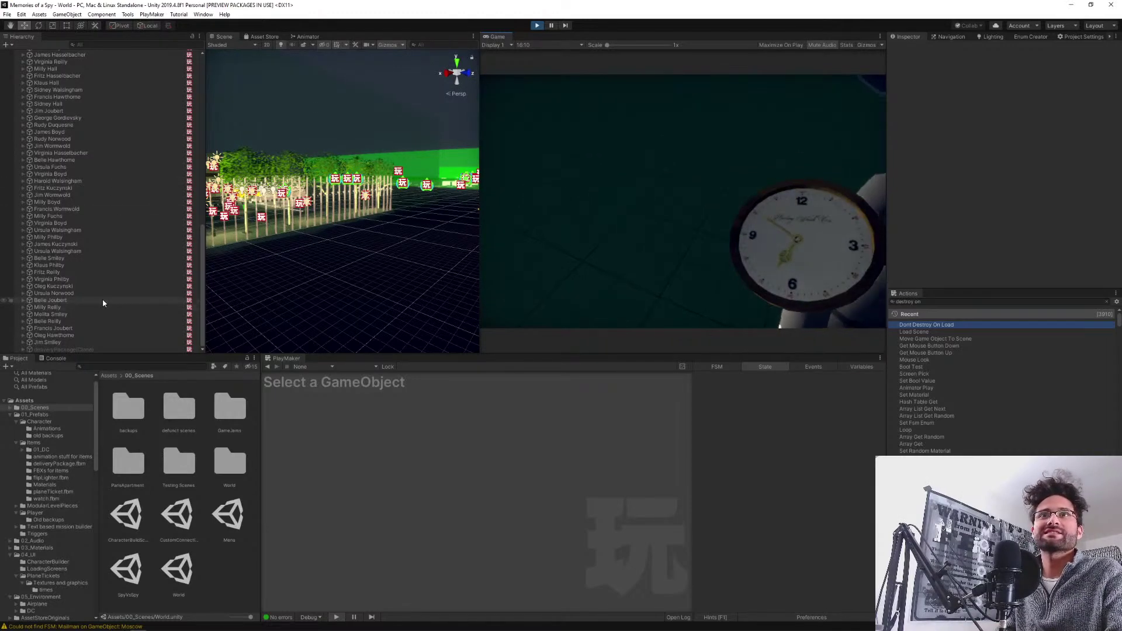
scroll(103, 300, "up", 15)
scroll(108, 275, "up", 2)
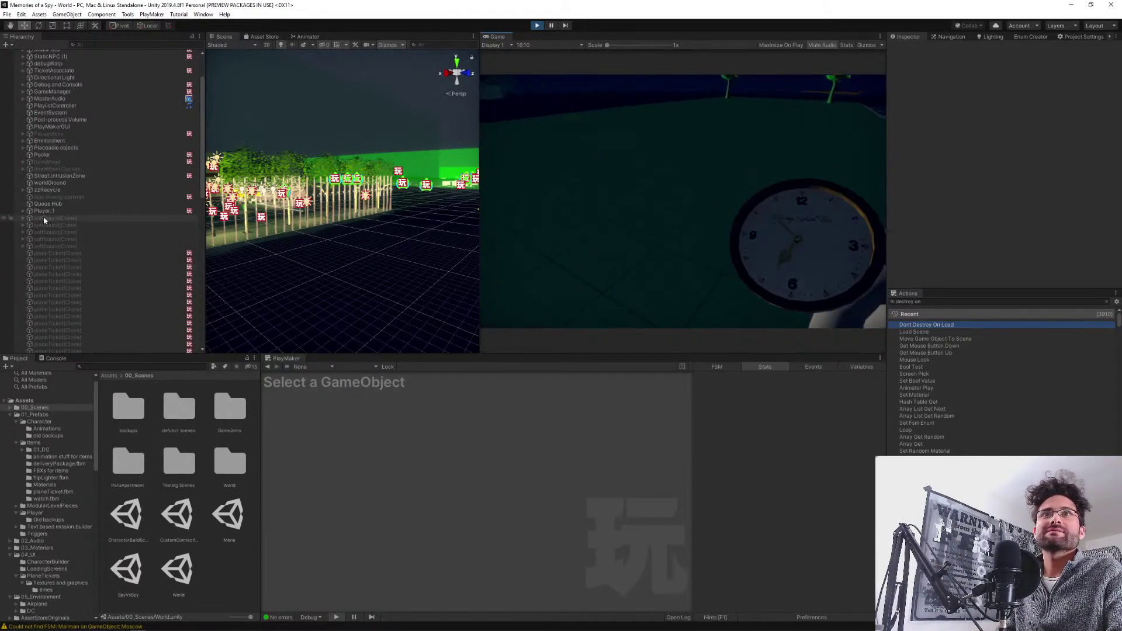
left_click(43, 211)
key("f")
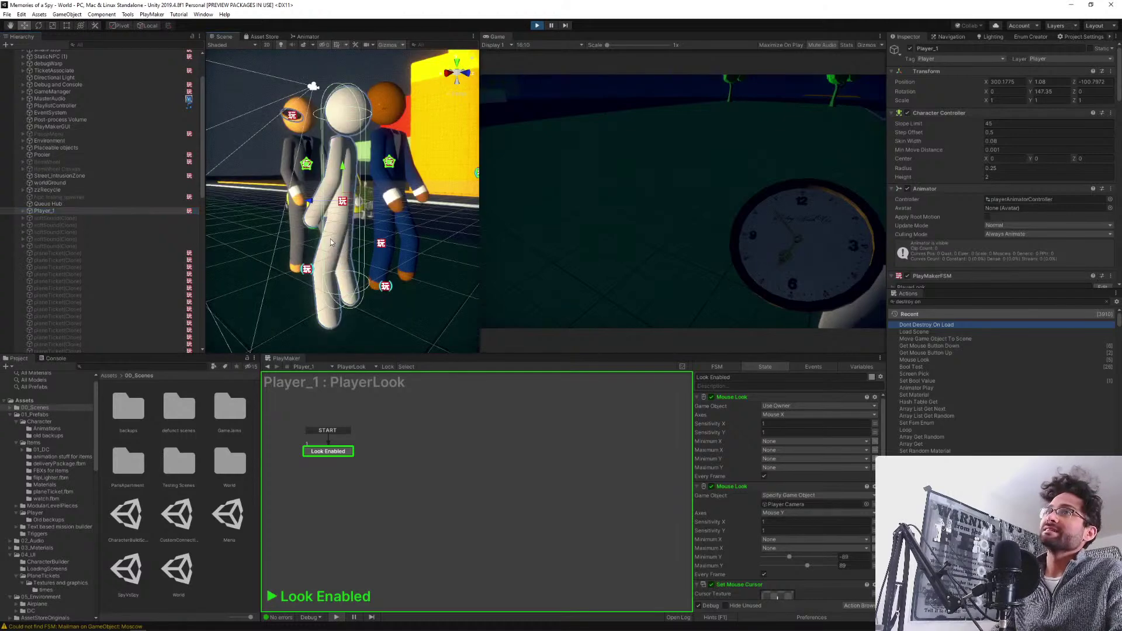
Select the suited NPC beside Player_1 and inspect the materials list on its Stickman mesh.
left_click_drag(418, 213, 404, 254)
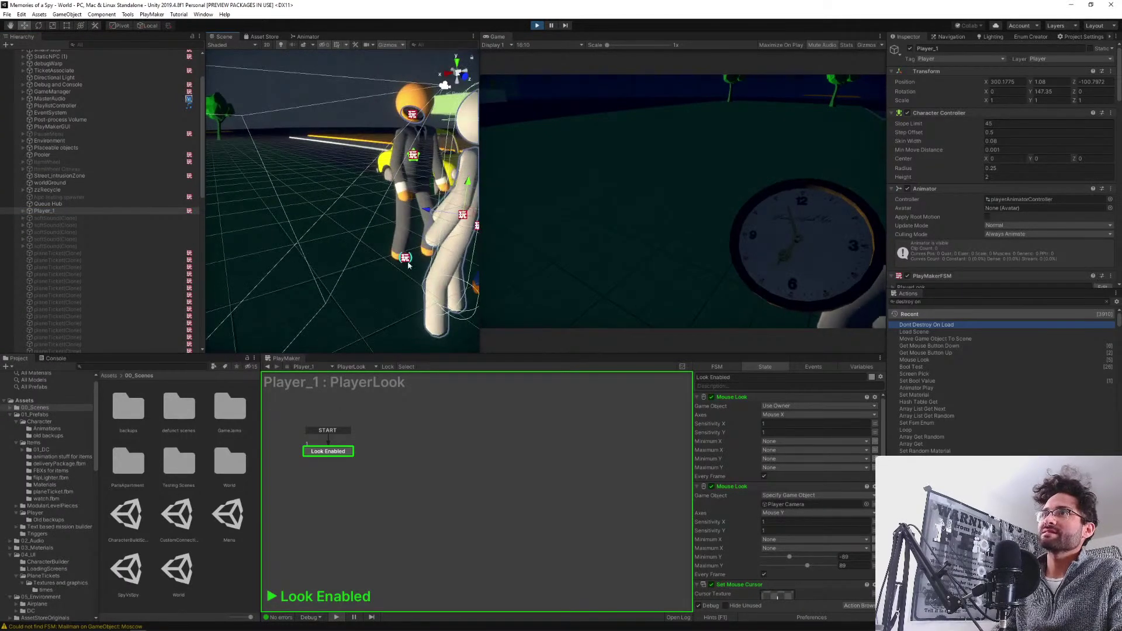
key("w")
left_click(407, 259)
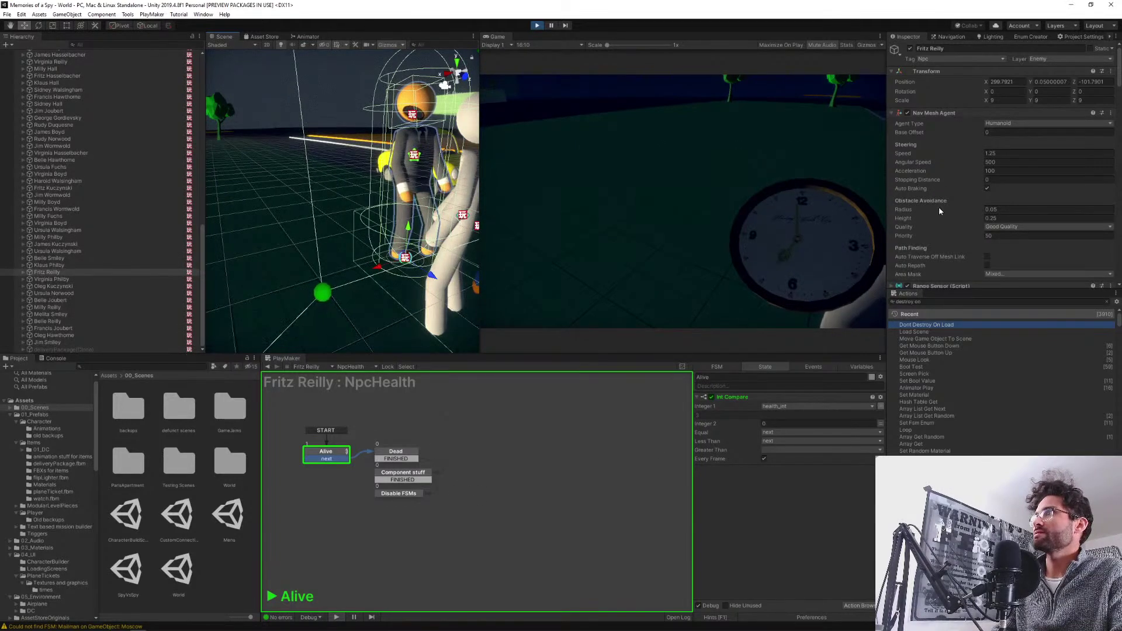
scroll(993, 176, "down", 5)
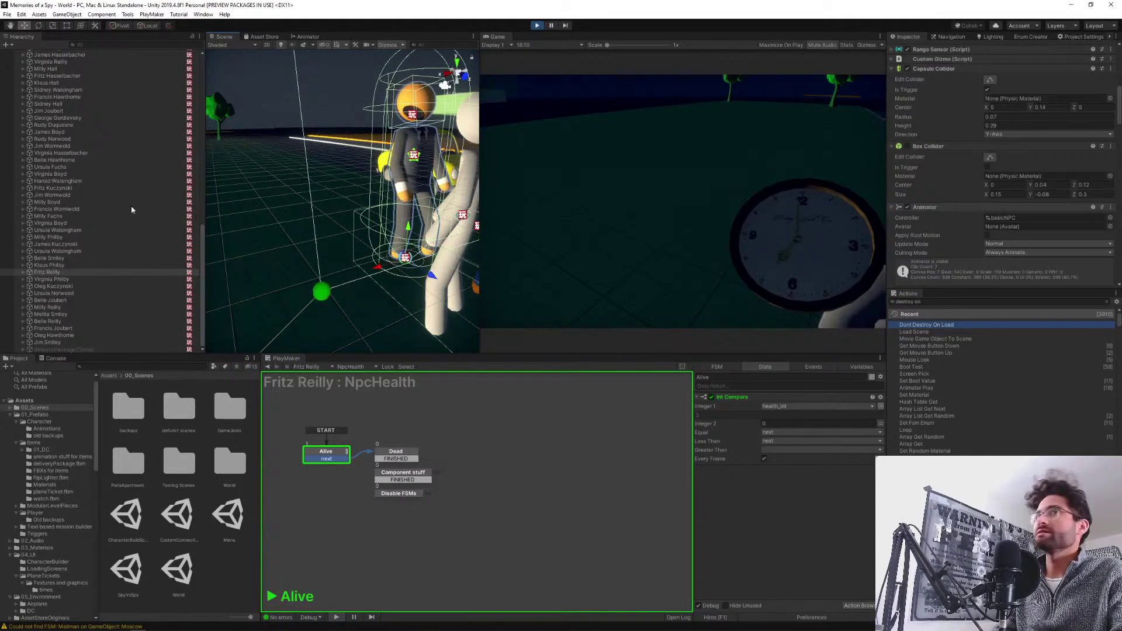
left_click(22, 272)
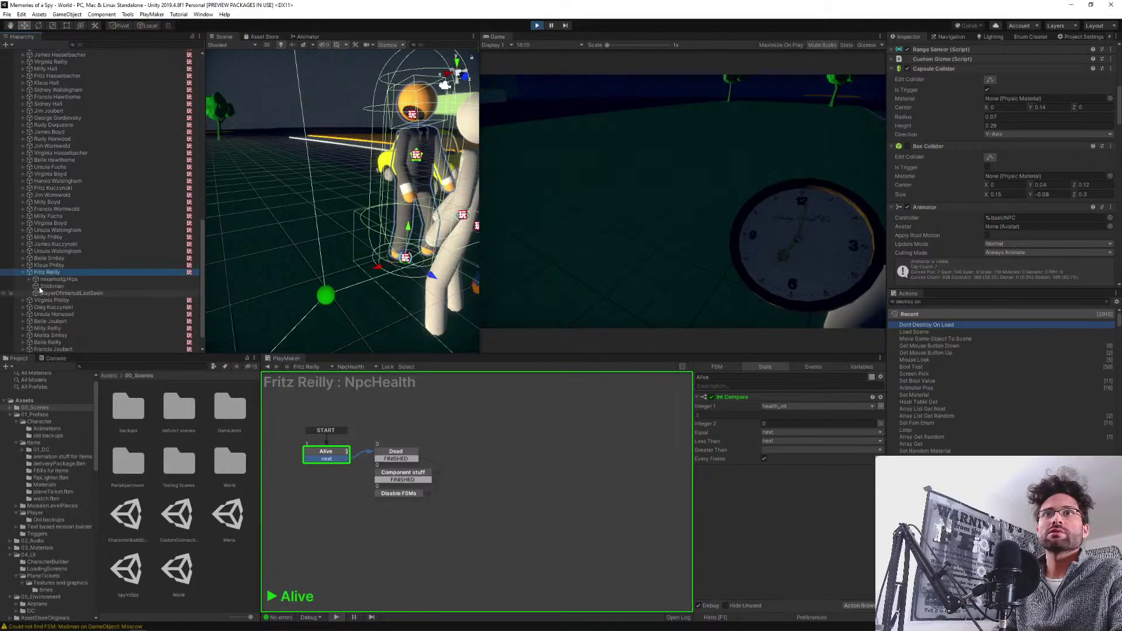
left_click(40, 287)
scroll(980, 224, "up", 10)
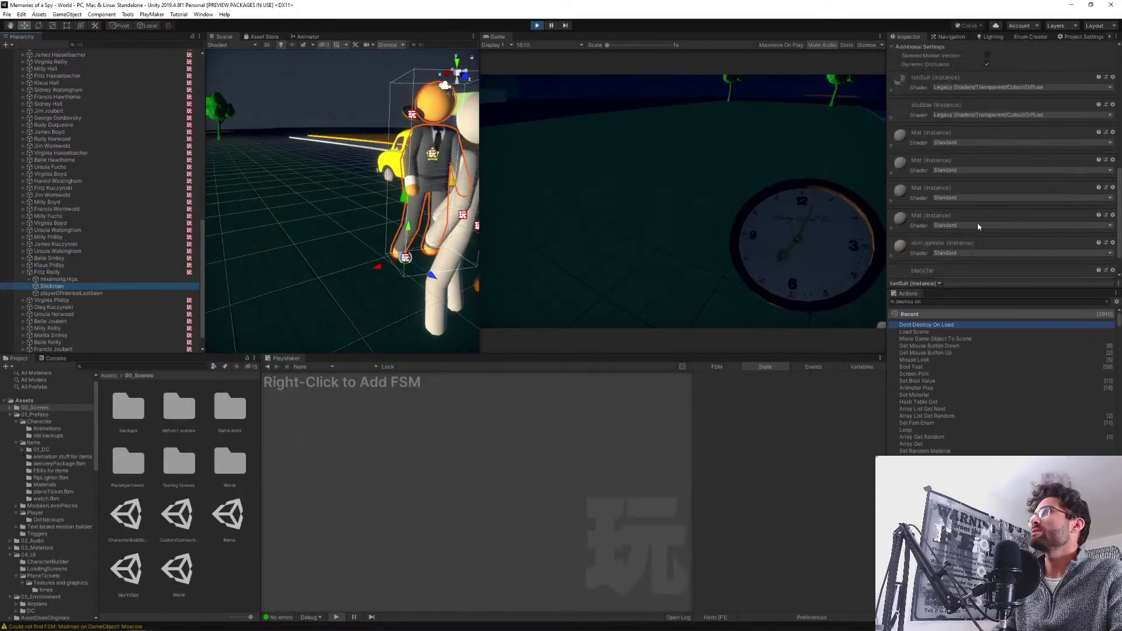
scroll(982, 228, "down", 3)
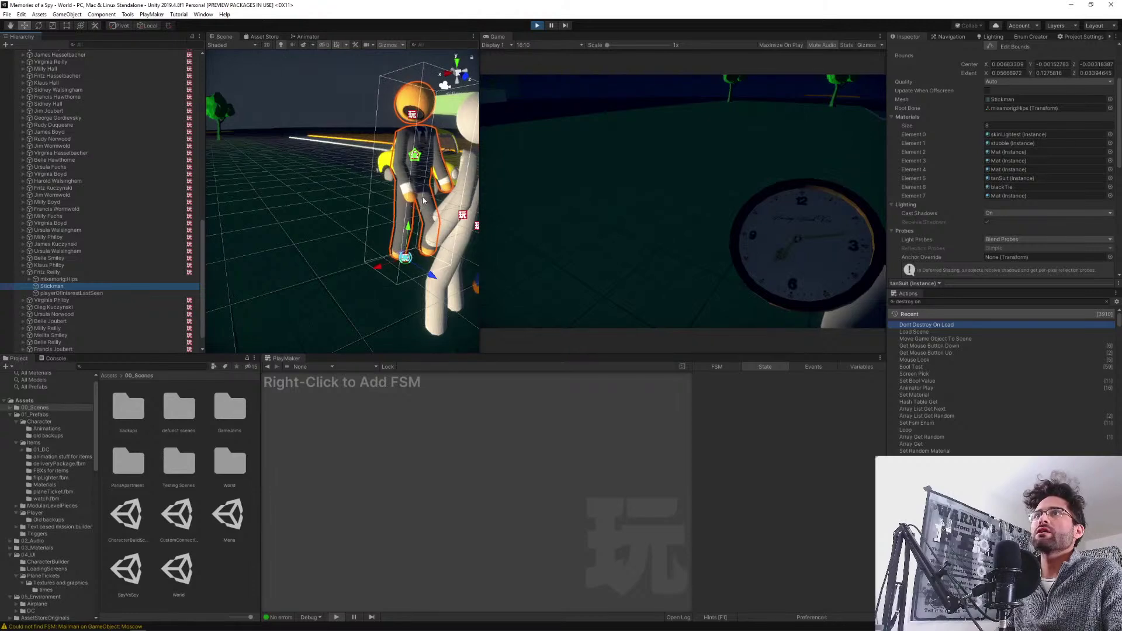
Frame the NPC's Stickman in the Scene view and examine the character up close with its selection outline cleared.
left_click(358, 241)
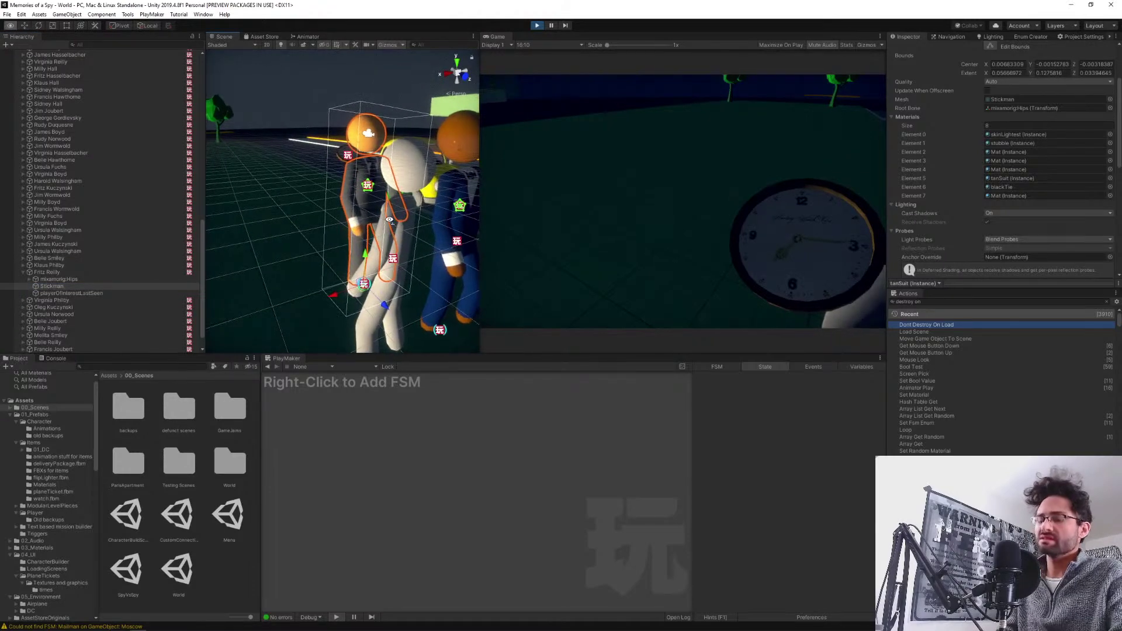
left_click_drag(358, 241, 324, 226)
key("f")
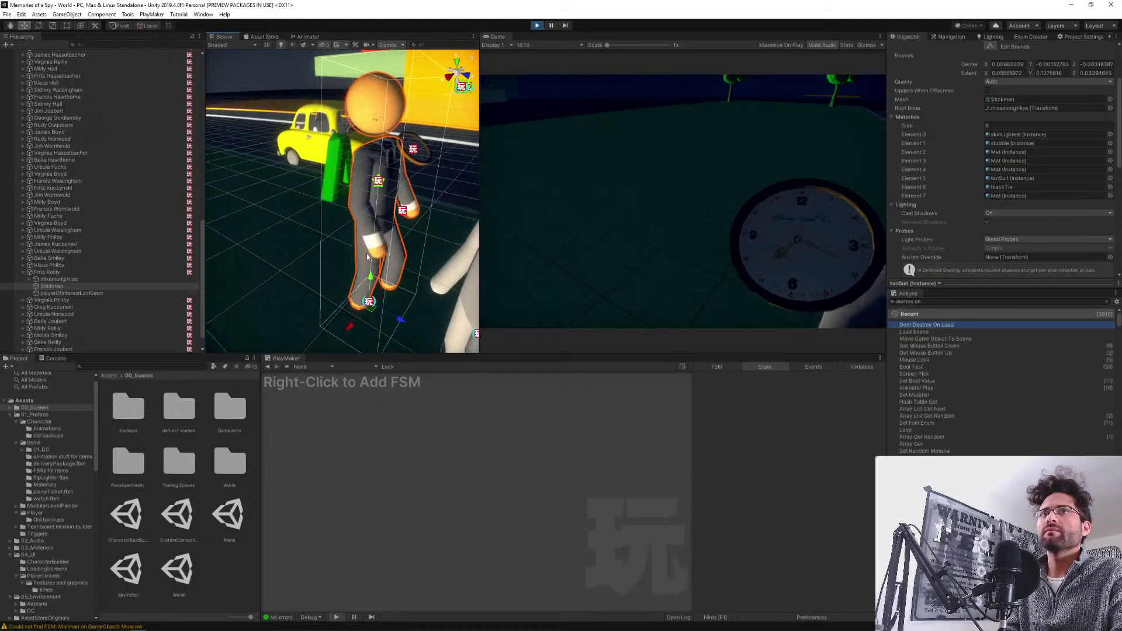
left_click(150, 273)
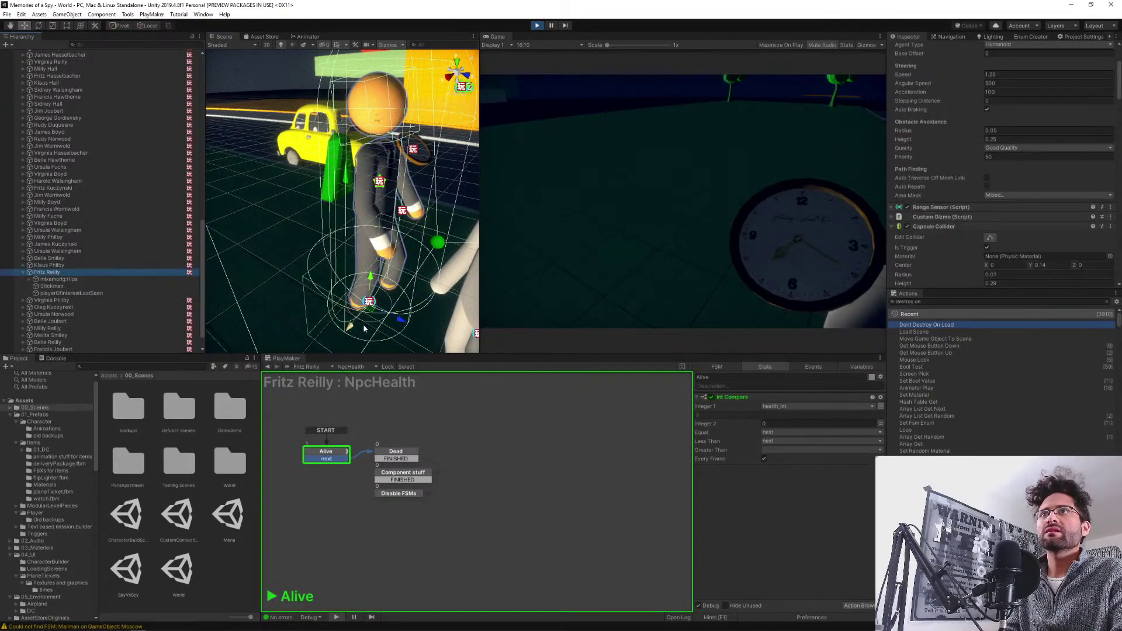
left_click(399, 300)
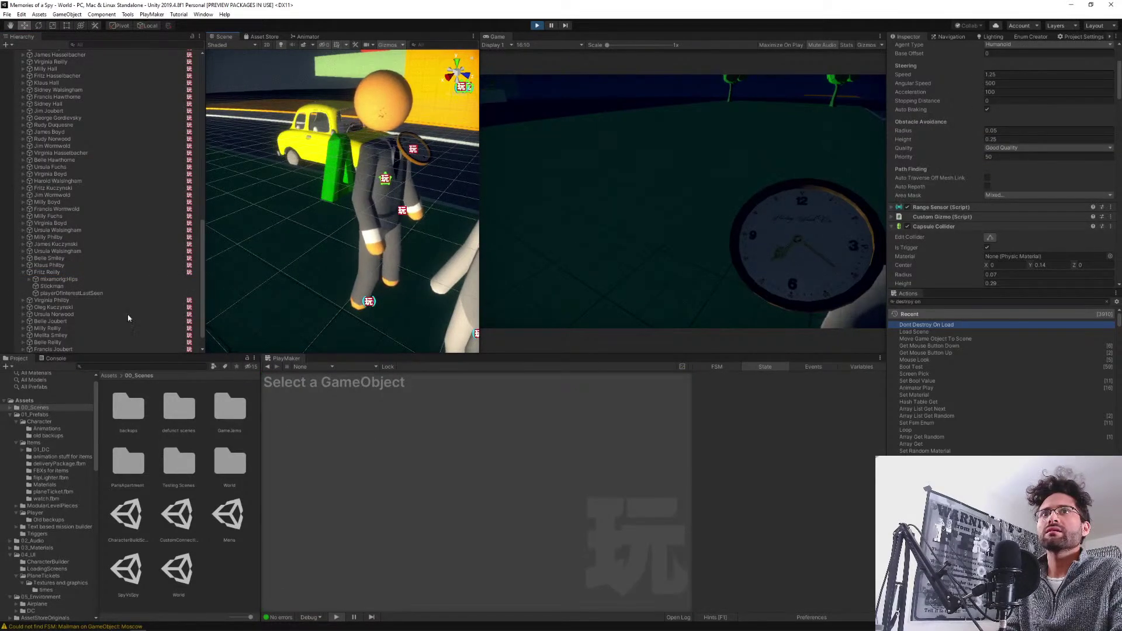
key("ctrl+z")
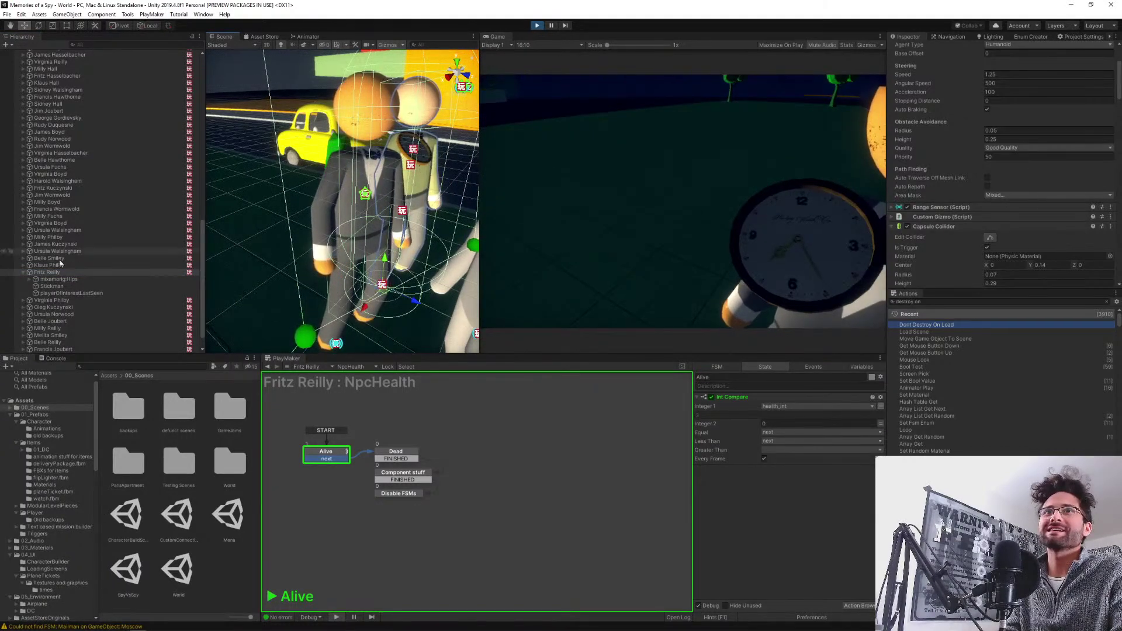
left_click(32, 273)
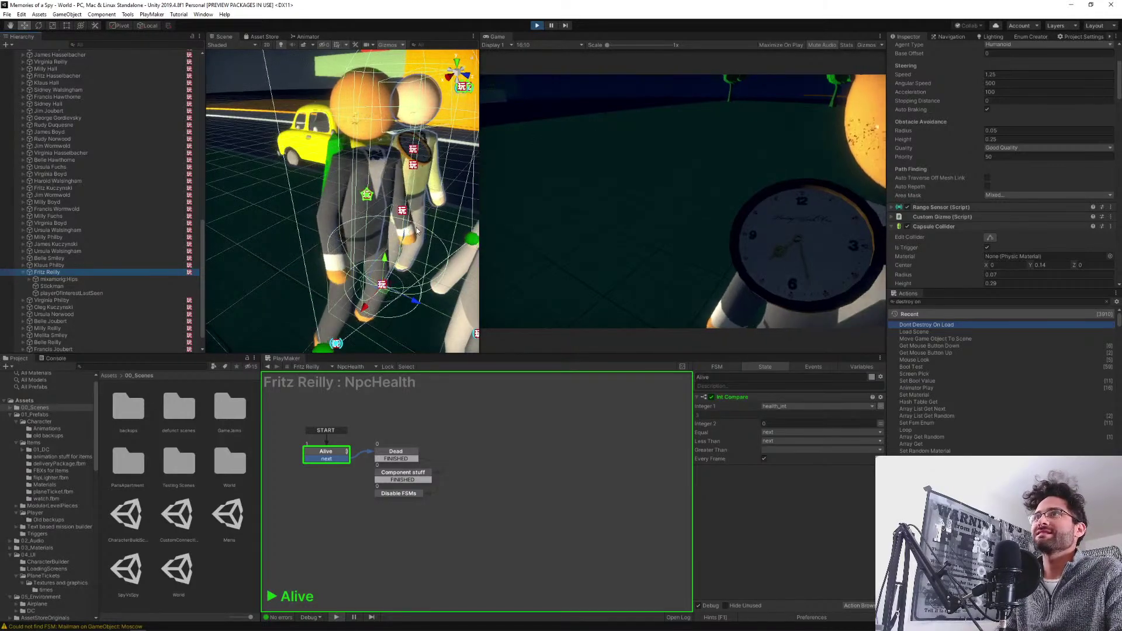
left_click(34, 275, "ctrl")
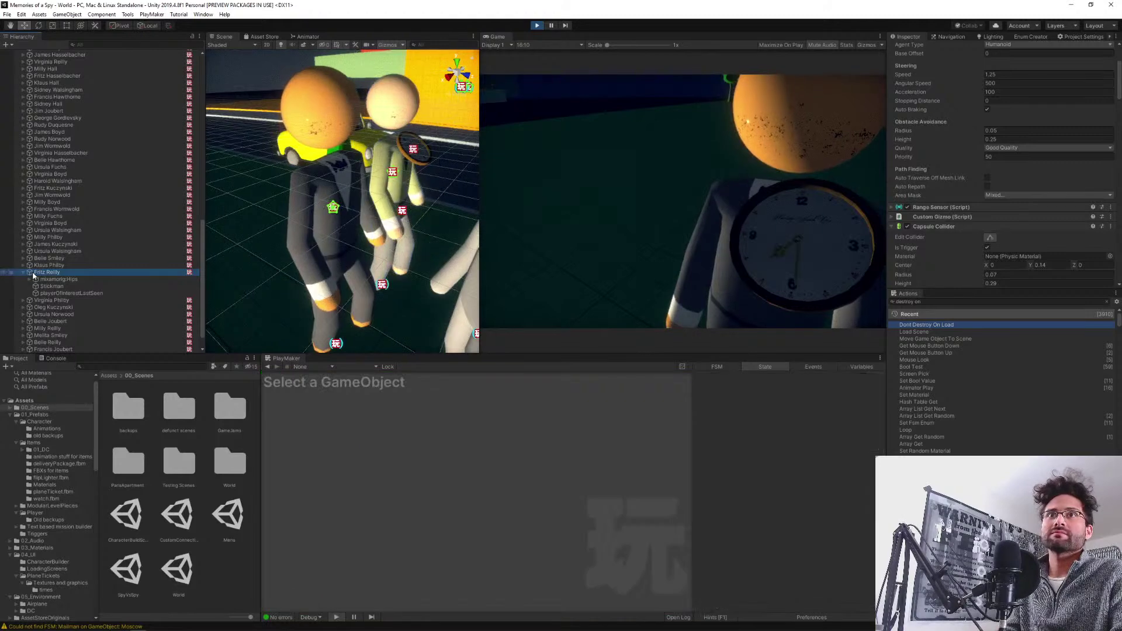
left_click_drag(345, 211, 211, 187)
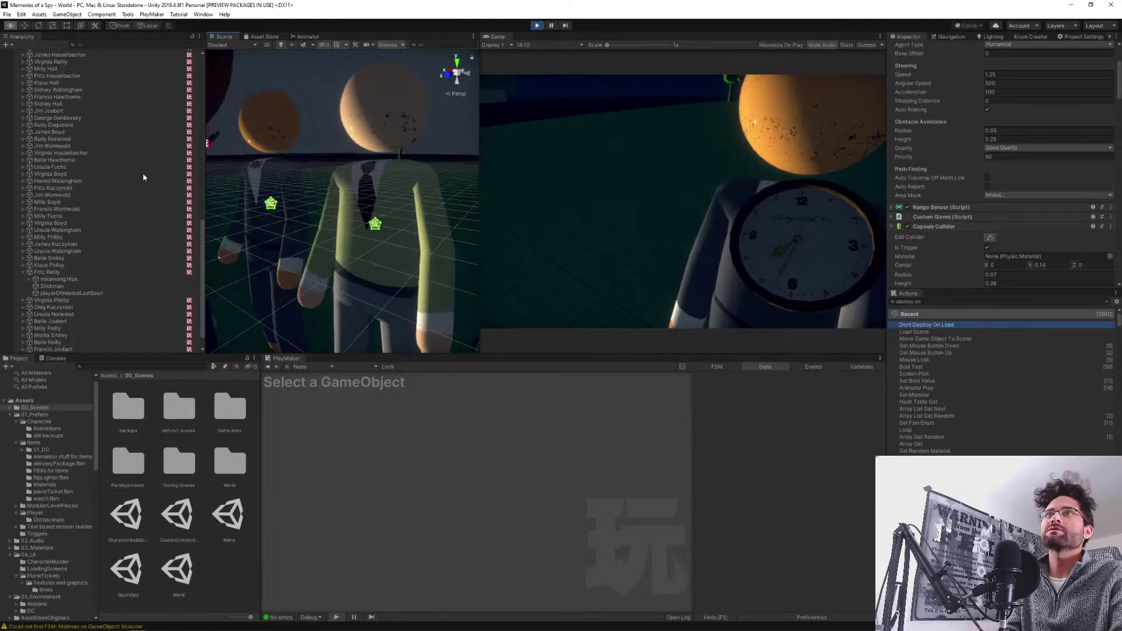
Stop the running World scene and open the CharacterBuildScreen scene from the 00_Scenes folder.
left_click(622, 182)
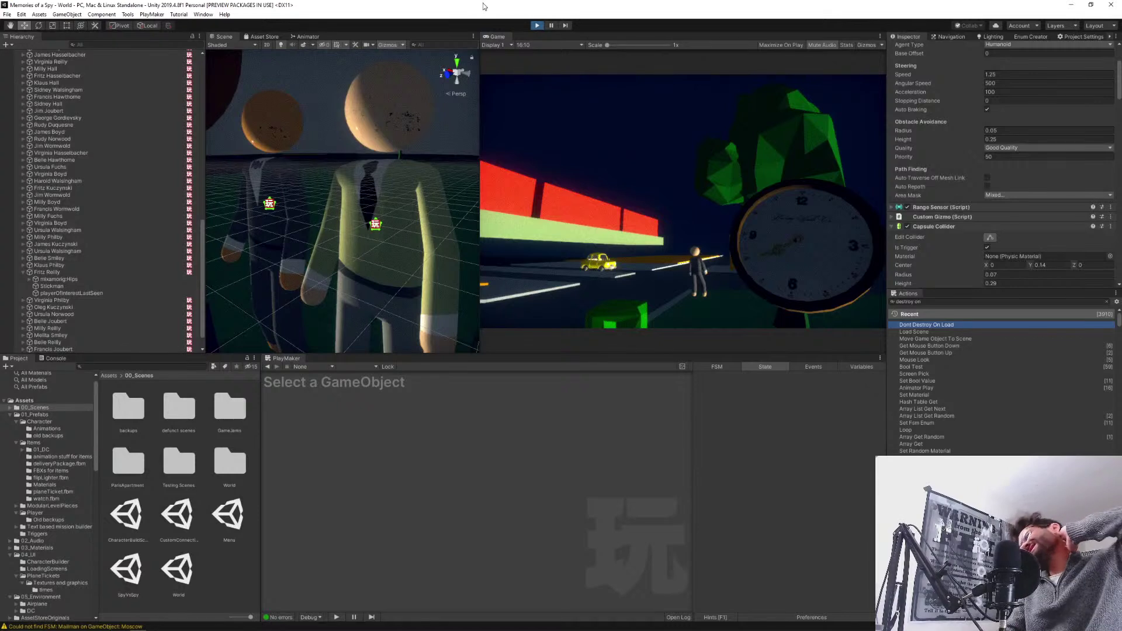
key("ctrl+p")
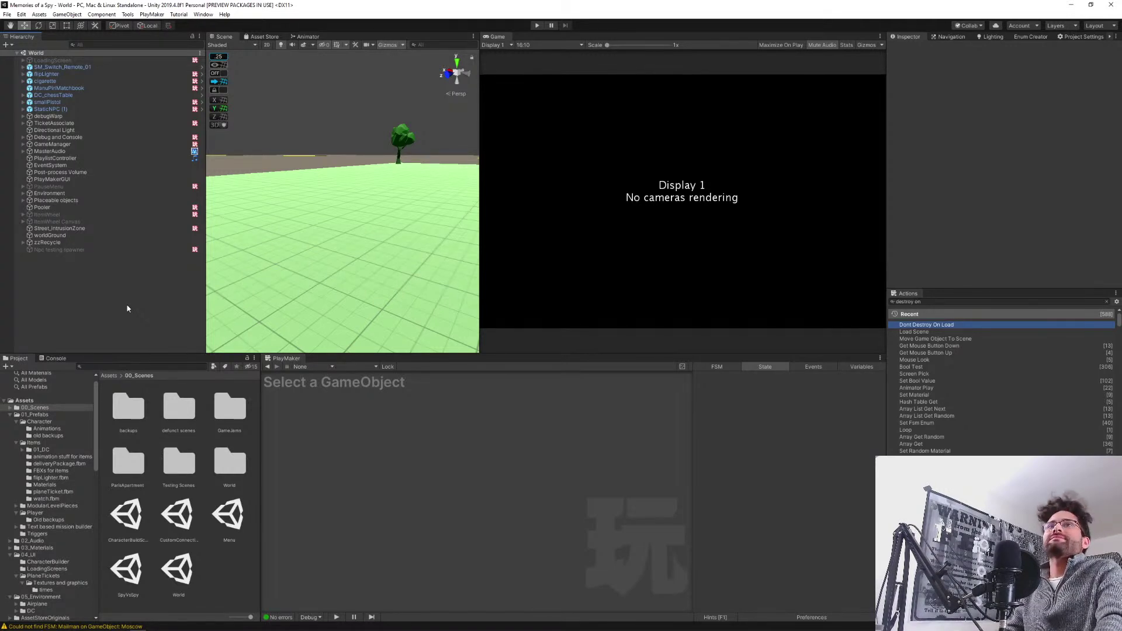
double_click(134, 512)
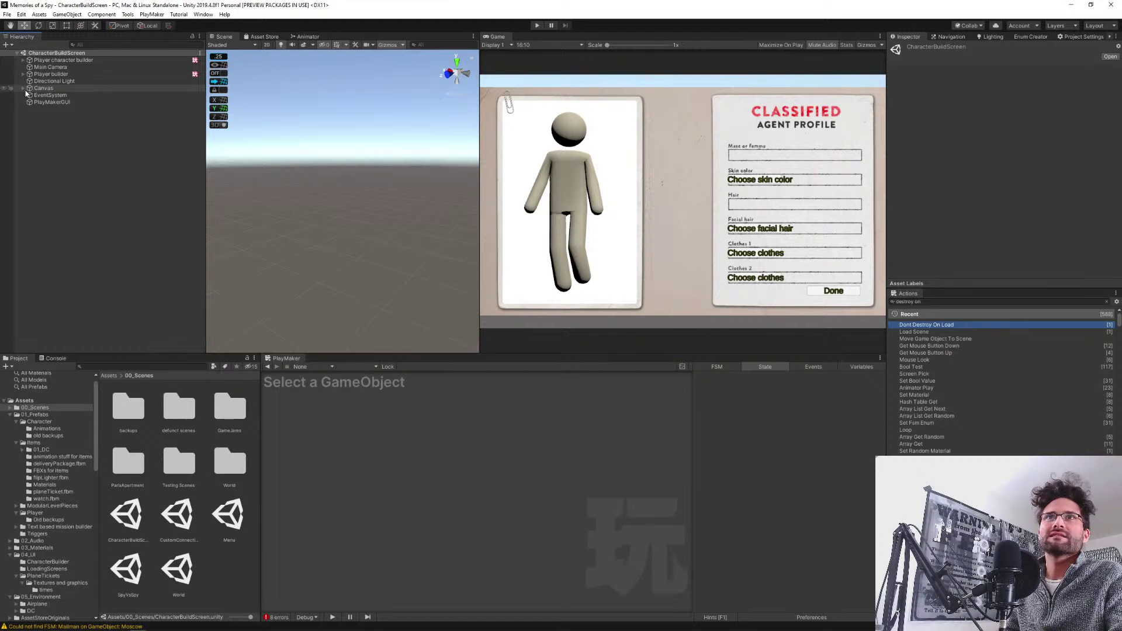
Inspect the UI CLICK state of the Done button's FSM under Canvas and its Load Scene action.
left_click(23, 88)
left_click(55, 130)
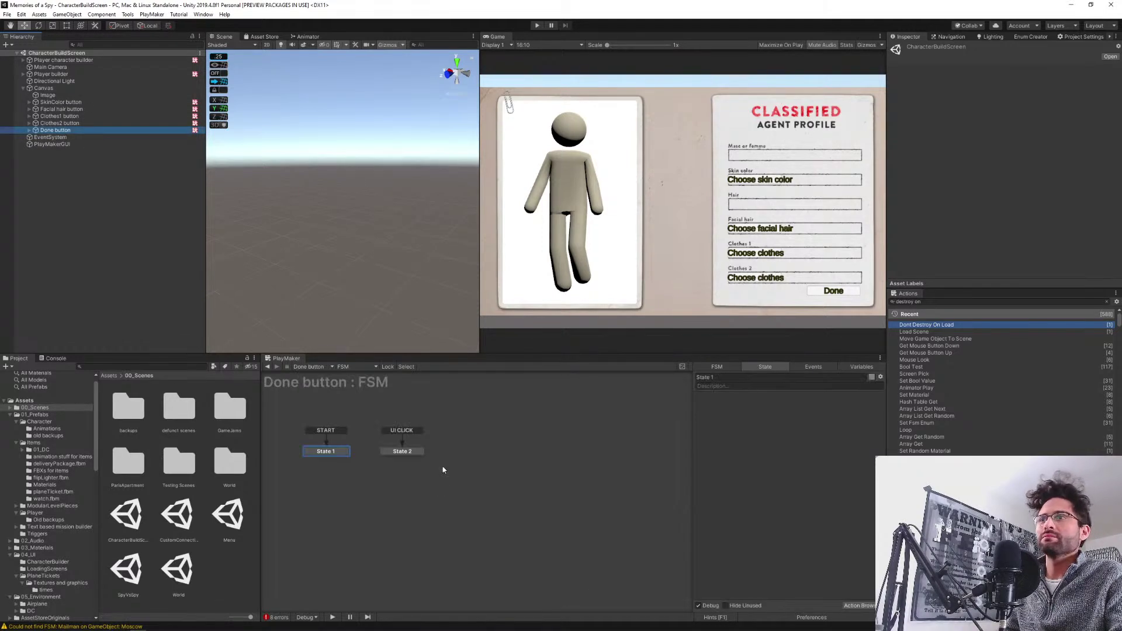
left_click(390, 453)
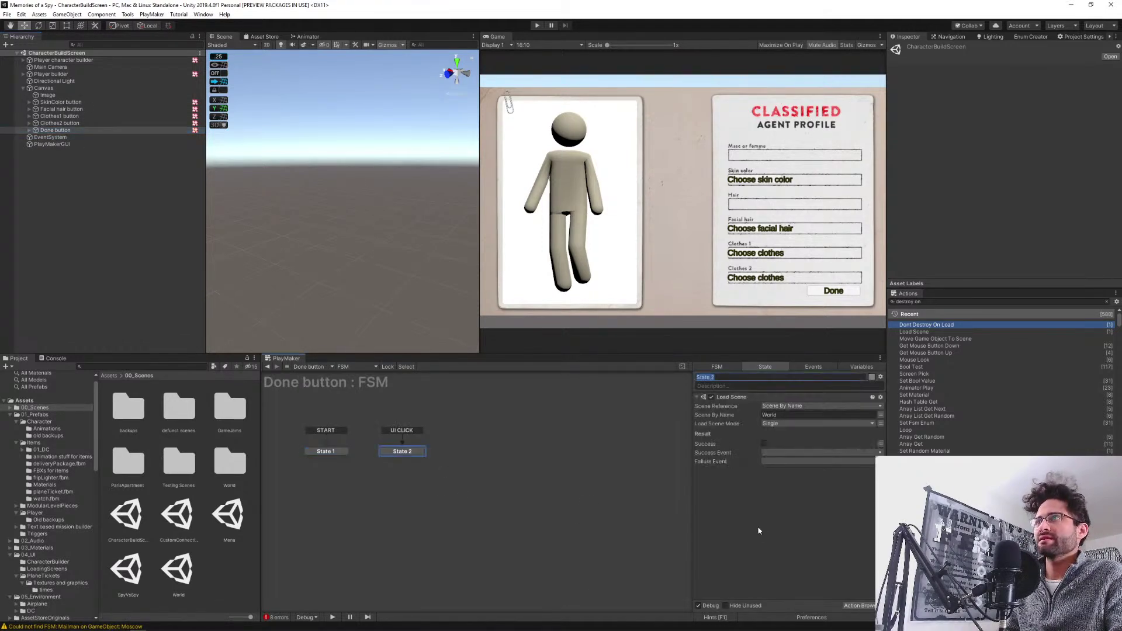
Disable the Dont Destroy On Load action in the Player character builder's FSM and save the scene.
left_click(51, 61)
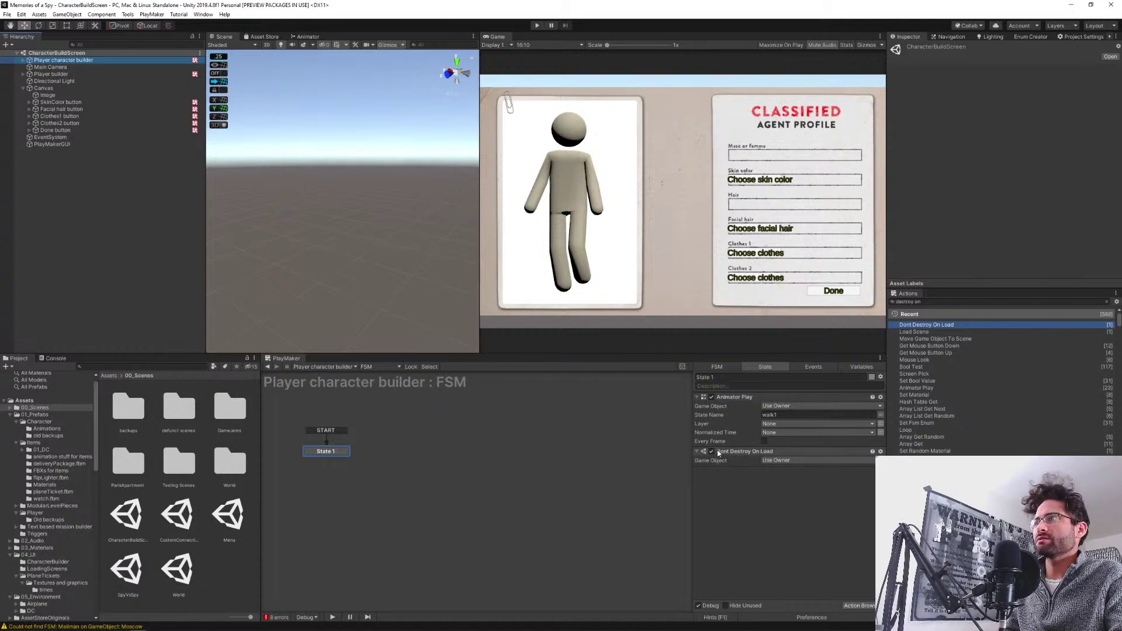
left_click(712, 452)
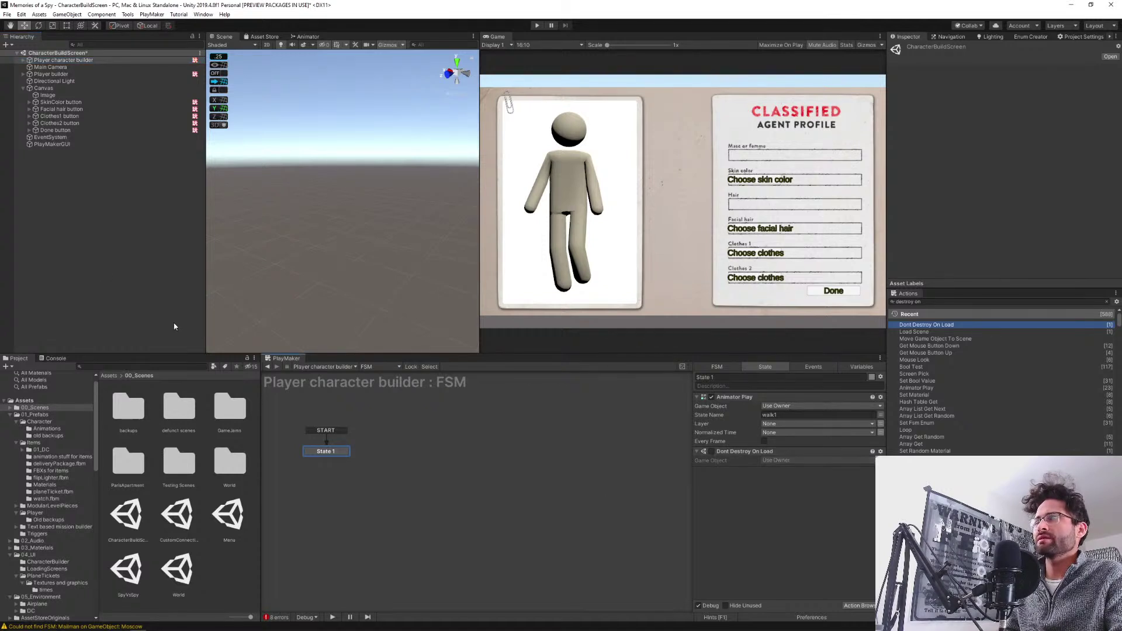
left_click(90, 220)
key("ctrl+s")
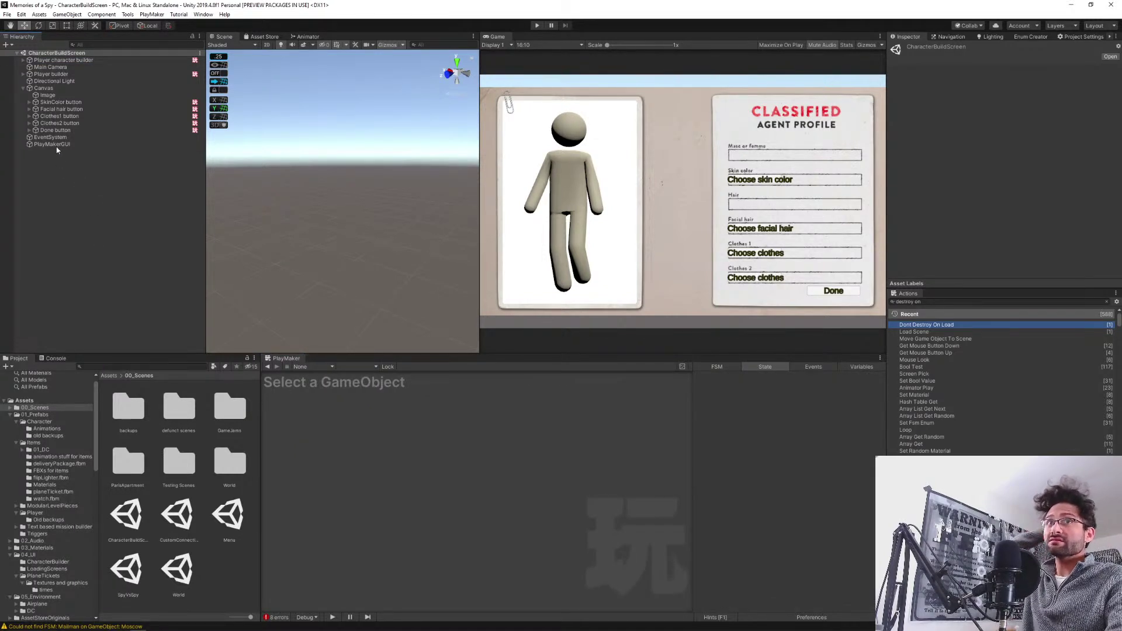
Run the character builder and give the character brown skin, a moustache and a black suit jacket and trousers.
left_click(545, 25)
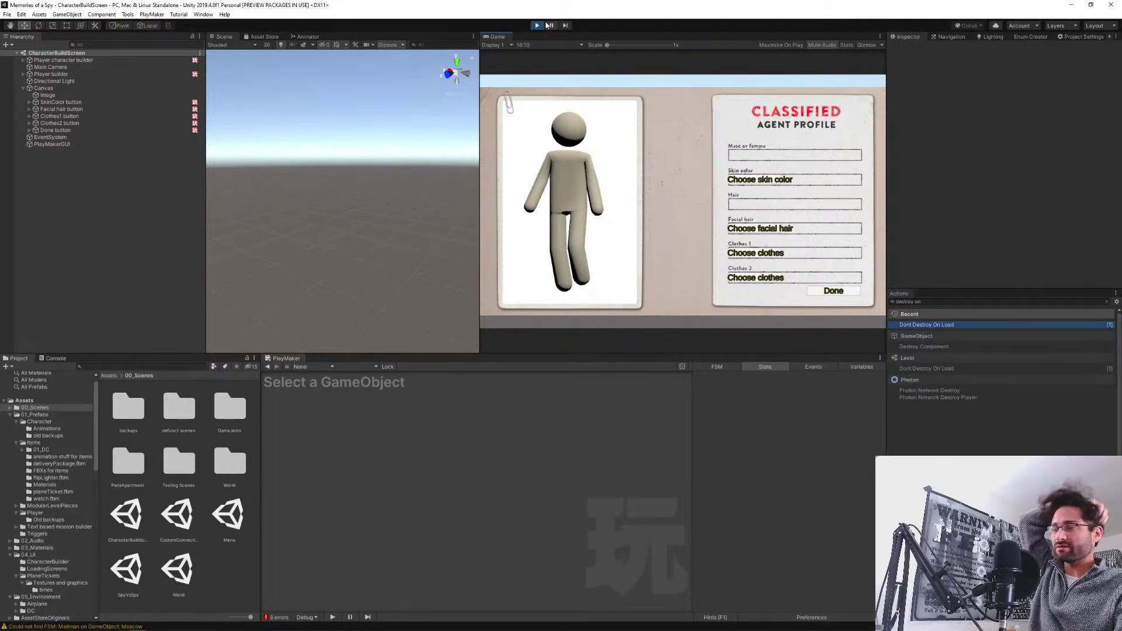
left_click(778, 185)
left_click(757, 230)
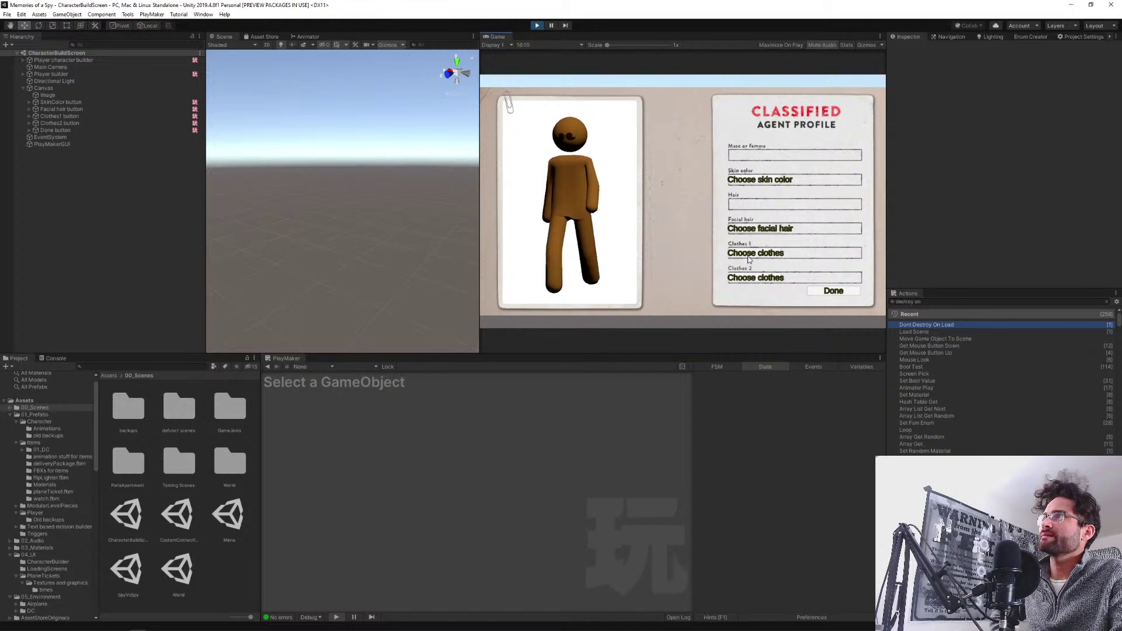
left_click(751, 254)
left_click(748, 280)
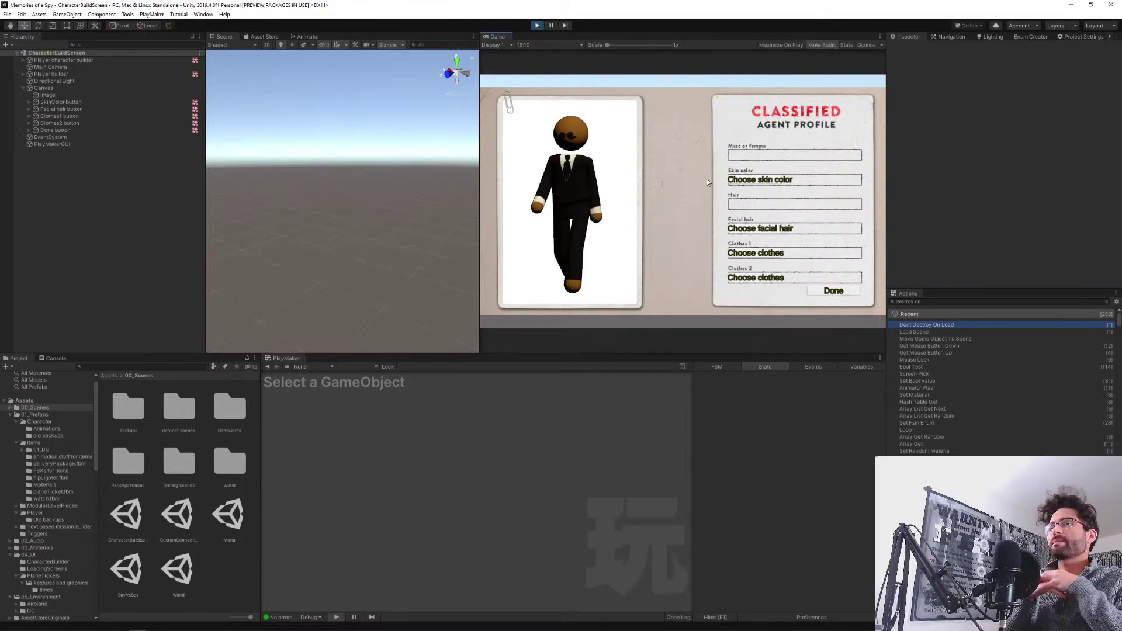
Finish the agent profile to load World, examine the halted Enable habit FSMs state, and exit play mode.
left_click(830, 291)
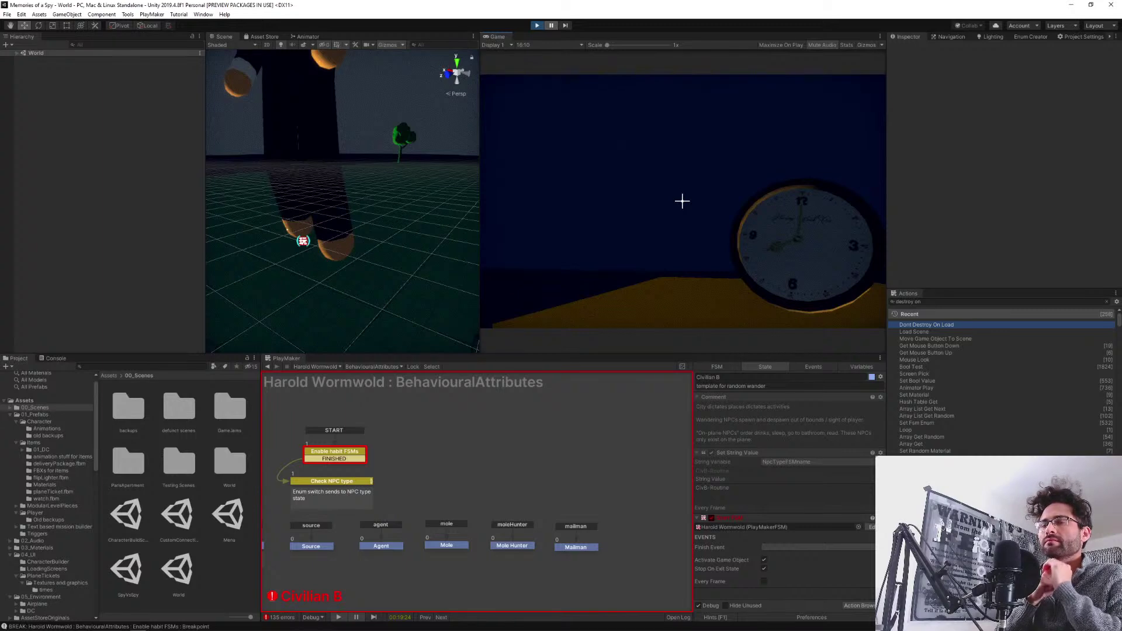
left_click(319, 453)
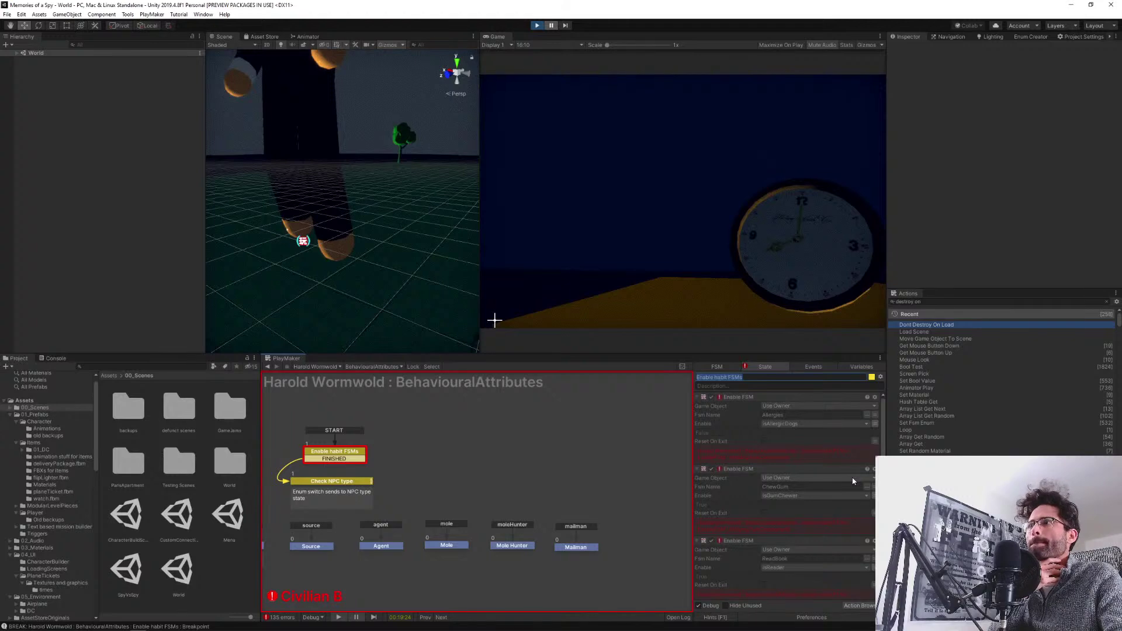
left_click(537, 25)
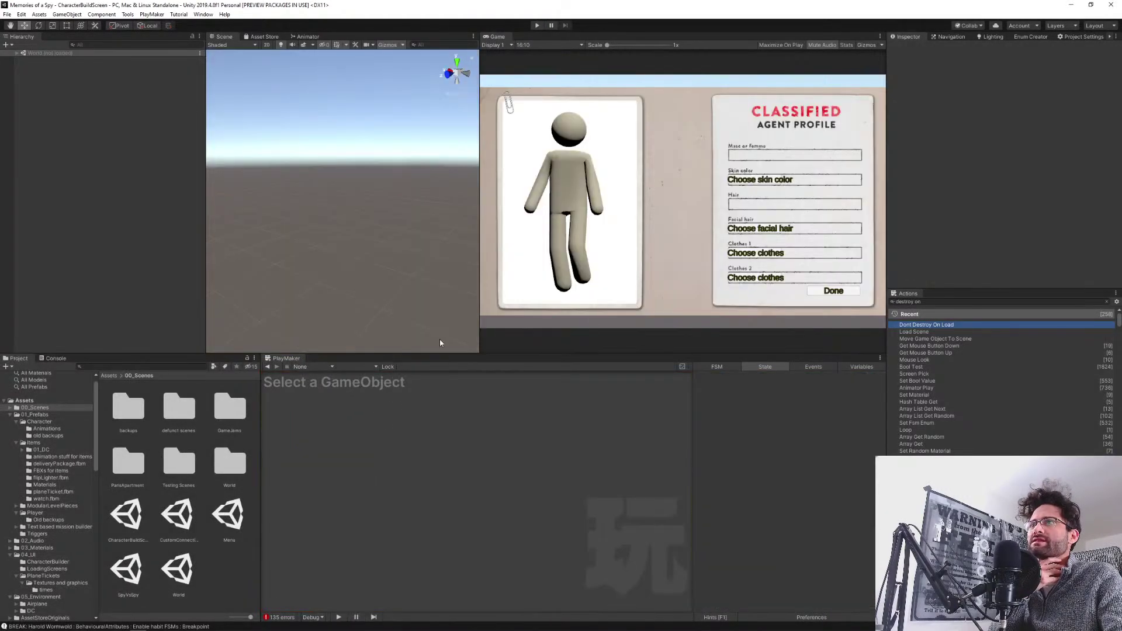
Open the Npc prefab from 01_Prefabs/Character and display its BehaviouralAttributes FSM.
left_click(26, 415)
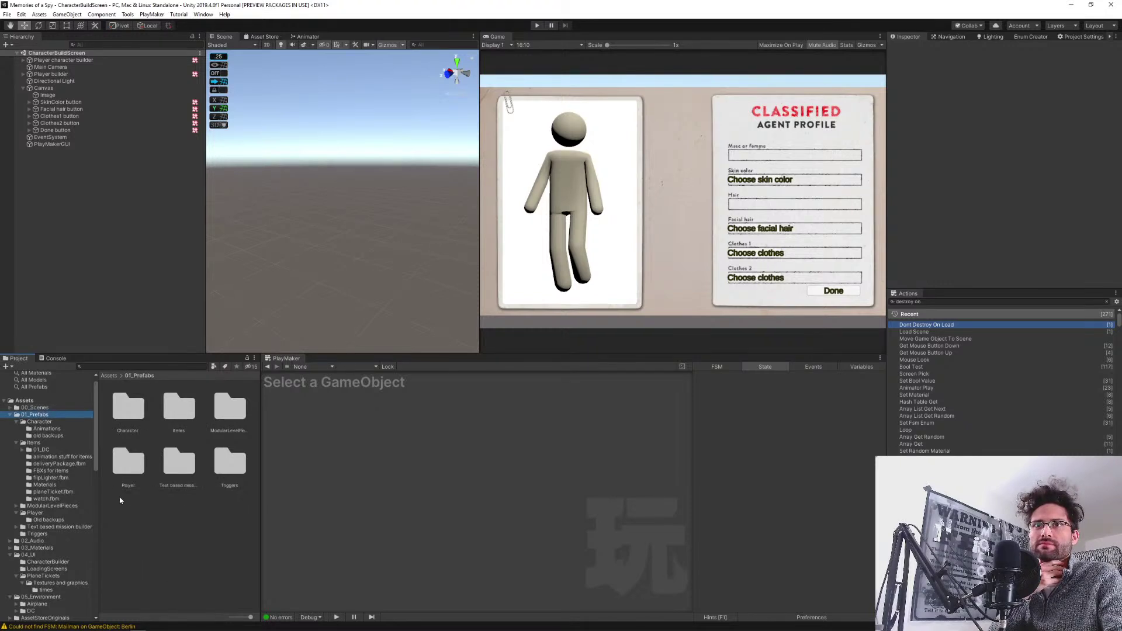
left_click(38, 422)
double_click(126, 458)
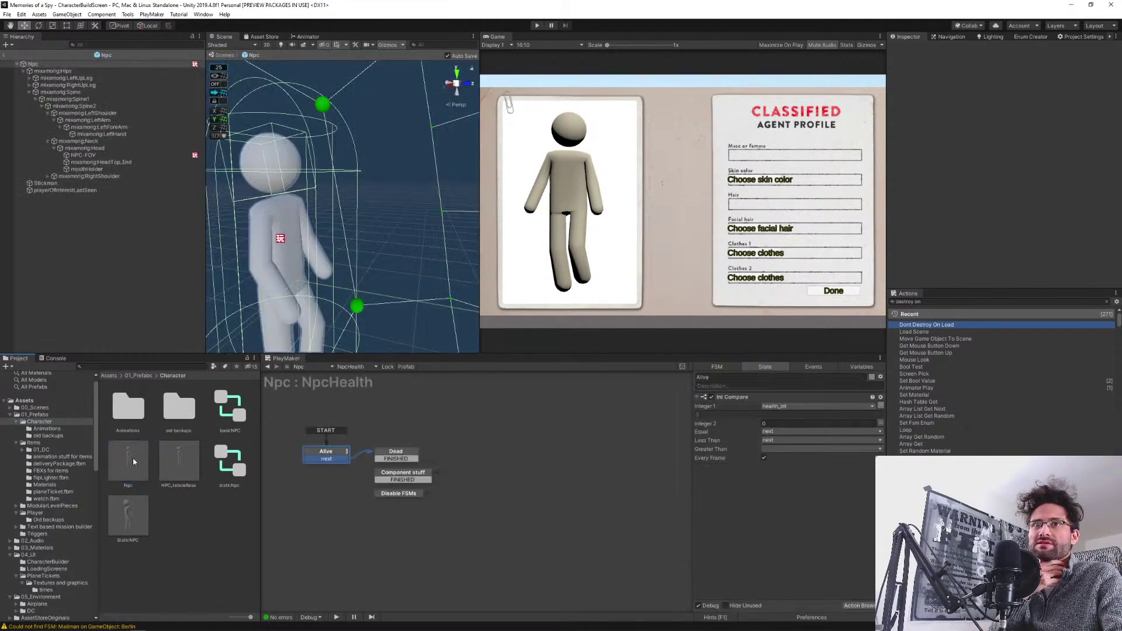
left_click(53, 63)
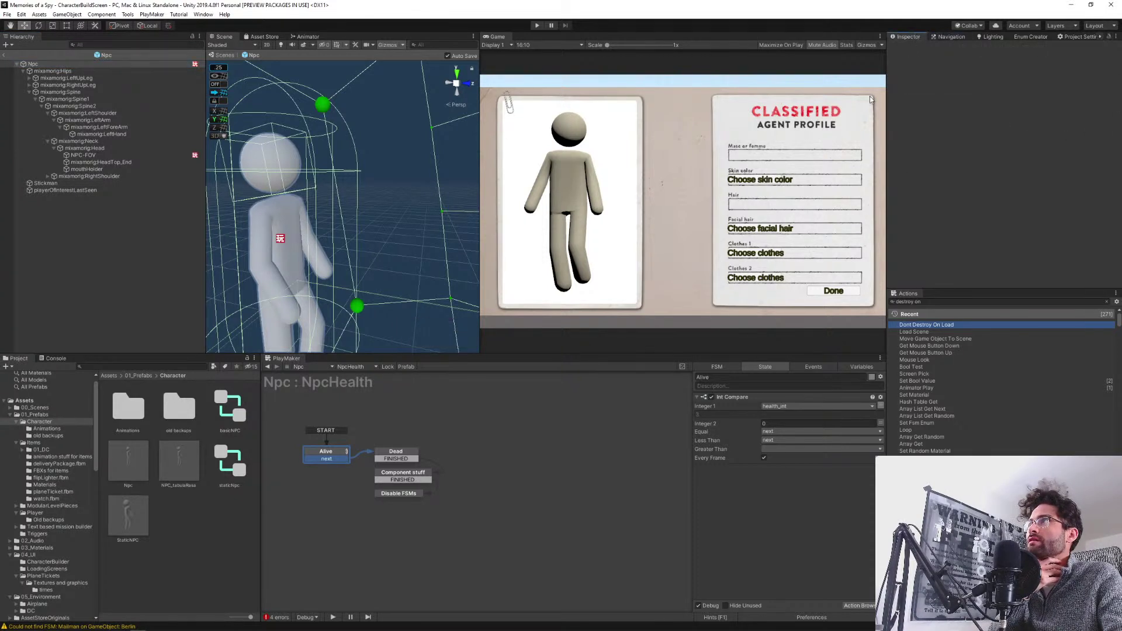
left_click(345, 367)
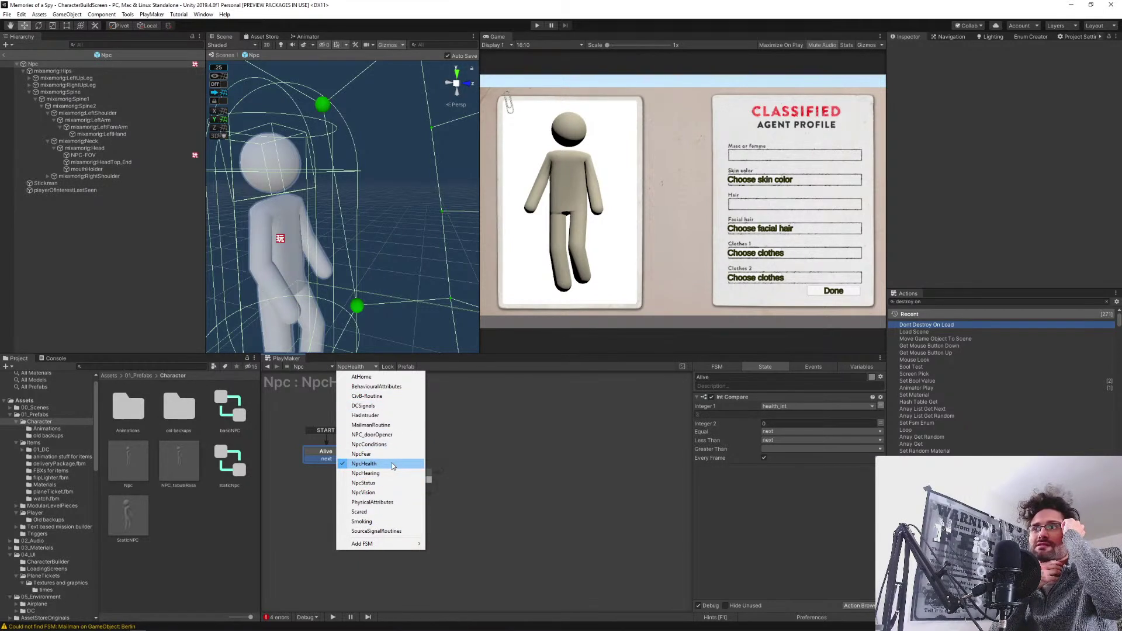
left_click(358, 386)
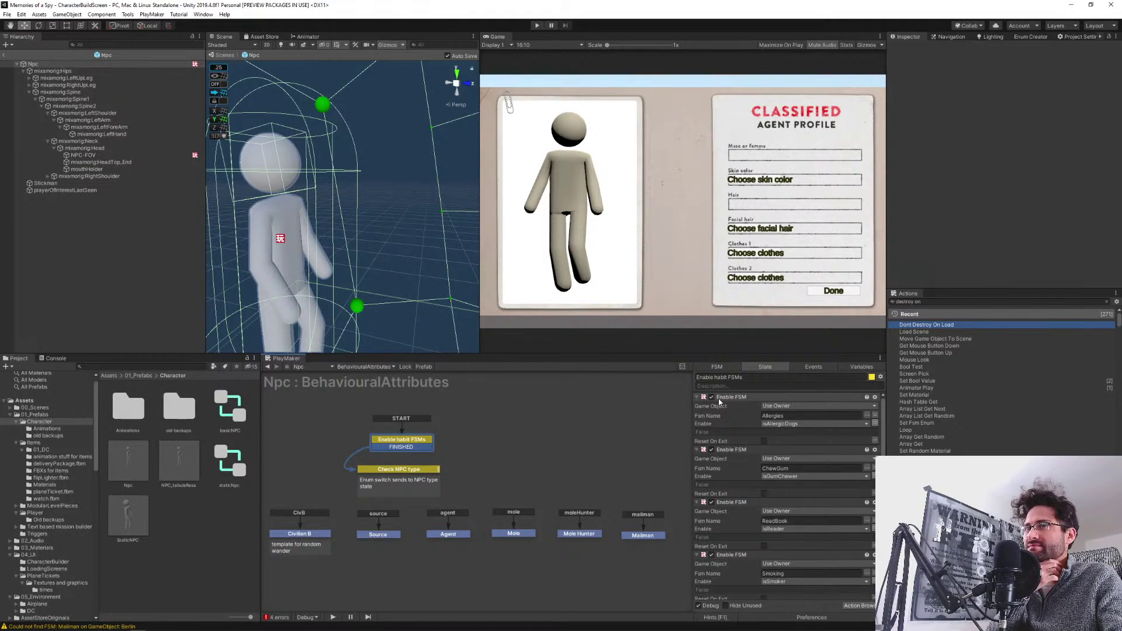
Make Check NPC type the start state of the Npc's BehaviouralAttributes FSM and return to the CharacterBuildScreen scene.
left_click_drag(405, 448, 401, 426)
right_click(387, 474)
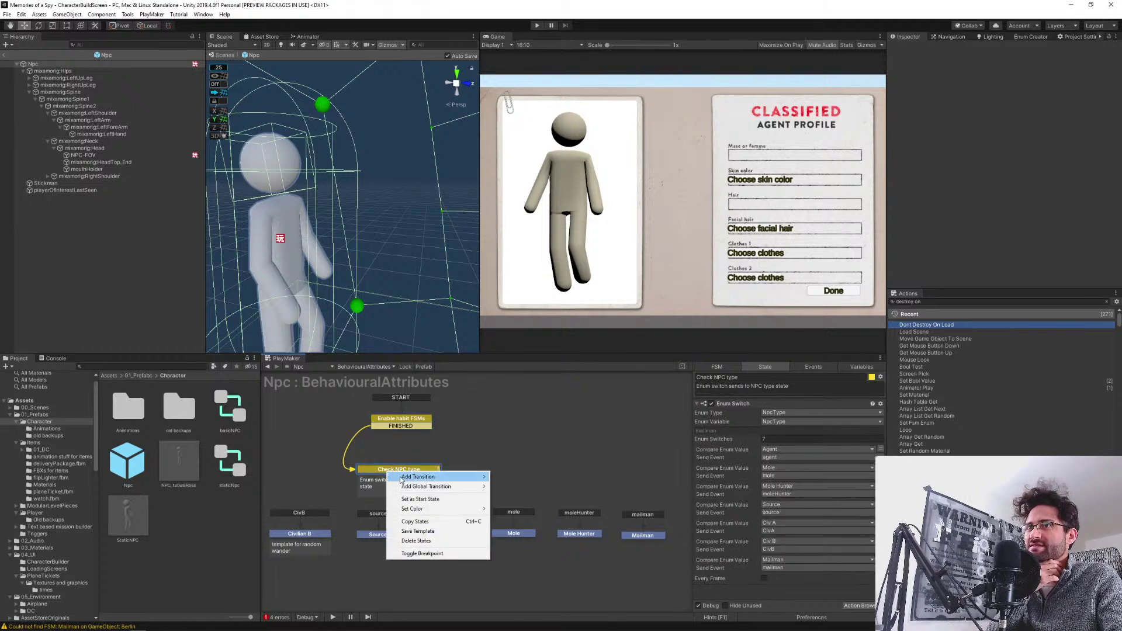
left_click(421, 498)
left_click(530, 457)
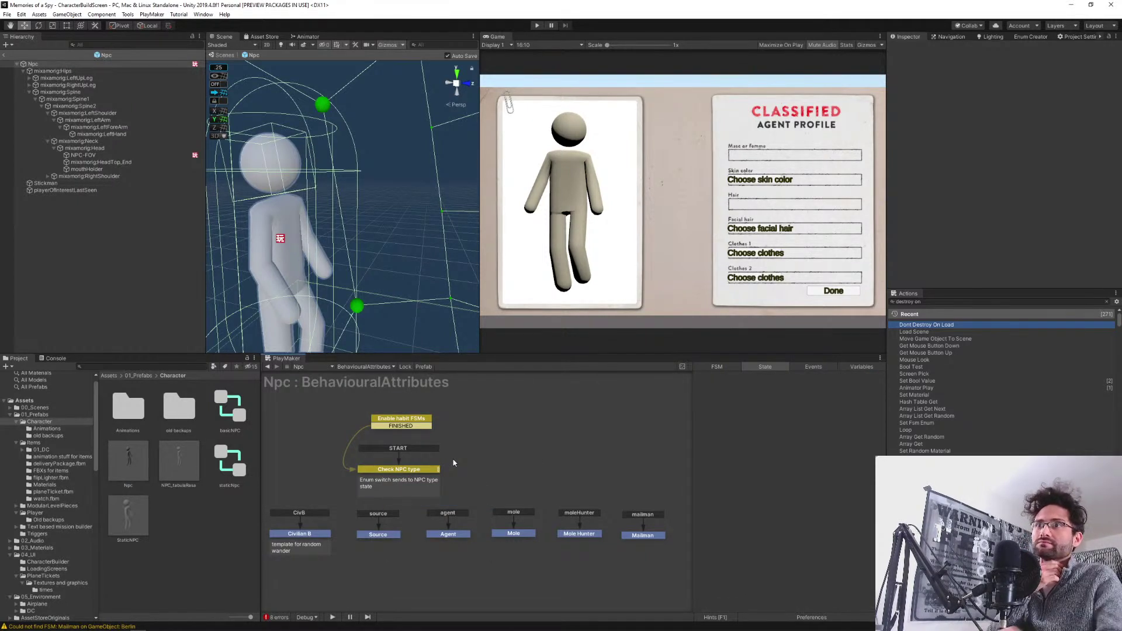
left_click(2, 57)
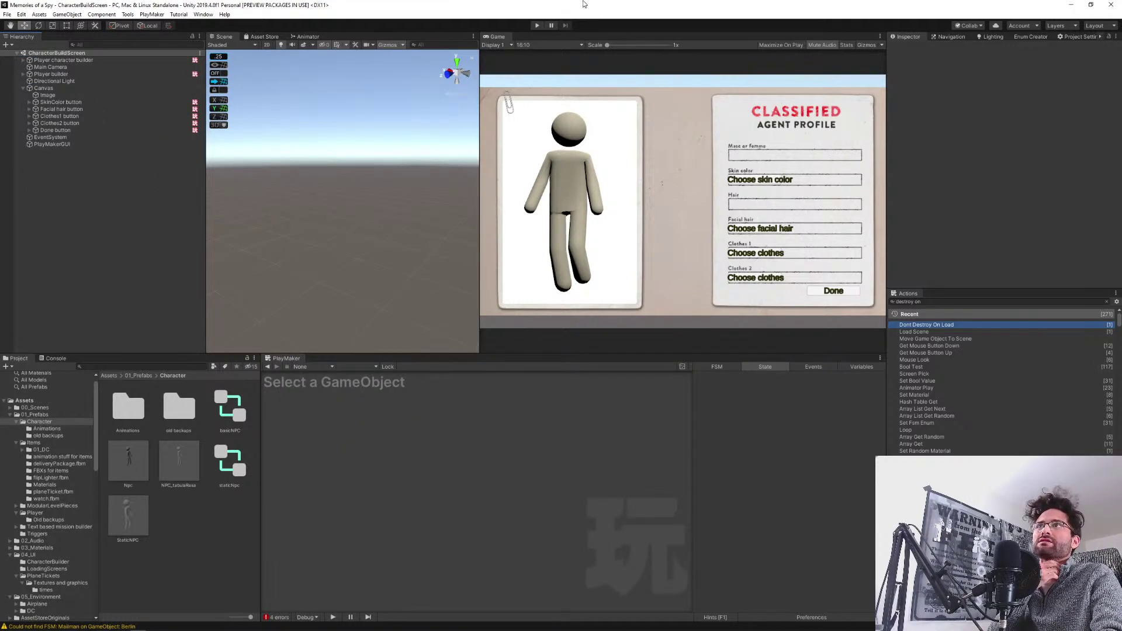
Play-test the builder with brown skin, a moustache and a black suit through to the World scene, and stop play mode.
left_click(536, 26)
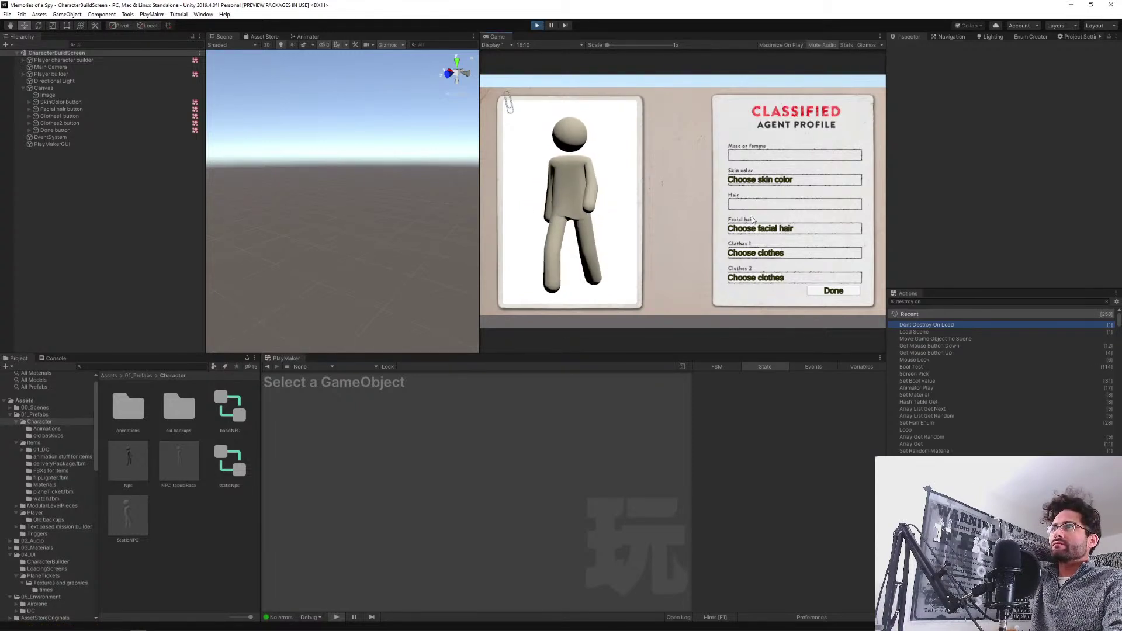
left_click(750, 180)
left_click(748, 228)
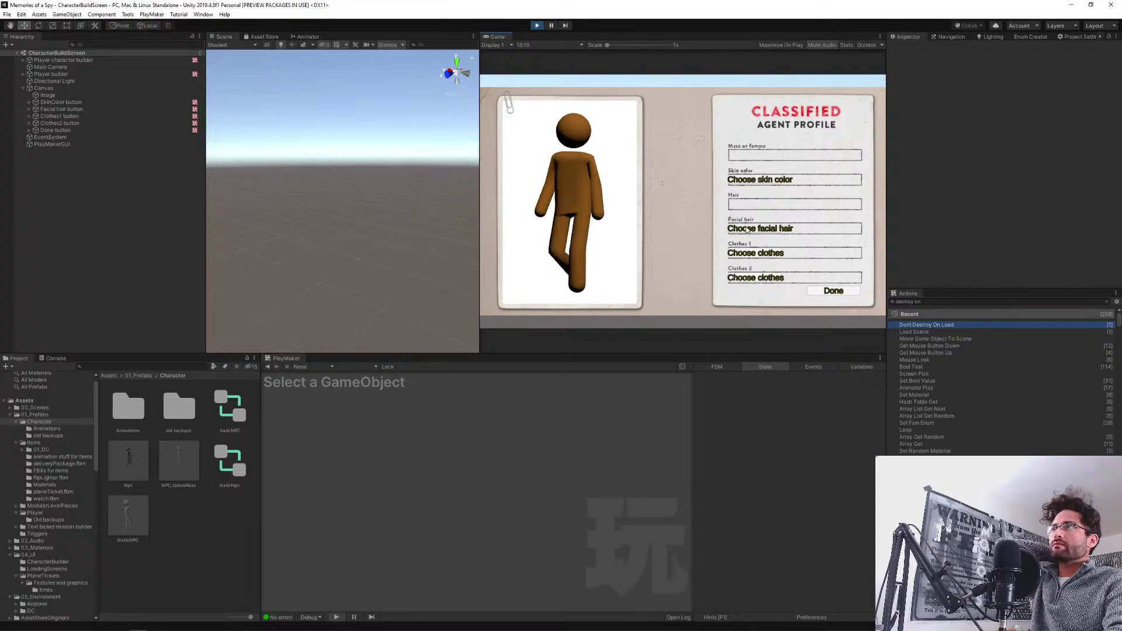
left_click(748, 253)
left_click(746, 278)
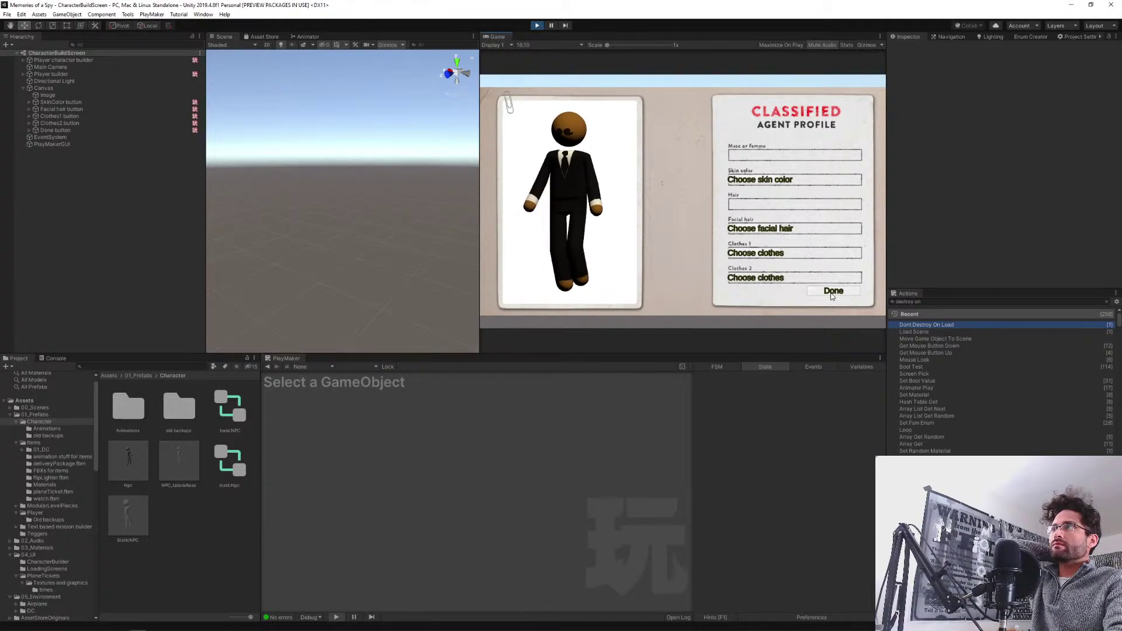
left_click(859, 204)
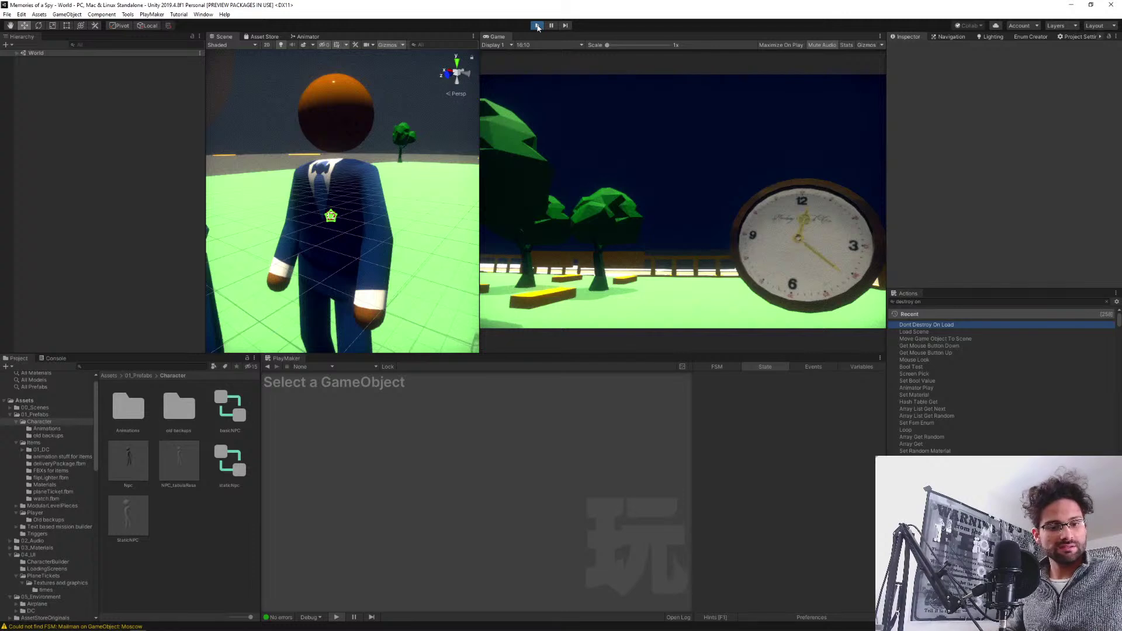
left_click(538, 26)
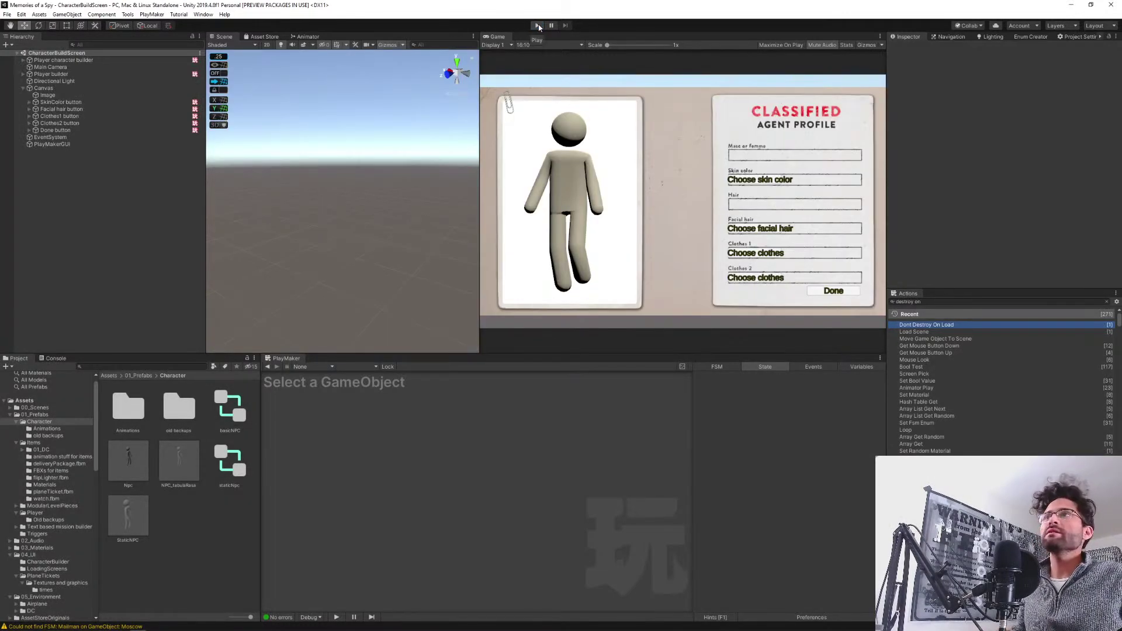